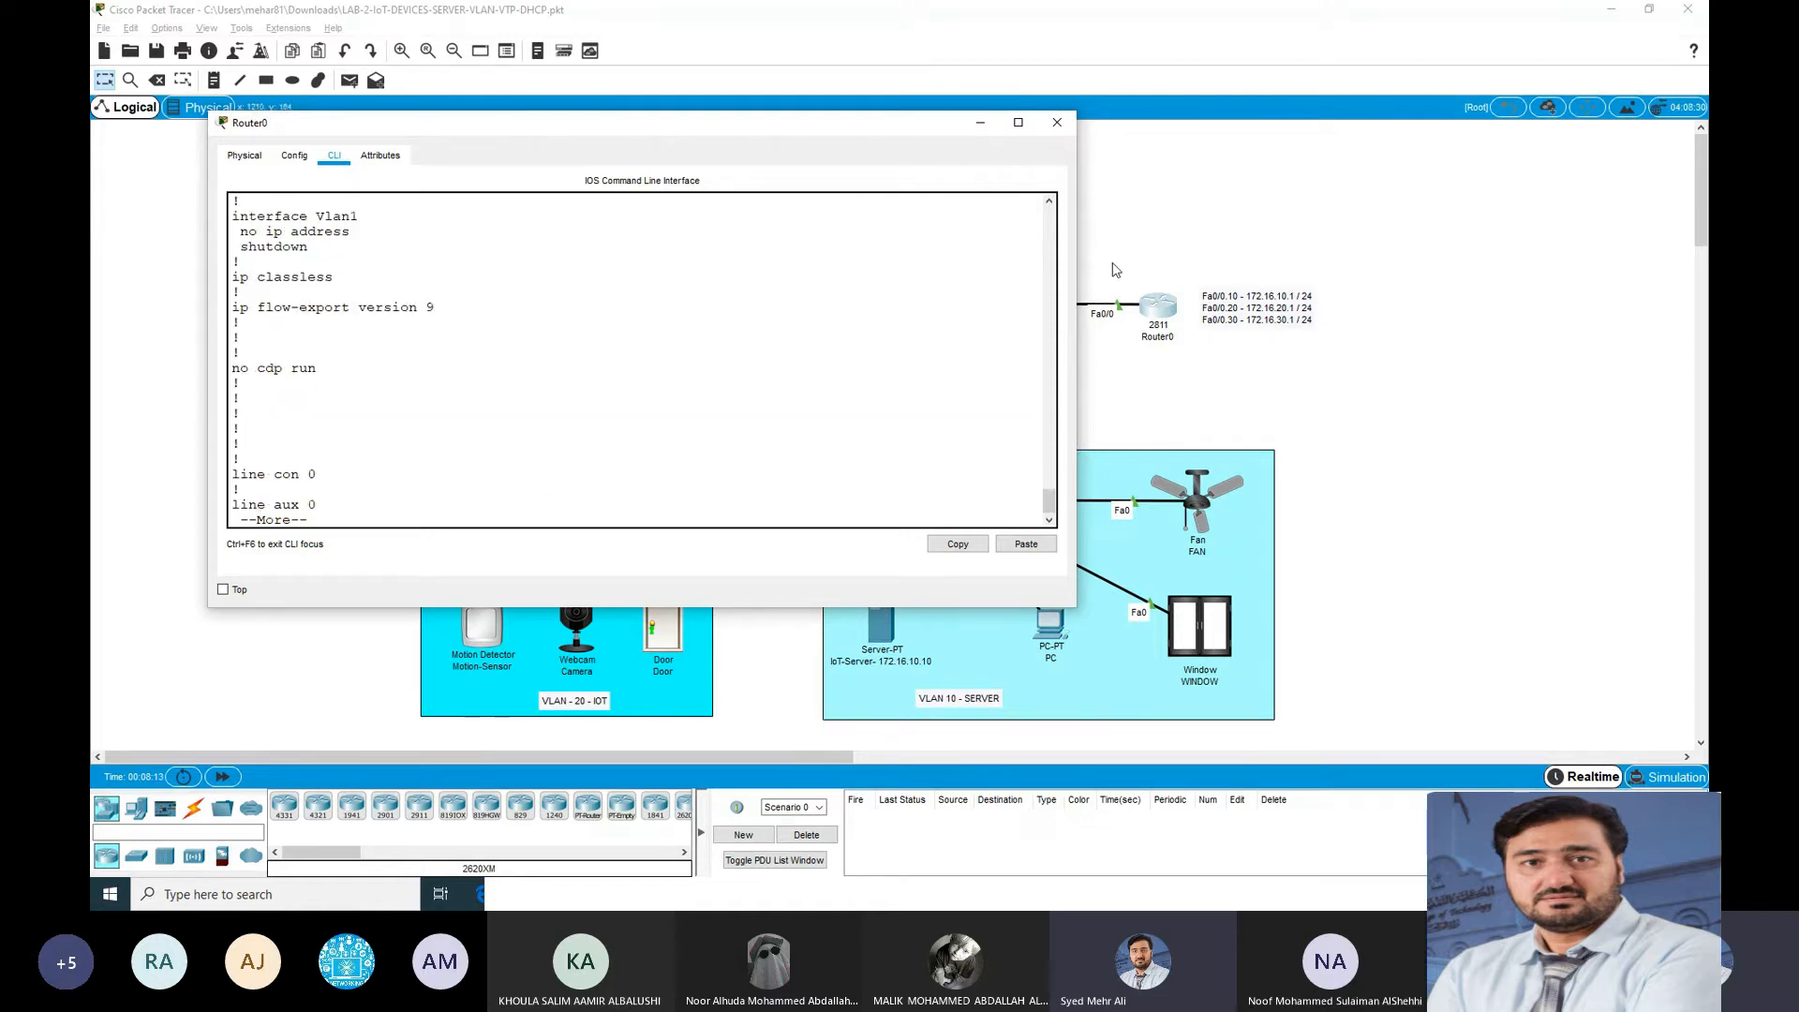
Step: Close the Router0 window, switch to the Word lab instructions and copy Switch S1's VTP password from the parameter table
click(1057, 122)
key(alt+Tab)
key(alt+Tab)
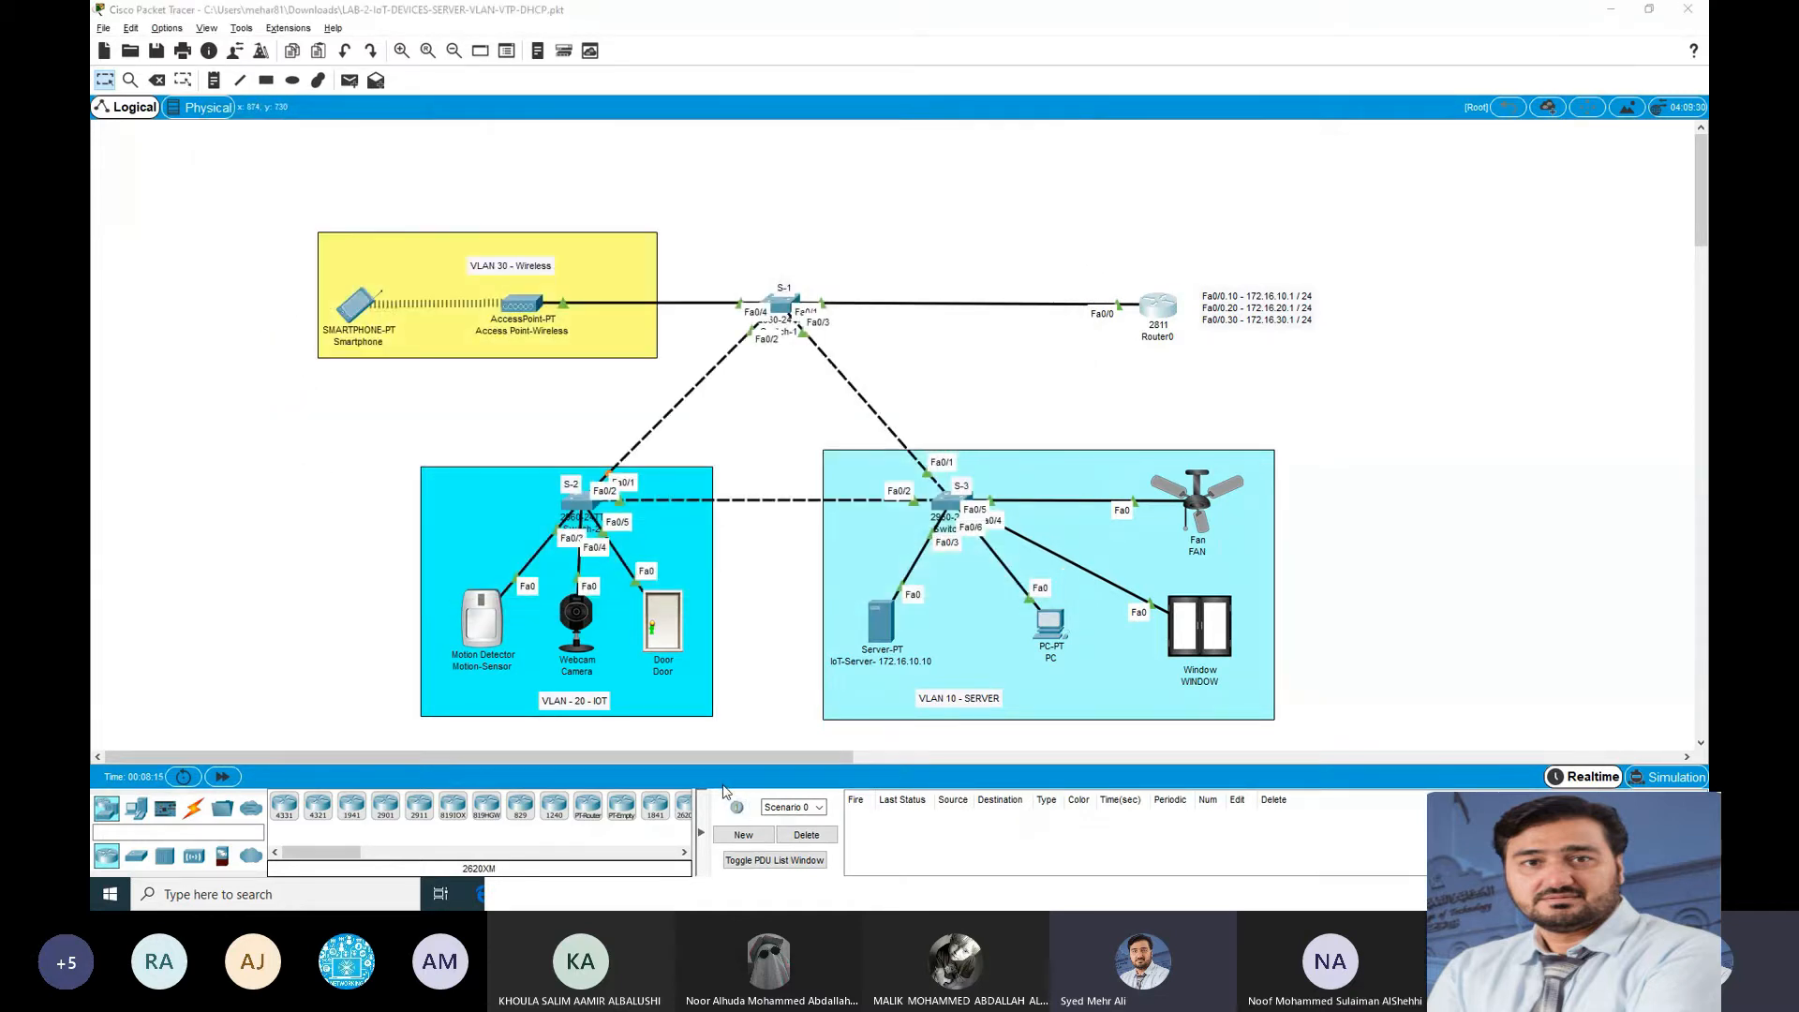
key(alt+Tab)
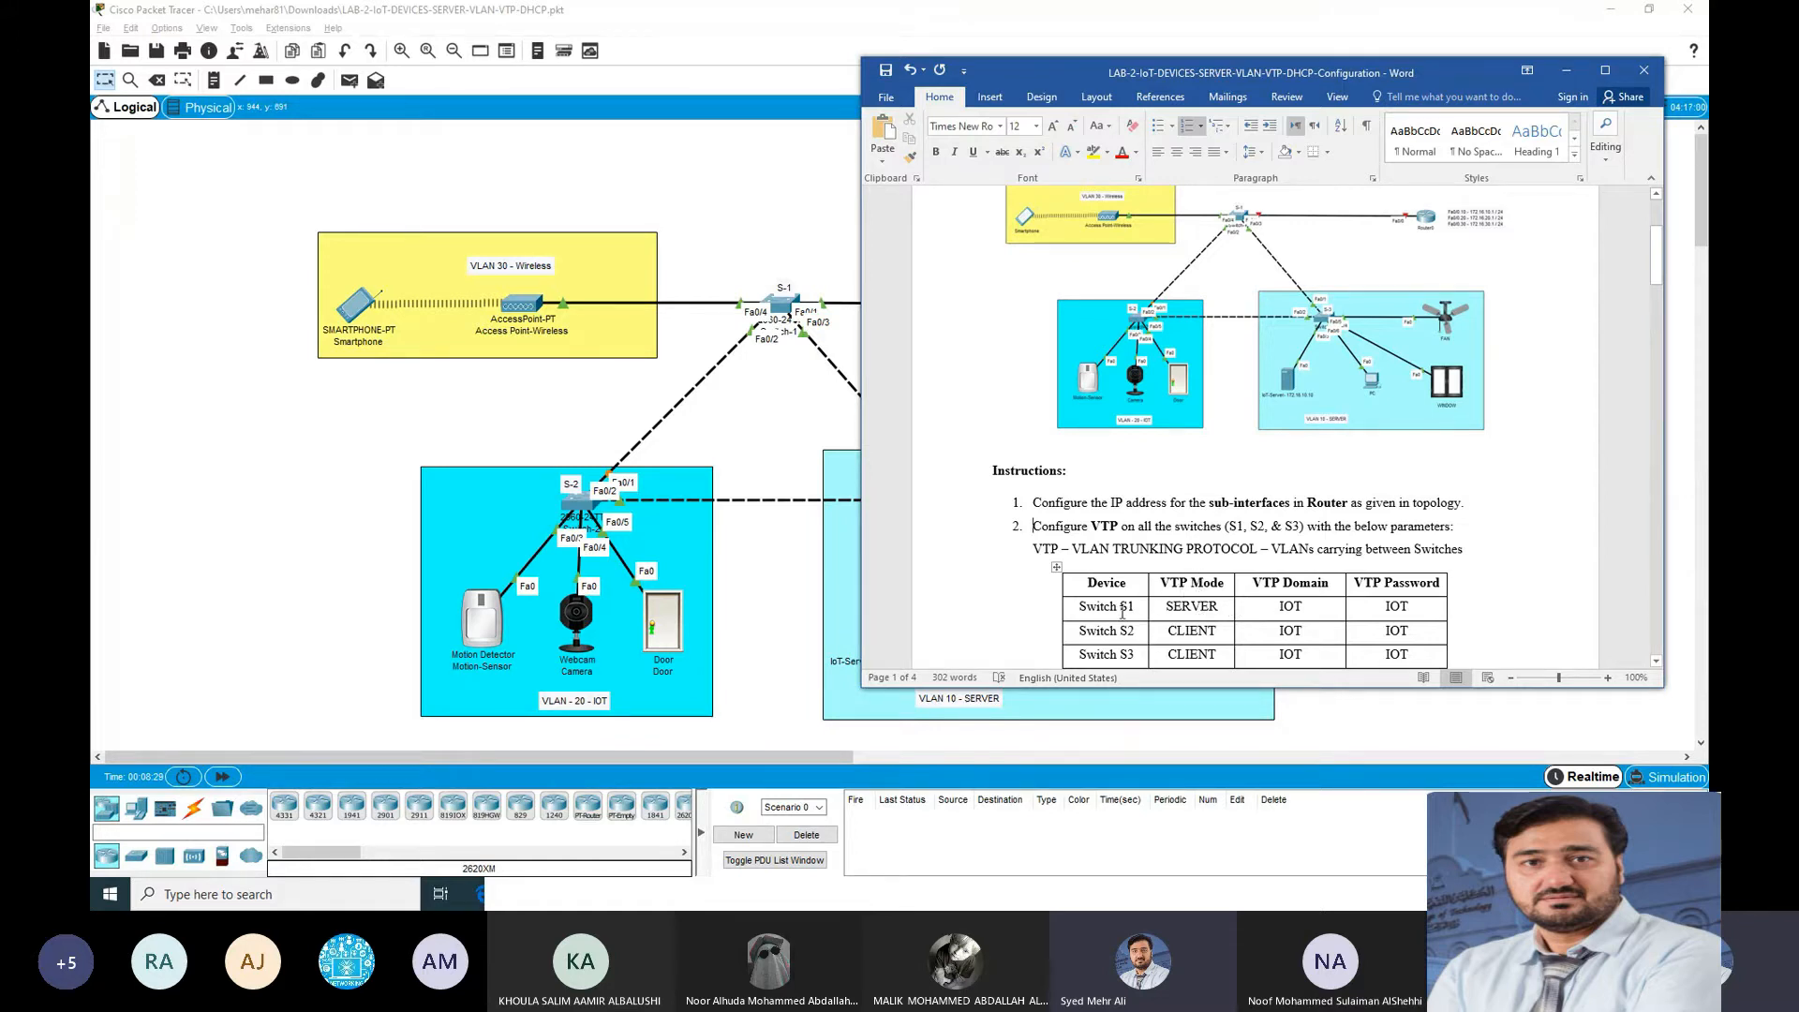
drag(1134, 605, 1080, 606)
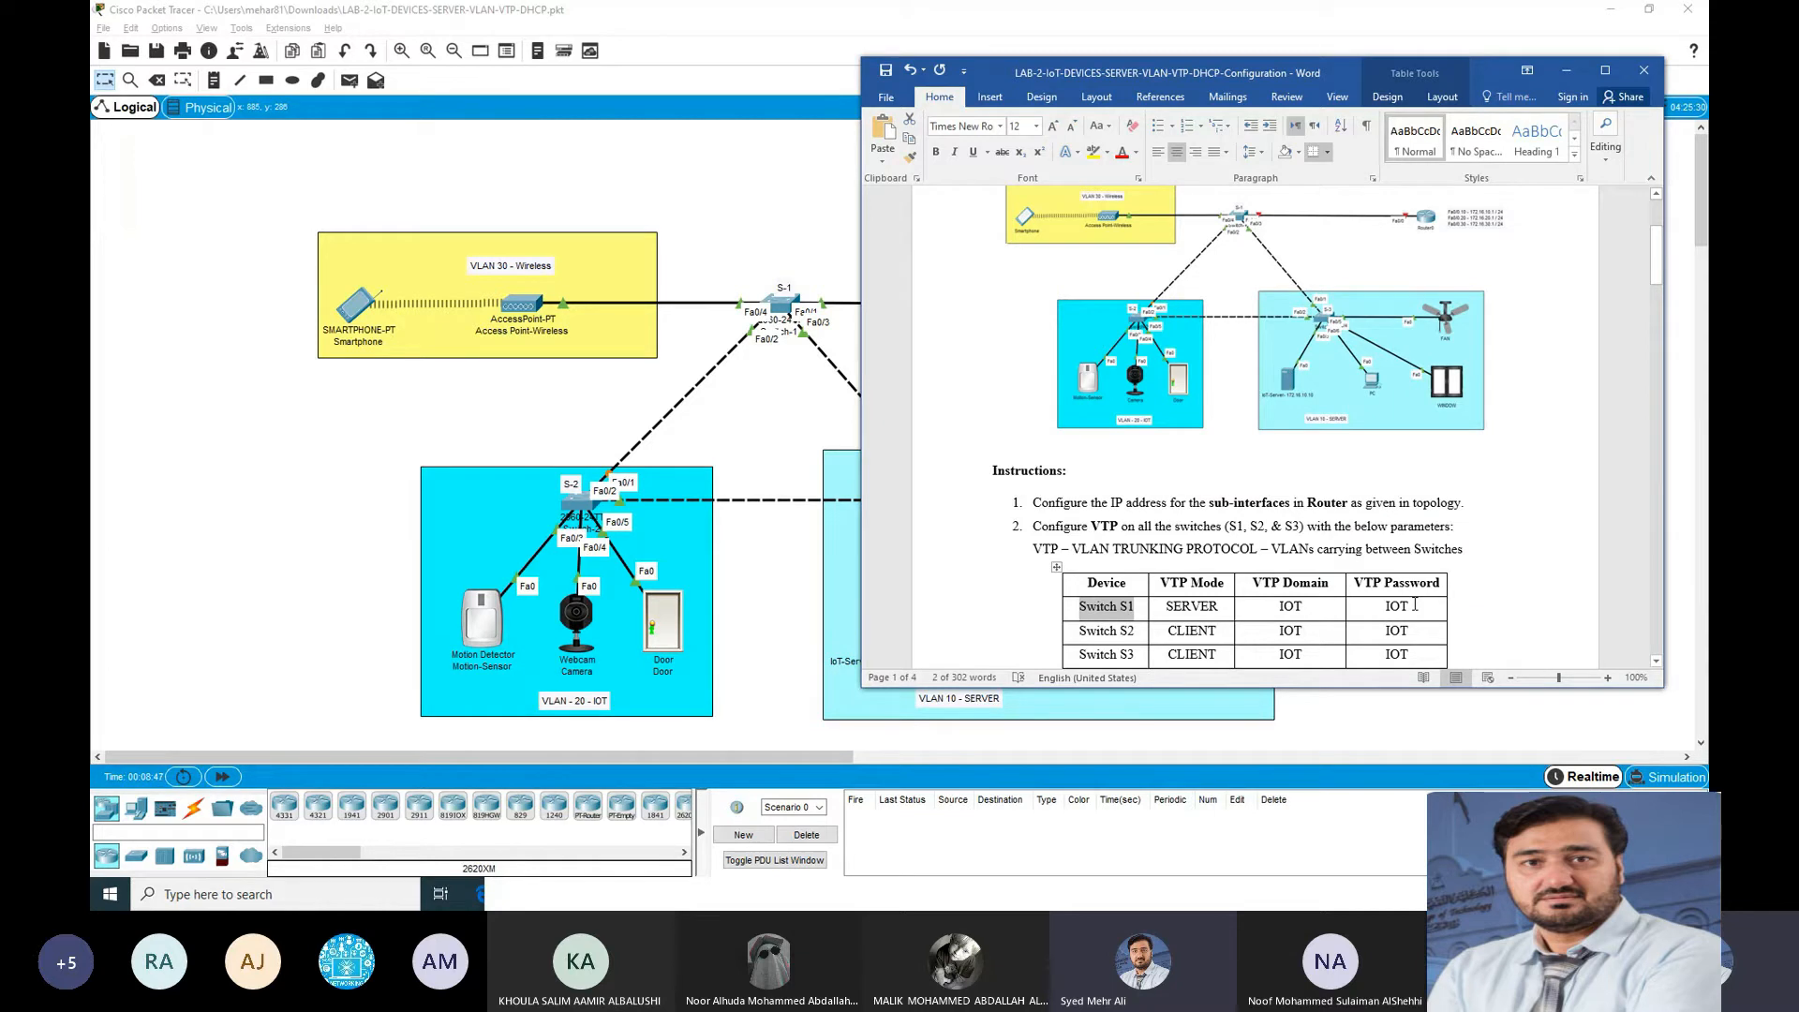
drag(1415, 605, 1388, 611)
key(ctrl+c)
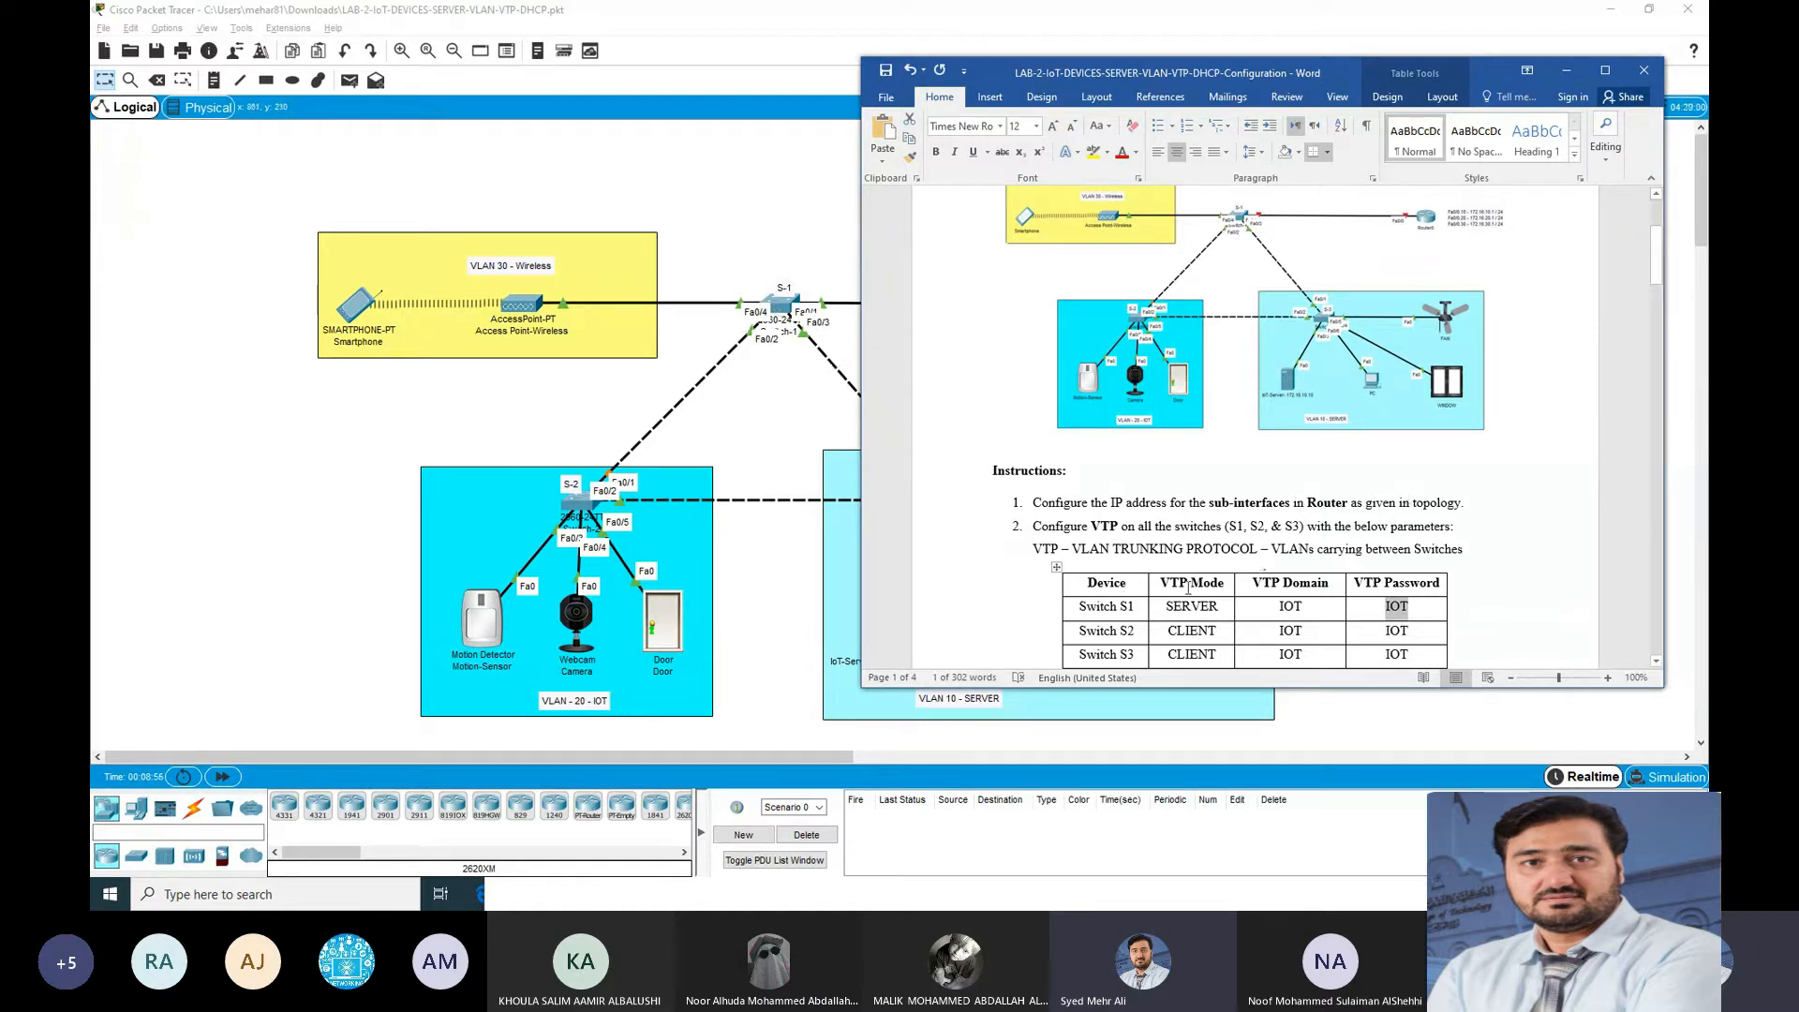
Step: Open the command line of switch S-1 in Packet Tracer and enter global configuration mode
click(791, 306)
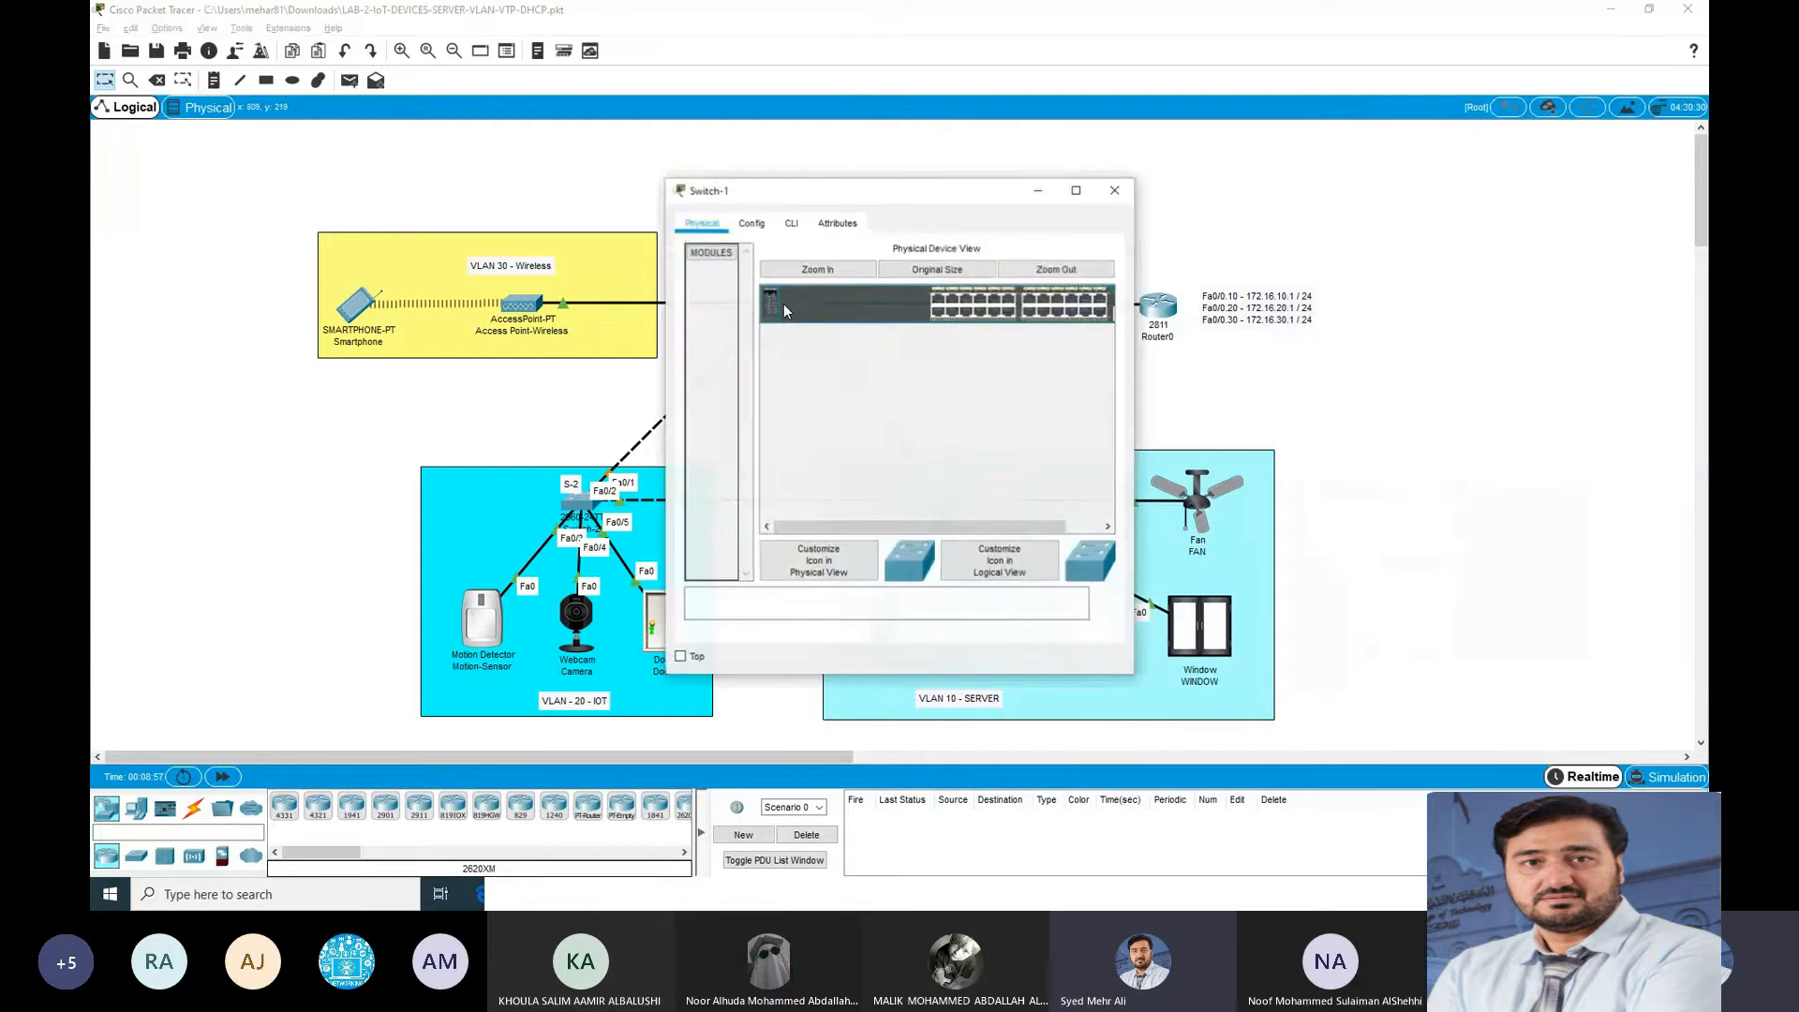
click(794, 225)
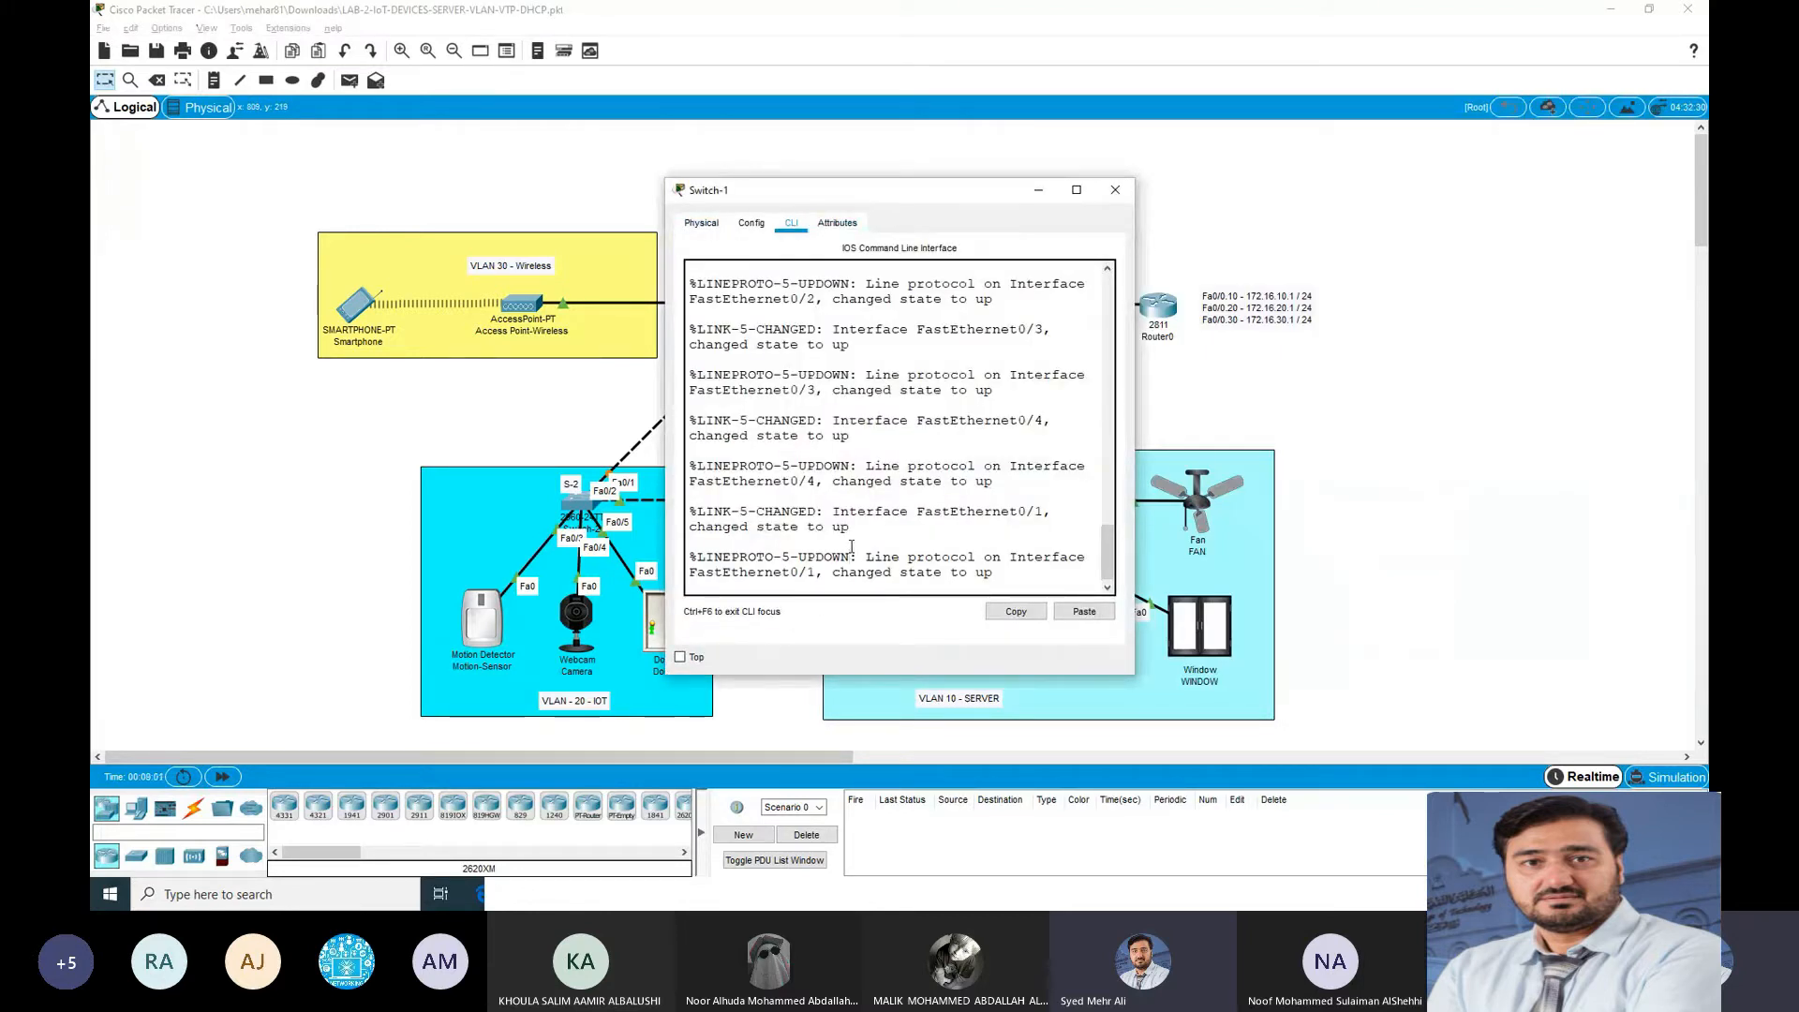
key(Return)
text(en)
key(Return)
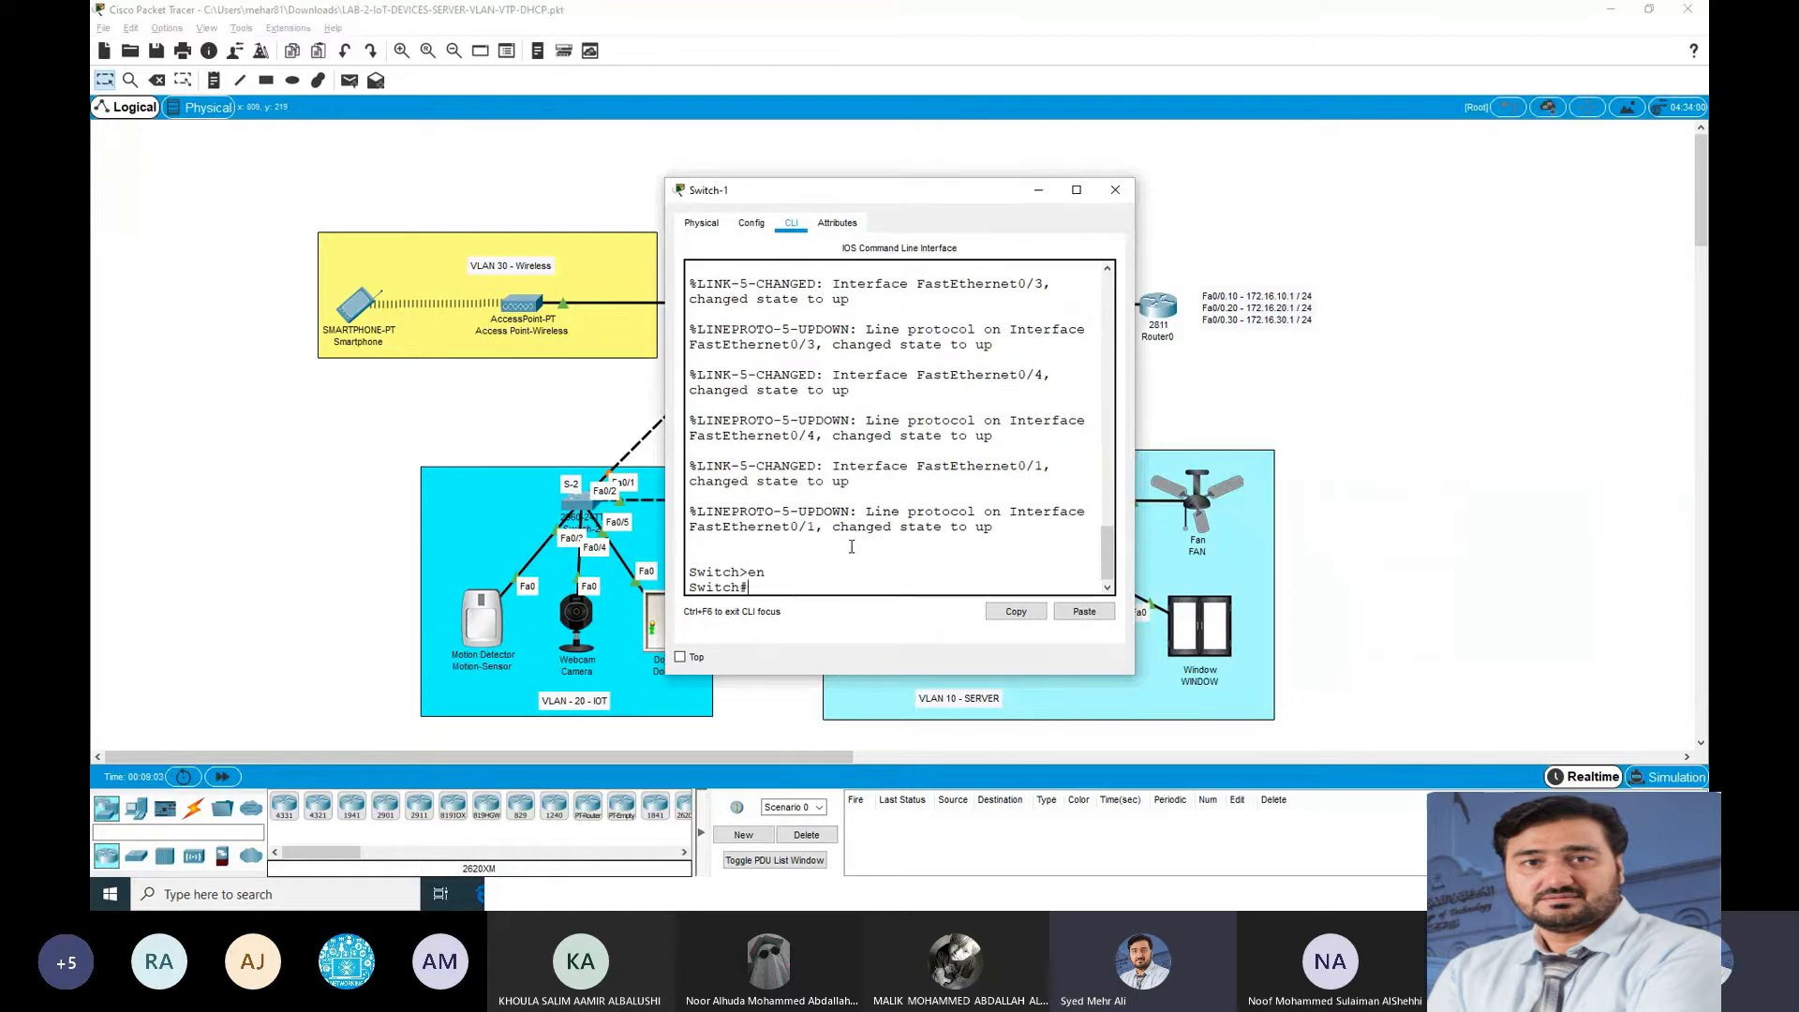
text(conf)
key(Tab)
text(ter)
key(Tab)
key(Return)
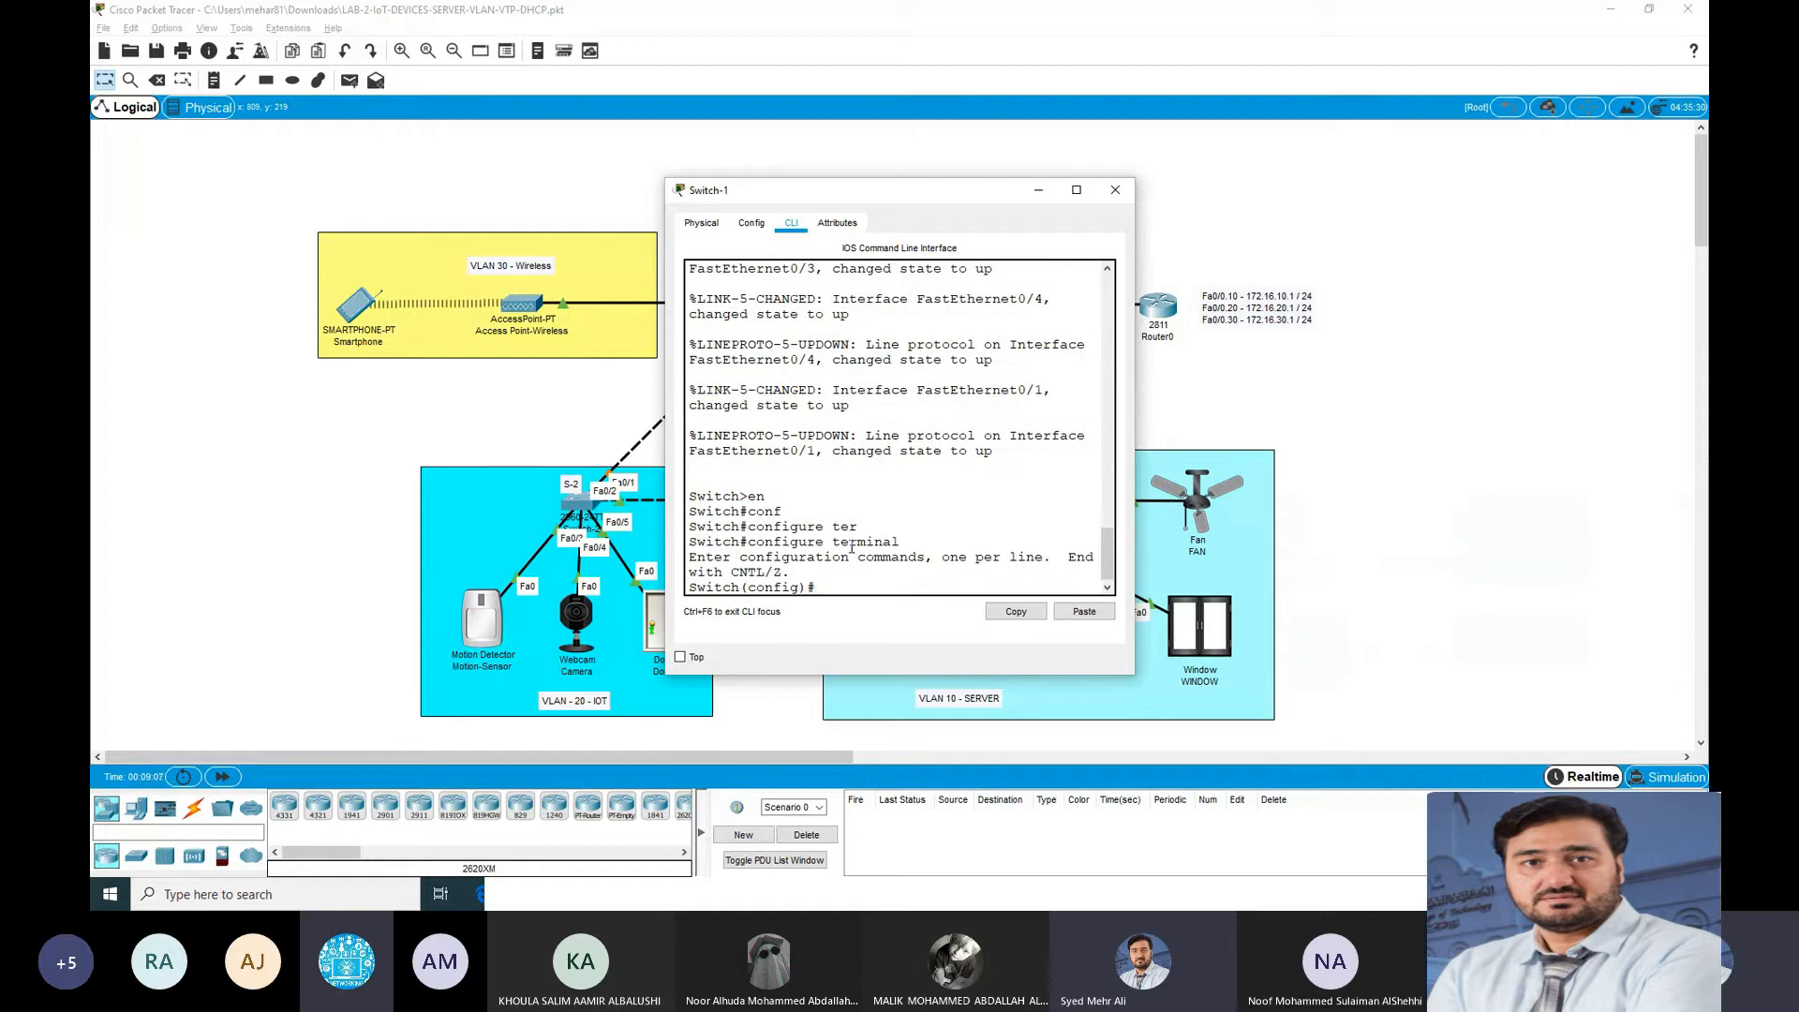
Step: Set the VTP mode of S-1 to server, checking the mode against the Word instructions
text(vtp)
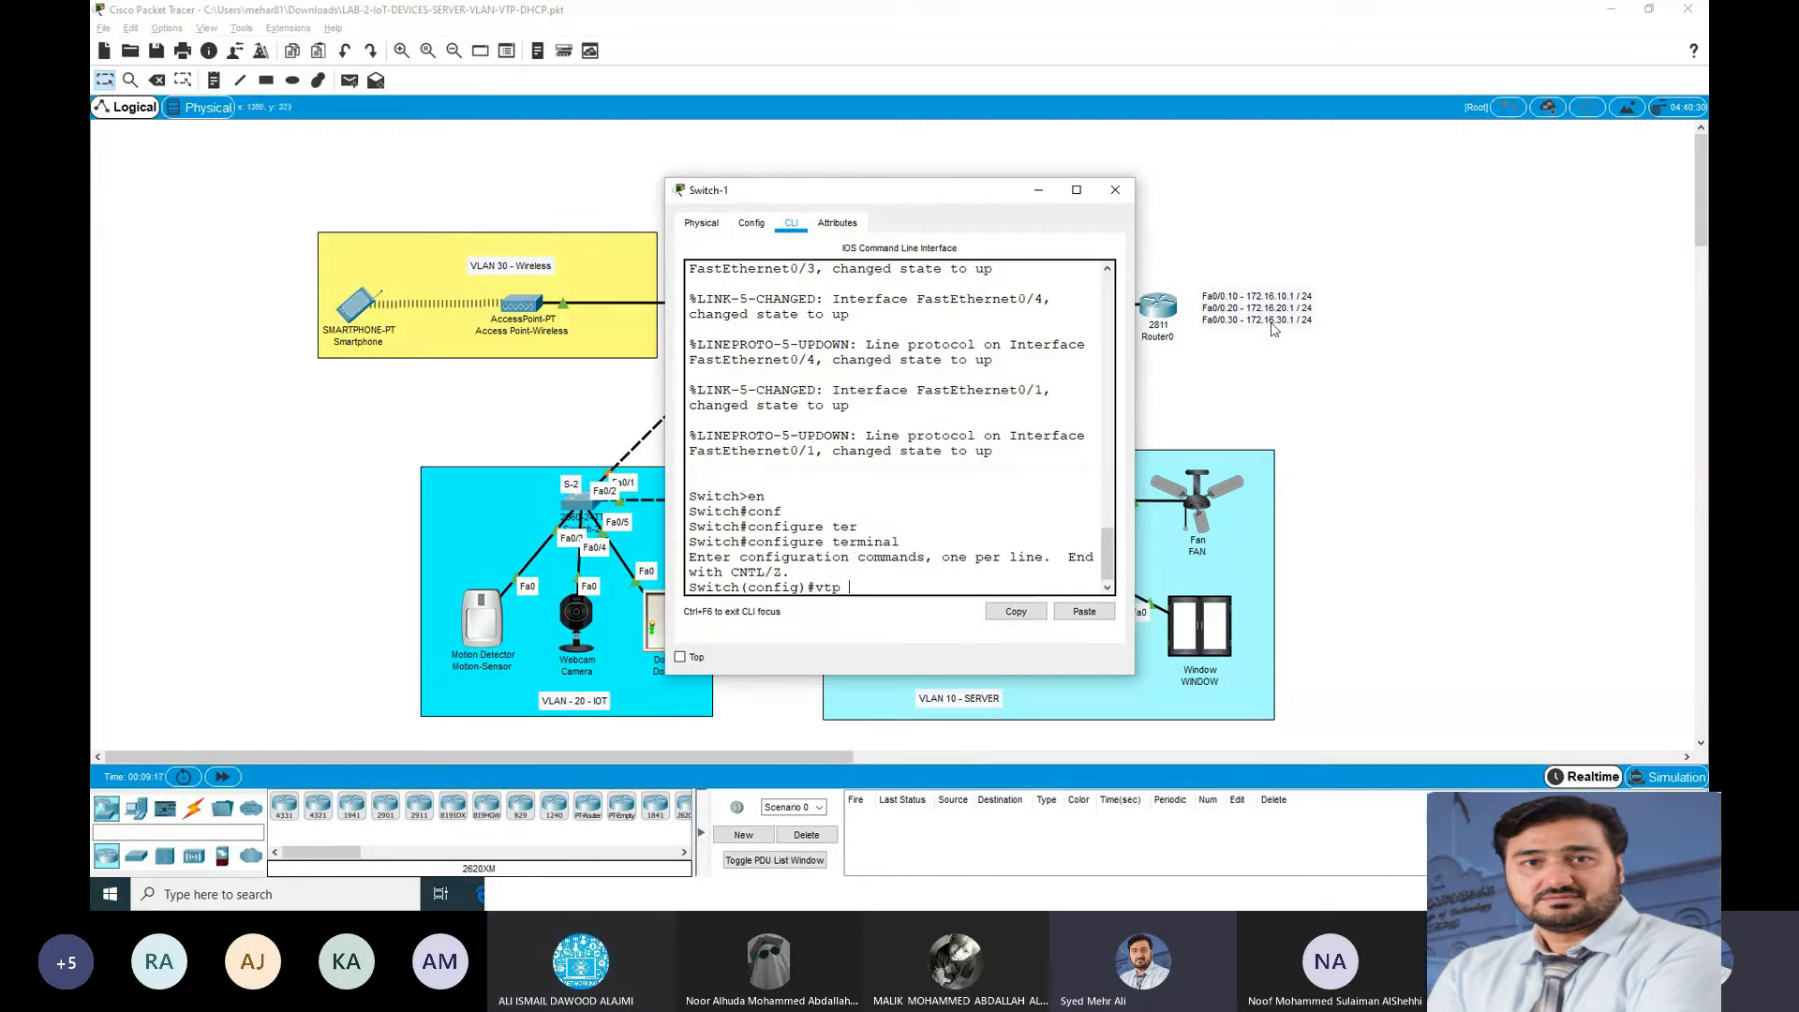
drag(759, 197, 1264, 183)
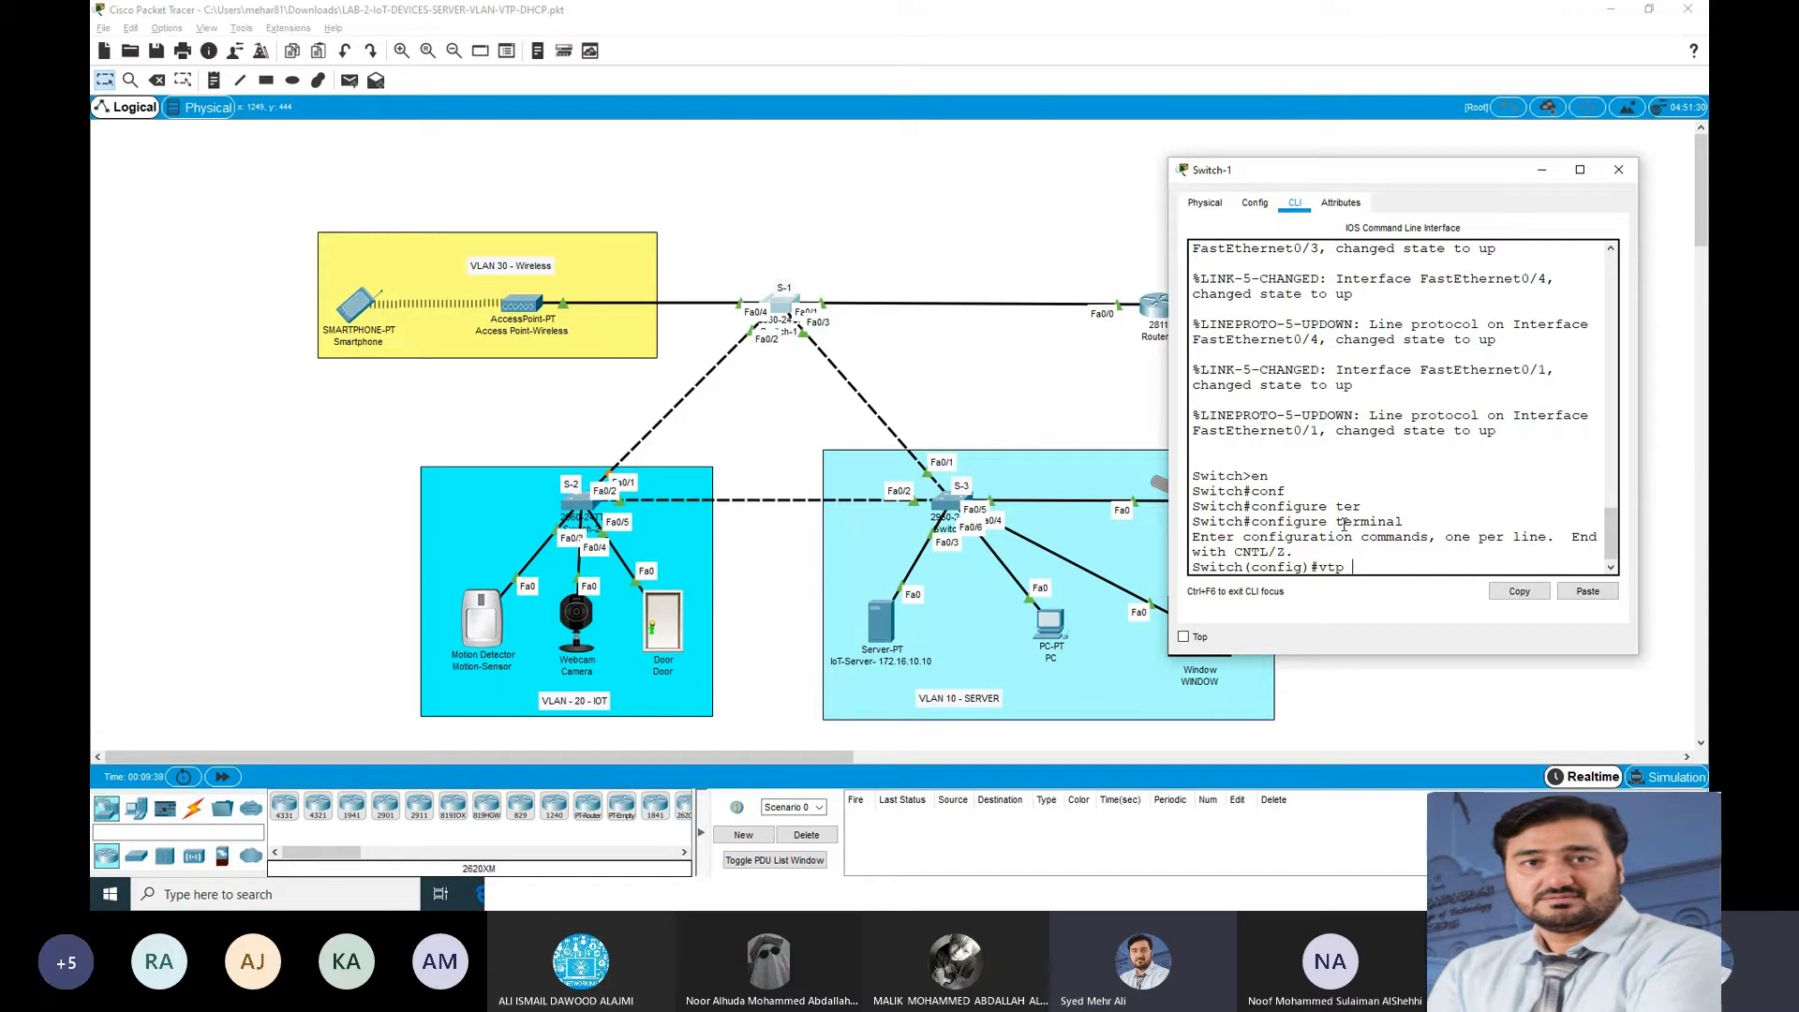
text(mo)
key(Tab)
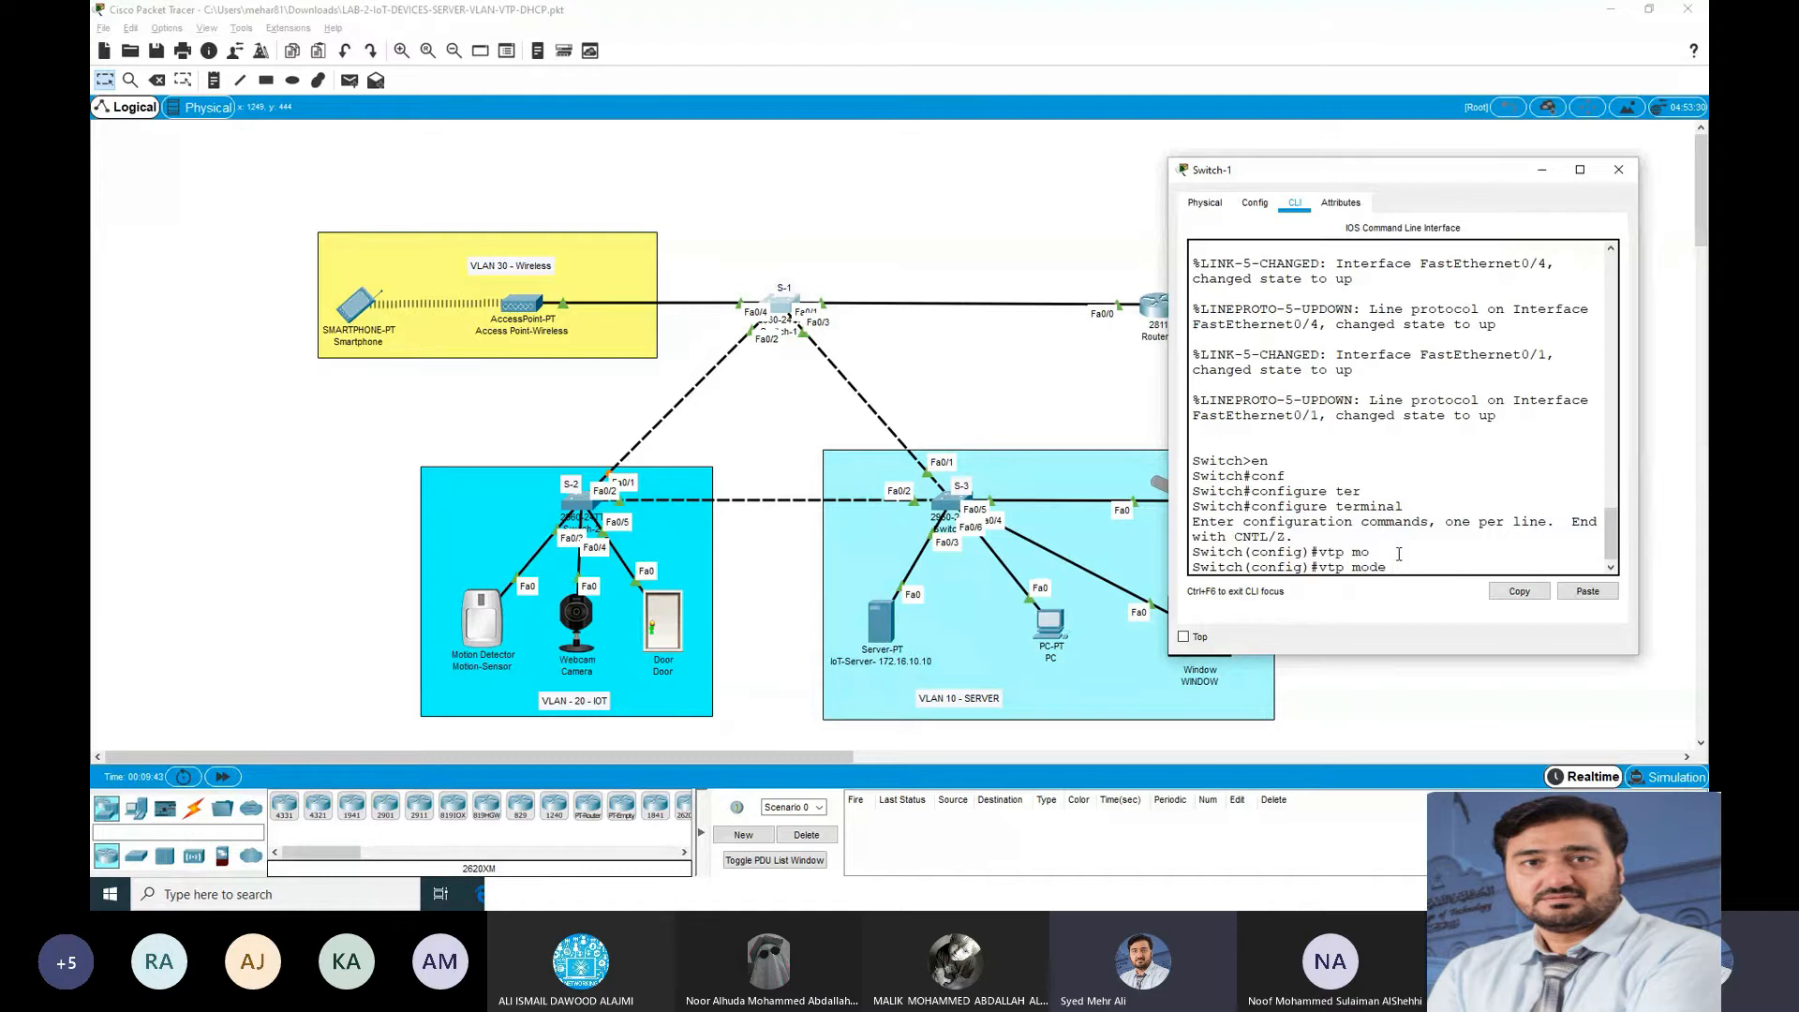
key(alt+Tab)
key(alt+Tab)
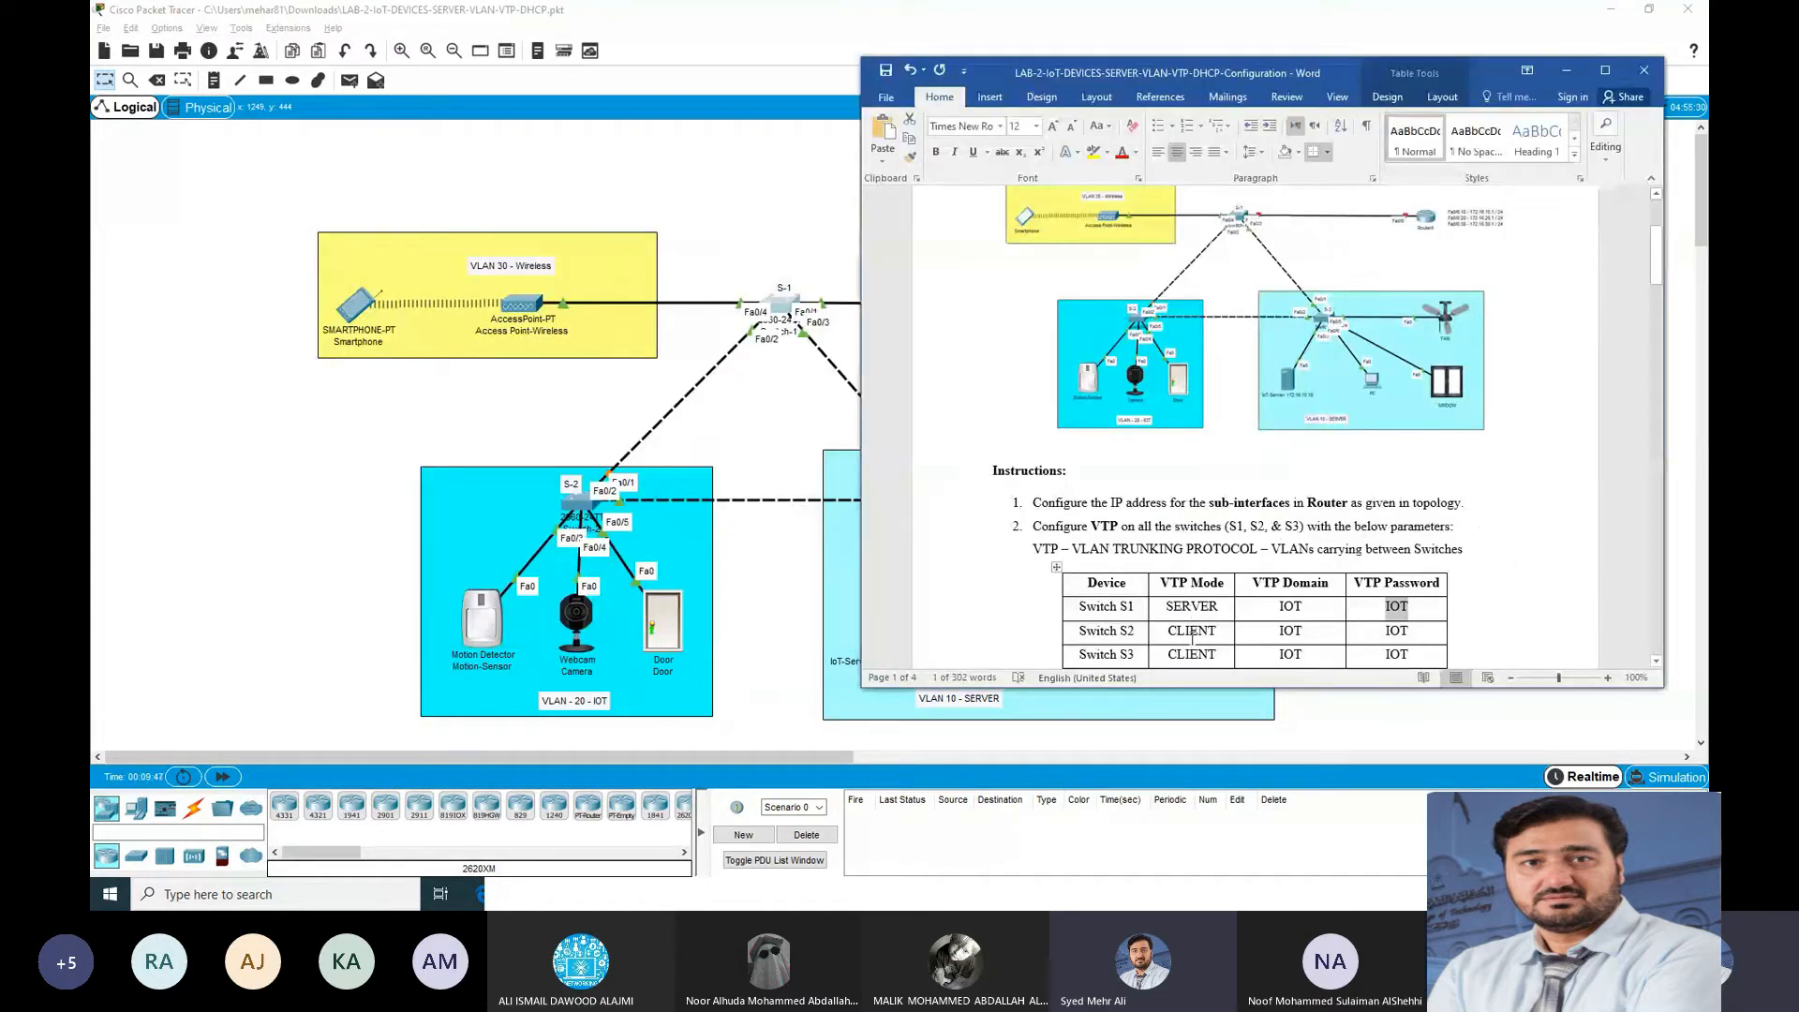
click(803, 312)
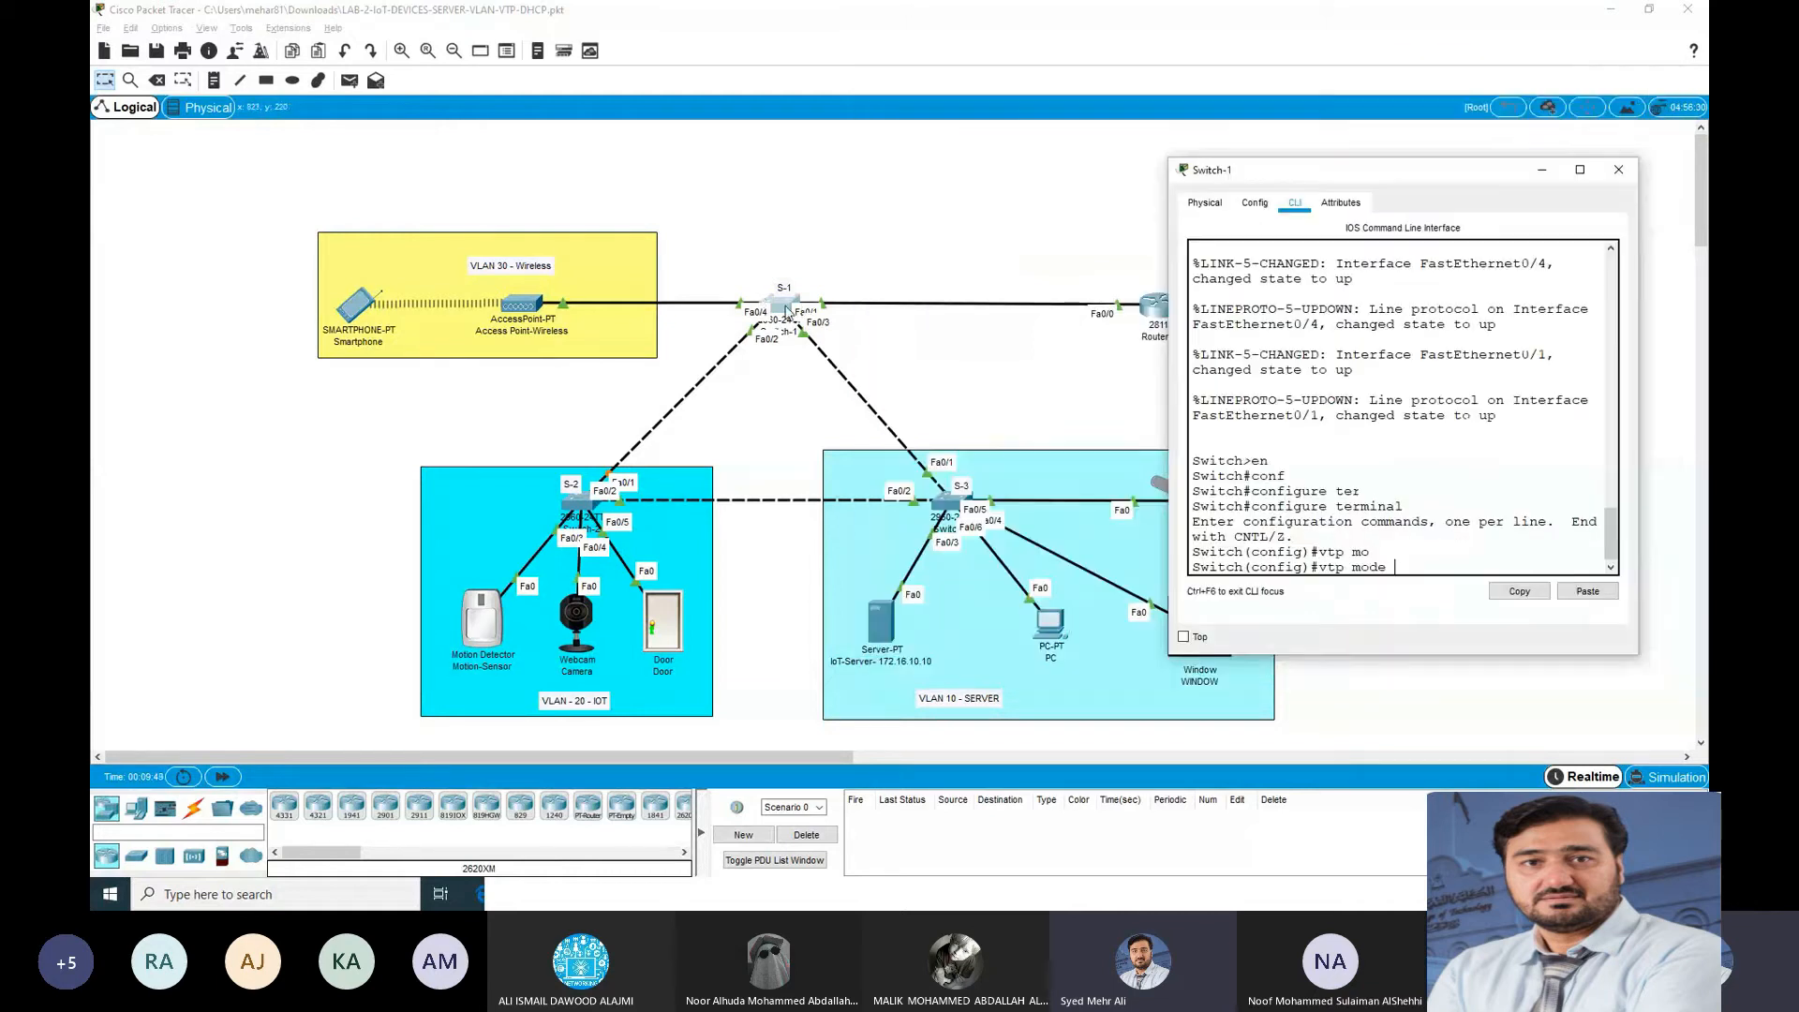
text(ser)
key(Tab)
key(Return)
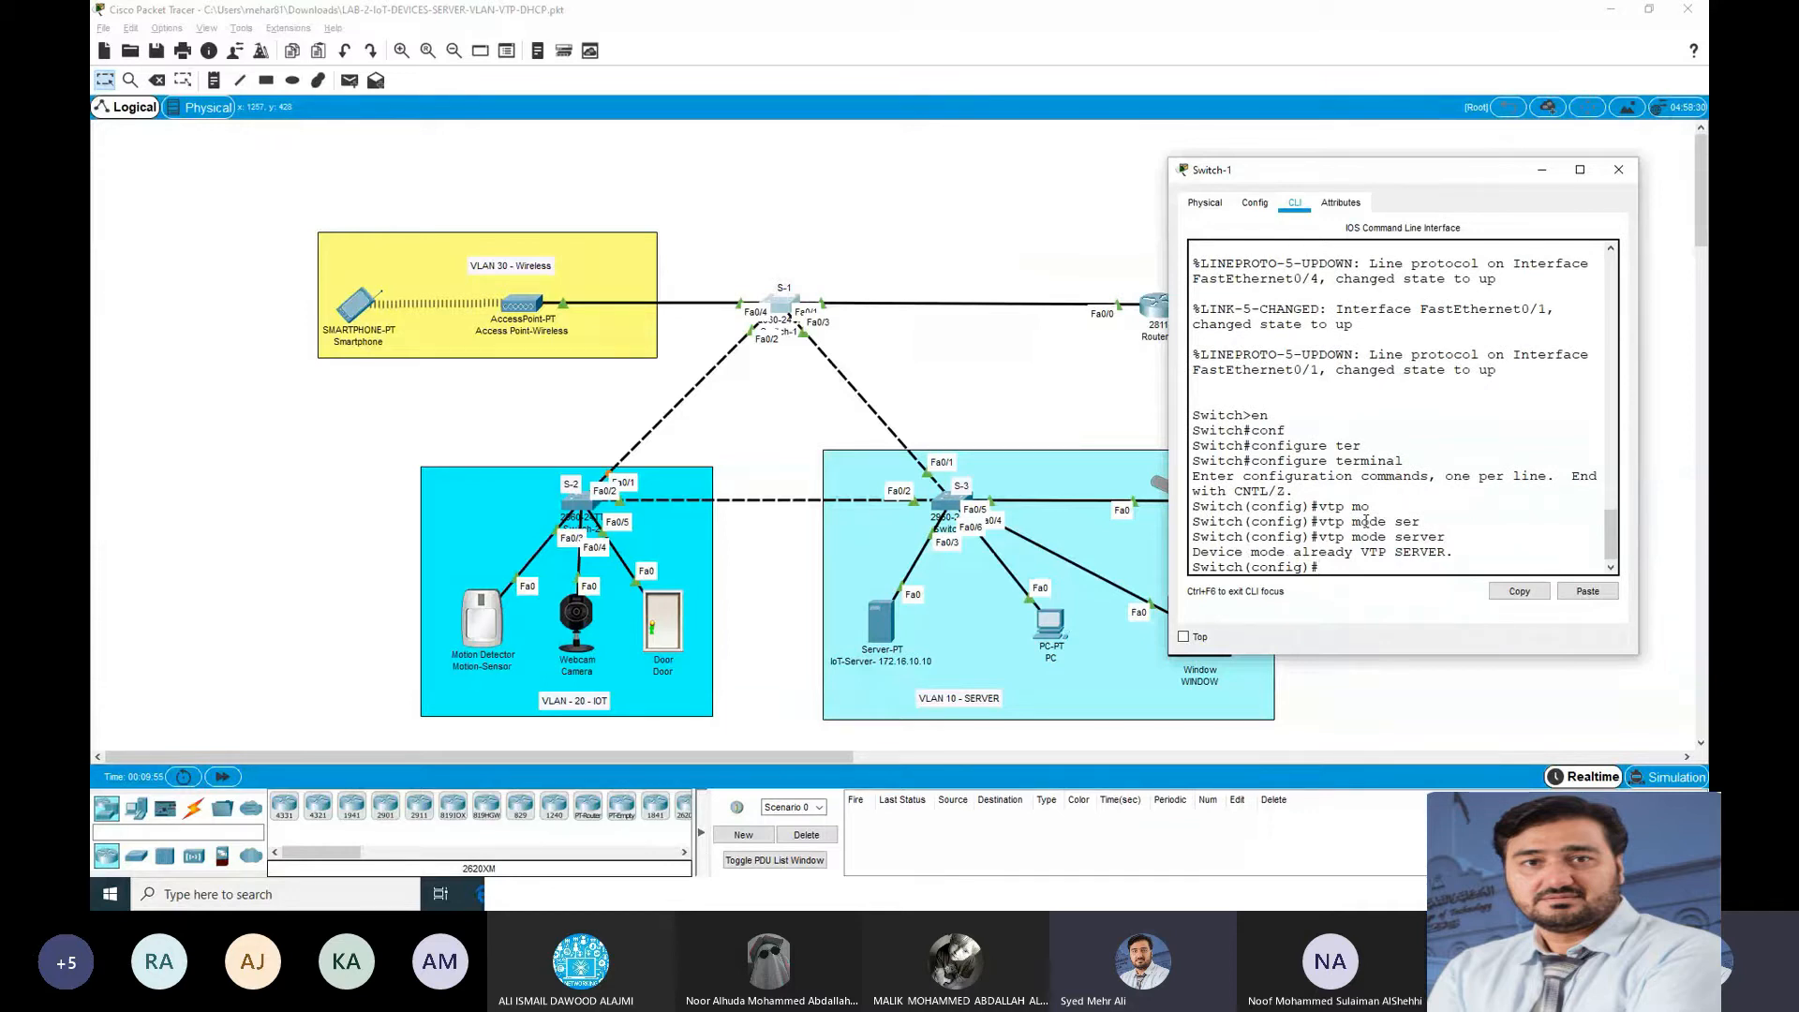
Step: List the available VTP options on S-1 and set its VTP domain to IOT
text(vtp)
text(?)
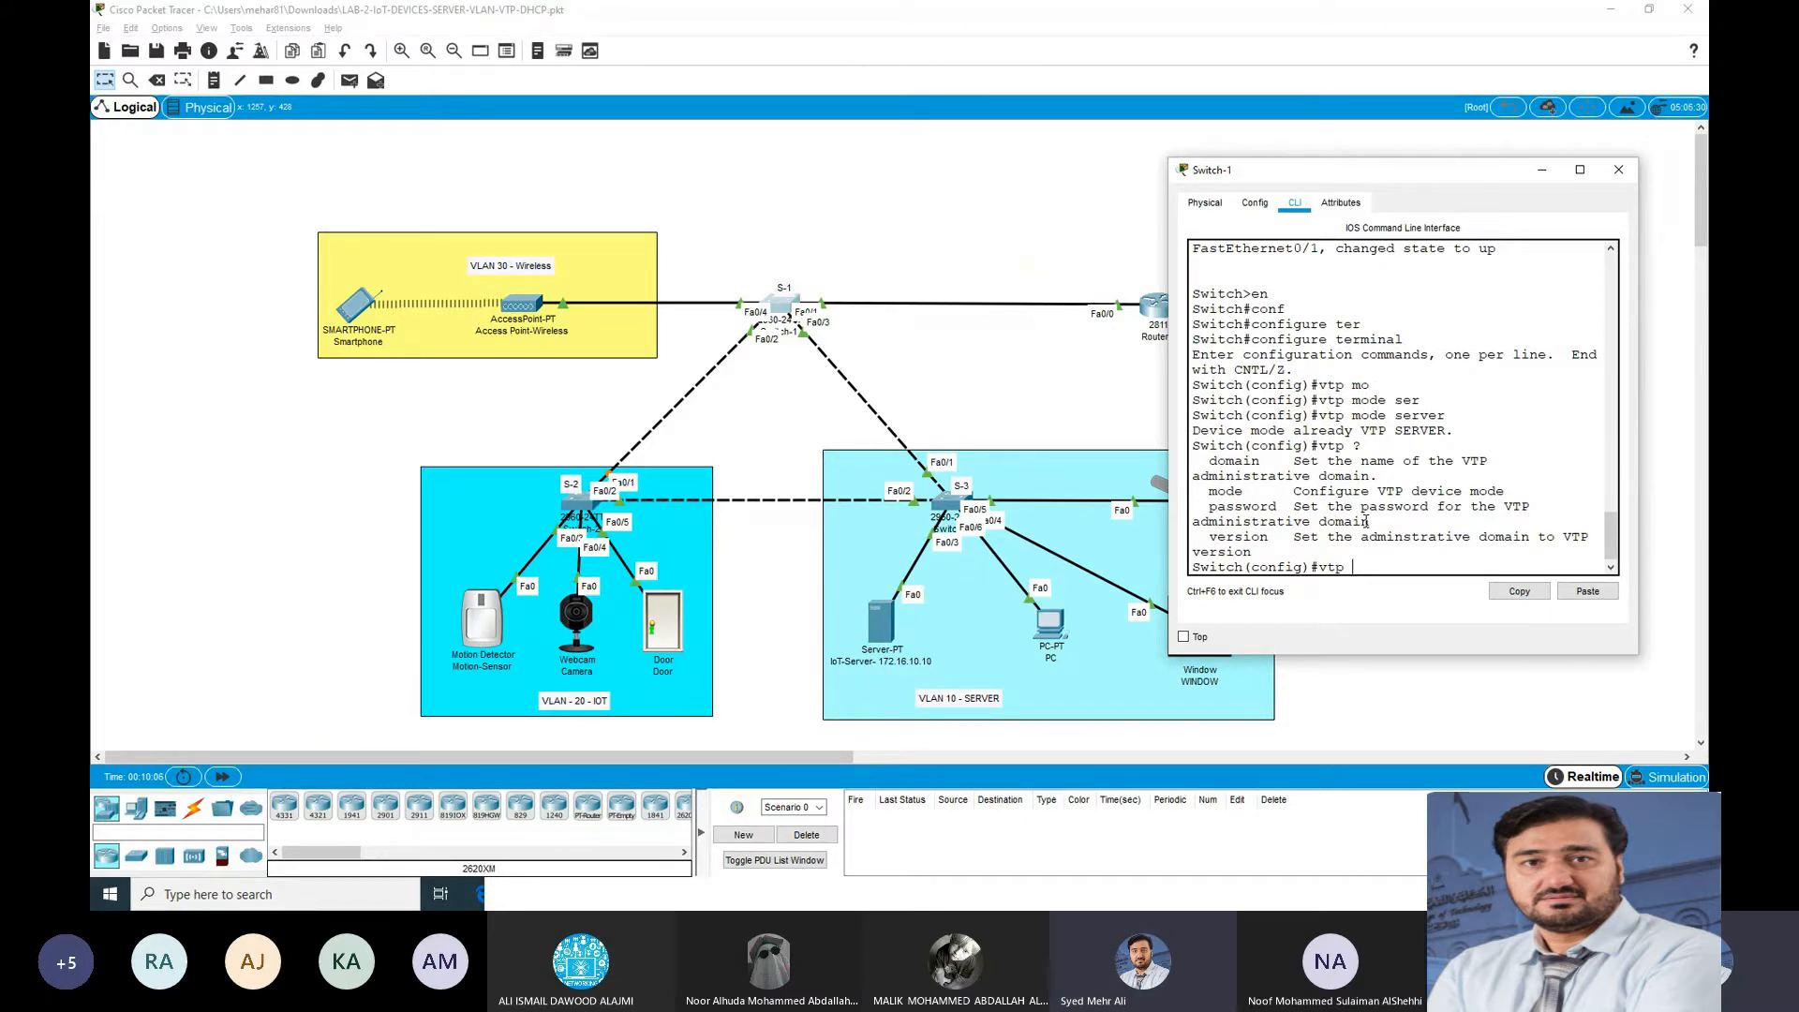
text(dom)
key(Tab)
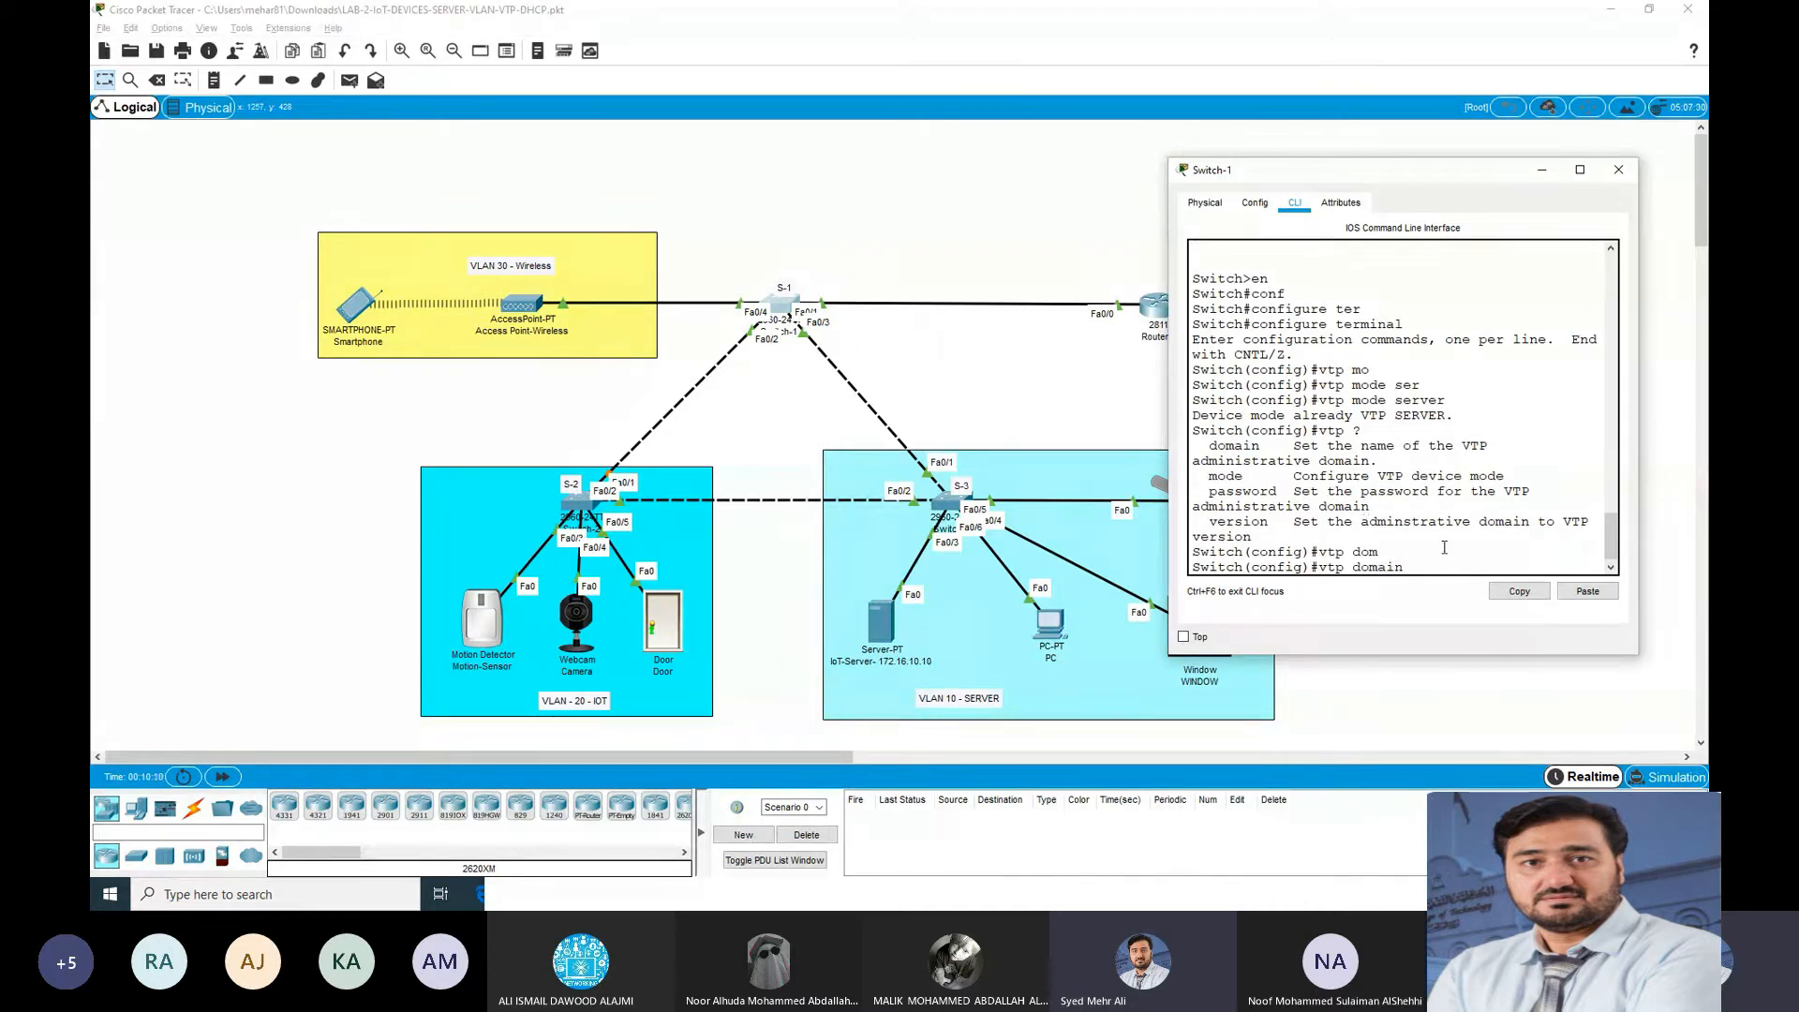
text(IOT)
key(Return)
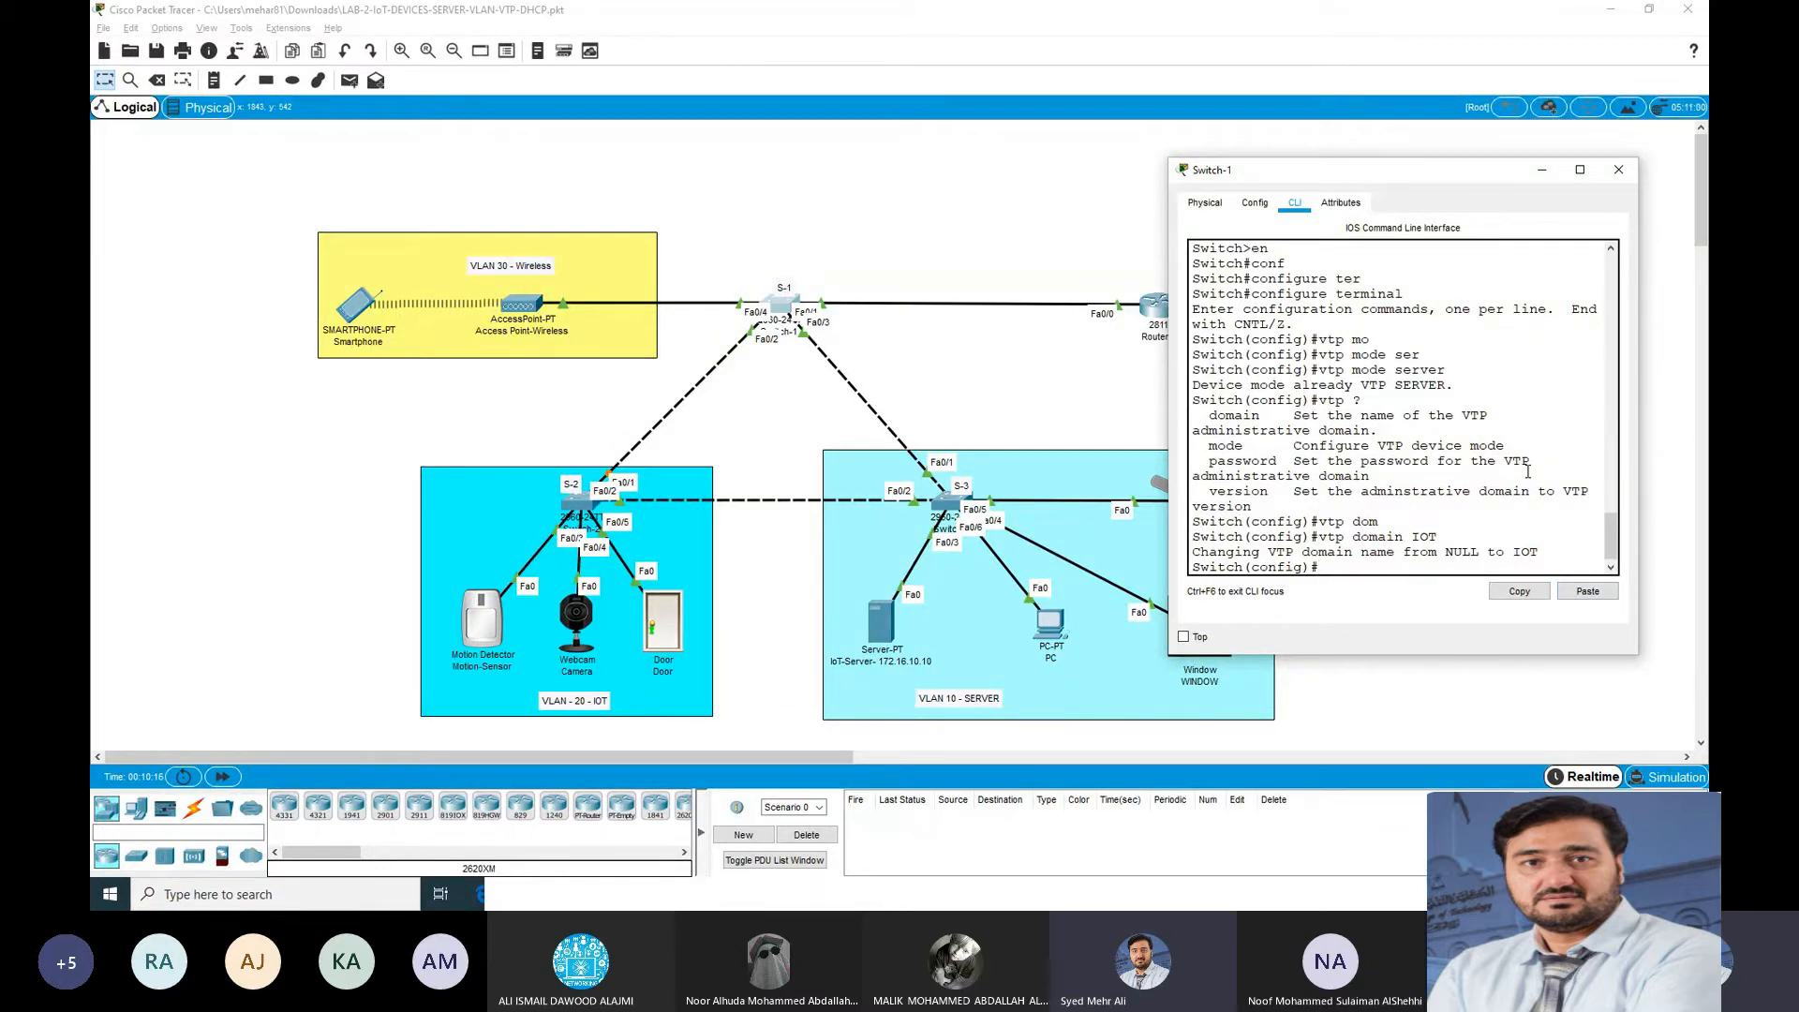
Step: Set the VTP password on S-1 by pasting the password copied from the lab instructions
text(vtp pass)
key(Tab)
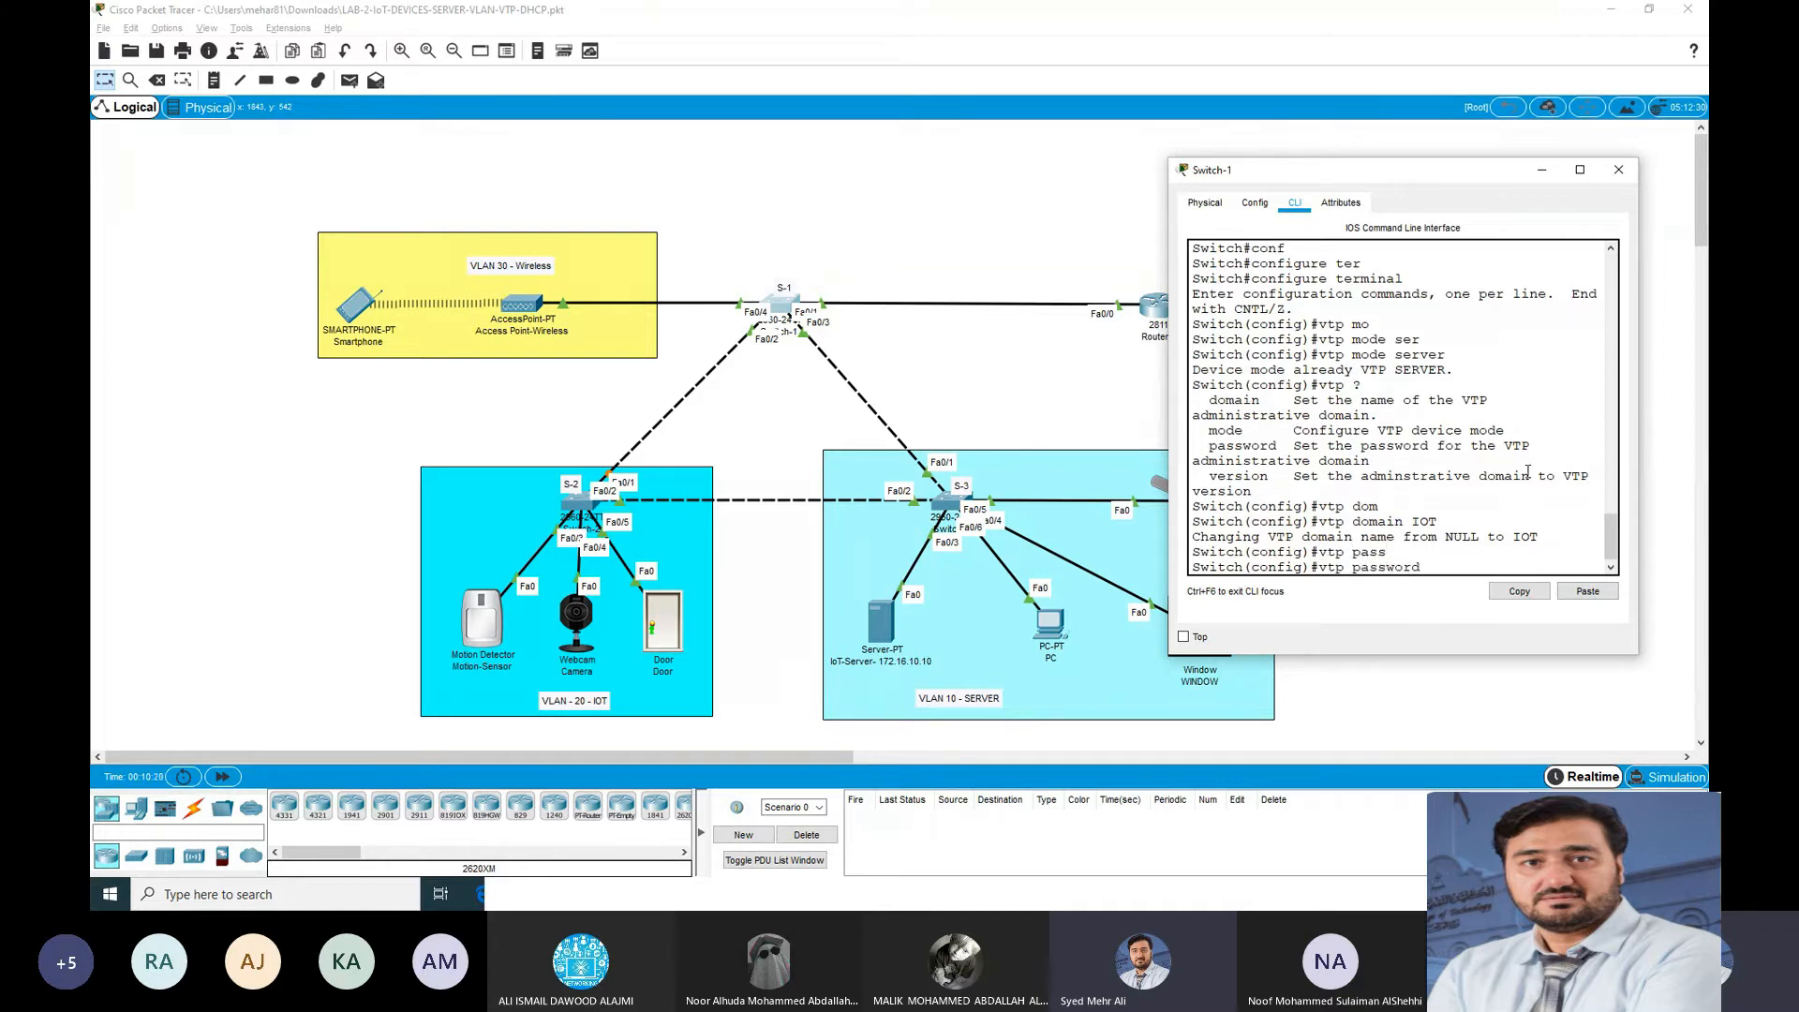
click(1587, 591)
key(Return)
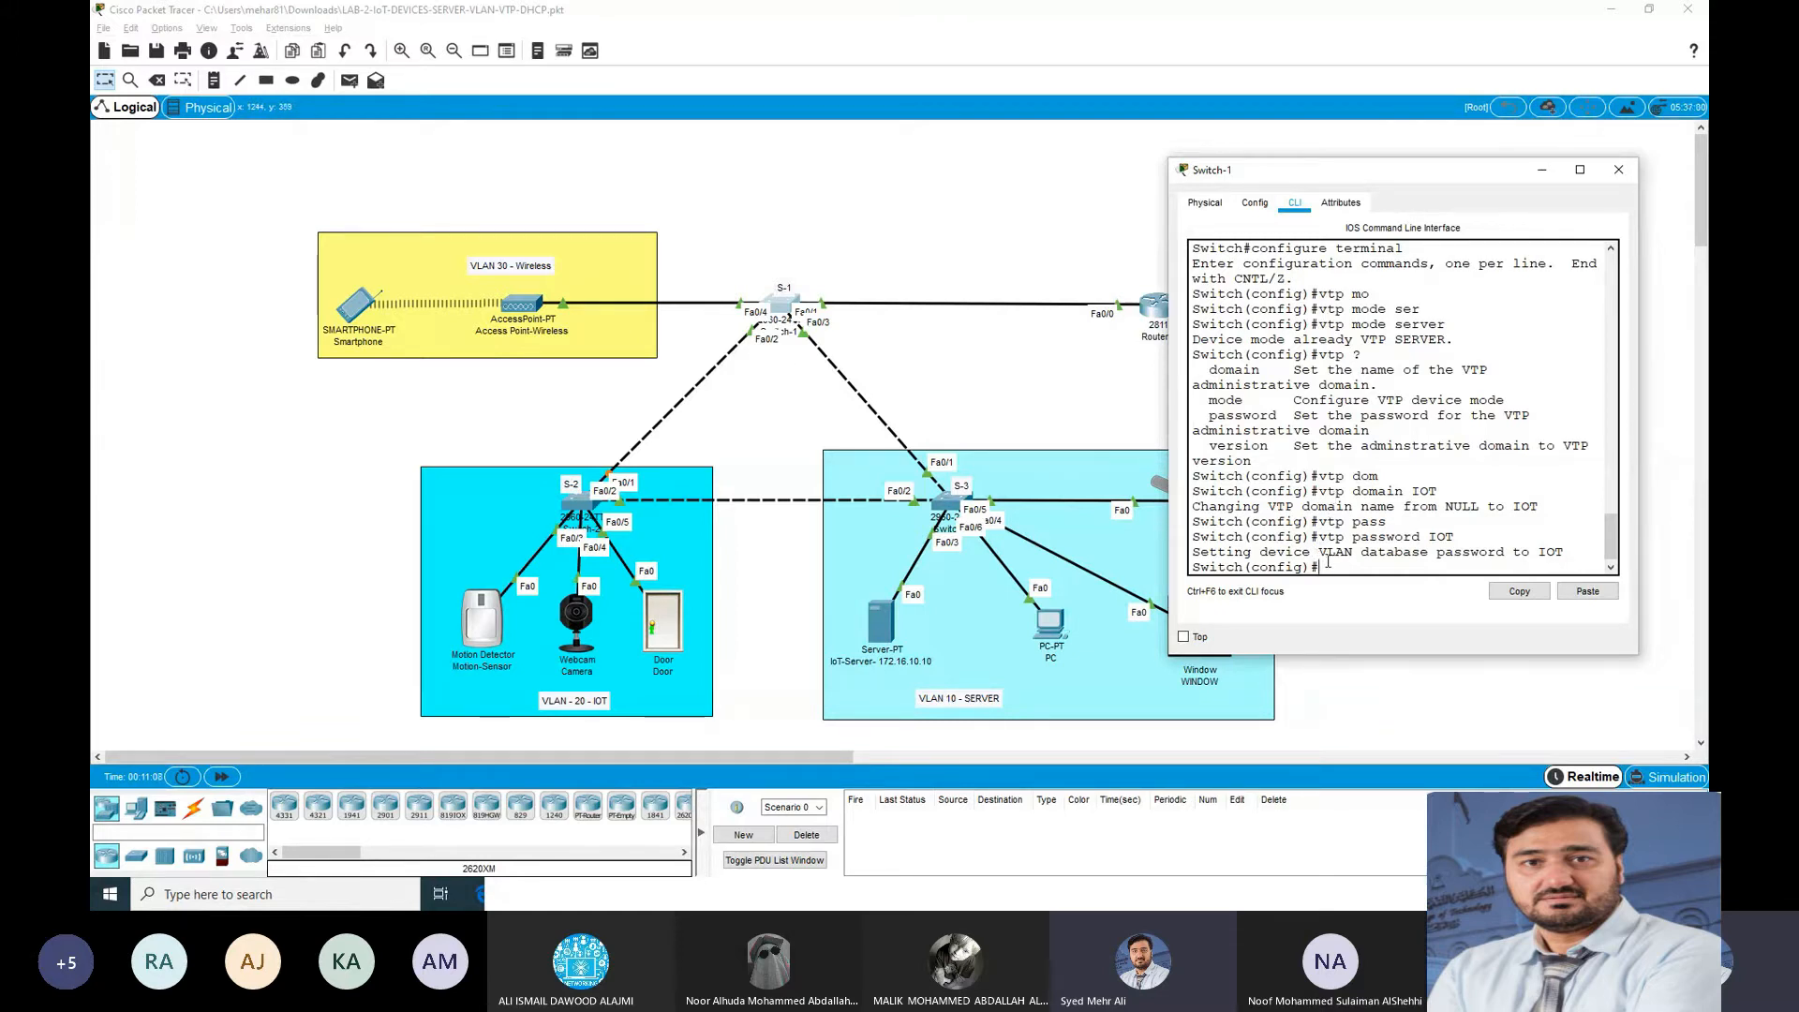
Step: Bring up the VLAN number and name table in the Word instructions and arrange the document beside the Switch-1 window
key(alt+Tab)
key(alt+Tab)
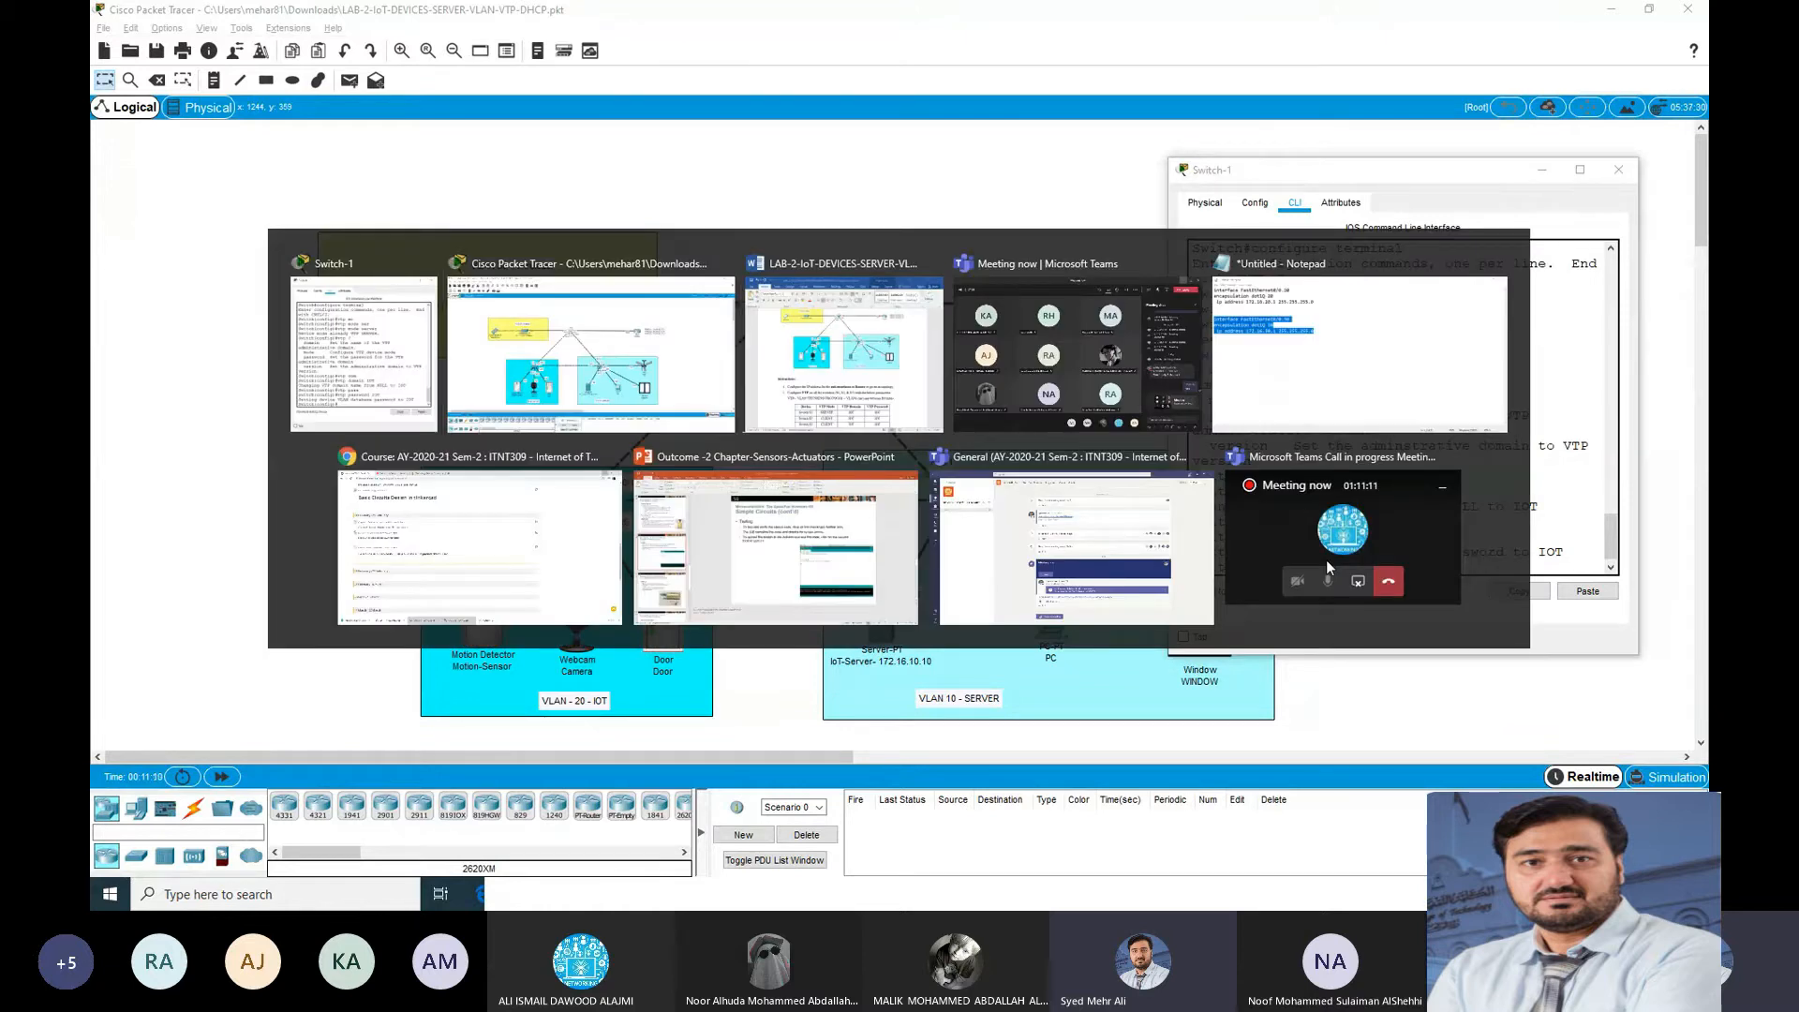
scroll(1174, 540, down, 3)
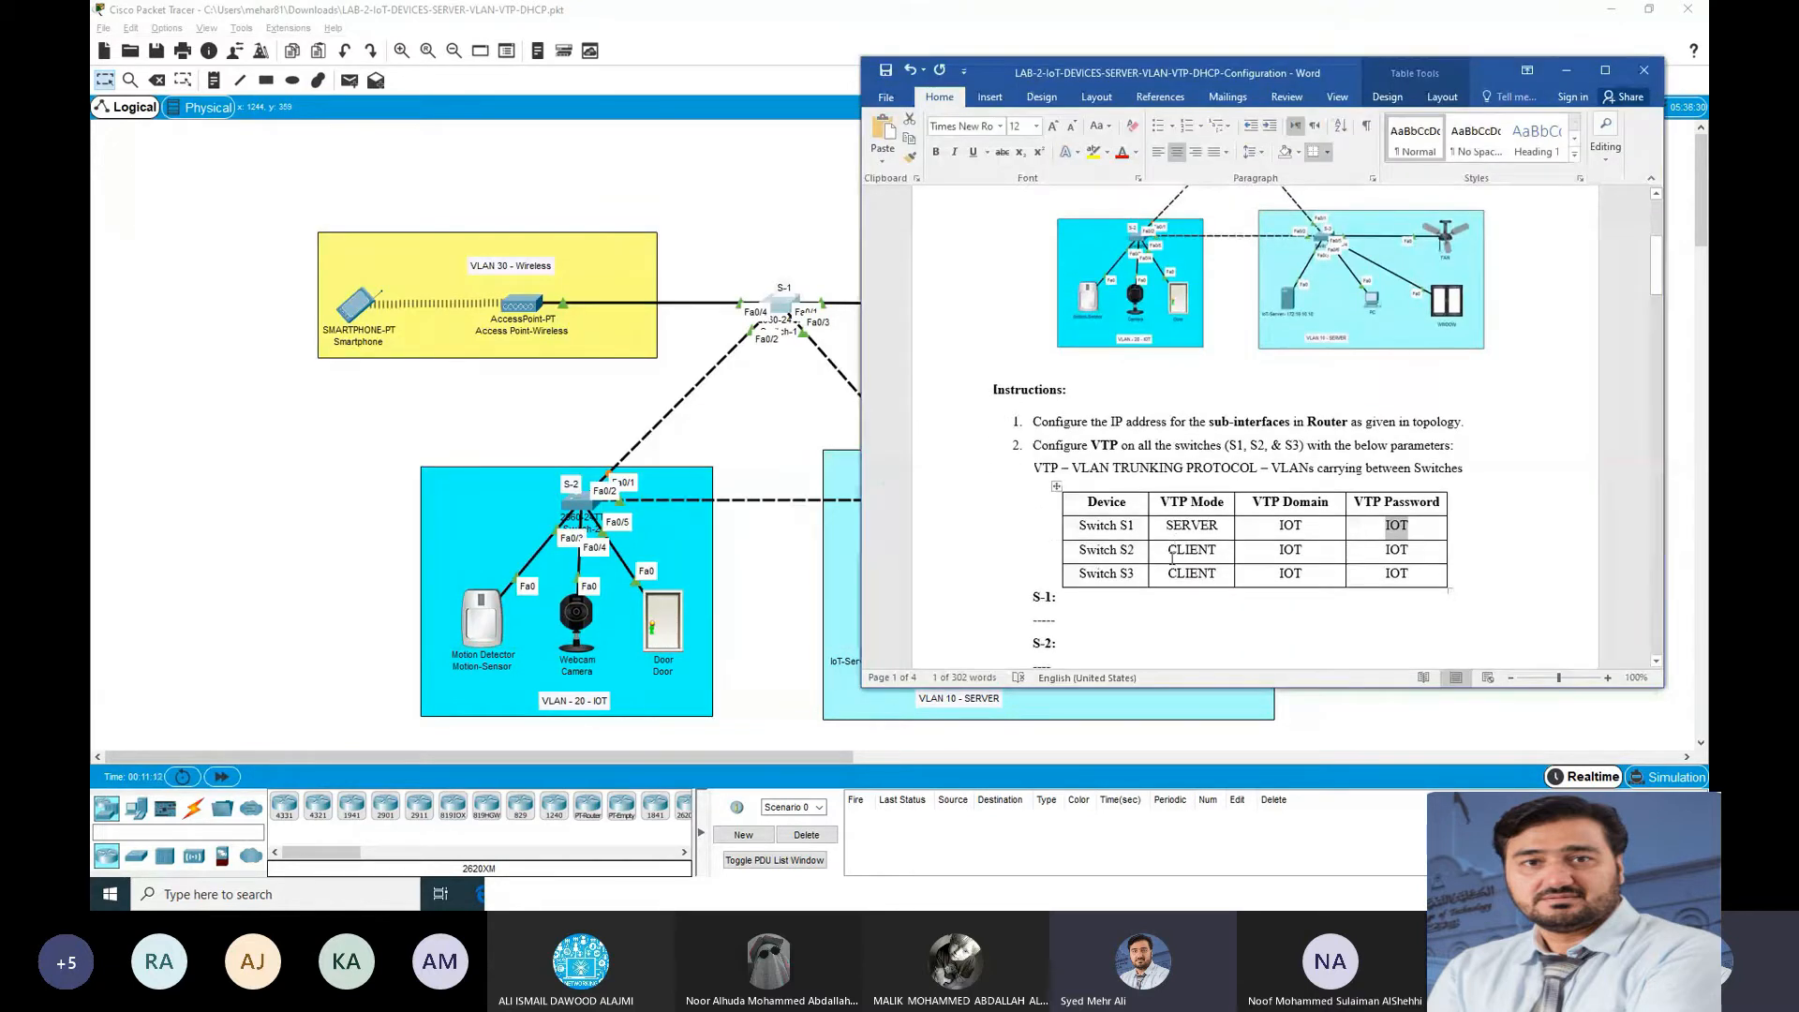
scroll(1121, 588, down, 4)
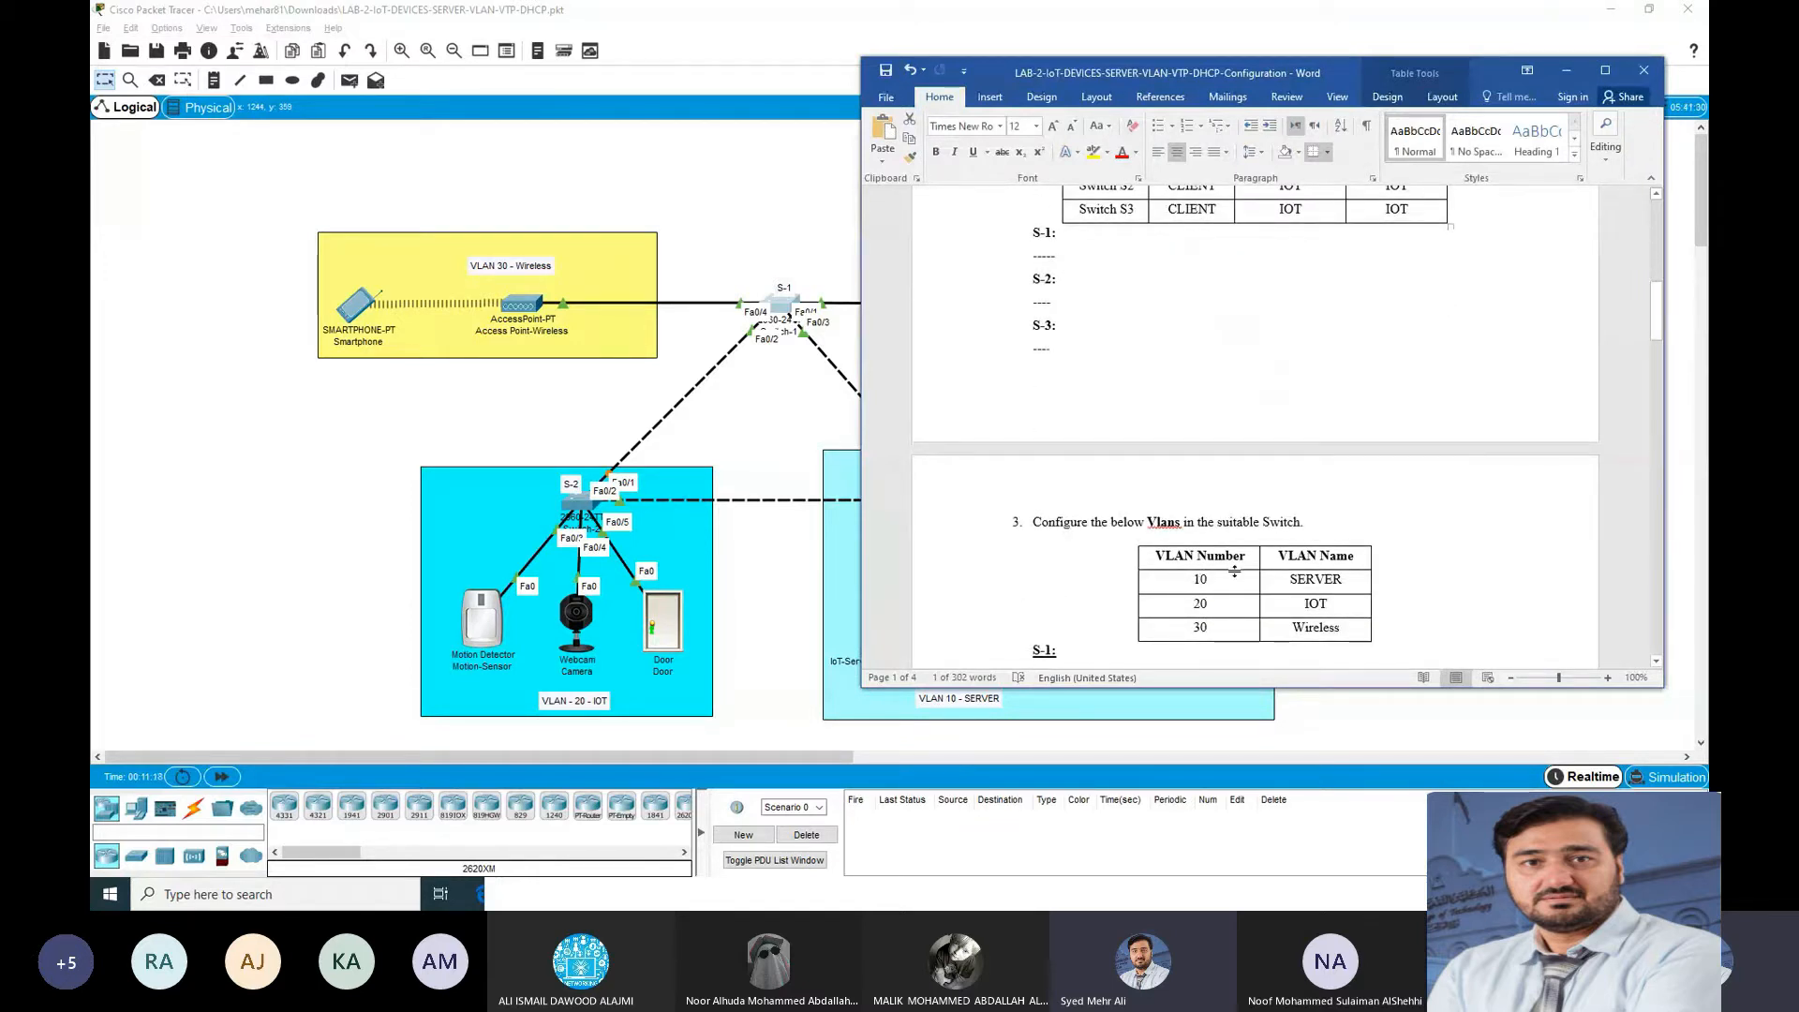
click(797, 310)
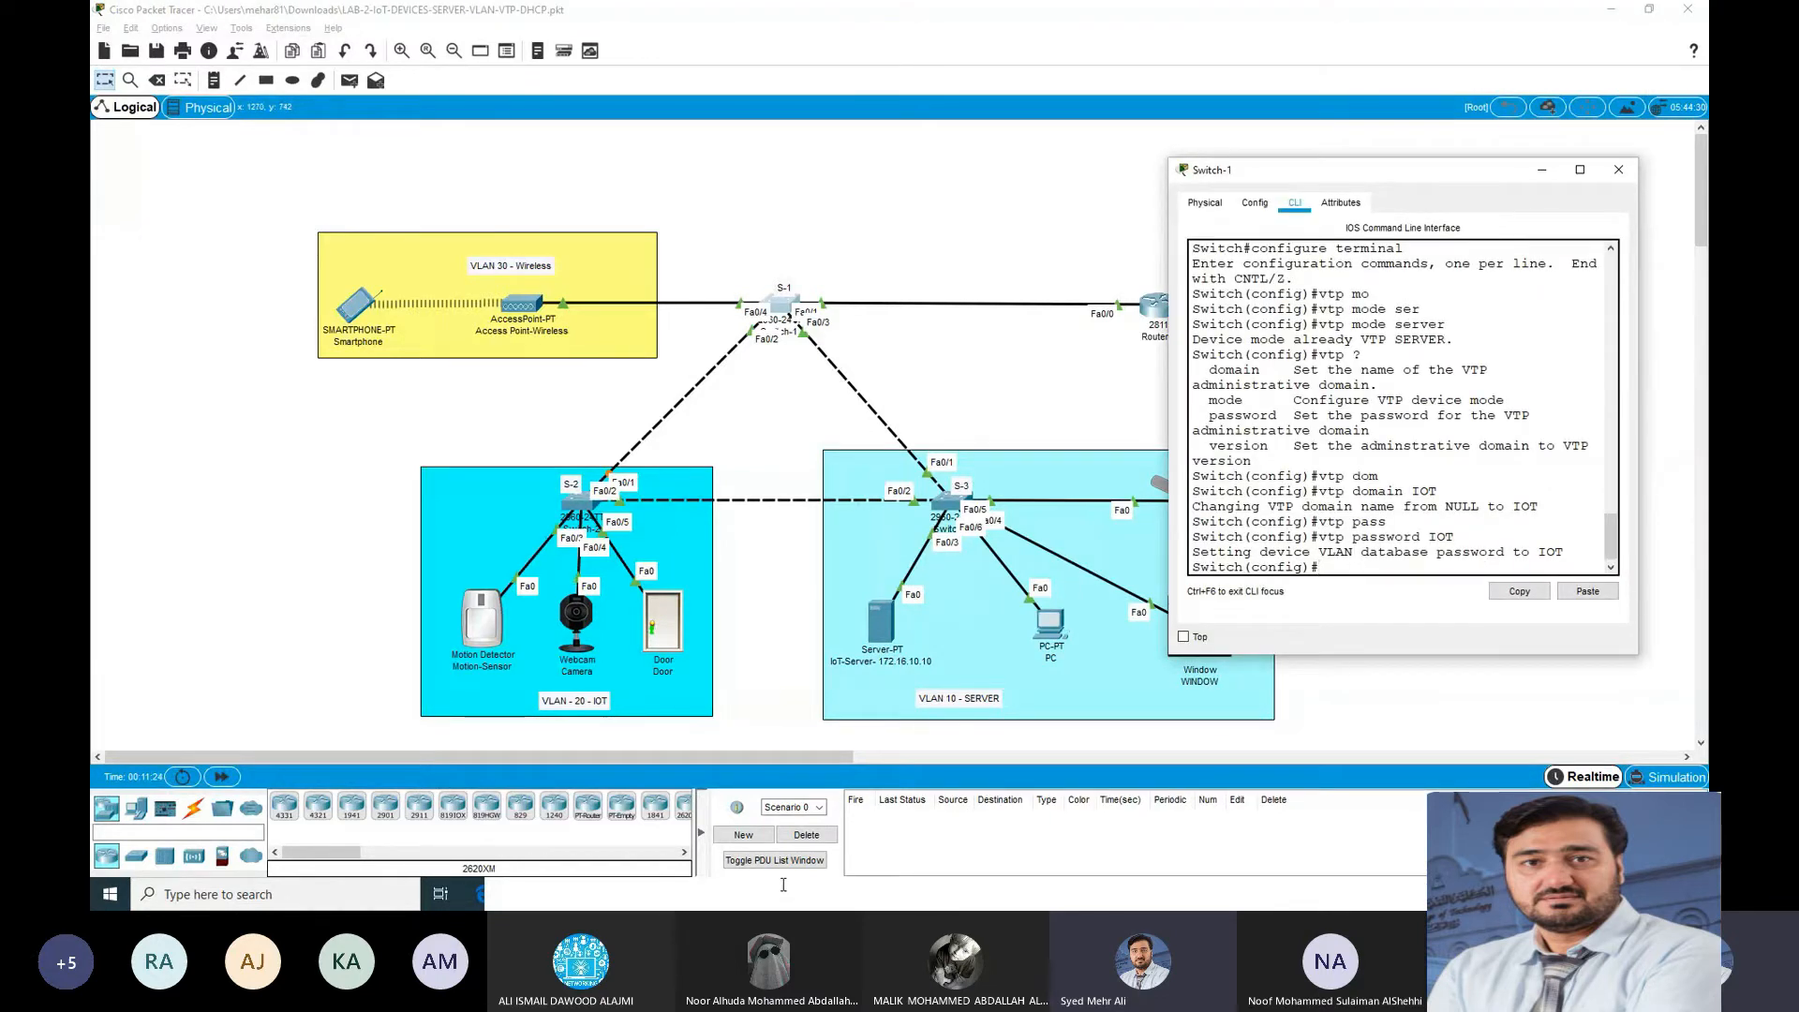
key(alt+Tab)
key(alt+Tab)
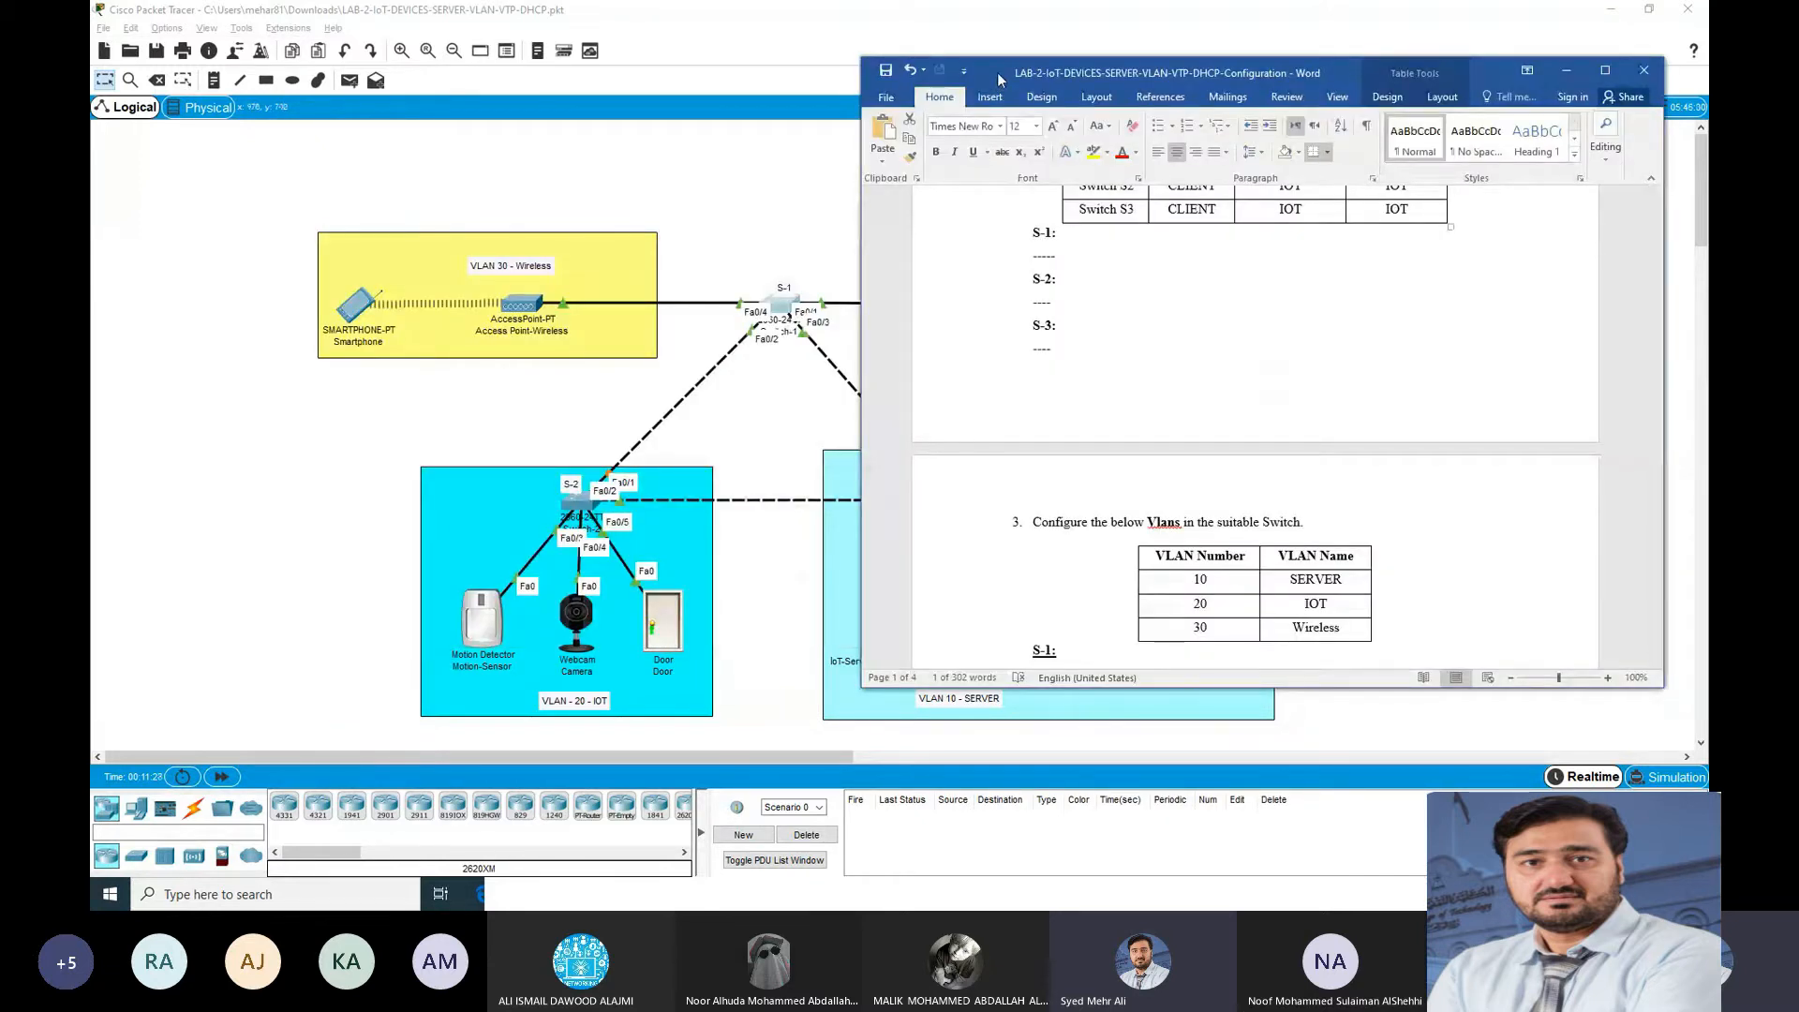
drag(997, 71, 1087, 221)
drag(1171, 347, 1162, 384)
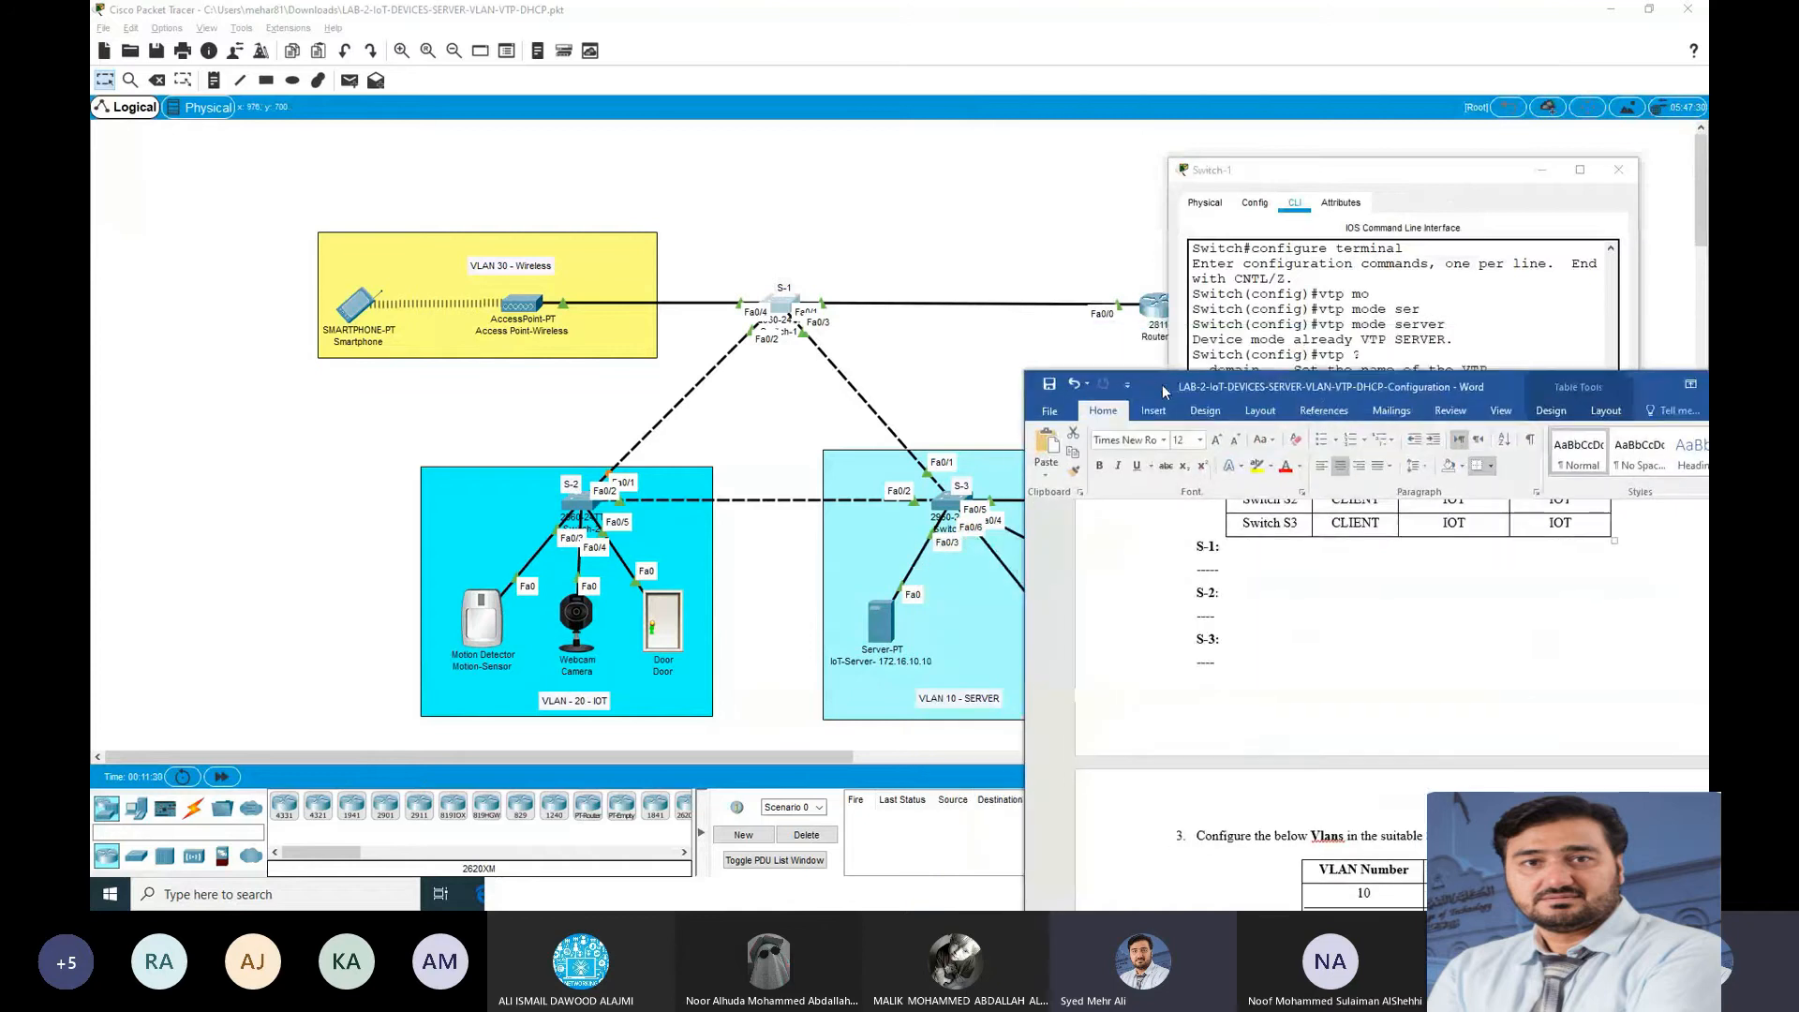
drag(1222, 177, 157, 166)
drag(1216, 390, 1183, 109)
scroll(1293, 527, down, 2)
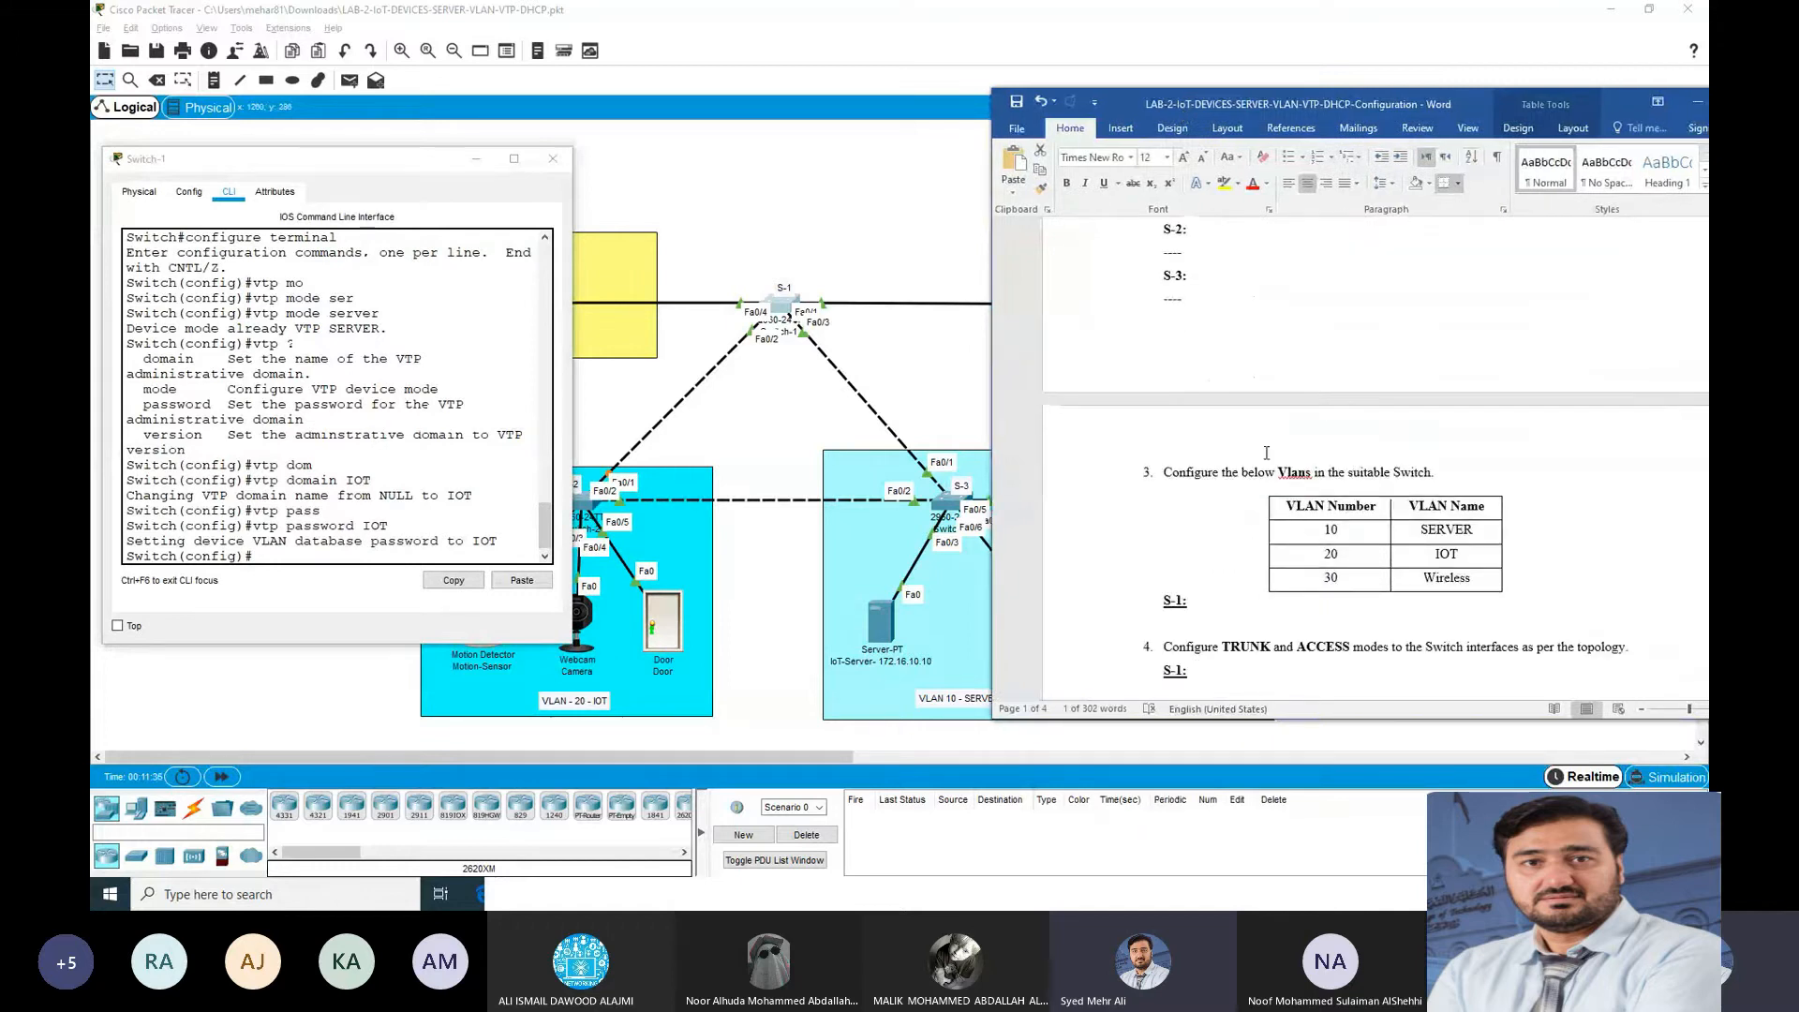
Step: Create VLAN 10 on S-1 and name it SERVER
click(291, 551)
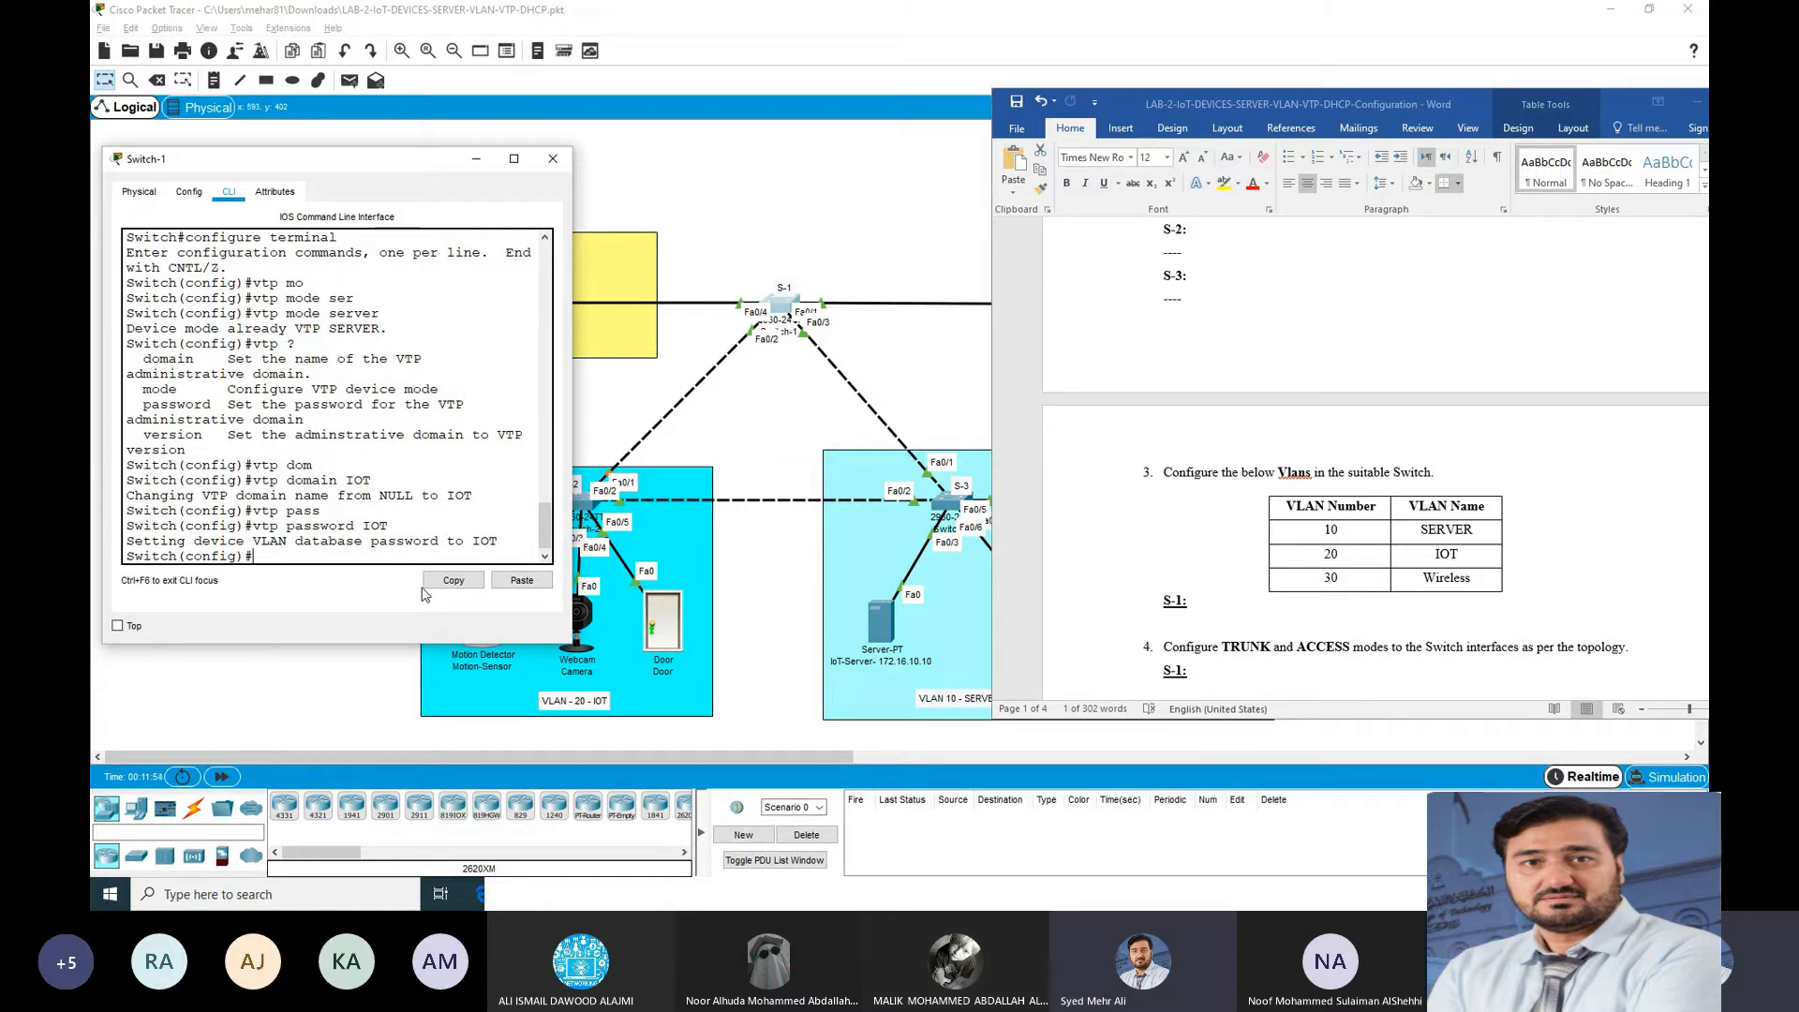
text(vlan)
key(Tab)
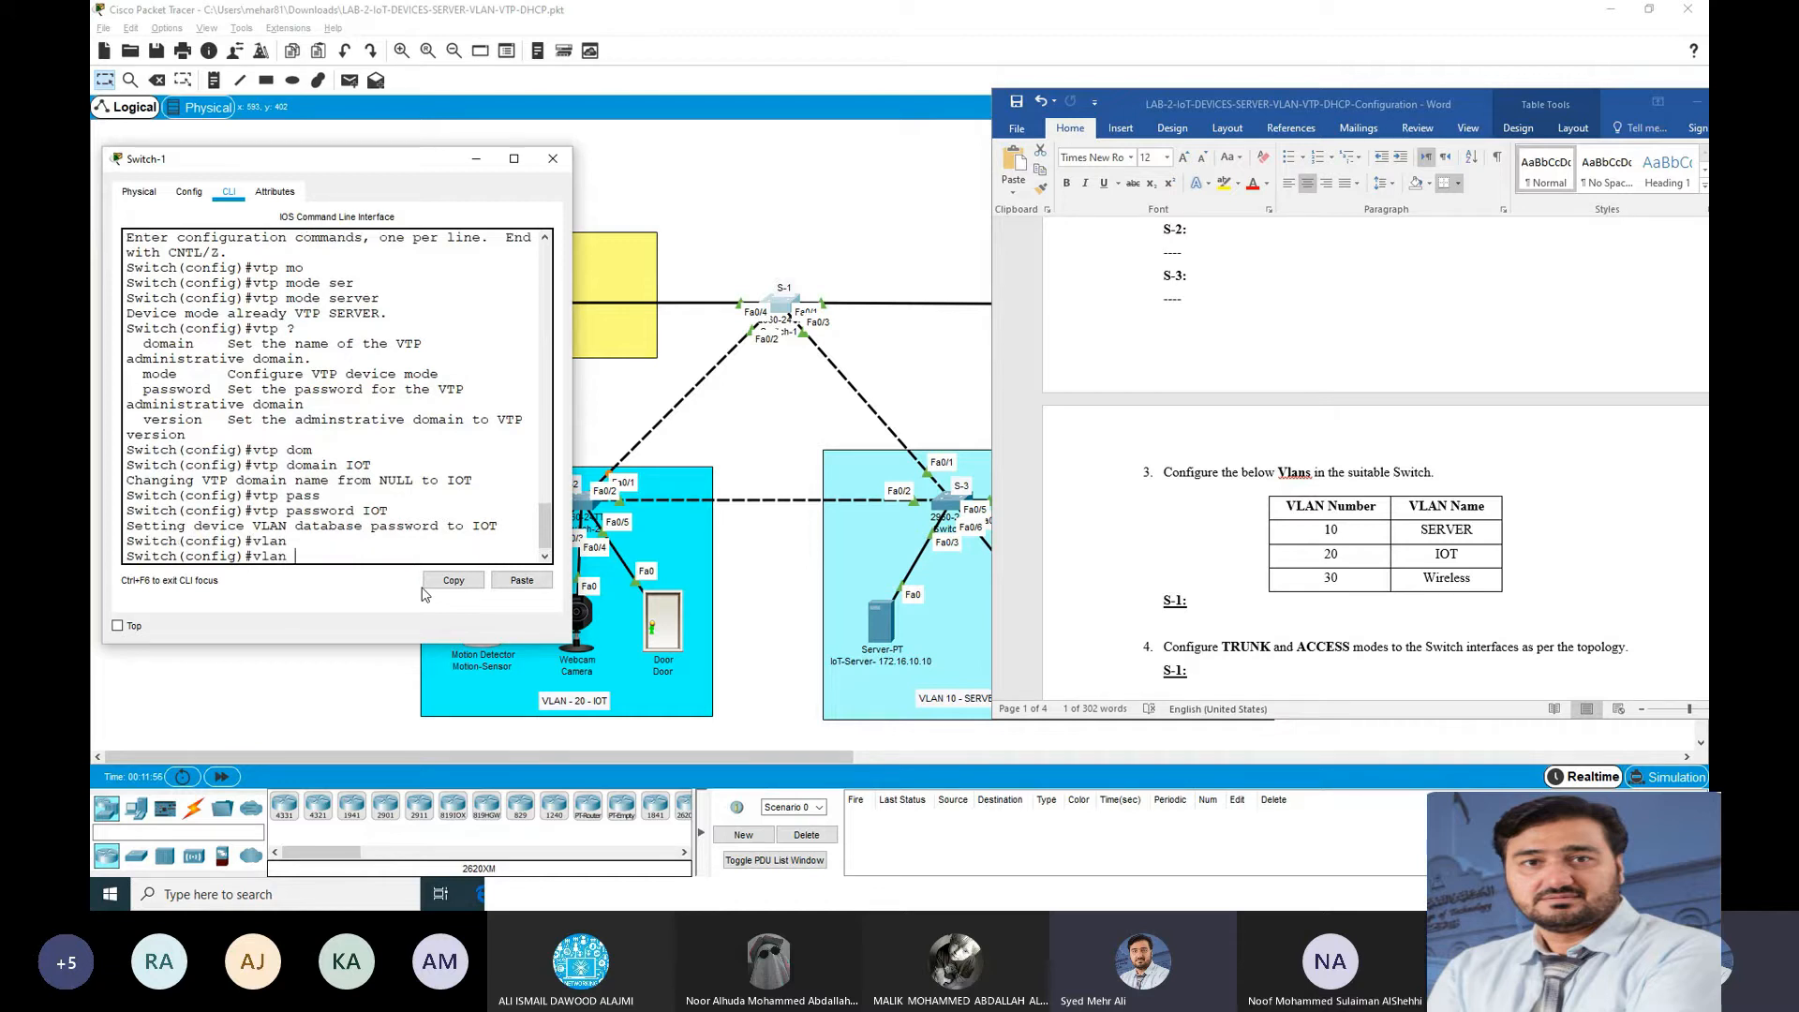
text(10)
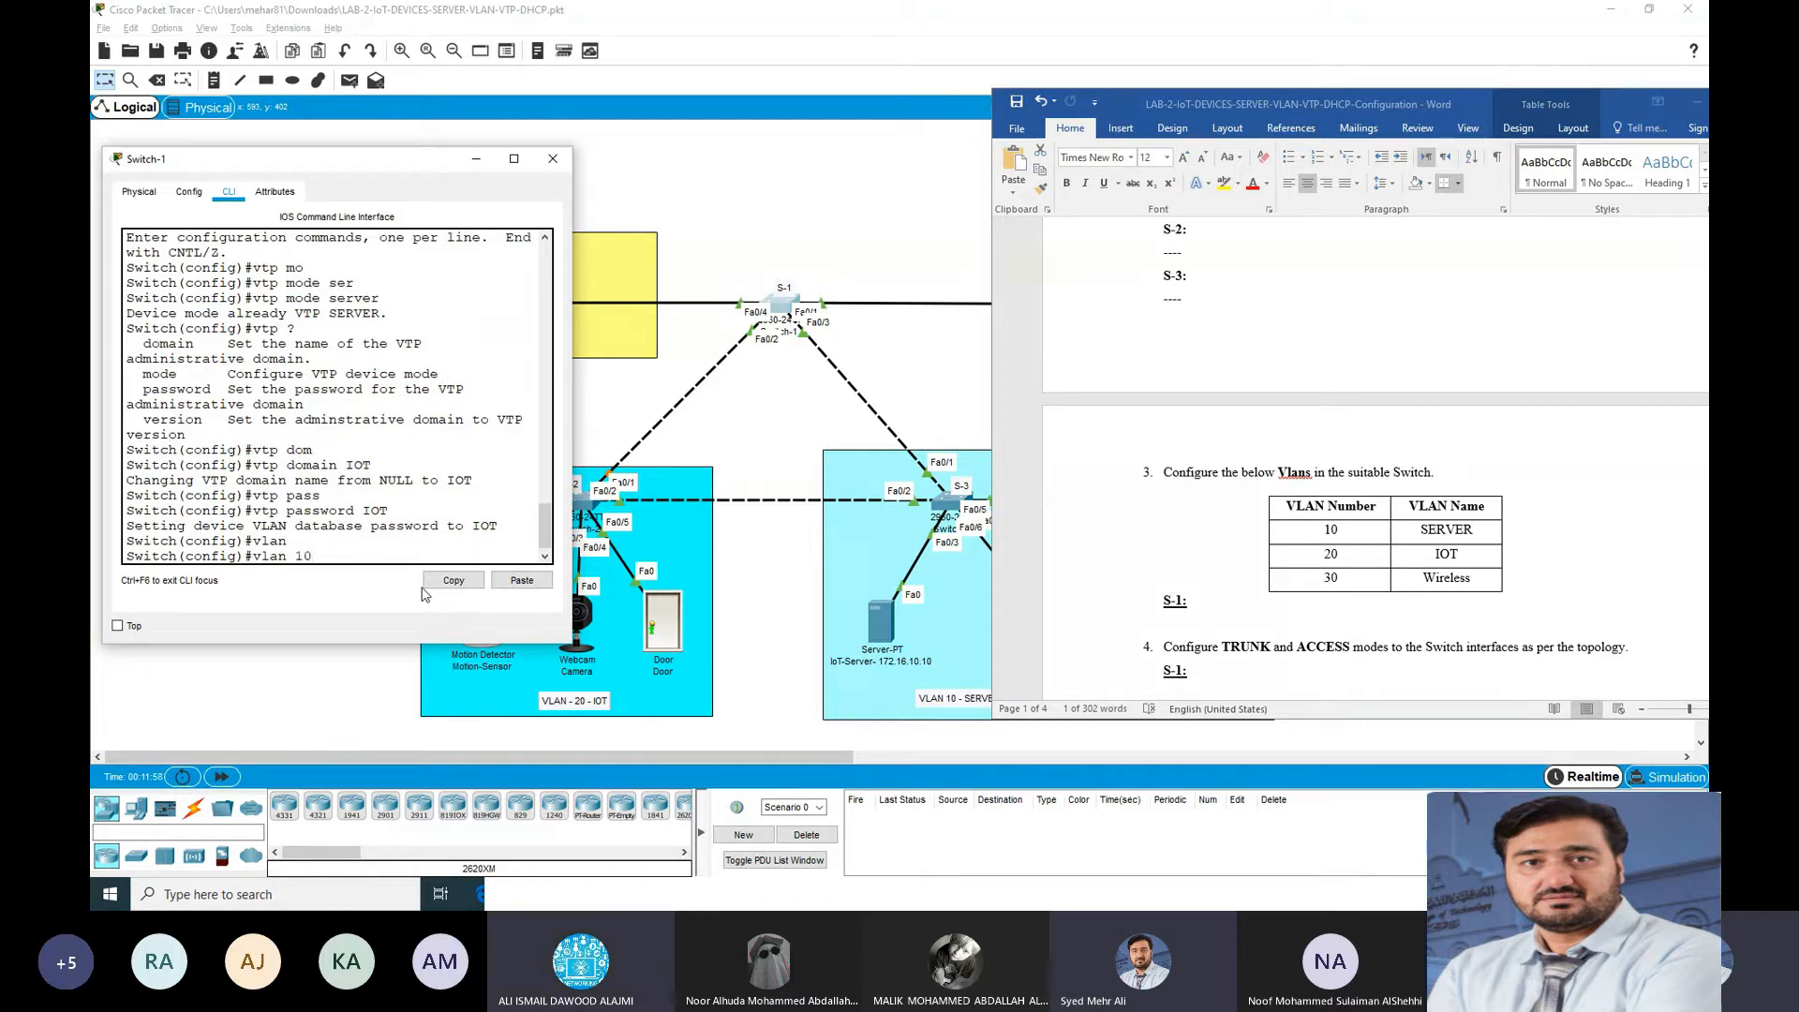
key(Return)
text(nam)
key(Tab)
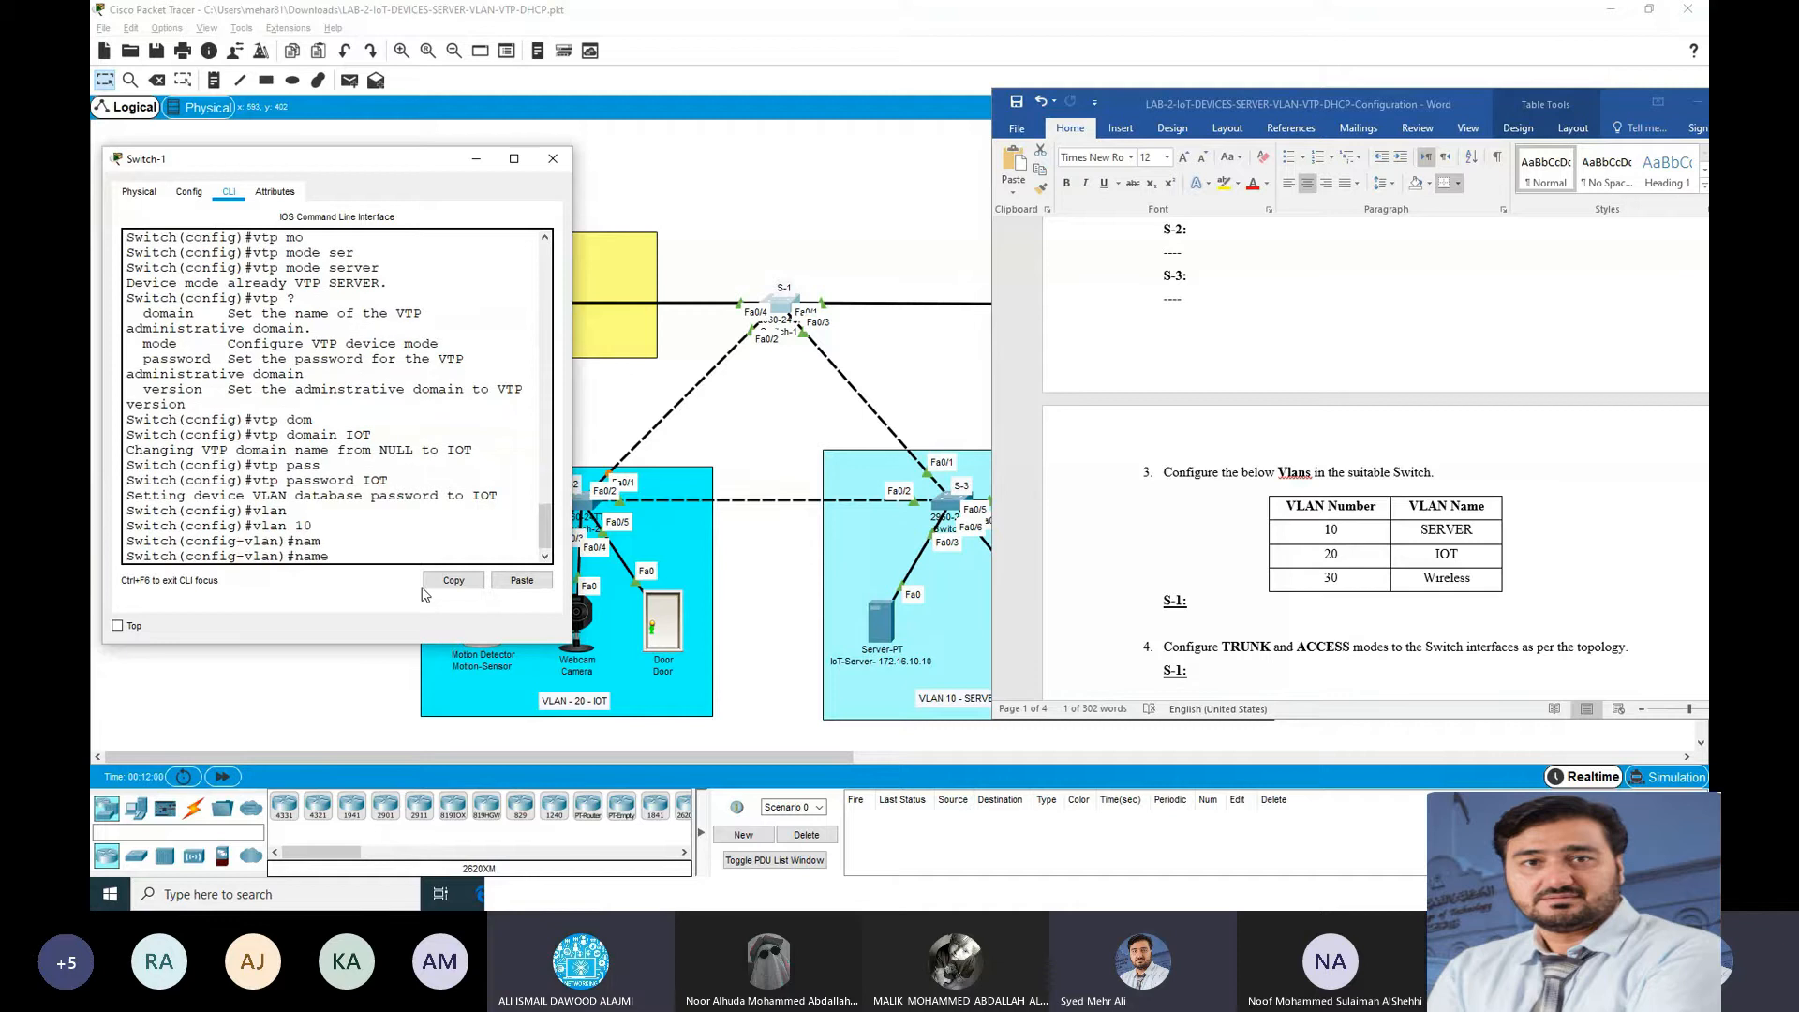
text(SERVER)
key(Return)
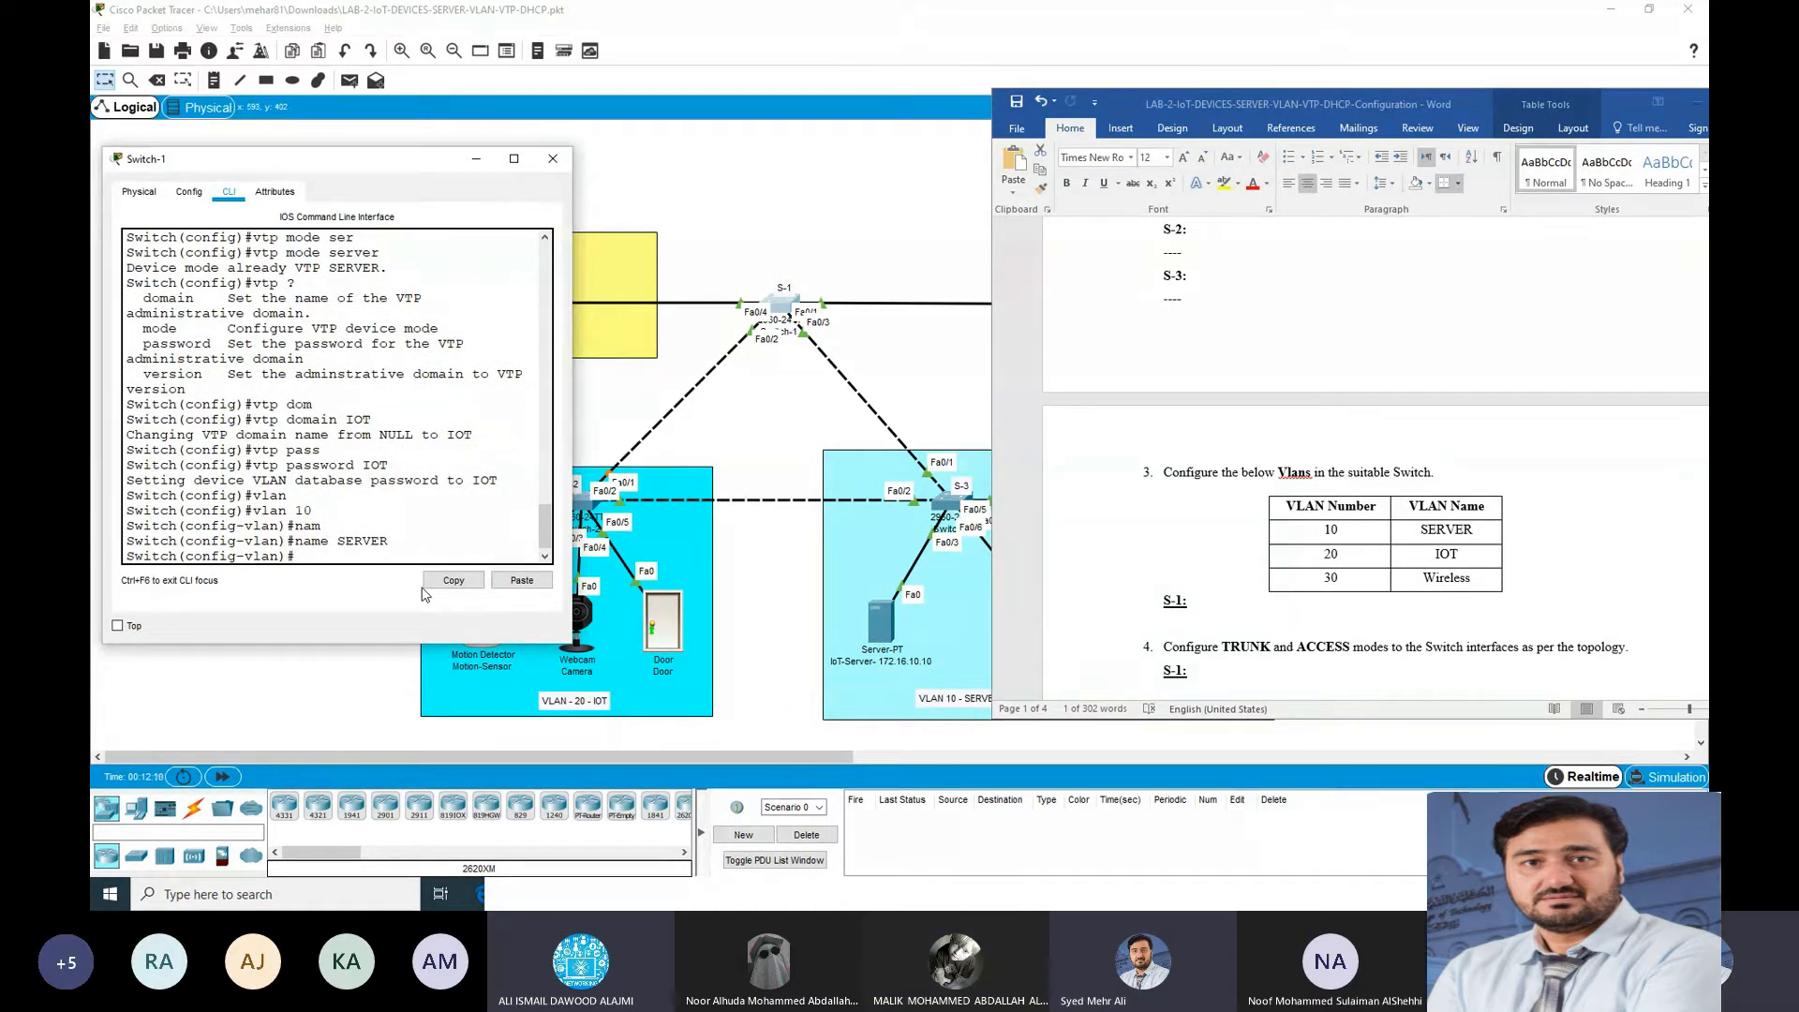
Step: Create VLAN 20 on S-1 and name it IOT
text(vlan)
key(Tab)
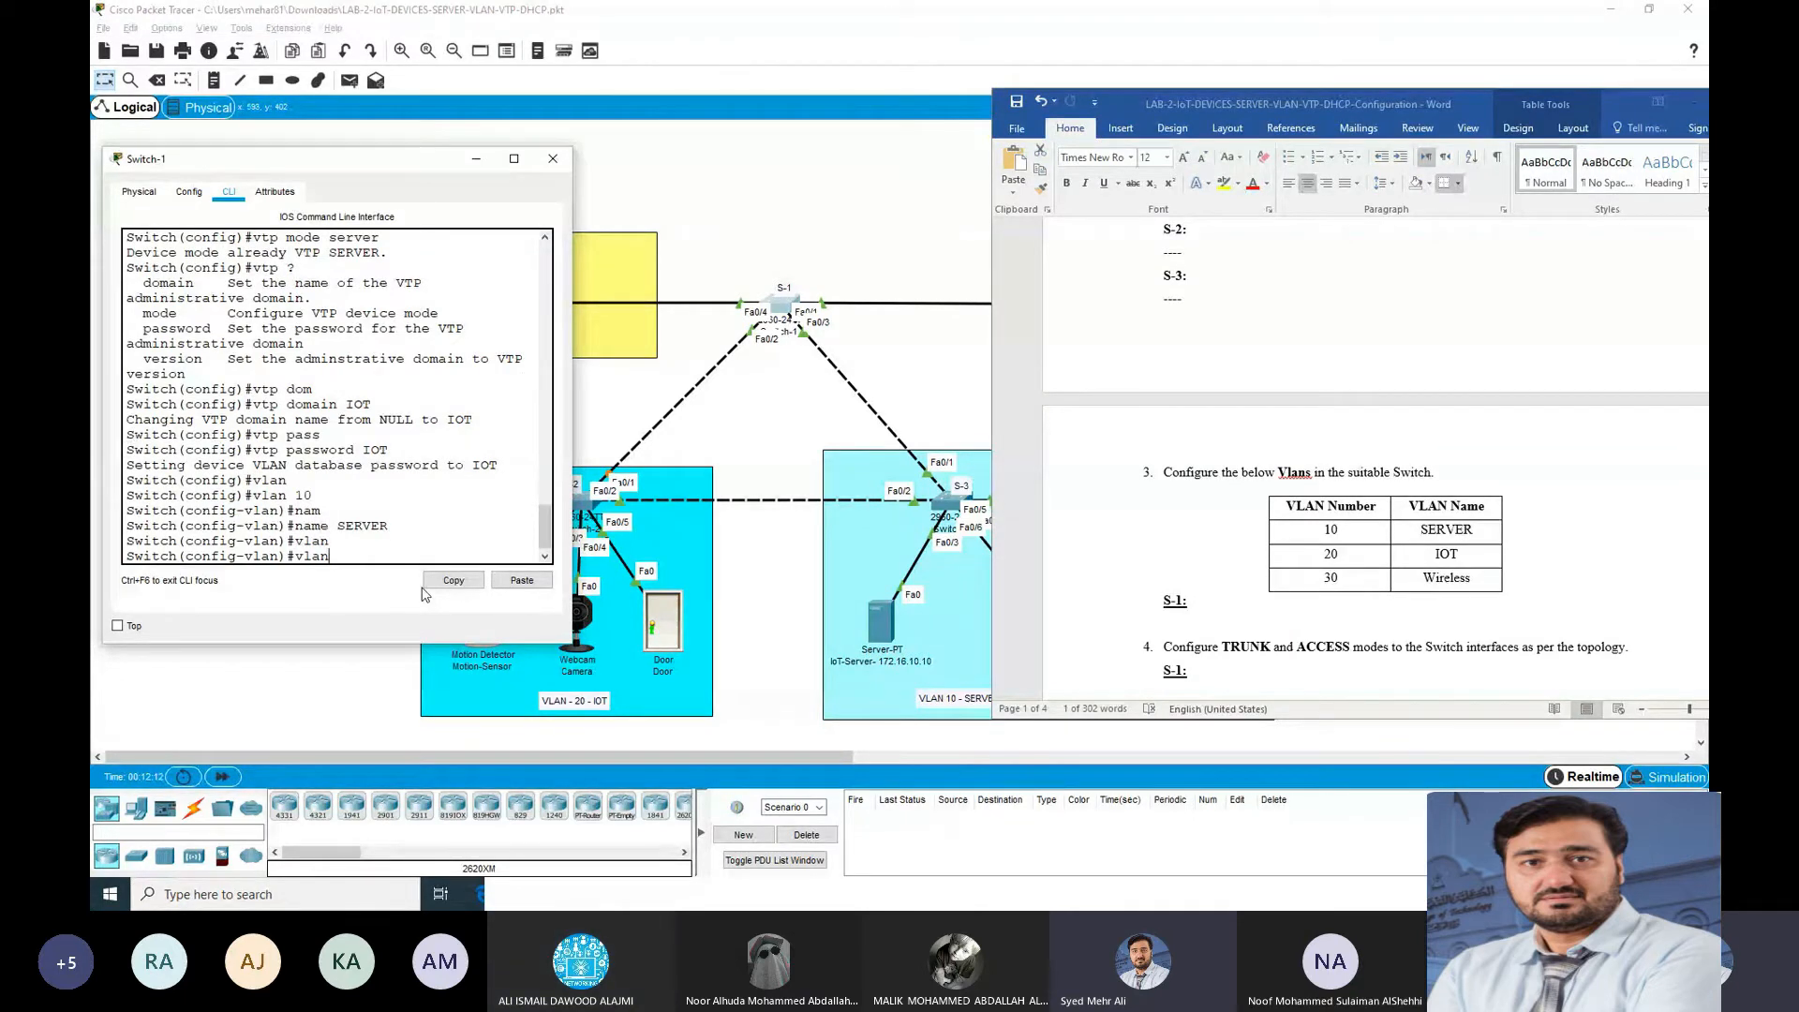
text(20)
key(Return)
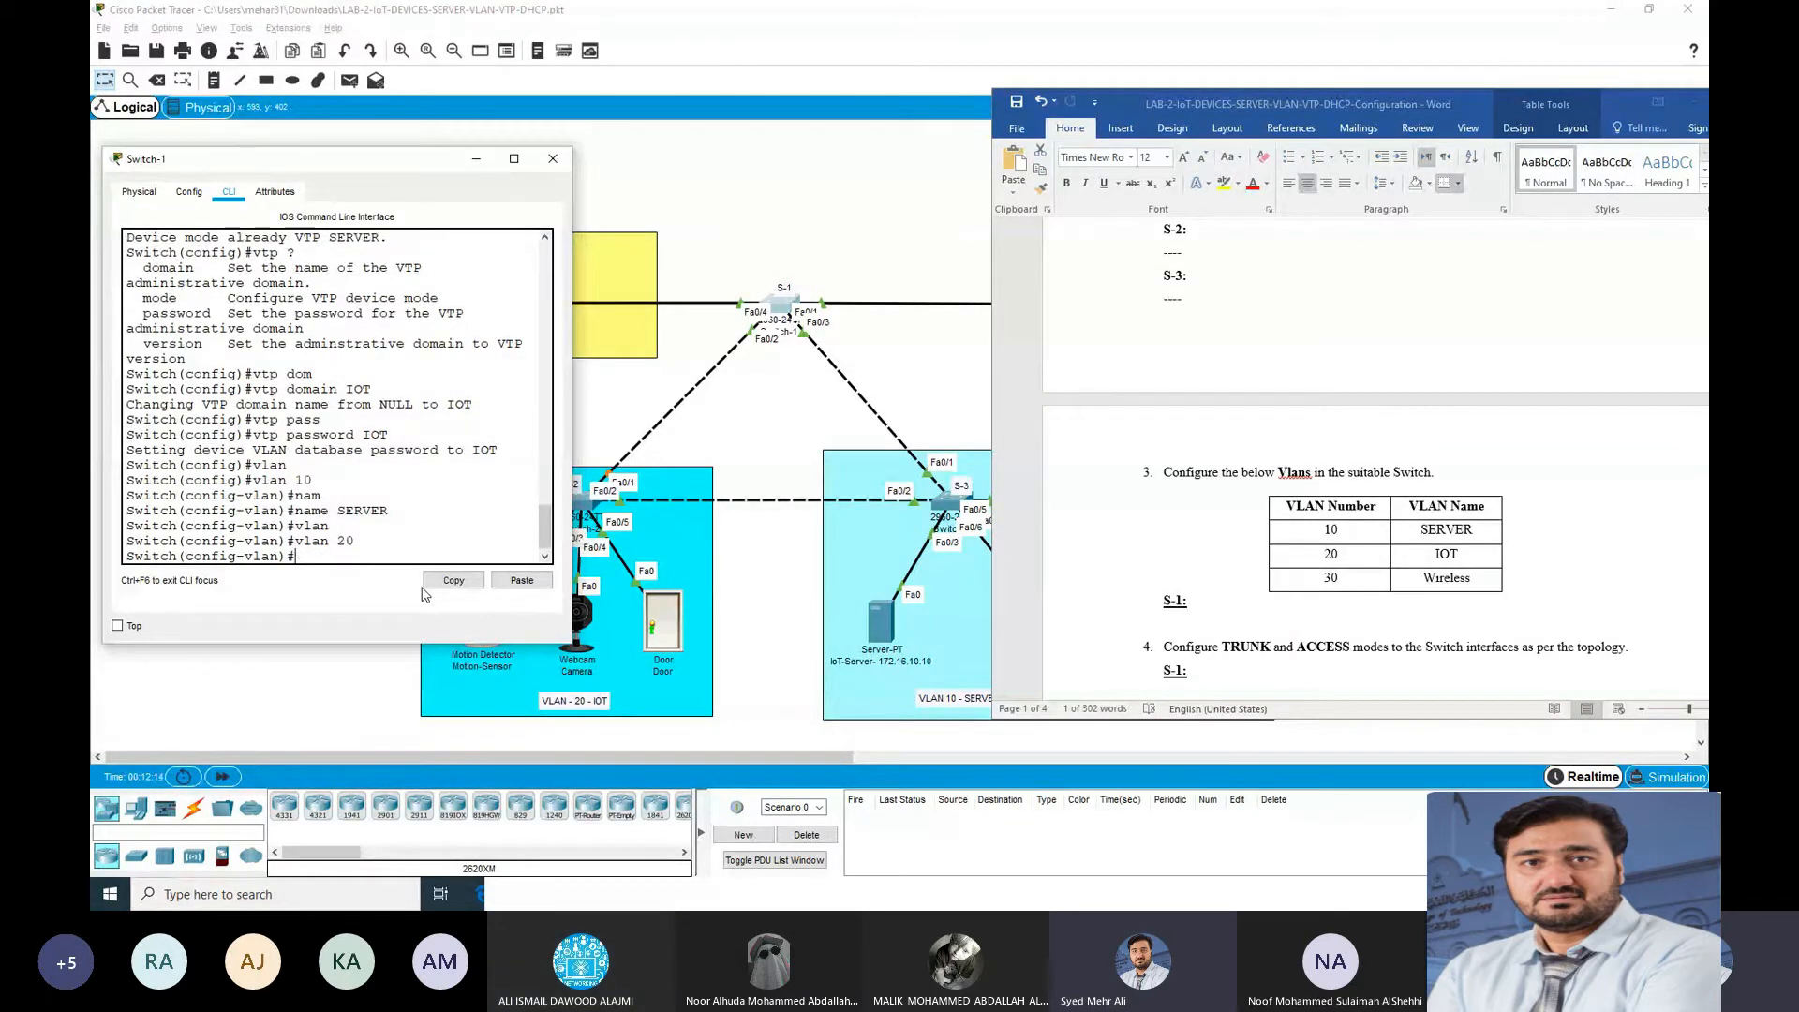
text(name IOT)
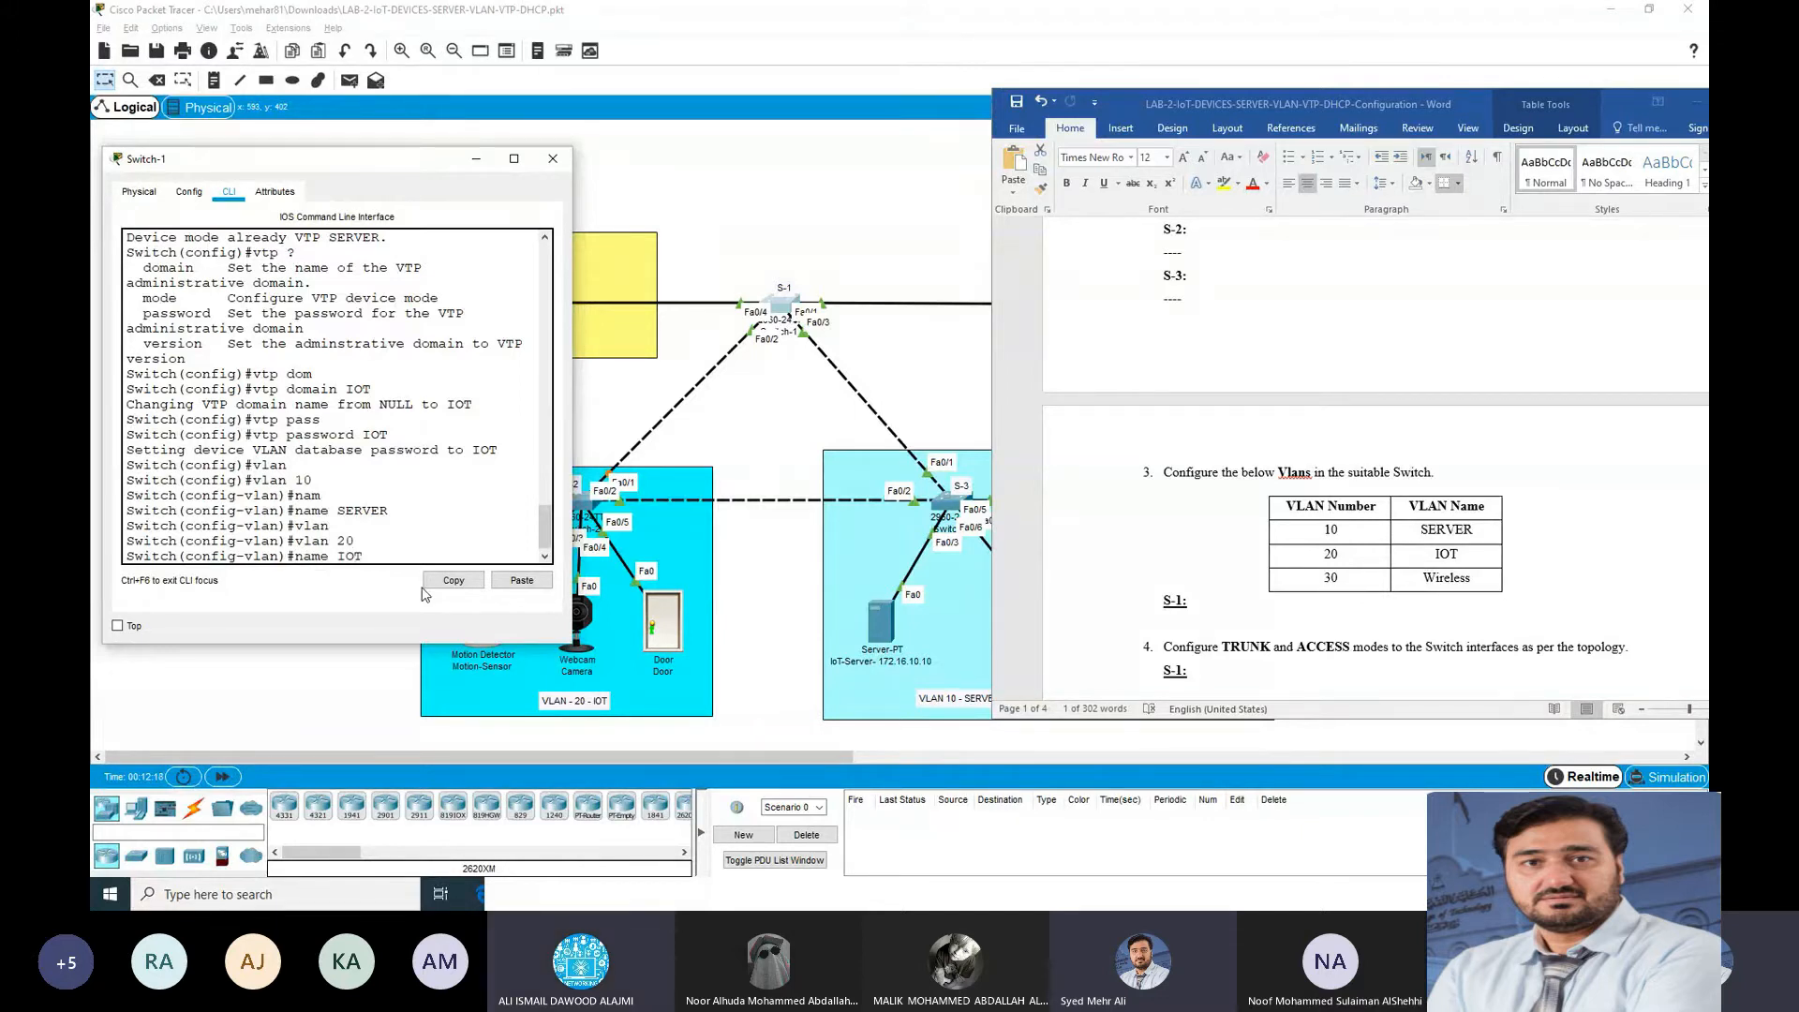
key(Return)
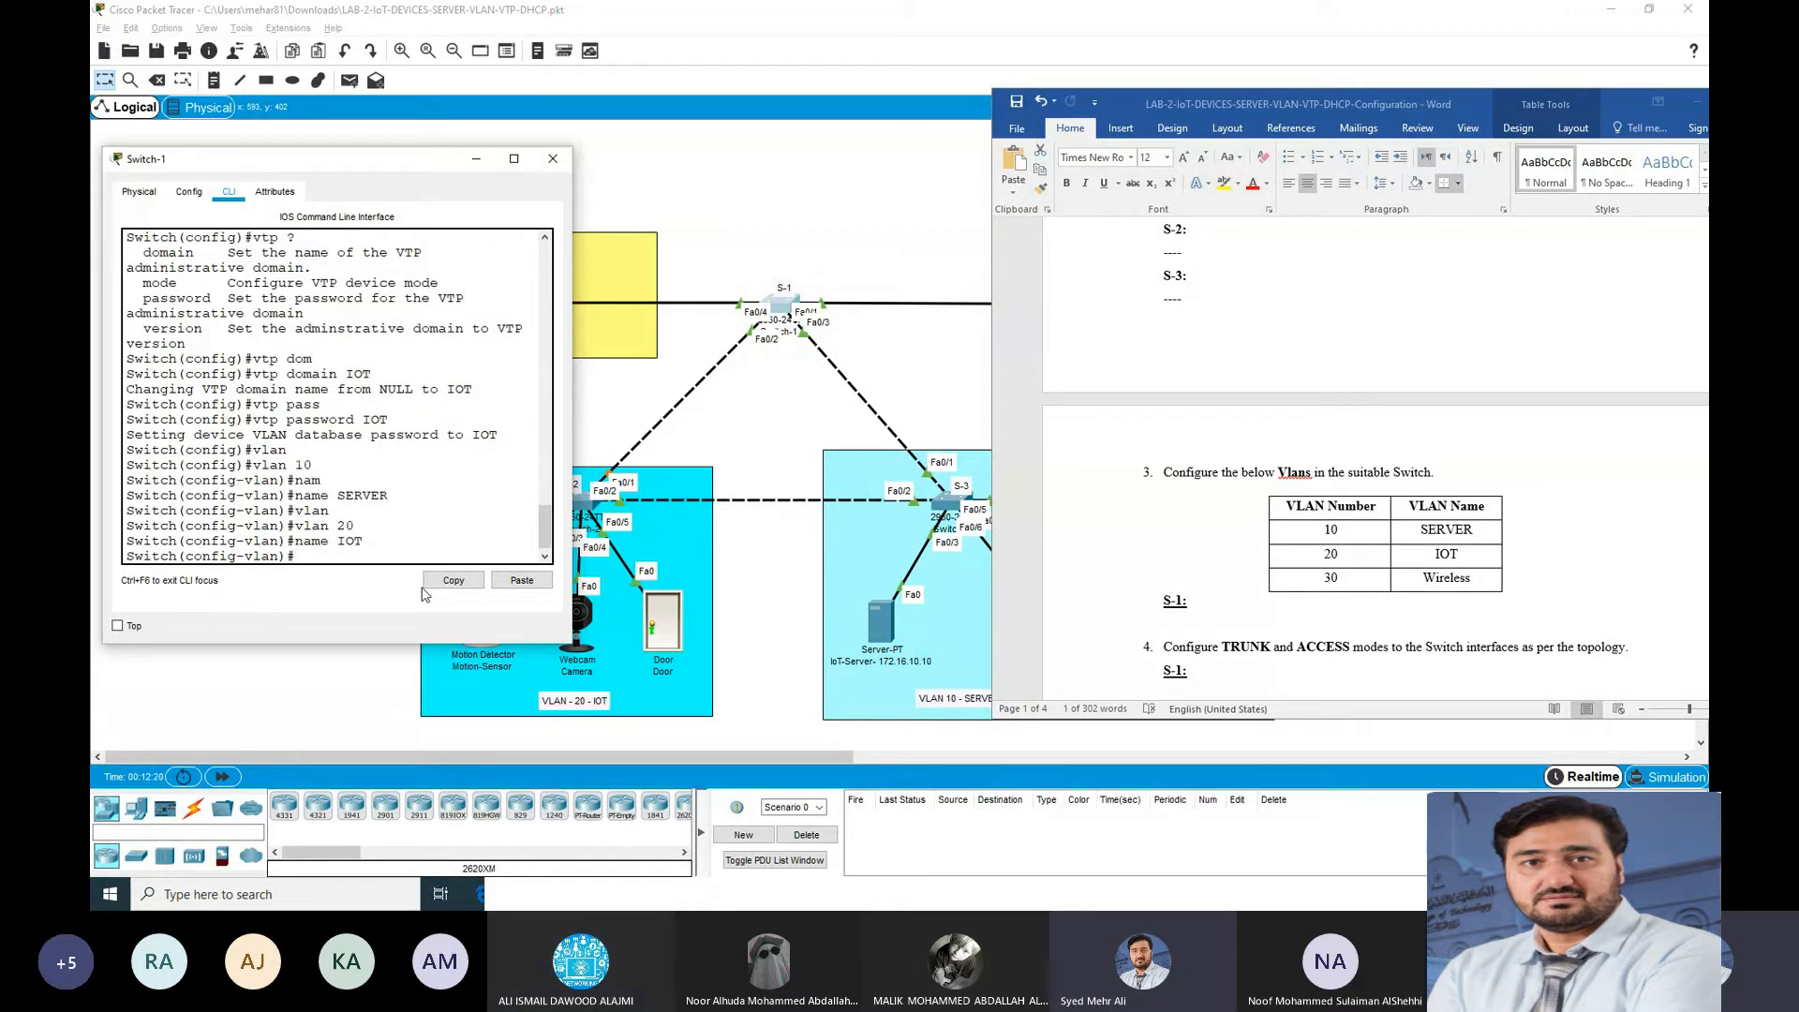
Step: Create VLAN 30 on S-1 and name it WIrless
text(VLAN 30)
key(Return)
text(name )
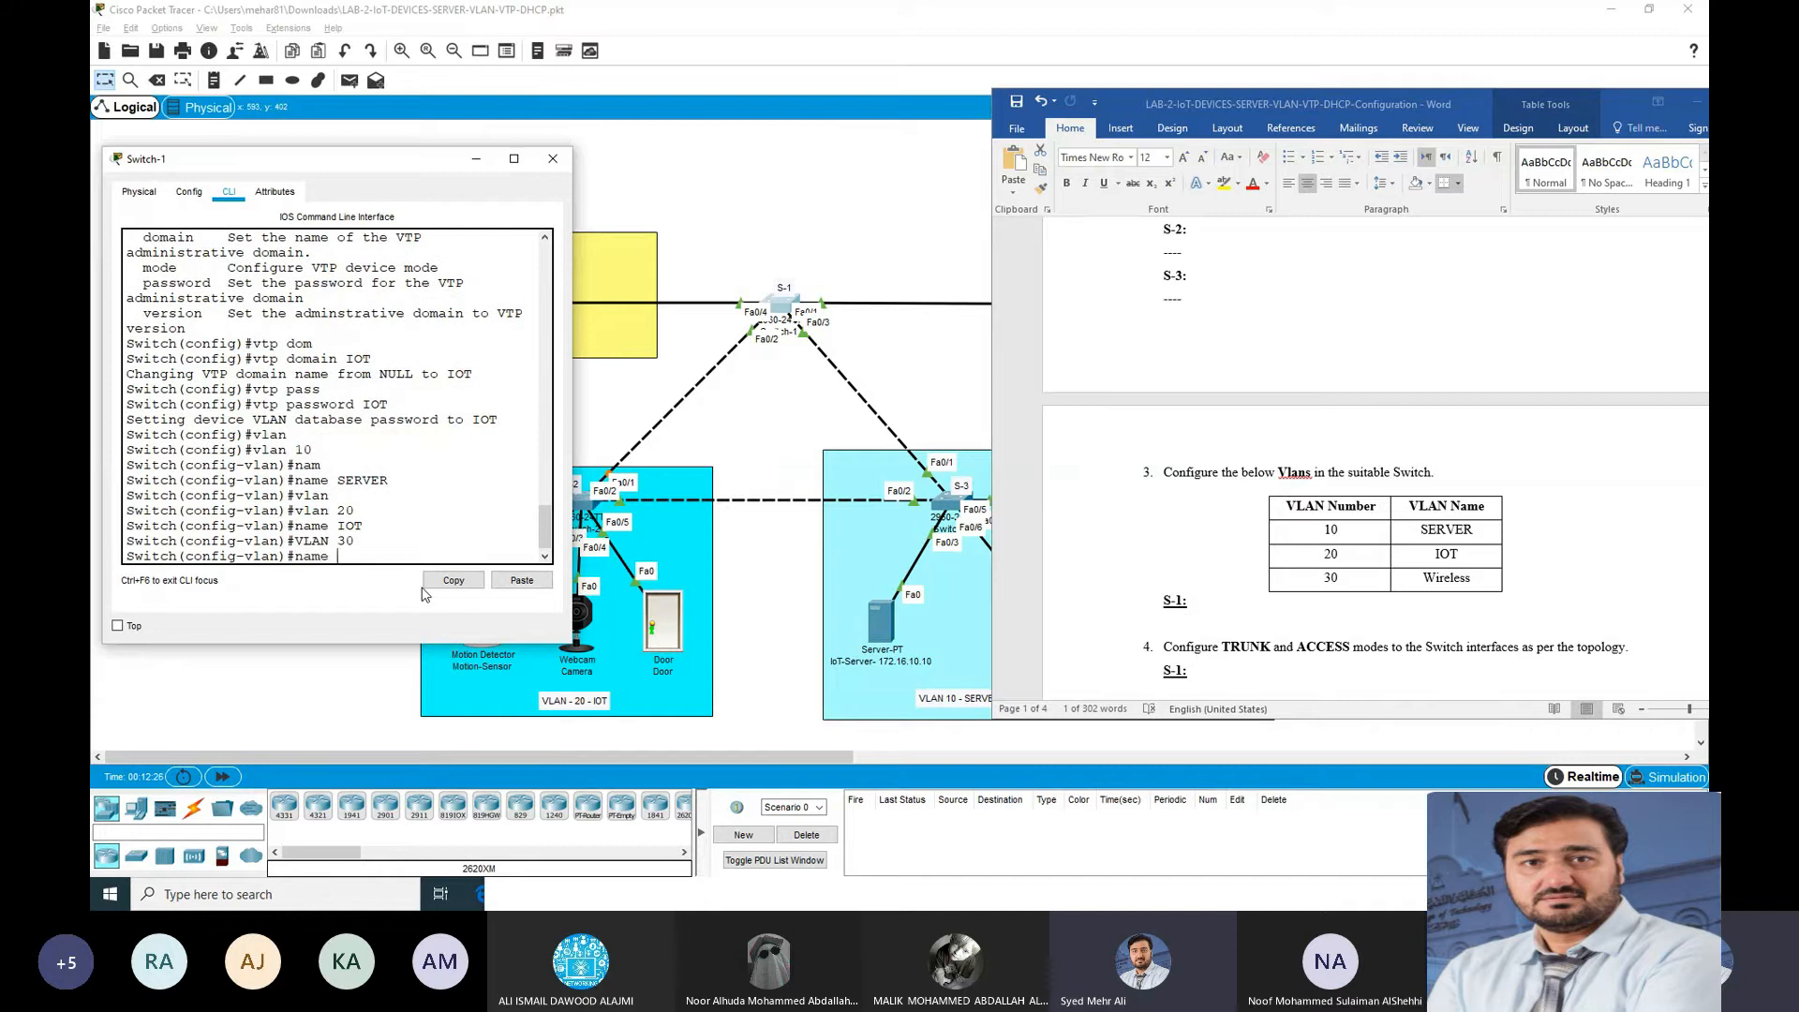
text(WIrless)
key(Return)
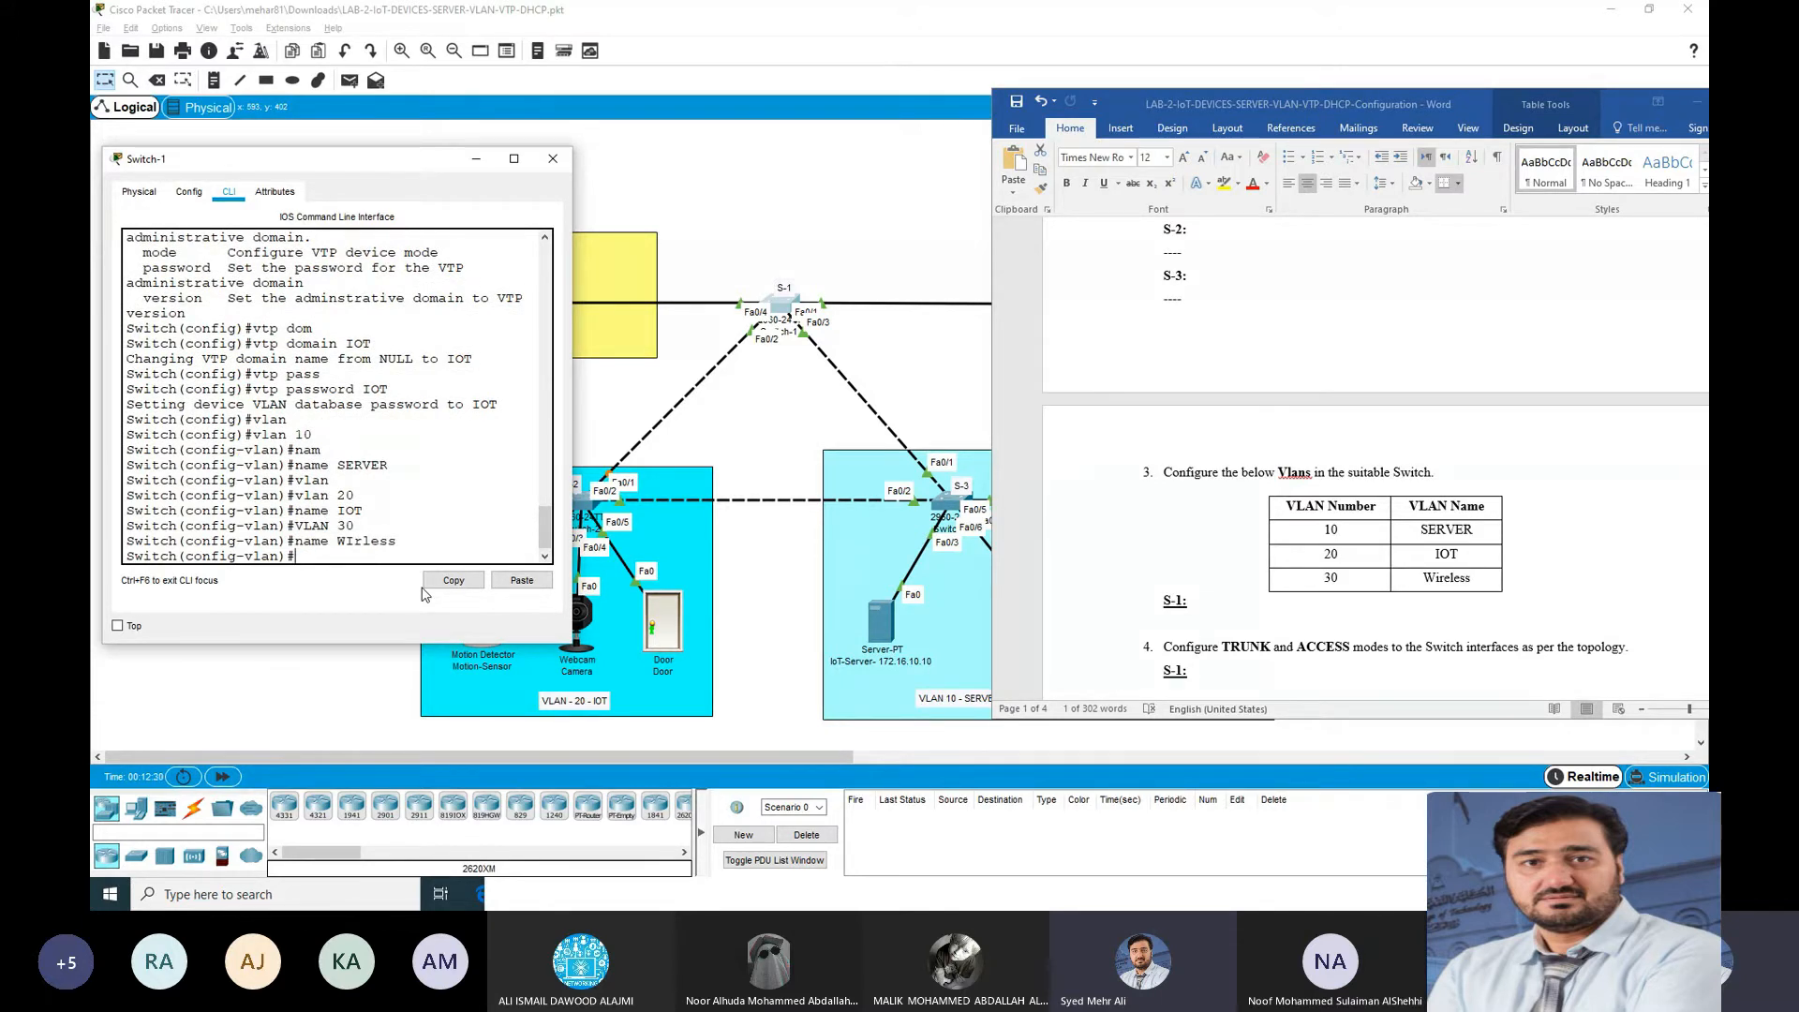
Step: Leave configuration mode on S-1, display the brief VLAN list, and check the entries for VLANs 10, 20 and 30 in an enlarged window
key(ctrl+z)
key(Return)
key(Return)
text(show vlan br)
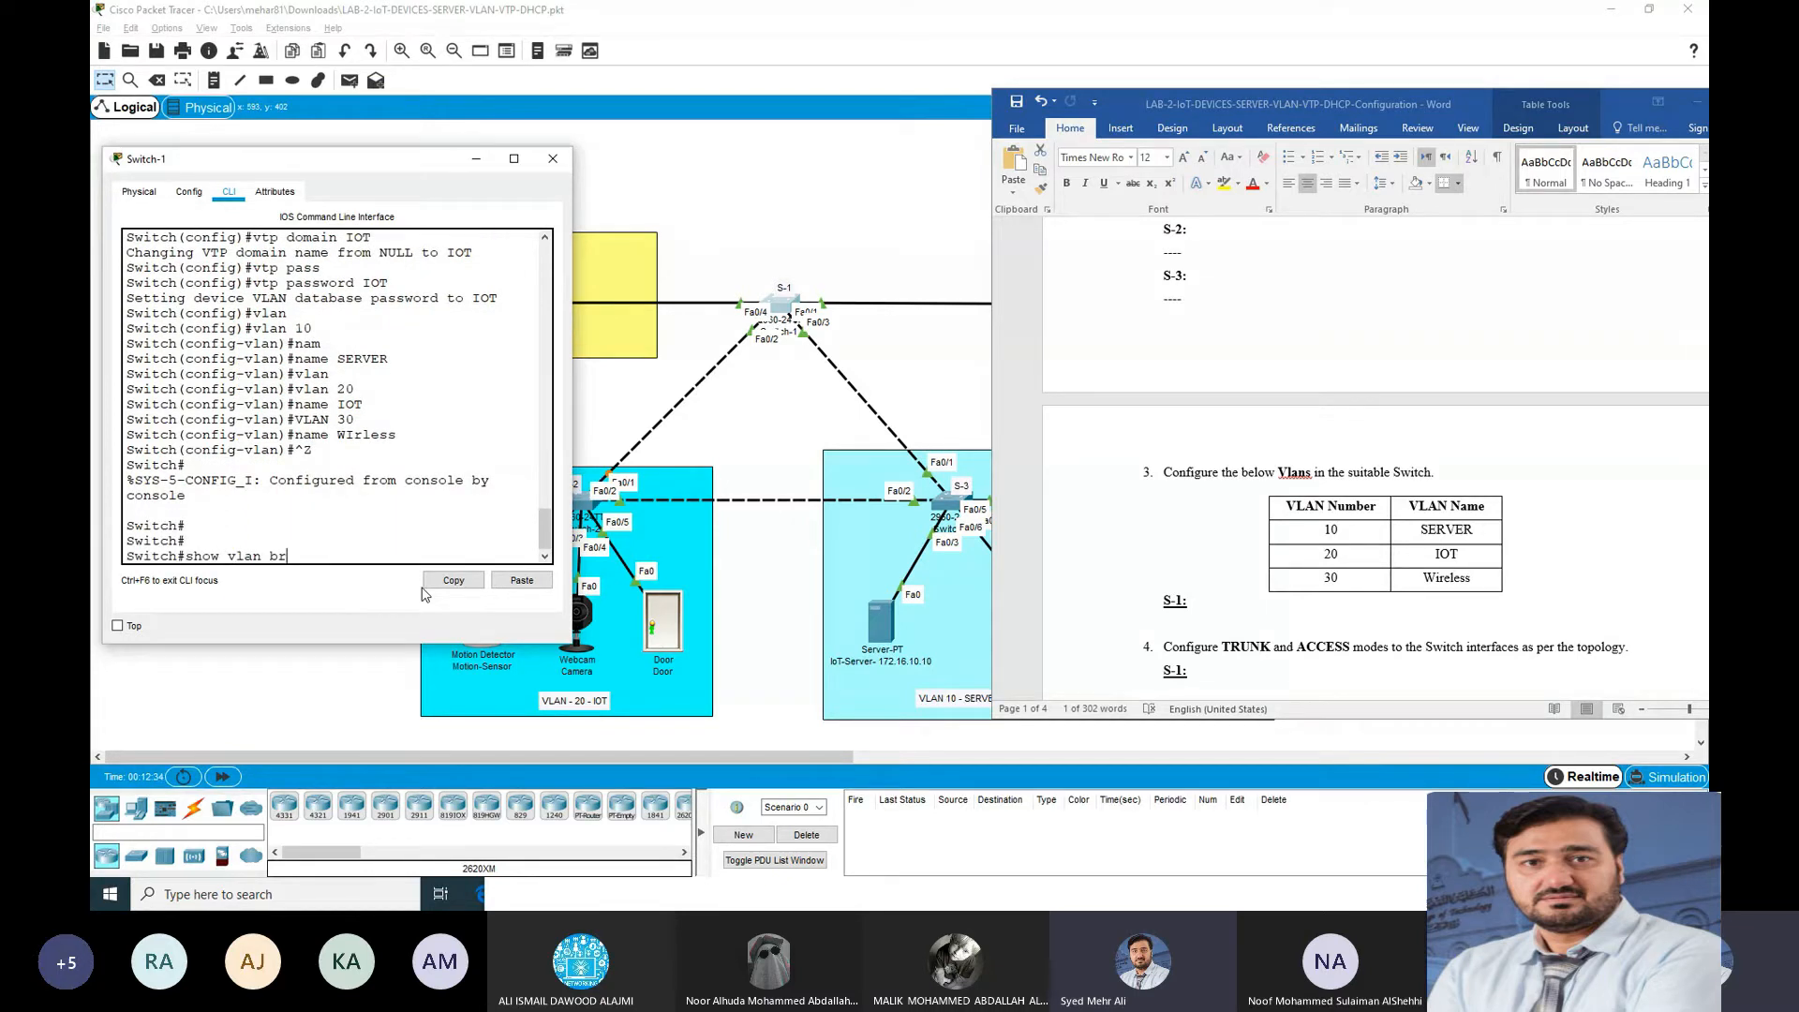
key(Return)
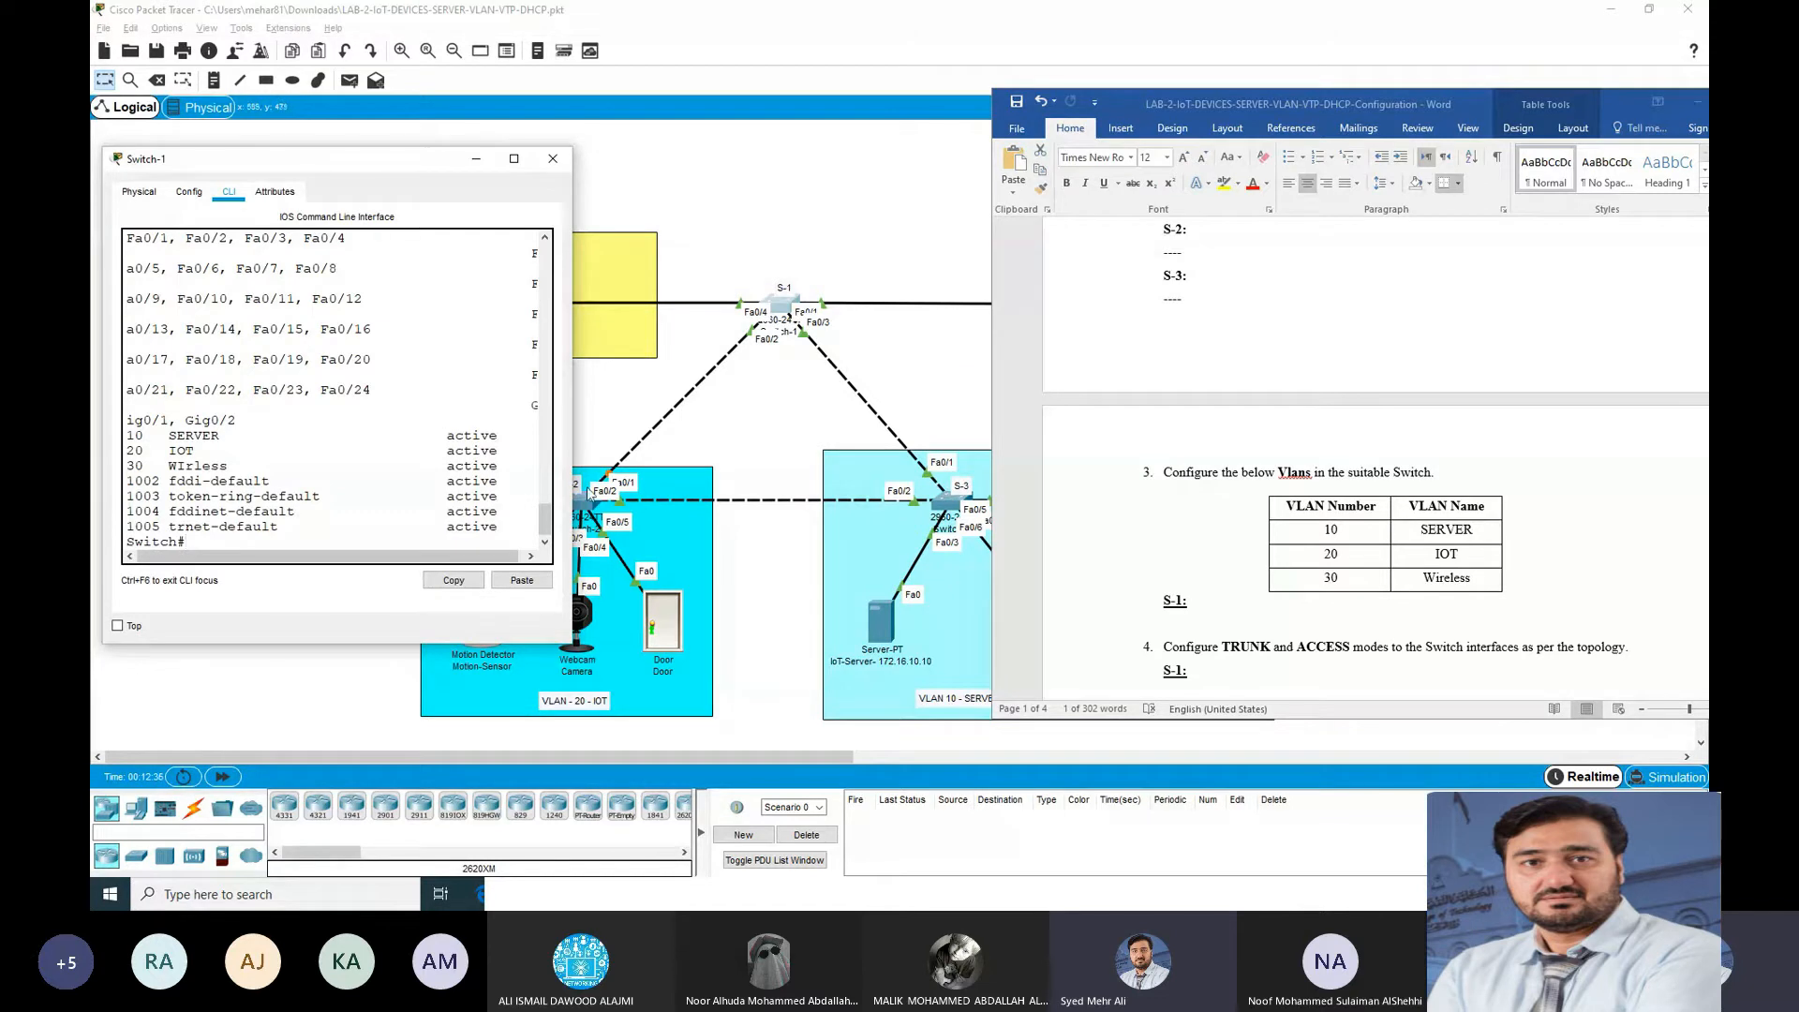
drag(571, 487, 679, 486)
drag(403, 644, 403, 793)
drag(126, 587, 538, 628)
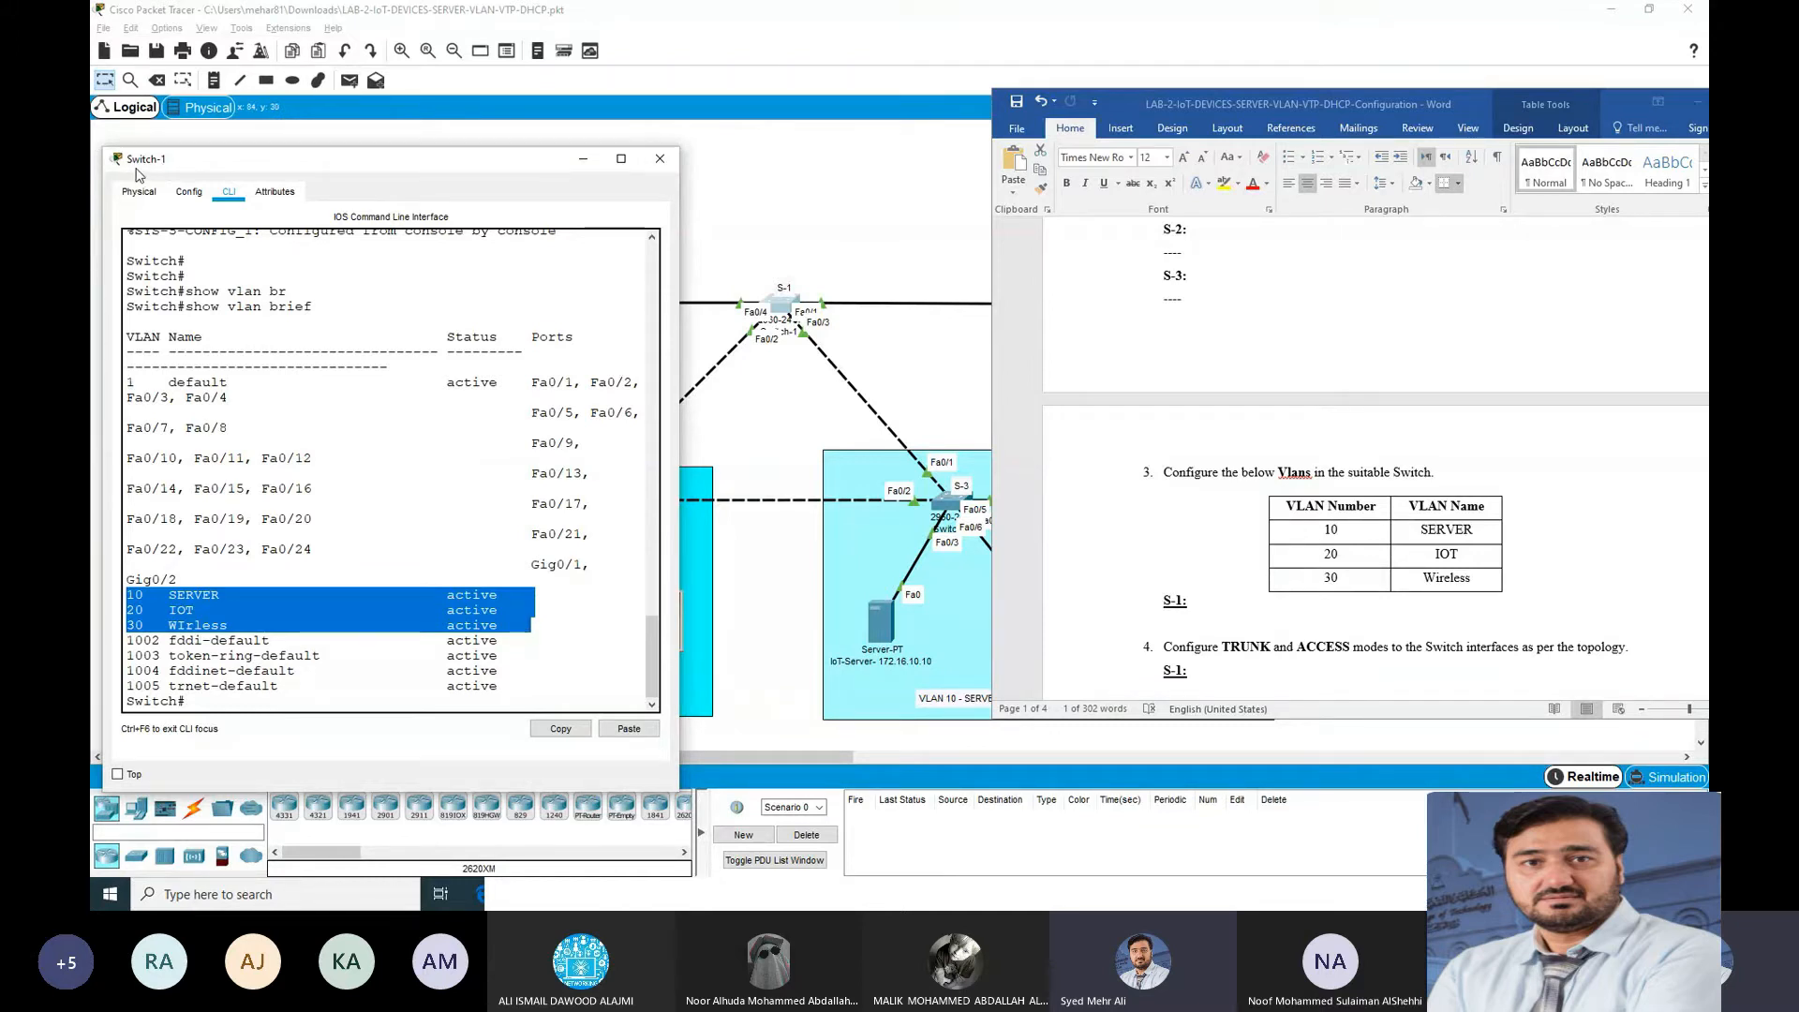
click(659, 158)
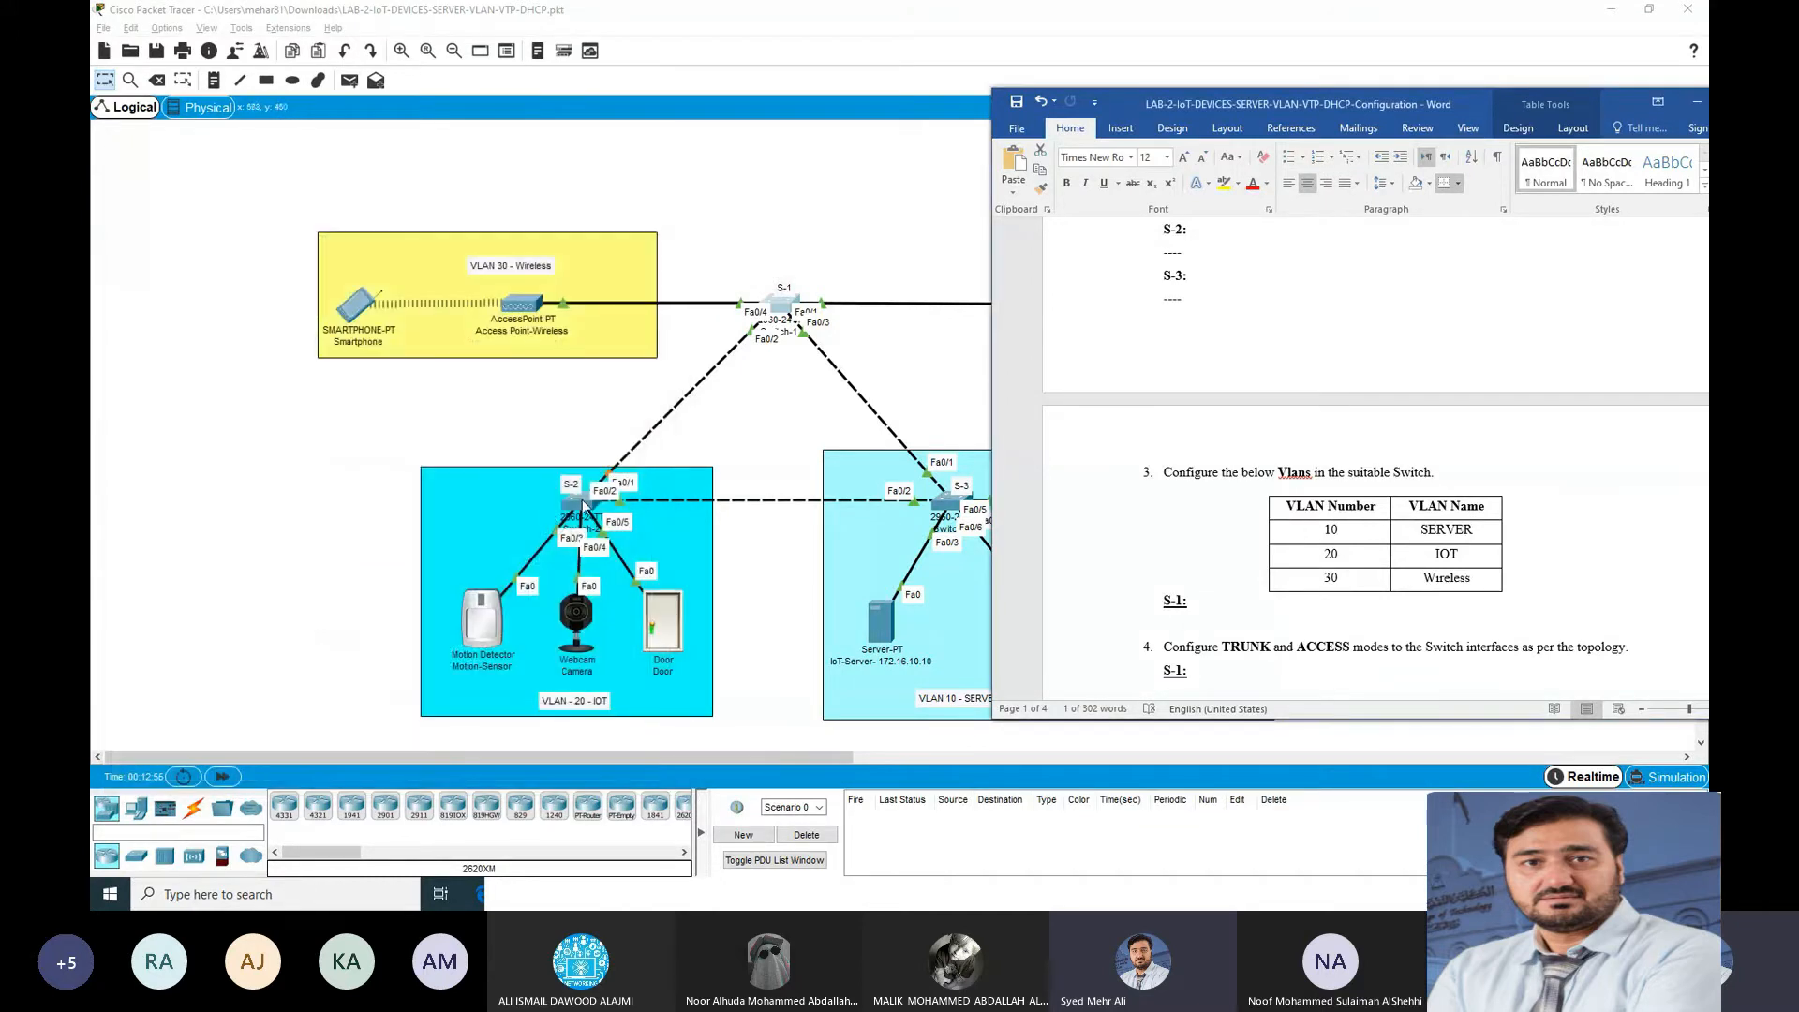
click(582, 499)
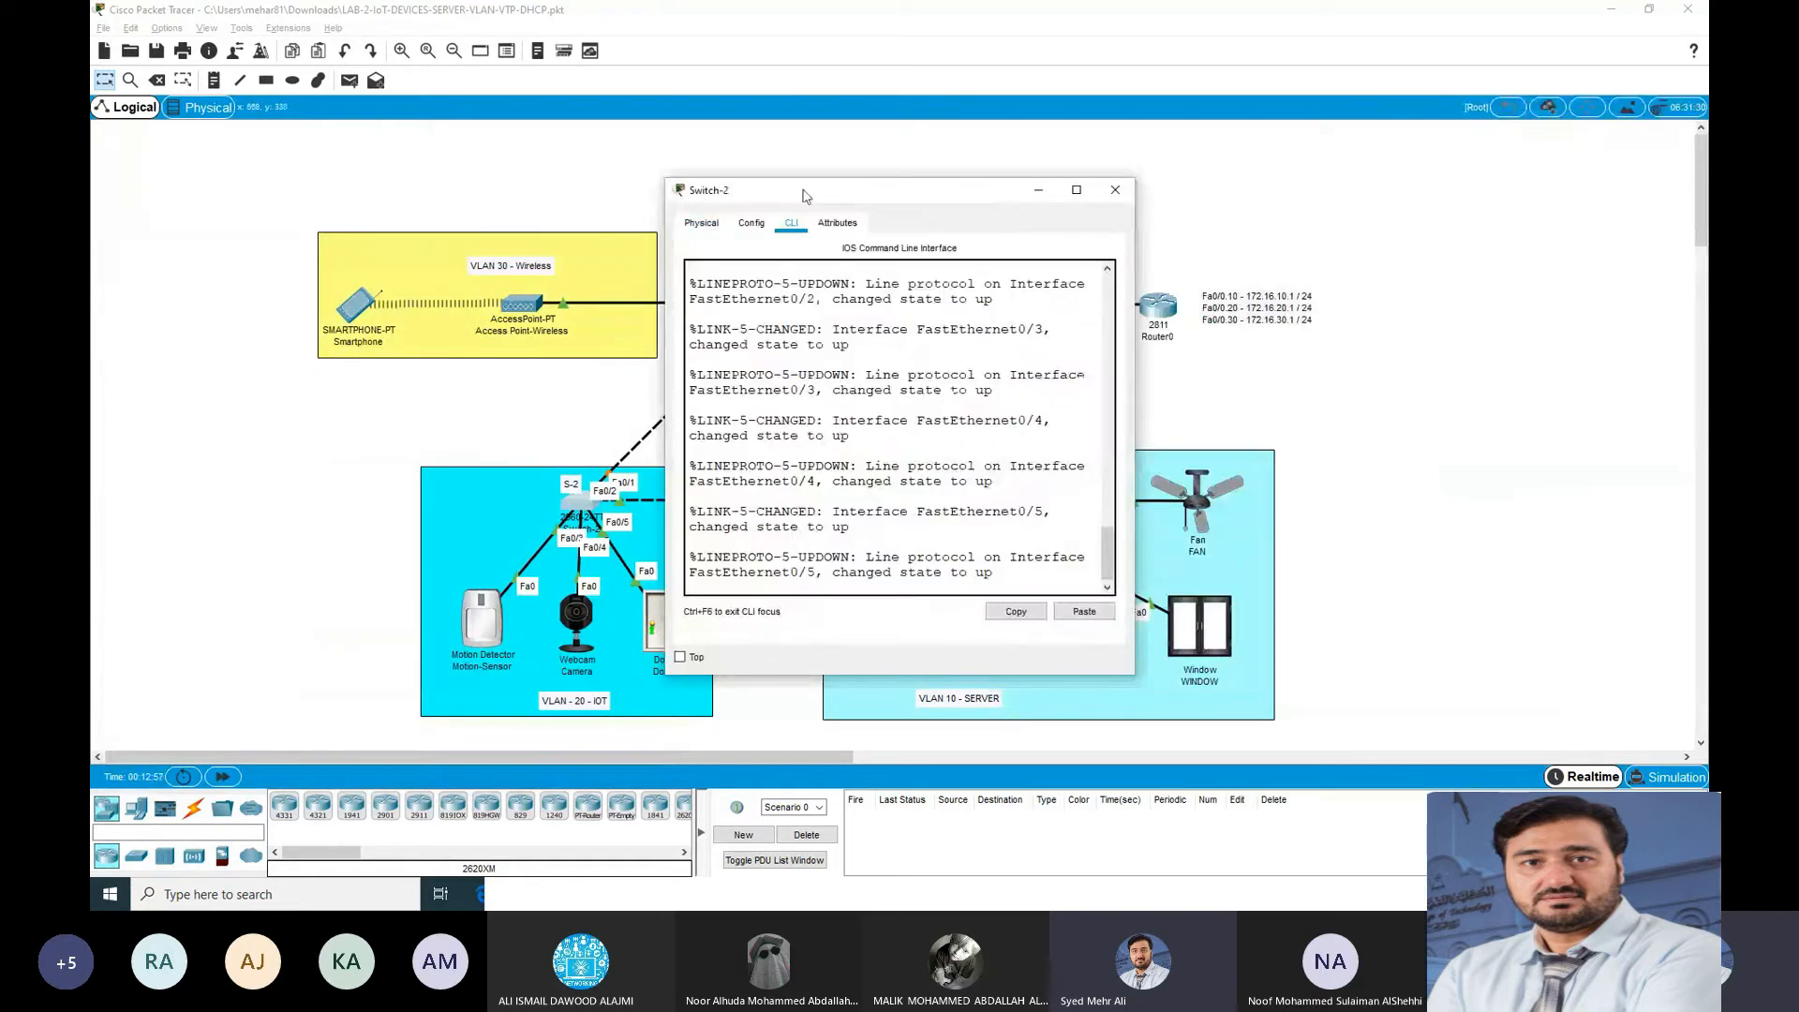
drag(803, 196, 497, 199)
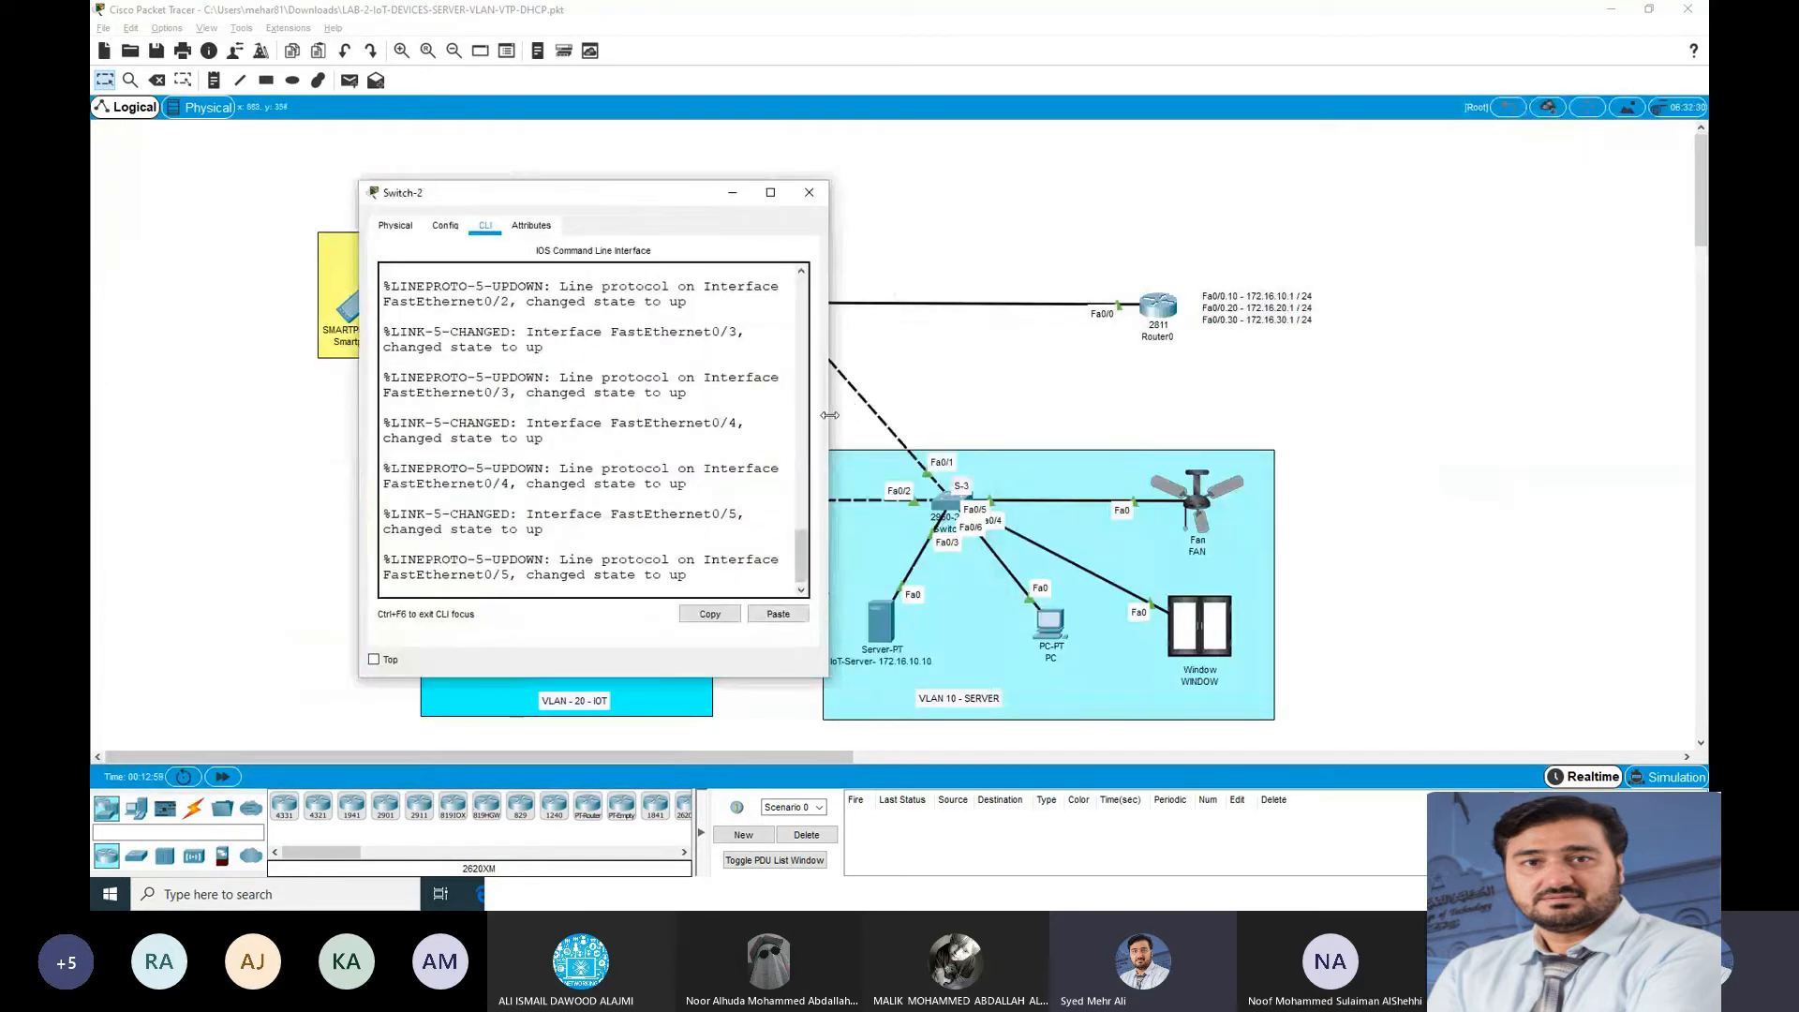
click(810, 193)
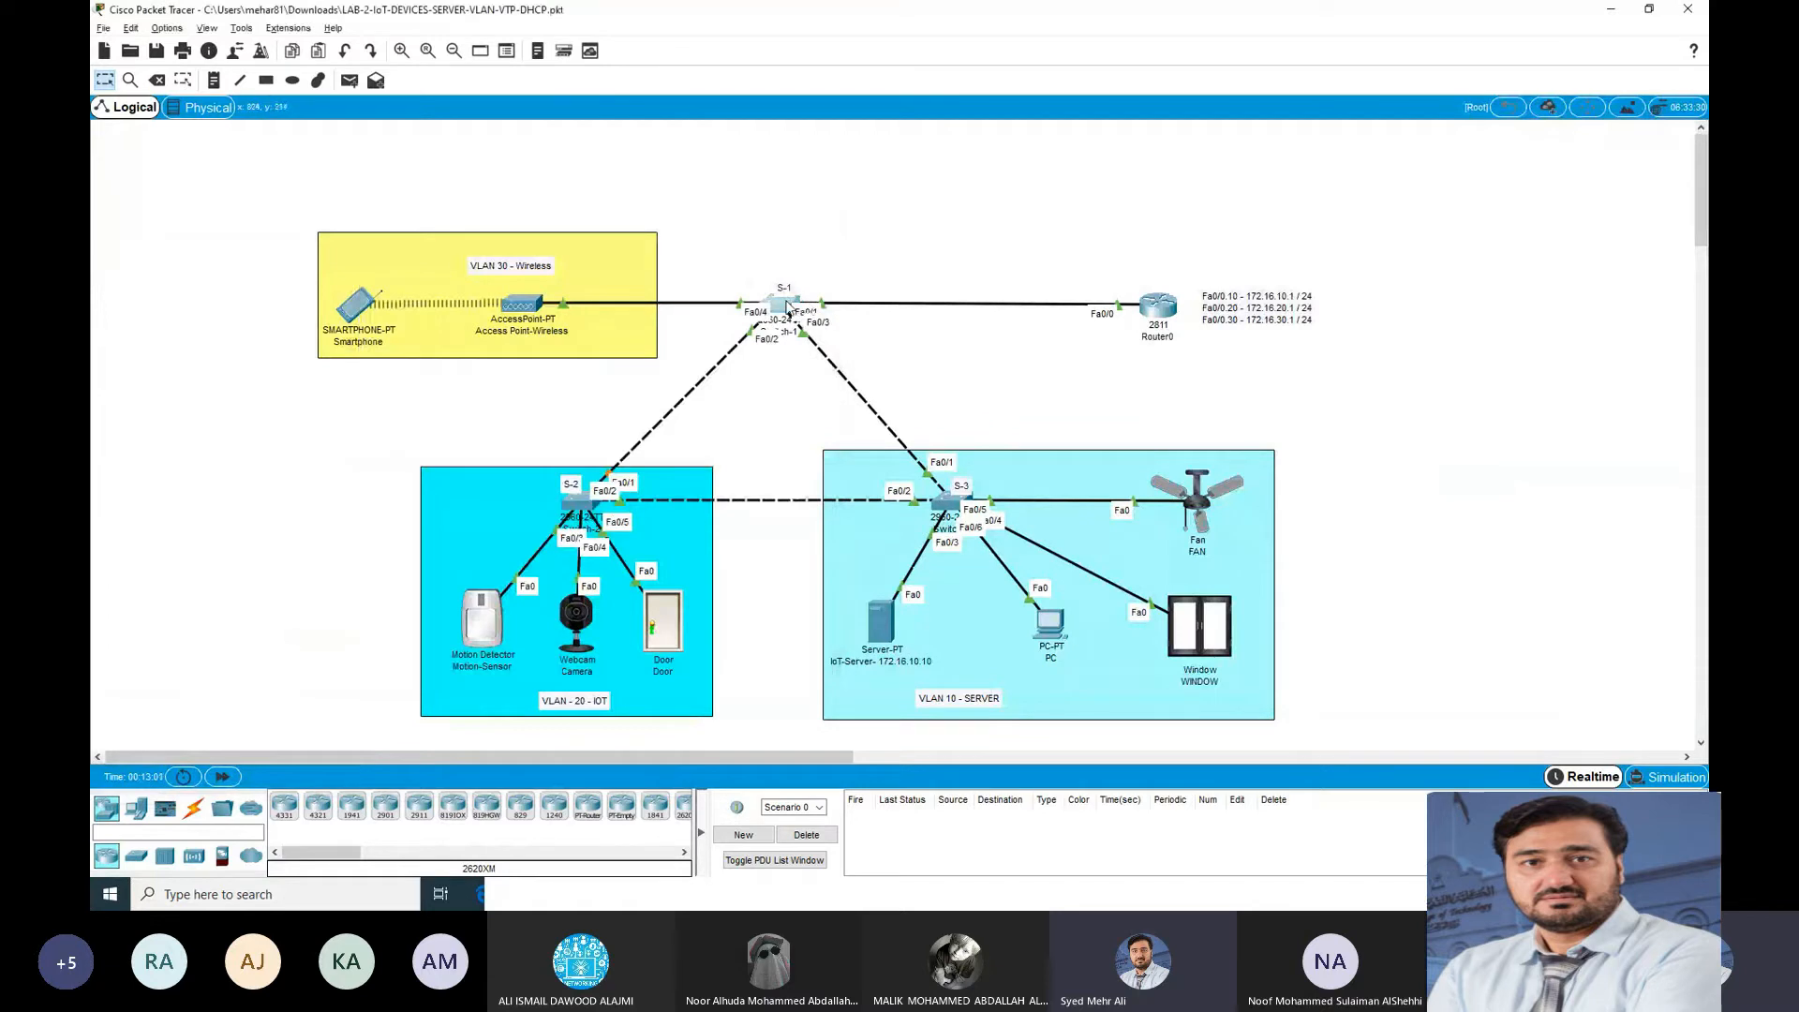
Step: Shift S-1 slightly downward in the topology to make its port labels easier to read
click(785, 308)
mouse_move(775, 302)
mouse_down()
mouse_move(783, 323)
mouse_move(773, 307)
mouse_up()
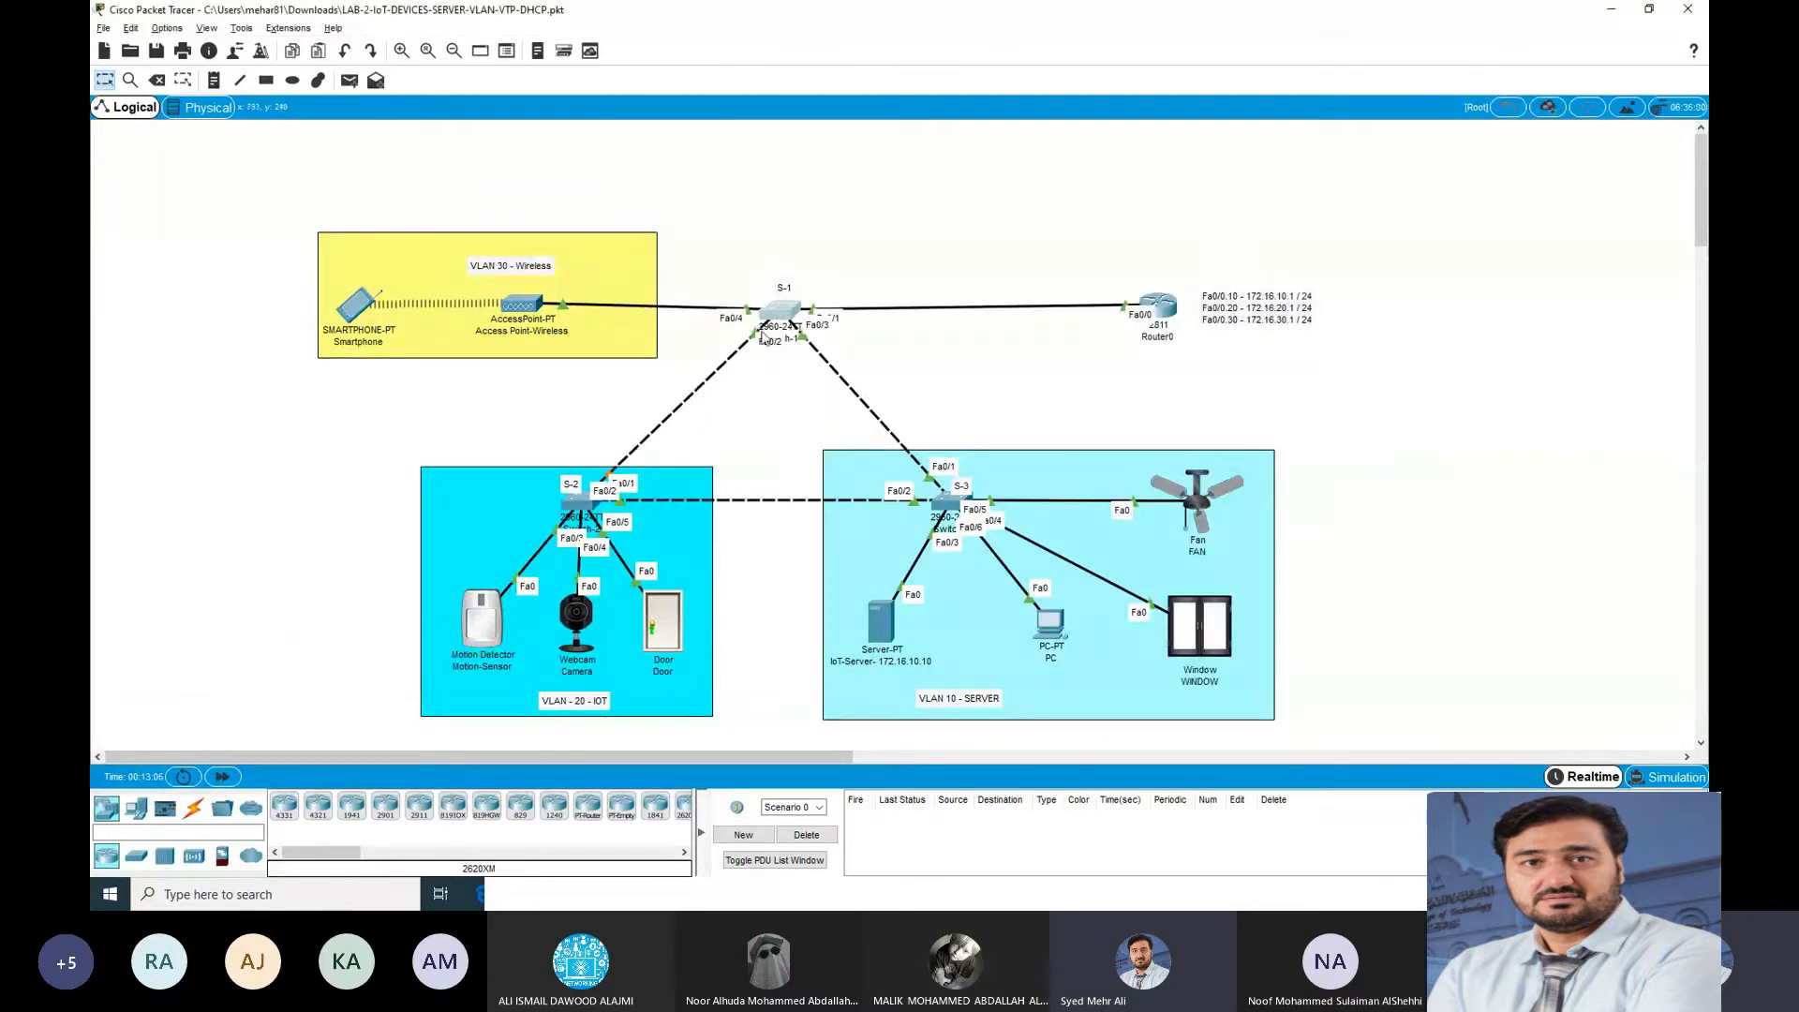
mouse_move(799, 311)
mouse_down()
mouse_move(784, 433)
mouse_move(782, 319)
mouse_up()
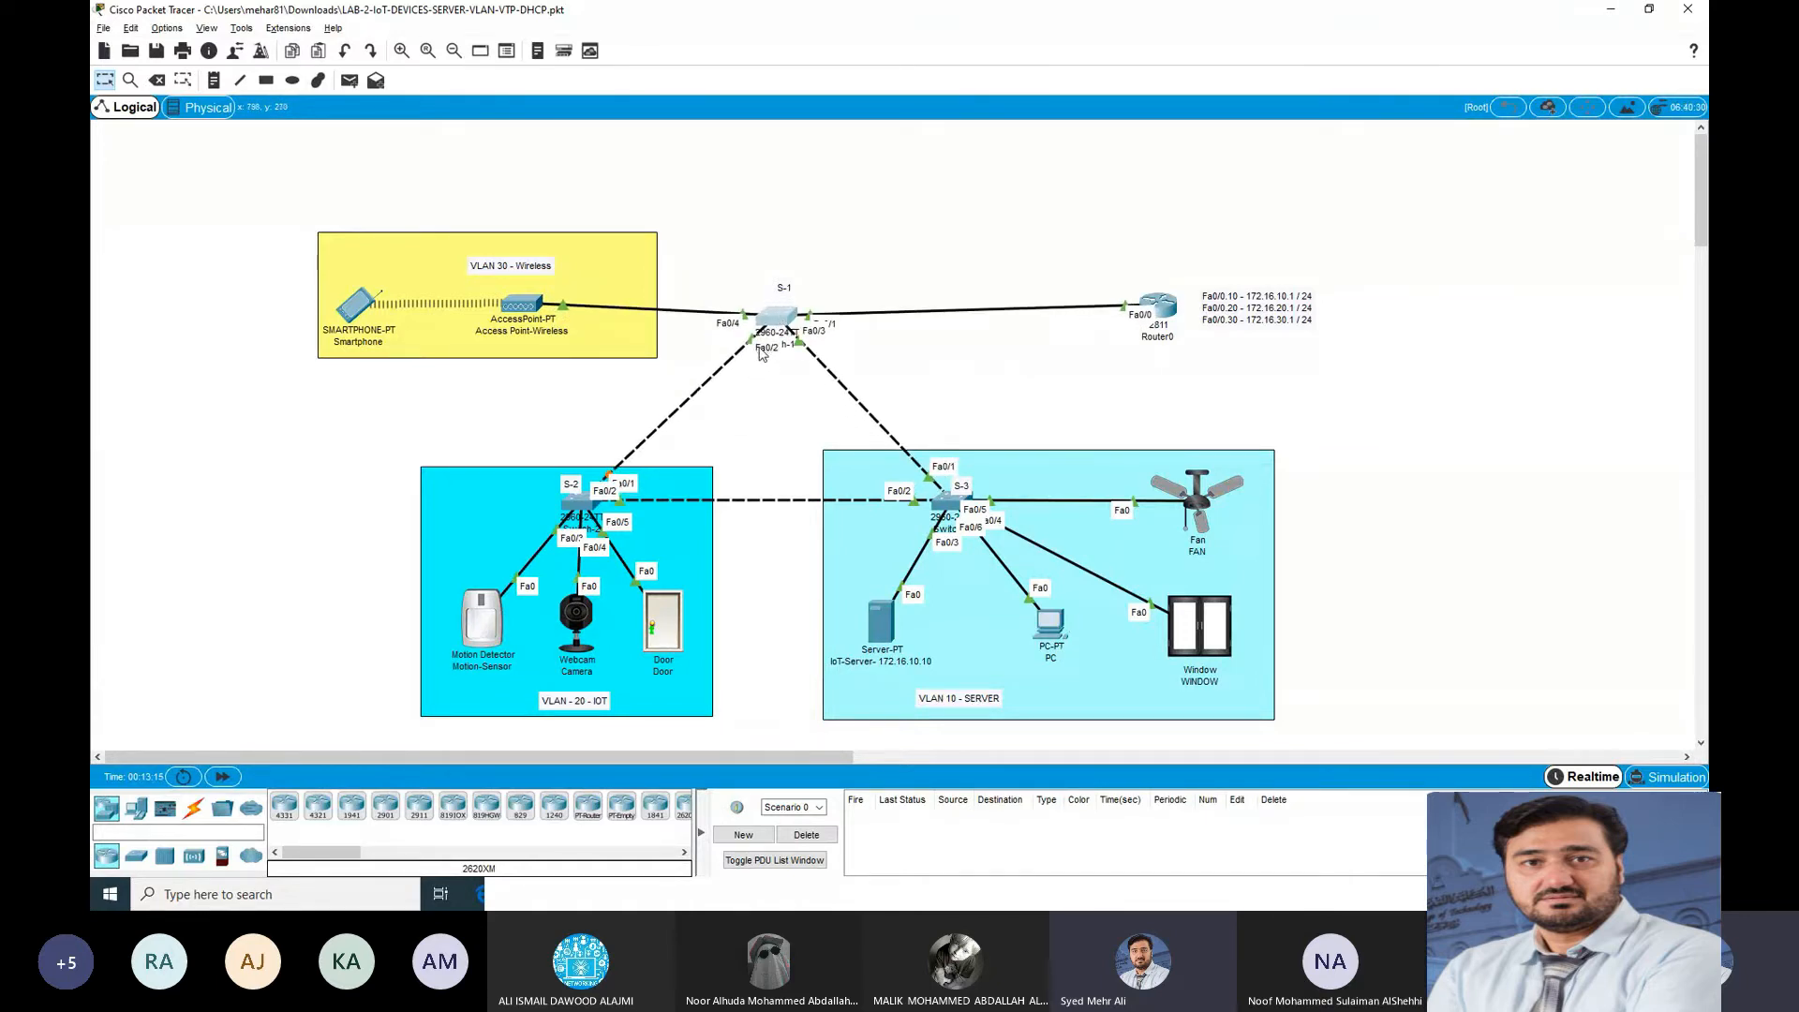
Step: Reattach the S-1 end of the cable from S-2 to port FastEthernet0/2
click(768, 321)
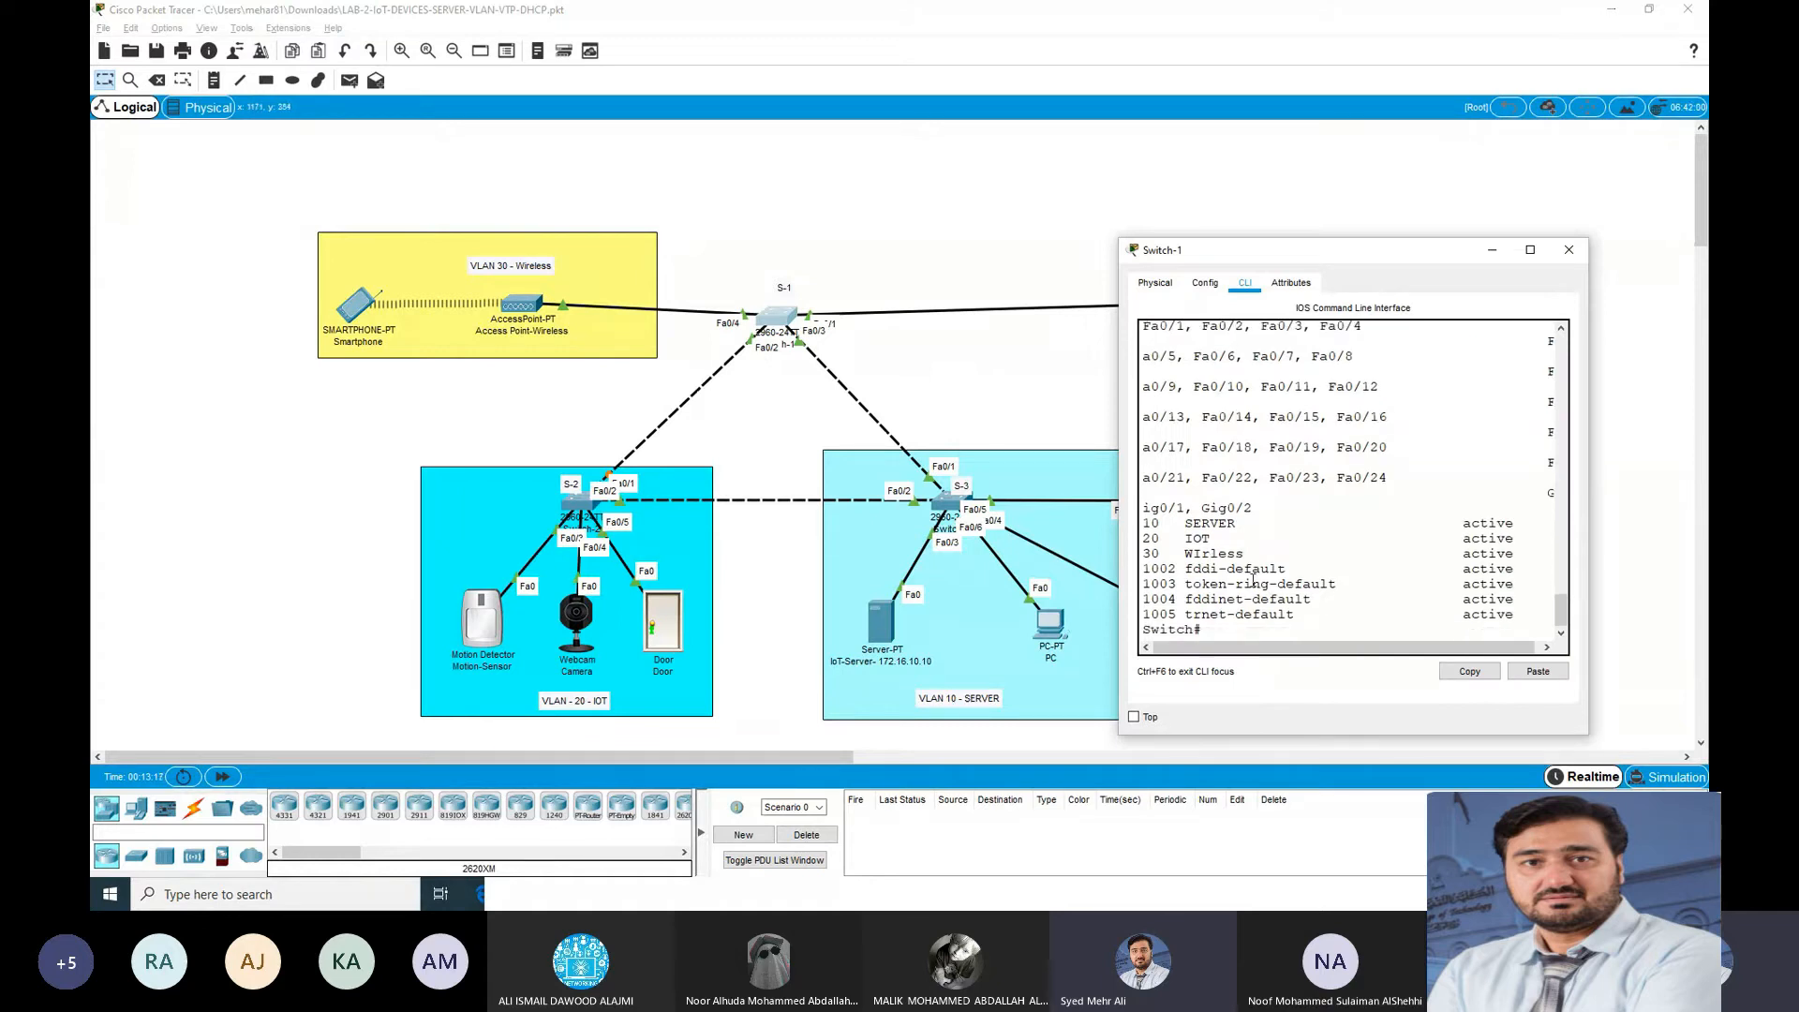
scroll(1251, 580, up, 8)
scroll(1259, 581, down, 8)
click(755, 346)
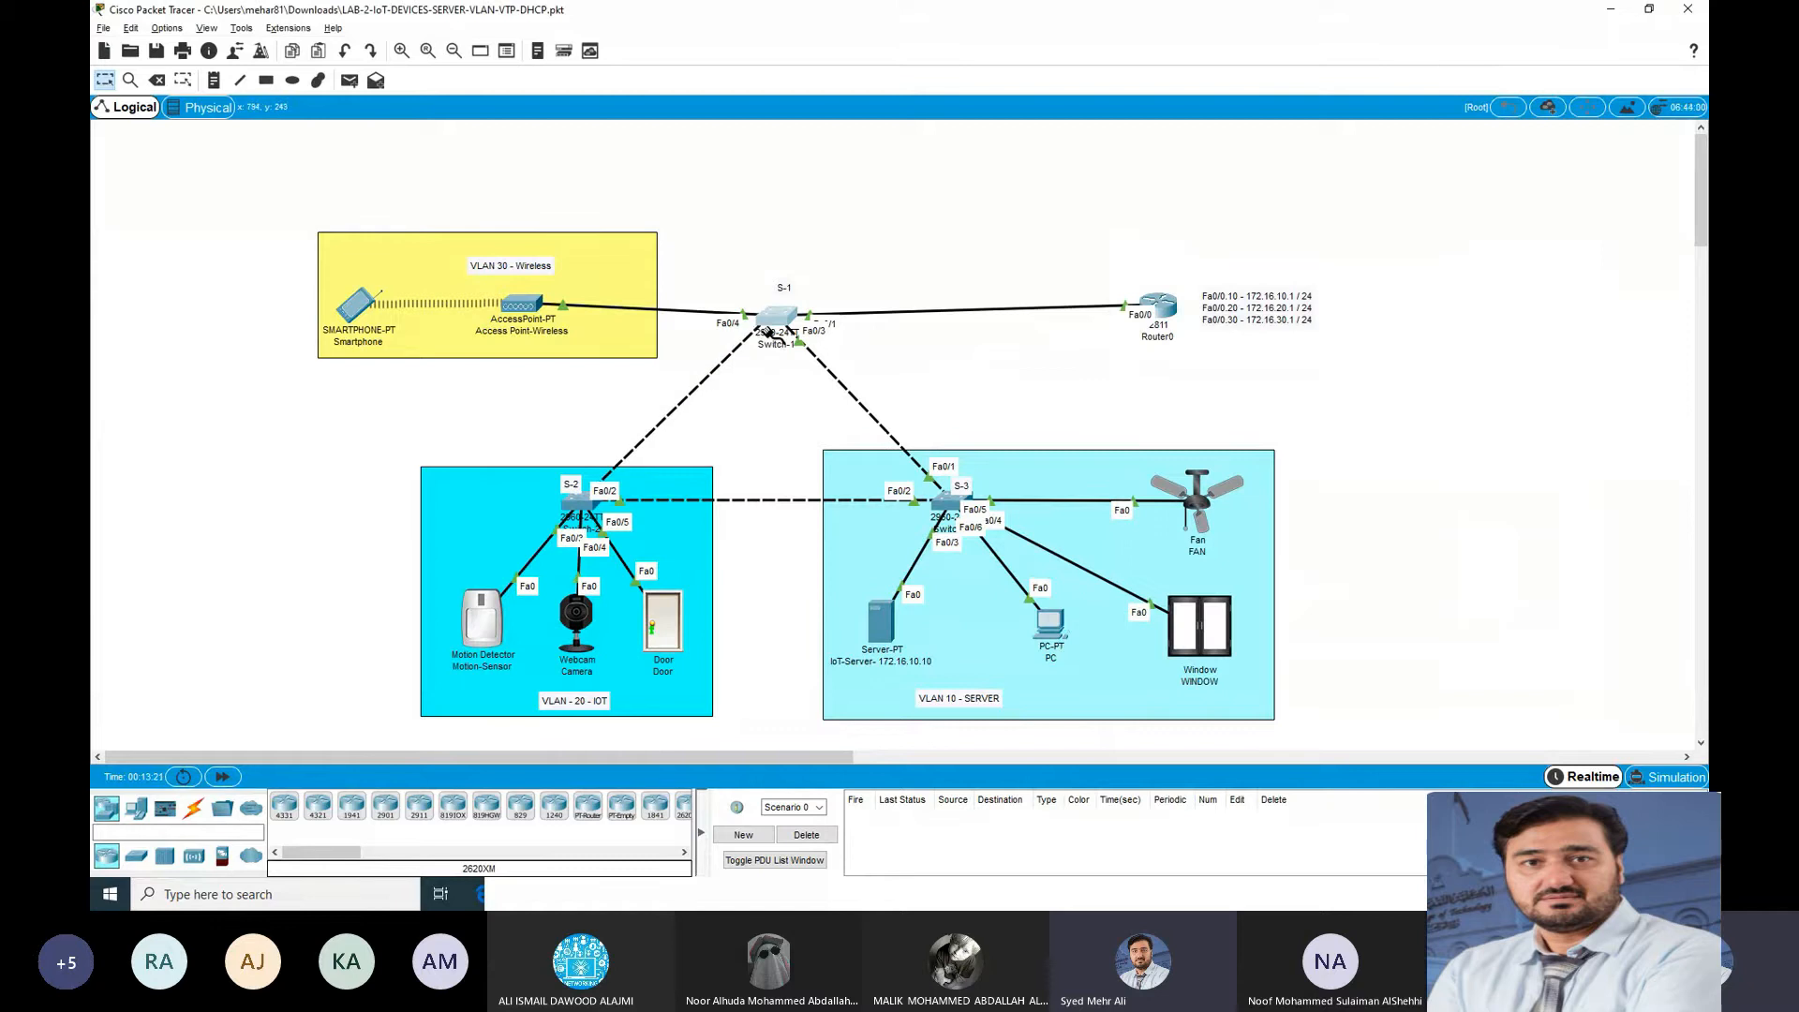
click(771, 321)
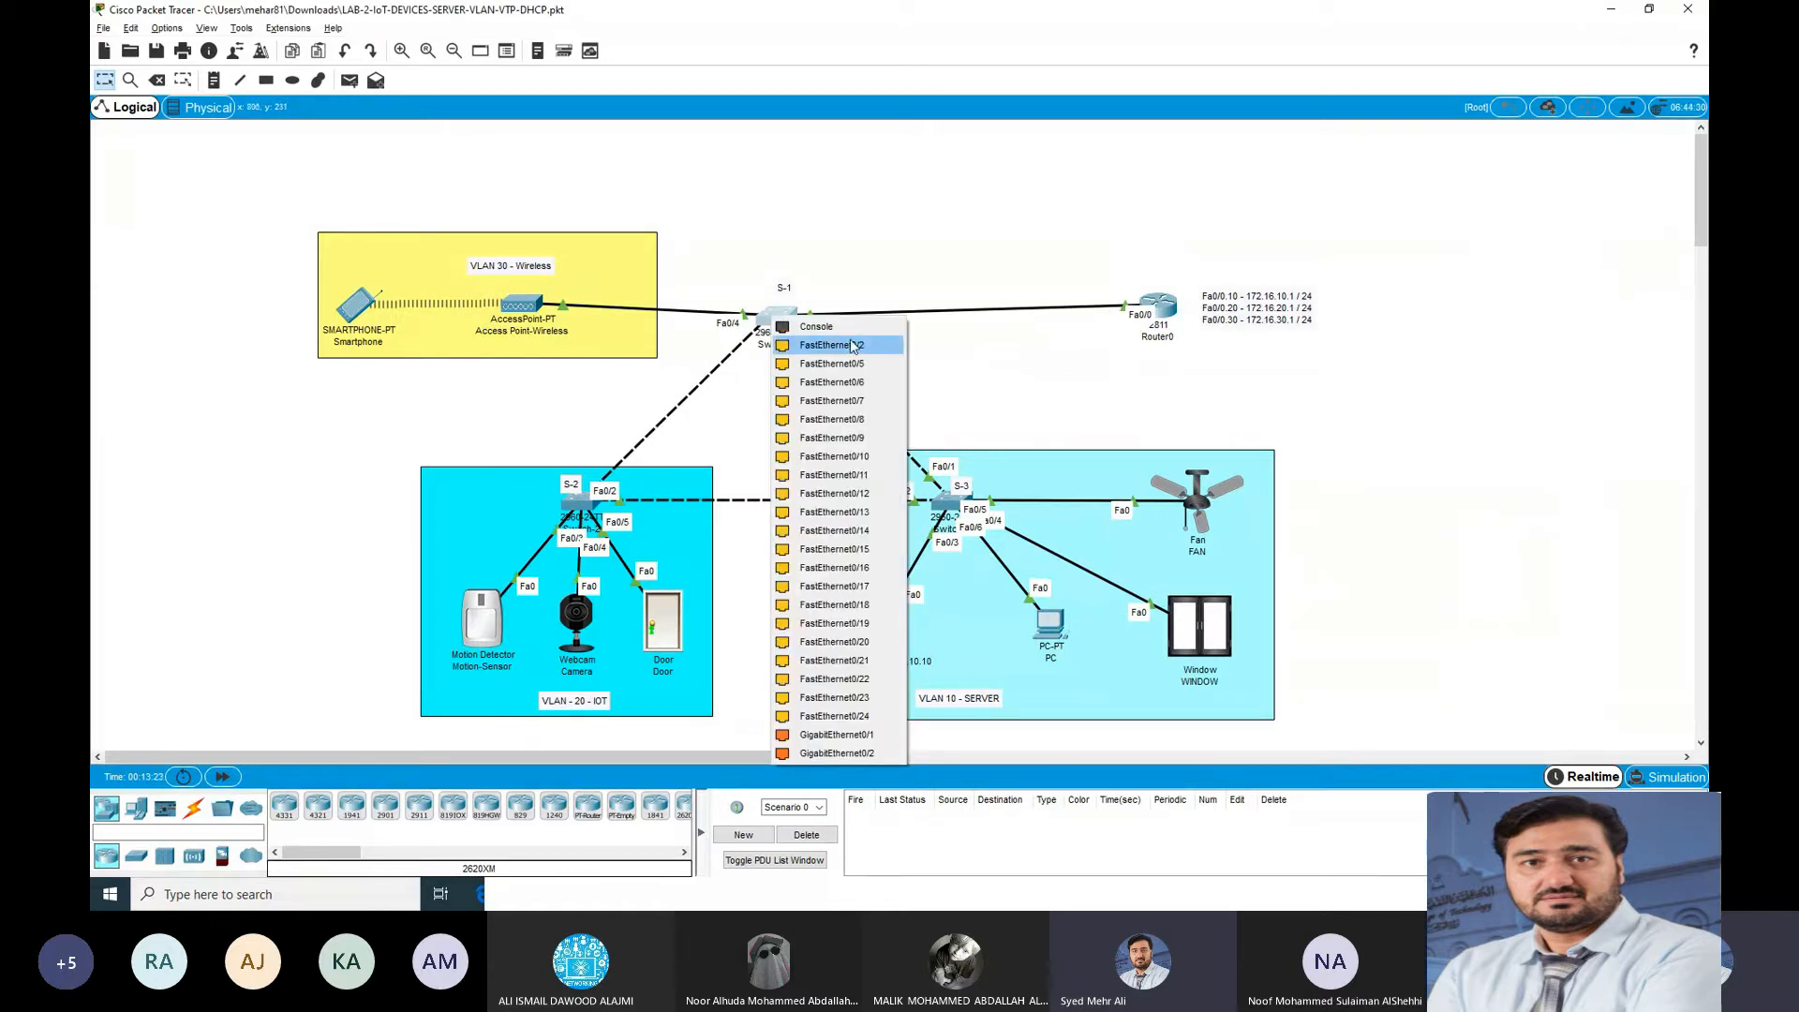
click(787, 362)
Step: Set interface FastEthernet0/2 on S-1 to trunk mode with the switchport mode trunk command
click(776, 323)
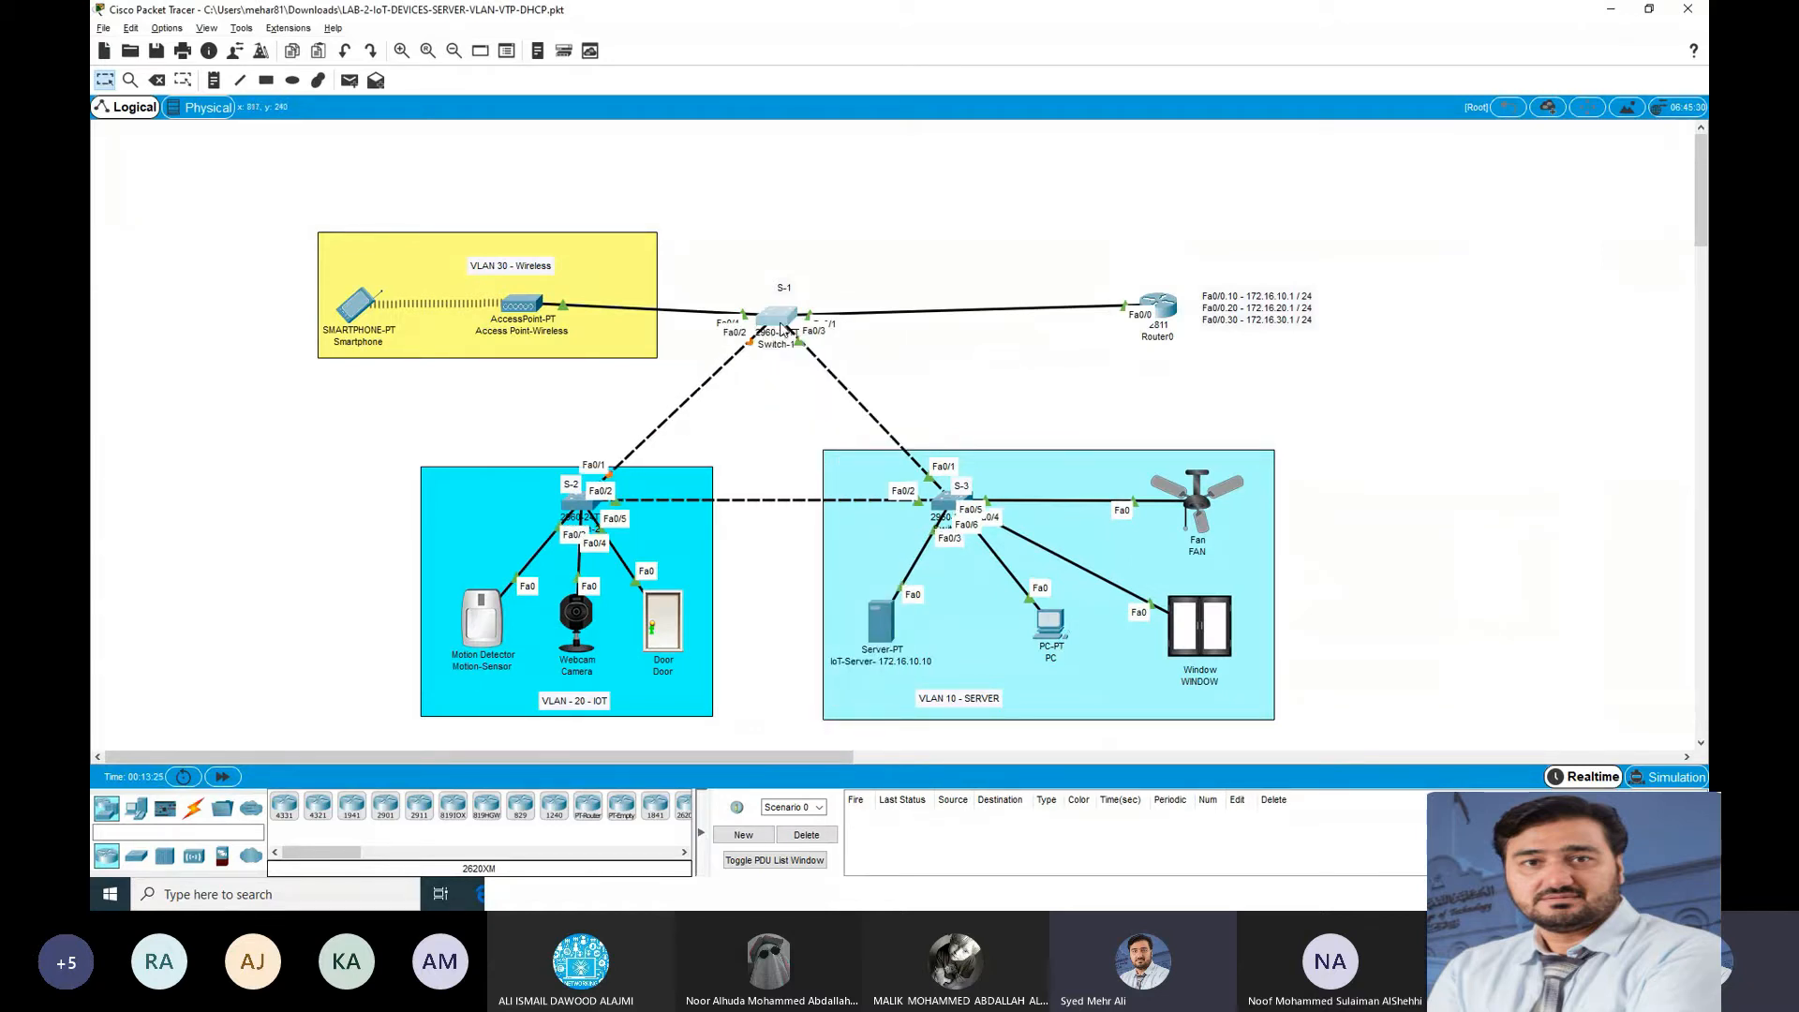
click(1205, 282)
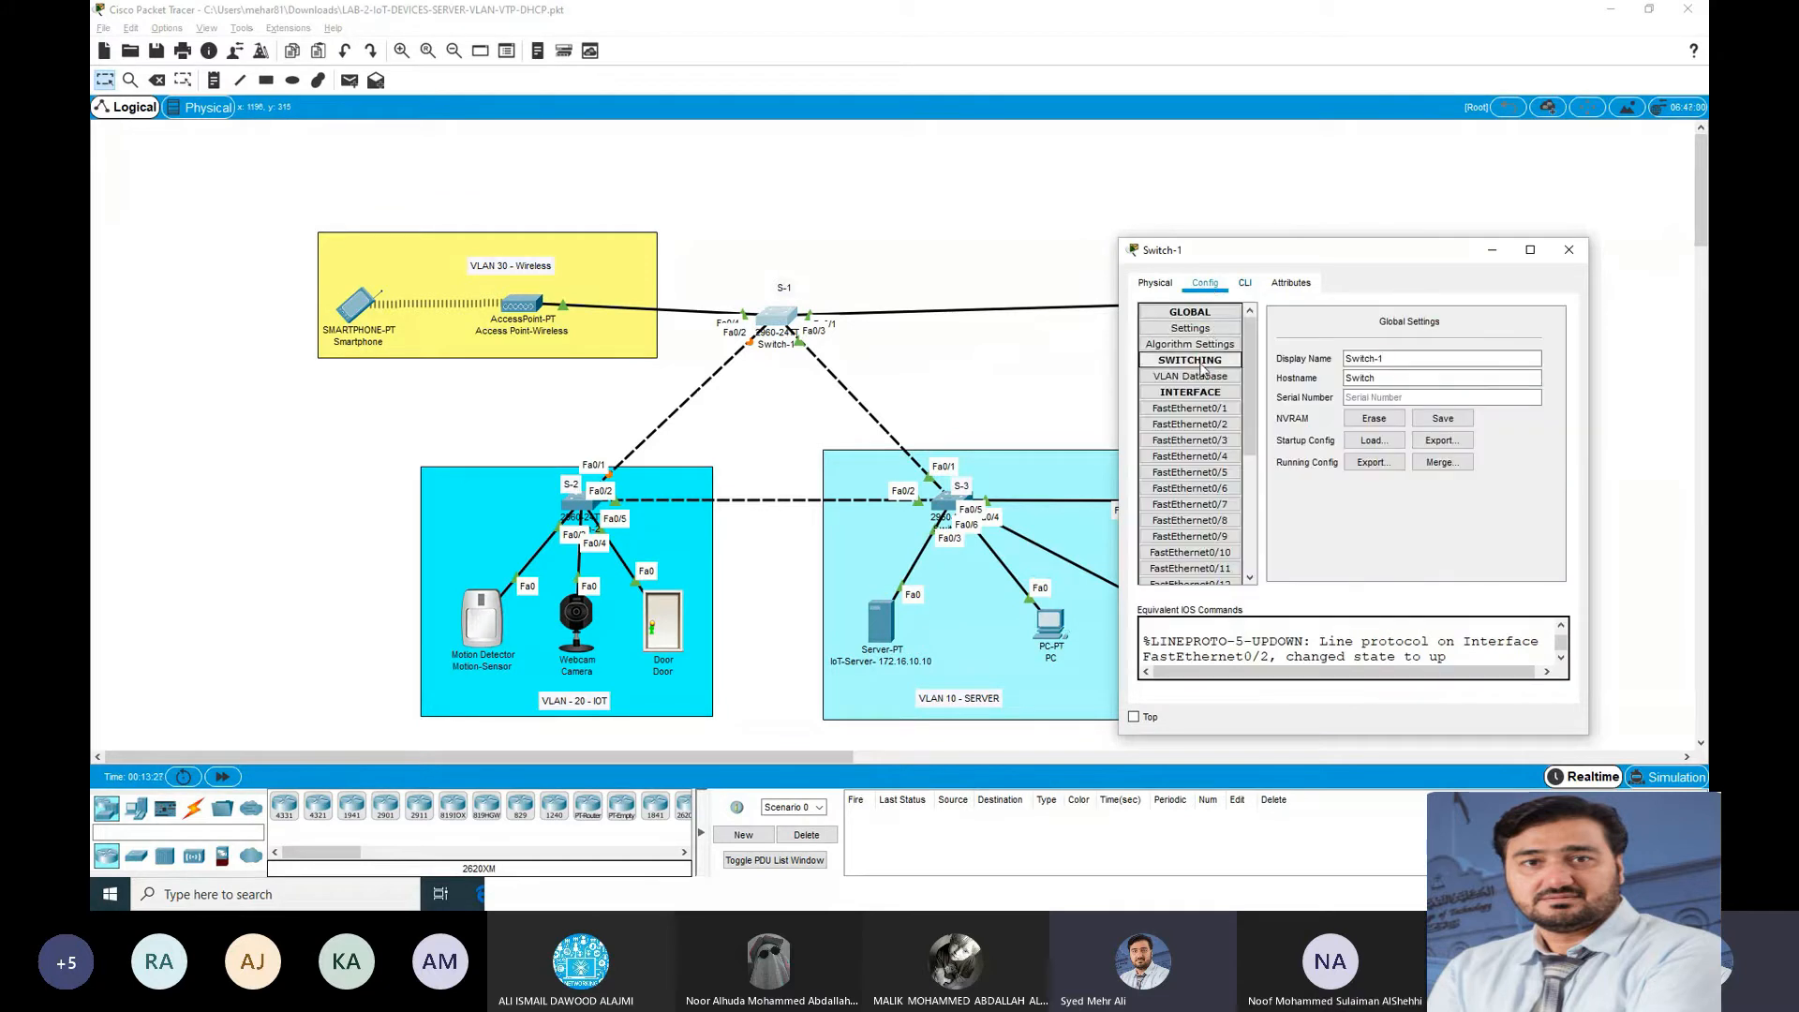
click(1190, 424)
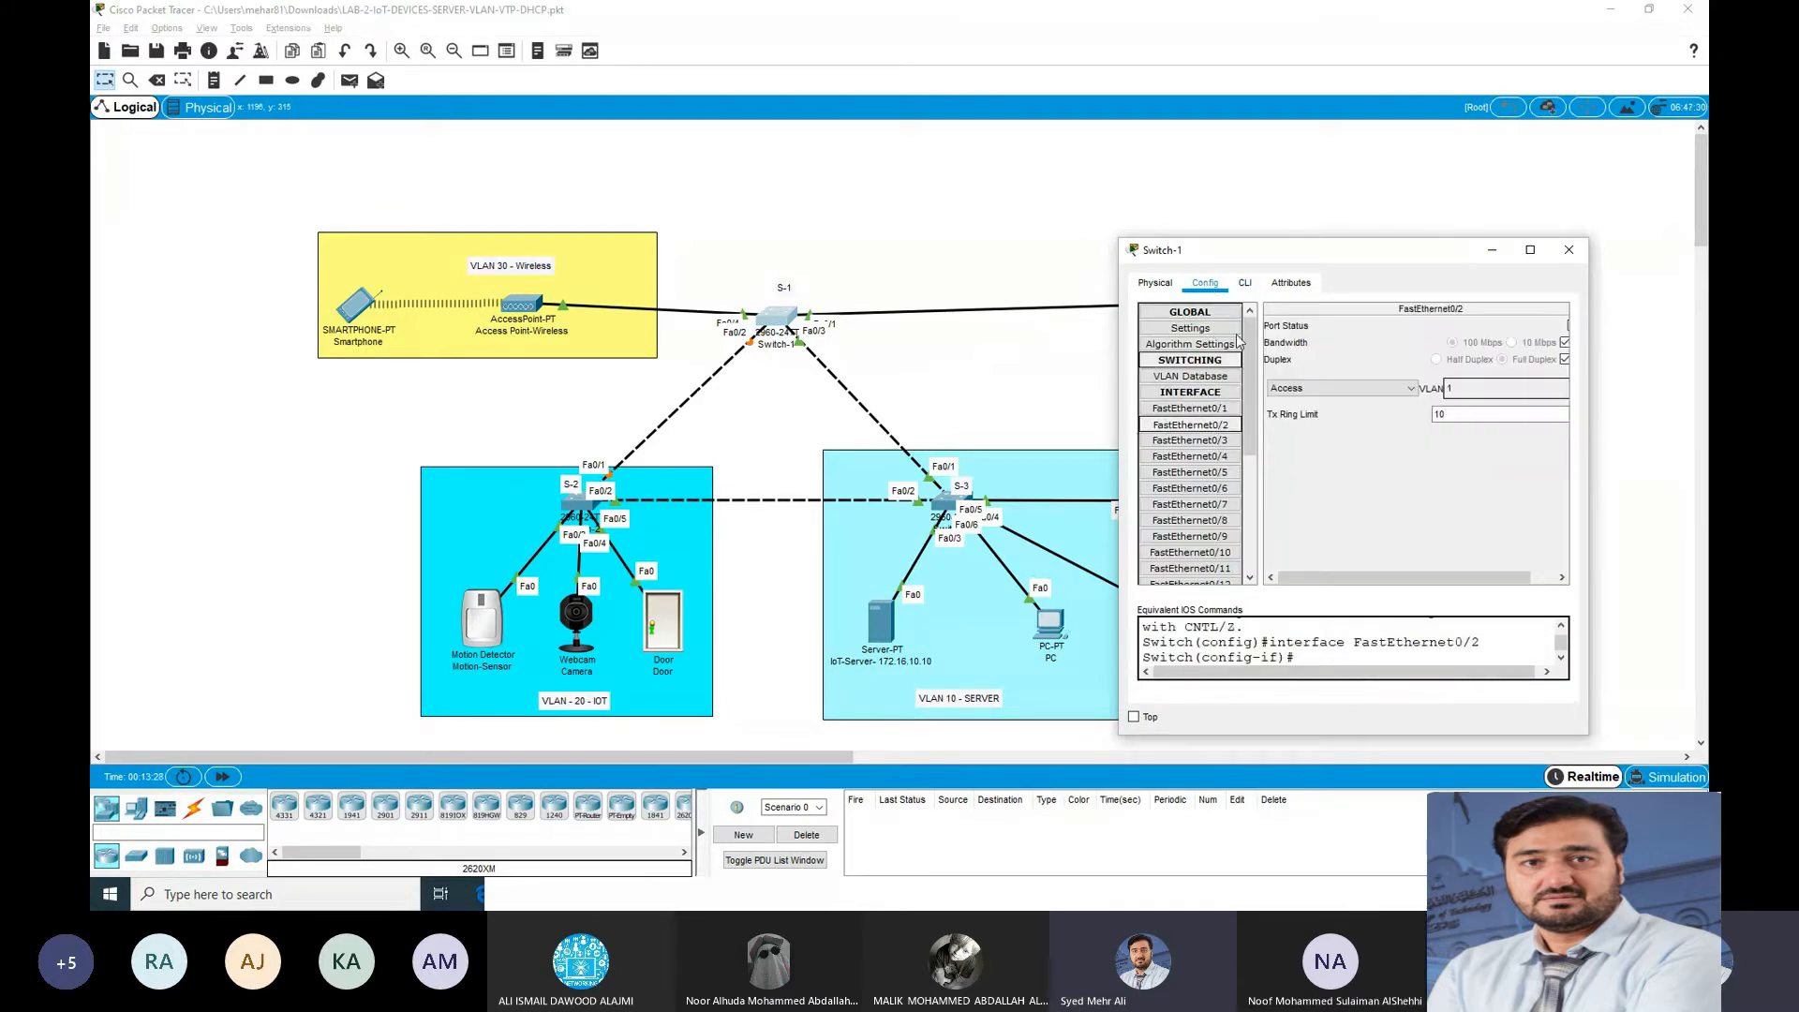
click(1244, 282)
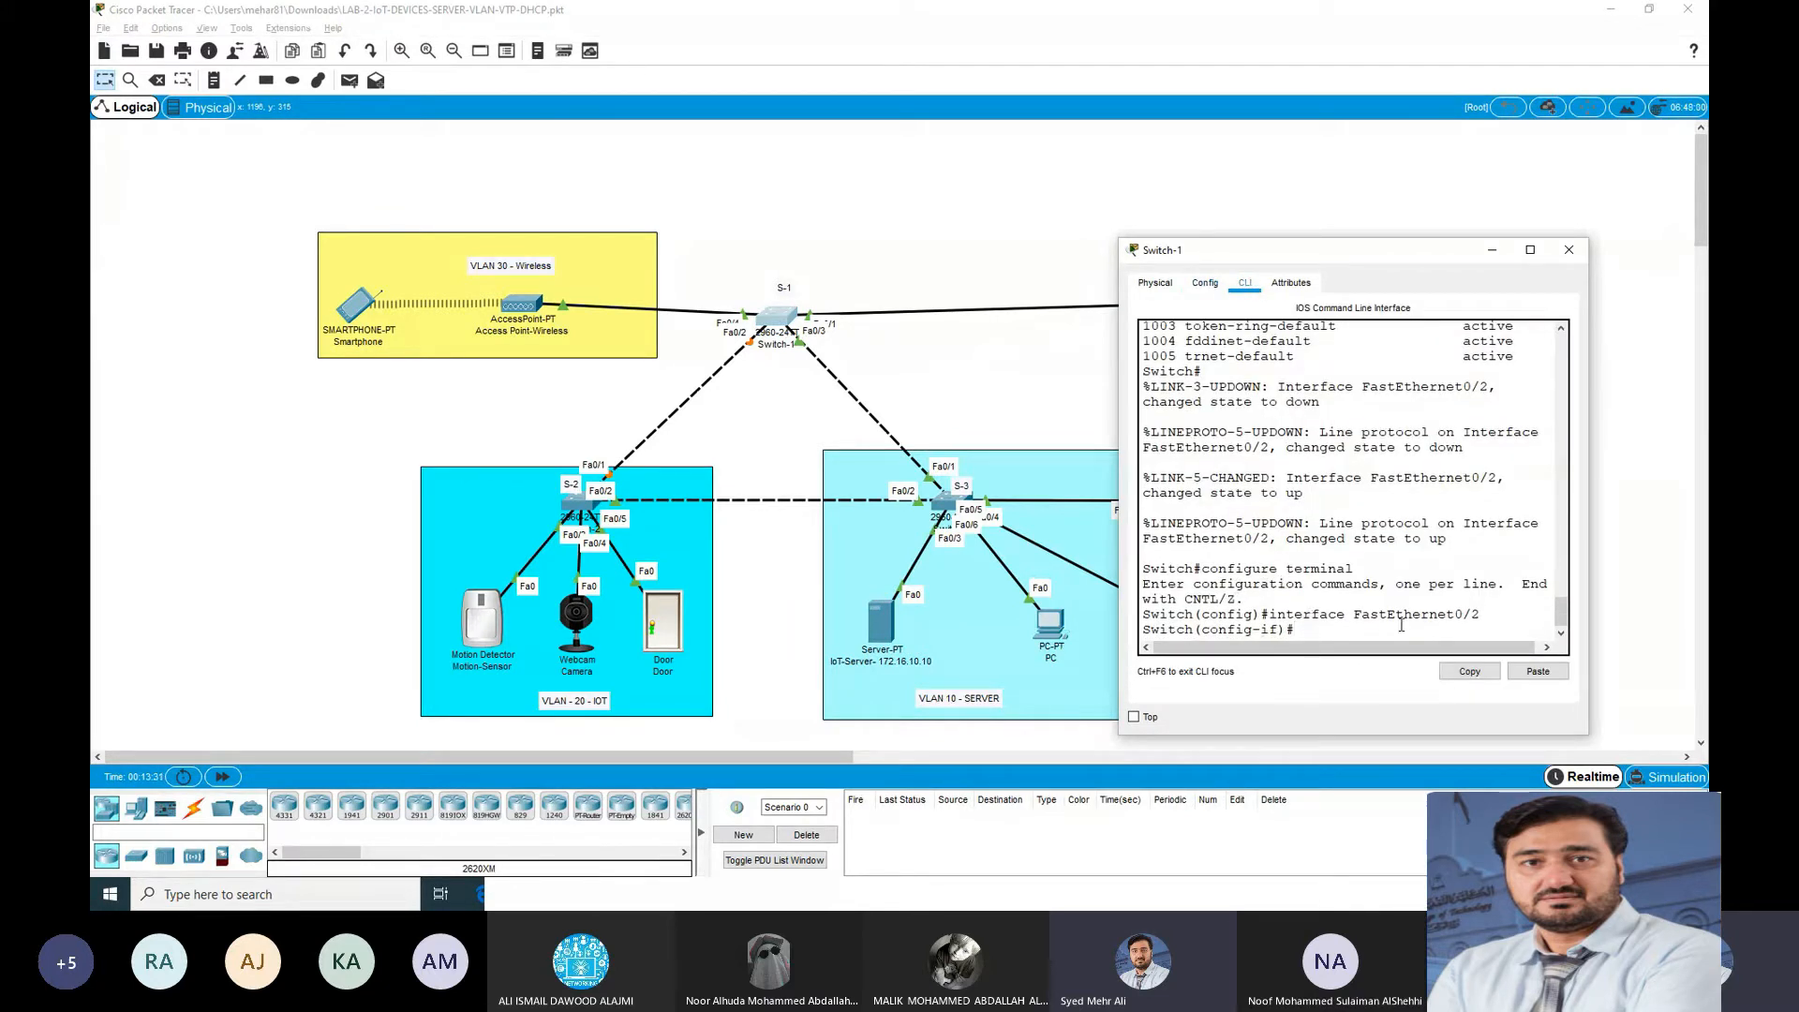
text(swi)
key(Tab)
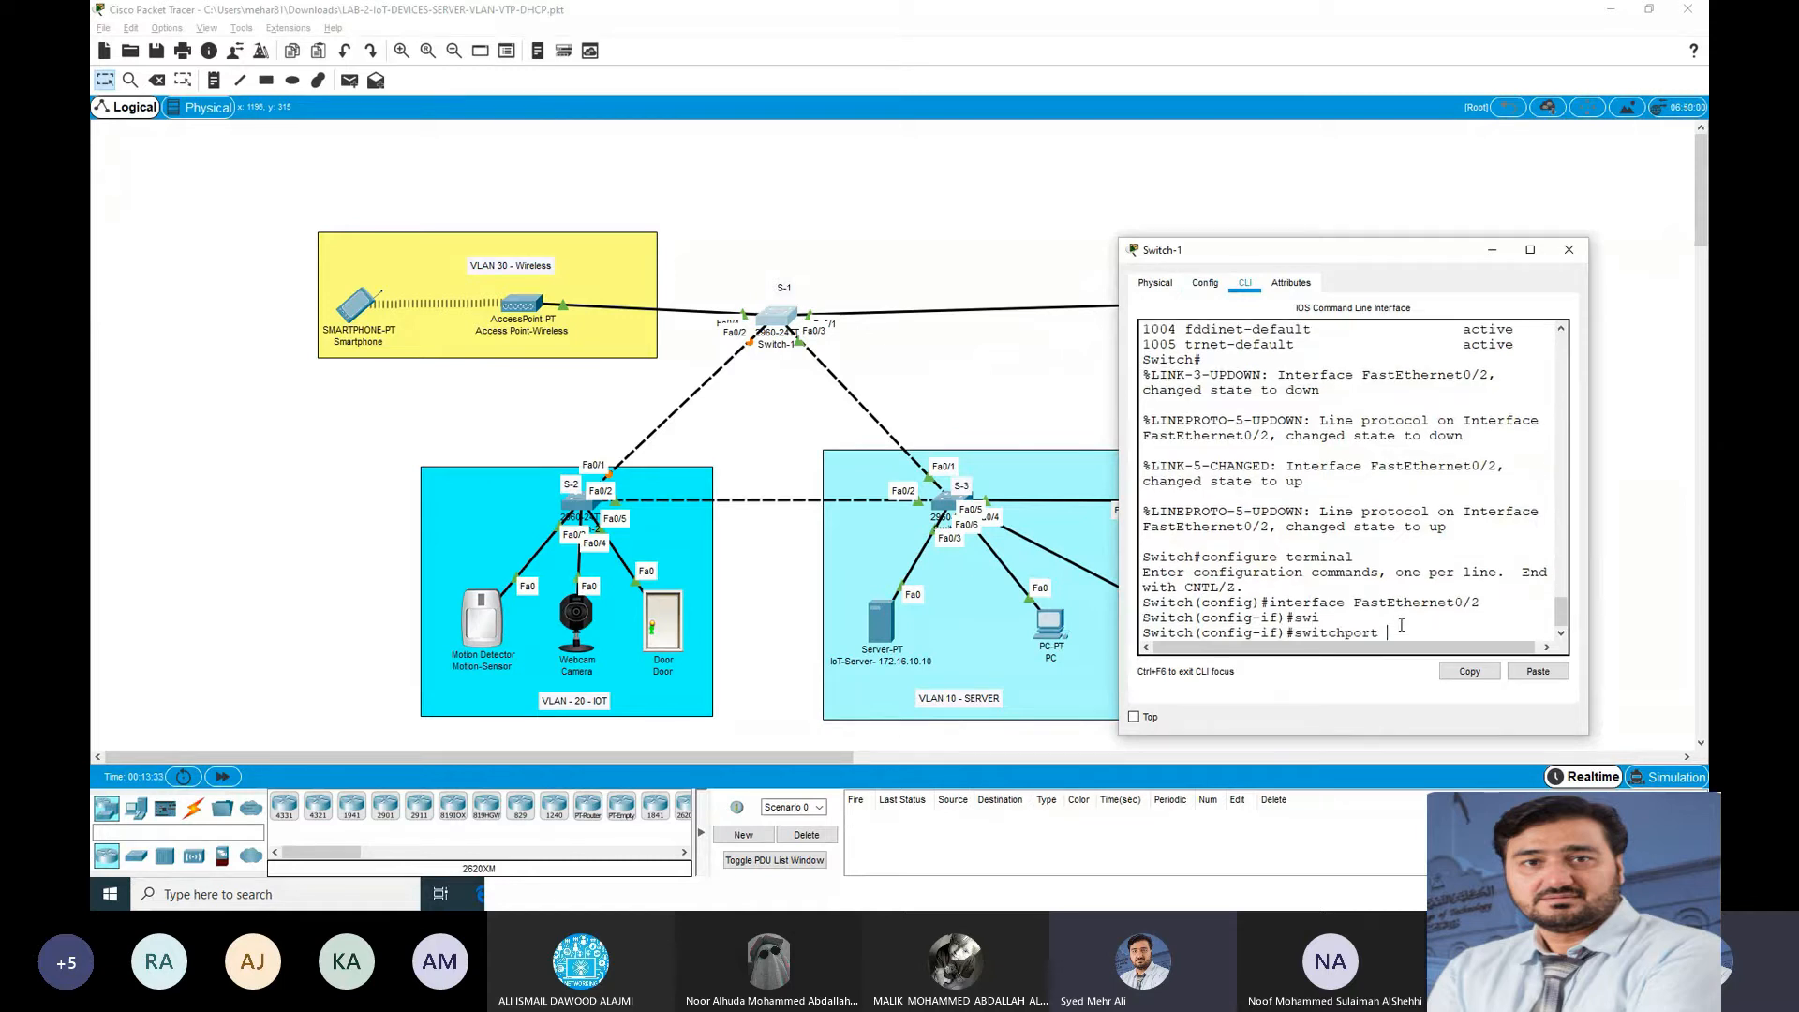
text(mode)
key(Tab)
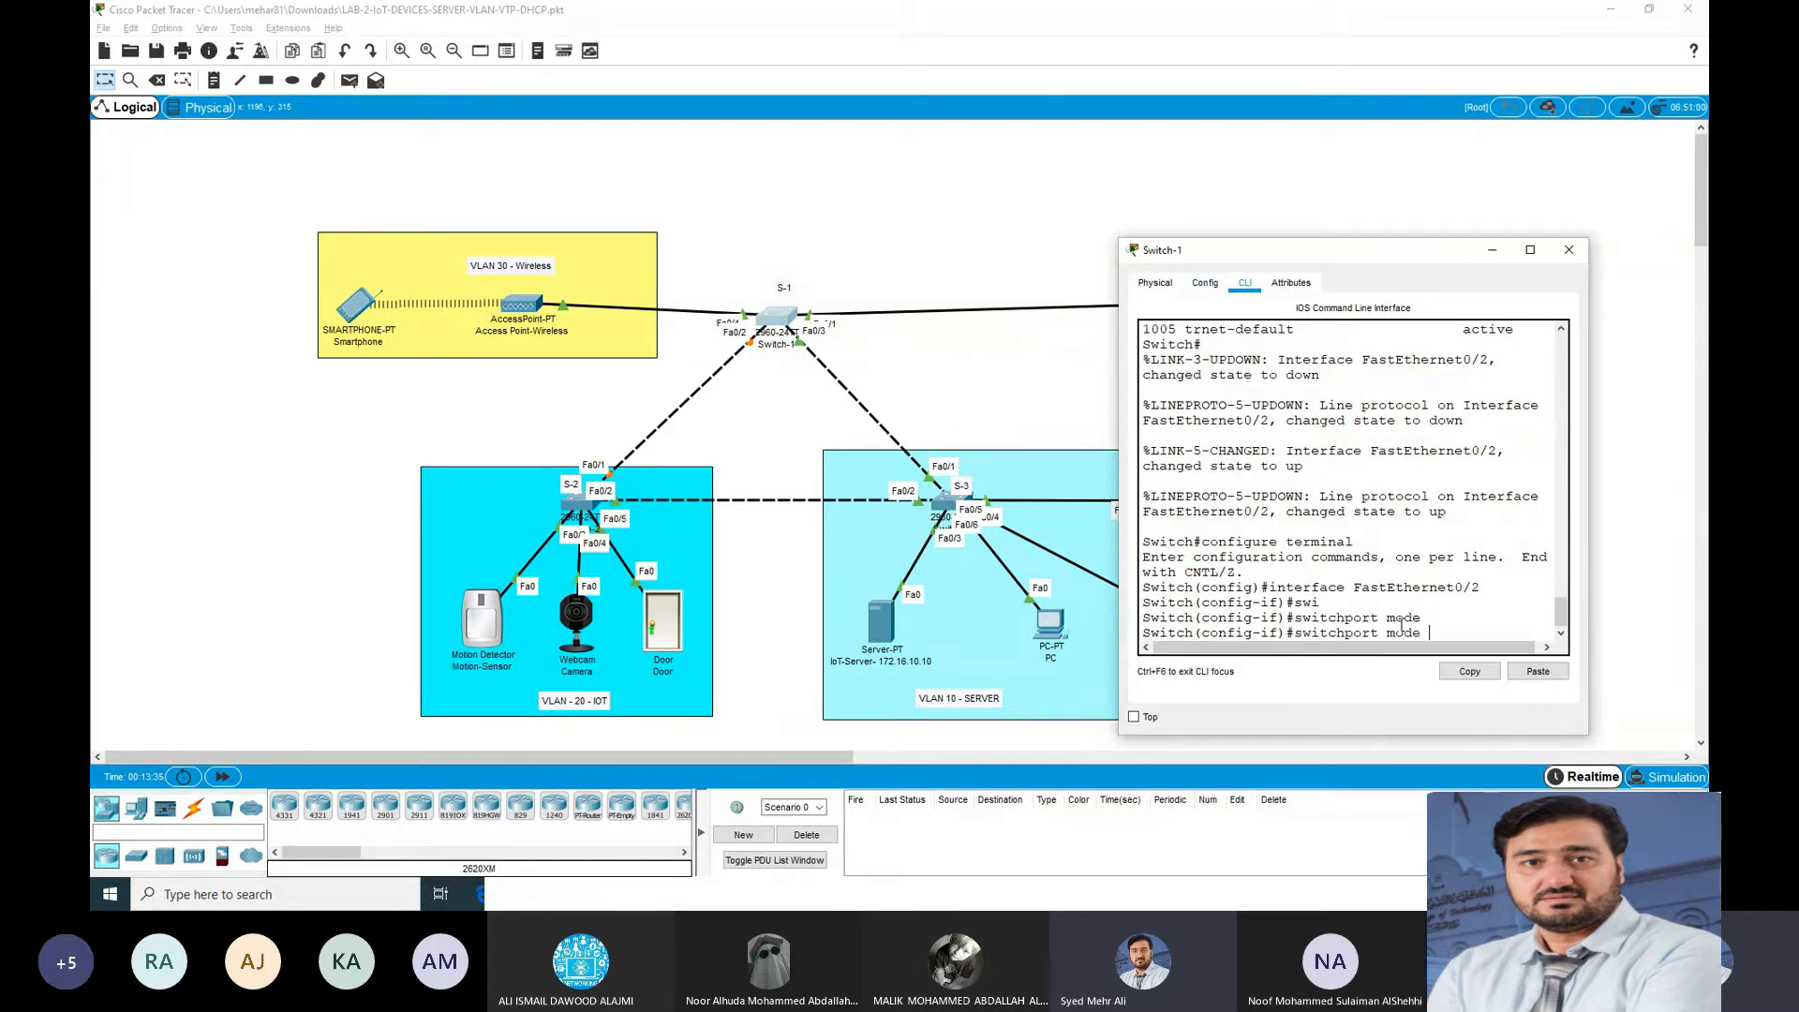
text(trun)
key(Tab)
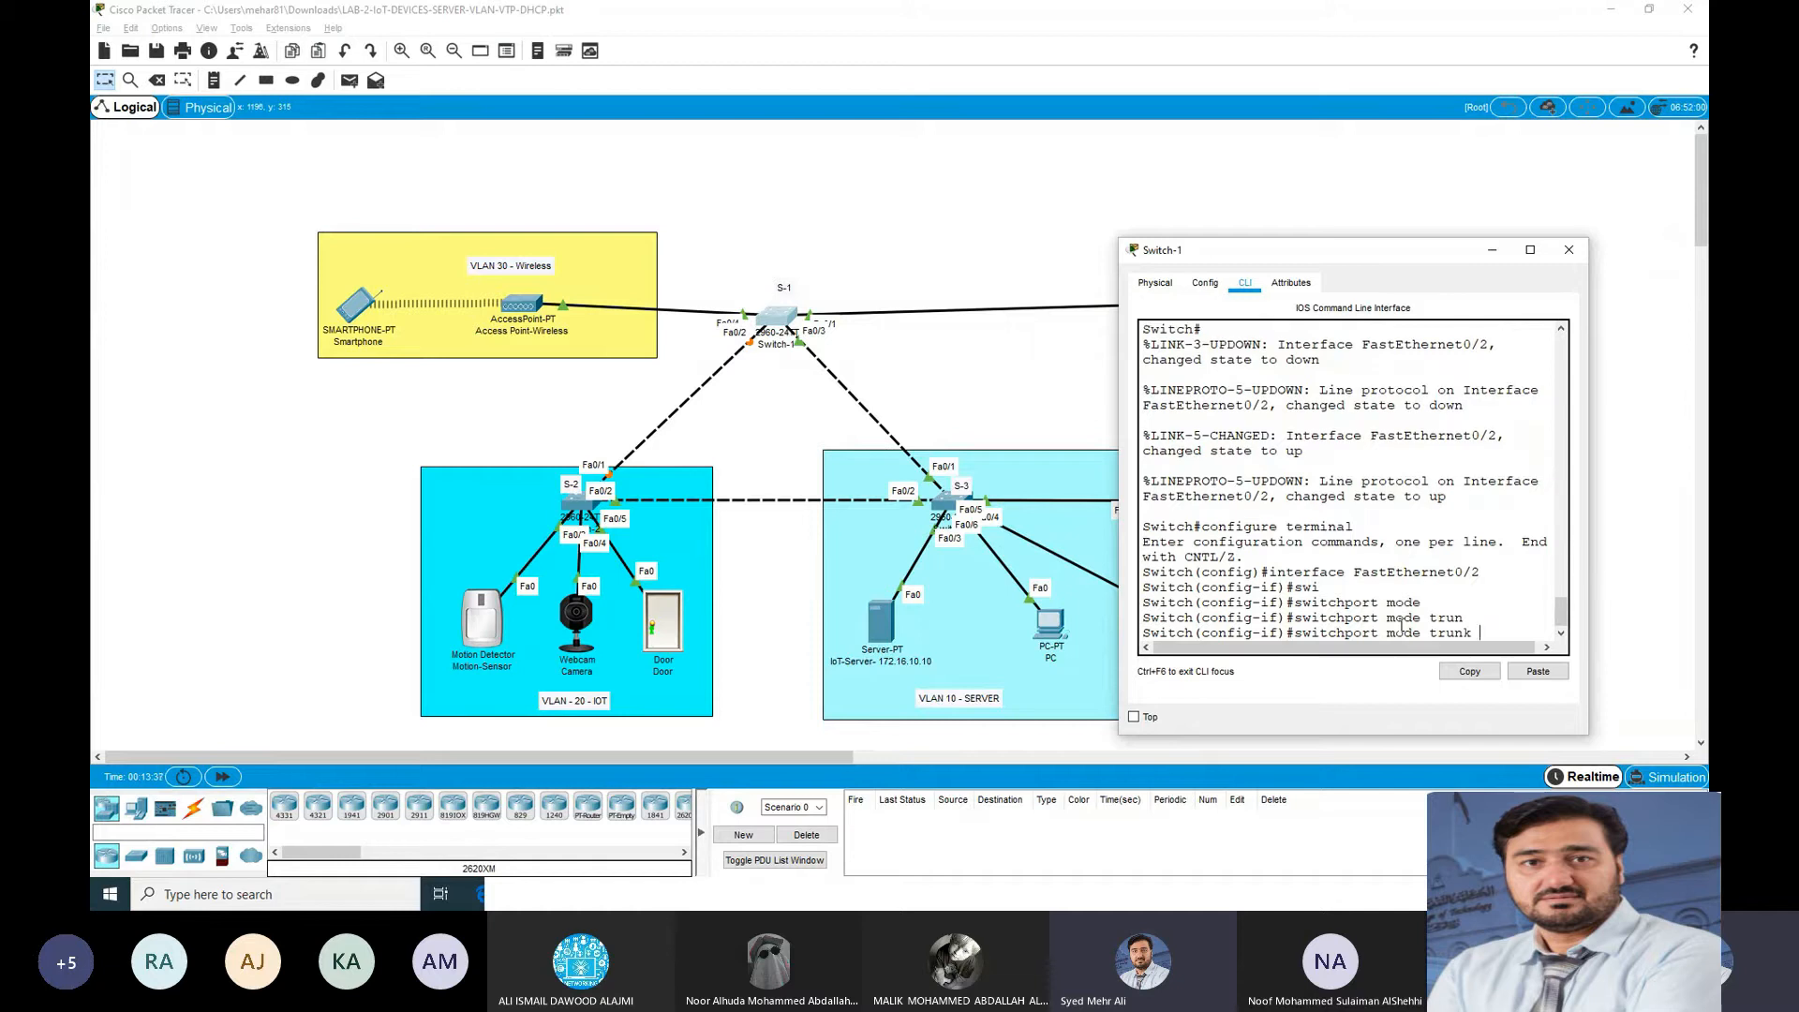
key(Return)
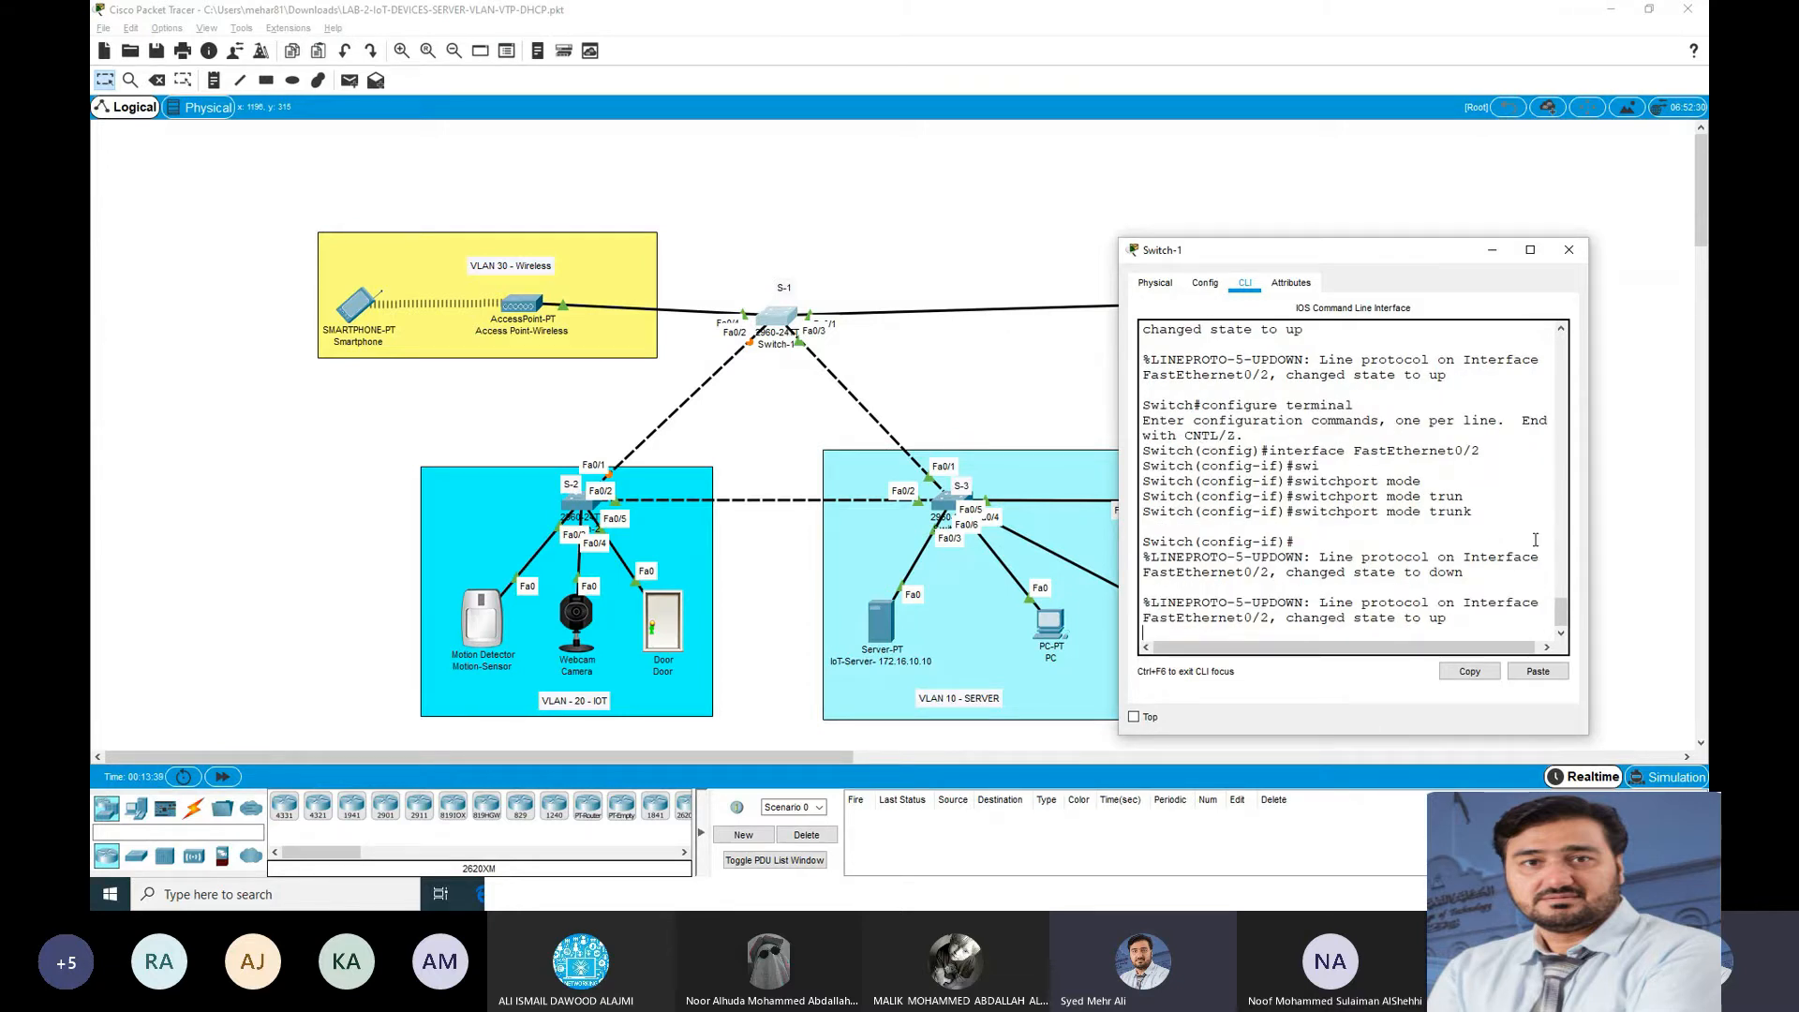
drag(1590, 529, 1671, 541)
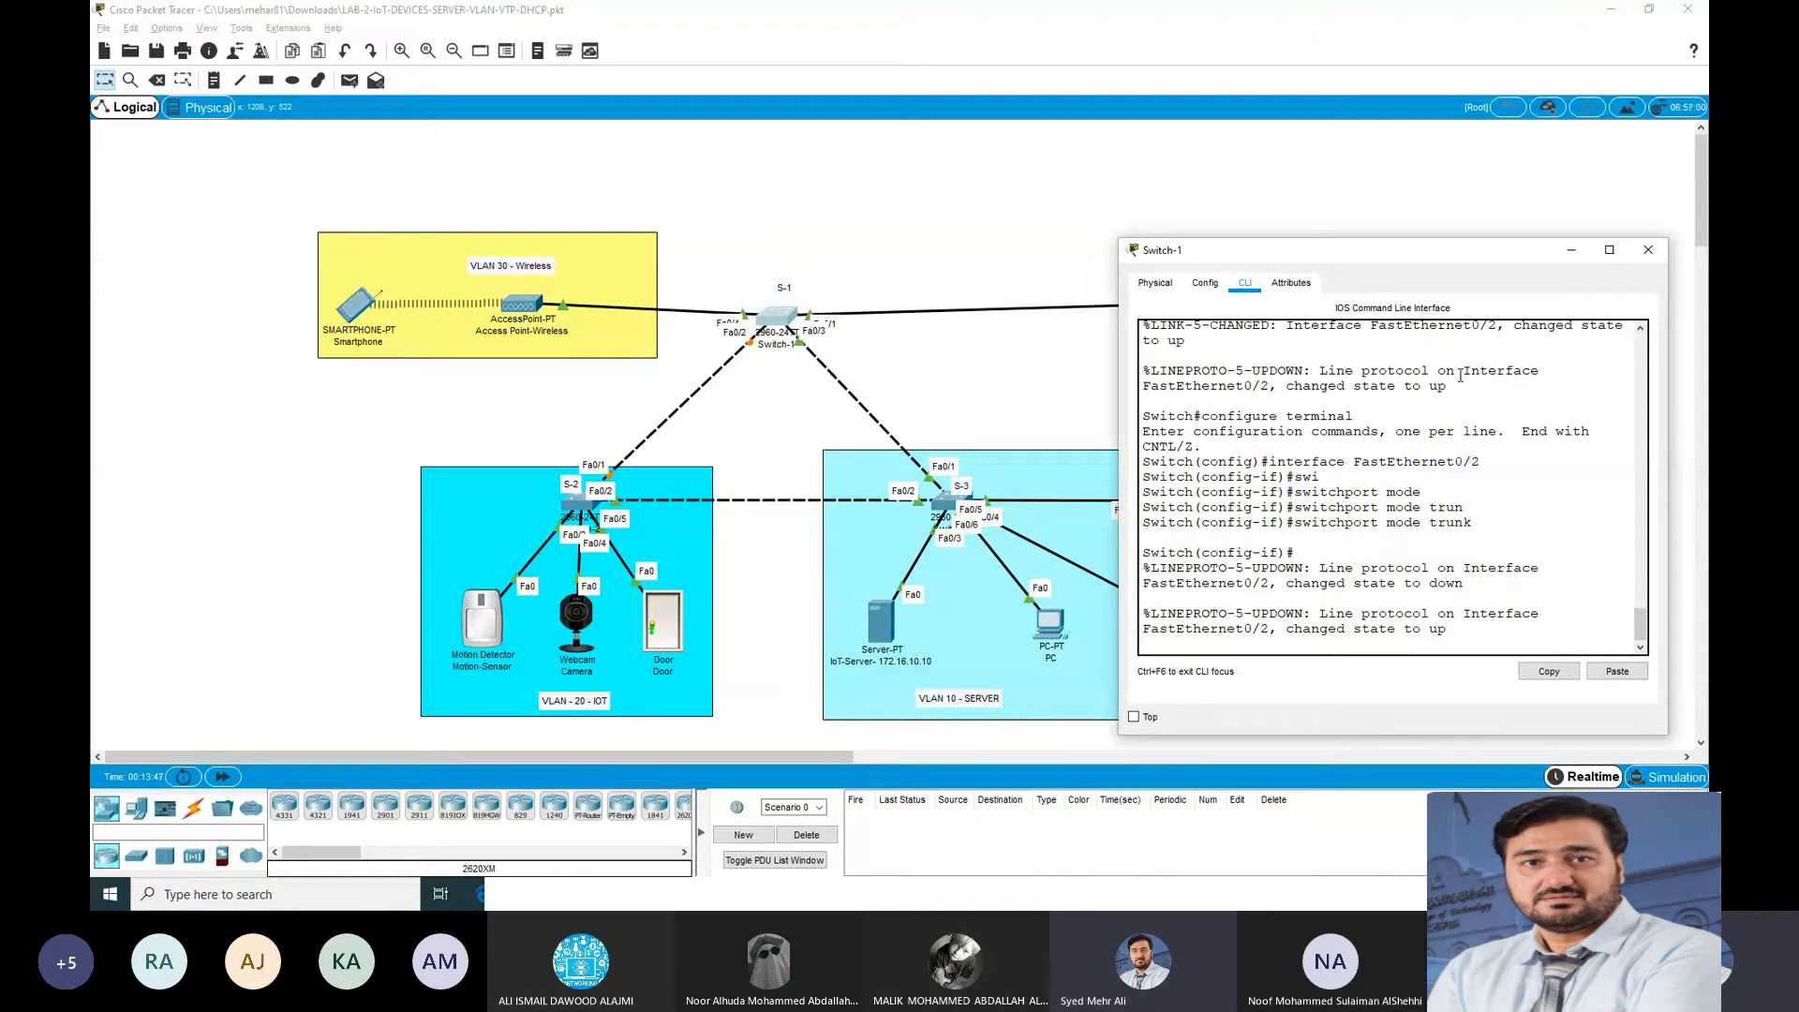
Step: Close the Switch-1 window and reattach the S-1 end of the cable from S-3 to port FastEthernet0/3
click(1648, 249)
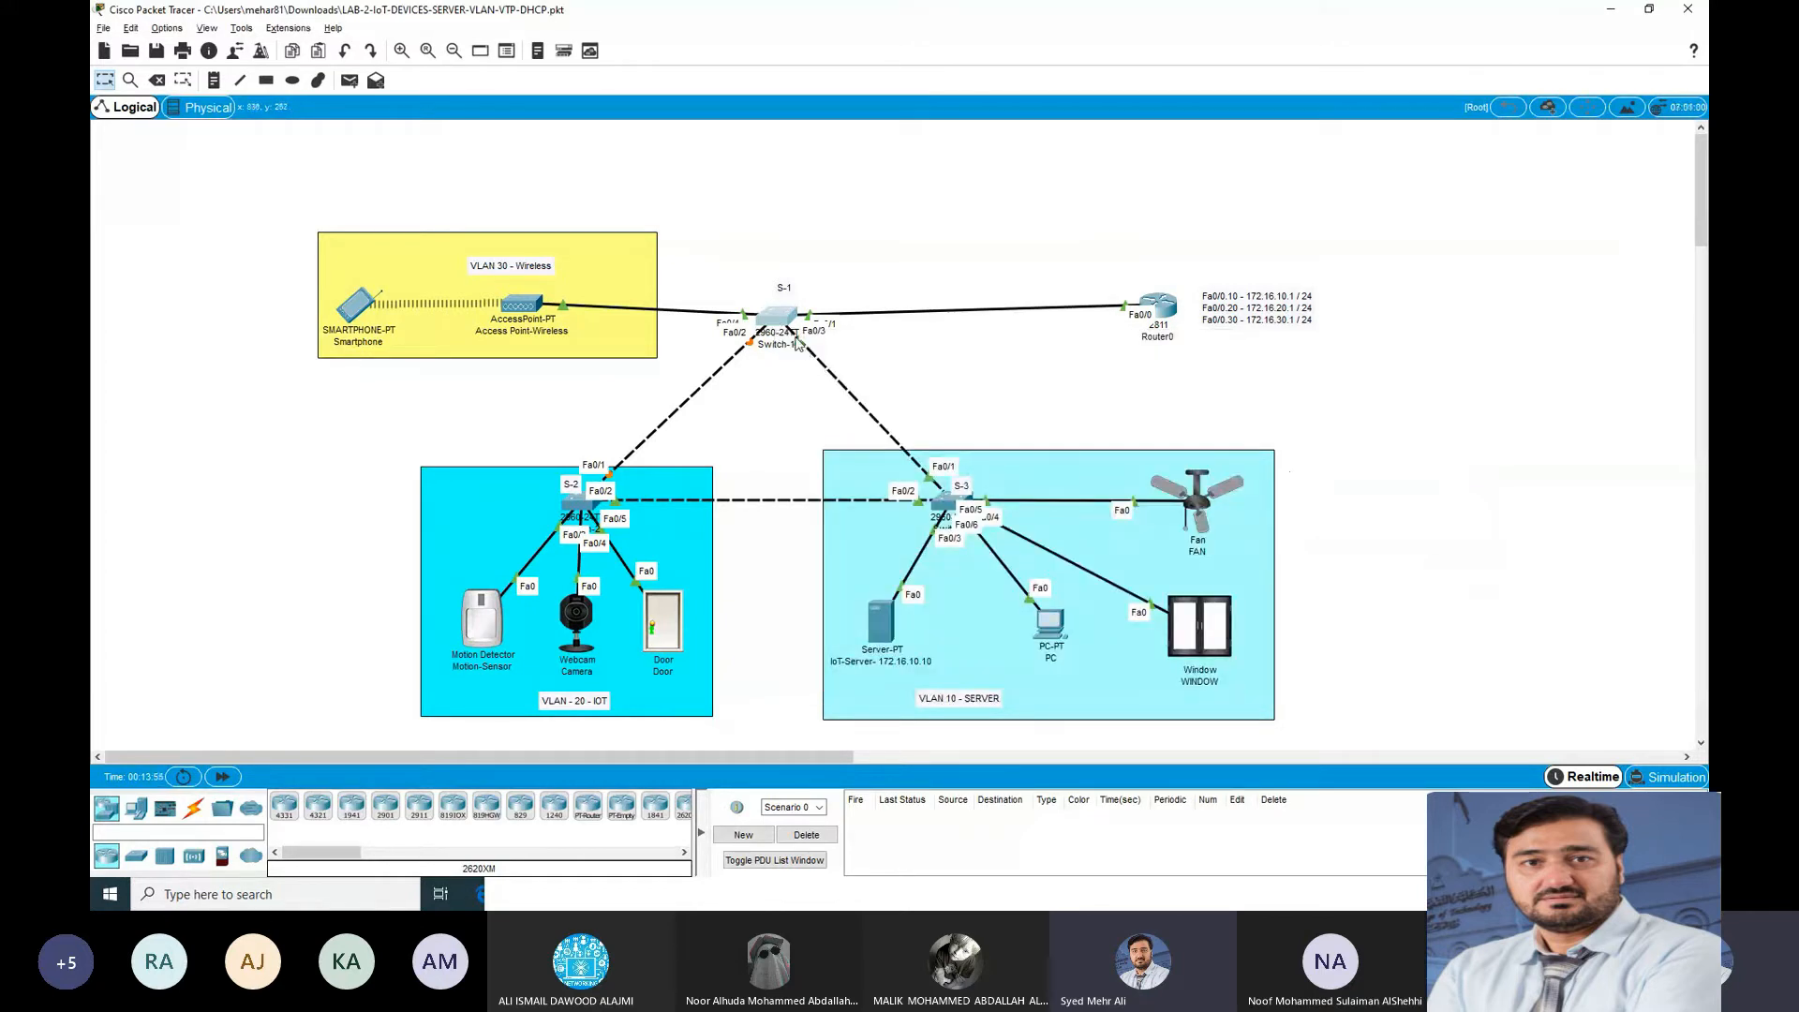
click(783, 318)
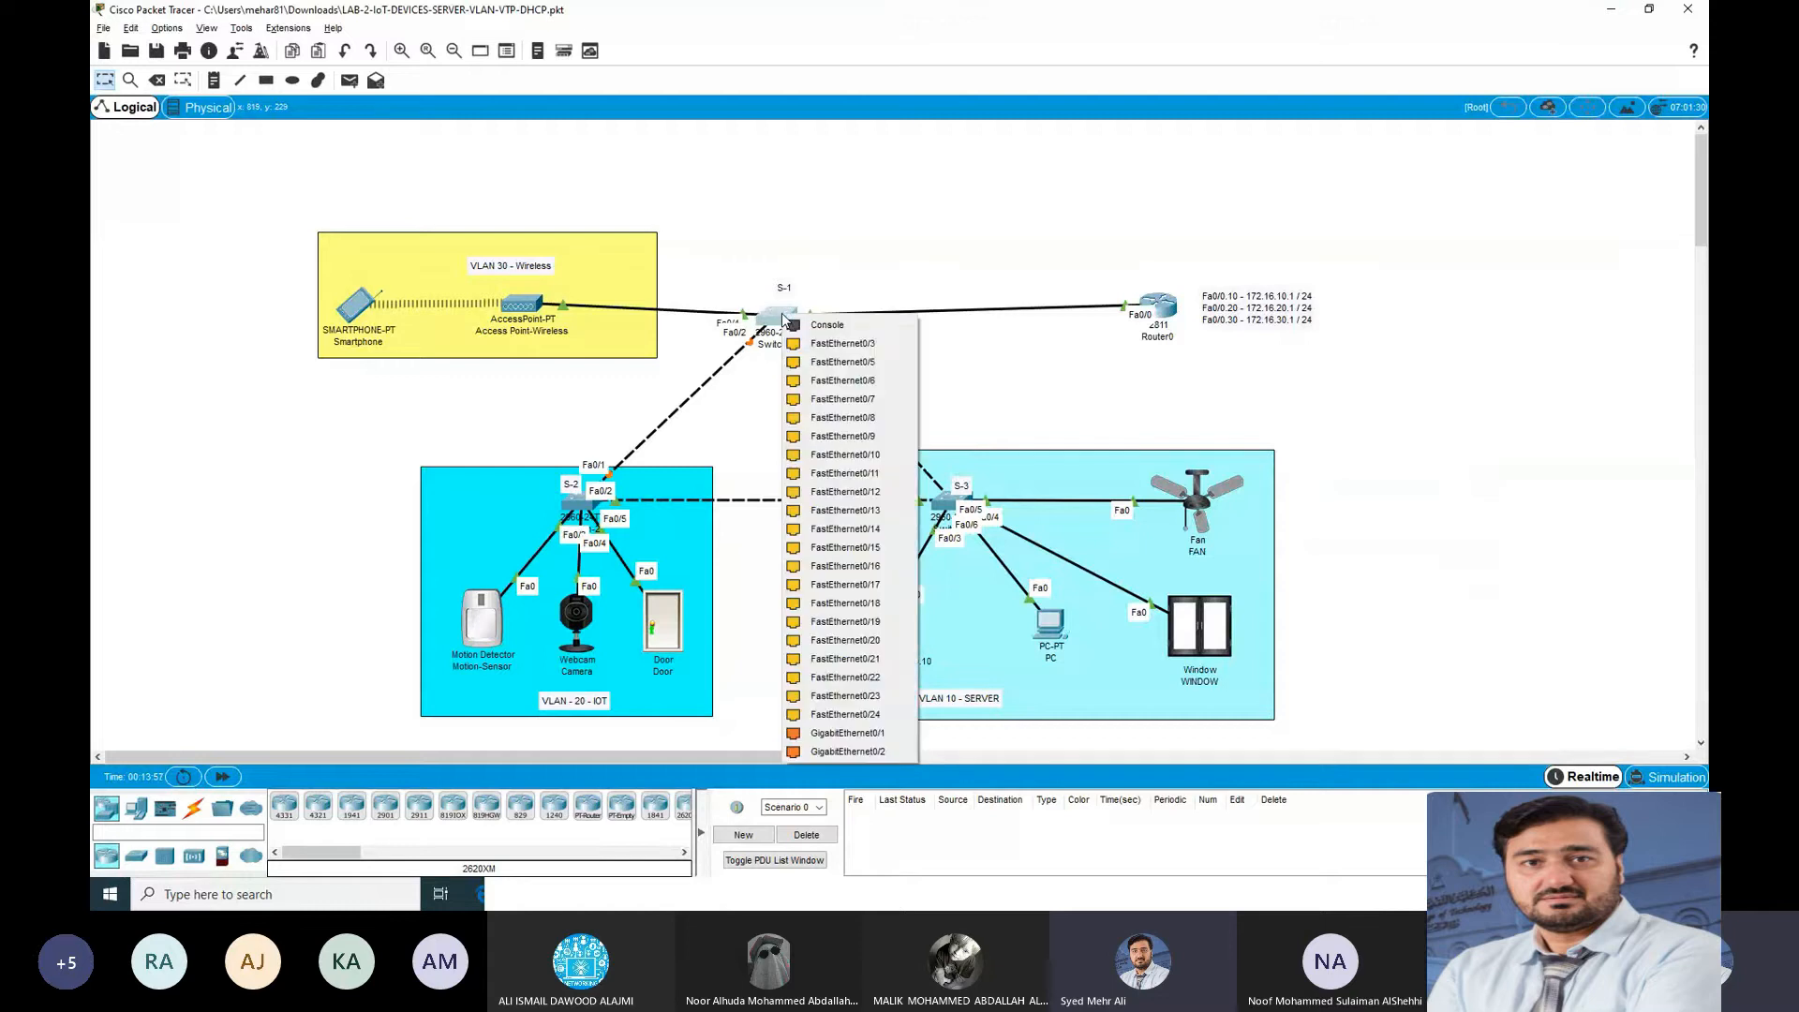
click(841, 344)
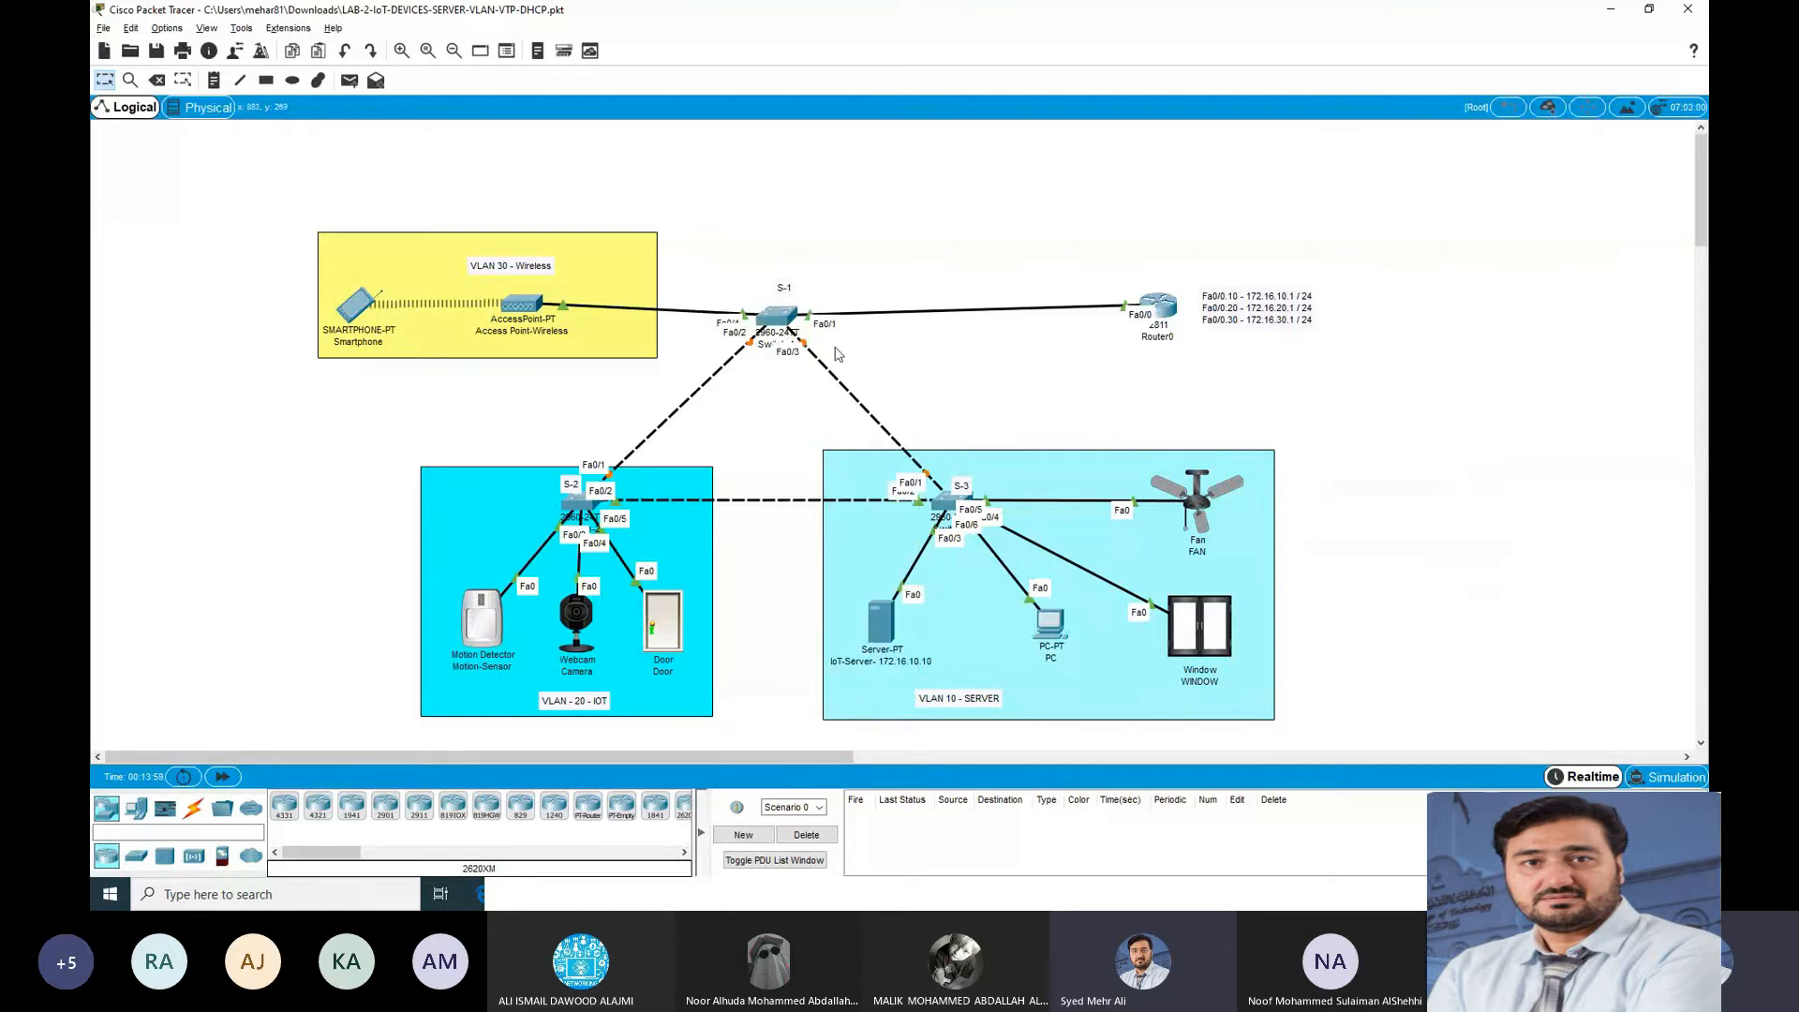
Step: Set interface FastEthernet0/3 on S-1 to trunk mode with the switchport mode trunk command
click(785, 316)
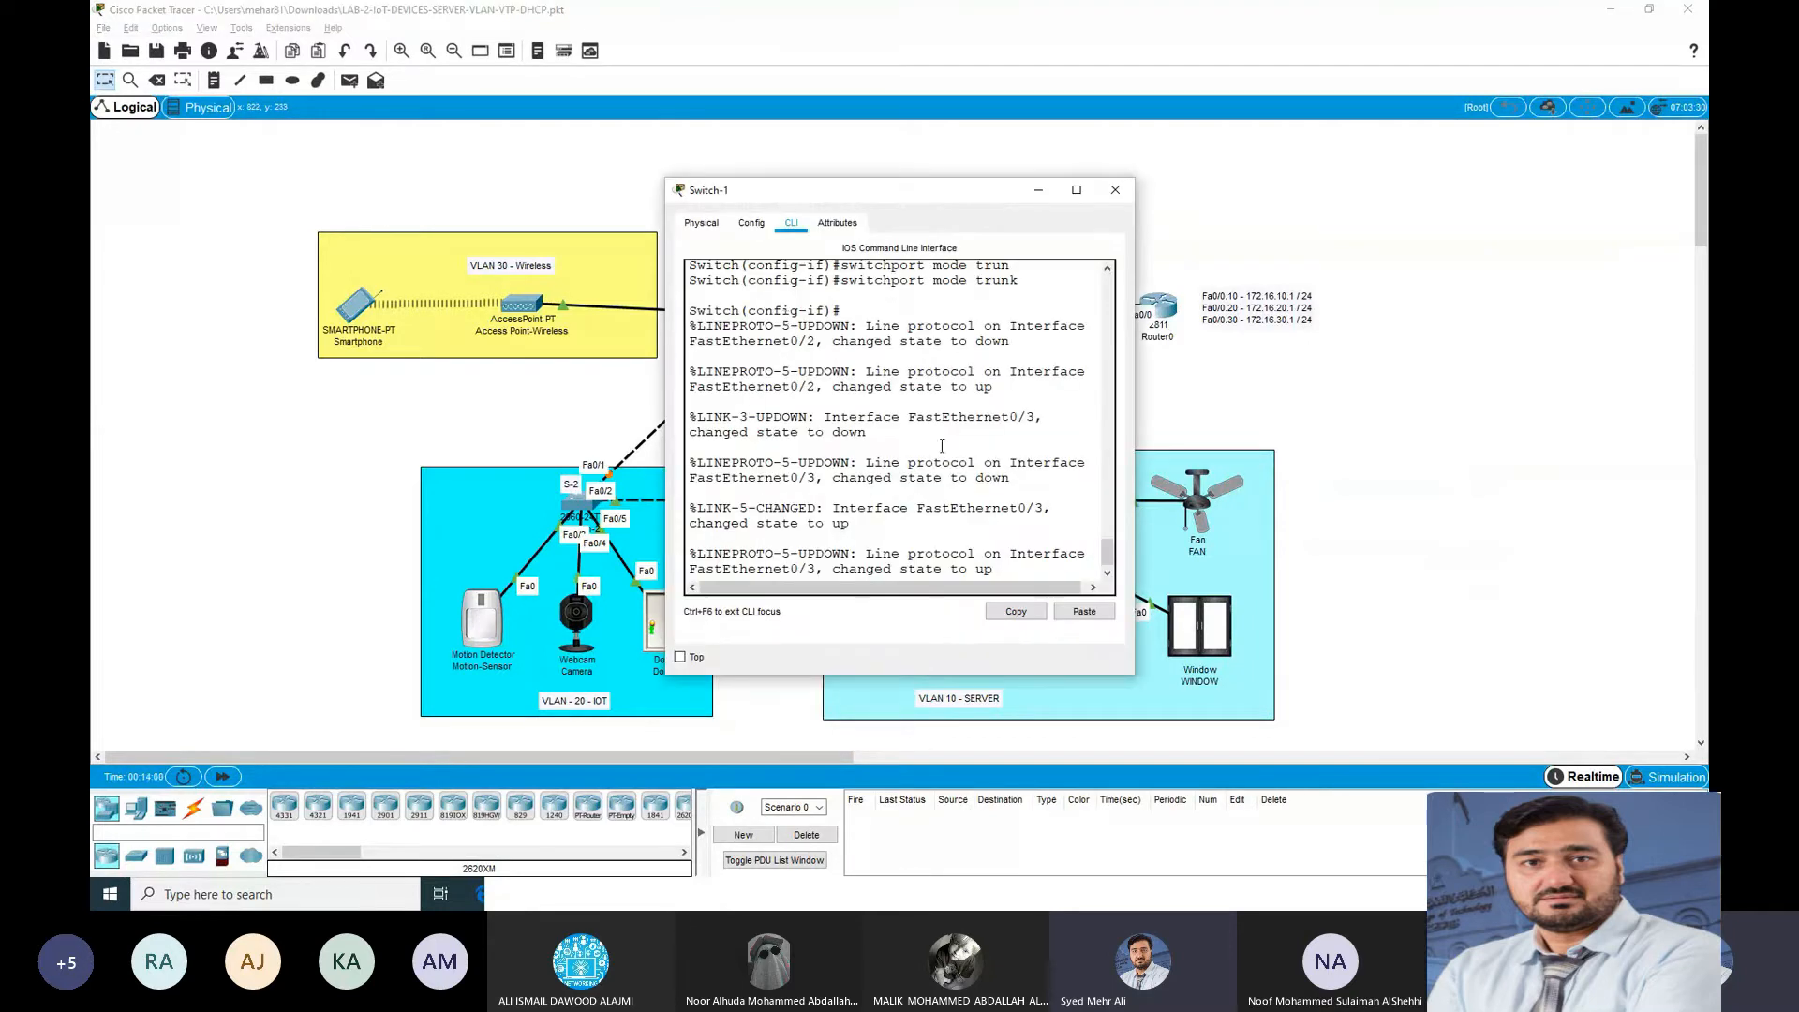
click(752, 223)
click(755, 379)
drag(796, 200, 1383, 208)
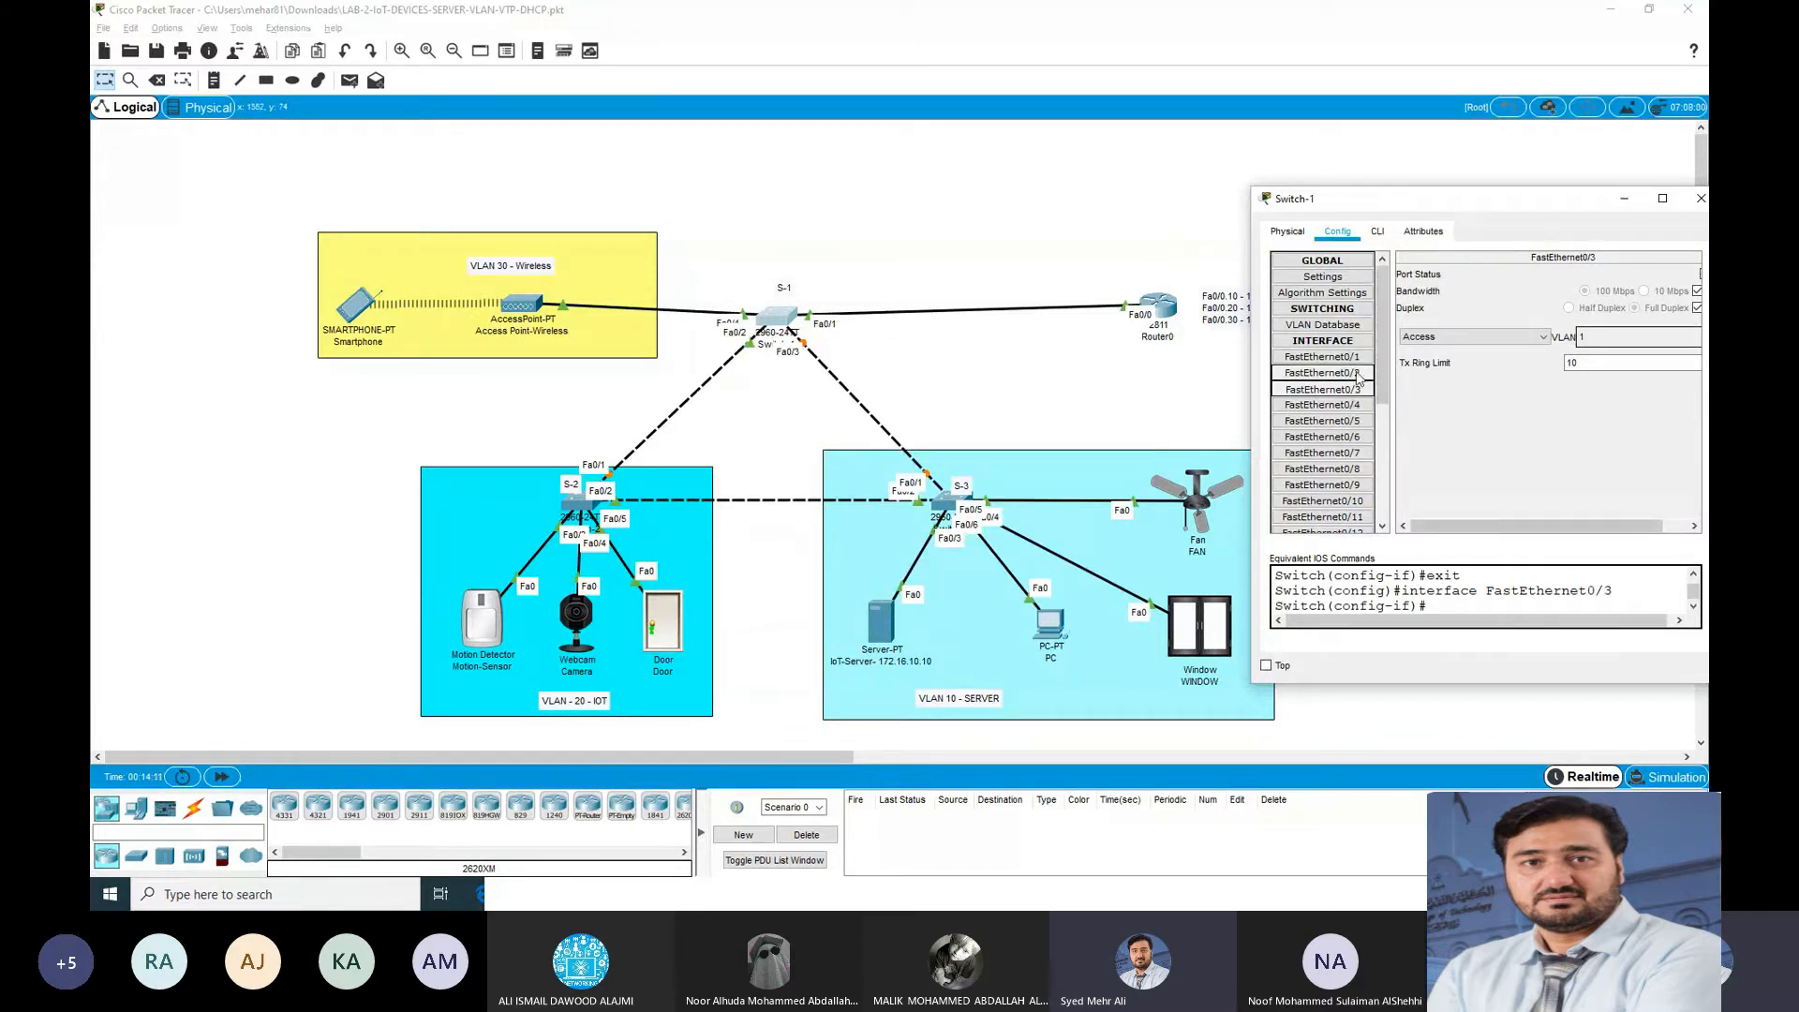
click(1378, 231)
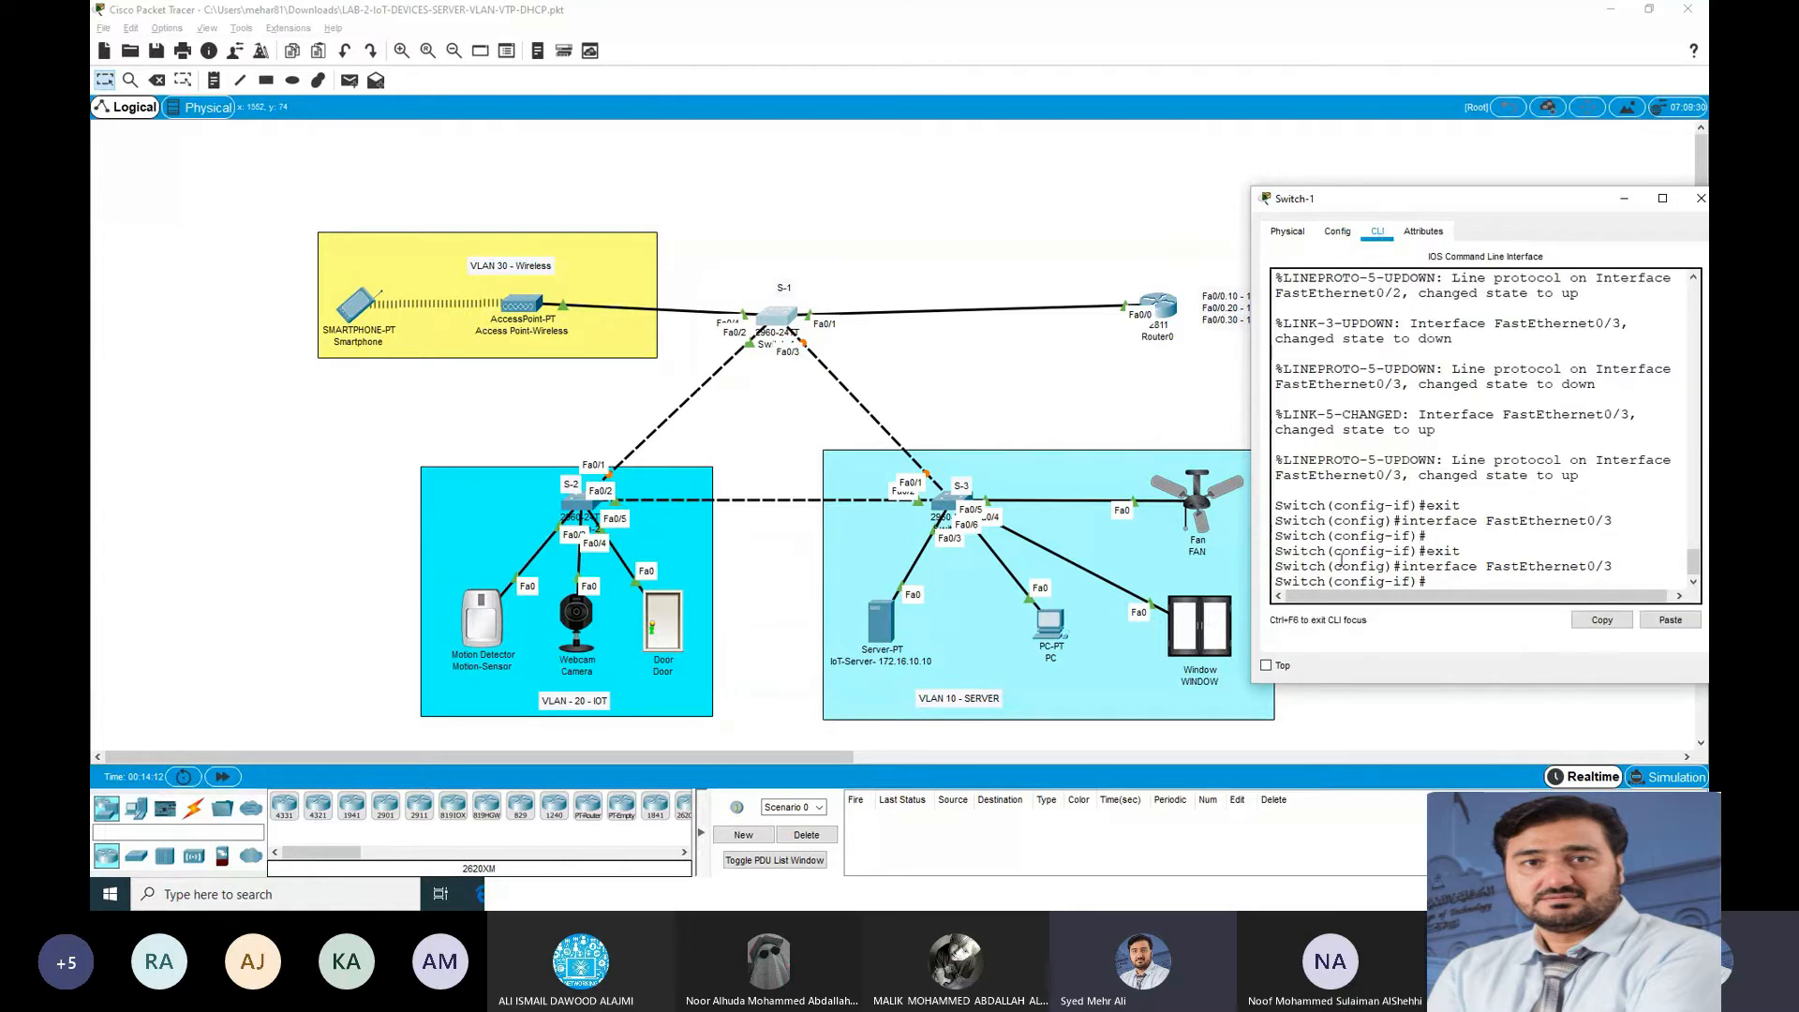
text(swi)
key(Tab)
text(mode)
key(Tab)
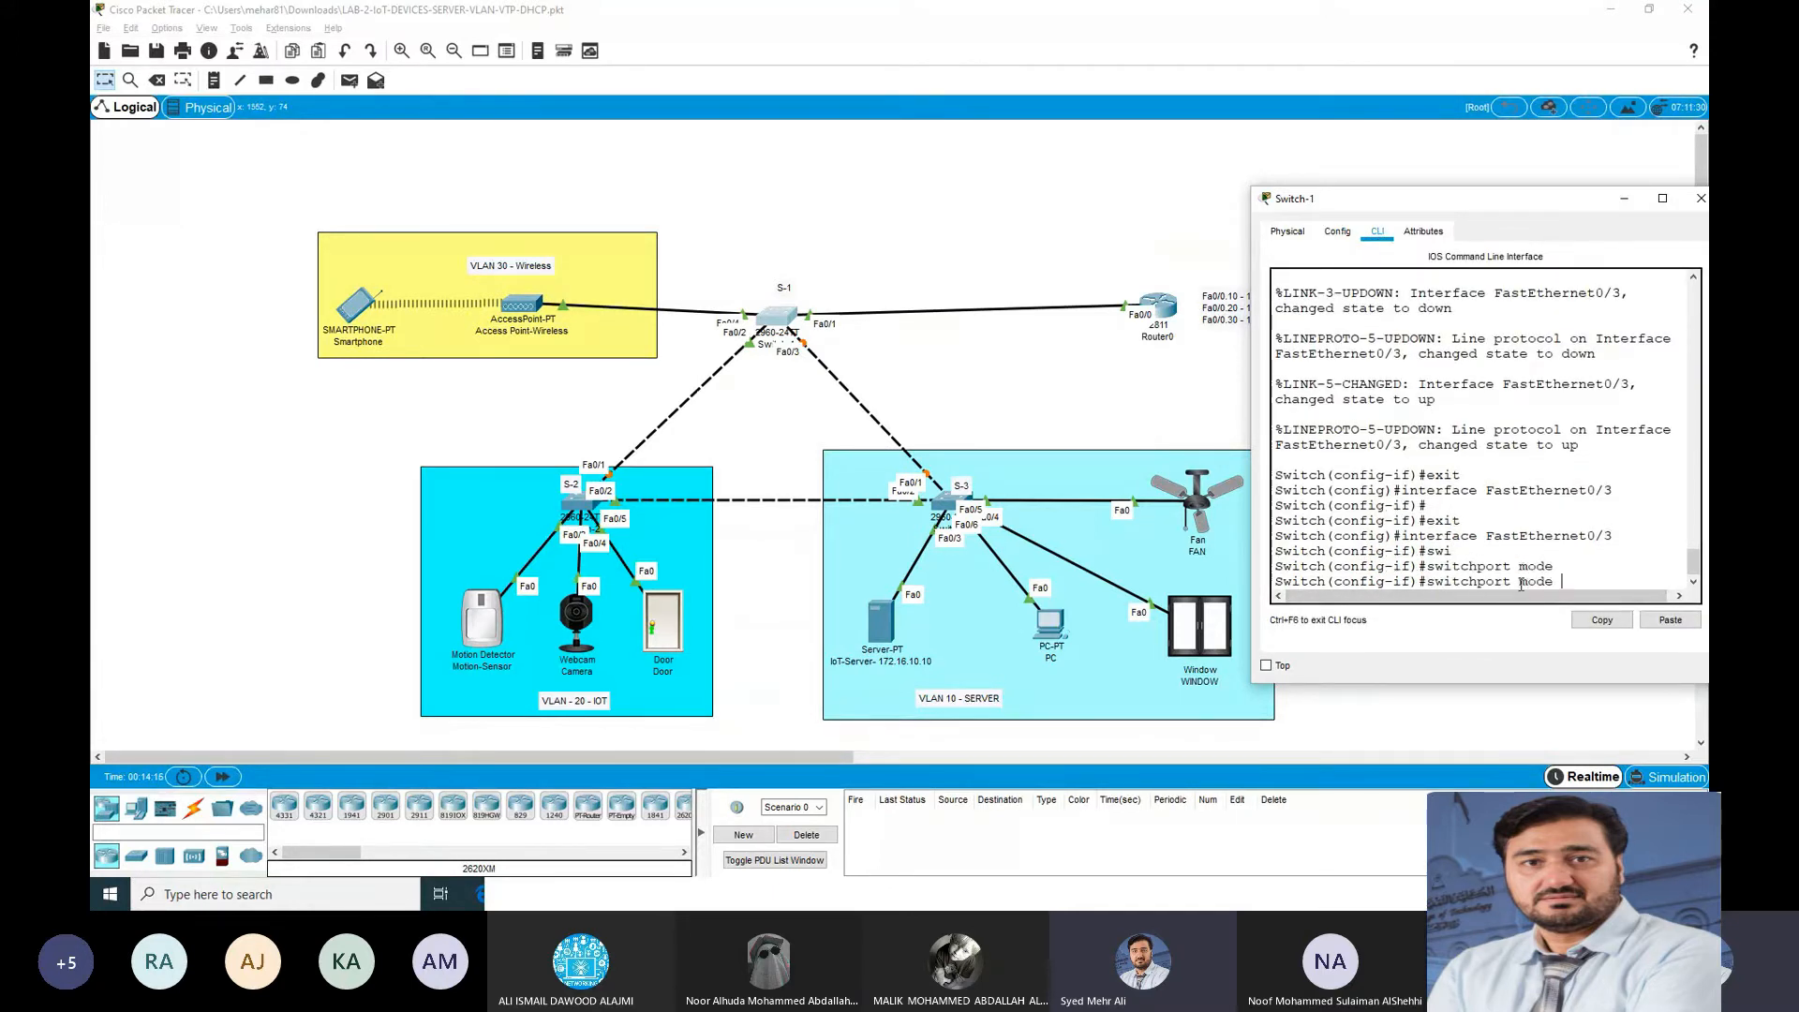
text(trun)
key(Tab)
key(Return)
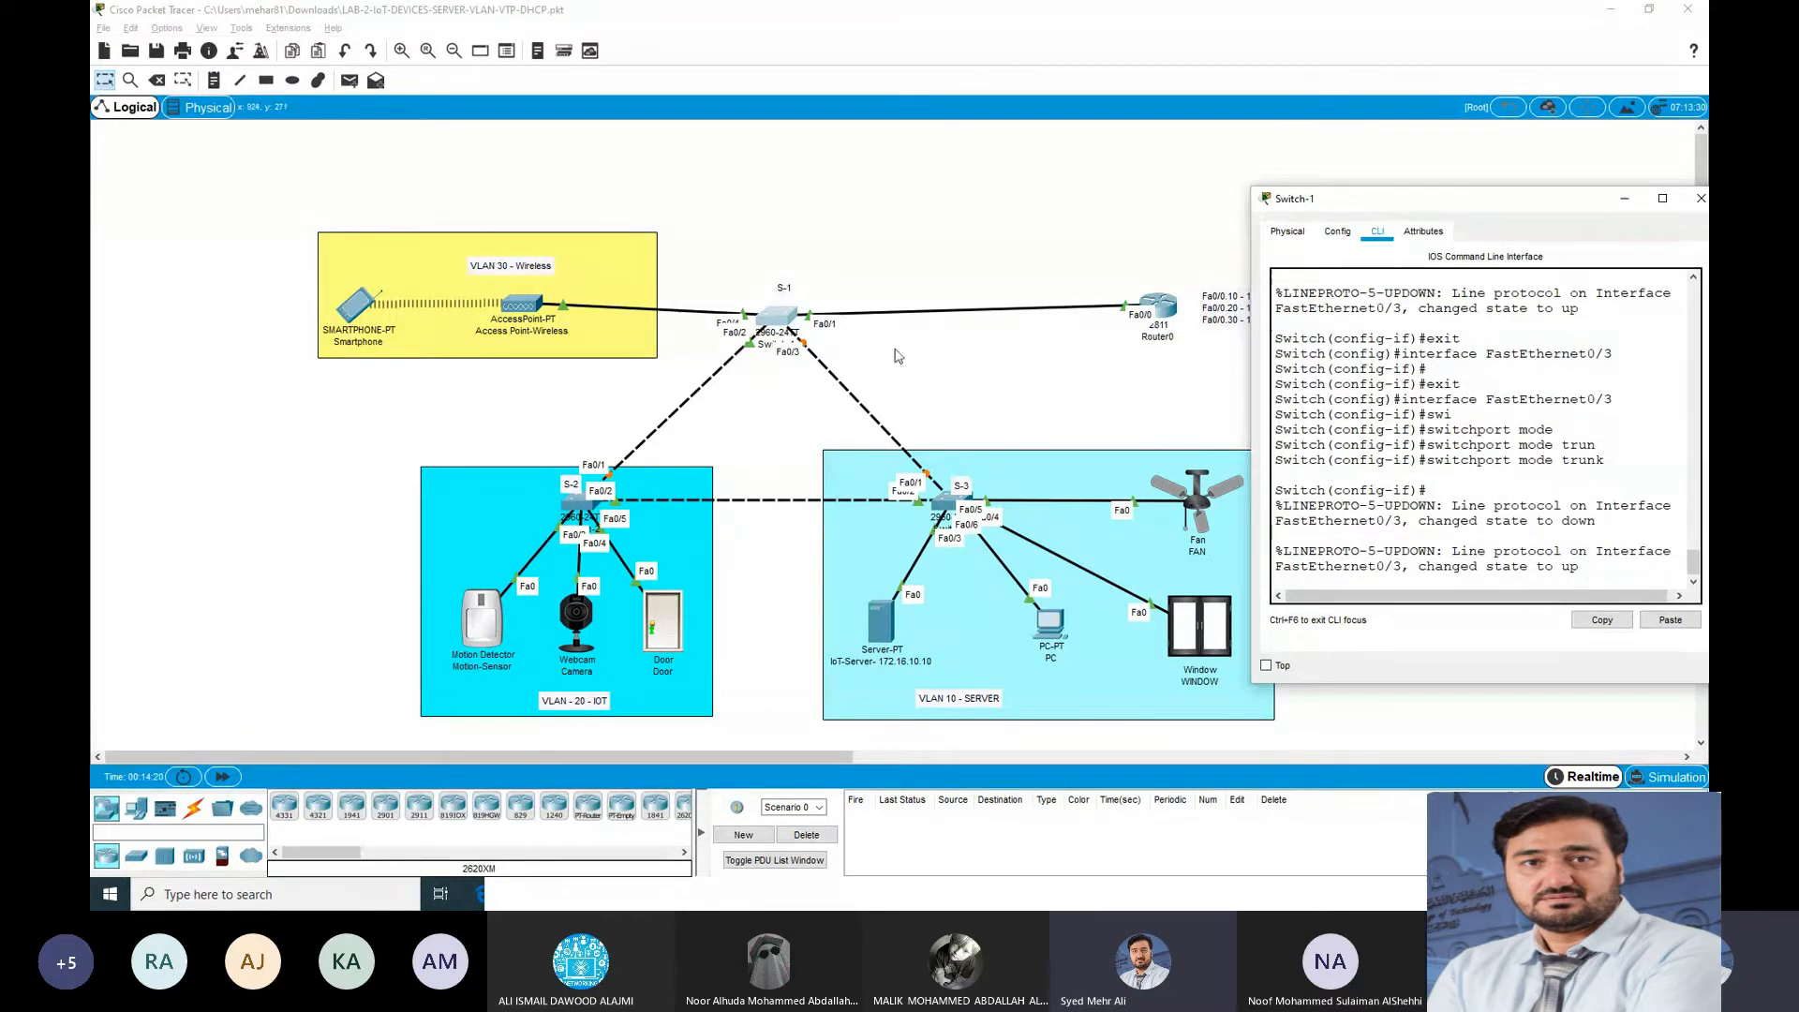
drag(1496, 207, 1432, 183)
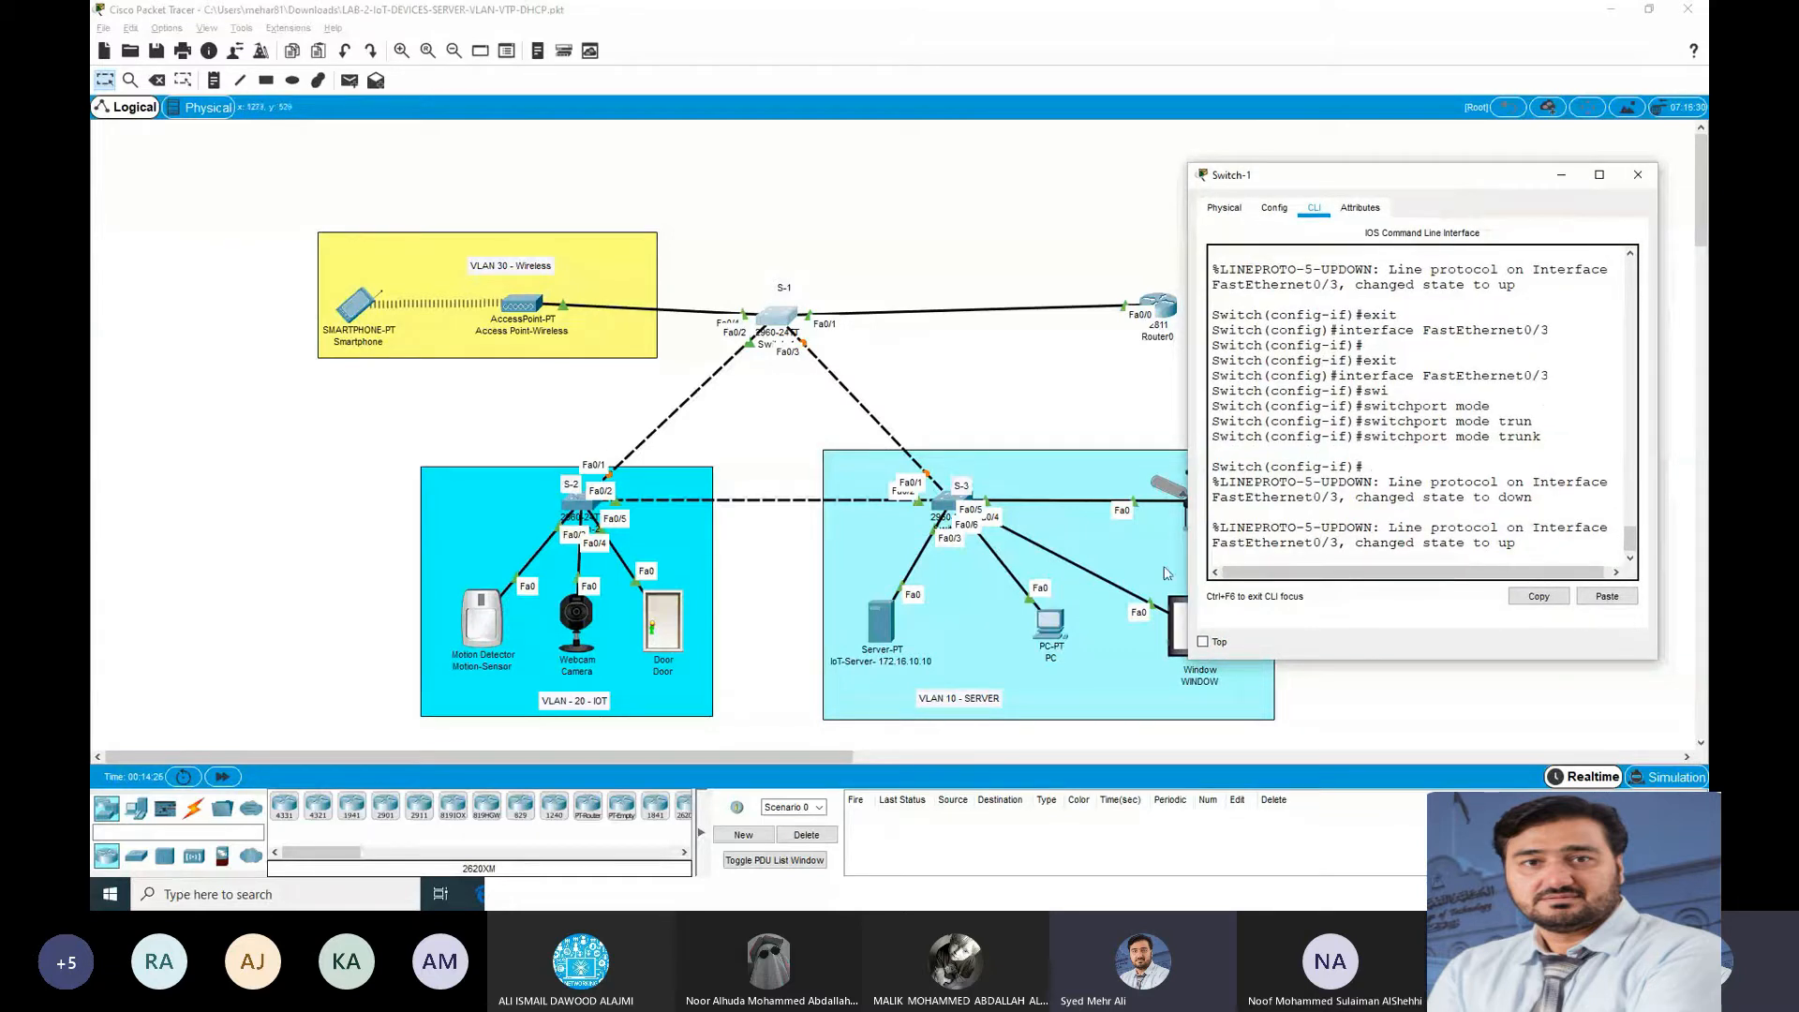
Step: Open the command line of switch S-2, widen its window, and enter privileged mode with the enable command
click(577, 500)
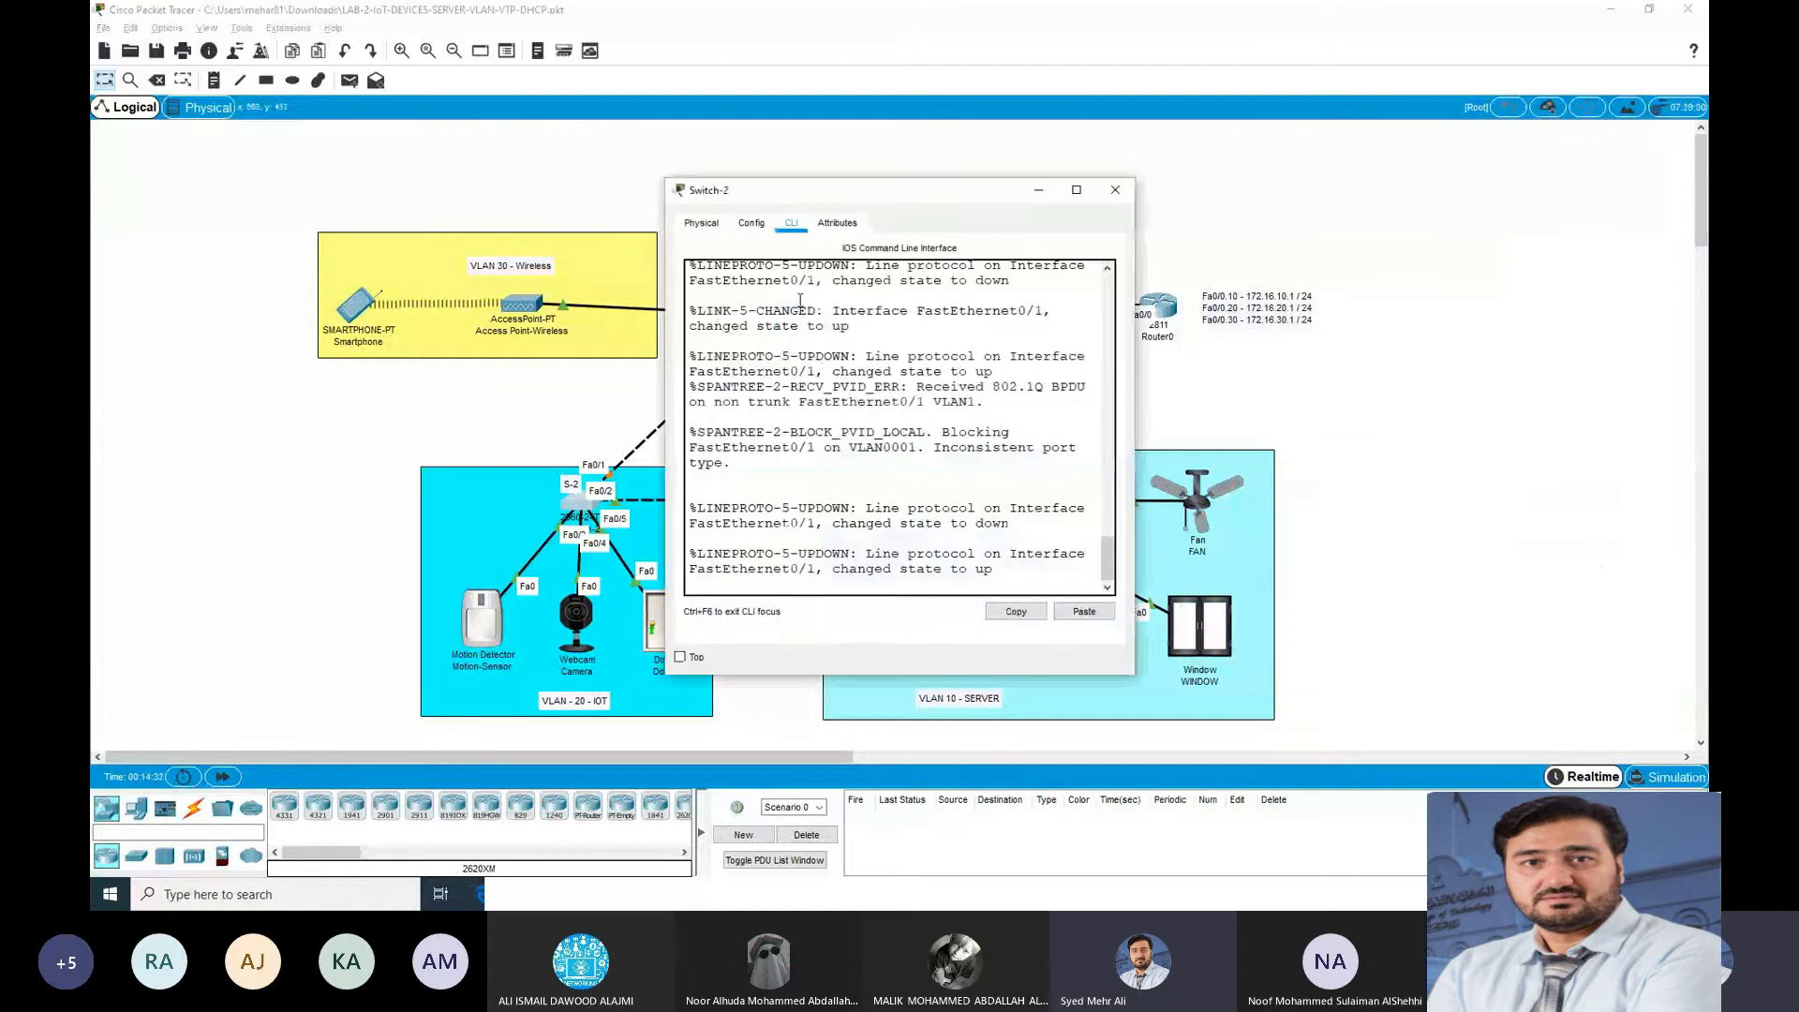
drag(1135, 434, 1642, 434)
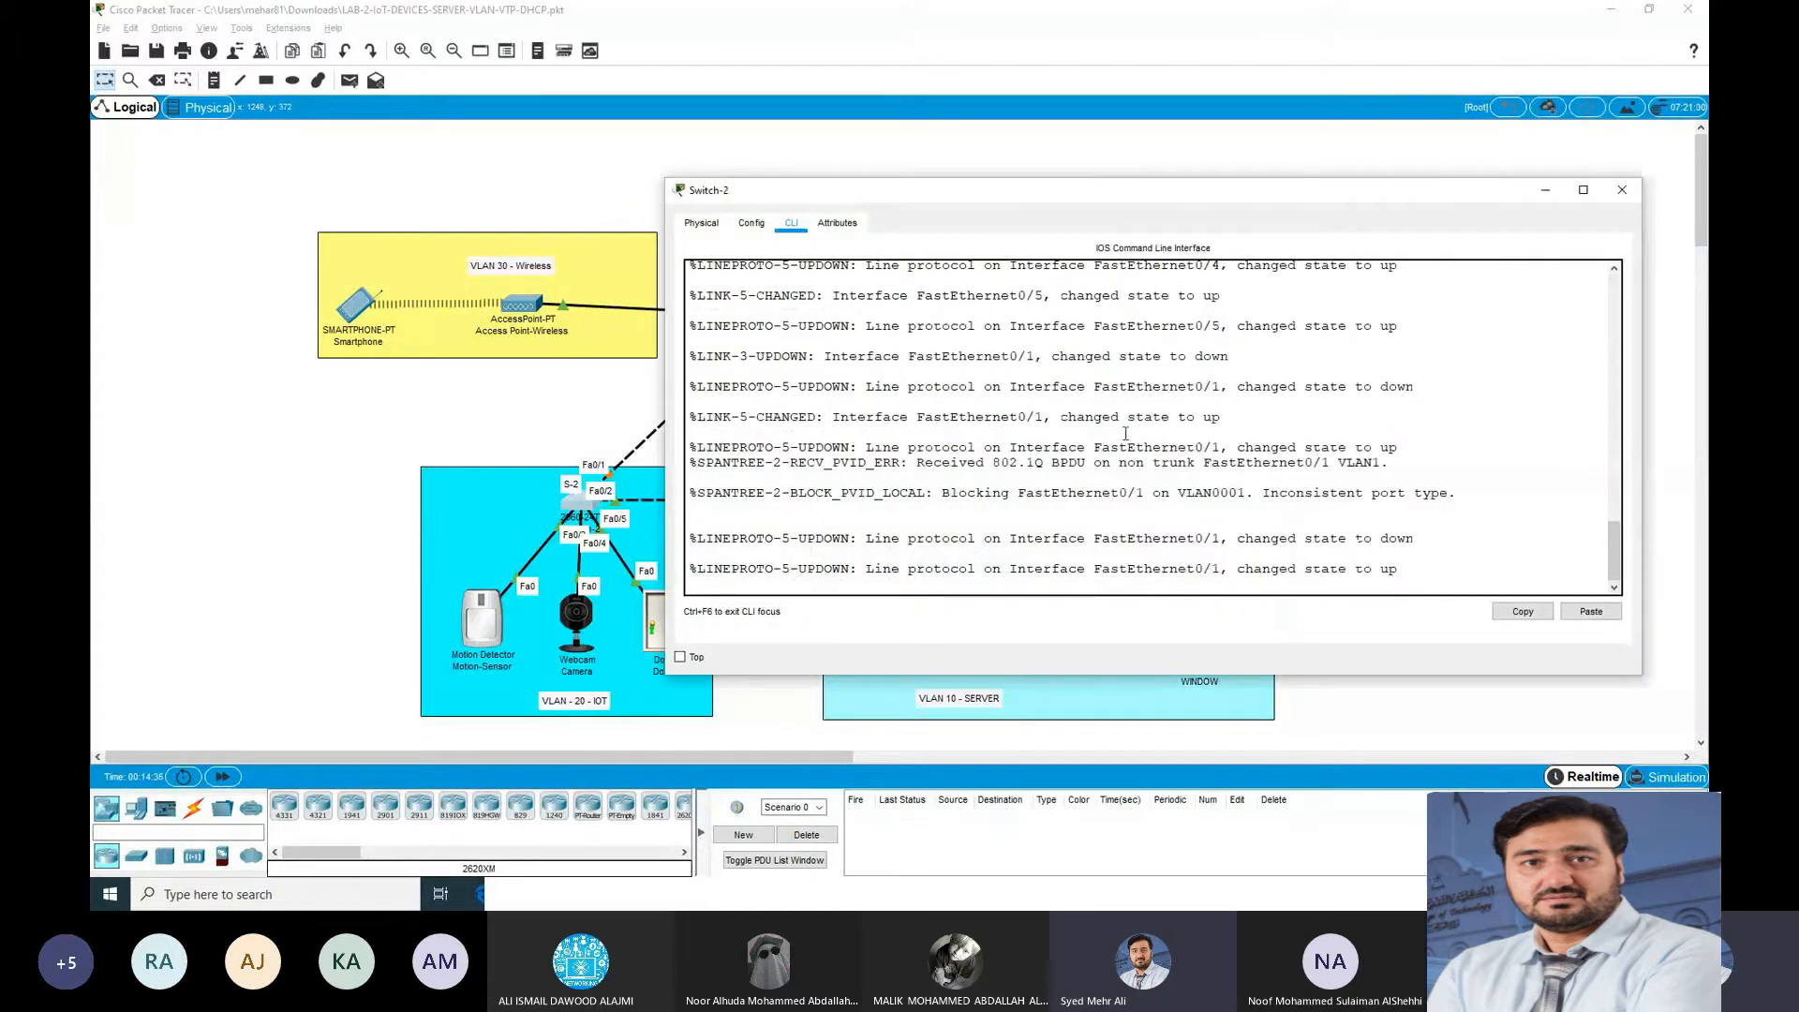
key(Return)
text(en)
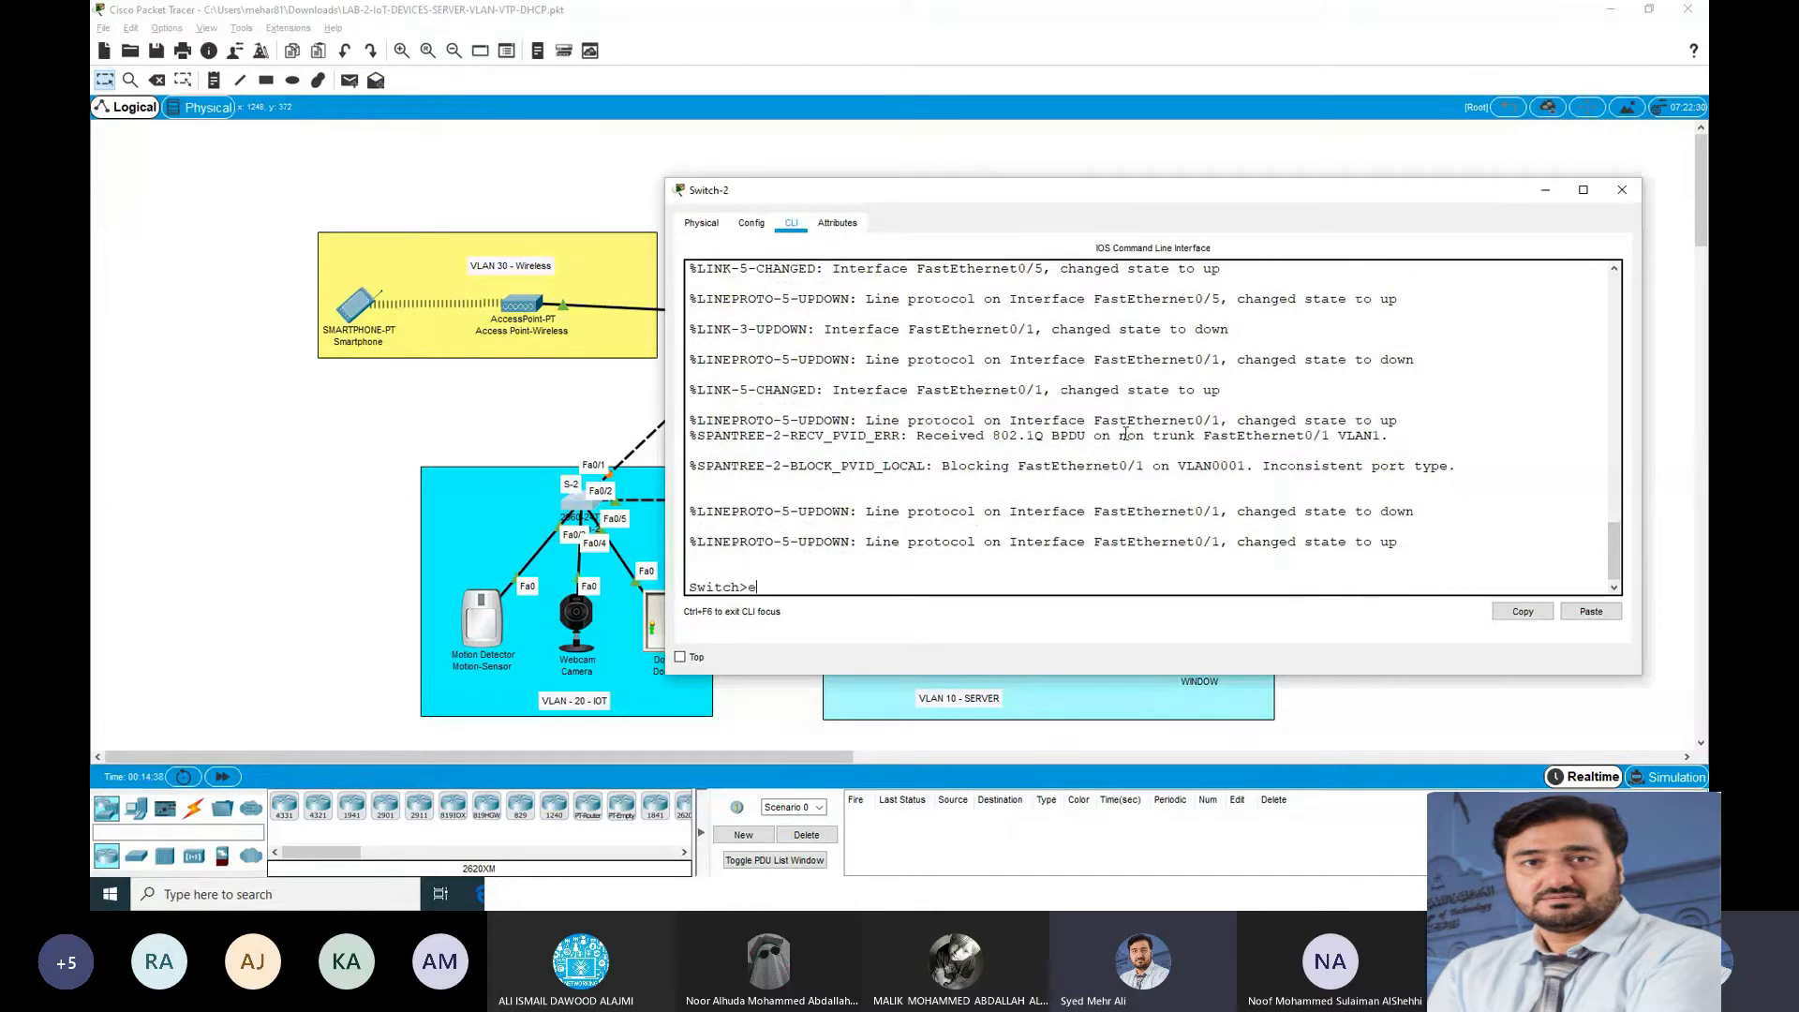
key(Return)
Step: Display the VLAN table of S-2 with show vlan brief and examine which VLANs it lists
text(show vlan br)
key(Tab)
key(Return)
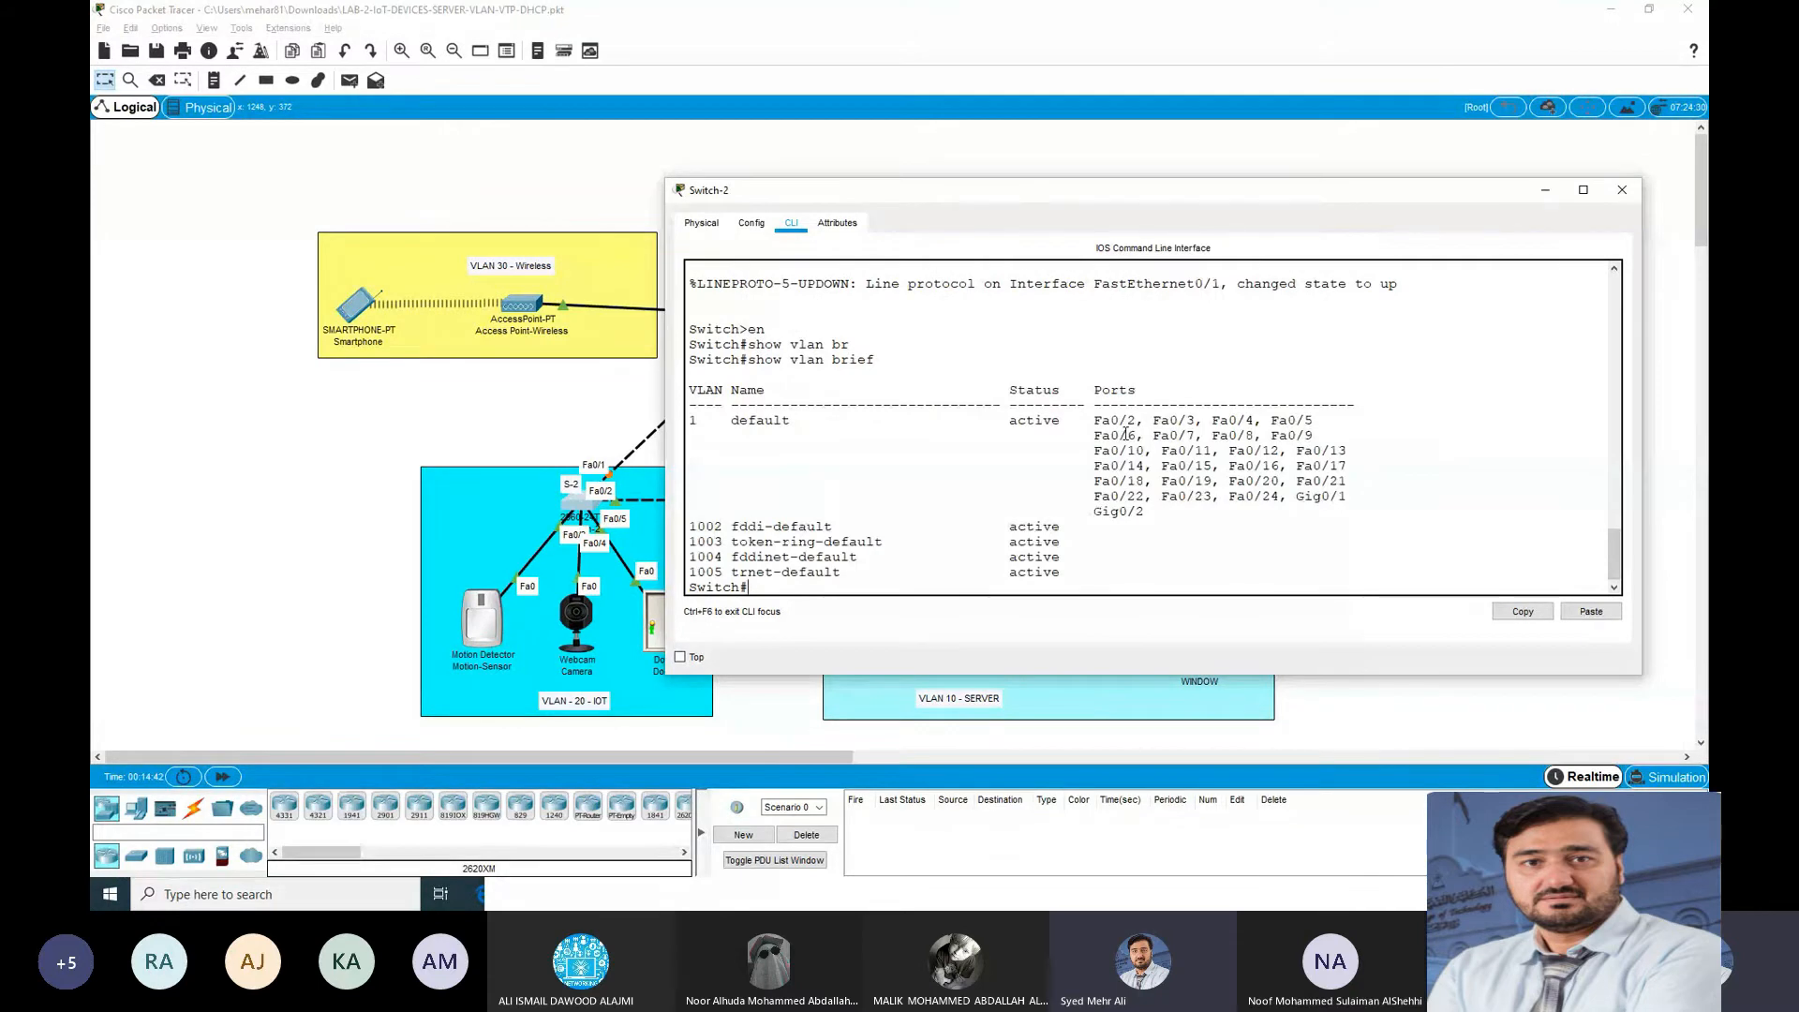
drag(1083, 569, 687, 404)
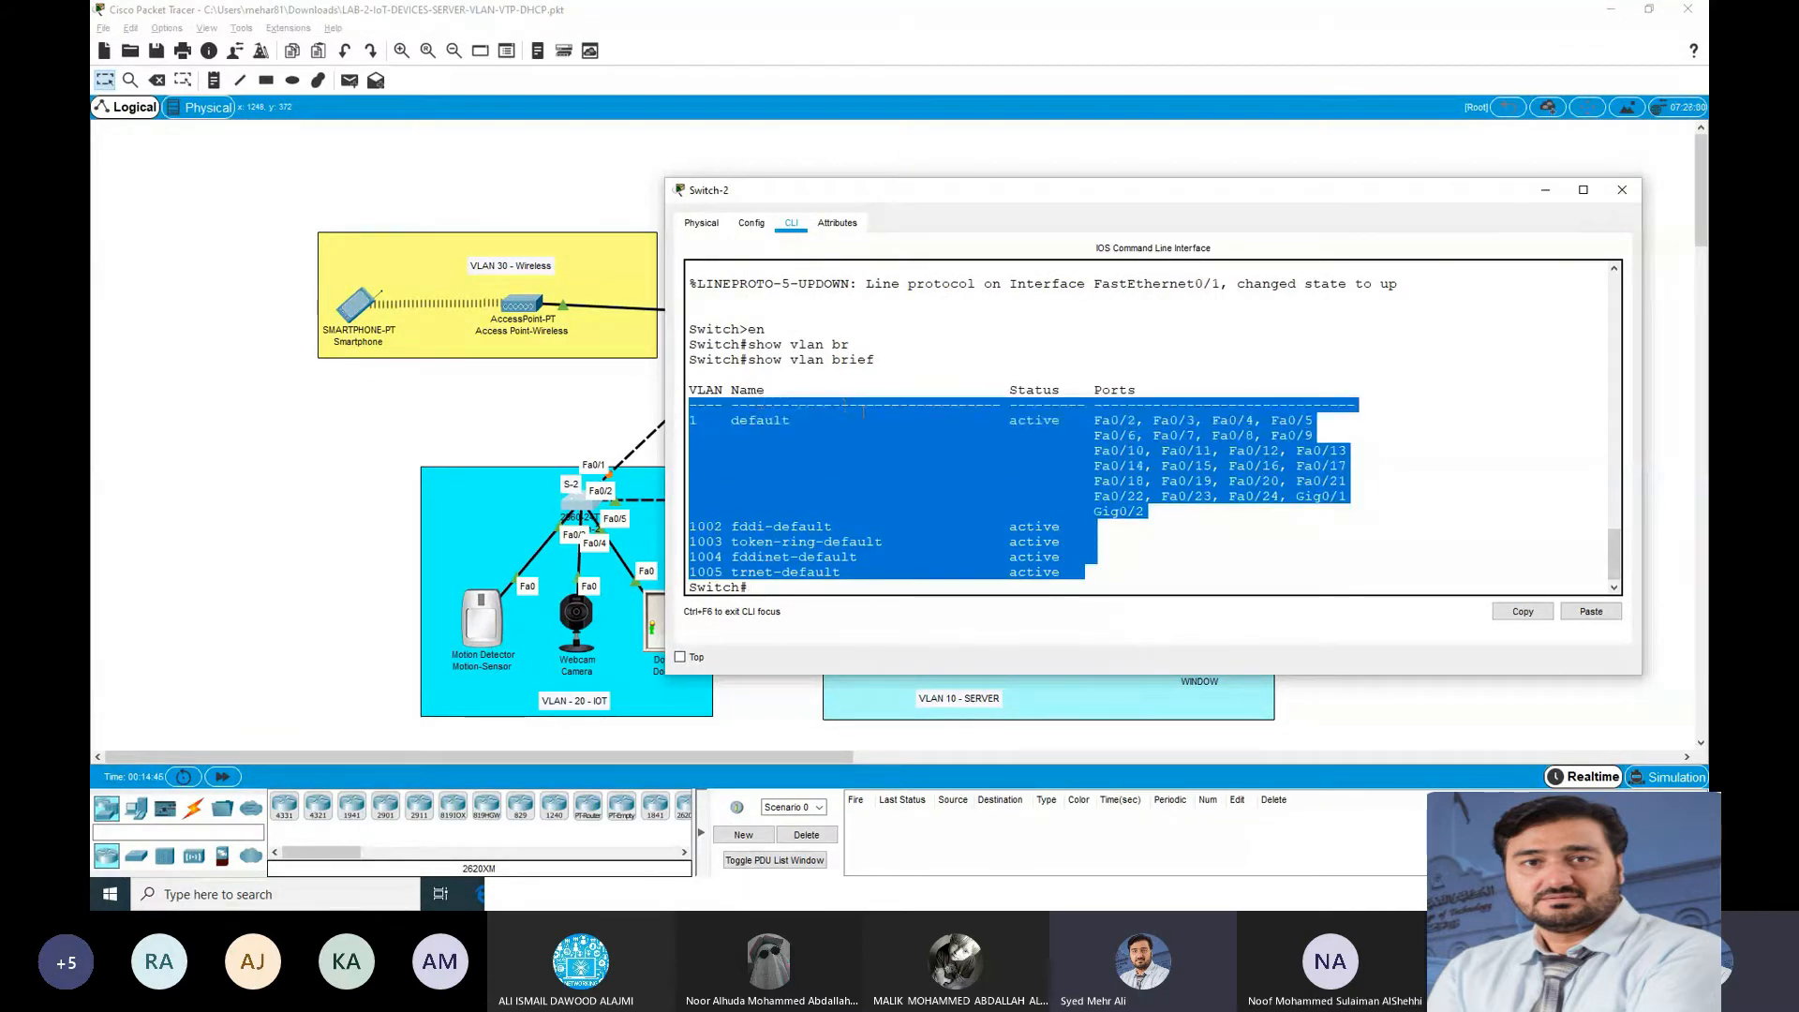
click(929, 511)
drag(944, 192, 1150, 134)
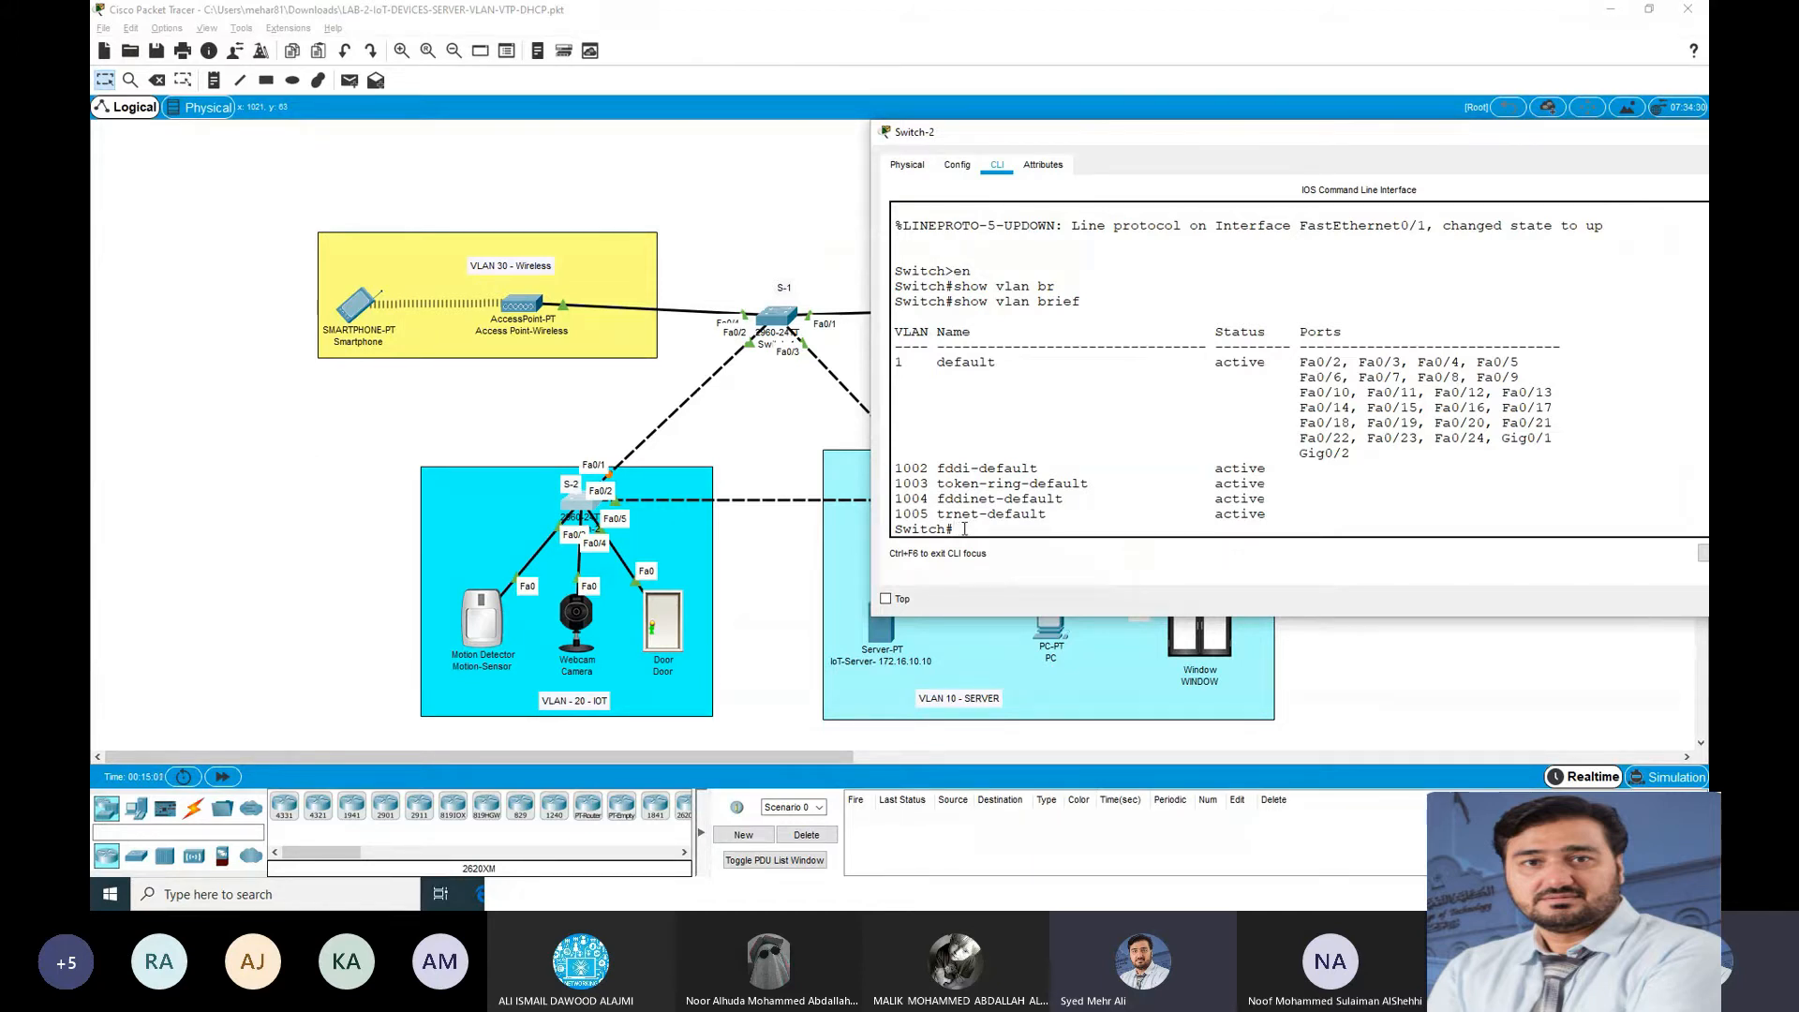
Step: Switch to the Word lab instructions and copy the VTP password from the Switch S1 row of the VTP table
key(alt+Tab)
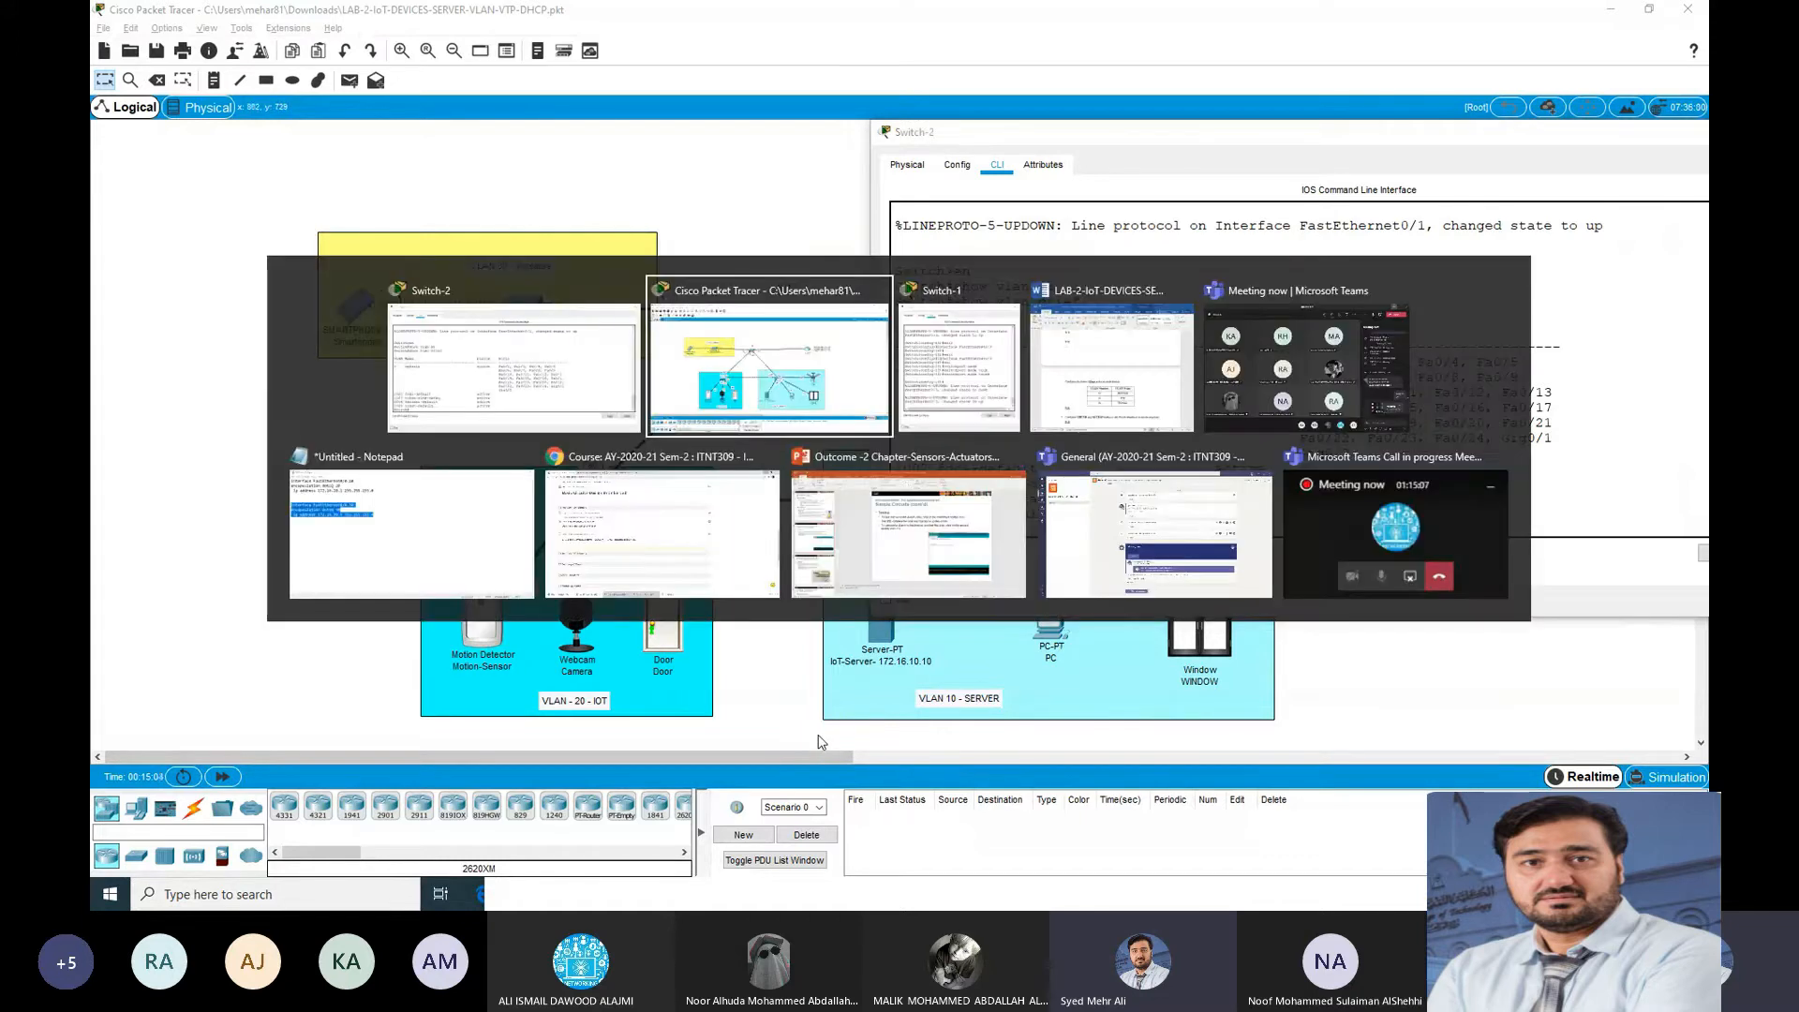
key(Tab)
key(Tab)
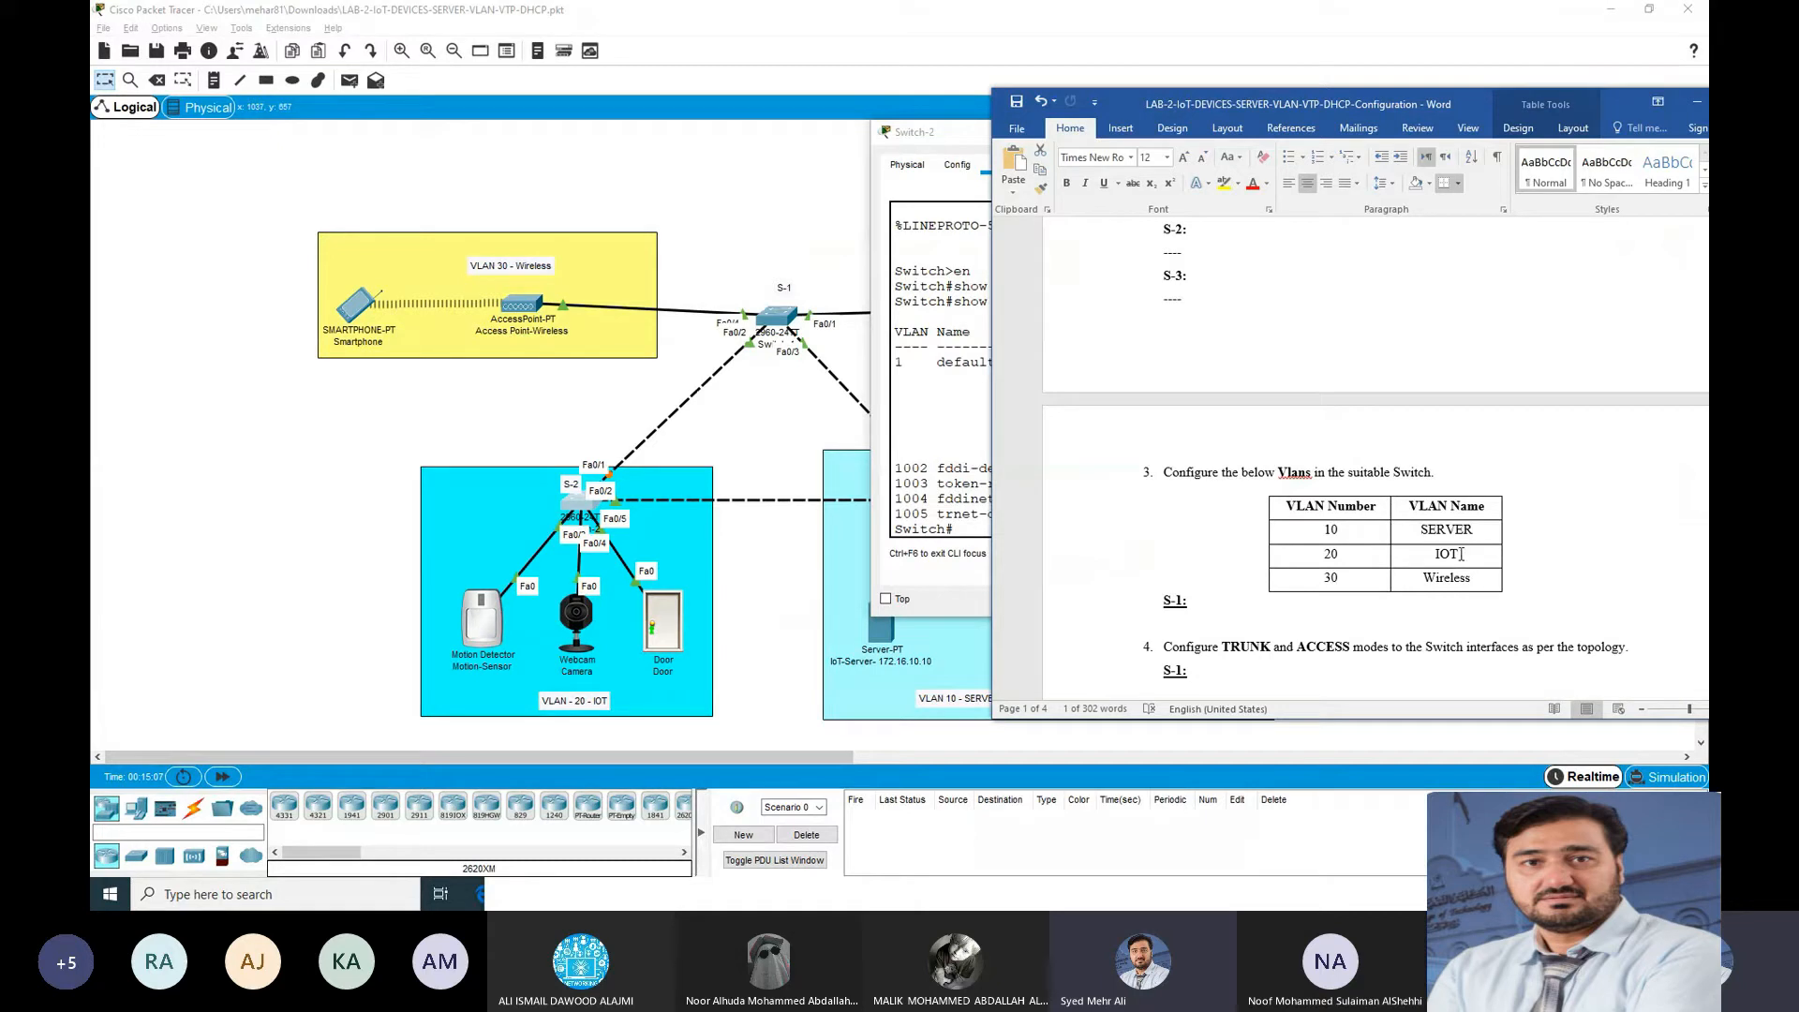
scroll(1586, 290, up, 4)
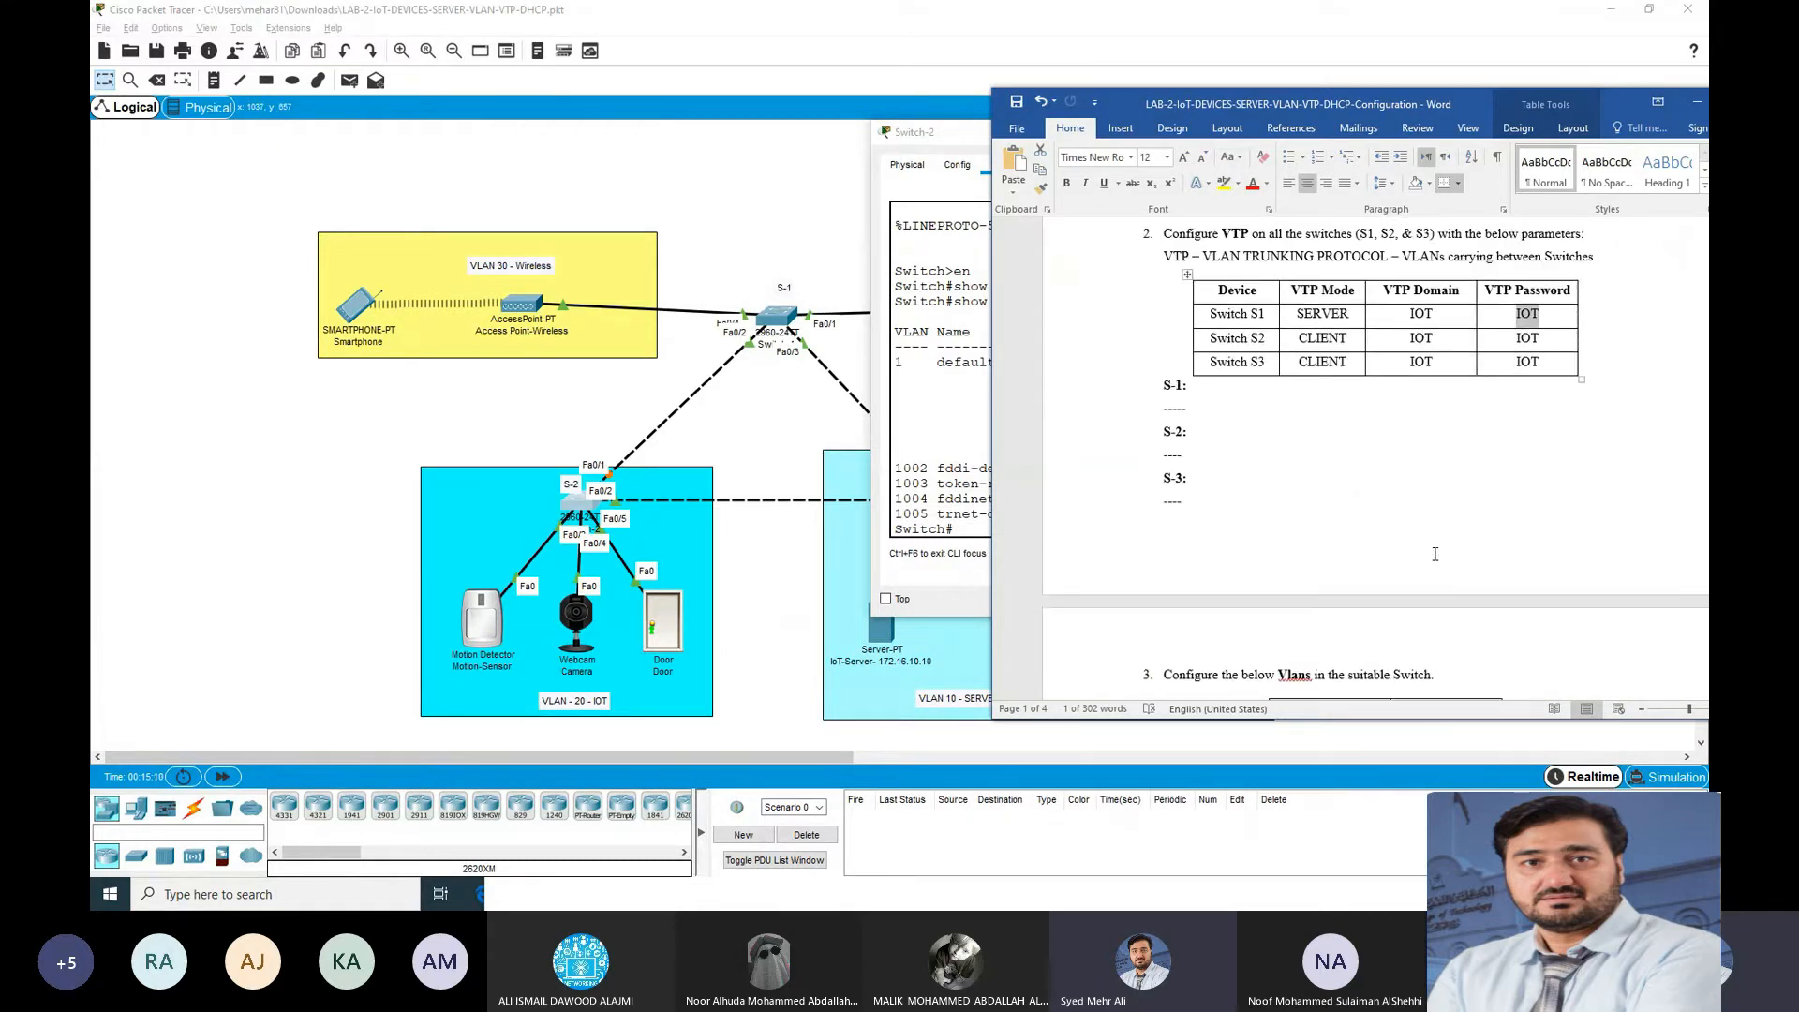
right_click(1530, 319)
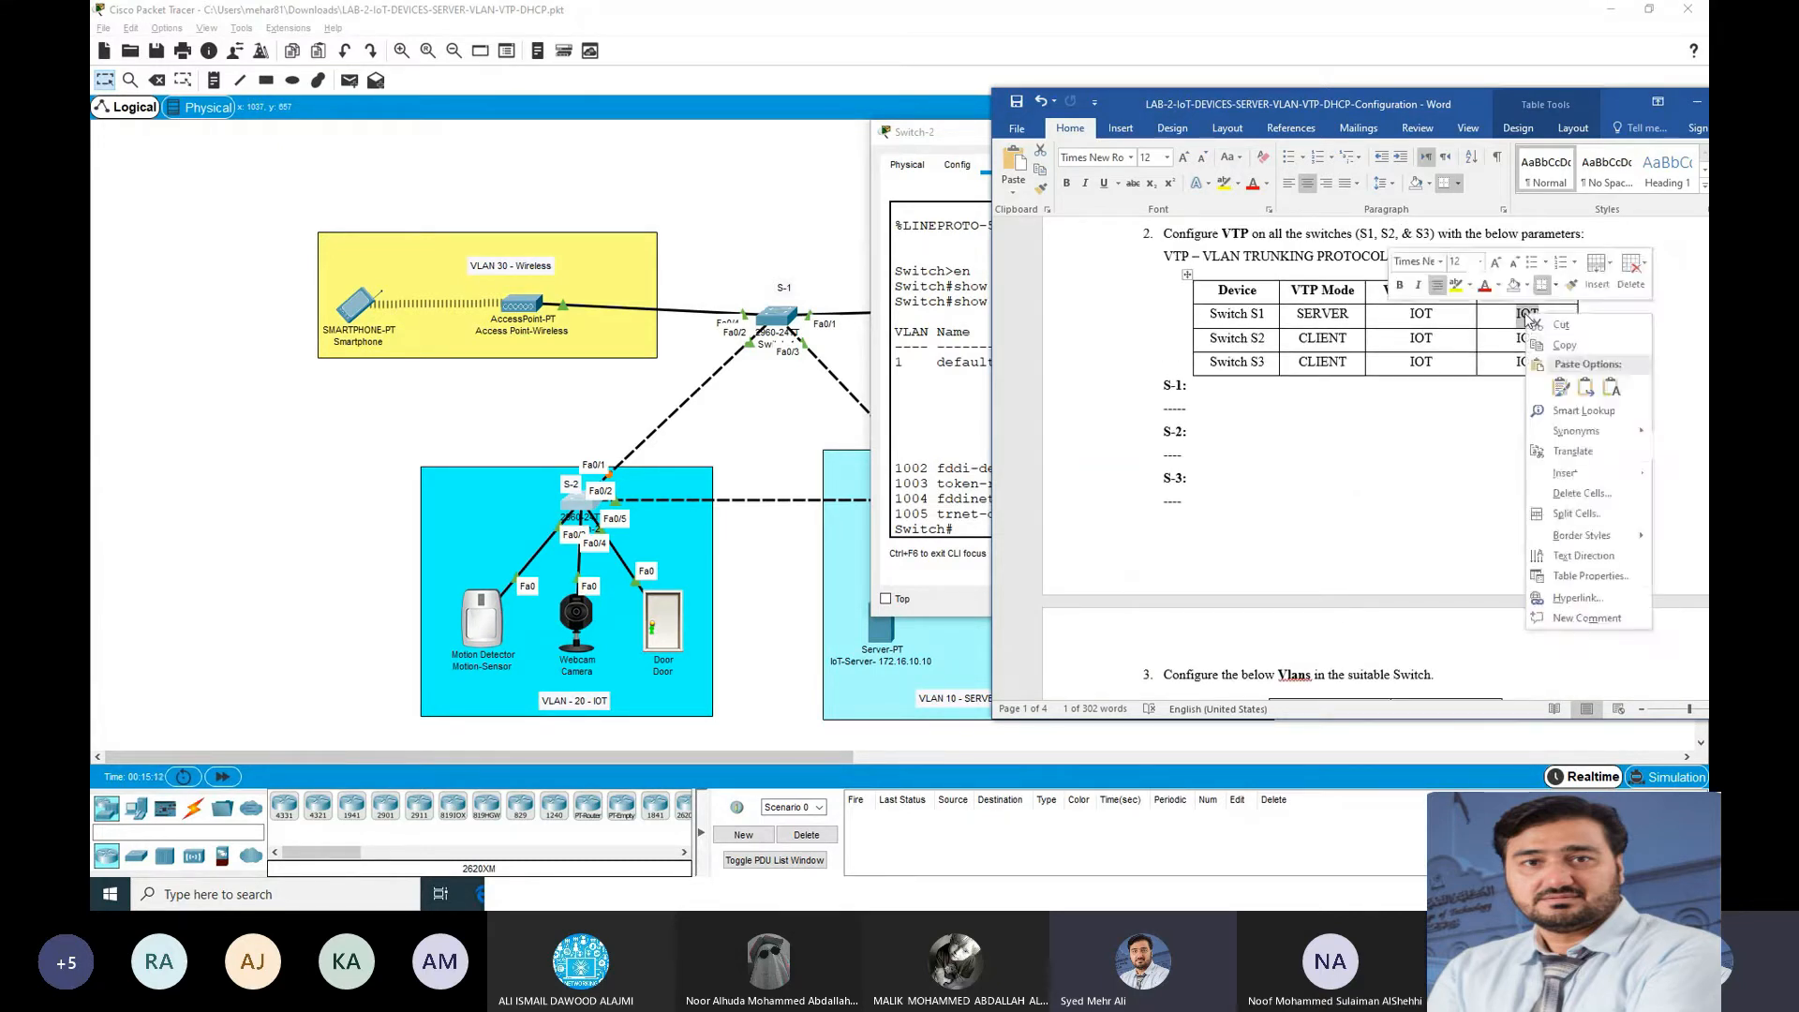
click(1556, 346)
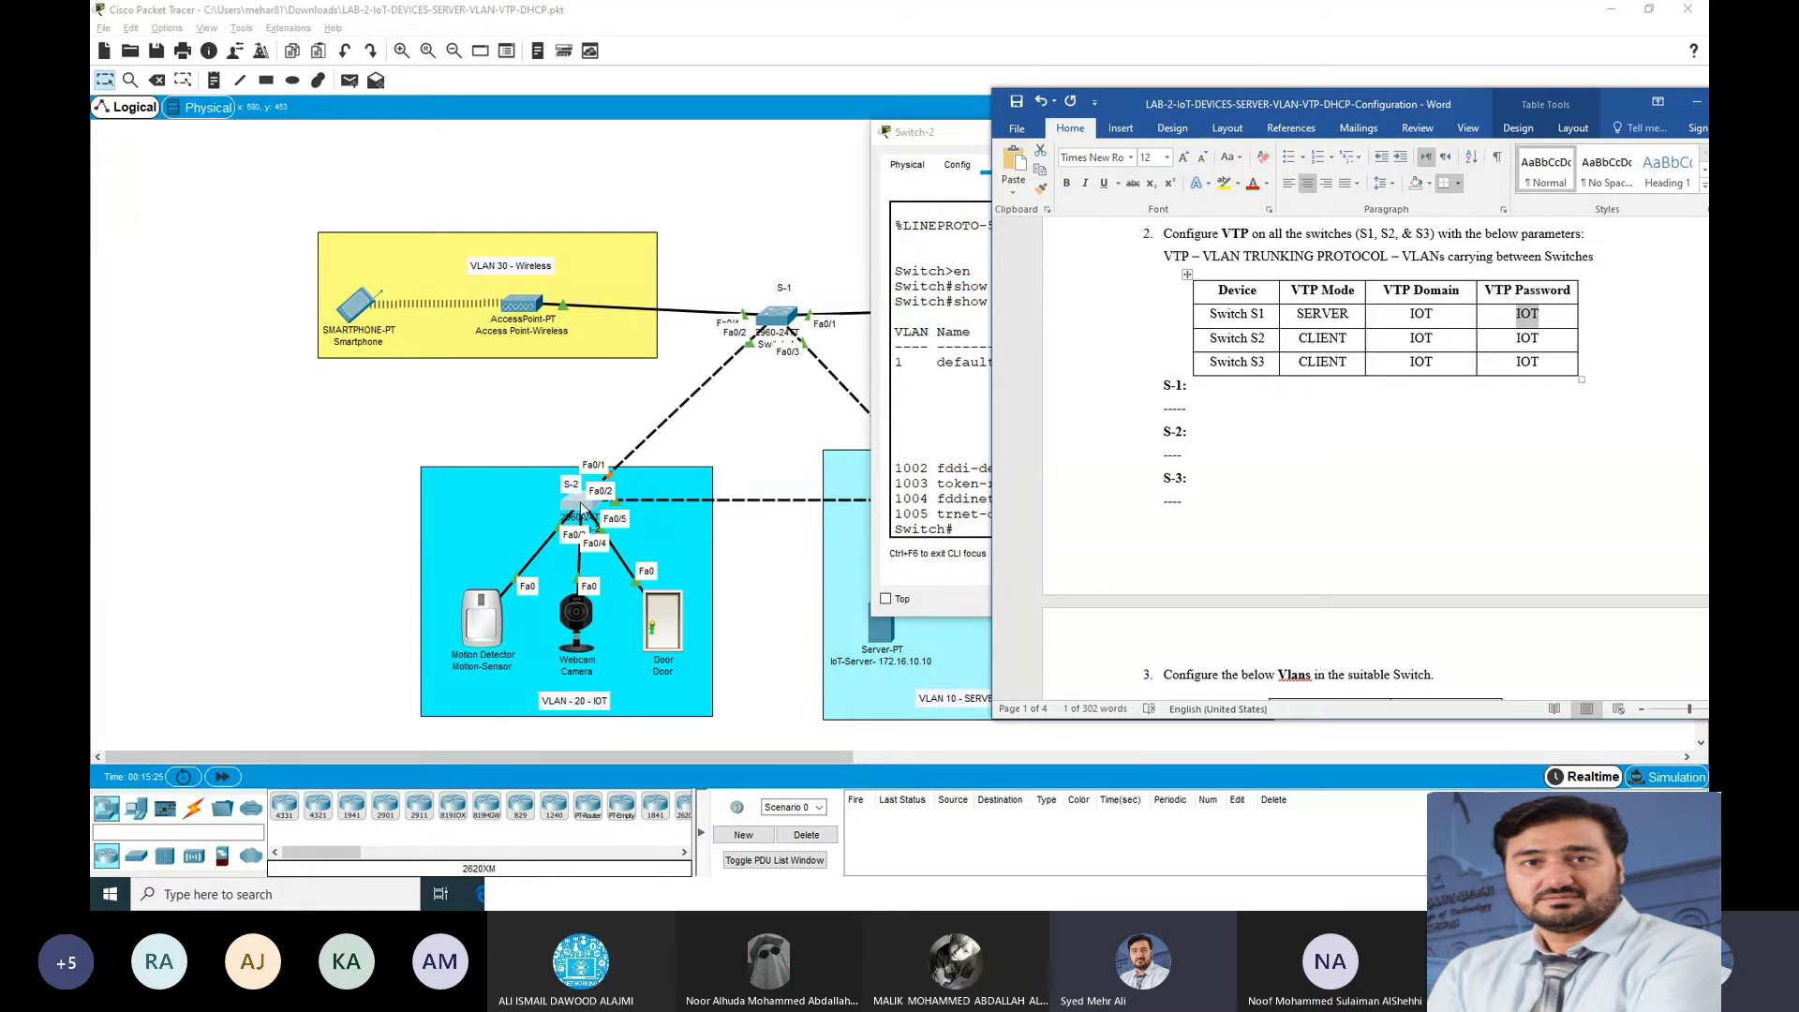
Step: Return to the Switch-2 command line in Packet Tracer and enter global configuration mode with configure terminal
click(581, 507)
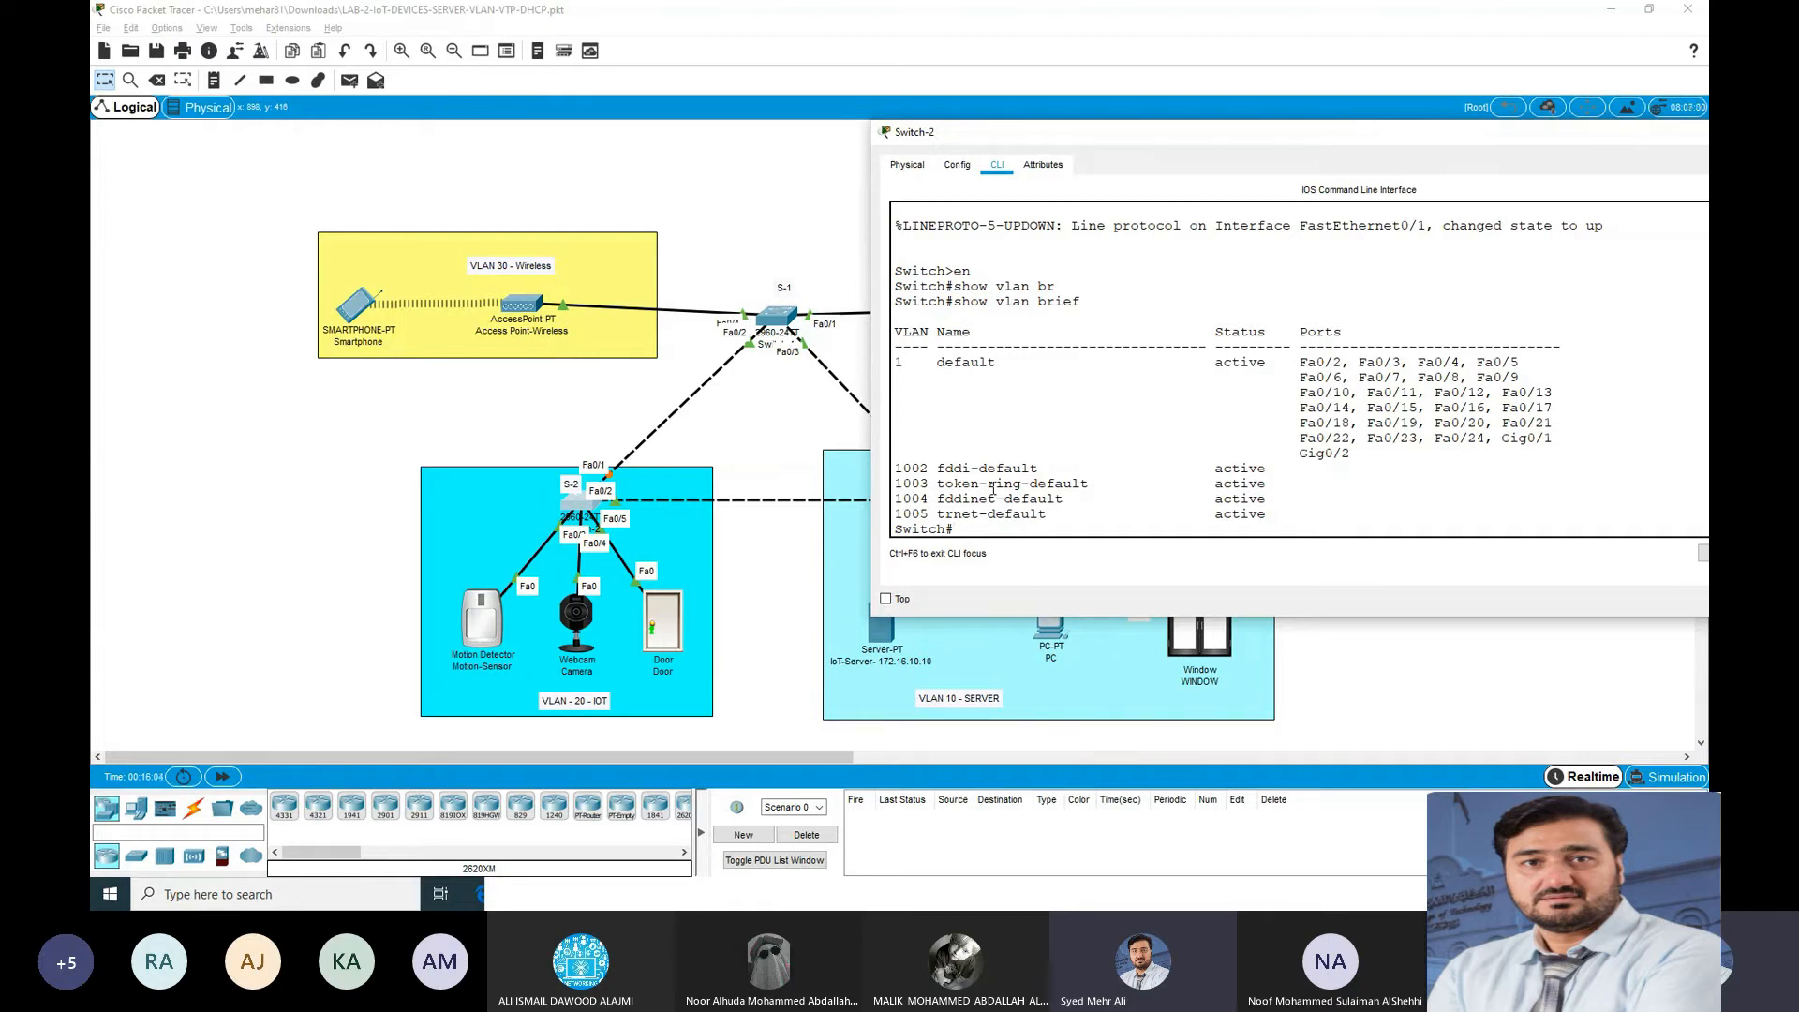
text(vt)
key(BackSpace)
key(BackSpace)
text(conf)
key(Tab)
text(ter)
key(Tab)
key(Return)
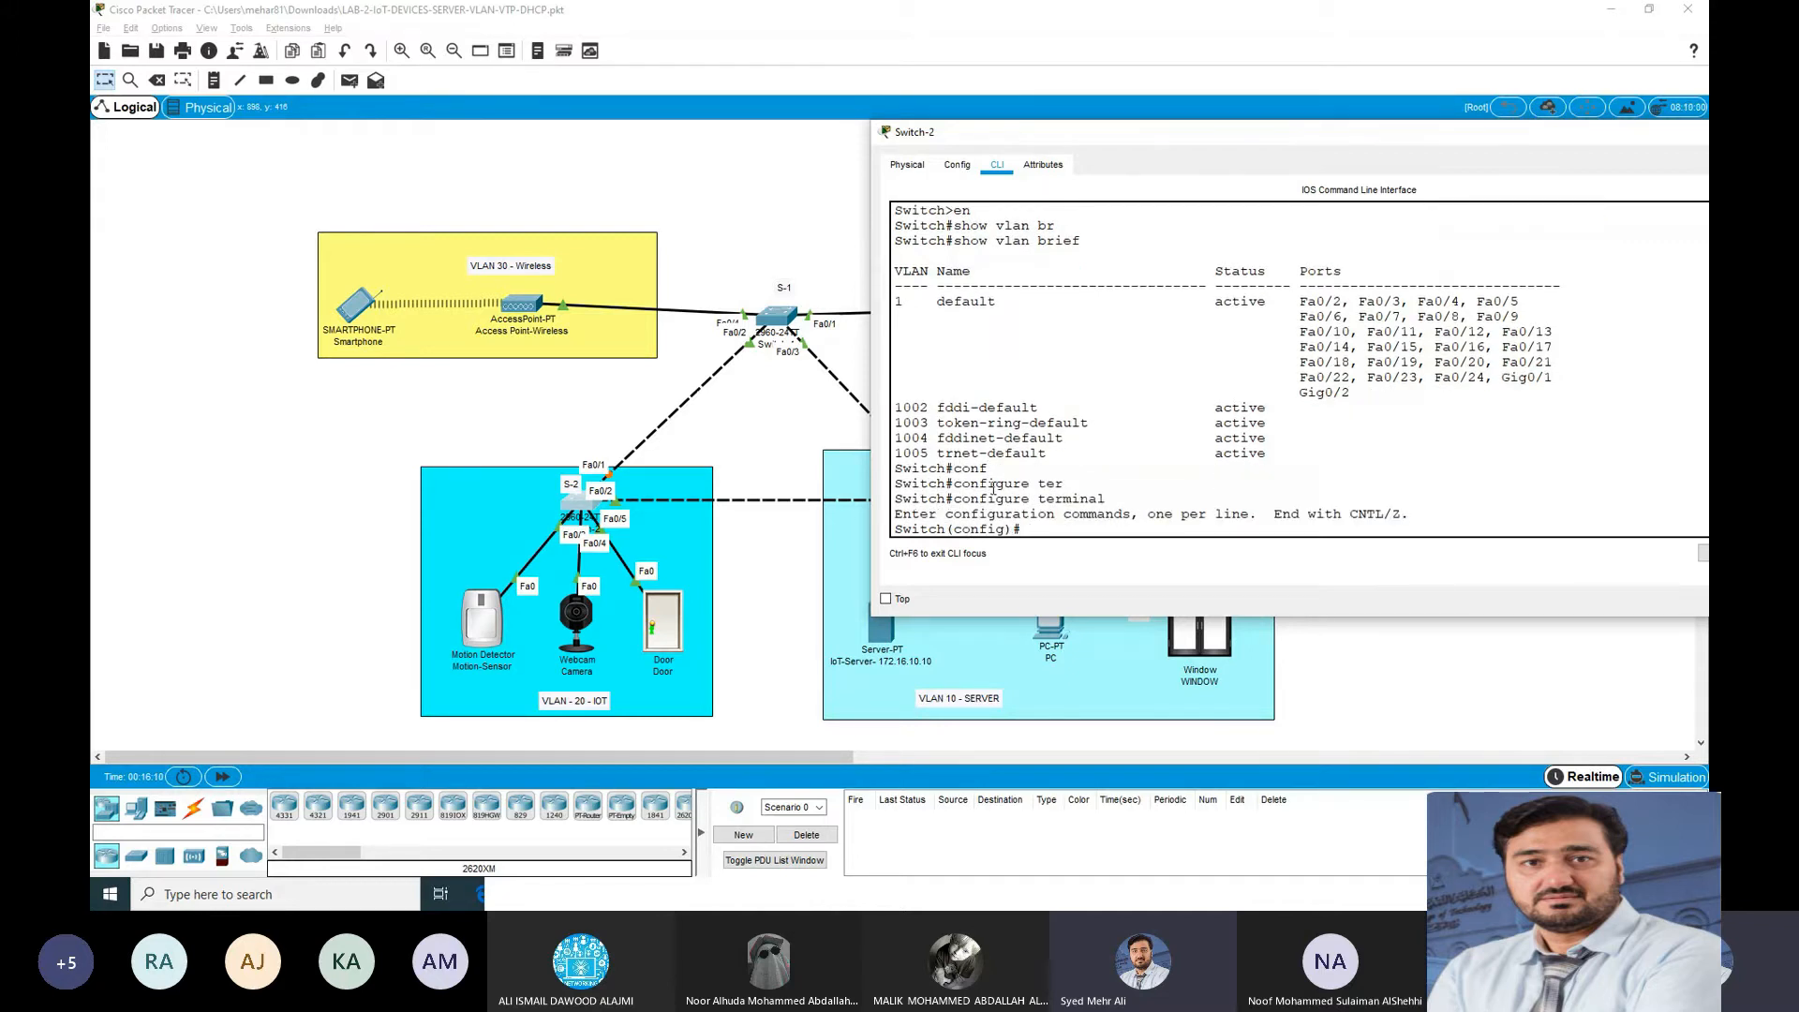
Step: Set S-2 to VTP client mode with the vtp mode client command
text(vtp mo)
key(Tab)
text(cl)
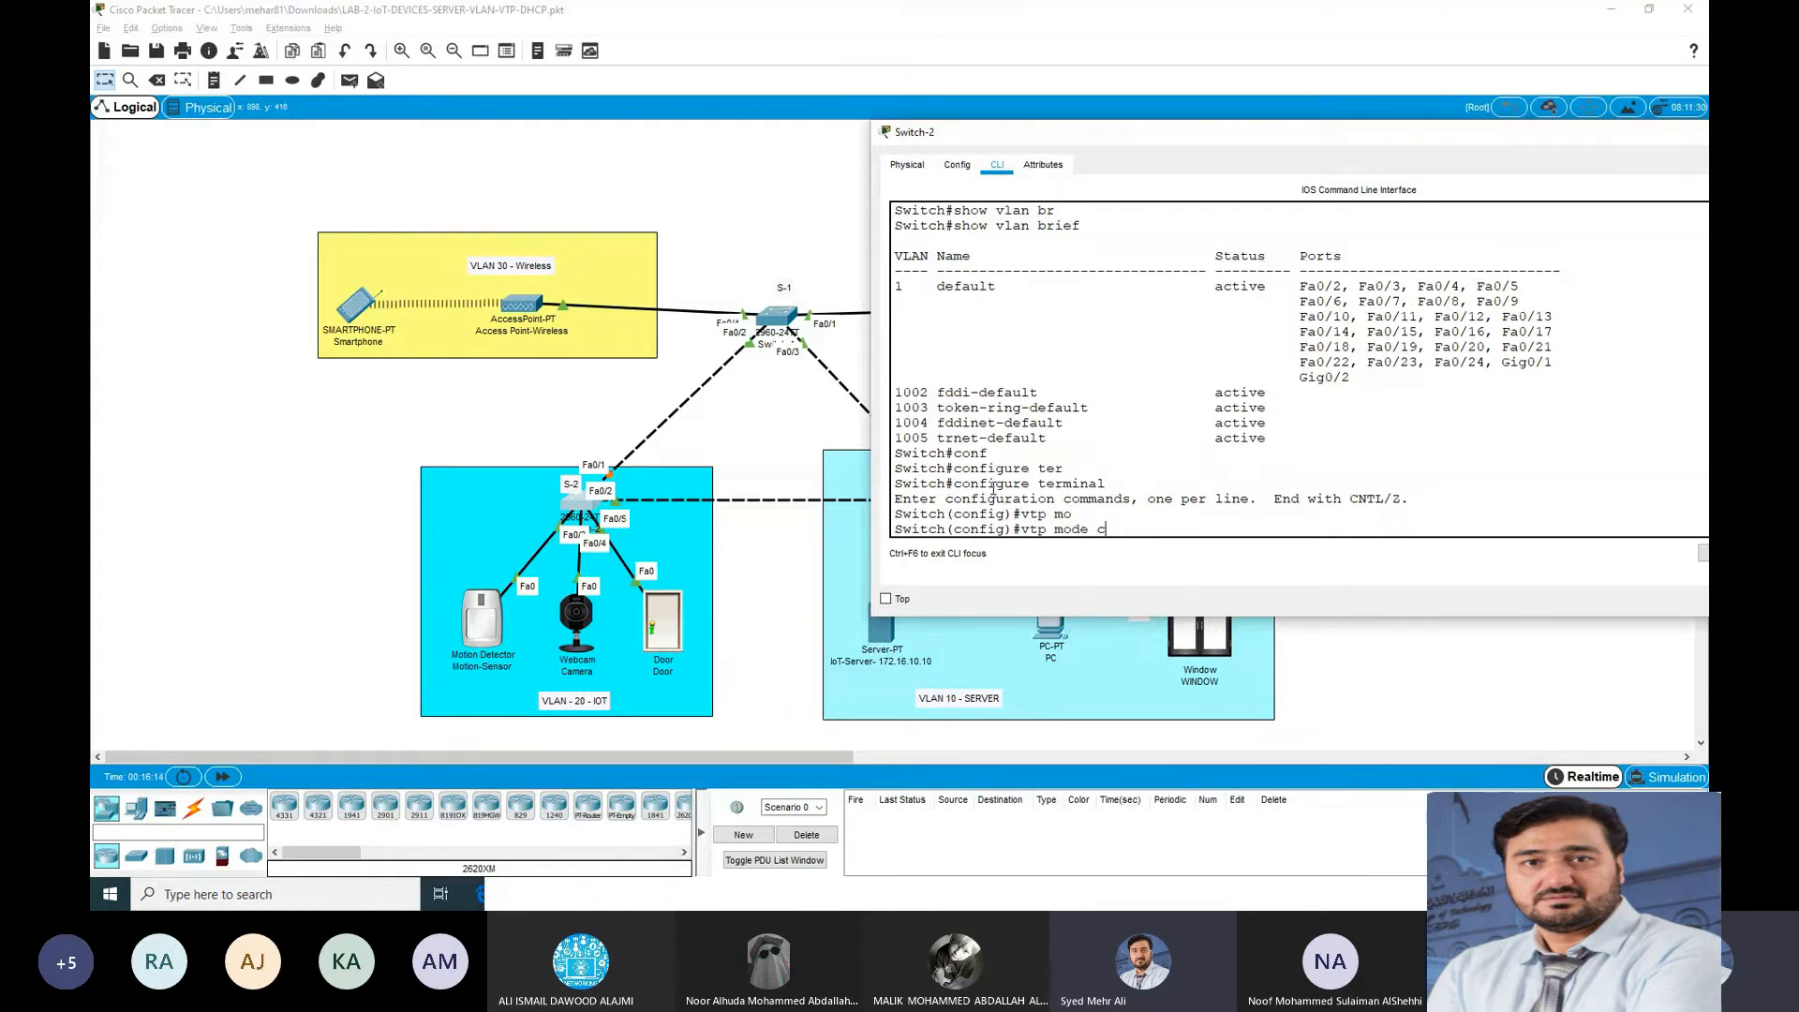
key(Tab)
key(Return)
key(Return)
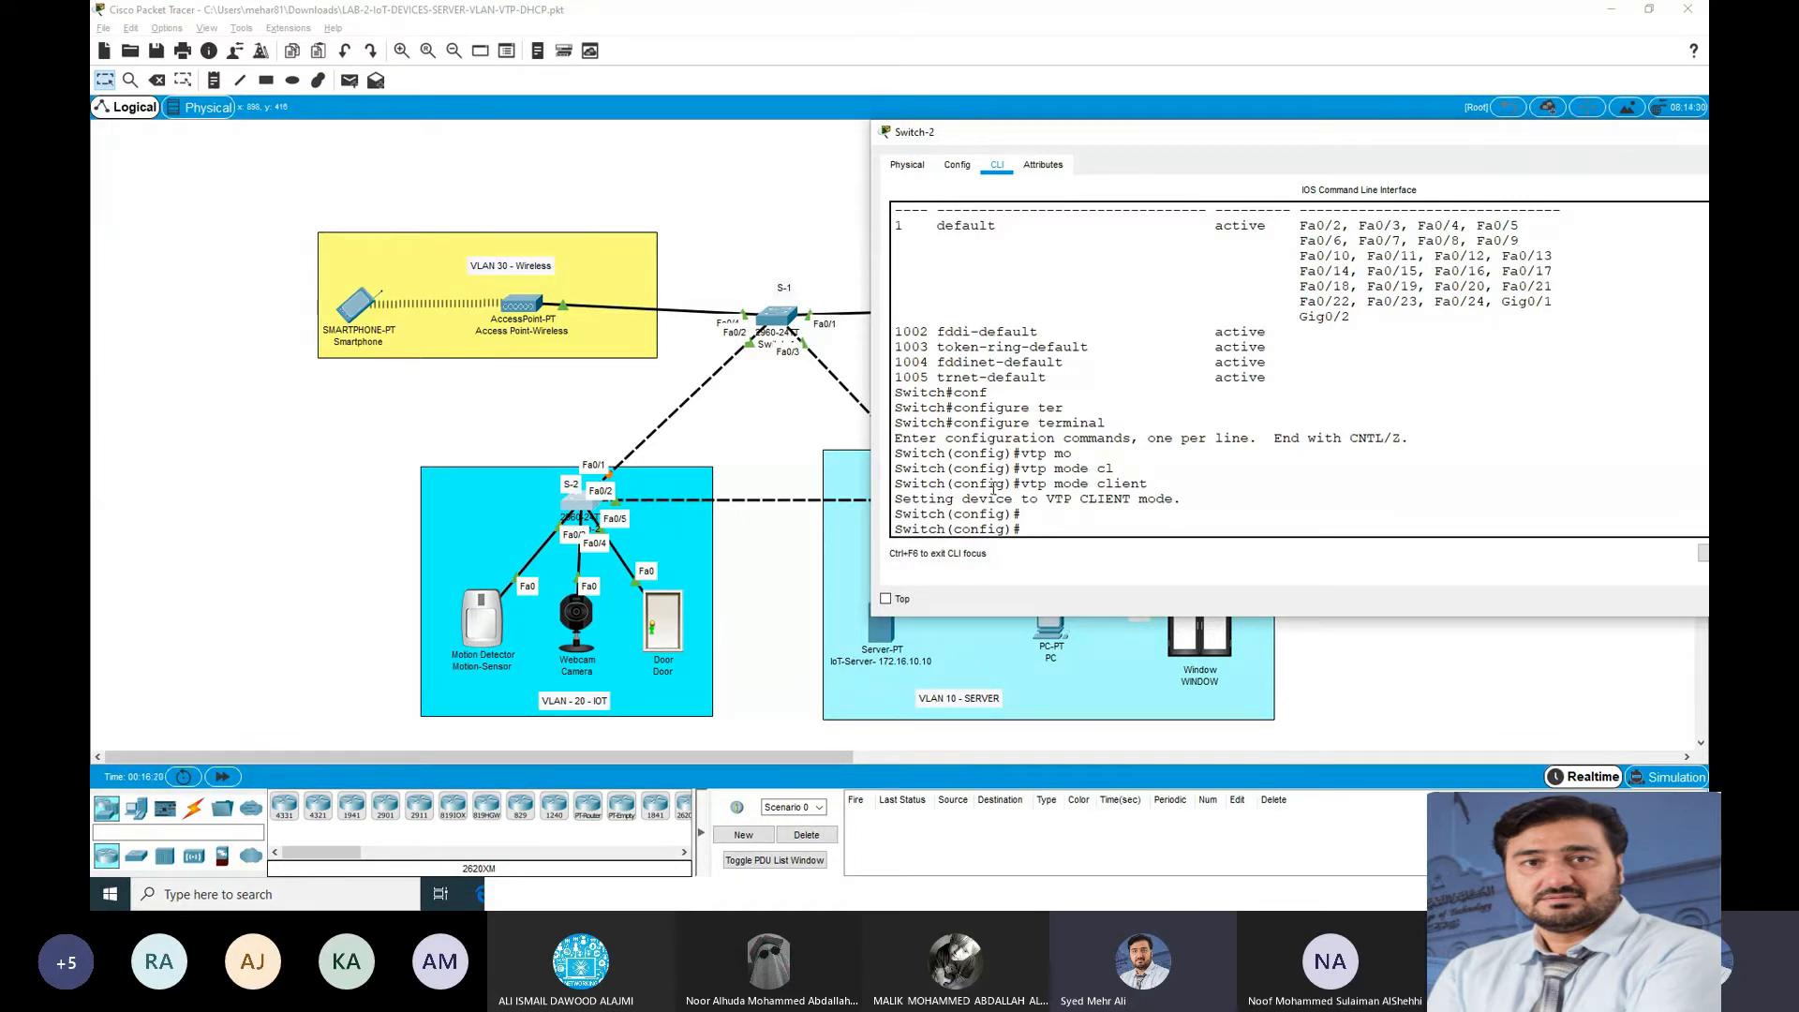
Step: Try to create VLAN 10 on S-2 while it is in VTP client mode, and examine the switch's response
text(vlan)
key(Tab)
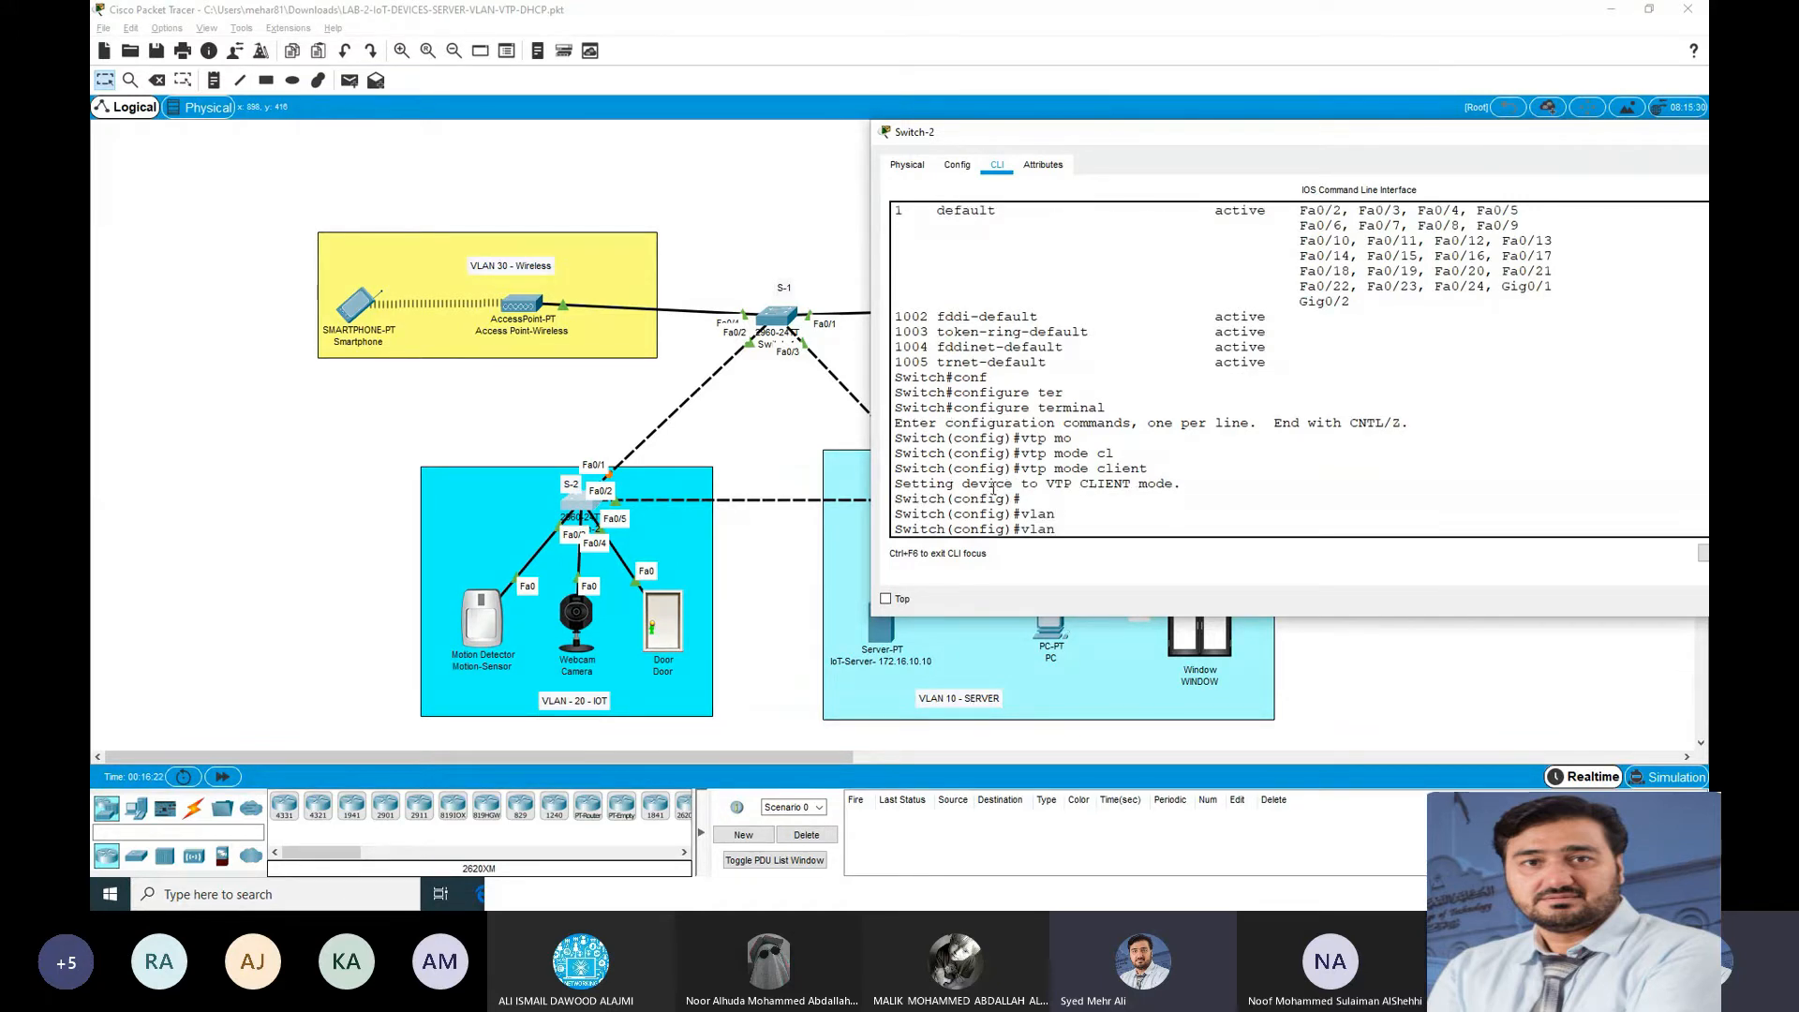
text(10)
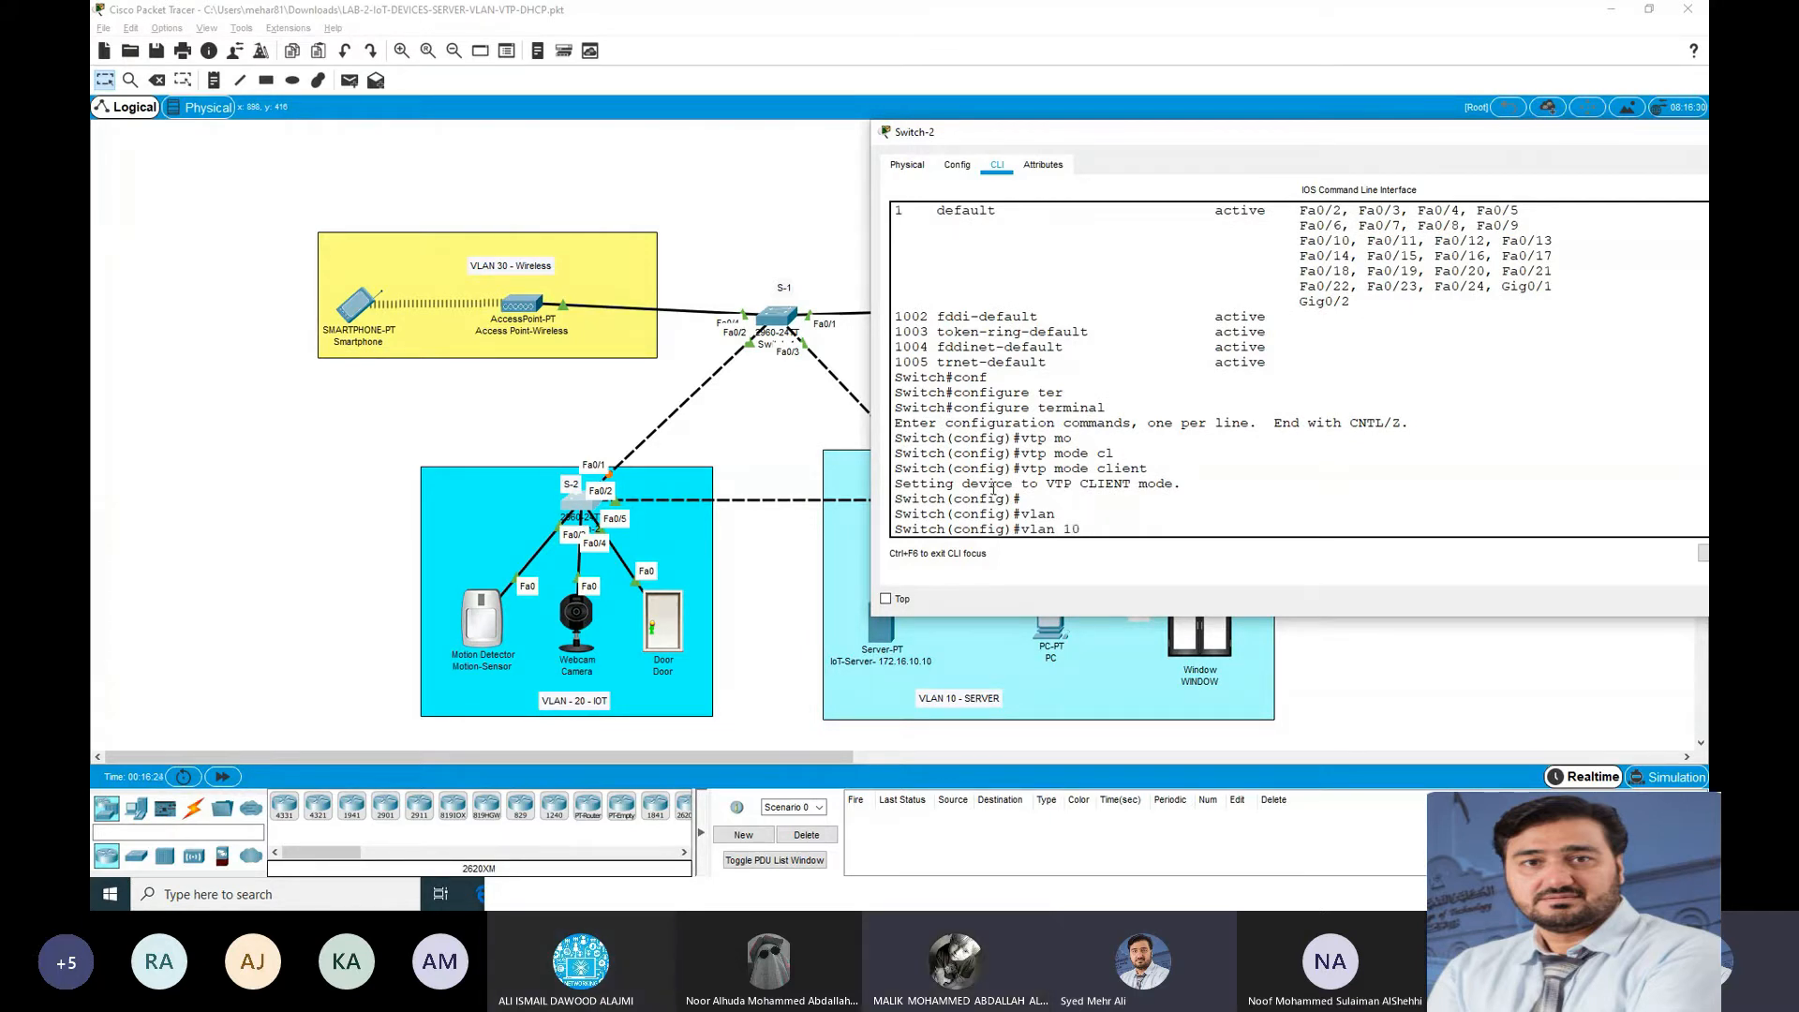
key(Return)
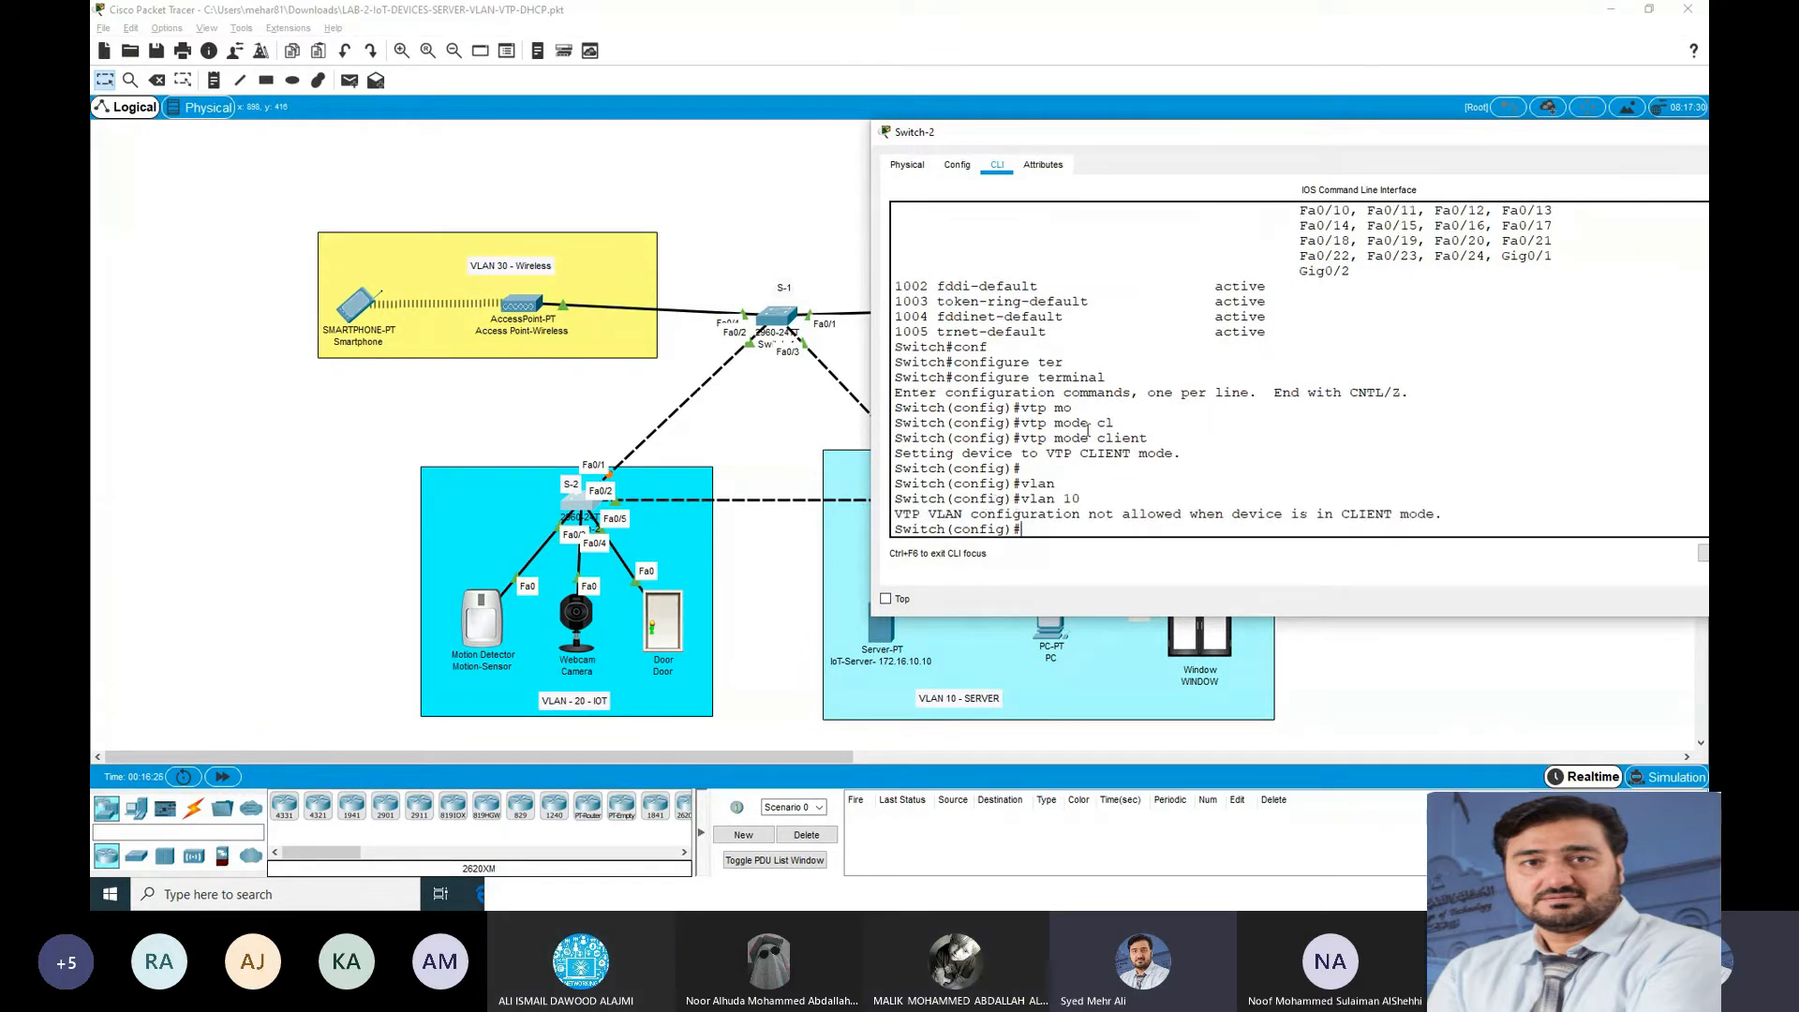
drag(1031, 497, 1082, 500)
drag(1466, 516, 893, 511)
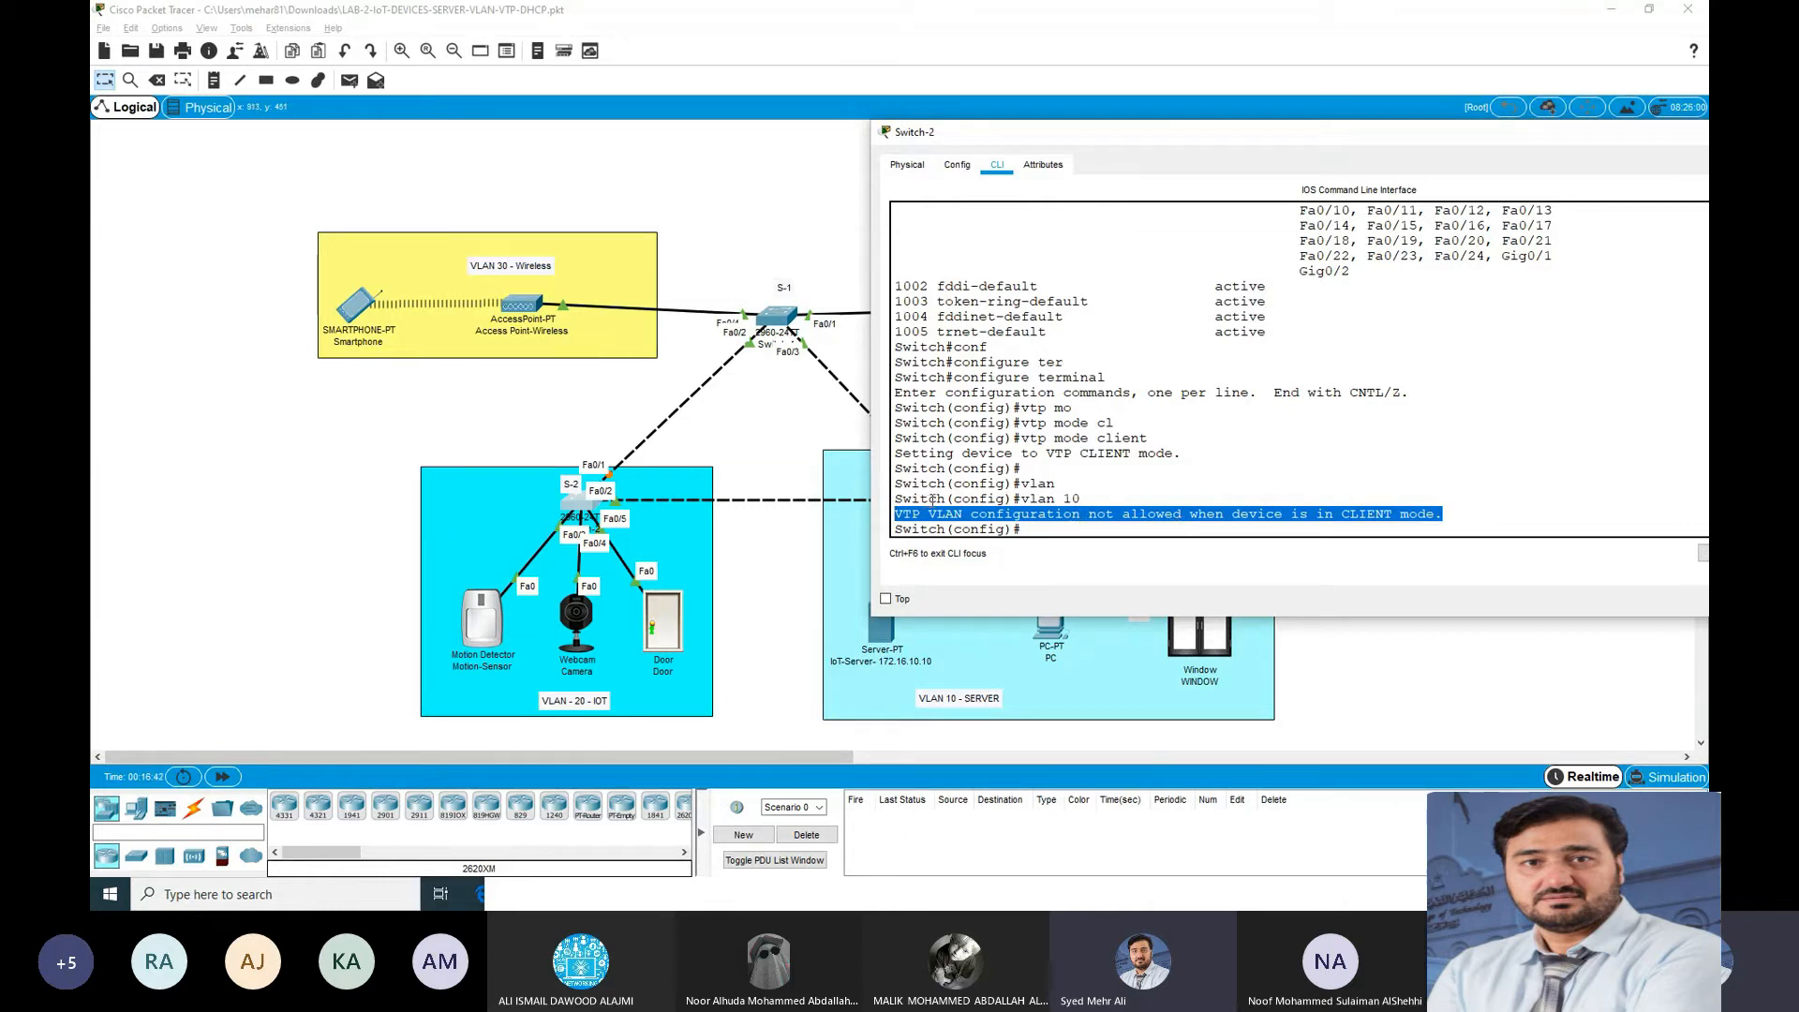
click(1040, 525)
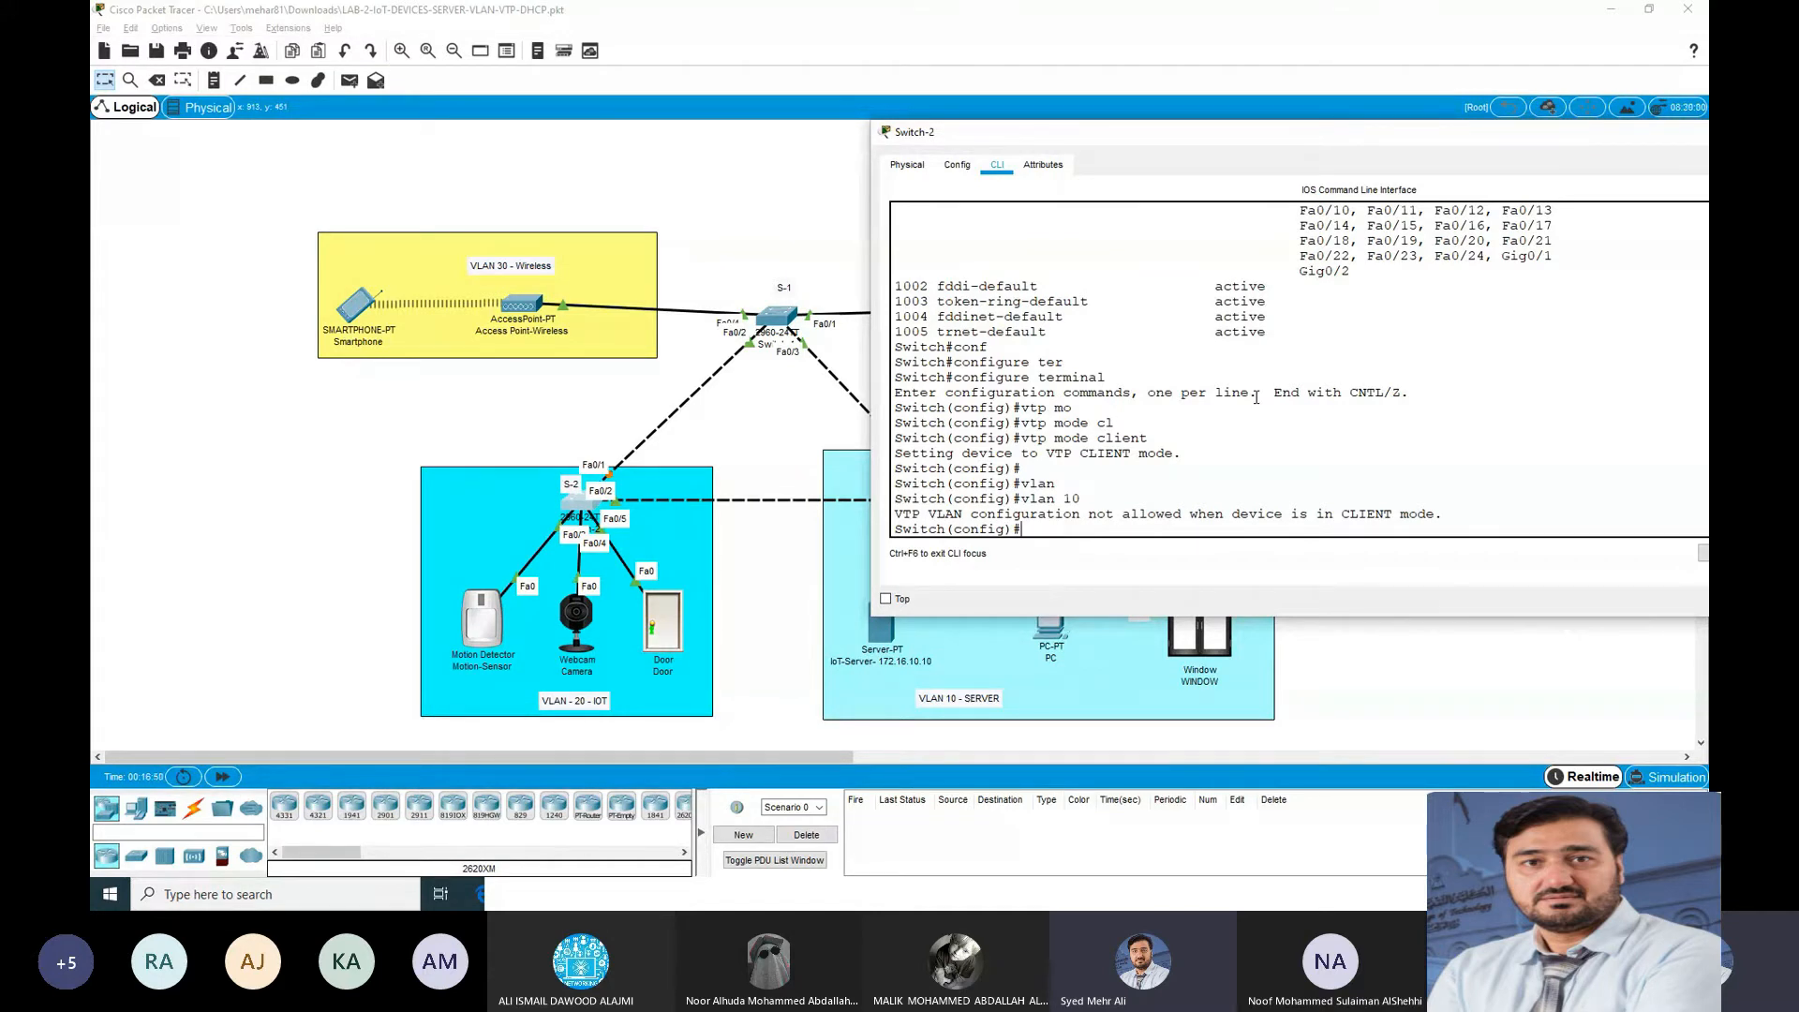
Step: Bring up the Word VTP table, then move and narrow the Switch-2 window so both are visible side by side
text(vtp mo)
key(Tab)
key(BackSpace)
key(alt+Tab)
key(alt+Tab)
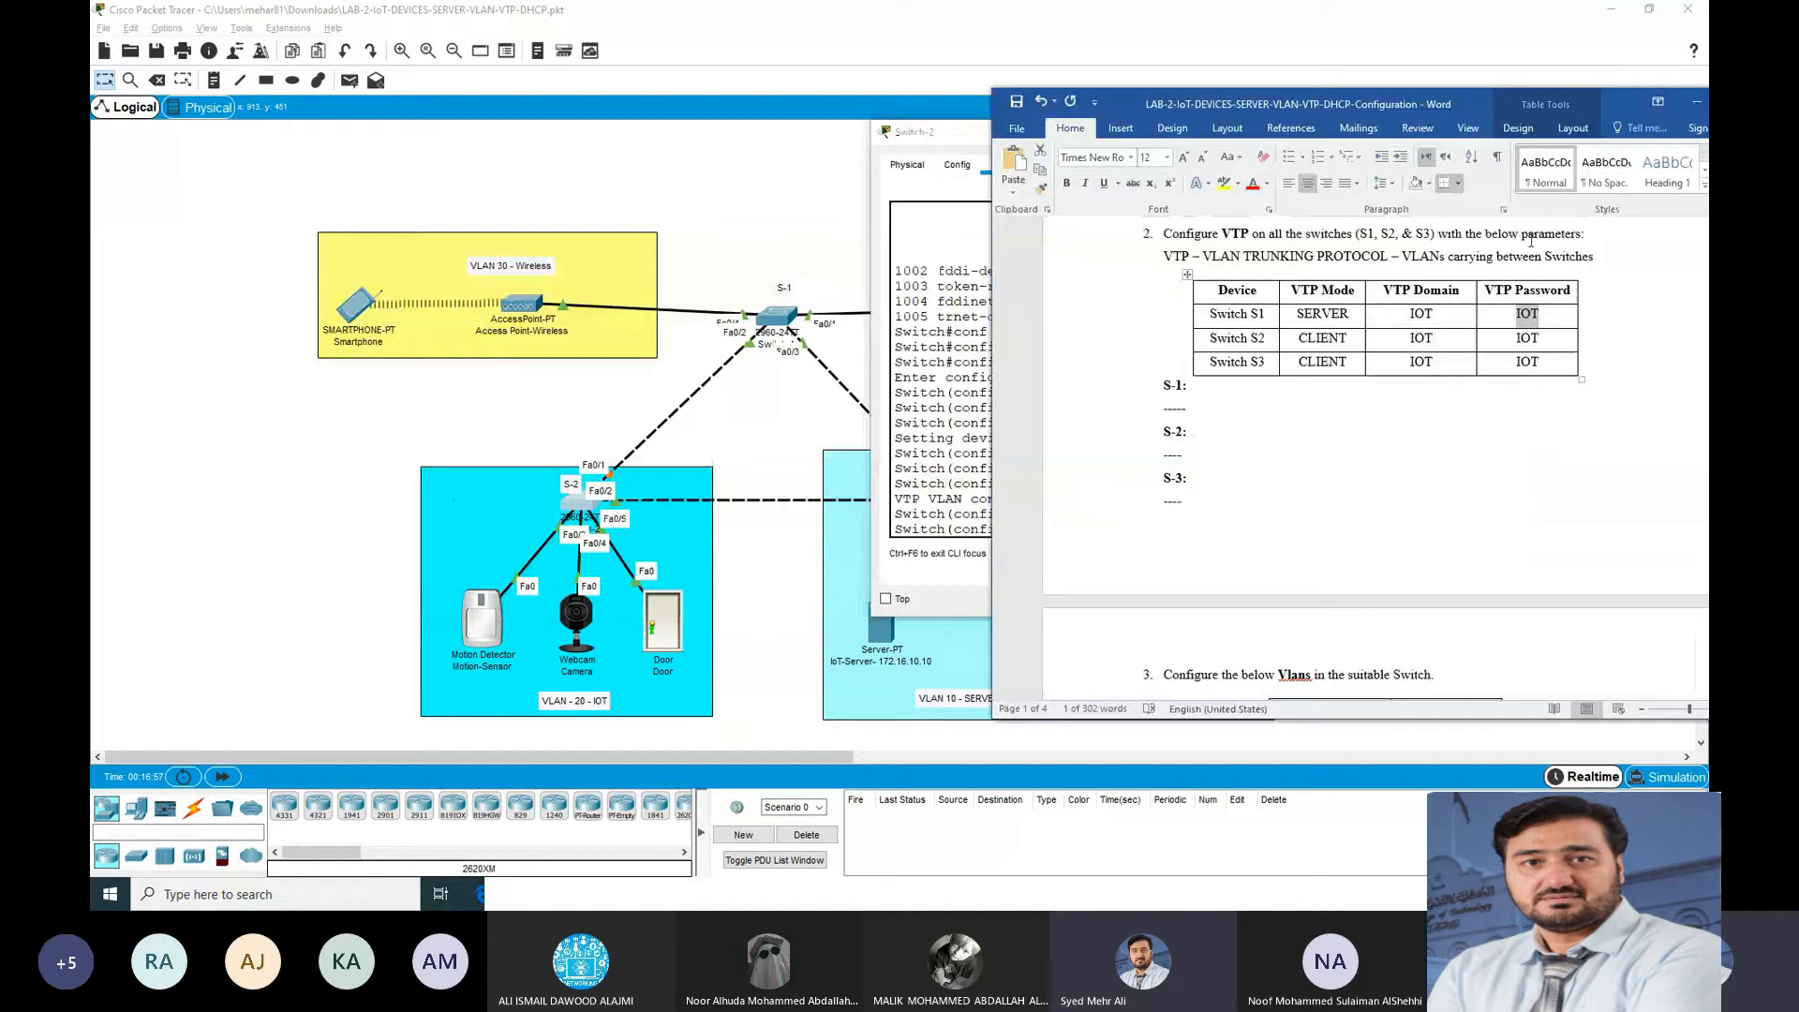
click(924, 132)
drag(924, 132, 192, 163)
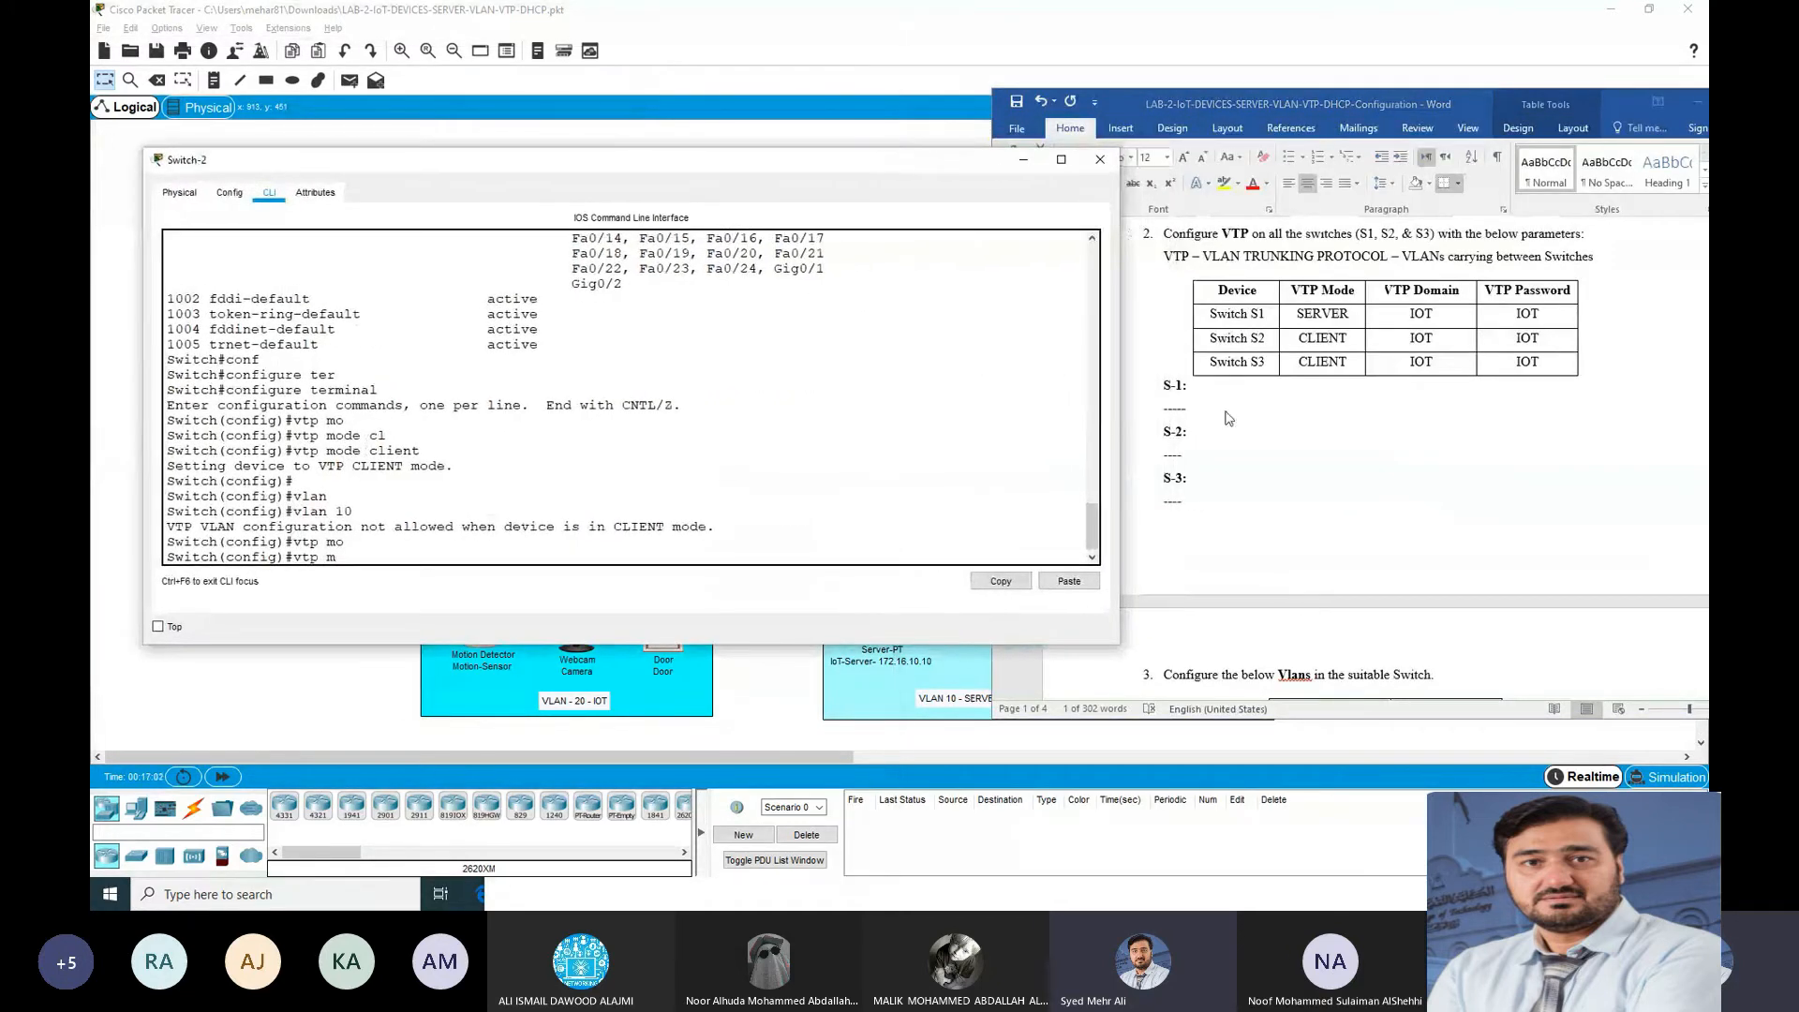
drag(1120, 418, 940, 408)
click(386, 543)
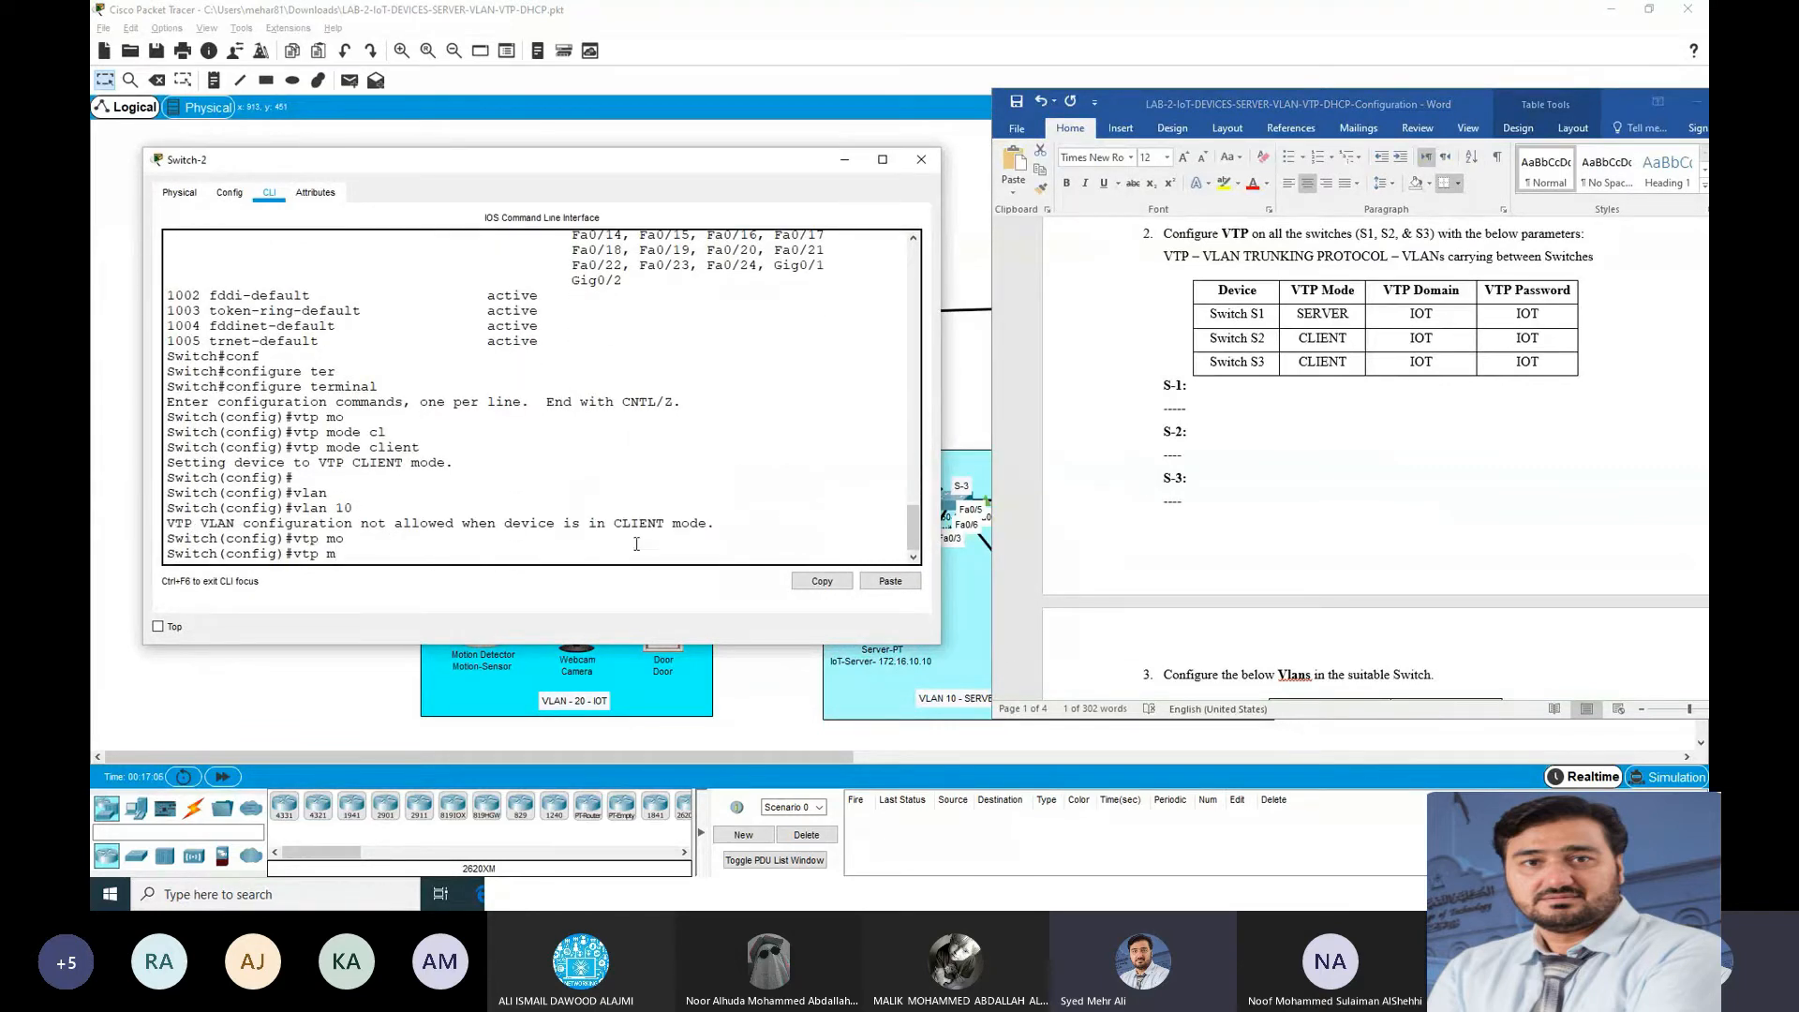
Step: Set the VTP domain of S-2 to IOT with the vtp domain command
key(BackSpace)
text(do)
key(Tab)
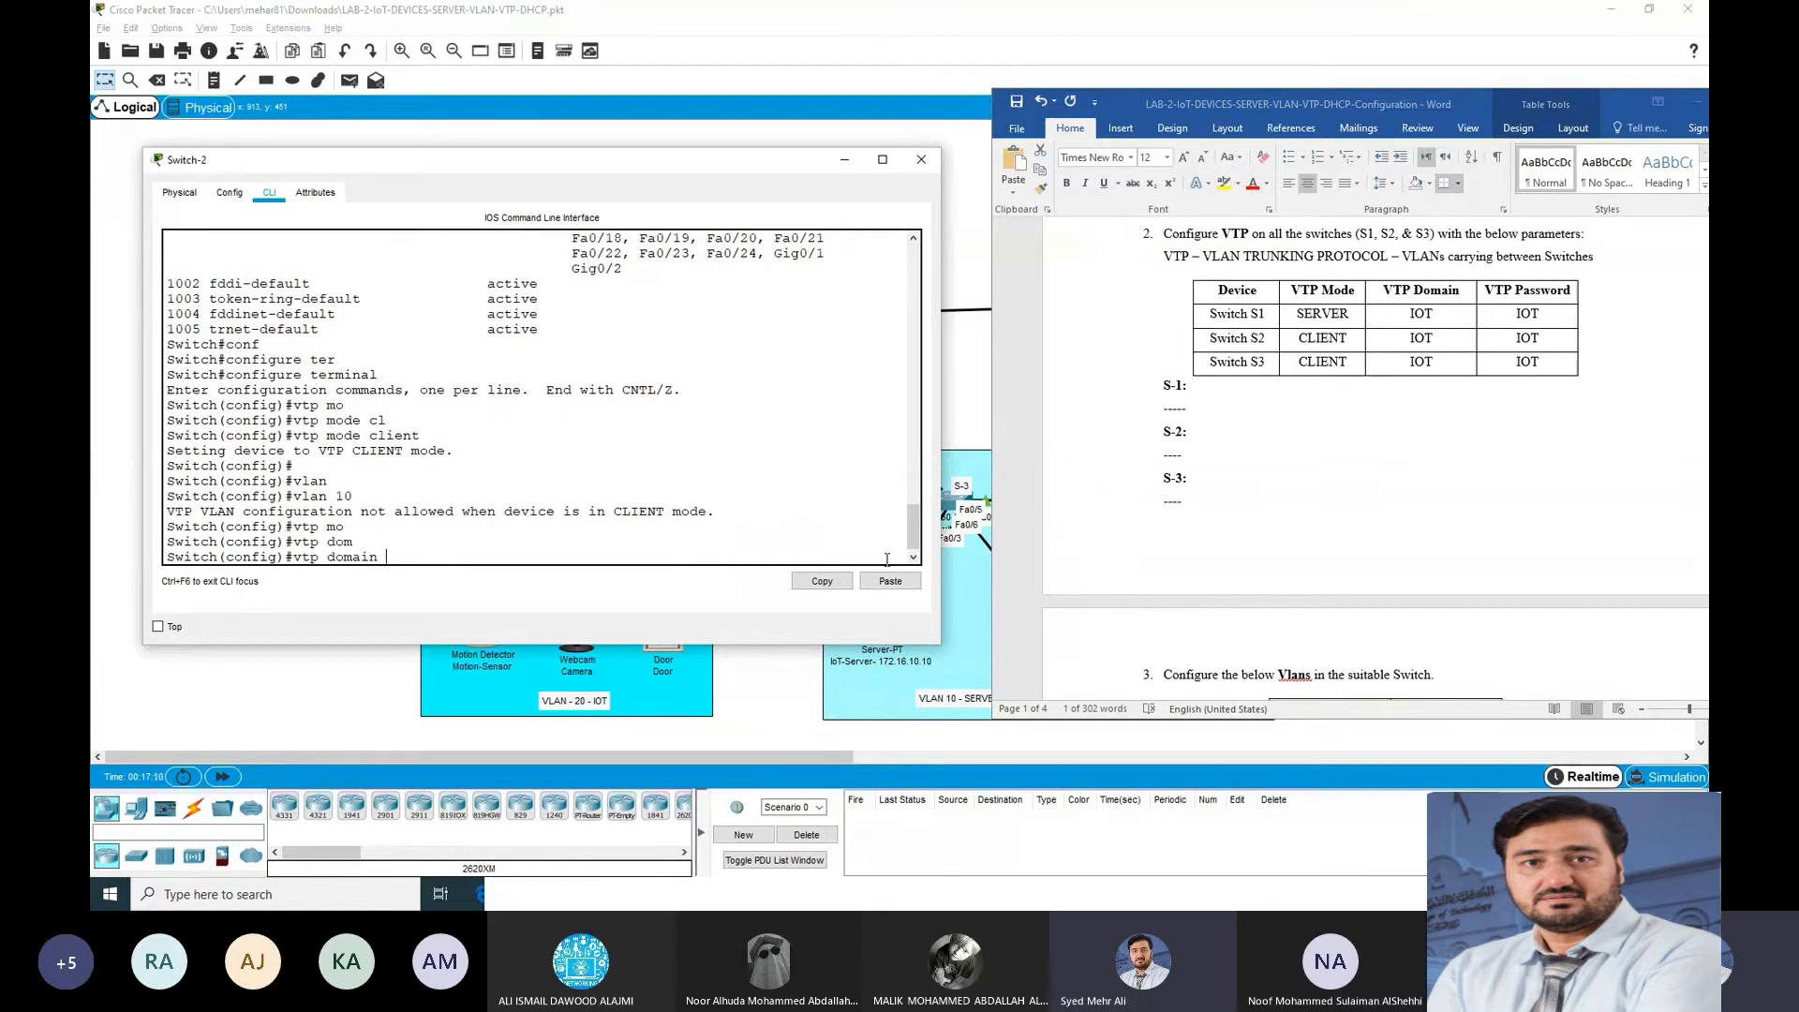
text(IOT)
key(Return)
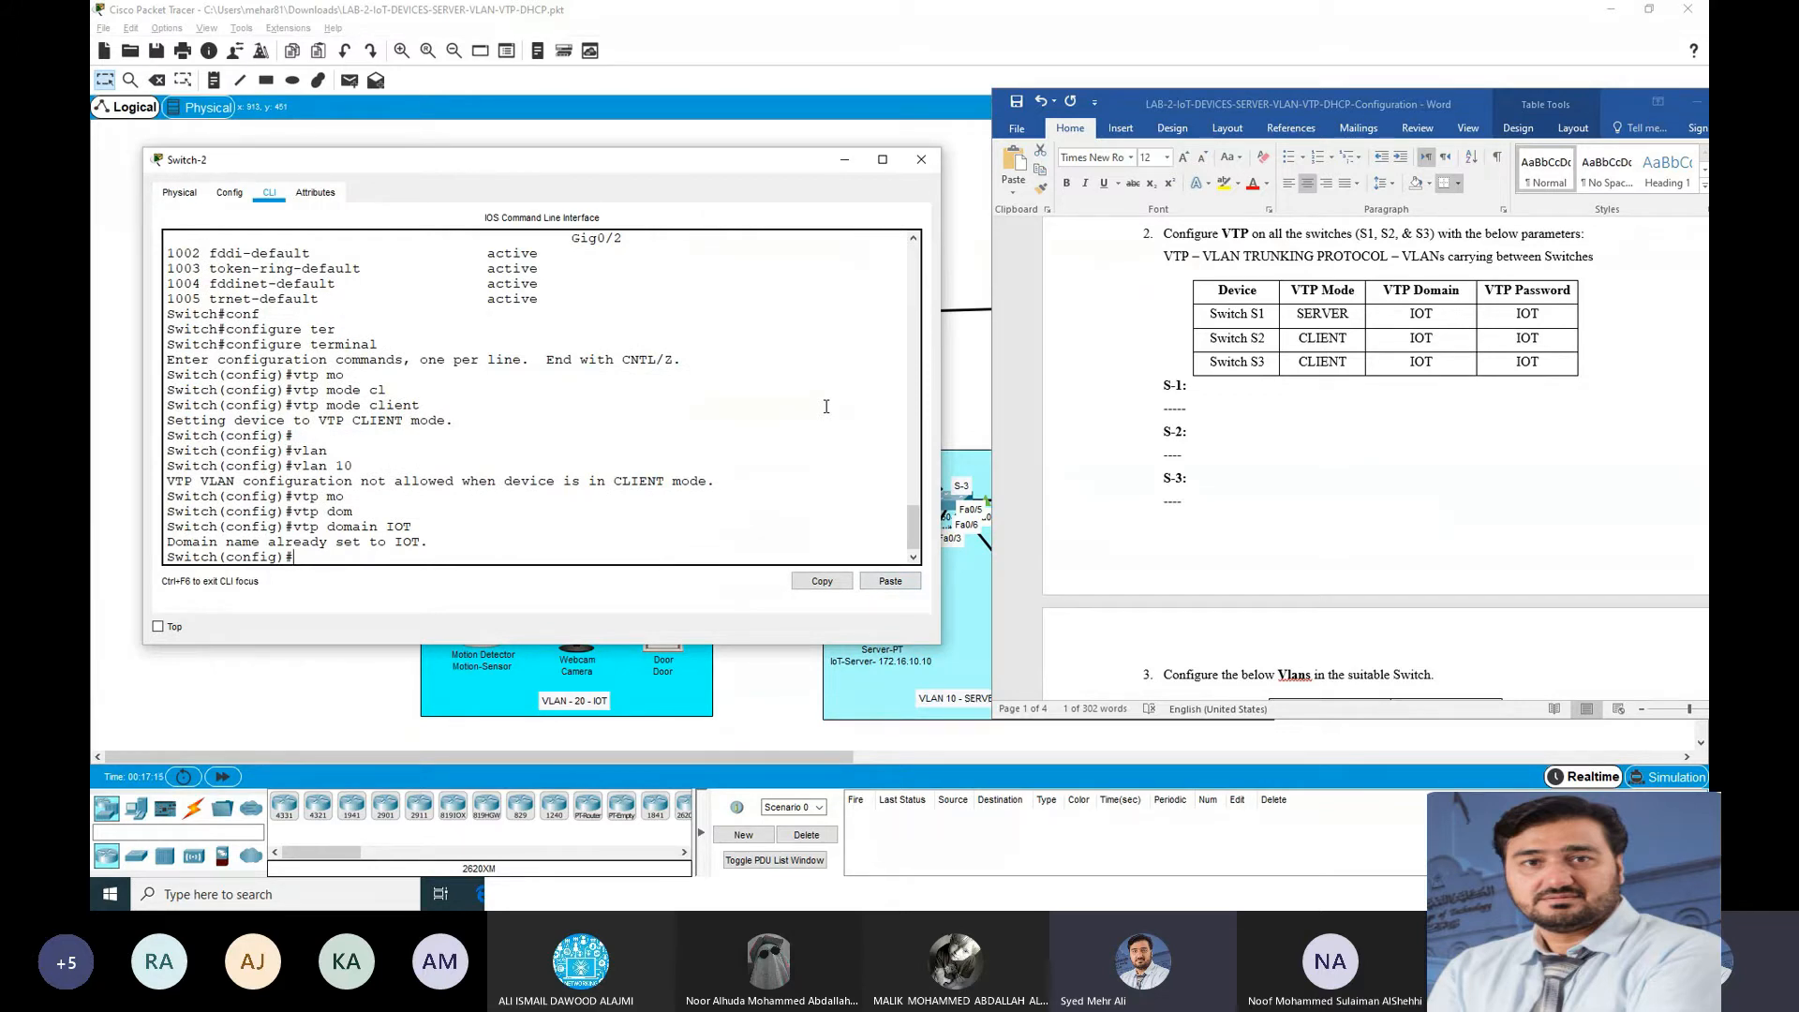
Step: Set the VTP password on S-2 by pasting the copied password into the vtp password command
text(vtp pass)
key(Tab)
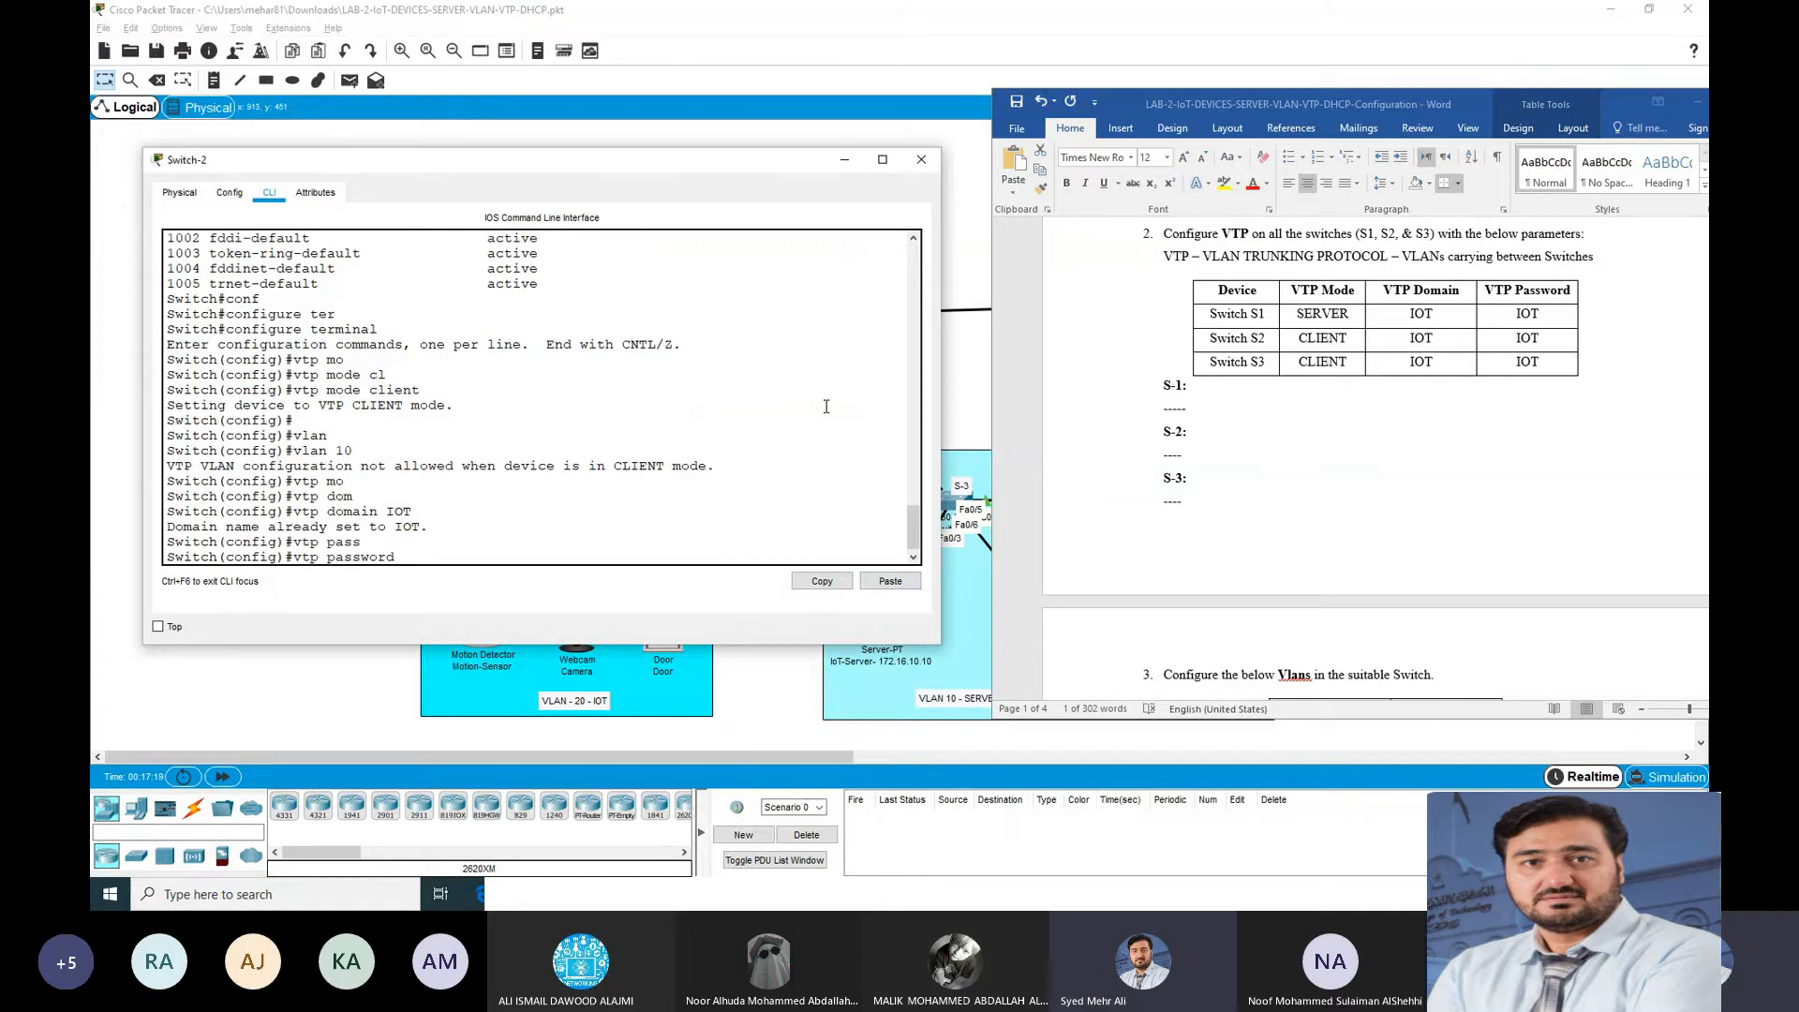
click(890, 581)
key(Return)
key(Return)
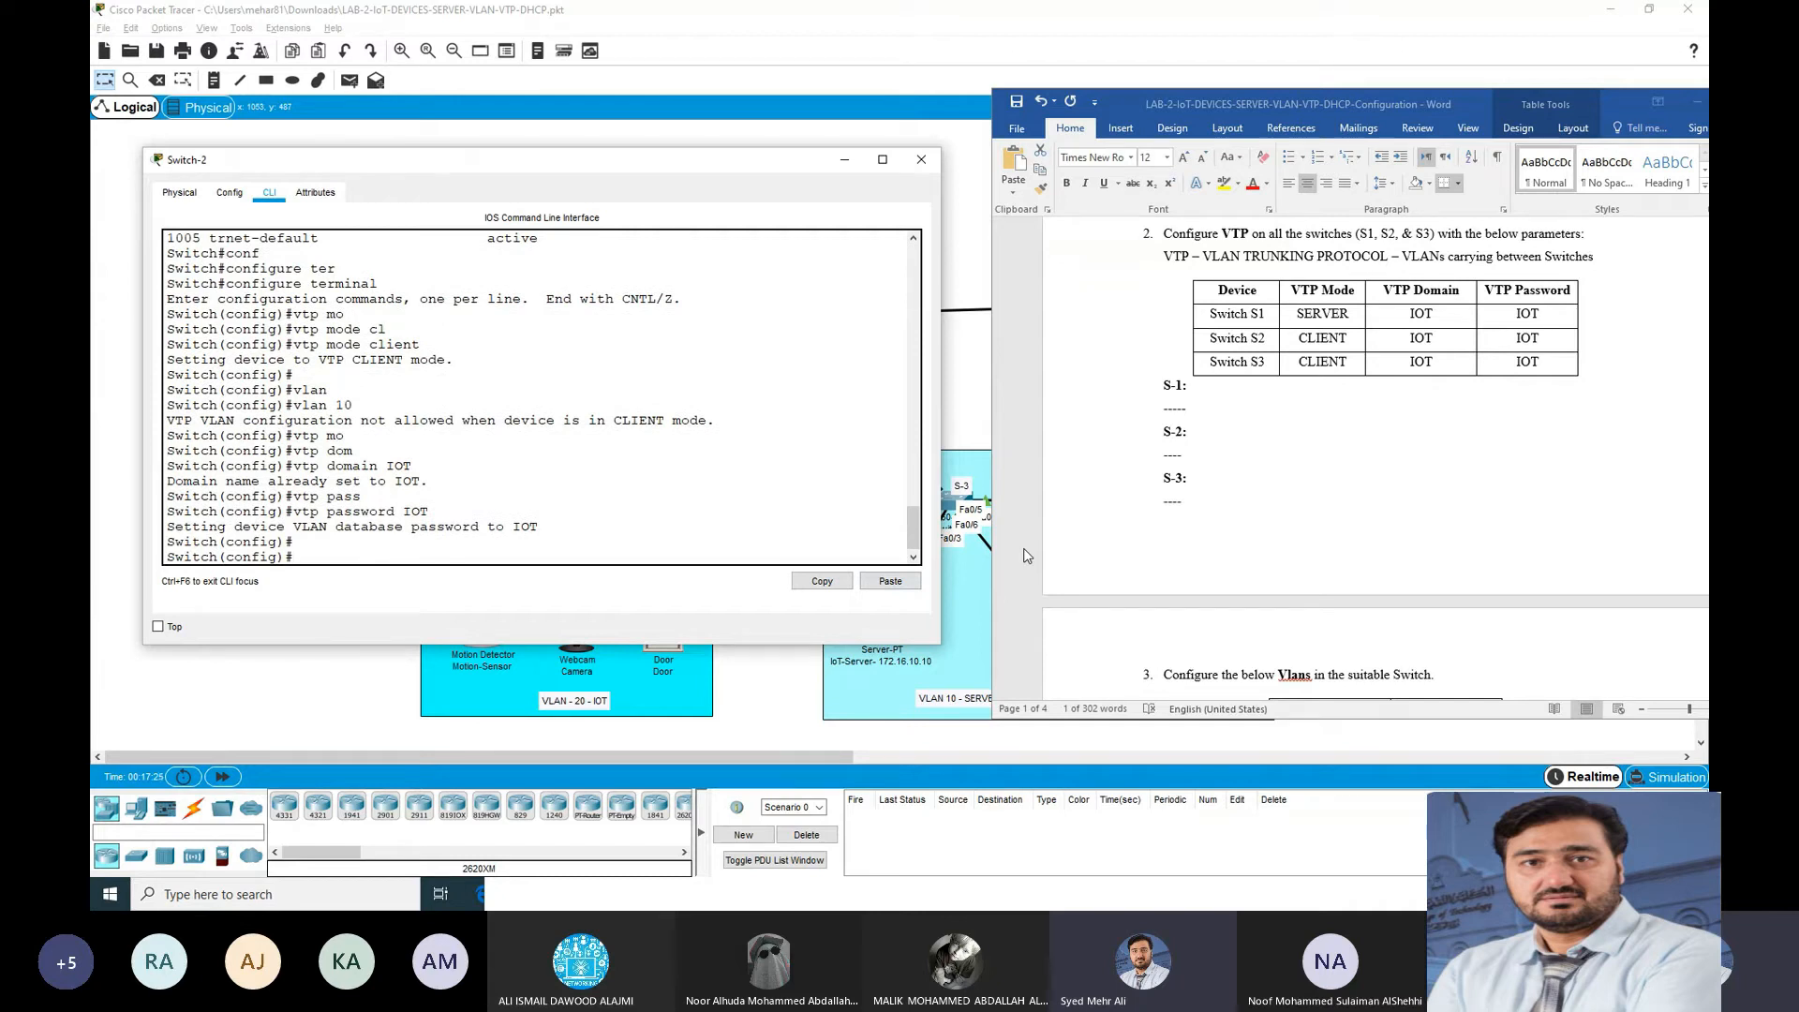
Step: Display the VLAN table of S-2 from configuration mode with do show vlan br and check for VLANs 10, 20 and 30
text(dos how)
key(BackSpace)
key(BackSpace)
key(BackSpace)
key(BackSpace)
key(BackSpace)
key(BackSpace)
text(shjopw)
key(BackSpace)
key(BackSpace)
key(BackSpace)
key(BackSpace)
text(ow vlan br)
key(Return)
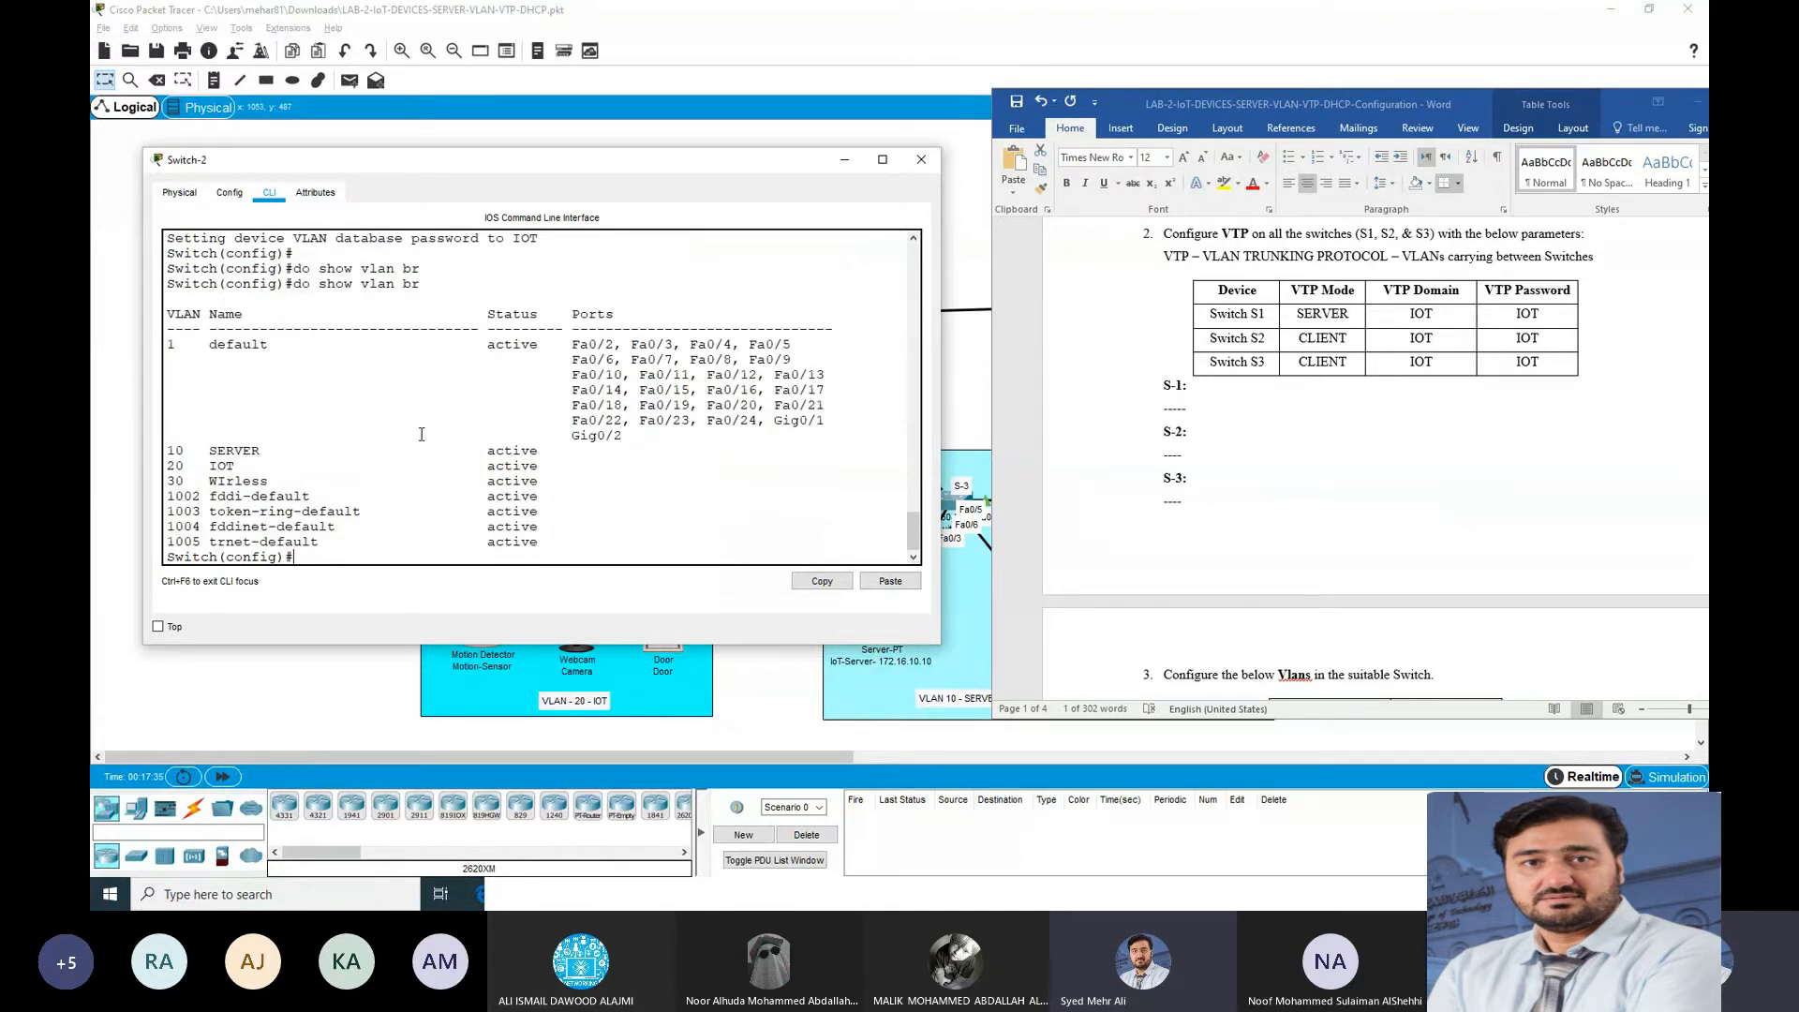
drag(168, 451, 555, 488)
drag(551, 166, 1243, 294)
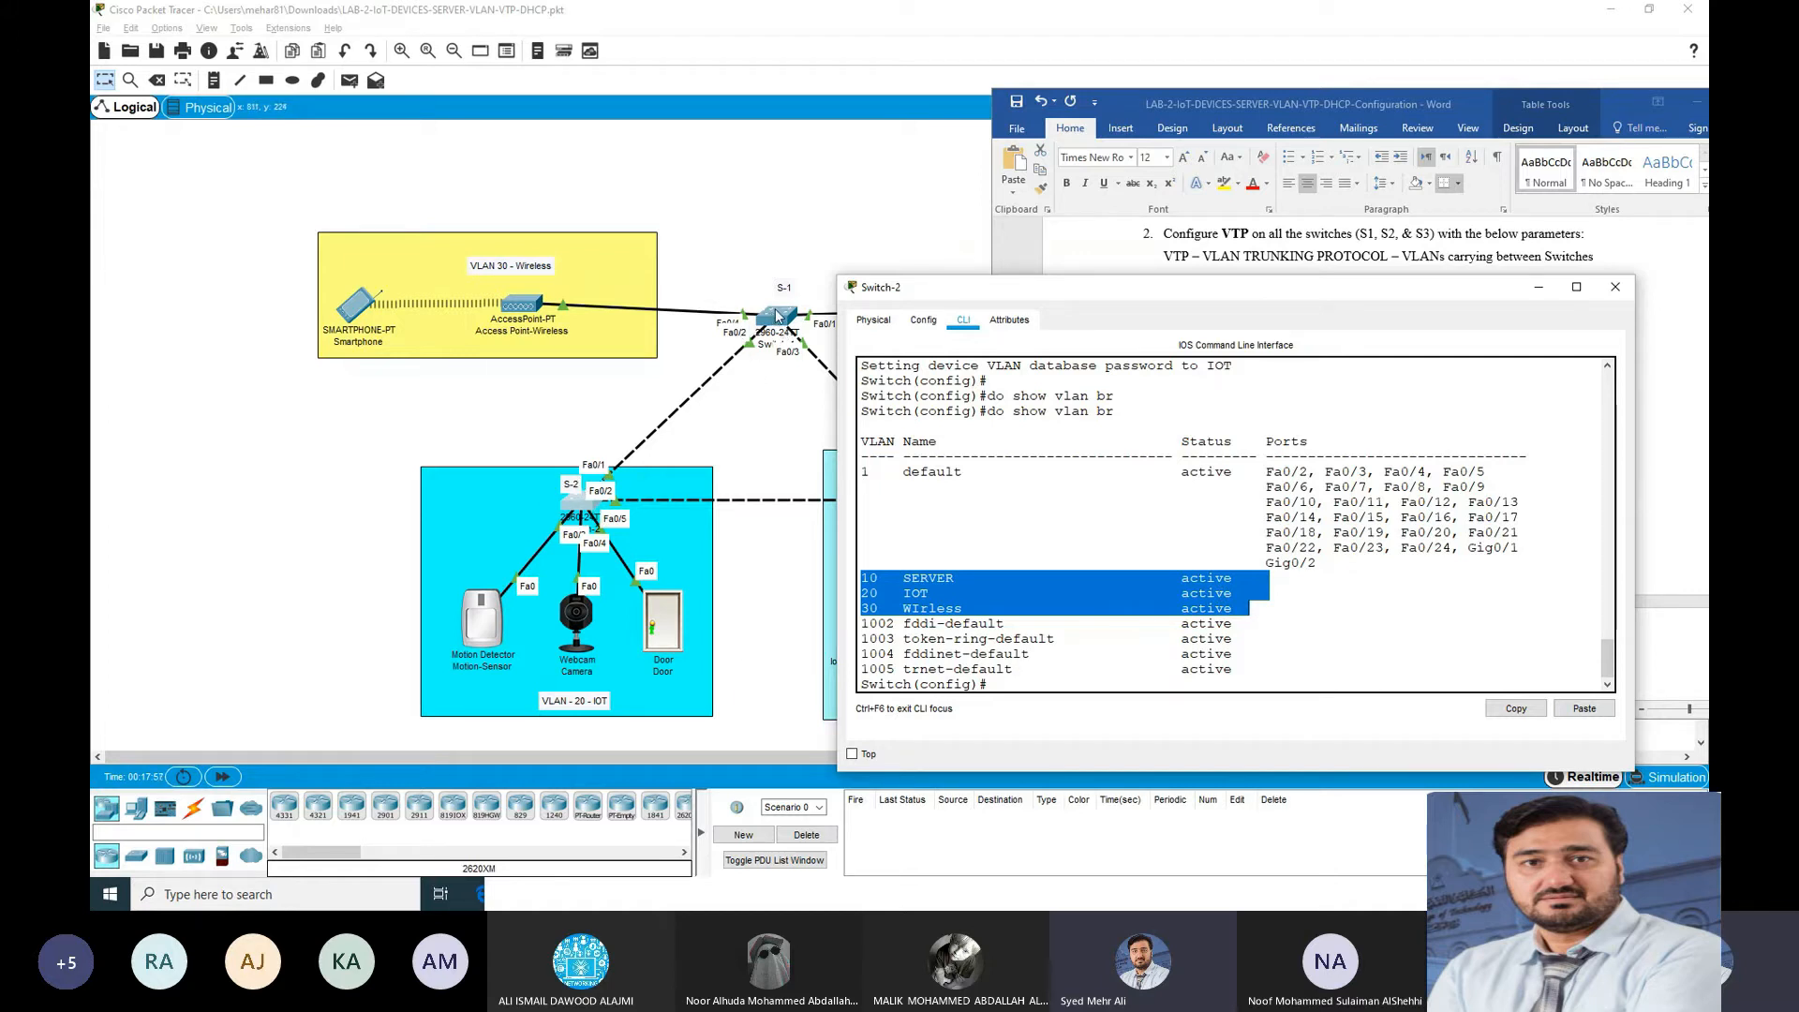
drag(1112, 300, 410, 228)
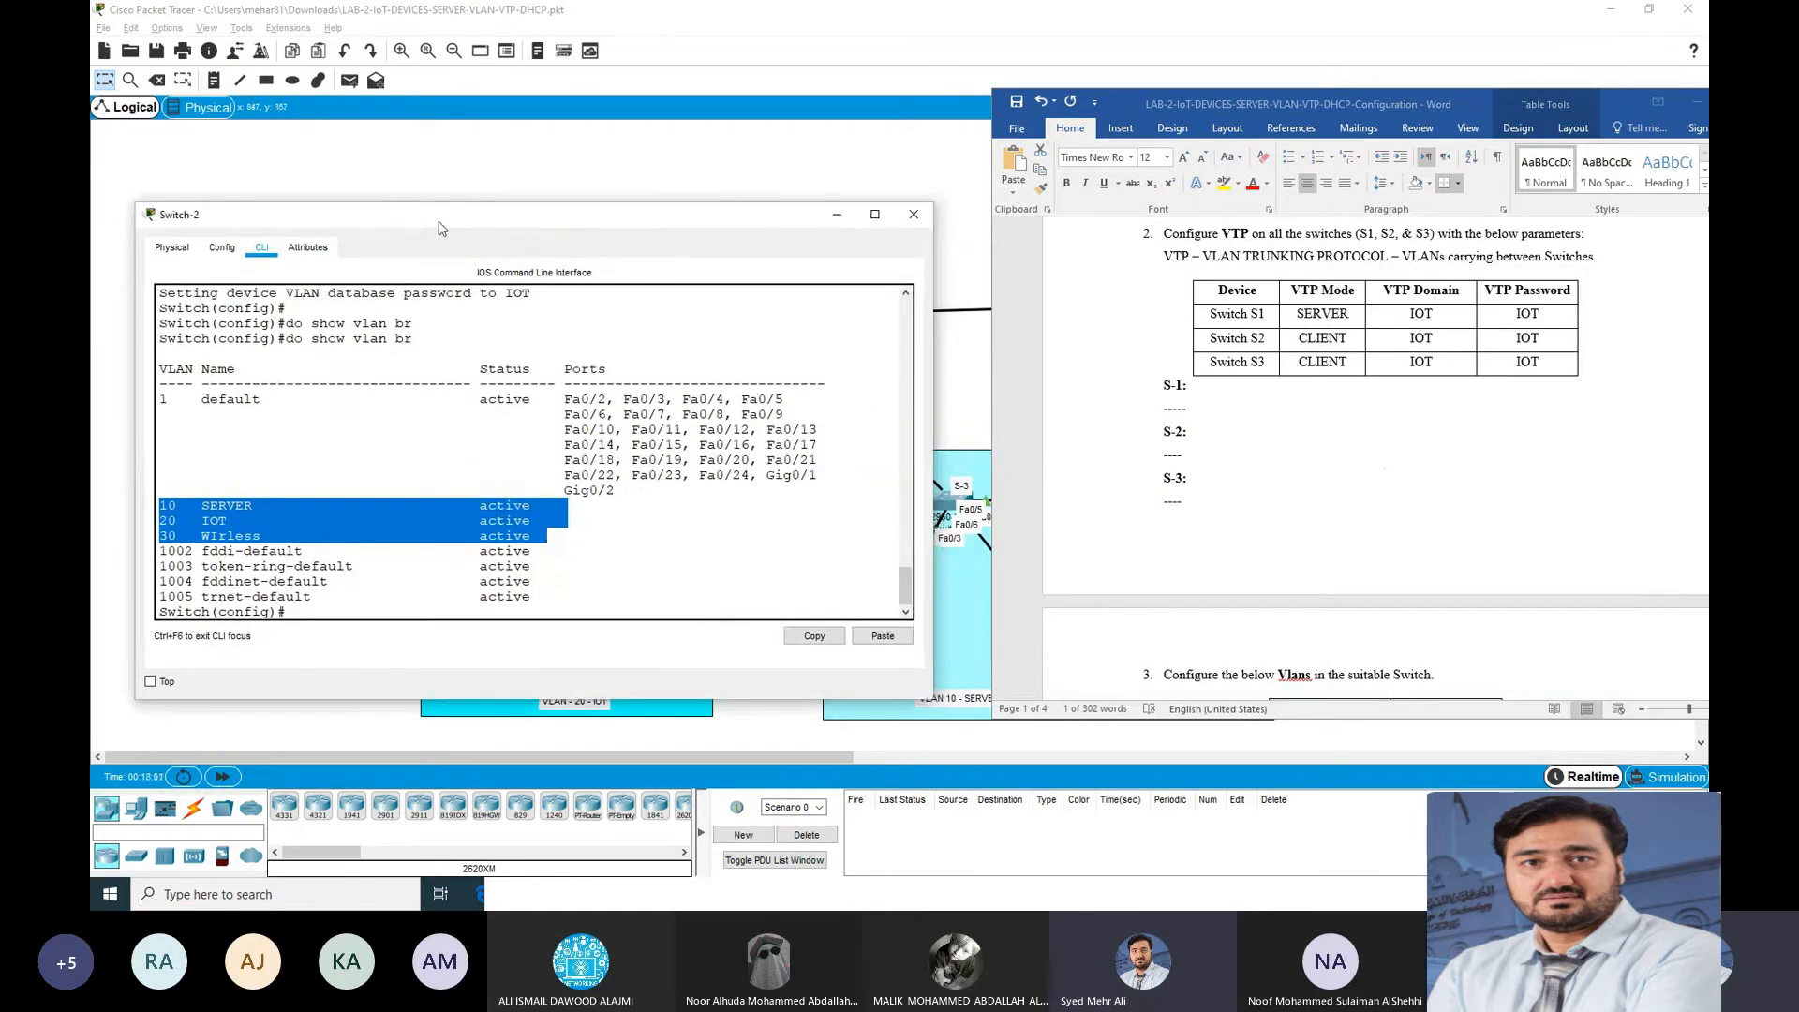
Step: Close the Switch-2 window and open the command line of switch S-3, placing its window clear of the topology's server area
click(911, 216)
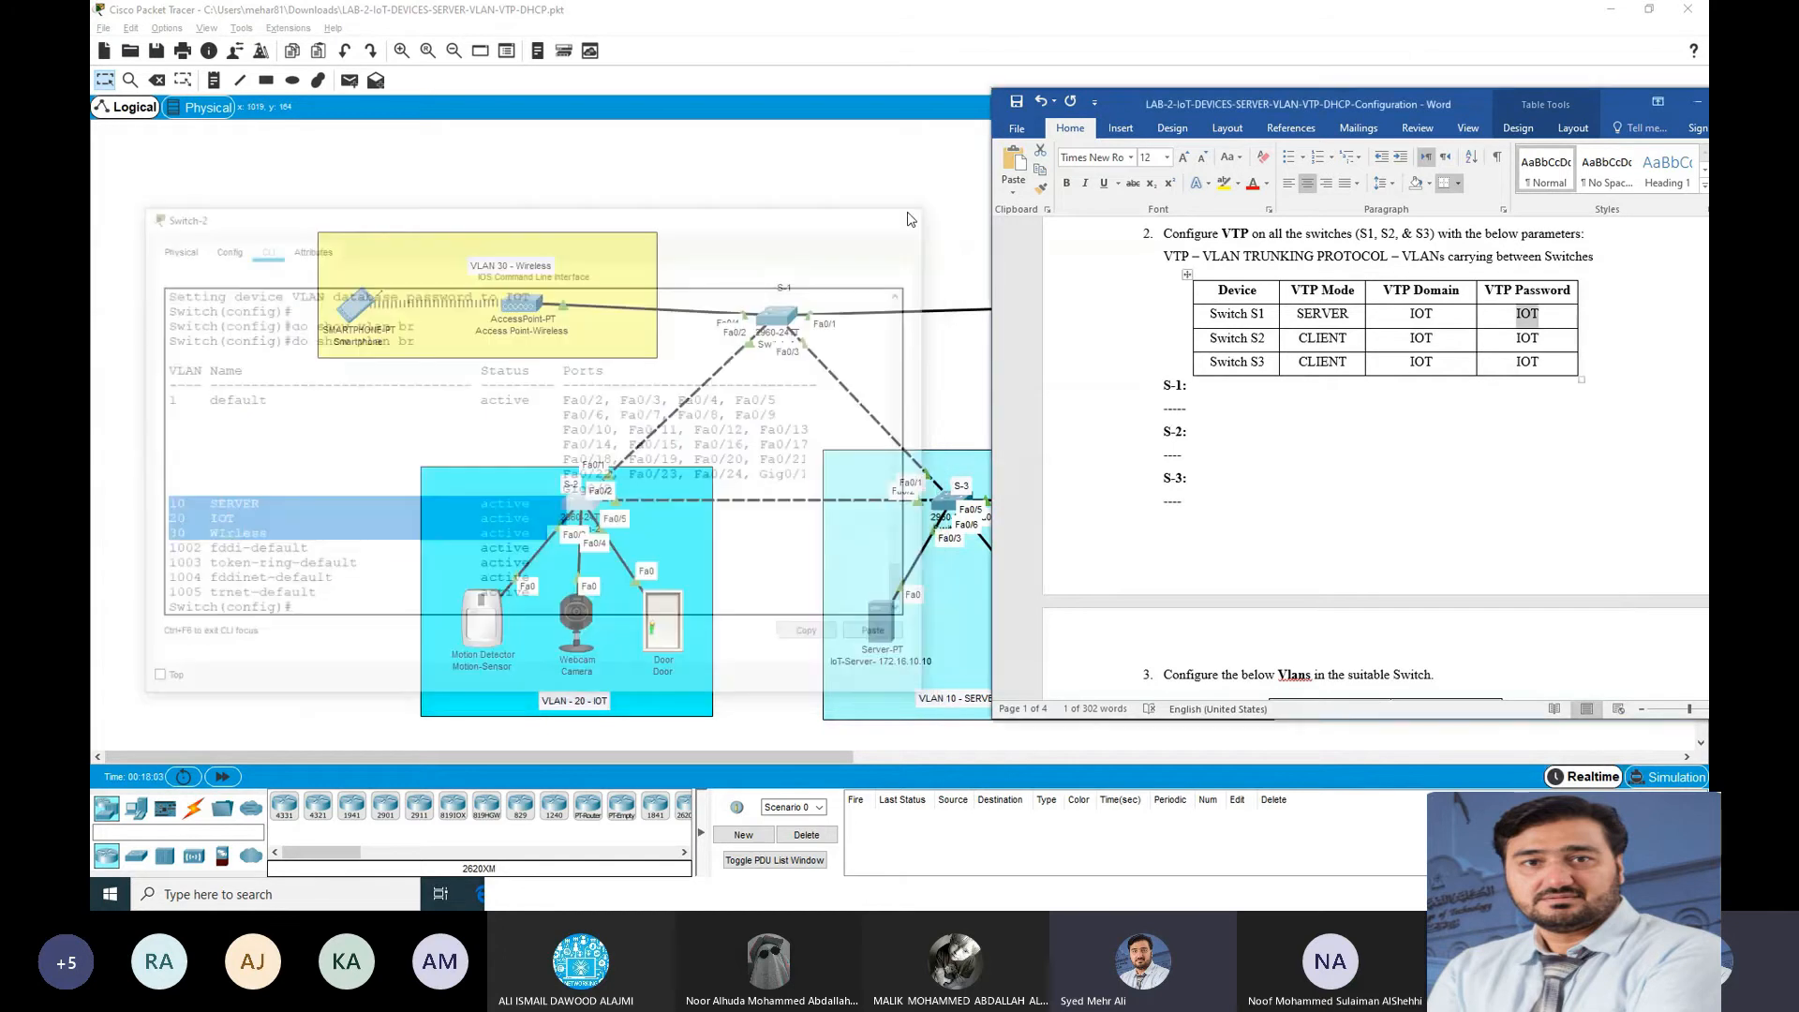
click(949, 506)
drag(932, 193, 228, 185)
click(205, 199)
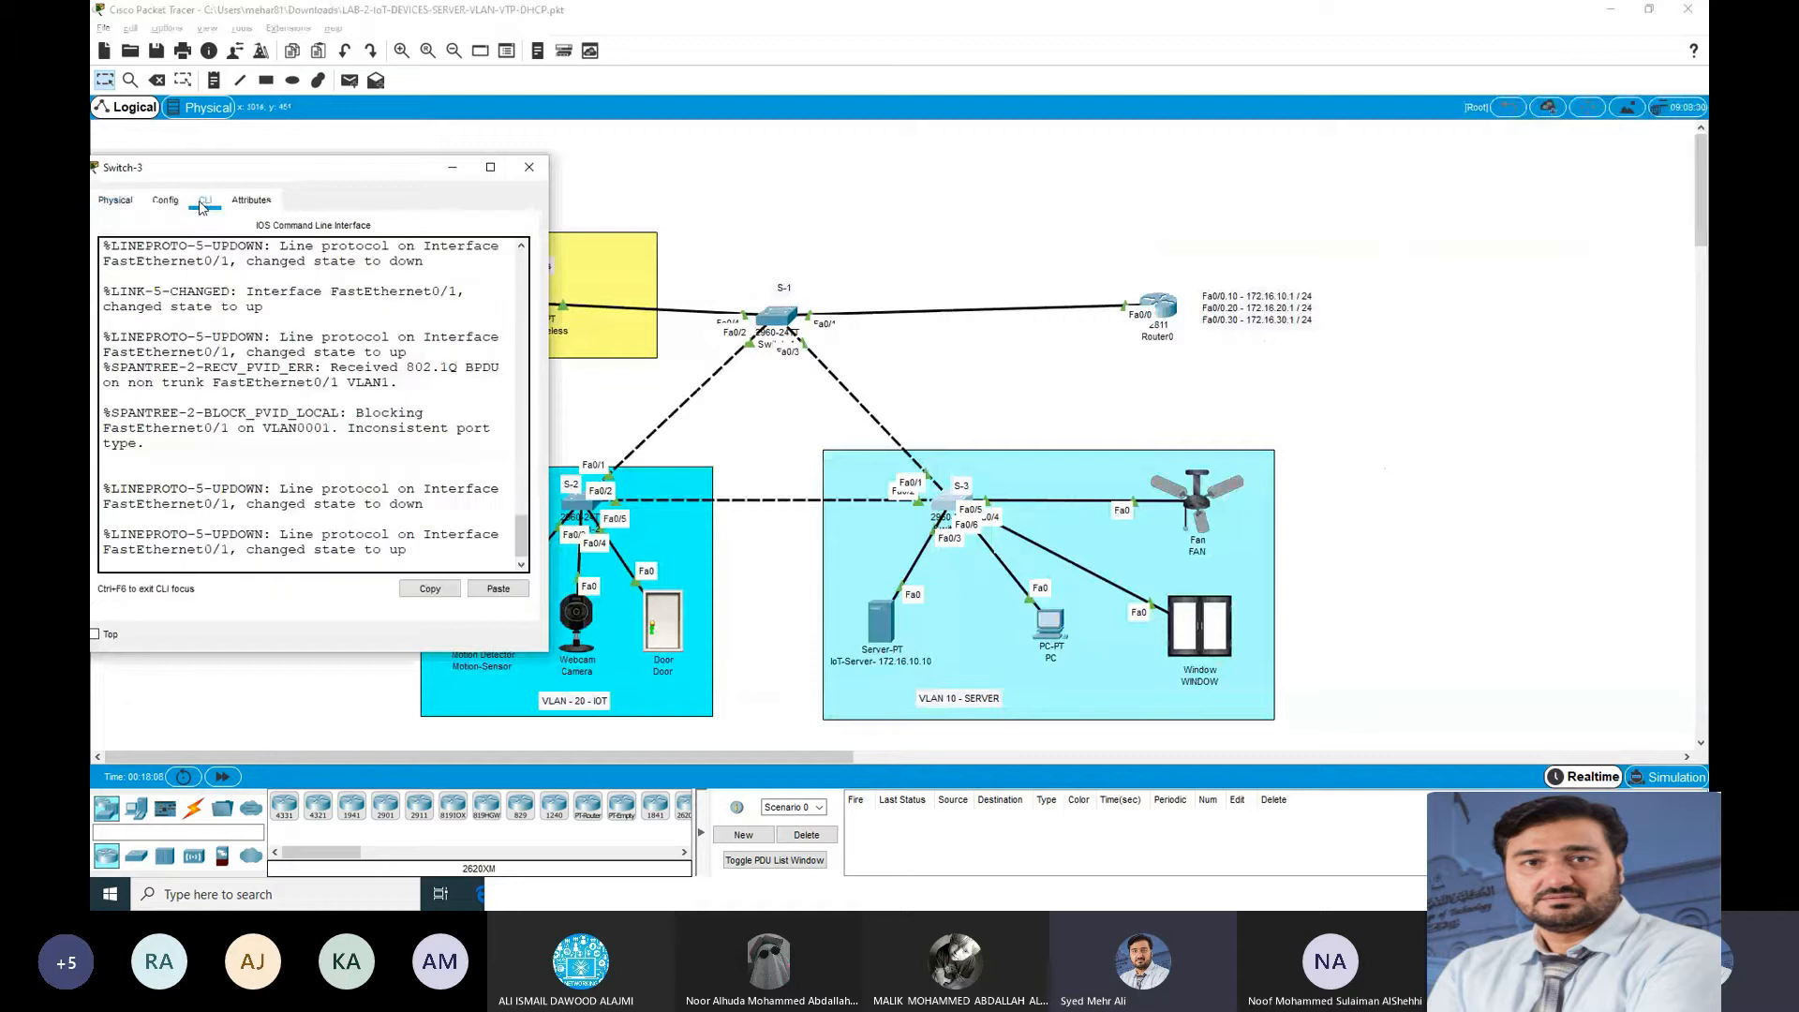
drag(333, 179, 362, 171)
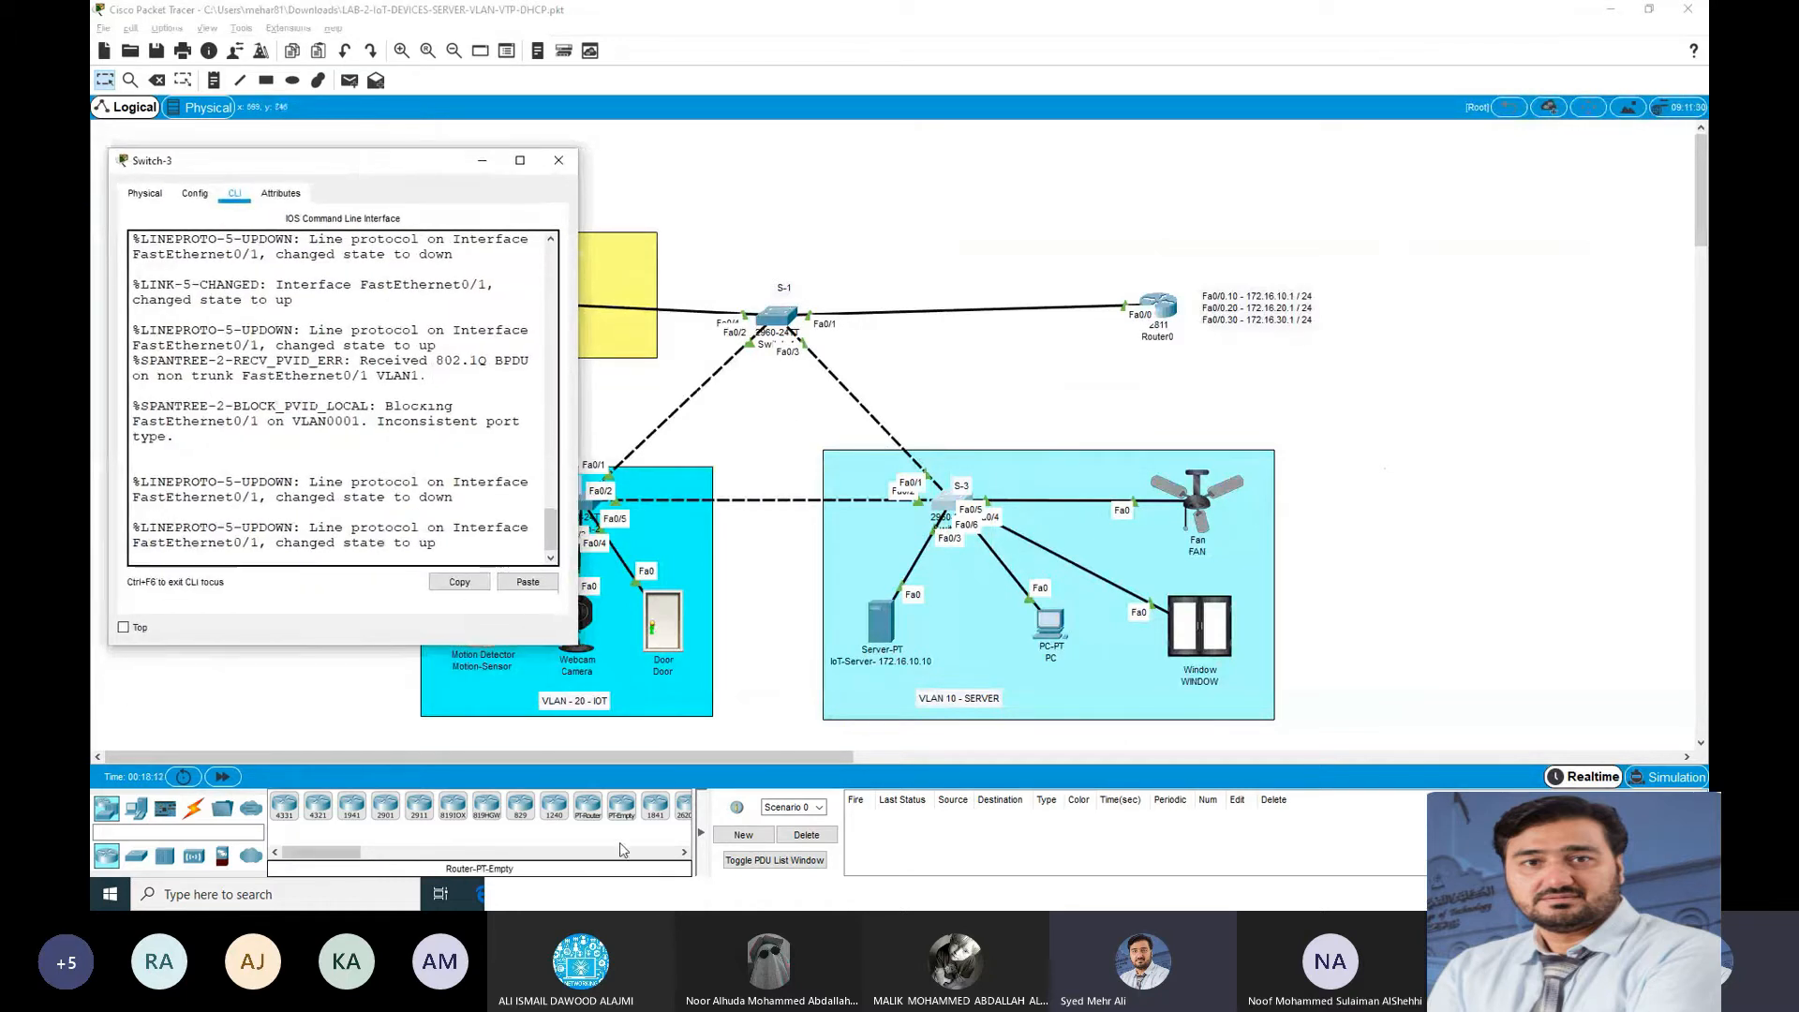
Step: Bring the Word VTP table into view beside the Switch-3 window and start the S-3 command-line session
key(alt+Tab)
key(alt+Tab)
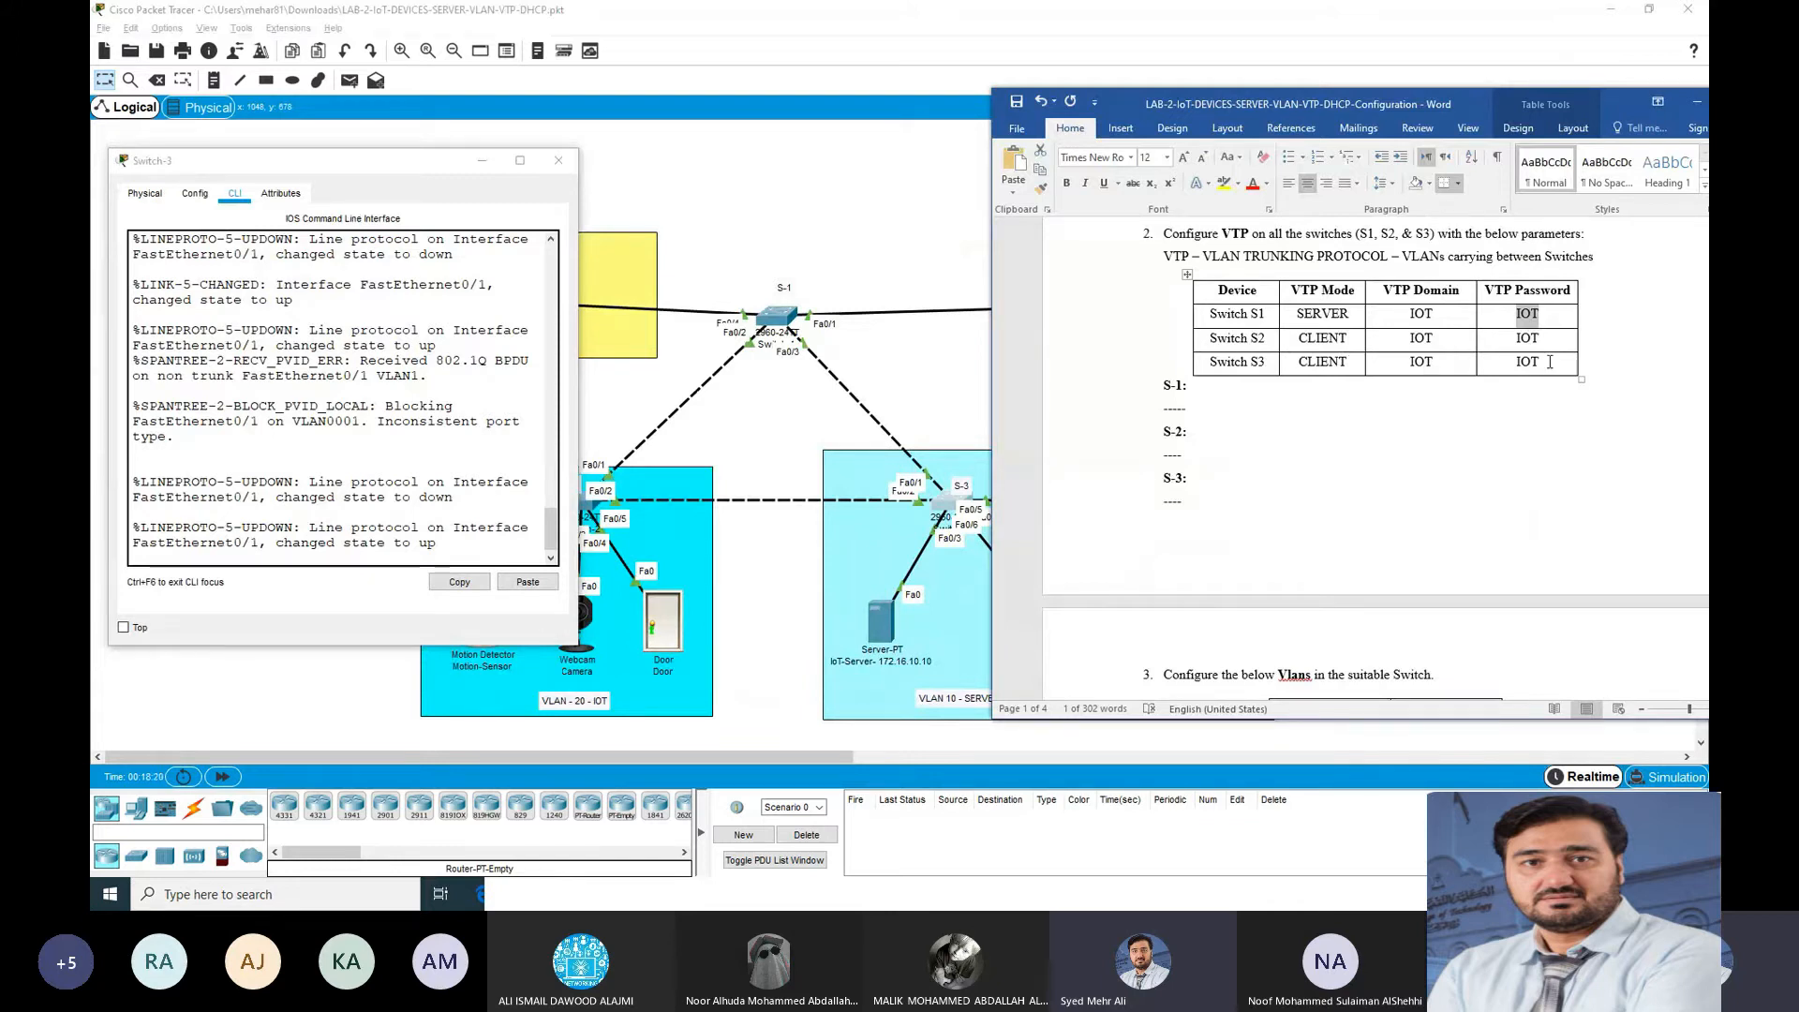
click(423, 507)
key(Return)
key(Return)
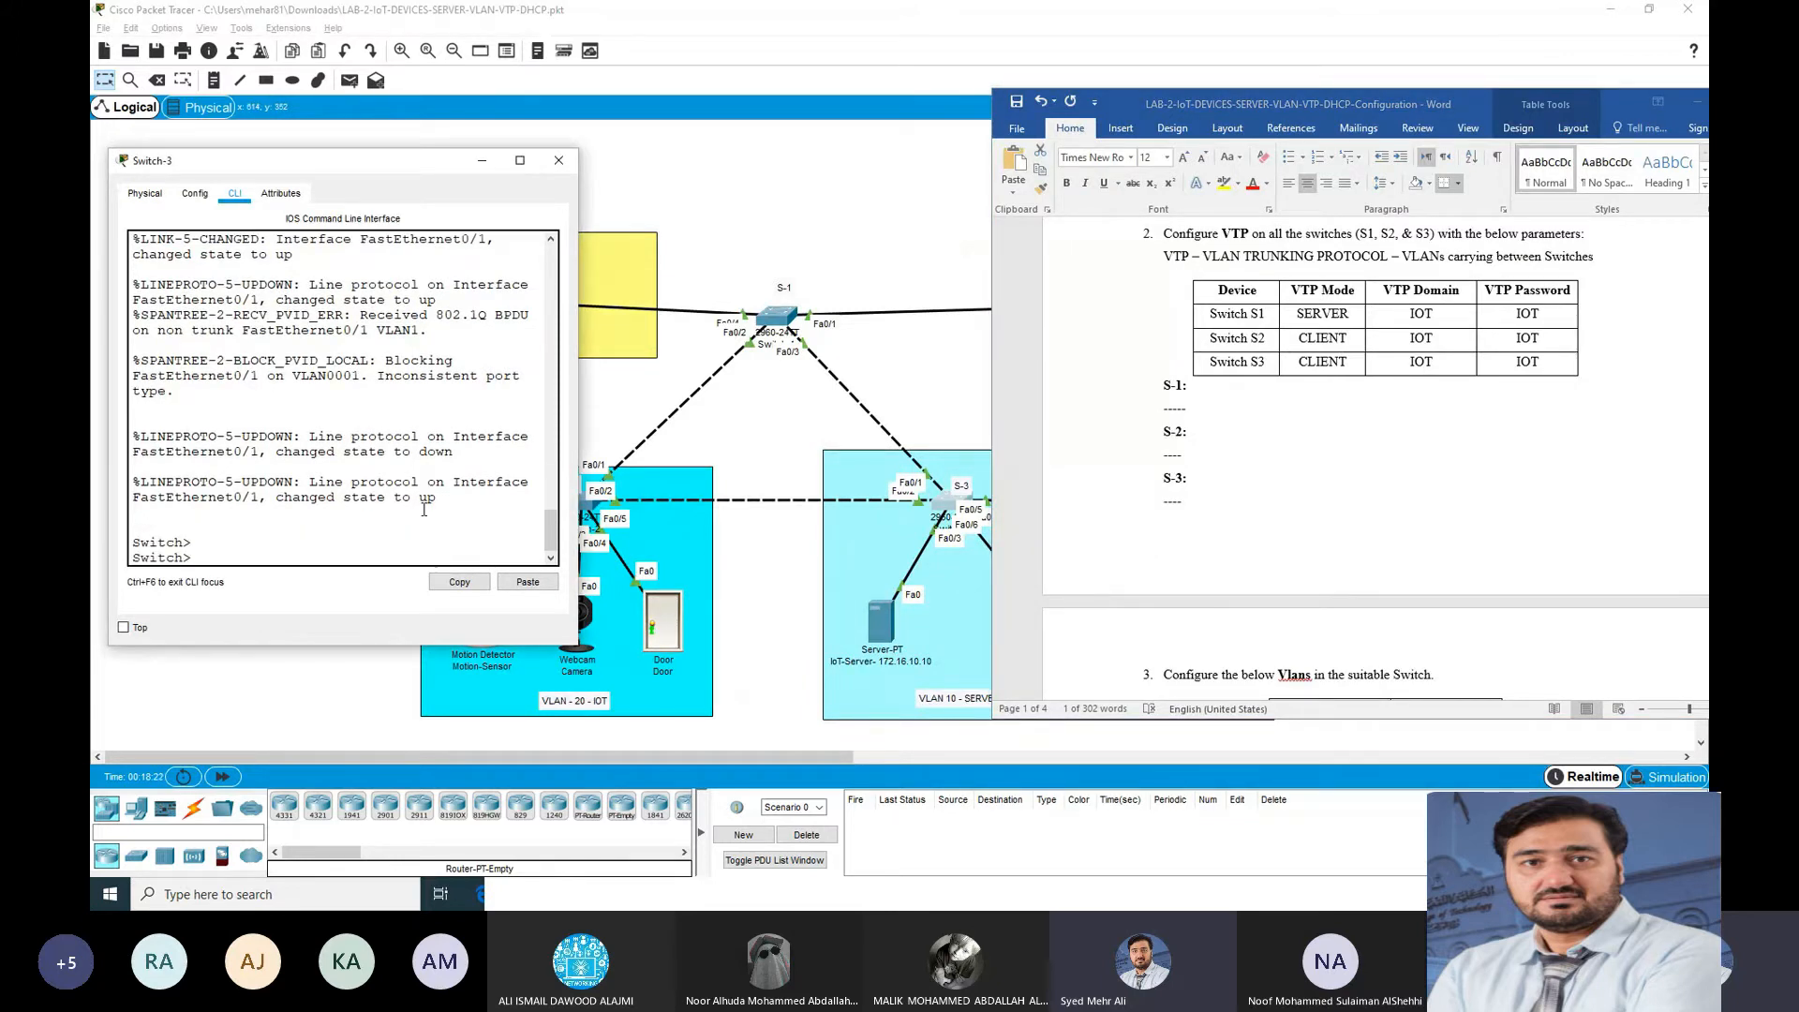
Step: Enter privileged mode on S-3, display its VLAN table with show vlan brief in a widened window, and examine the listed VLANs
text(en)
key(Return)
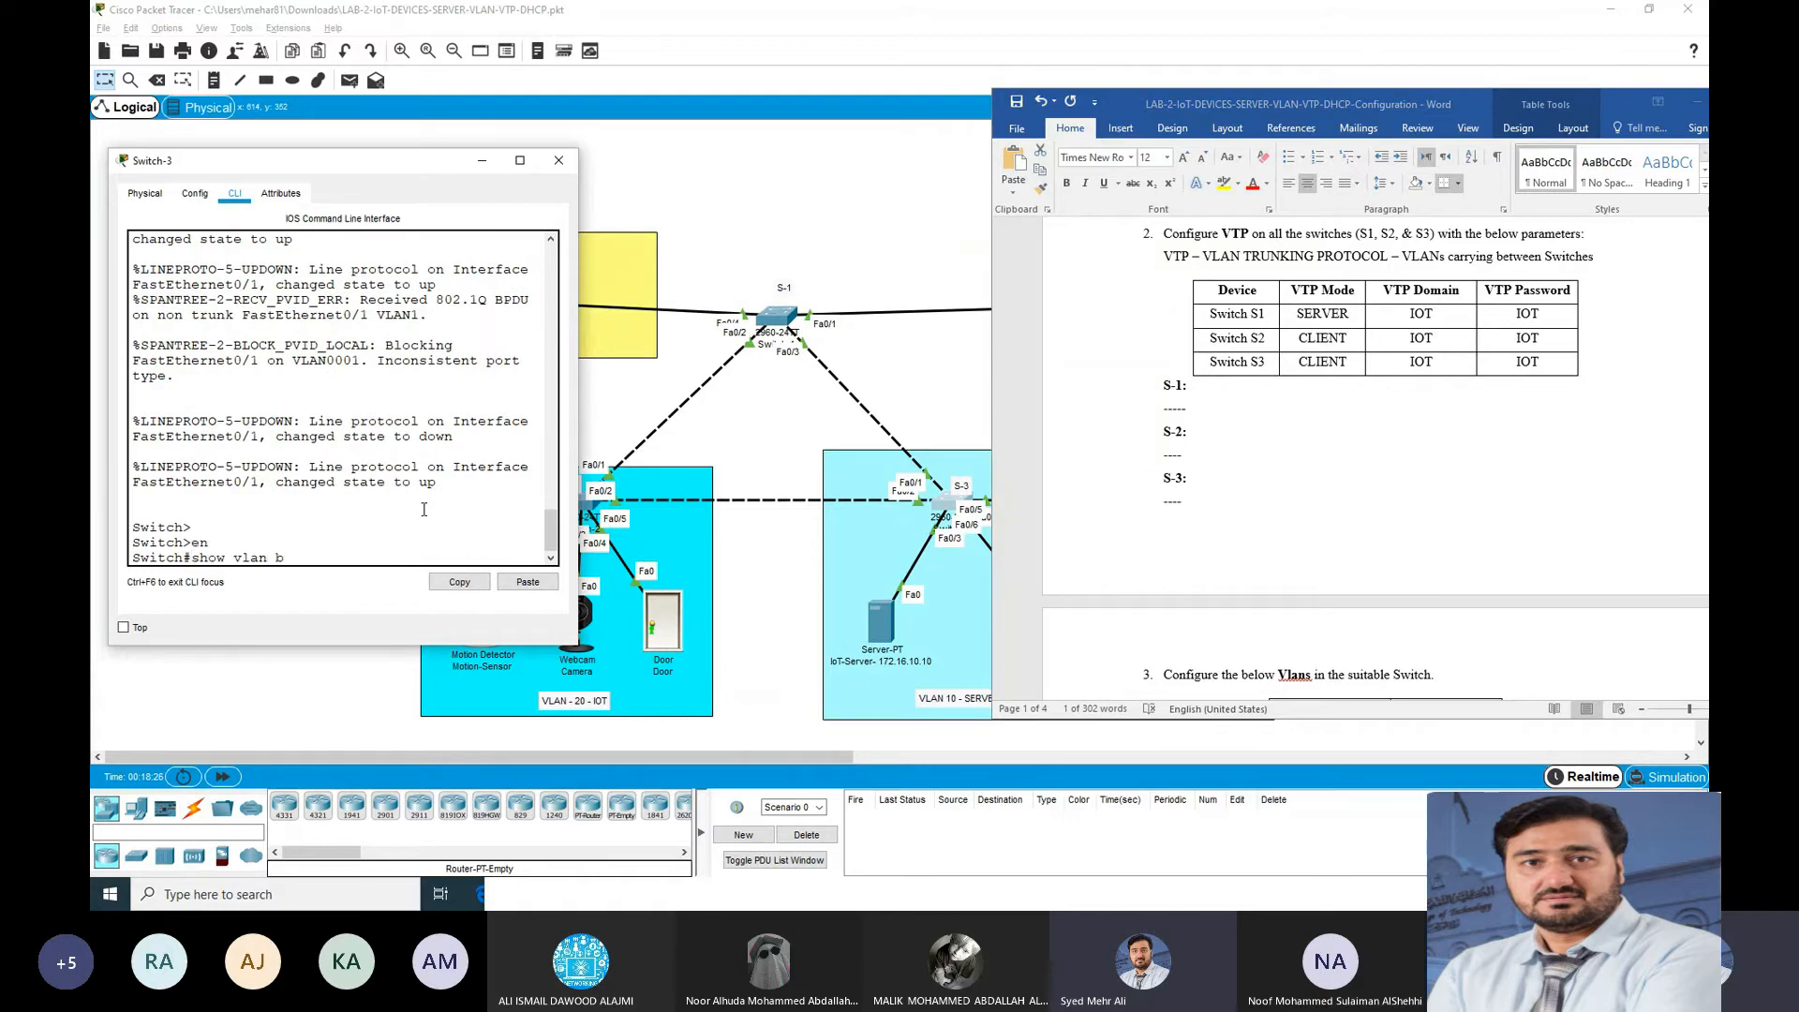
text(show vlan b)
key(Return)
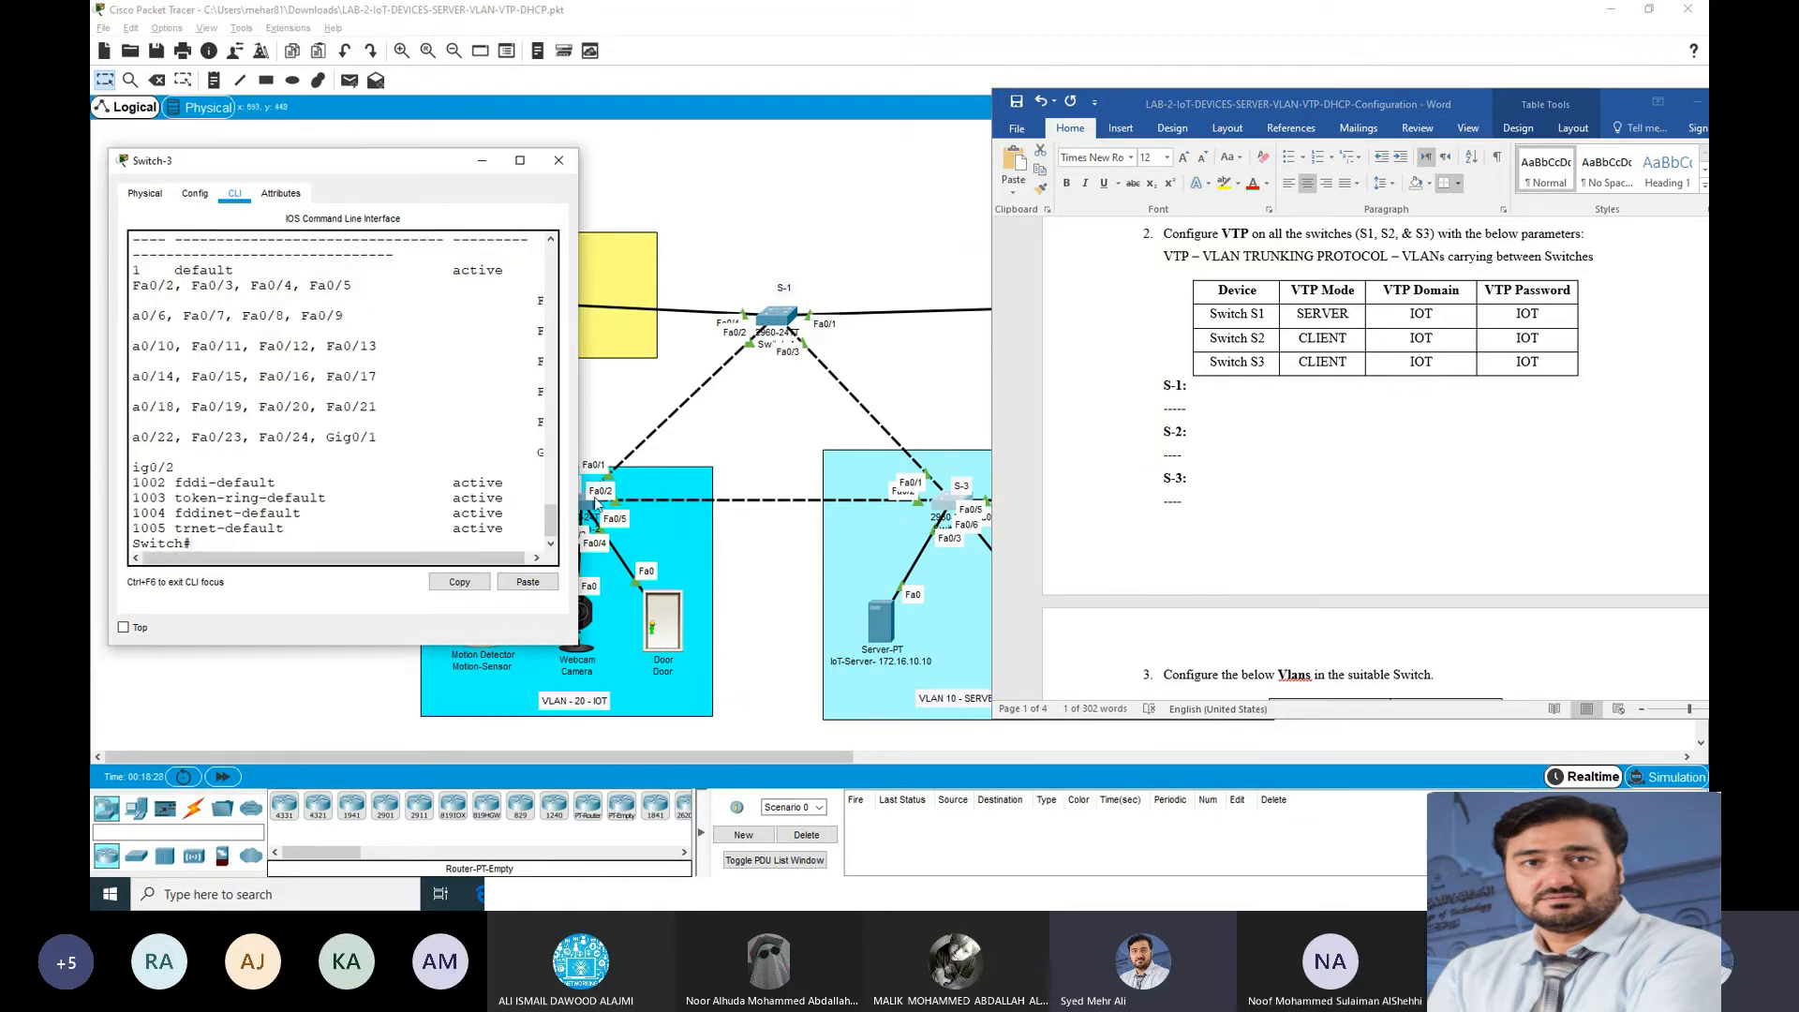
drag(577, 497, 821, 497)
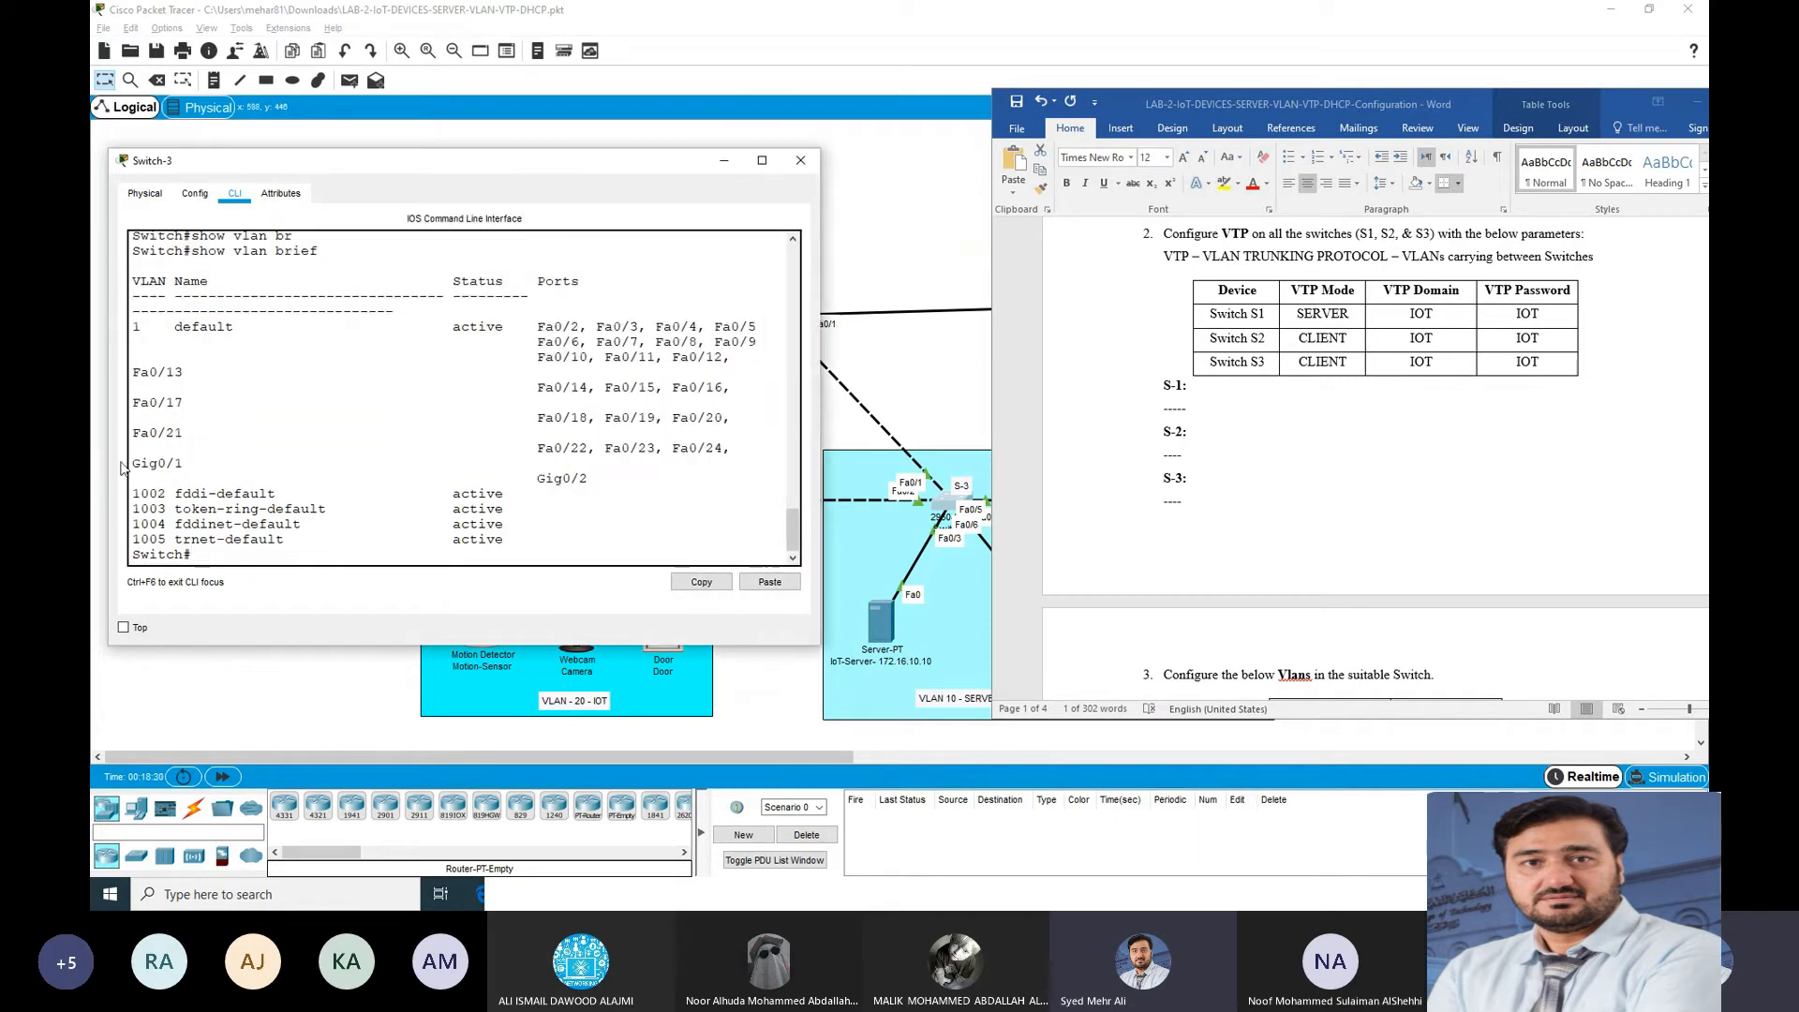
drag(509, 535, 314, 460)
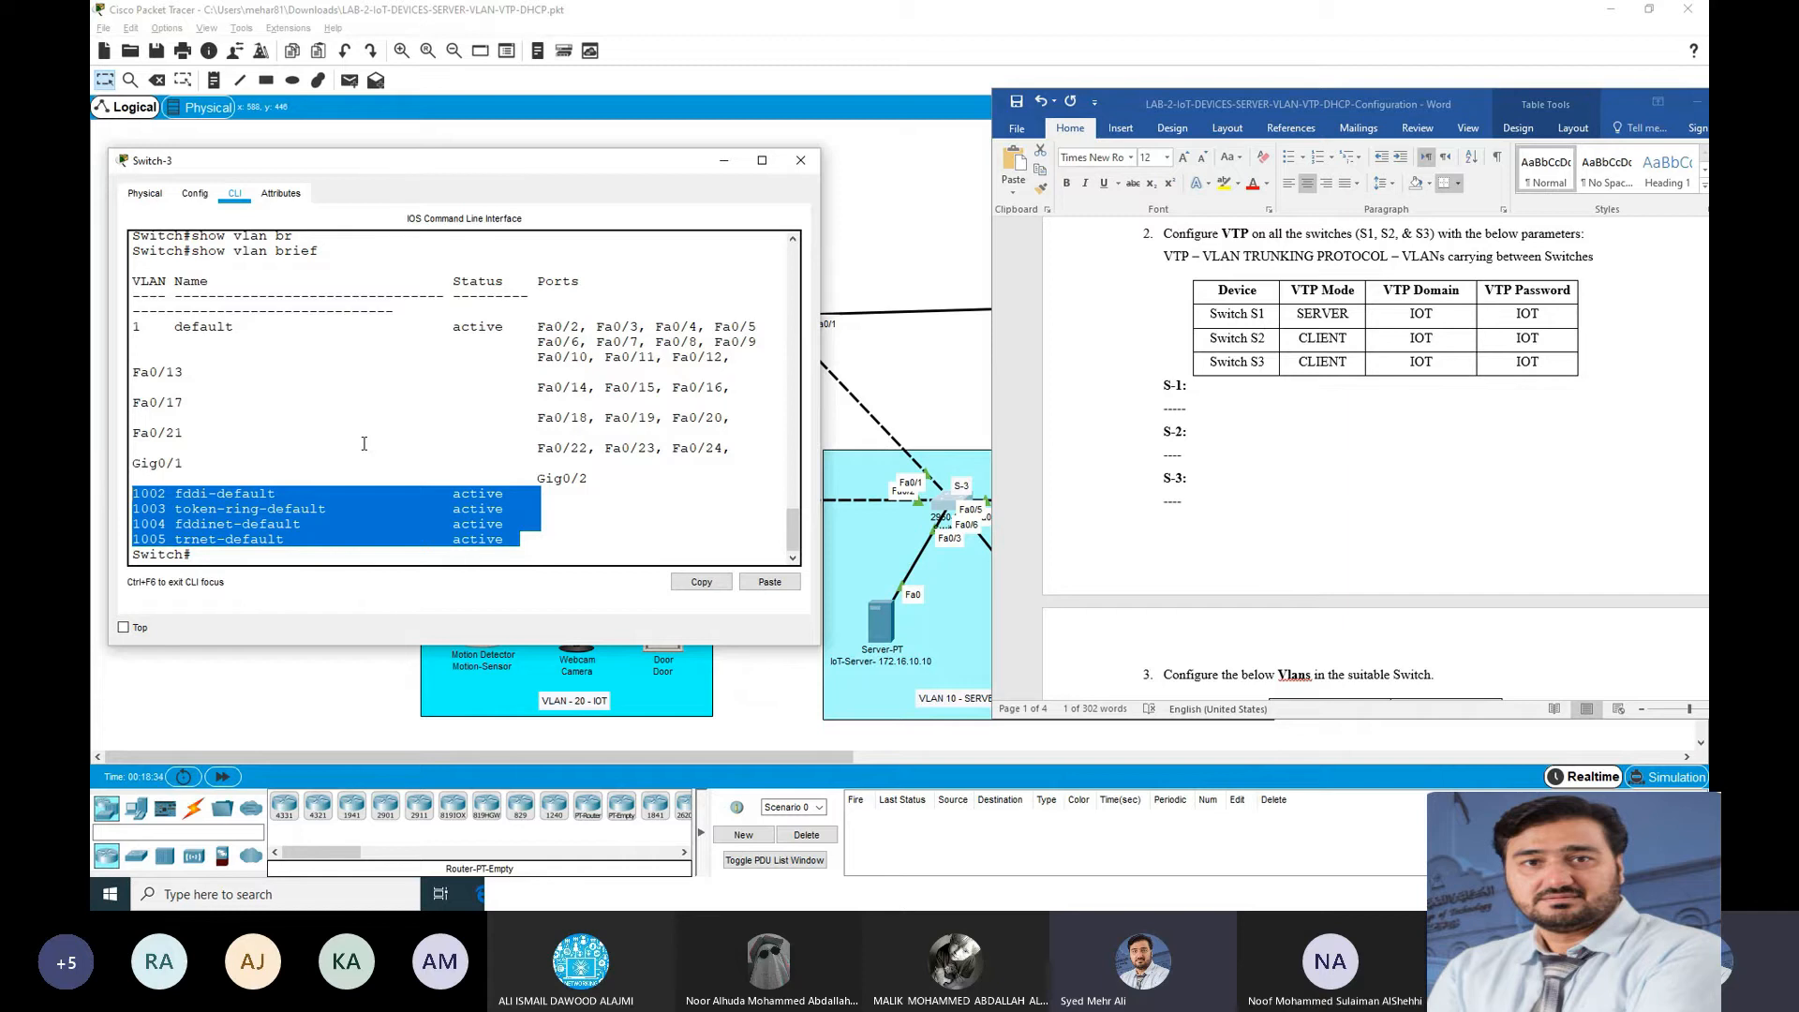
scroll(229, 408, up, 3)
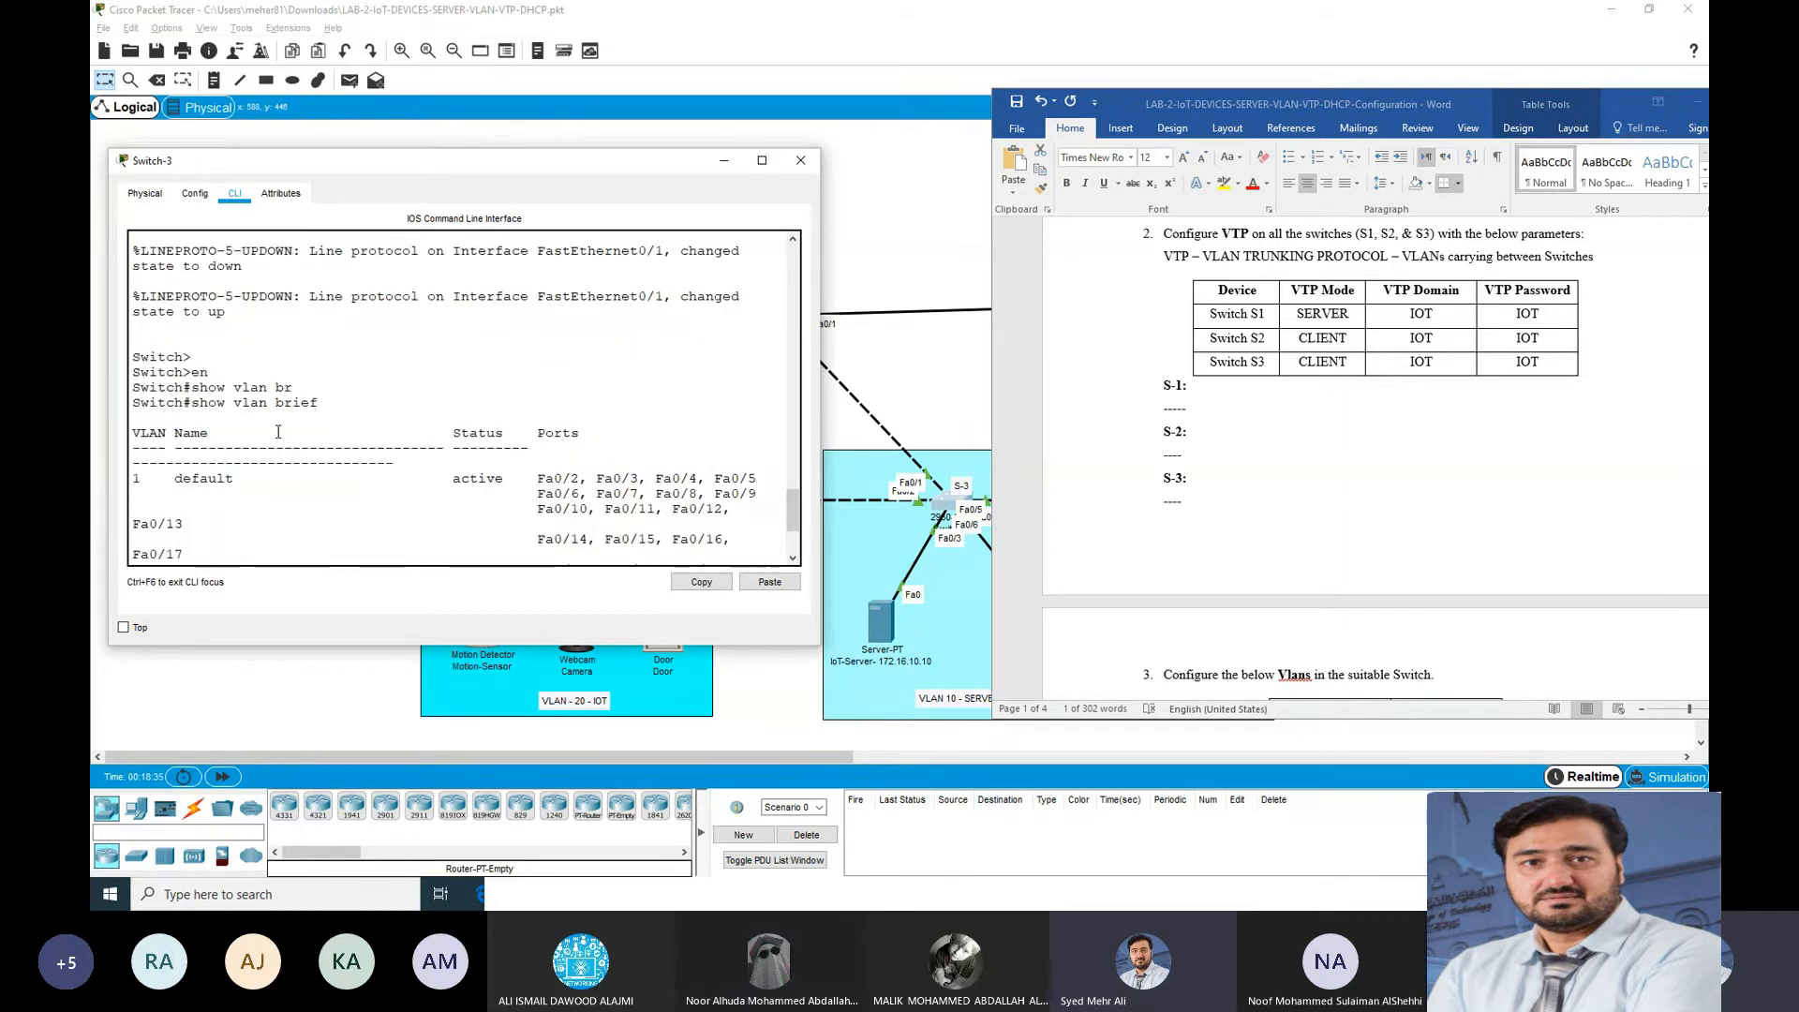
scroll(278, 430, down, 3)
click(477, 533)
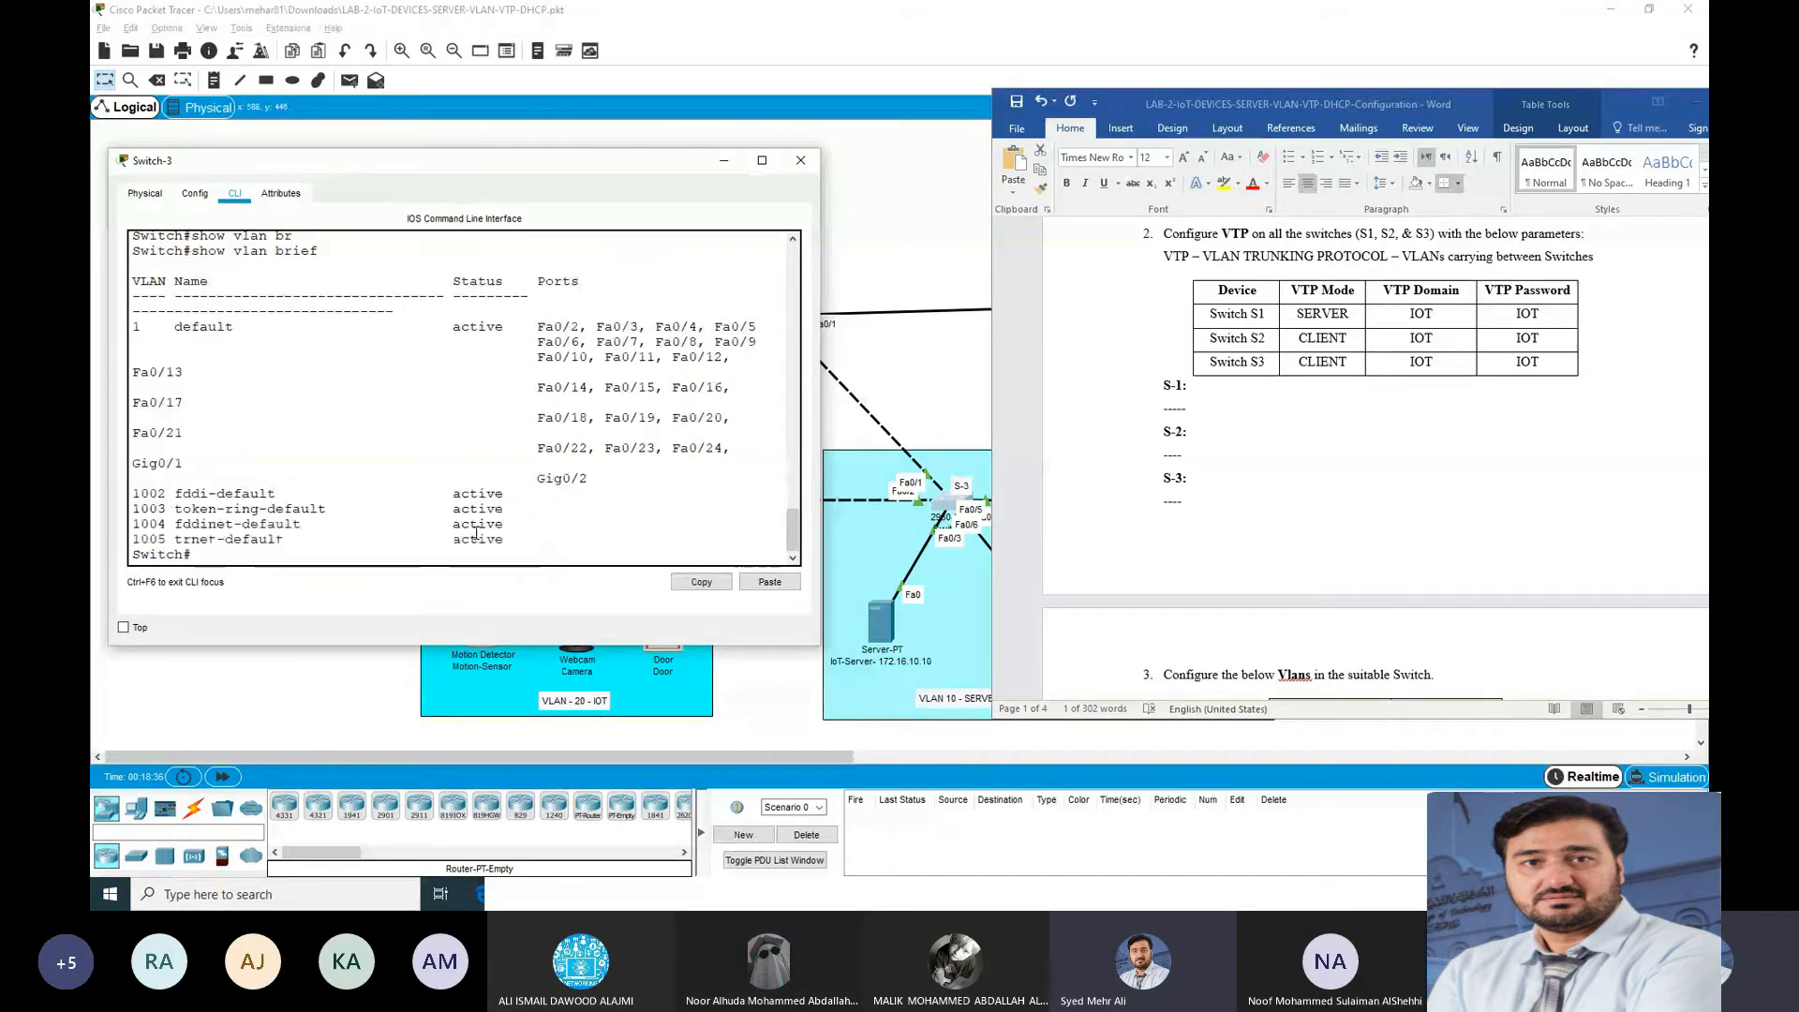
drag(608, 164, 649, 481)
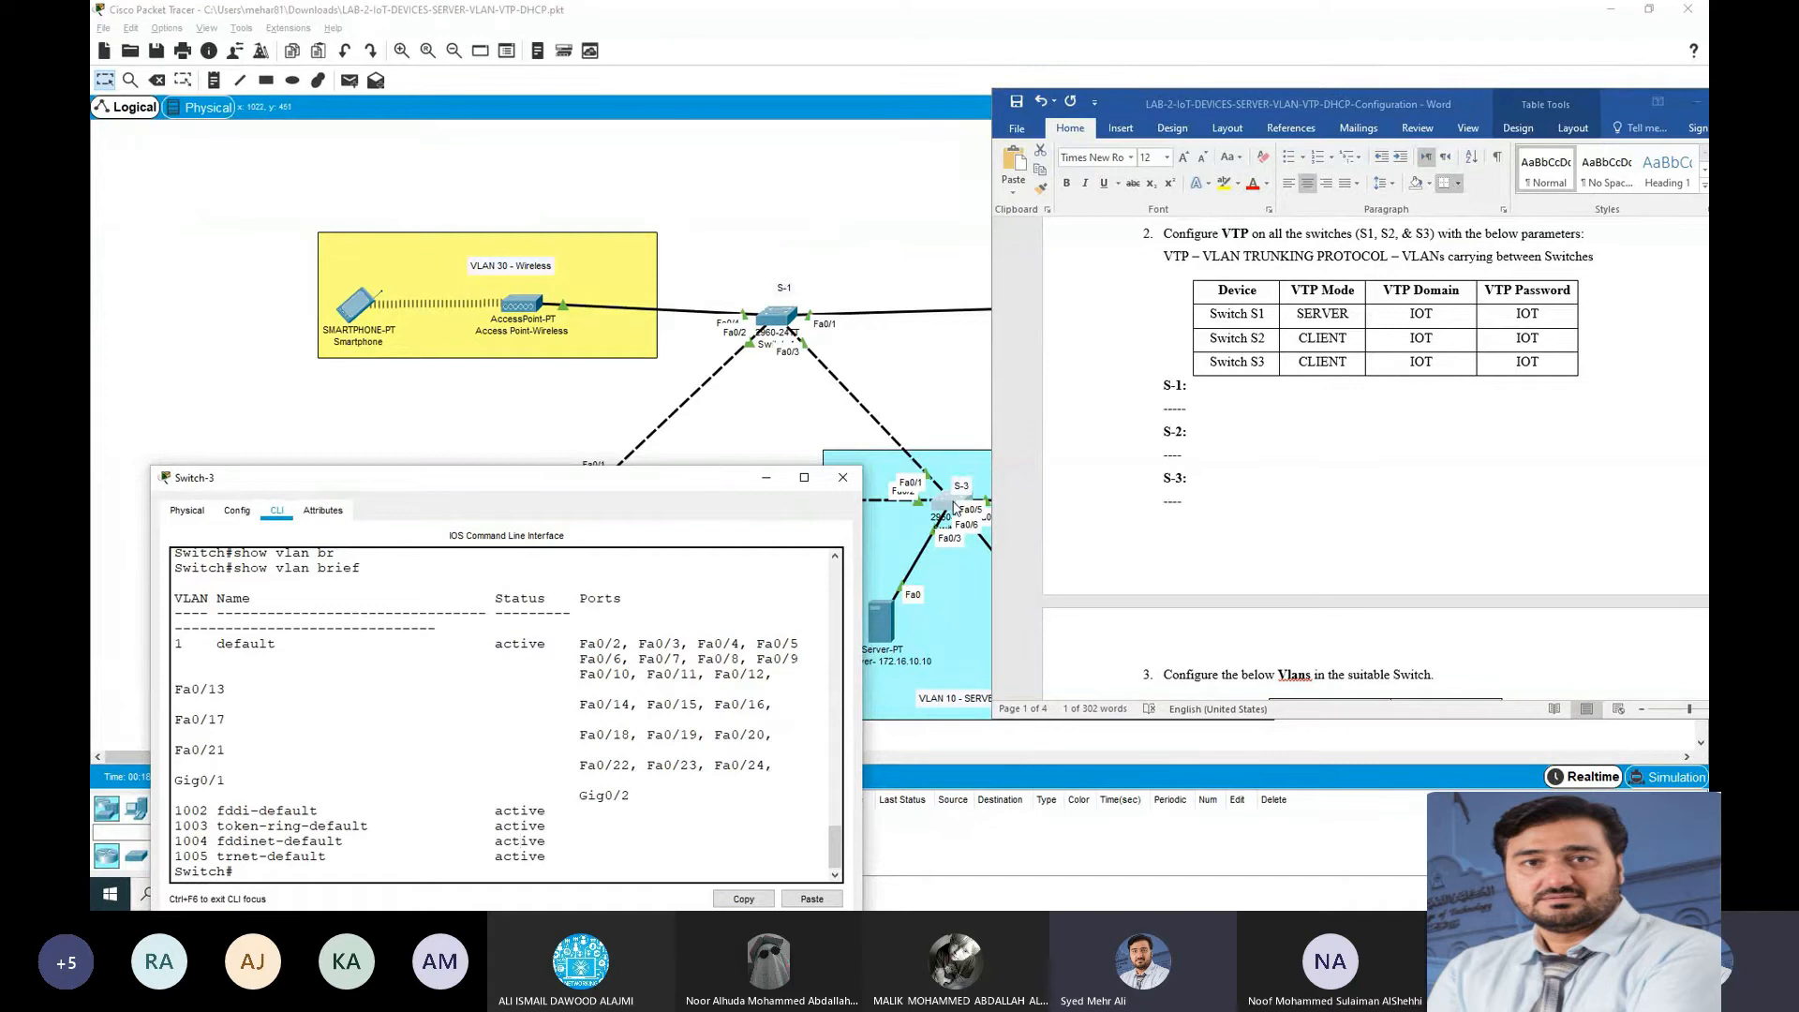
drag(328, 483, 278, 198)
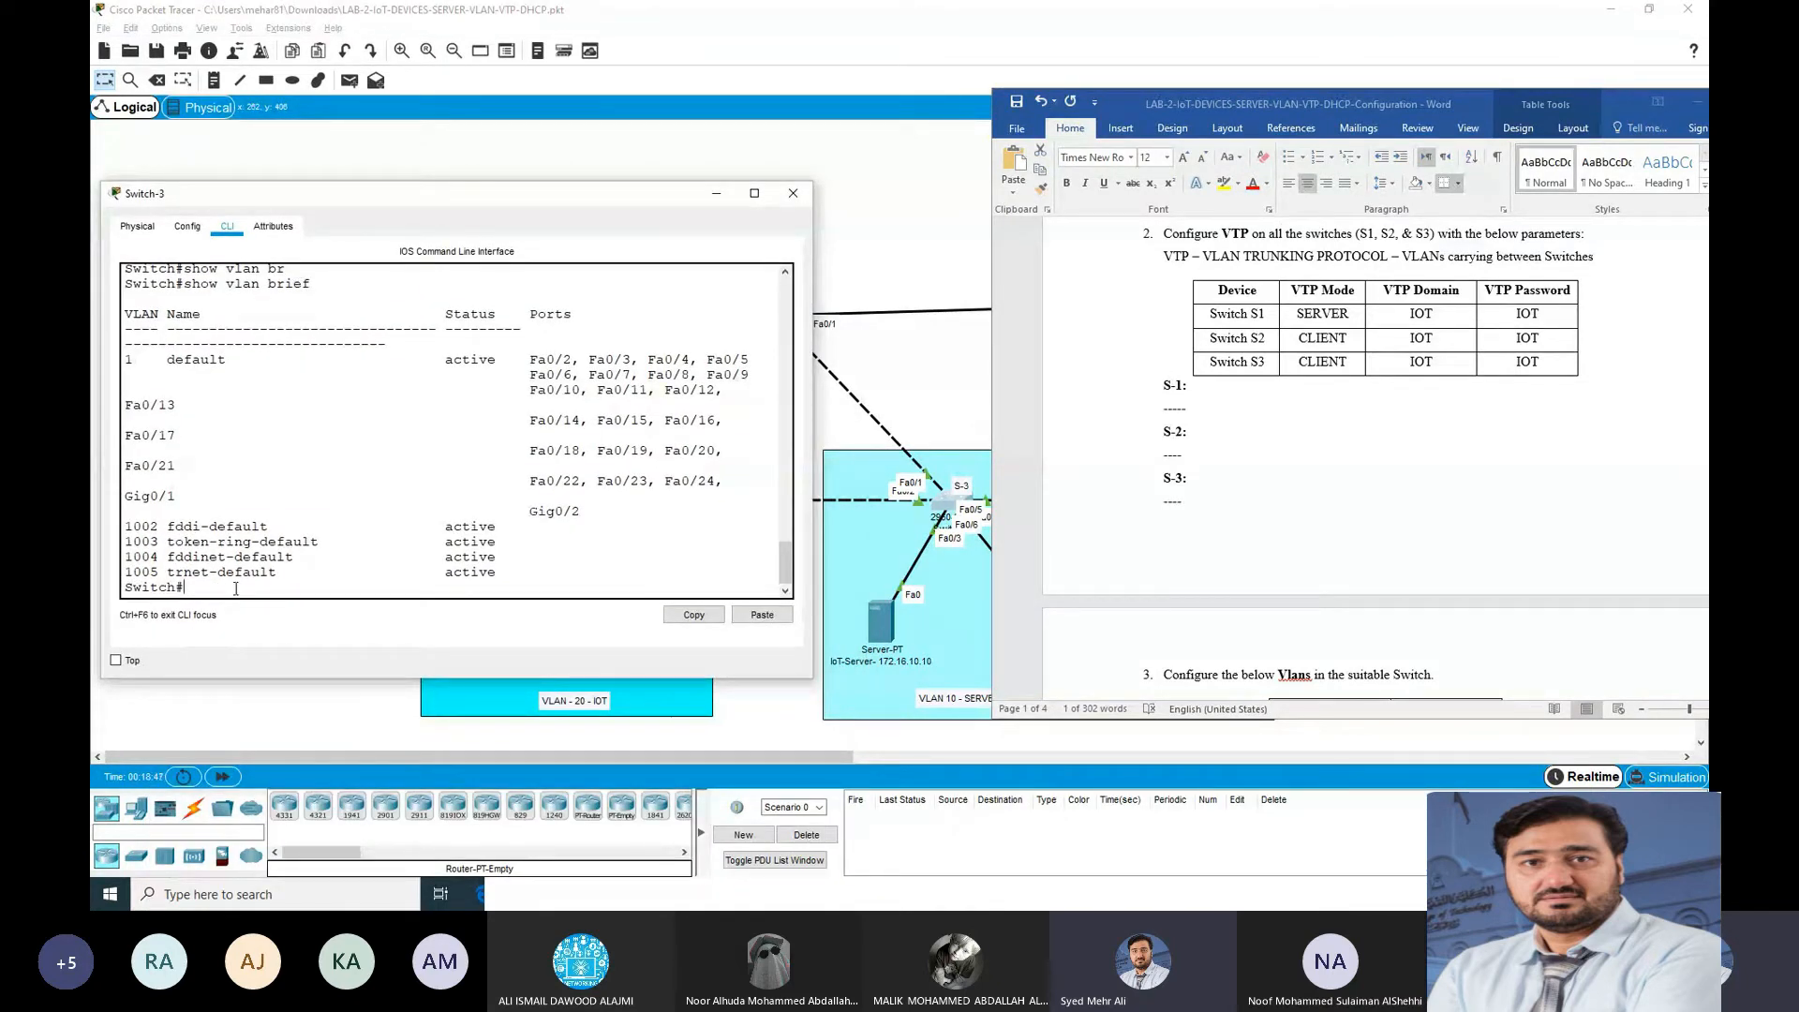
text(vtp mo)
key(Tab)
key(BackSpace)
key(BackSpace)
key(BackSpace)
key(BackSpace)
key(BackSpace)
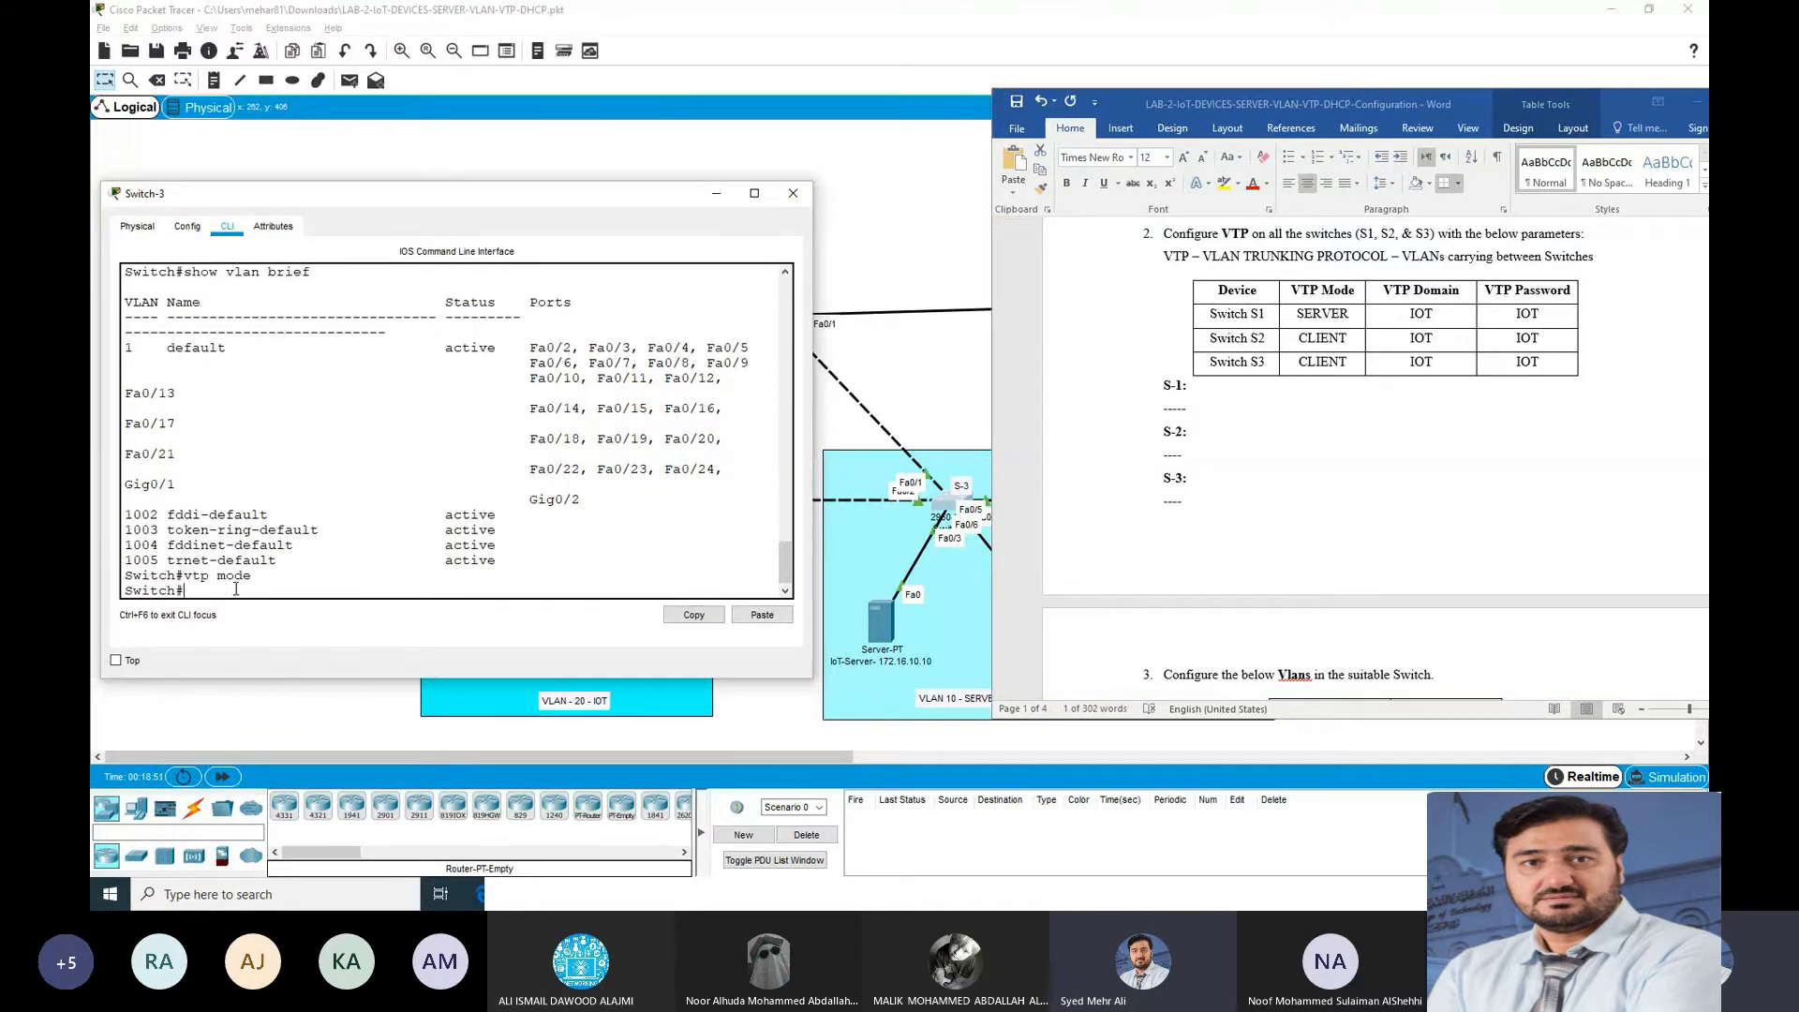
Step: Enter global configuration mode on S-3 and set its VTP mode to client
text(conf)
key(Tab)
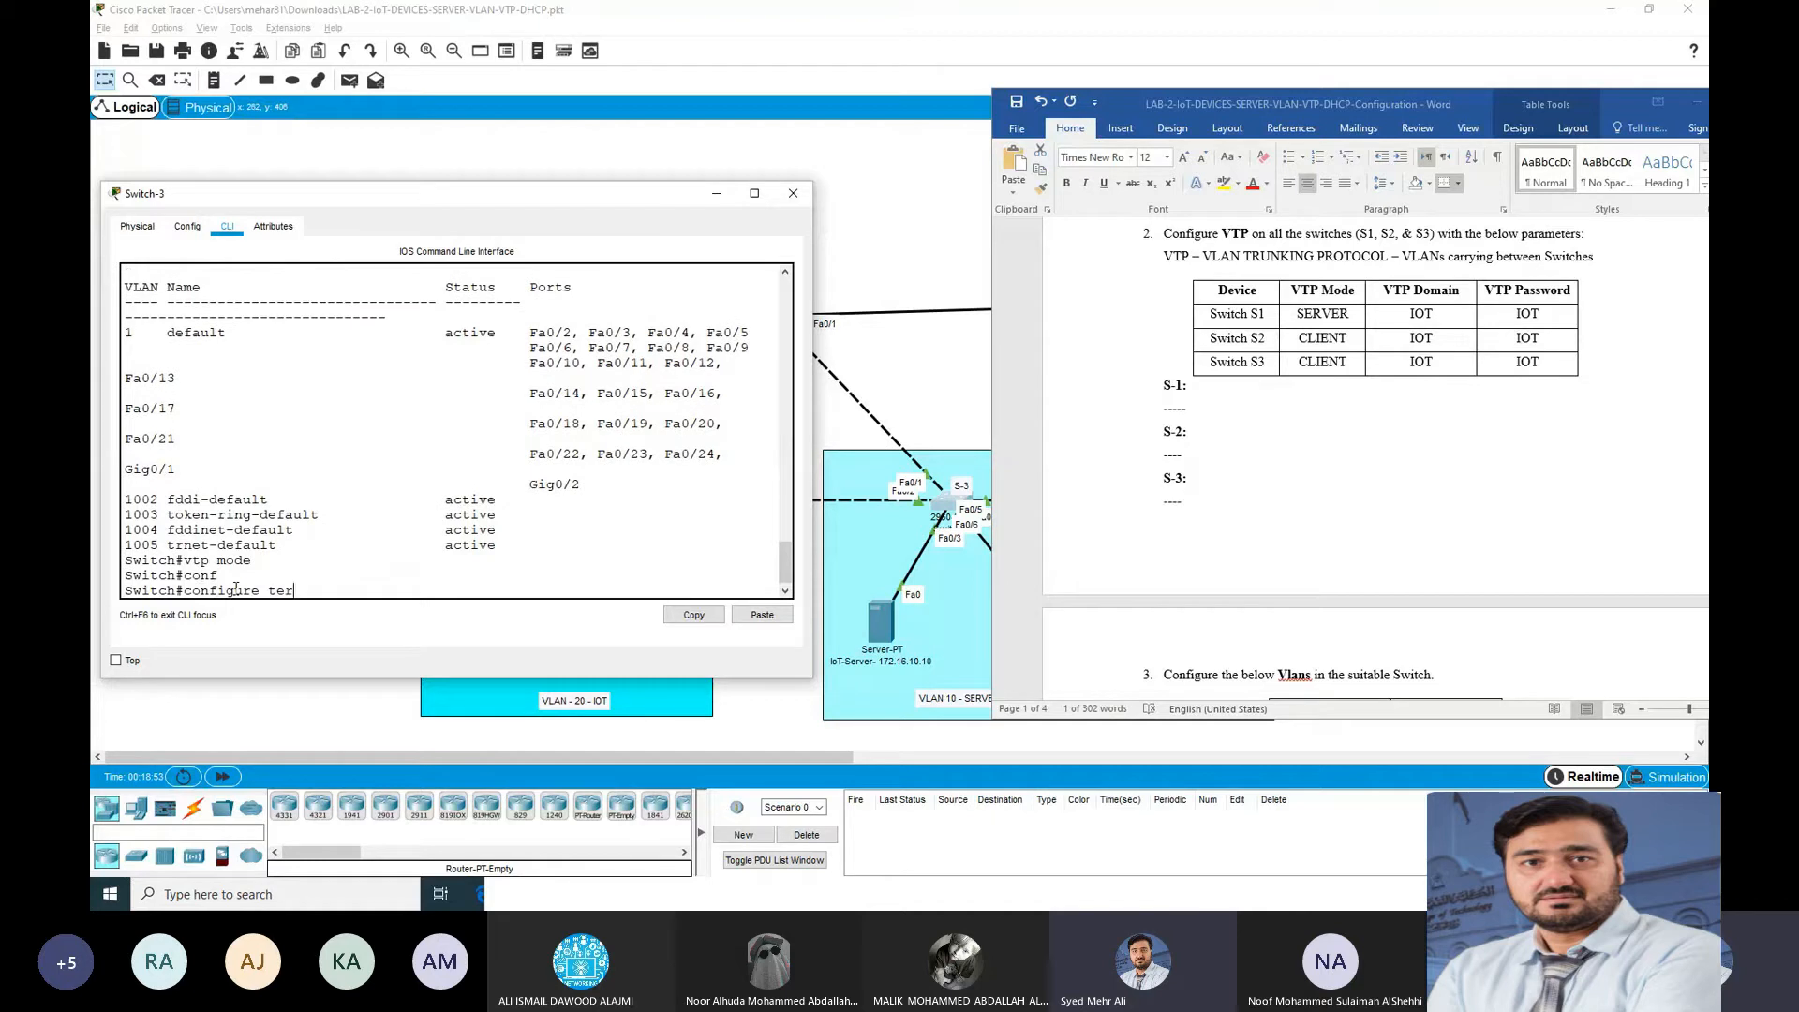
text(ter)
key(Tab)
key(Return)
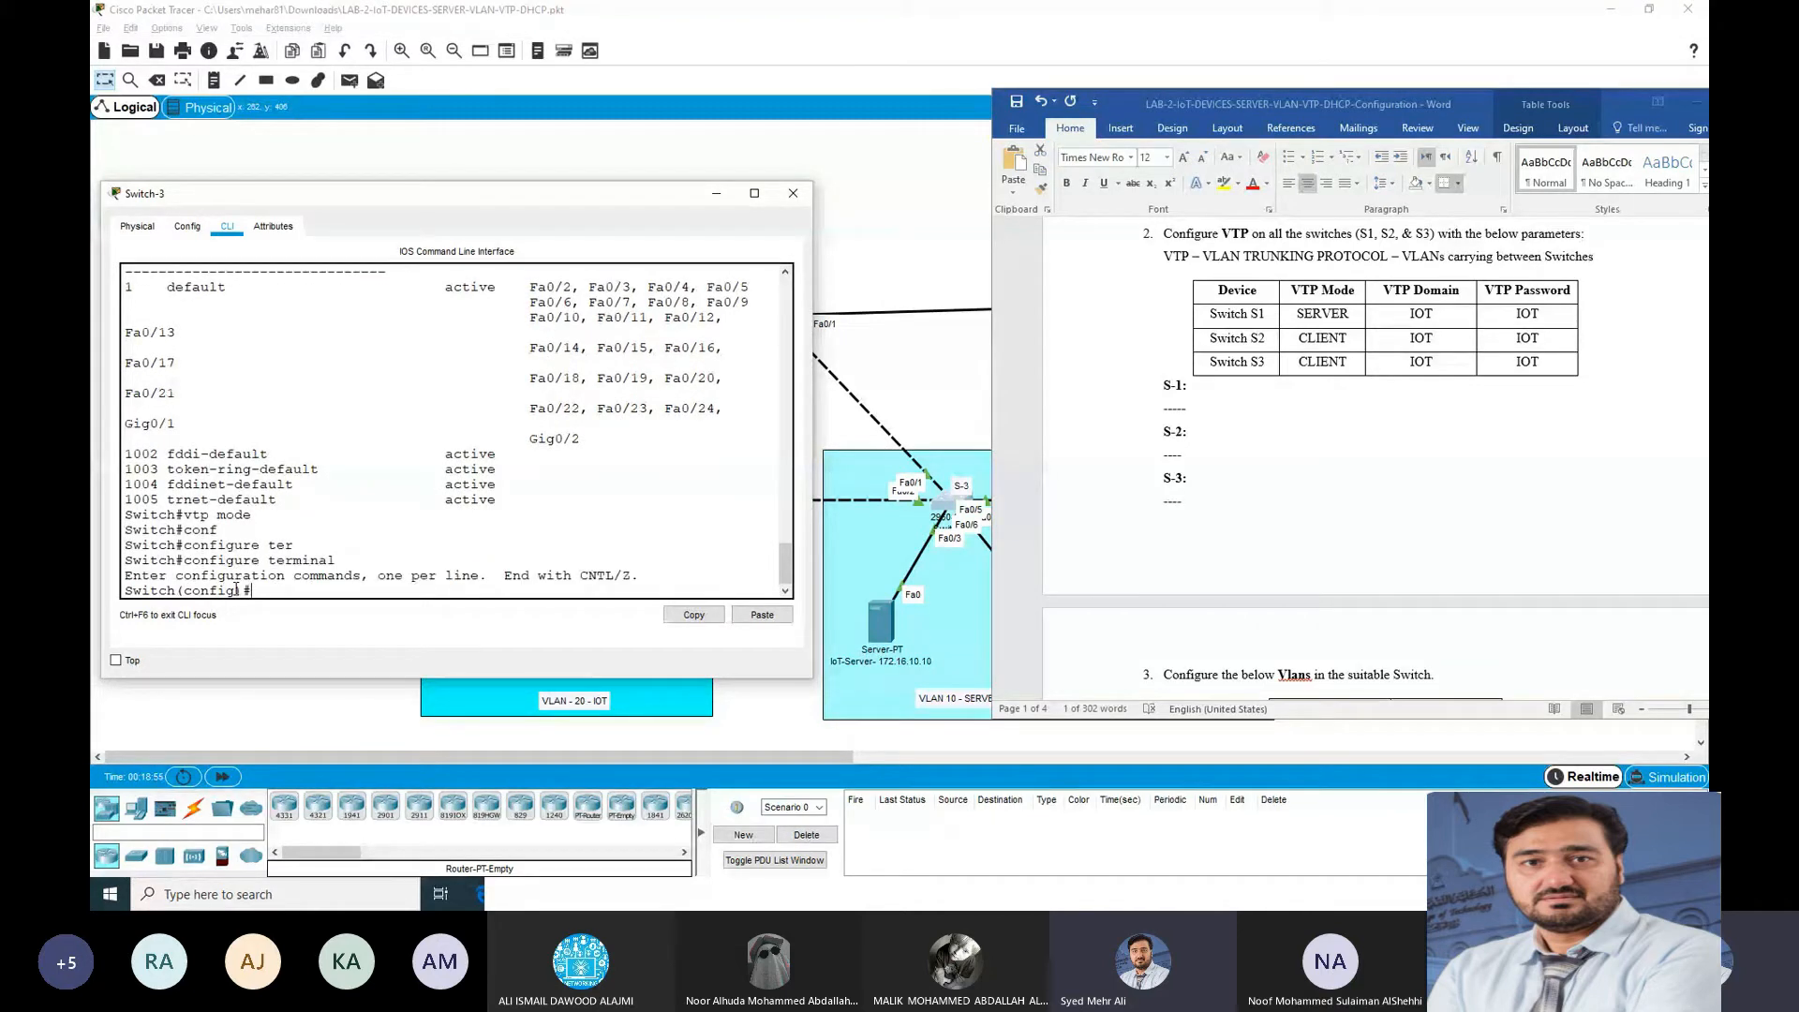
text(vtp mode)
key(Tab)
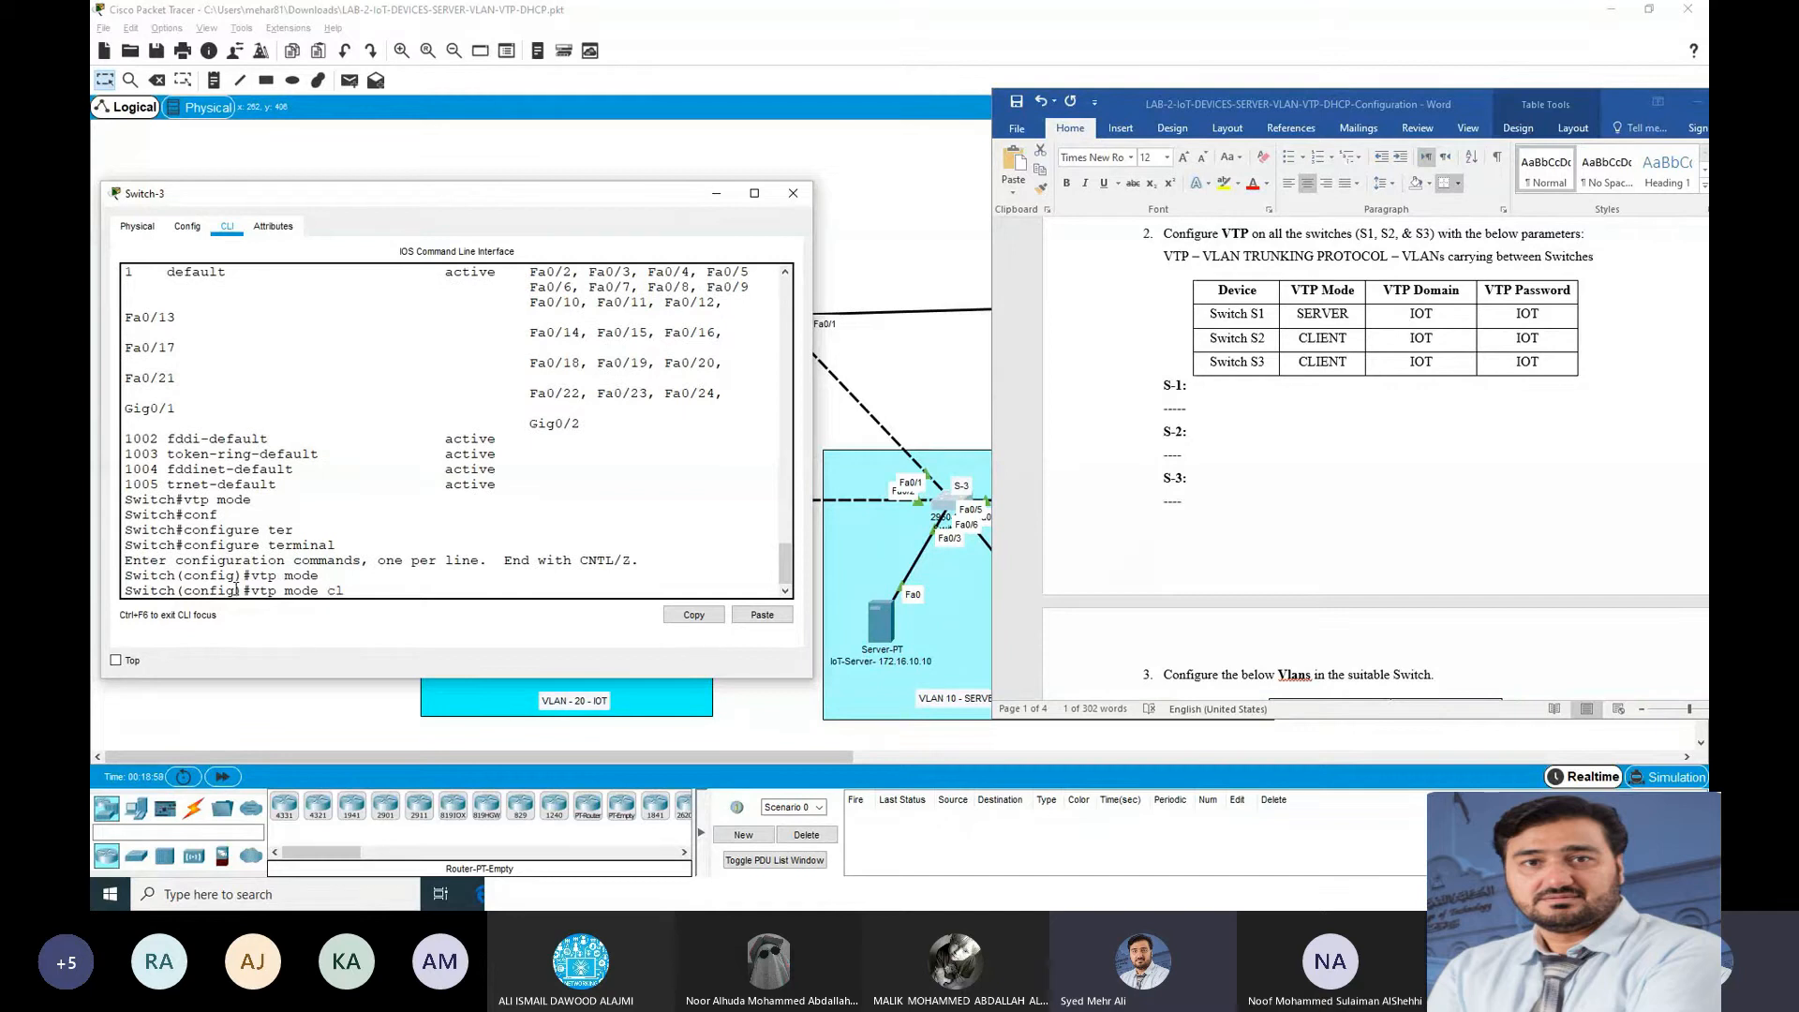
text(cl)
key(Tab)
key(Return)
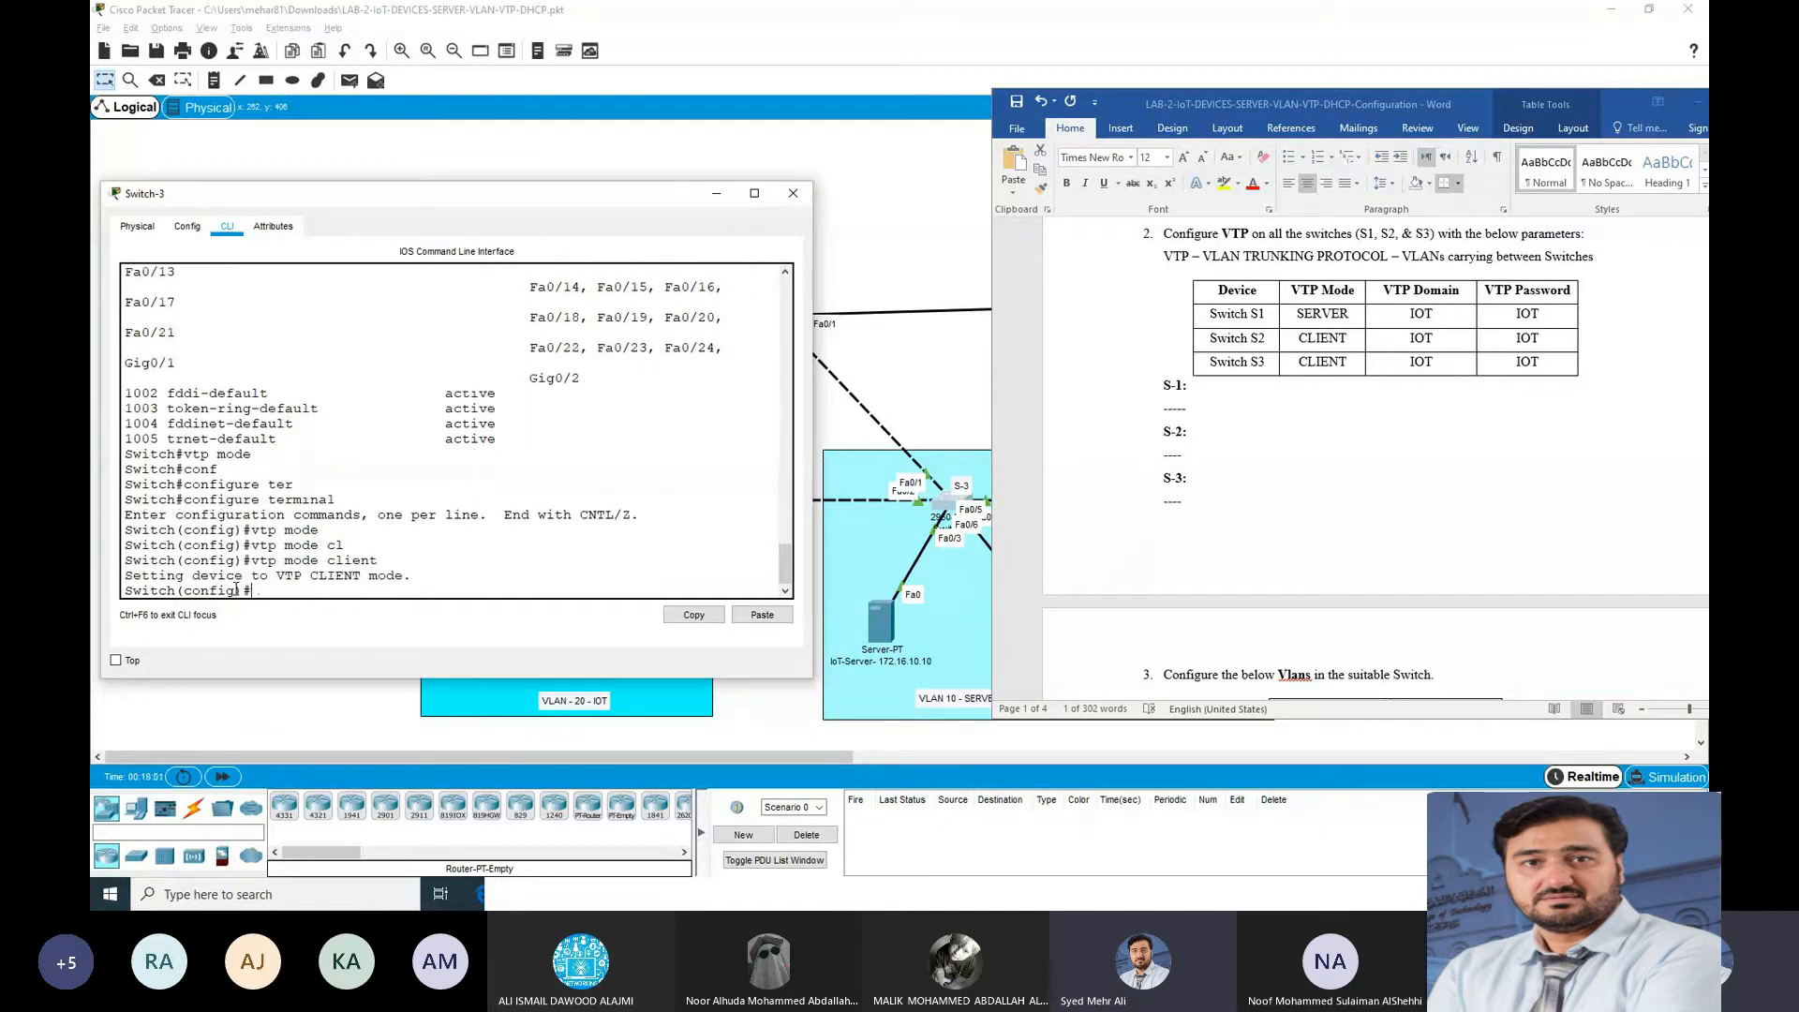
Step: Set the VTP domain of S-3 to IOT with the vtp domain command
text(vtp do)
key(Tab)
text(IOT)
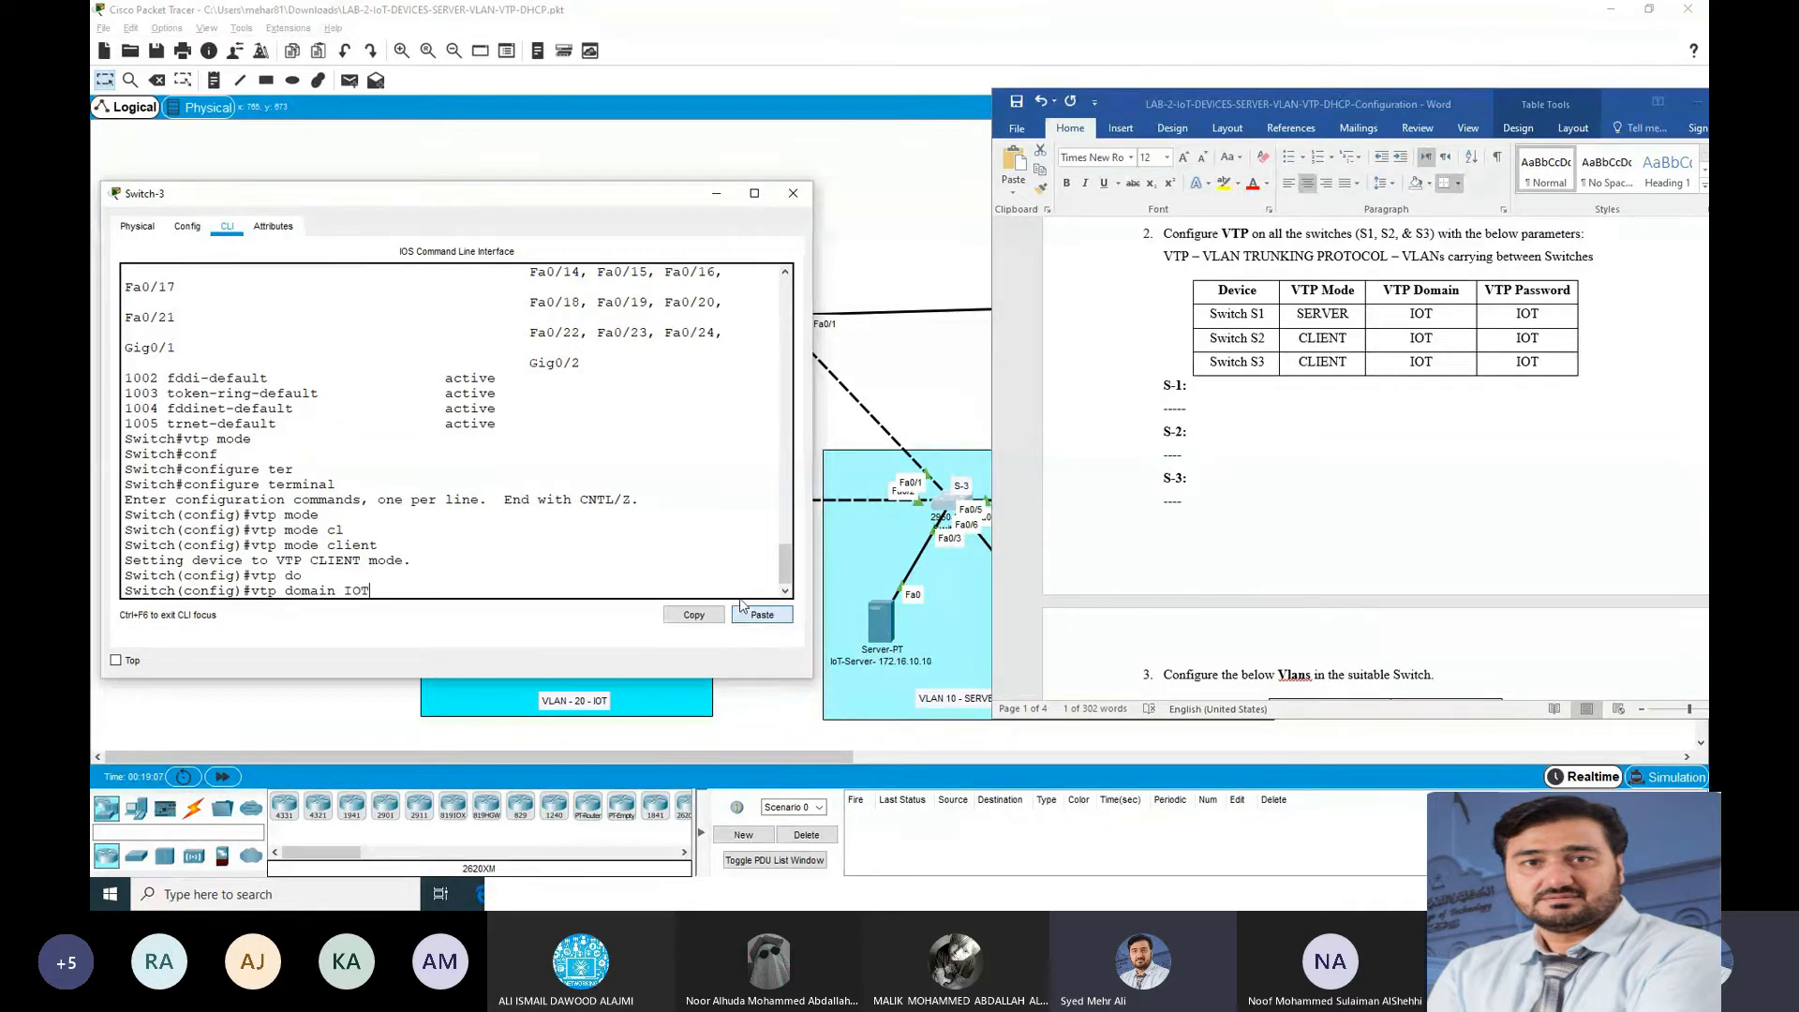
key(Return)
Step: Set the VTP password on S-3 by pasting the copied password into the vtp password command
text(vtp pass)
key(Tab)
click(761, 614)
key(Return)
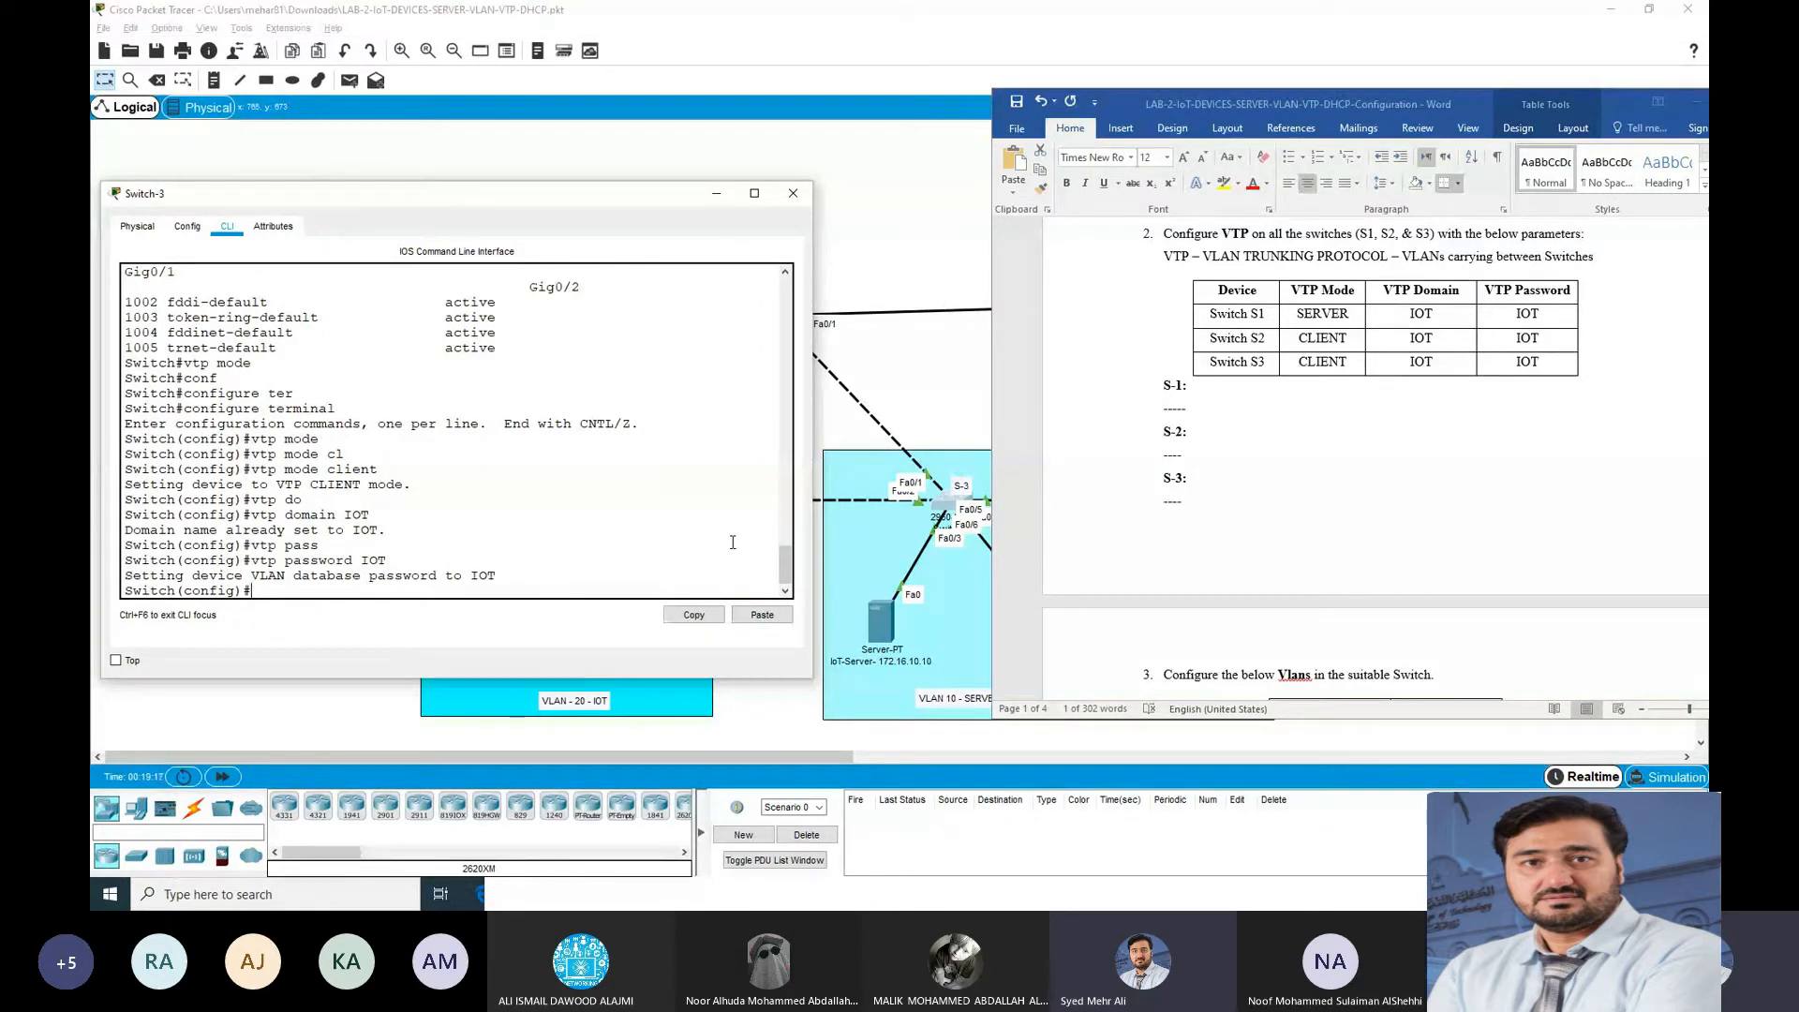
Step: Leave configuration mode on S-3 and display its VLAN table with show vlan brief to check for VLANs 10, 20 and 30
key(ctrl+z)
key(Return)
key(Return)
key(Return)
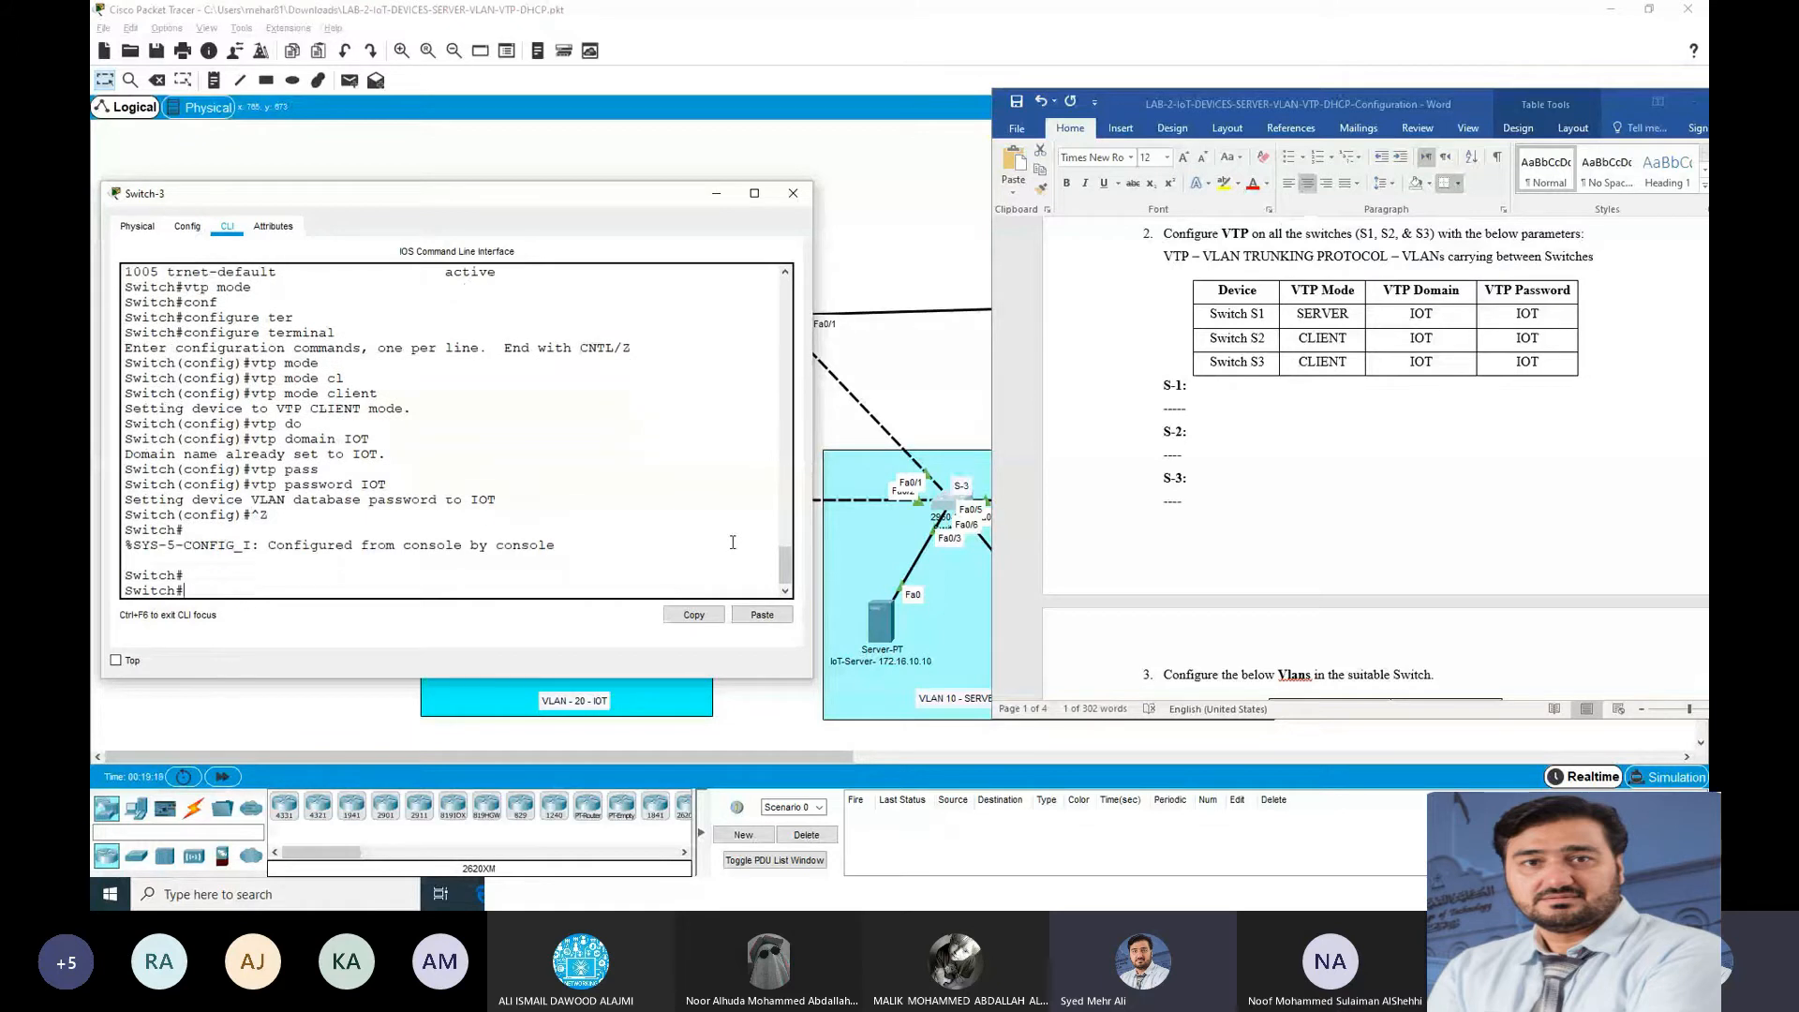
text(show vlan)
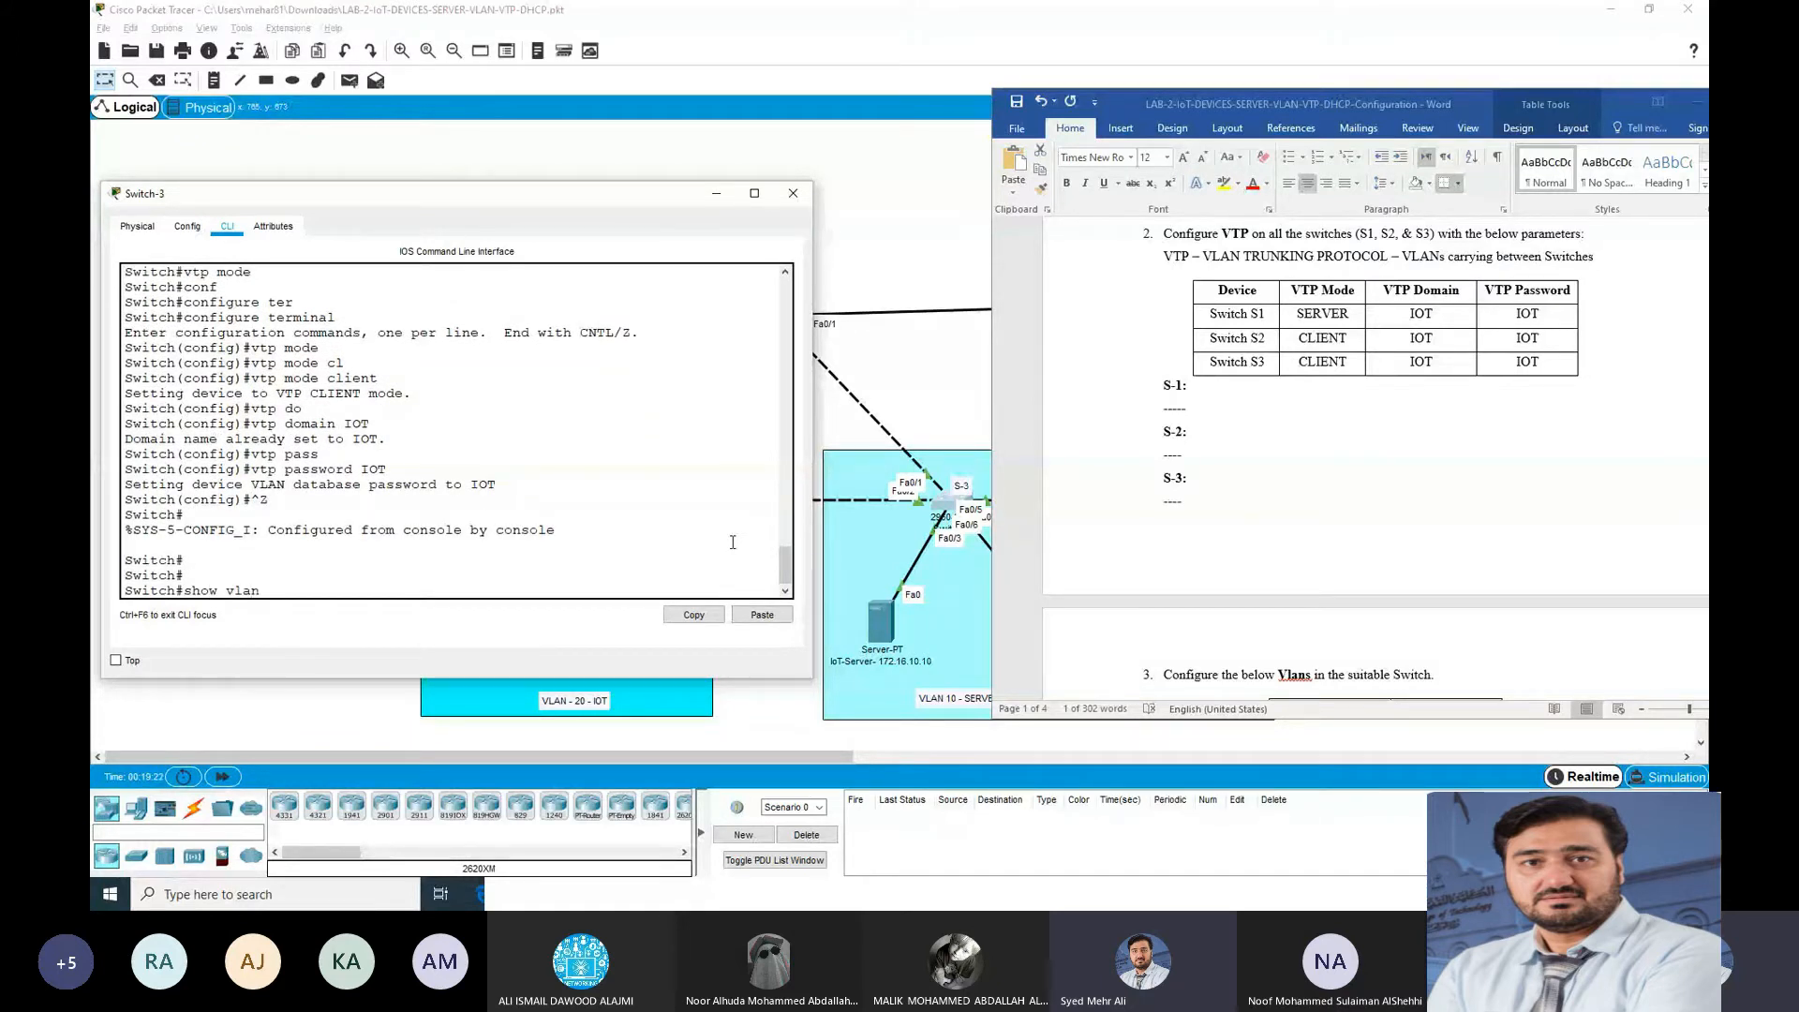
key(Return)
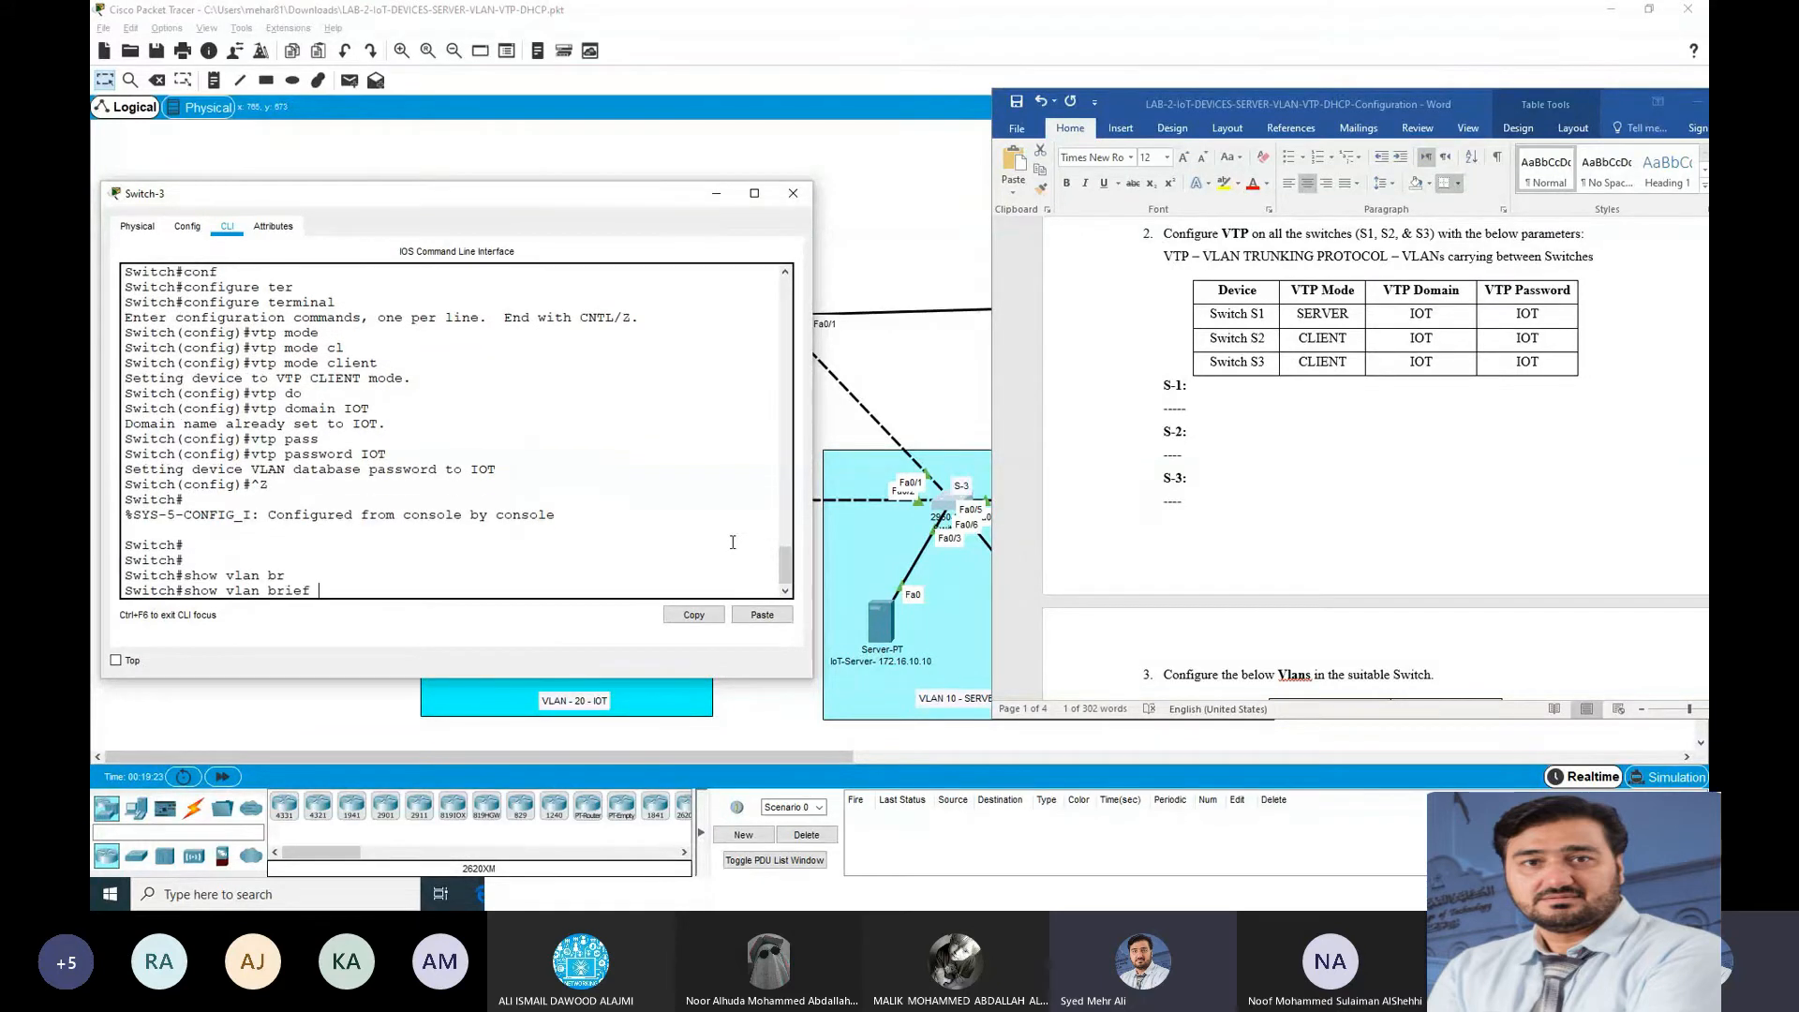
drag(126, 482, 532, 515)
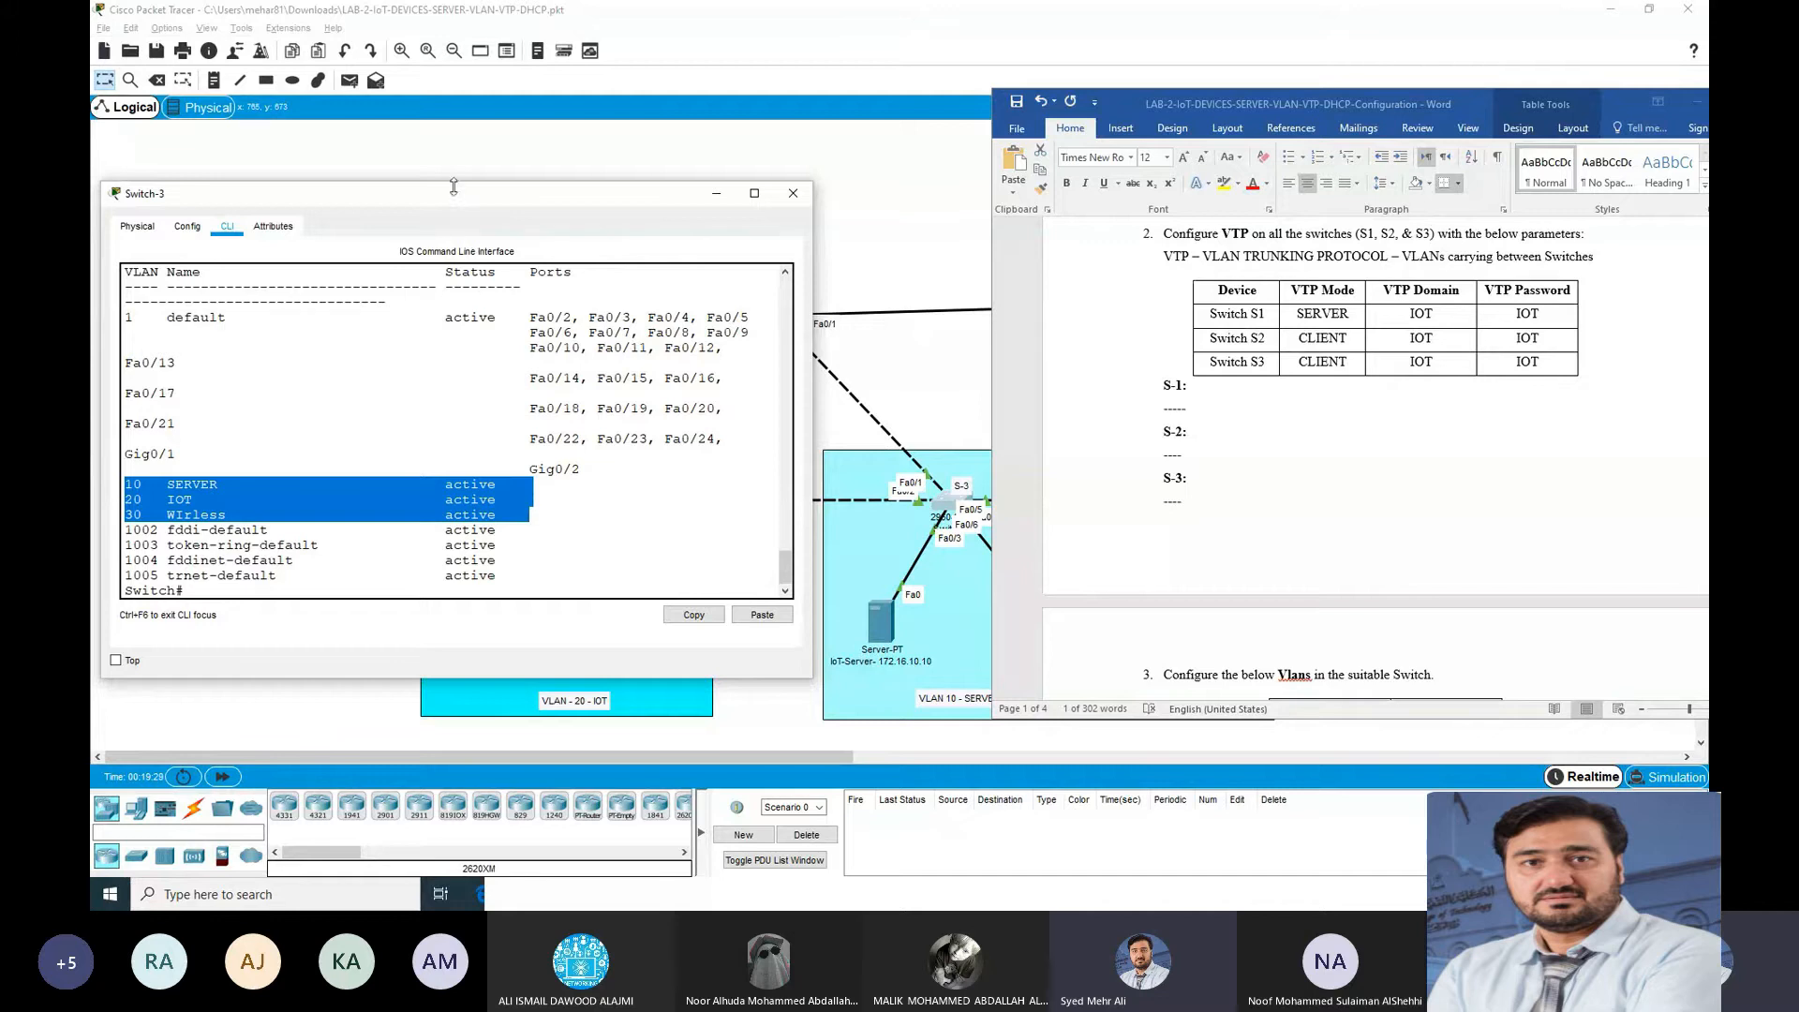
drag(454, 195, 450, 344)
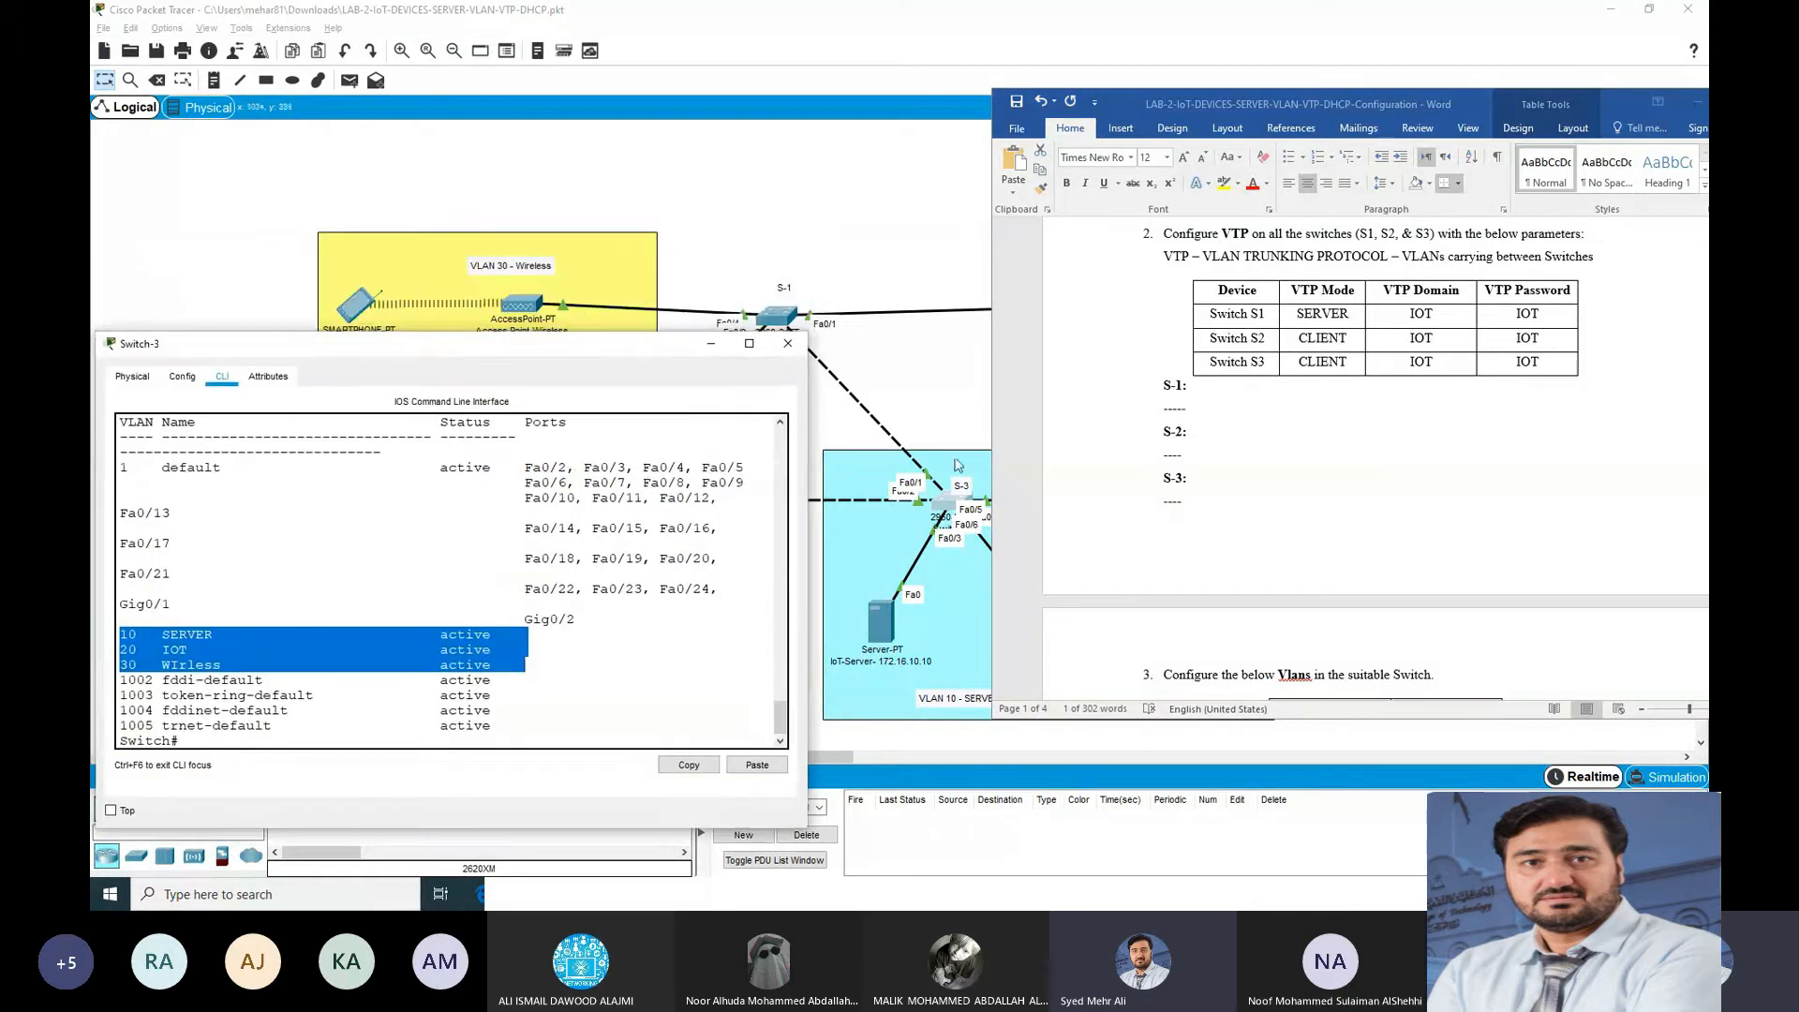
drag(497, 361, 507, 278)
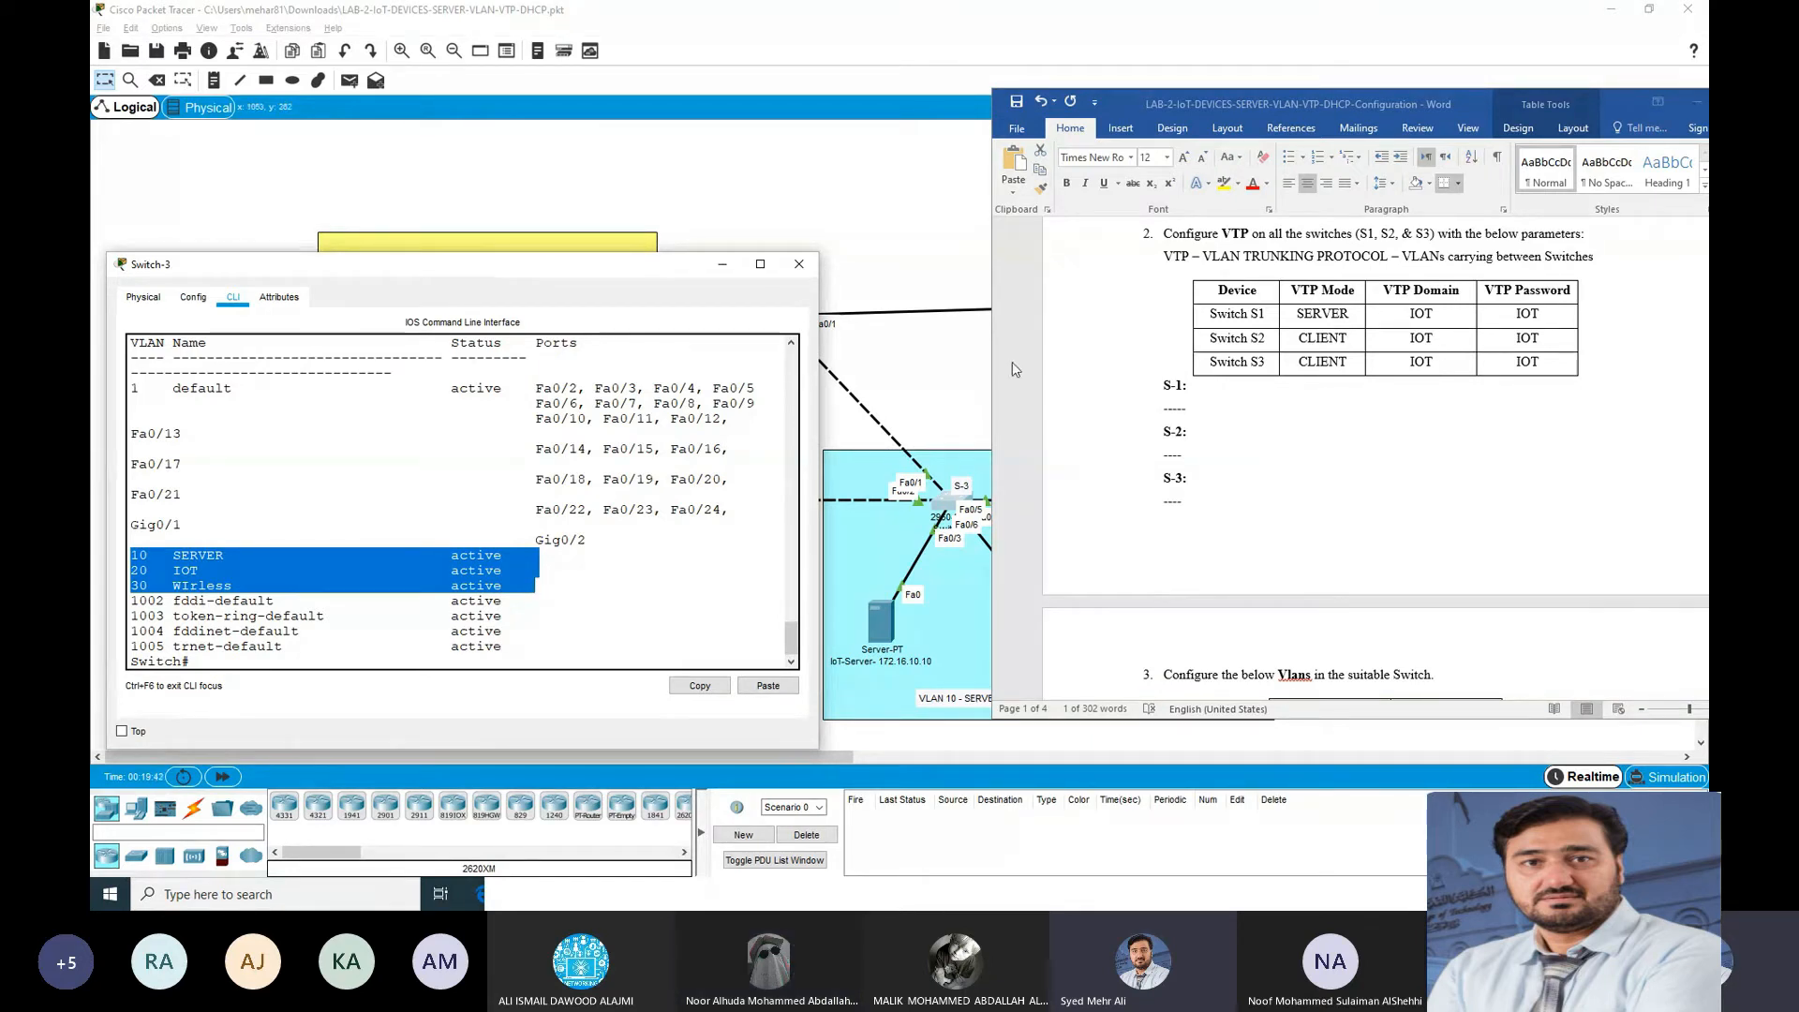
Step: Read the Word lab instructions from the VTP task through the VLAN table to the TRUNK and ACCESS modes task
scroll(1276, 455, up, 3)
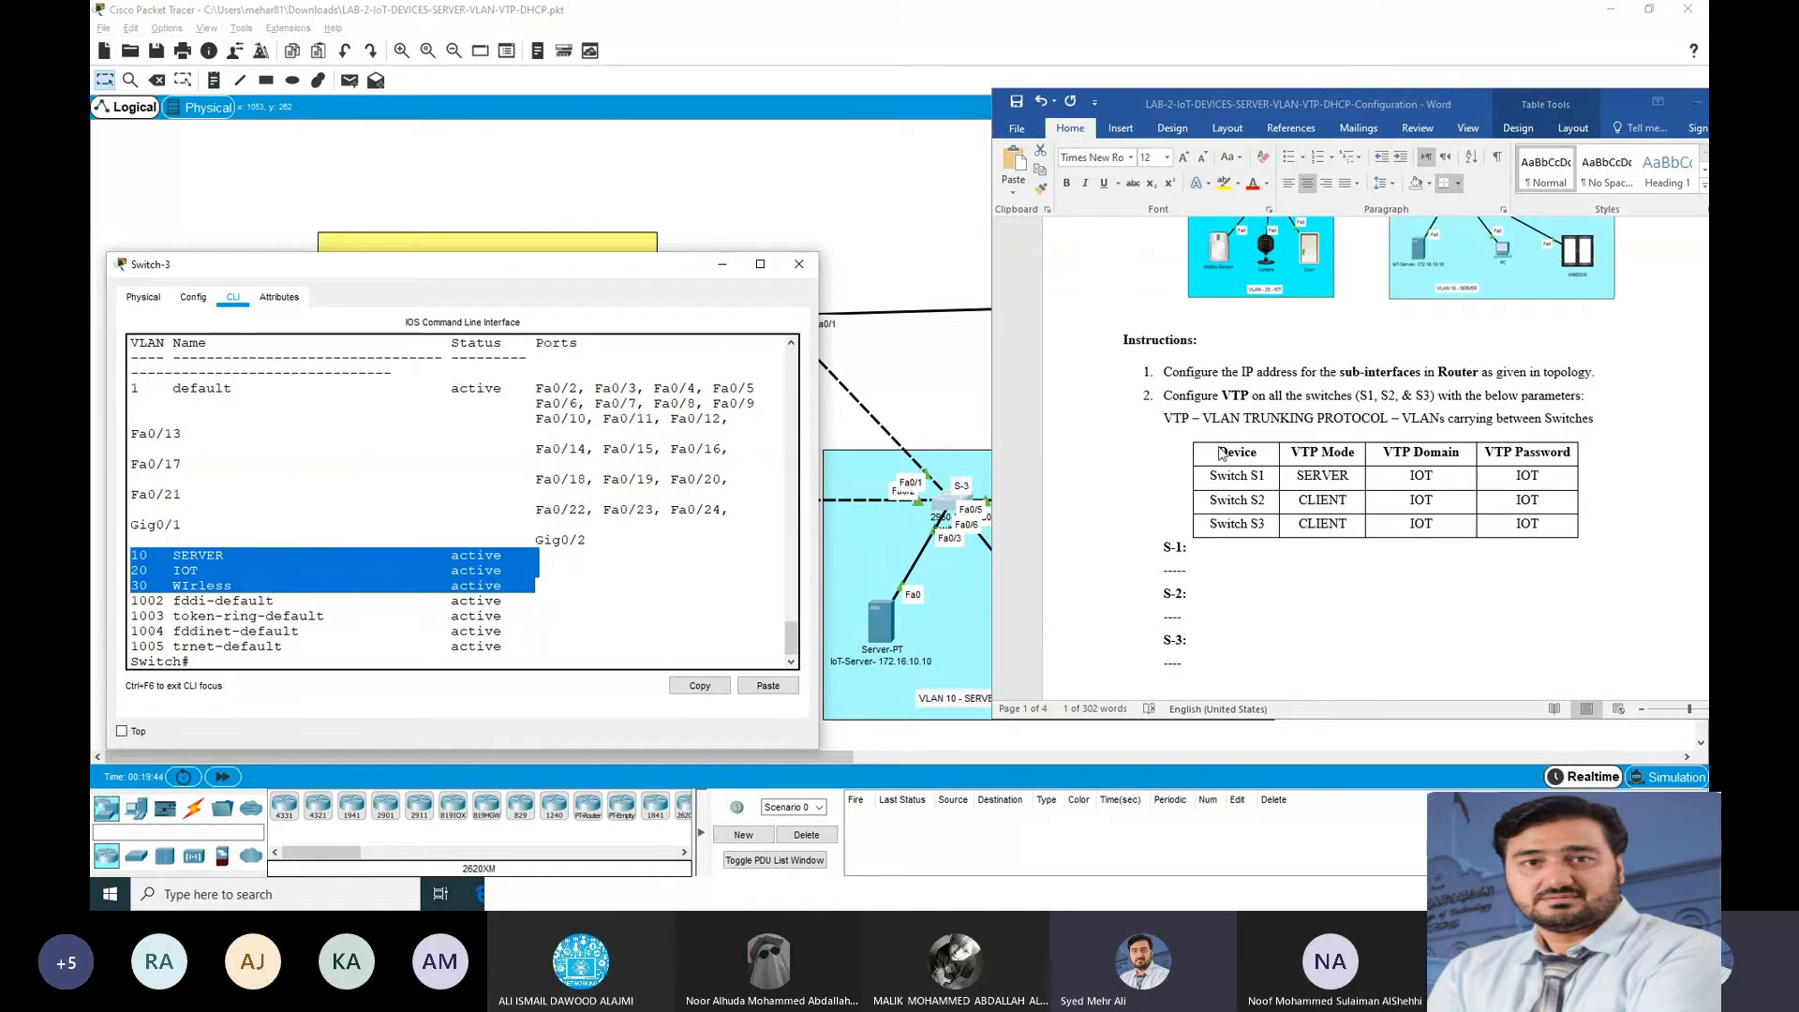
scroll(1309, 478, down, 8)
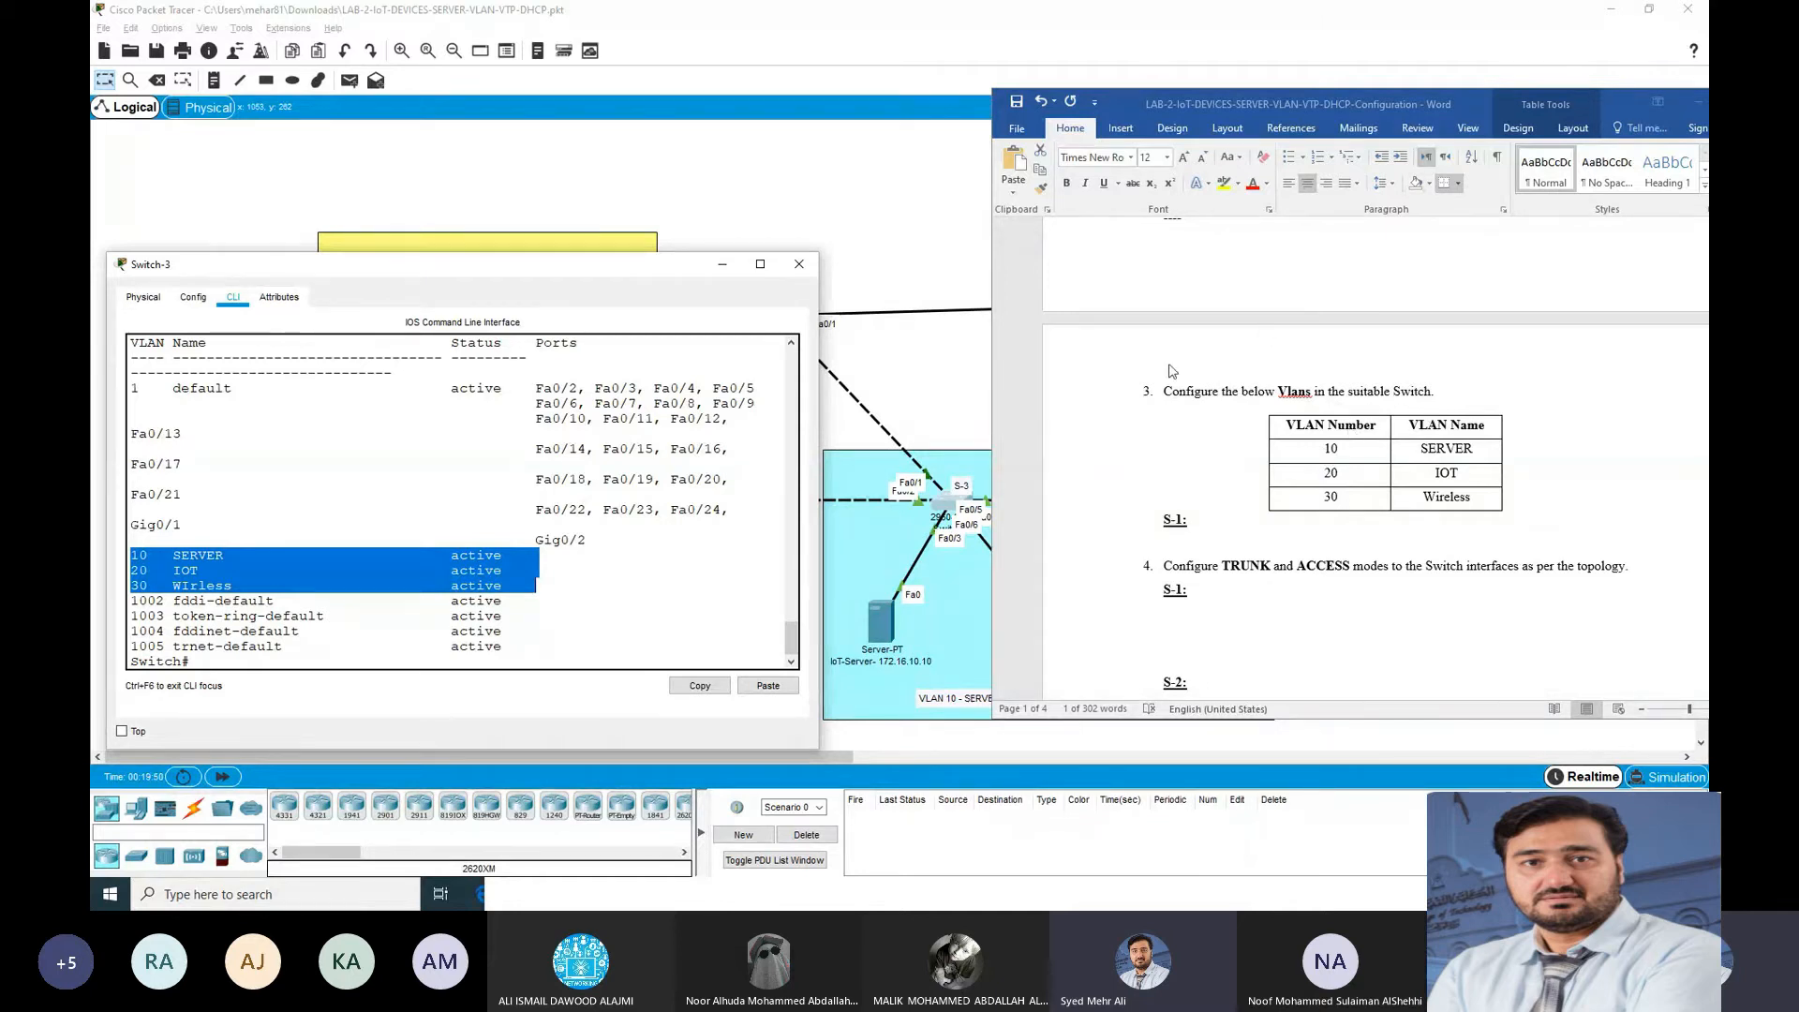
scroll(1169, 523, down, 2)
scroll(1308, 515, down, 3)
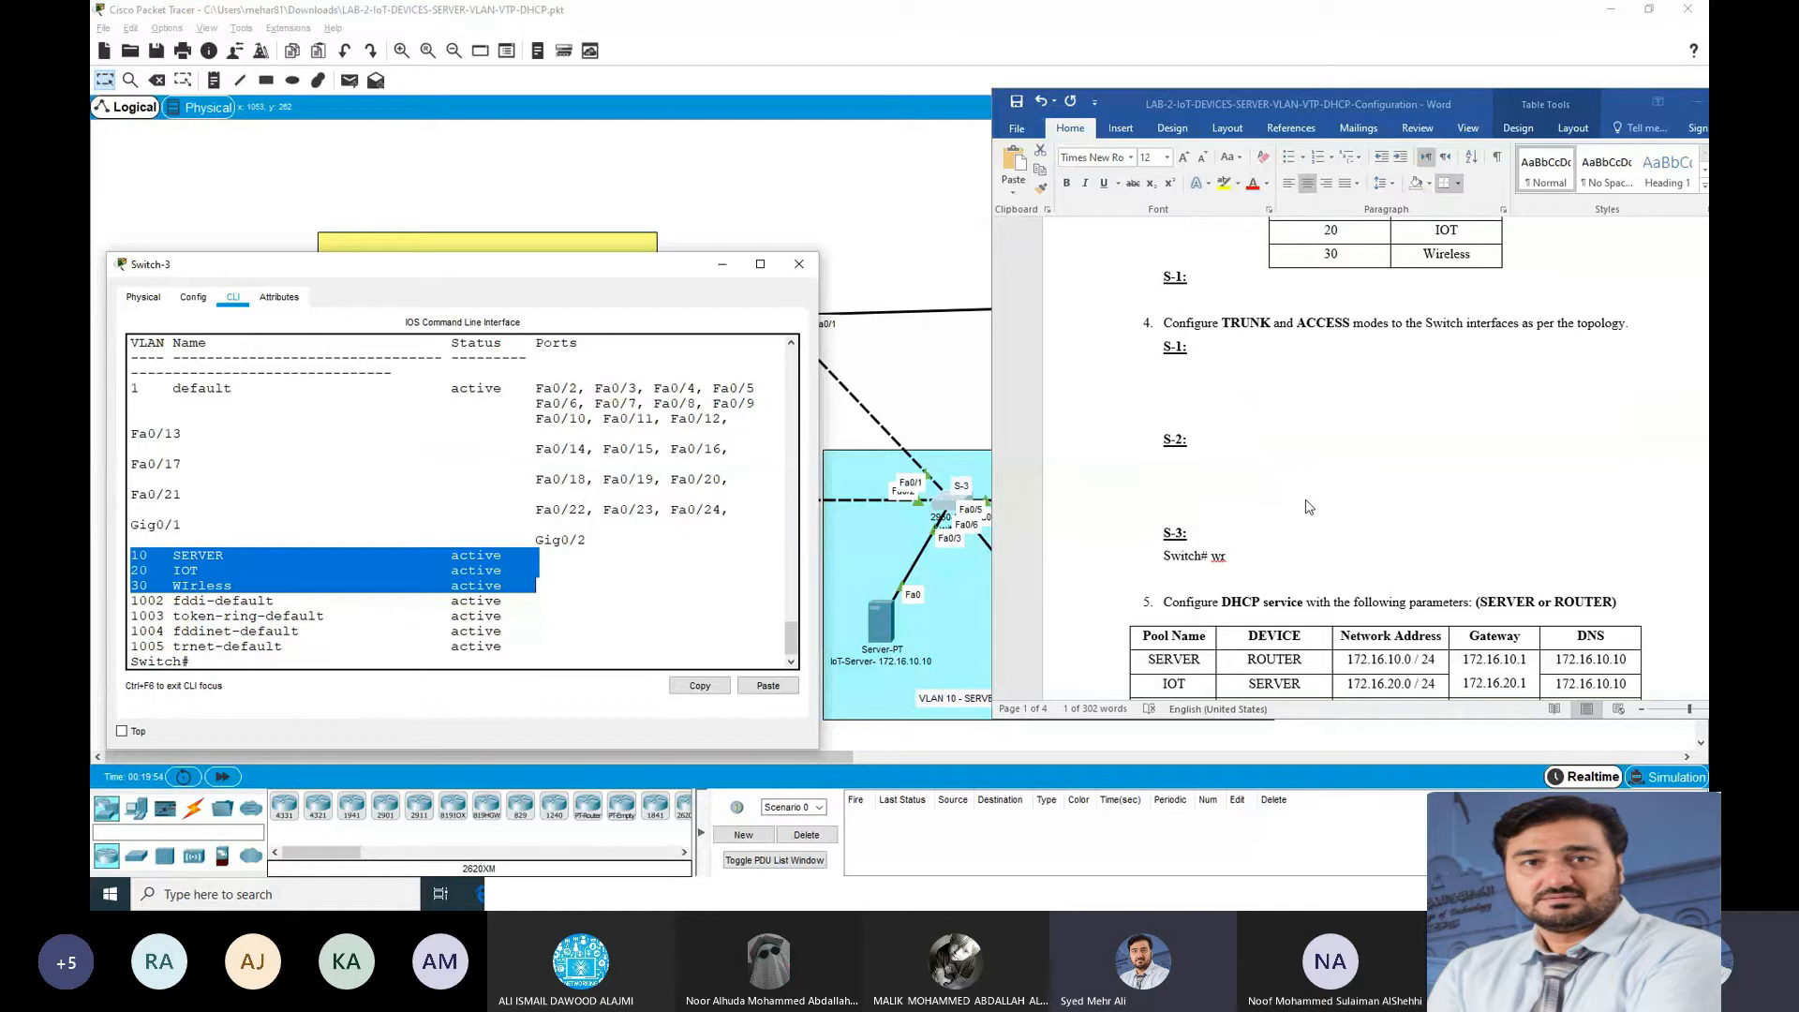
scroll(1437, 430, down, 2)
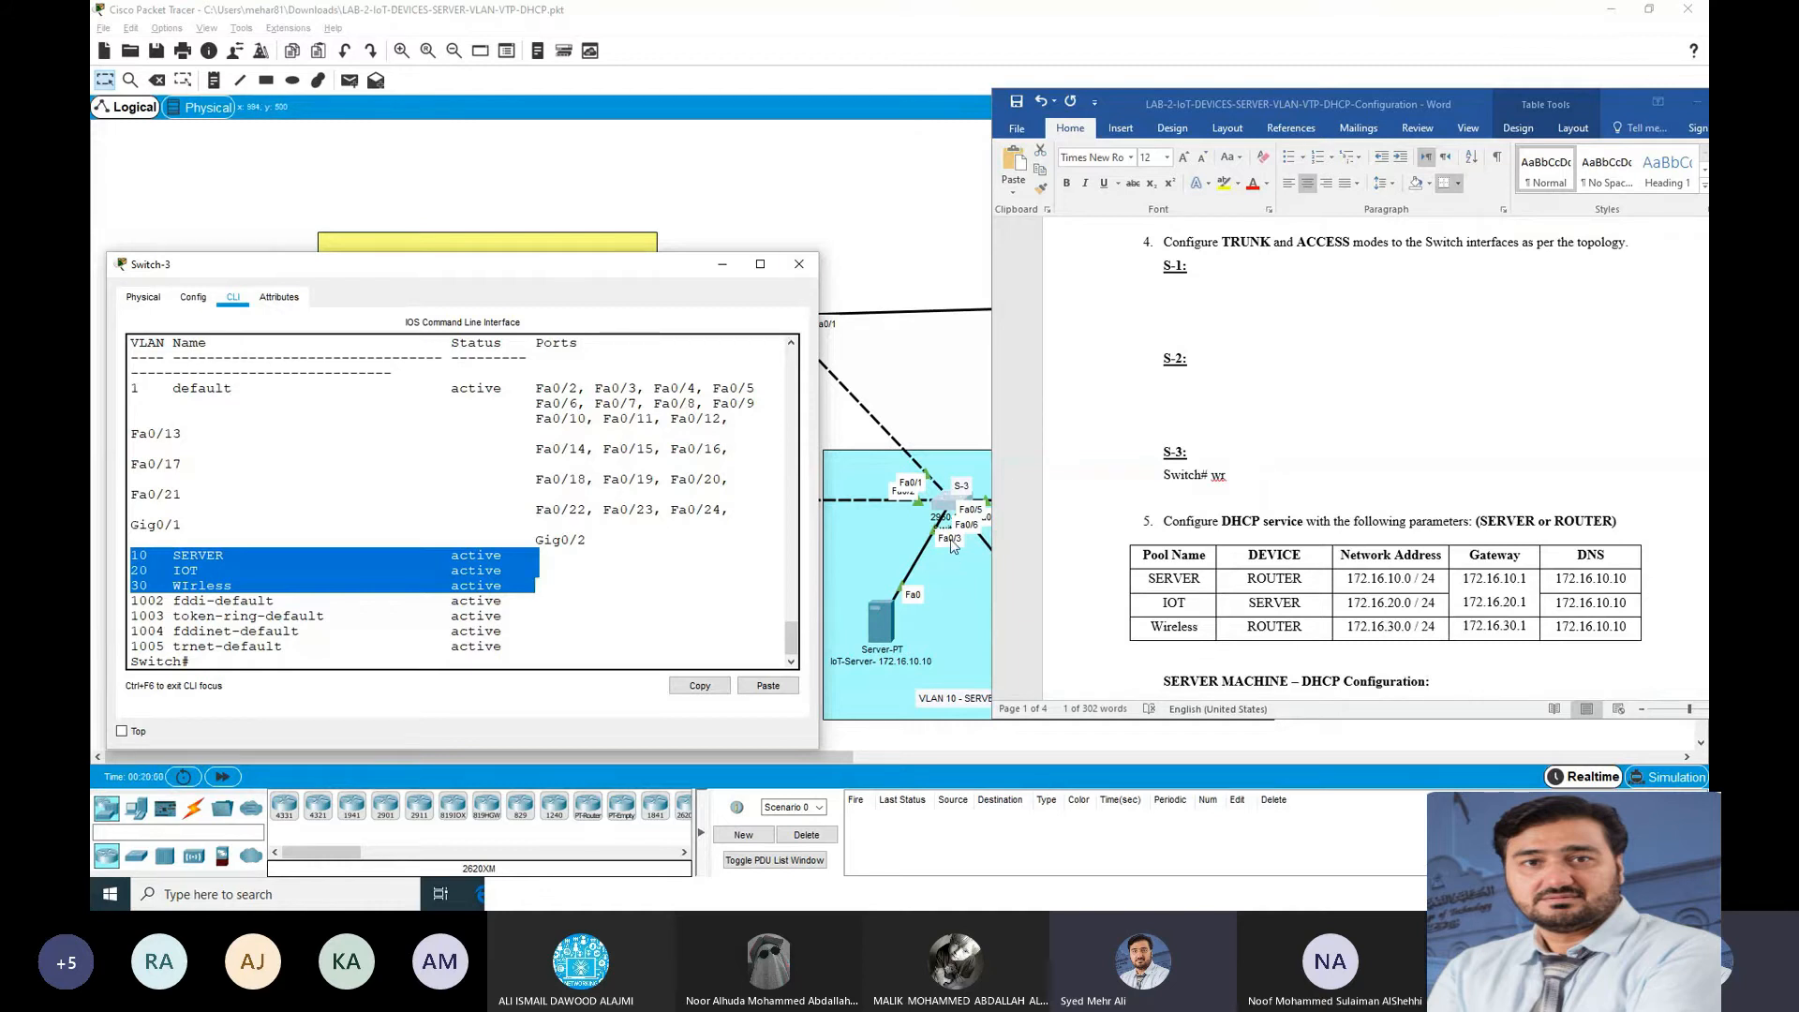
Step: Rearrange the Word and Switch-3 windows so the server area of the topology is exposed beside the S-3 command line
drag(642, 254, 694, 661)
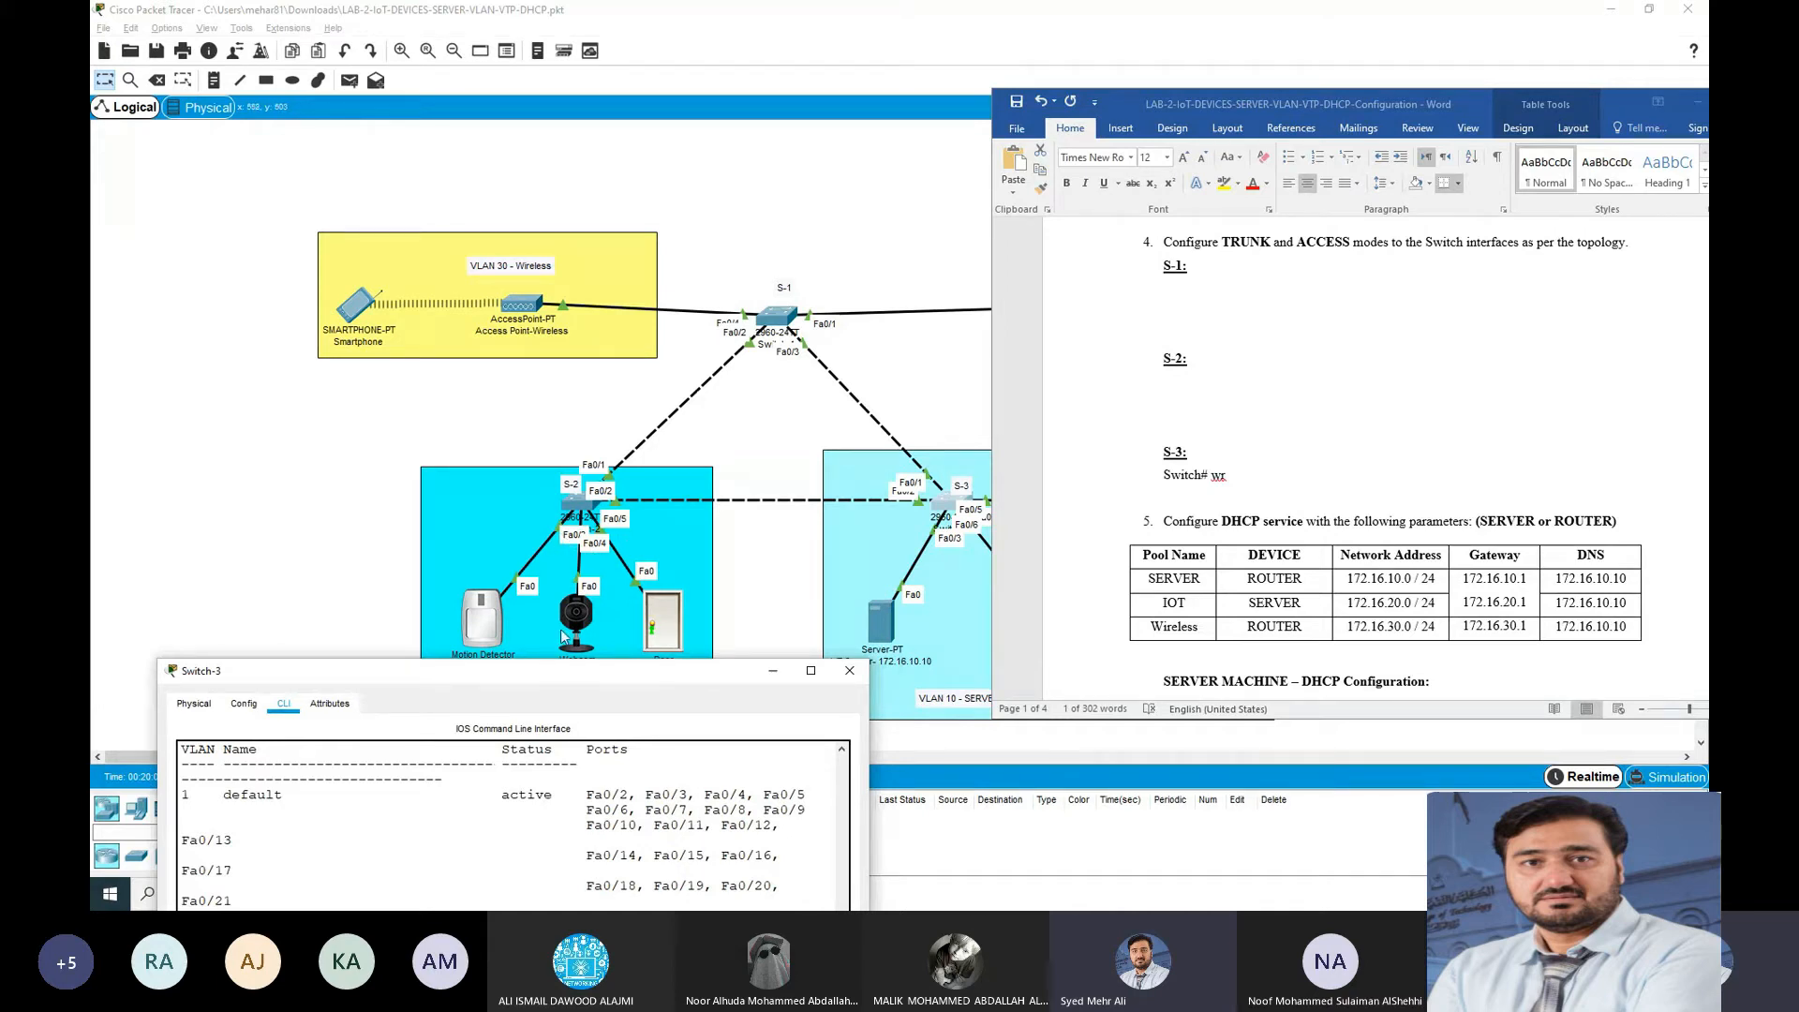
drag(1231, 102, 1467, 128)
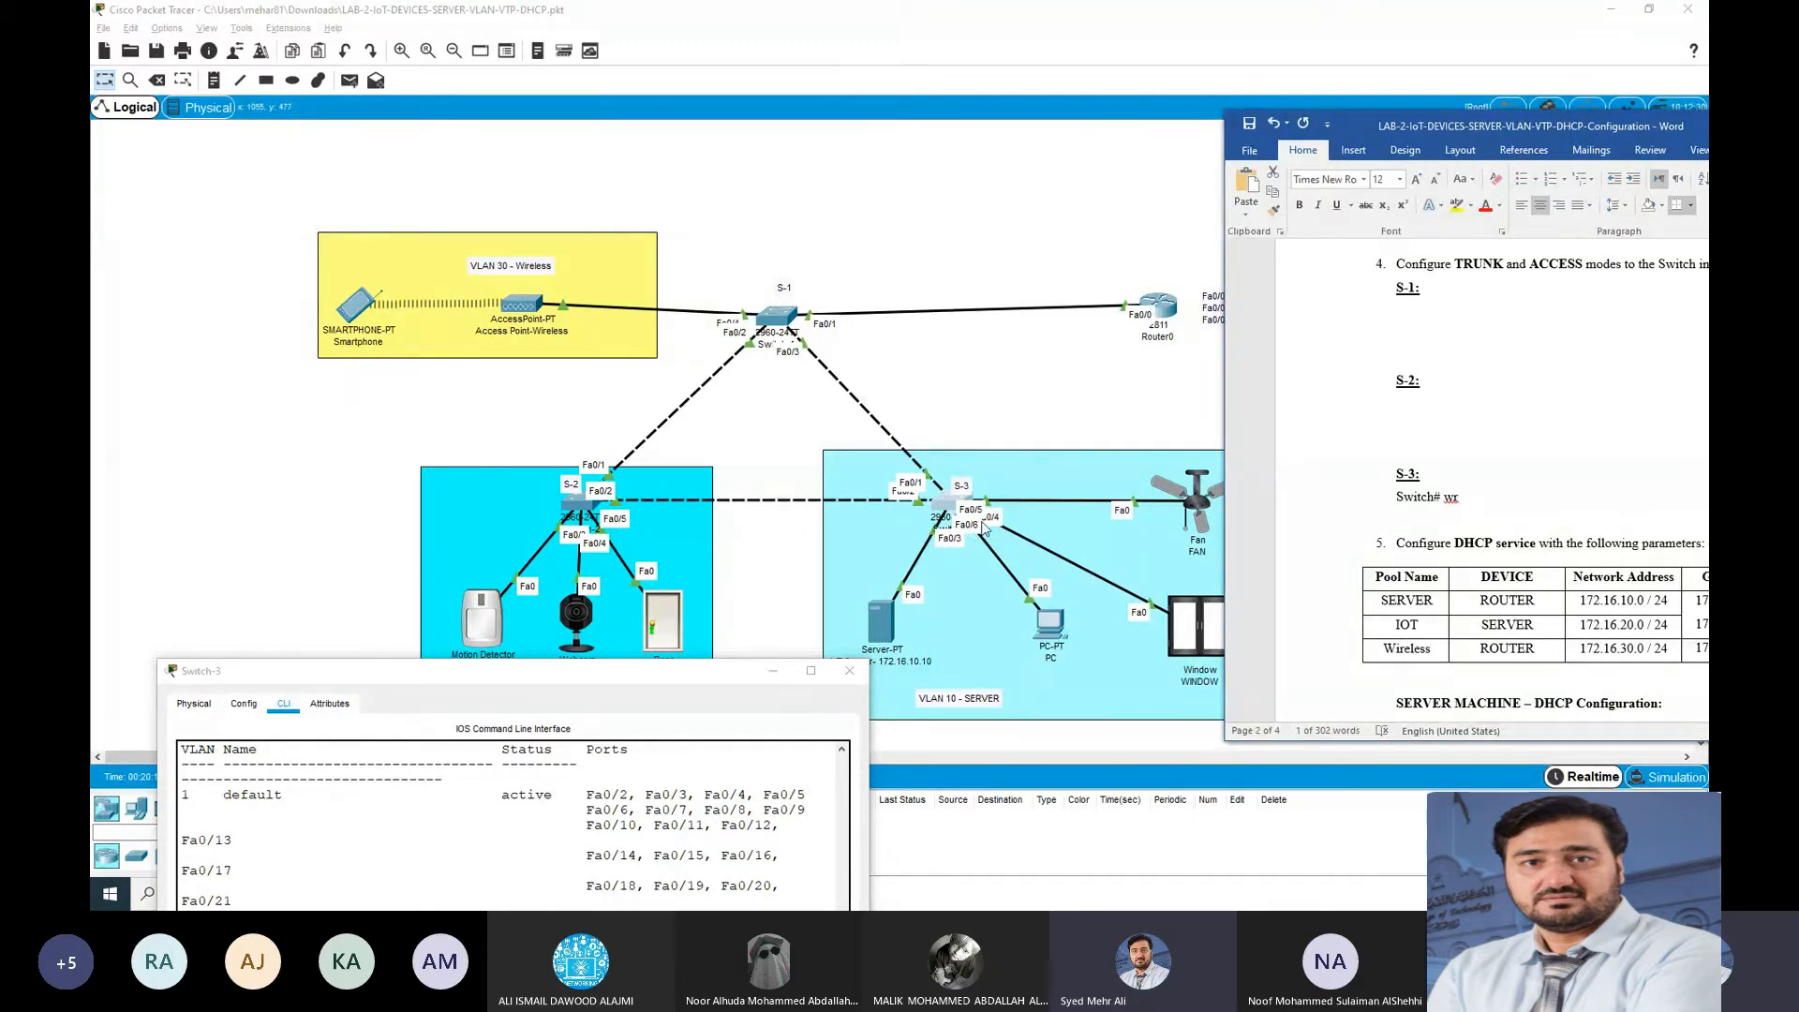
drag(659, 679, 682, 365)
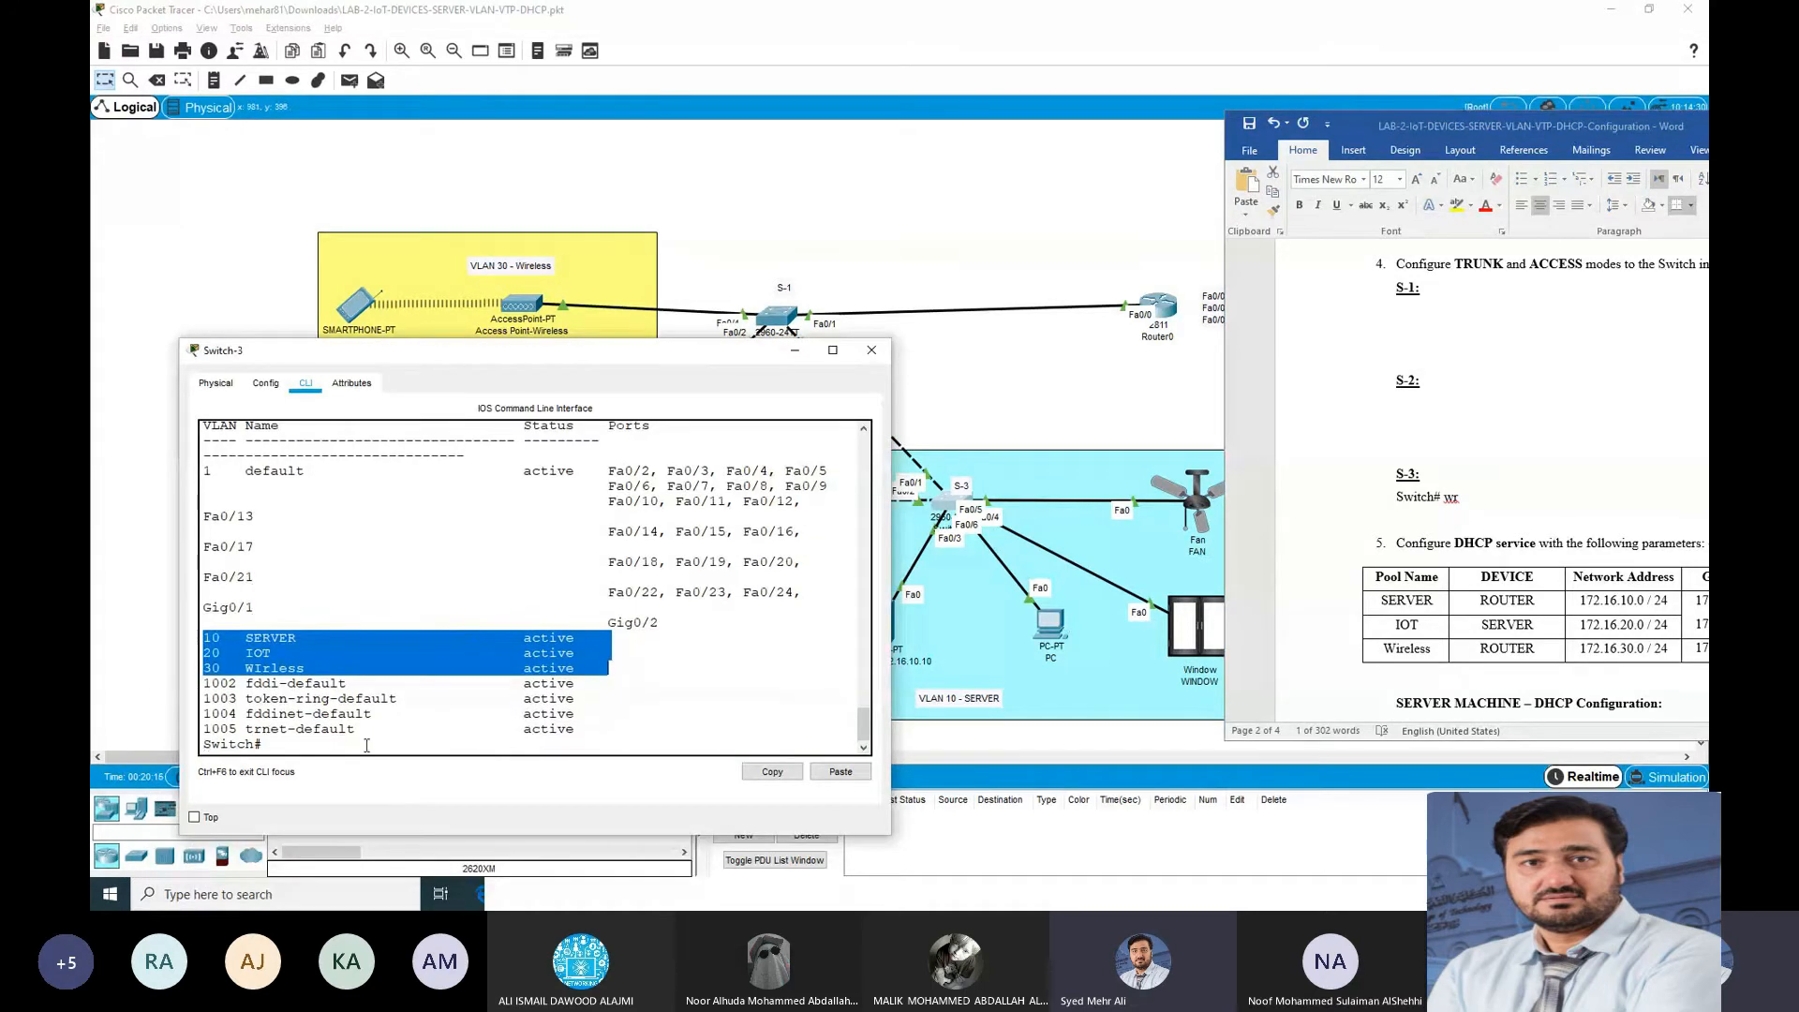
Step: Display the running configuration of S-3 with show running-config, page through its interface entries, and close the Switch-3 window
click(365, 746)
text(show urn)
key(Tab)
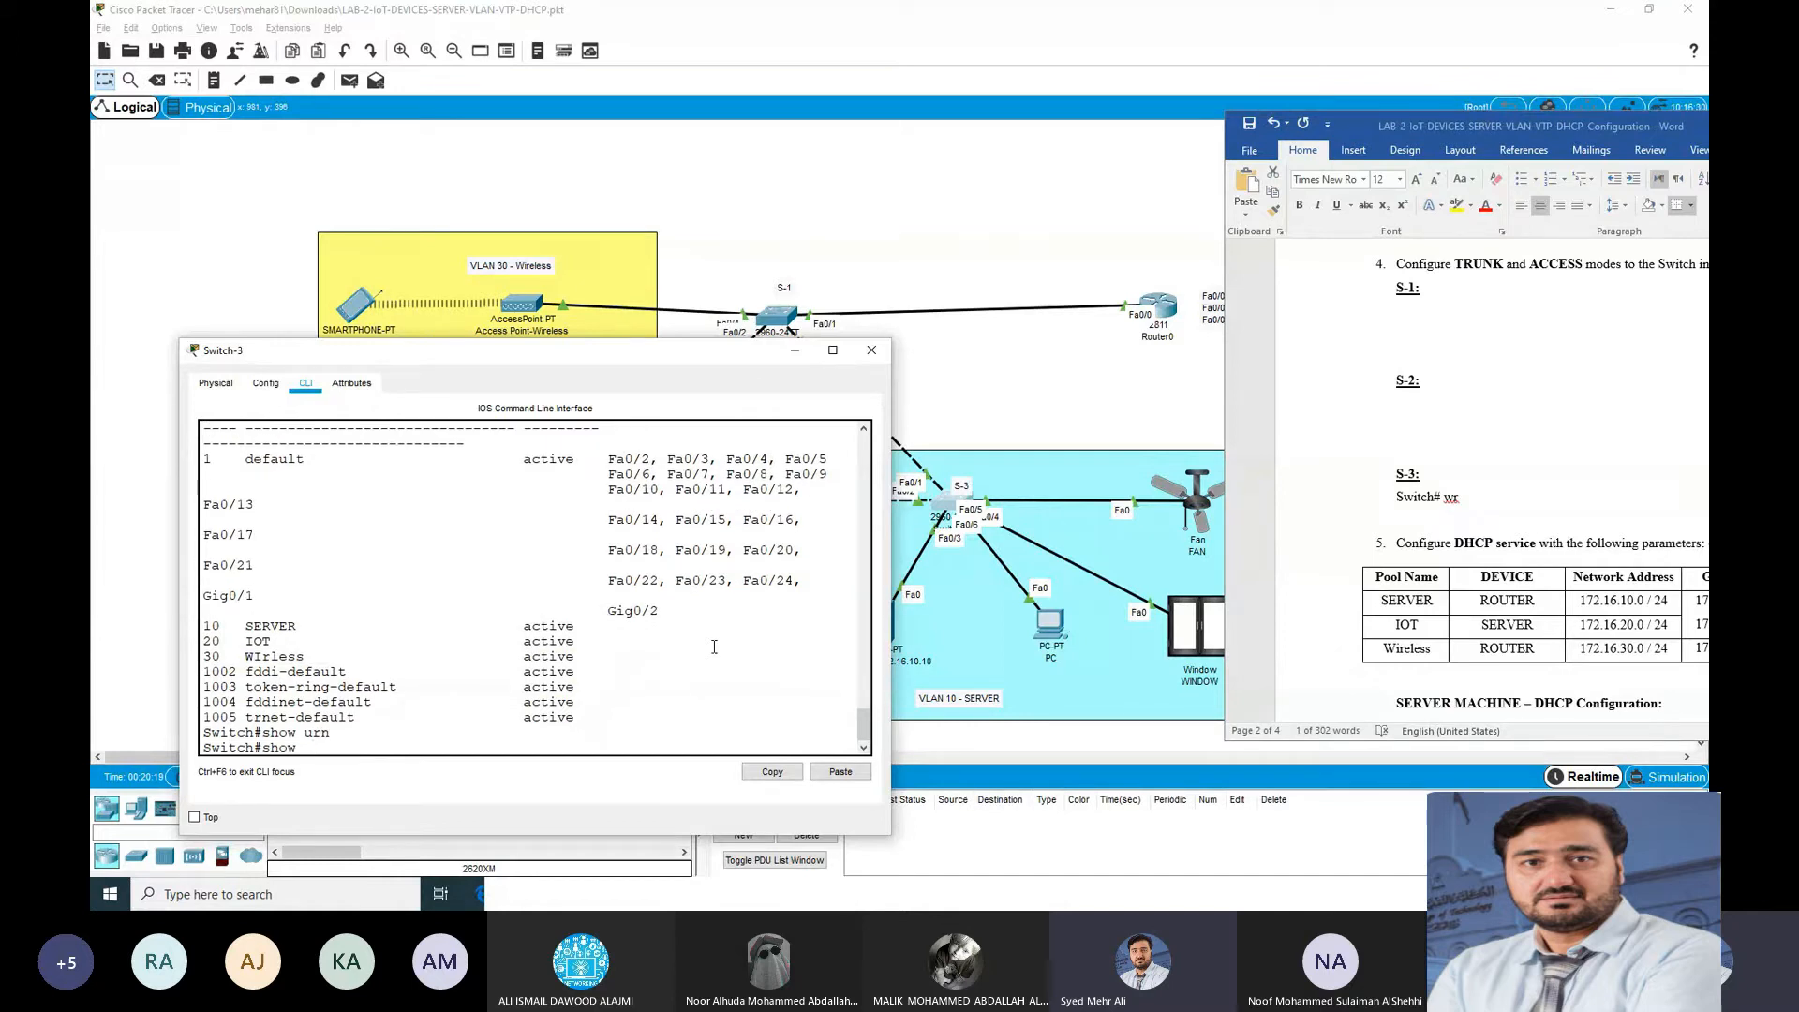
text(run)
key(Tab)
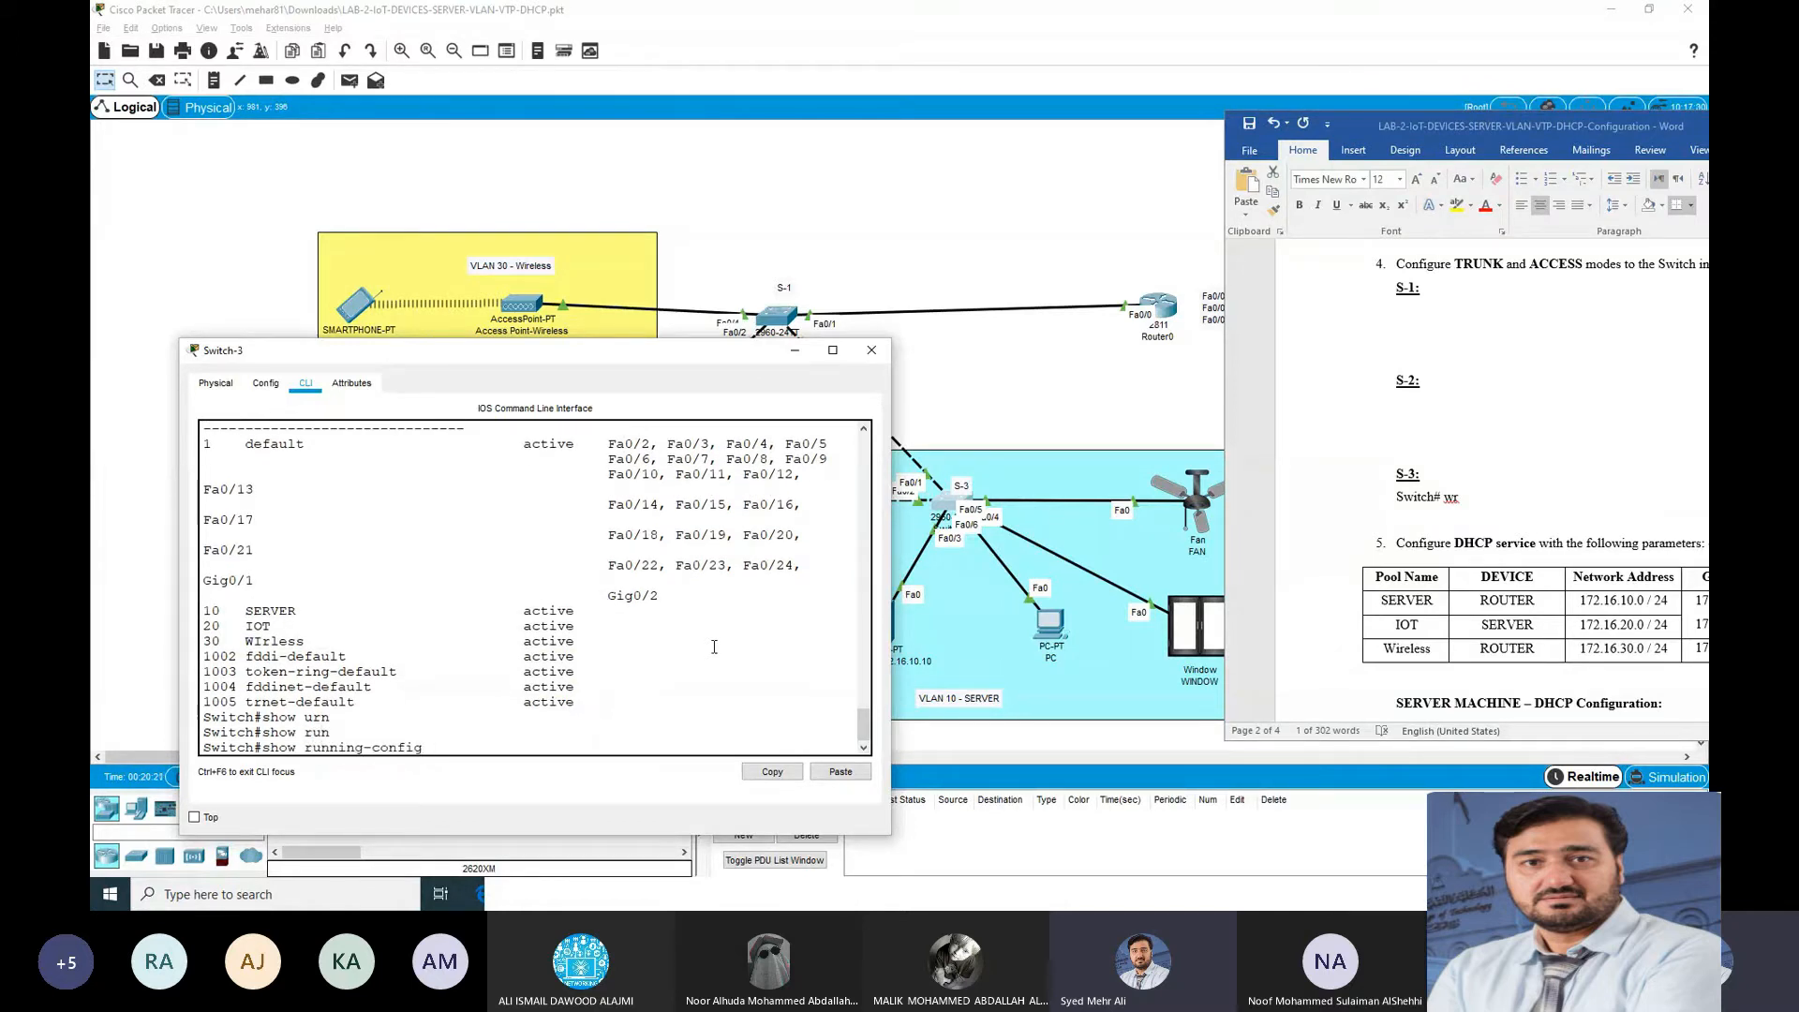
key(Return)
key(Return)
key(Return)
key(Return)
key(Return)
key(Return)
key(Return)
key(Return)
key(Return)
key(Return)
key(Return)
key(Return)
key(Return)
key(Return)
key(Return)
key(Return)
key(Return)
key(Return)
key(Return)
key(Return)
key(Return)
key(Return)
key(Return)
key(Return)
key(Return)
key(Return)
key(Return)
key(Return)
key(Return)
key(Return)
key(Return)
key(Return)
key(Return)
key(Return)
key(Return)
key(Return)
key(Return)
key(Return)
key(Return)
key(Return)
key(Return)
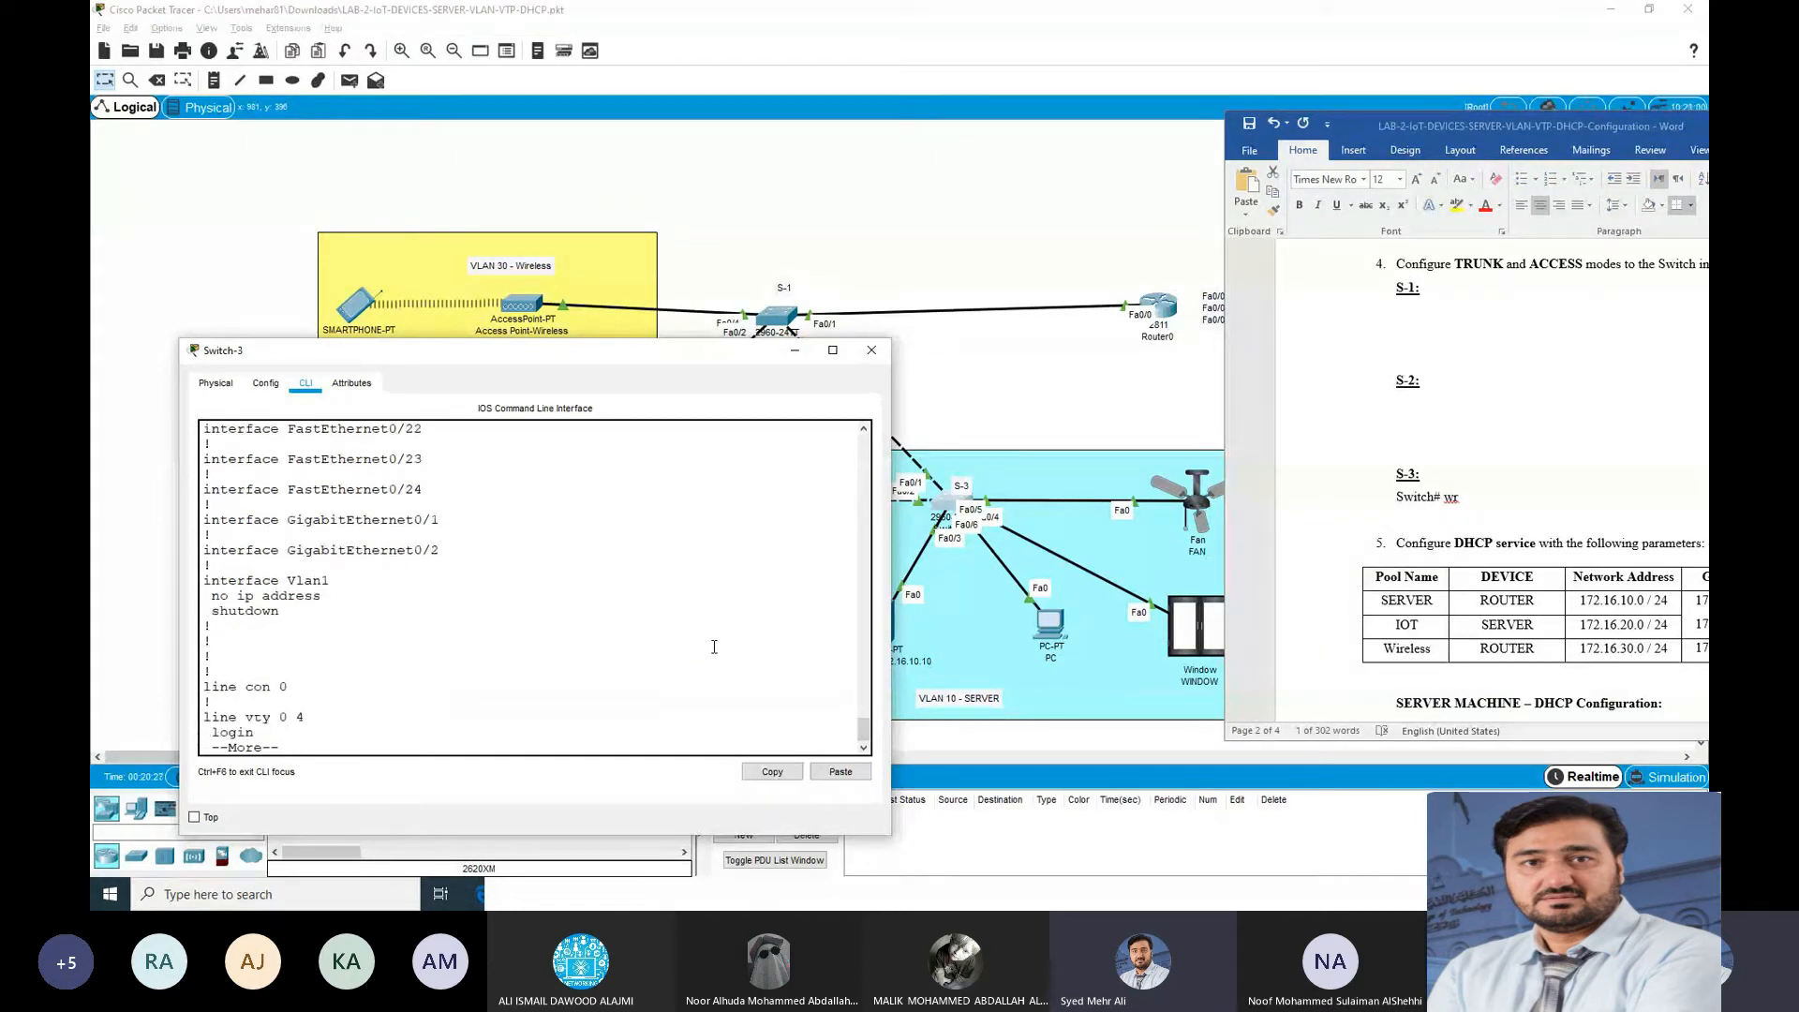
click(871, 350)
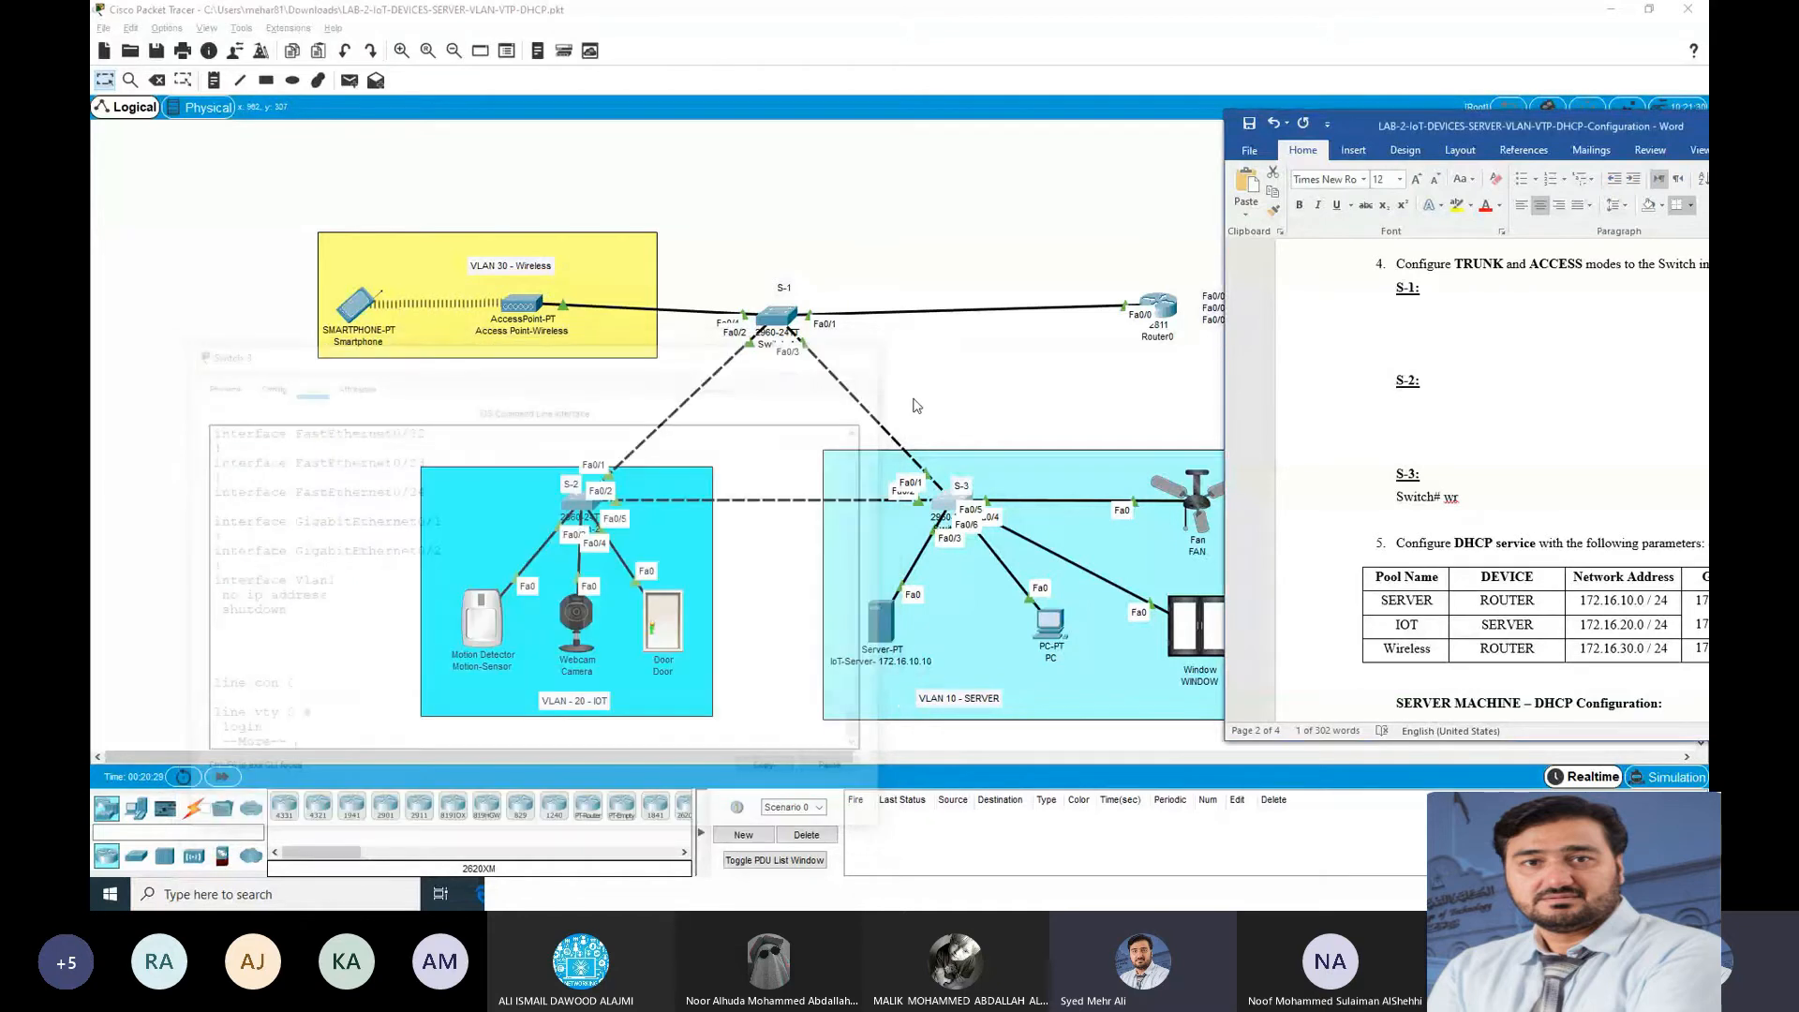
Step: Spread the server, PC, window and fan apart around the VLAN 10 - SERVER area to separate their links to S-3
mouse_move(876, 633)
mouse_down()
mouse_move(844, 627)
mouse_move(857, 641)
mouse_up()
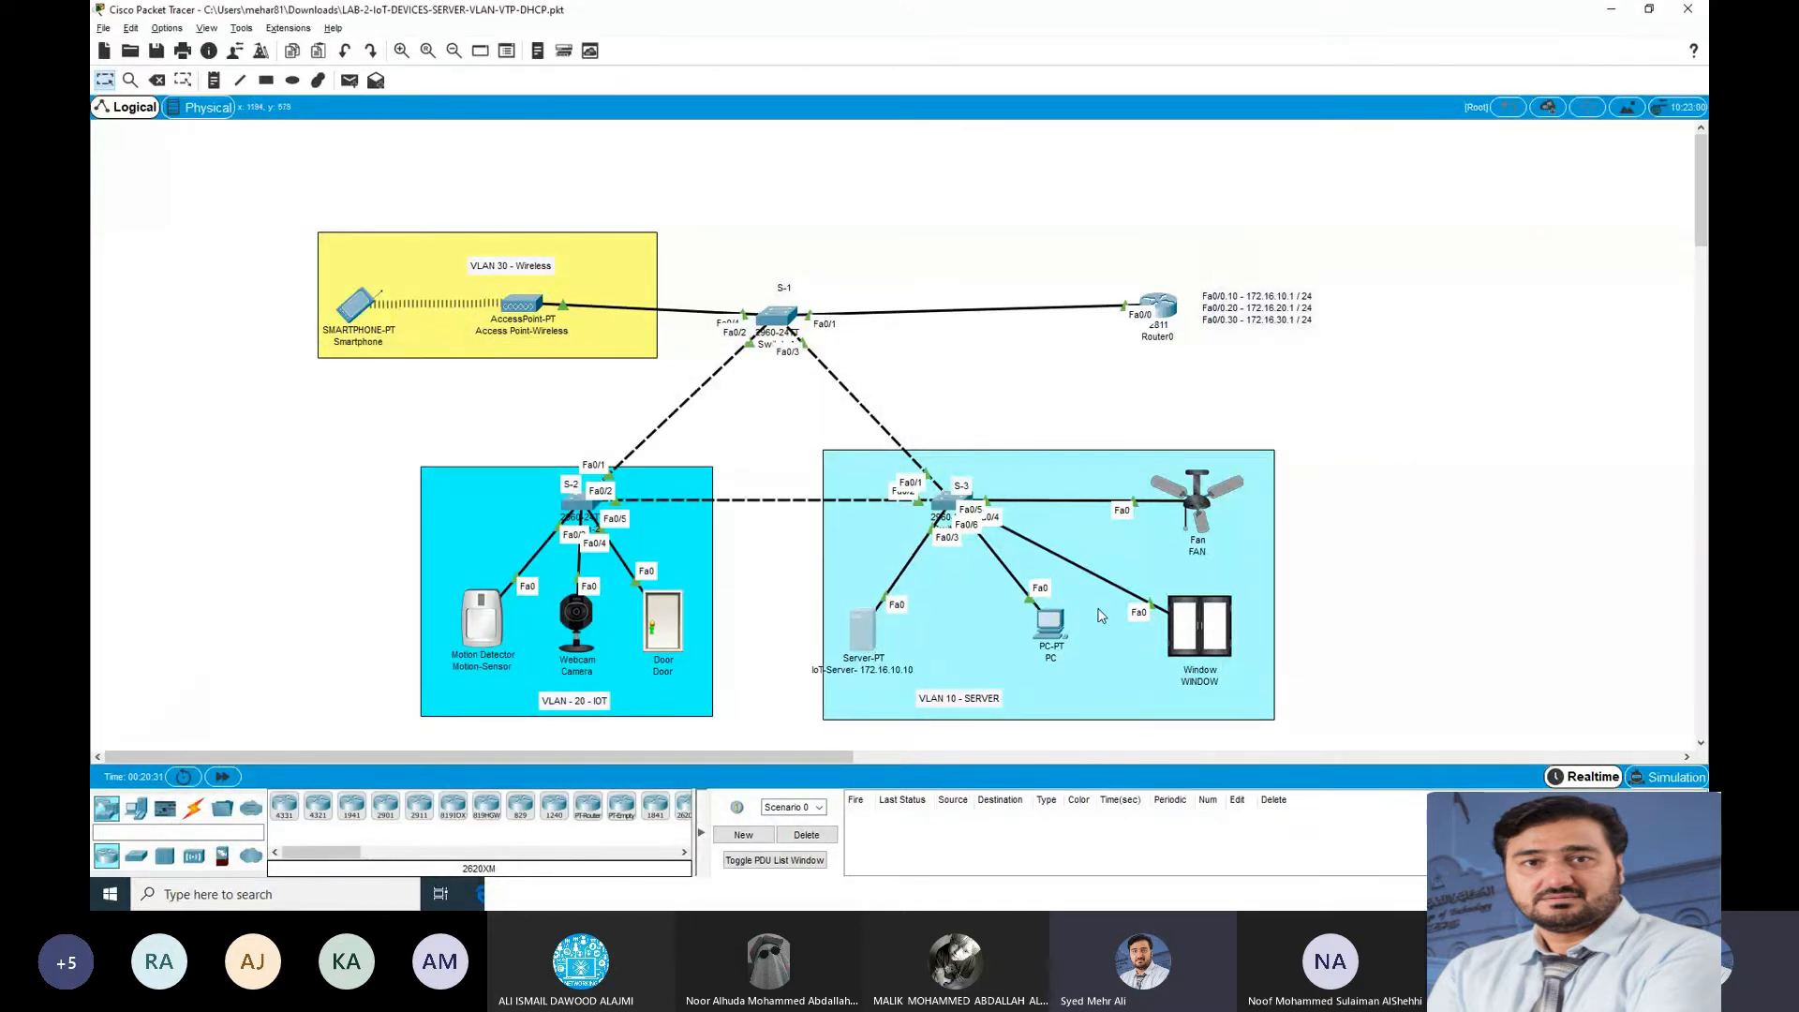
drag(1054, 621, 1099, 670)
mouse_move(1195, 626)
mouse_down()
mouse_move(1220, 607)
mouse_move(1208, 639)
mouse_up()
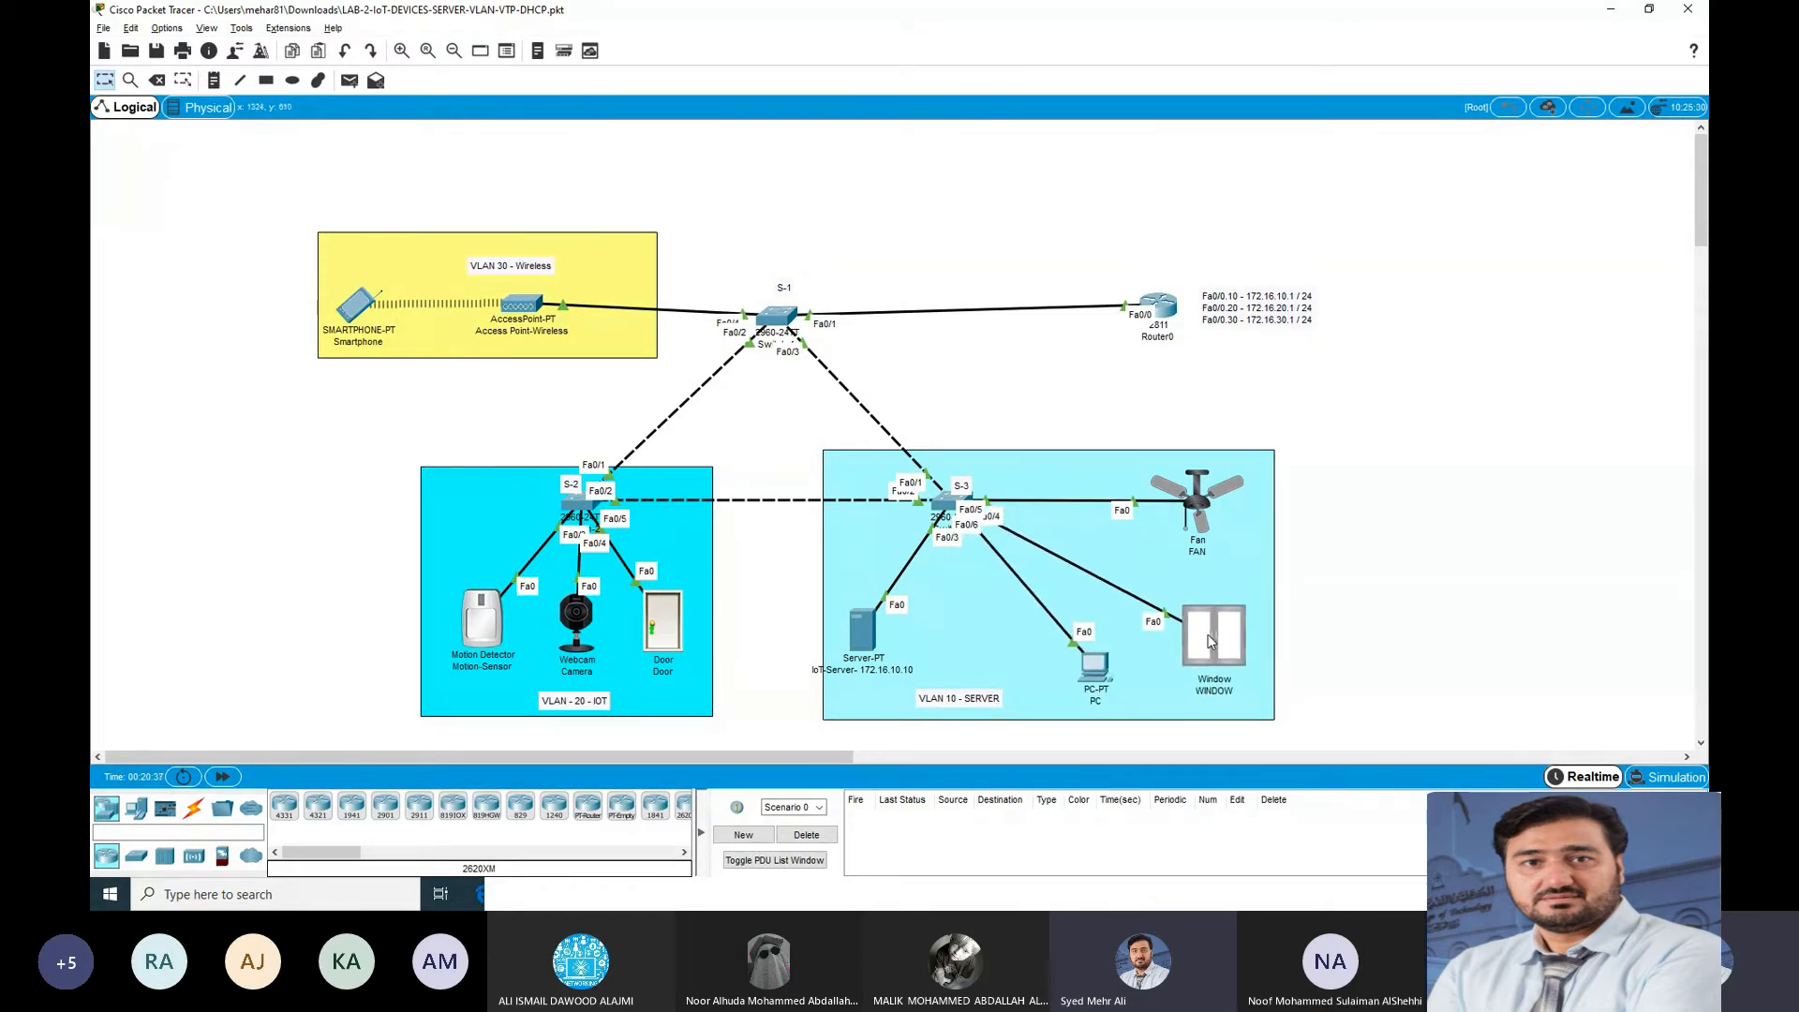
drag(1221, 513, 1218, 434)
mouse_move(1212, 627)
mouse_down()
mouse_move(1225, 598)
mouse_move(1209, 677)
mouse_move(1236, 638)
mouse_up()
drag(1096, 676, 1194, 689)
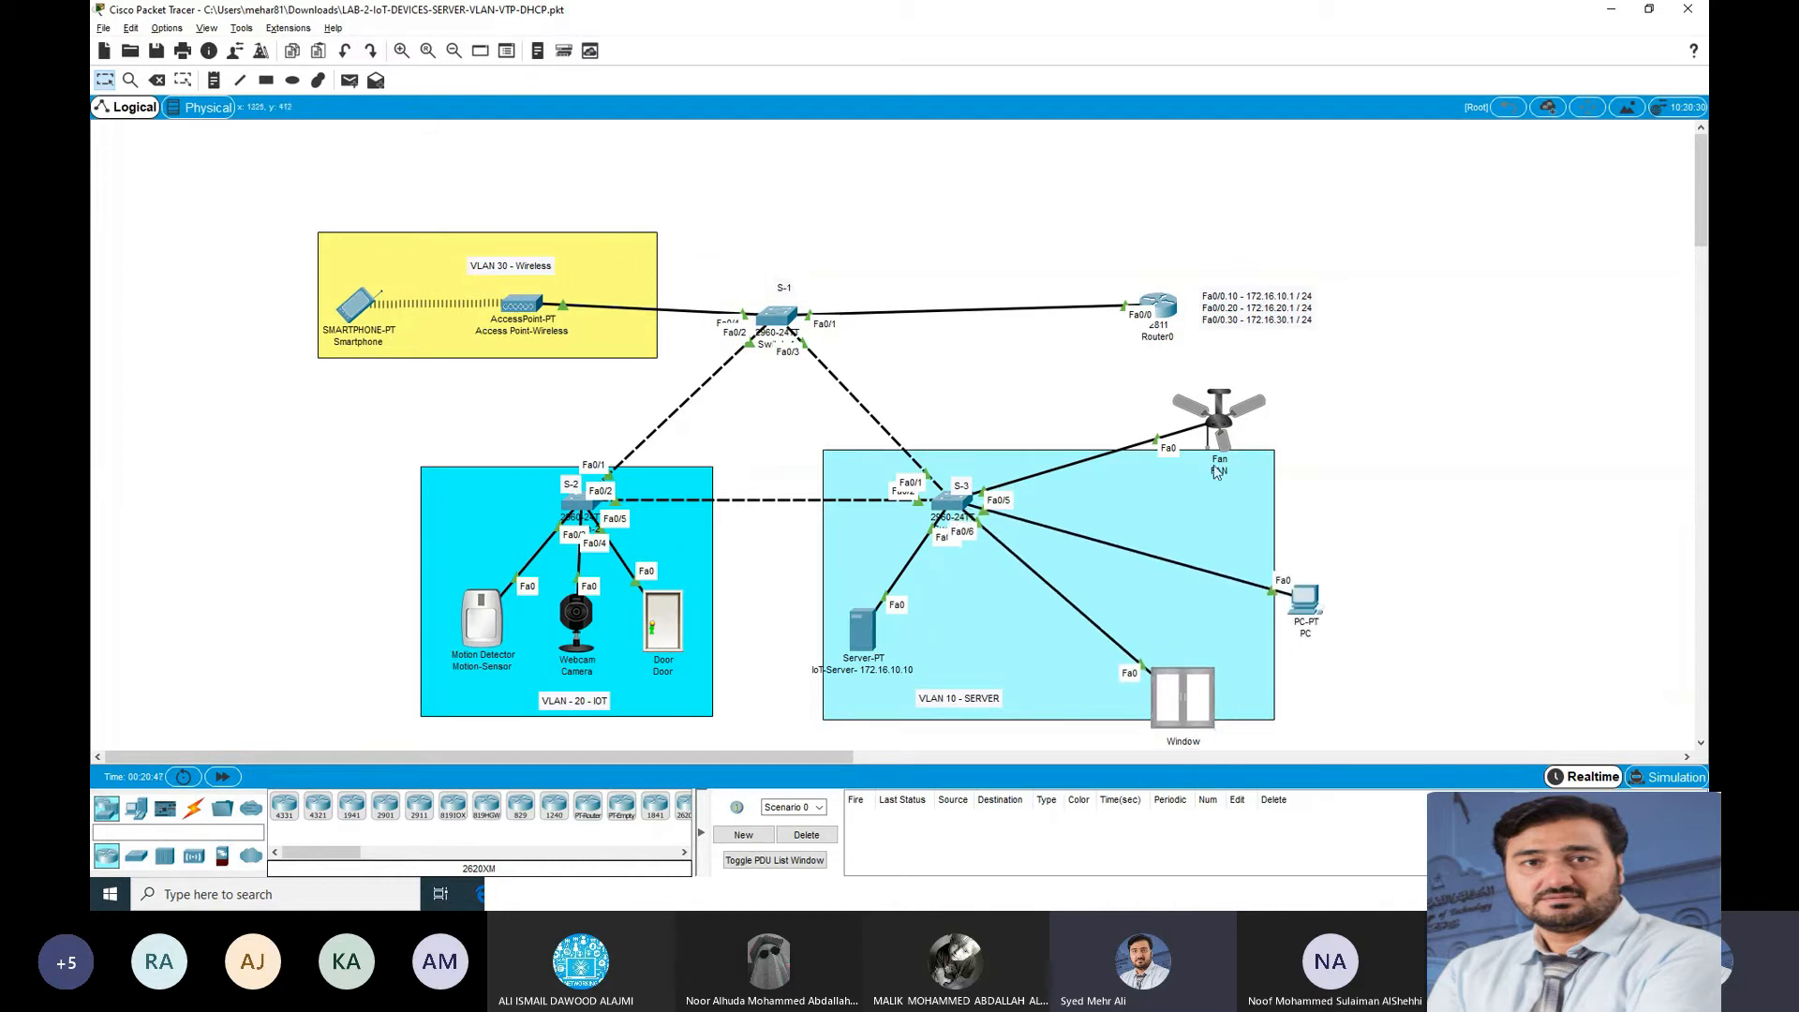
mouse_move(1225, 416)
mouse_down()
mouse_move(1308, 413)
mouse_move(1249, 434)
mouse_up()
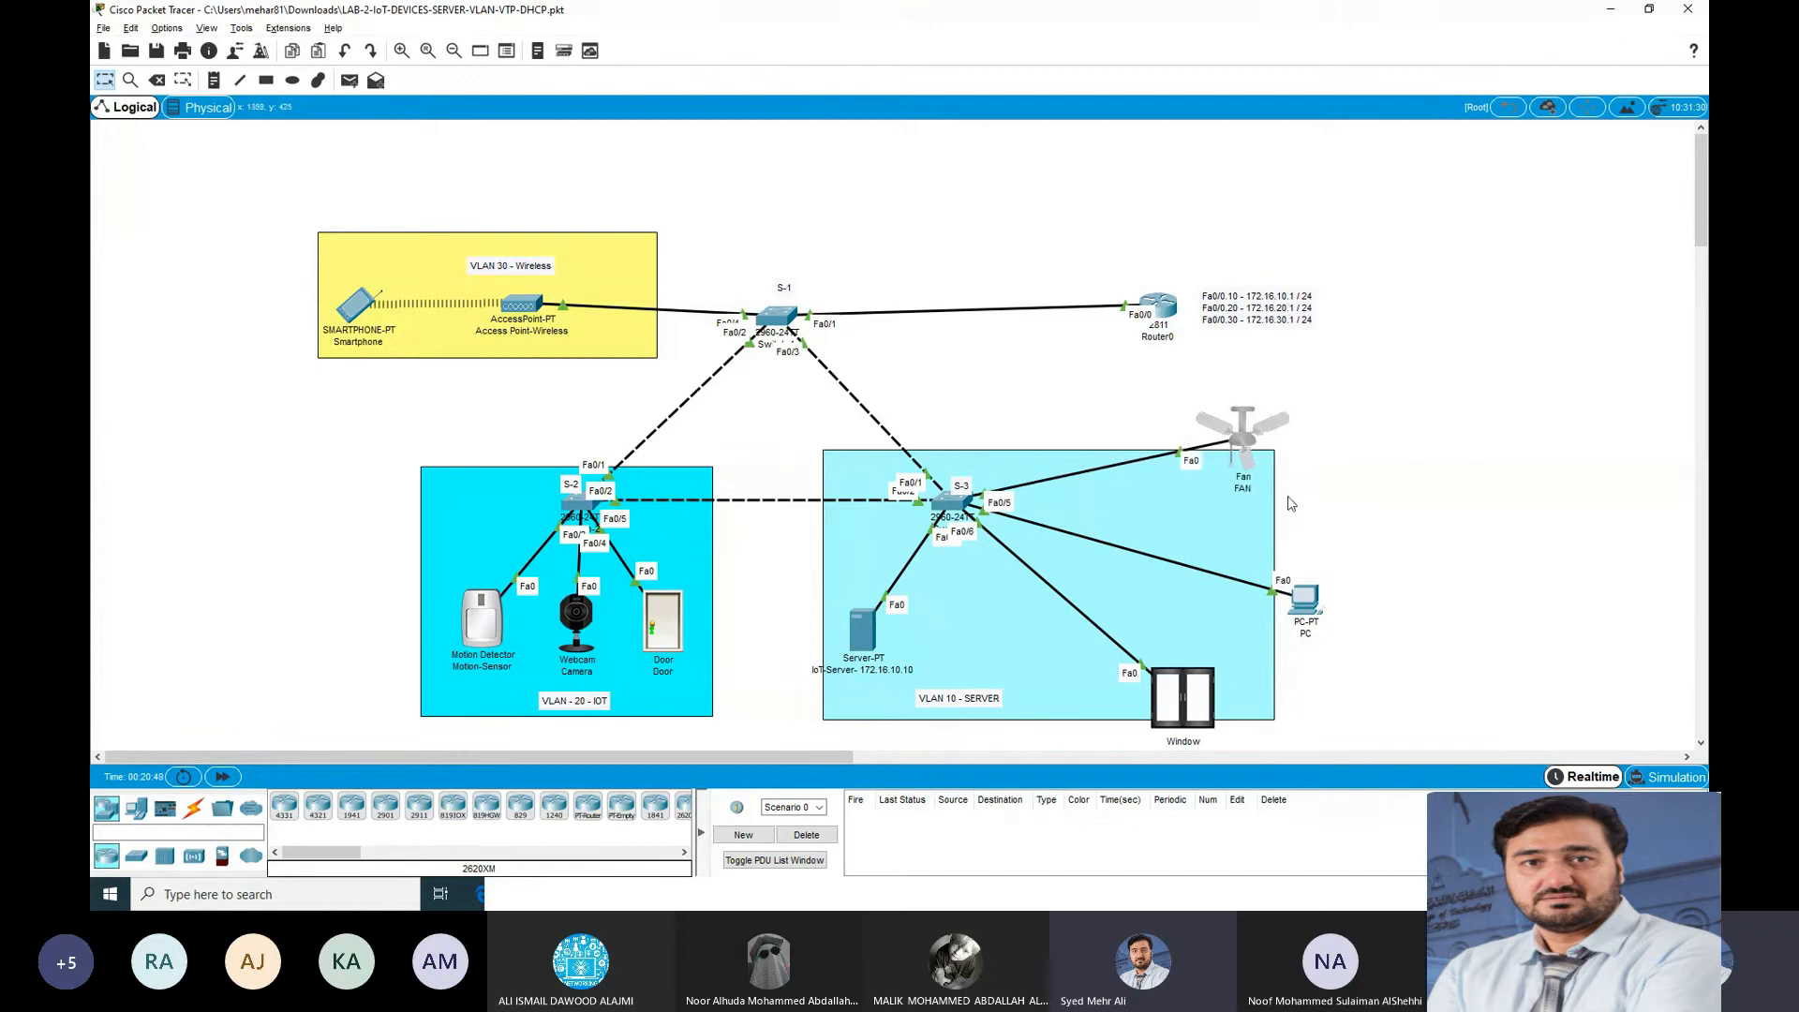
drag(1307, 618, 1108, 734)
mouse_move(866, 637)
mouse_down()
mouse_move(782, 544)
mouse_move(857, 627)
mouse_up()
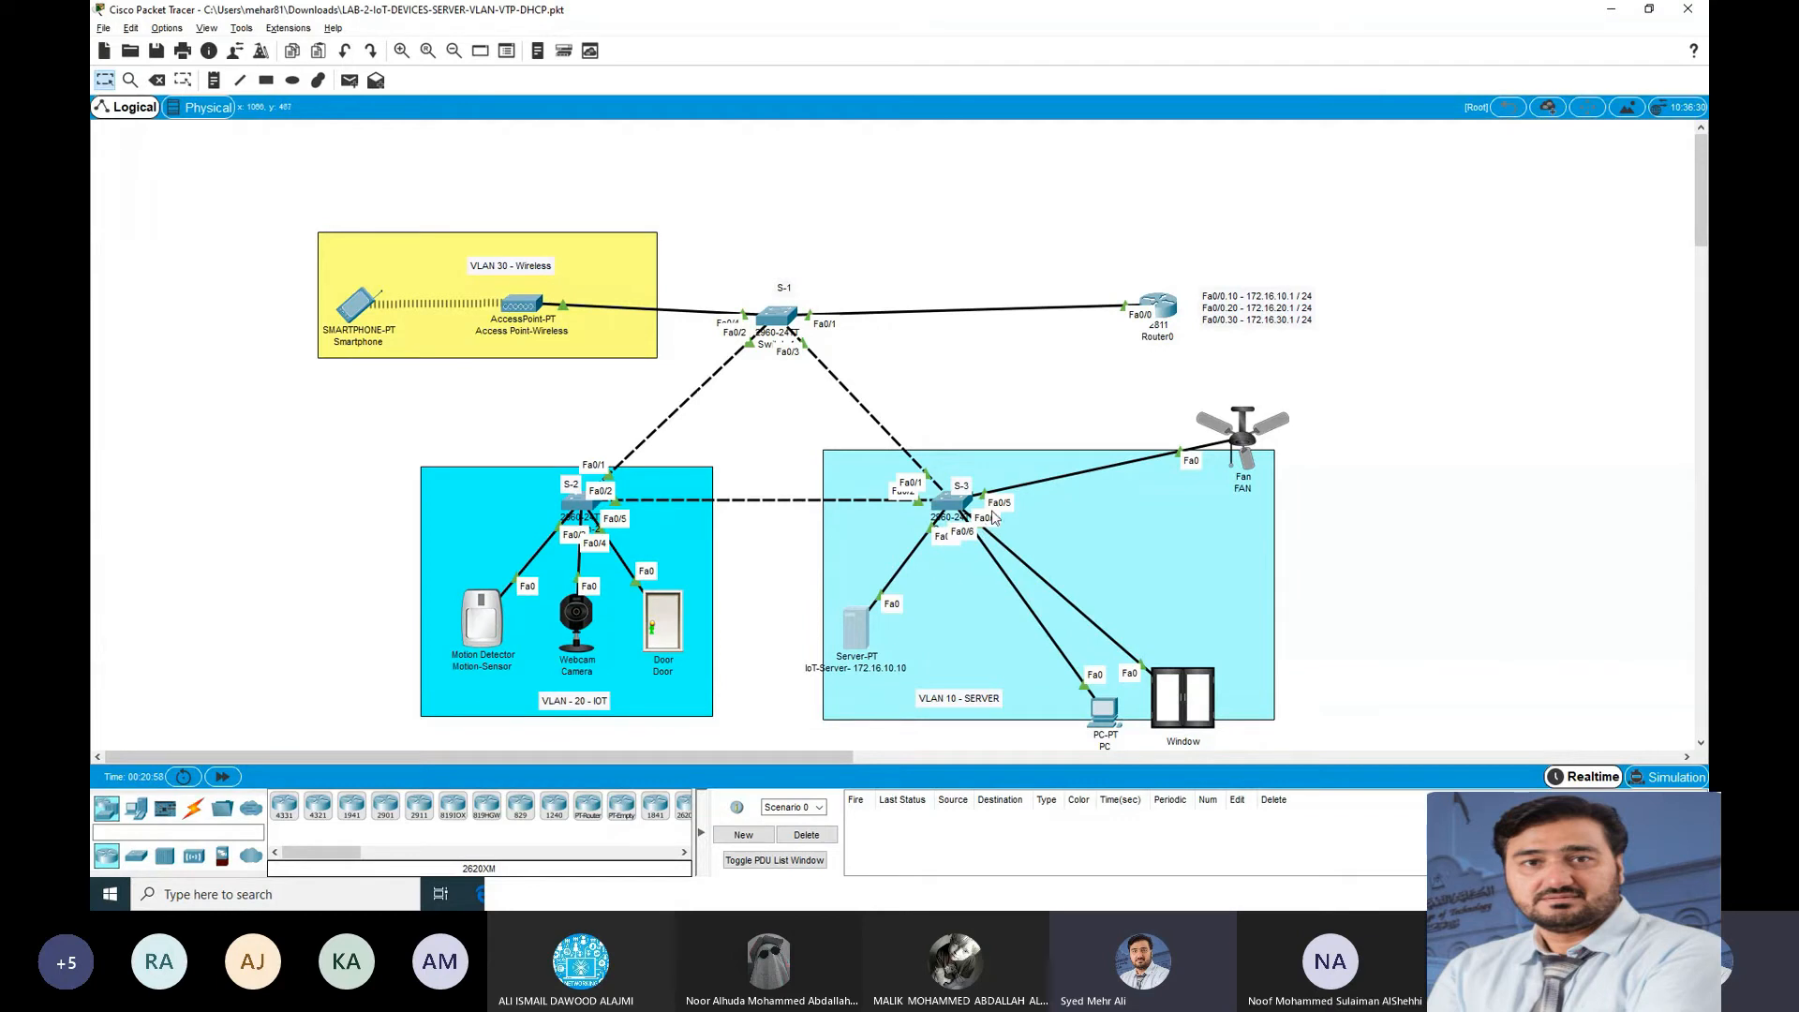
Step: Reopen the S-3 command line and page through the rest of the running configuration until the privileged prompt returns
click(945, 503)
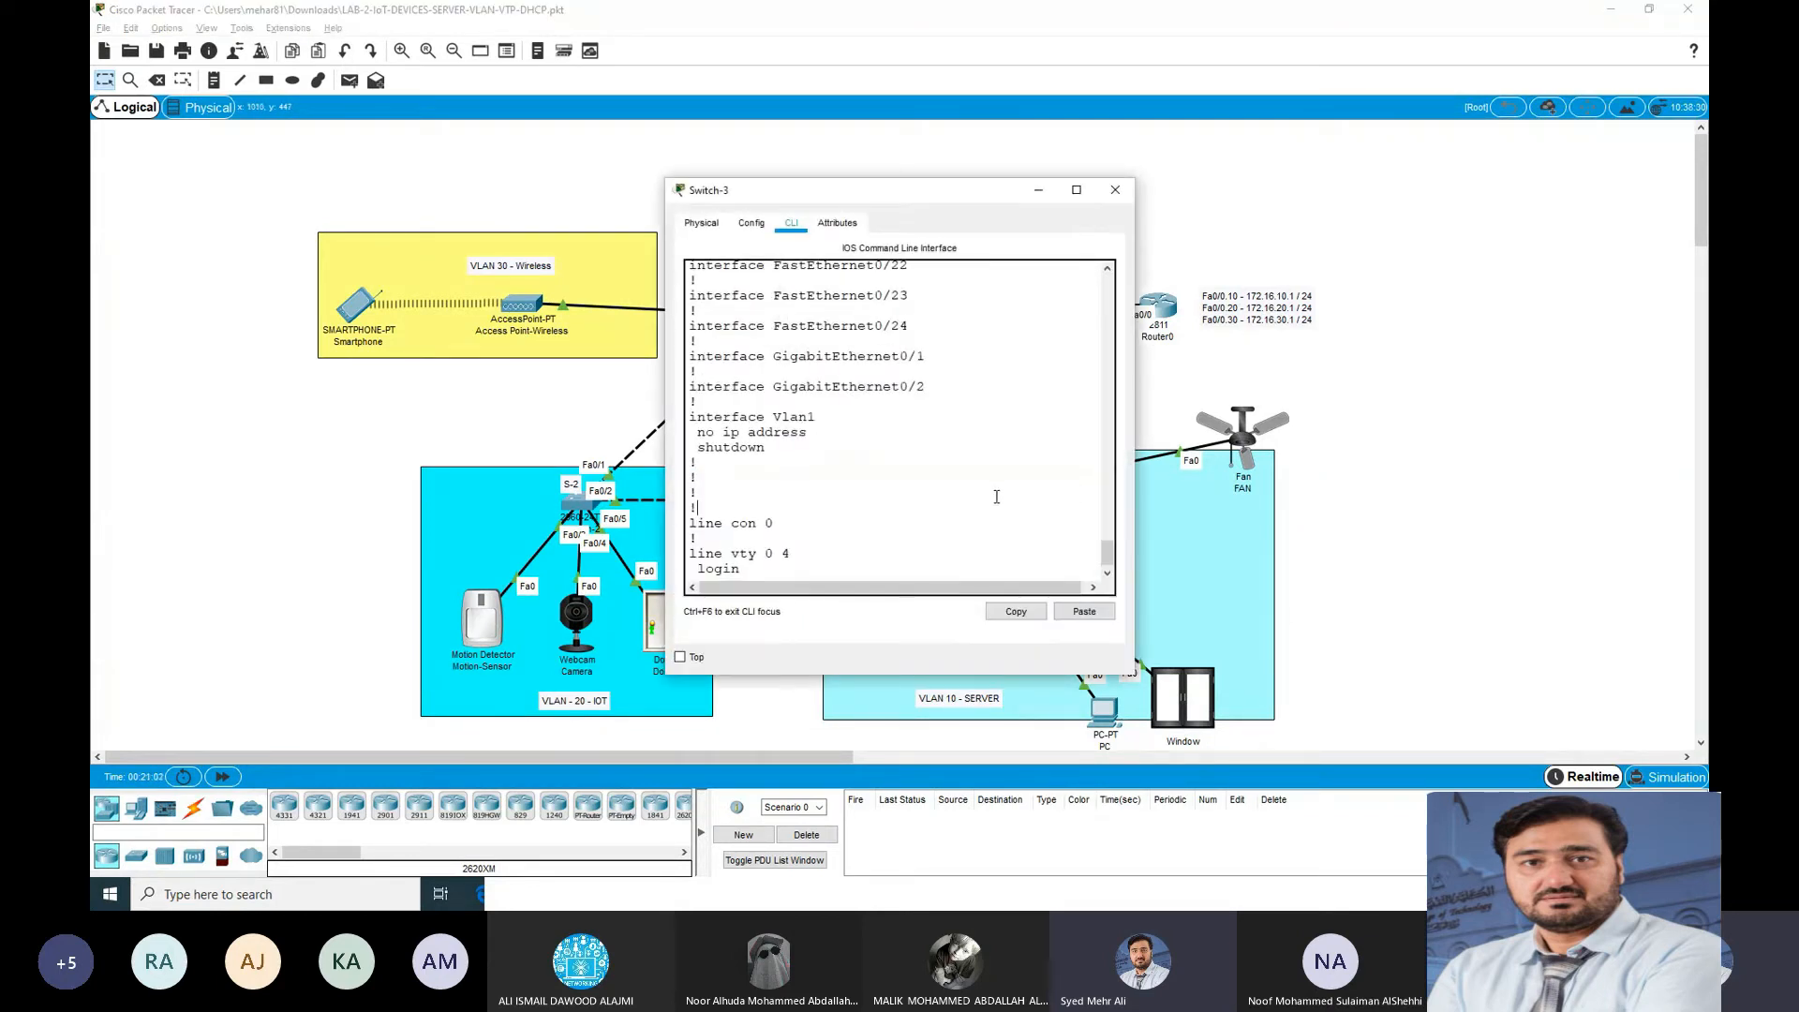
key(Return)
key(Return)
key(Return)
key(Return)
key(Return)
key(Return)
key(Return)
key(Return)
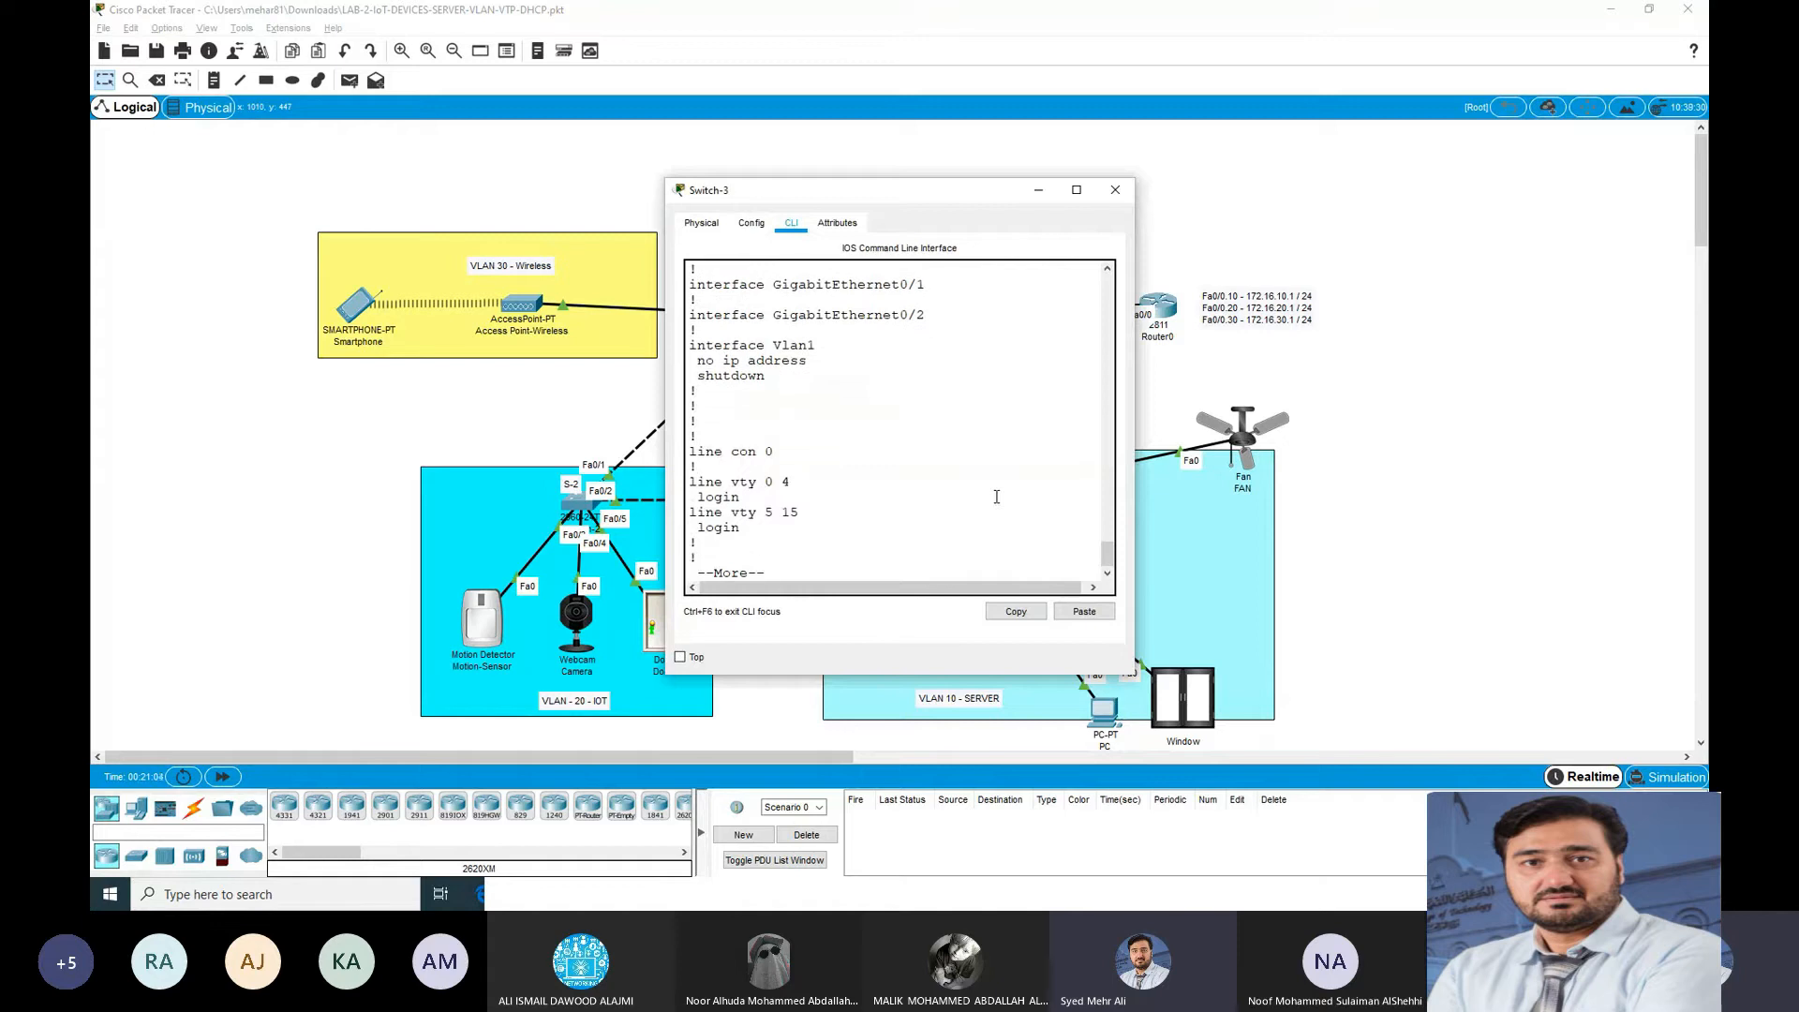
key(Return)
key(Return)
key(Return)
key(Return)
key(Return)
key(Return)
key(Return)
Step: Enter global configuration mode on S-3 with configure terminal
text(conf)
key(Tab)
text(ter)
key(Tab)
key(Return)
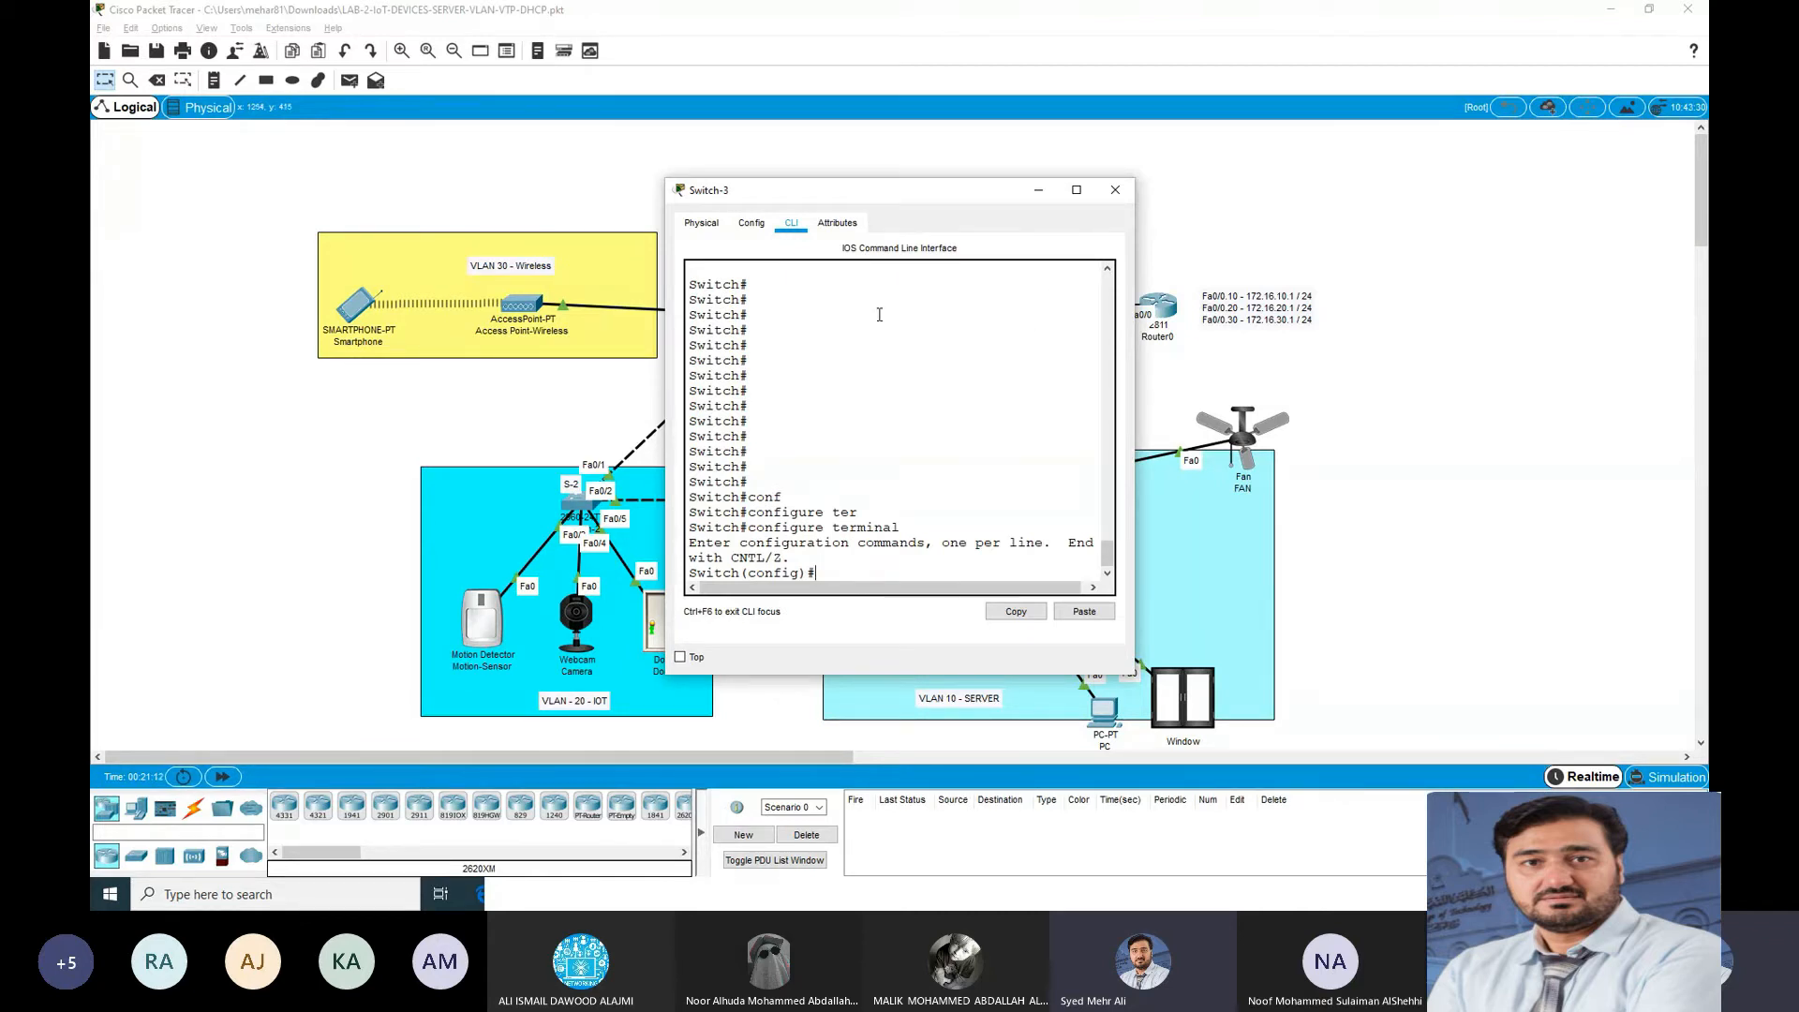
Step: Switch to the Word lab instructions, skim the DHCP and IoT server tasks, and mark the VLAN 20 IOT row in the VLAN table
key(alt+Tab)
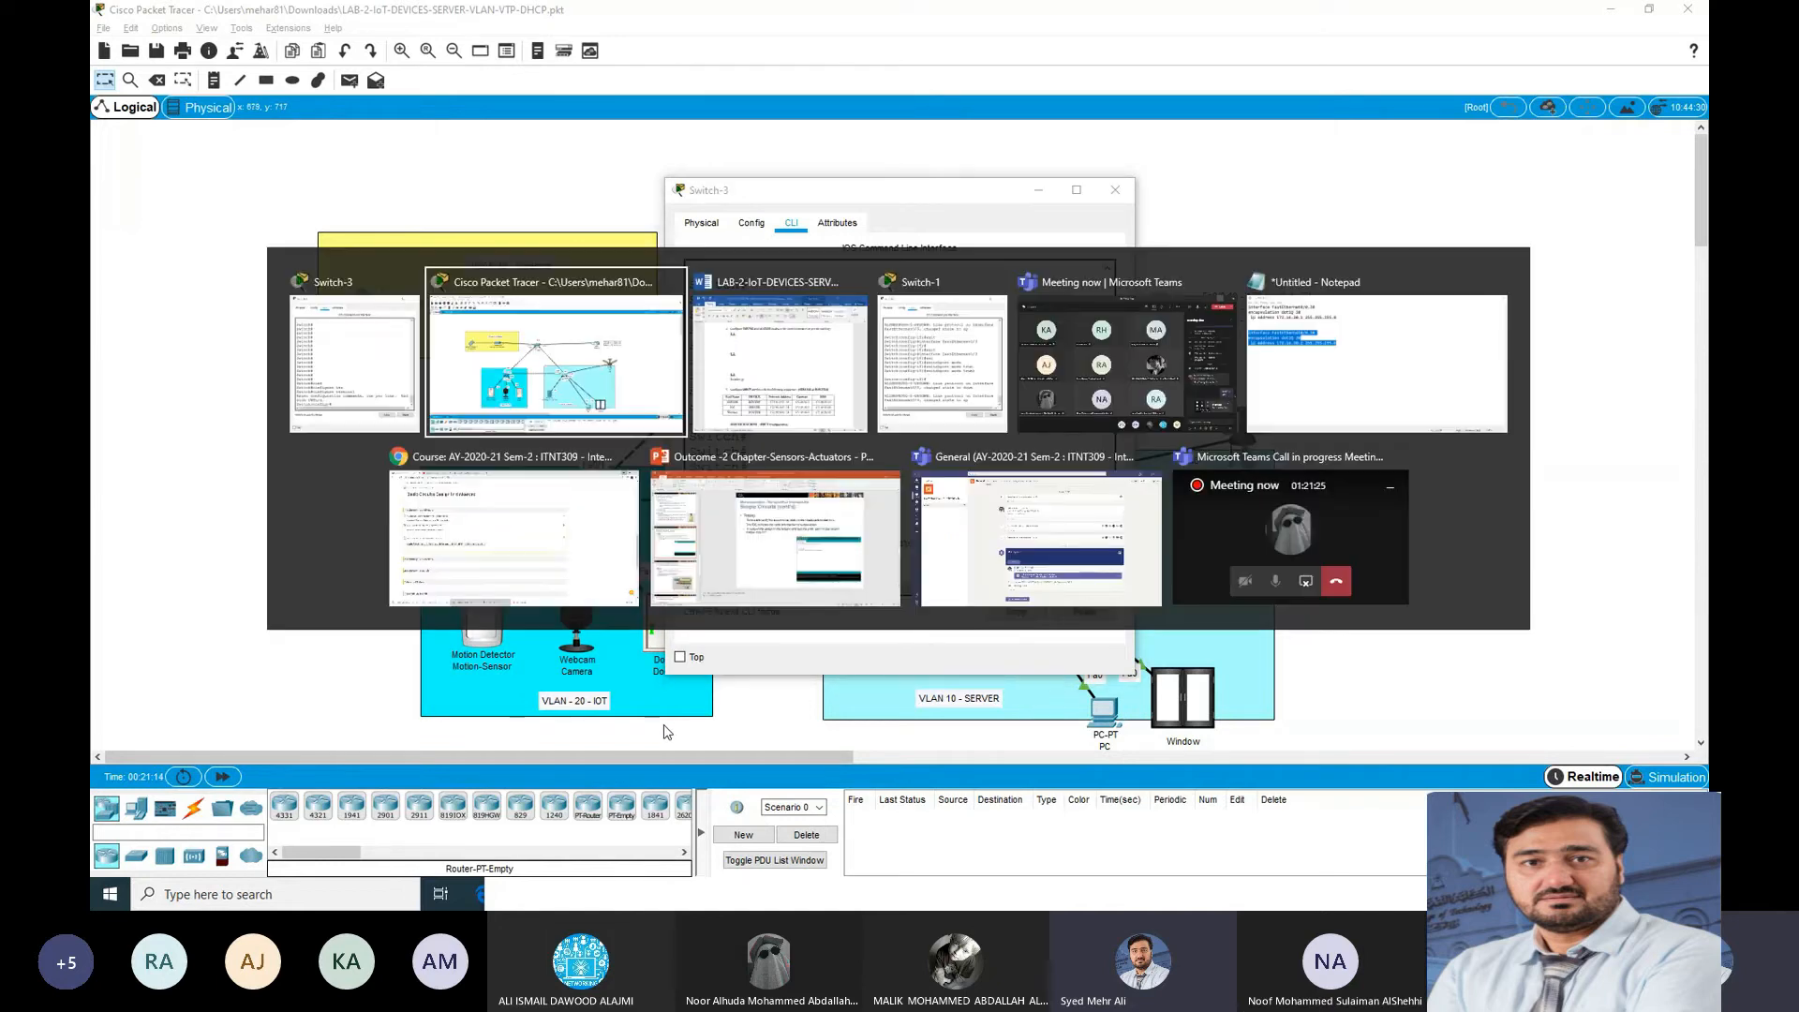
key(alt+Tab)
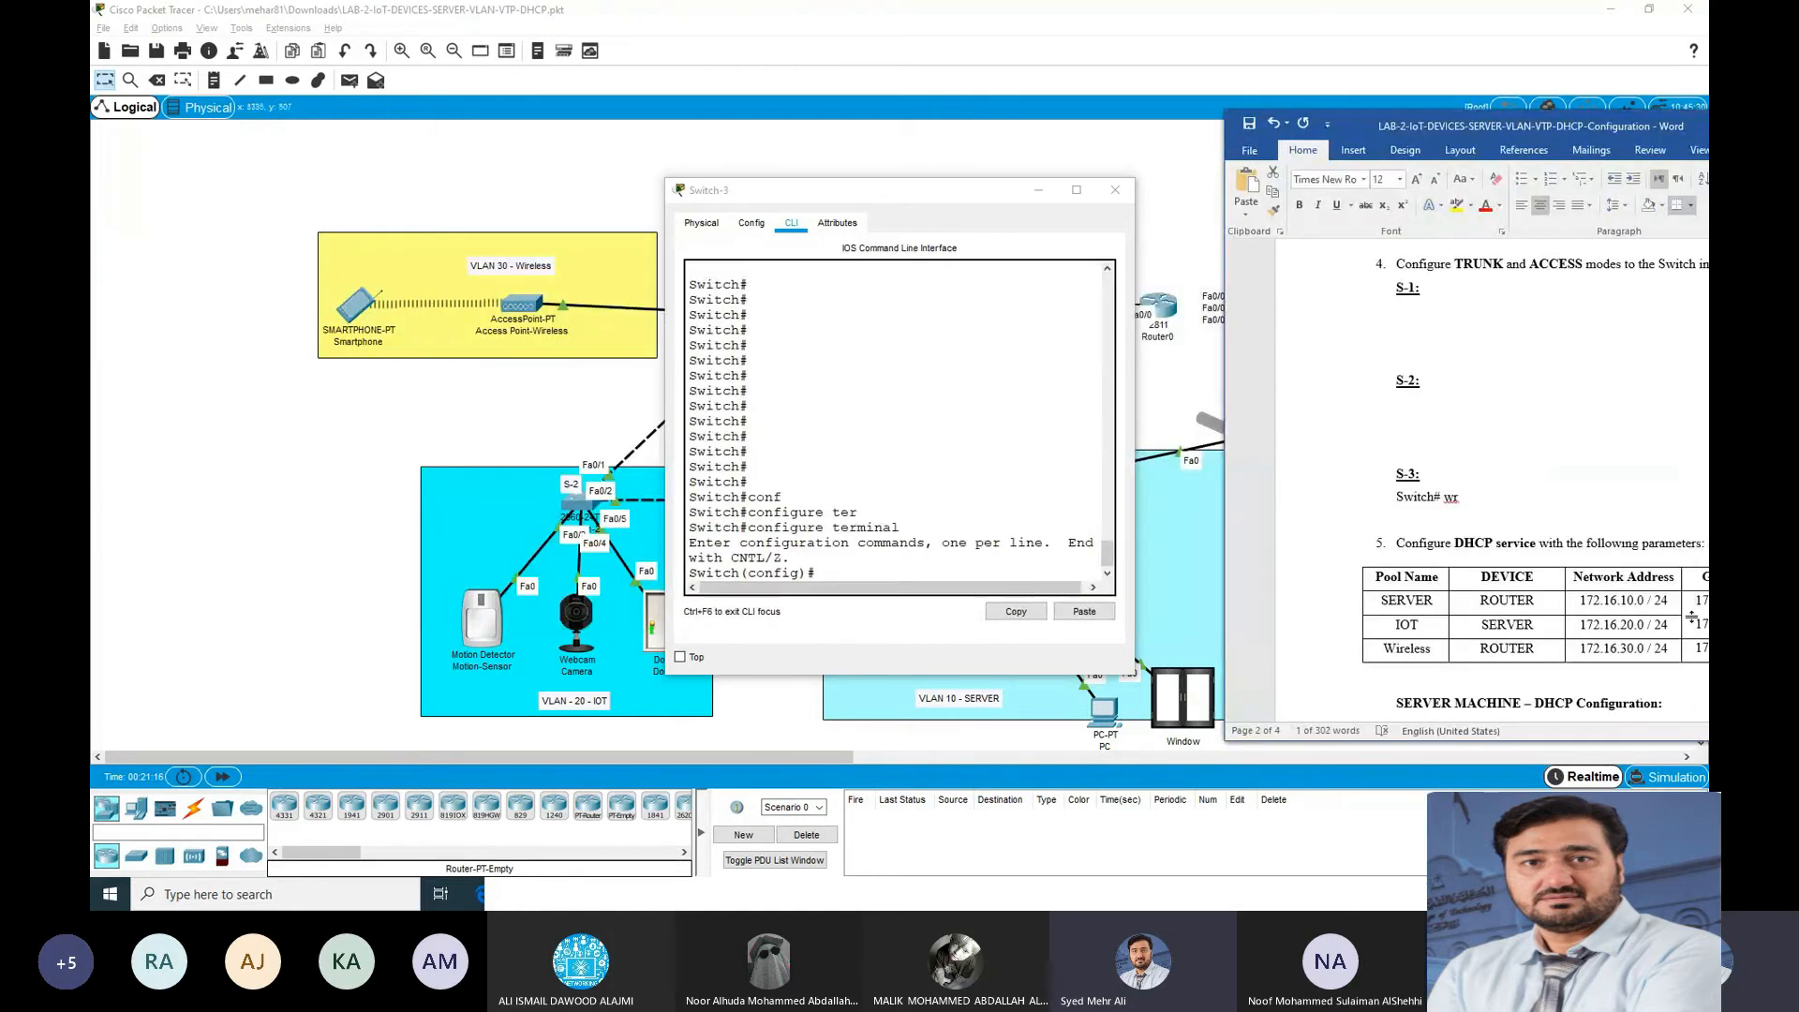
drag(1460, 117, 1234, 118)
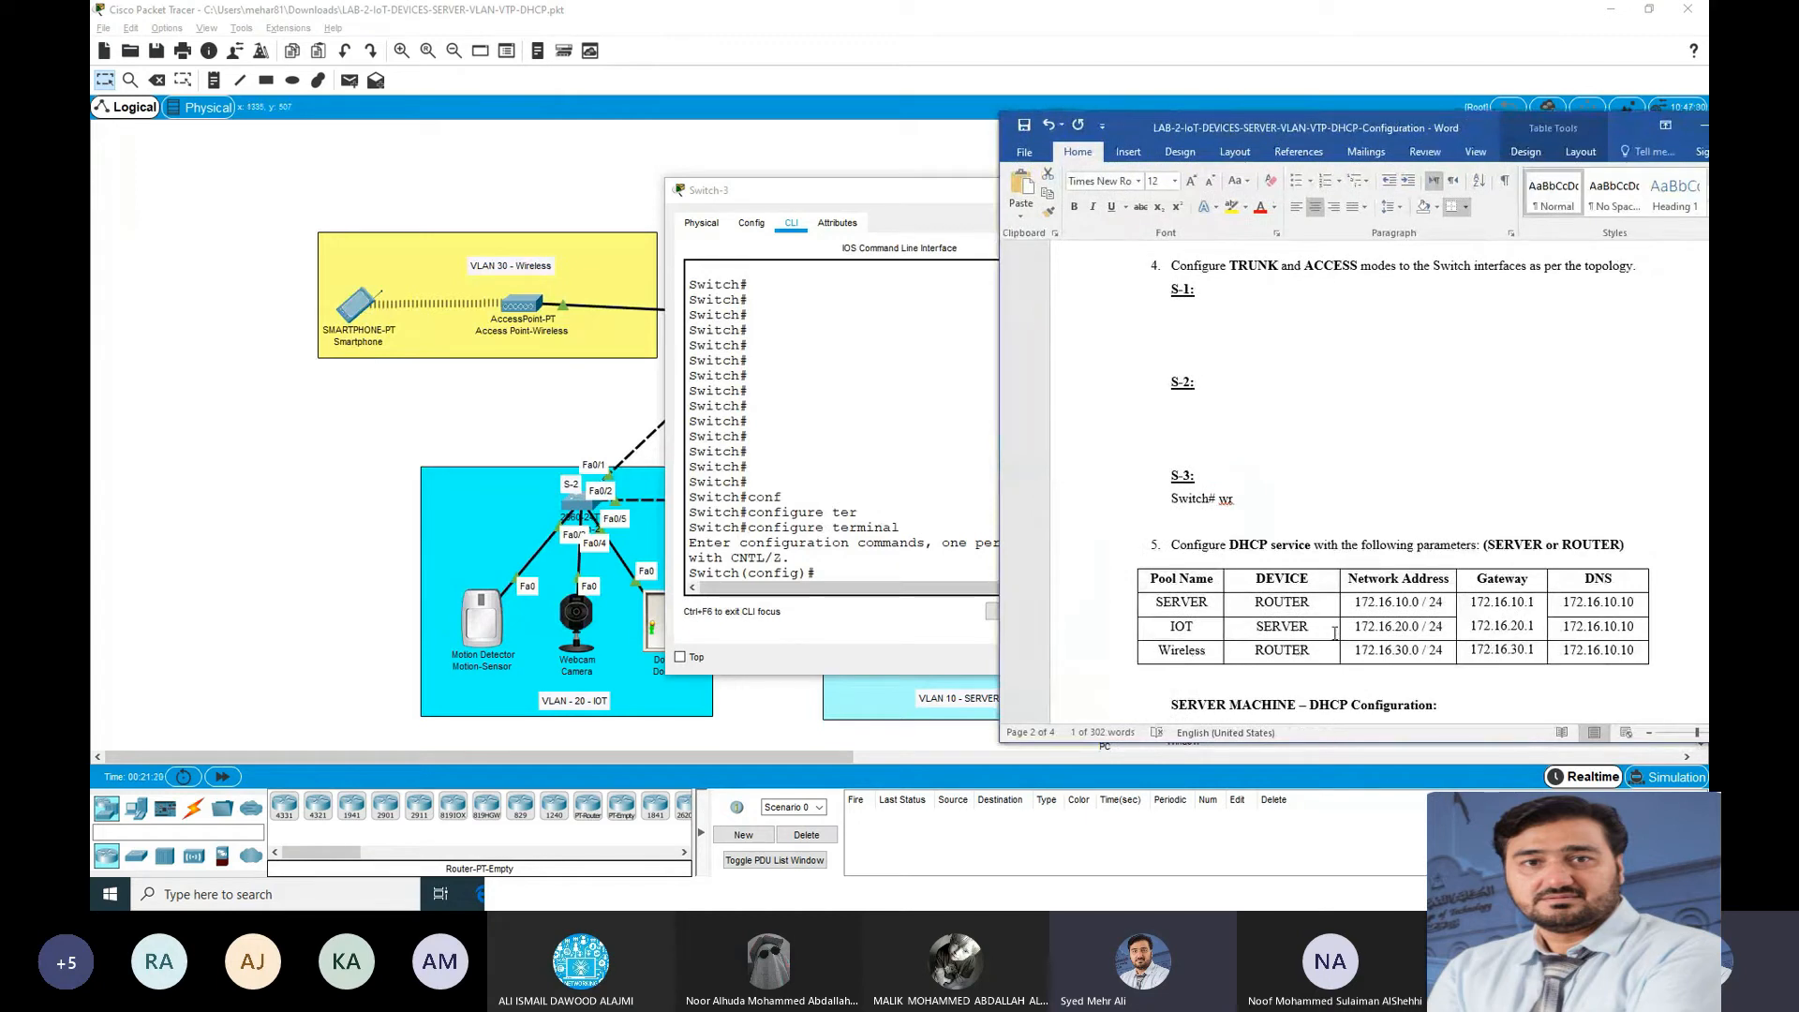
scroll(1253, 642, down, 3)
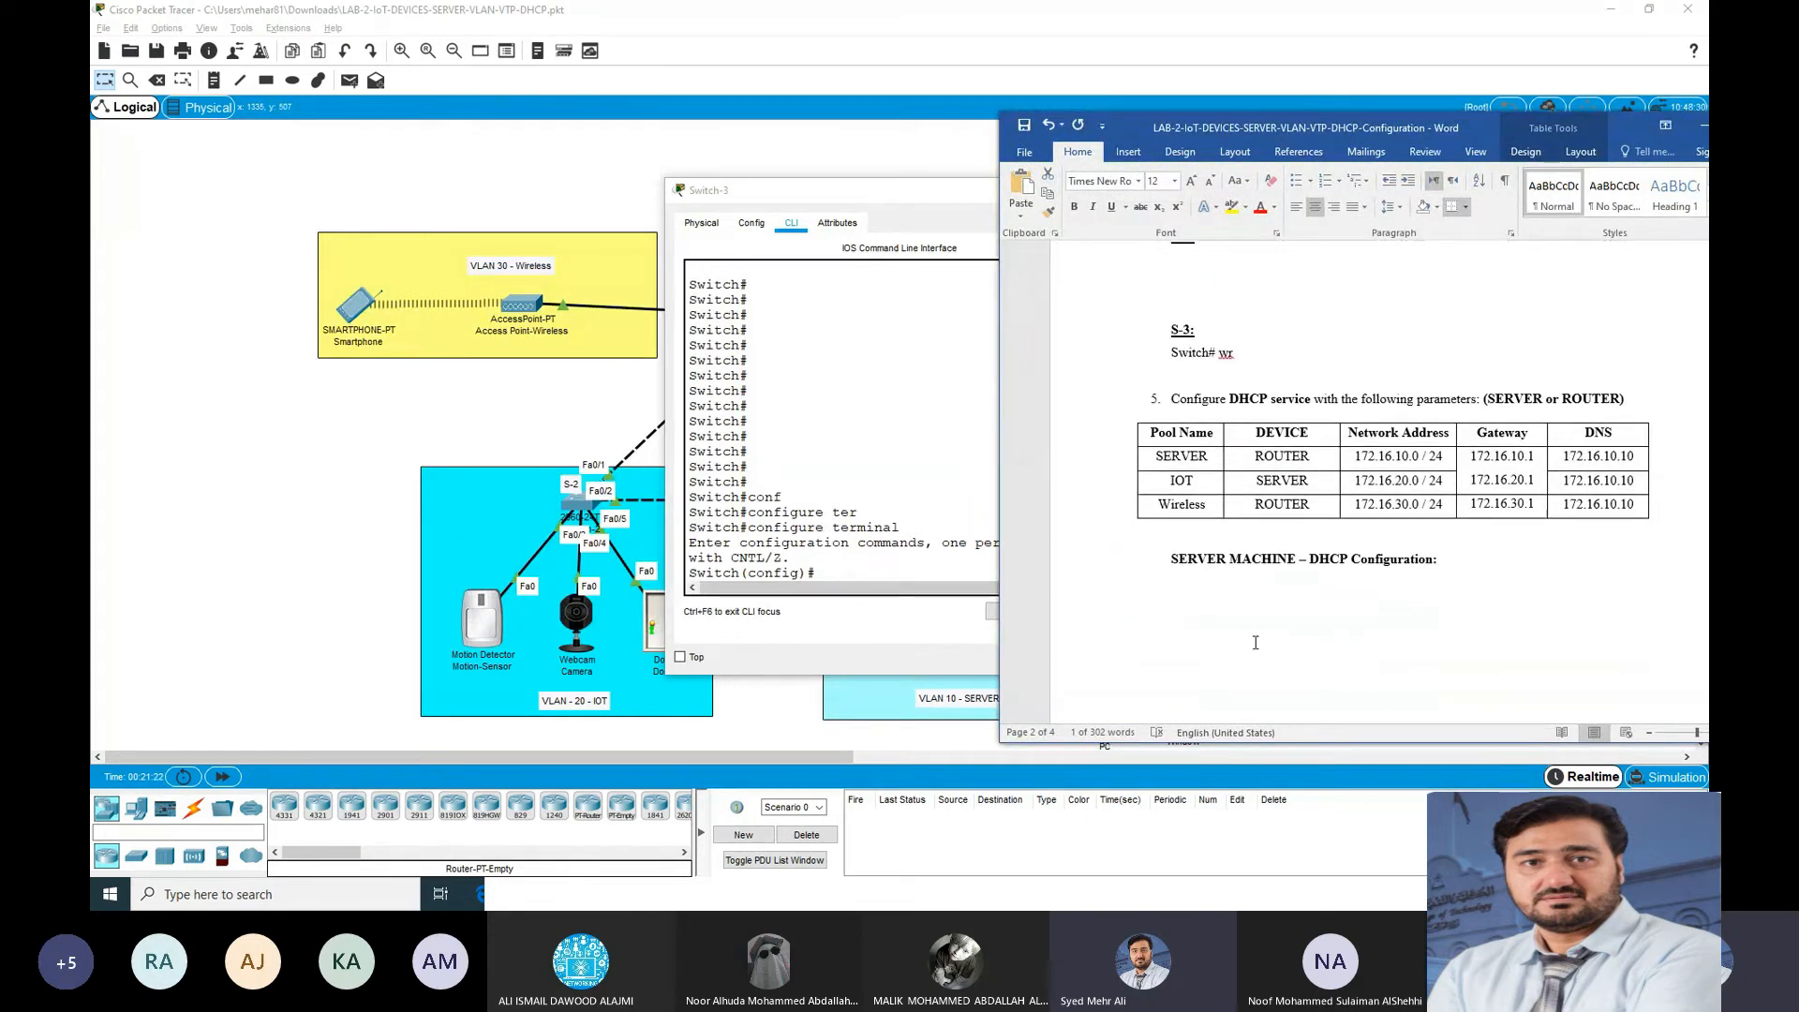
scroll(1256, 643, down, 15)
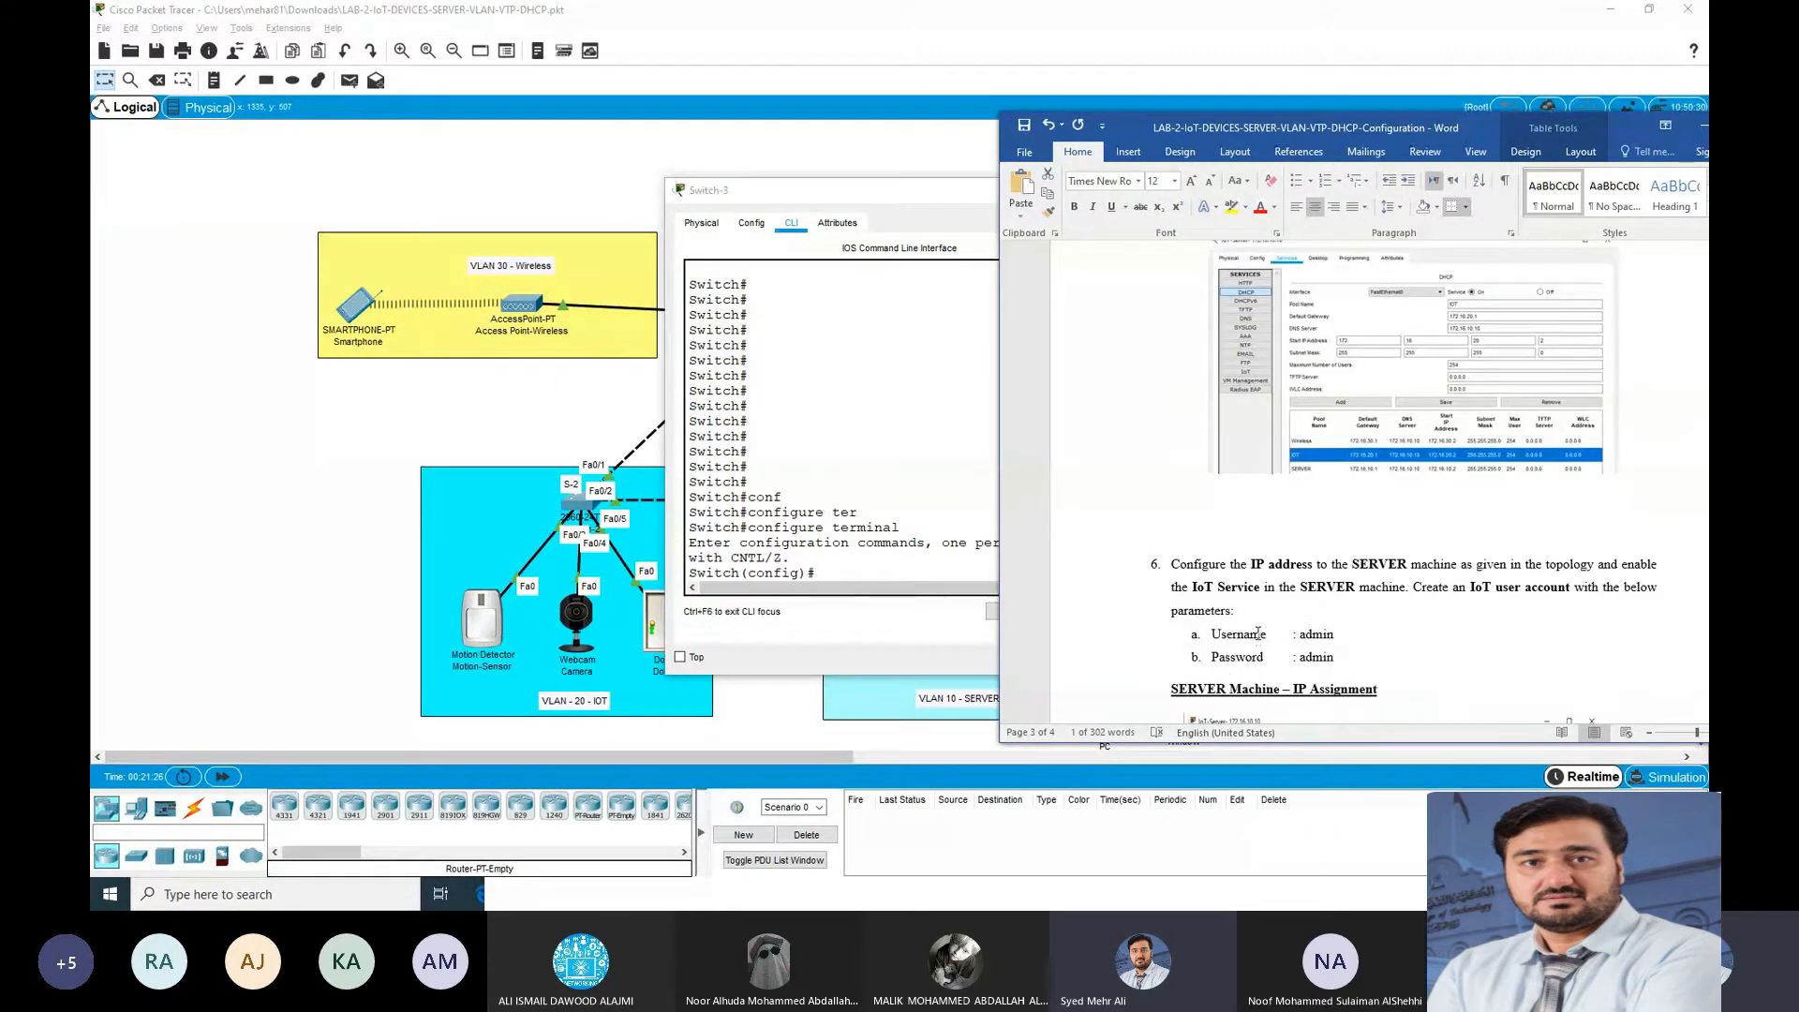
scroll(1258, 633, up, 15)
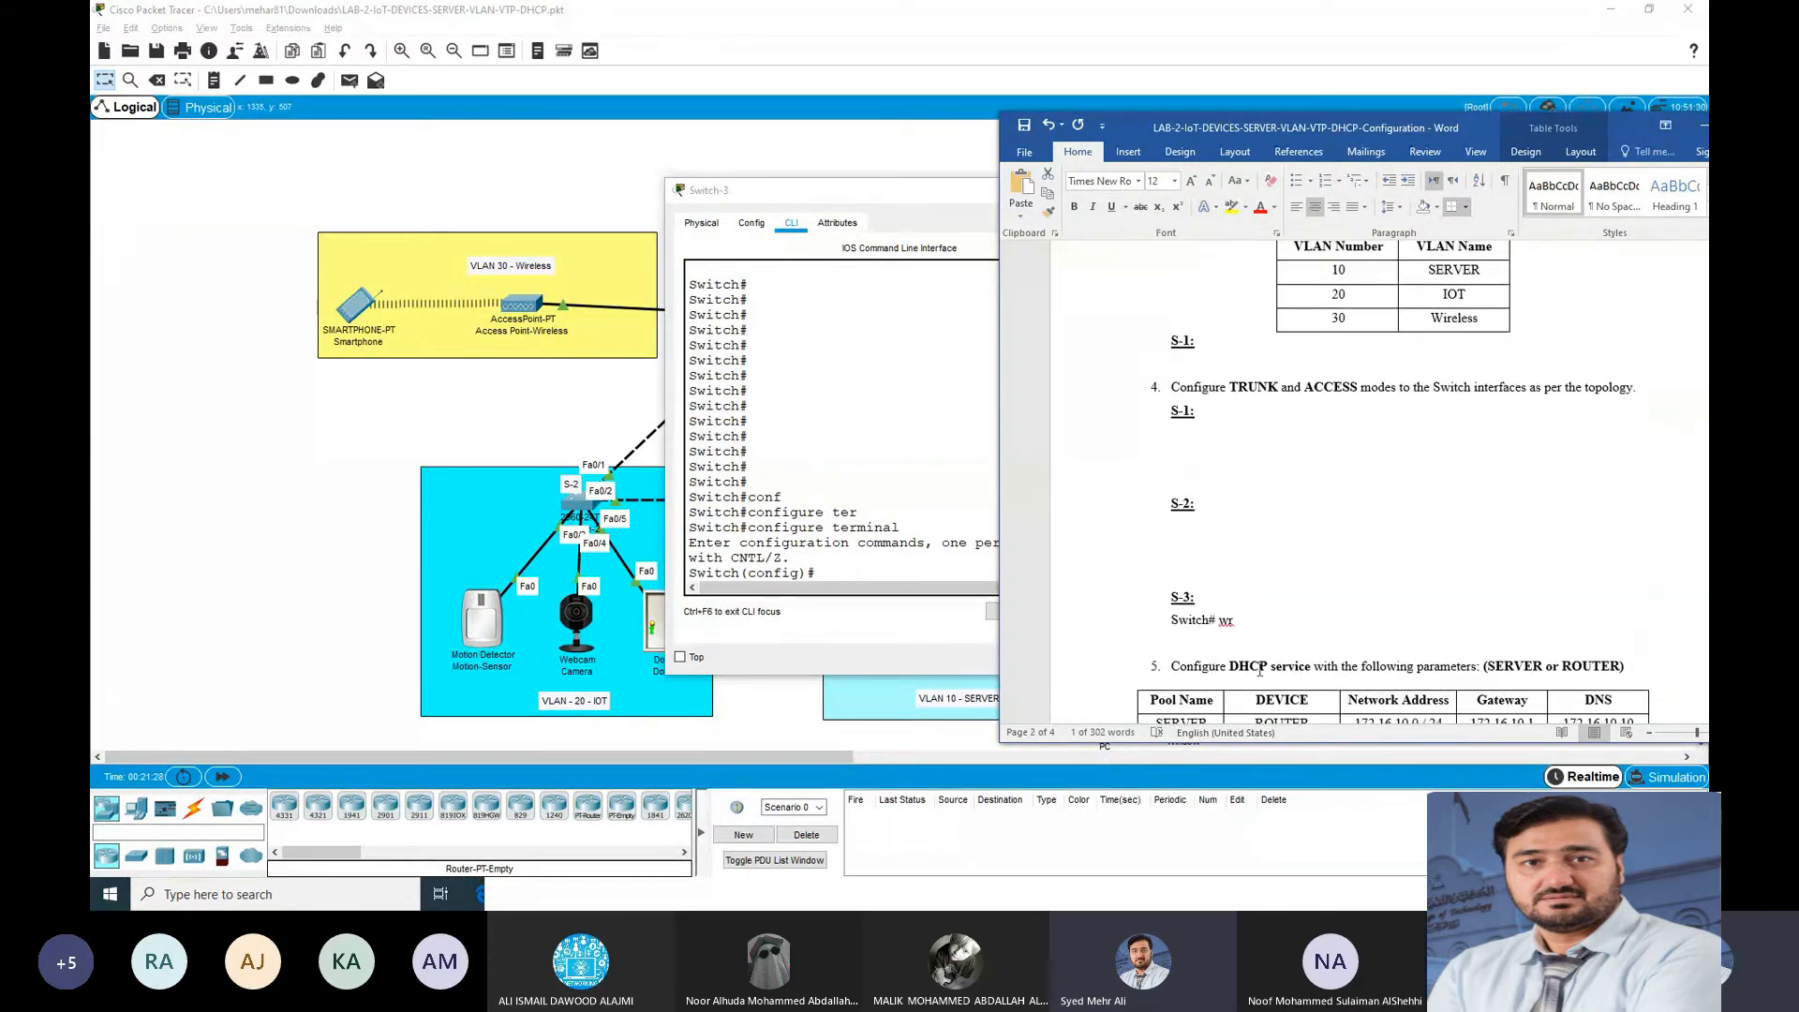
scroll(1282, 662, up, 4)
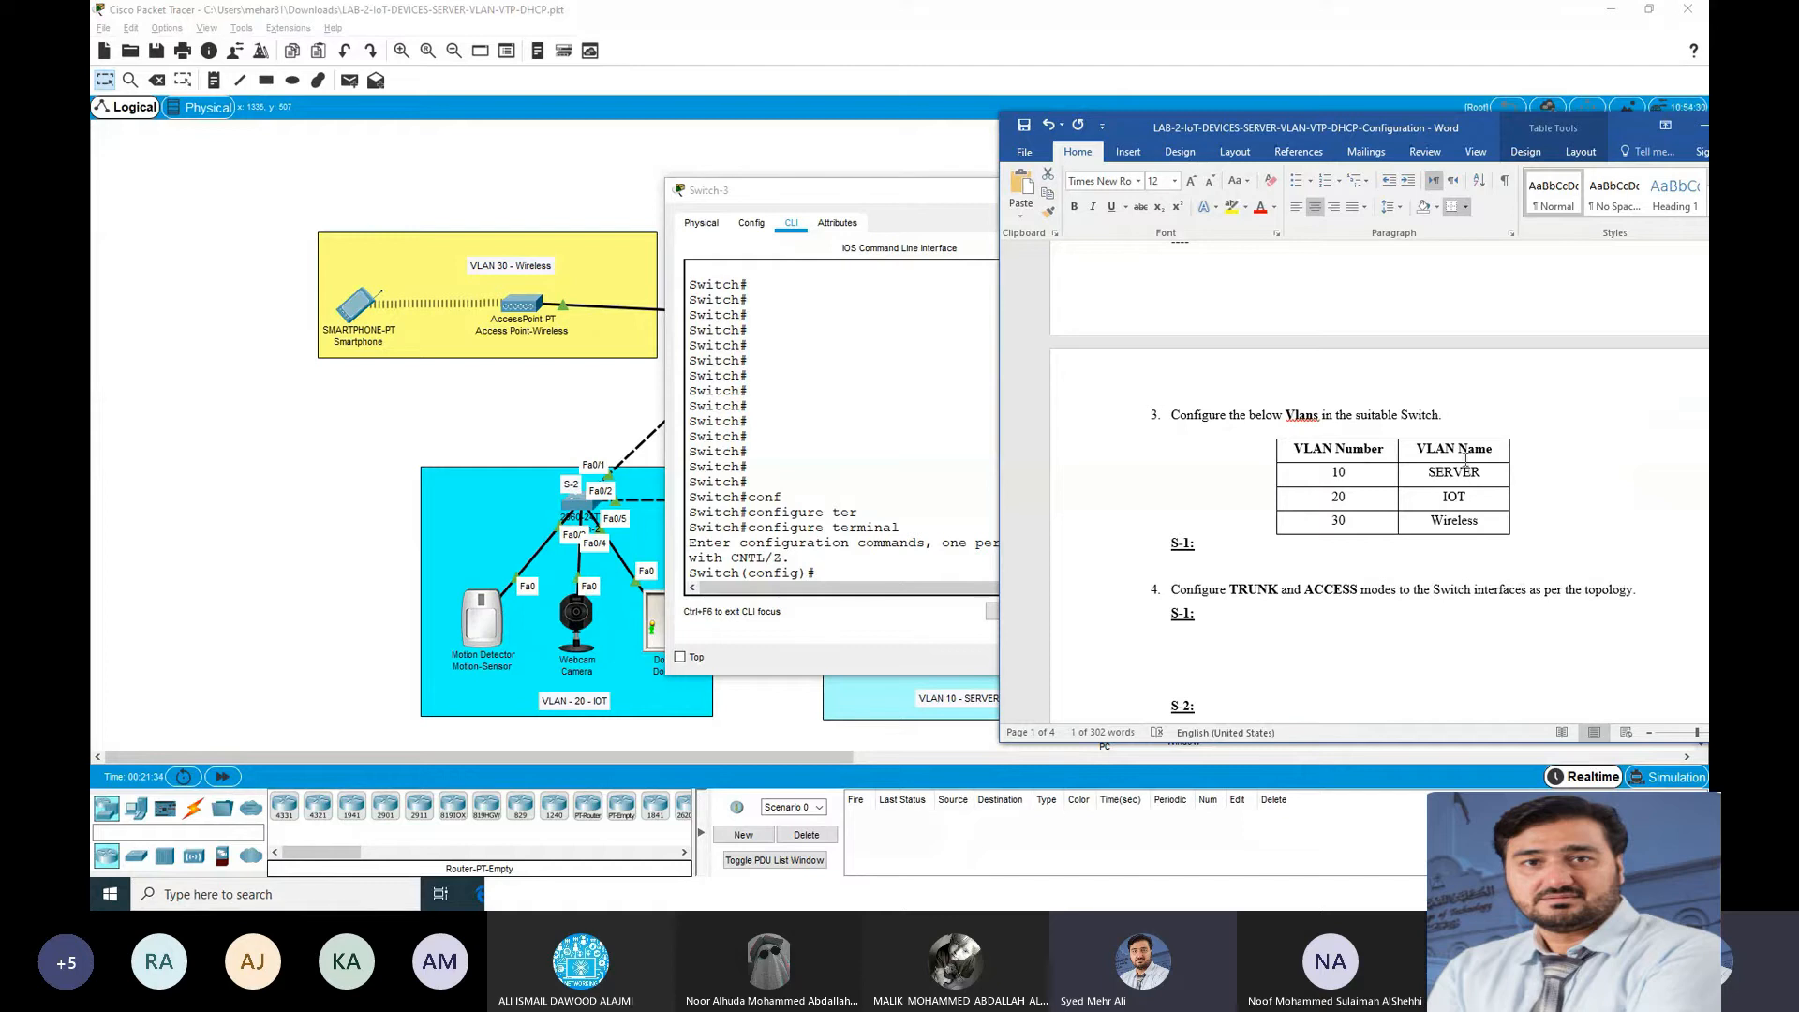
drag(1335, 497, 1457, 498)
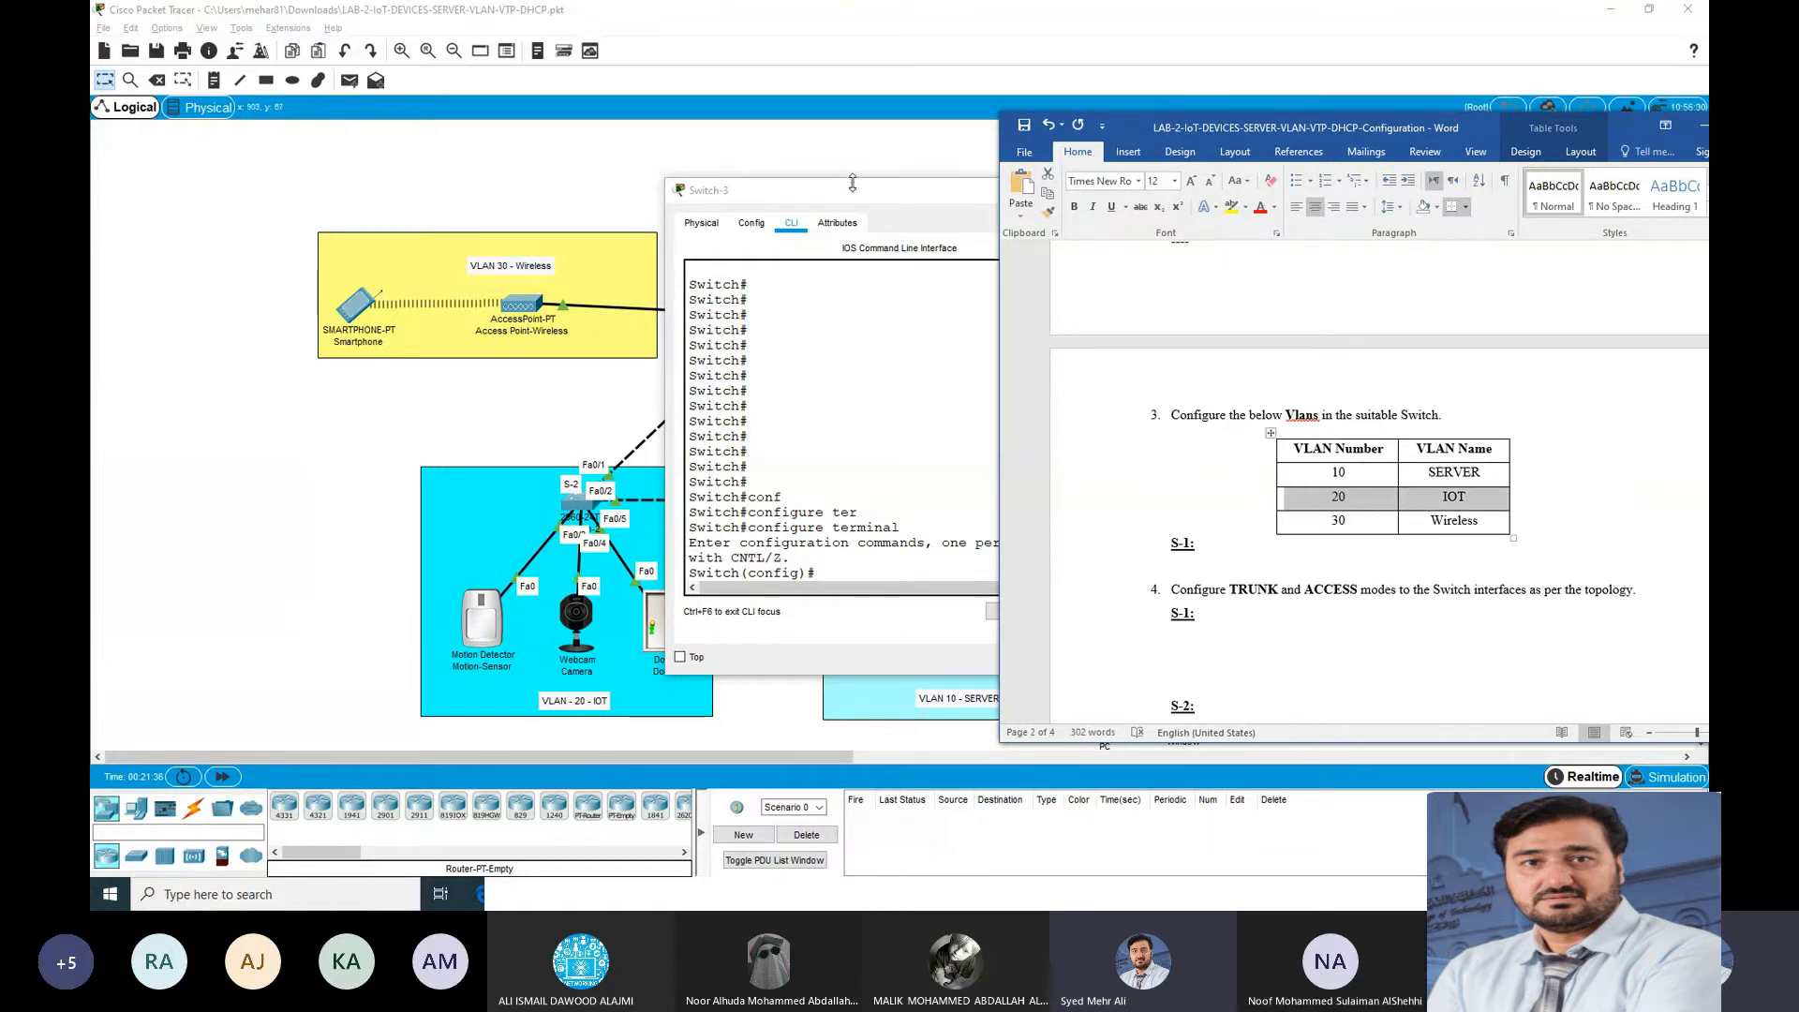
Step: Move the Switch-3 and Word windows aside and reposition the window, fan and PC devices closer within the VLAN 10 - SERVER area
drag(853, 185, 478, 158)
drag(1138, 136, 1373, 164)
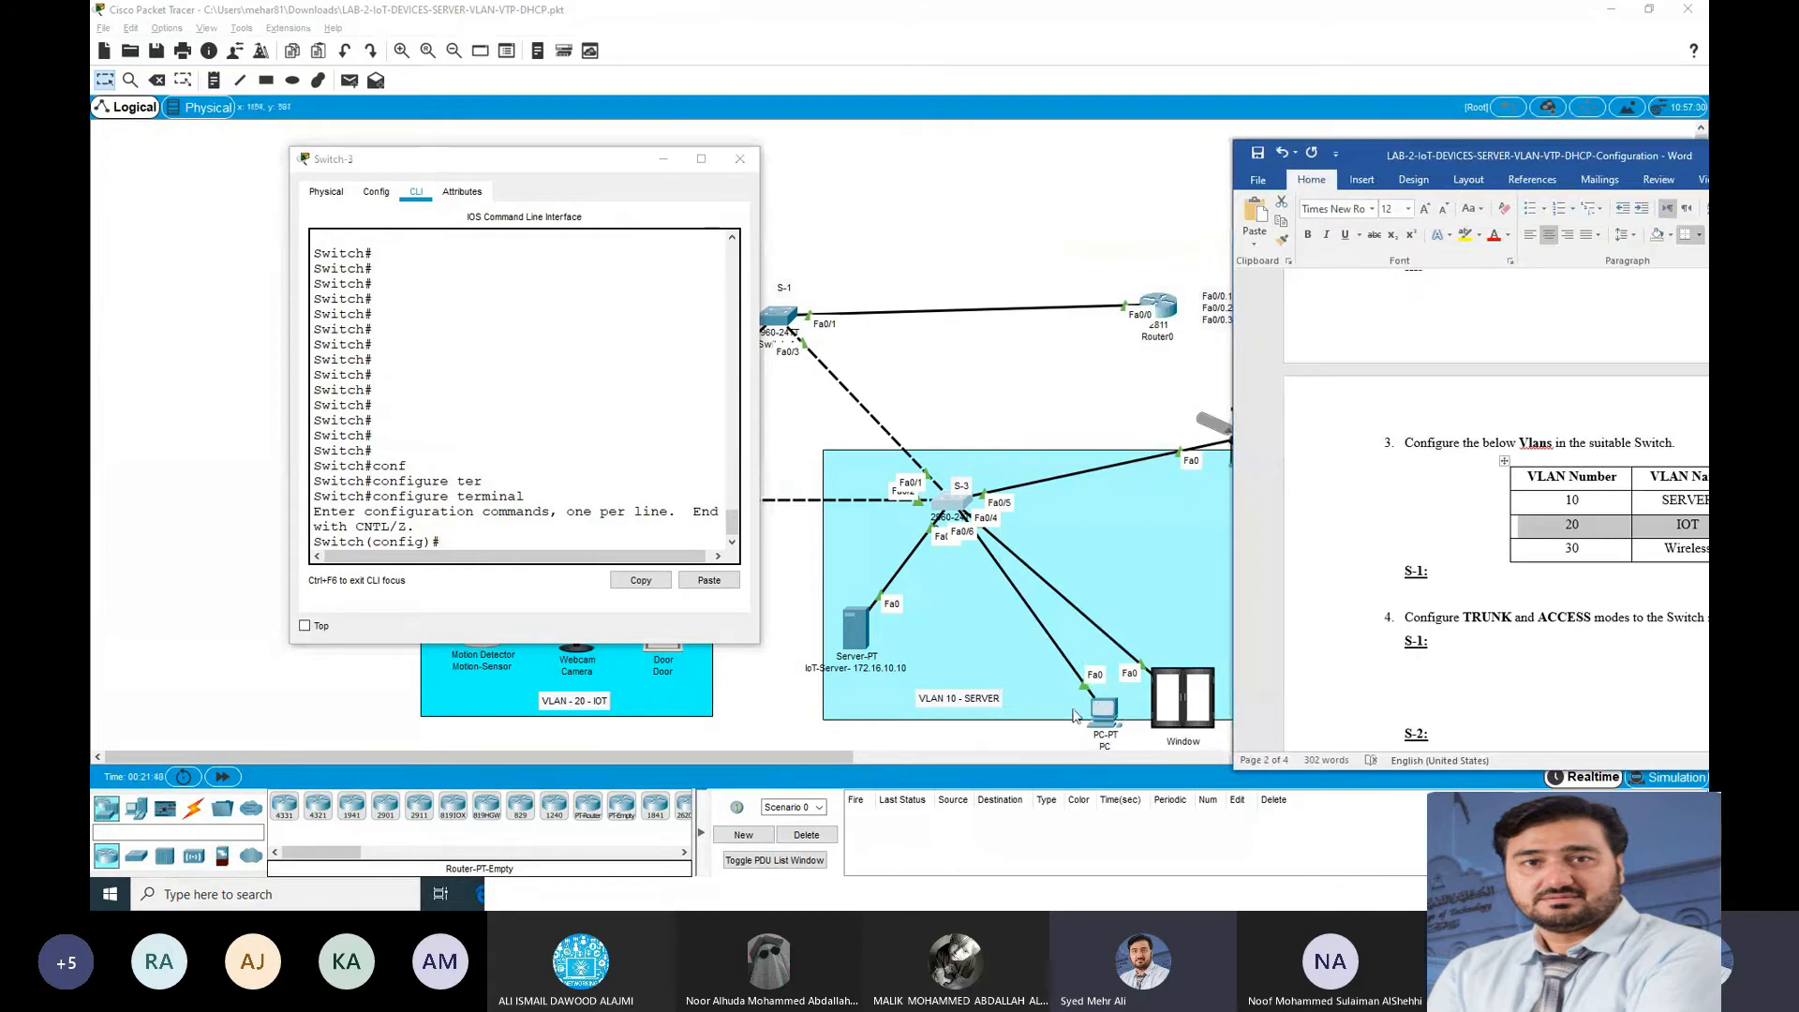
click(1195, 698)
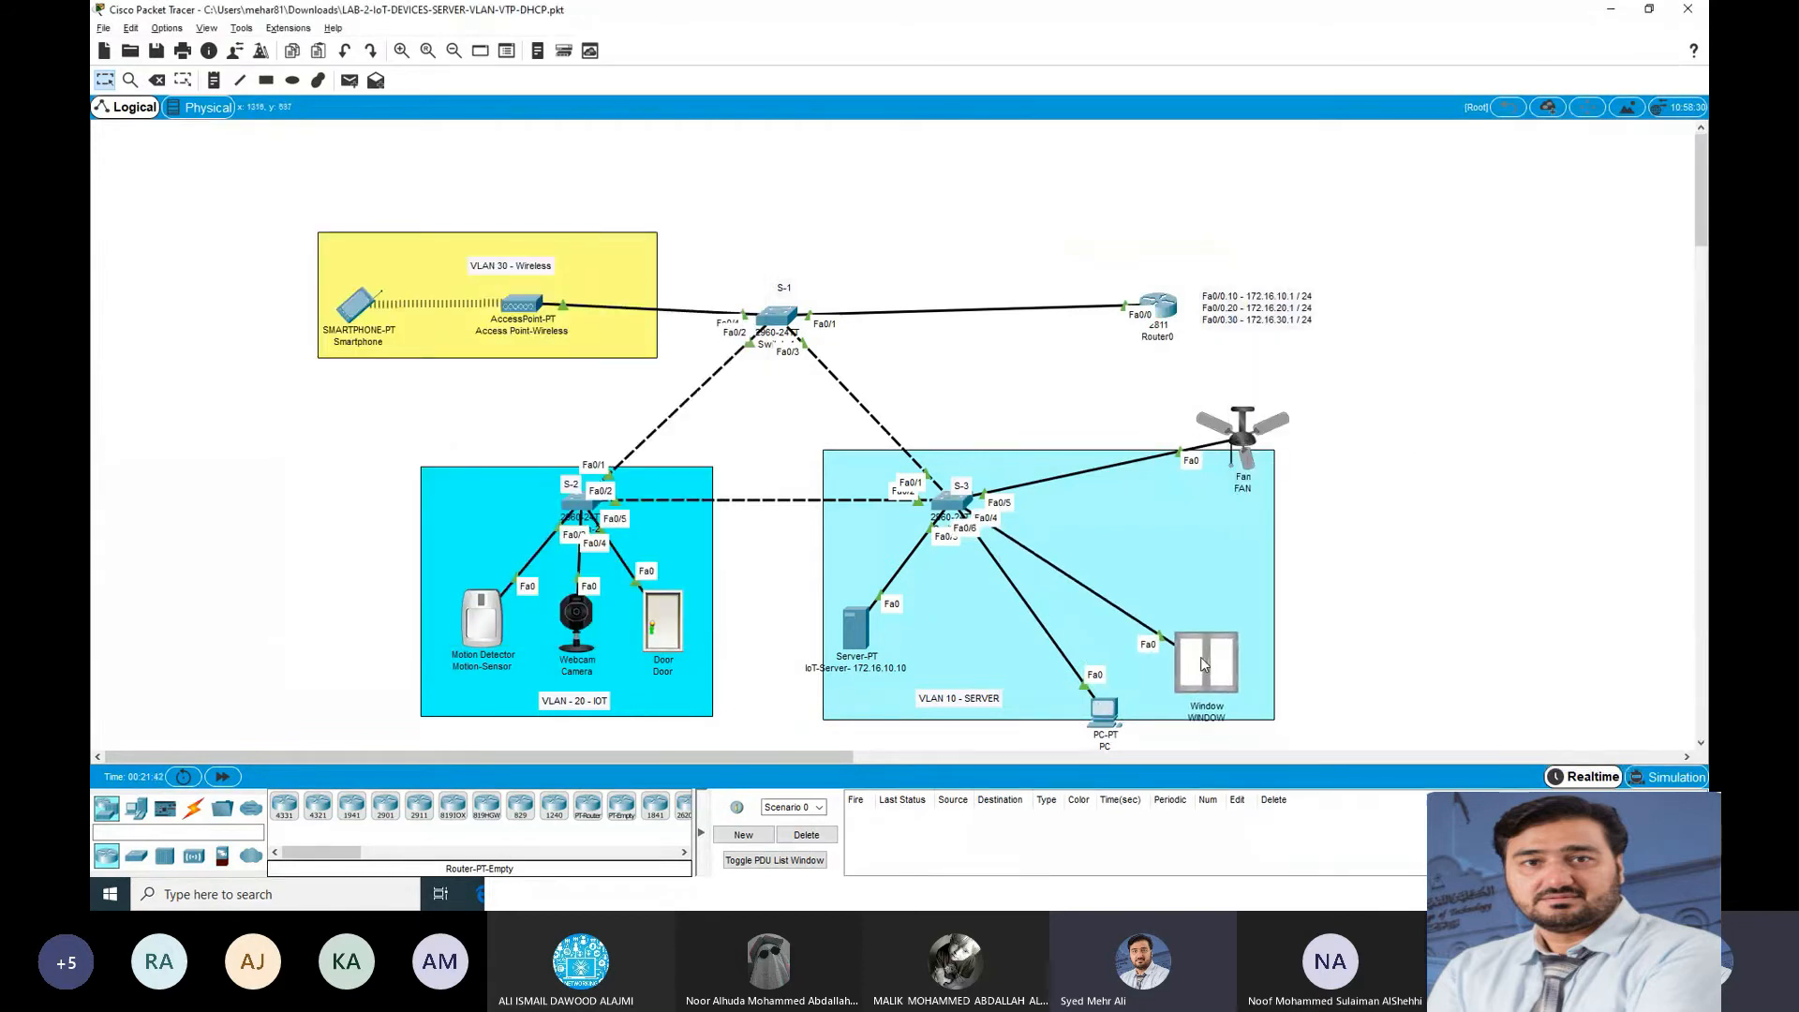
drag(1239, 423, 1239, 453)
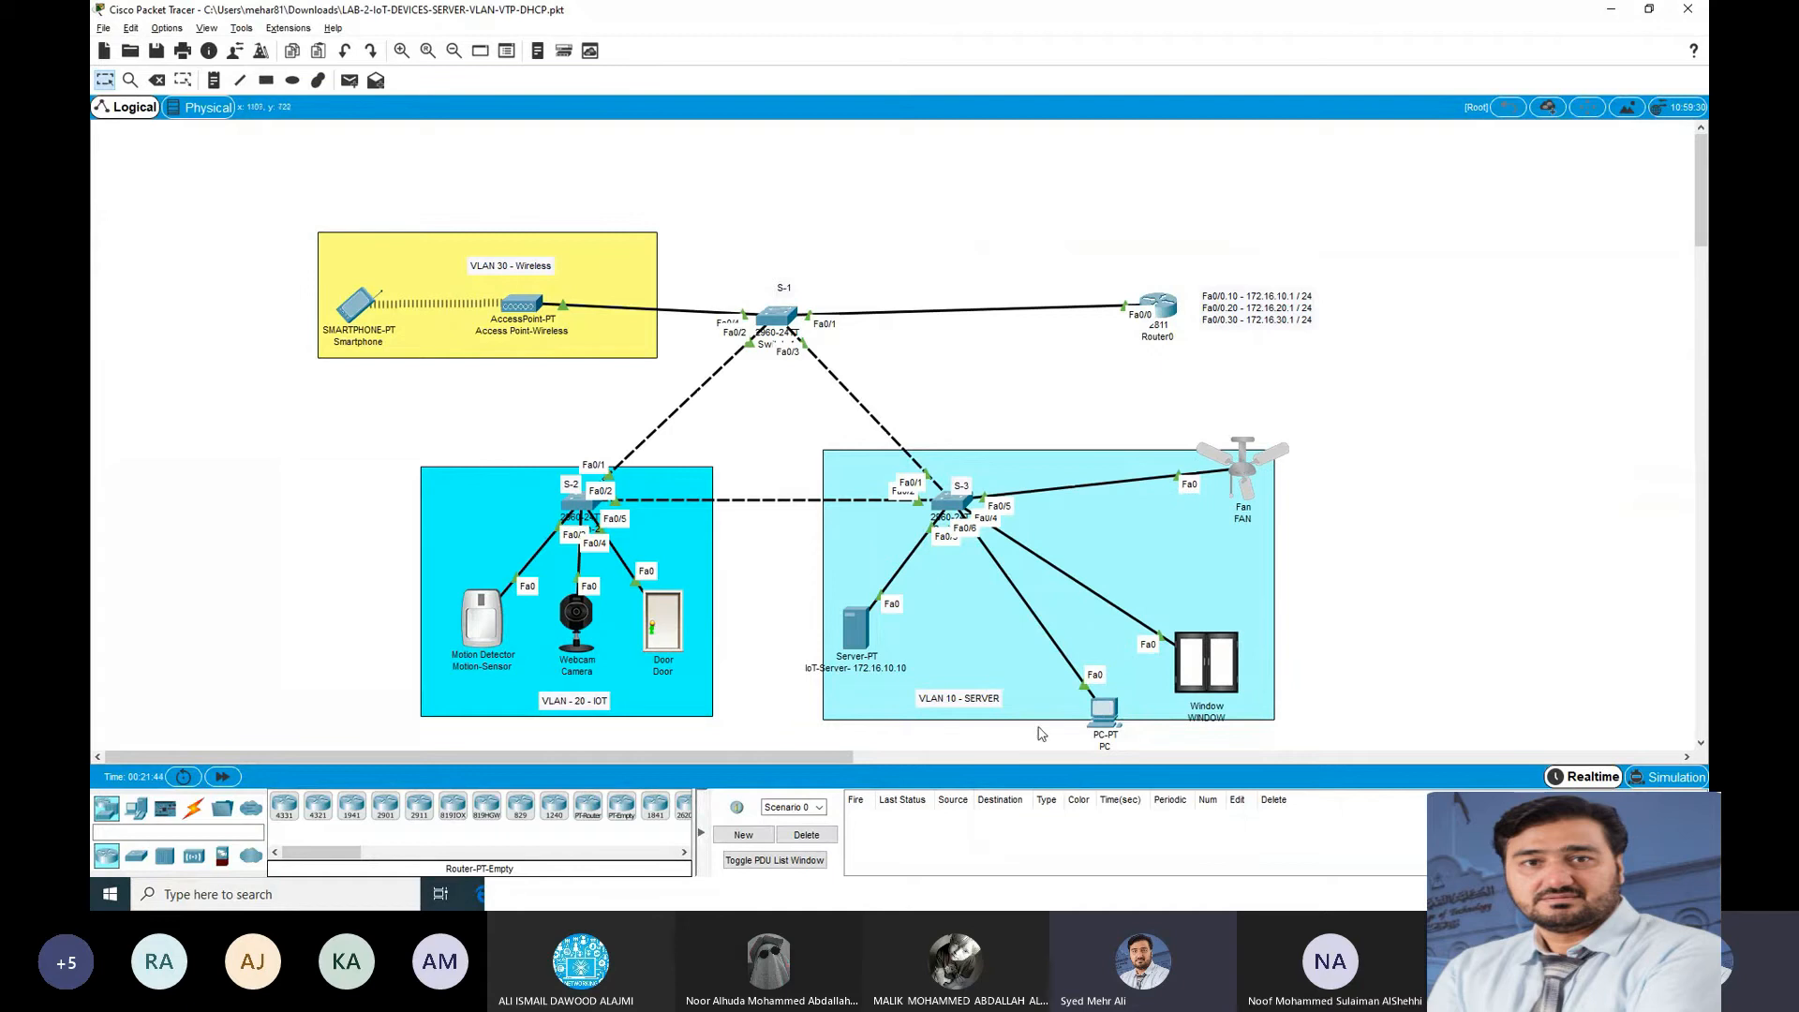
drag(1100, 718, 1098, 699)
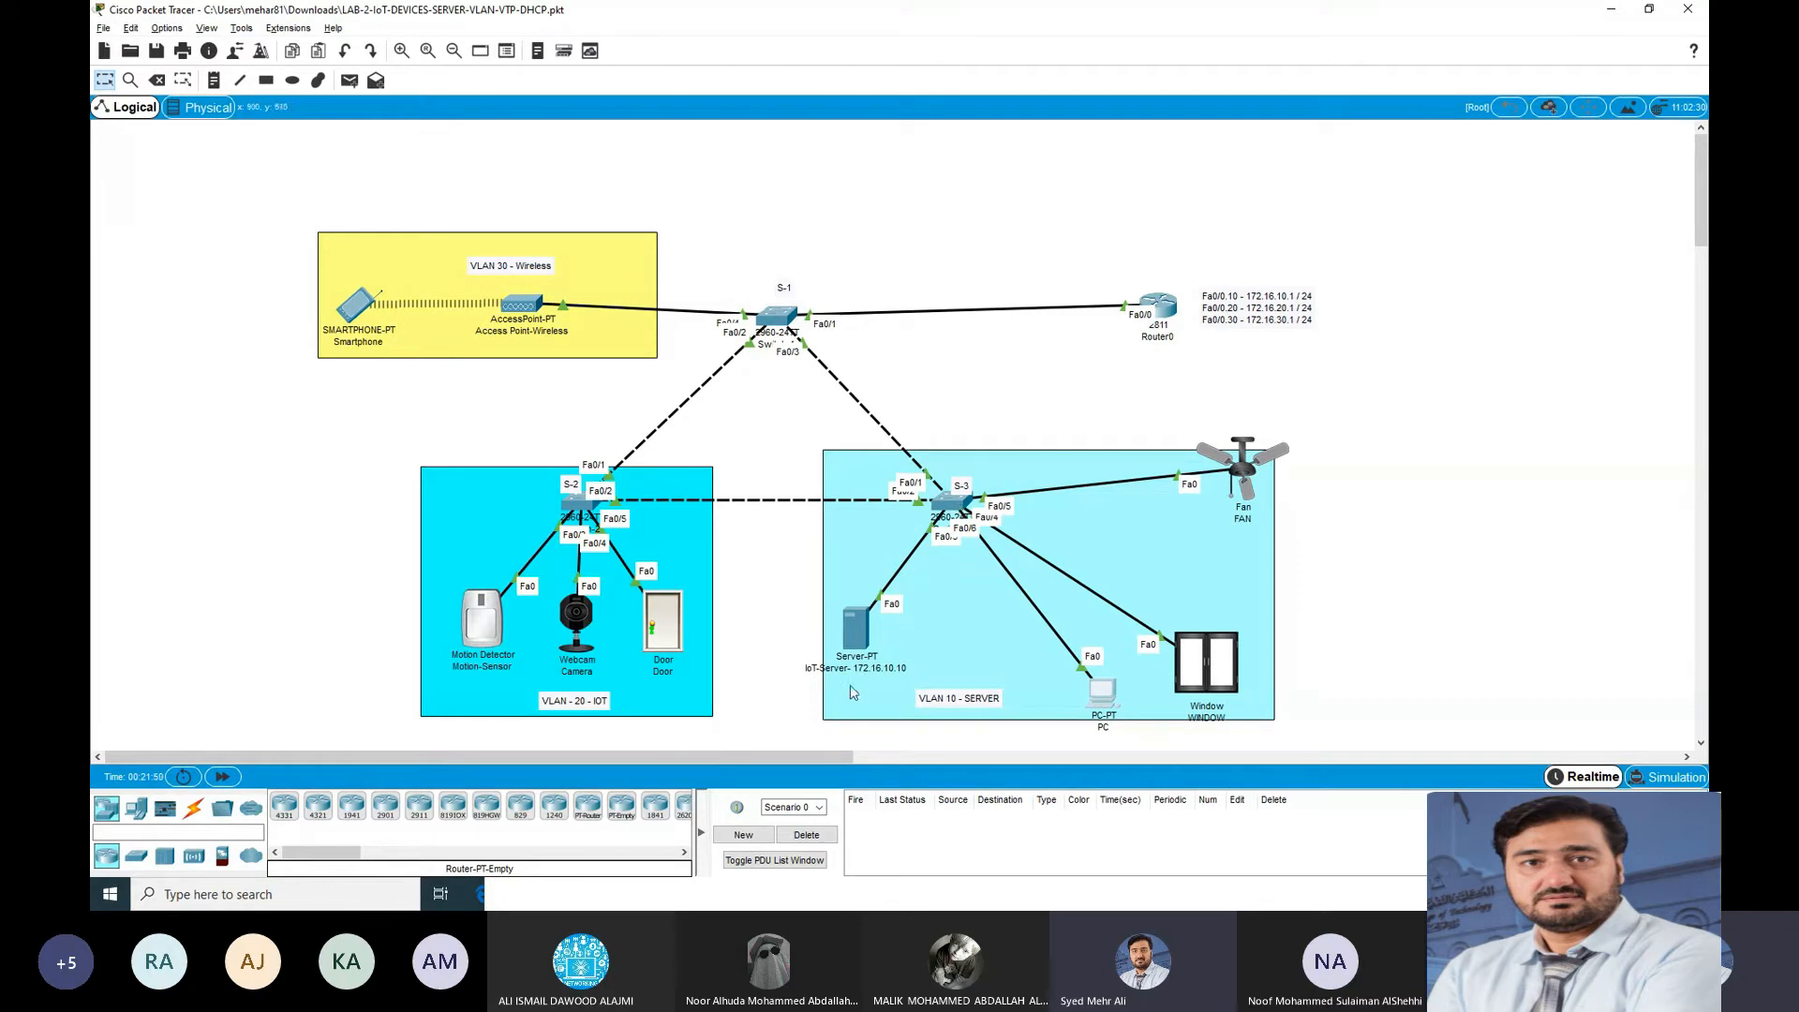
Step: Bring the Word VLAN table back beside the topology and compare its VLAN numbers with the devices connected to S-3
mouse_move(860, 644)
key(alt+Tab)
key(alt+Tab)
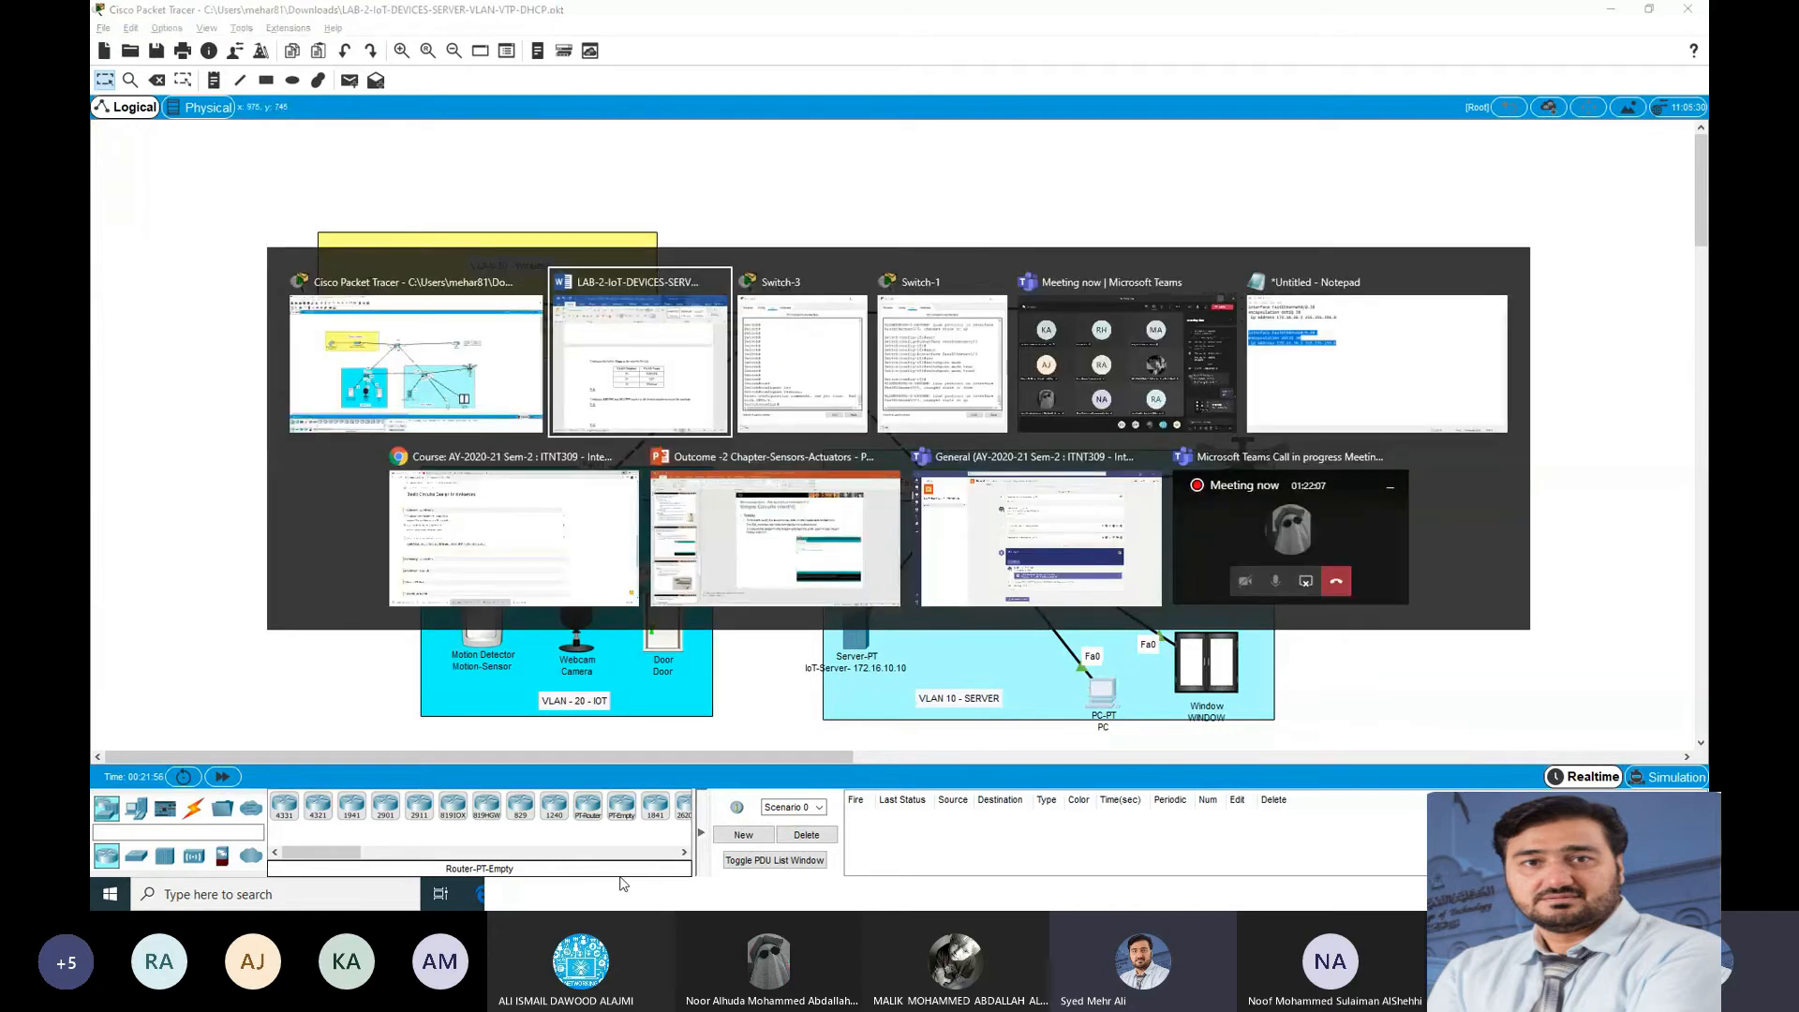
click(651, 328)
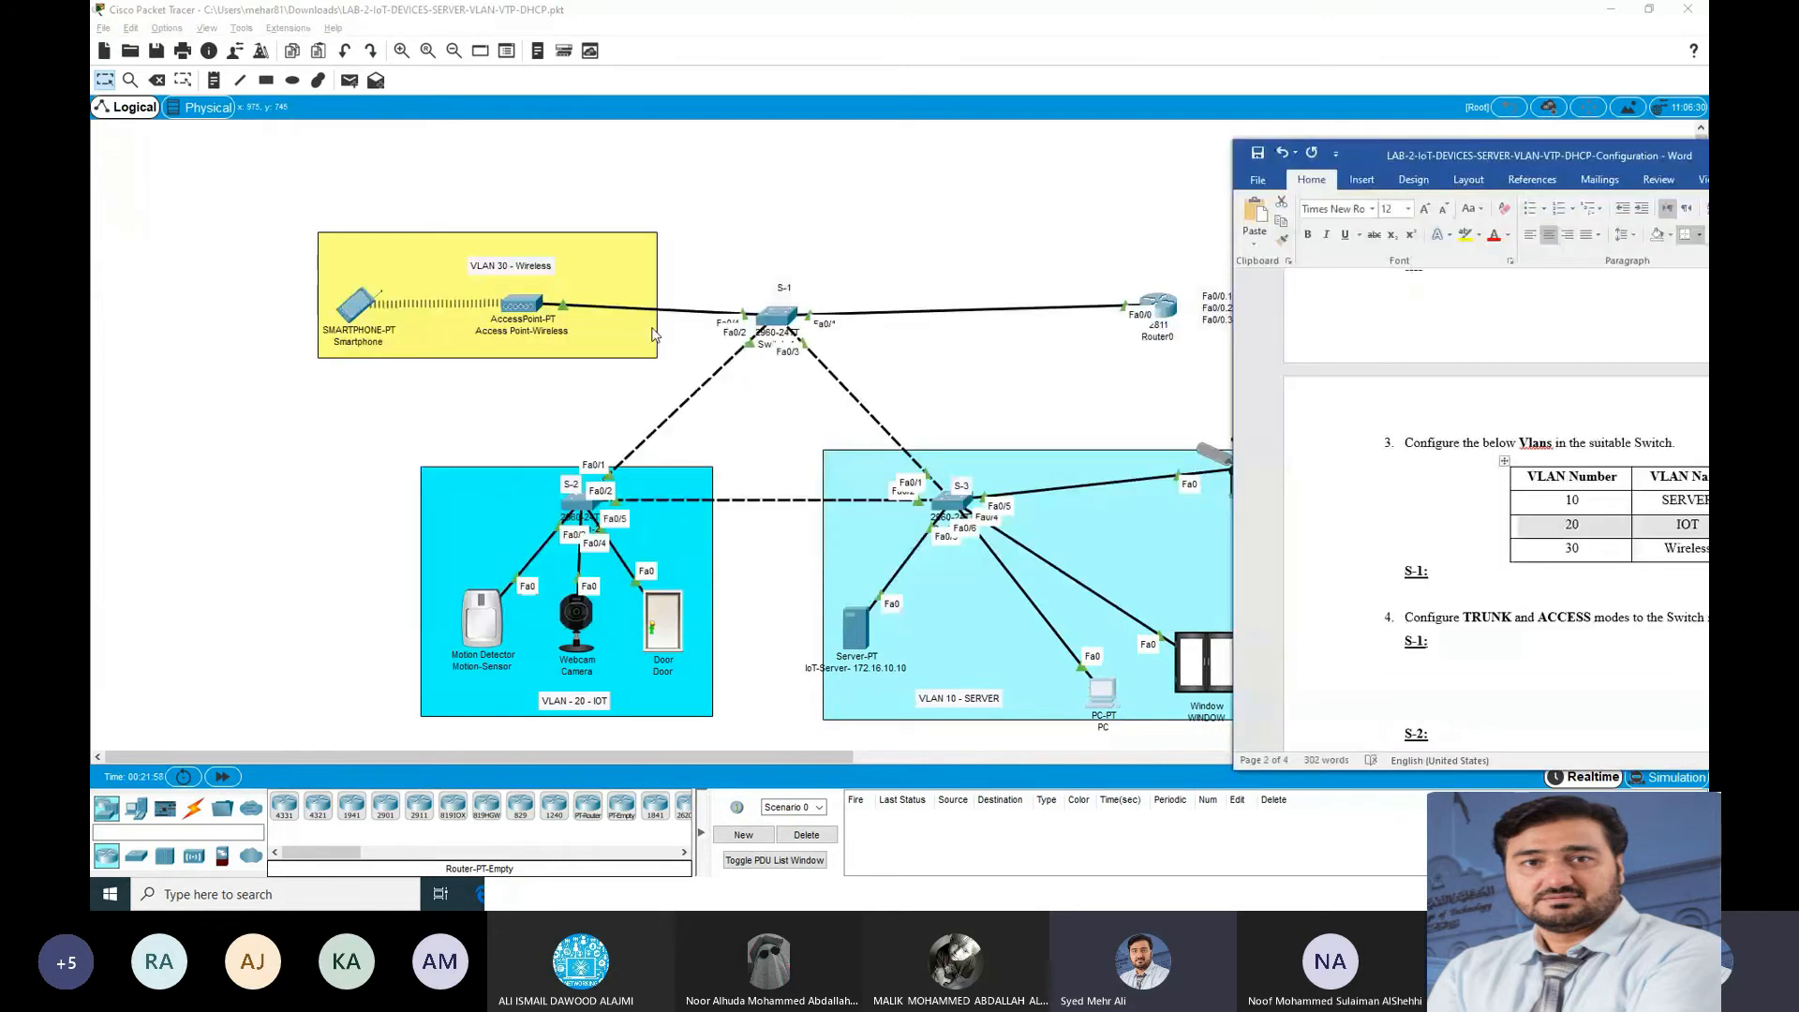
drag(1424, 156, 1305, 153)
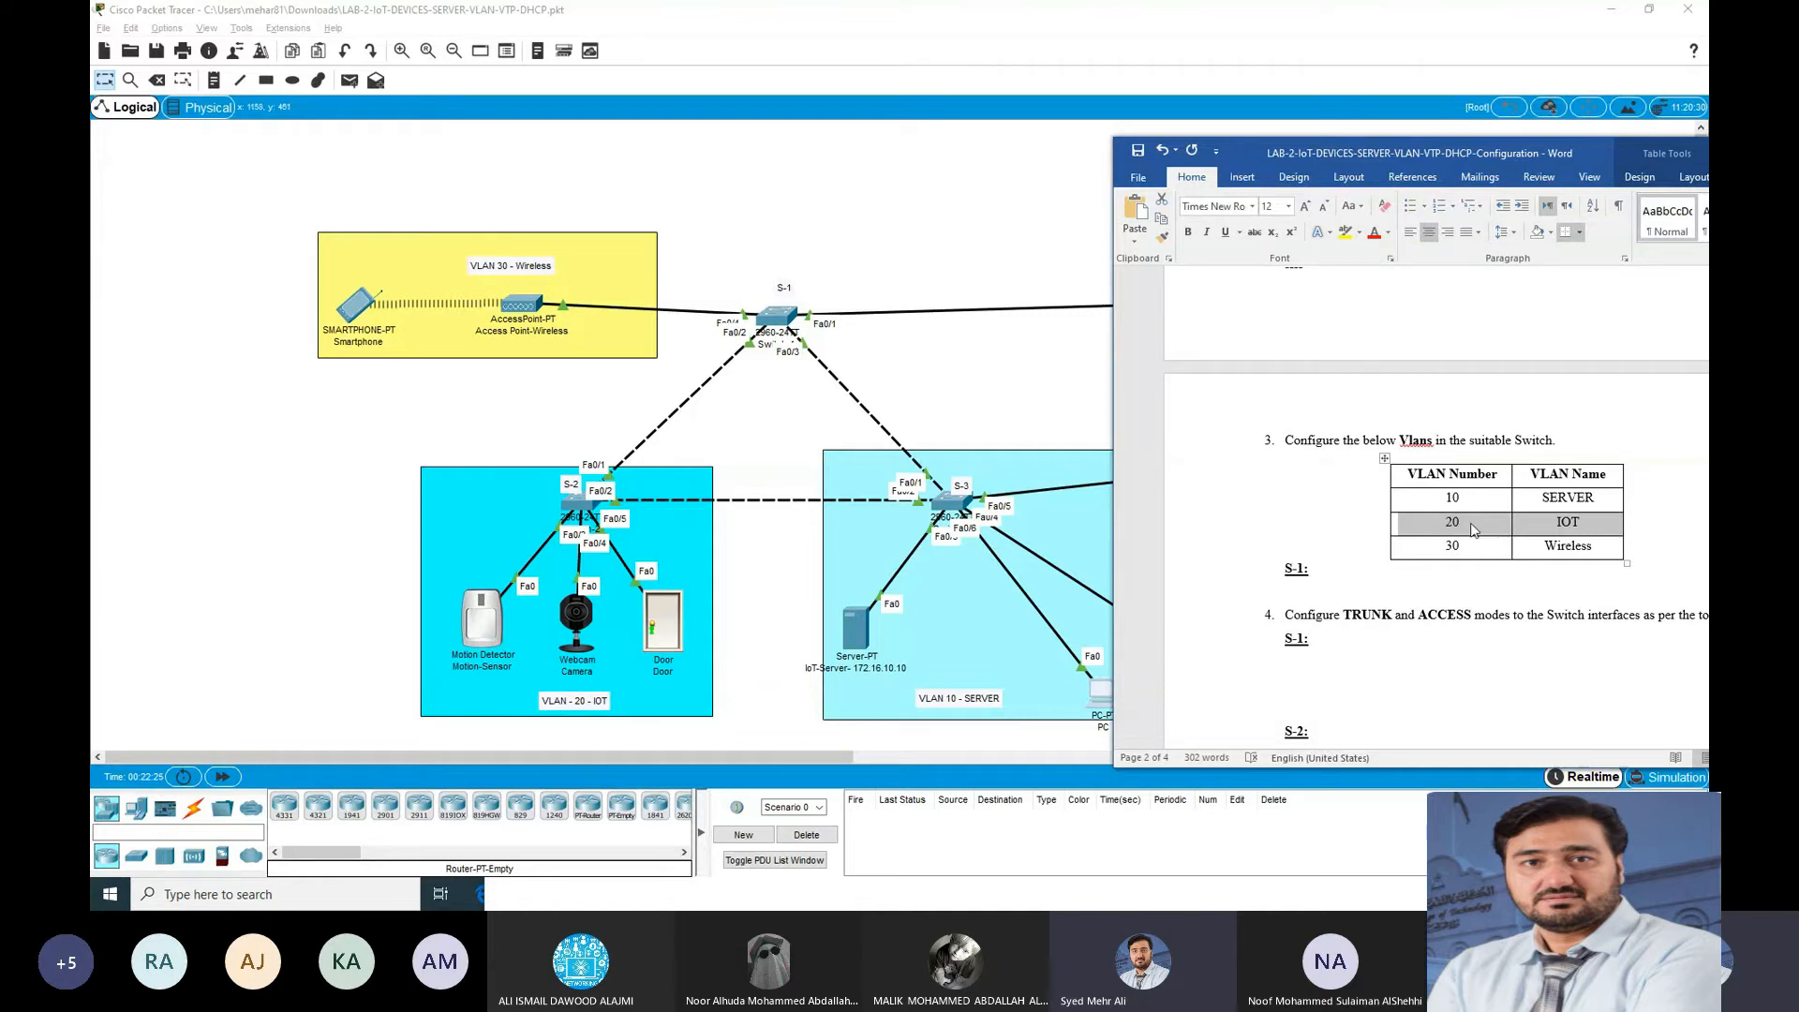
Step: Reopen the S-3 command line, widen its window, and enter configuration for interface range fastEthernet 0/4-6
click(953, 506)
drag(497, 176, 361, 163)
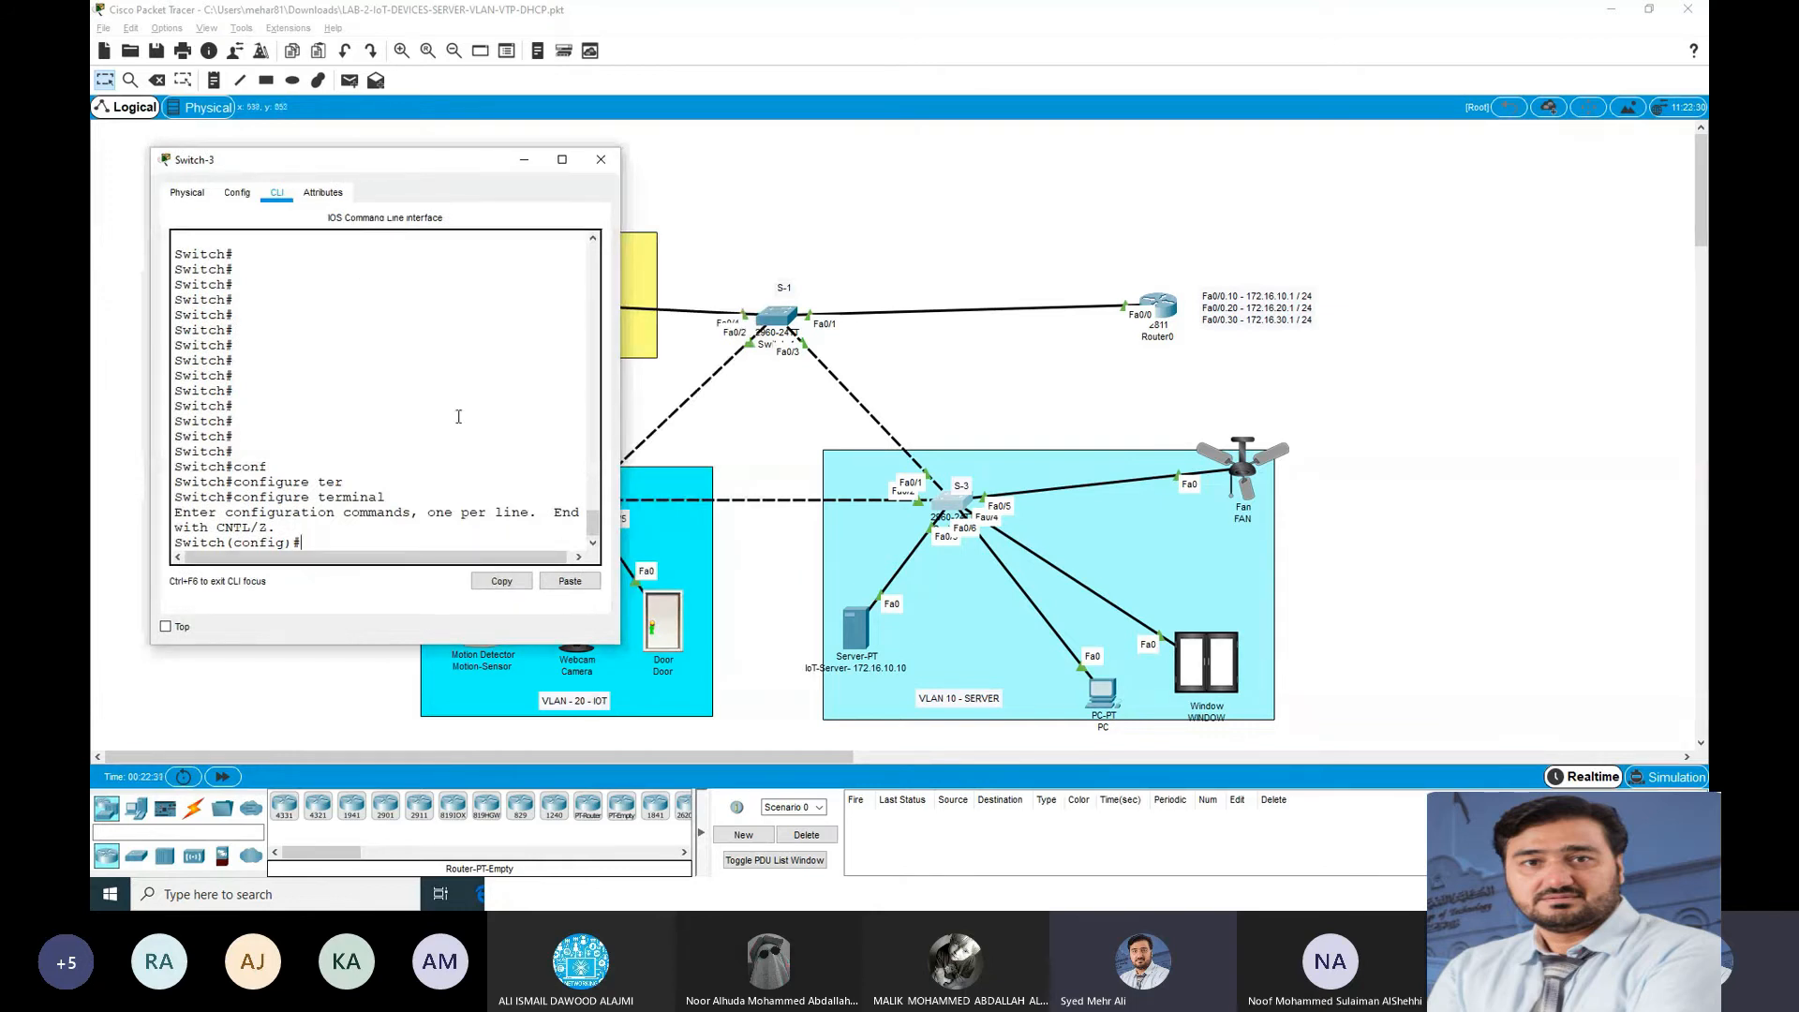
text(conf)
key(Return)
text(conf)
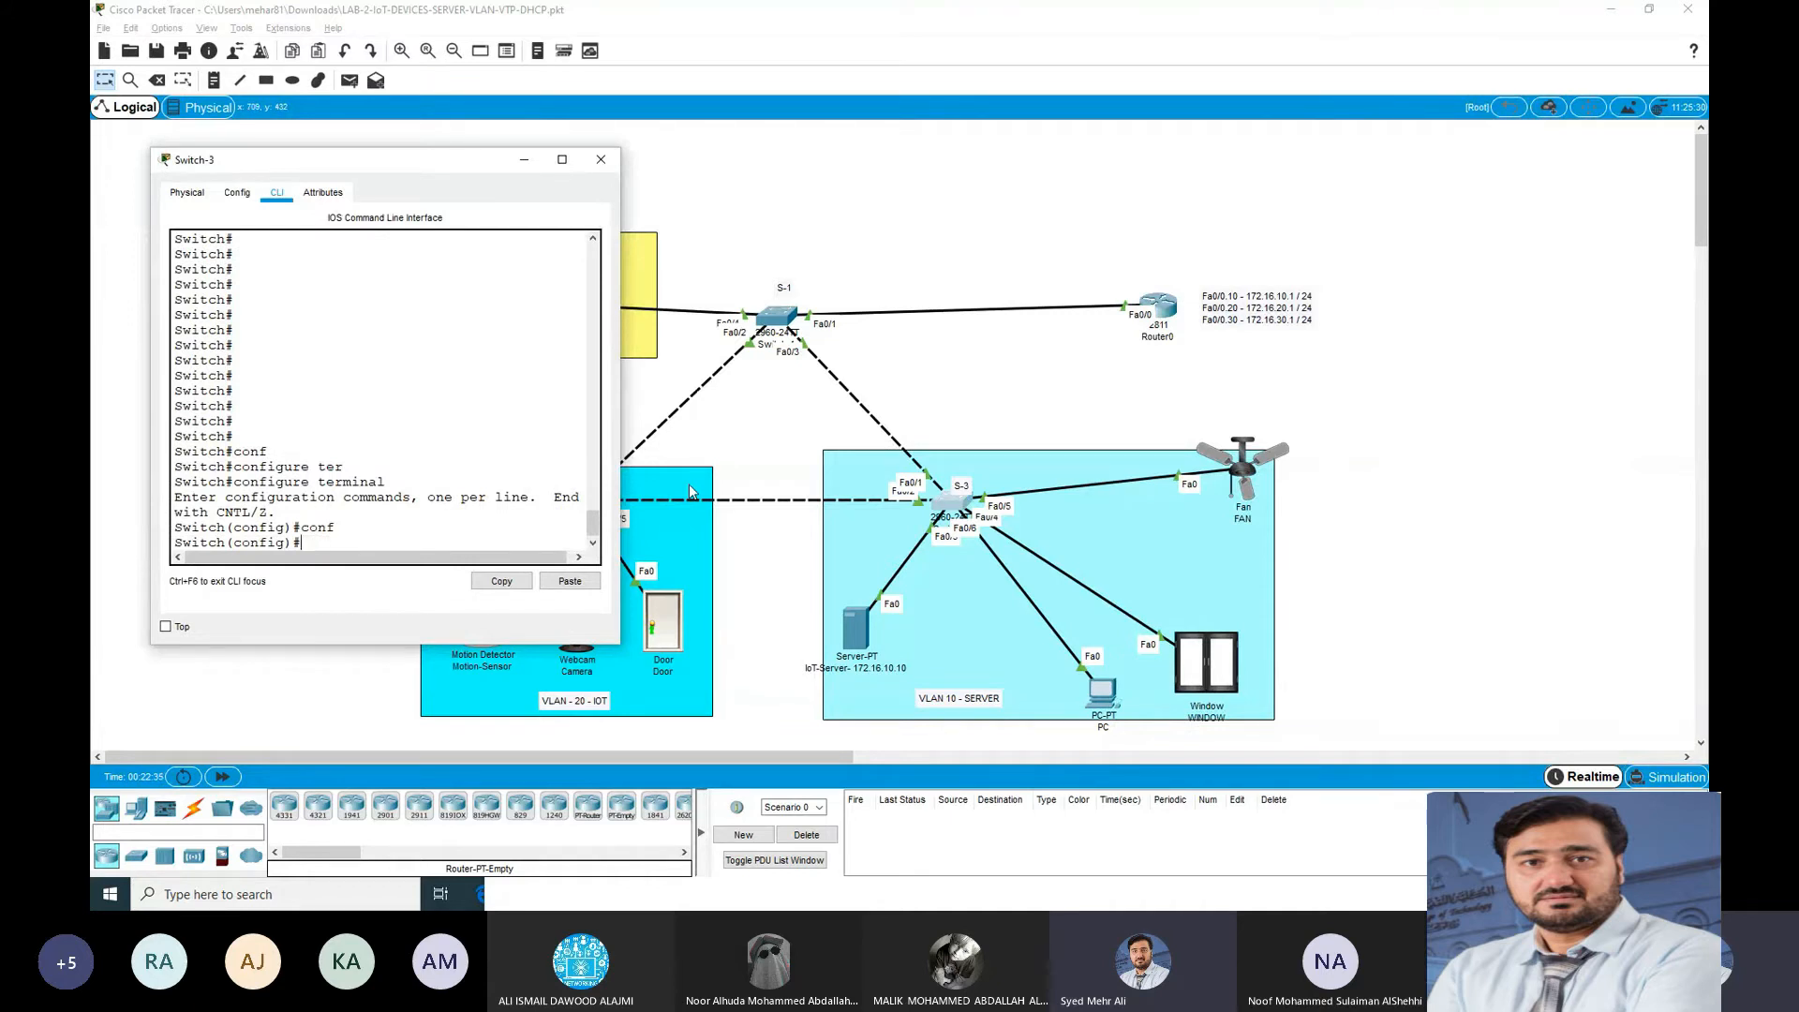
text(ig)#inter)
key(Tab)
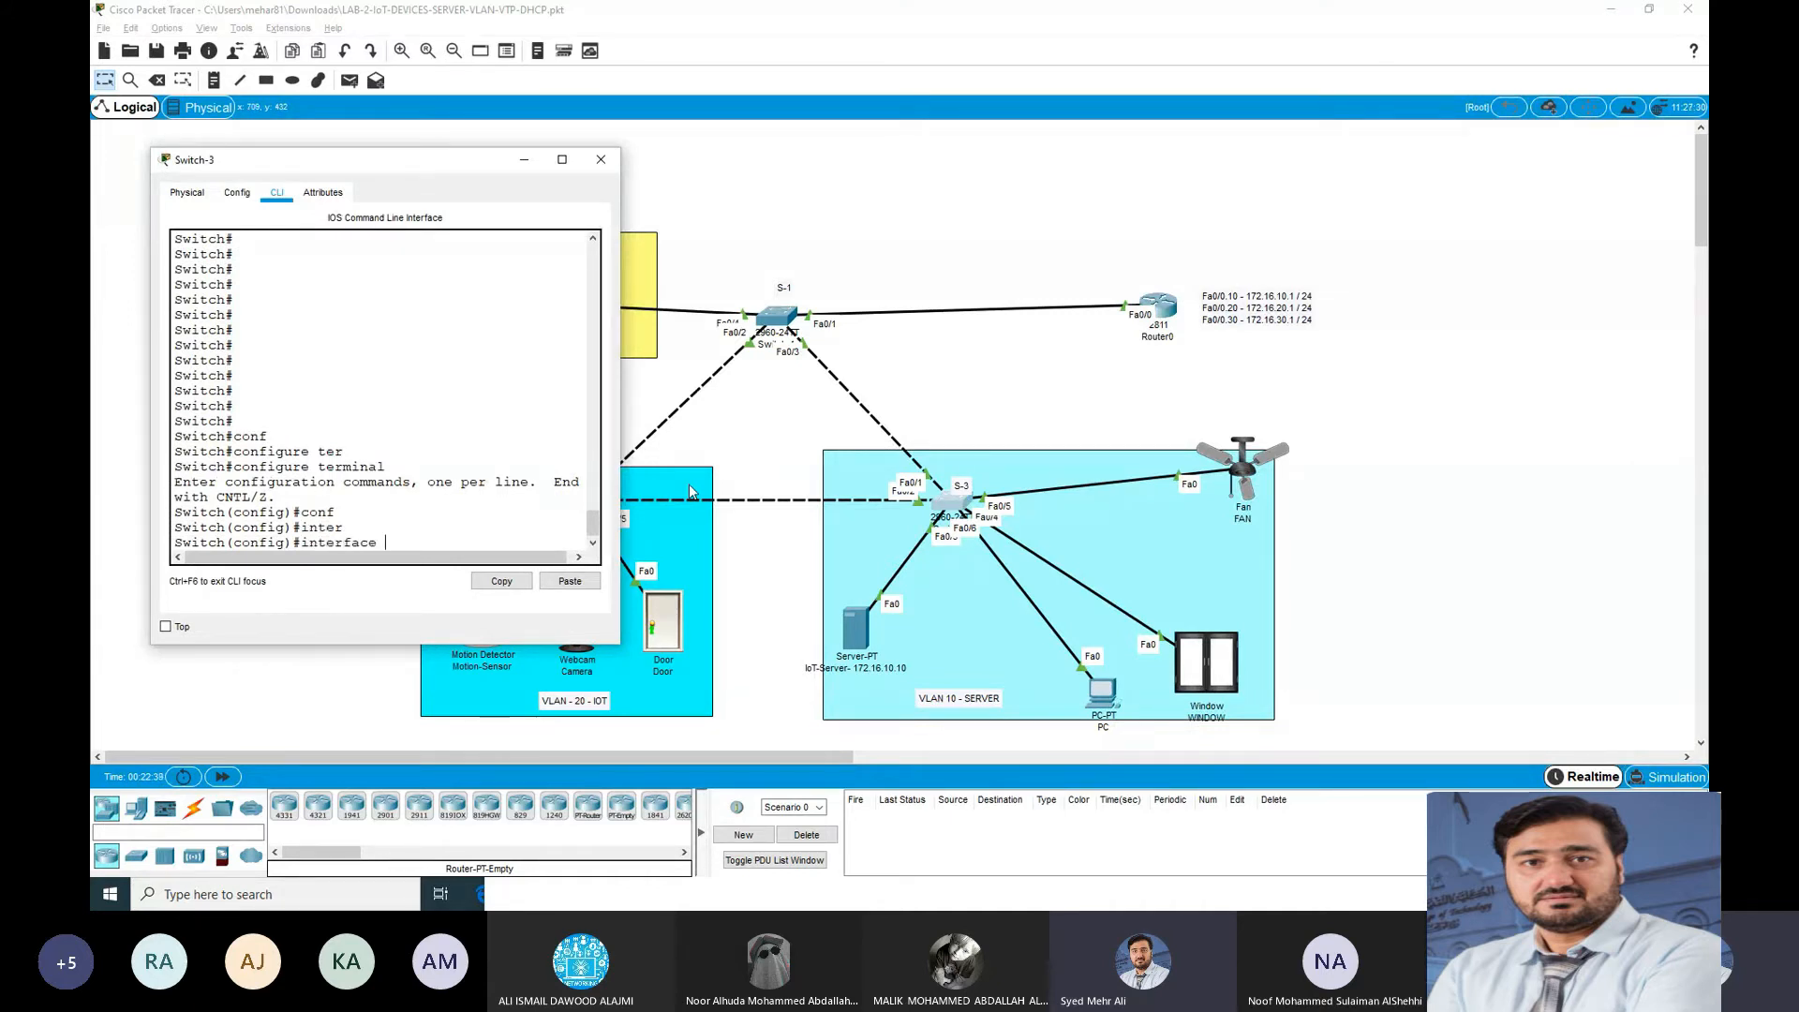
text(ran)
key(Tab)
text(fas)
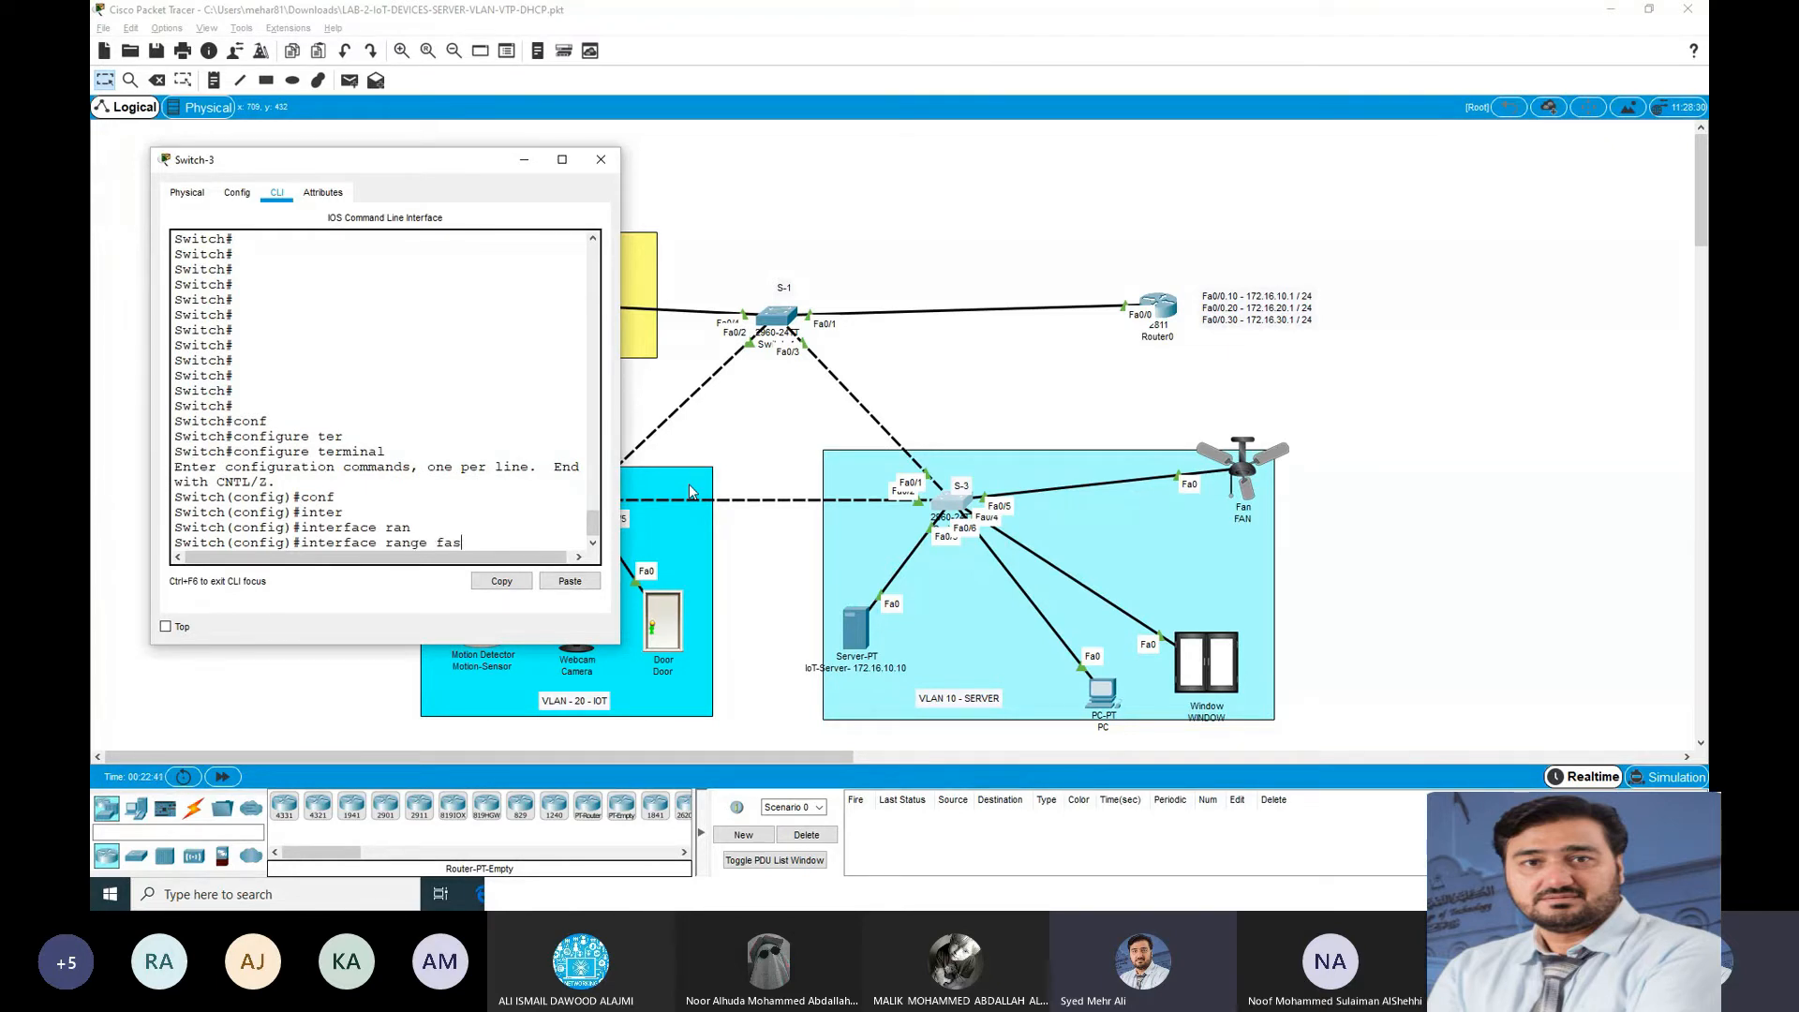
key(Tab)
drag(620, 491, 812, 488)
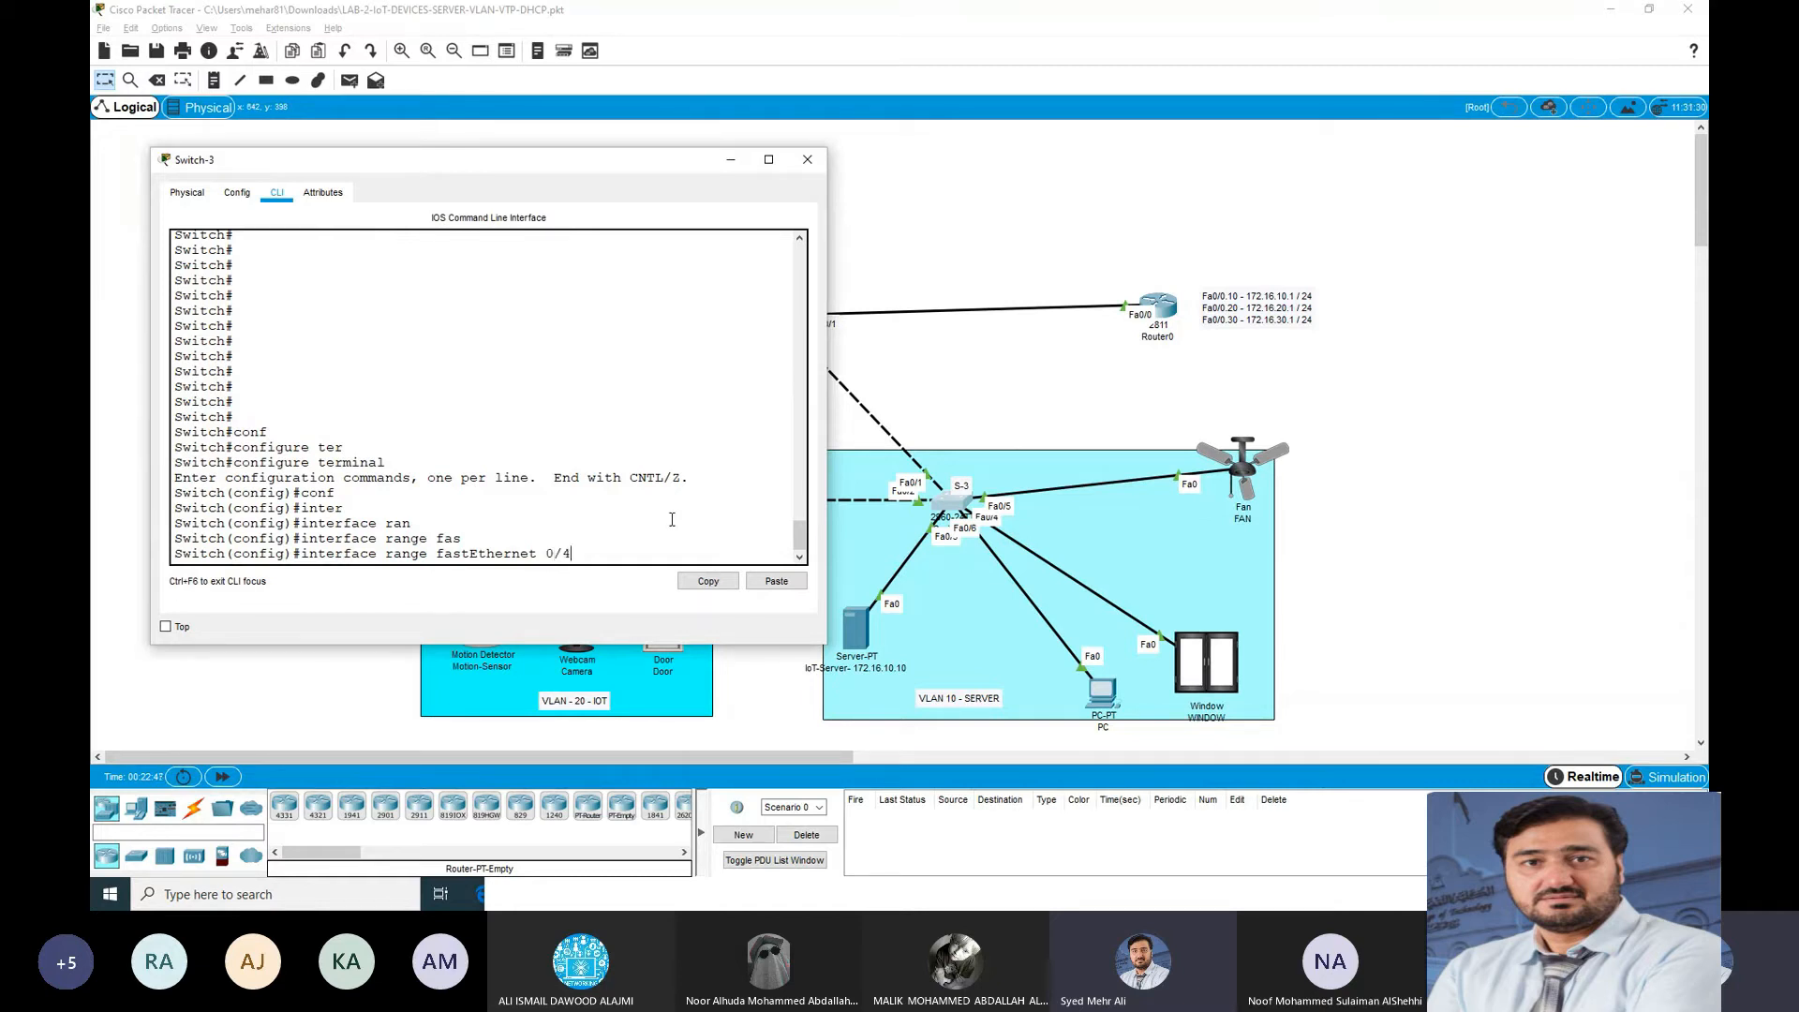
text(0/4-6)
key(Return)
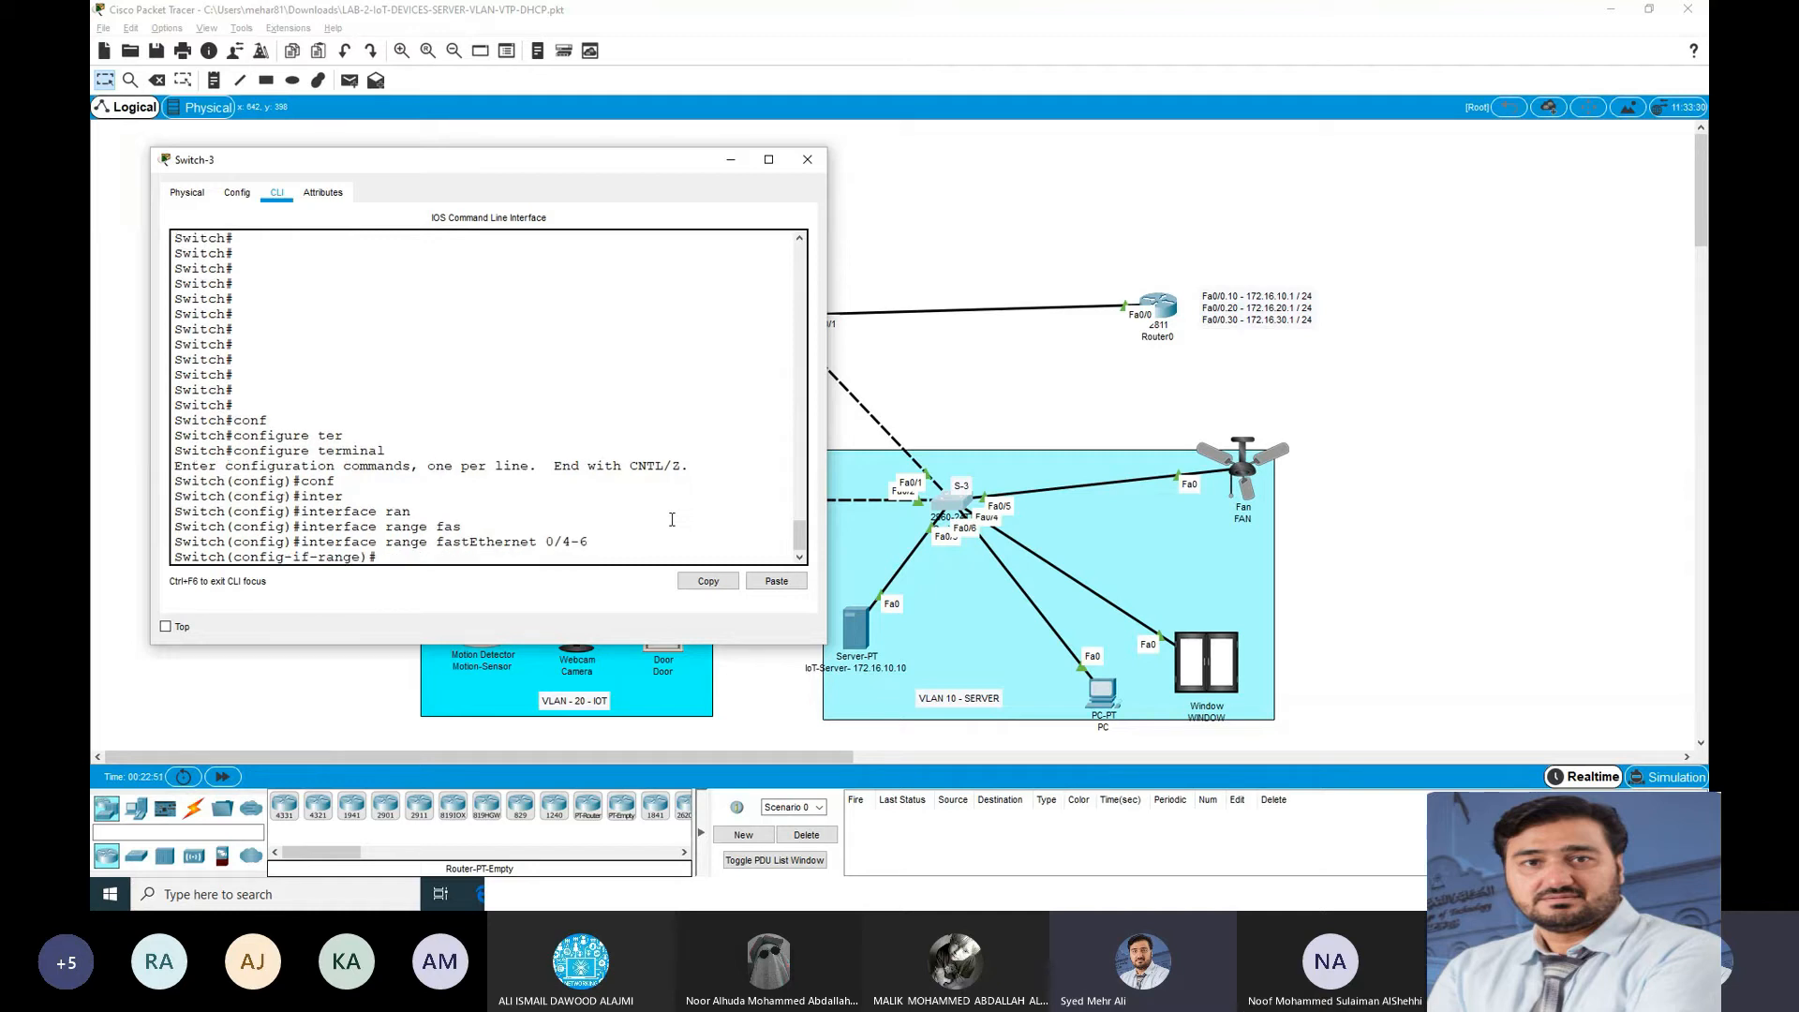
Step: Set the selected S-3 interface range to access mode with switchport mode access
text(swi)
key(Tab)
text(mode)
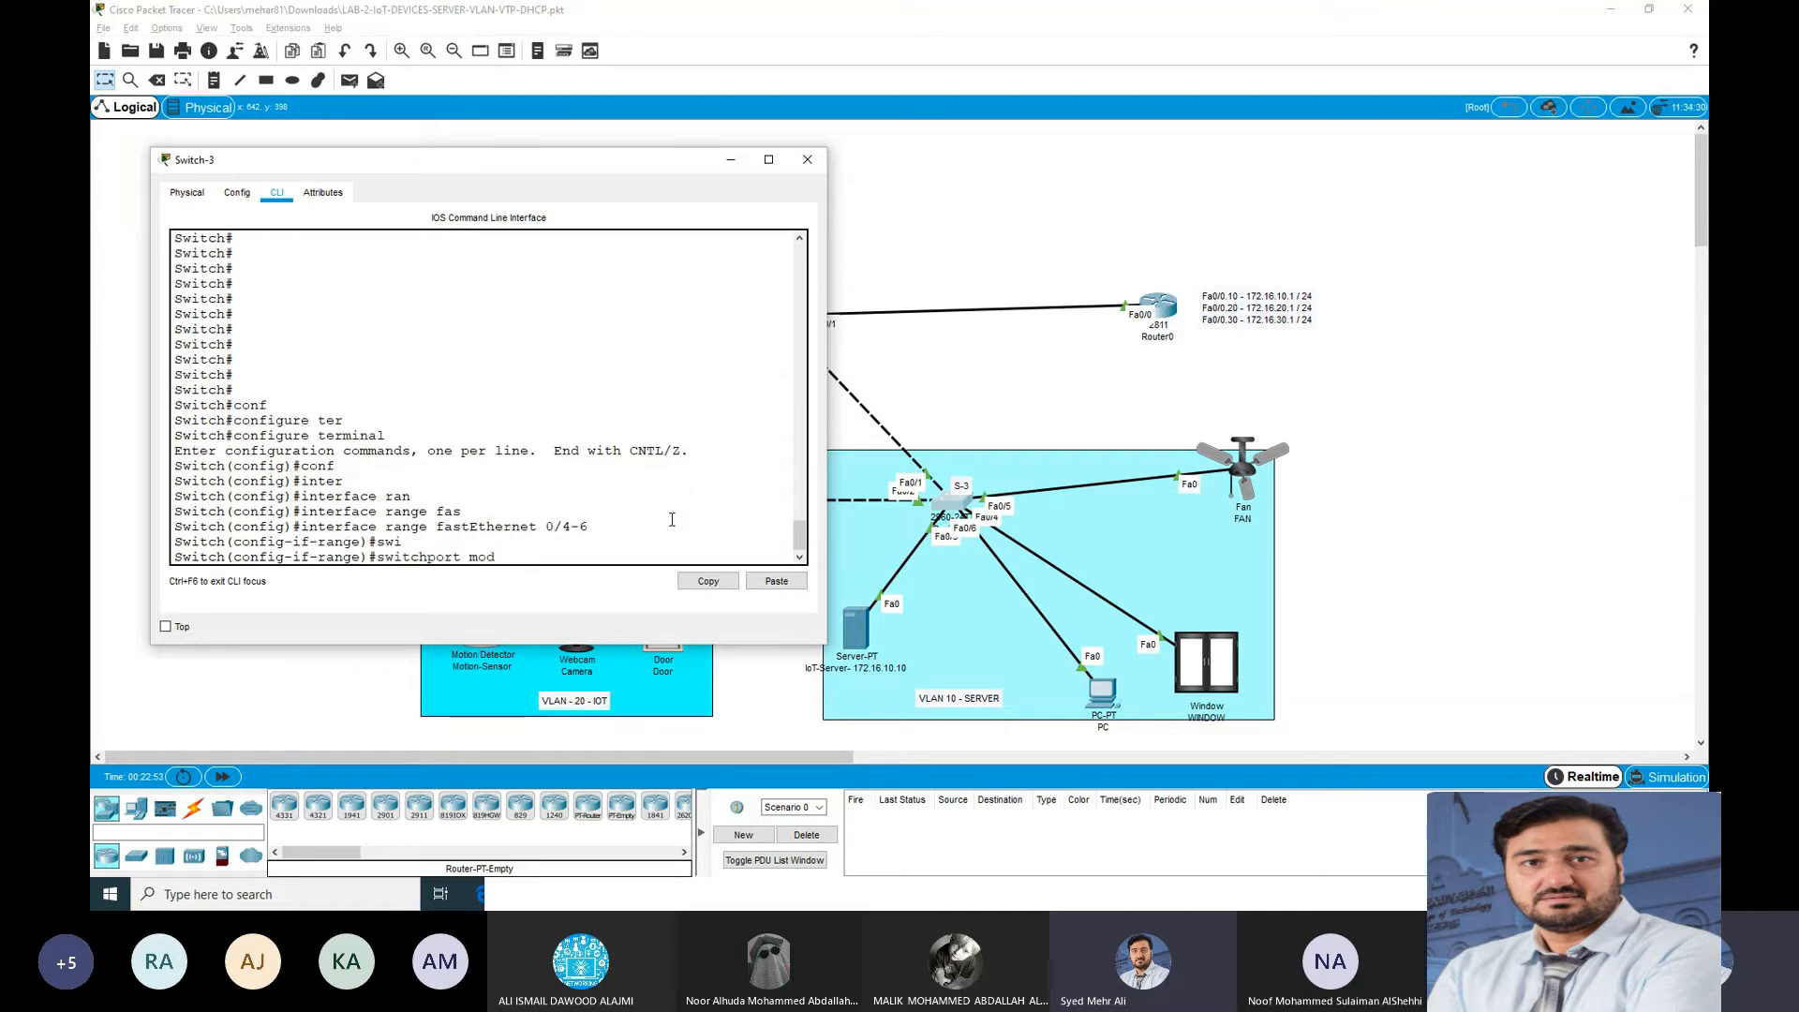
key(Tab)
text(acc)
key(Tab)
key(Return)
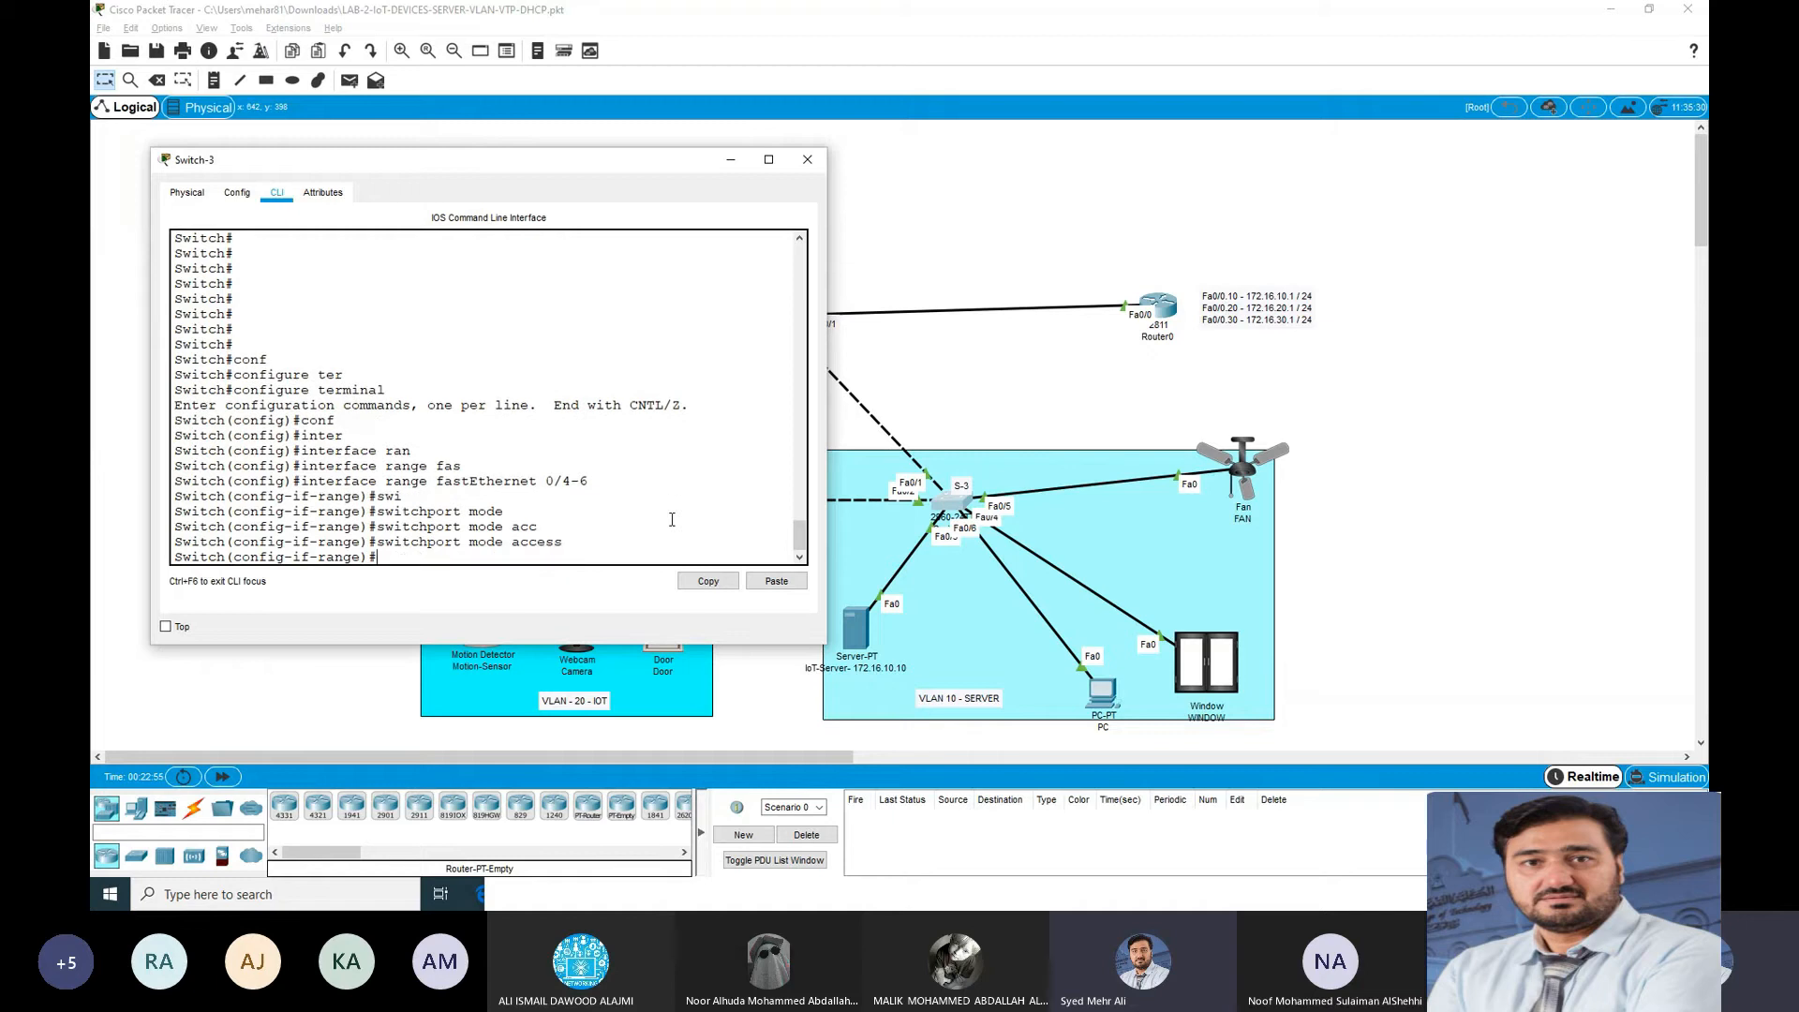
Step: Assign the S-3 interface range to VLAN 20 with switchport access vlan 20, and highlight the interface range command for review
text(swi)
key(Tab)
text(a)
key(Tab)
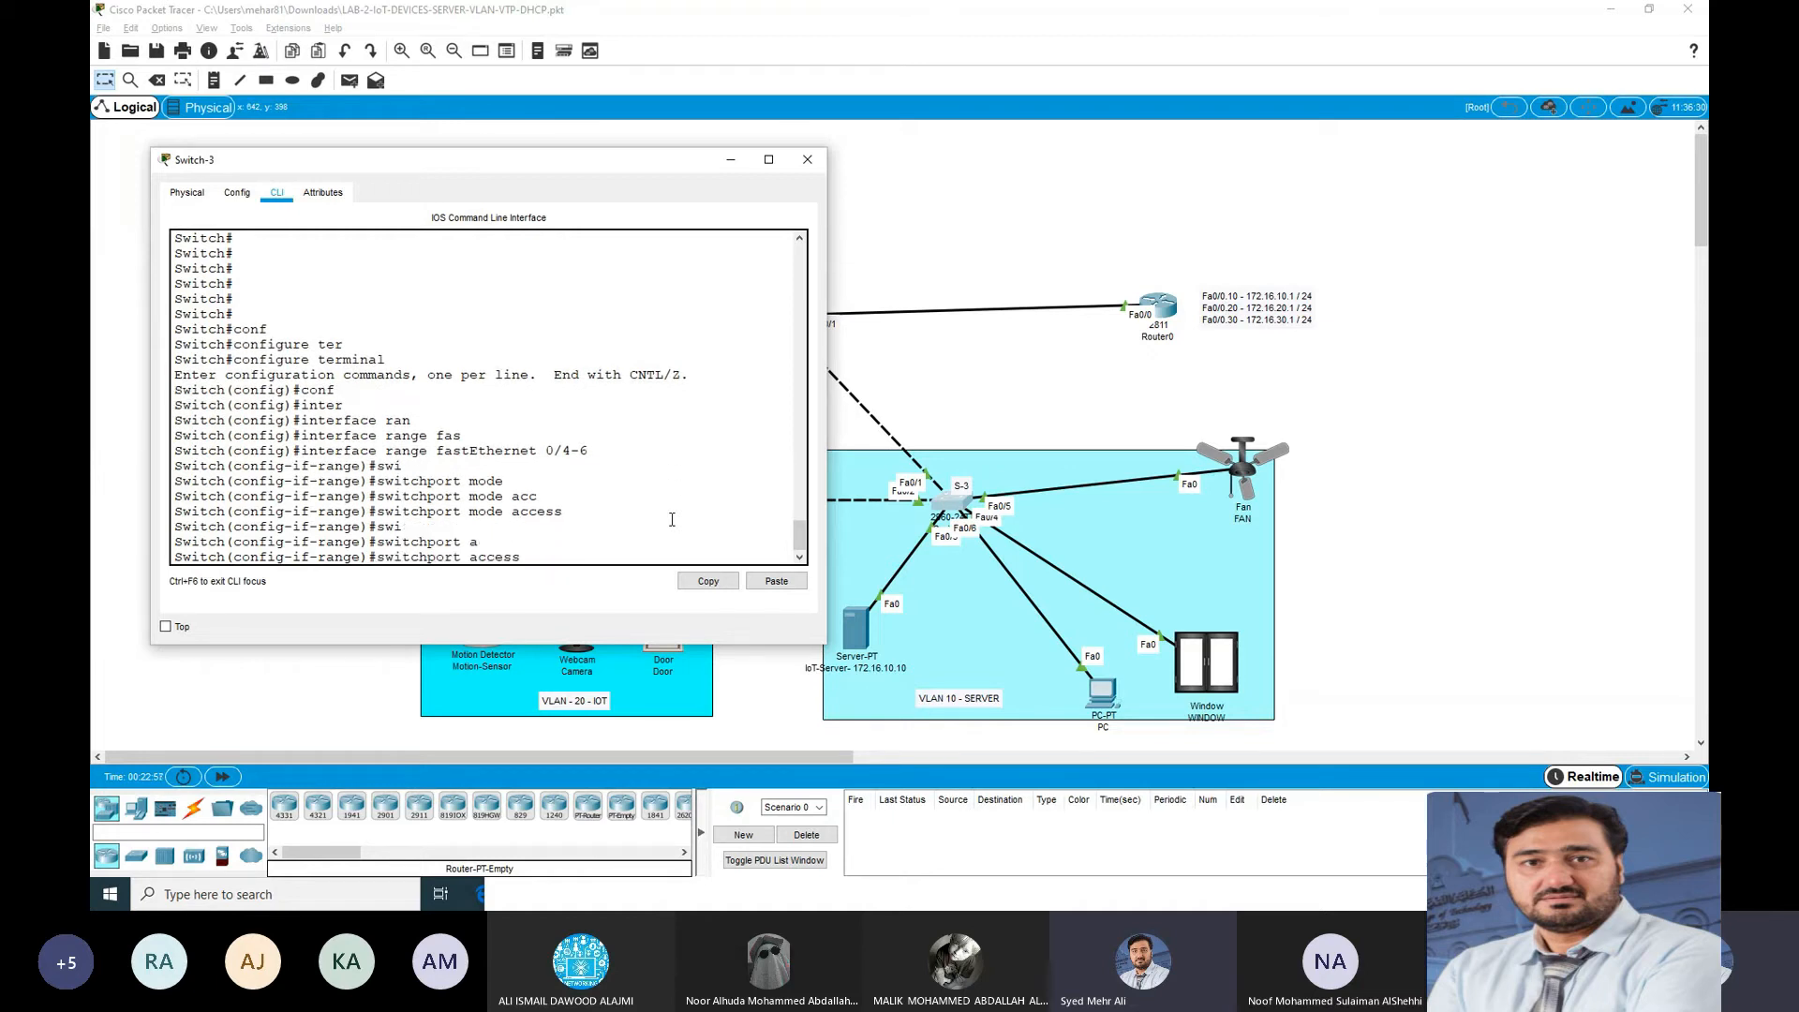
text(vl)
key(Tab)
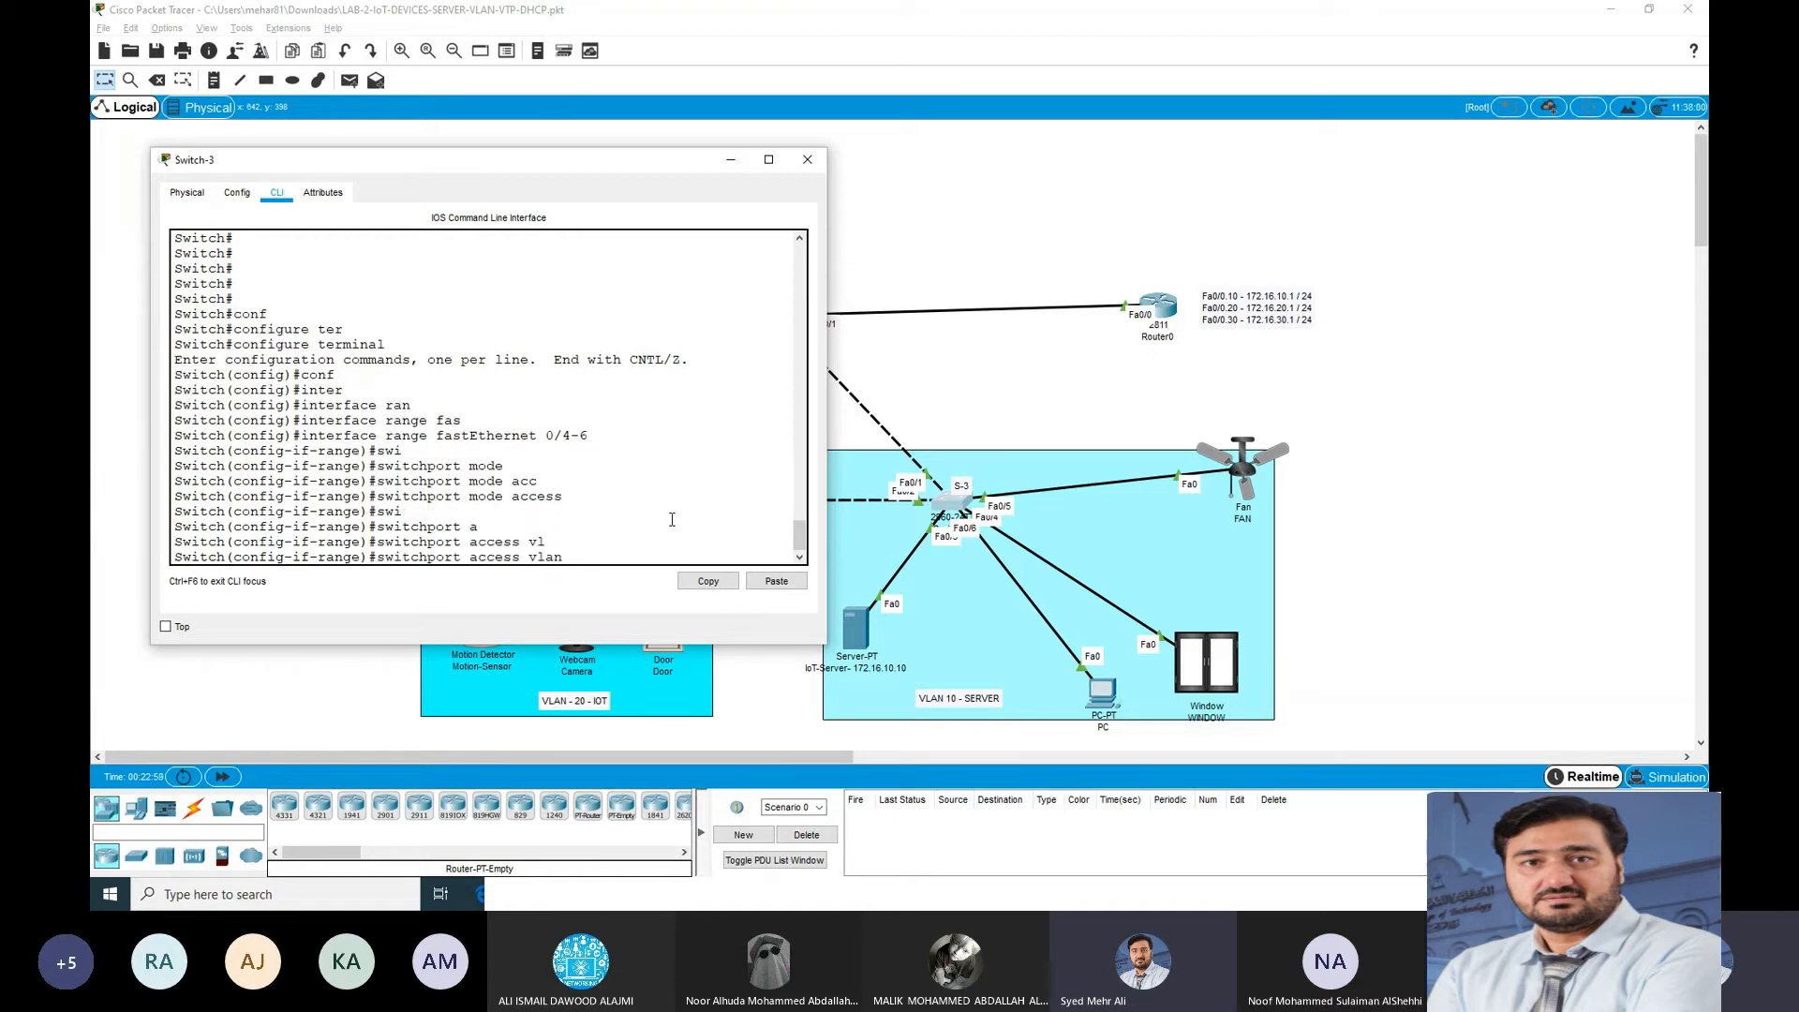
key(Return)
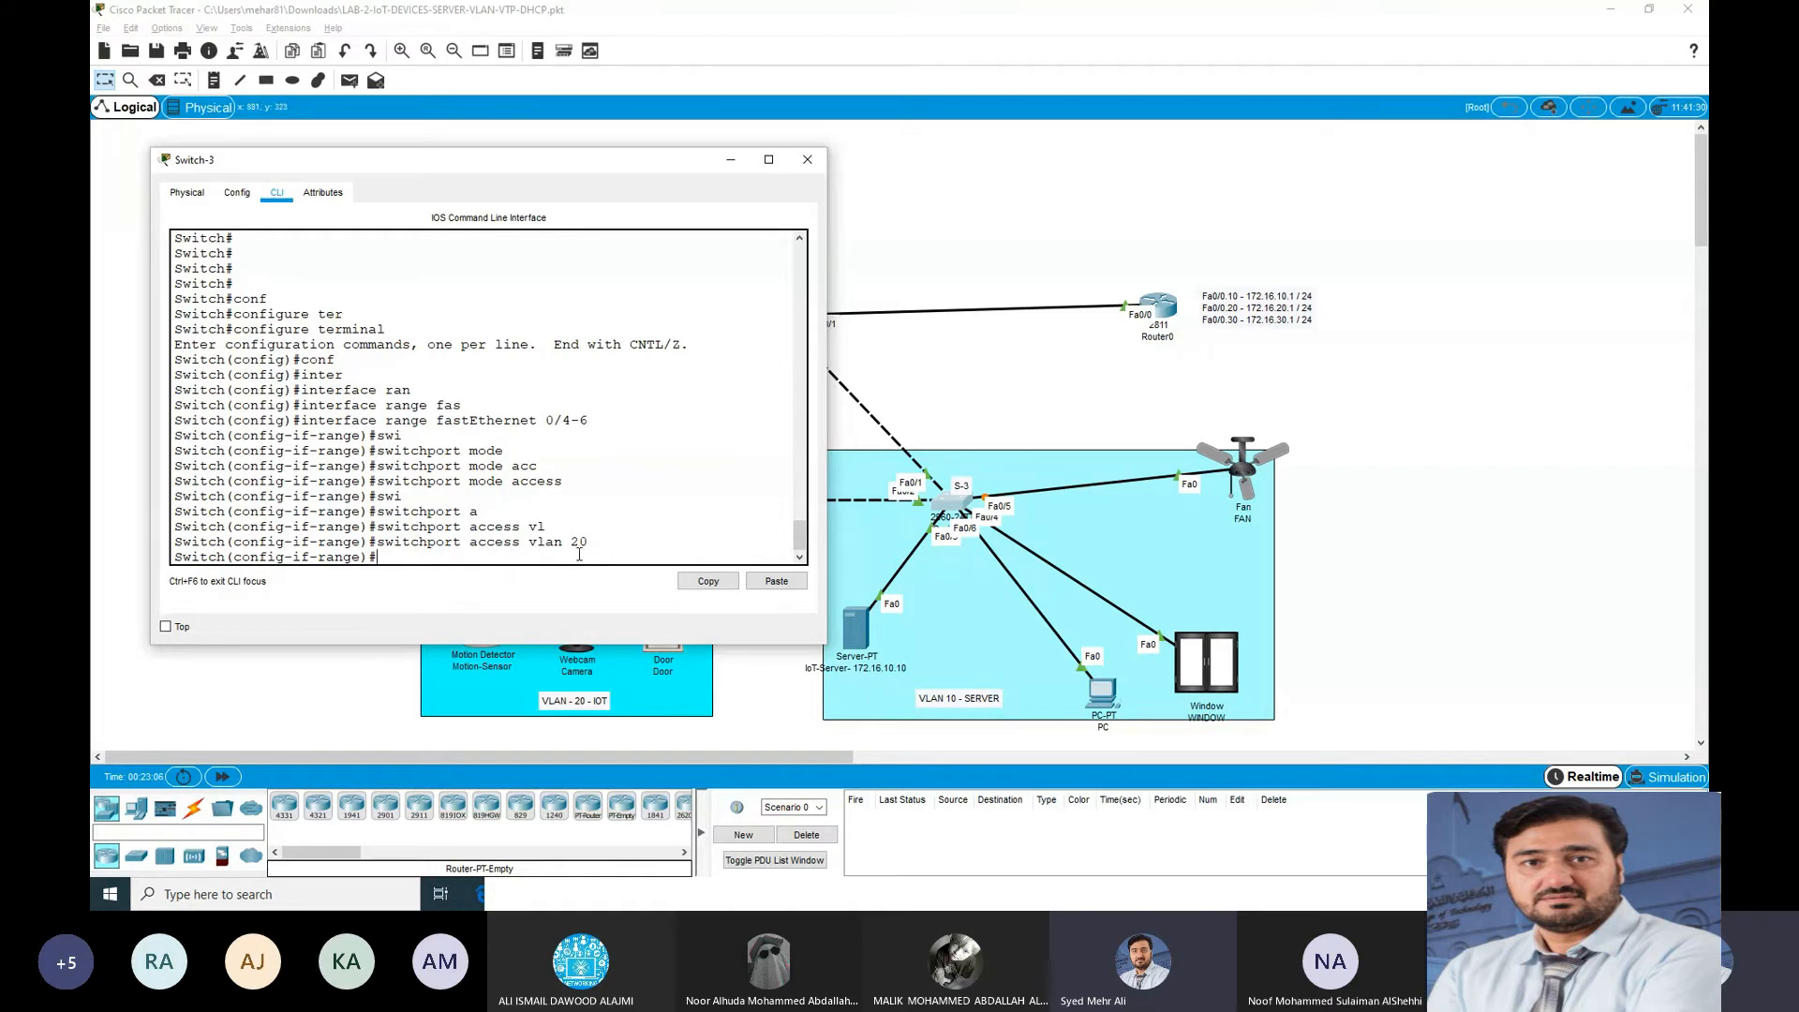
drag(590, 422, 370, 423)
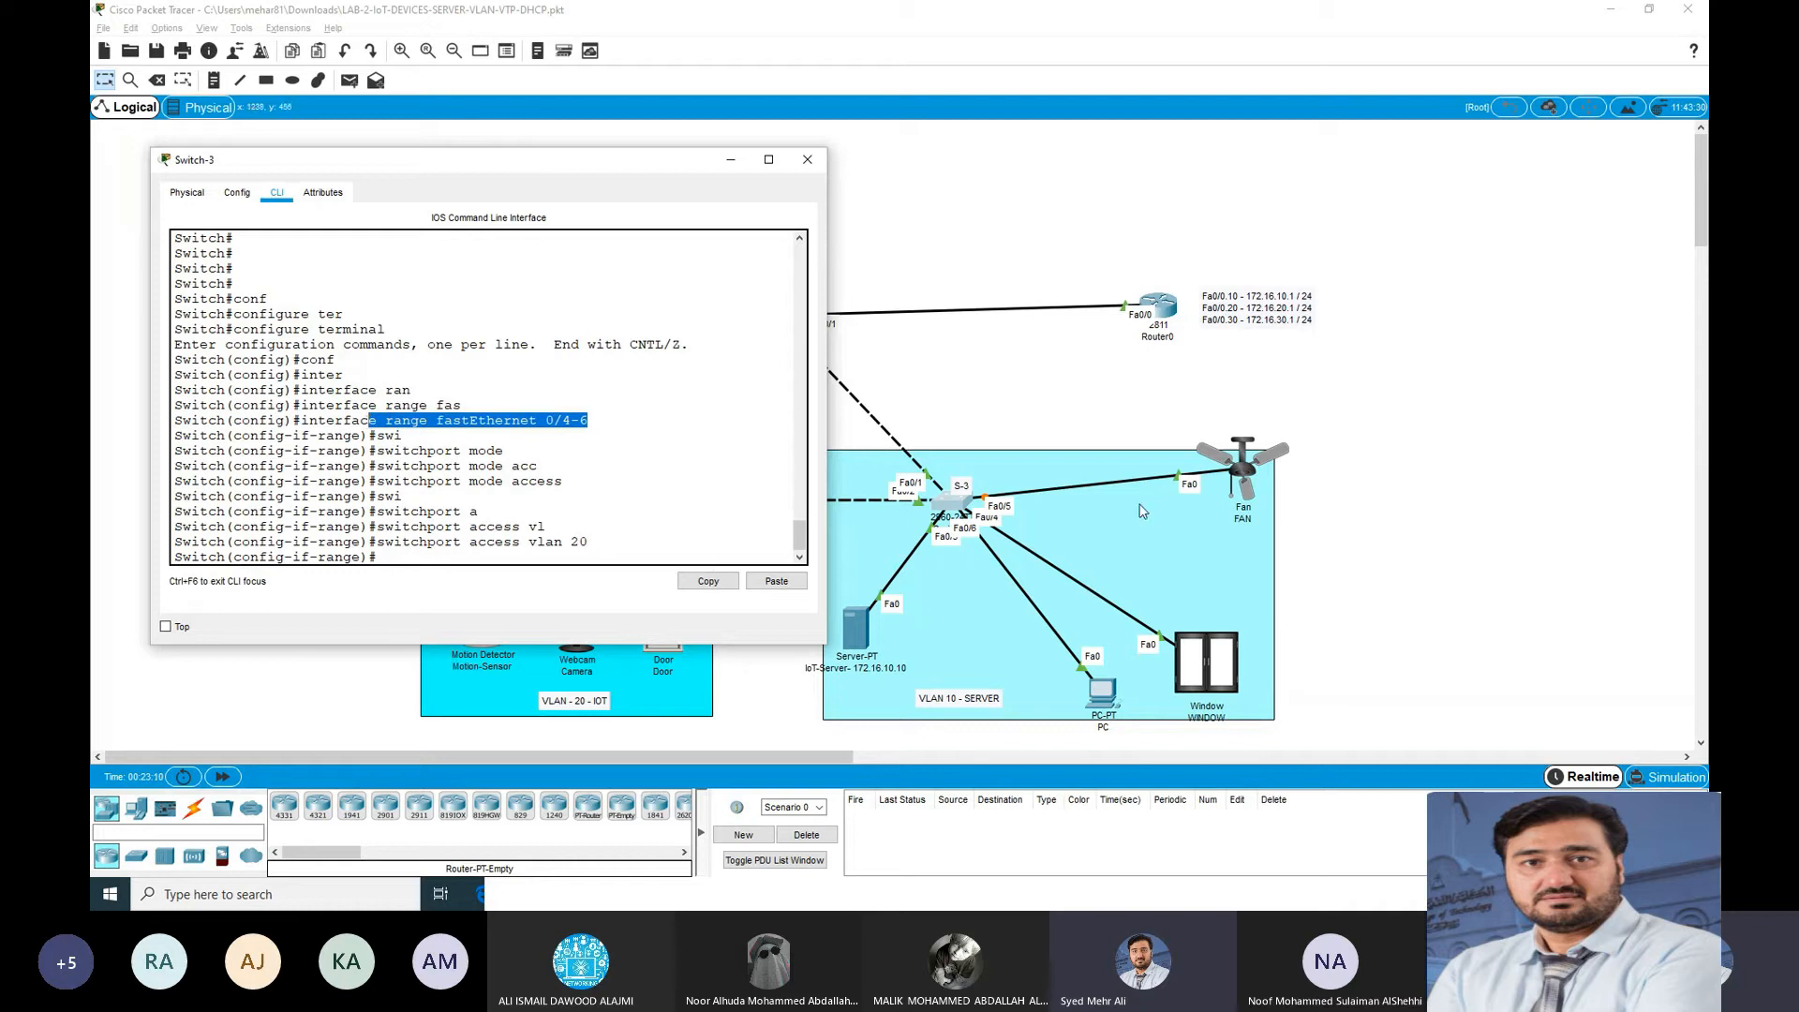
Step: Move the IoT server closer to S-3, and switch to the Word VLAN table to look up the server's VLAN number and name
drag(854, 644, 846, 593)
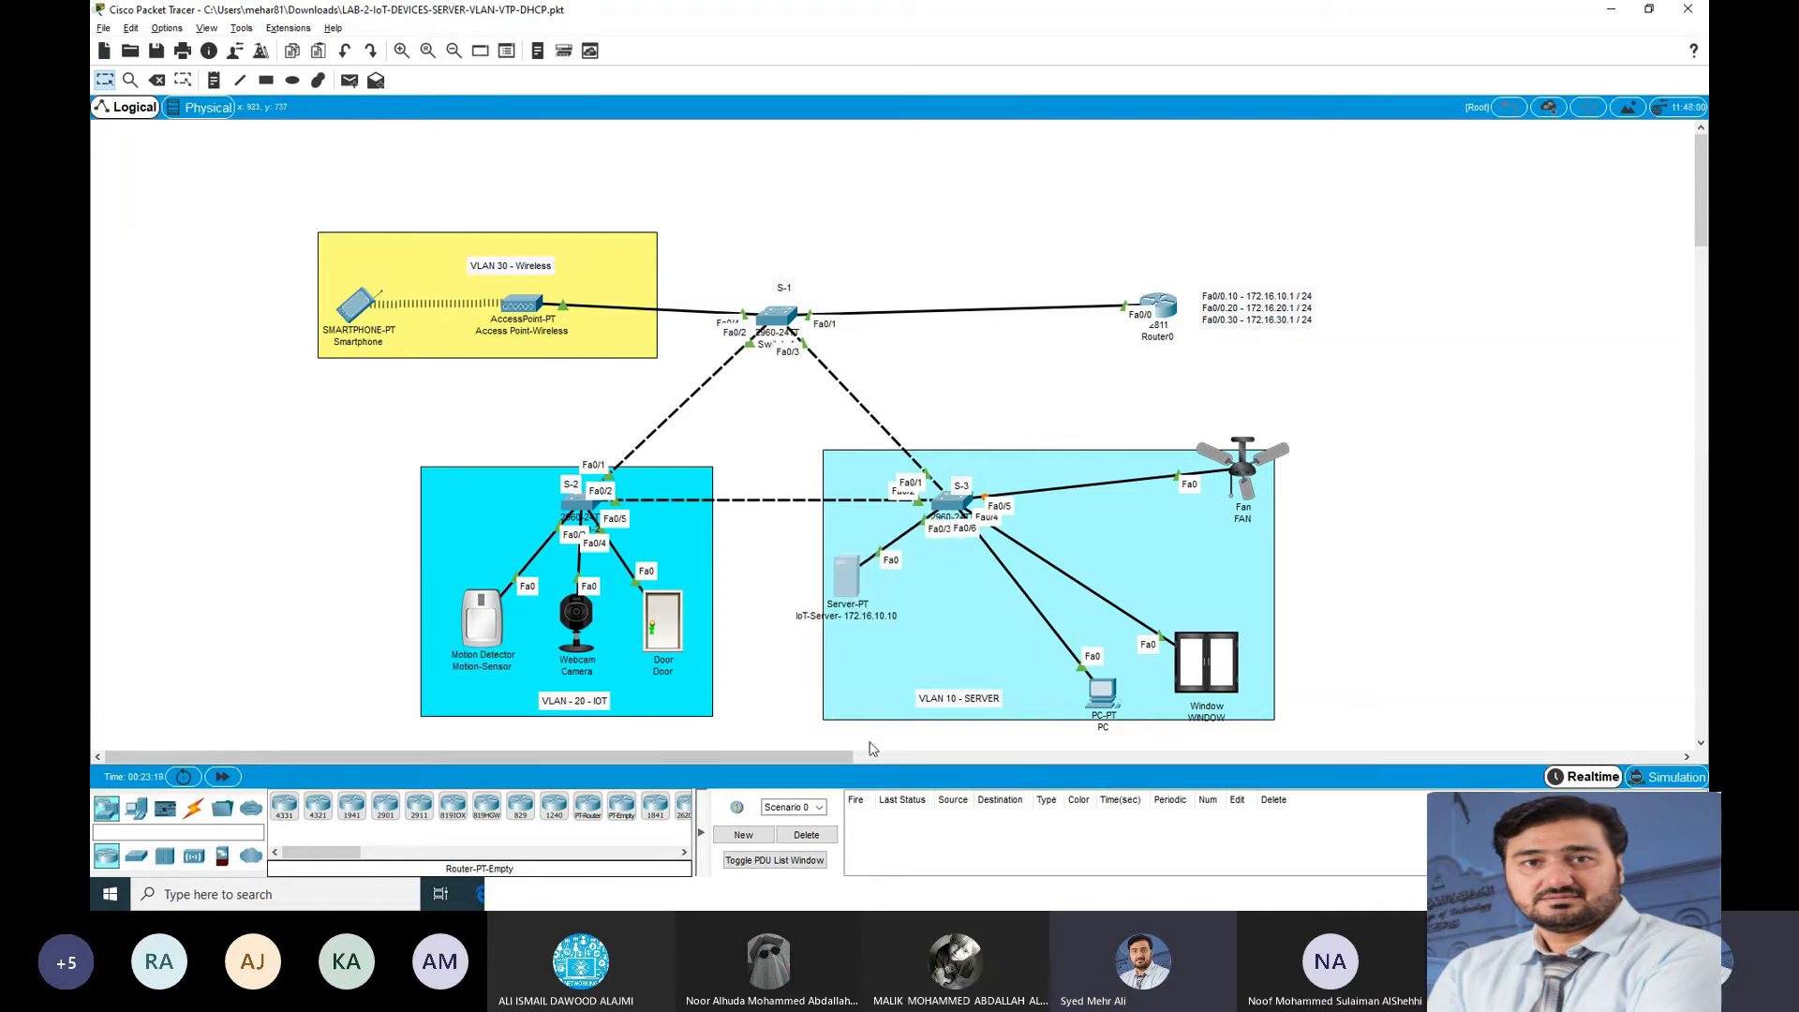
key(alt+Tab)
key(alt+Tab)
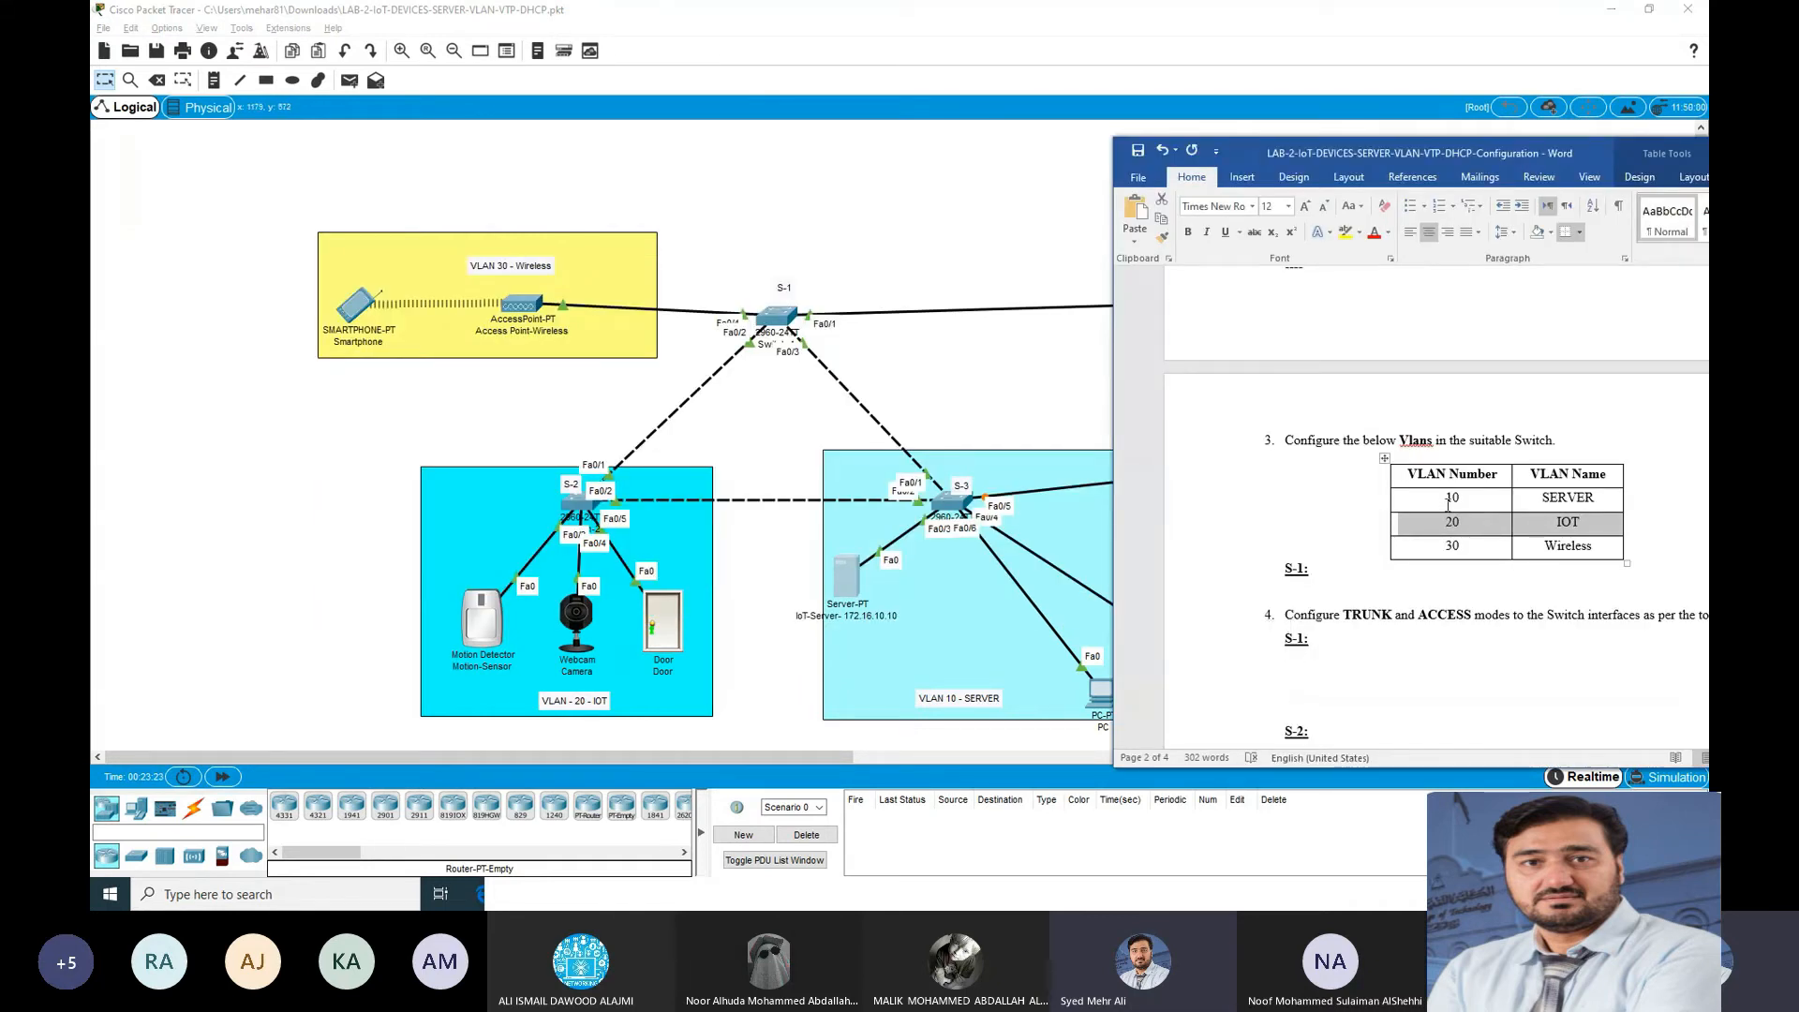
double_click(1449, 499)
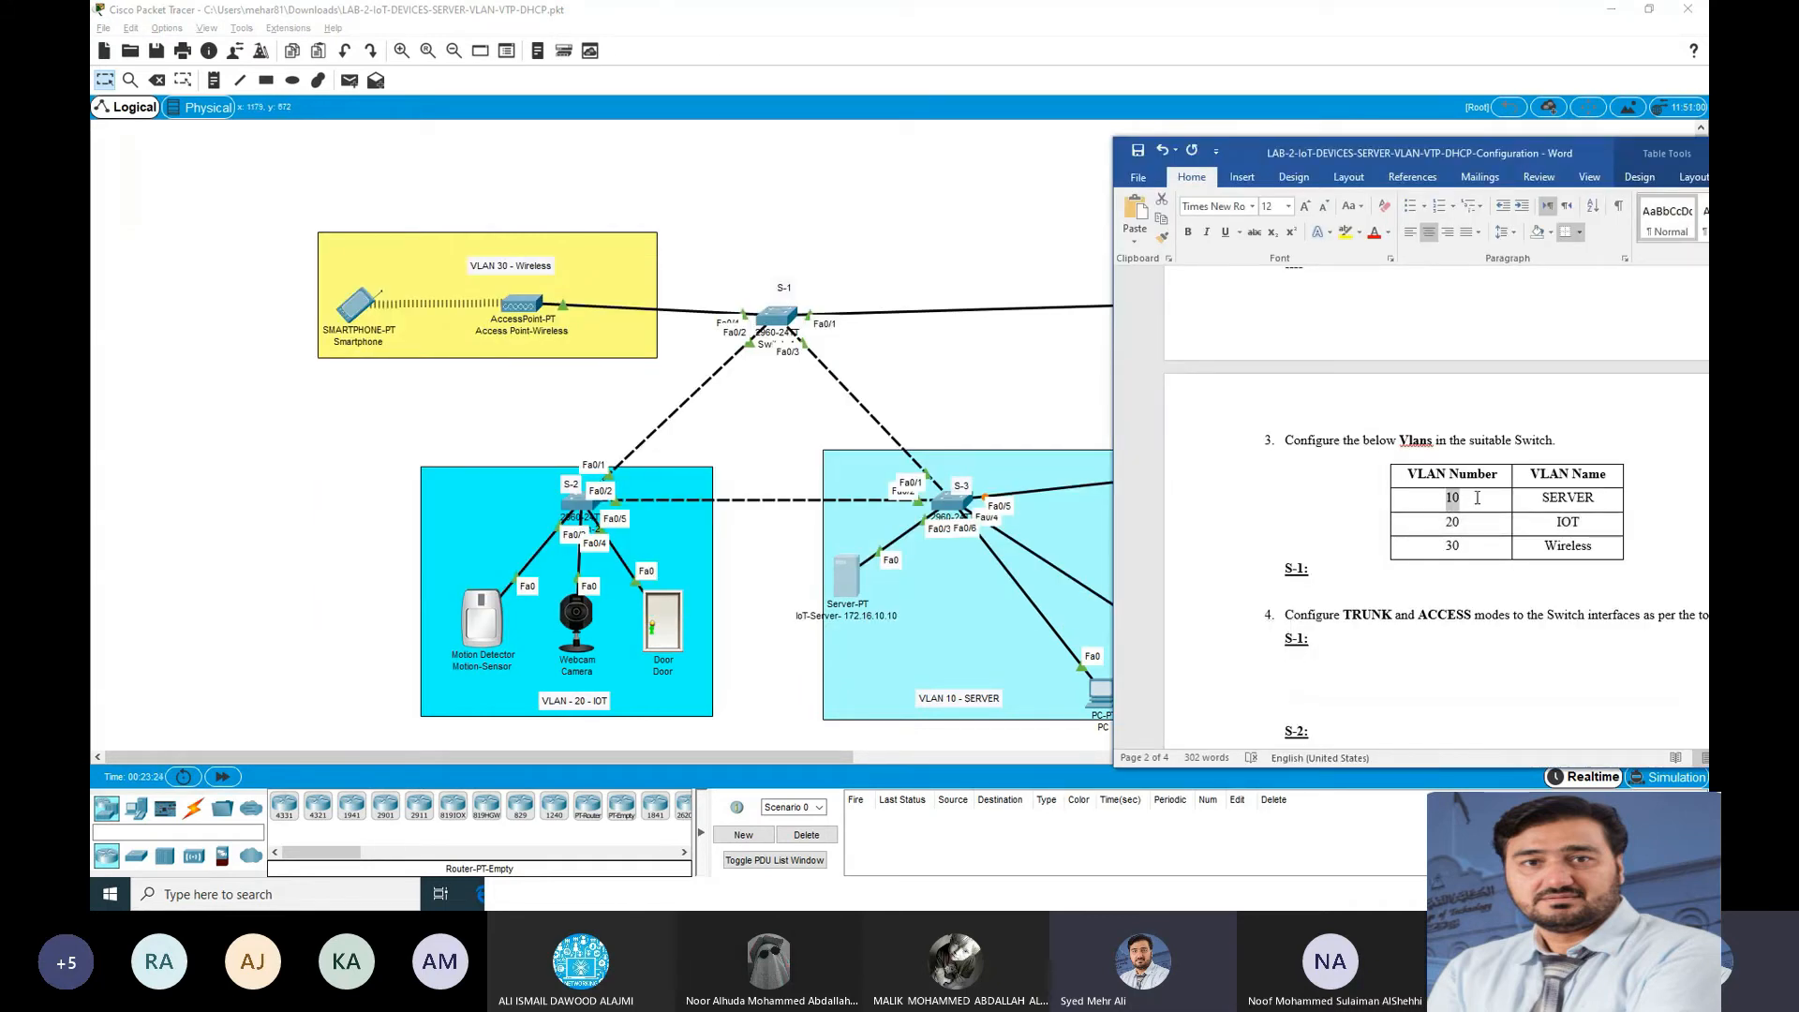
drag(1542, 498, 1594, 499)
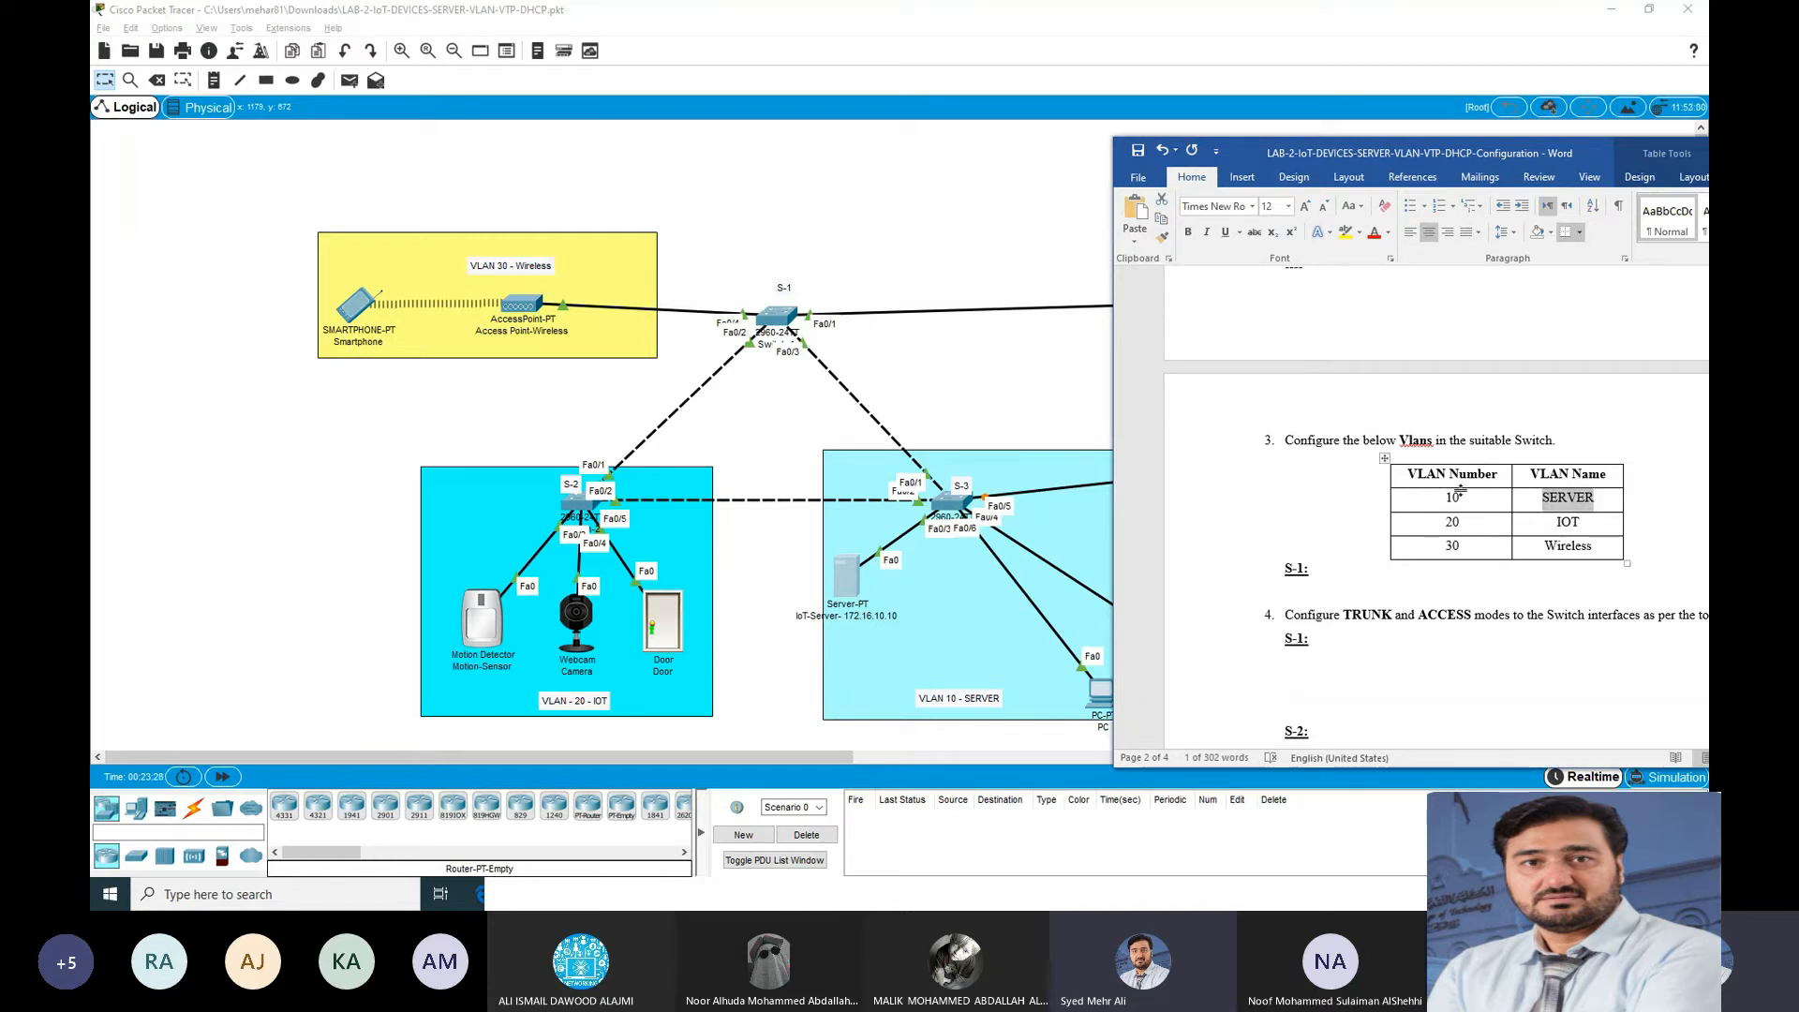
Step: Return to Packet Tracer, reopen S-3, select interface FastEthernet0/3 for configuration, and go back to its command line
click(942, 508)
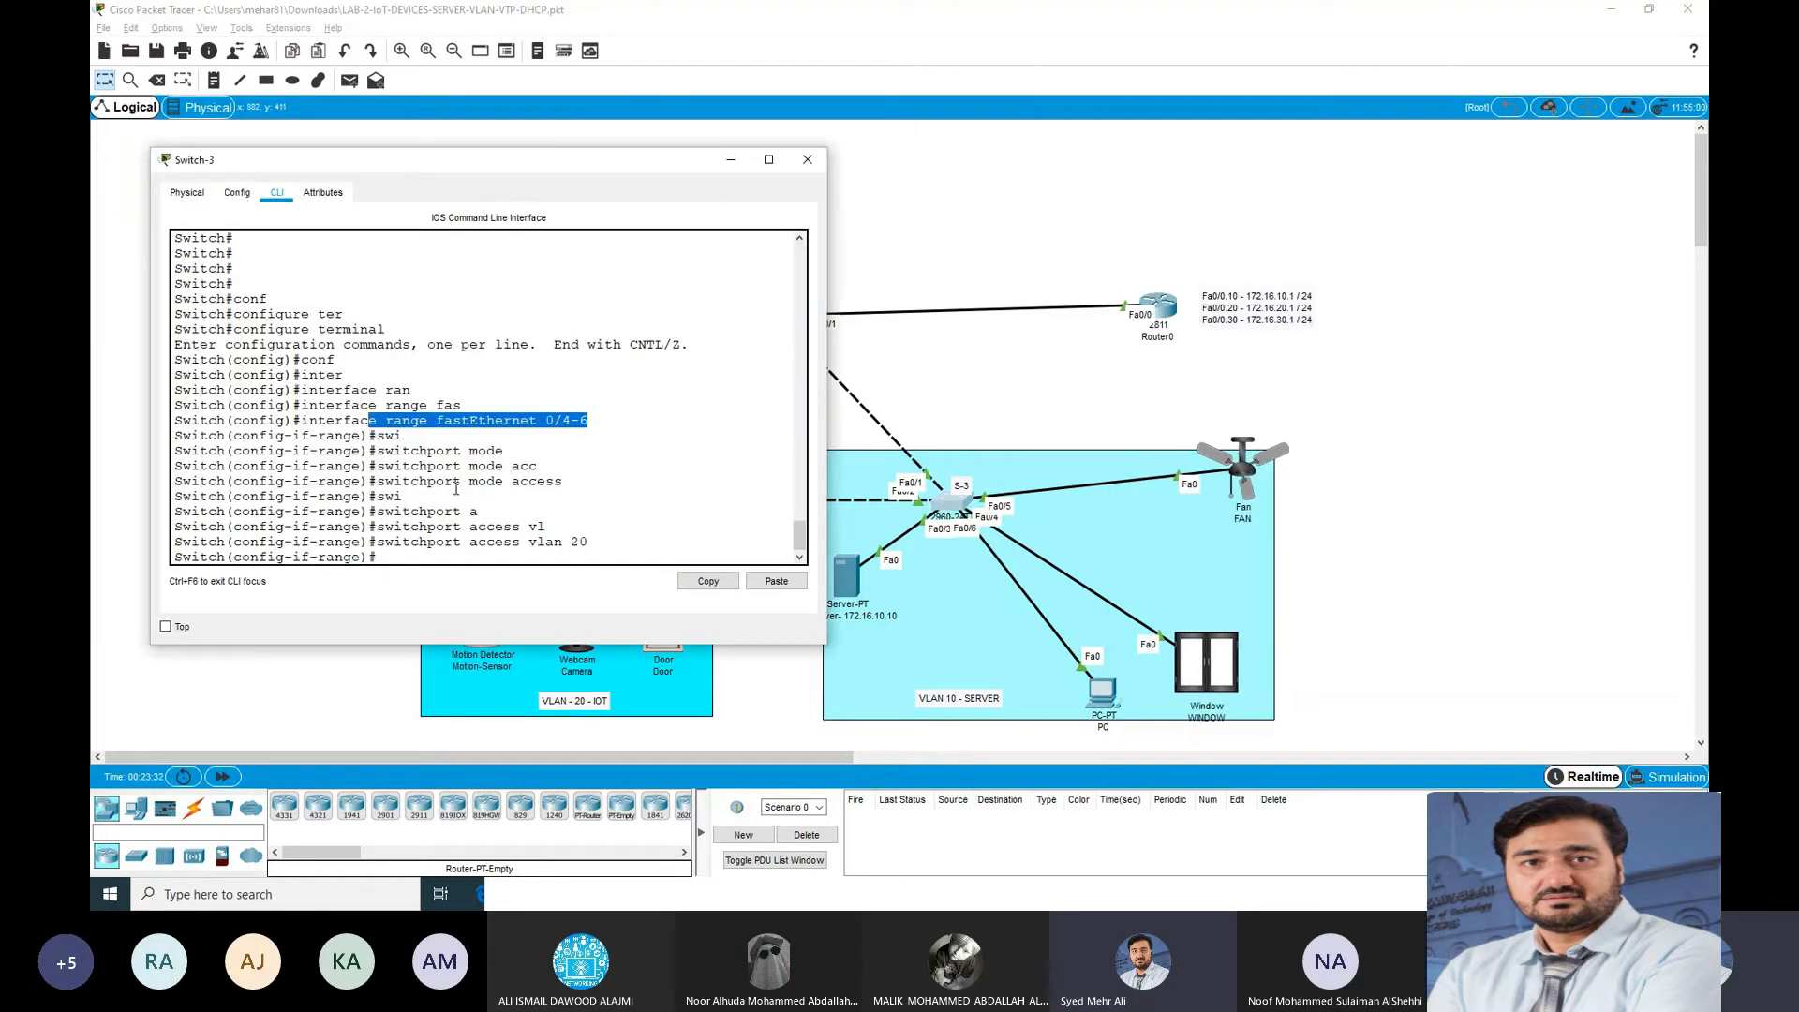
click(229, 194)
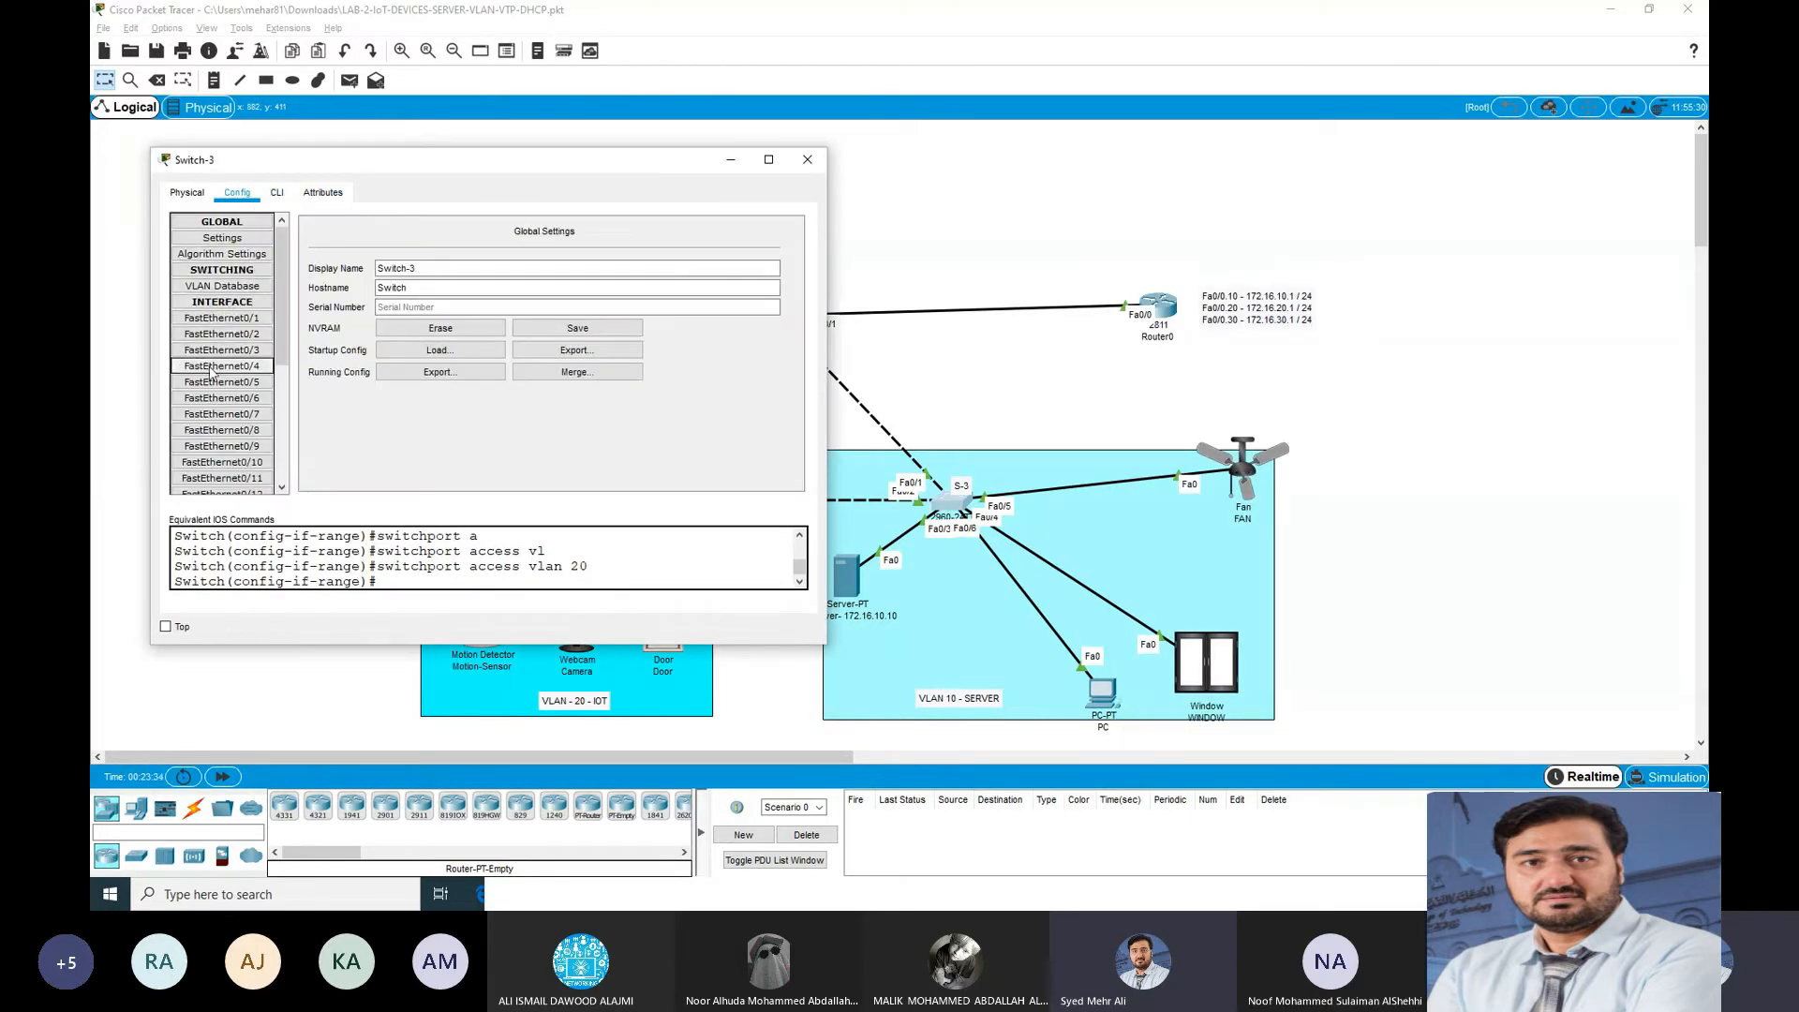
click(253, 351)
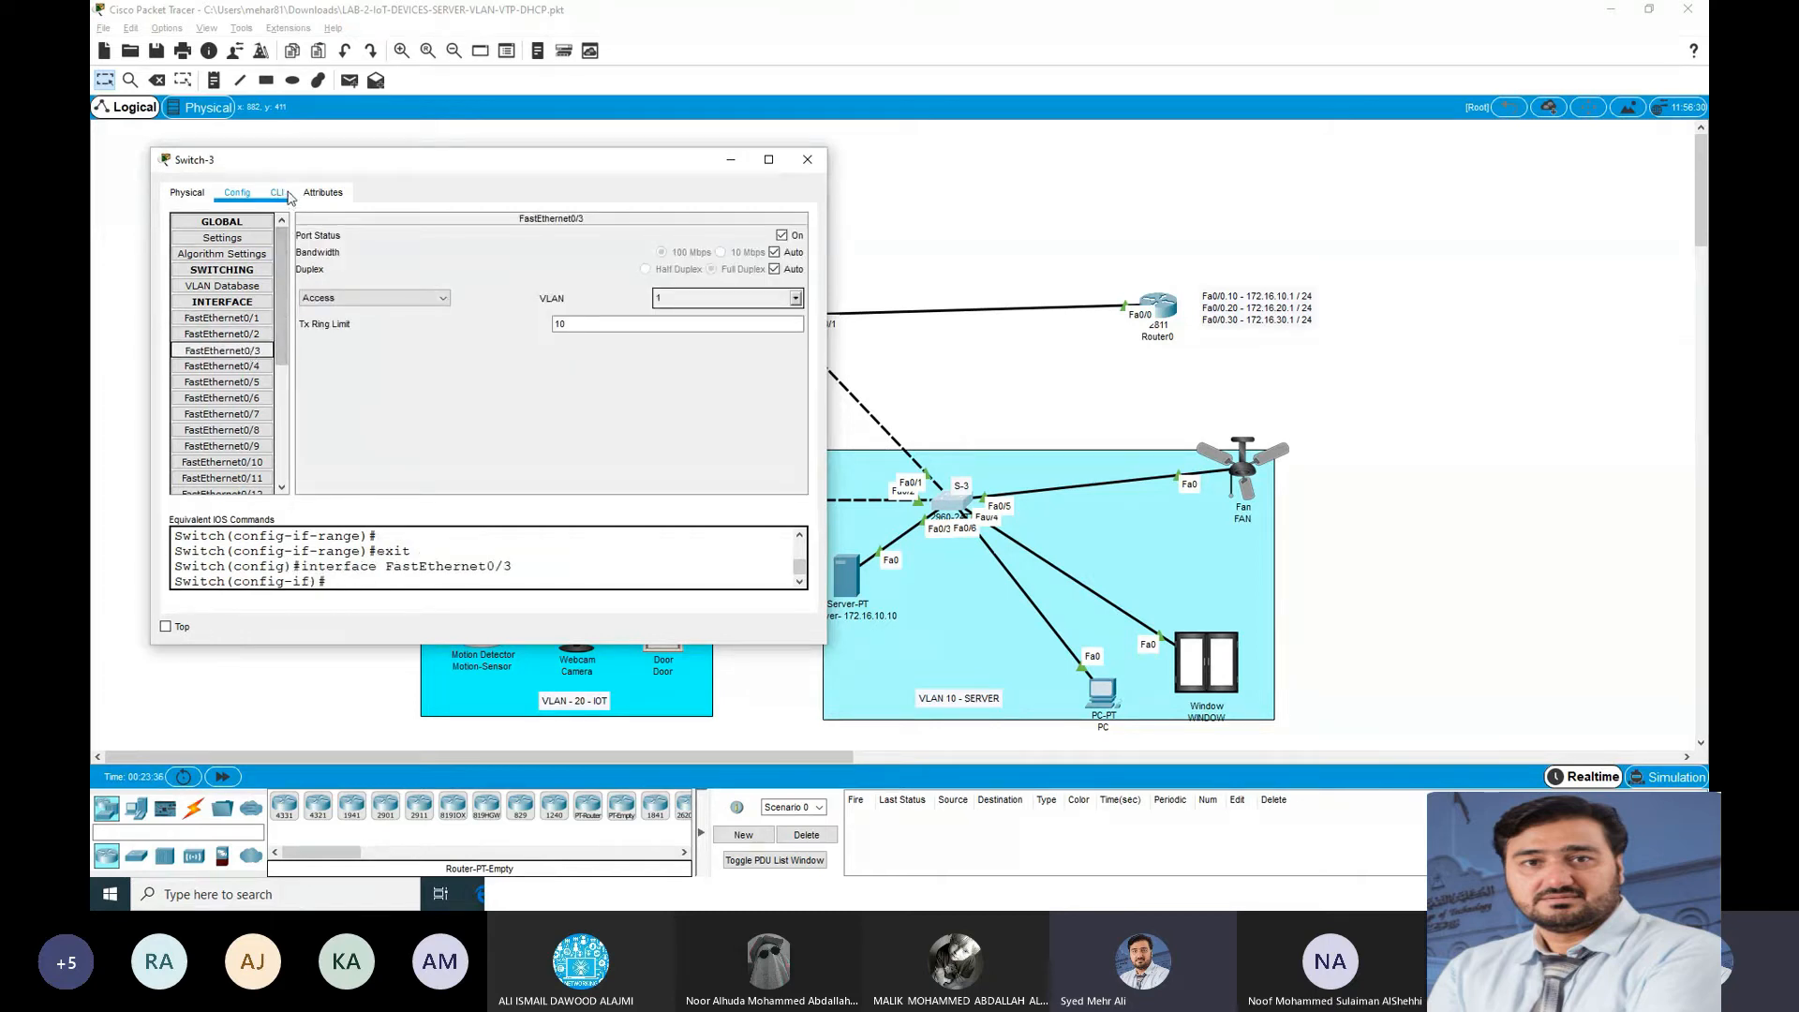
click(285, 193)
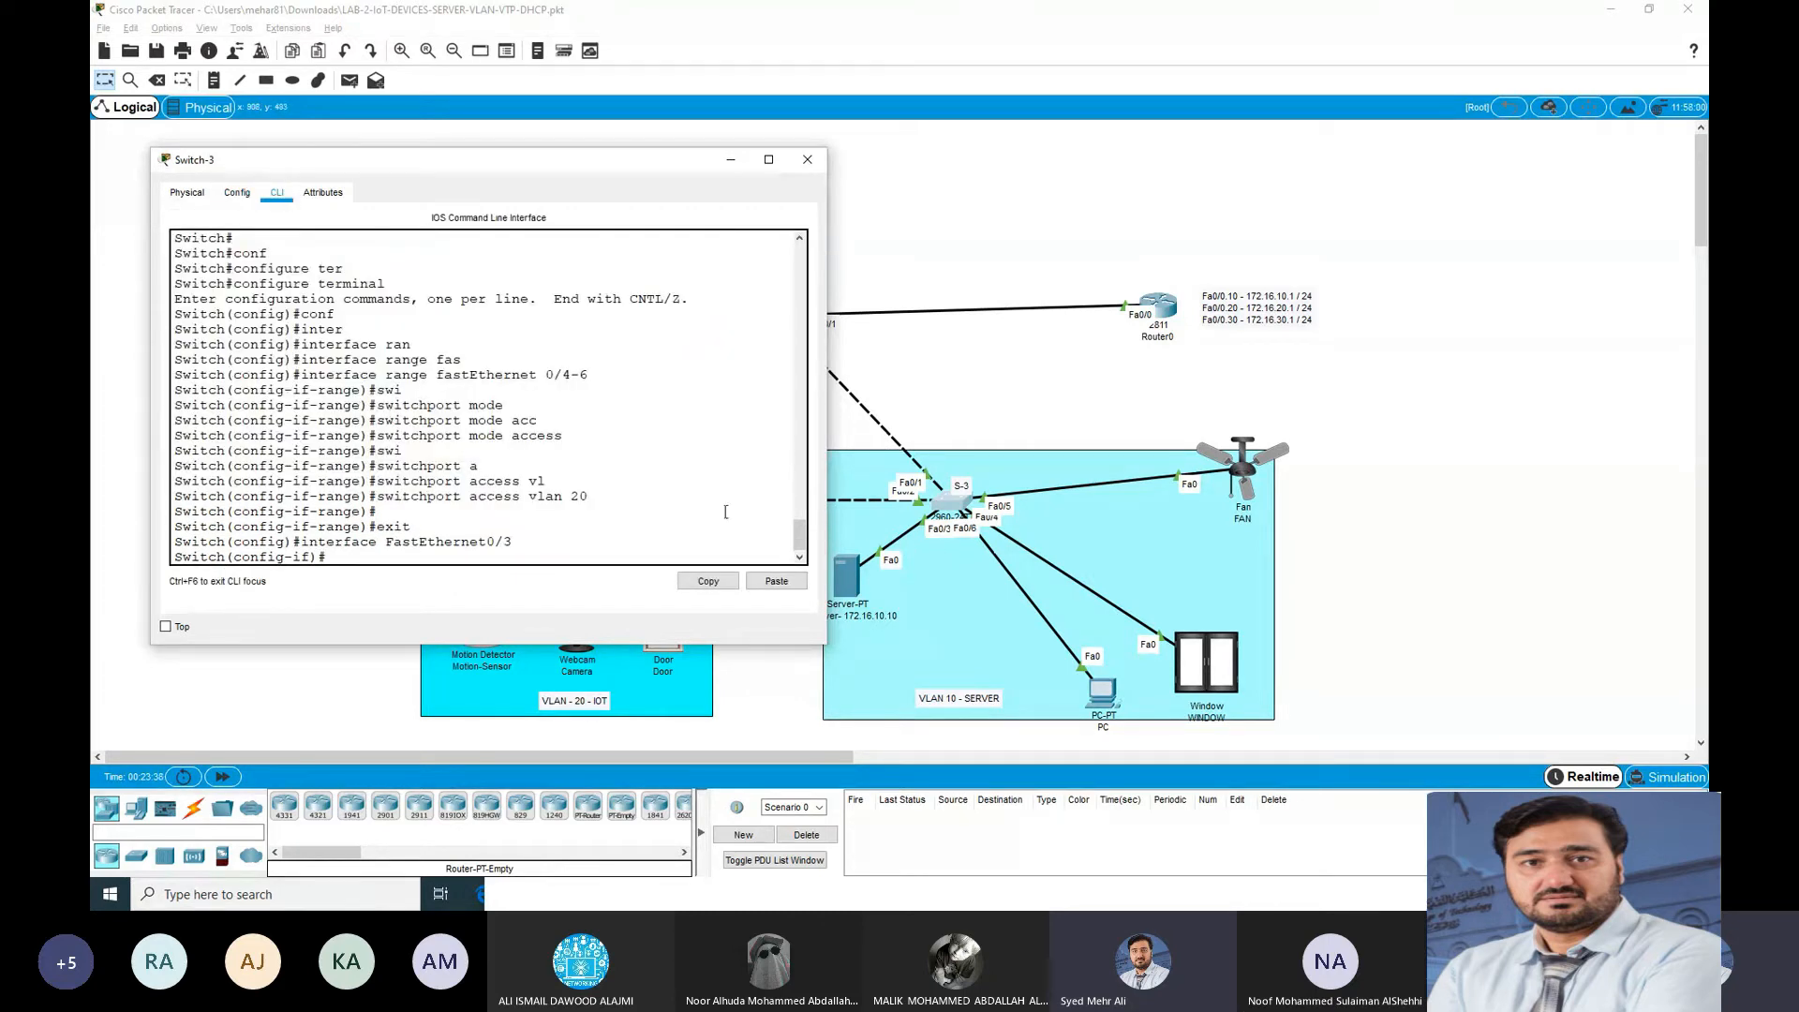
Step: Set FastEthernet0/3 on S-3 to access mode with switchport mode access
text(swi)
key(Tab)
text(mode)
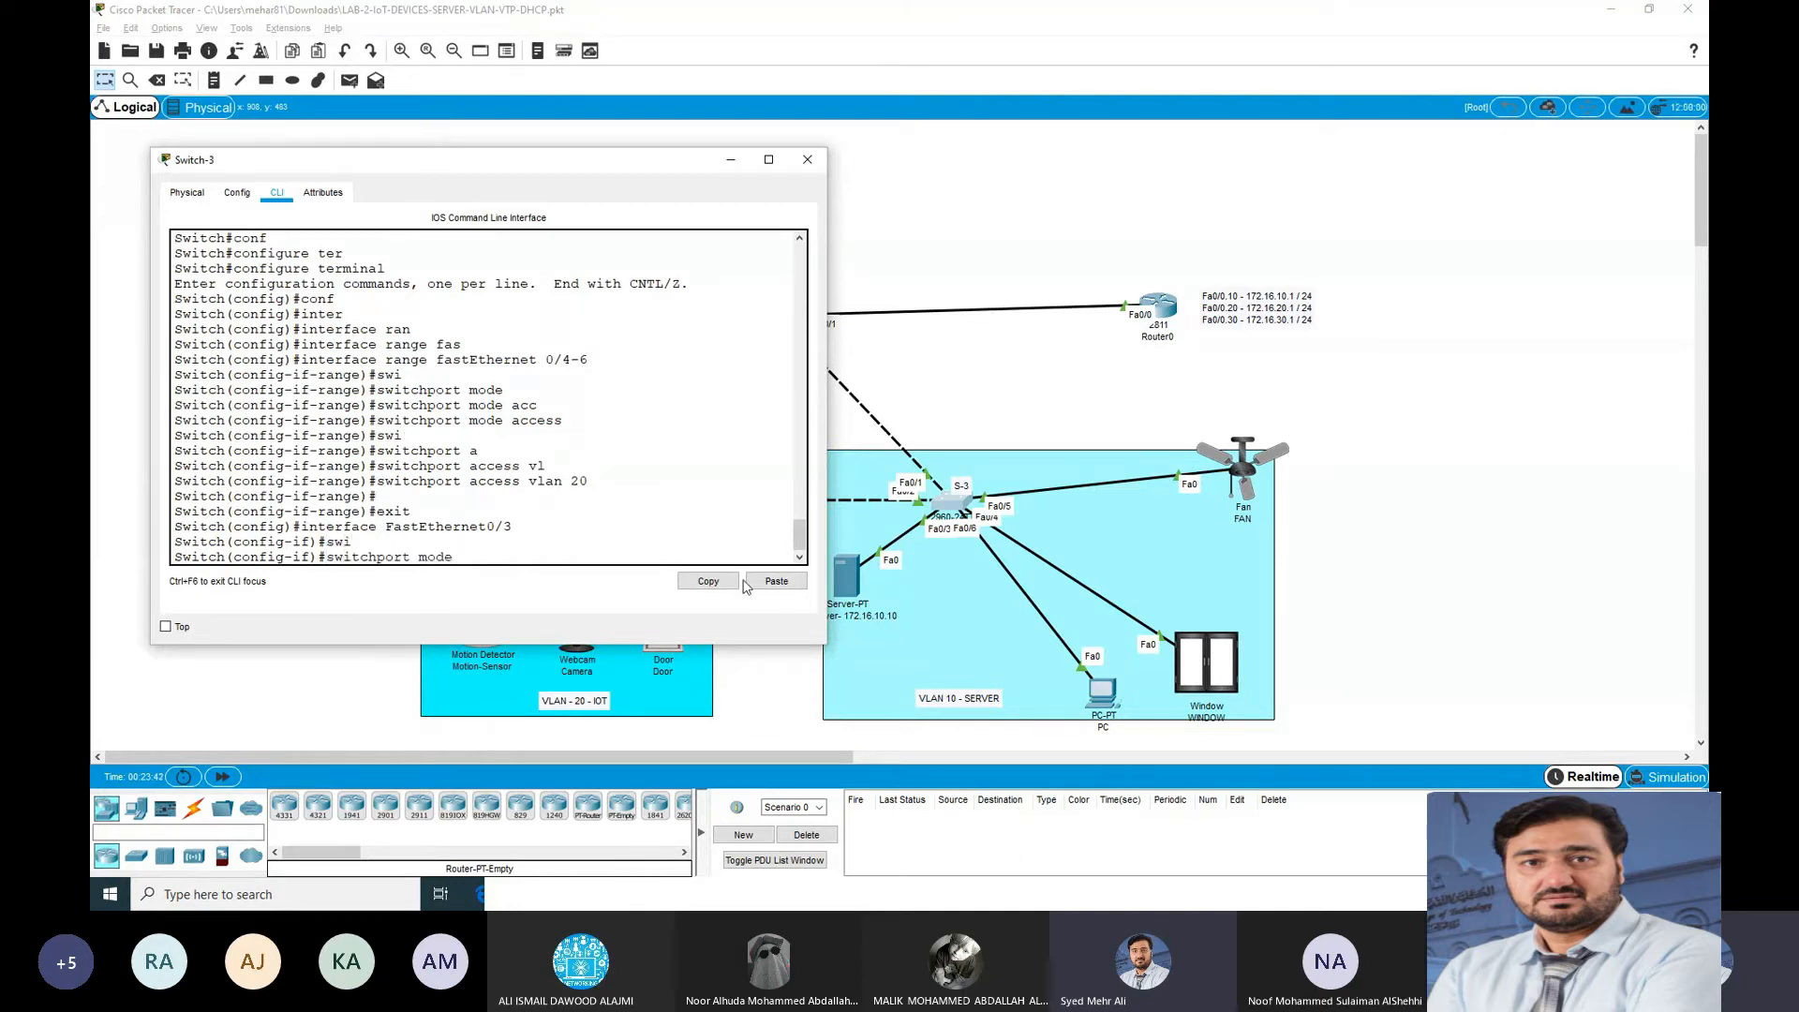
key(Tab)
text(acc)
key(Tab)
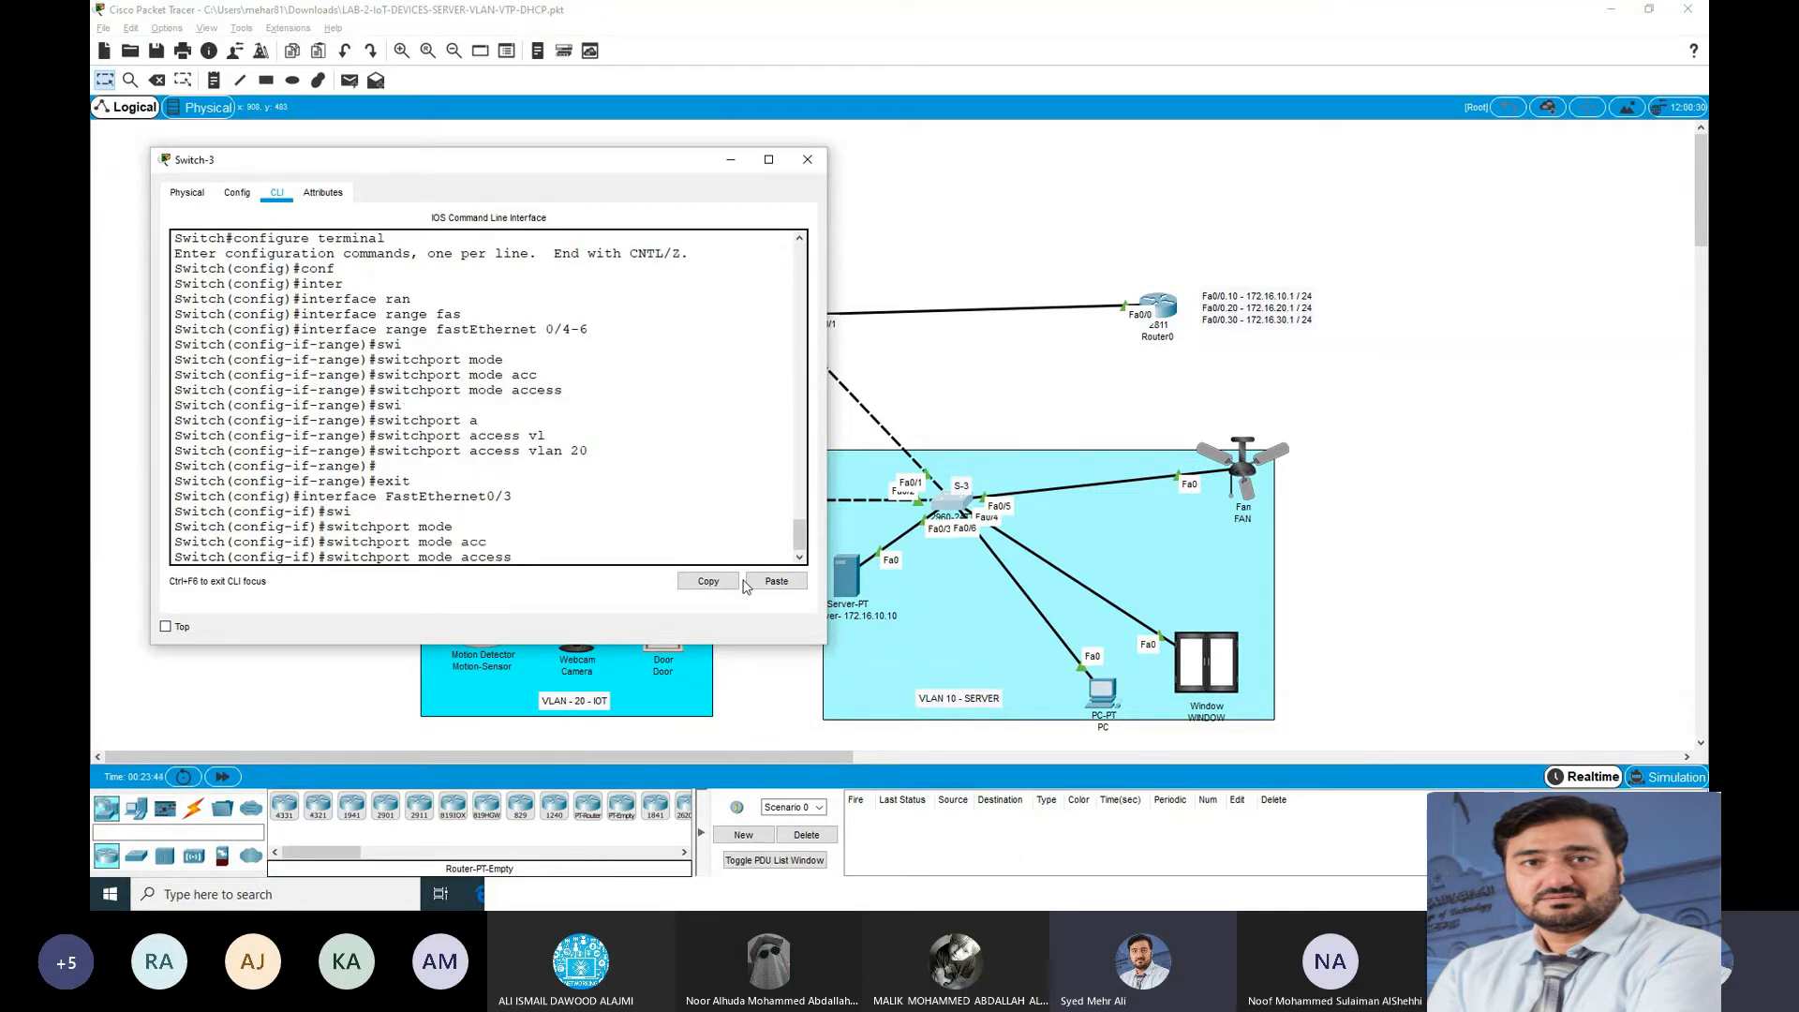
key(Return)
Step: Assign FastEthernet0/3 on S-3 to VLAN 10 with switchport access vlan 10, and leave configuration mode
text(swi)
key(Tab)
text(accc)
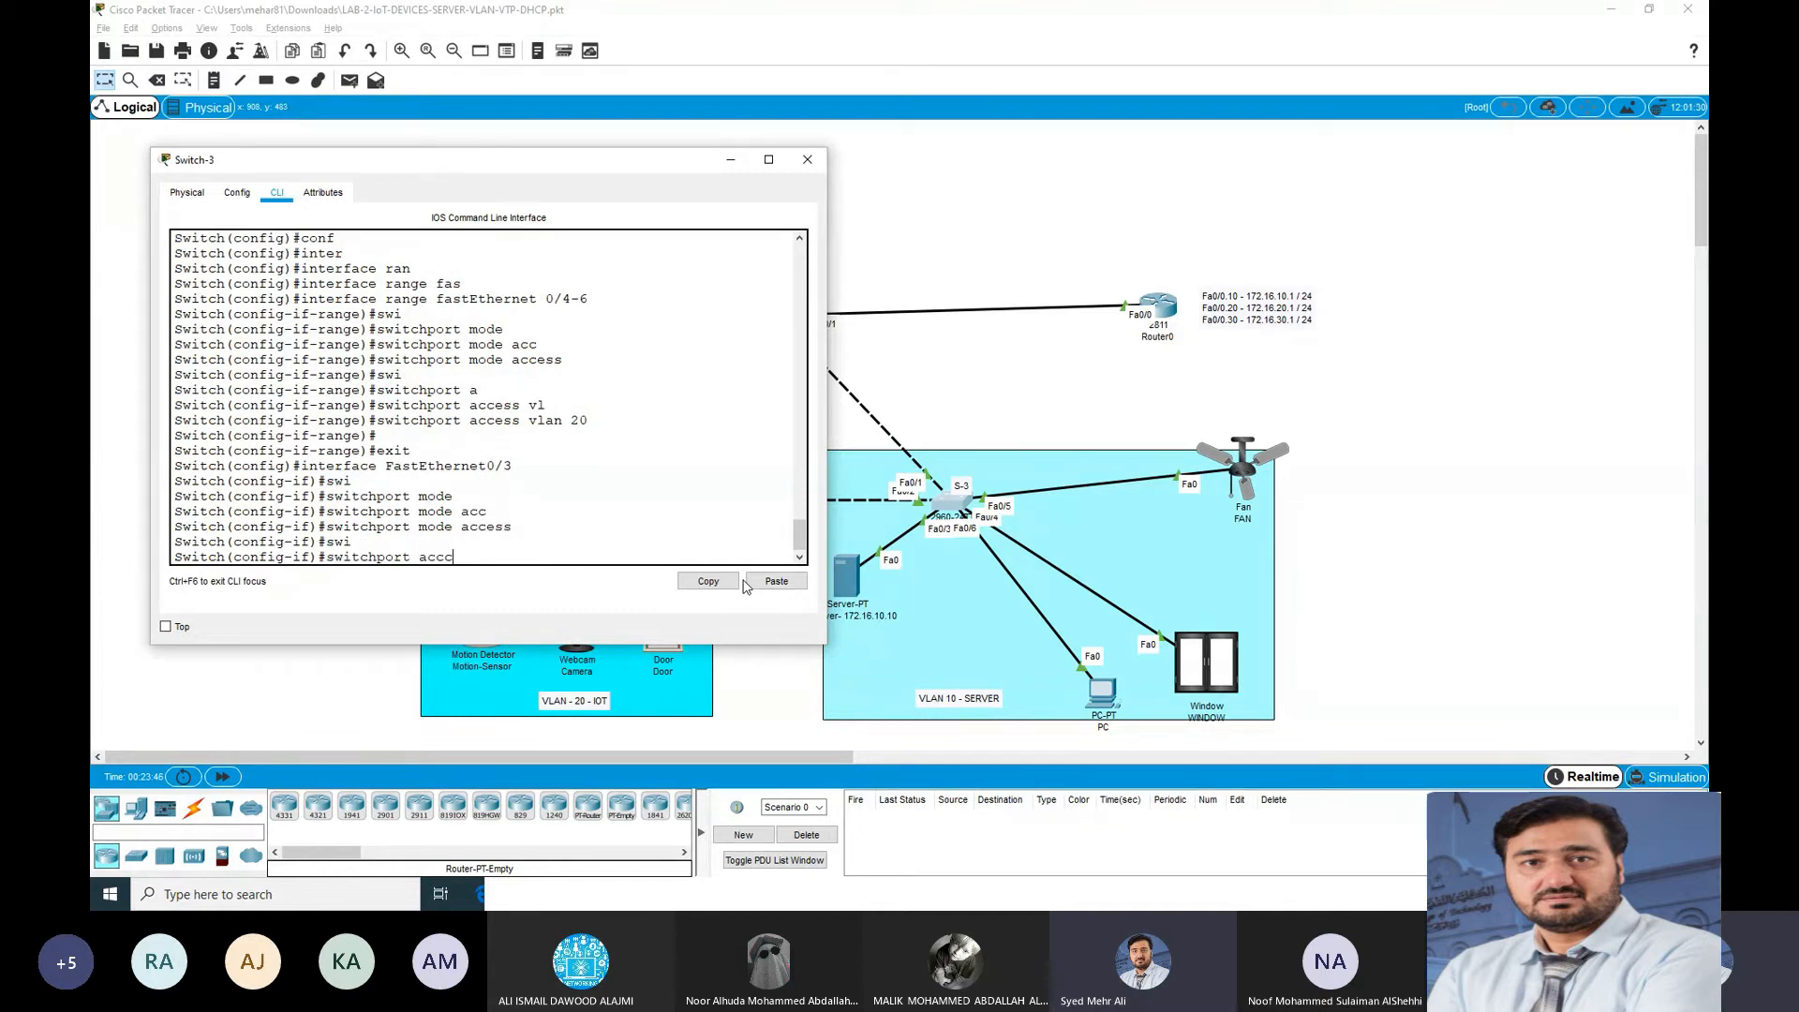
key(Tab)
key(Tab)
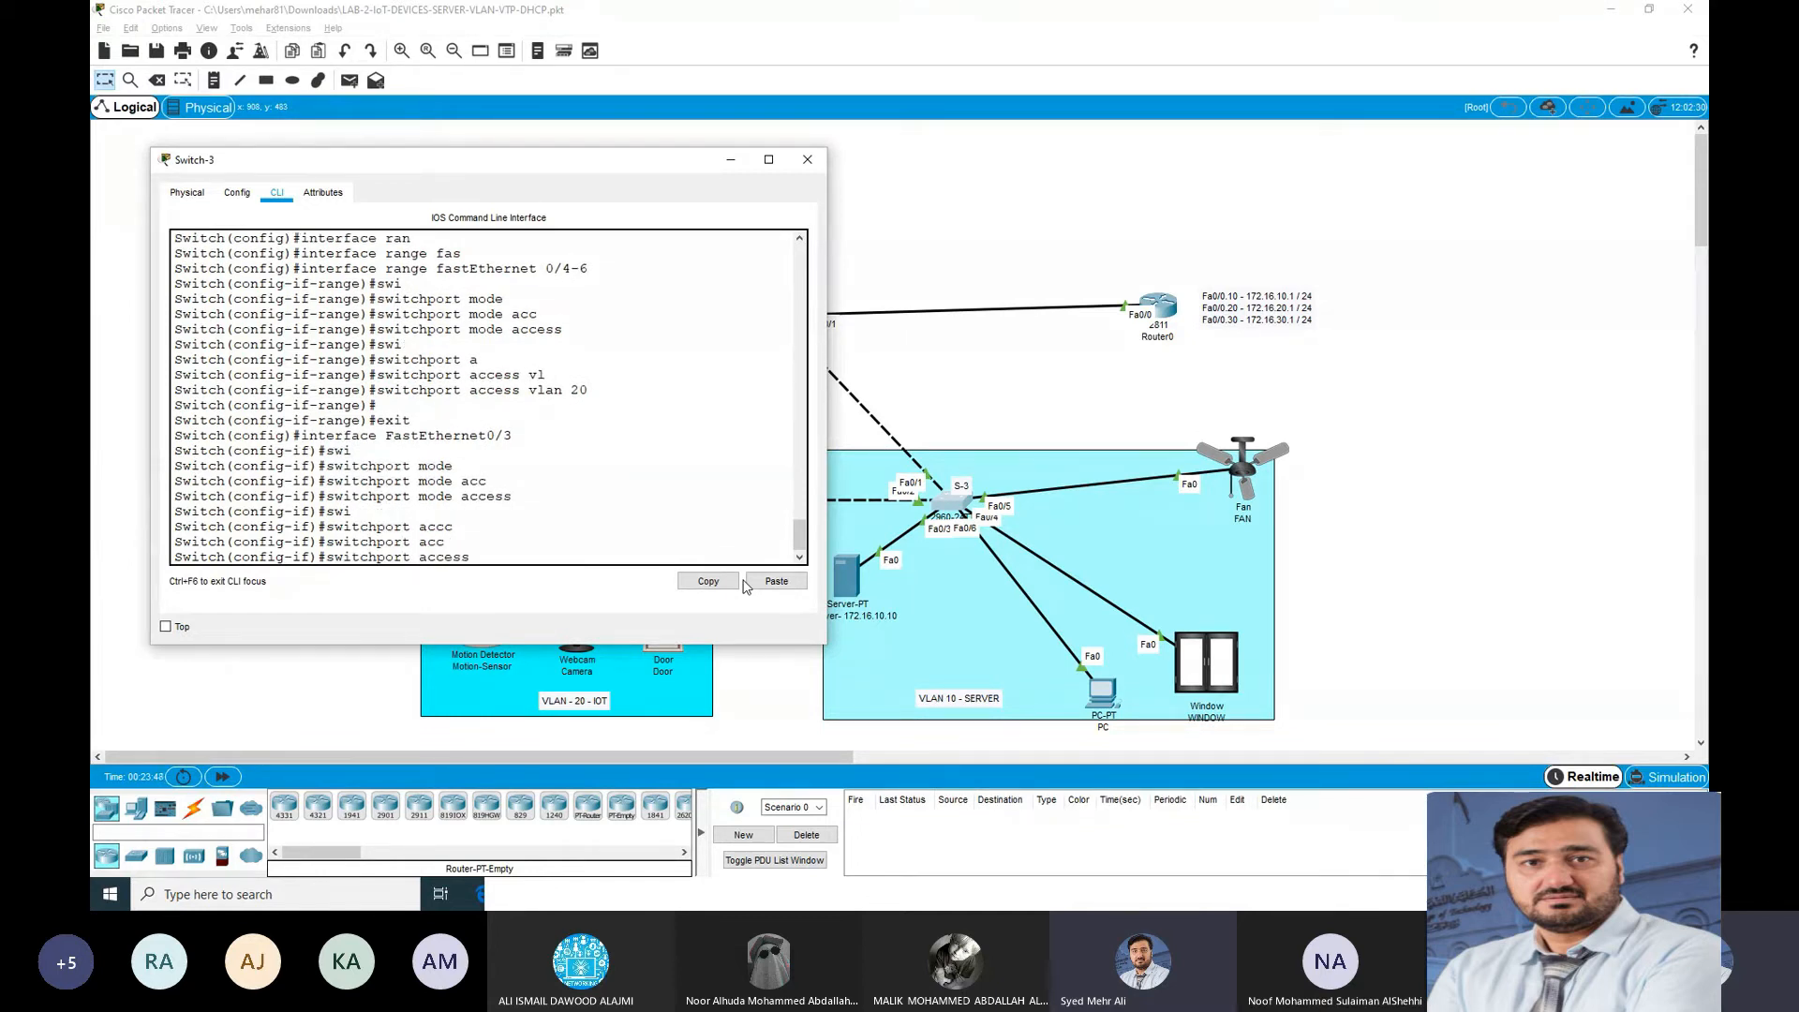
text(vl)
key(Tab)
text(10)
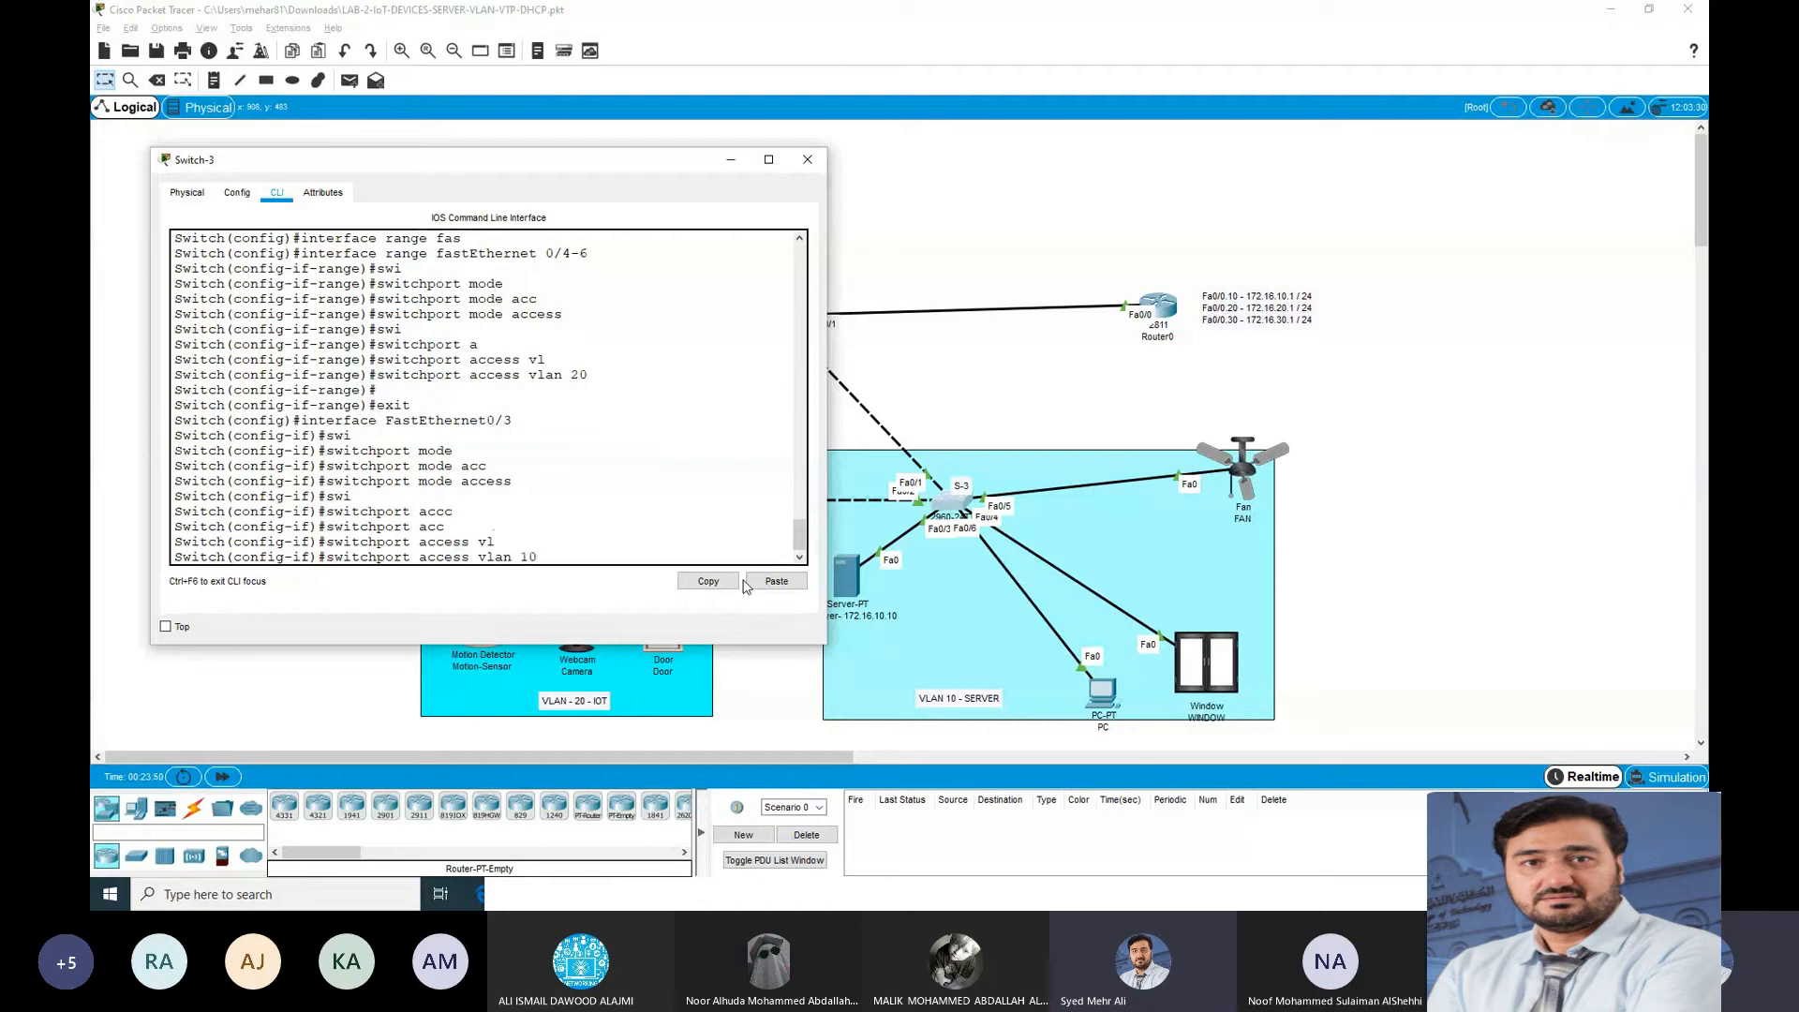
key(Return)
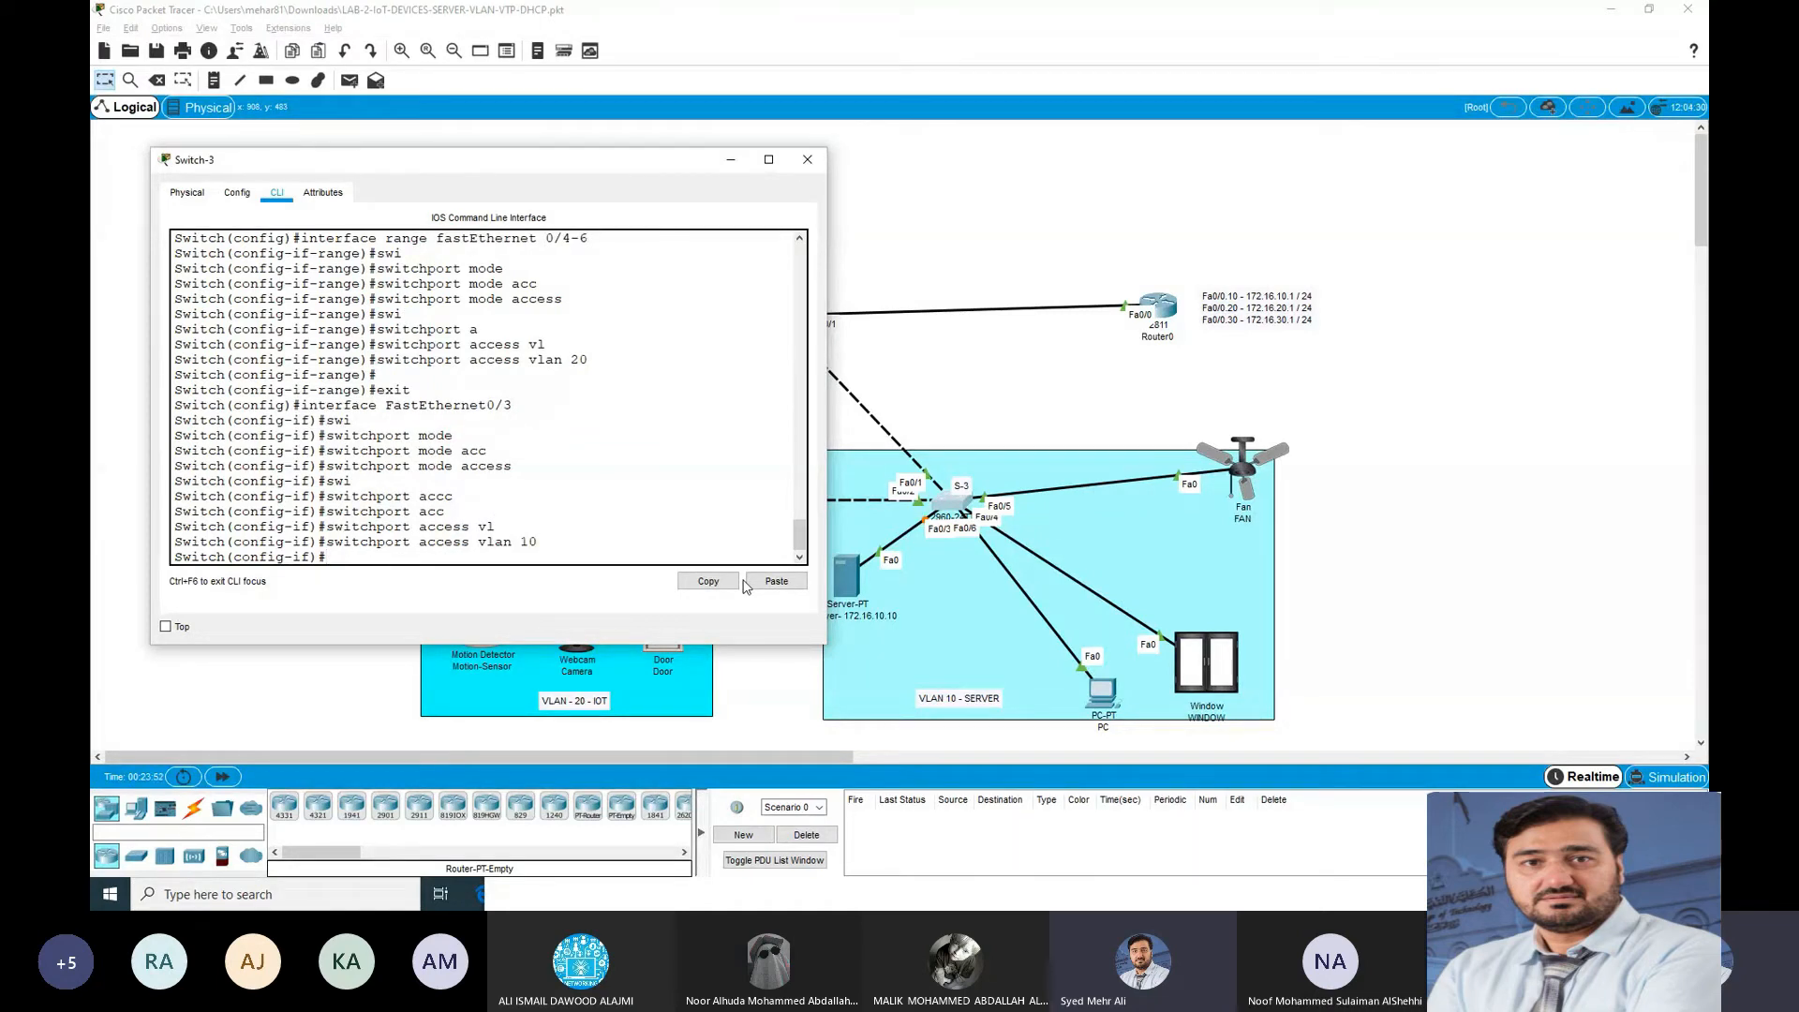
key(ctrl+z)
key(Return)
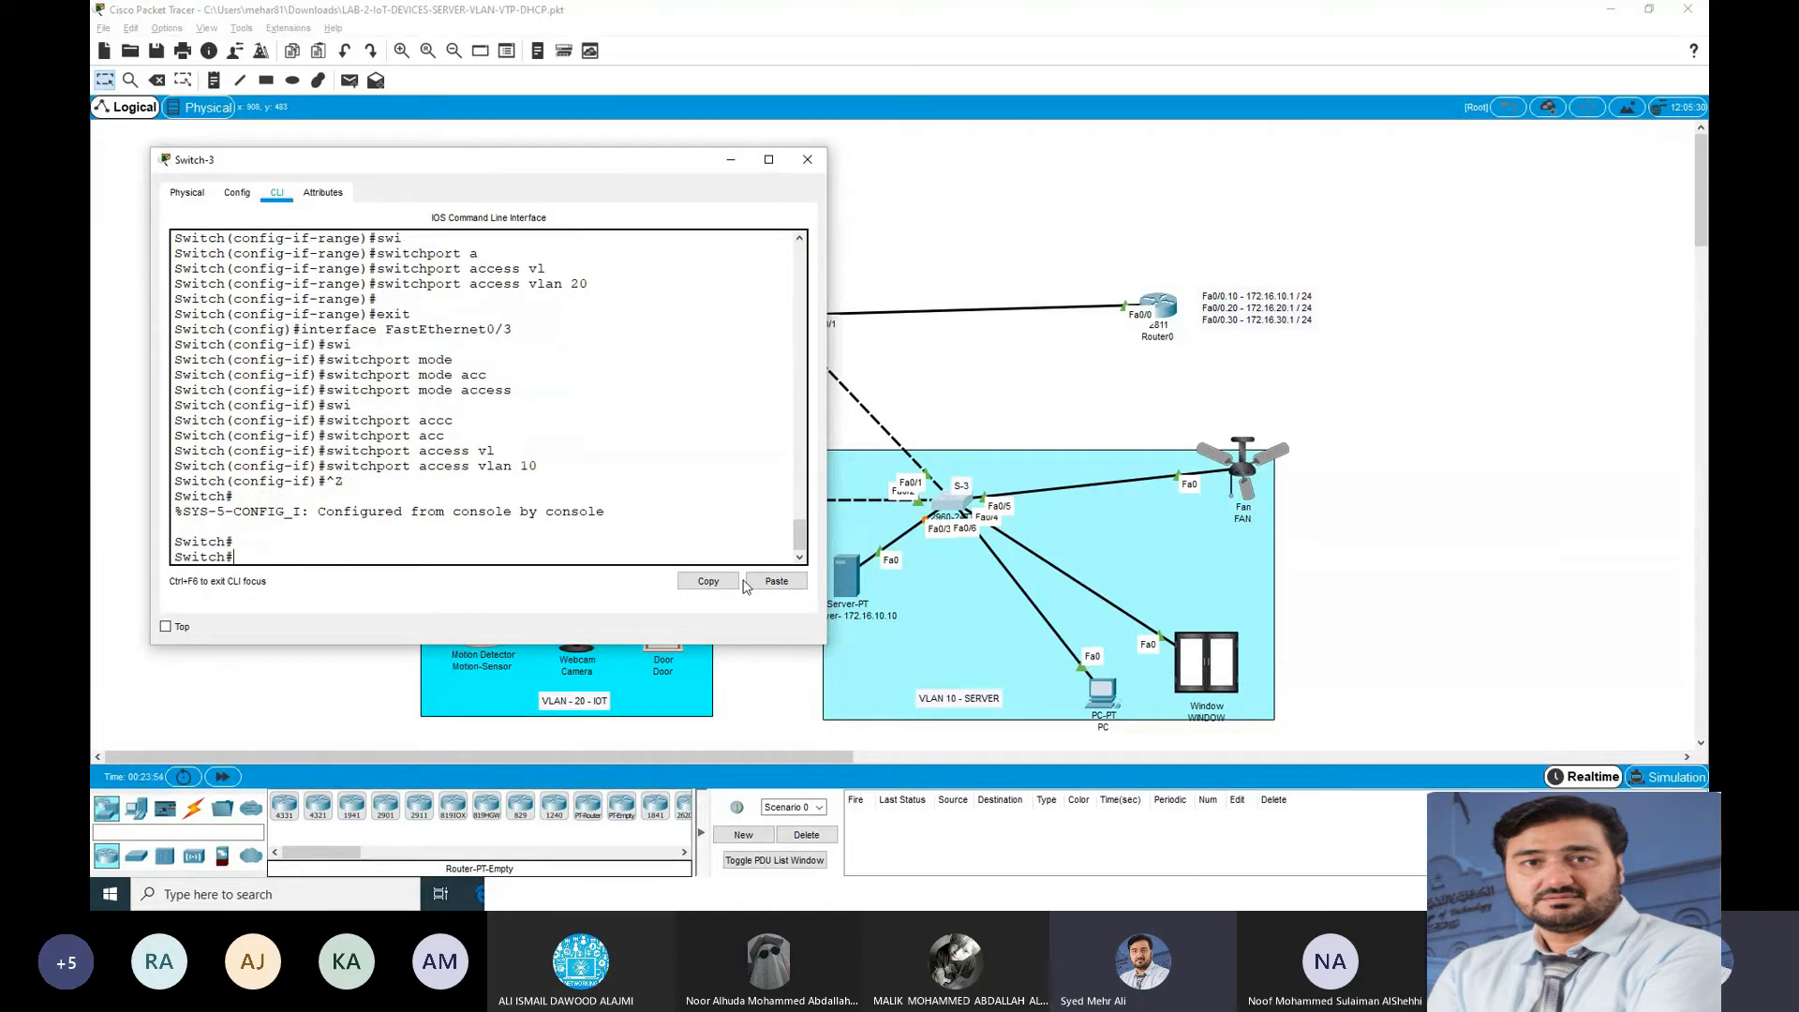
Step: Run show vlan brief on S-3, check the ports listed for VLANs 10 and 20 in a widened window, and close it
text(show vlan br)
key(Return)
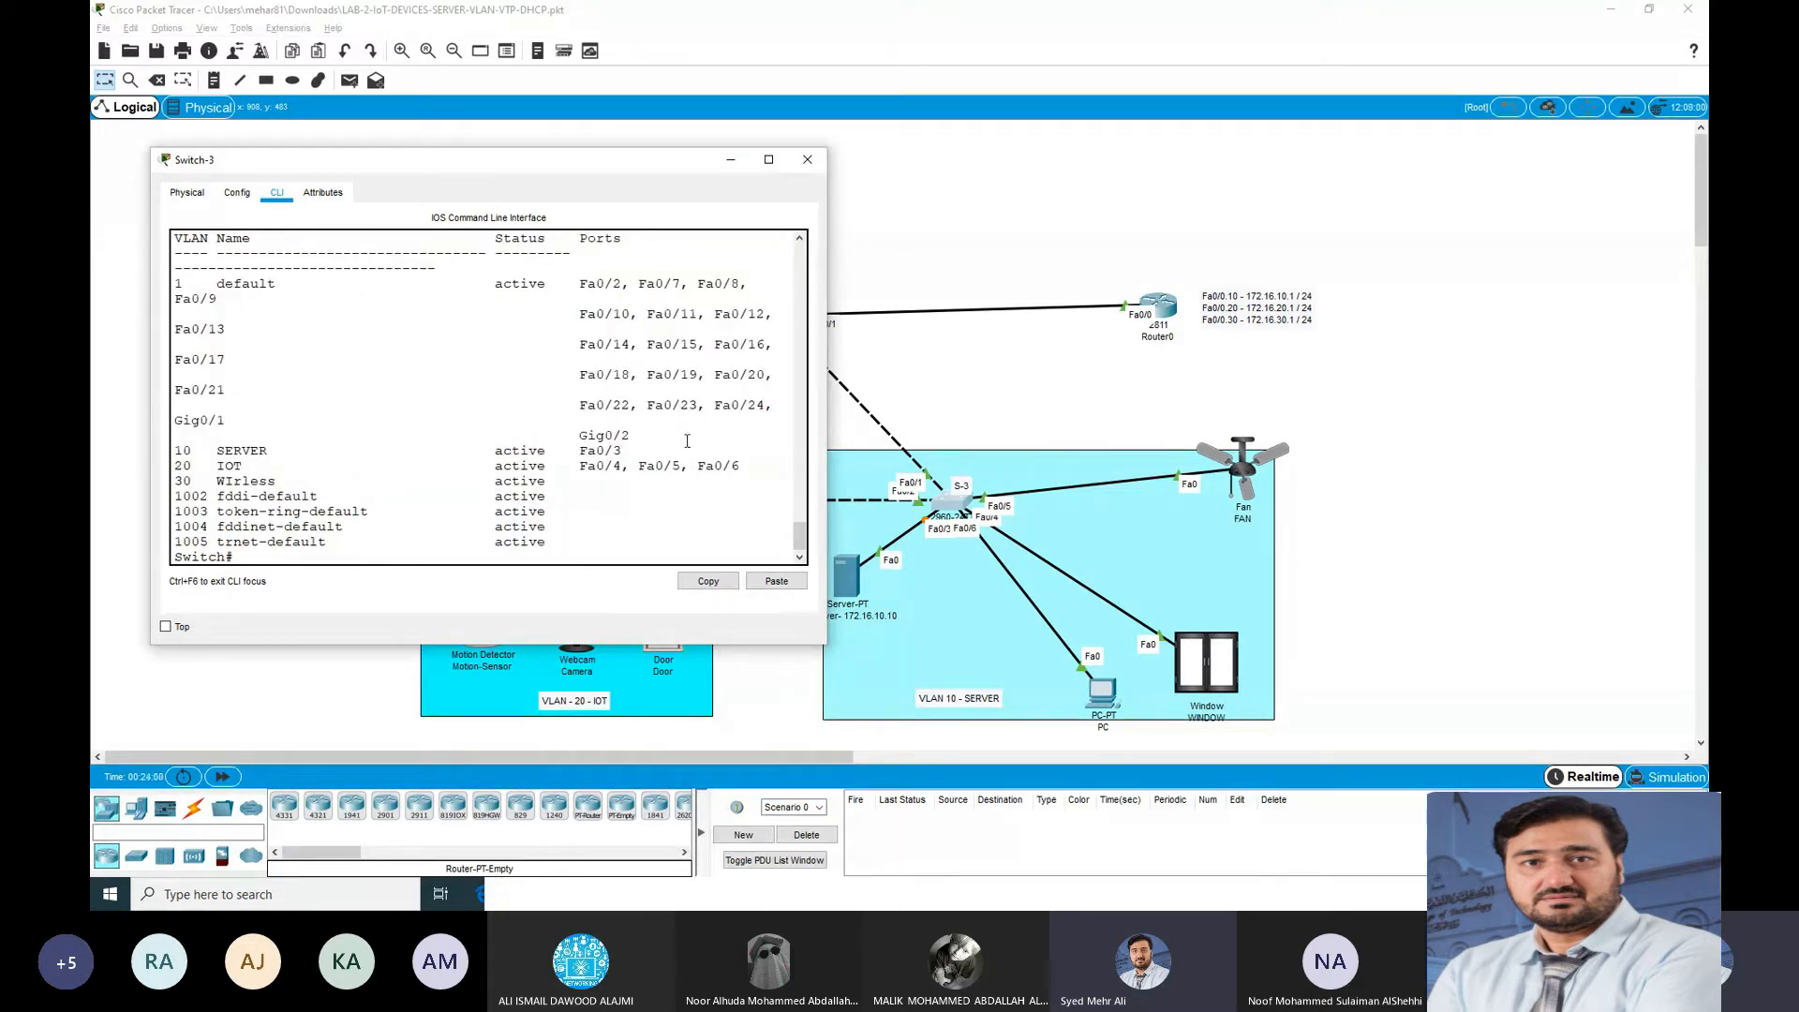
drag(823, 464, 940, 463)
drag(621, 448, 176, 447)
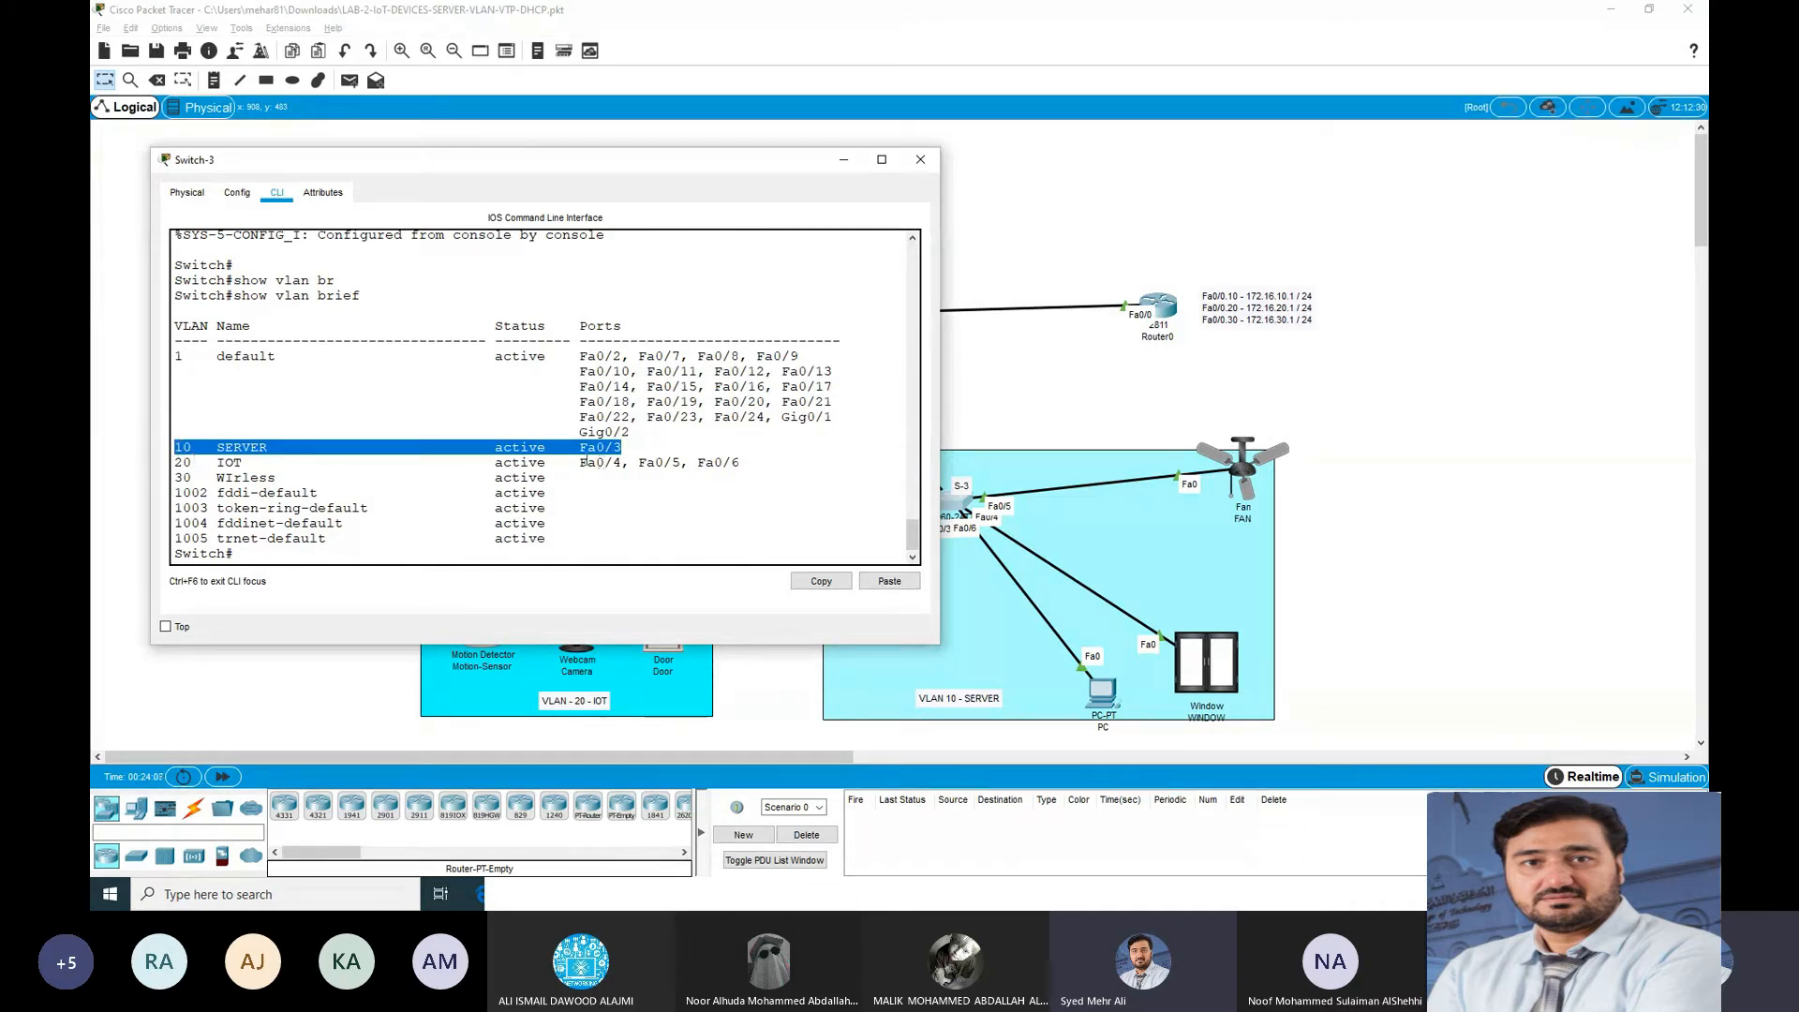
drag(581, 461, 665, 463)
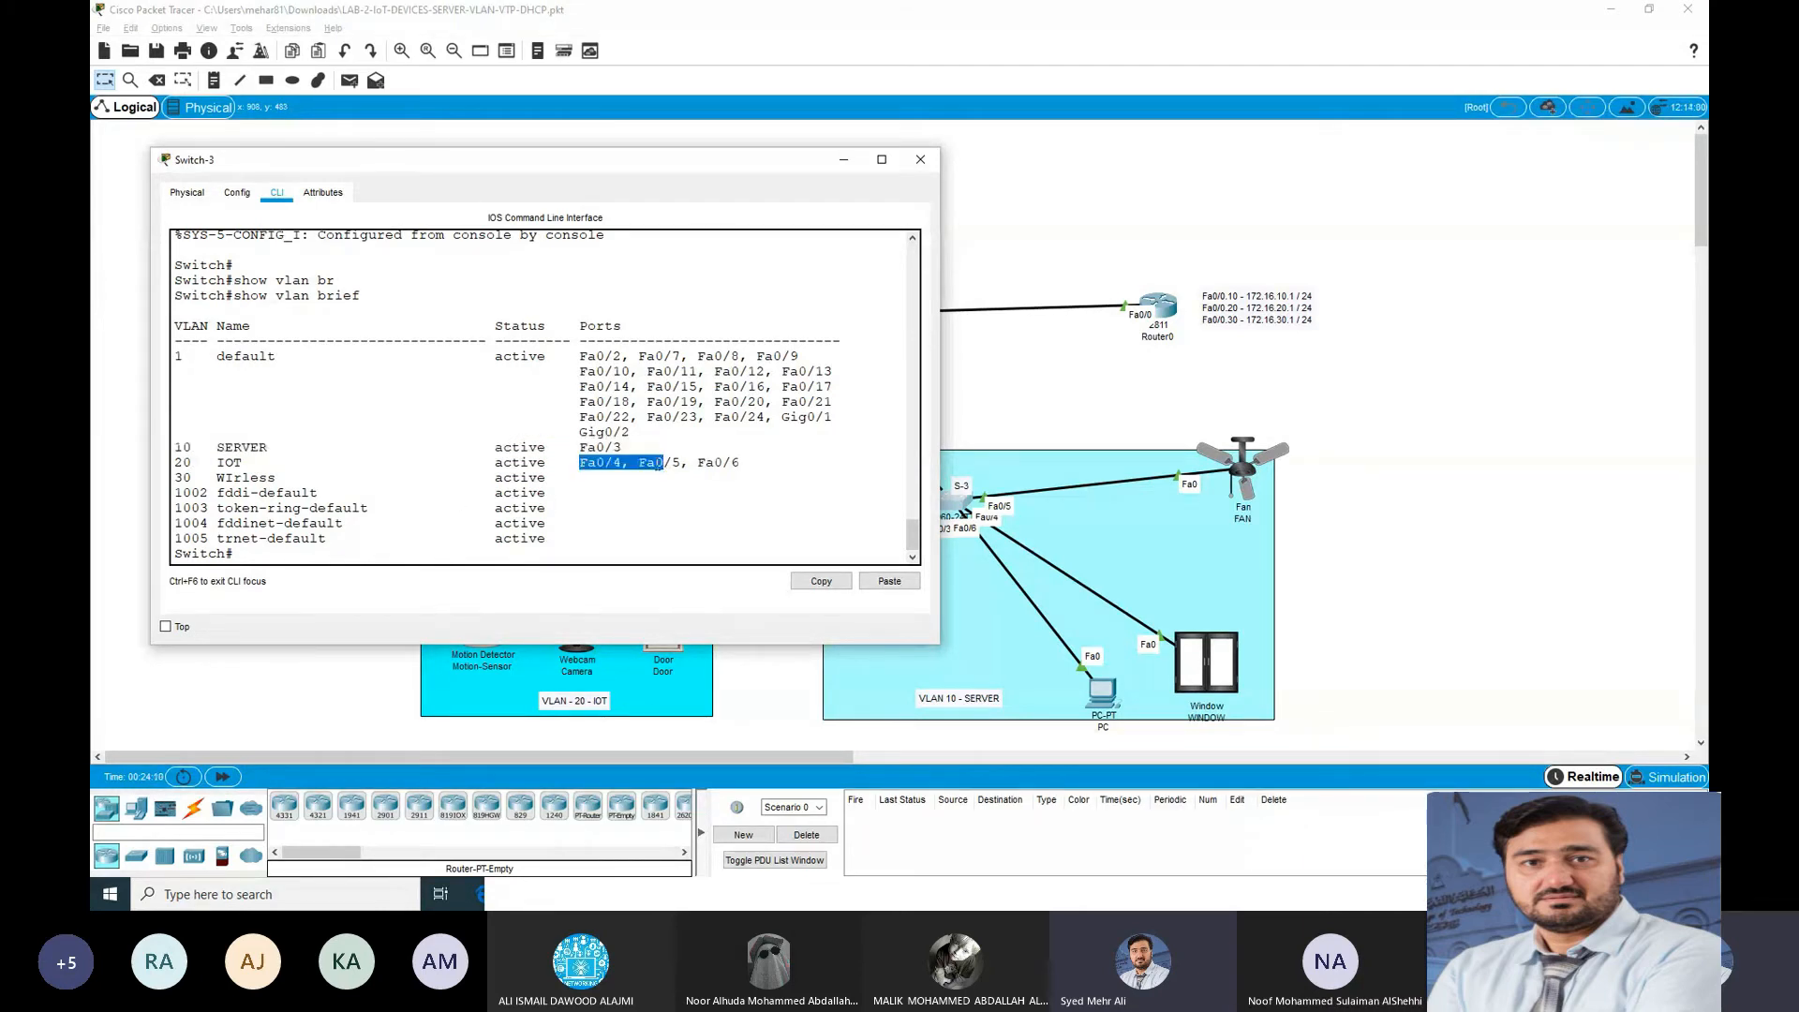
click(177, 462)
drag(177, 461, 770, 464)
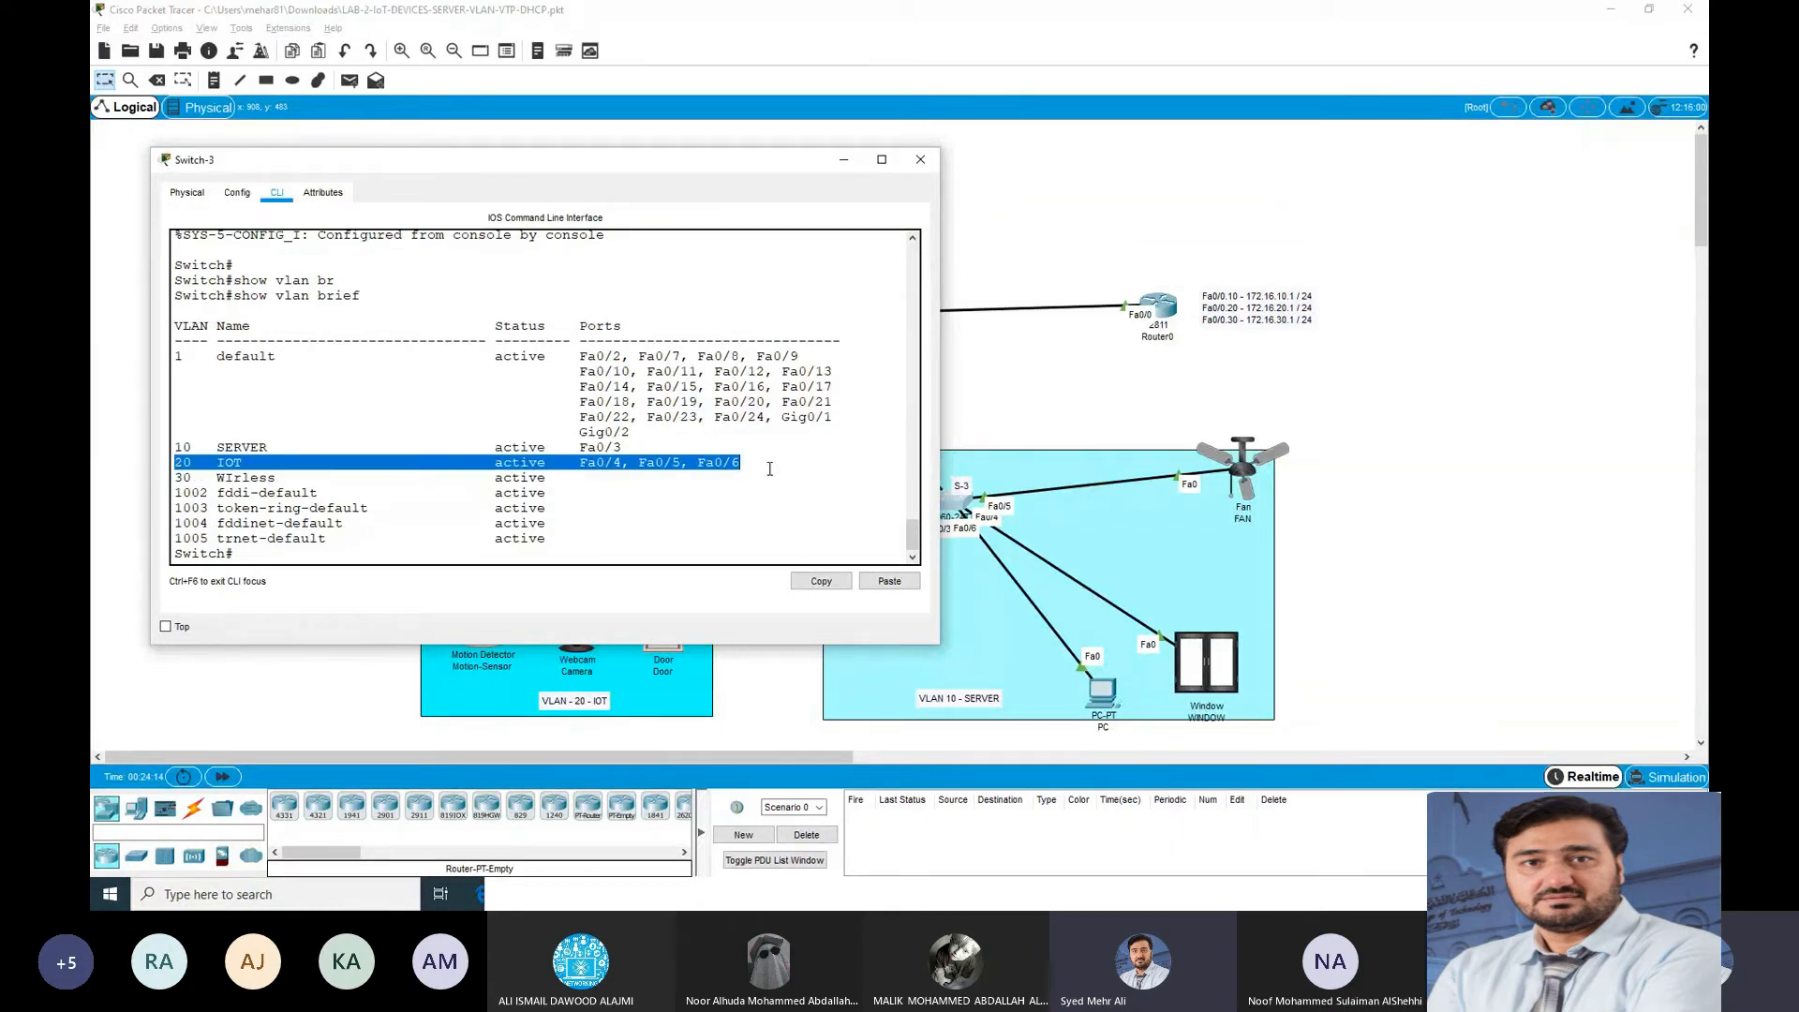
click(921, 160)
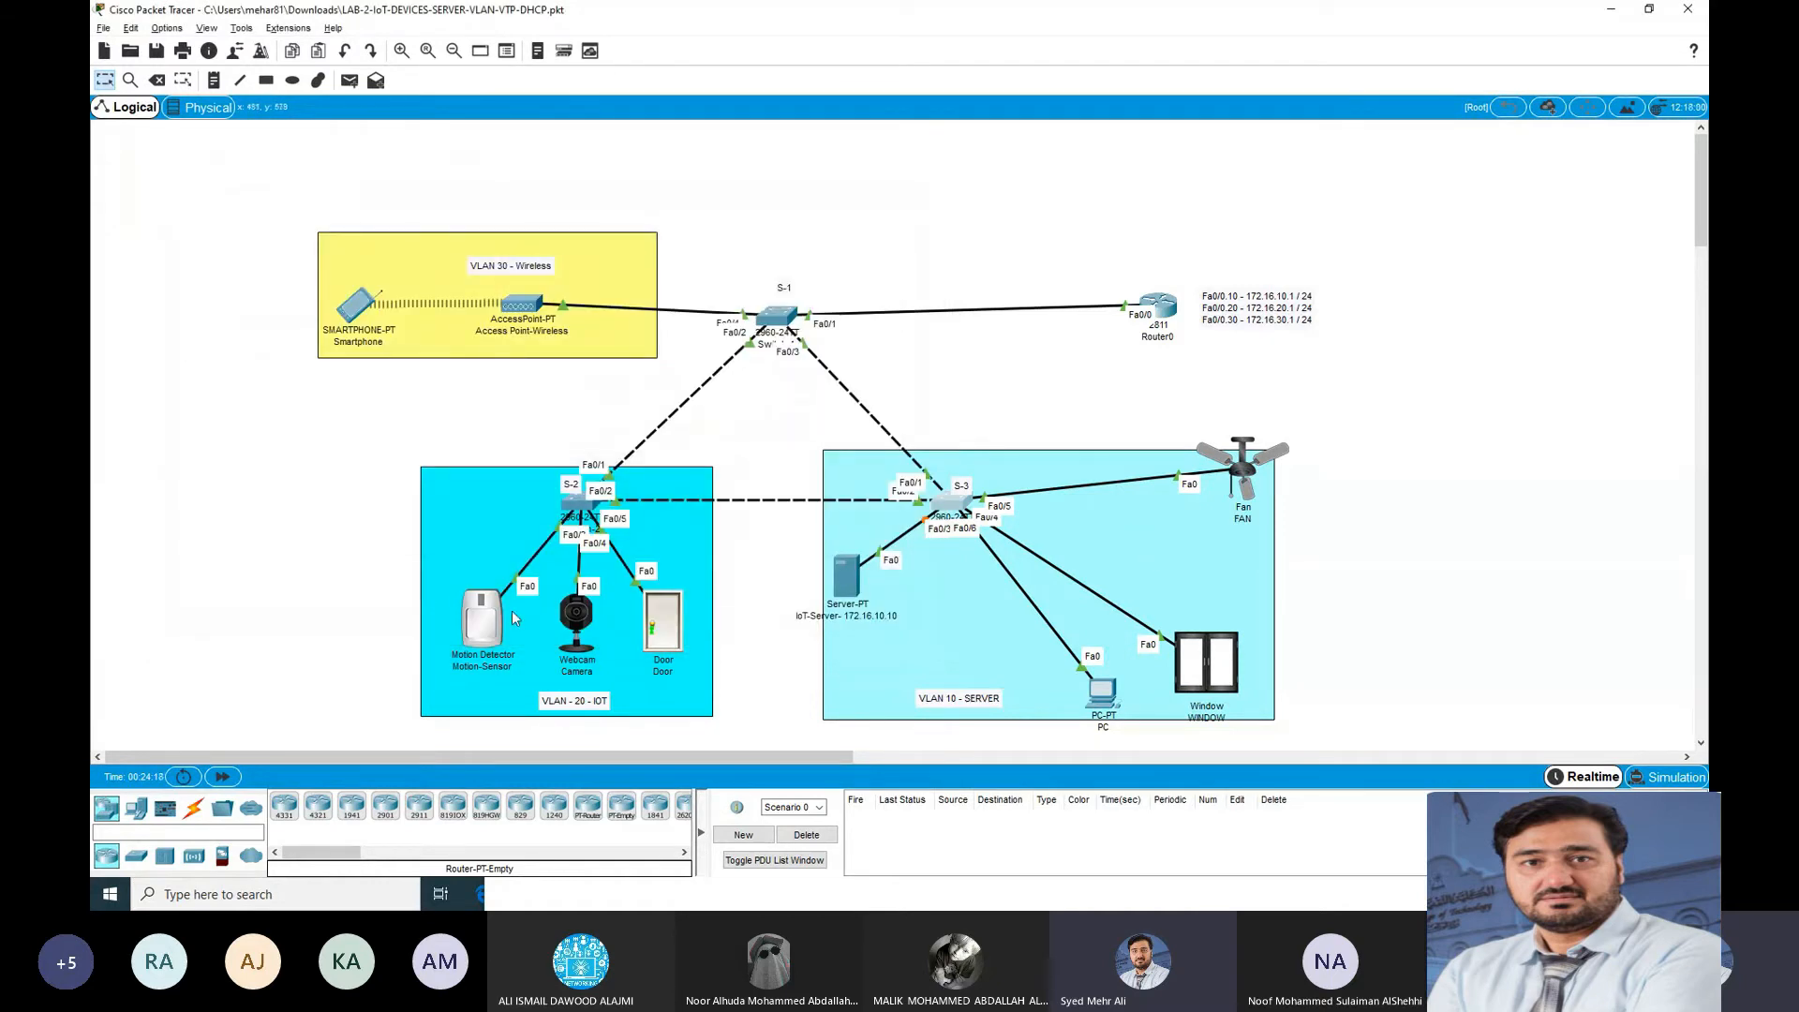
Step: Reposition the VLAN 20 devices below S-2, and open the S-2 command line in a wider window beside them
drag(477, 632, 432, 597)
drag(583, 614, 632, 624)
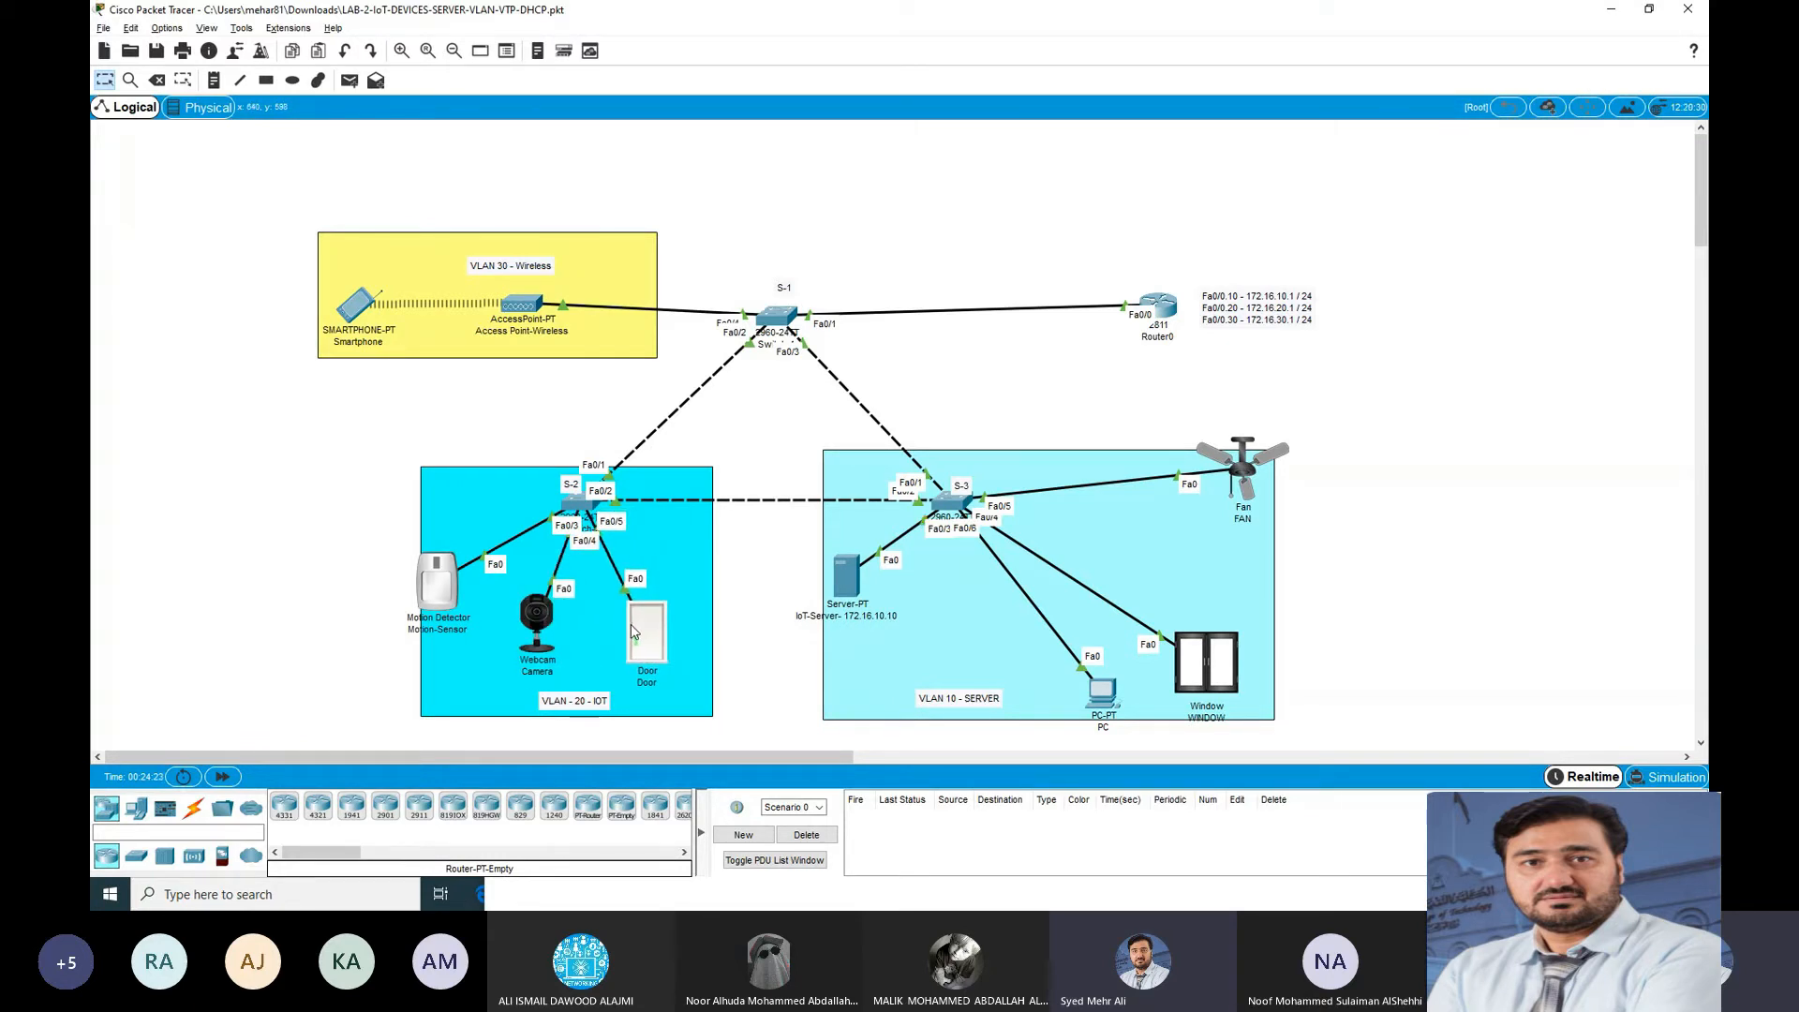
click(580, 507)
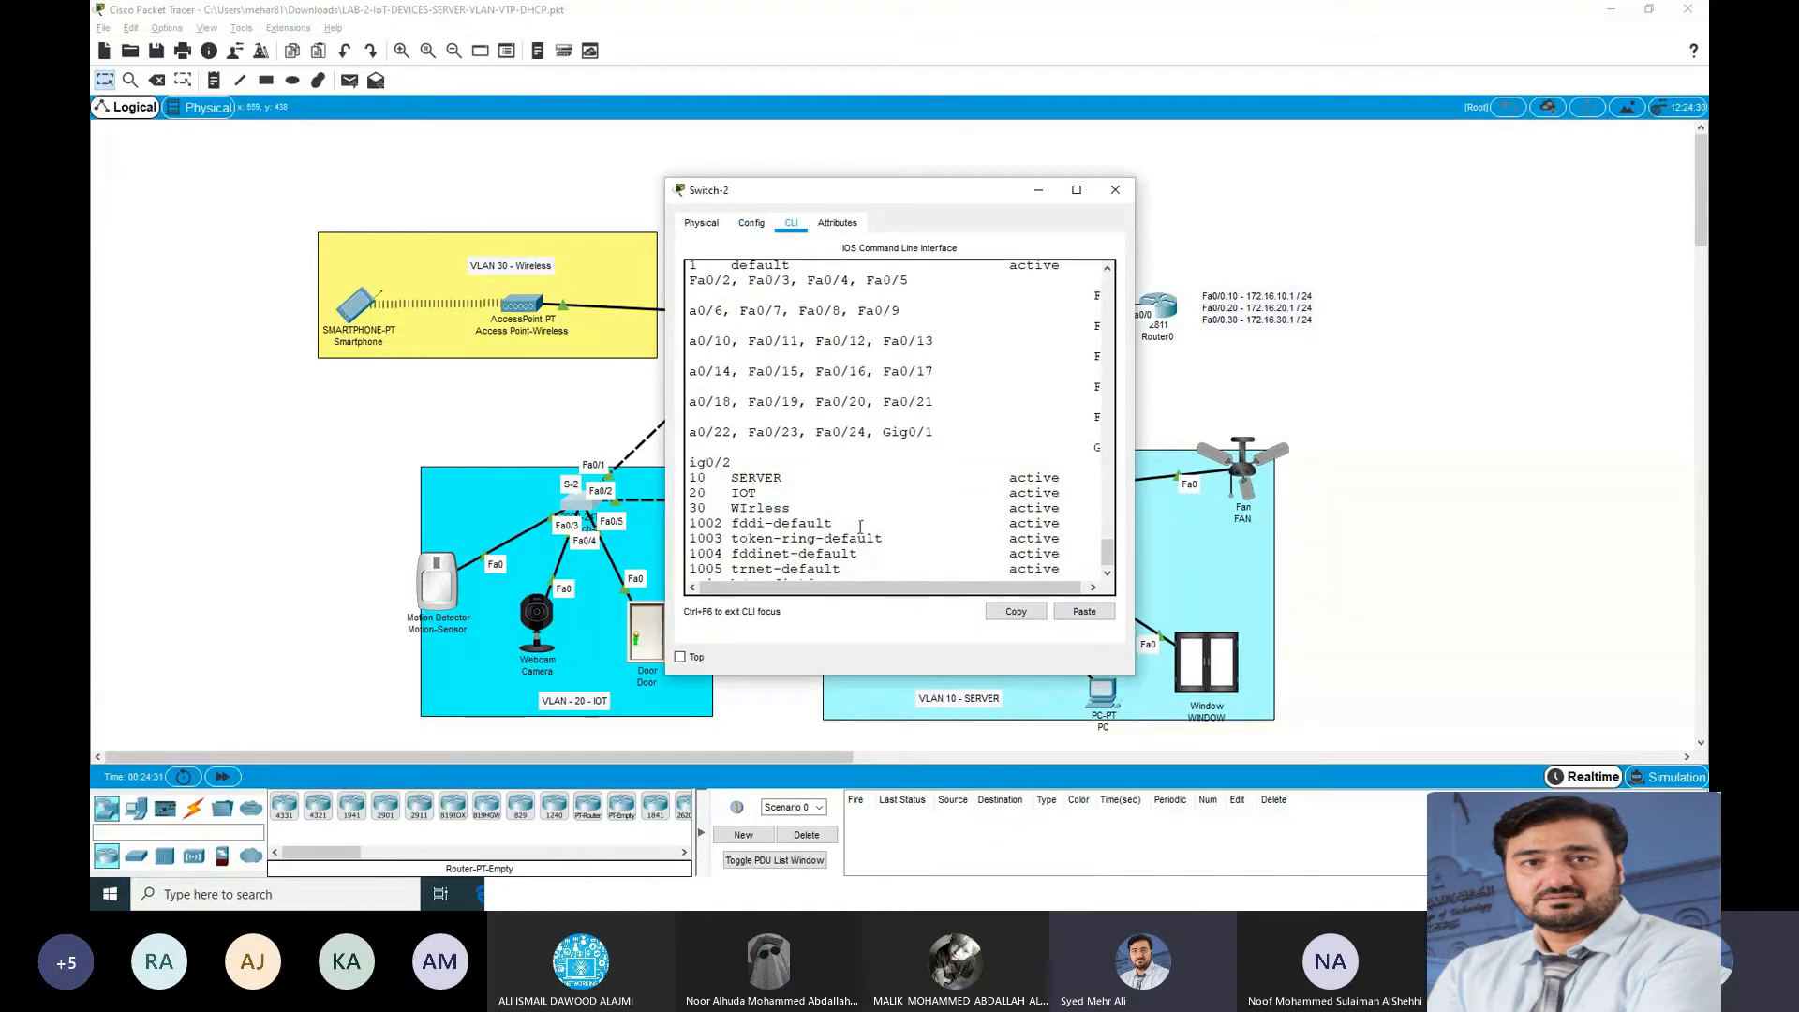
key(Return)
key(Return)
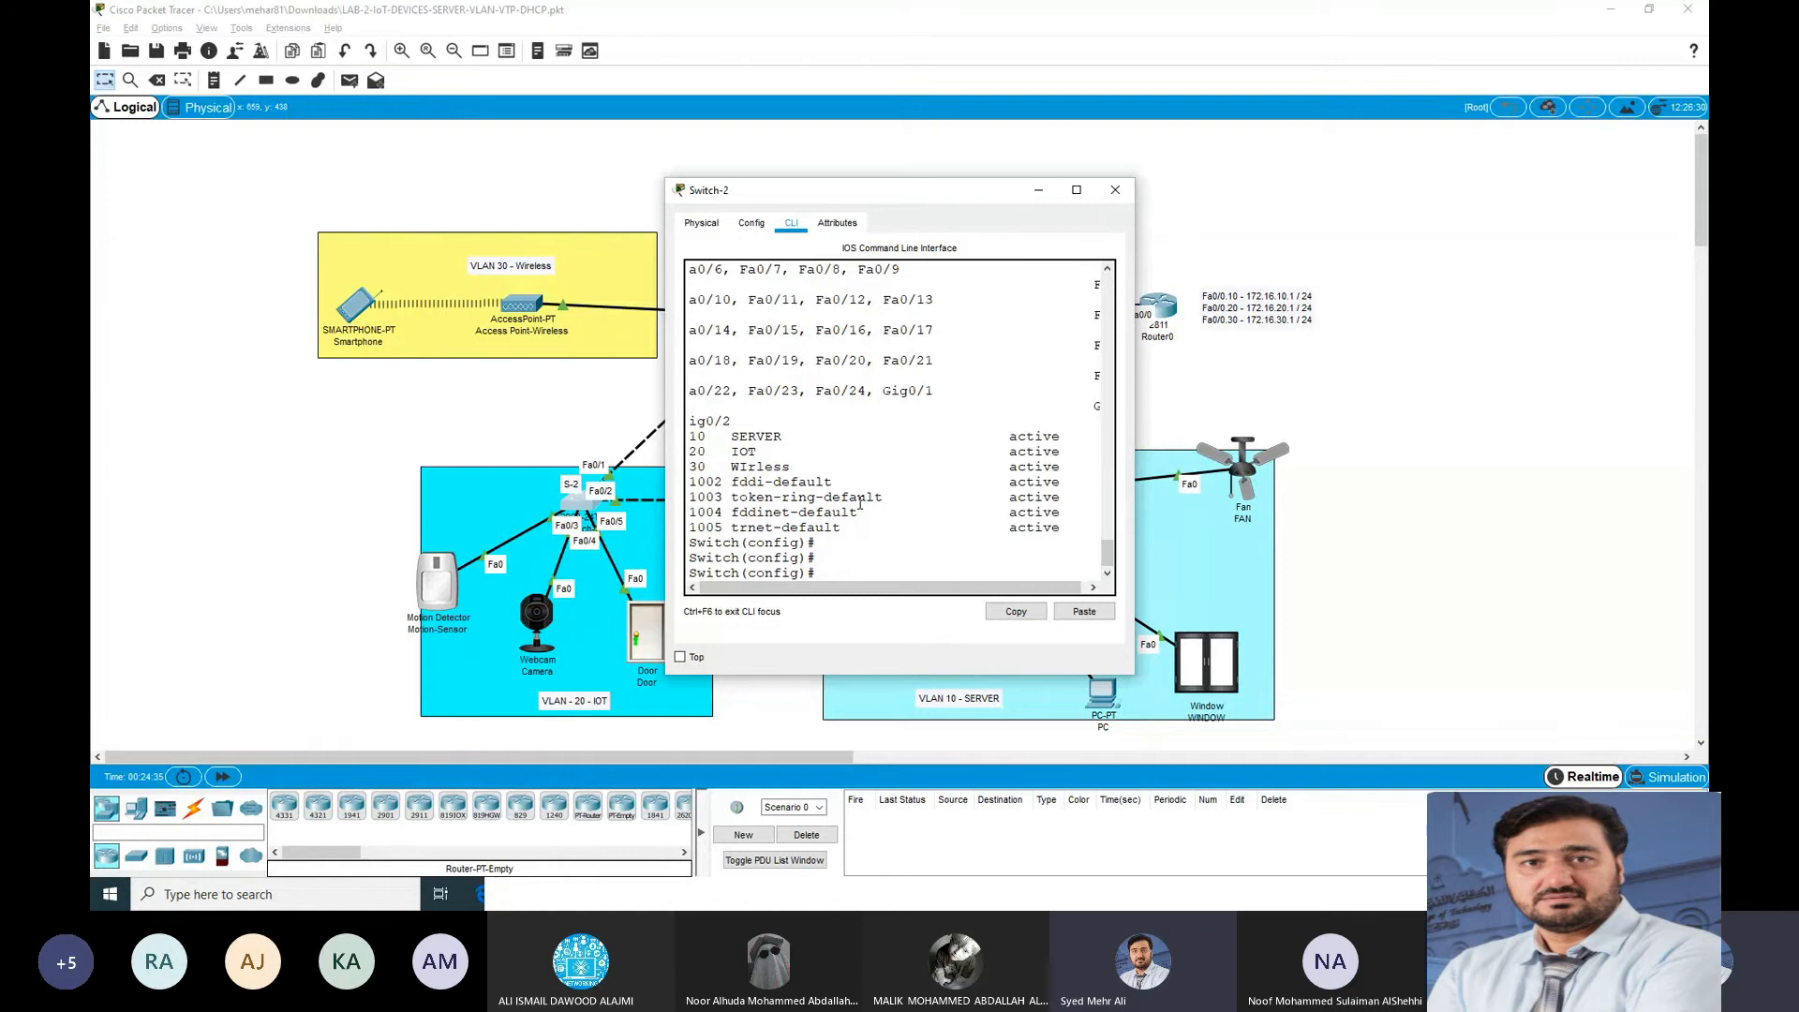
drag(662, 486, 322, 485)
drag(824, 197, 1213, 167)
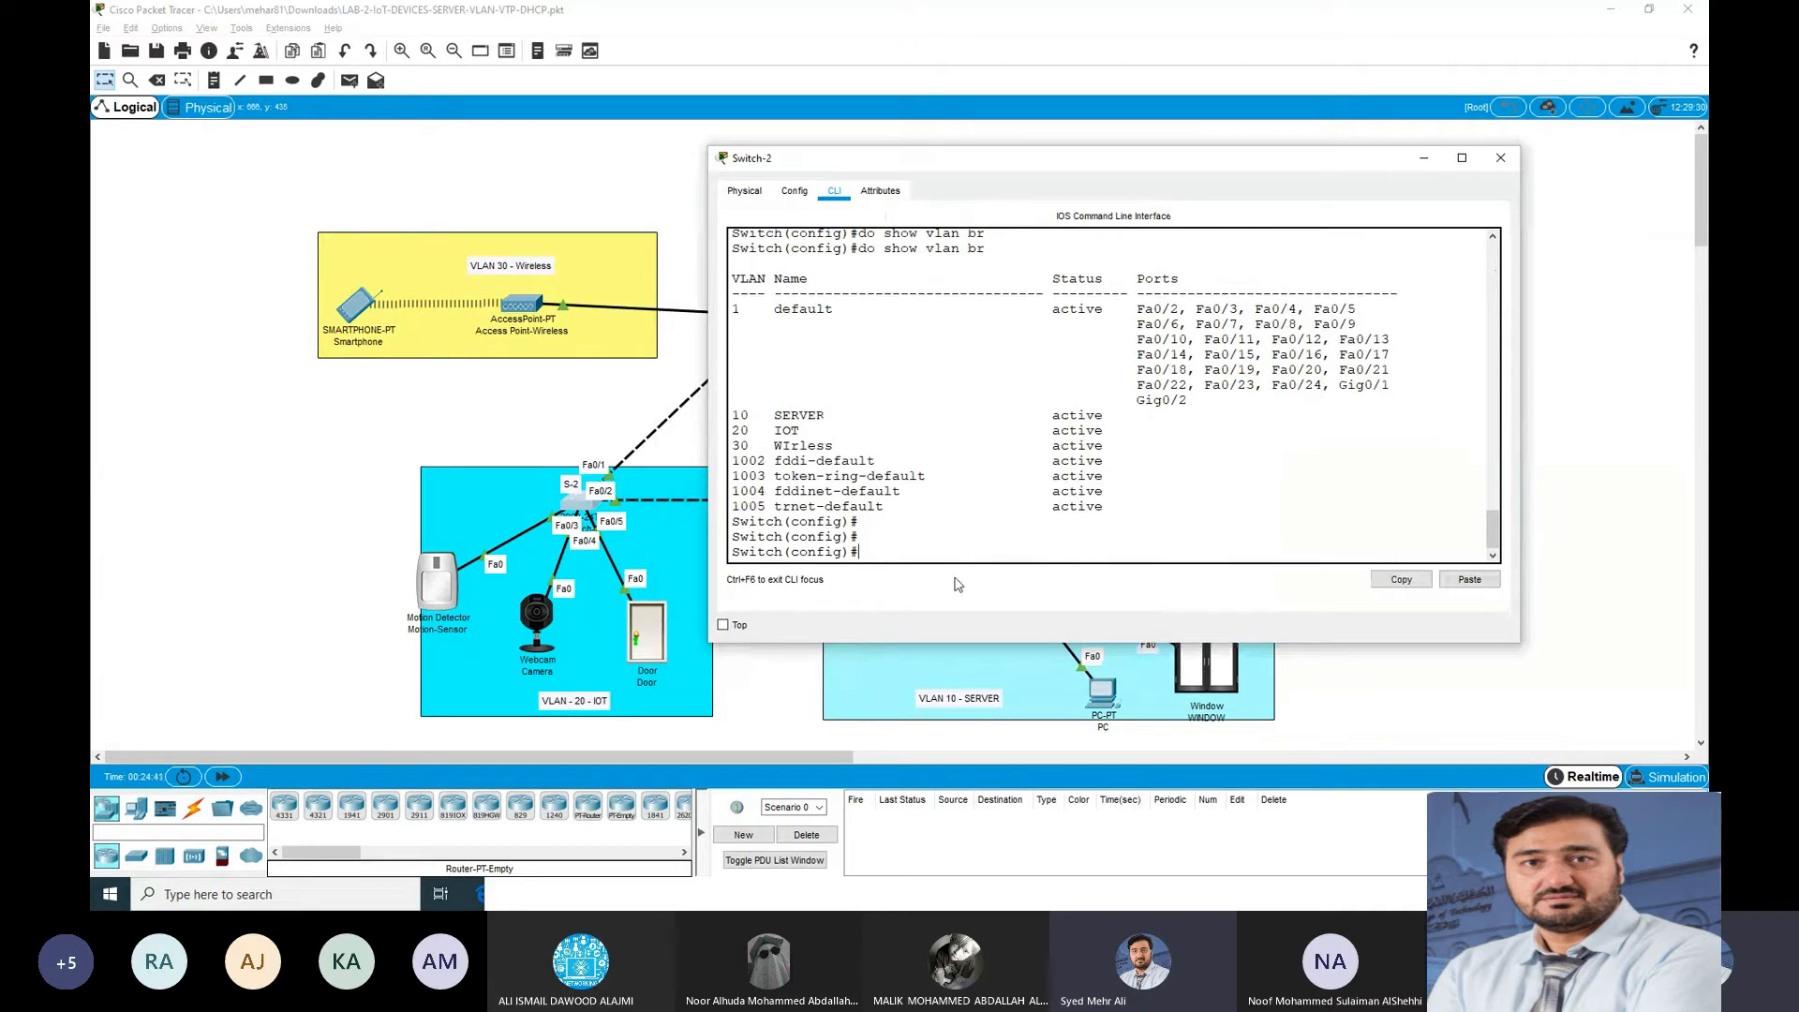
Step: Enter configuration for interface range fa0/3-5 on S-2
text(er)
key(Tab)
text(r)
key(Tab)
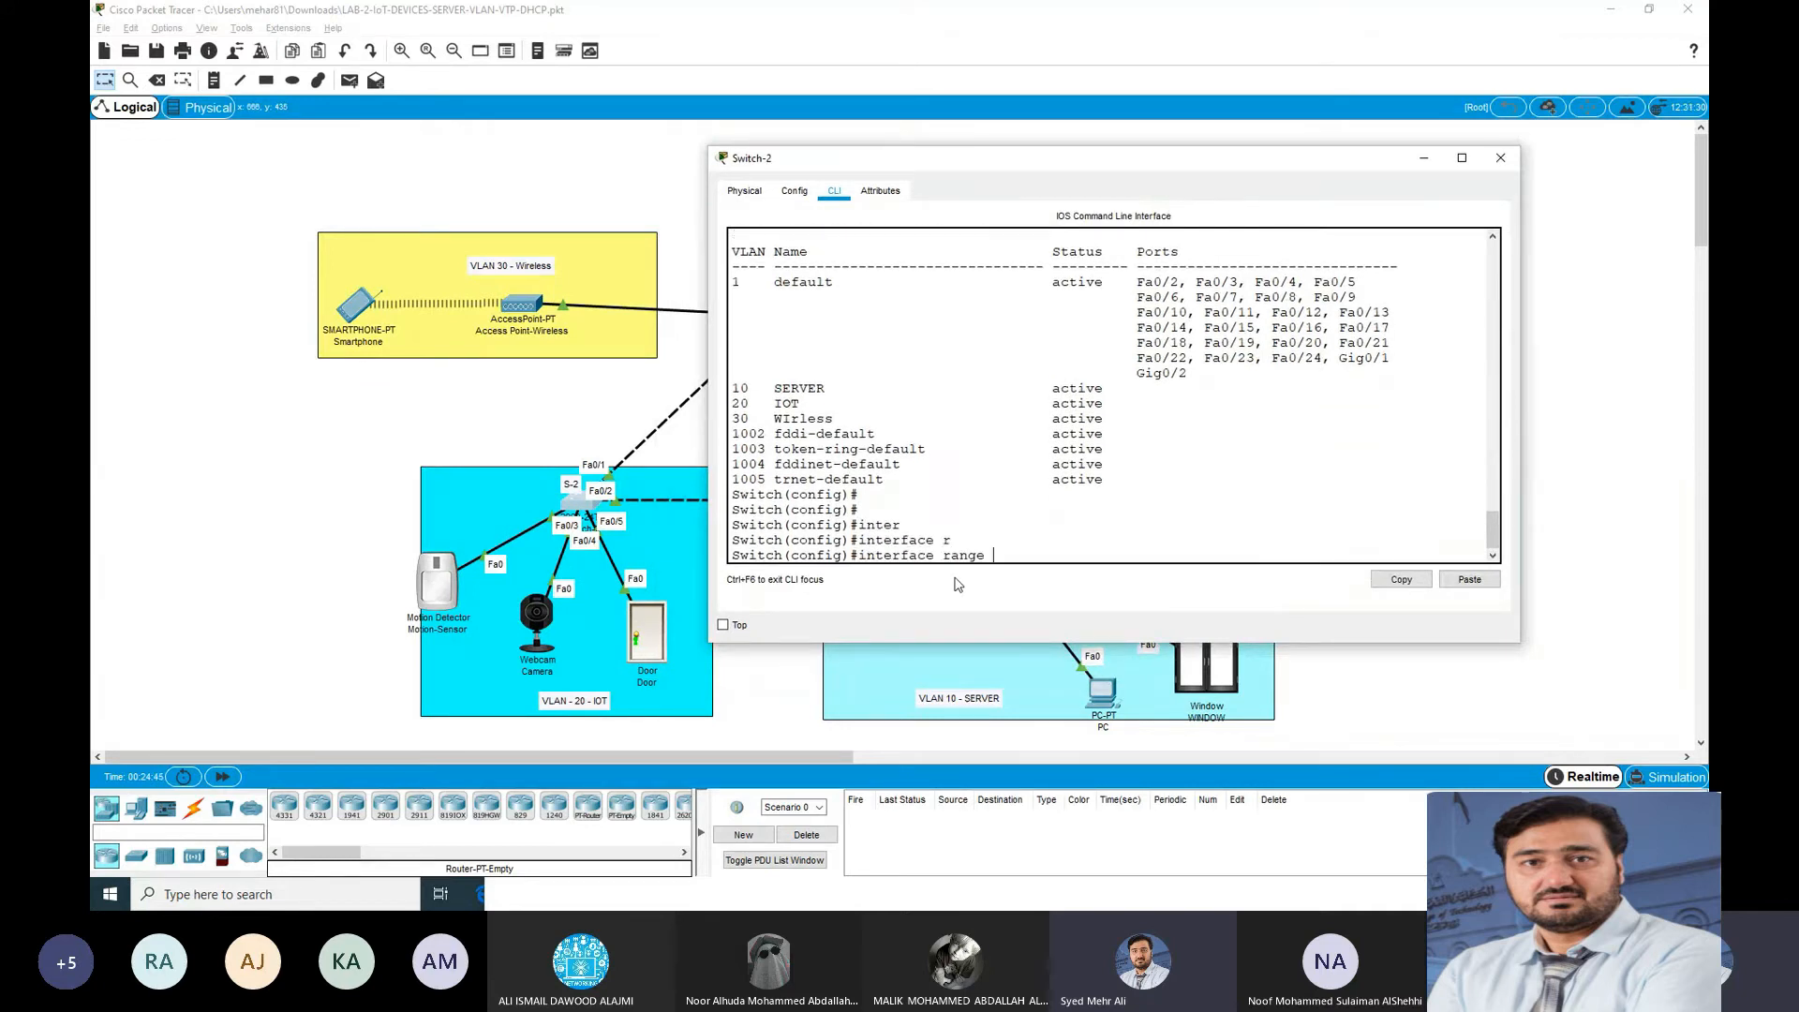
text(fa0/3-5)
key(Return)
Step: Set the selected S-2 interface range to access mode with switchport mode access
text(swi)
key(Tab)
text(mod)
key(Tab)
text(a)
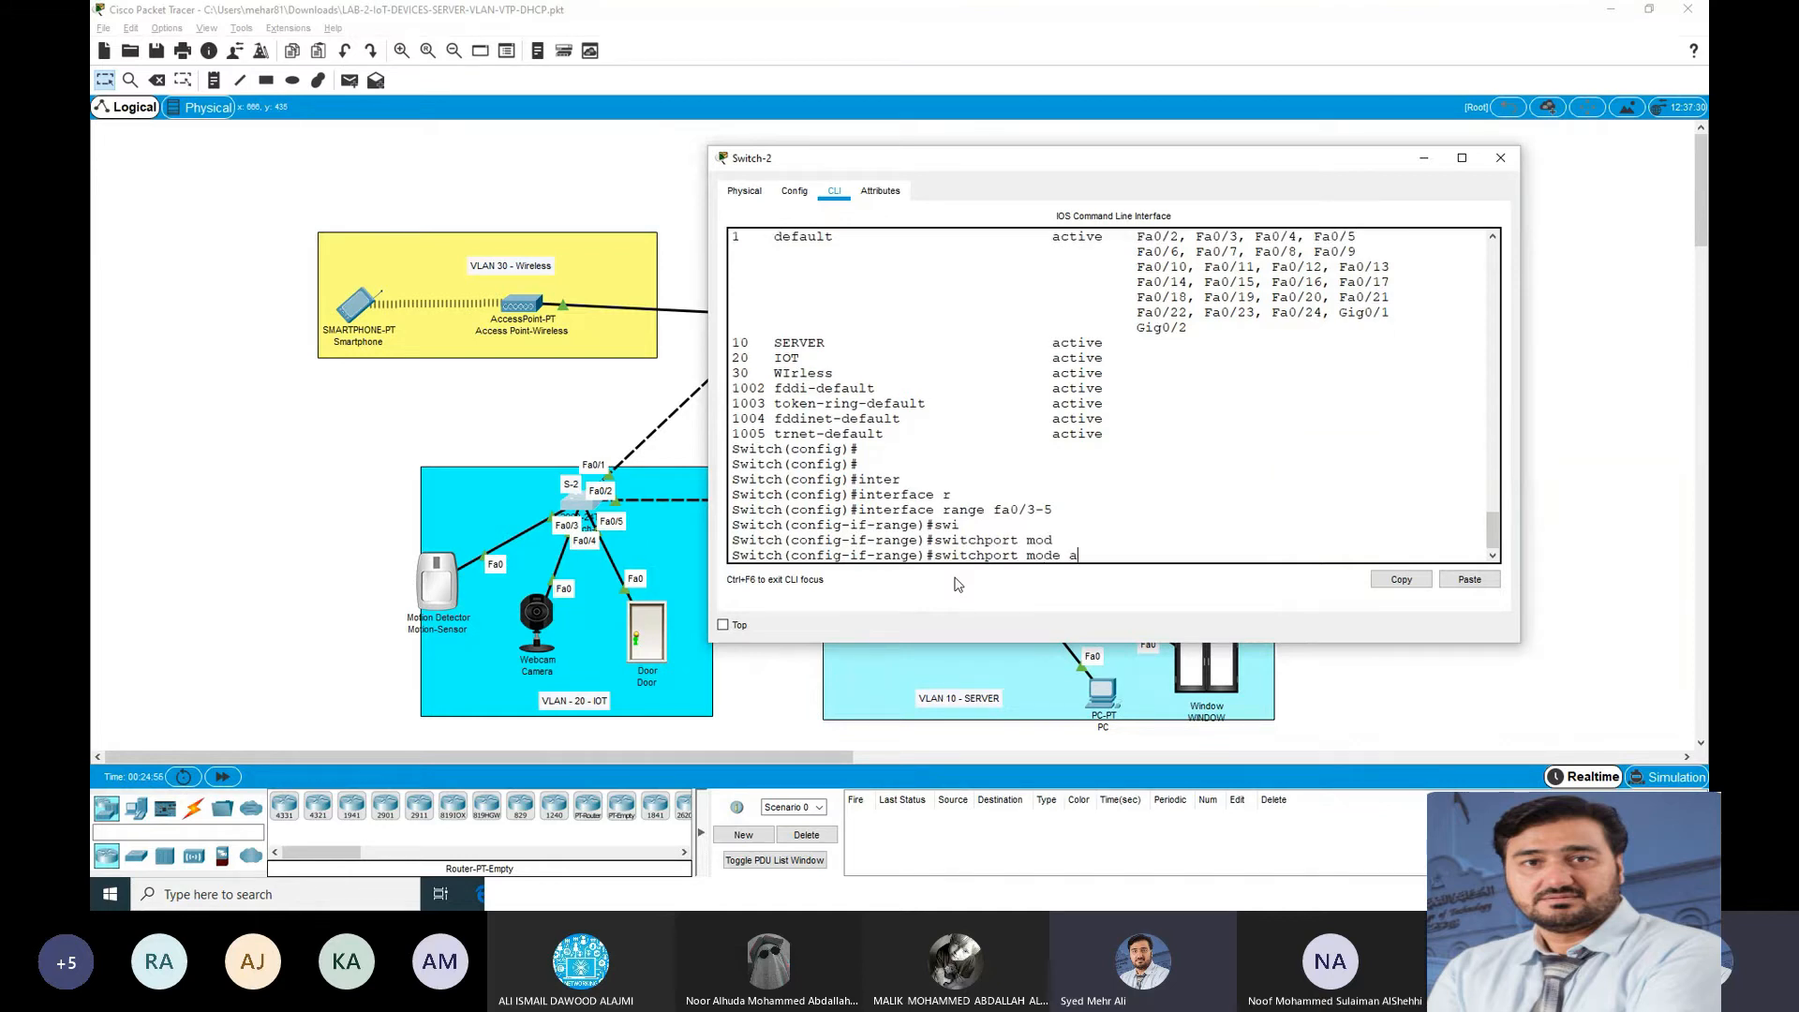
text(cc)
key(Tab)
key(Return)
Step: Assign the S-2 interface range to VLAN 20 with switchport access vlan 20, checking the IOT entry in the VLAN list
text(sw)
key(Tab)
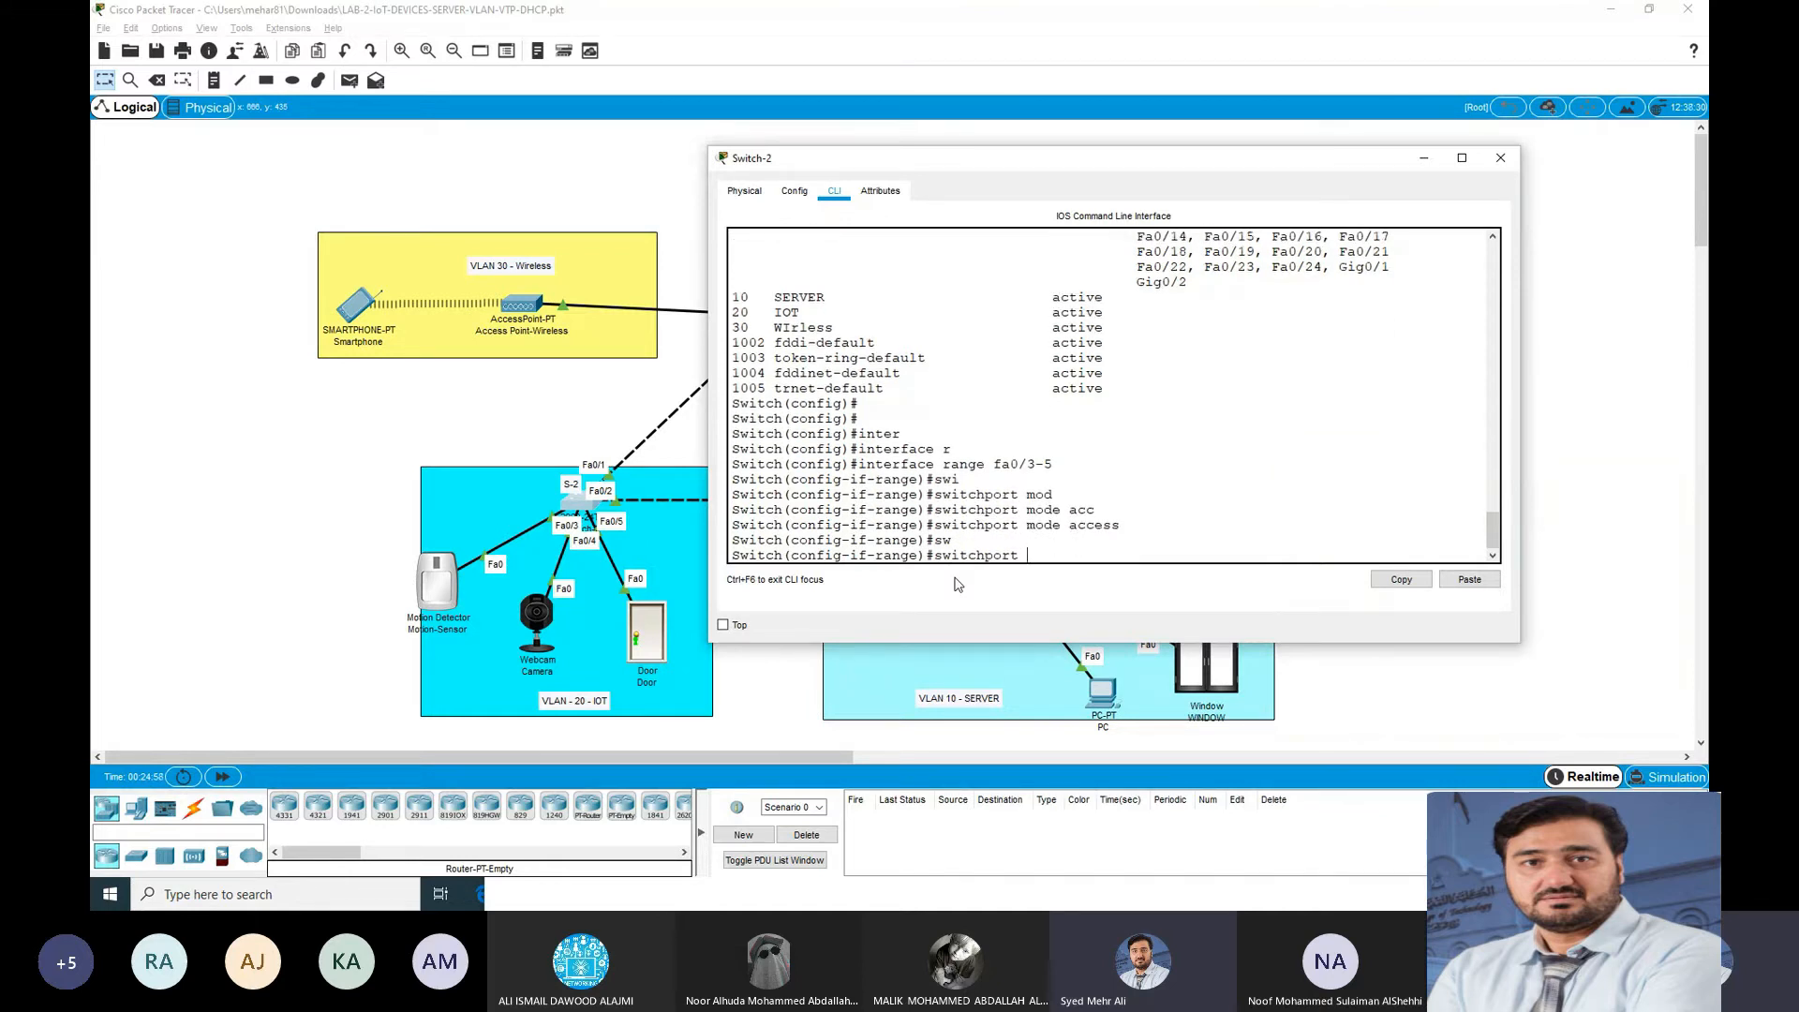
text(ac)
key(Tab)
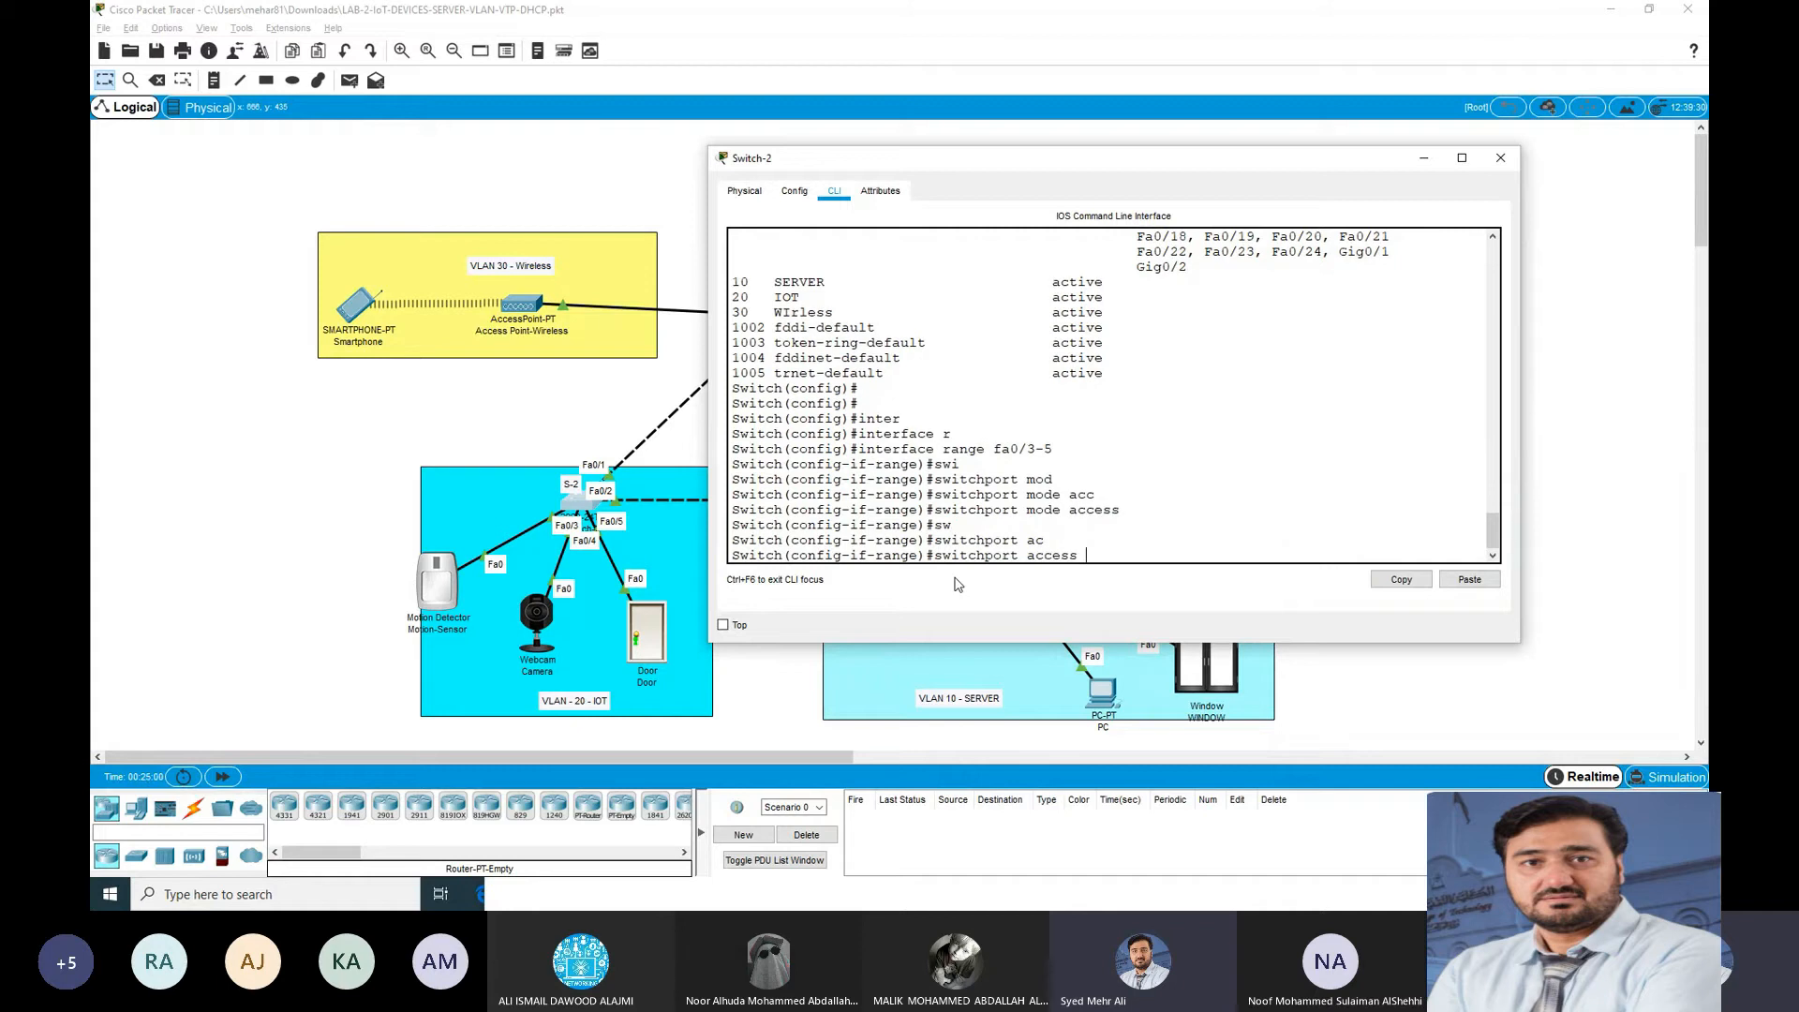
text(vl)
key(Tab)
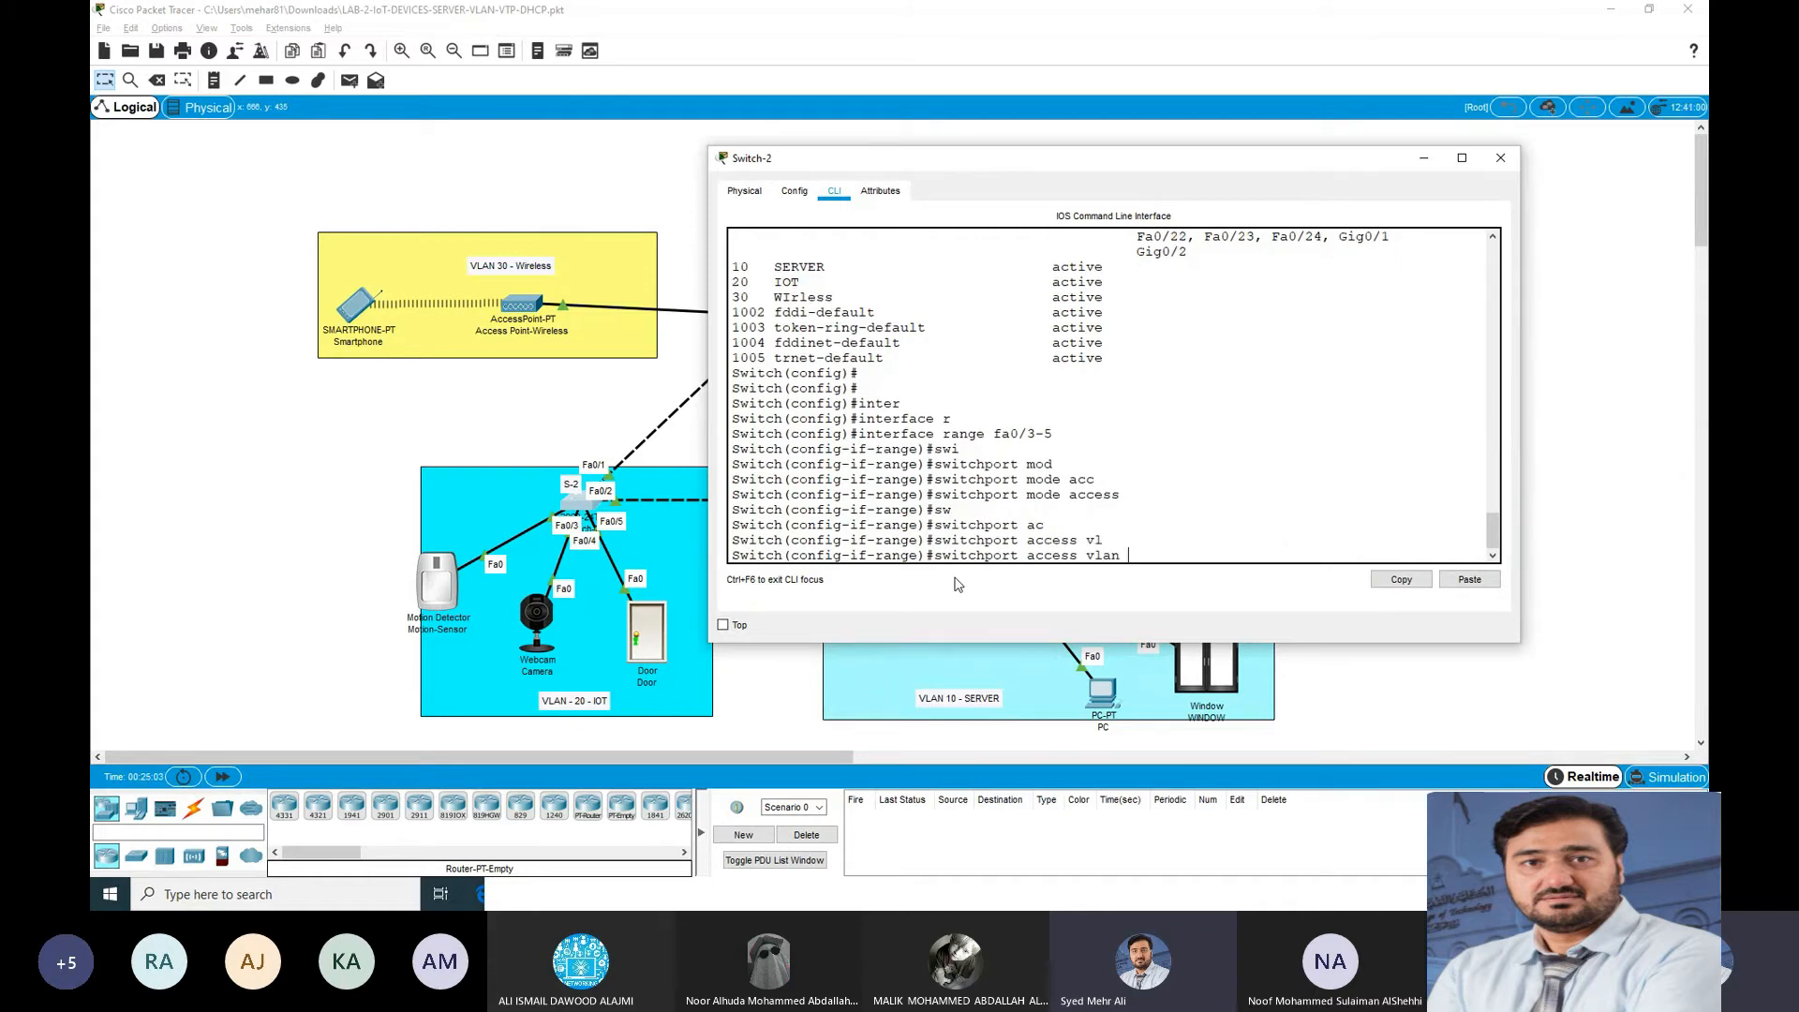
text(20)
drag(736, 281, 793, 281)
click(1154, 554)
key(Return)
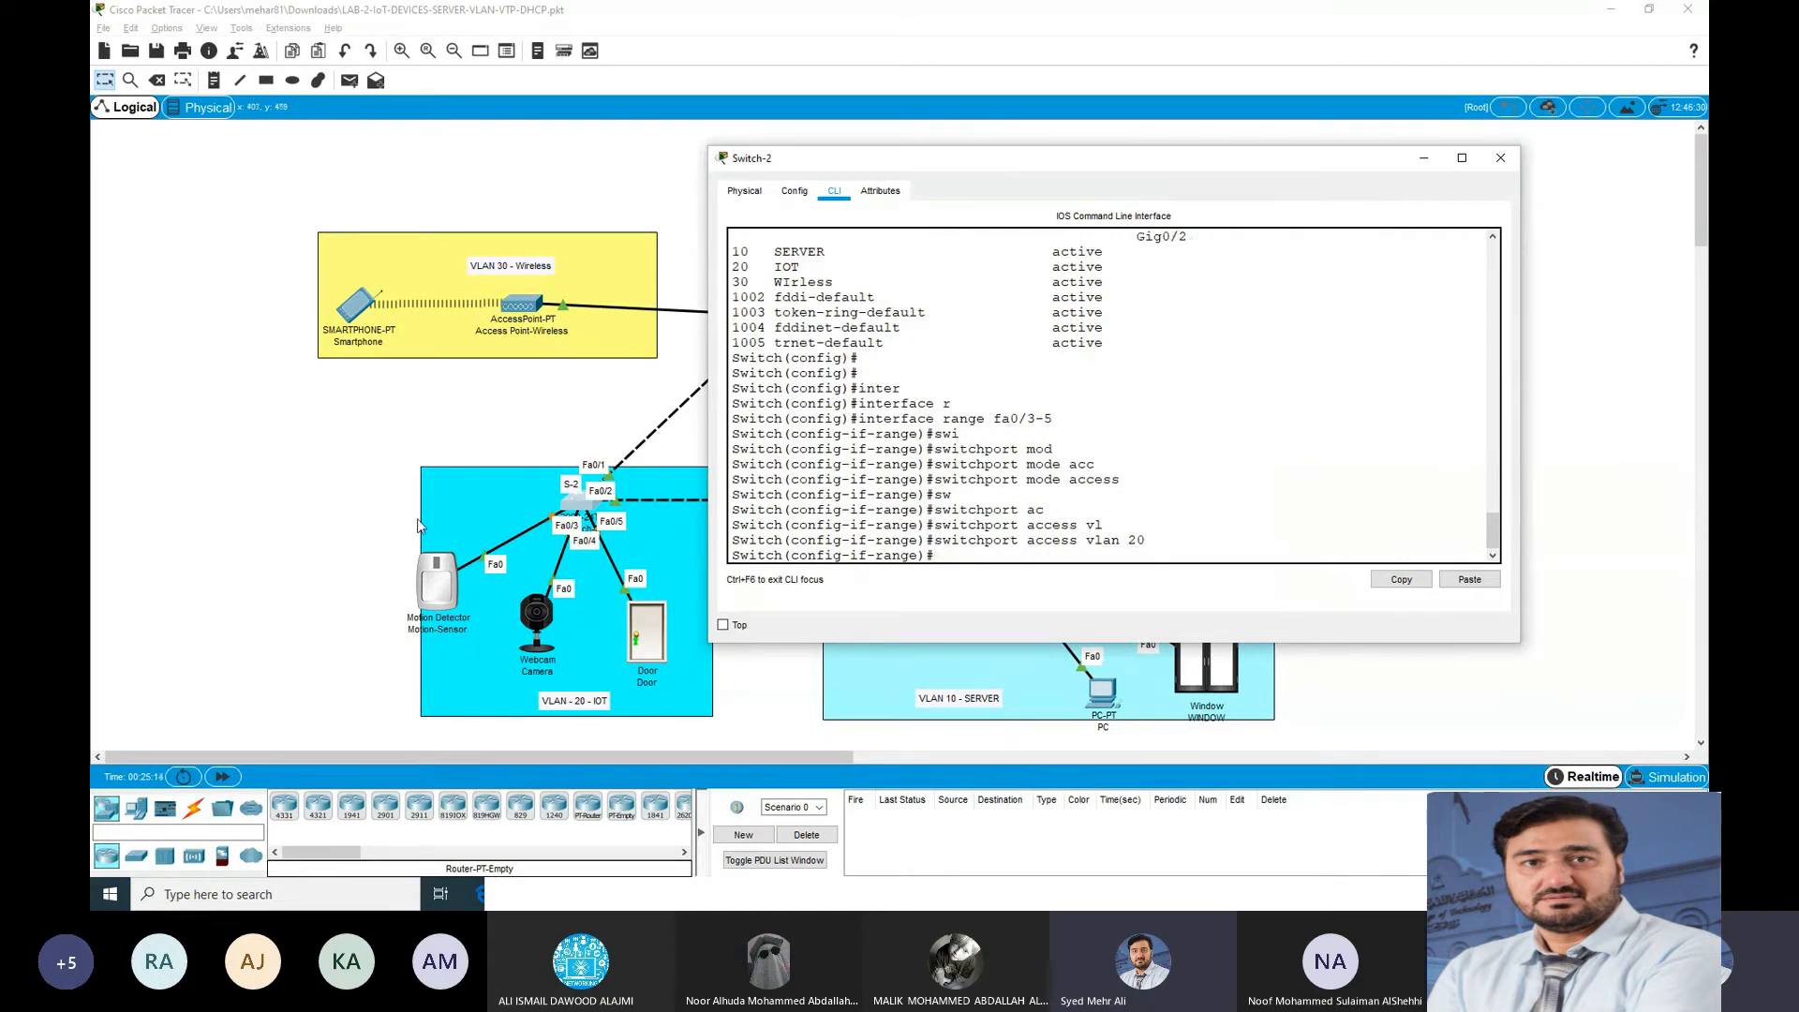
Step: Spread the motion sensor, camera and door apart below S-2, and move the wireless access point closer to S-1
drag(441, 575, 436, 578)
drag(527, 621, 514, 611)
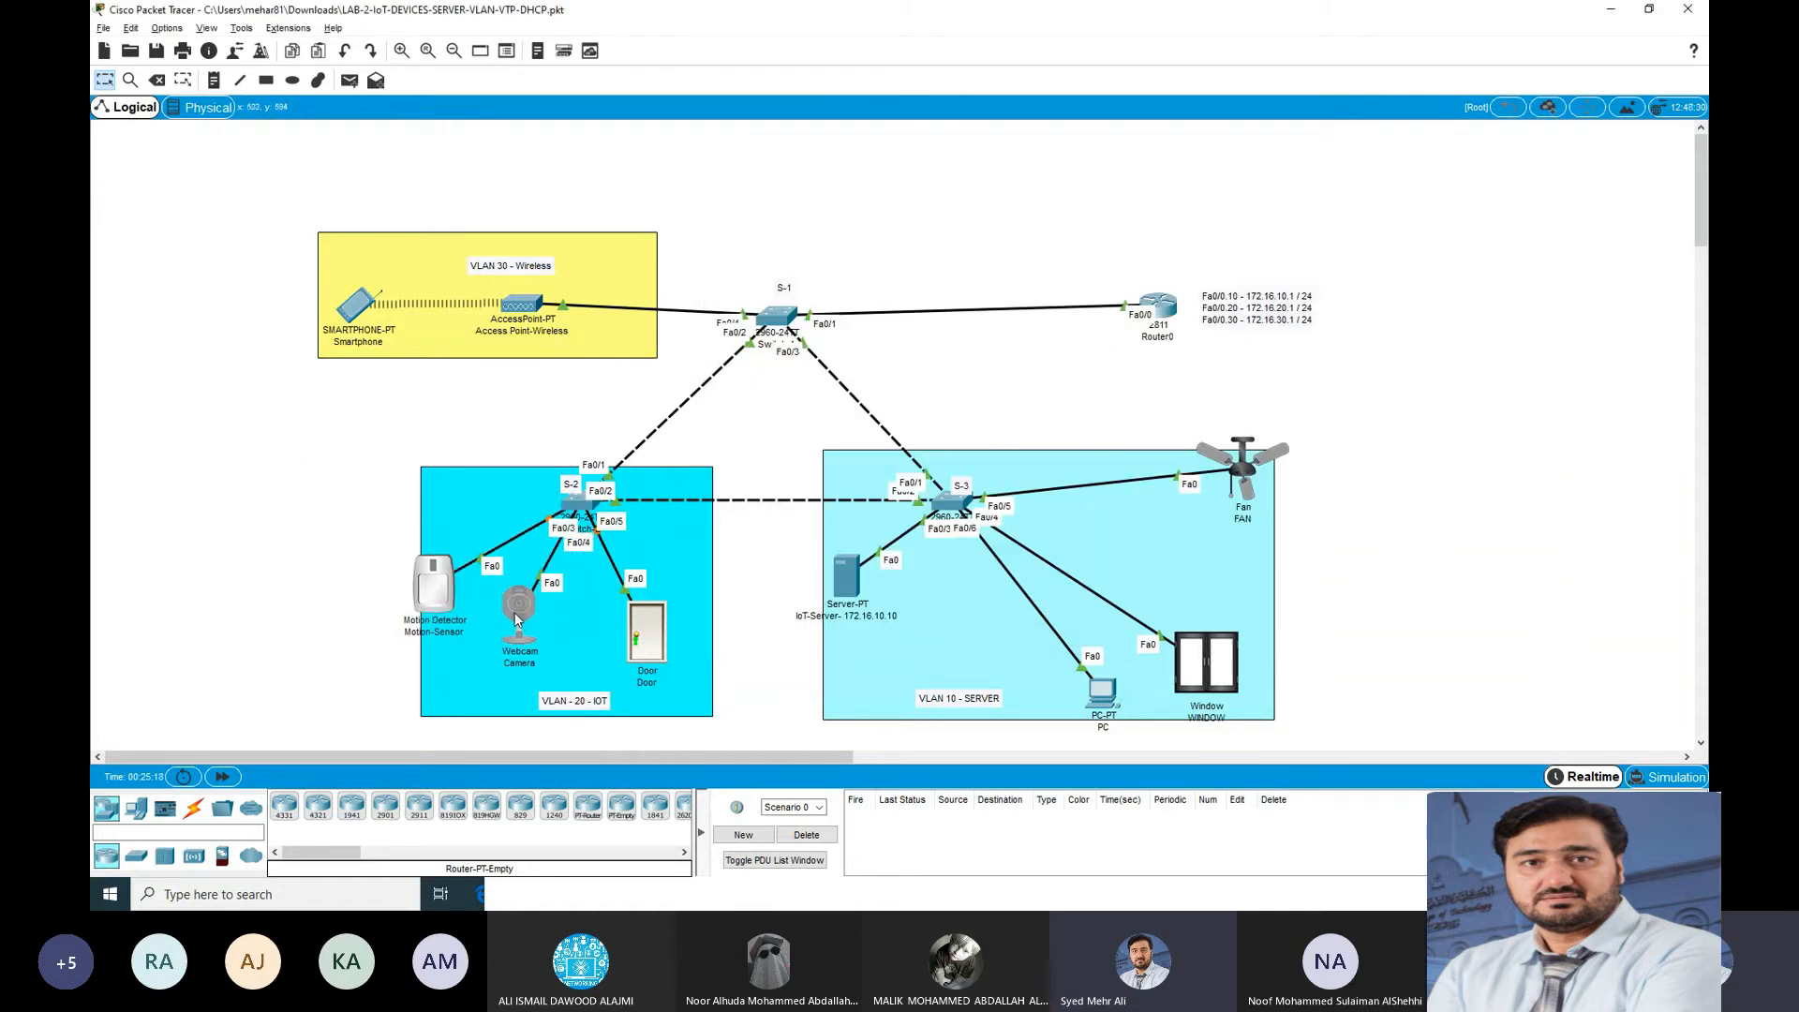
drag(646, 637, 673, 641)
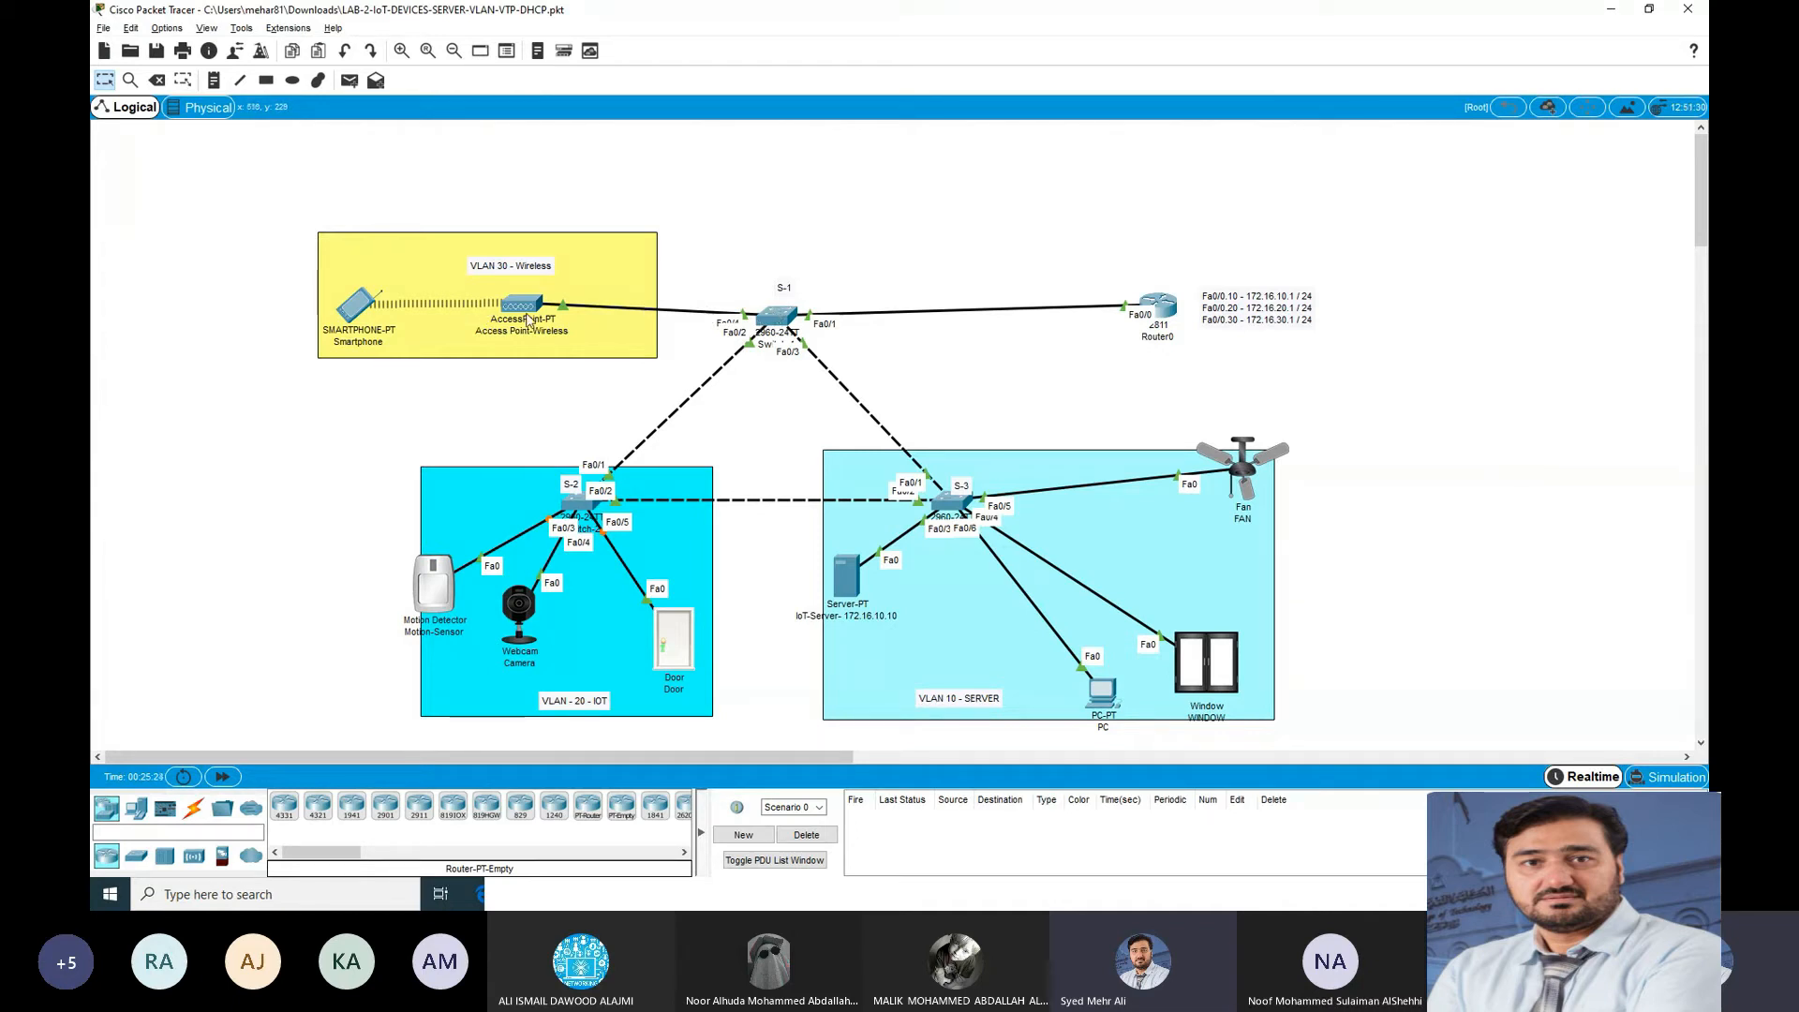
drag(527, 313, 559, 292)
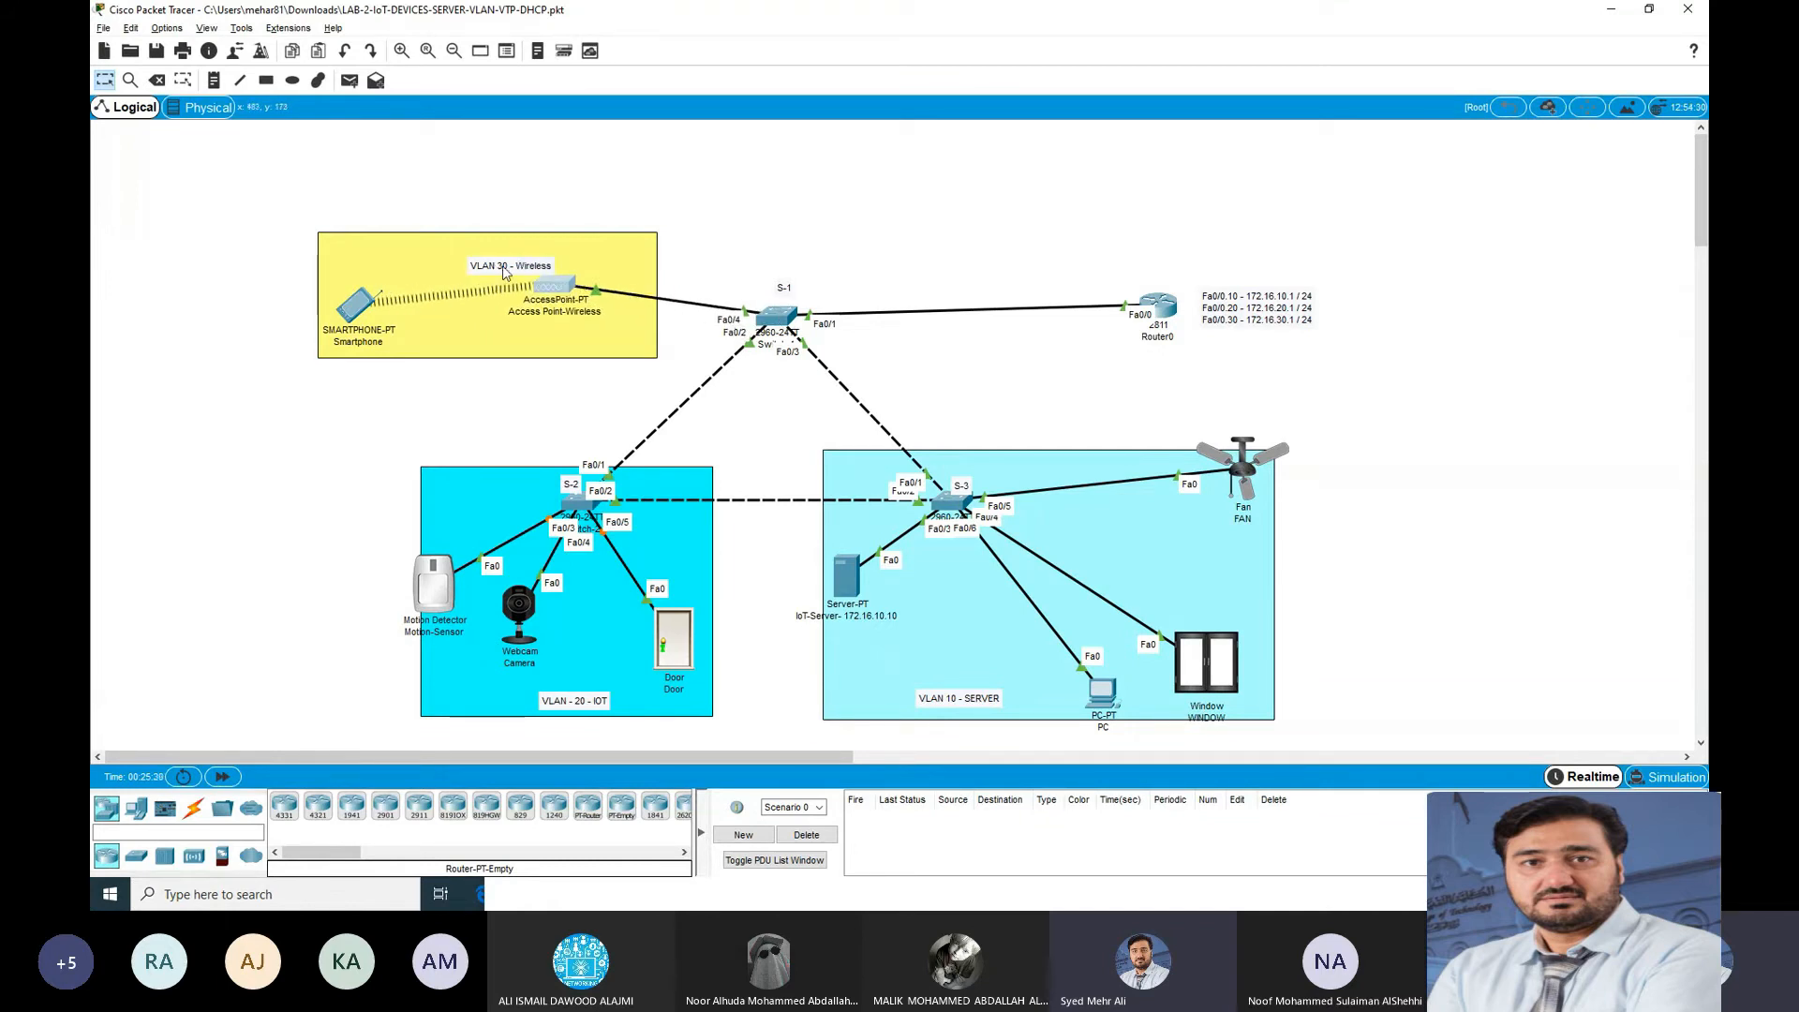
Step: Open the command line of switch S-1 and enter privileged mode with en
click(776, 319)
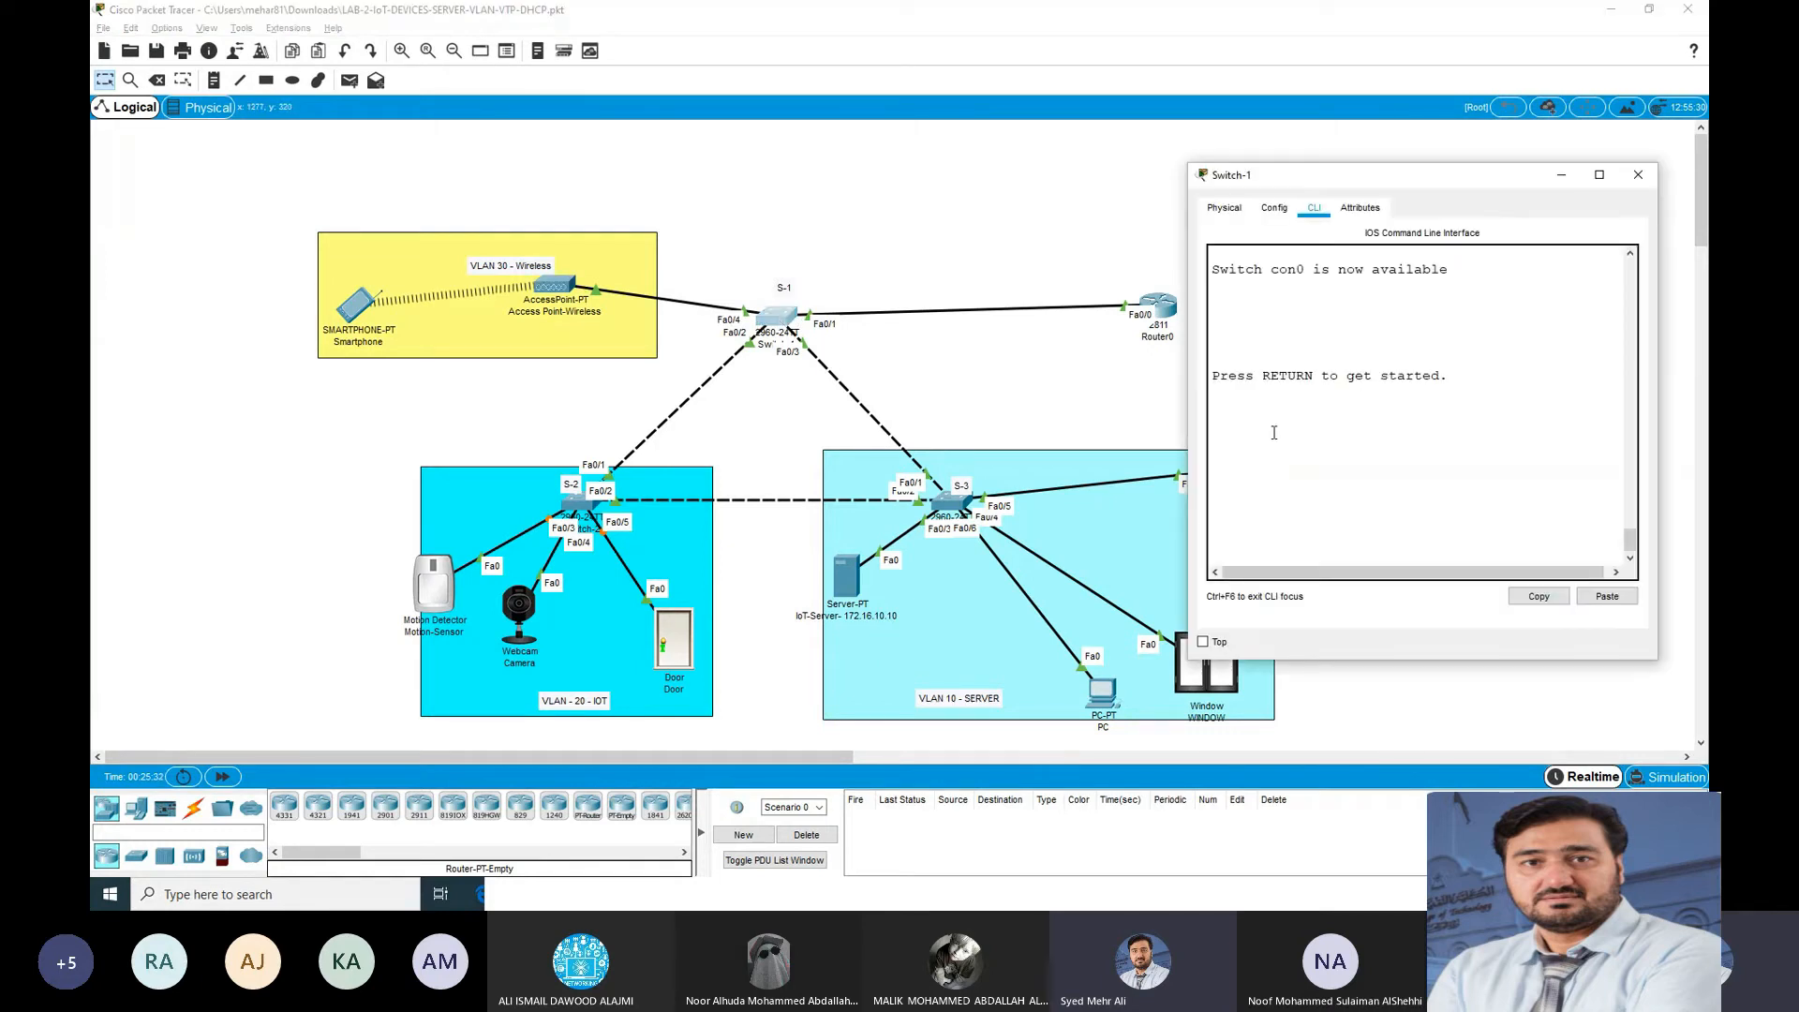
key(Return)
key(Return)
key(Return)
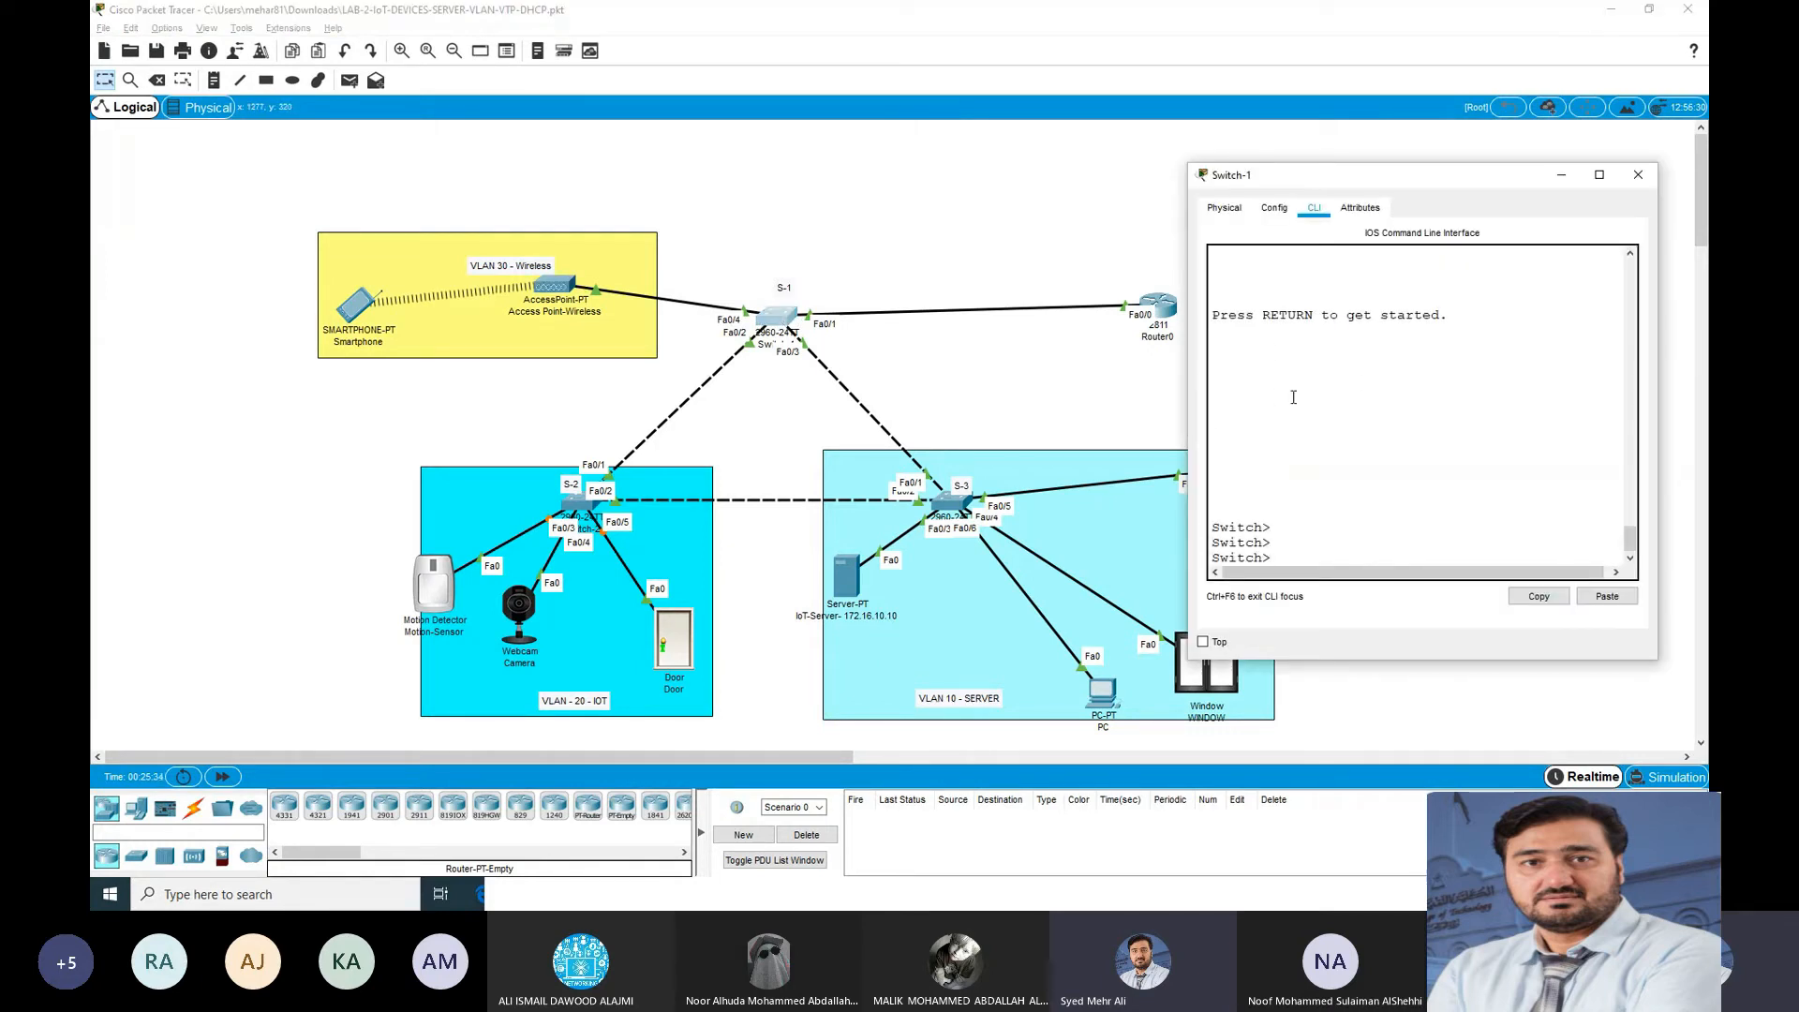
text(en)
key(Return)
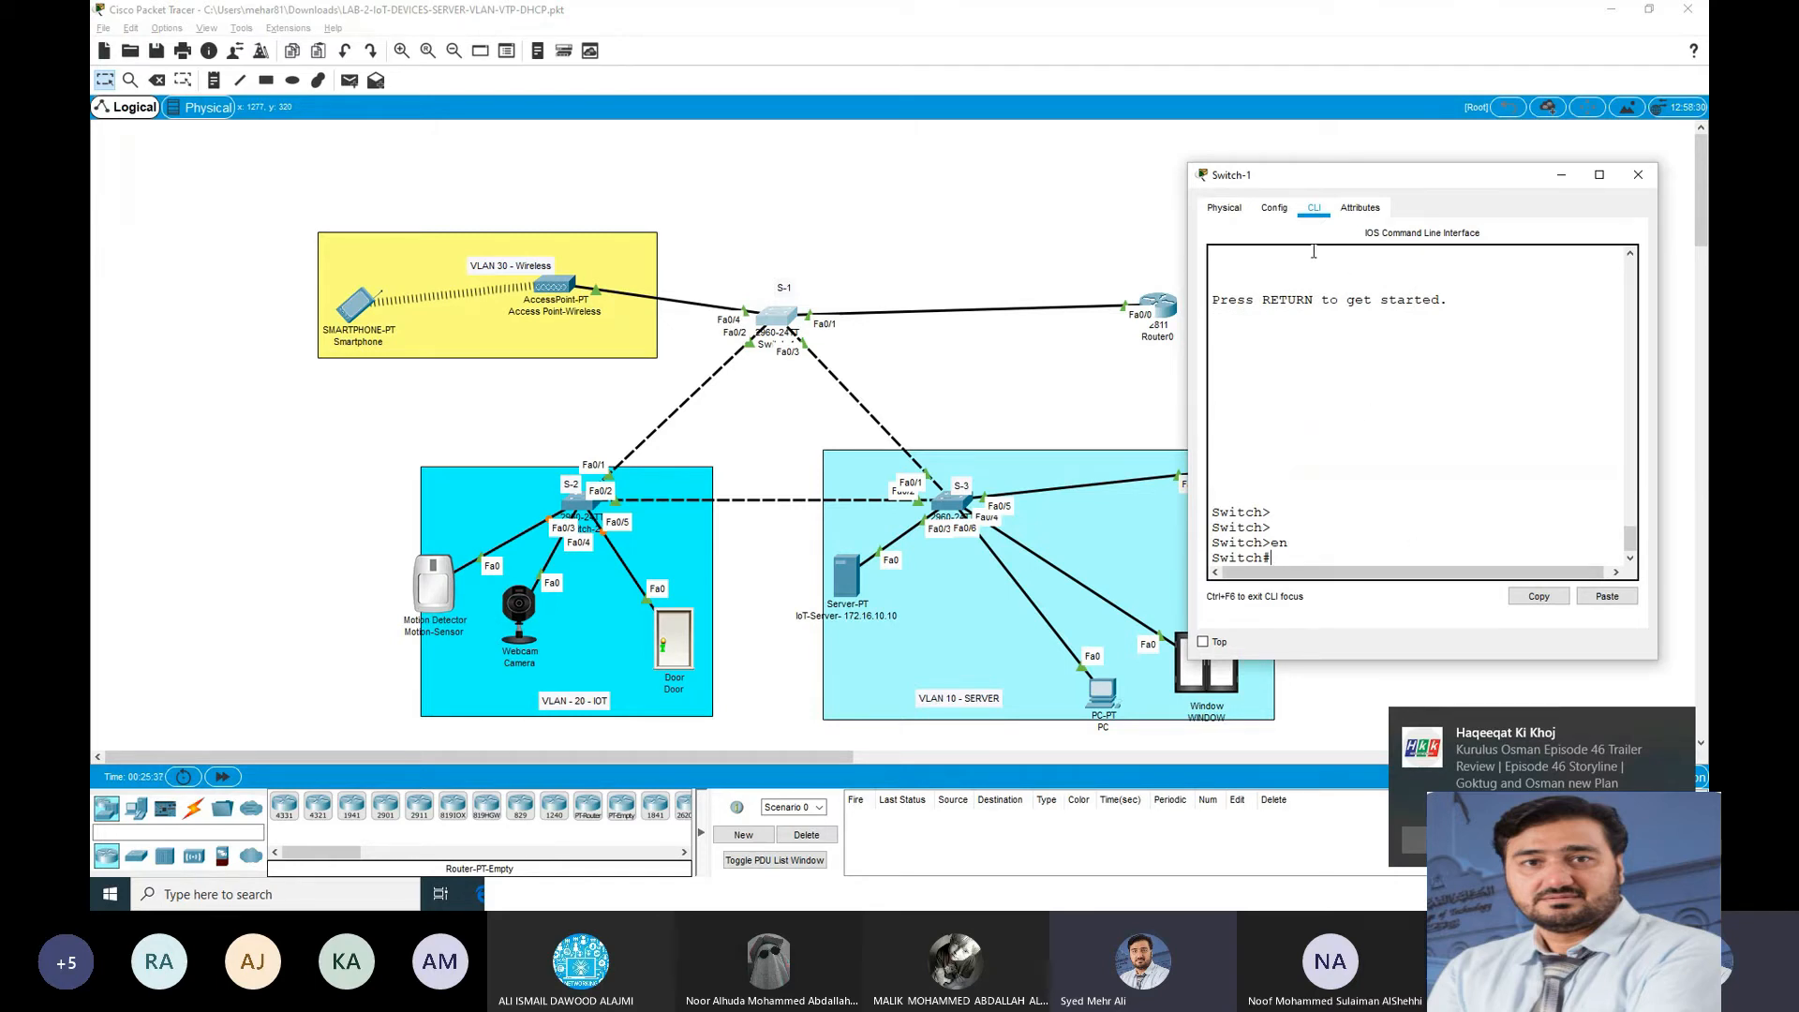
Step: Enter configuration for interface FastEthernet0/4 on S-1, the port connected to the wireless access point
click(1273, 207)
click(1250, 363)
click(1273, 381)
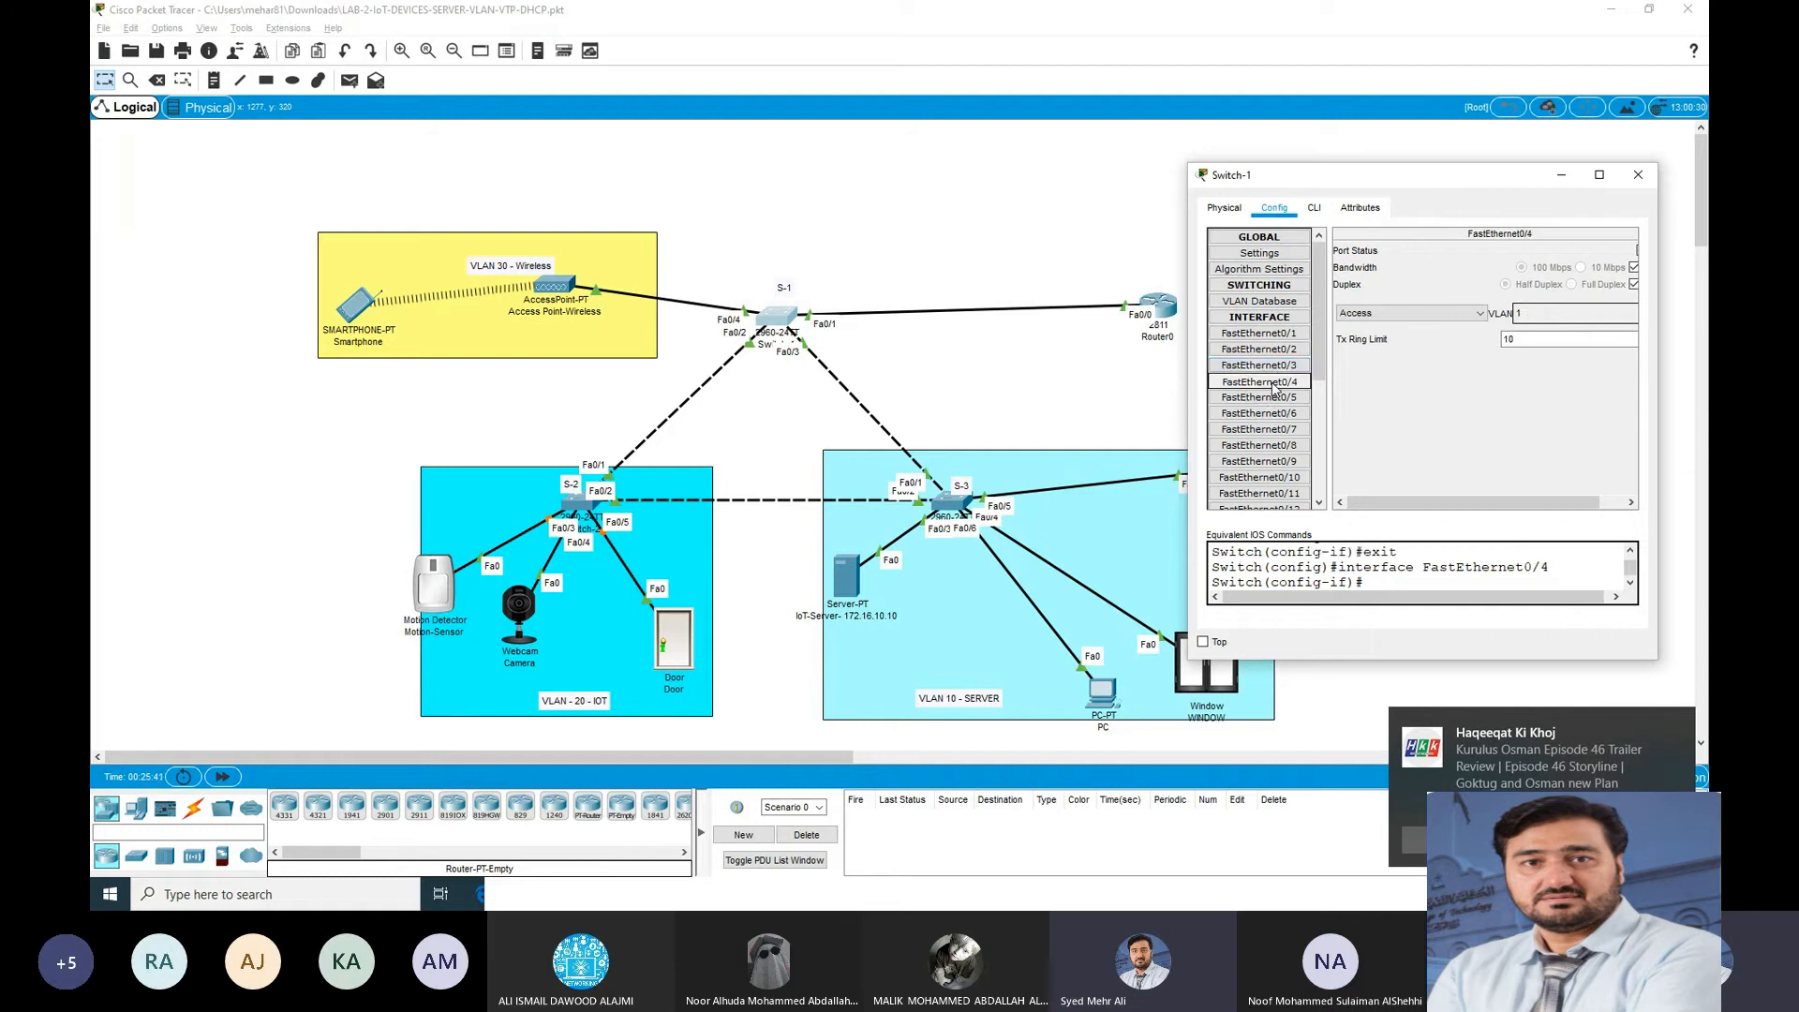
click(1314, 208)
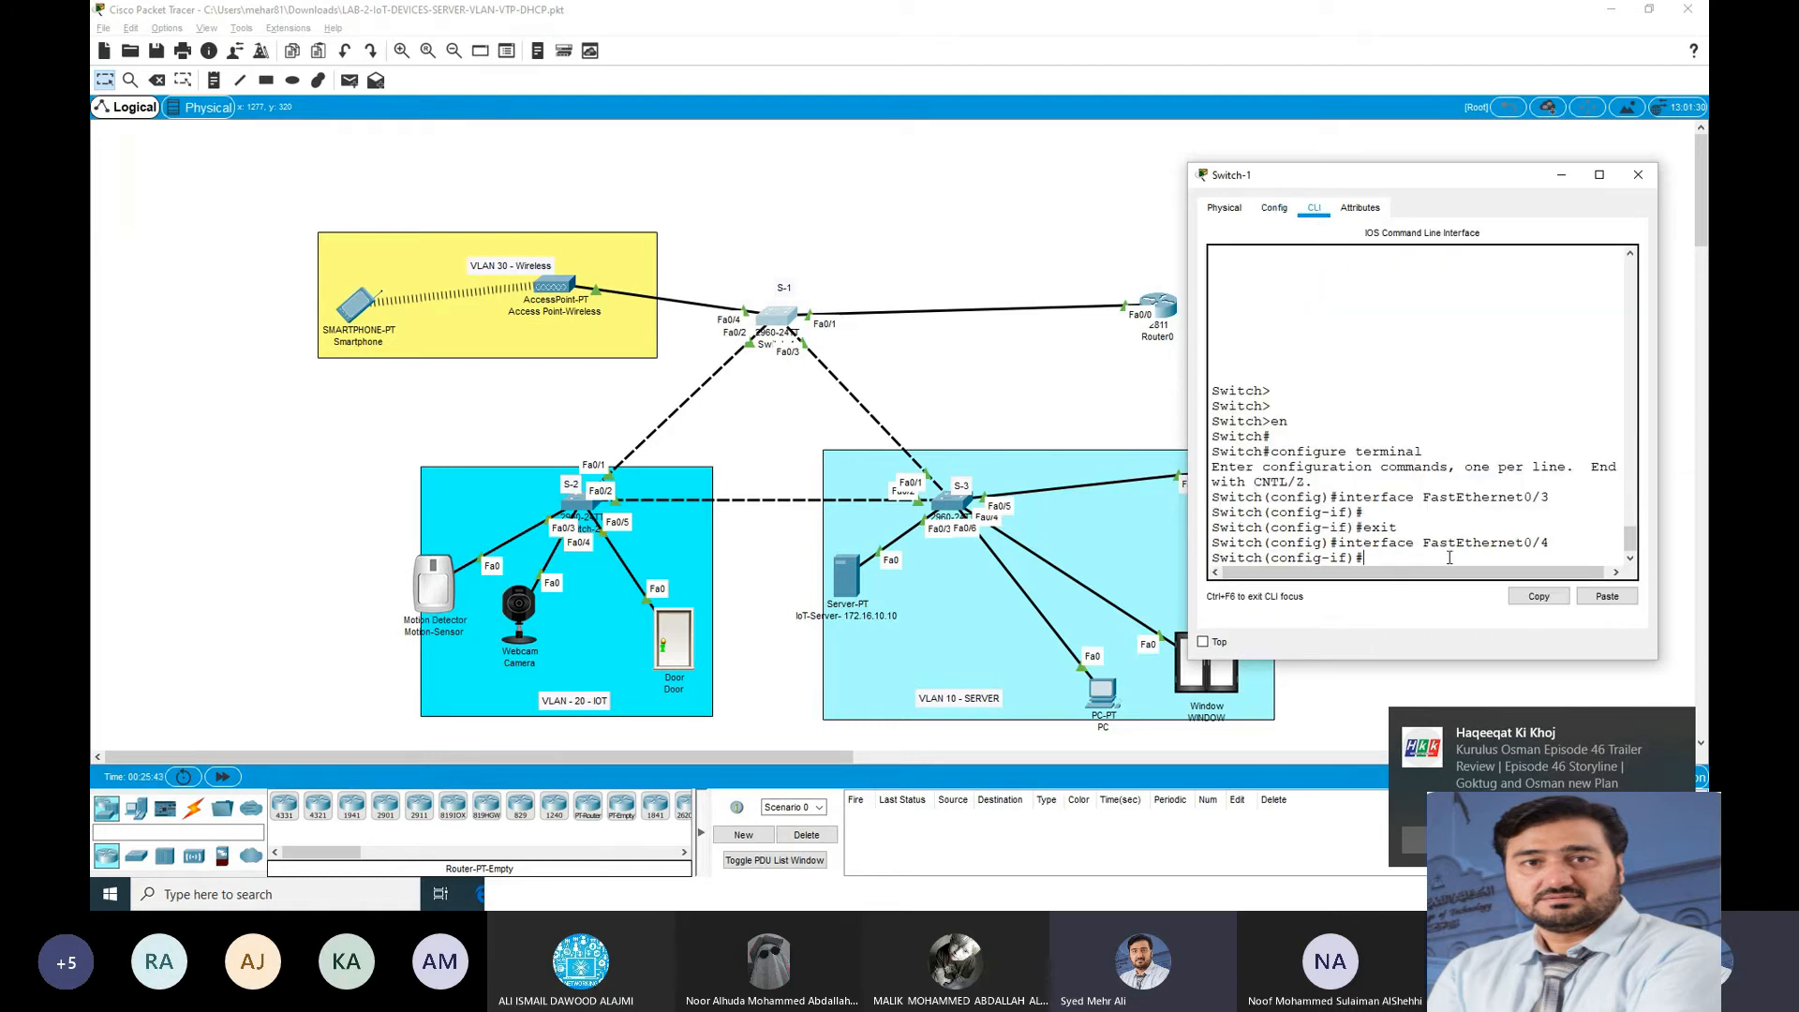
Step: Set S-1's FastEthernet0/4 to access mode with switchport mode access
text(swi)
key(Tab)
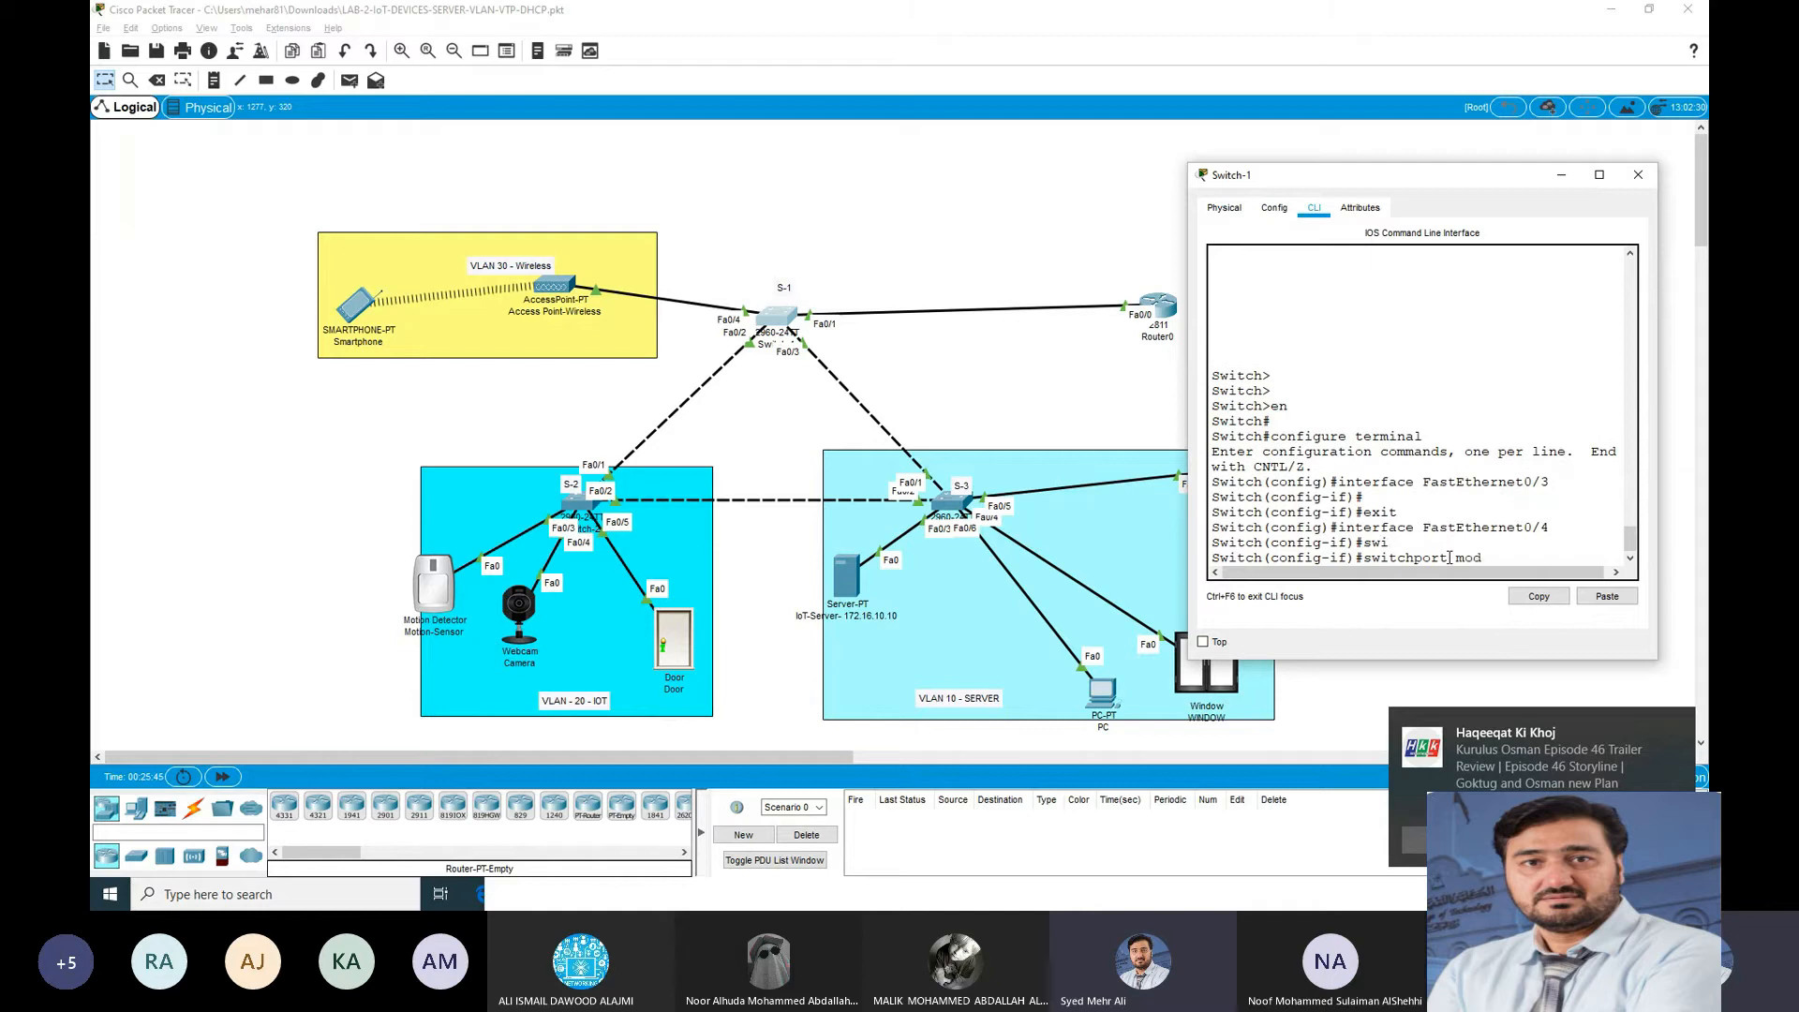
text(mod)
key(Tab)
text(acc)
key(Tab)
key(Return)
Step: Assign S-1's FastEthernet0/4 to VLAN 30 with switchport access vlan 30
text(swi)
key(Tab)
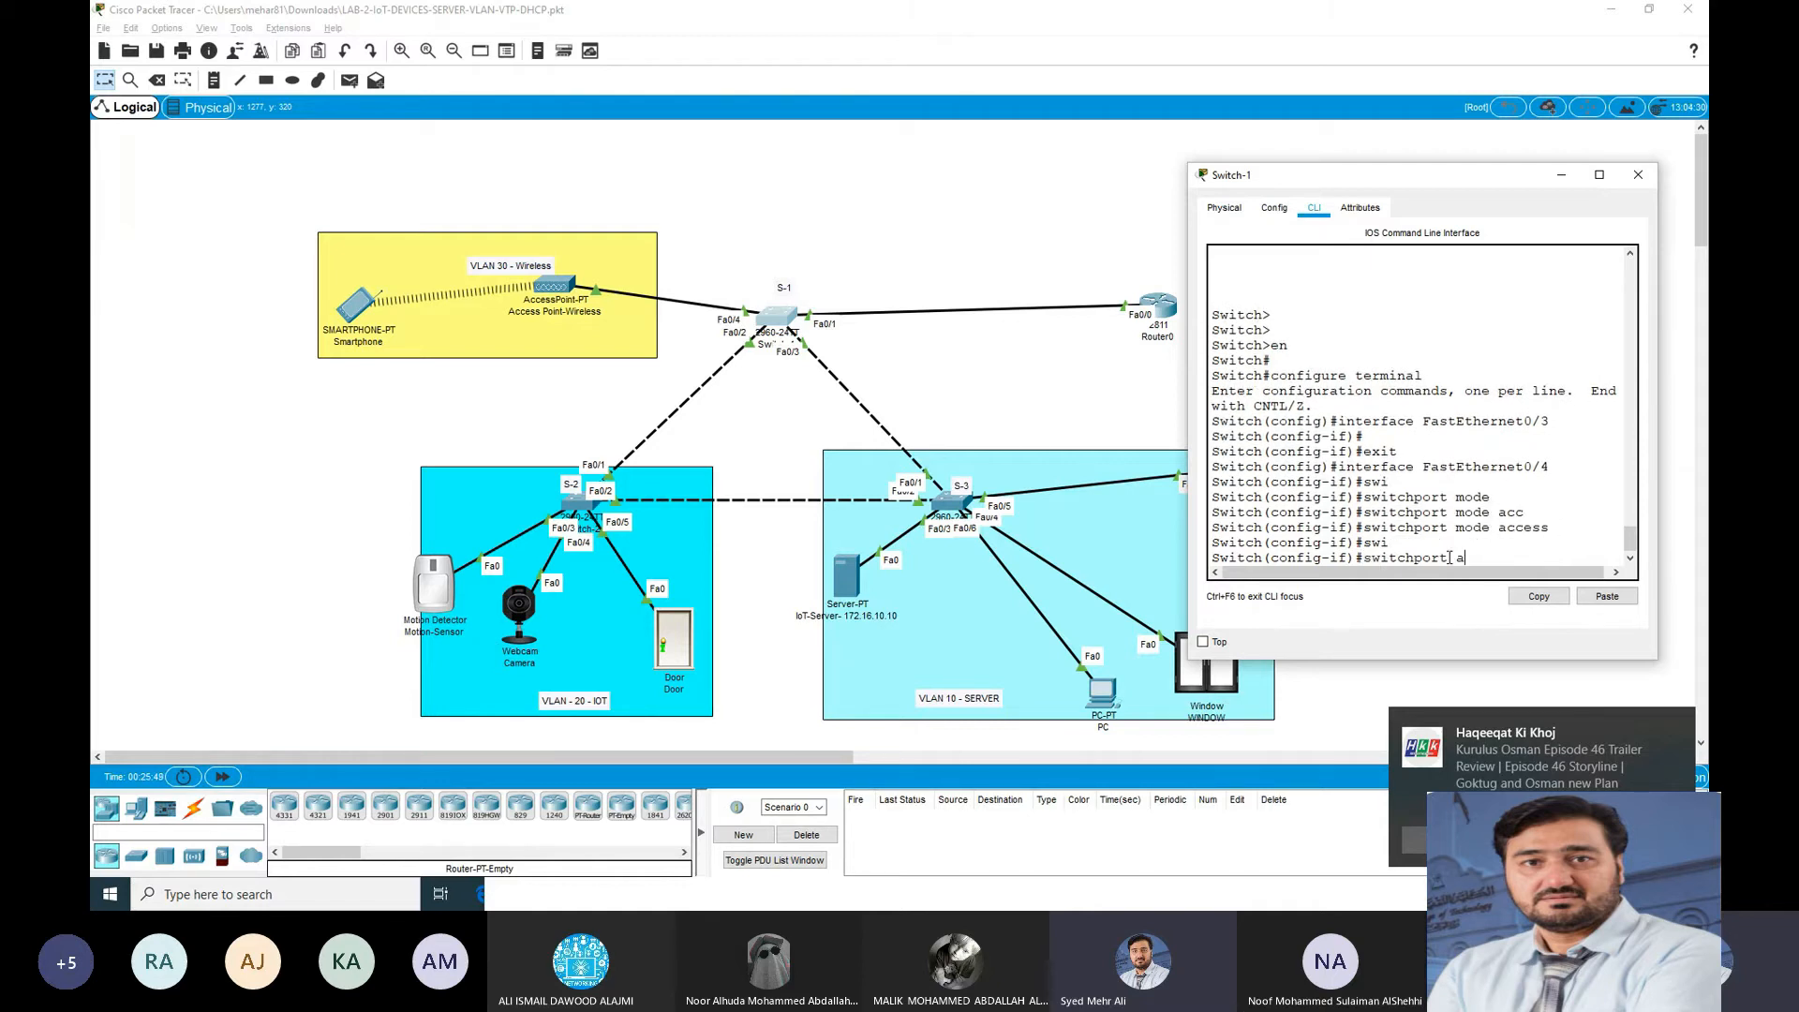
text(acc)
key(Tab)
text(vl)
key(Tab)
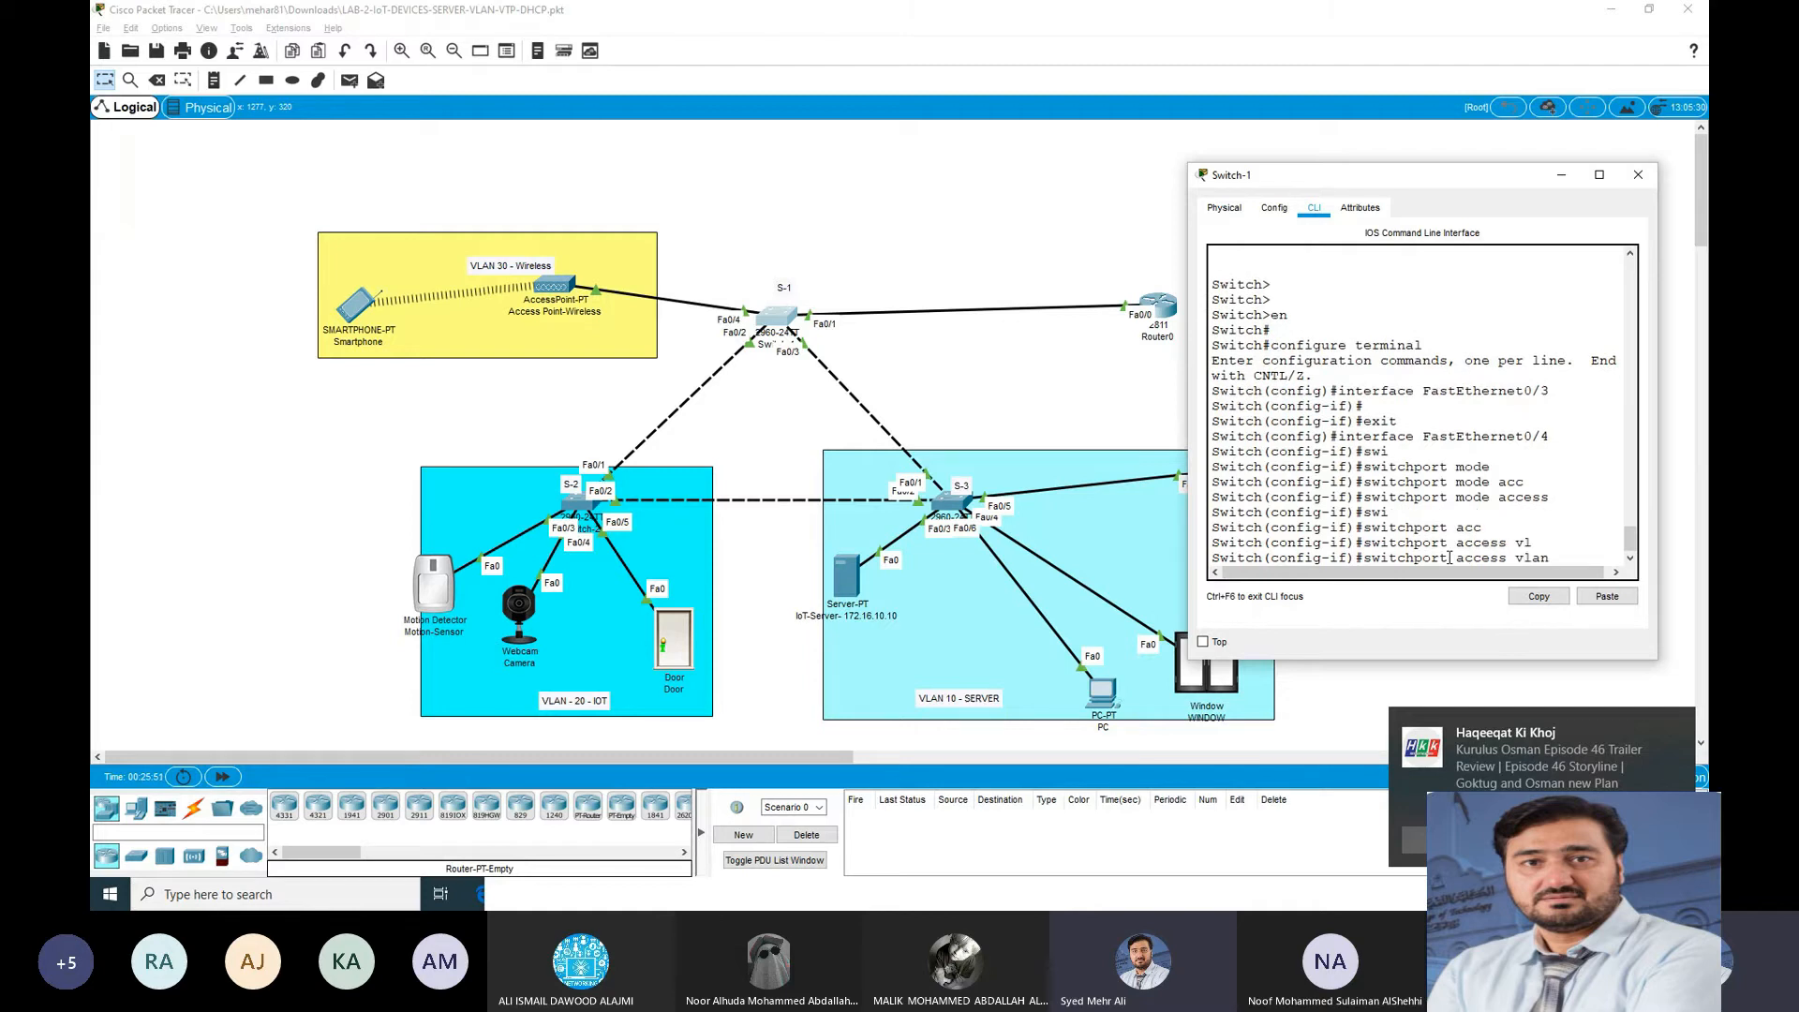
text(30)
key(Return)
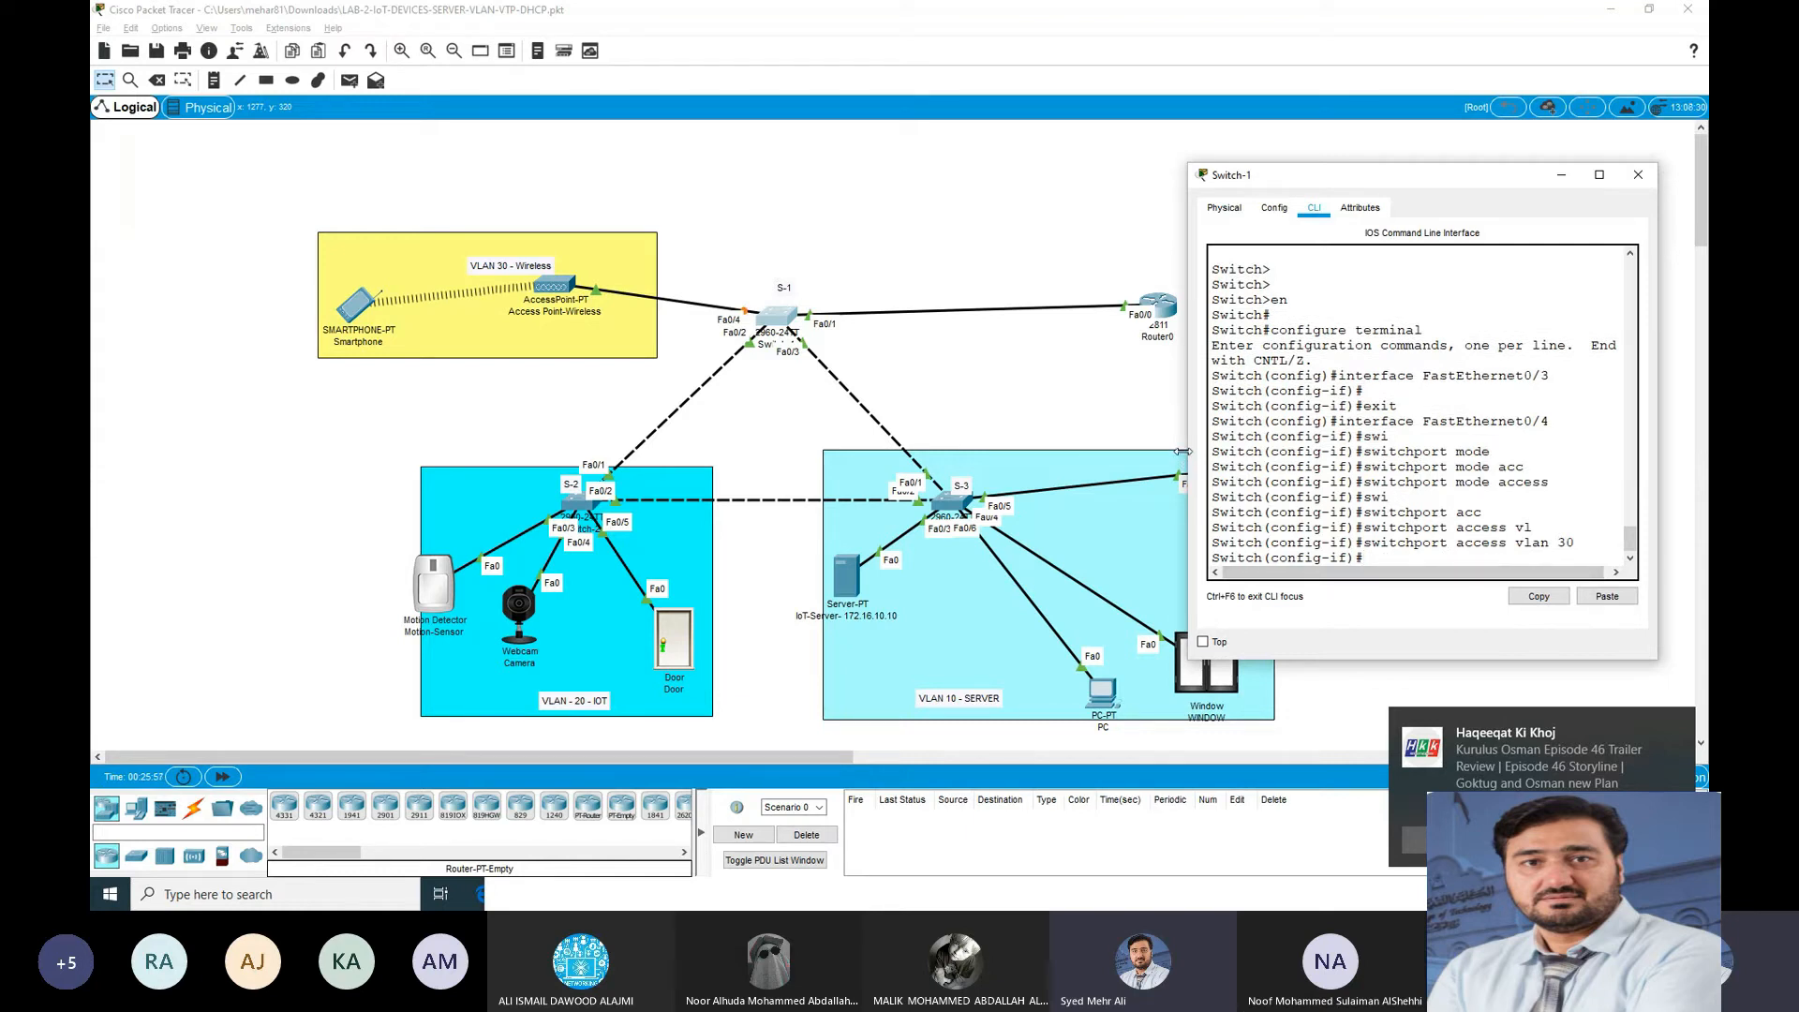
Step: Leave configuration mode on S-1 and check the VLAN 30 entry with show vlan brief
drag(1184, 452, 1096, 452)
key(ctrl+z)
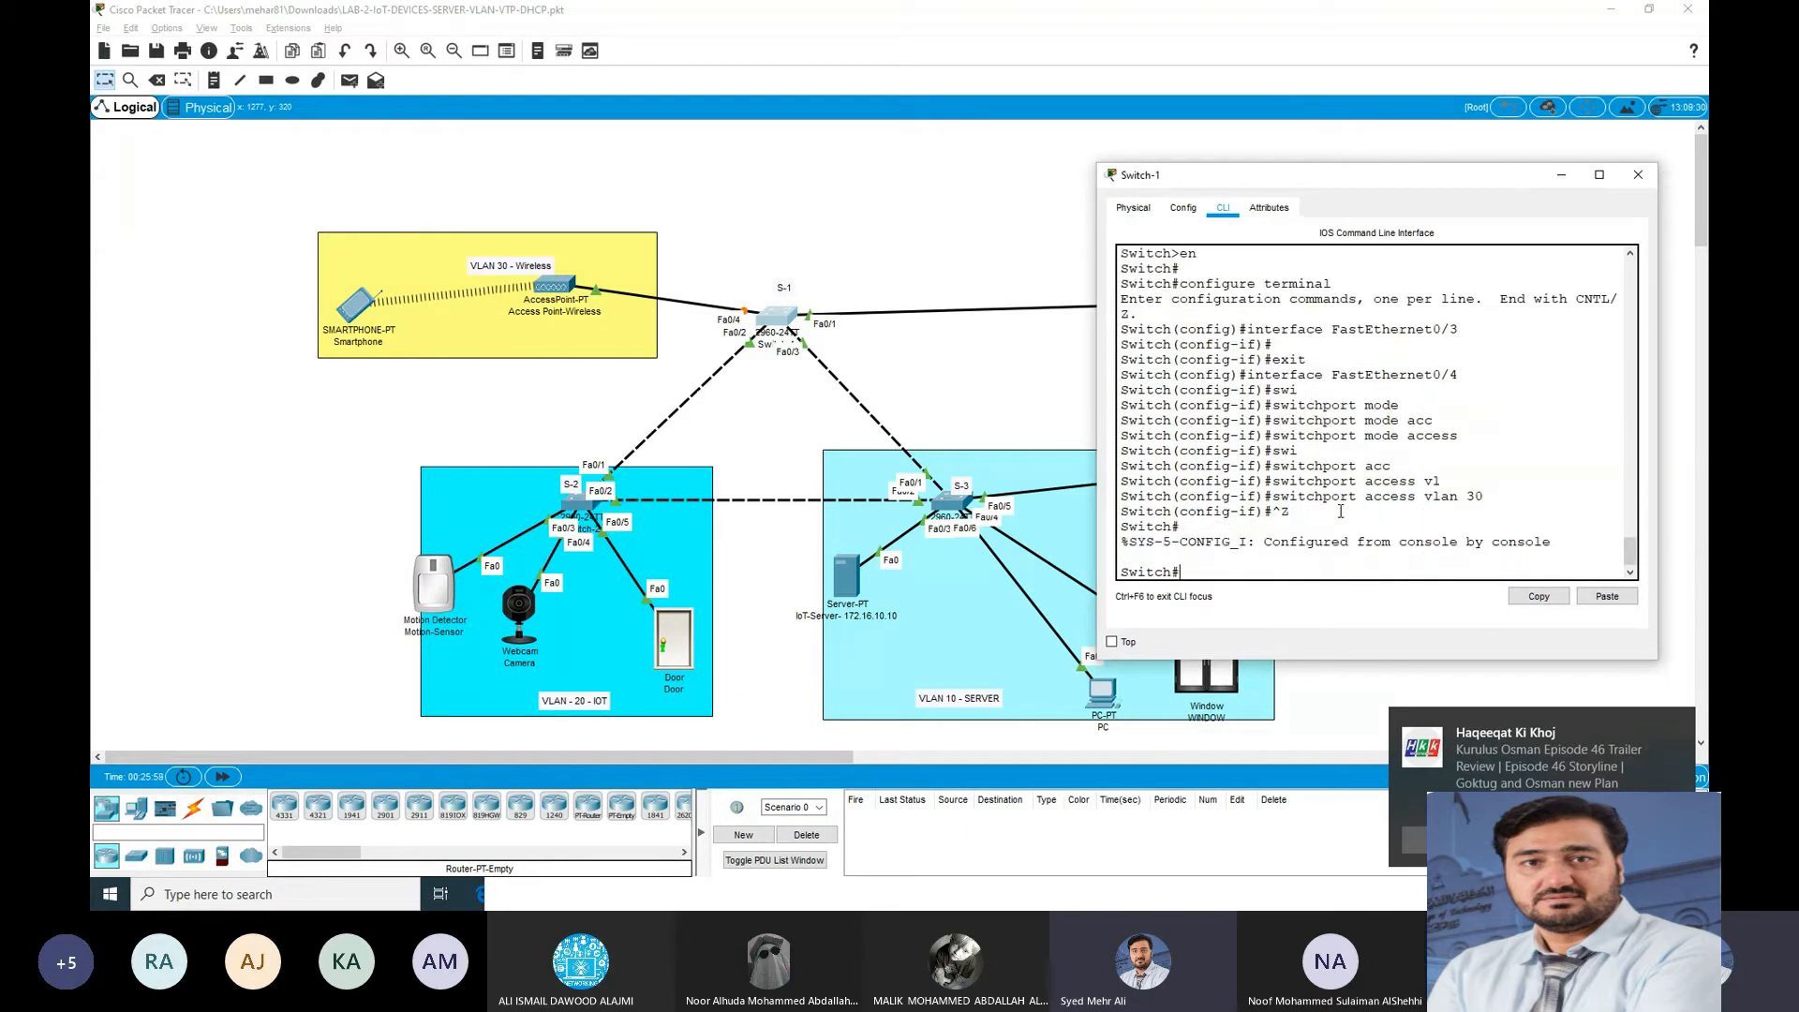
text(show vlan br)
key(Tab)
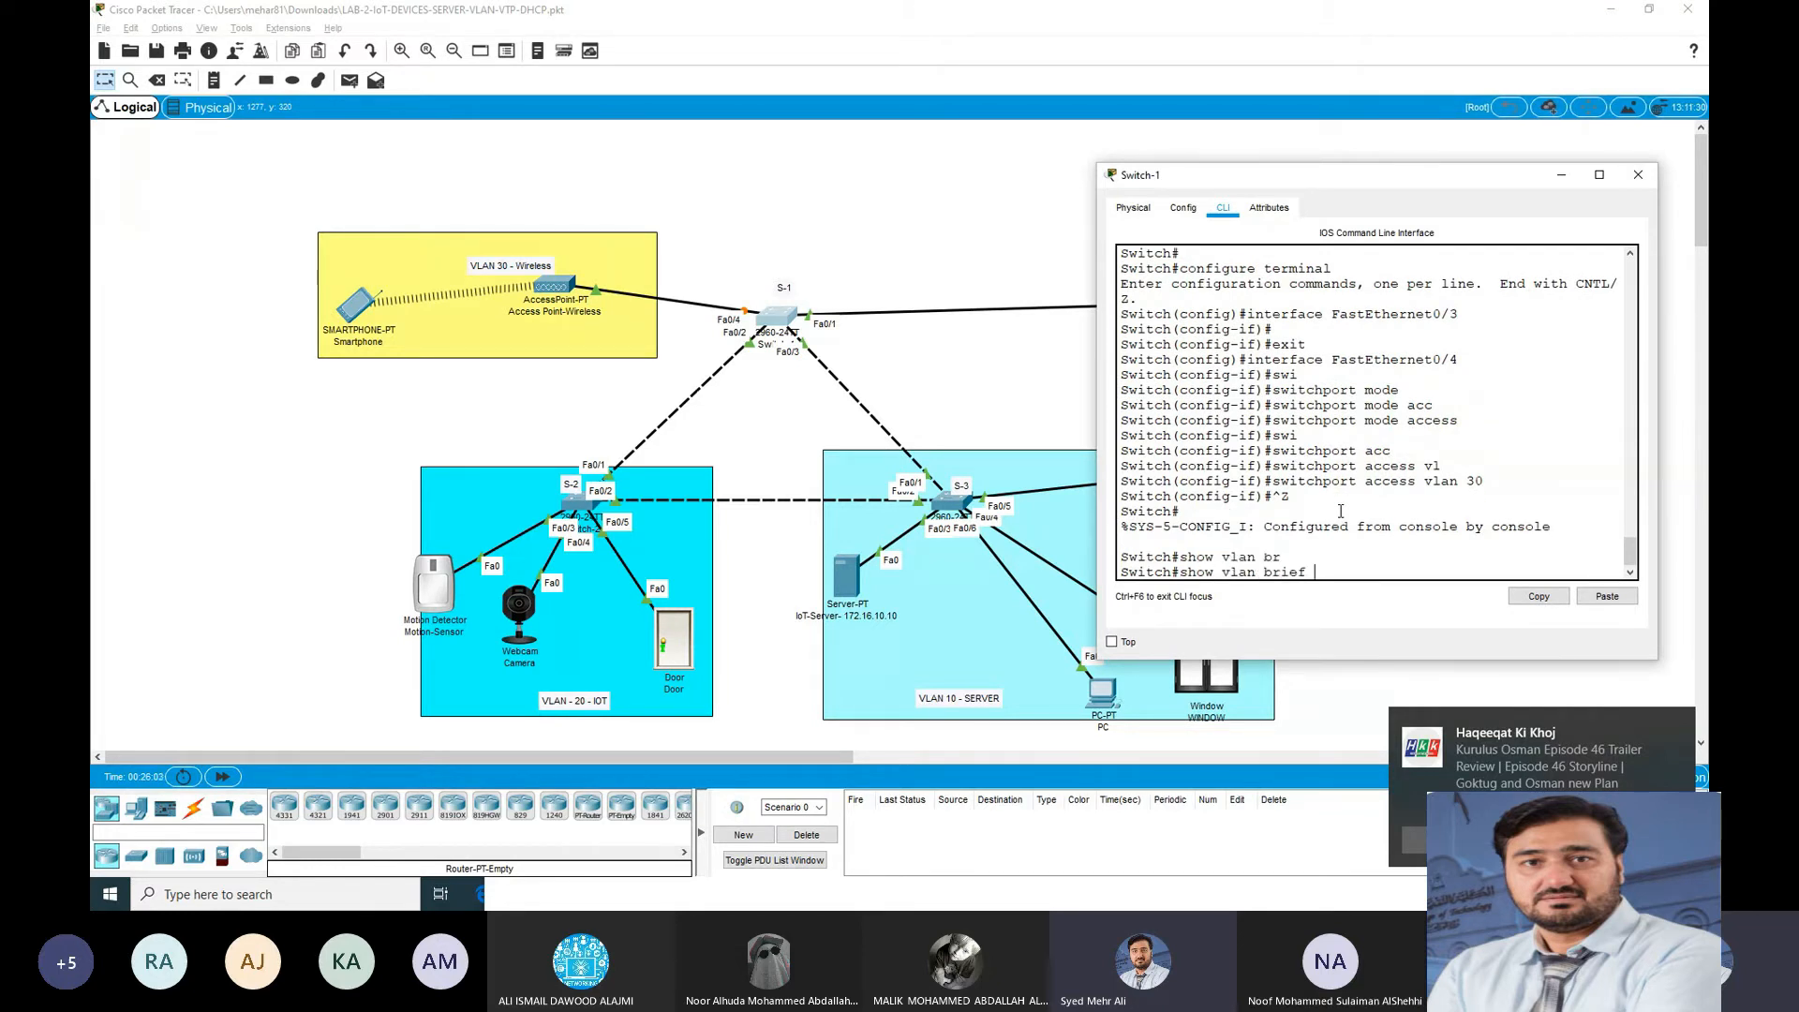
key(Return)
drag(1566, 494, 1118, 495)
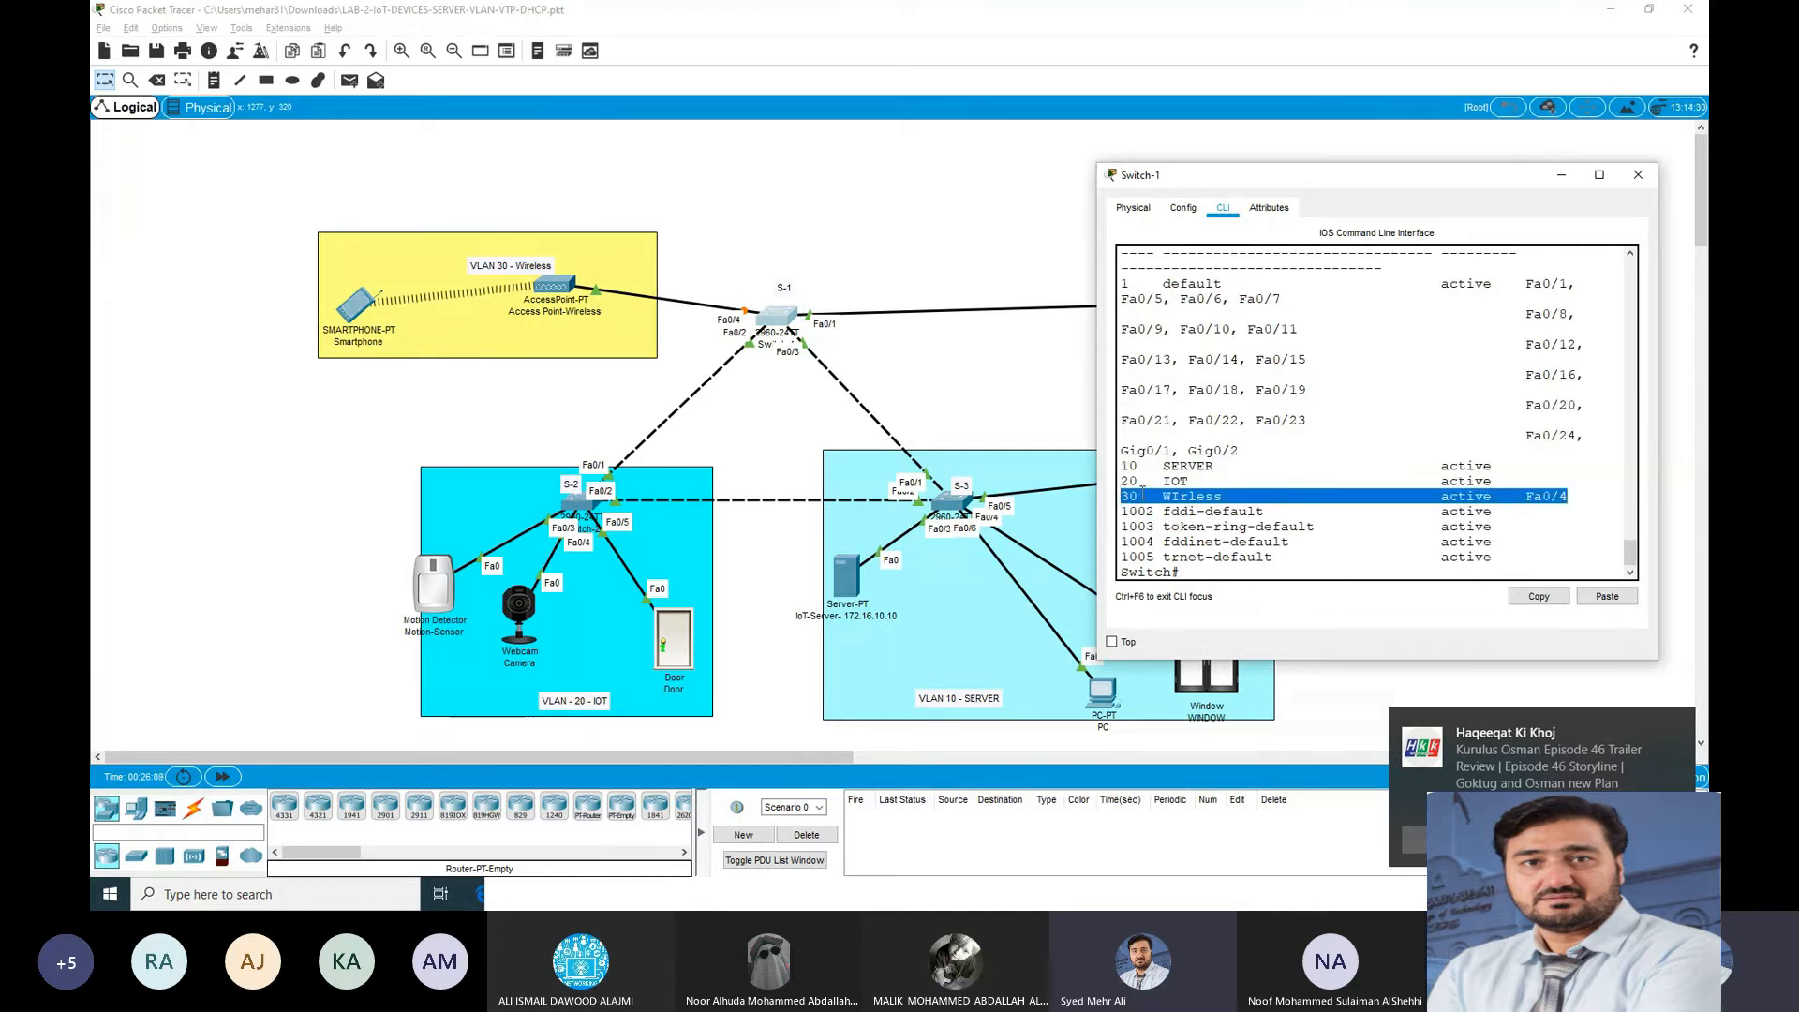
drag(1121, 496, 1587, 513)
click(1640, 177)
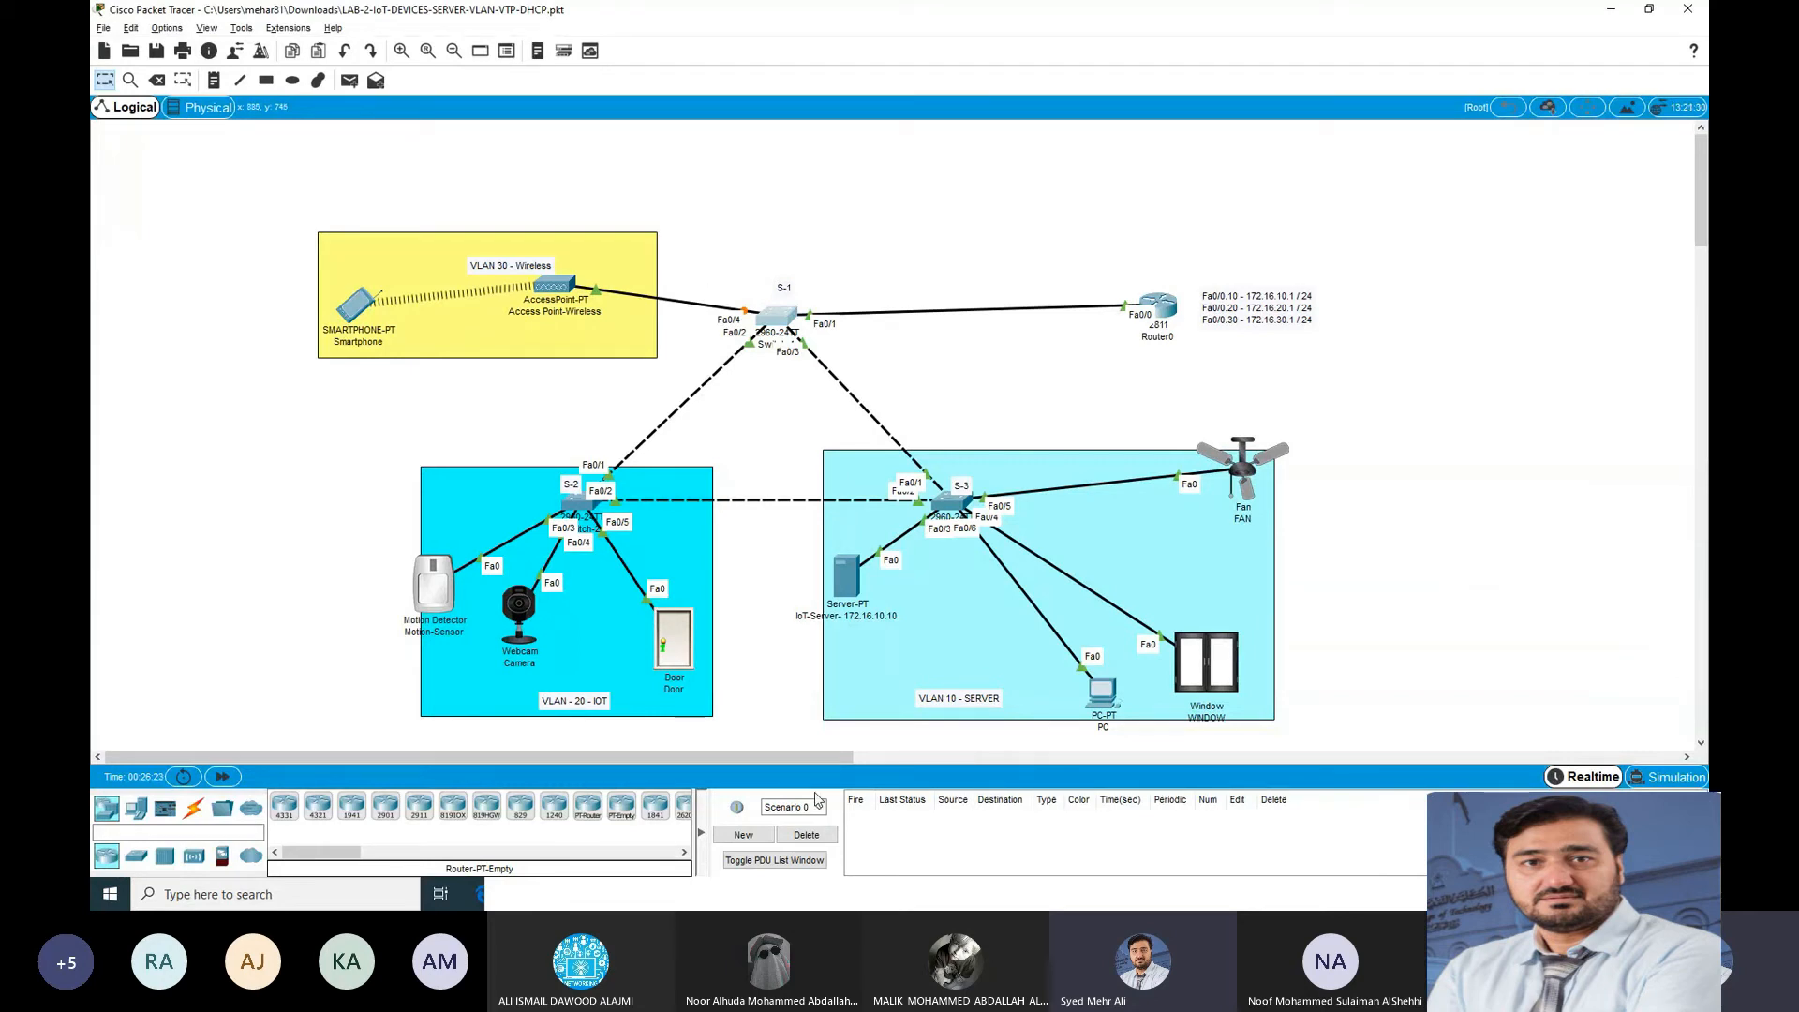
Step: Switch to the Word lab instructions and read step 5, the DHCP service task with its table of pool parameters
key(alt+Tab)
key(alt+Tab)
scroll(1425, 503, down, 1)
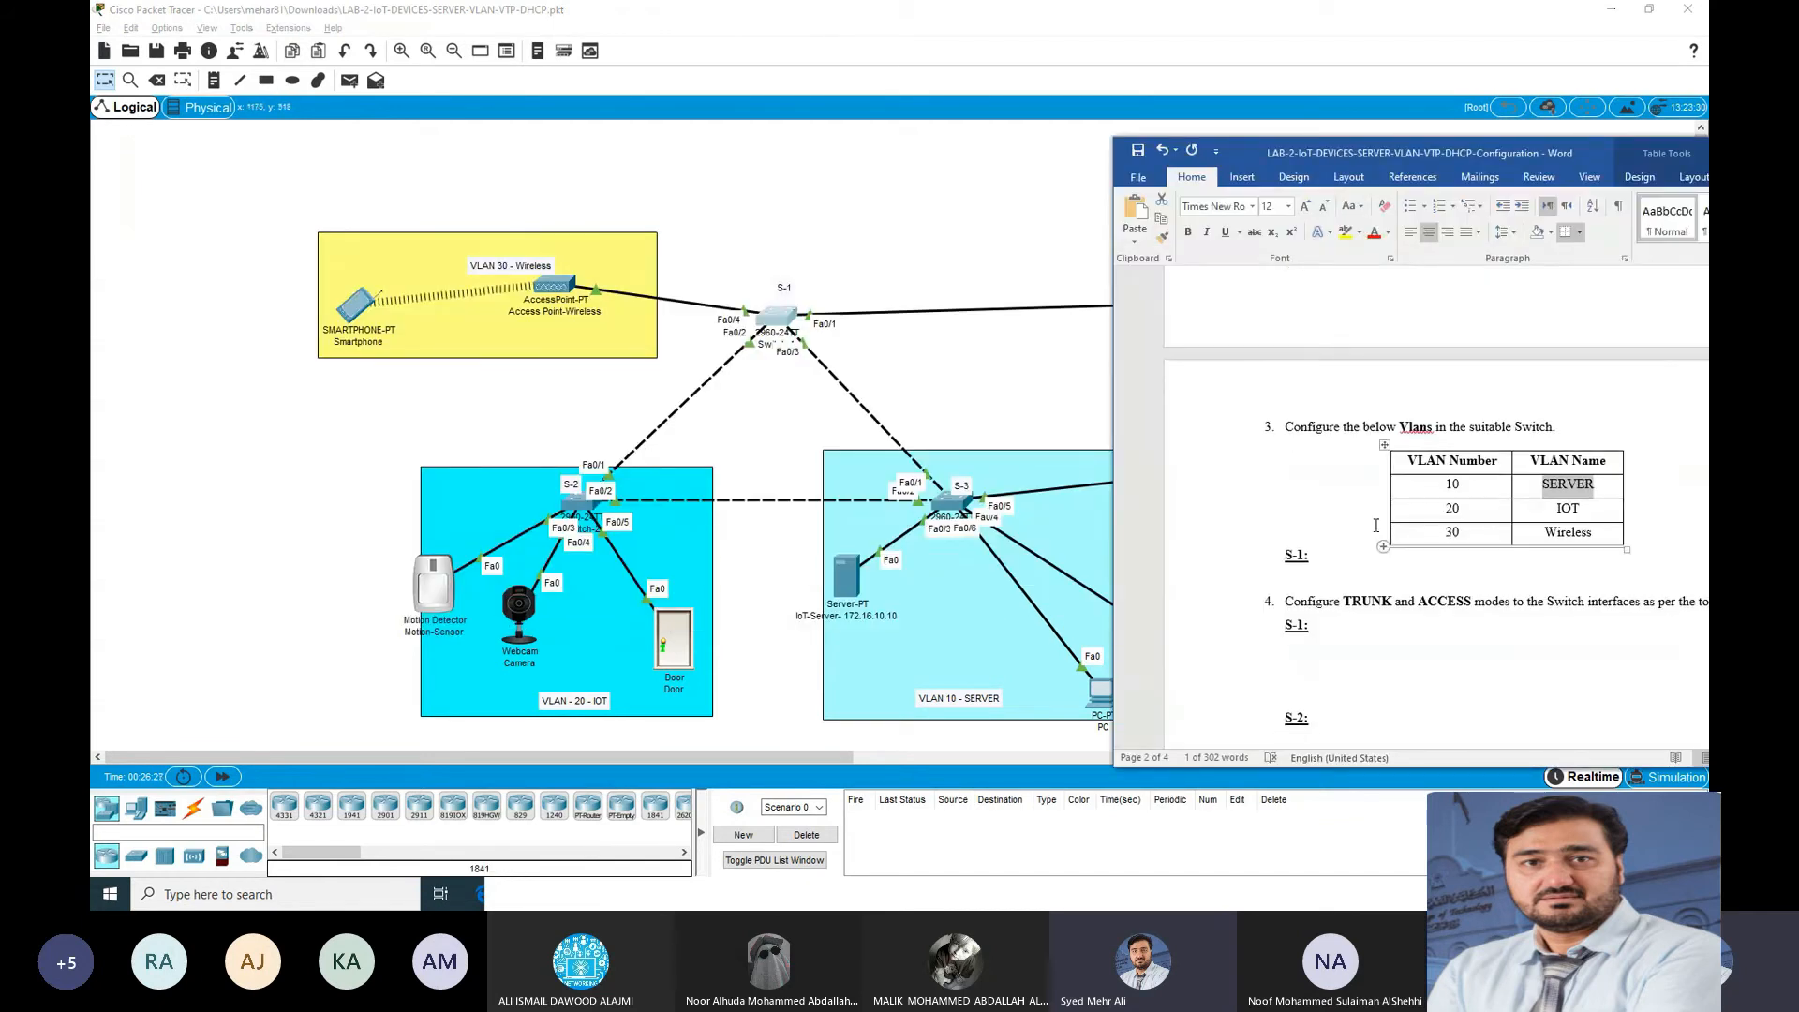
drag(1352, 140, 1131, 62)
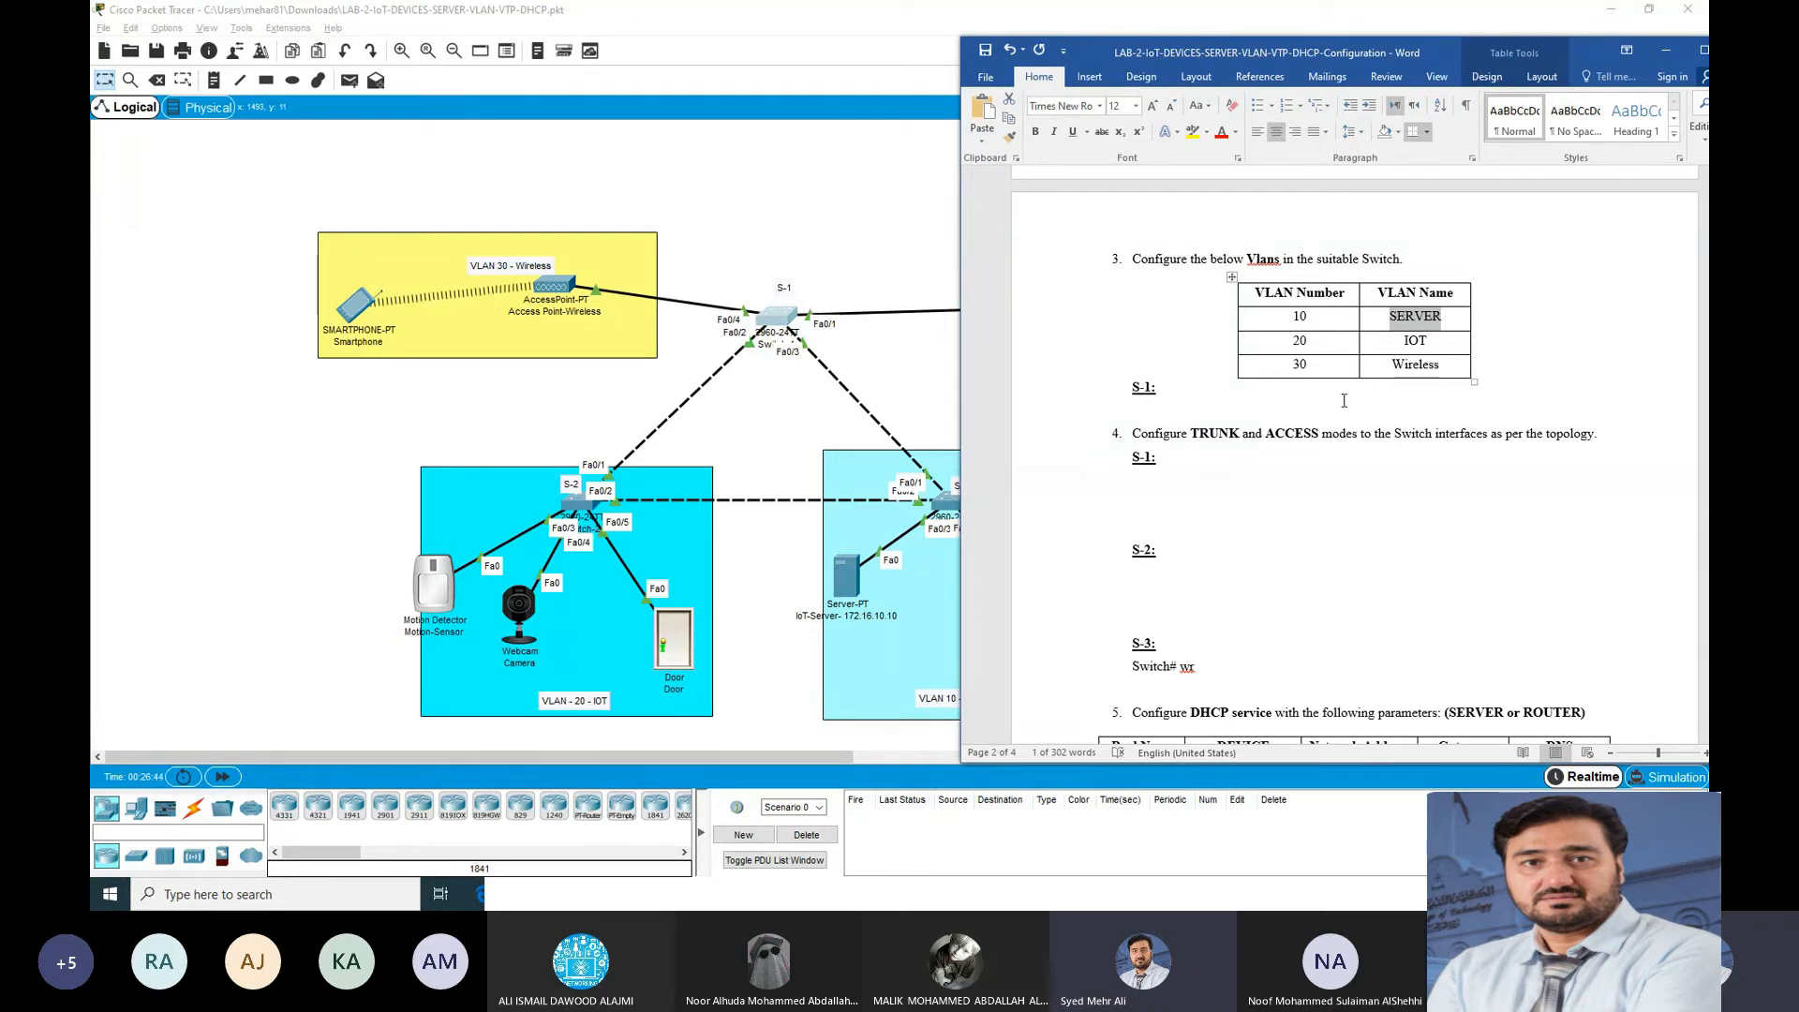
scroll(1261, 433, down, 4)
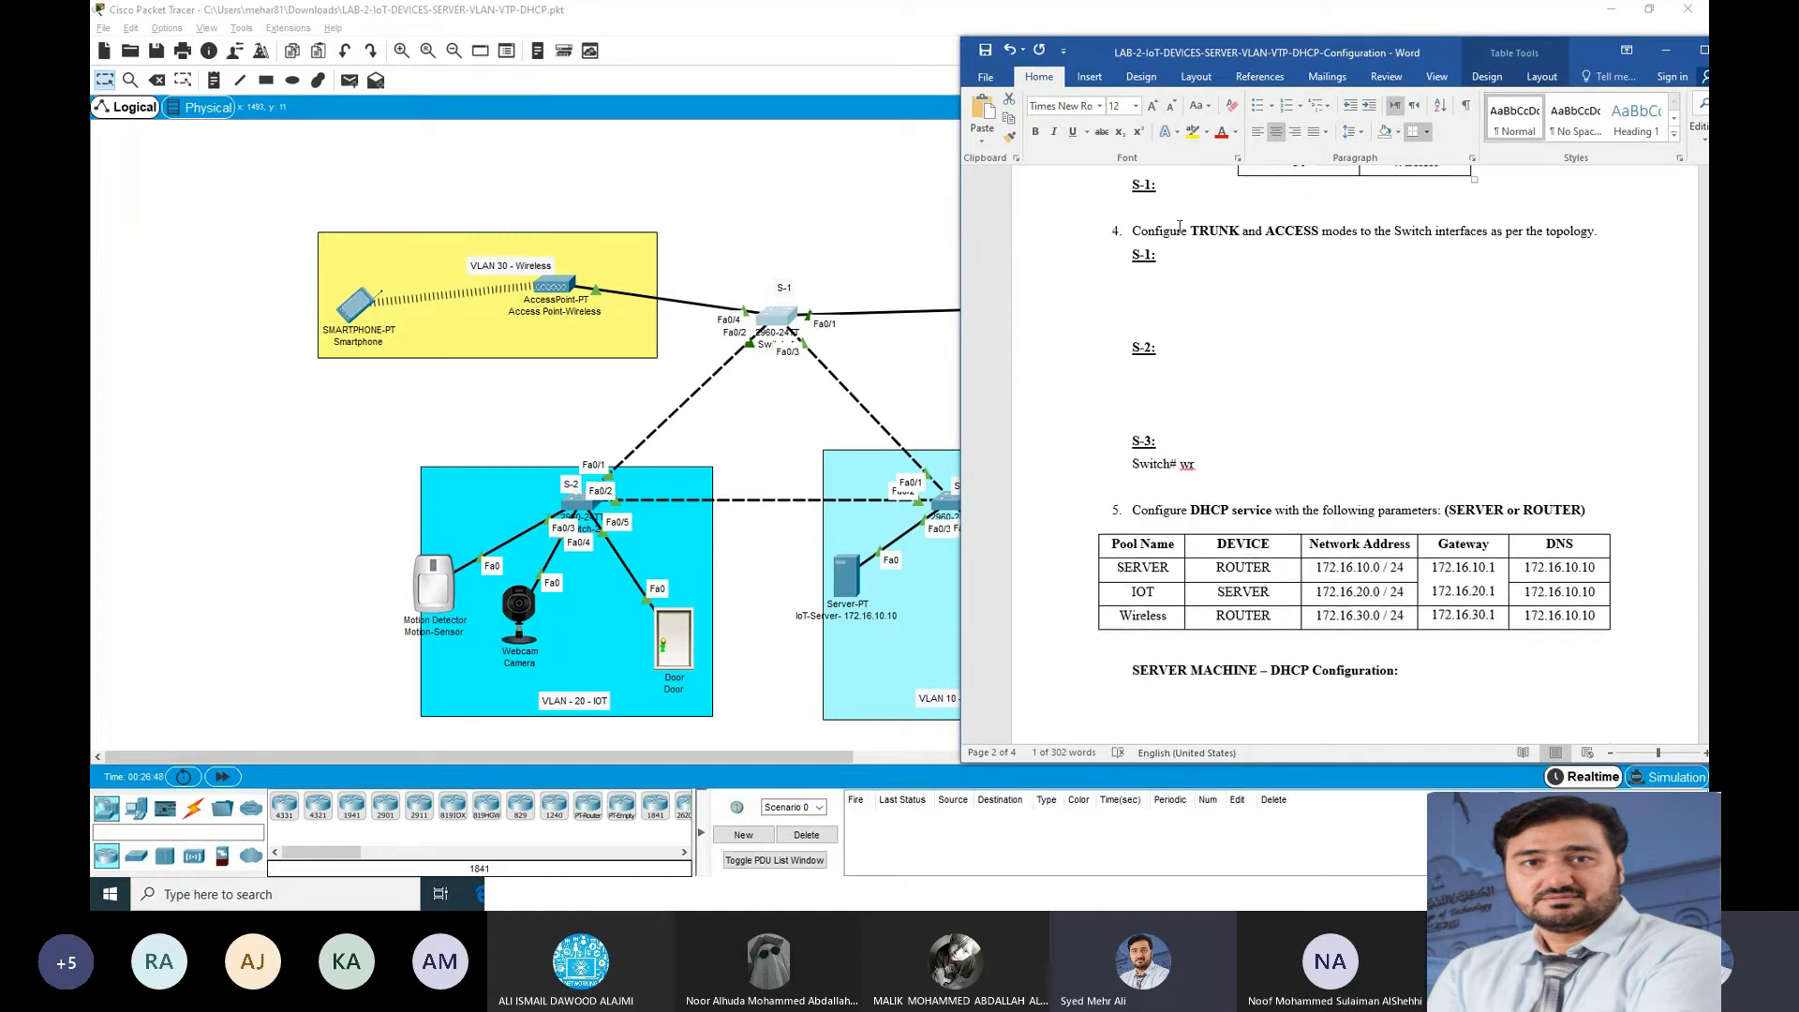
click(1180, 226)
scroll(1162, 309, down, 3)
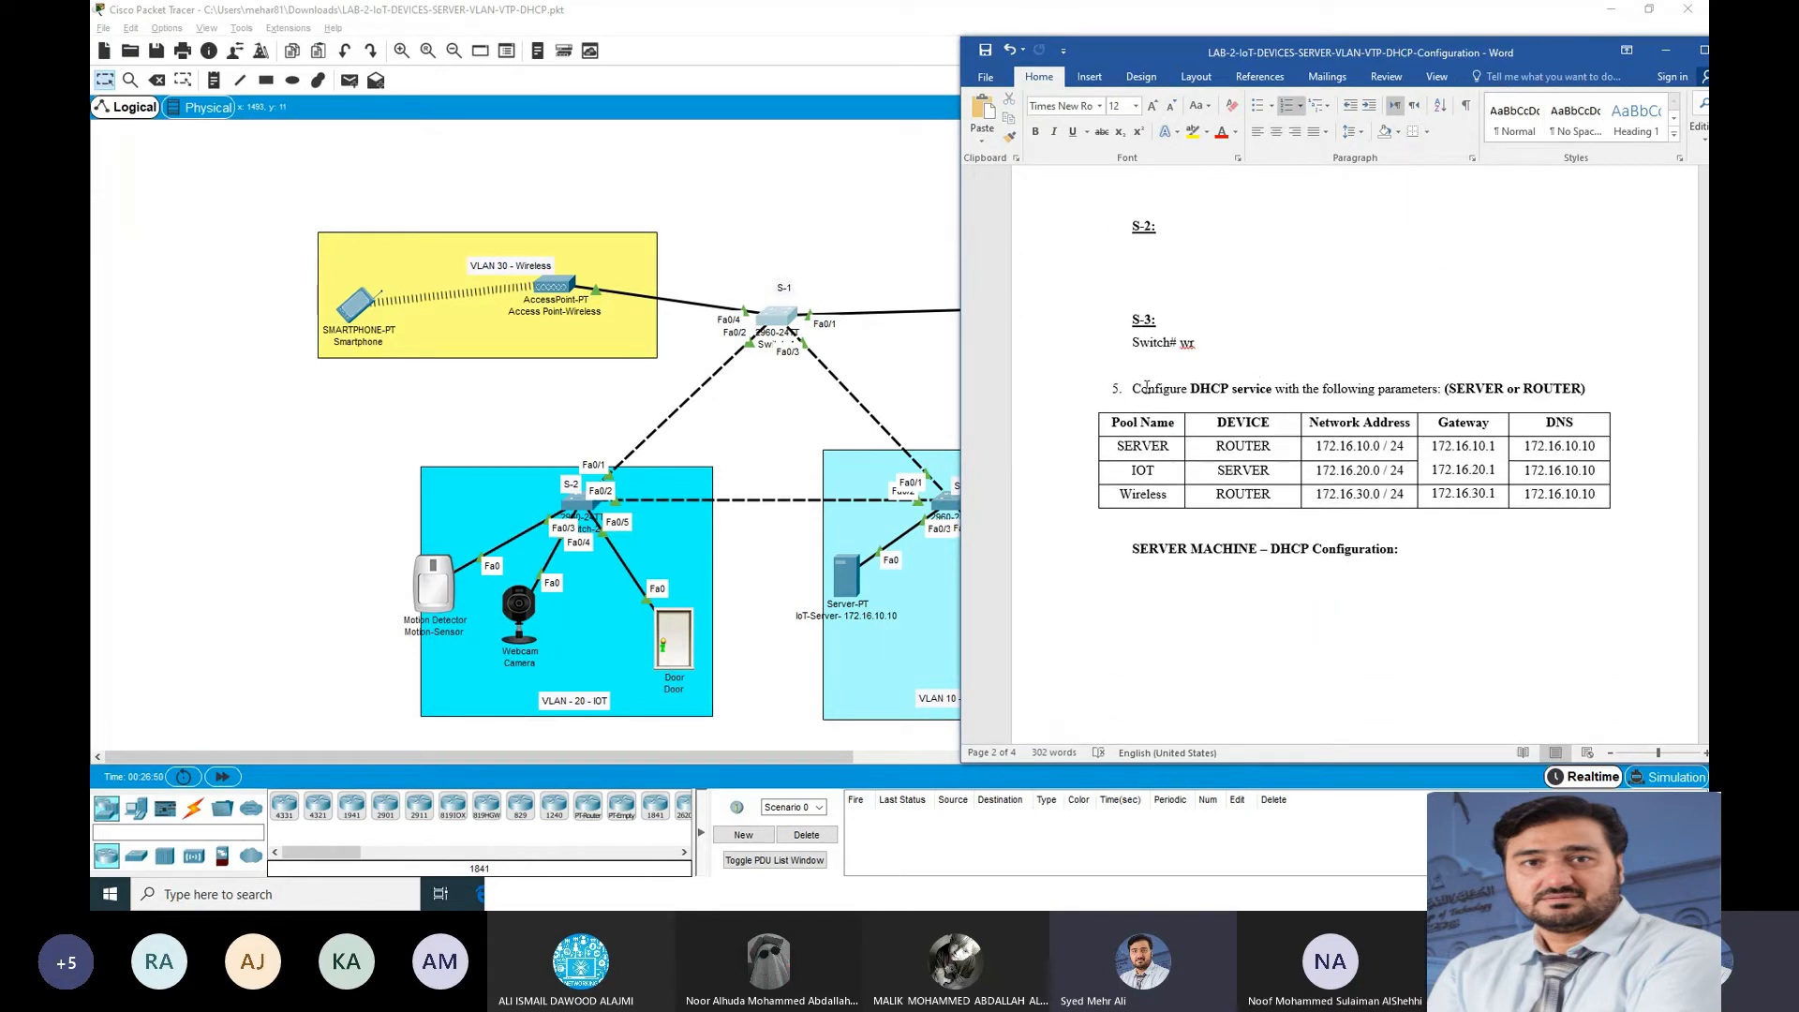
drag(1146, 386, 1584, 388)
mouse_move(1162, 59)
mouse_down()
mouse_move(1314, 76)
mouse_move(1168, 76)
mouse_up()
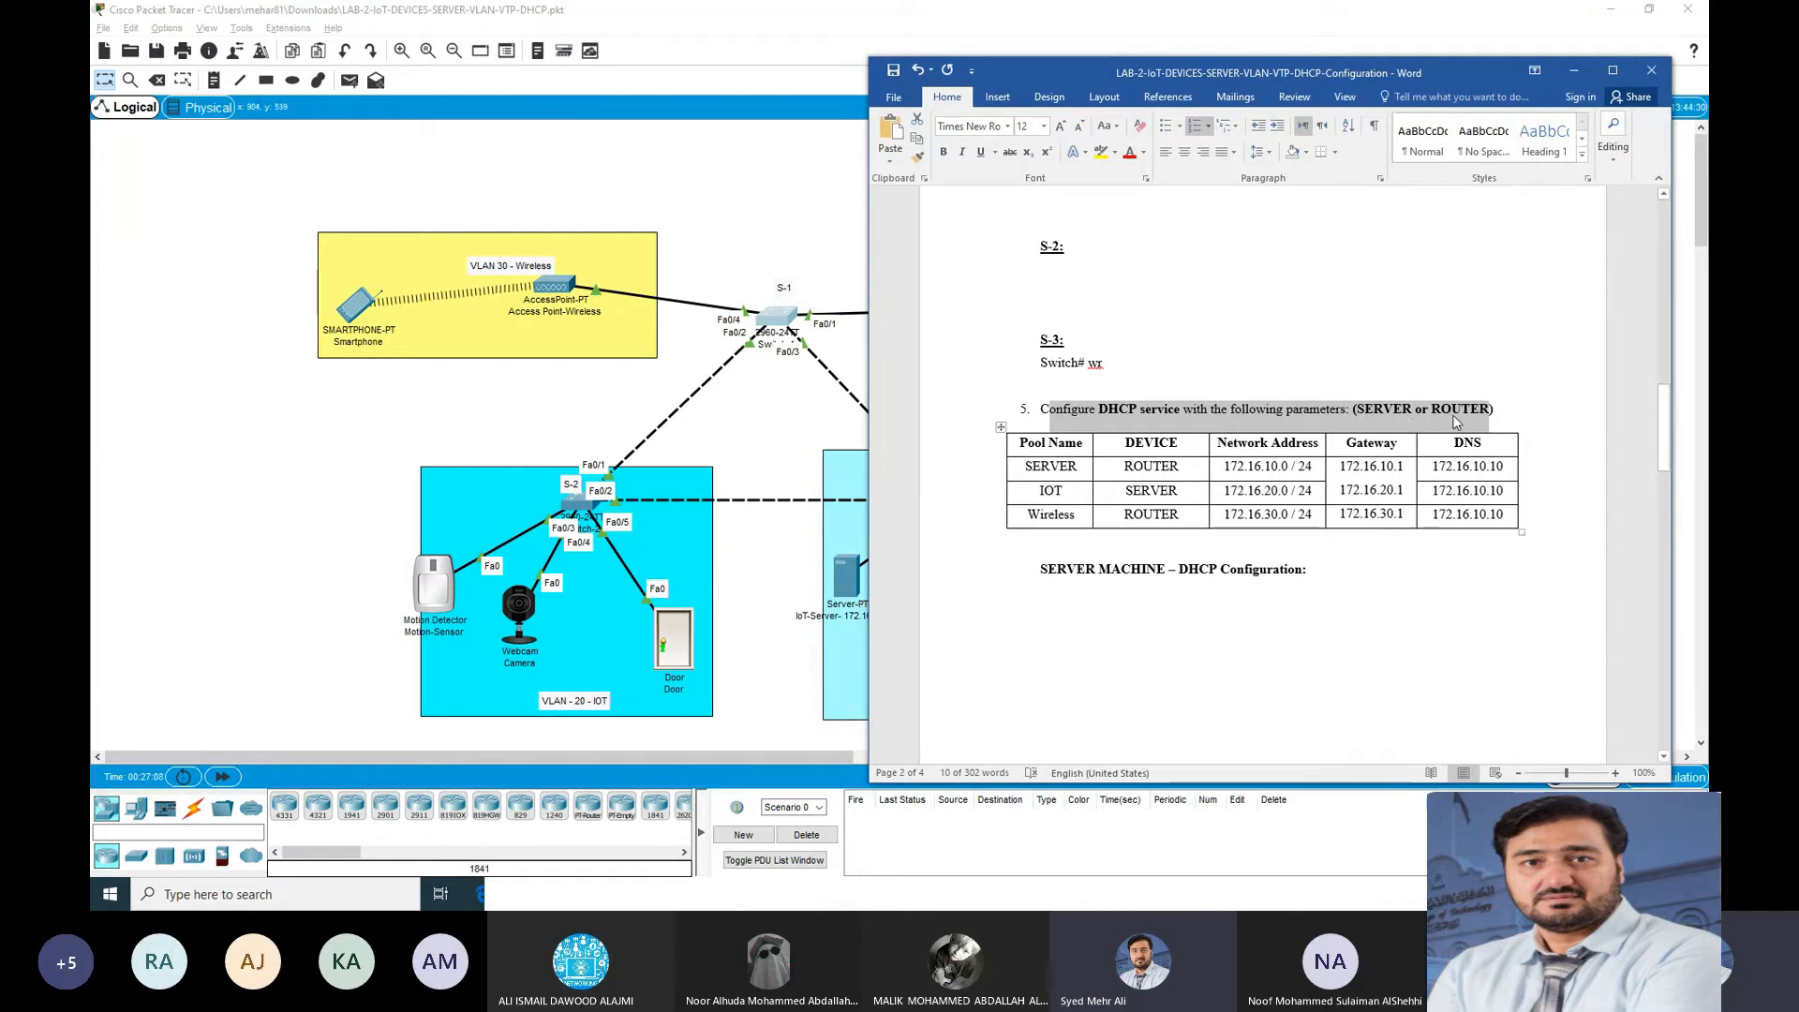
click(1392, 405)
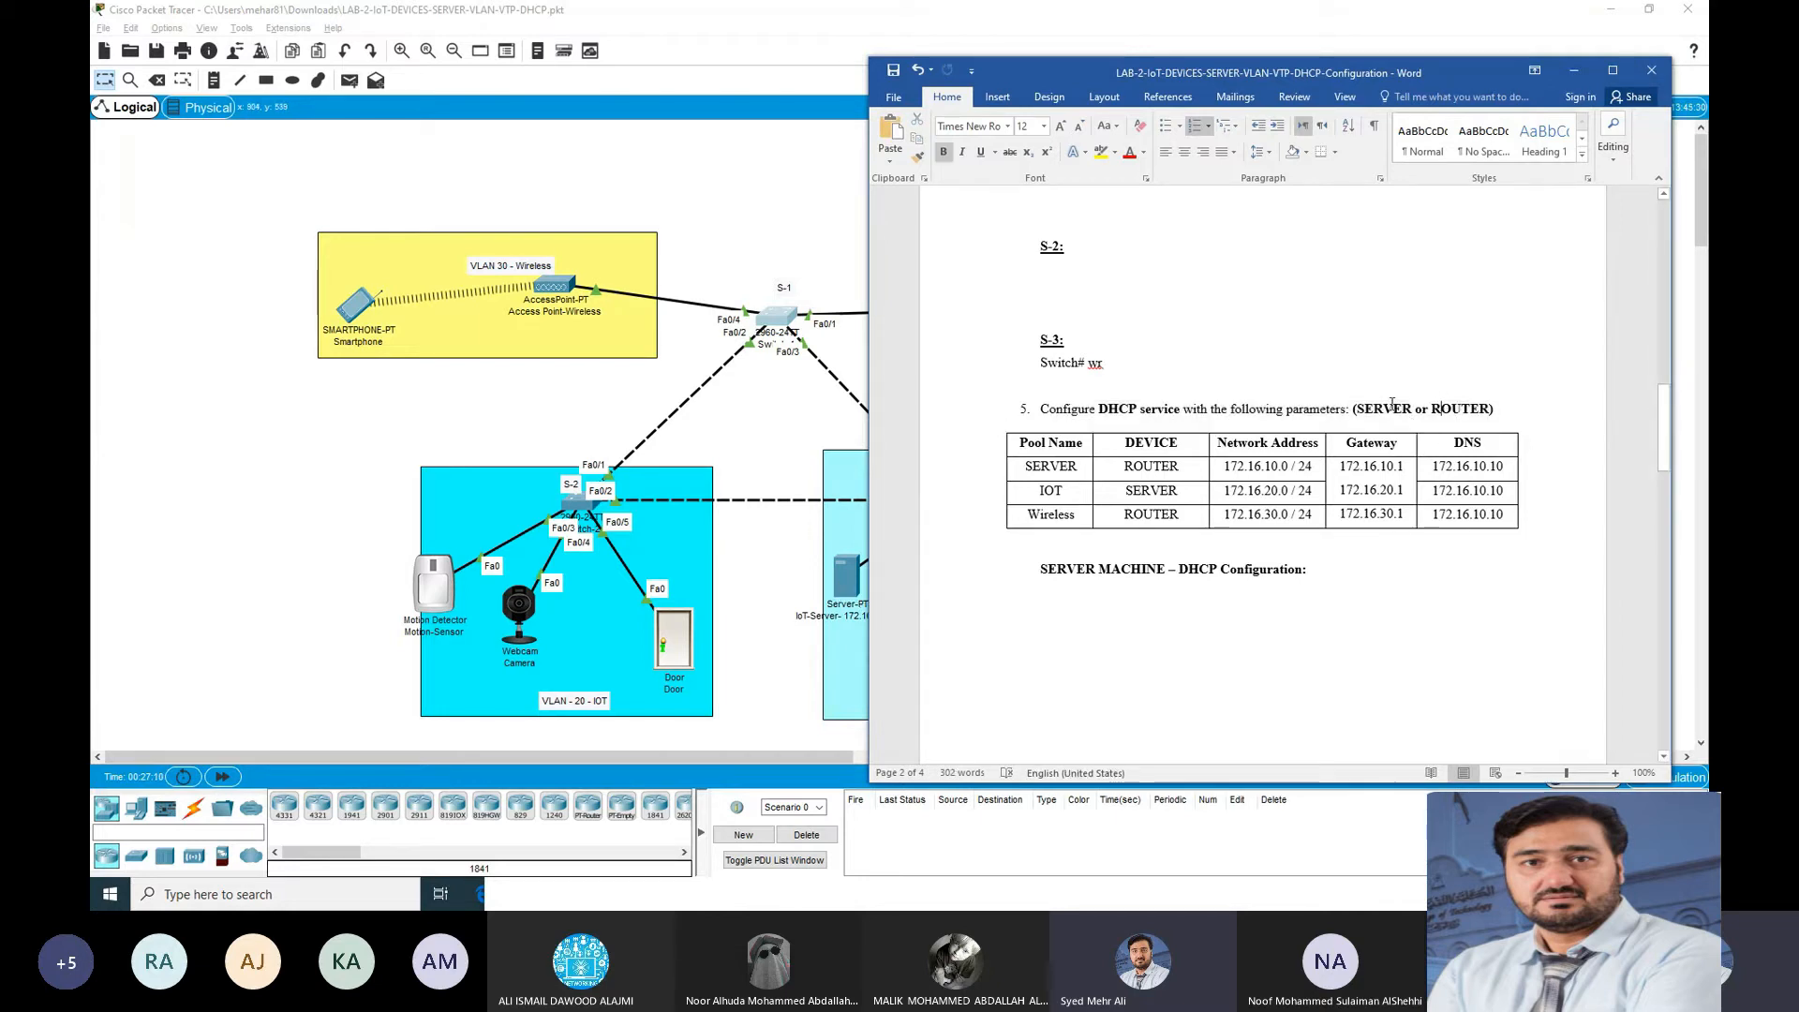
drag(1145, 86, 1246, 86)
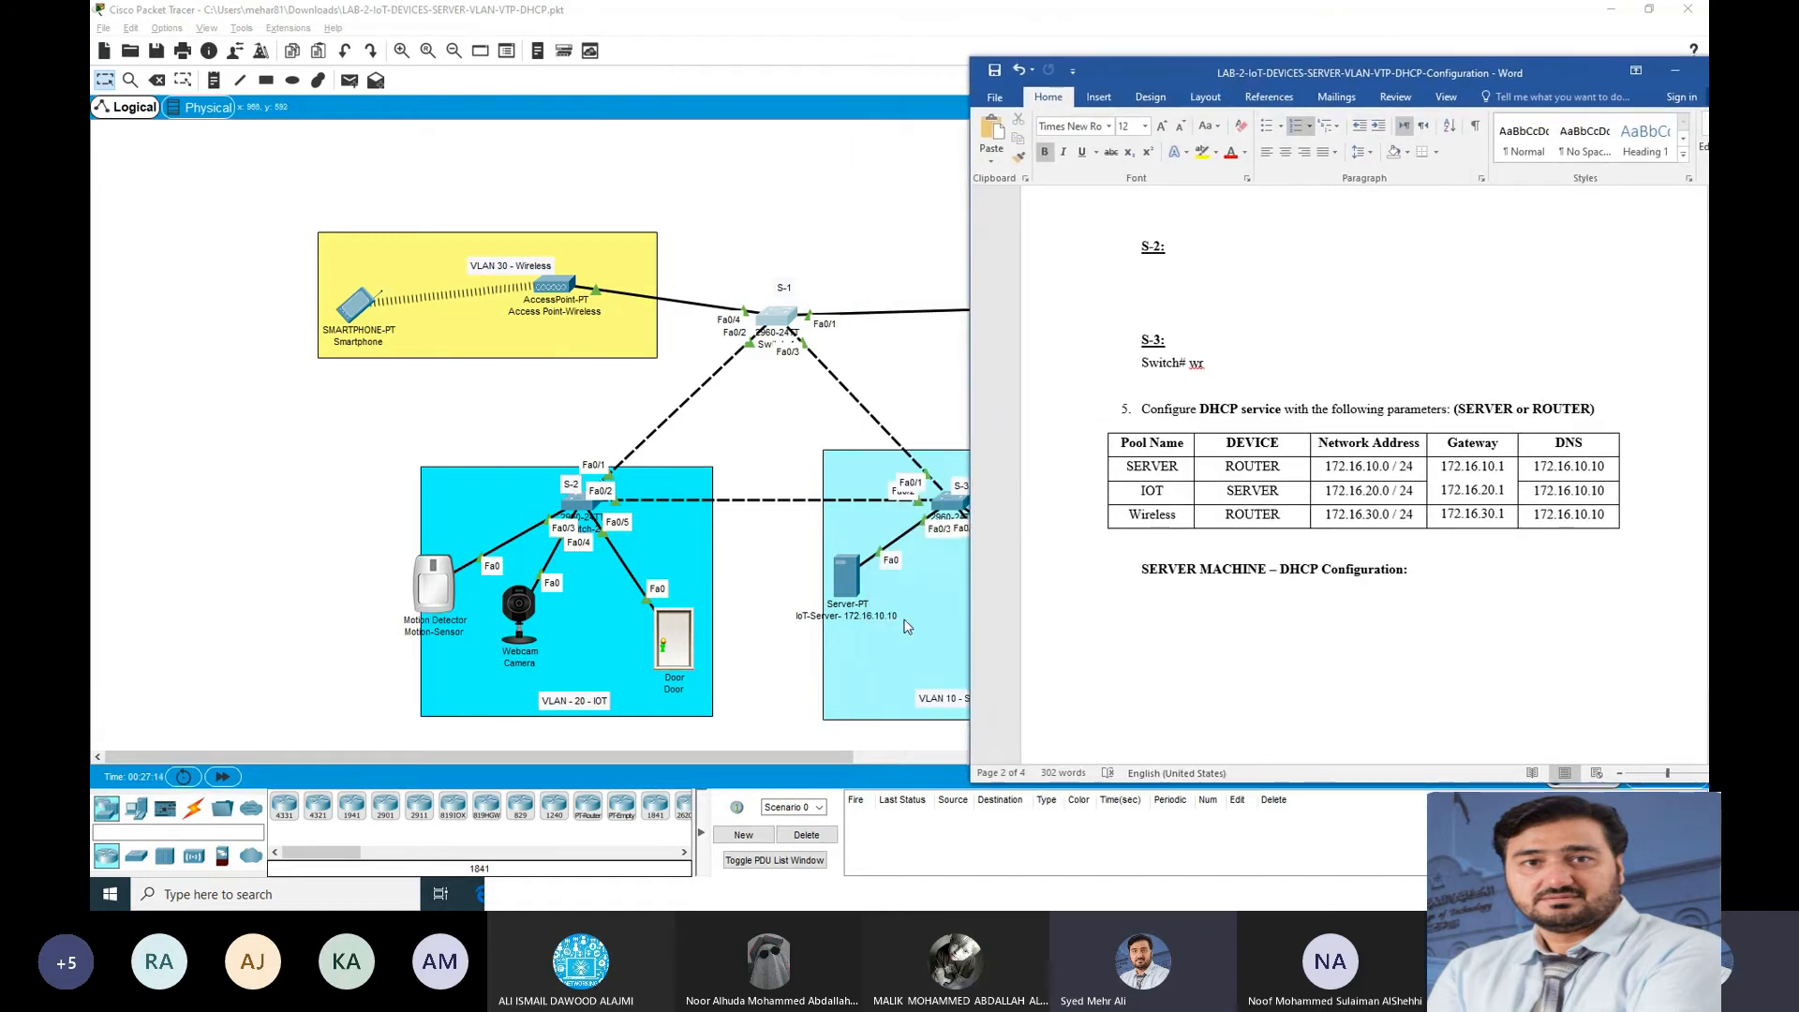
Step: Open the IoT-Server's DHCP service settings, keeping the Word lab instructions visible beside them
click(847, 576)
drag(847, 194, 288, 153)
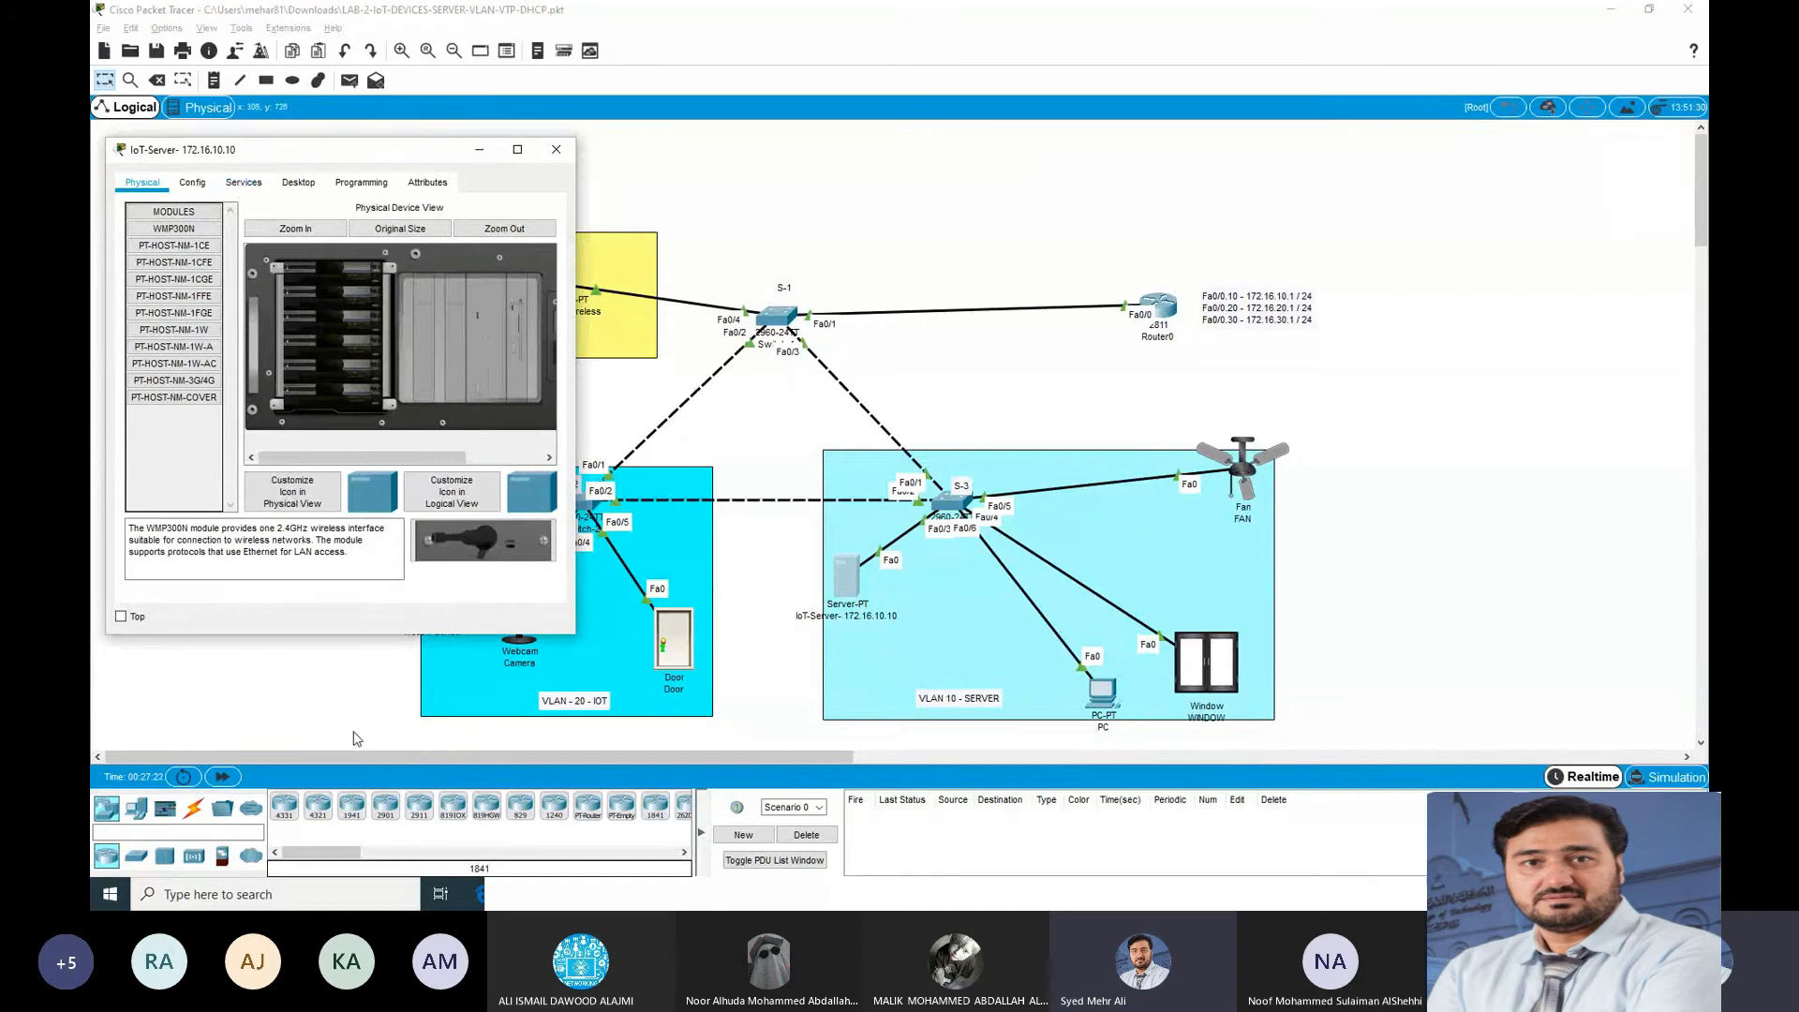
key(alt+Tab)
key(alt+Tab)
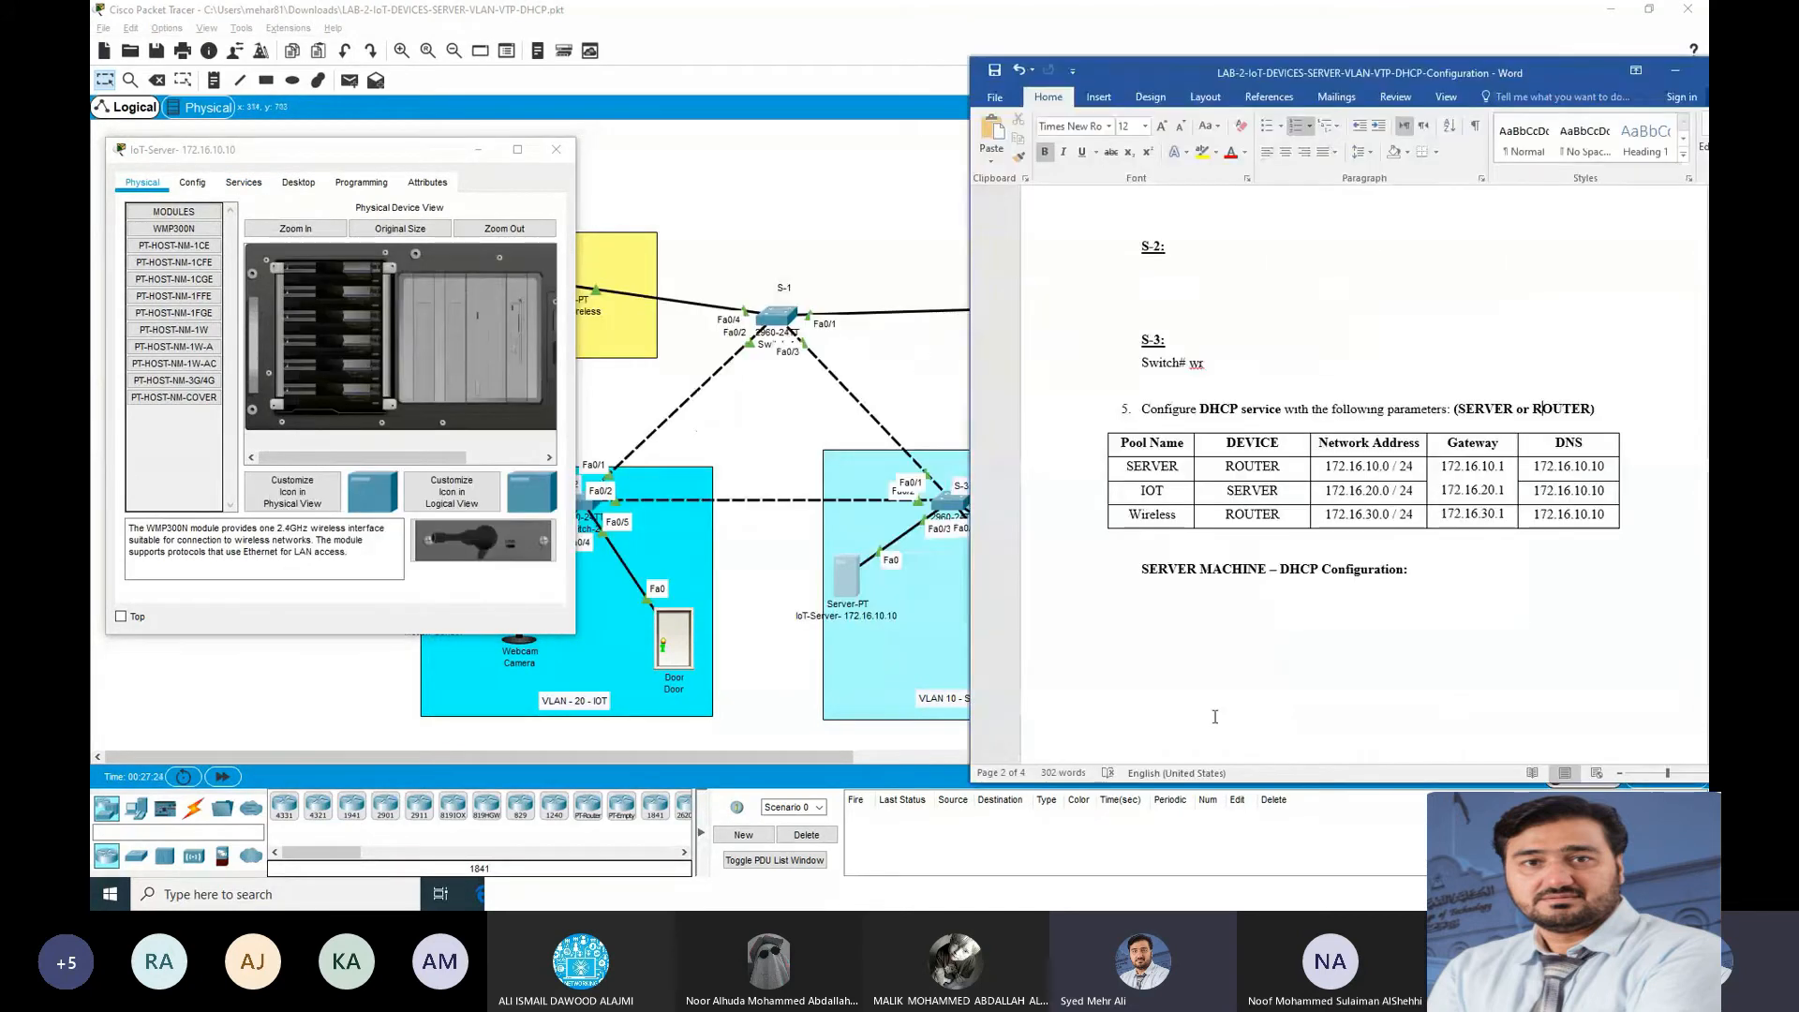
click(242, 183)
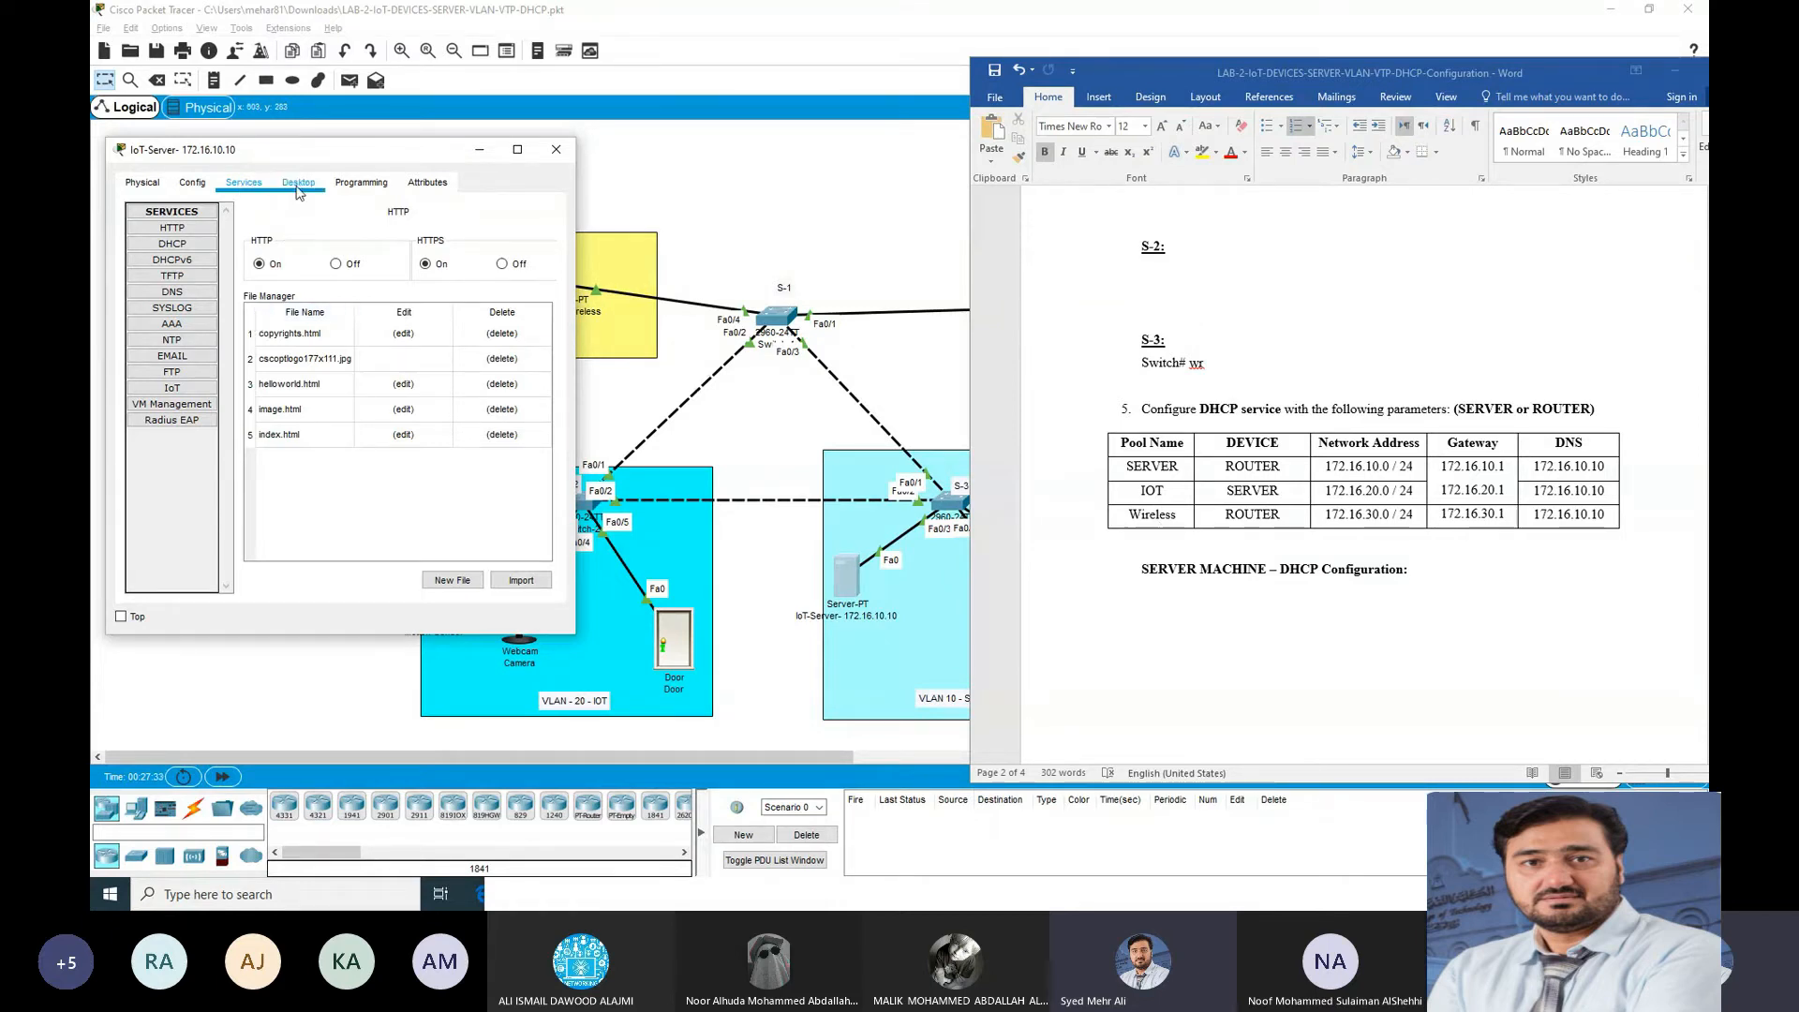
click(174, 244)
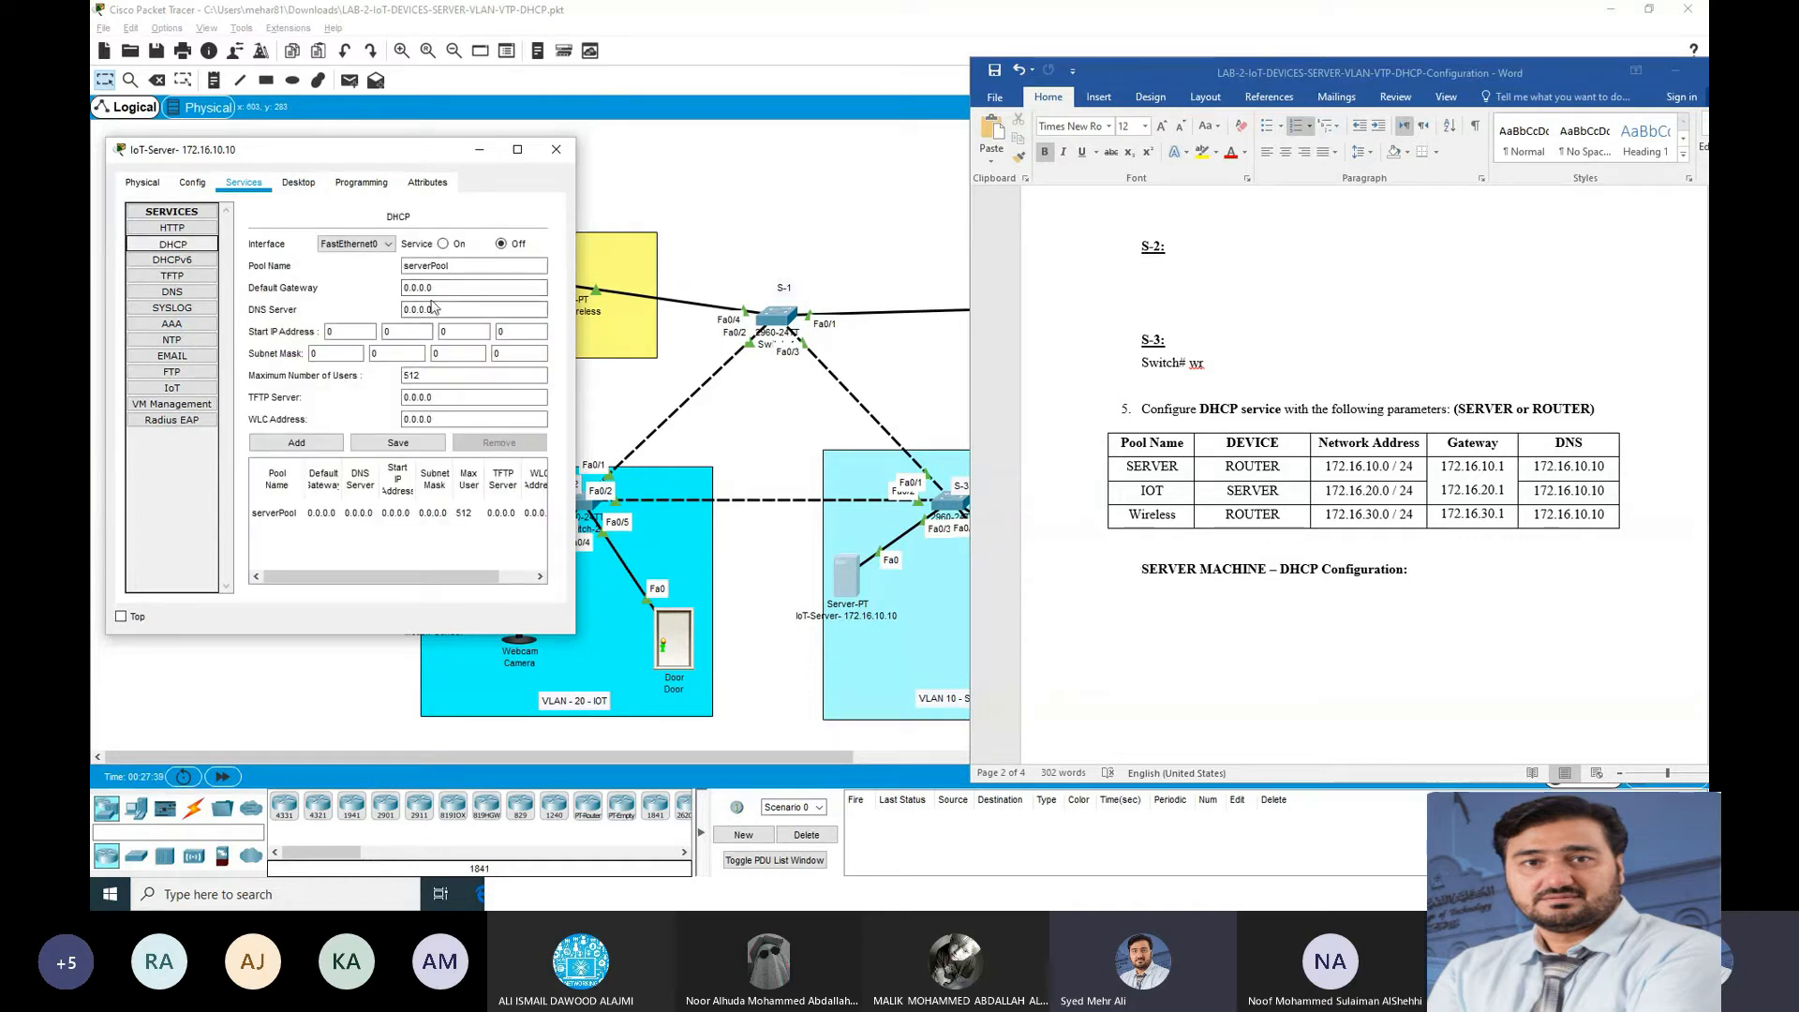
Step: Name the DHCP pool IOT and set its default gateway to 172.16.20.1
double_click(426, 266)
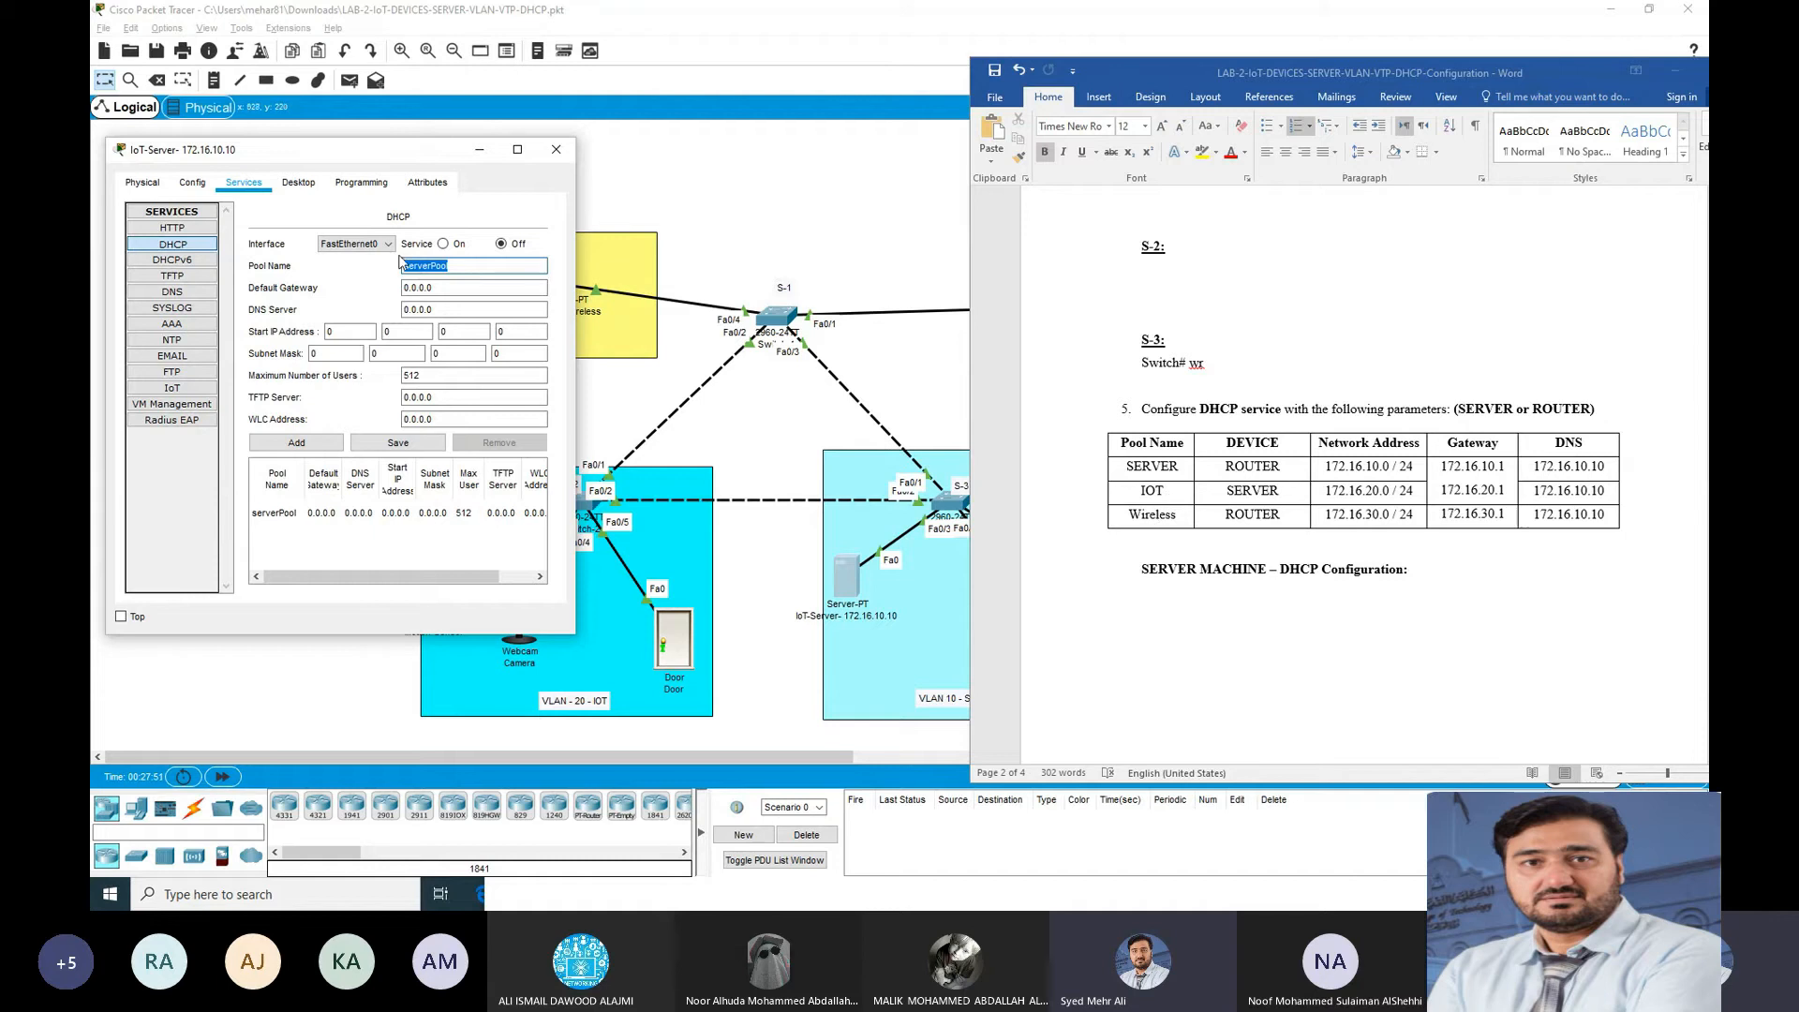
text(IOT)
key(Tab)
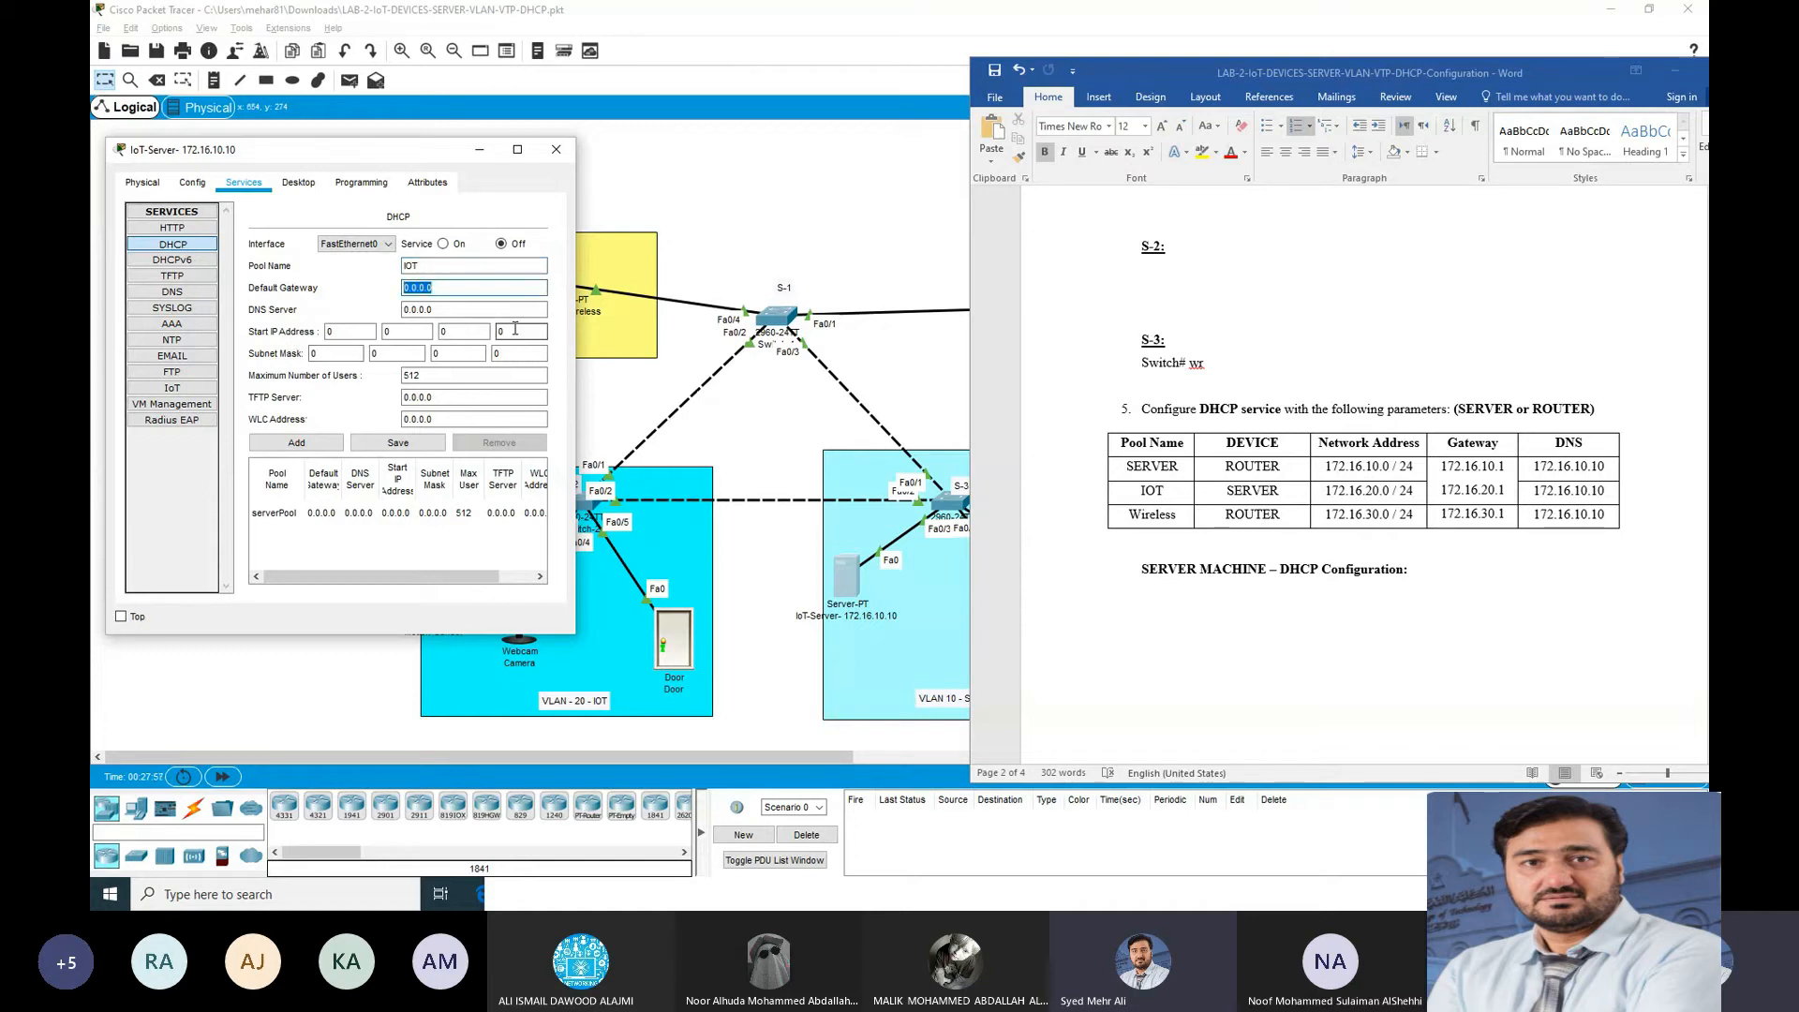
text(172.16.20.1)
drag(1196, 66, 1189, 104)
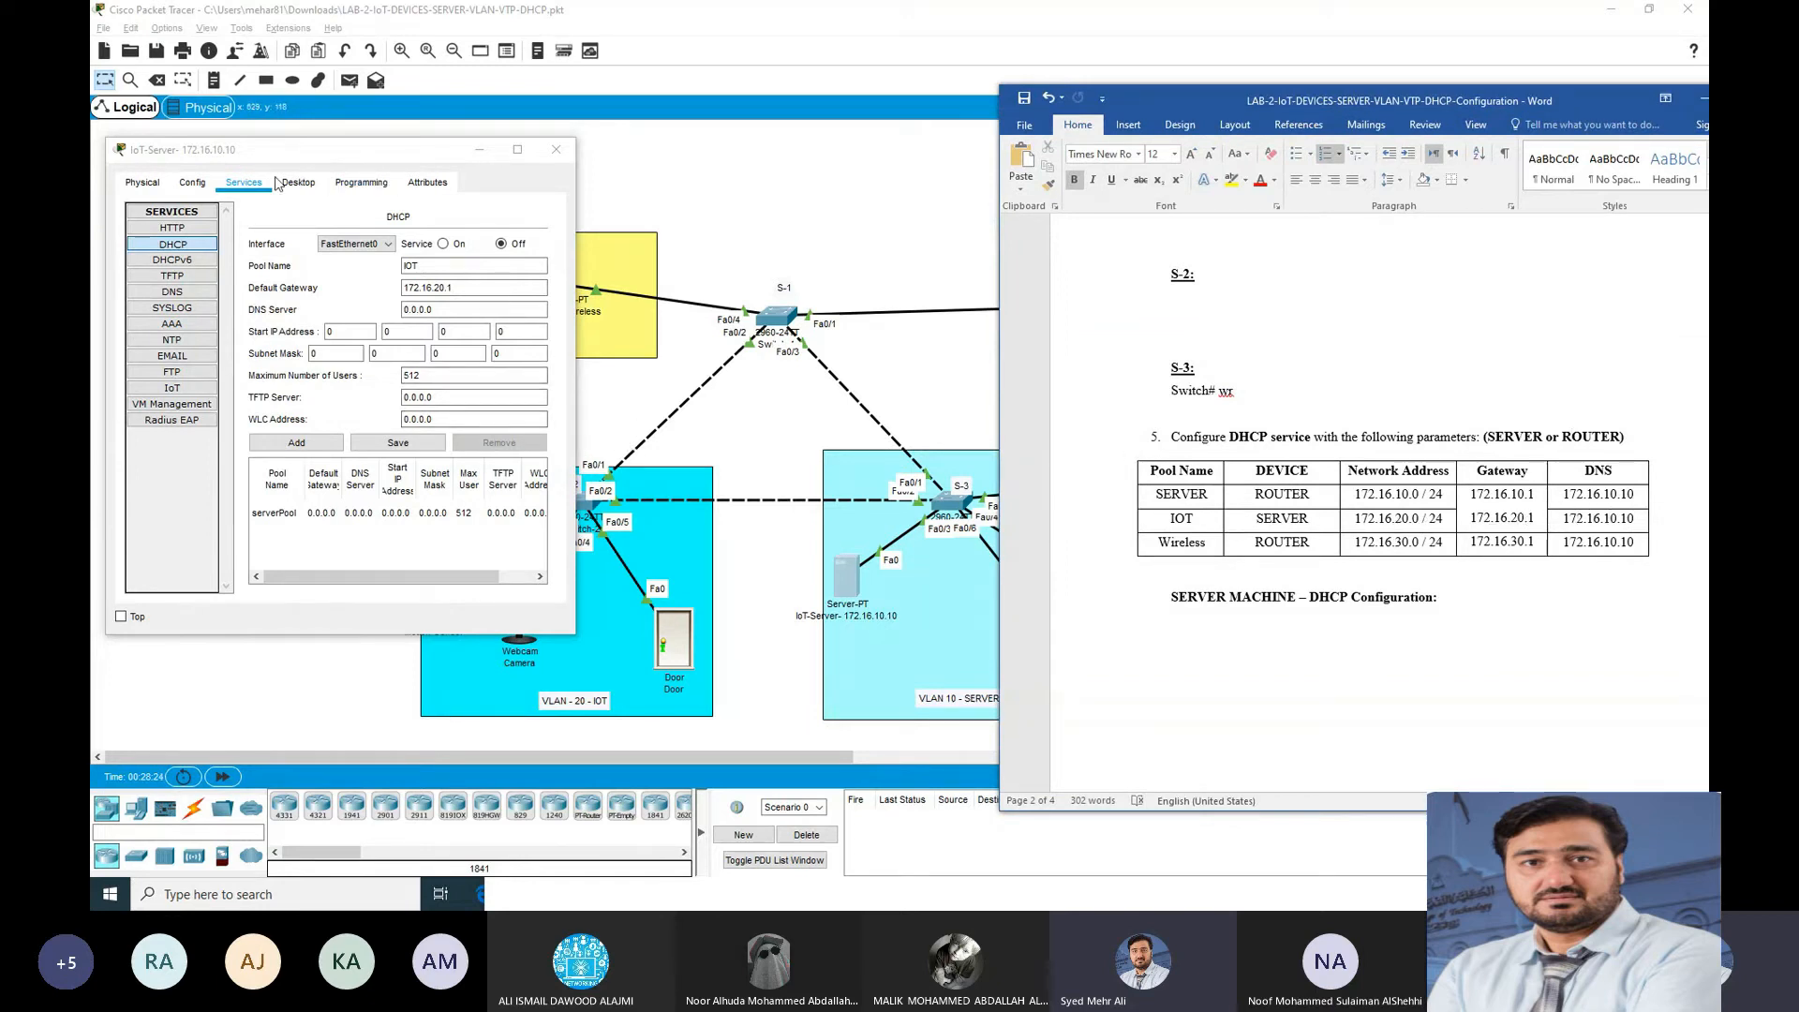
Step: Reuse the gateway address for the IOT pool's DNS server and extend it to 172.16.20.10.10
drag(539, 287, 405, 288)
key(ctrl+c)
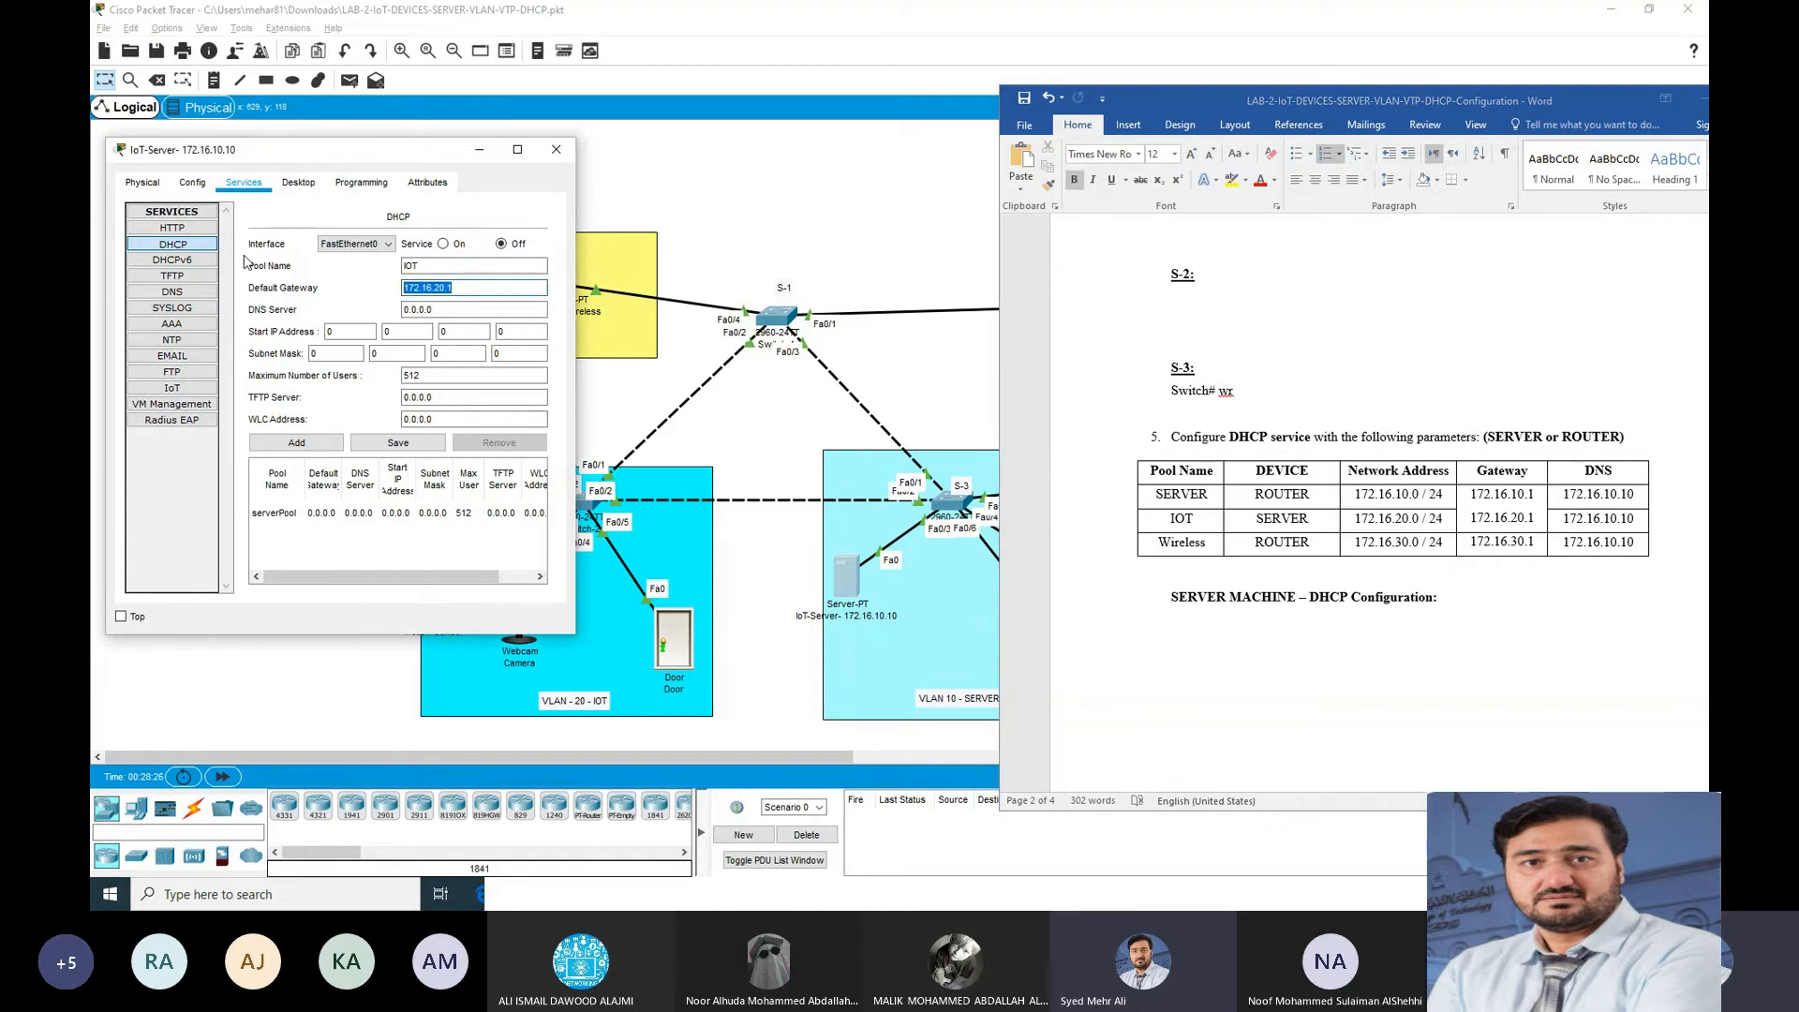
key(Tab)
key(ctrl+v)
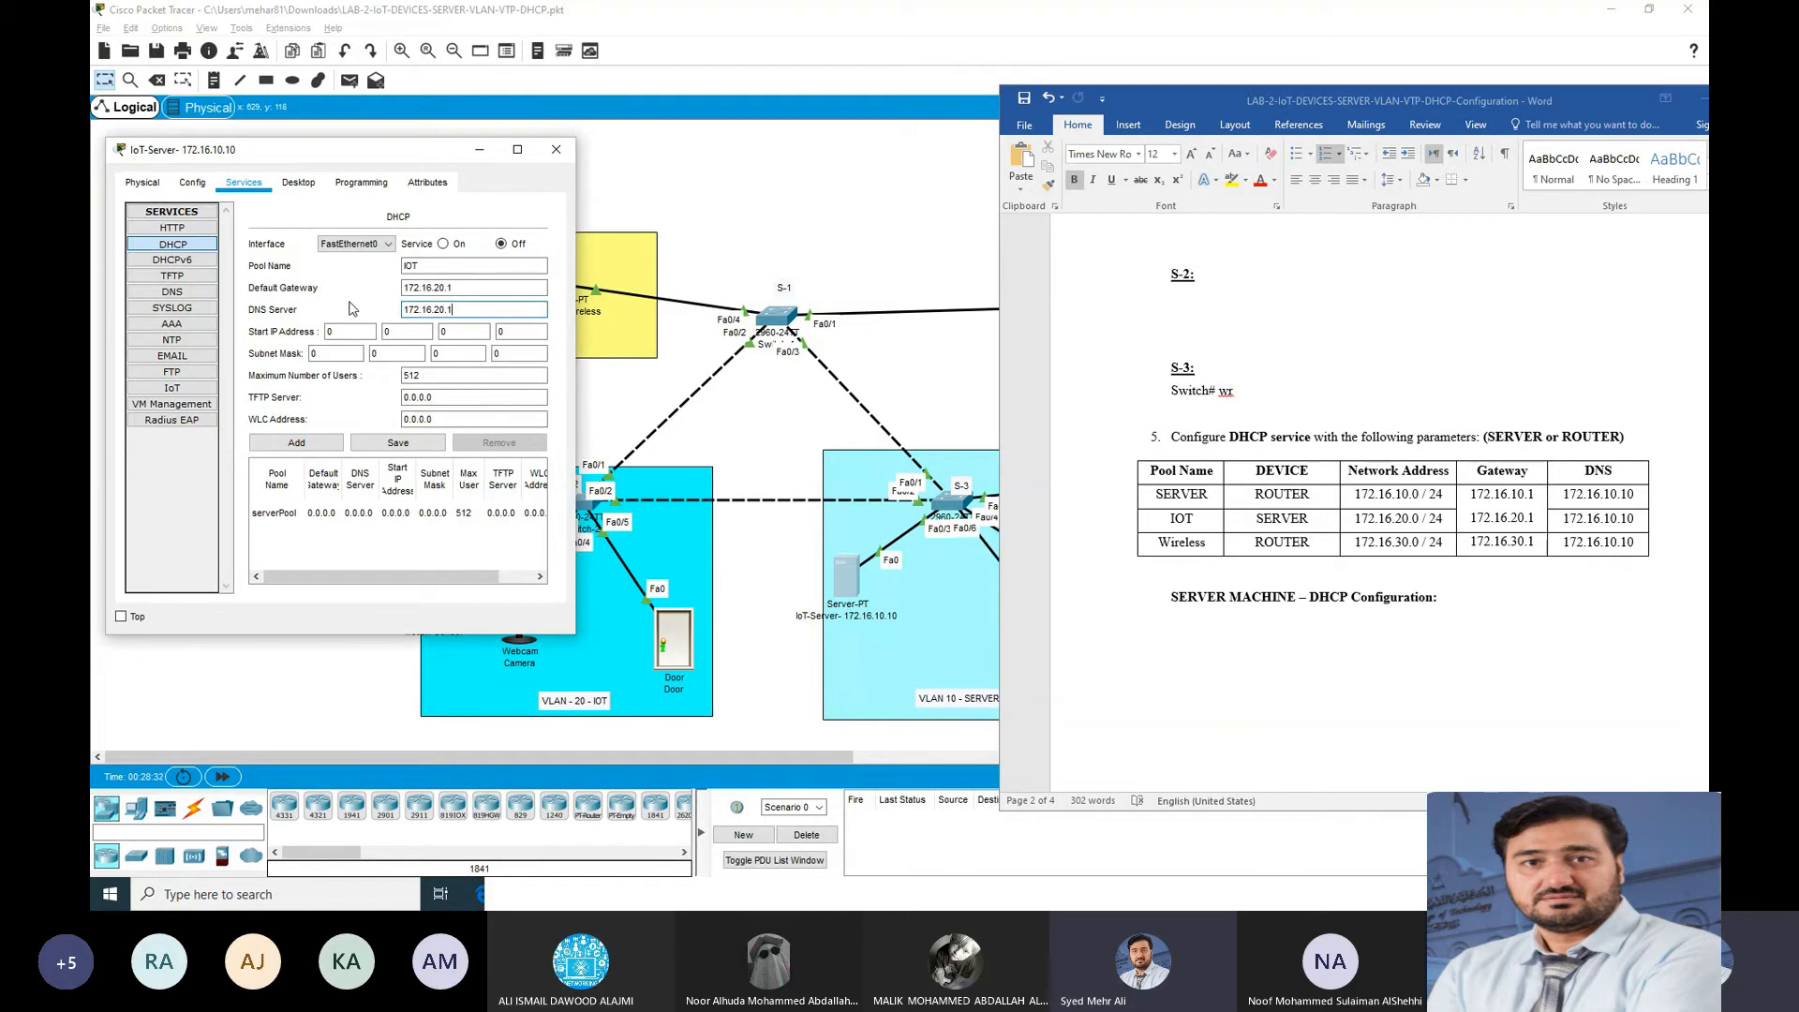
text(0.10)
Step: Set the IOT pool's start IP address to 172.16.20.10
double_click(329, 331)
text(172)
key(Tab)
text(16)
key(Tab)
text(20)
key(Tab)
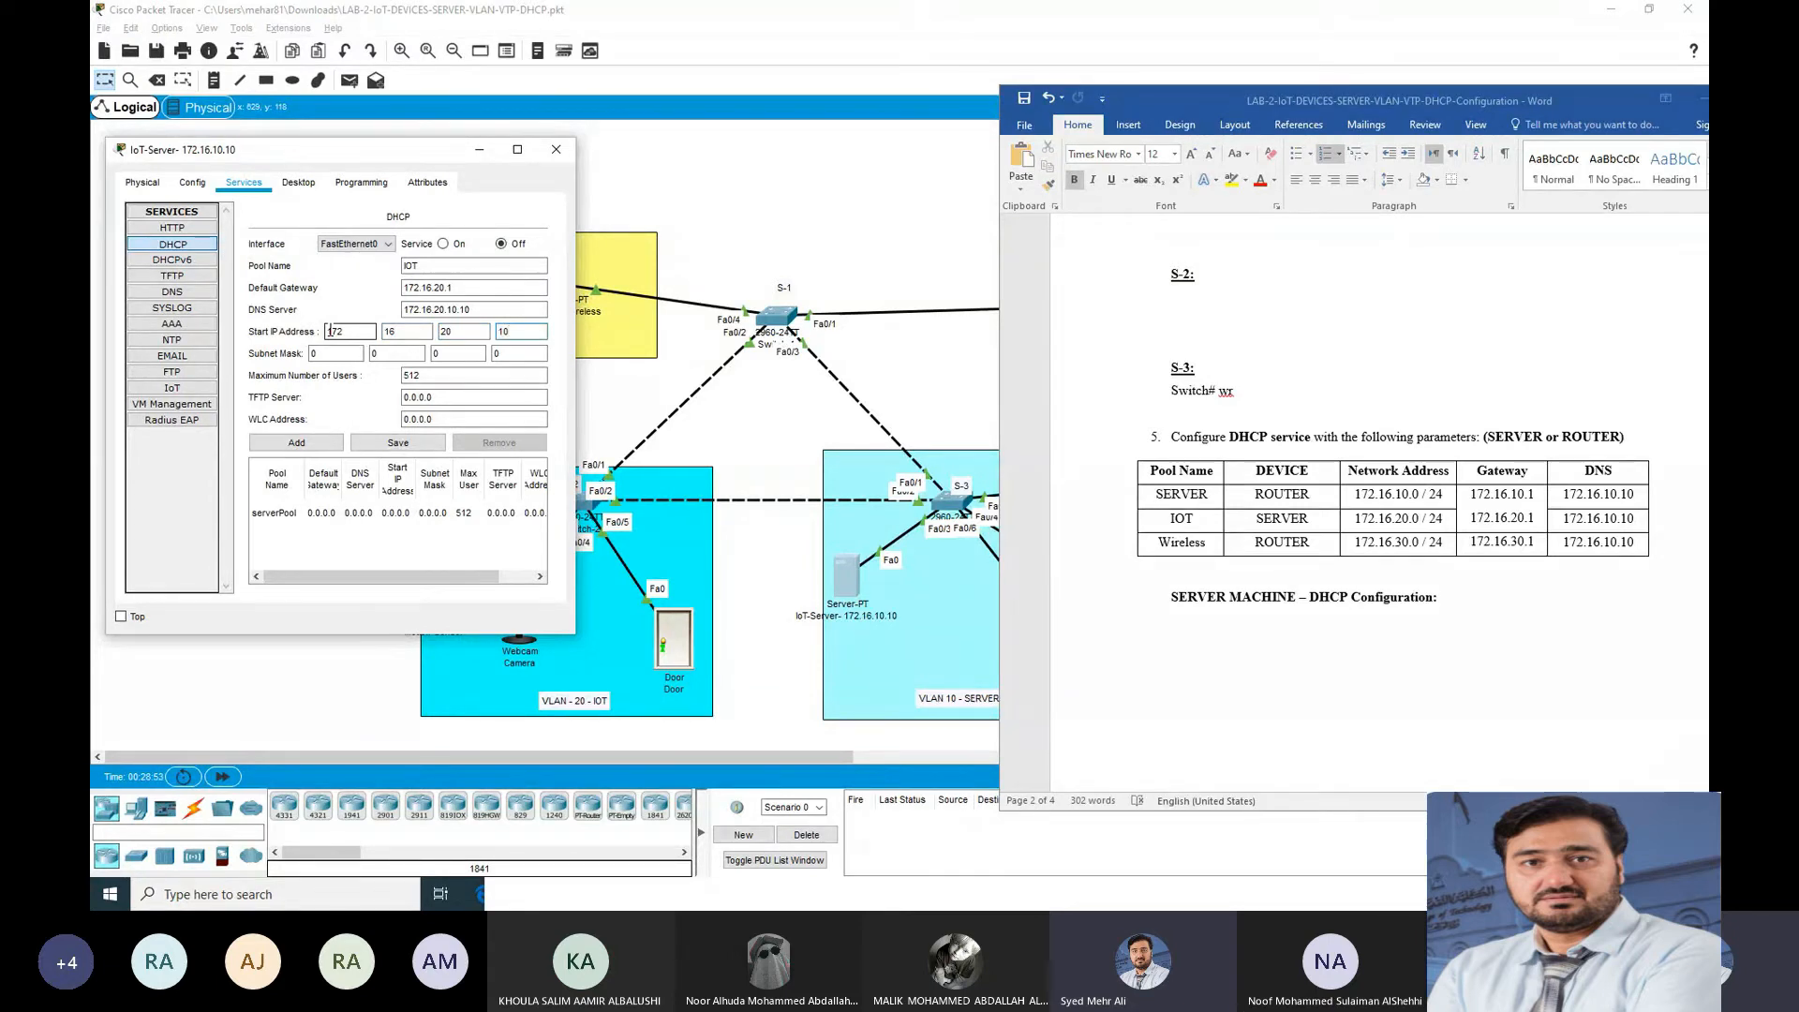
text(10)
Step: Set the IOT pool's subnet mask to 255.255.255.0
key(Tab)
text(255)
key(Tab)
text(255)
key(Tab)
text(255)
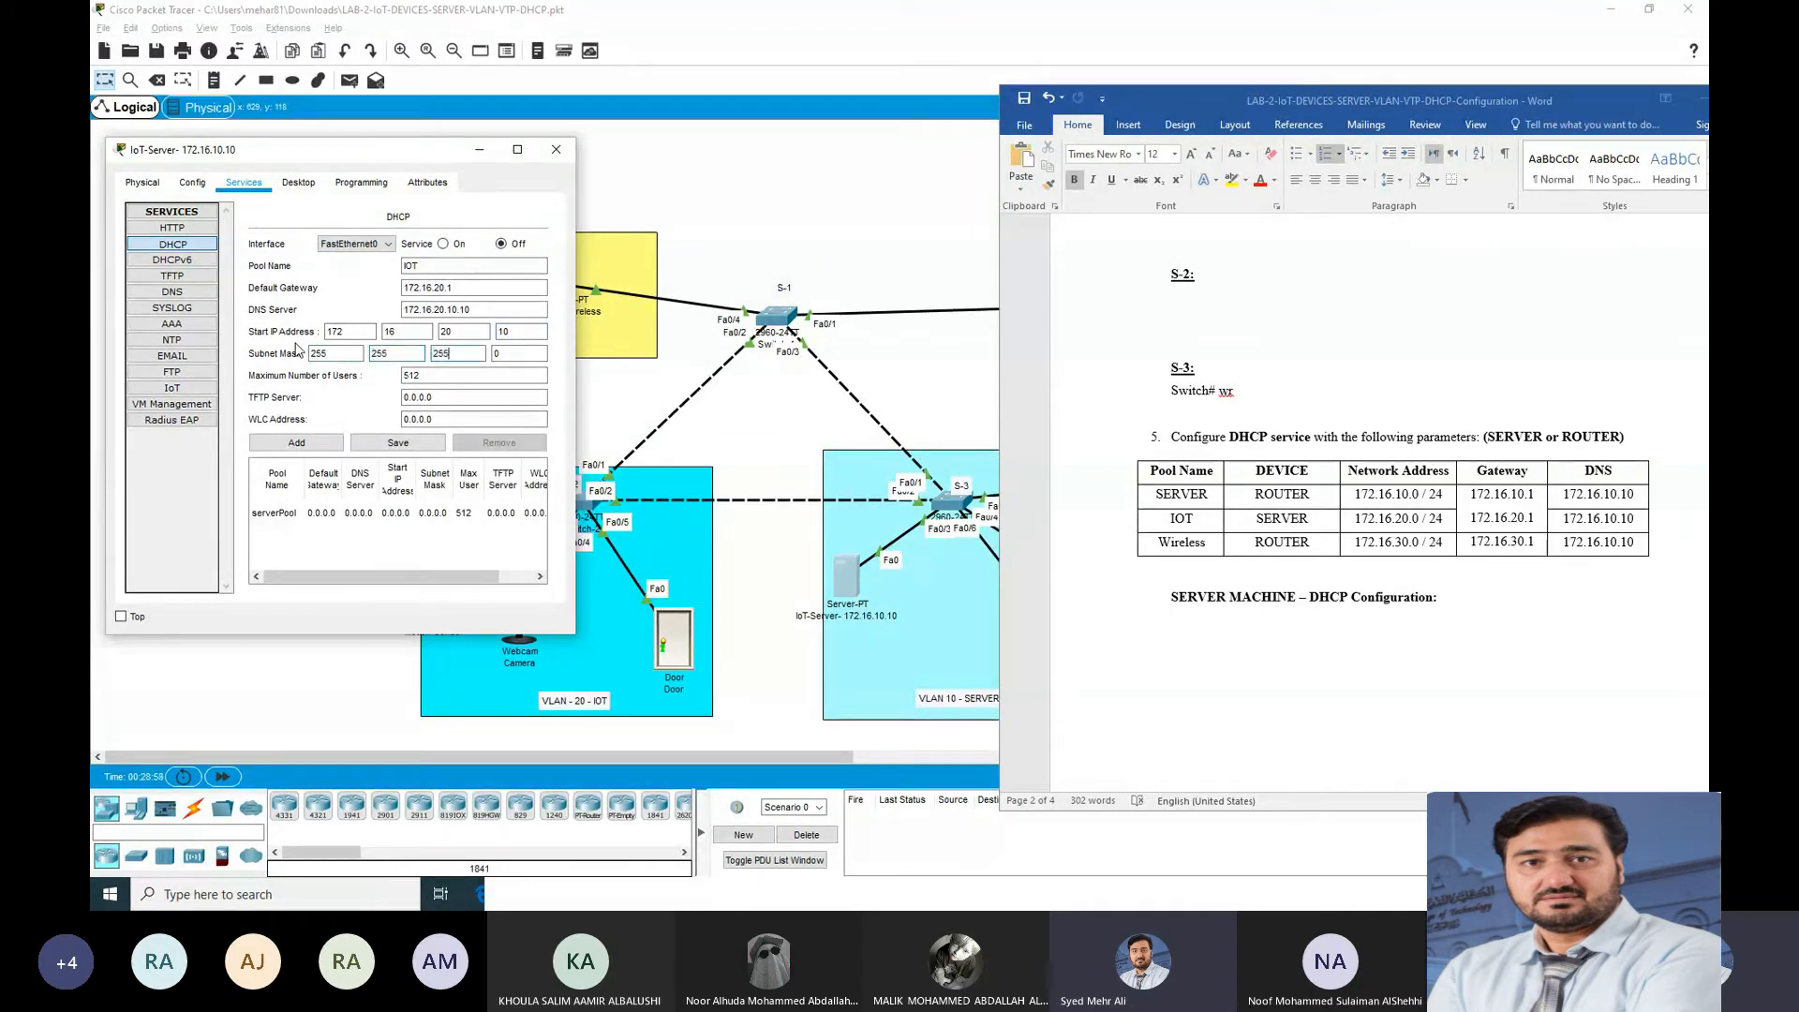
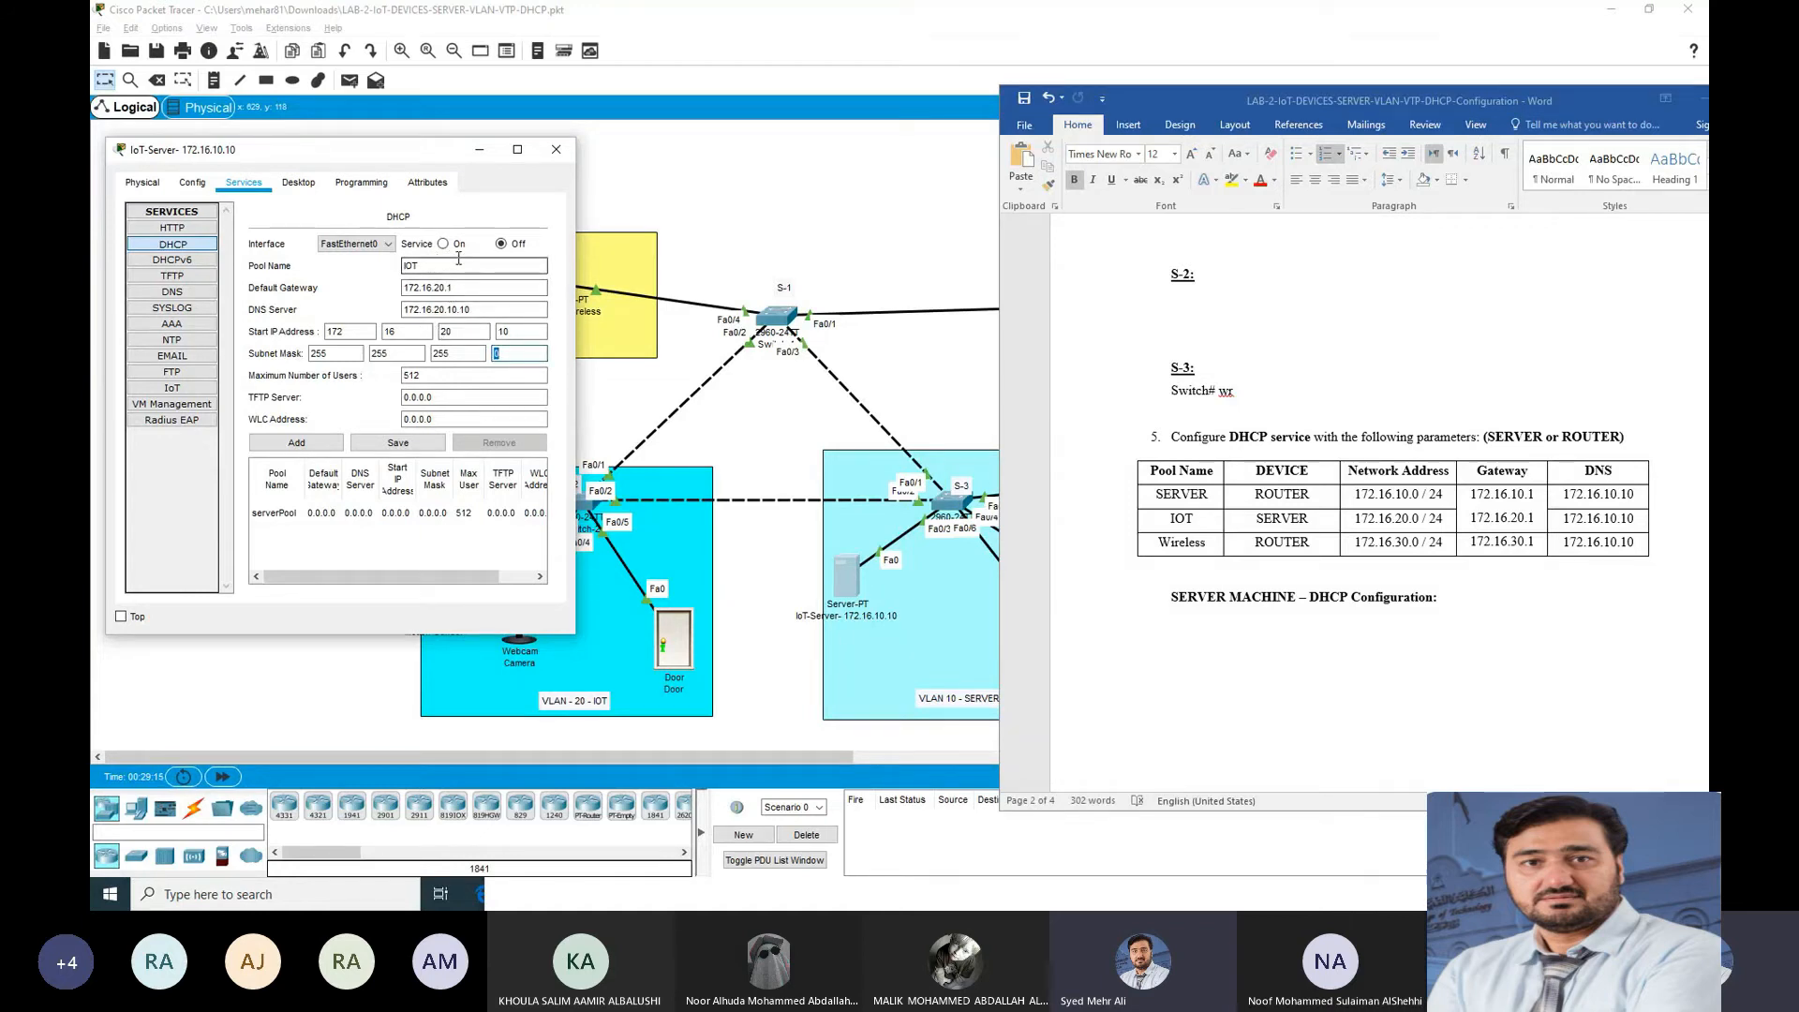
Step: Correct the DNS server to 172.16.10.10 and add the IOT pool to the server's pool list
click(296, 442)
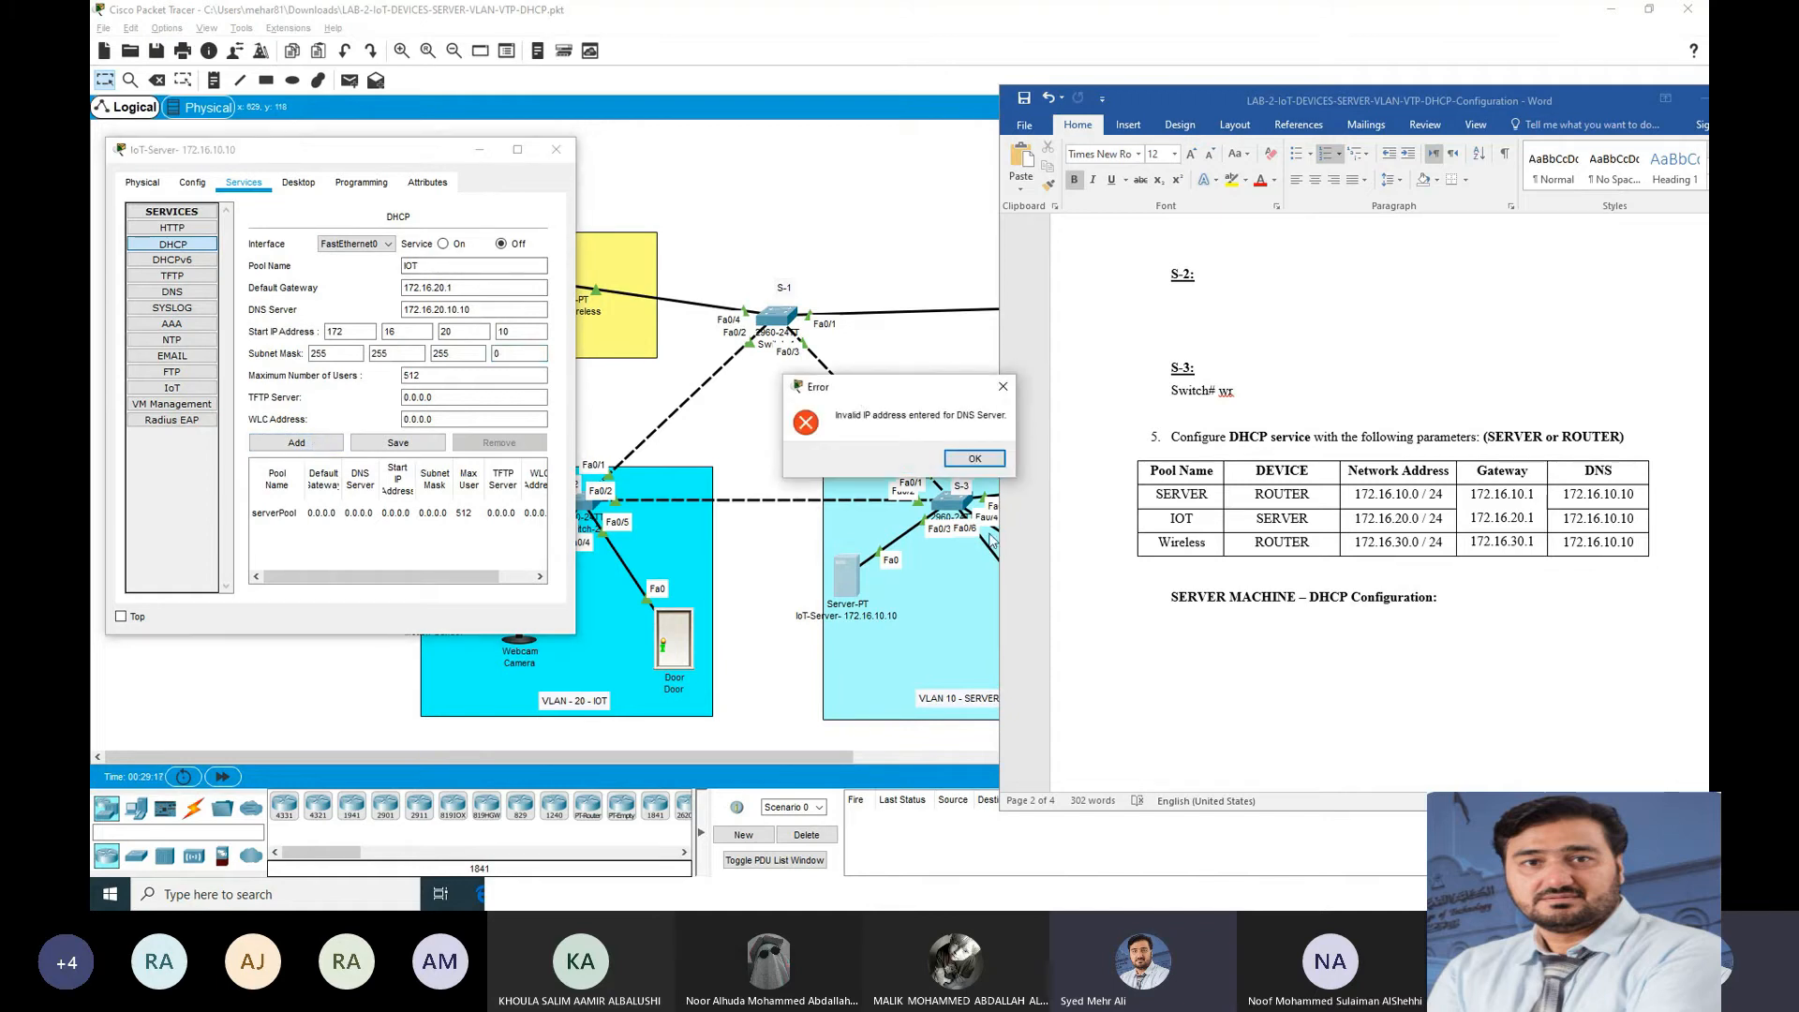
click(973, 459)
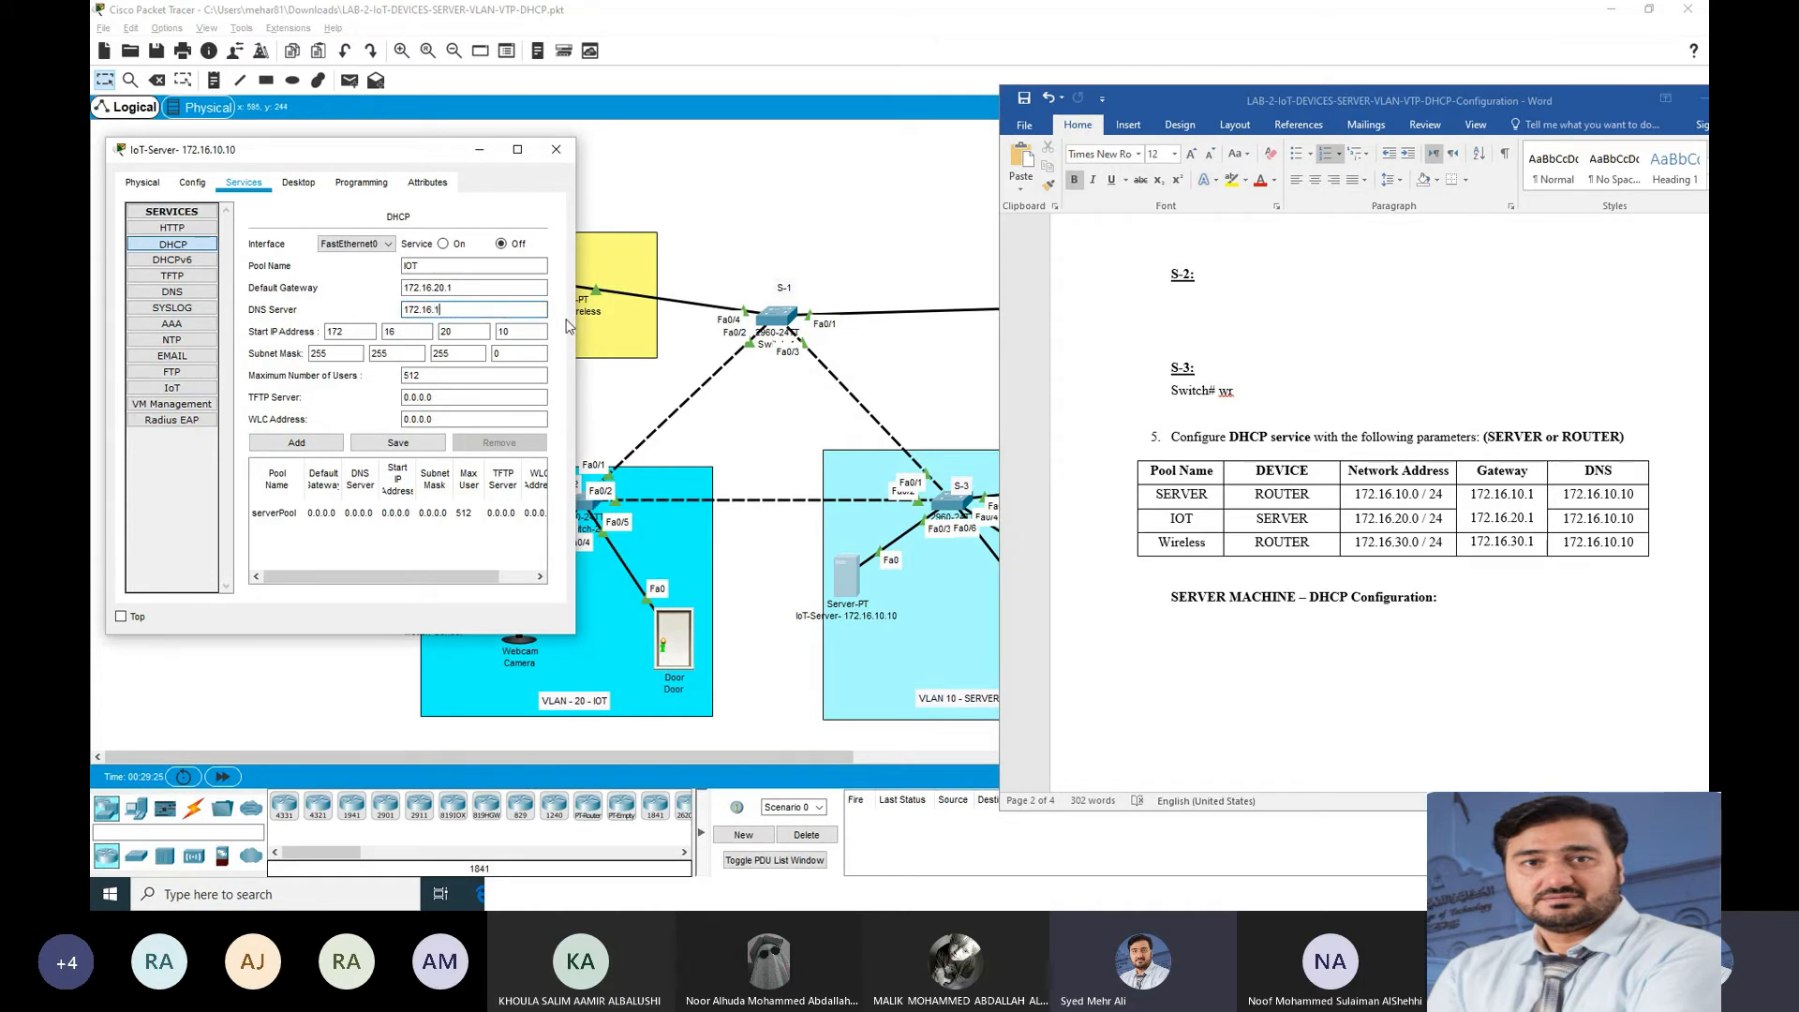
text(.10)
click(301, 444)
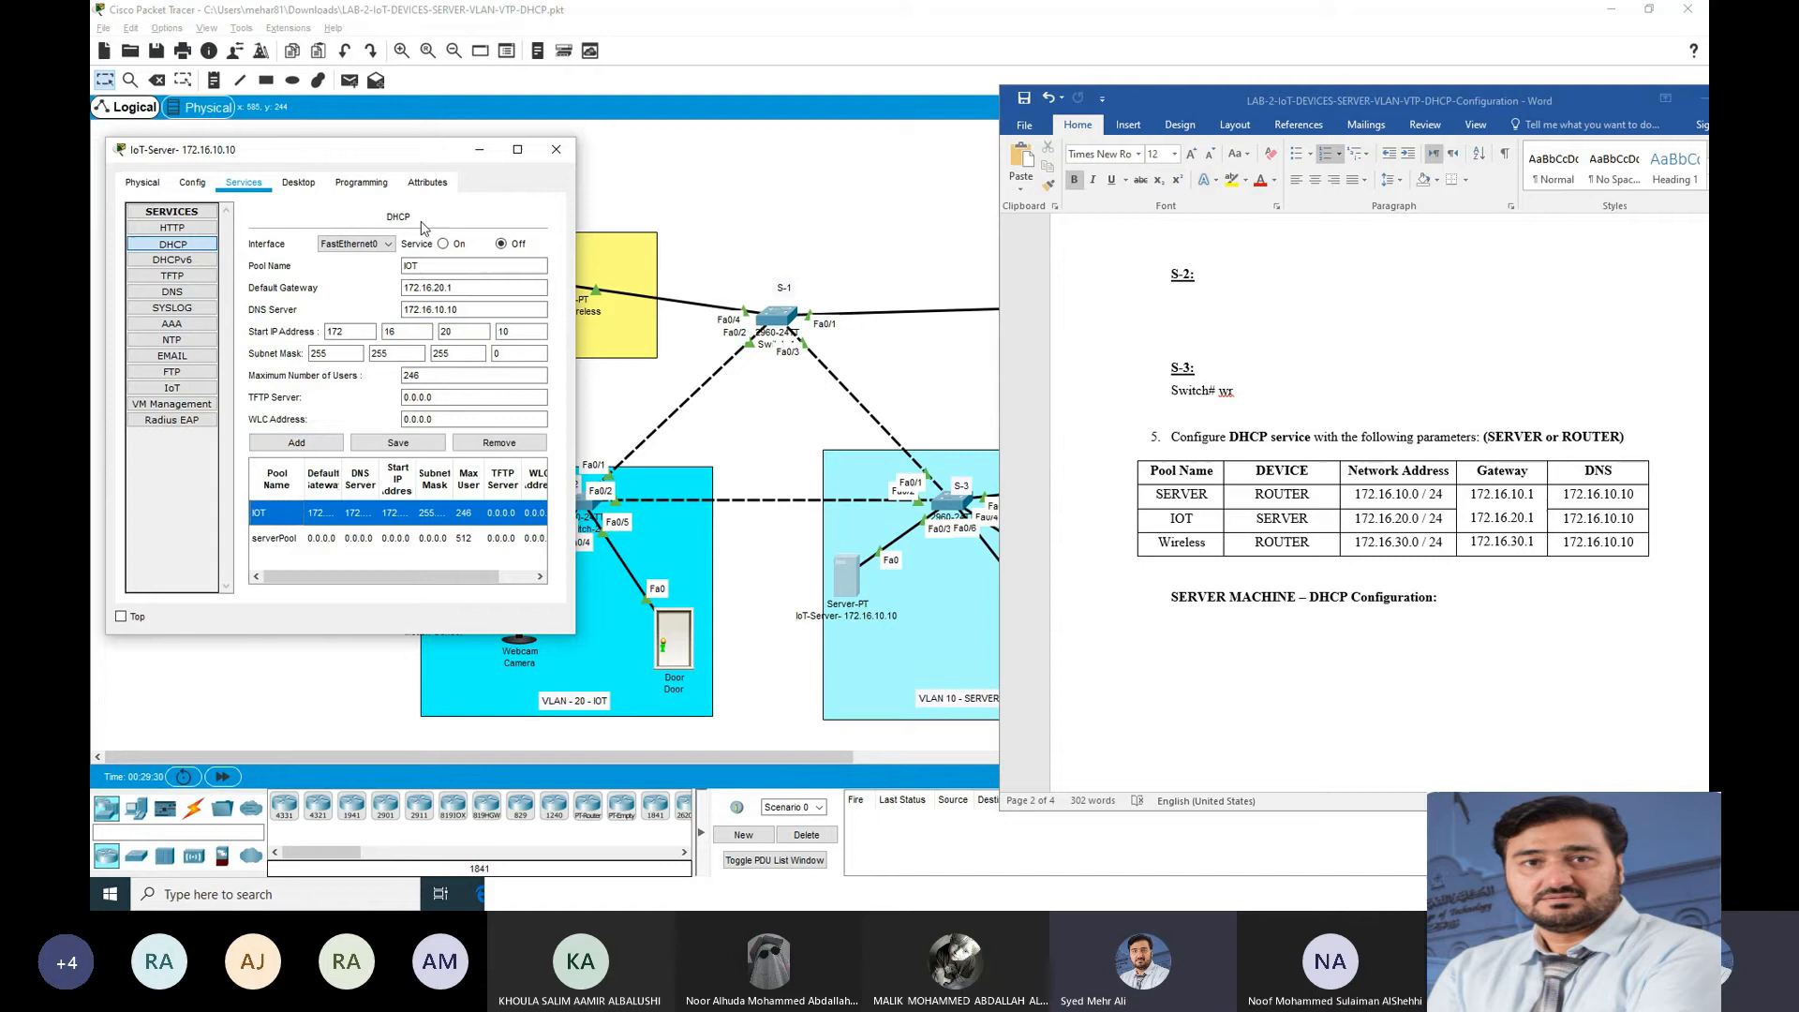
Step: Turn on the DHCP service and check the IOT and serverPool entries
click(443, 244)
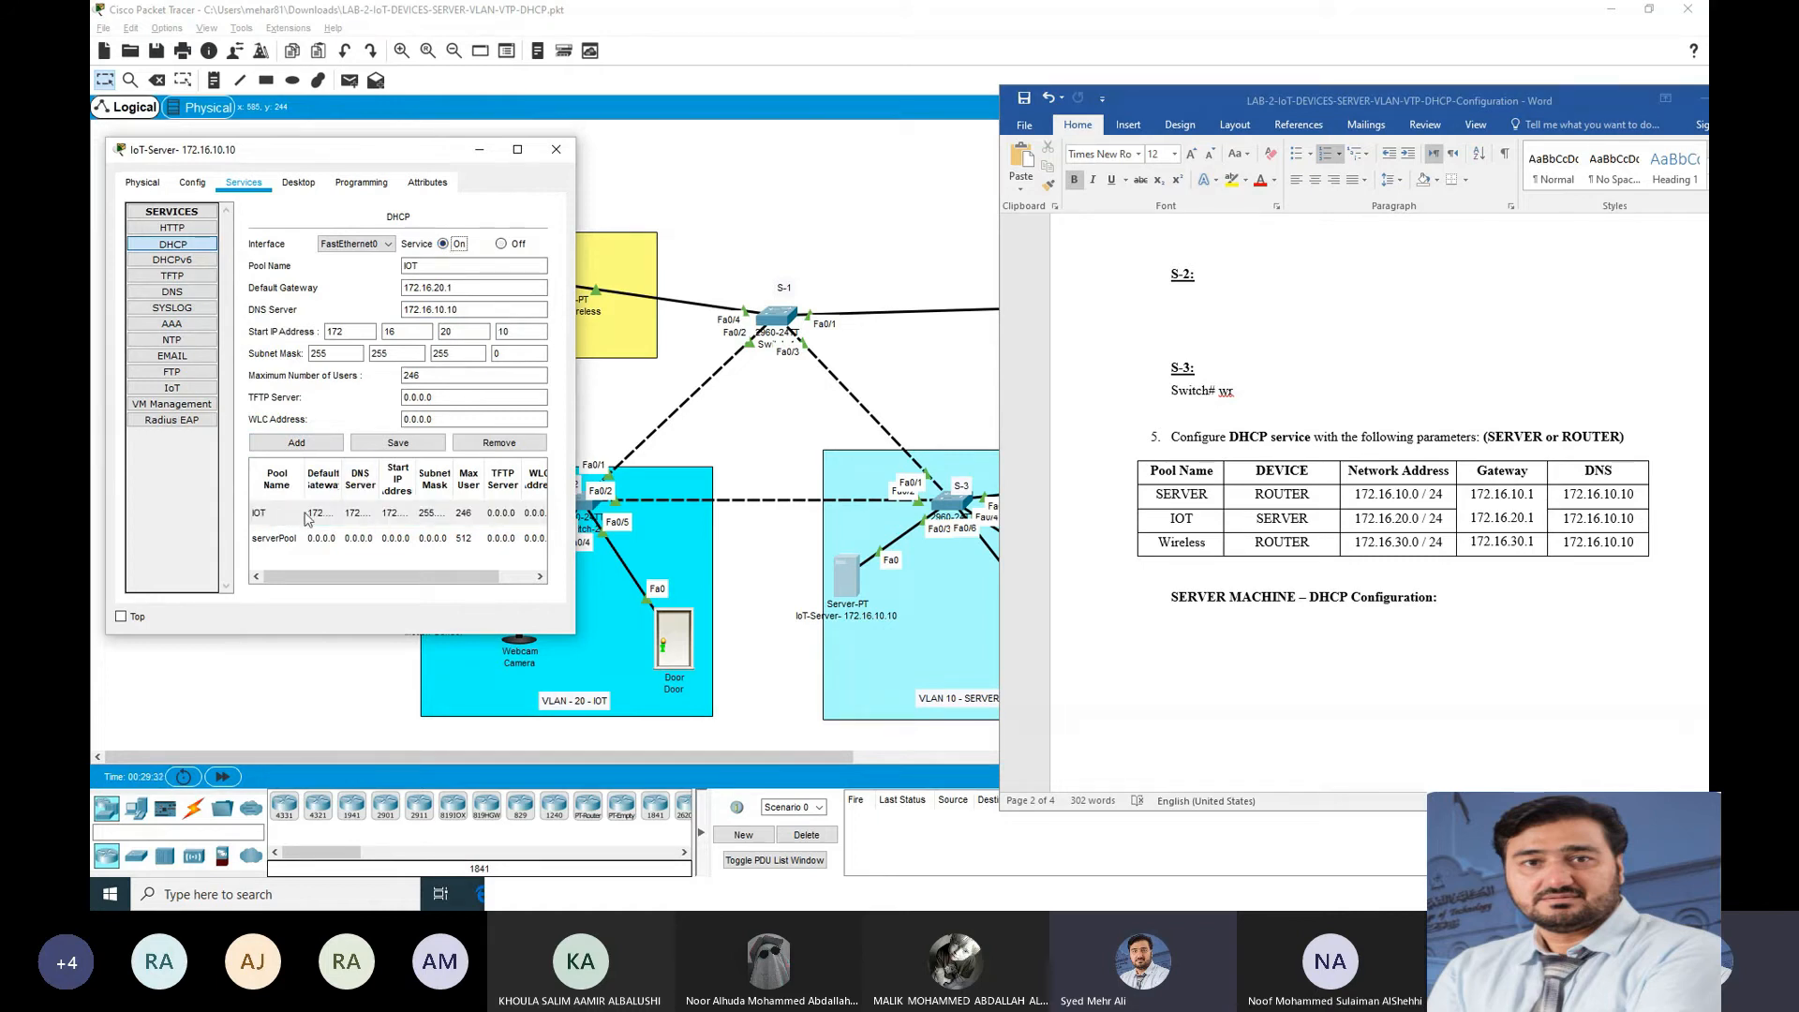
click(341, 522)
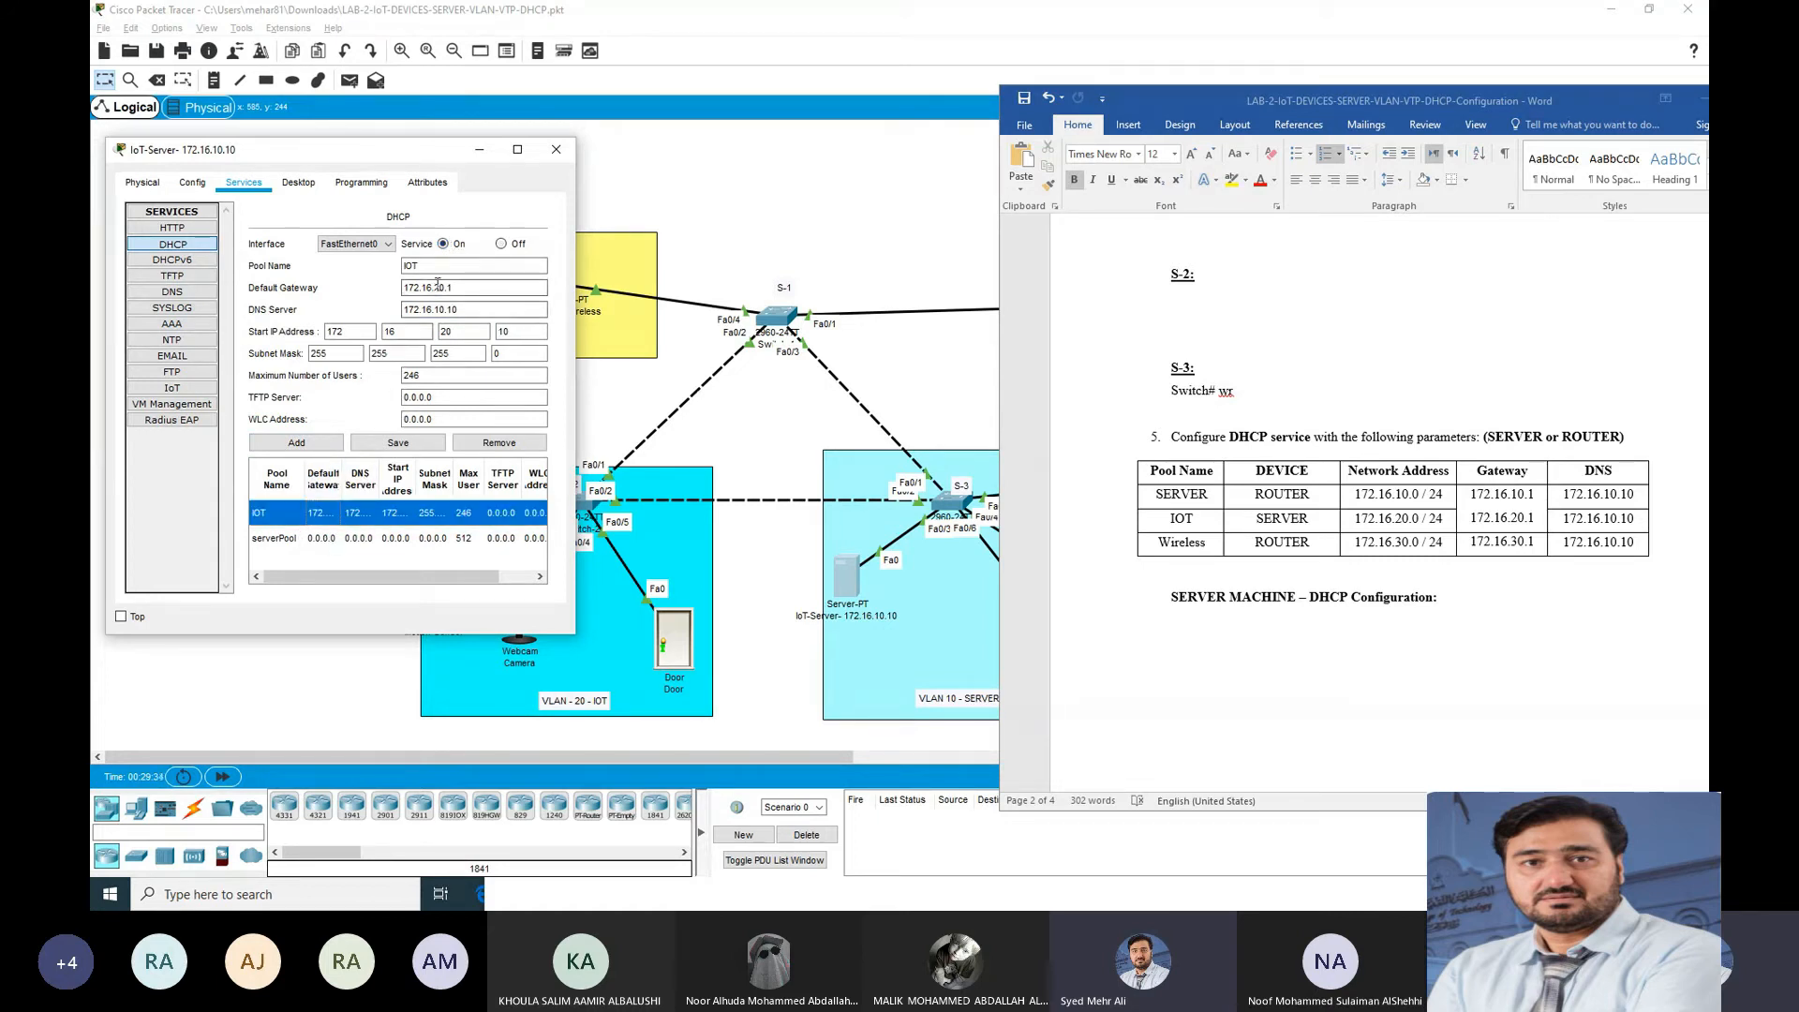
click(325, 542)
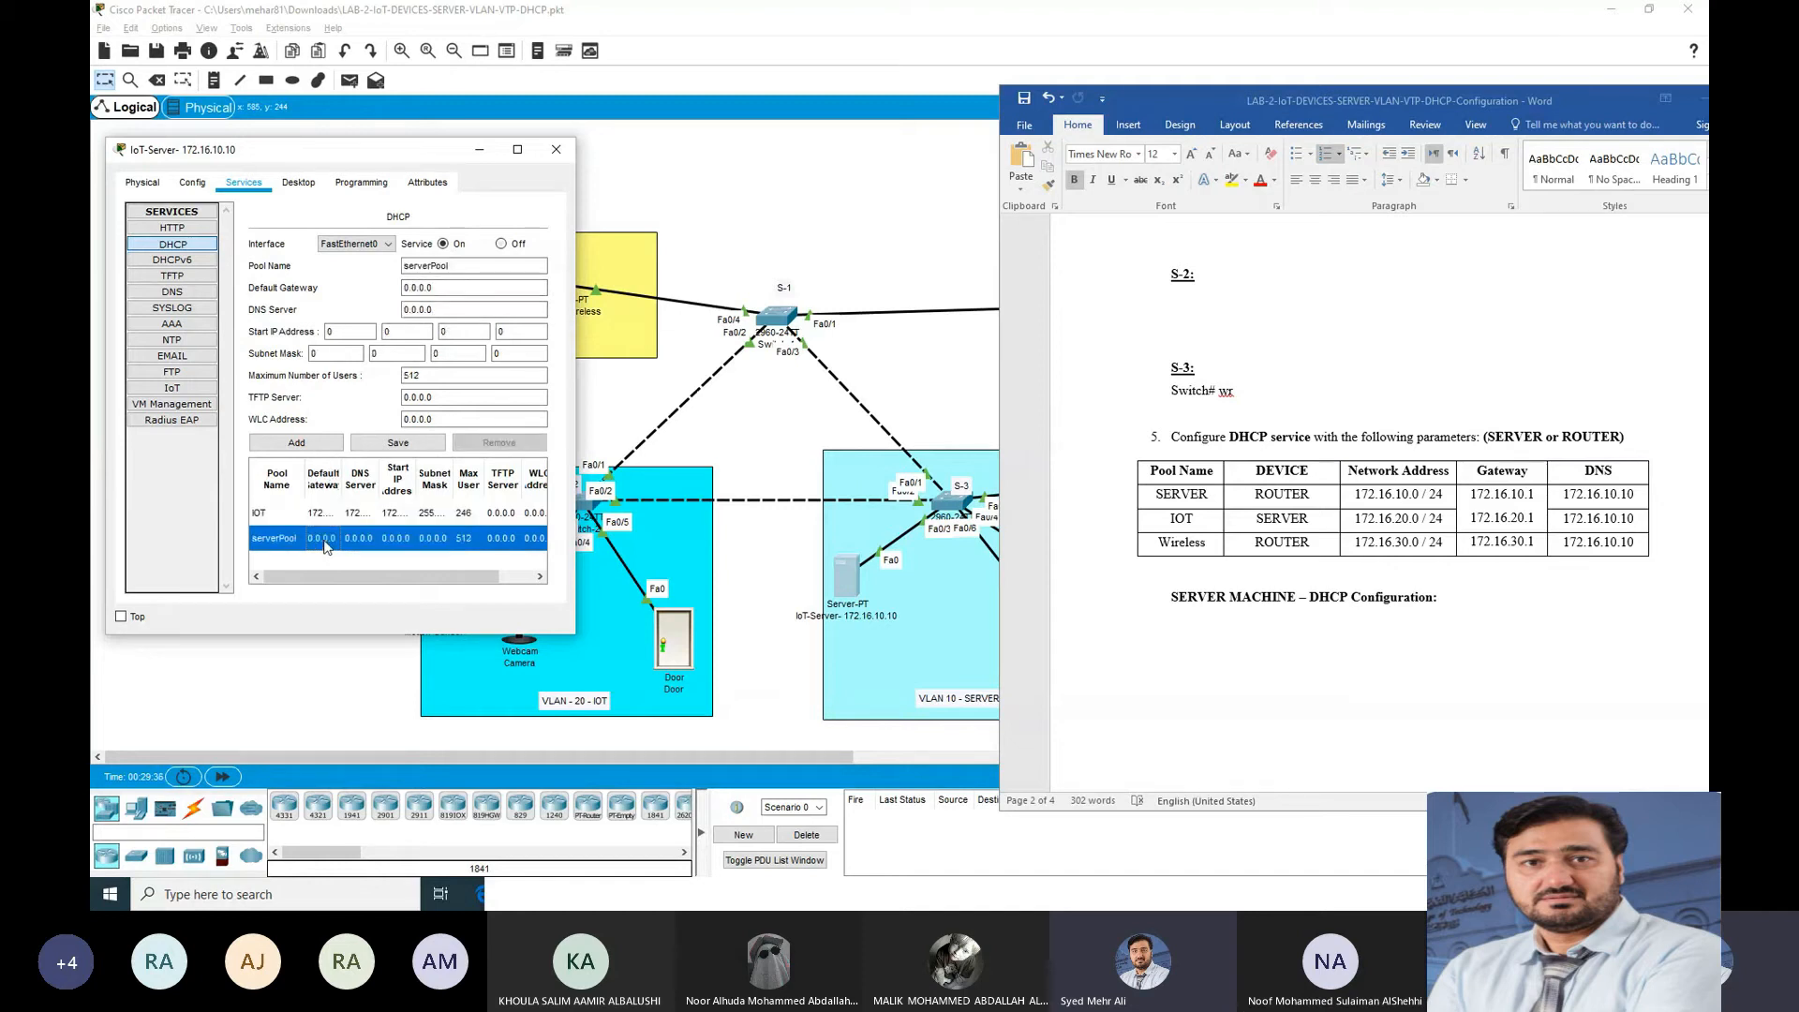
drag(457, 267, 441, 276)
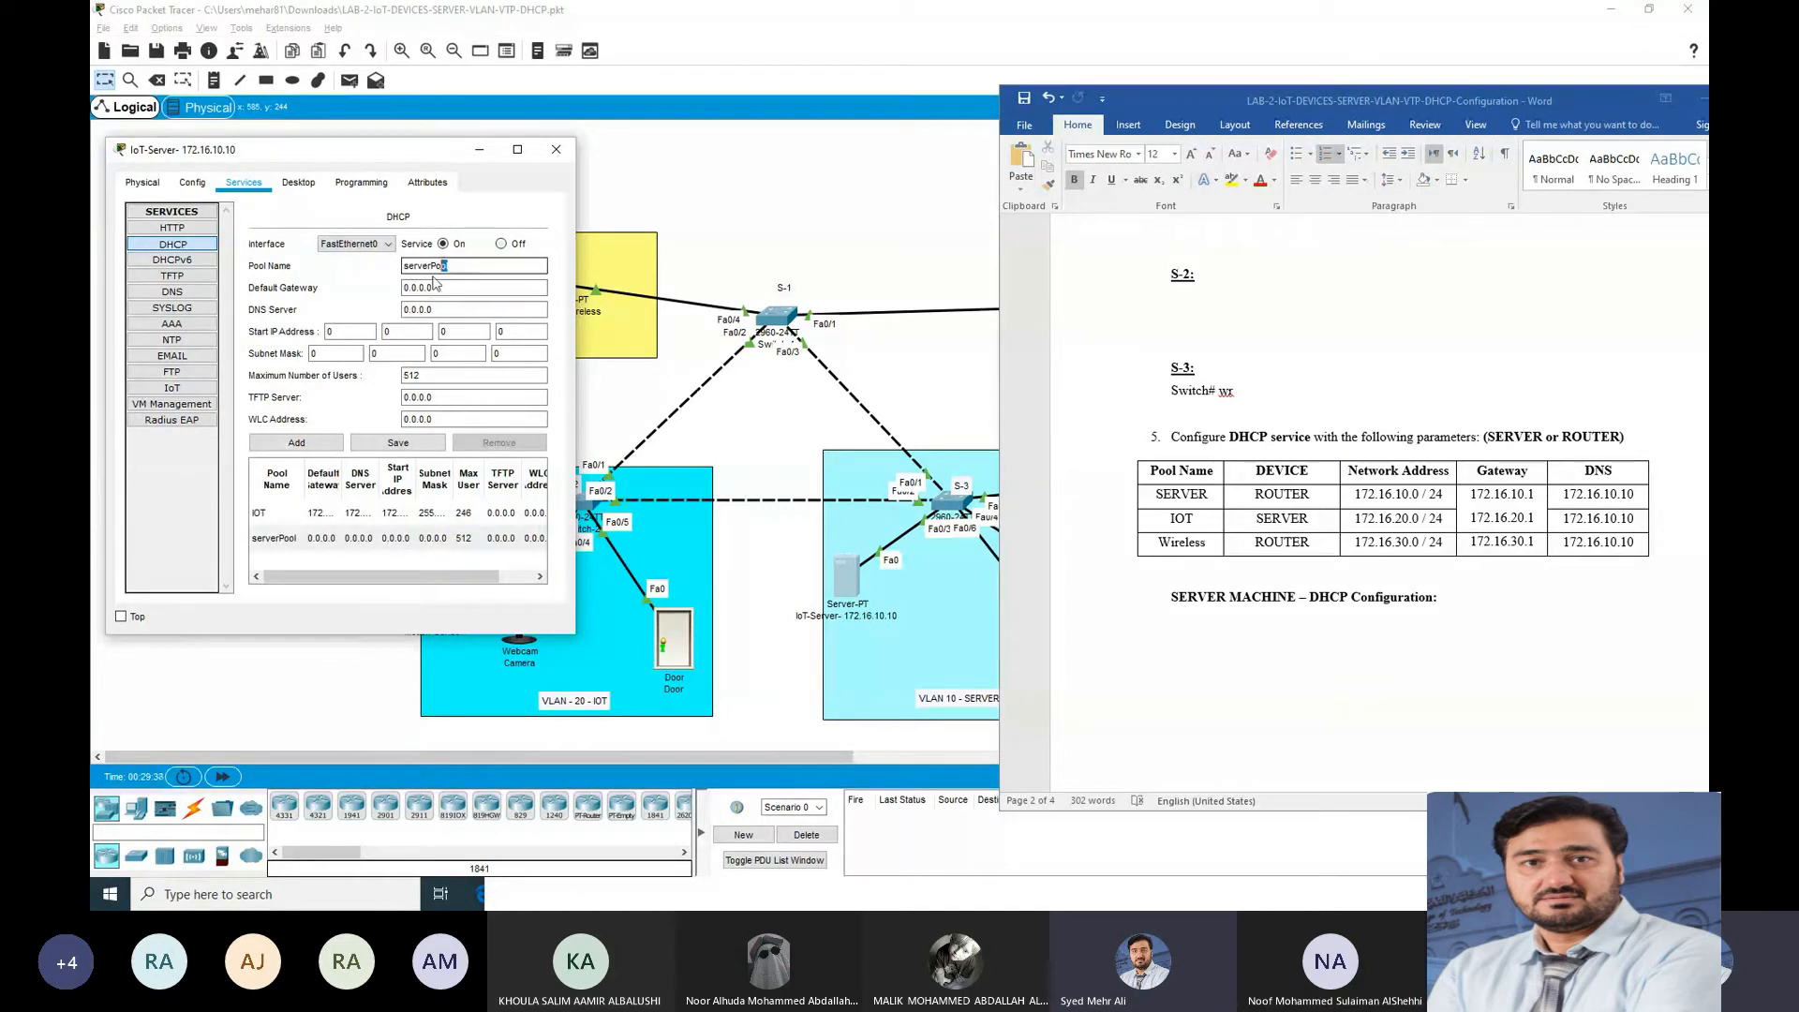
Step: Starting from the IOT pool's values, enter the pool name Wirless and the default gateway 172.16.30.1
click(333, 512)
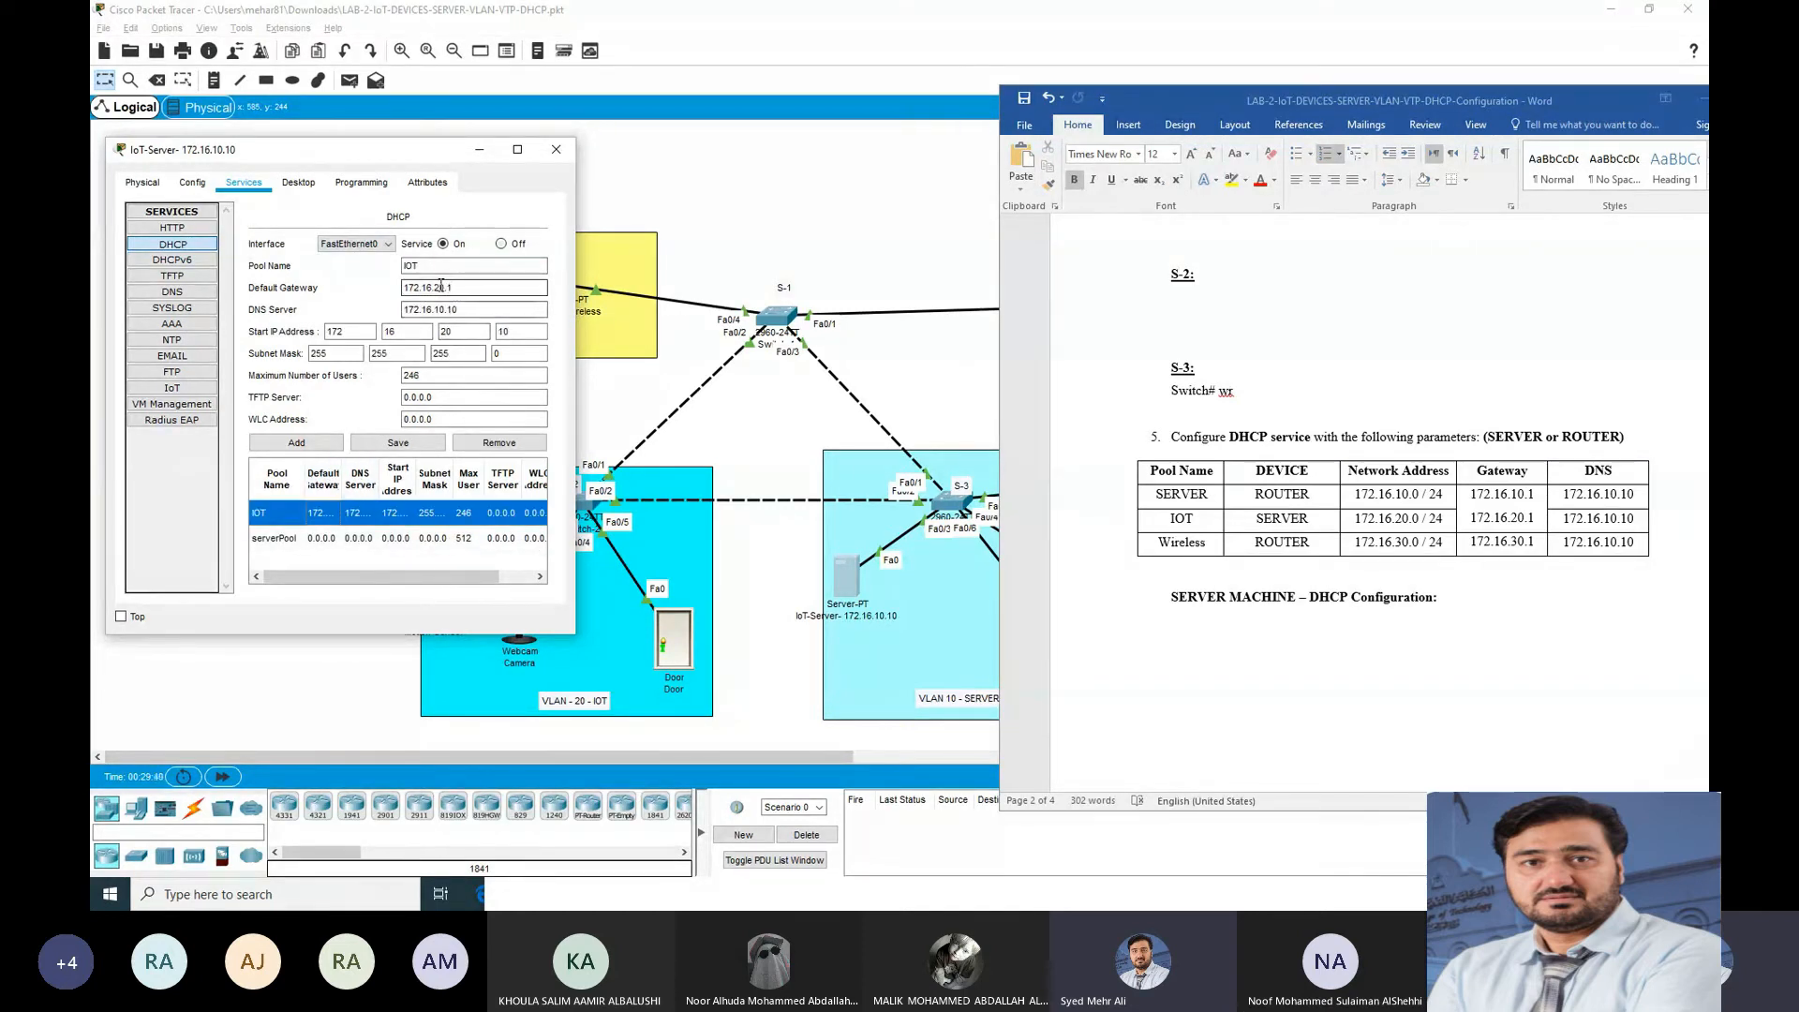
drag(423, 266, 401, 267)
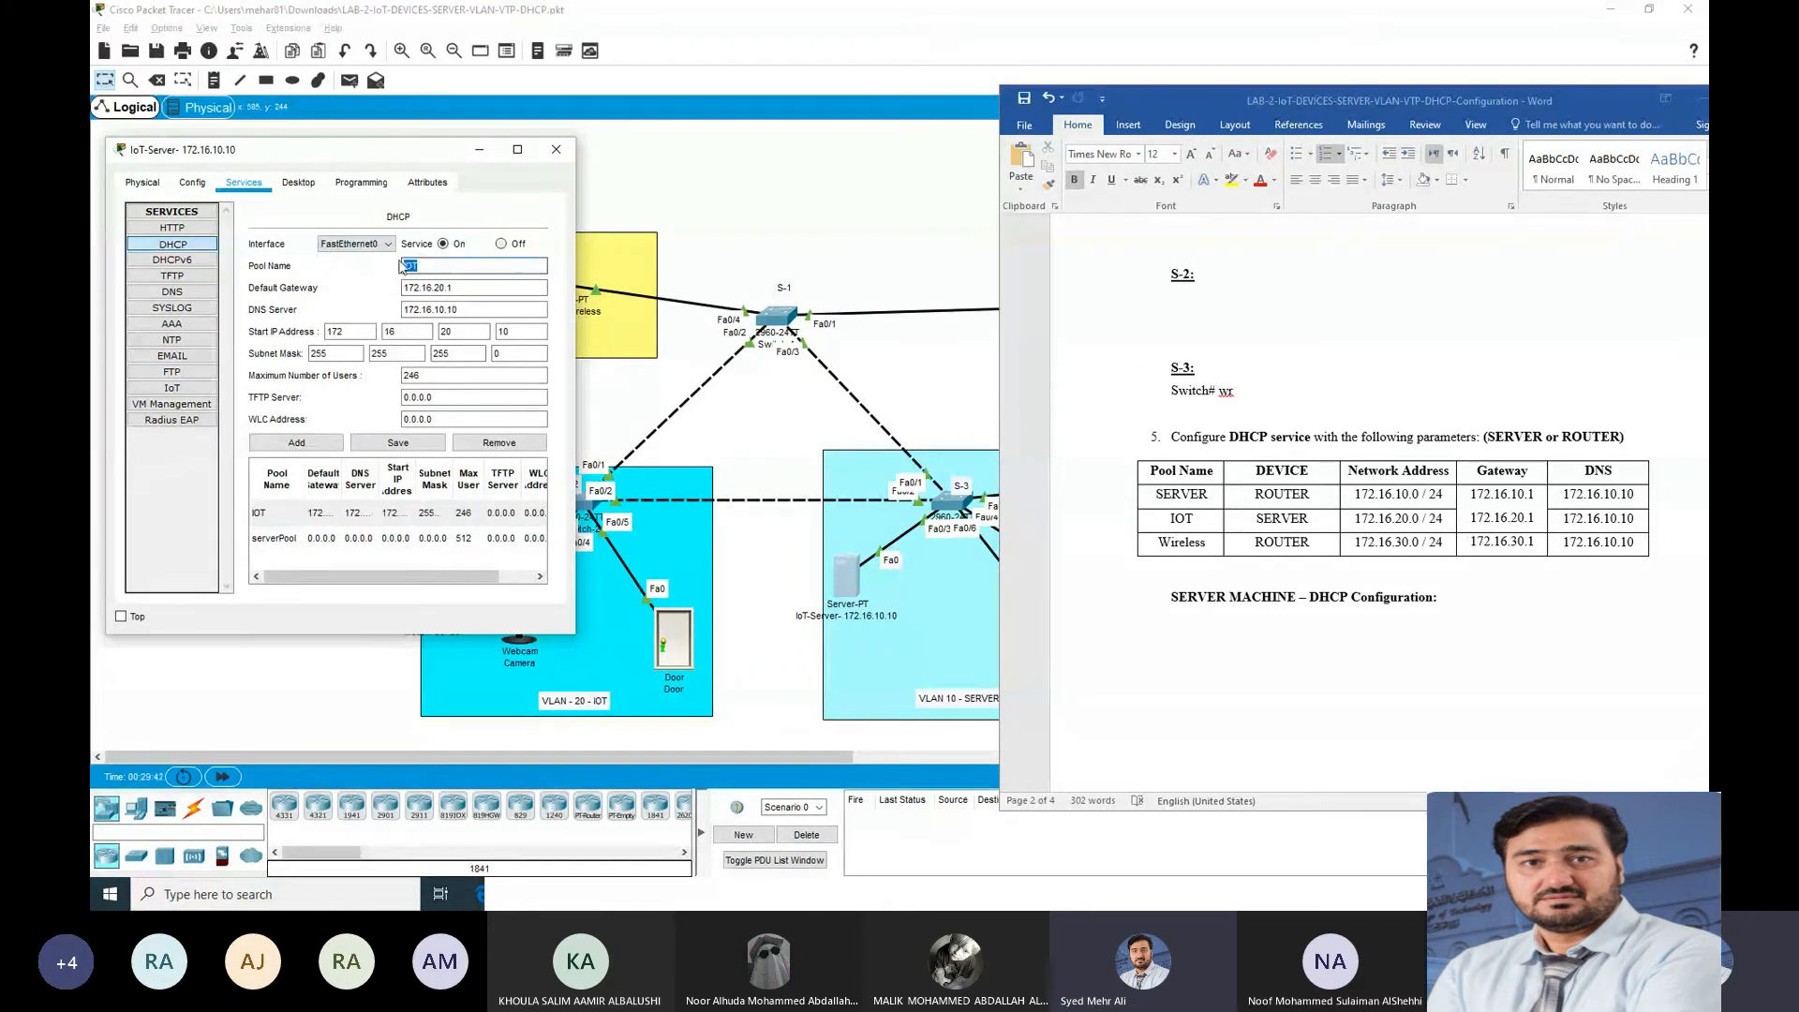
text(Wirless)
key(Tab)
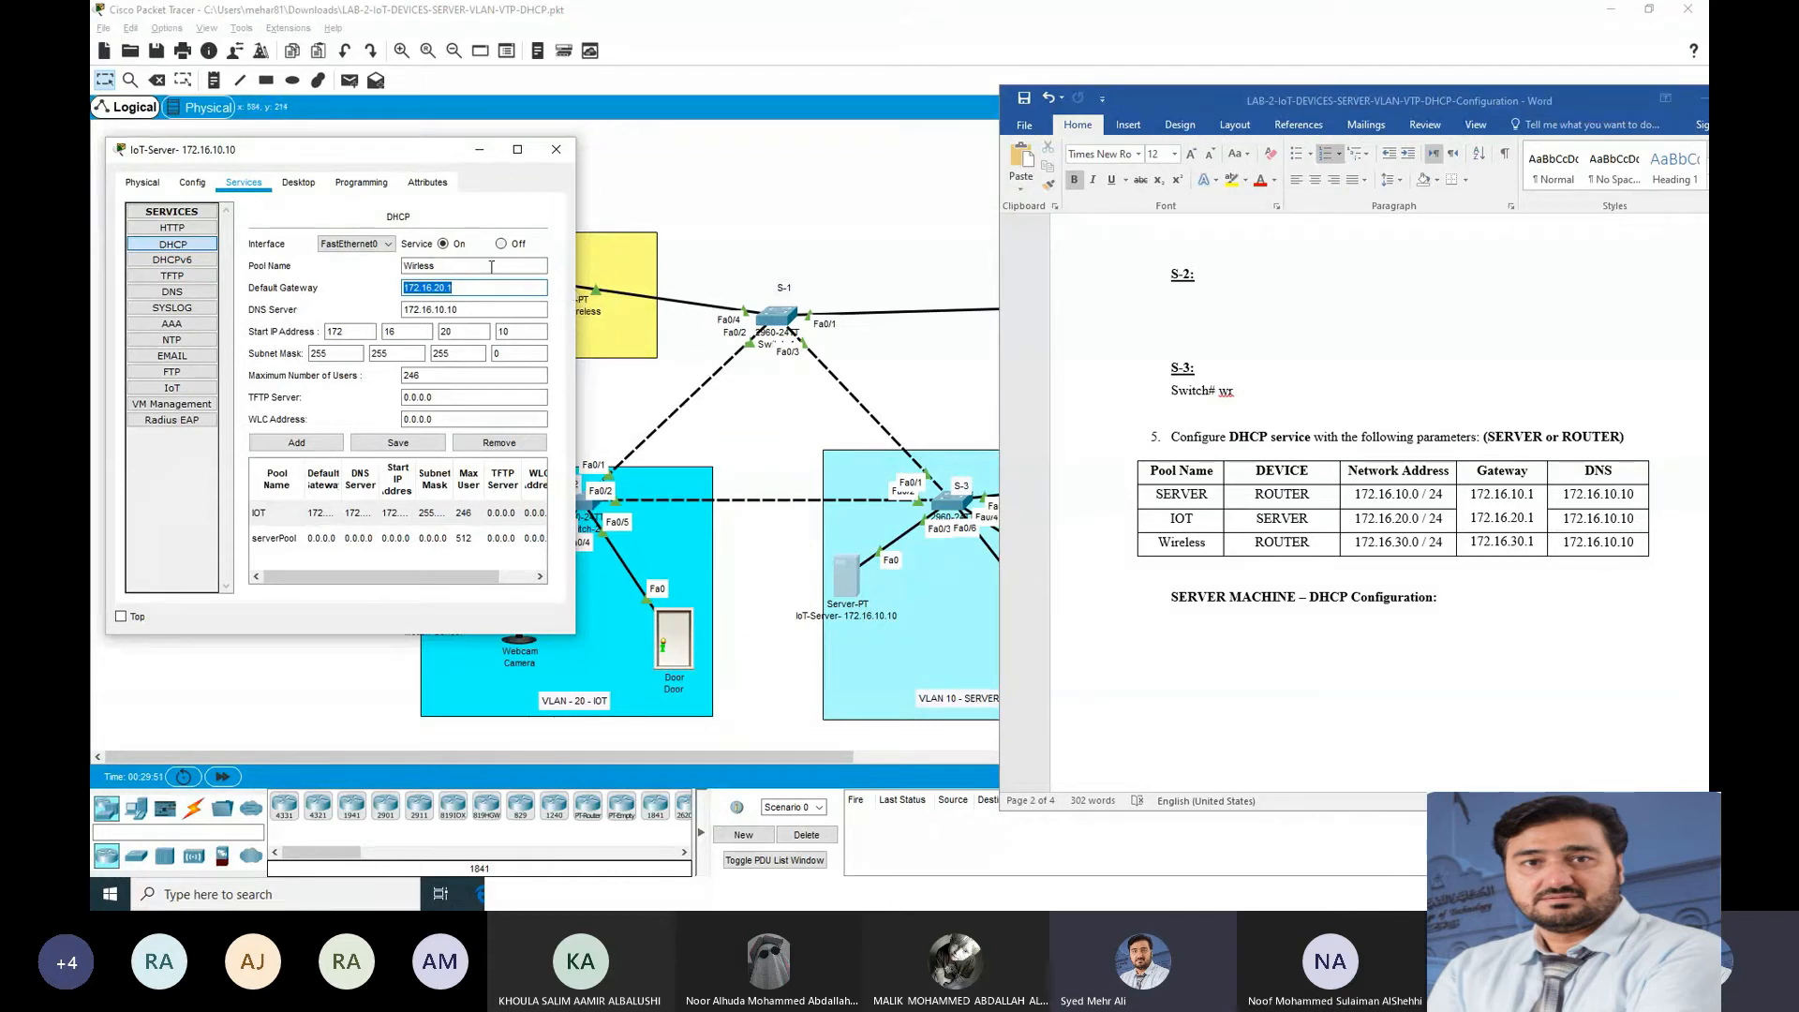
click(437, 288)
text(3)
Step: Set the start IP address to 172.16.30.10 and add the Wirless pool
click(435, 312)
click(463, 331)
key(BackSpace)
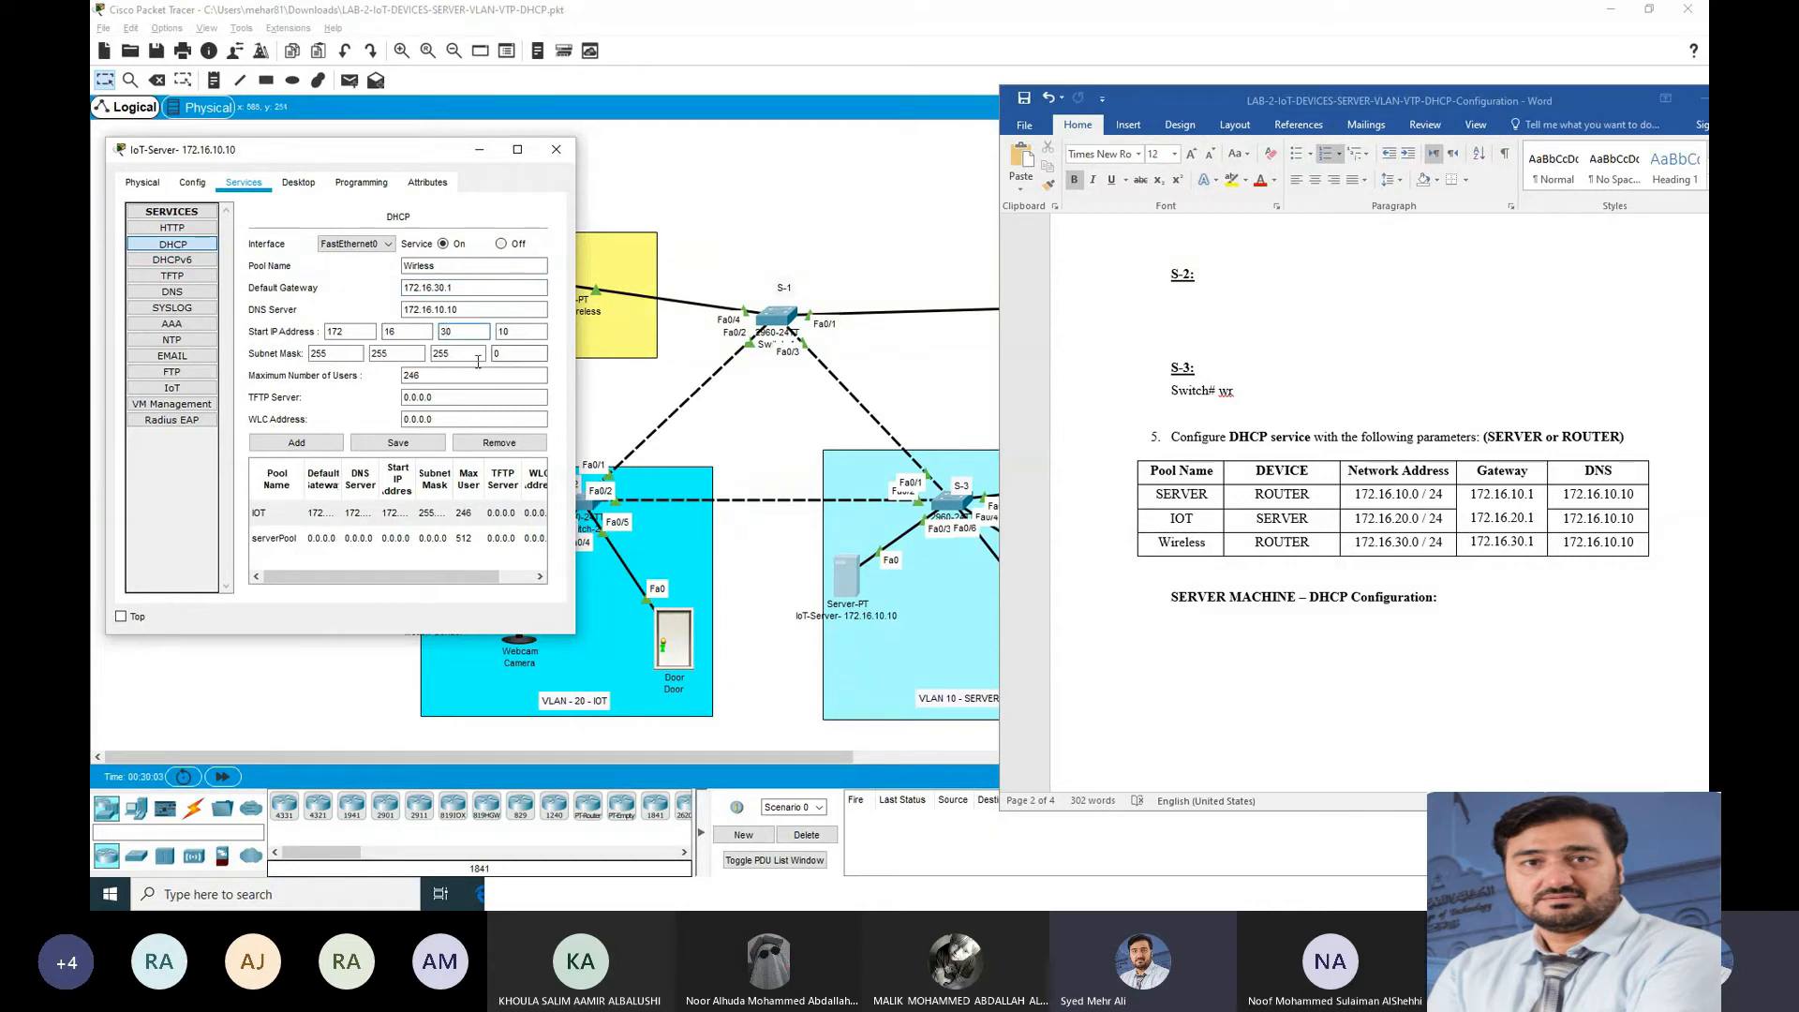
click(310, 447)
Step: Compare the gateway, DNS and start address of the Wirless and IOT pools, and close the server's settings
click(282, 517)
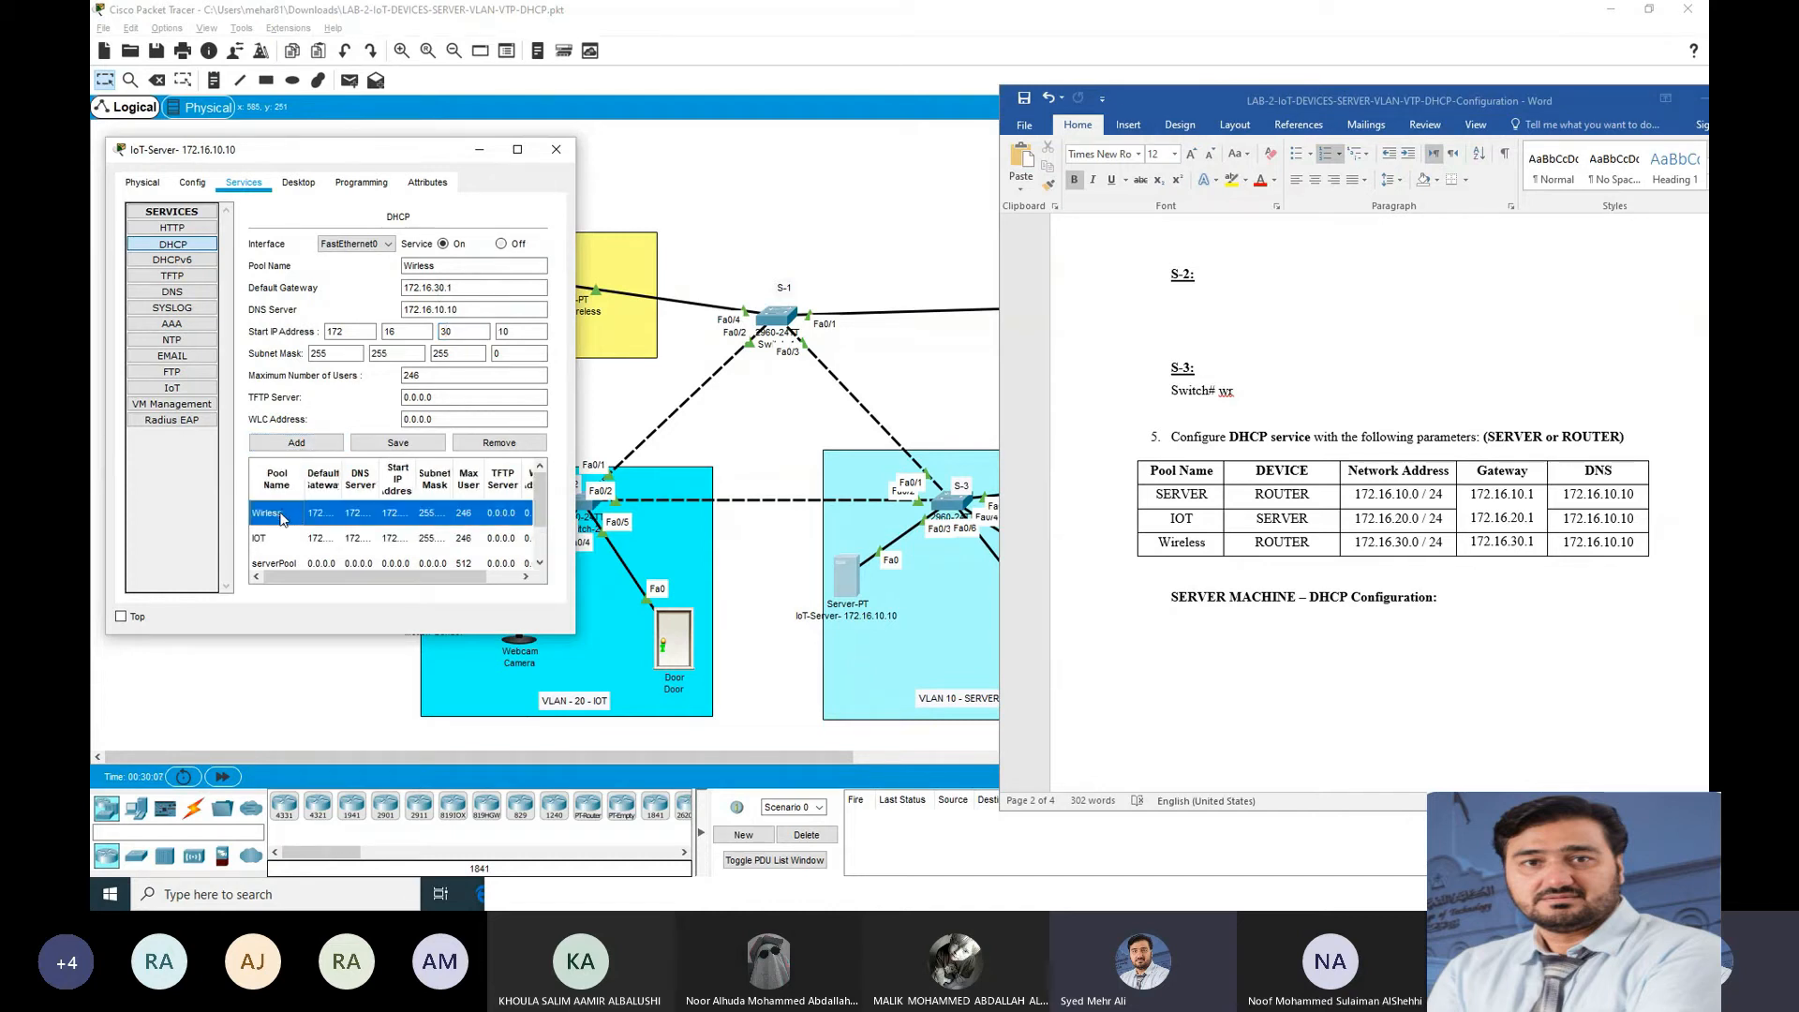
click(267, 539)
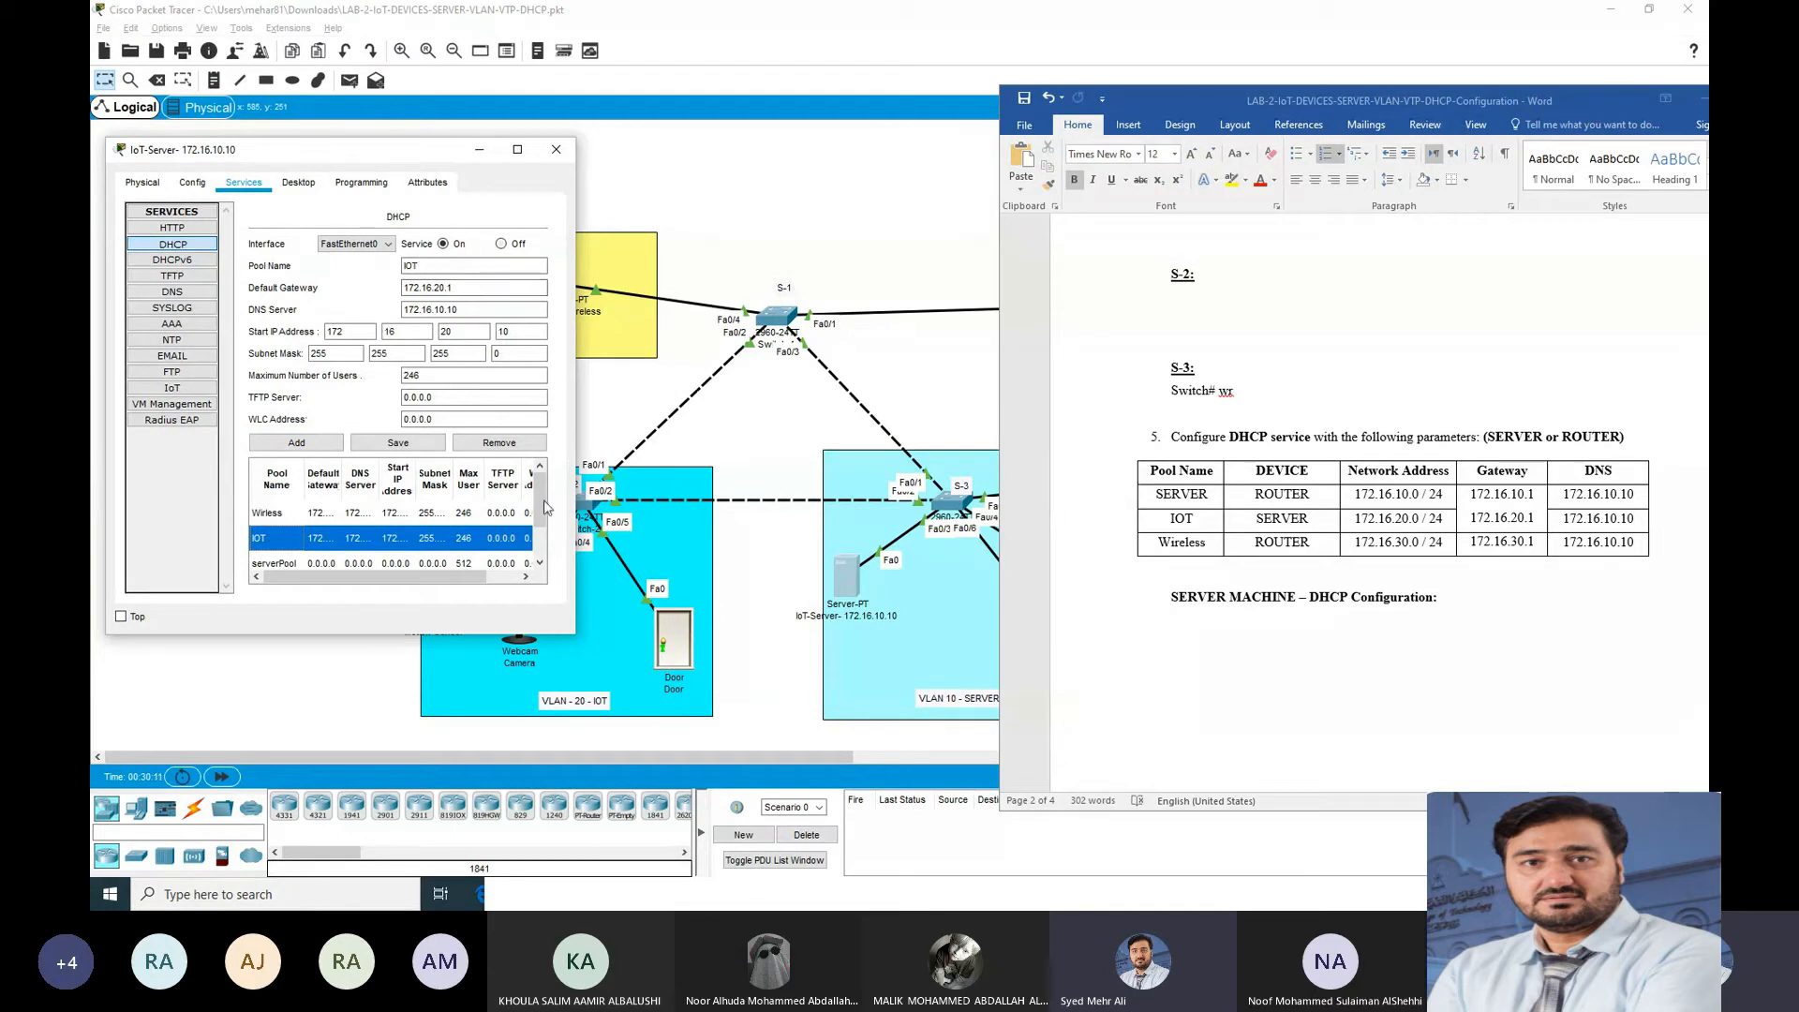
drag(576, 628, 685, 626)
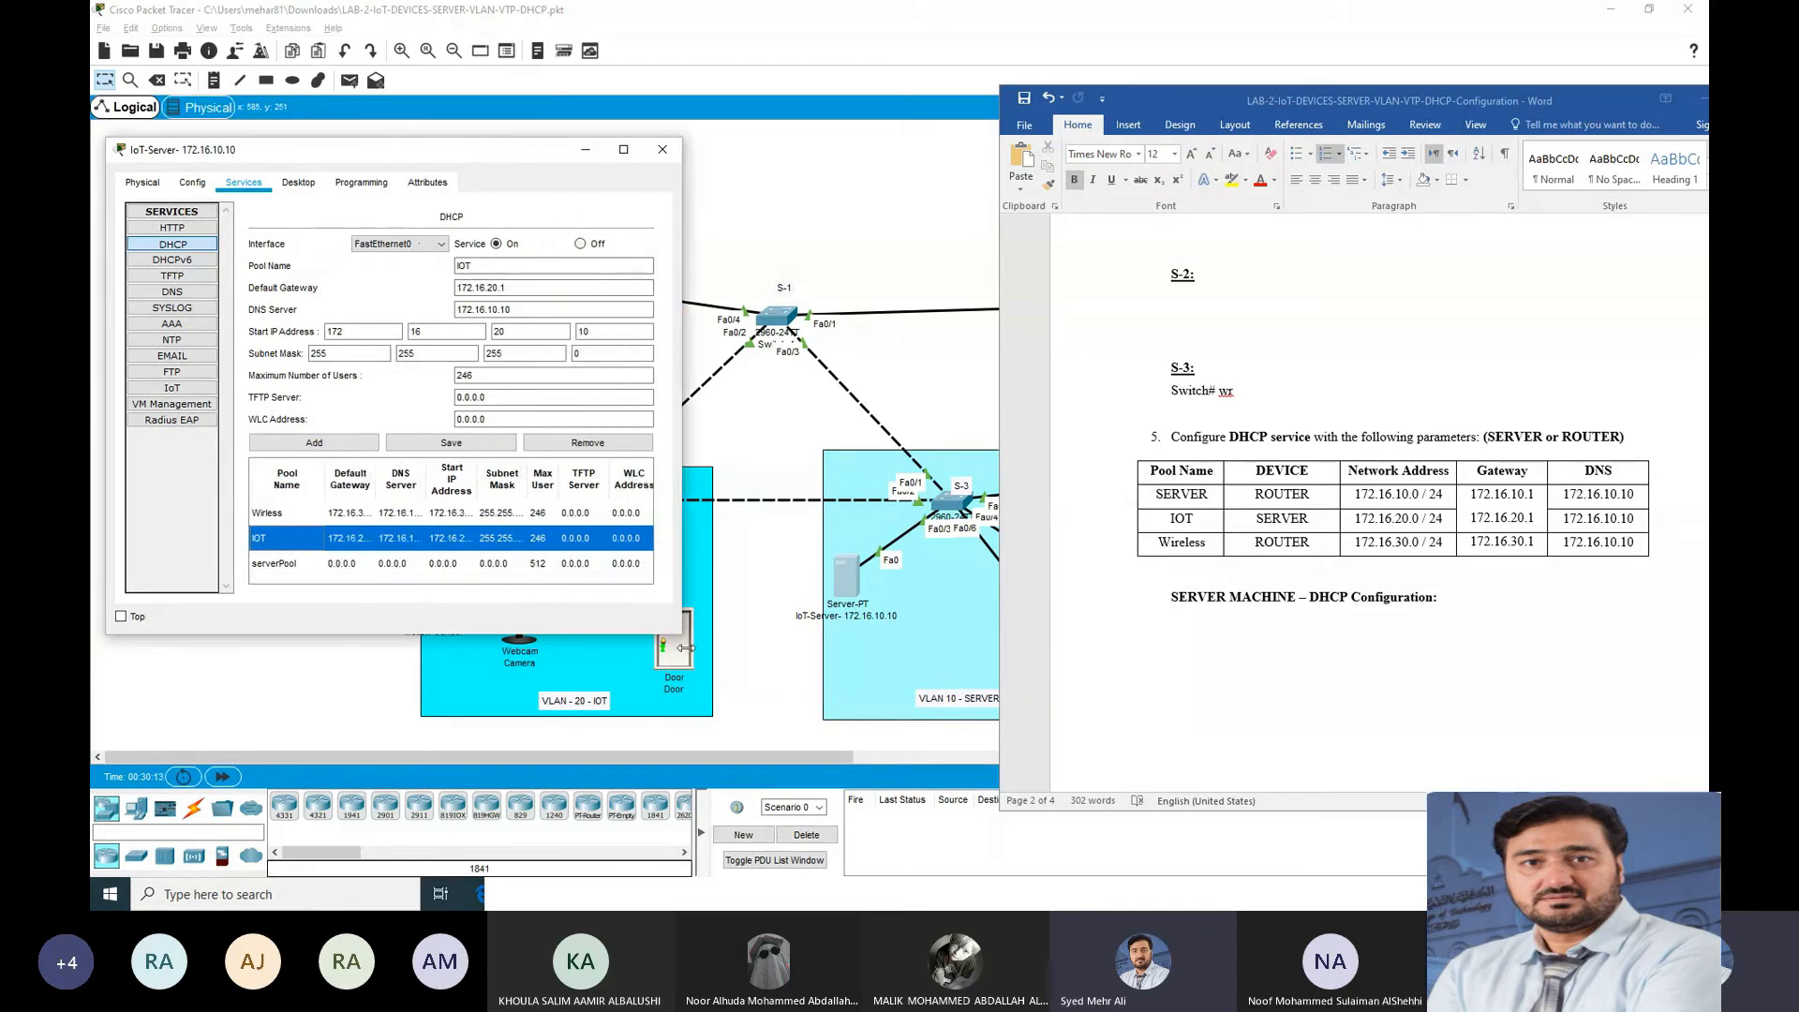
click(403, 515)
click(380, 543)
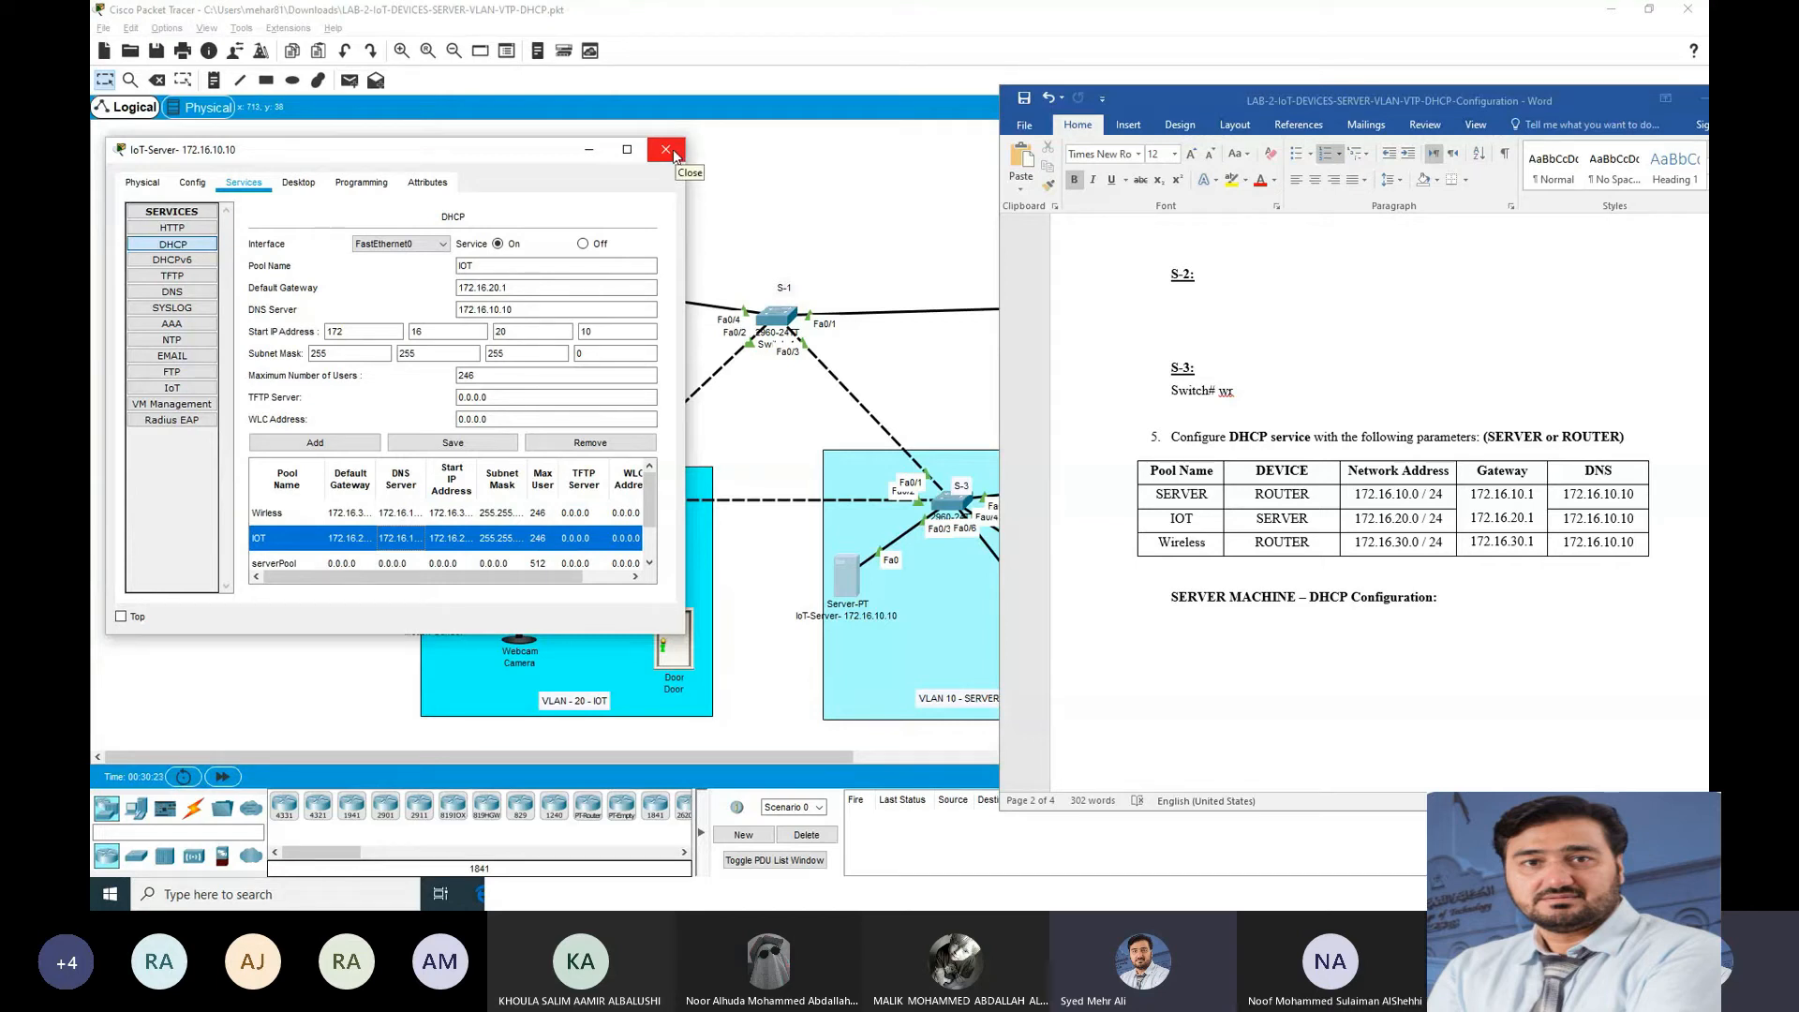
click(346, 514)
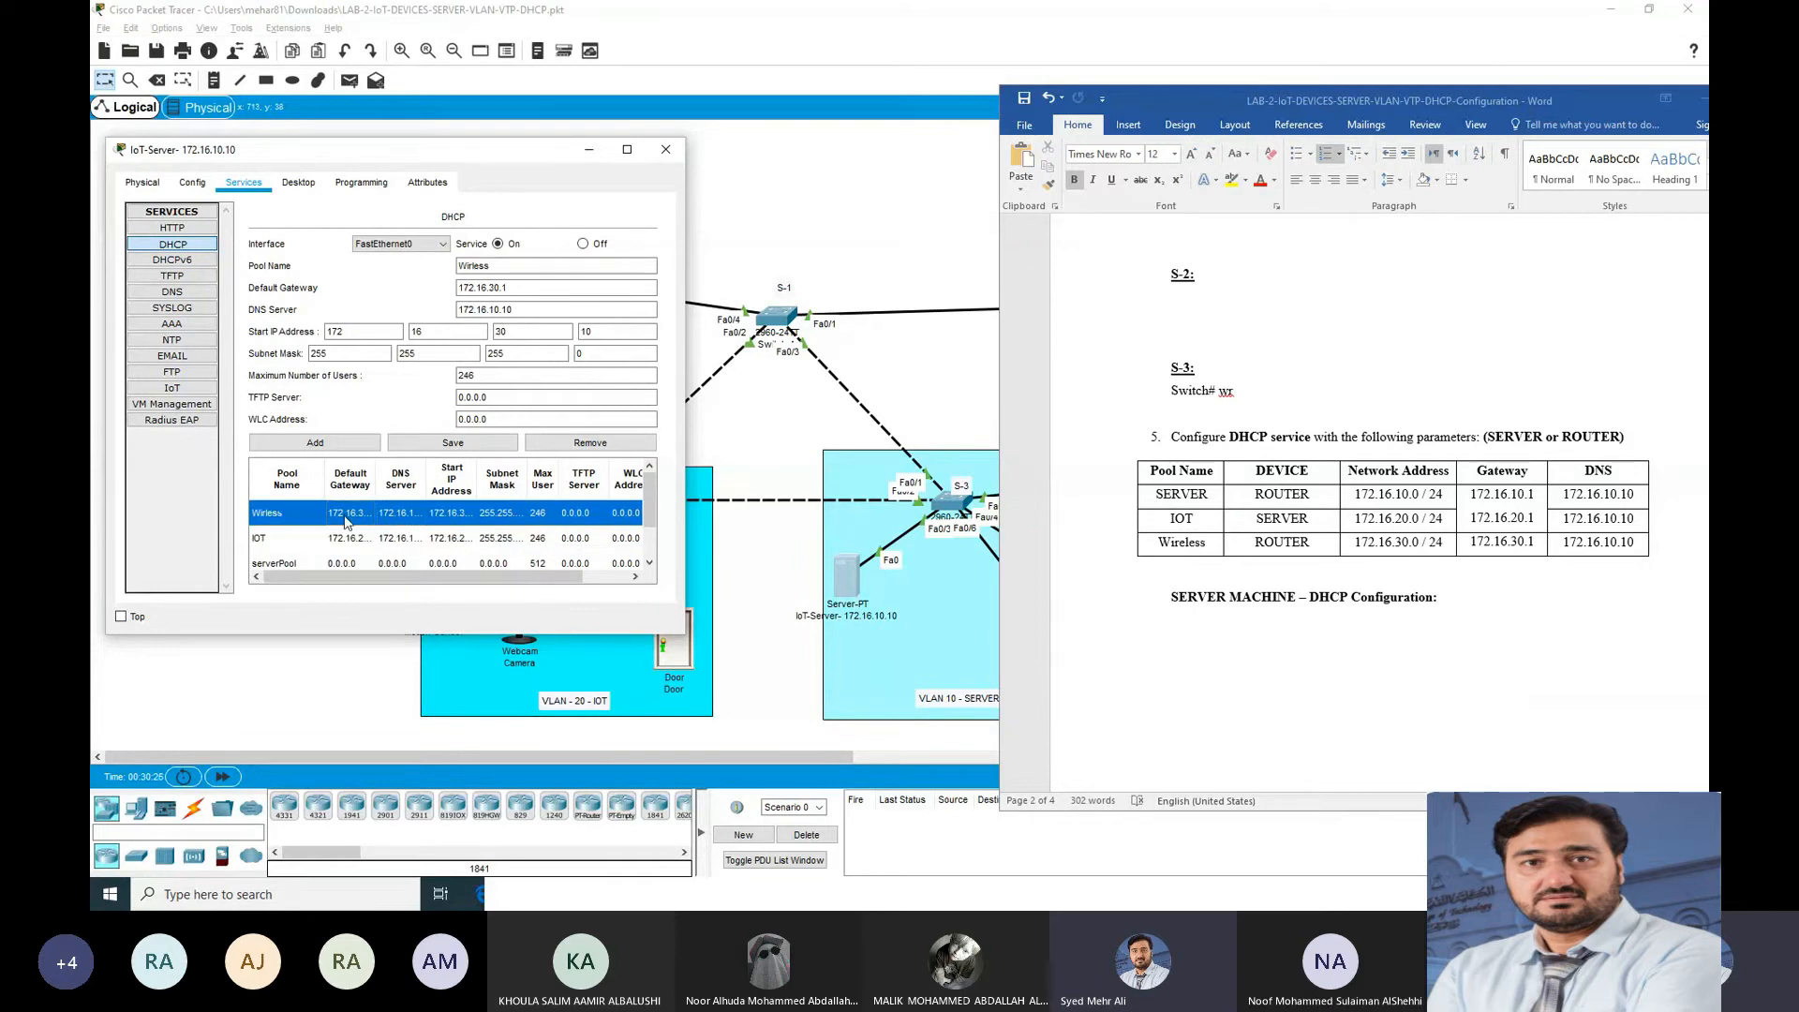
click(346, 538)
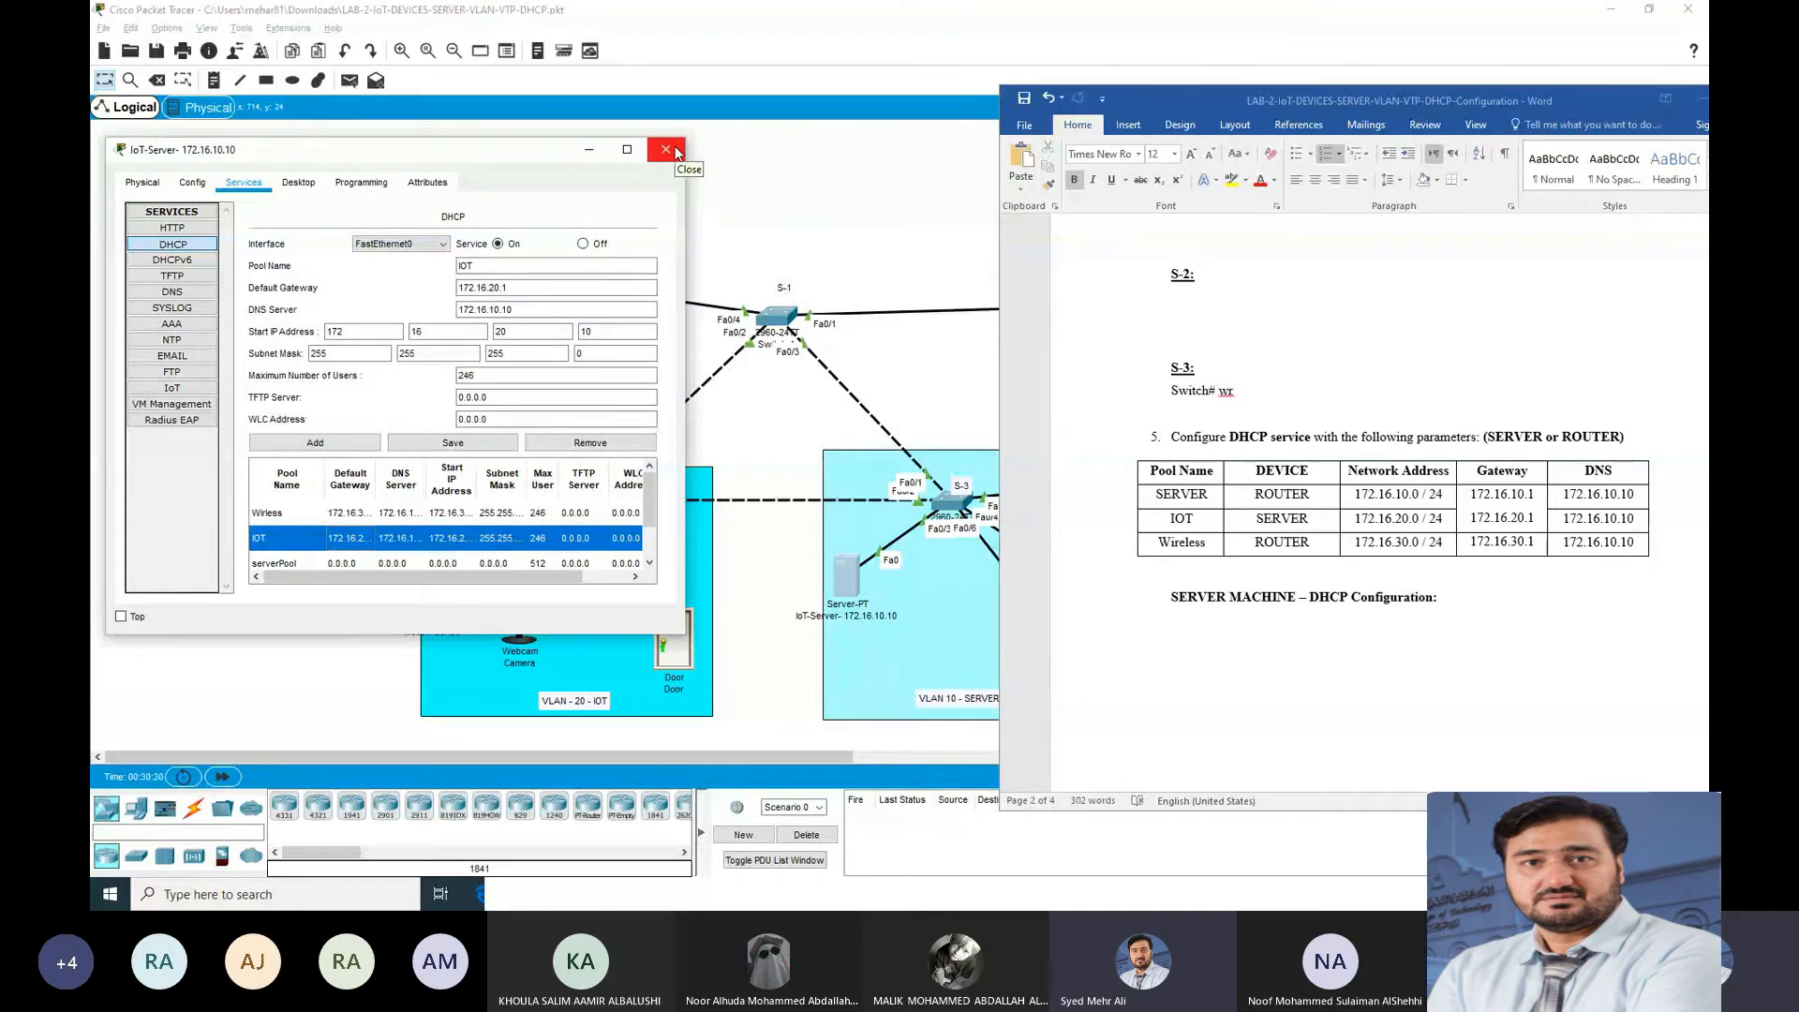
click(437, 513)
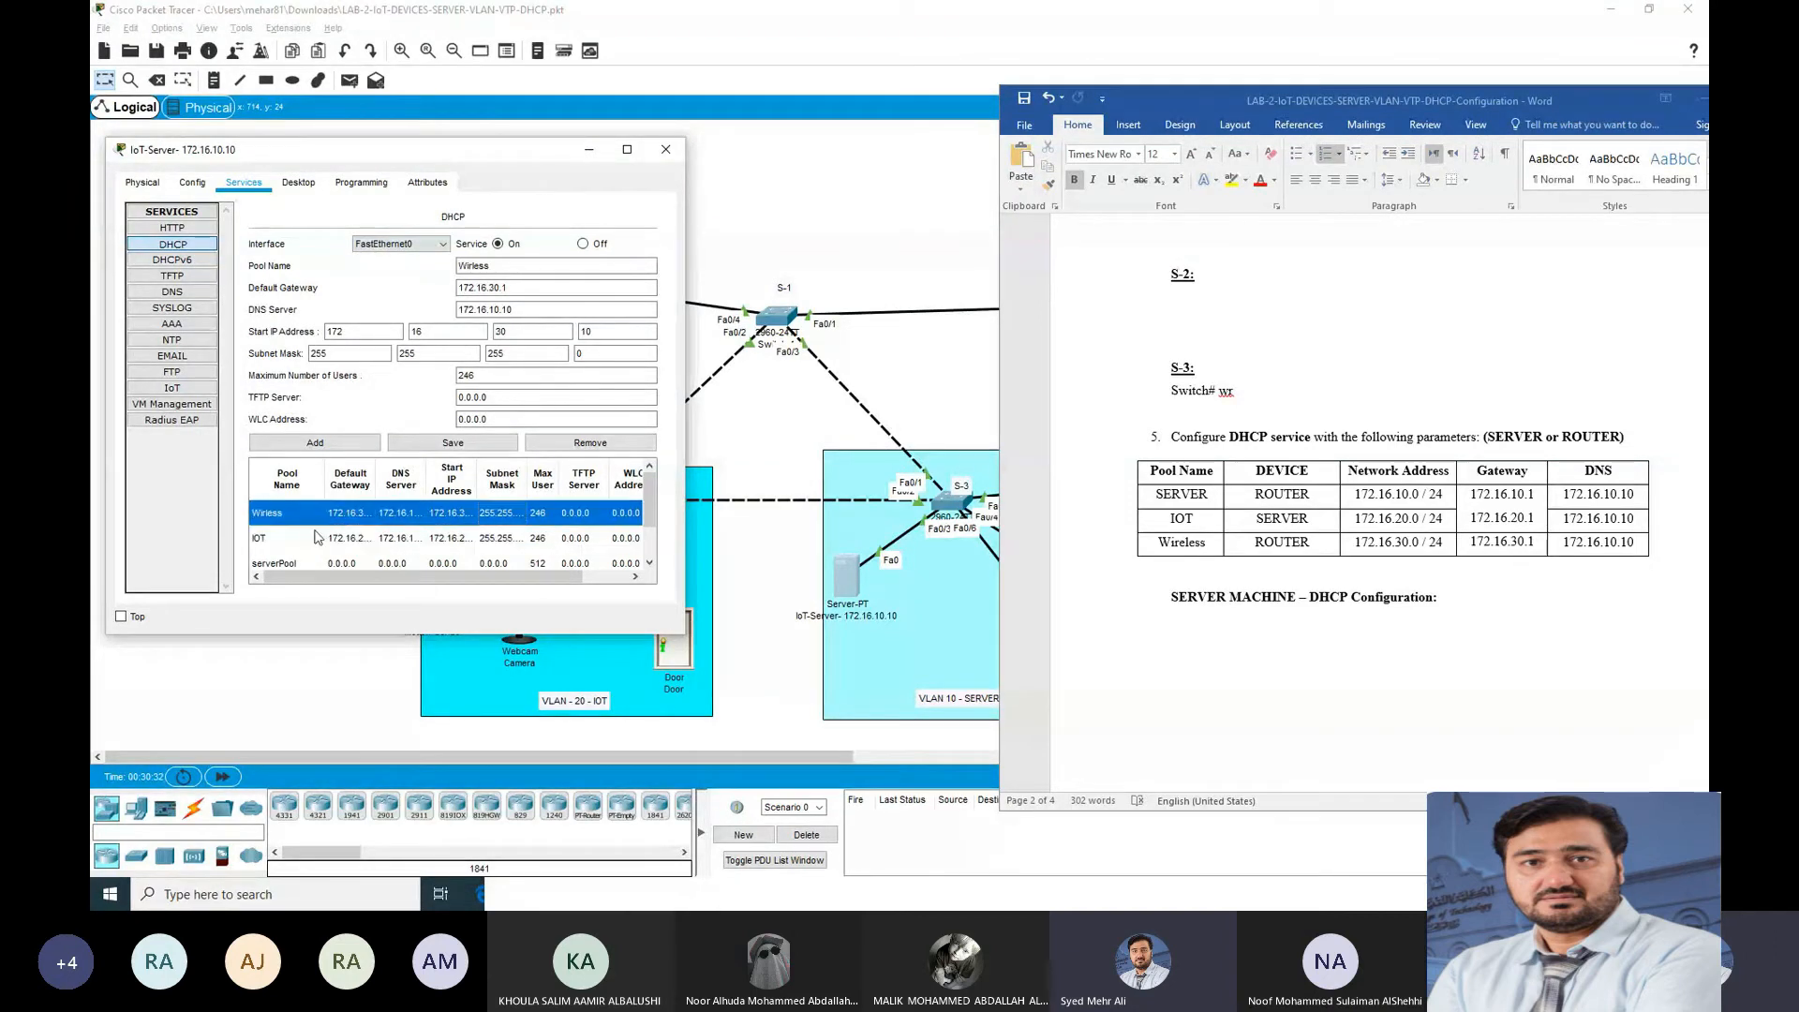
click(334, 541)
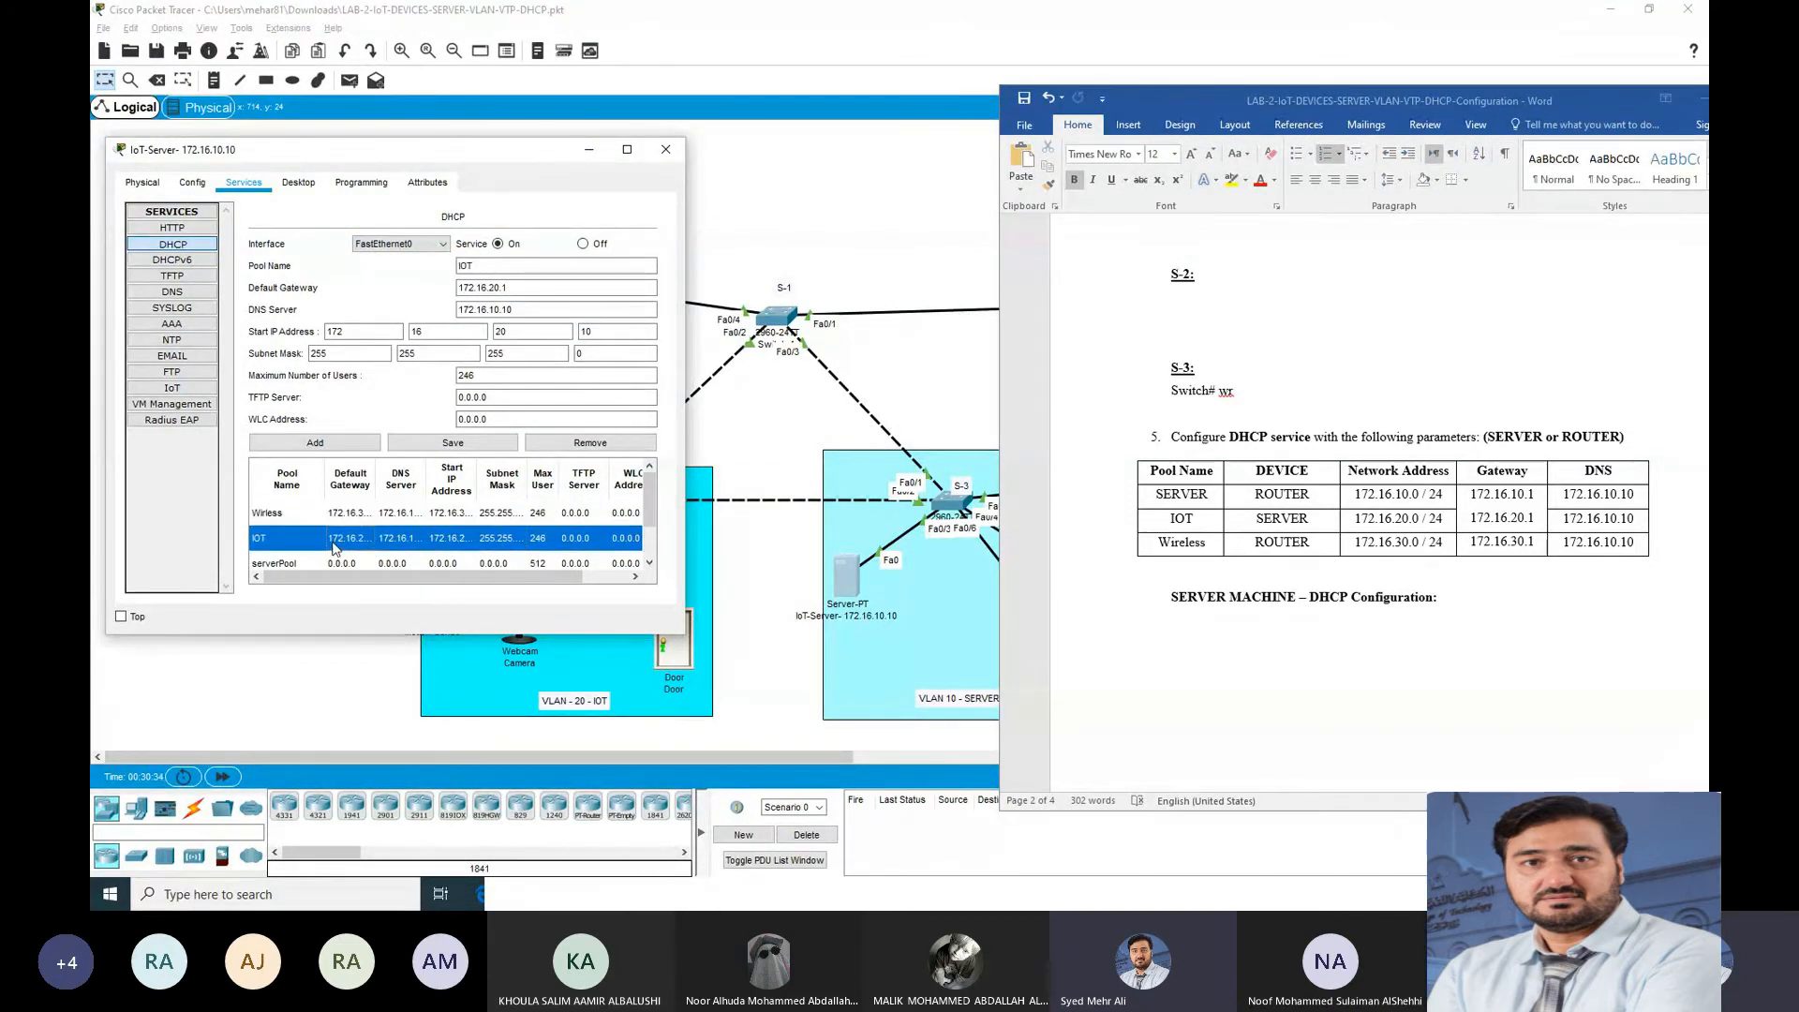
click(356, 516)
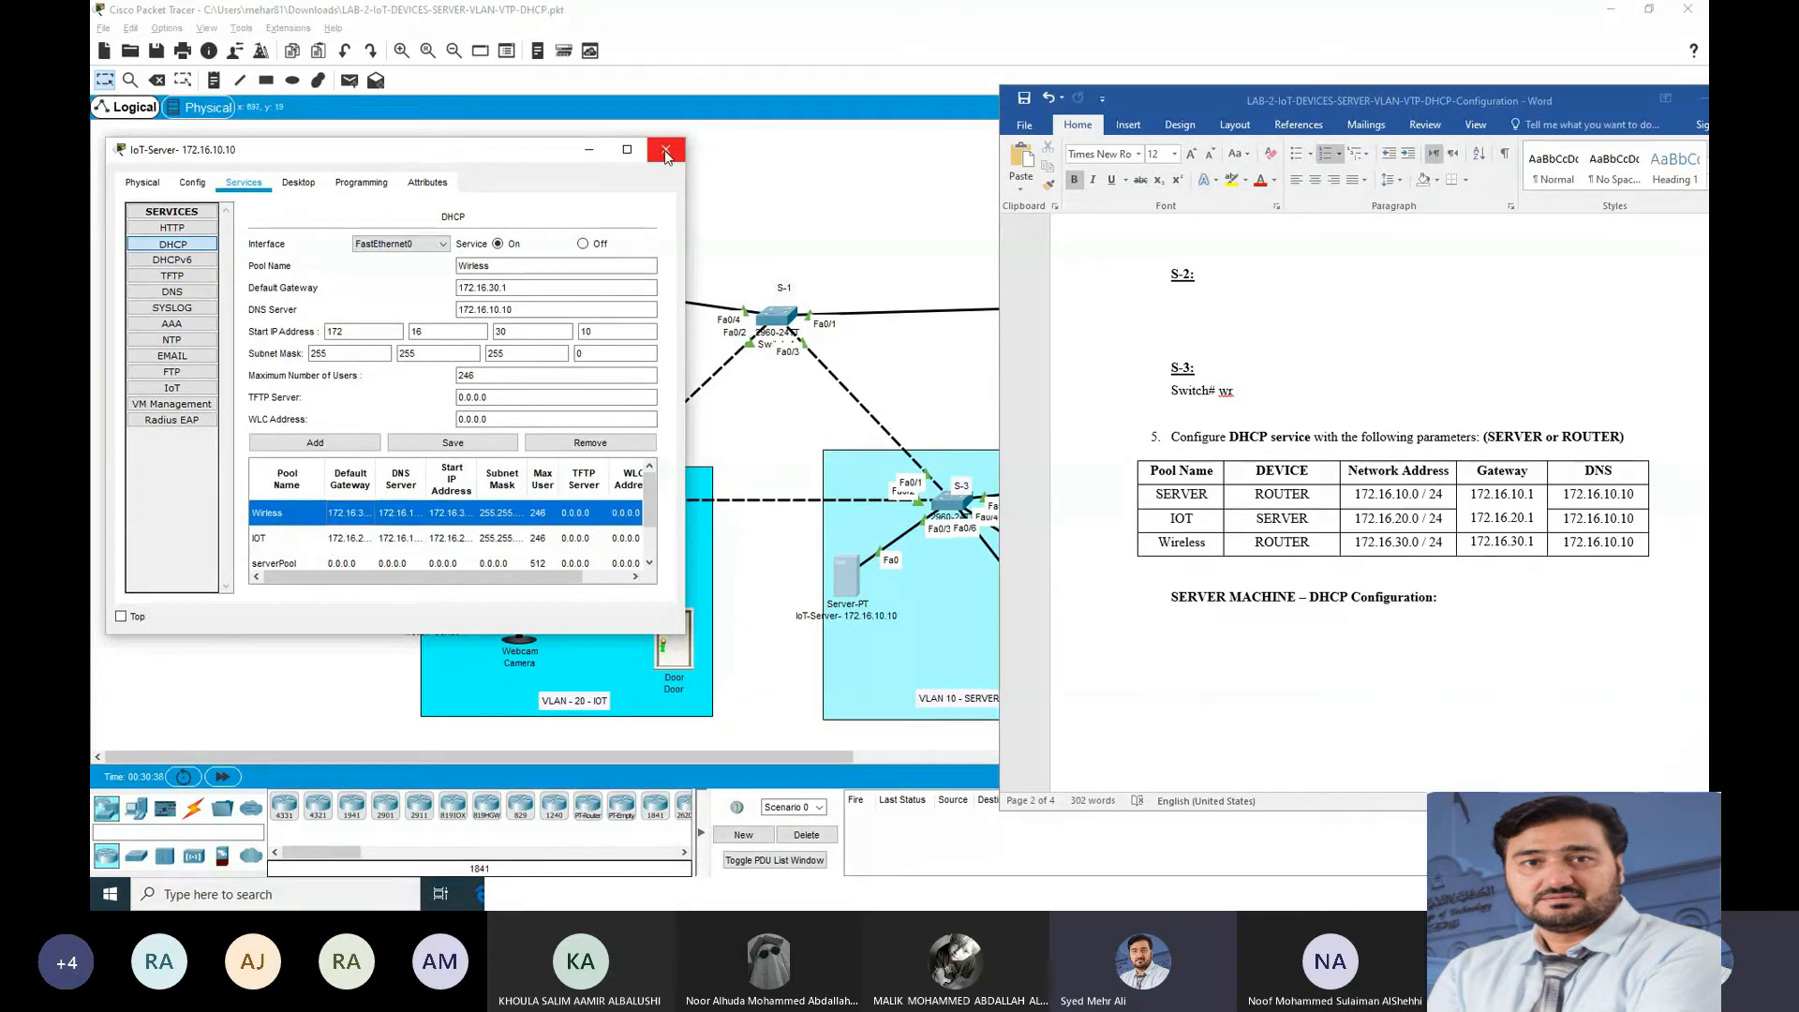
click(667, 152)
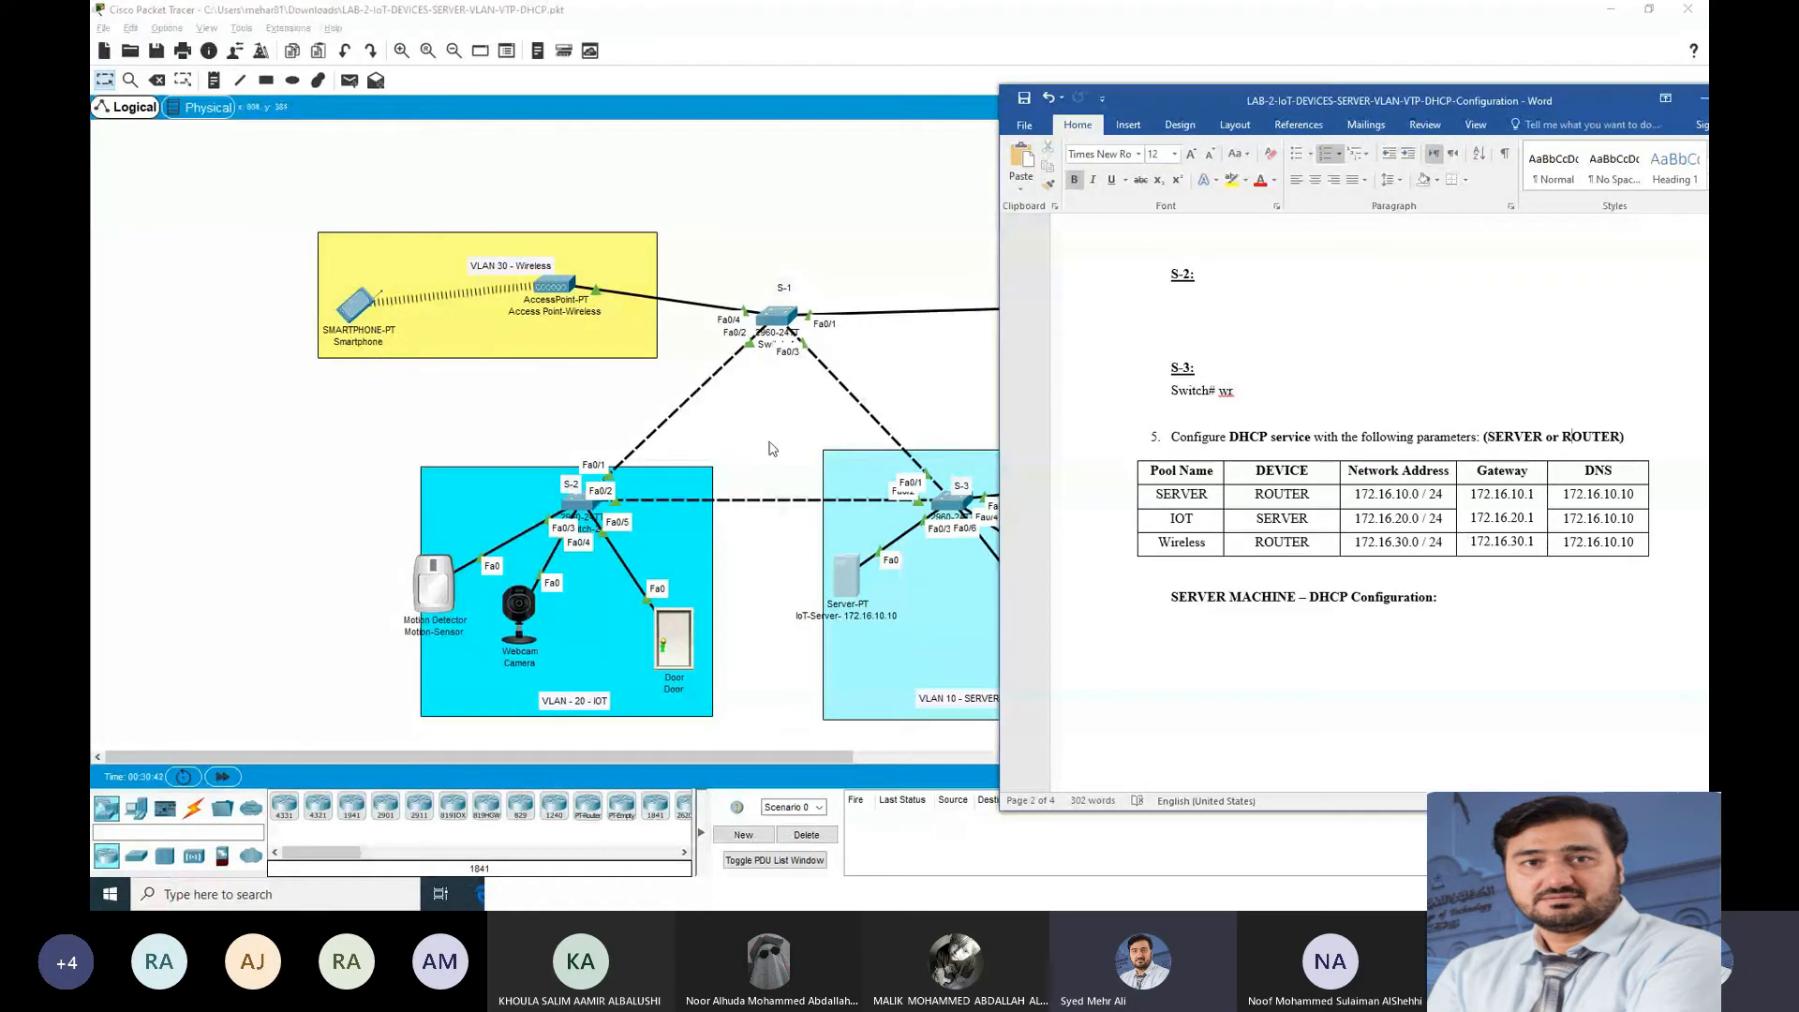
Step: Uncover the topology and open the IoT-Server's IP configuration beside the server VLAN
drag(1292, 94, 1596, 212)
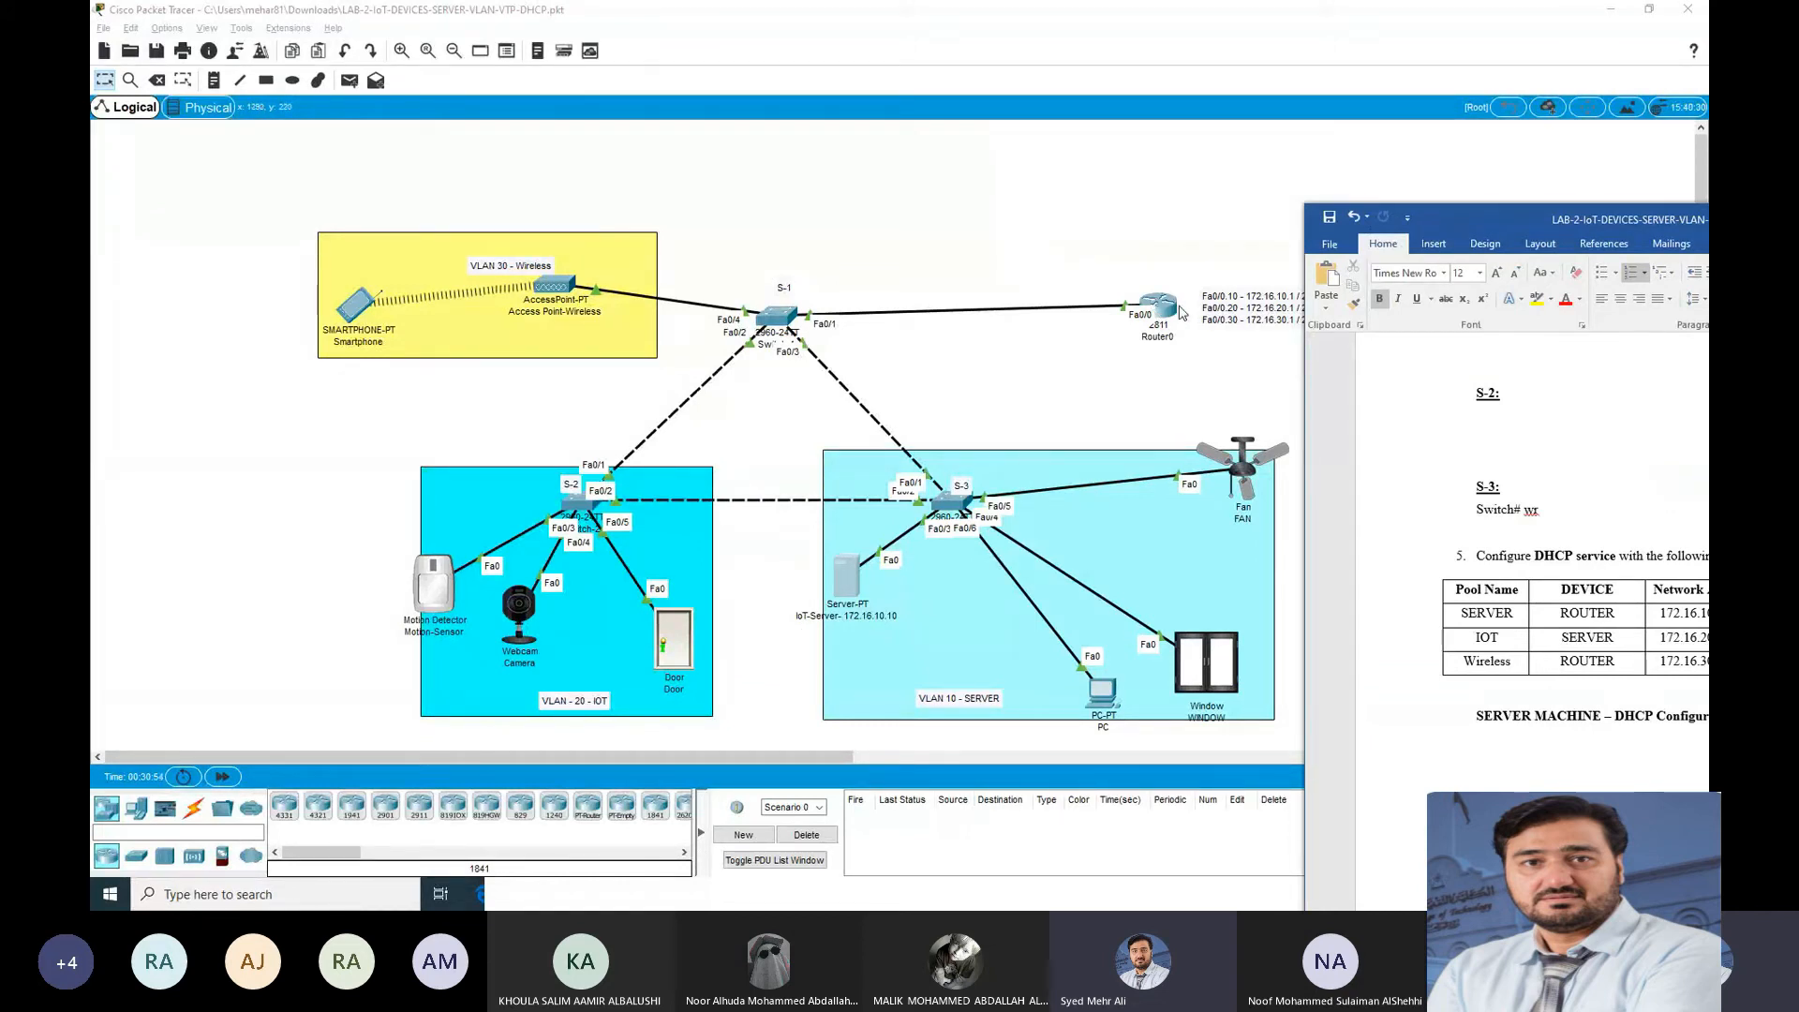
click(846, 590)
click(858, 225)
click(760, 296)
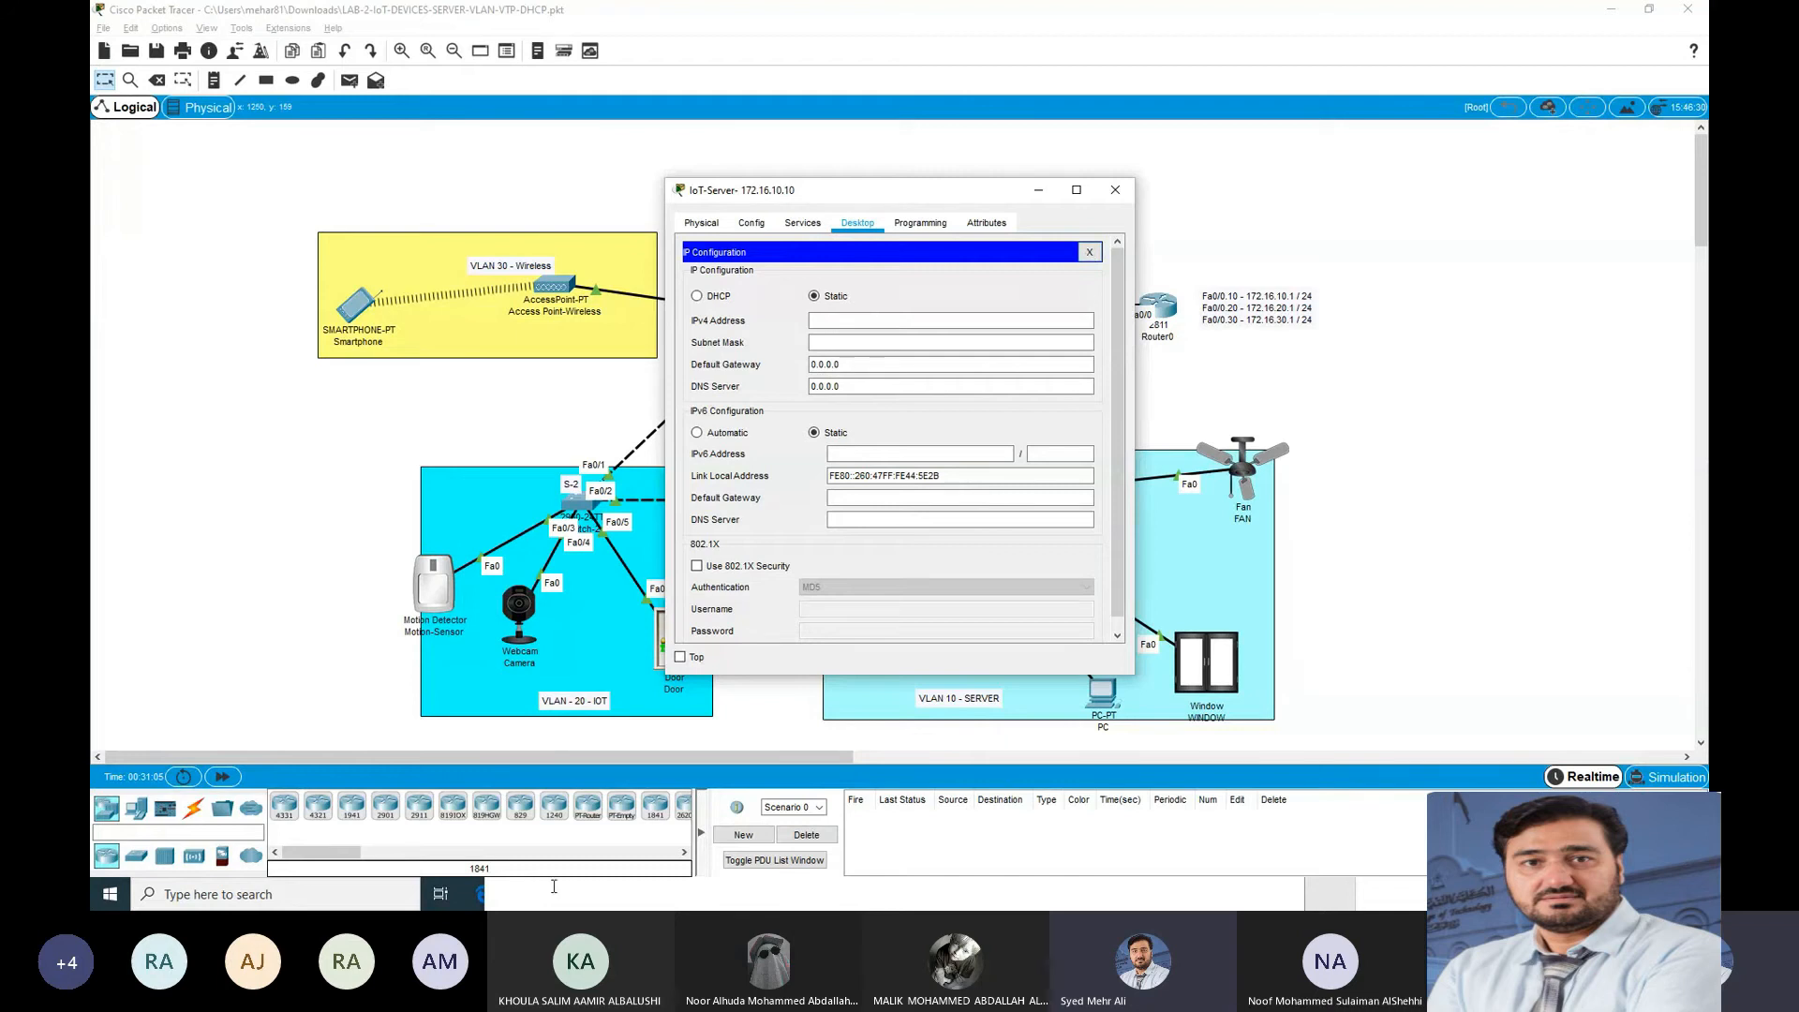
drag(806, 190, 367, 183)
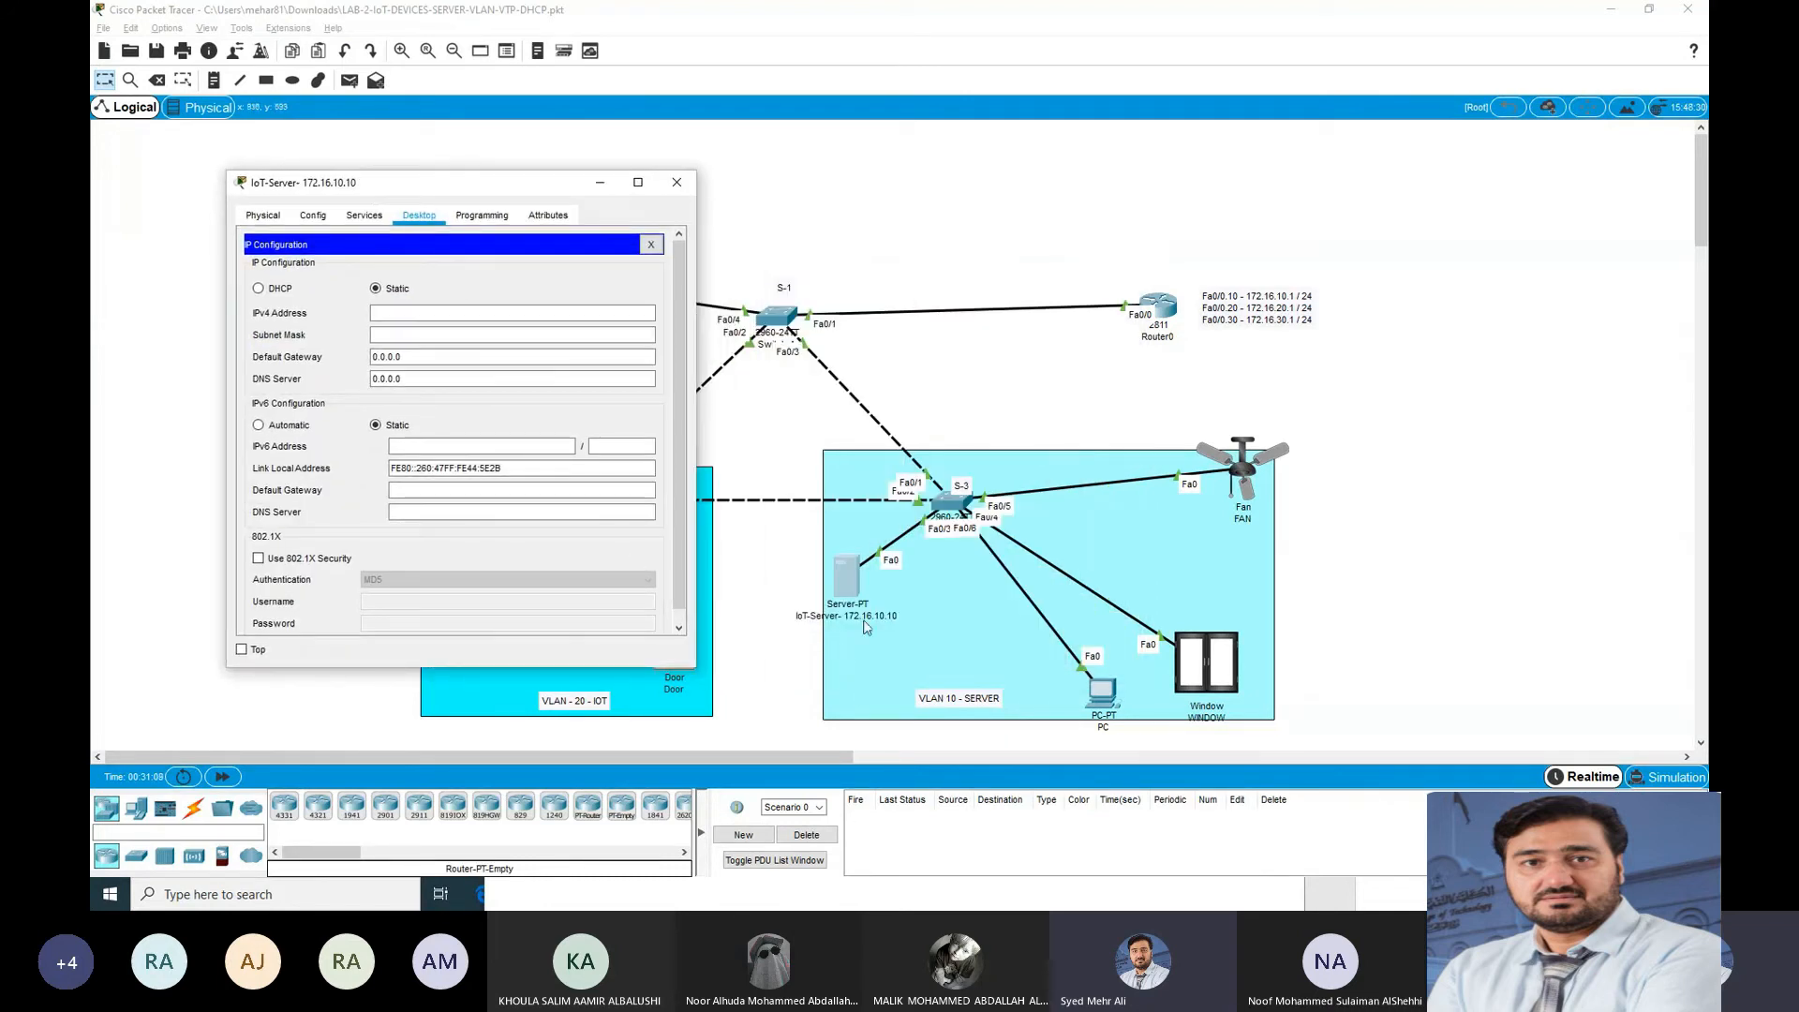
Step: Copy 172.16.10.10 from the IoT-Server's label into its static IPv4 address and fill in the subnet mask 255.255.255.0
click(866, 621)
drag(941, 619, 884, 611)
key(ctrl+c)
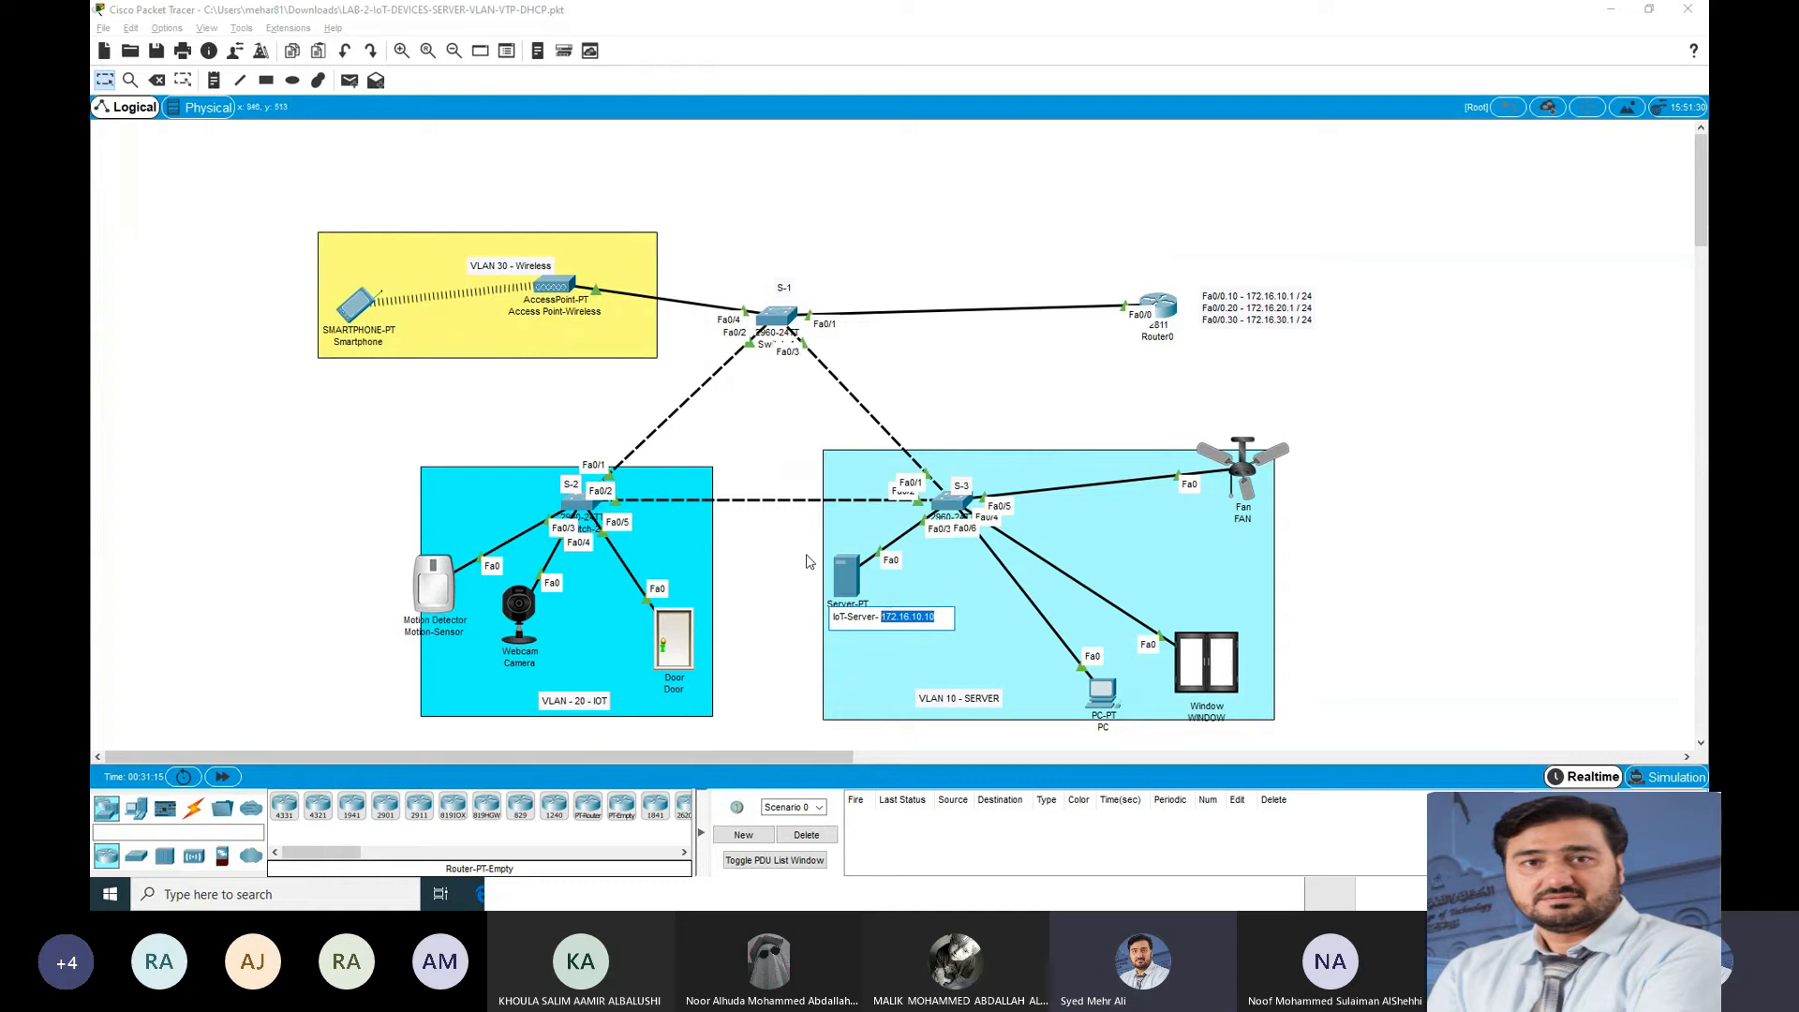
click(842, 581)
click(514, 311)
key(ctrl+v)
click(455, 334)
key(BackSpace)
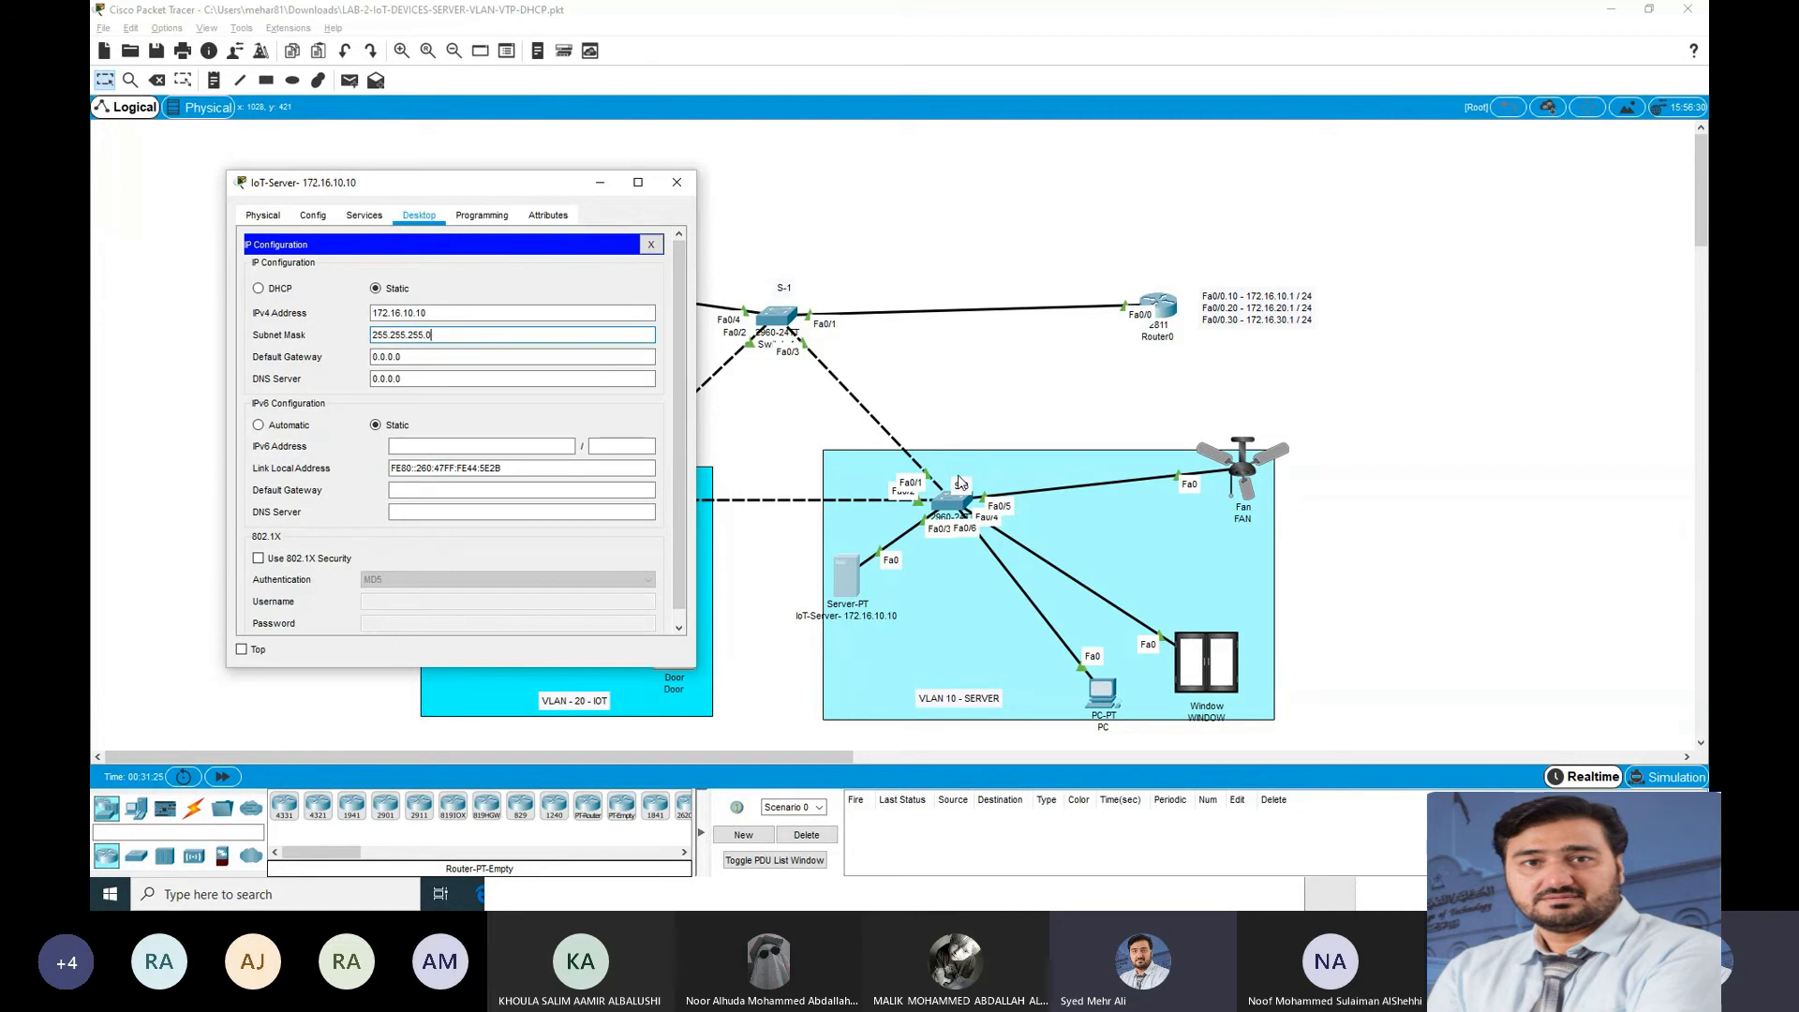
Step: Set the IoT-Server's default gateway to 172.16.10.1 and DNS server to 172.16.10.10, and close its settings
key(Tab)
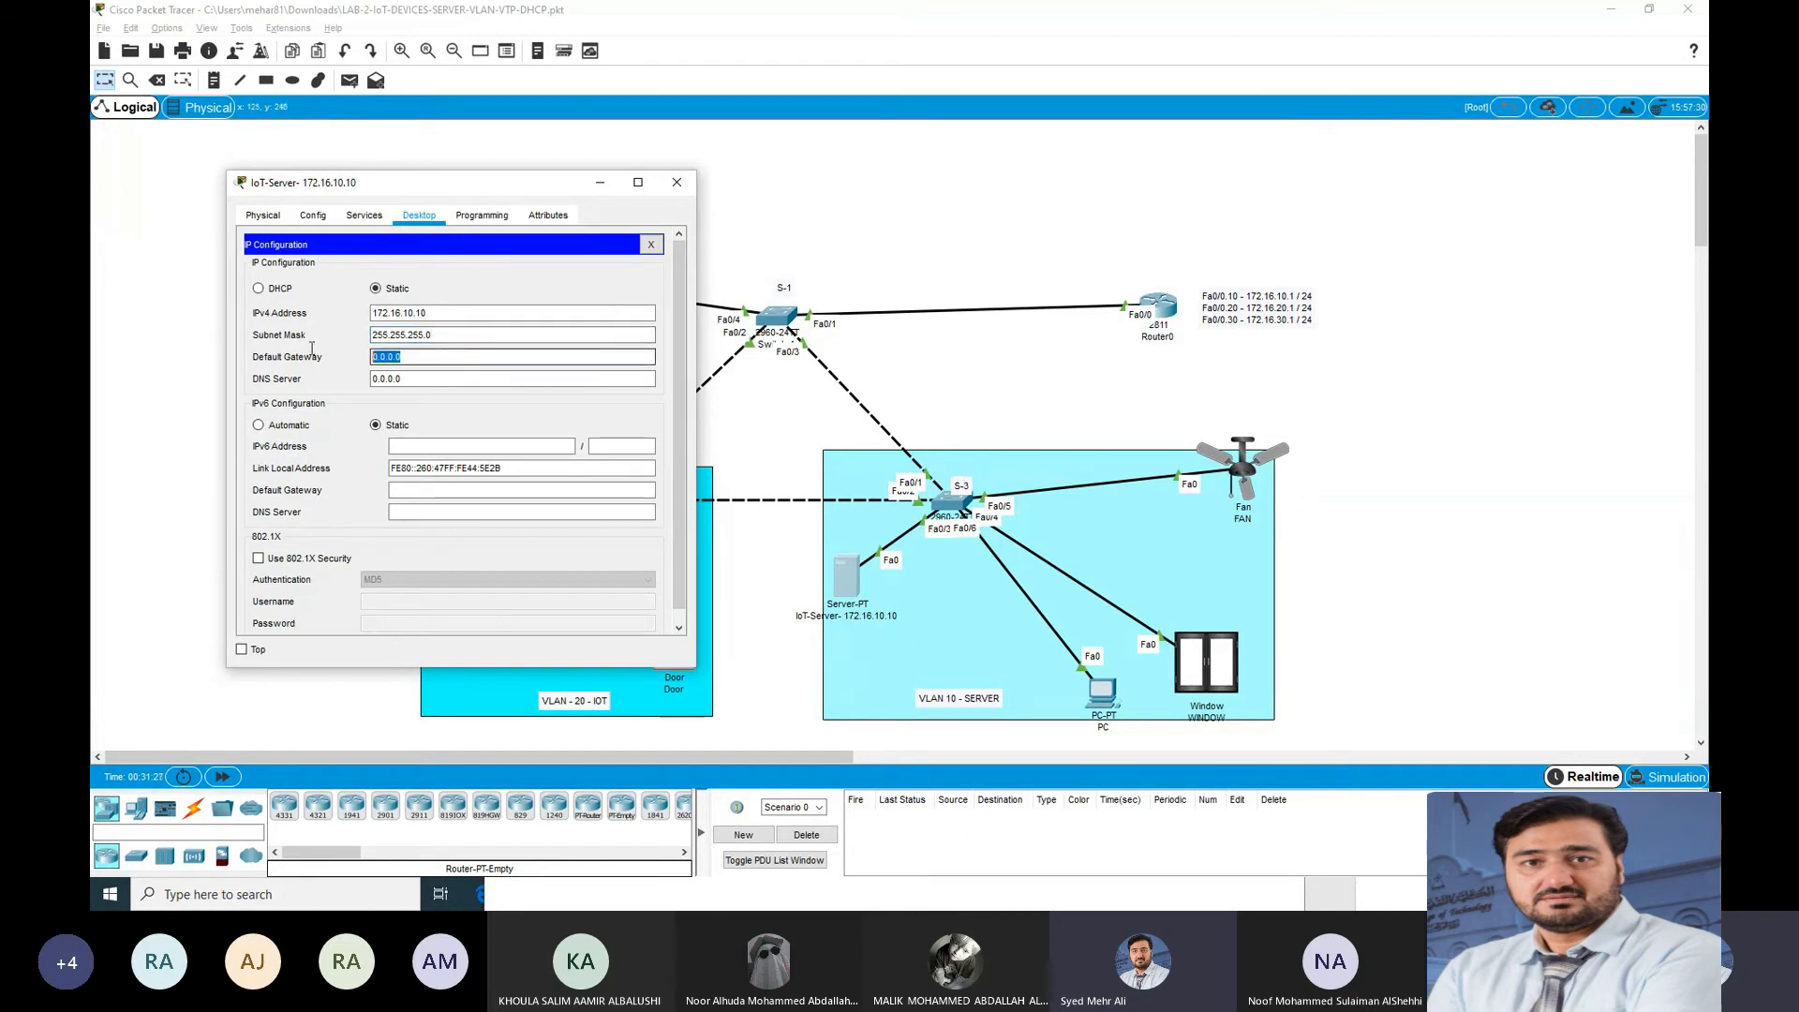
text(172.16.10.10)
key(BackSpace)
key(Tab)
text(172.16.10.10)
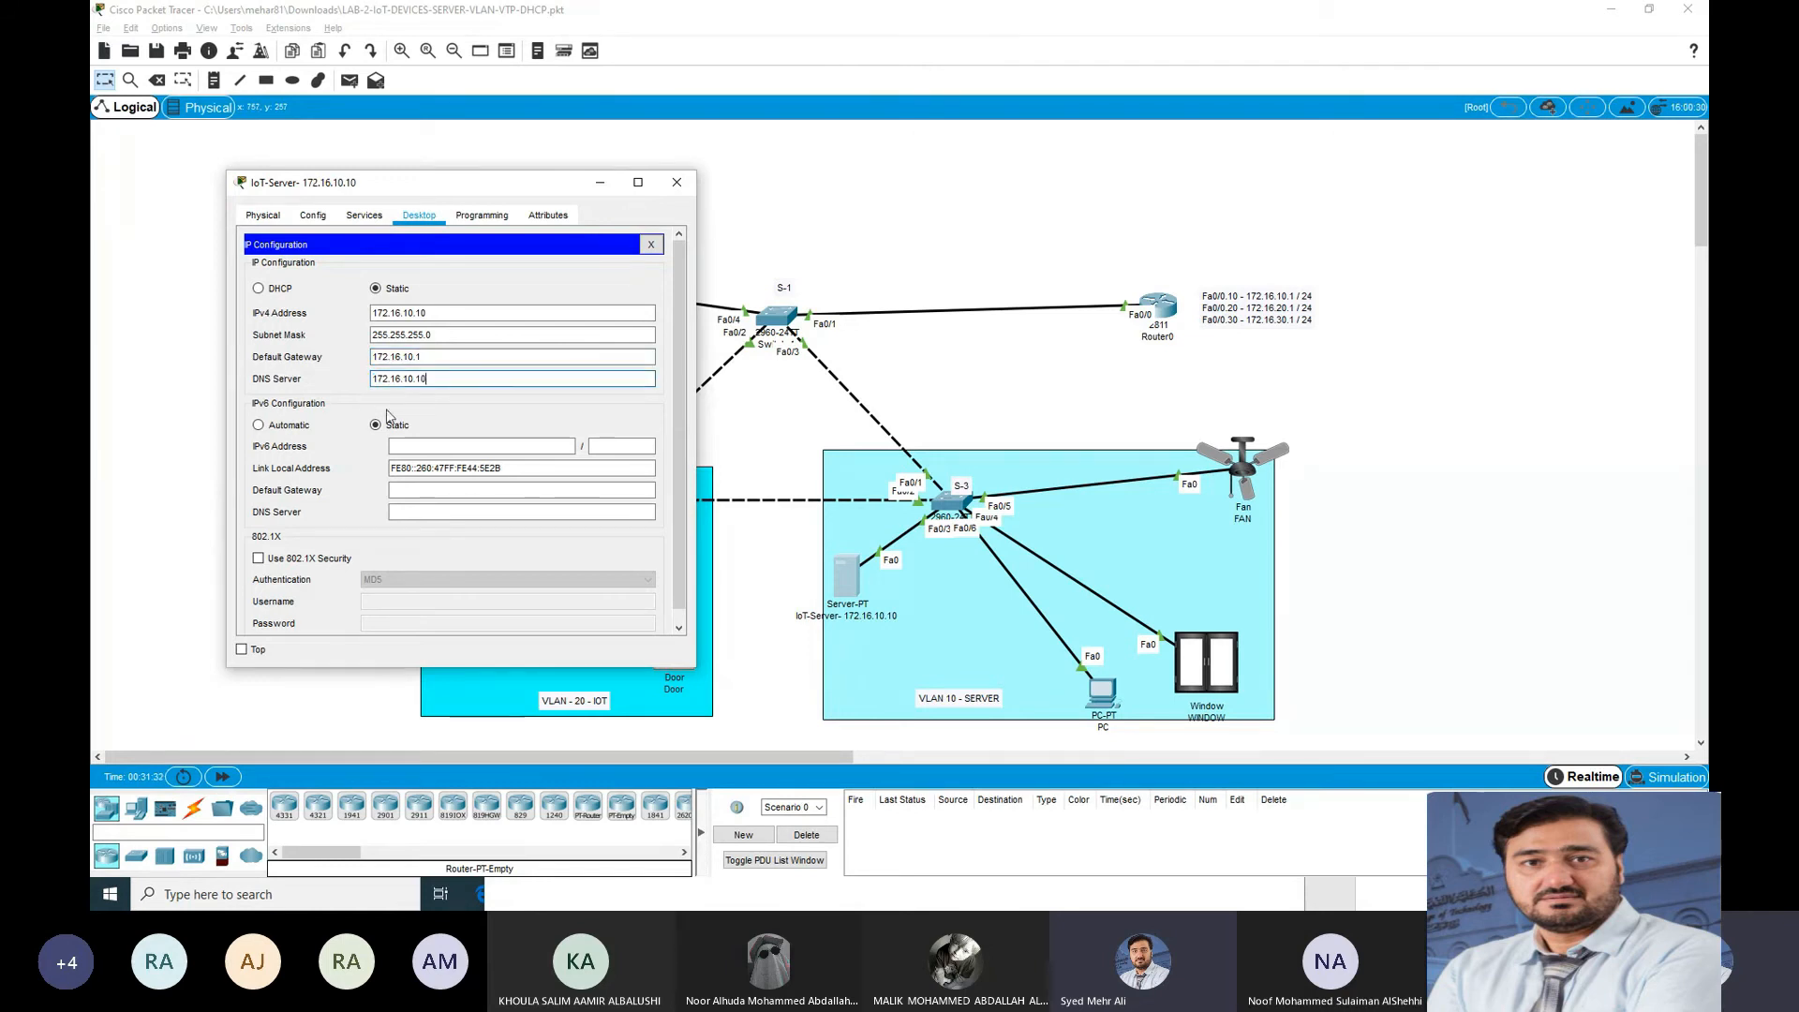
click(299, 361)
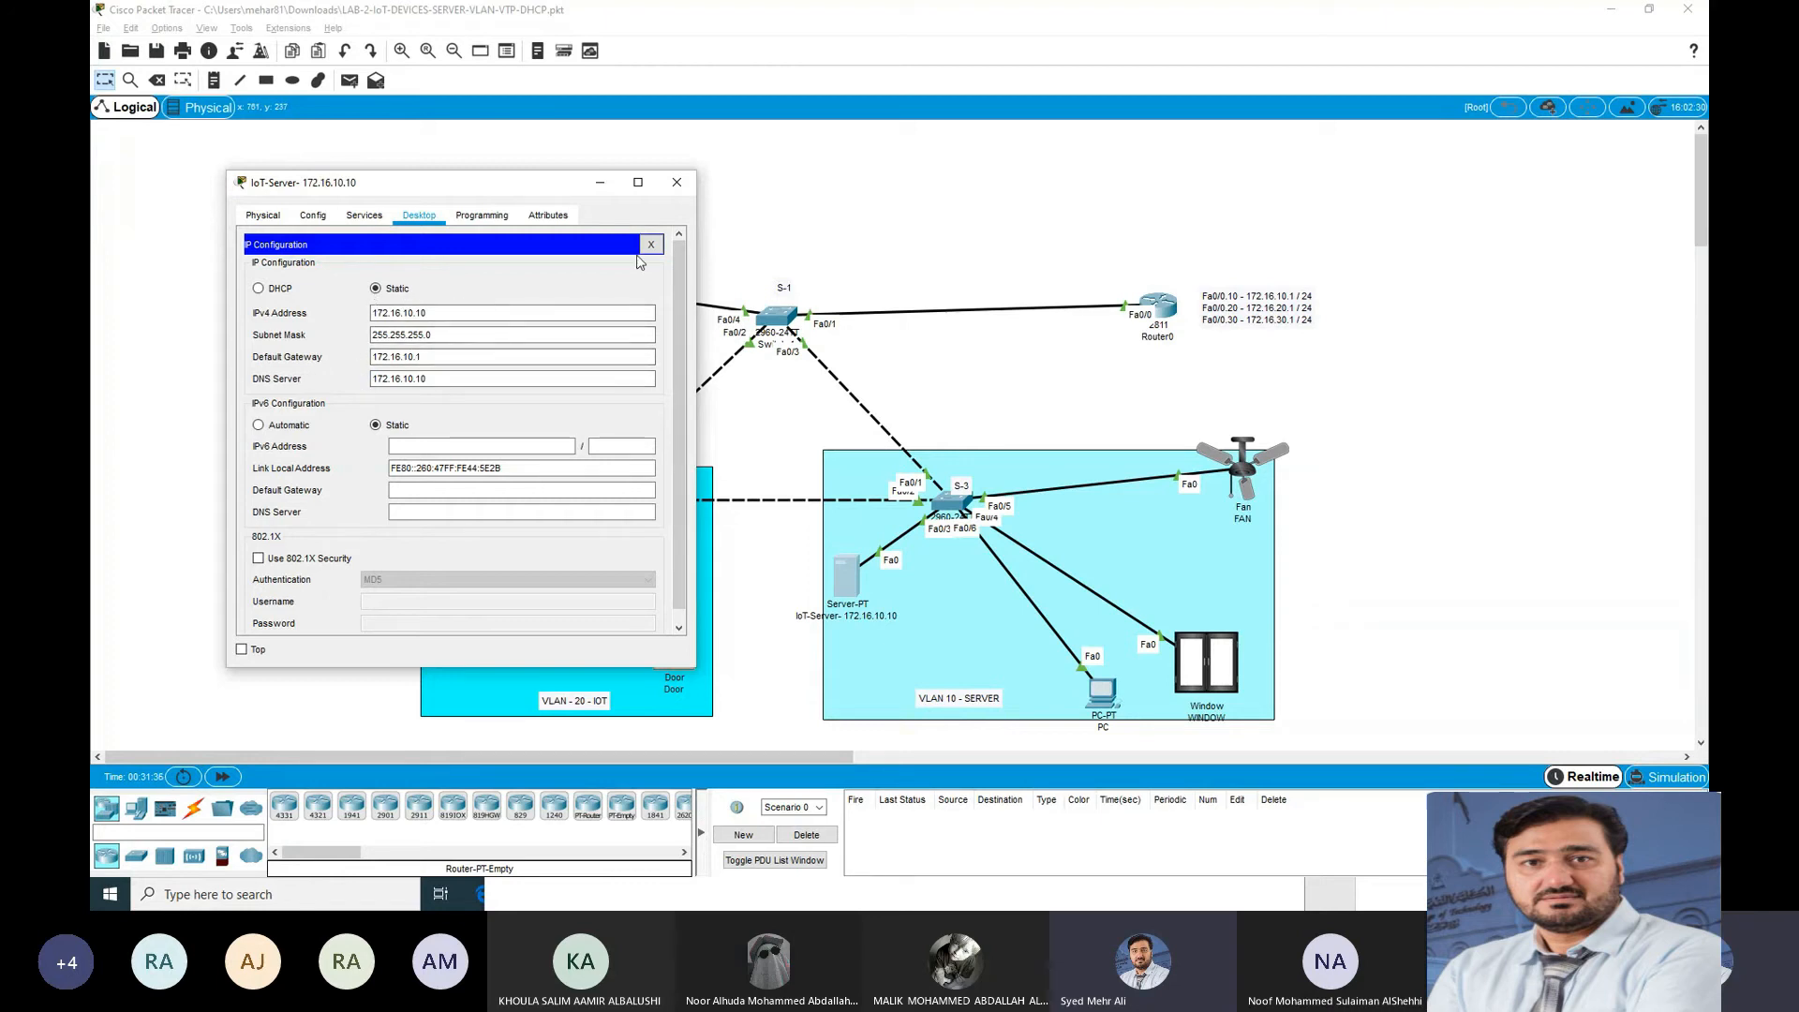
drag(453, 314, 240, 302)
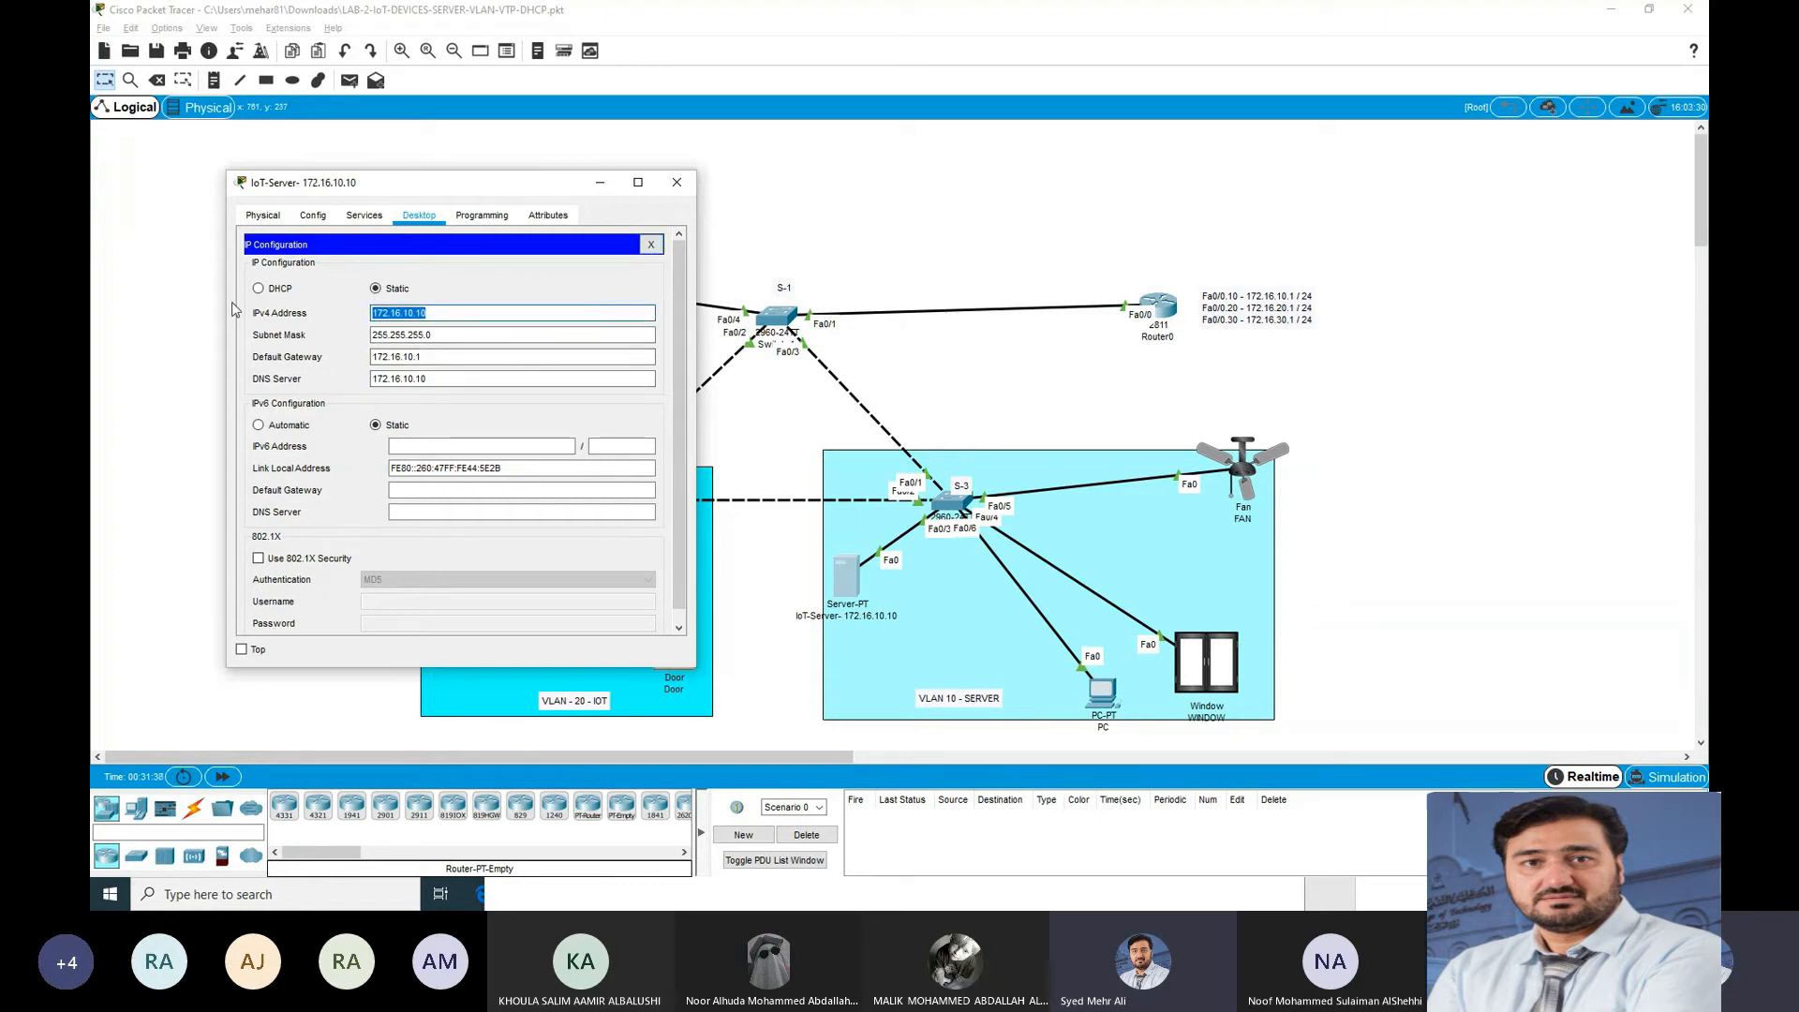
click(676, 182)
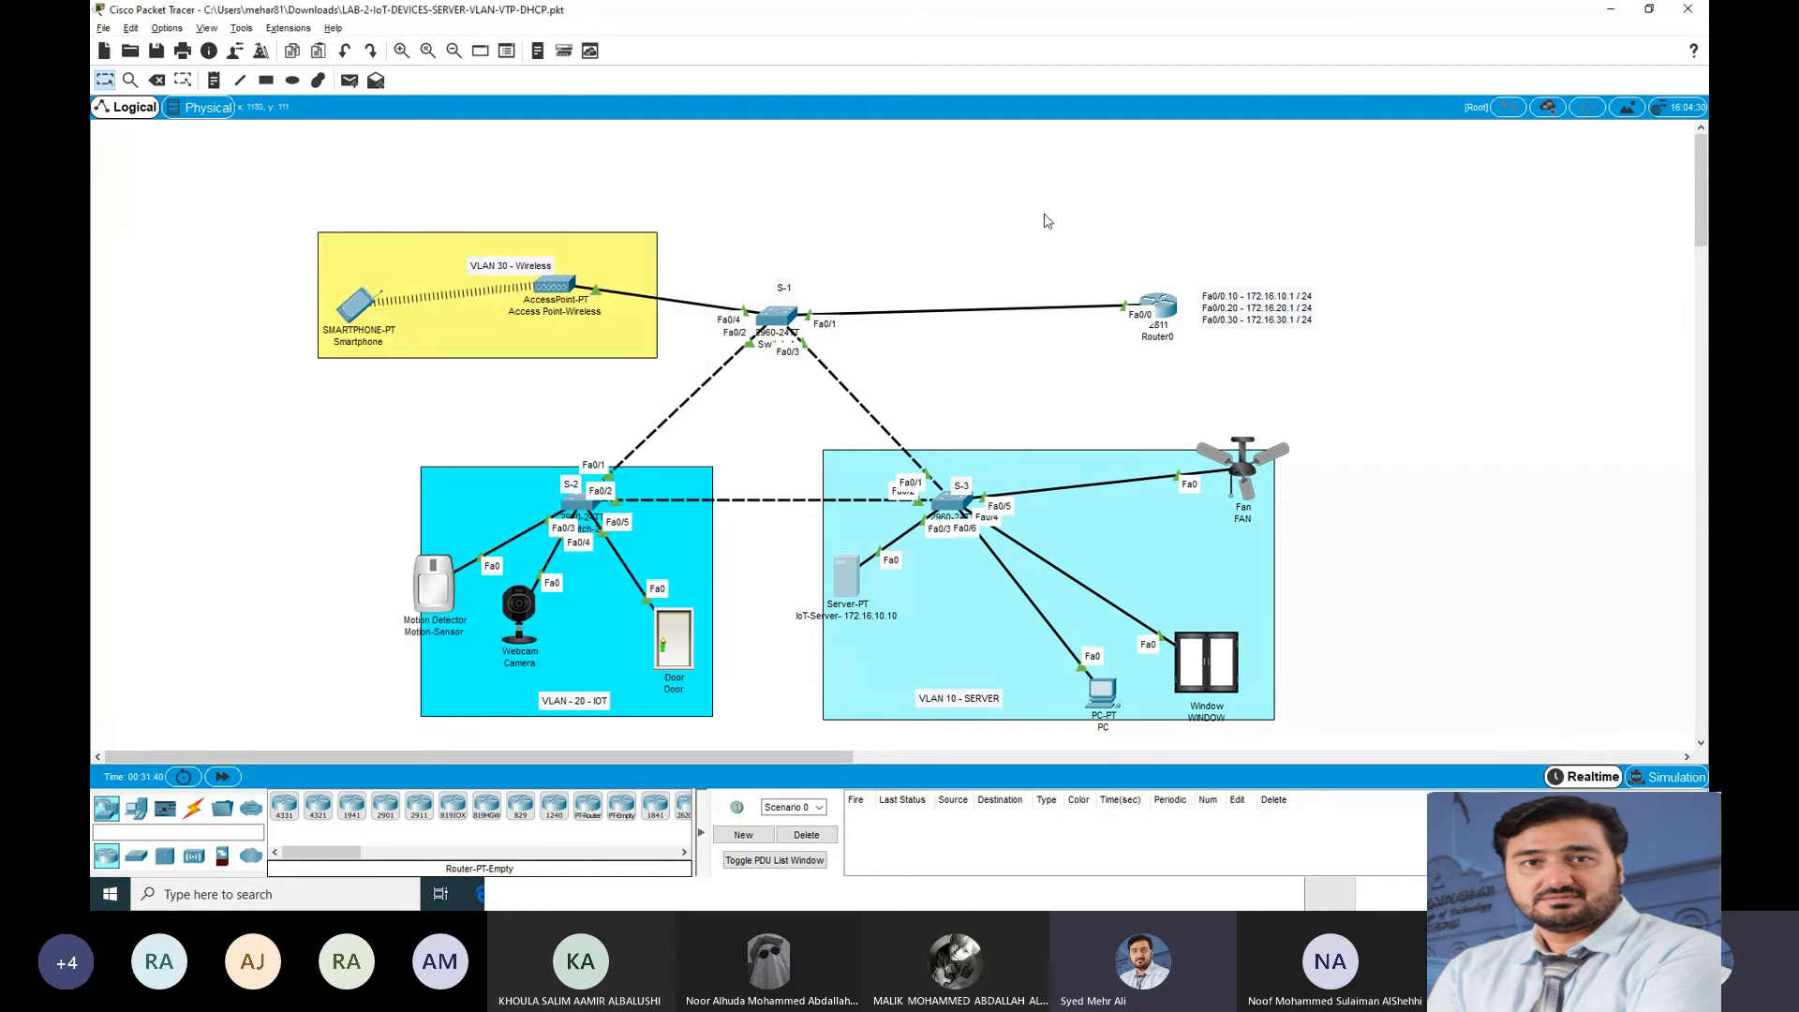
Step: Open Router0's command line and switch to the Notepad notes holding the subinterface commands
click(1147, 304)
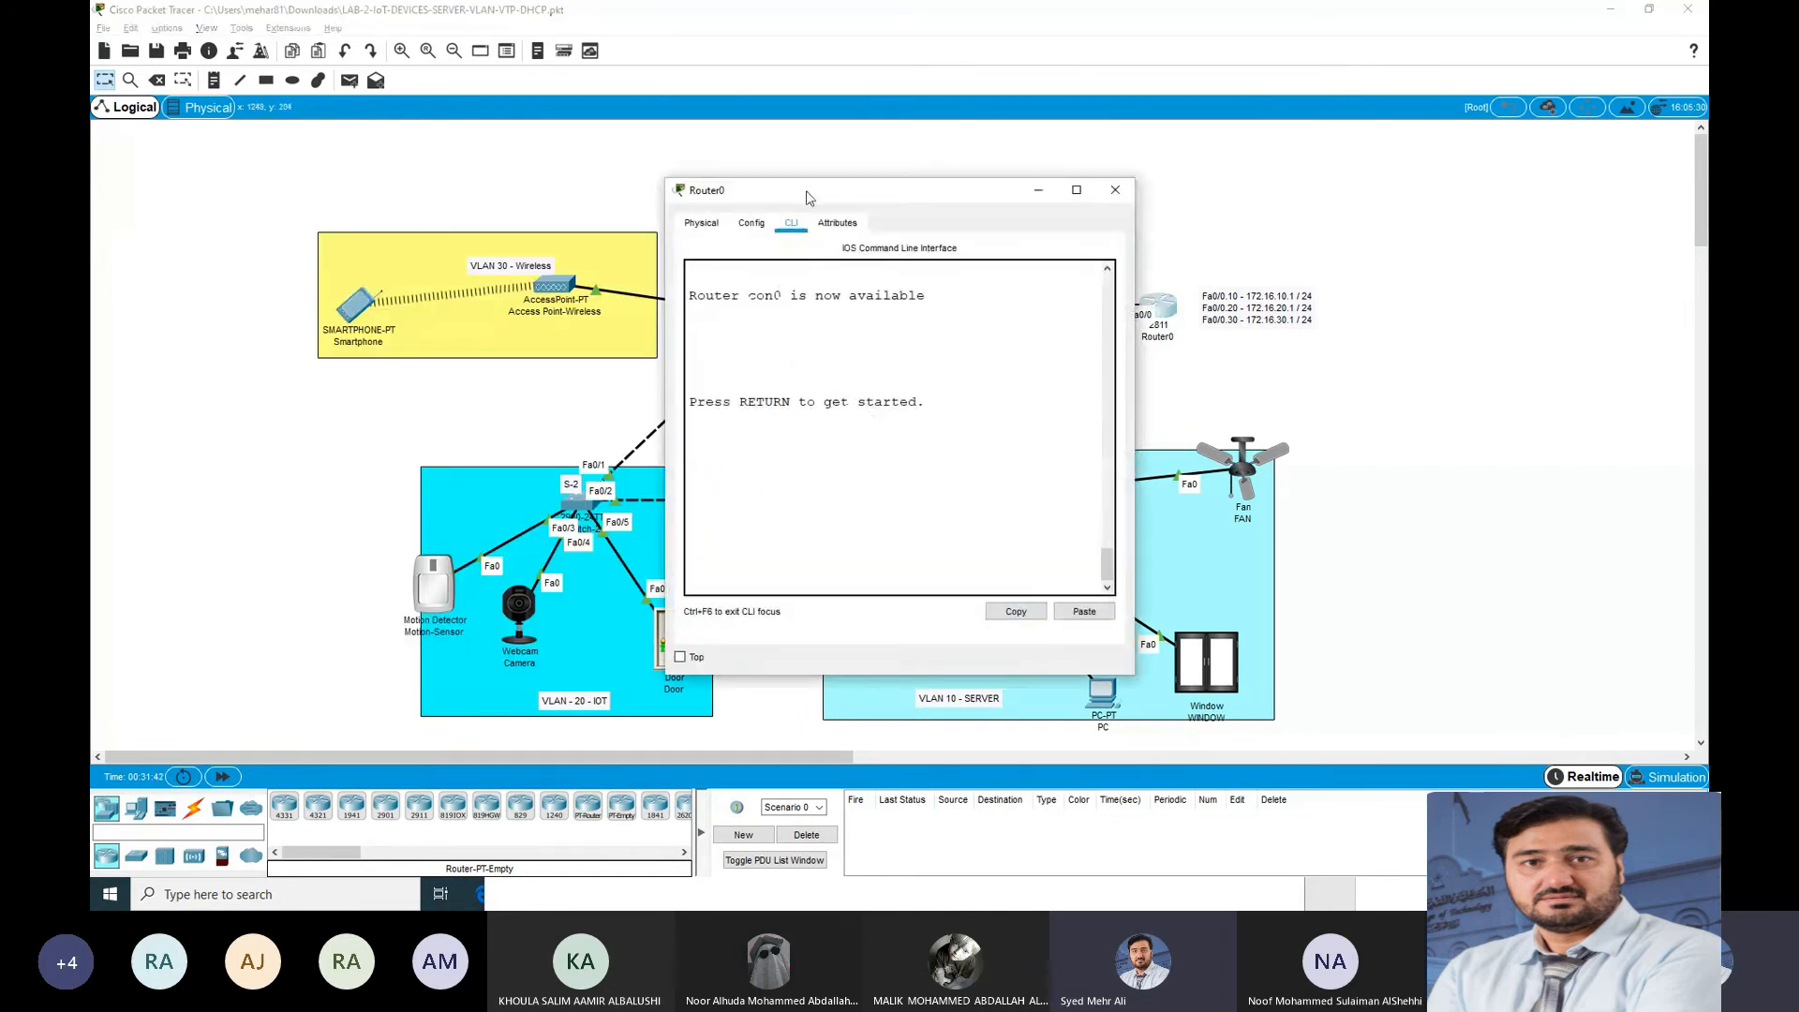
drag(810, 193, 829, 154)
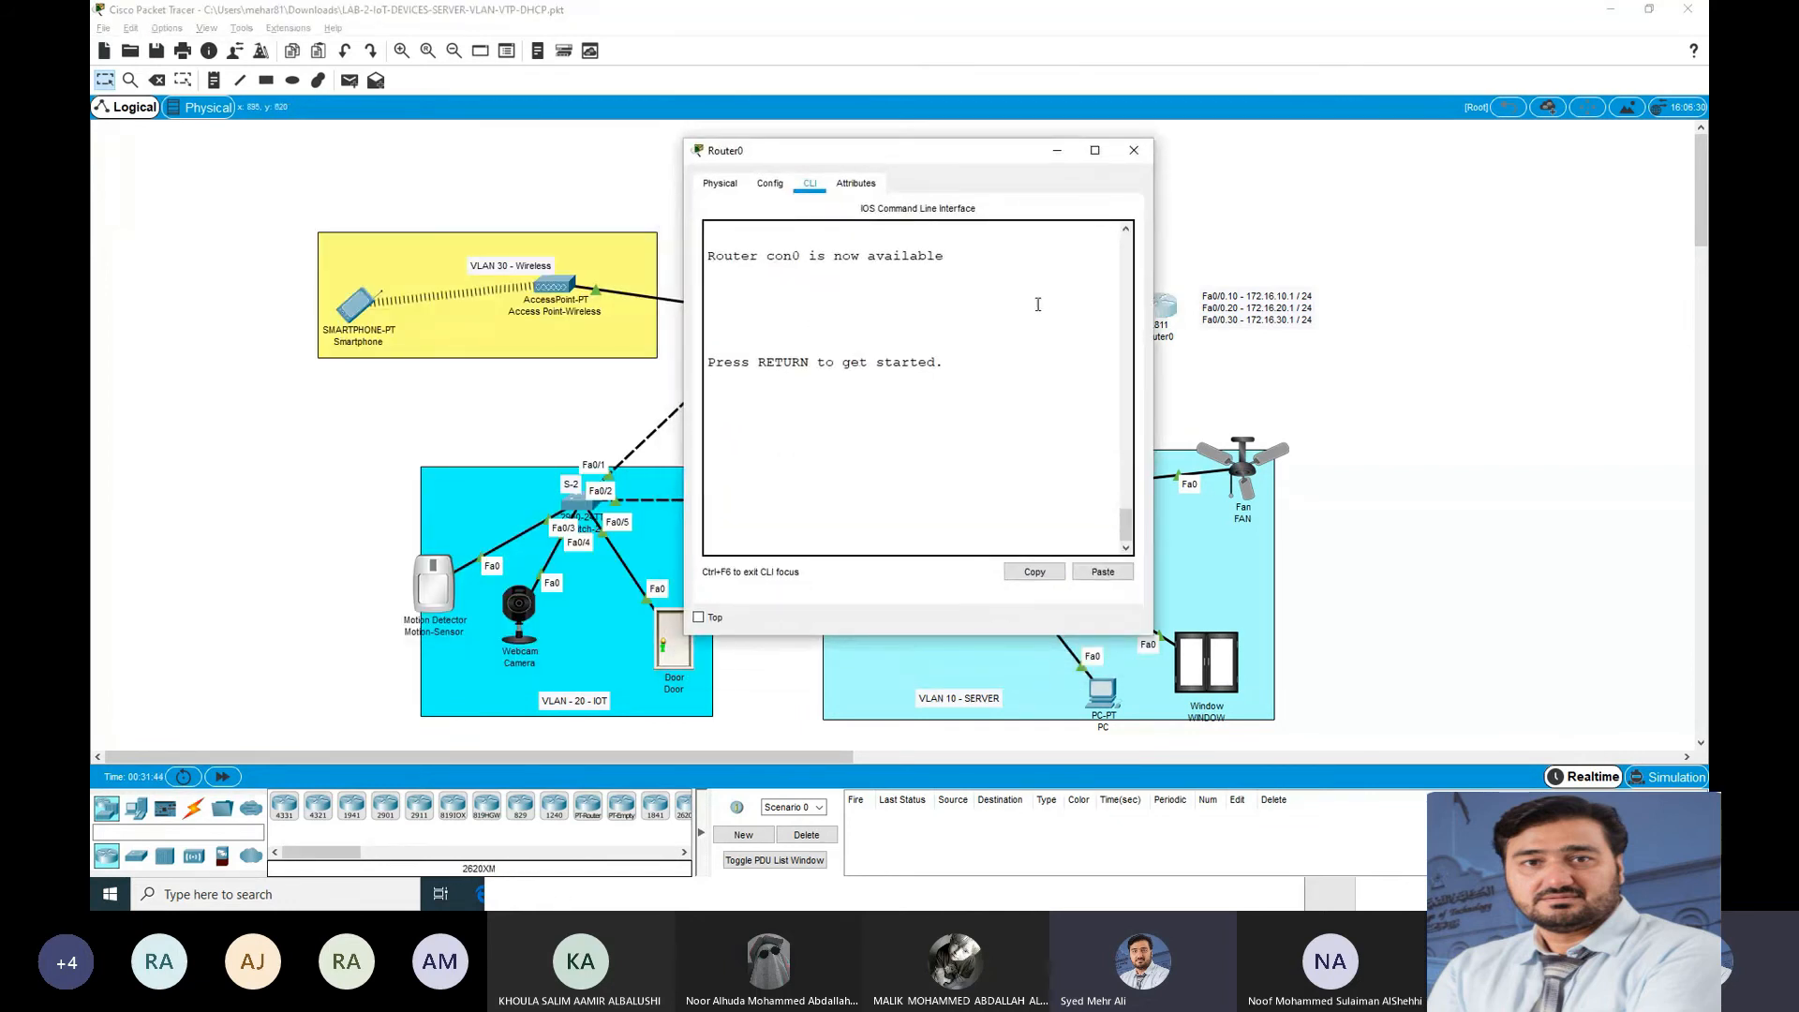
key(alt+Tab)
key(alt+Tab)
key(alt+Tab)
key(alt+Tab)
key(alt+Tab)
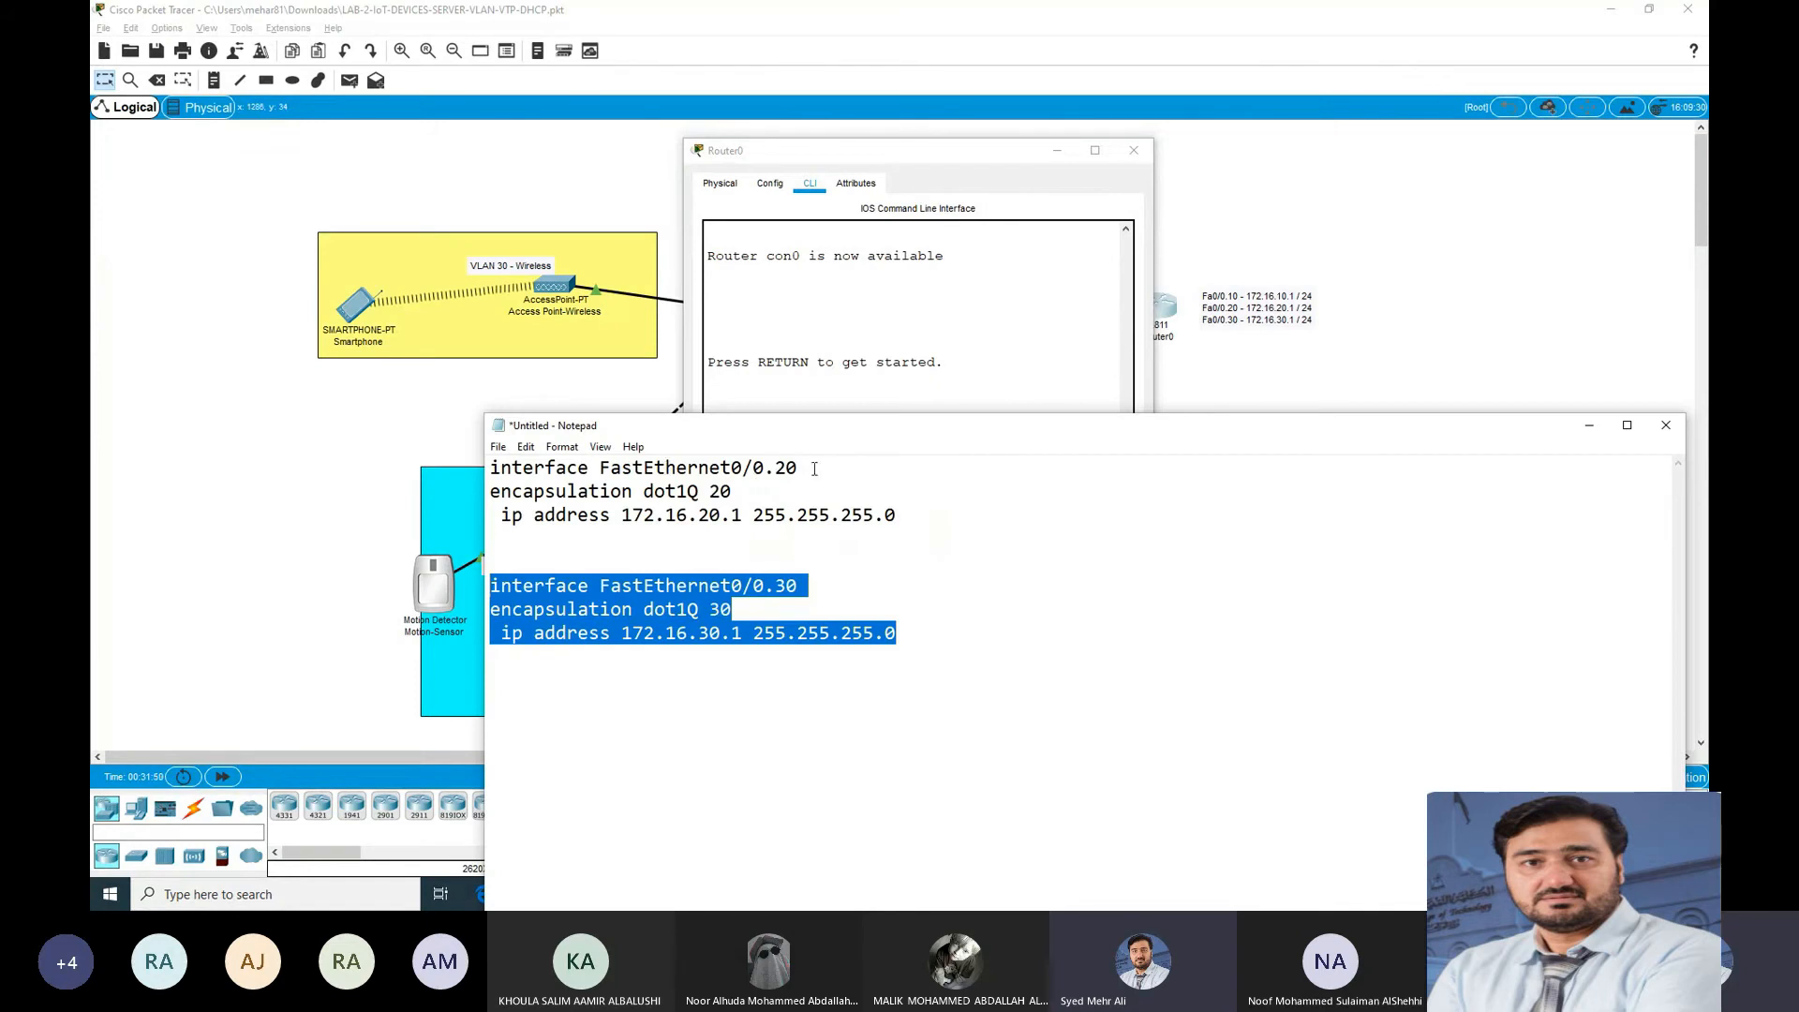
Step: Separate the line interface FastEthernet0/0.20 from the rest of the notes and copy it
click(804, 466)
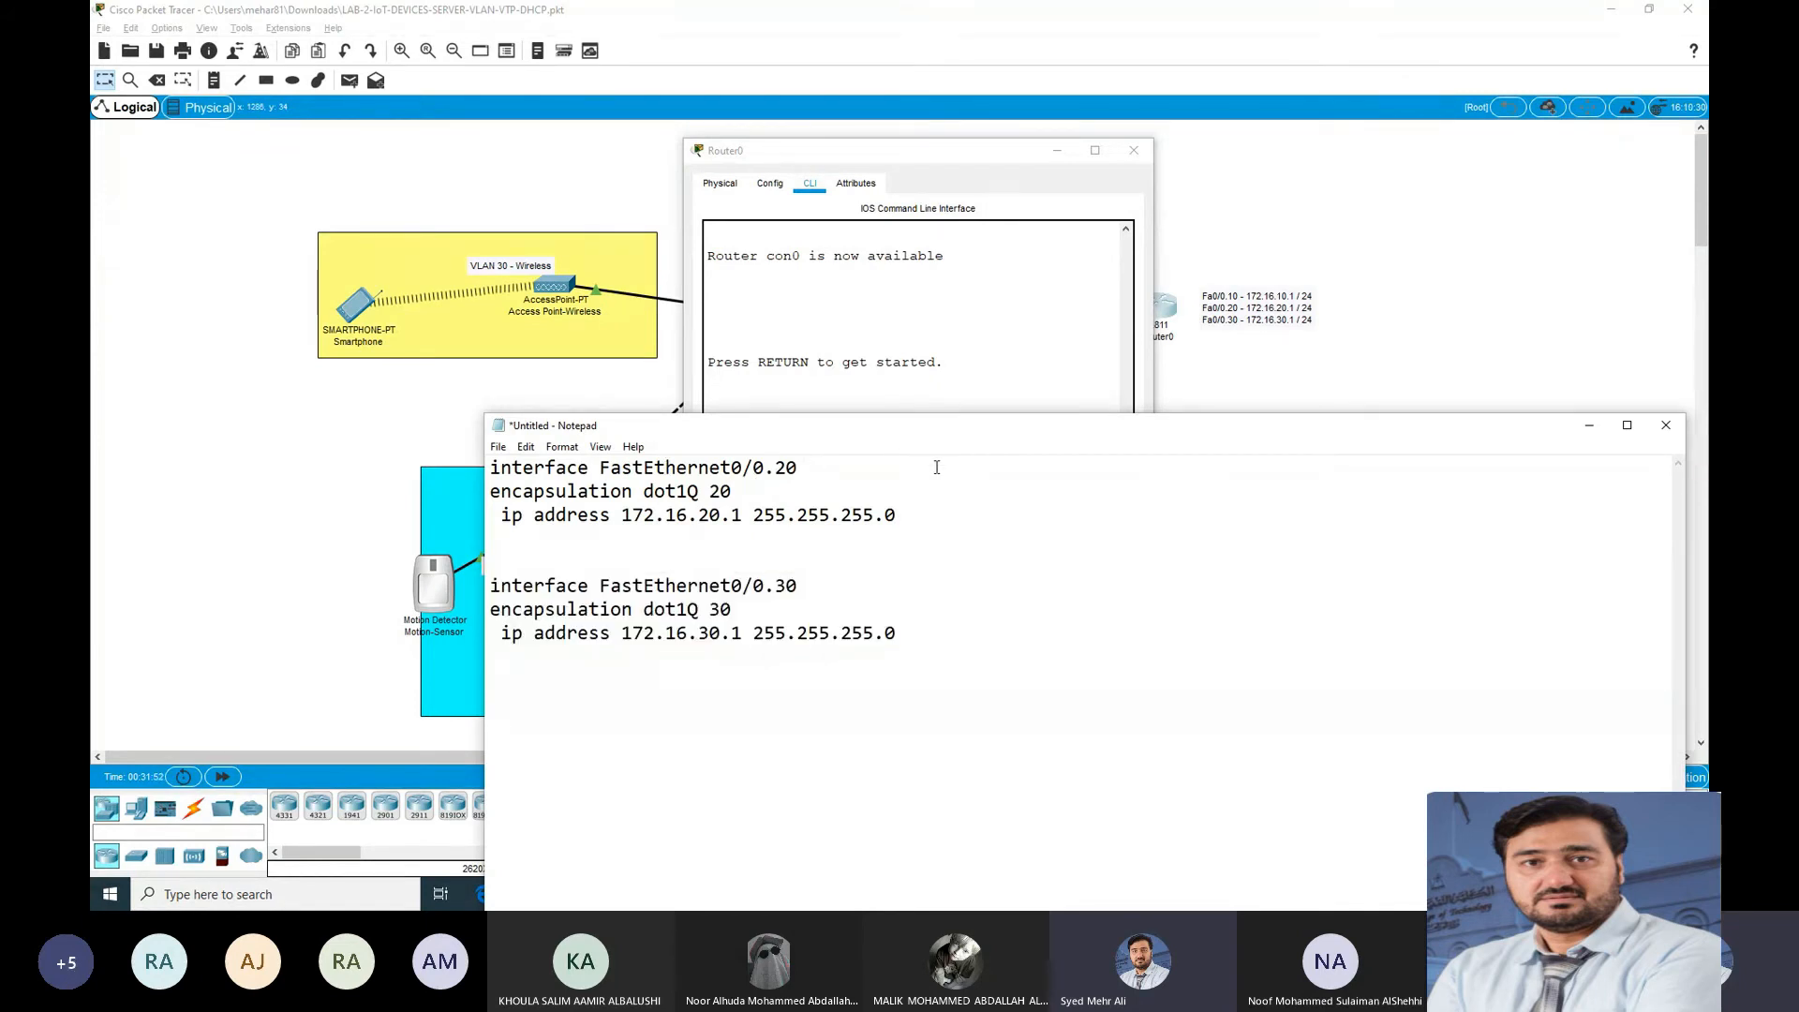
key(Return)
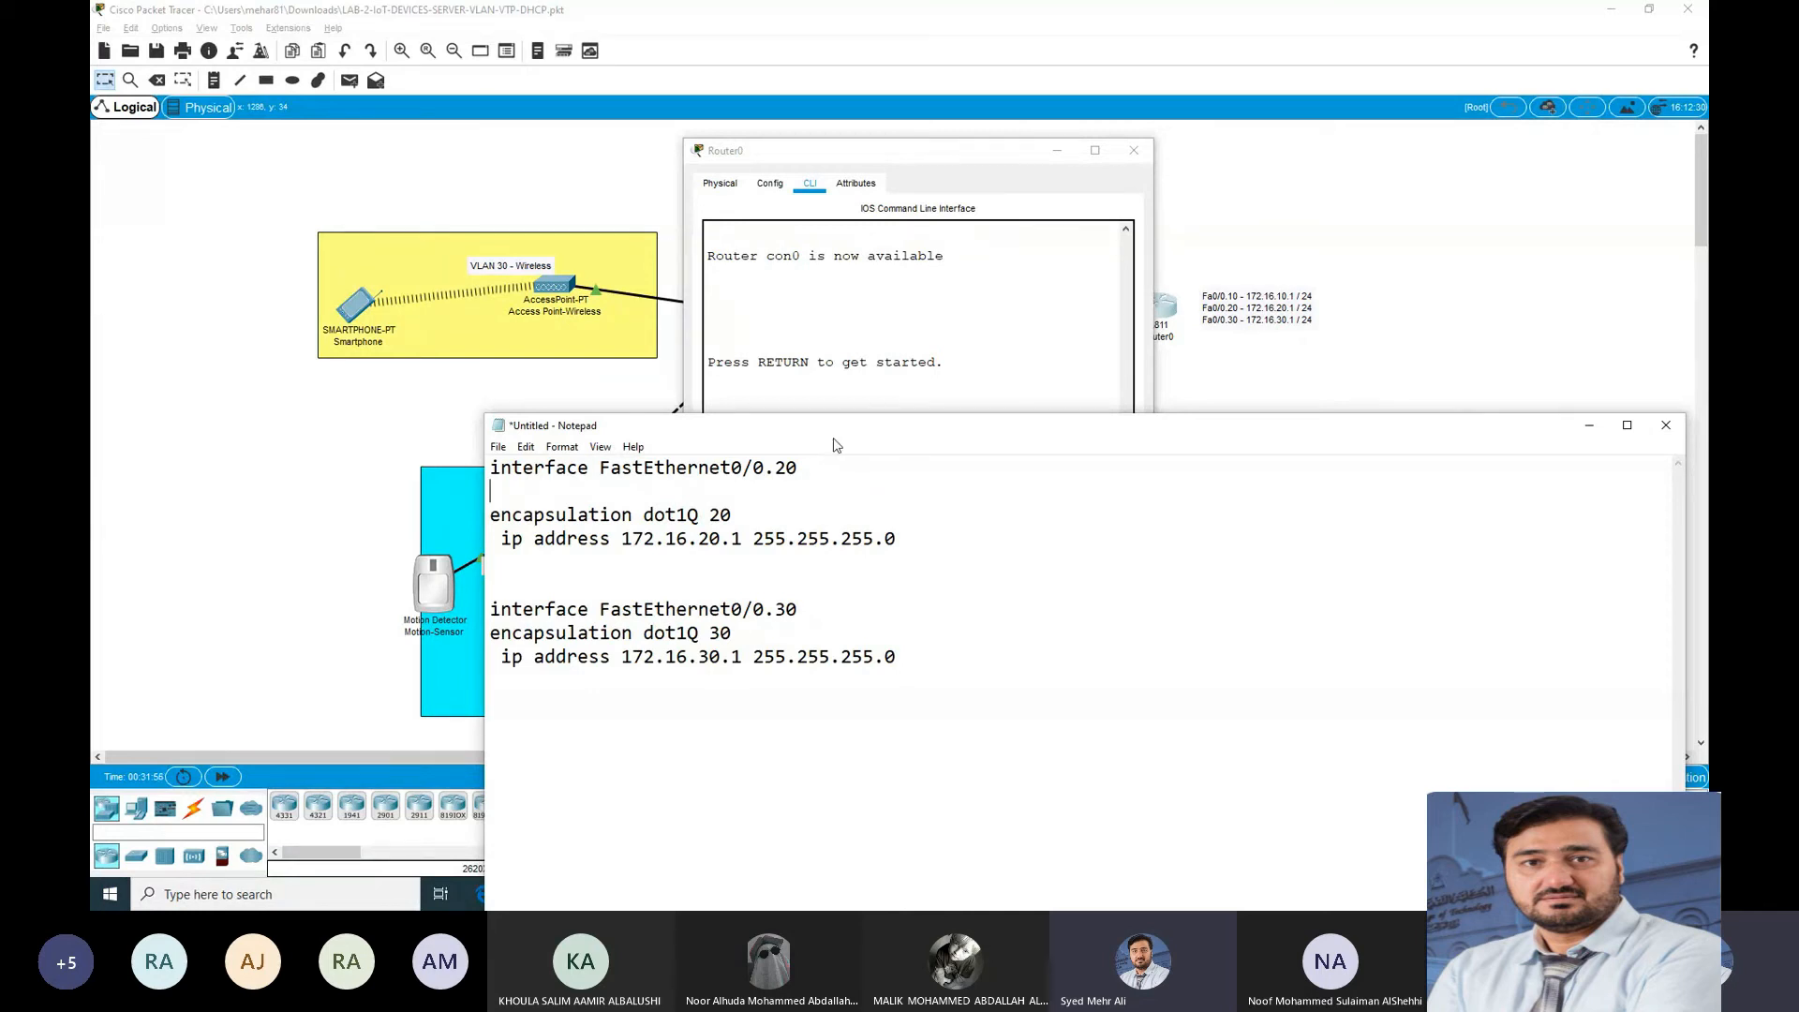
click(821, 403)
click(607, 462)
drag(828, 473, 475, 478)
key(ctrl+c)
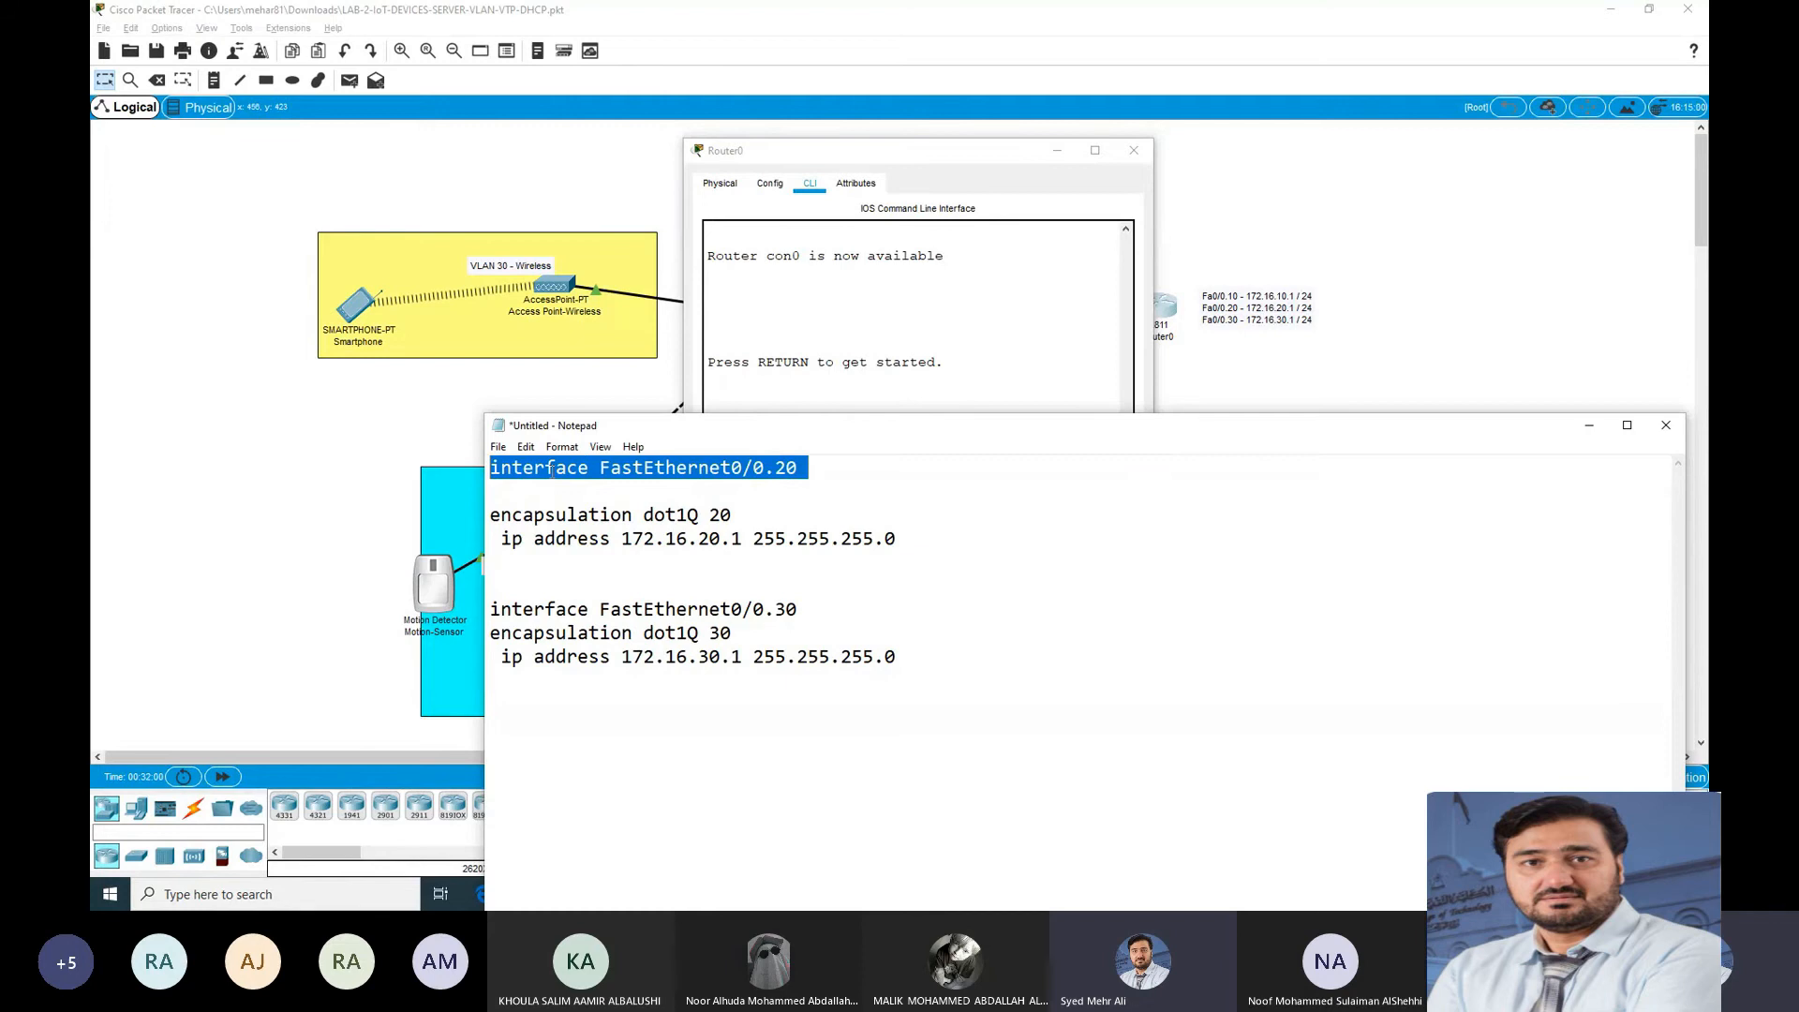
Step: Enter privileged mode and global configuration mode on Router0 with en and configure terminal
click(844, 373)
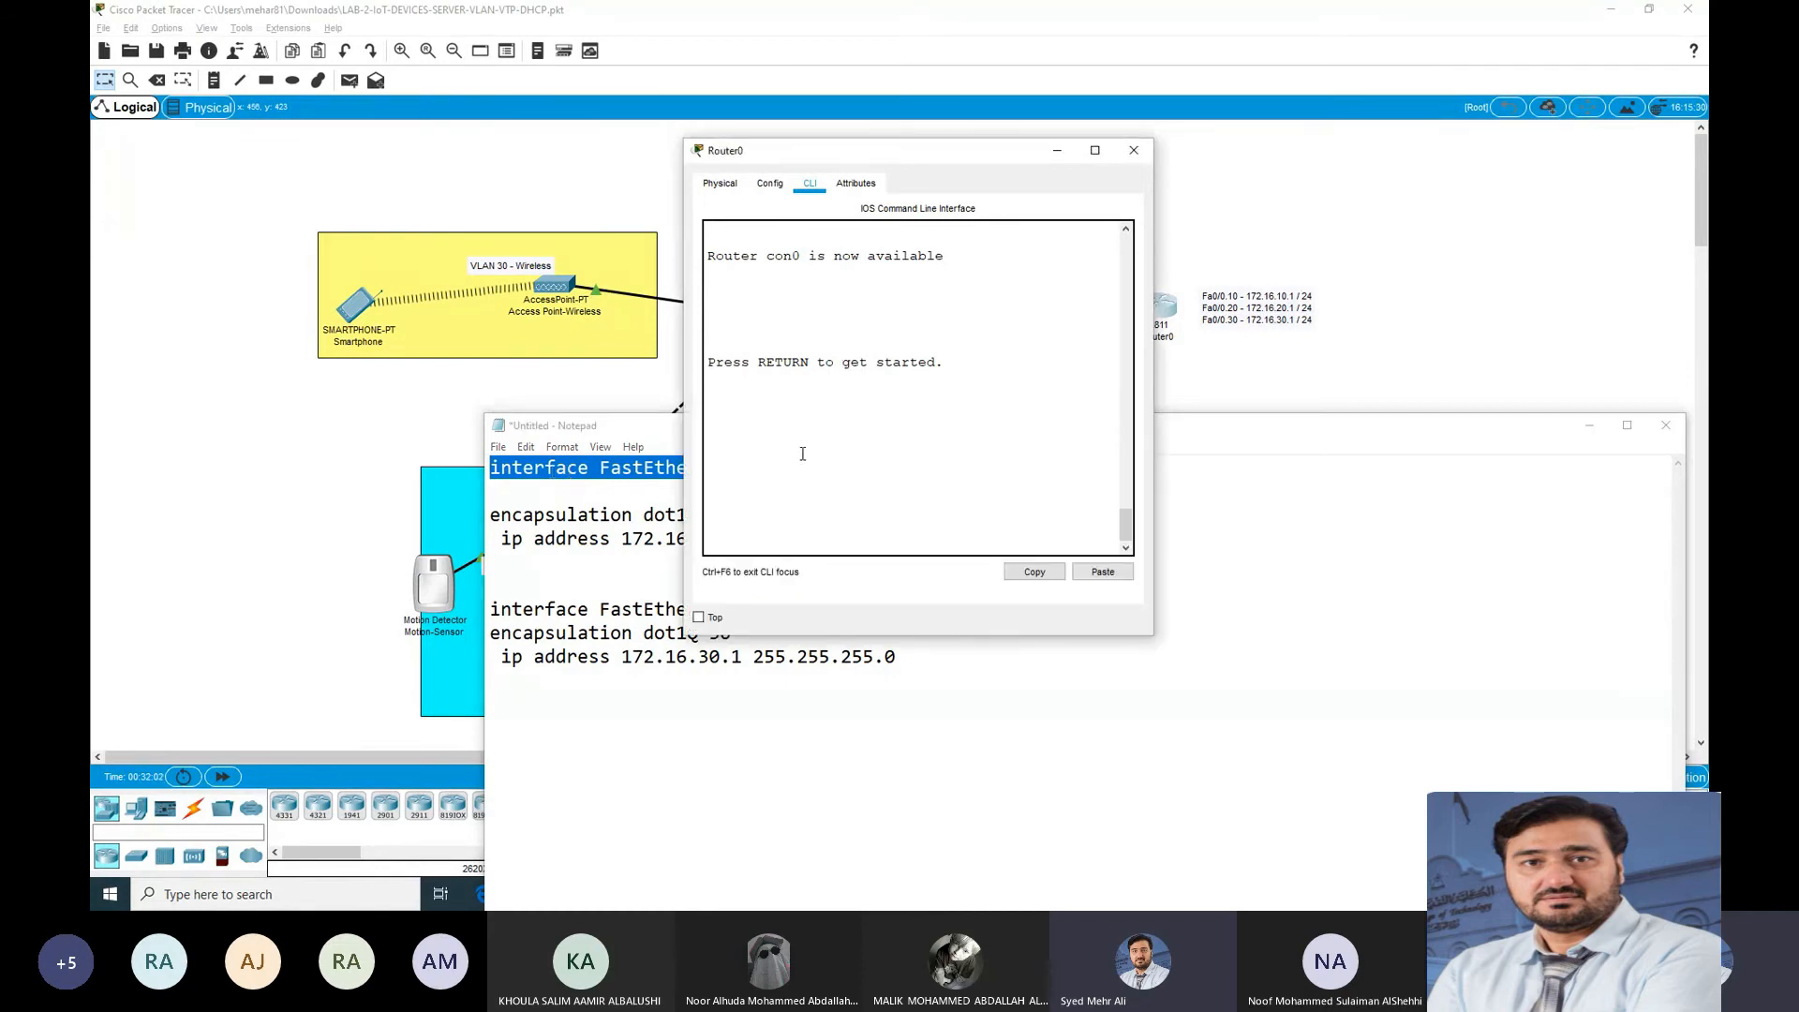
key(Return)
key(Return)
text(en)
key(Return)
text(conf)
key(Tab)
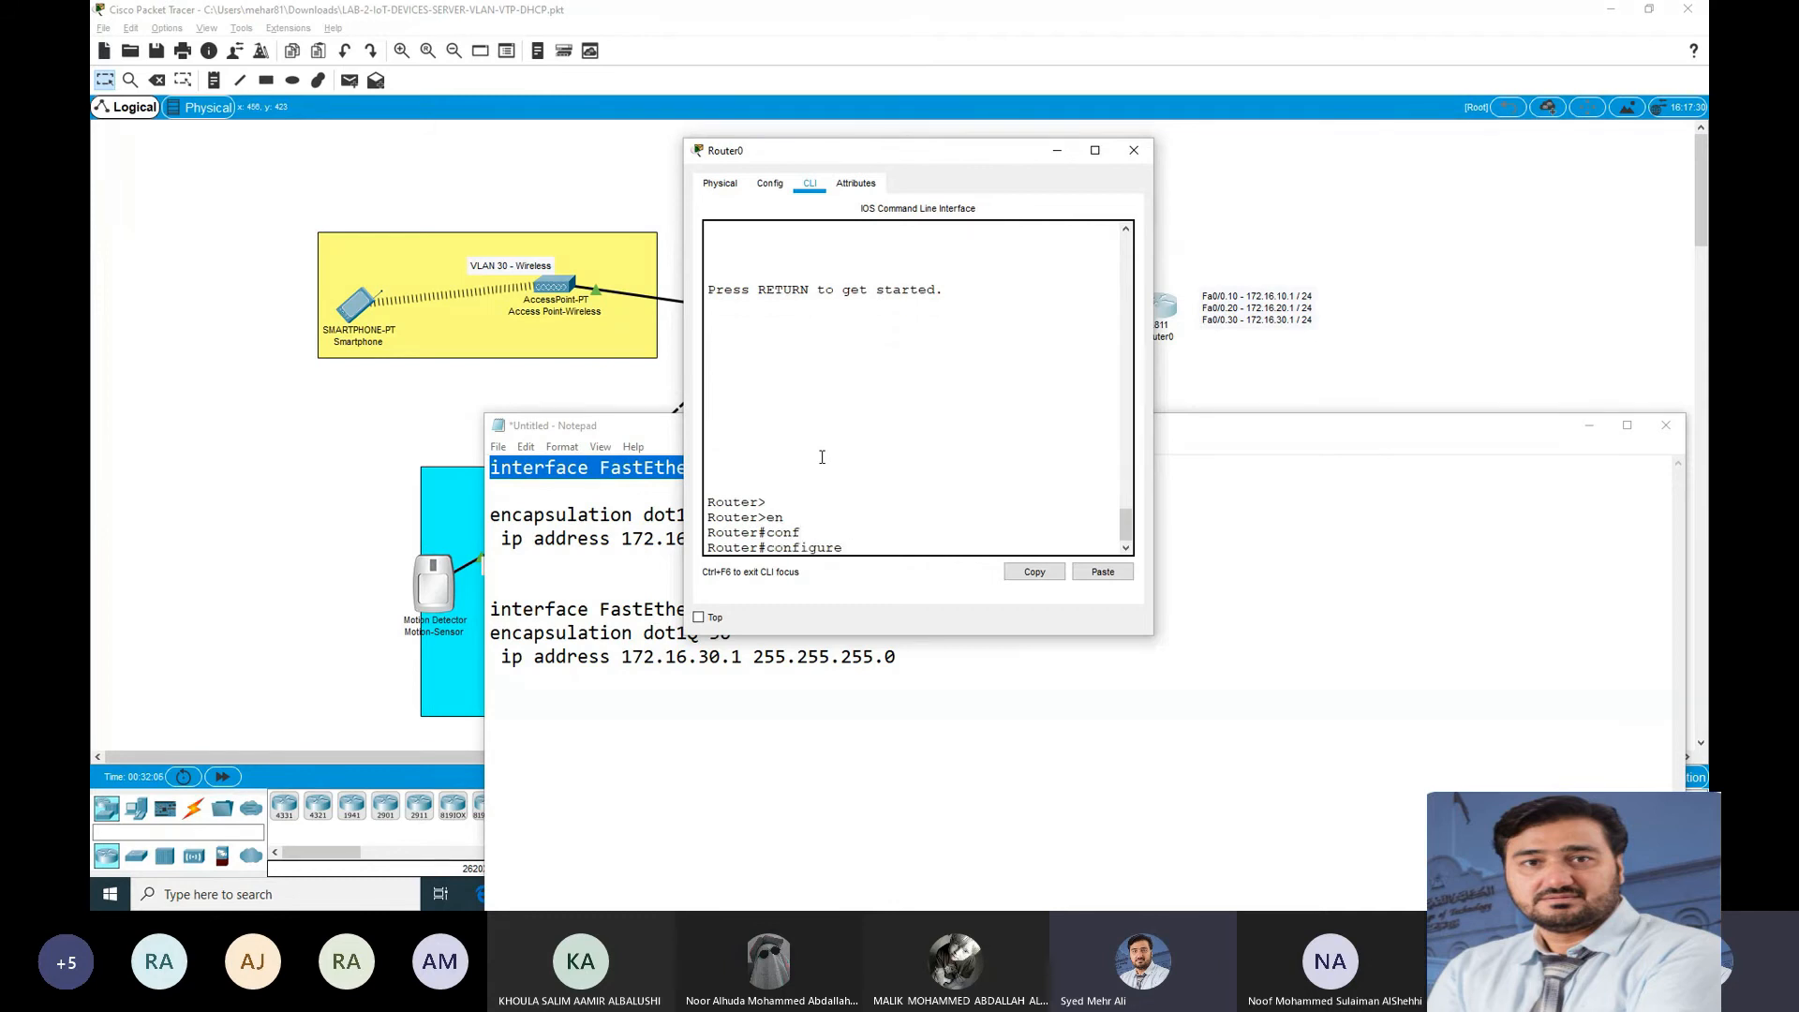
text(ter)
key(Tab)
key(Return)
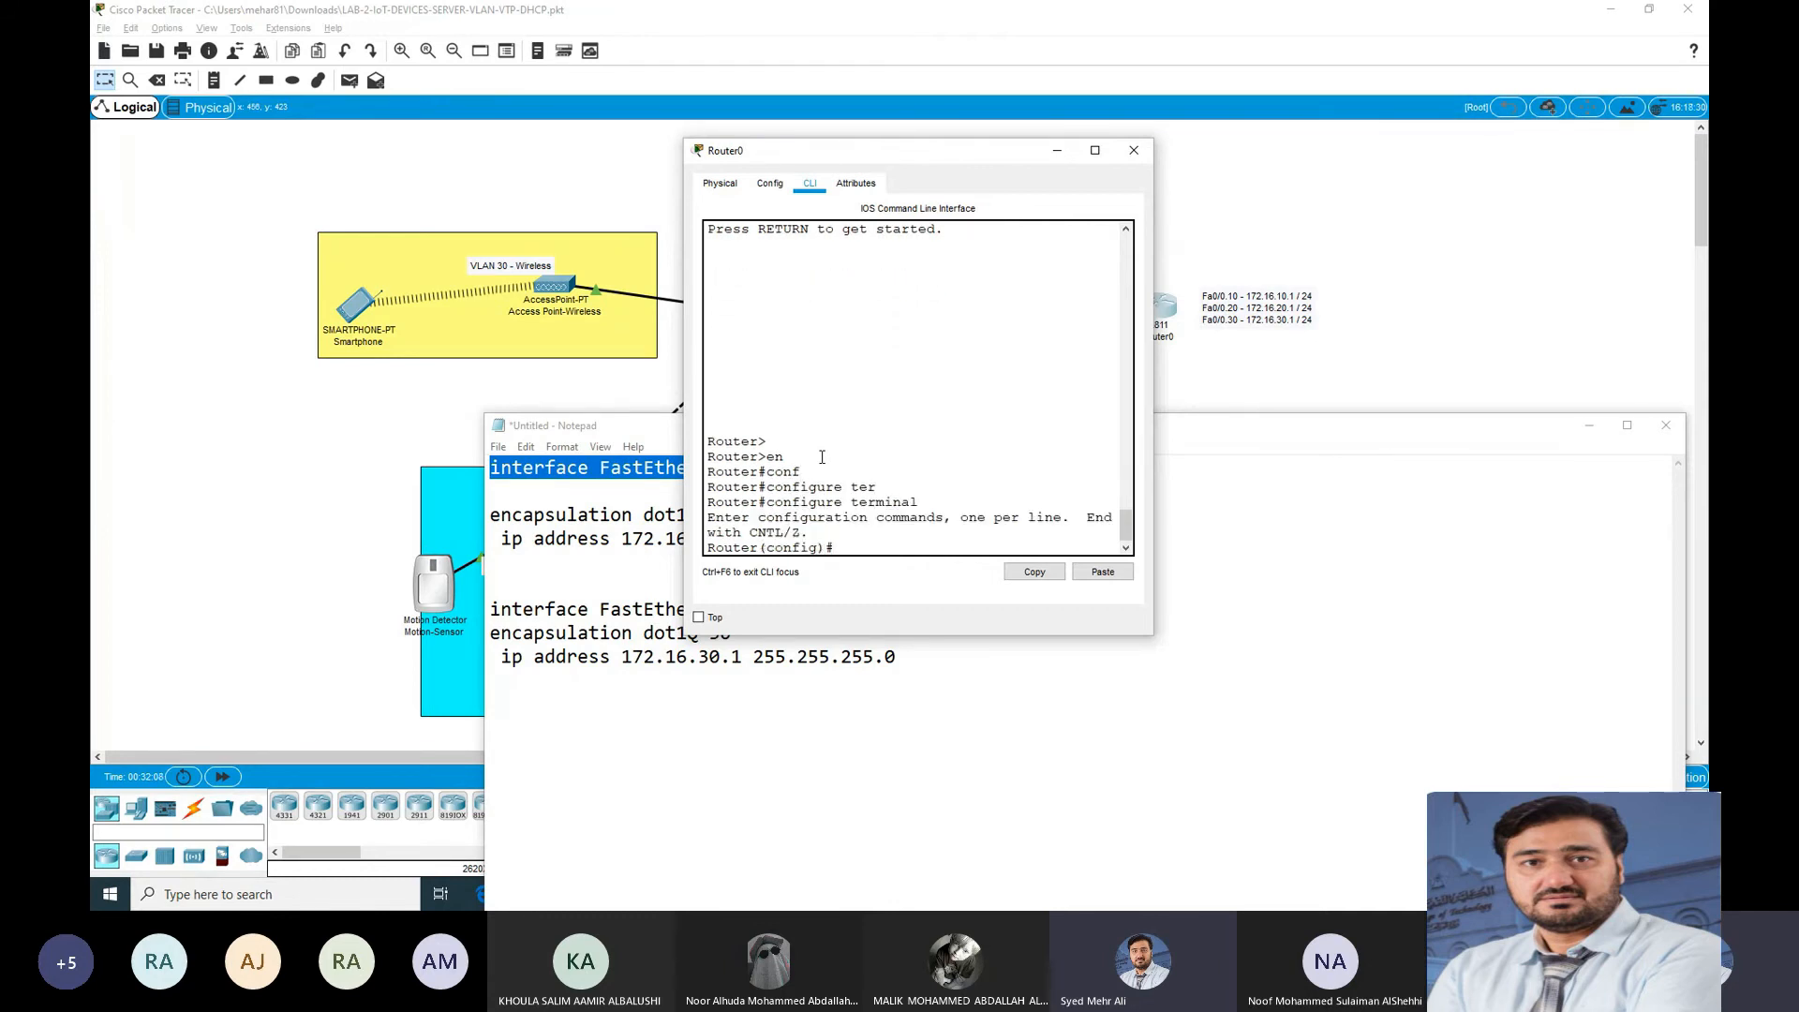
Step: Enlarge Router0's window and run the copied command interface FastEthernet0/0.20
drag(1153, 487, 1289, 486)
drag(1001, 156, 1190, 35)
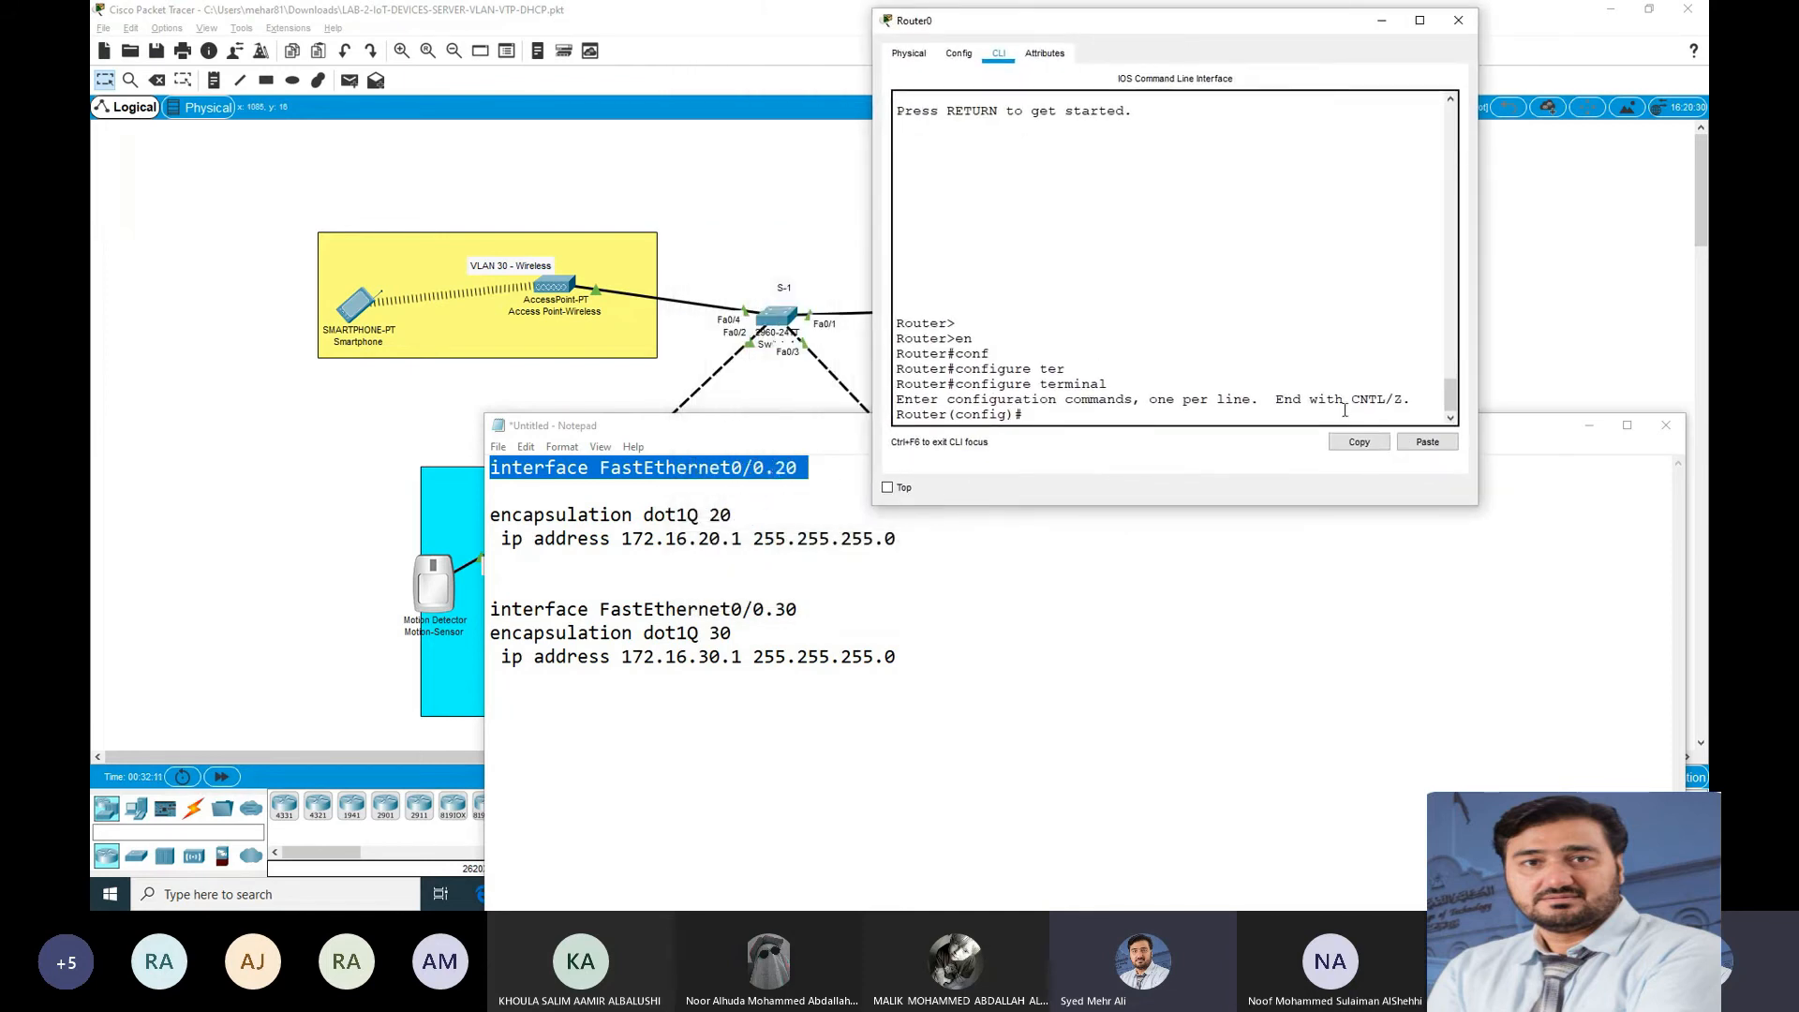
click(1427, 441)
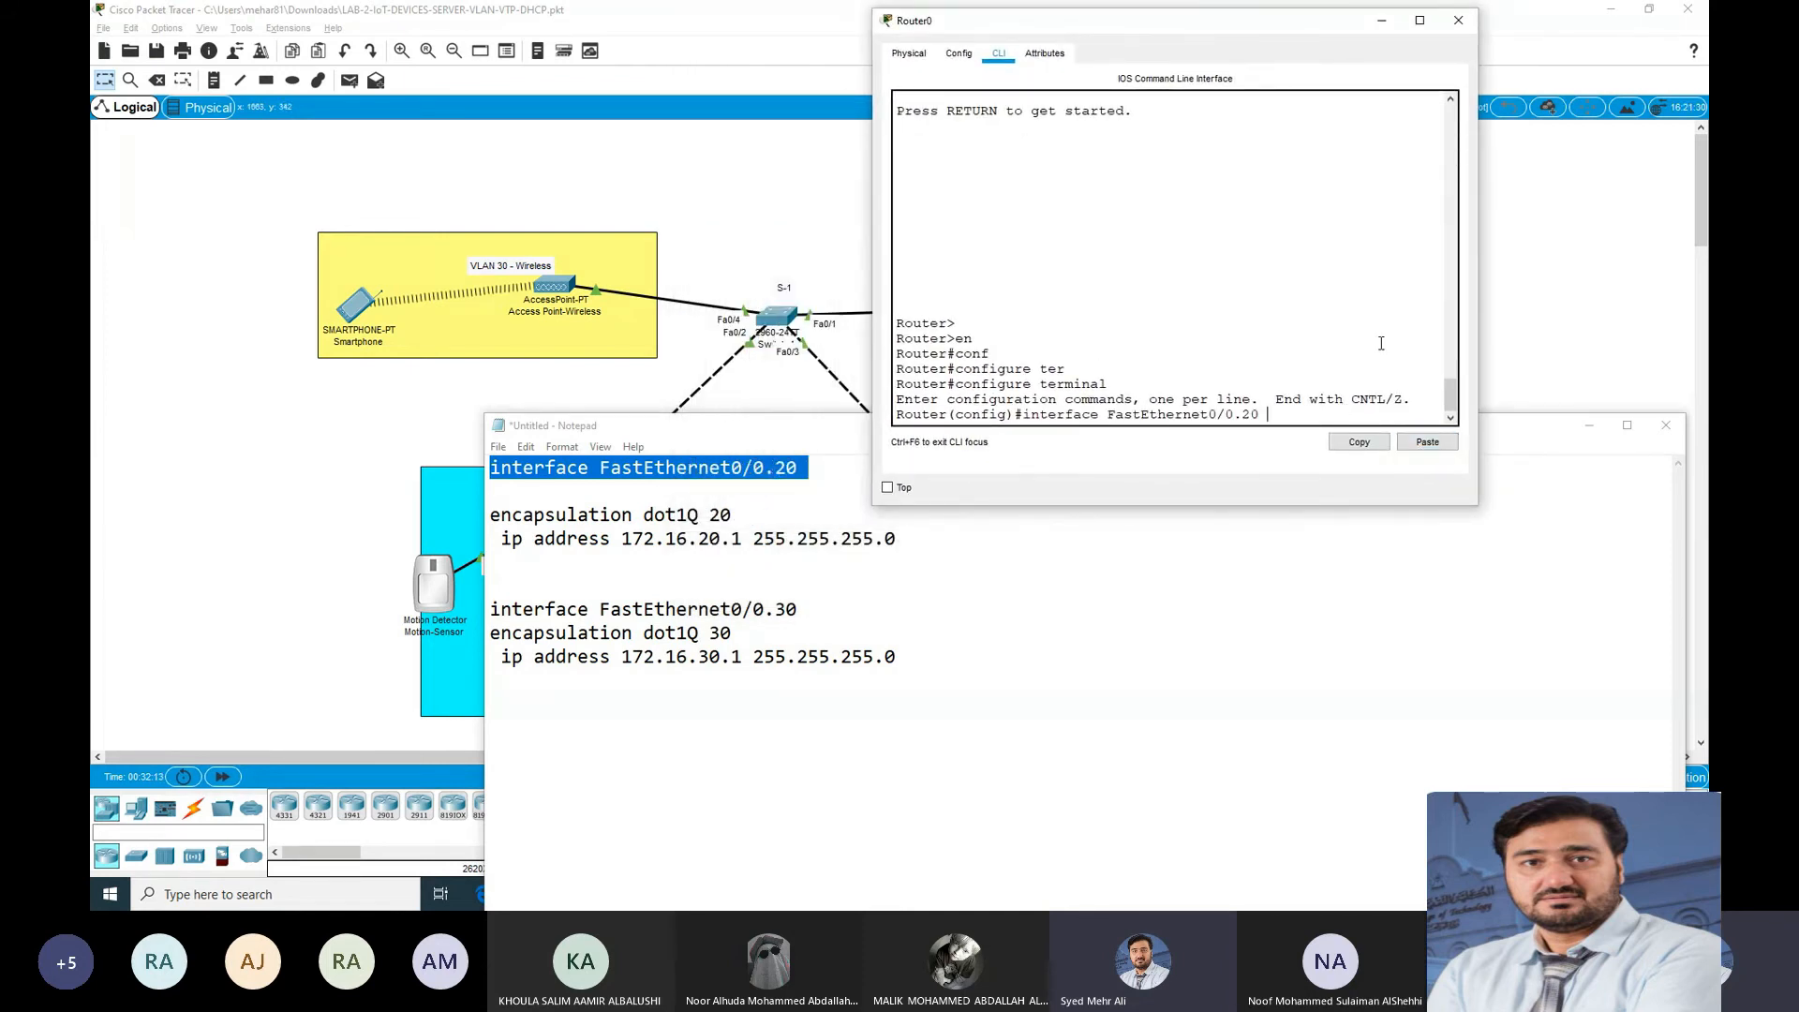
key(Return)
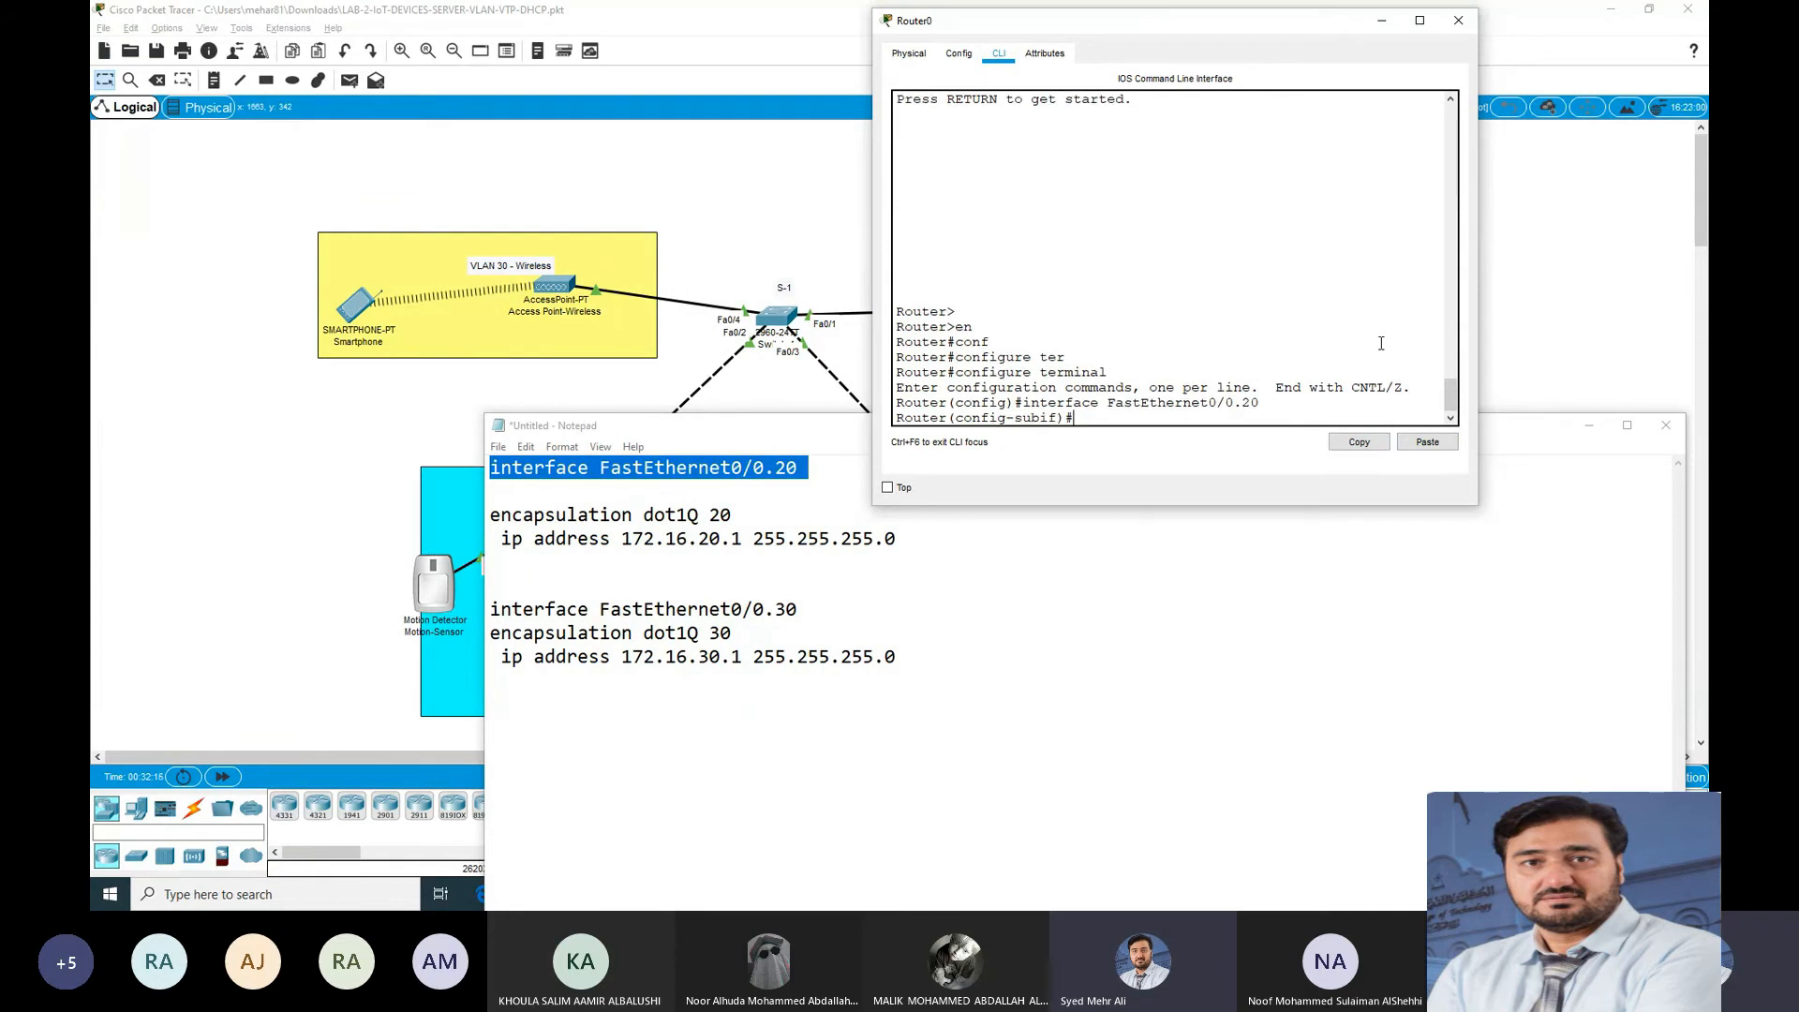
Step: Enter the ip helper-address command for the FastEthernet0/0.20 subinterface, without an address
text(ip je;)
key(Tab)
key(BackSpace)
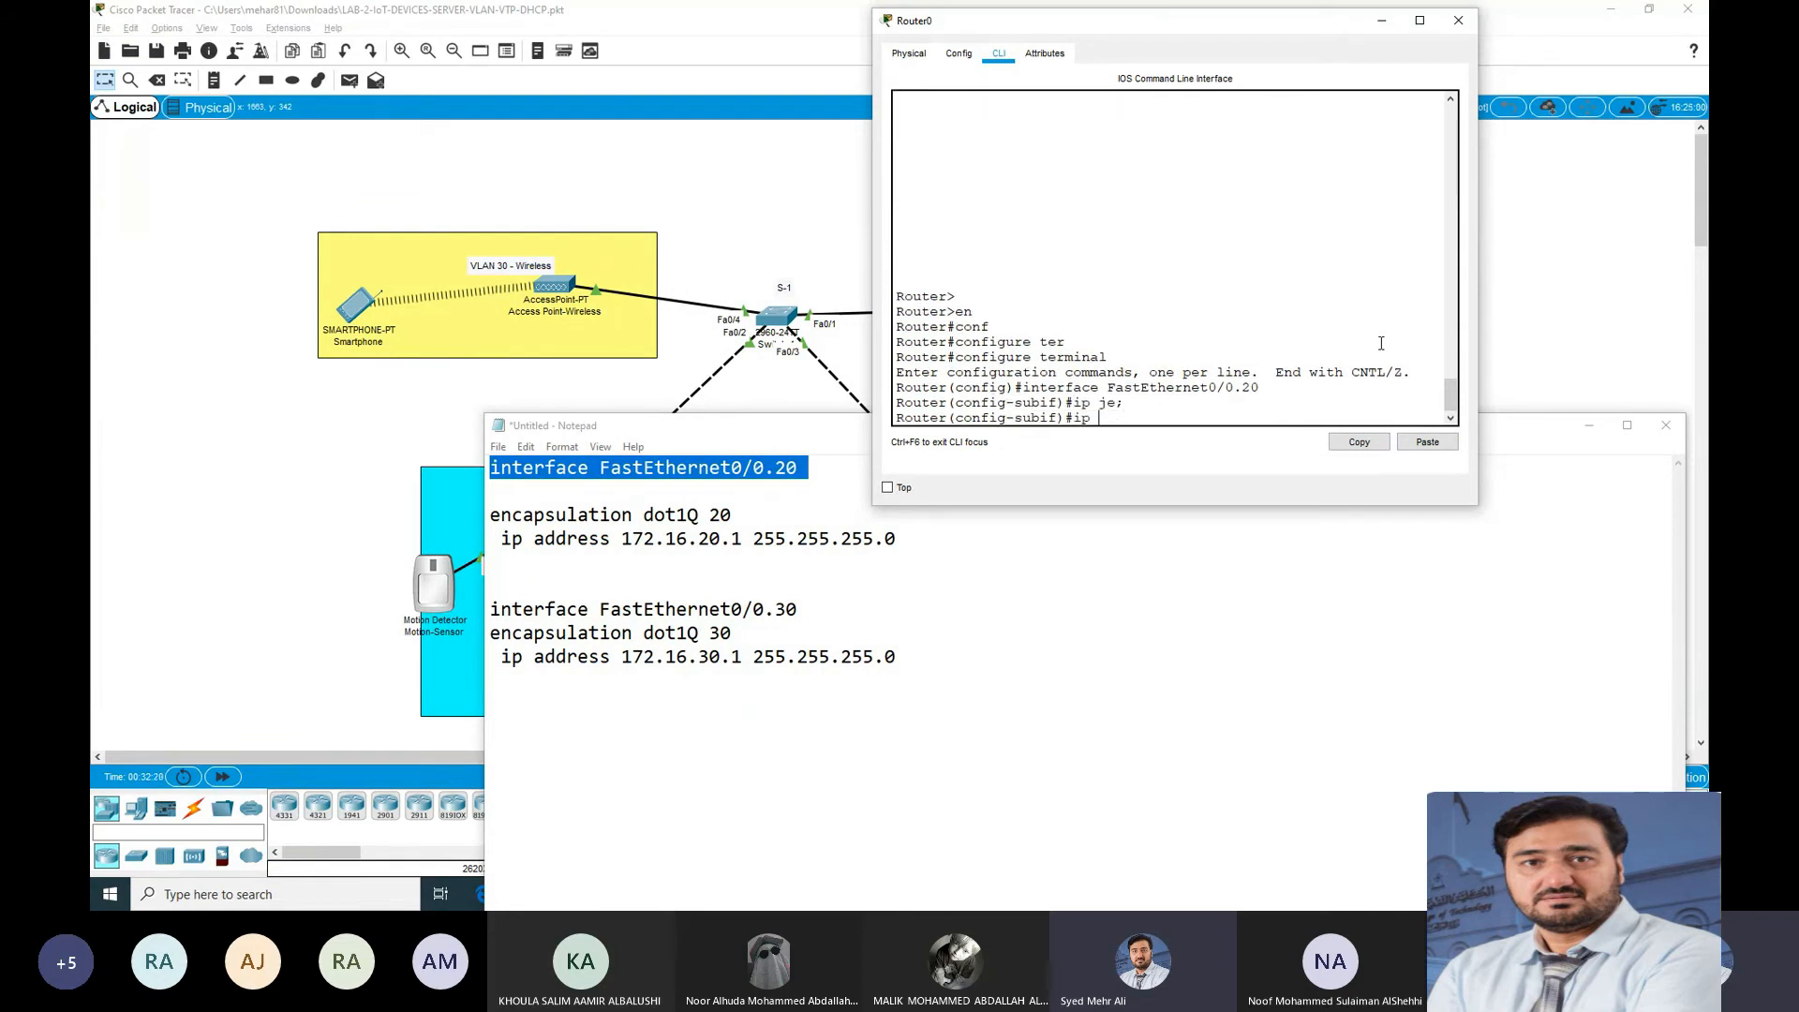
text(l;)
key(Tab)
key(BackSpace)
key(BackSpace)
text(hel)
key(Tab)
key(BackSpace)
key(BackSpace)
key(BackSpace)
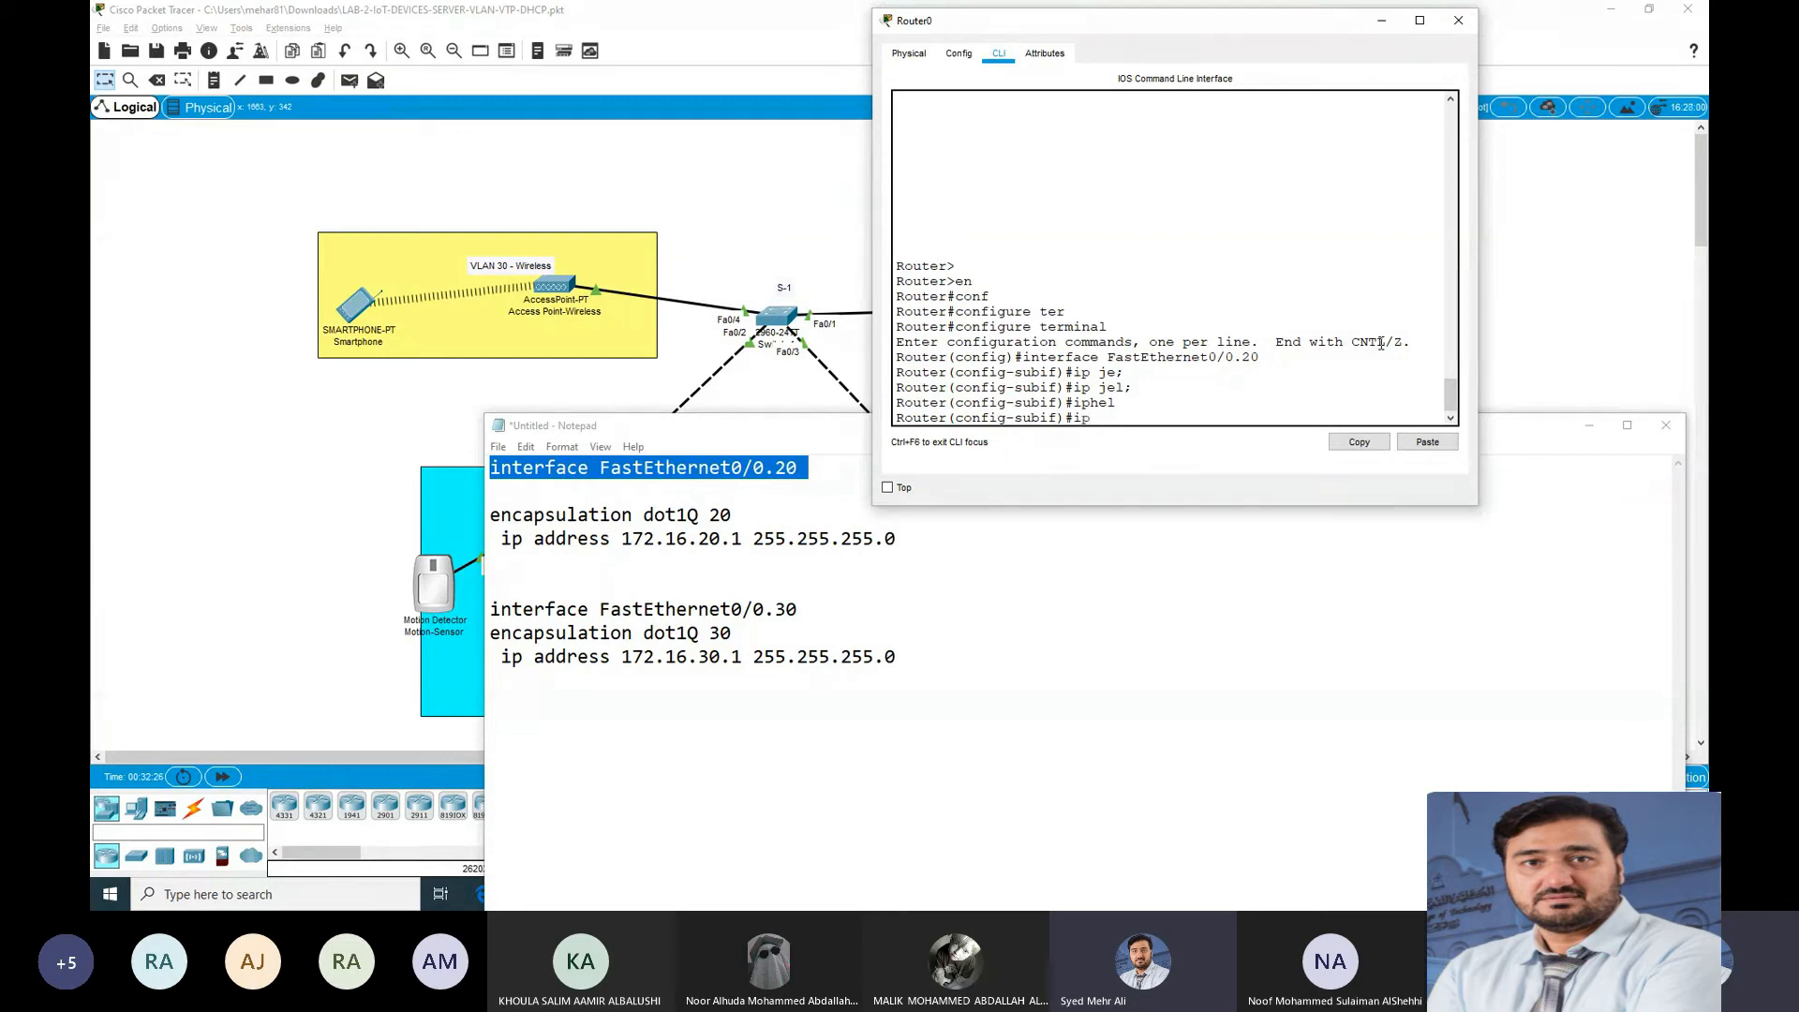
key(BackSpace)
text(help)
key(Tab)
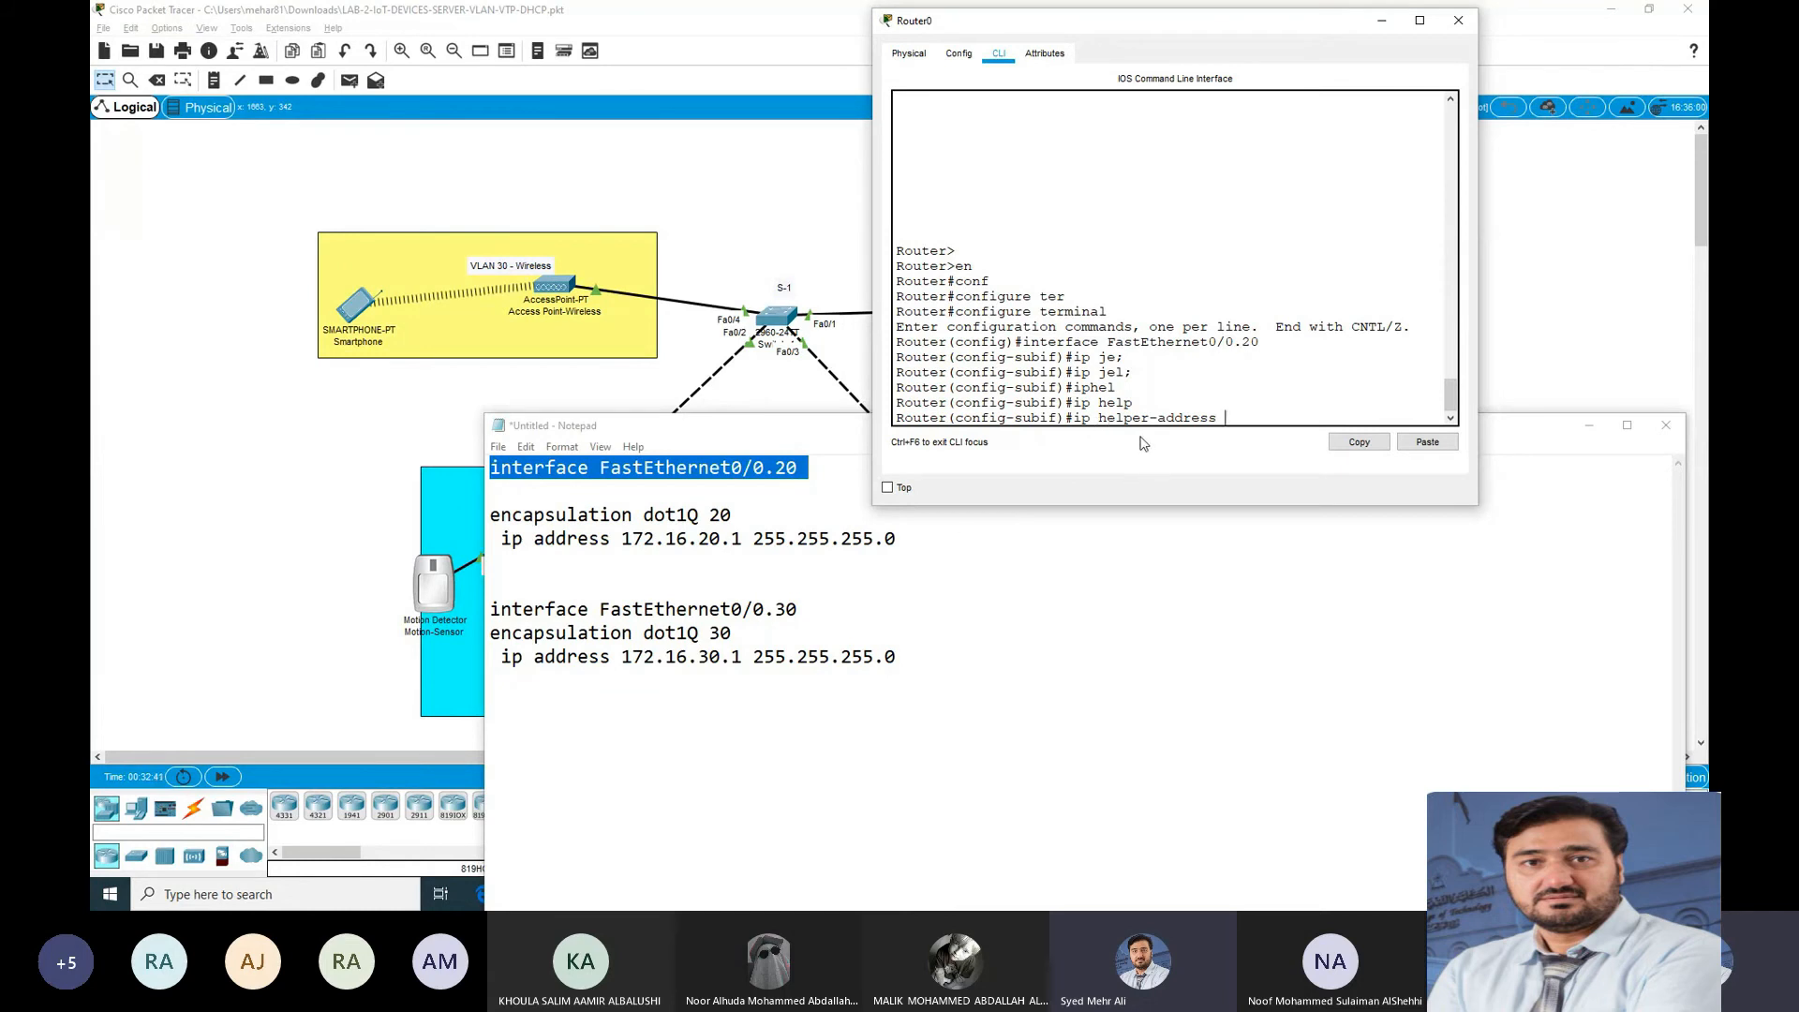
Step: Complete the helper-address command with 172.16.10.10, copy it and run it on FastEthernet0/0.20
text(19)
text(2.)
text(16)
text(.10.10)
drag(750, 430, 997, 647)
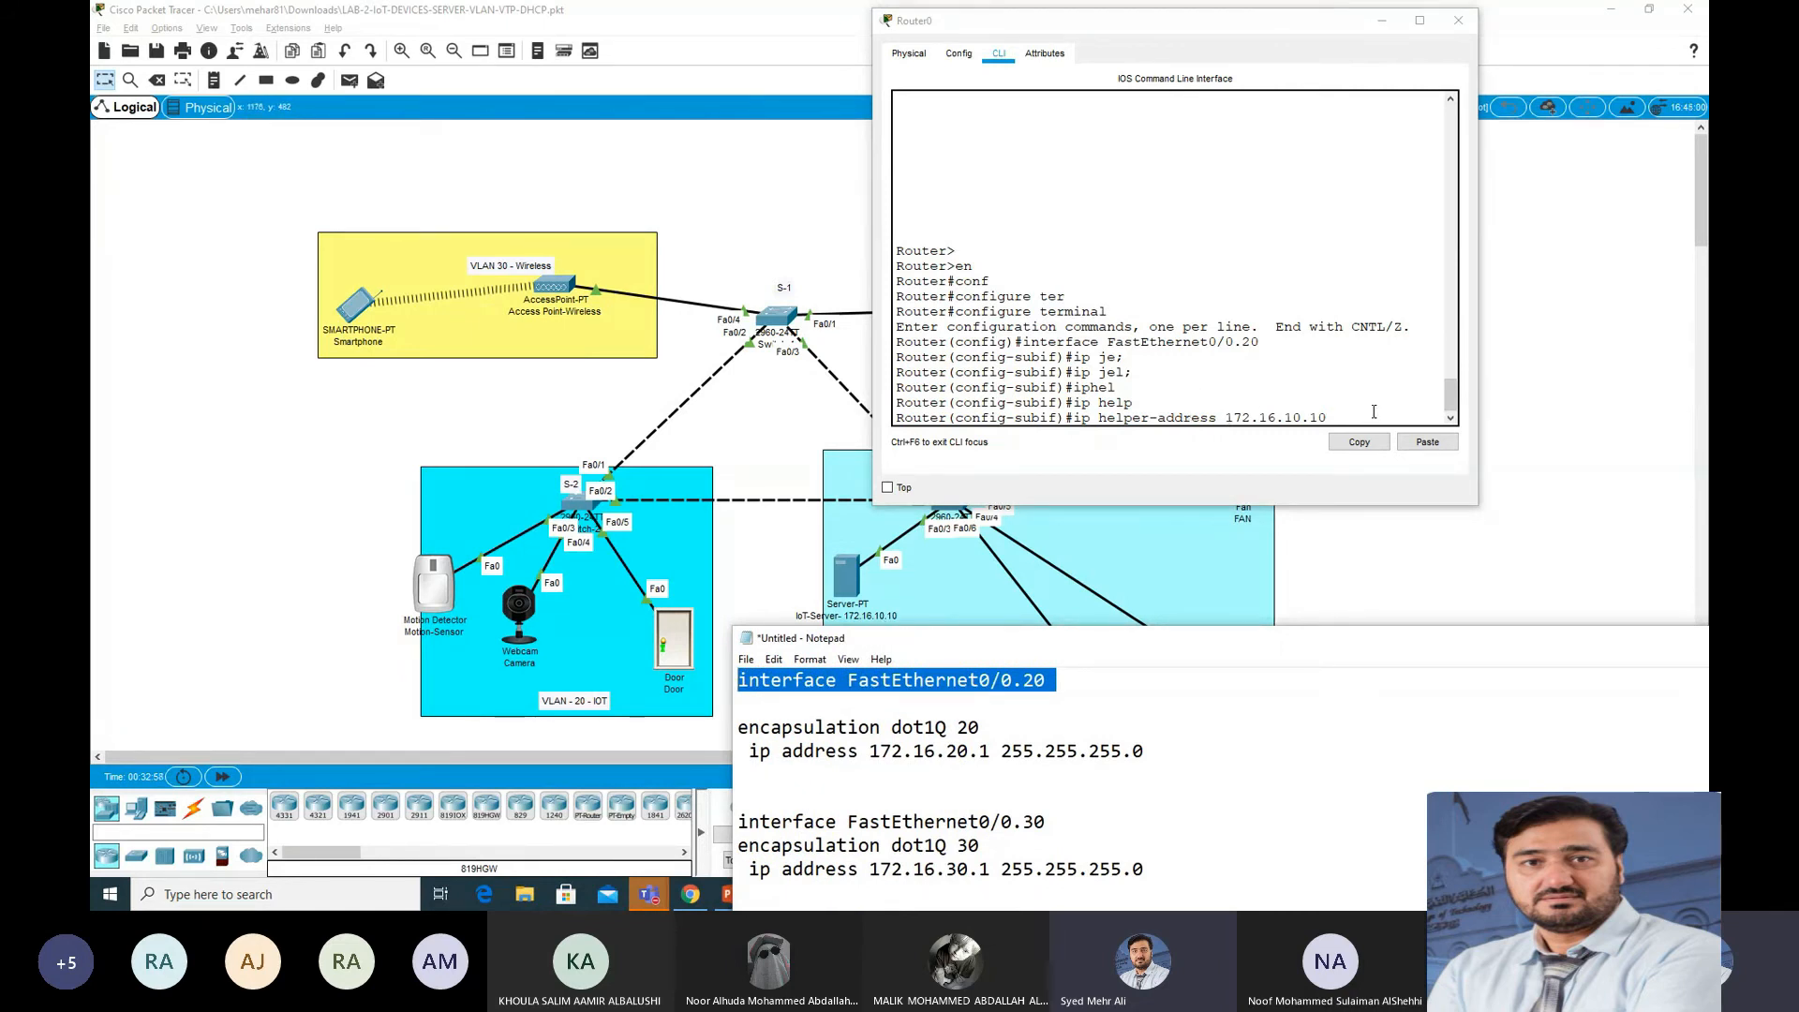
drag(1330, 418, 1079, 420)
click(1359, 441)
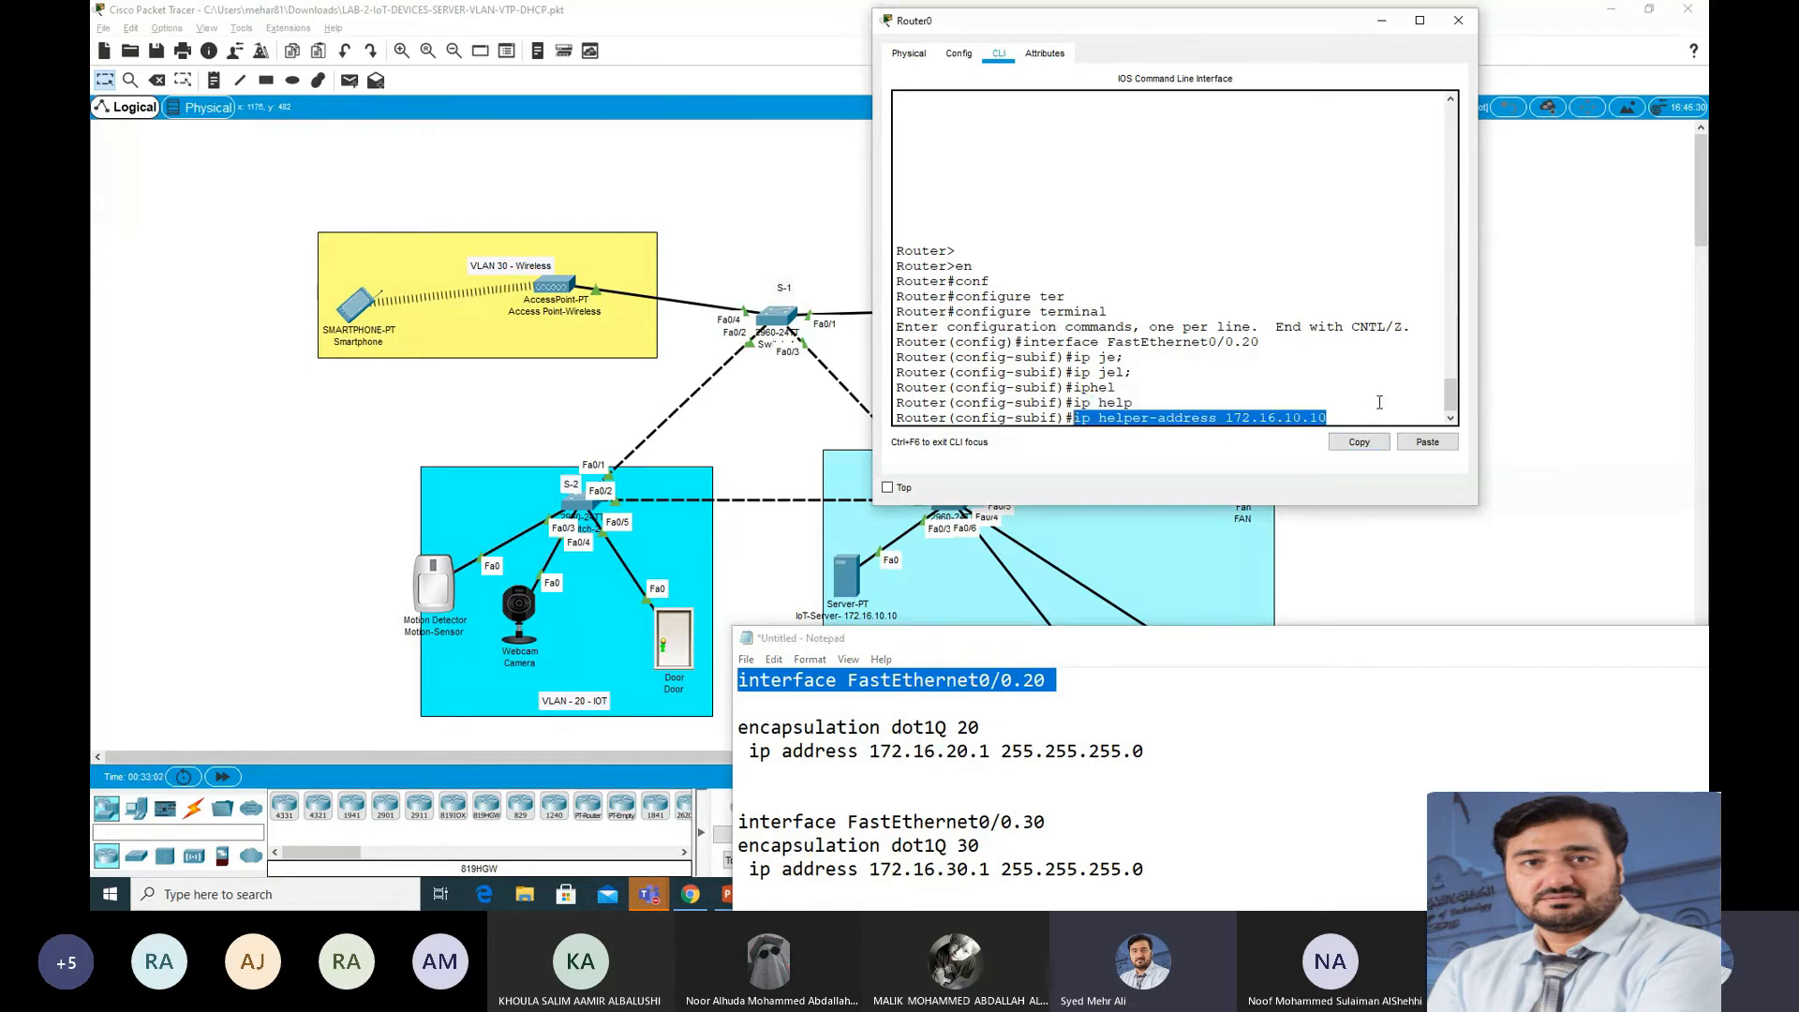
key(Return)
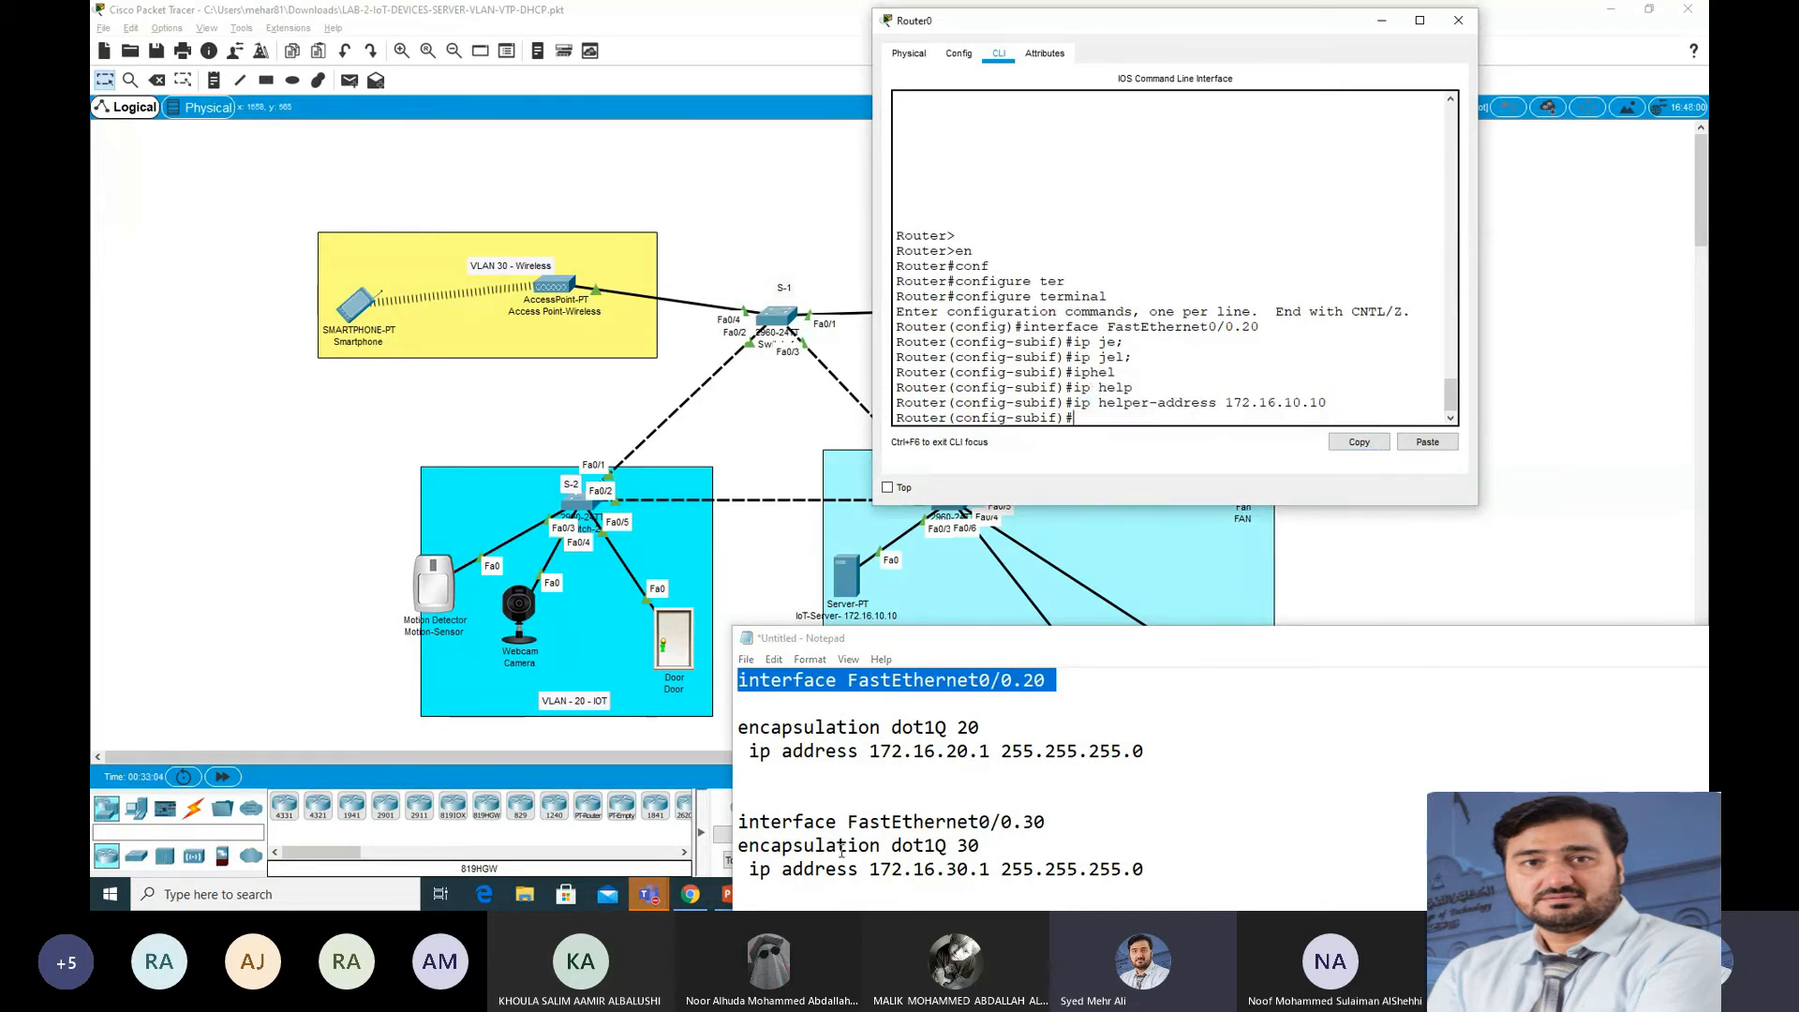
Step: Enter interface FastEthernet0/0.30 from the notes and run ip helper-address 172.16.10.10 on it
click(1053, 822)
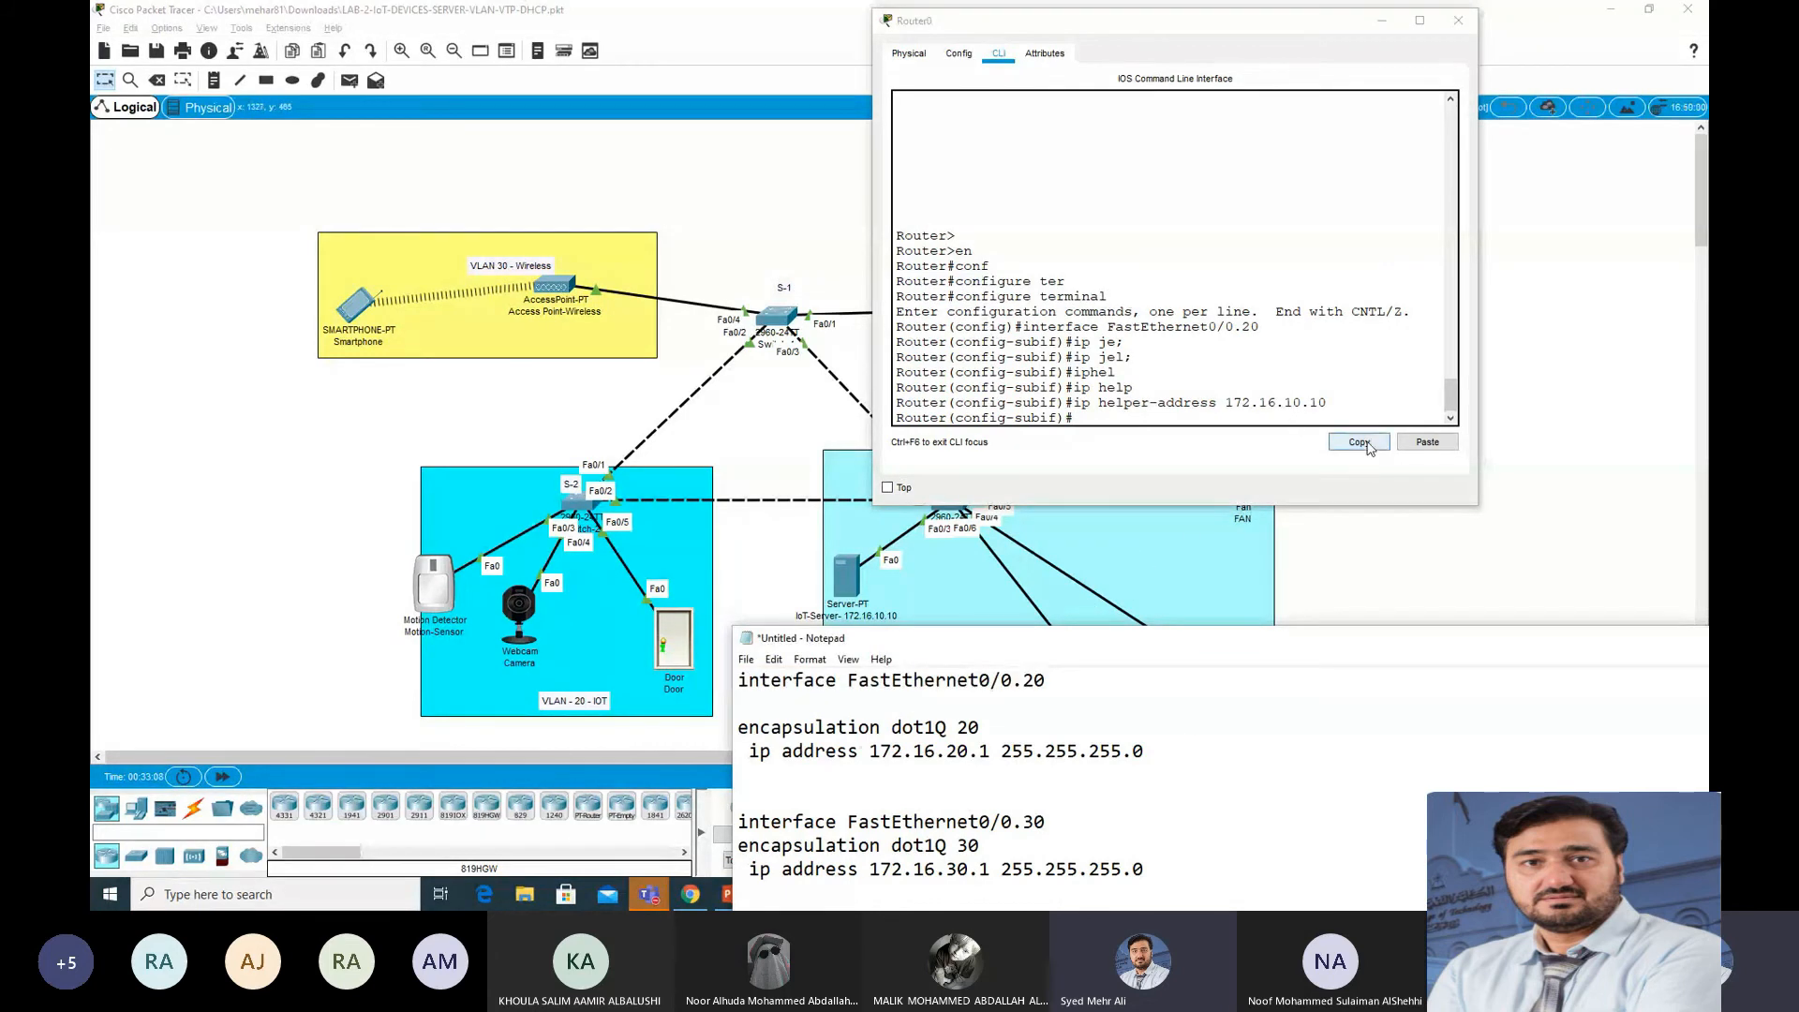
key(Up)
click(1136, 401)
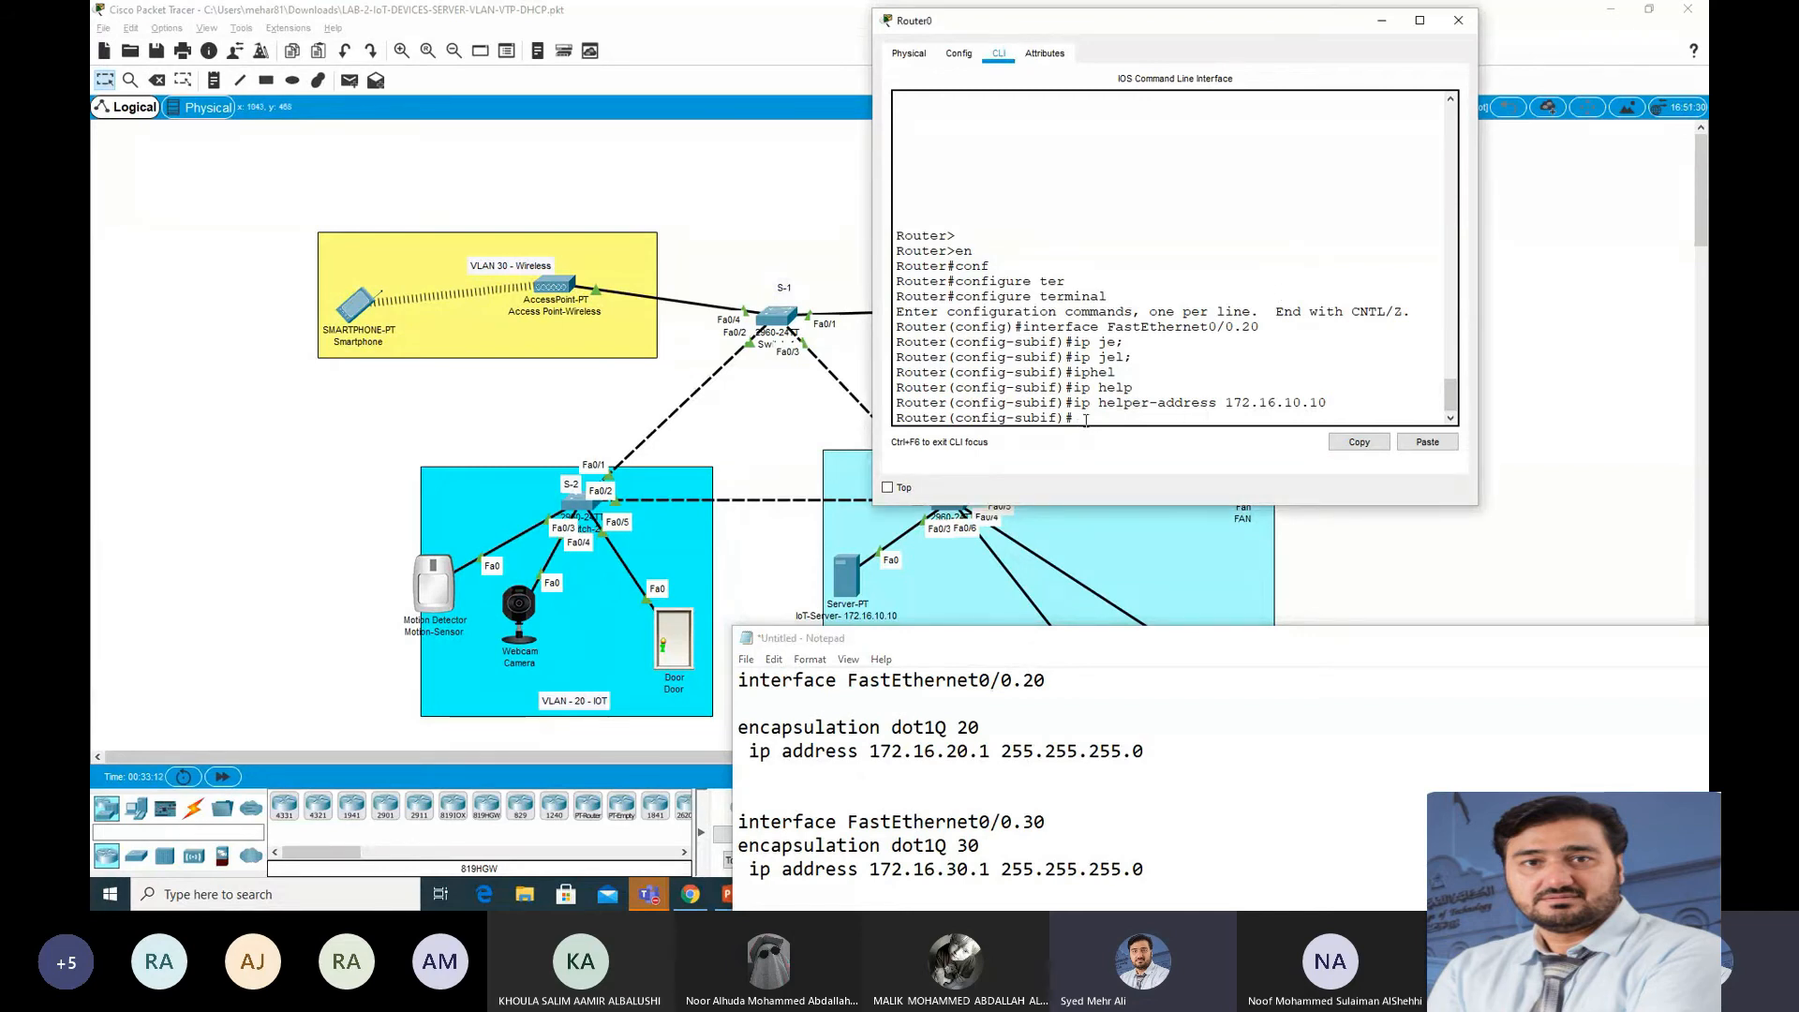
key(ctrl+v)
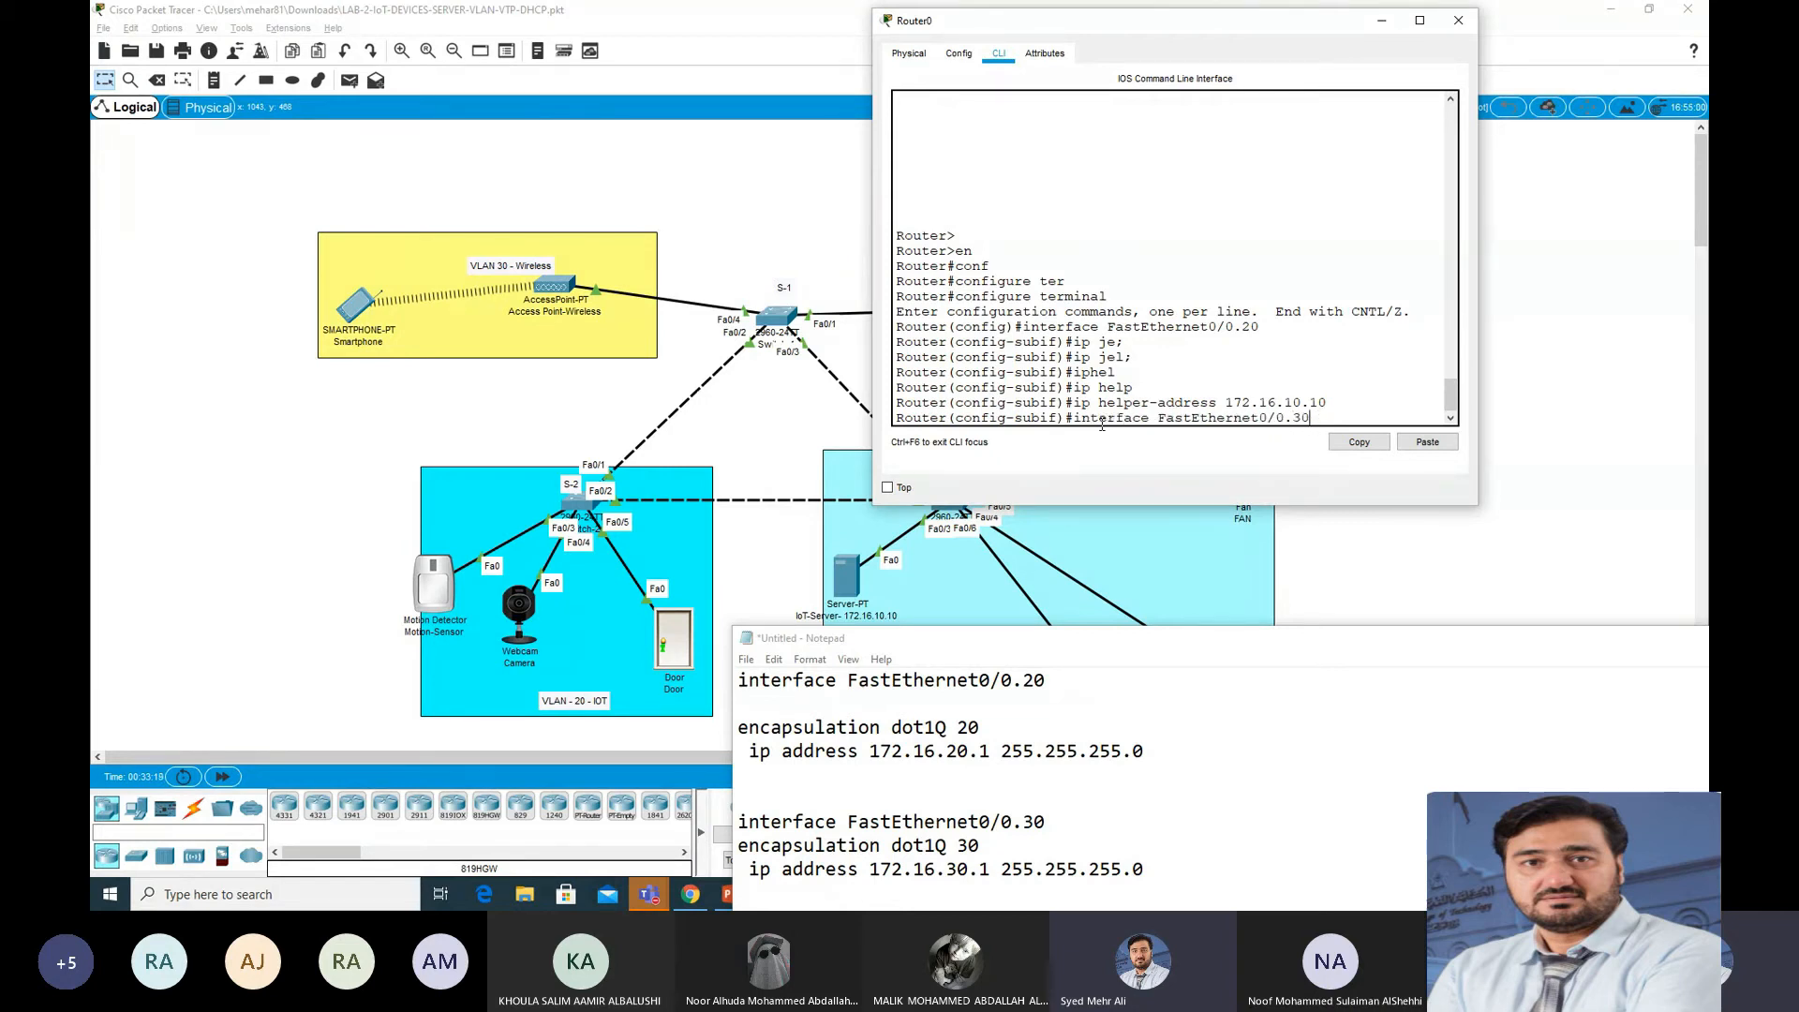
key(Return)
key(Up)
key(Up)
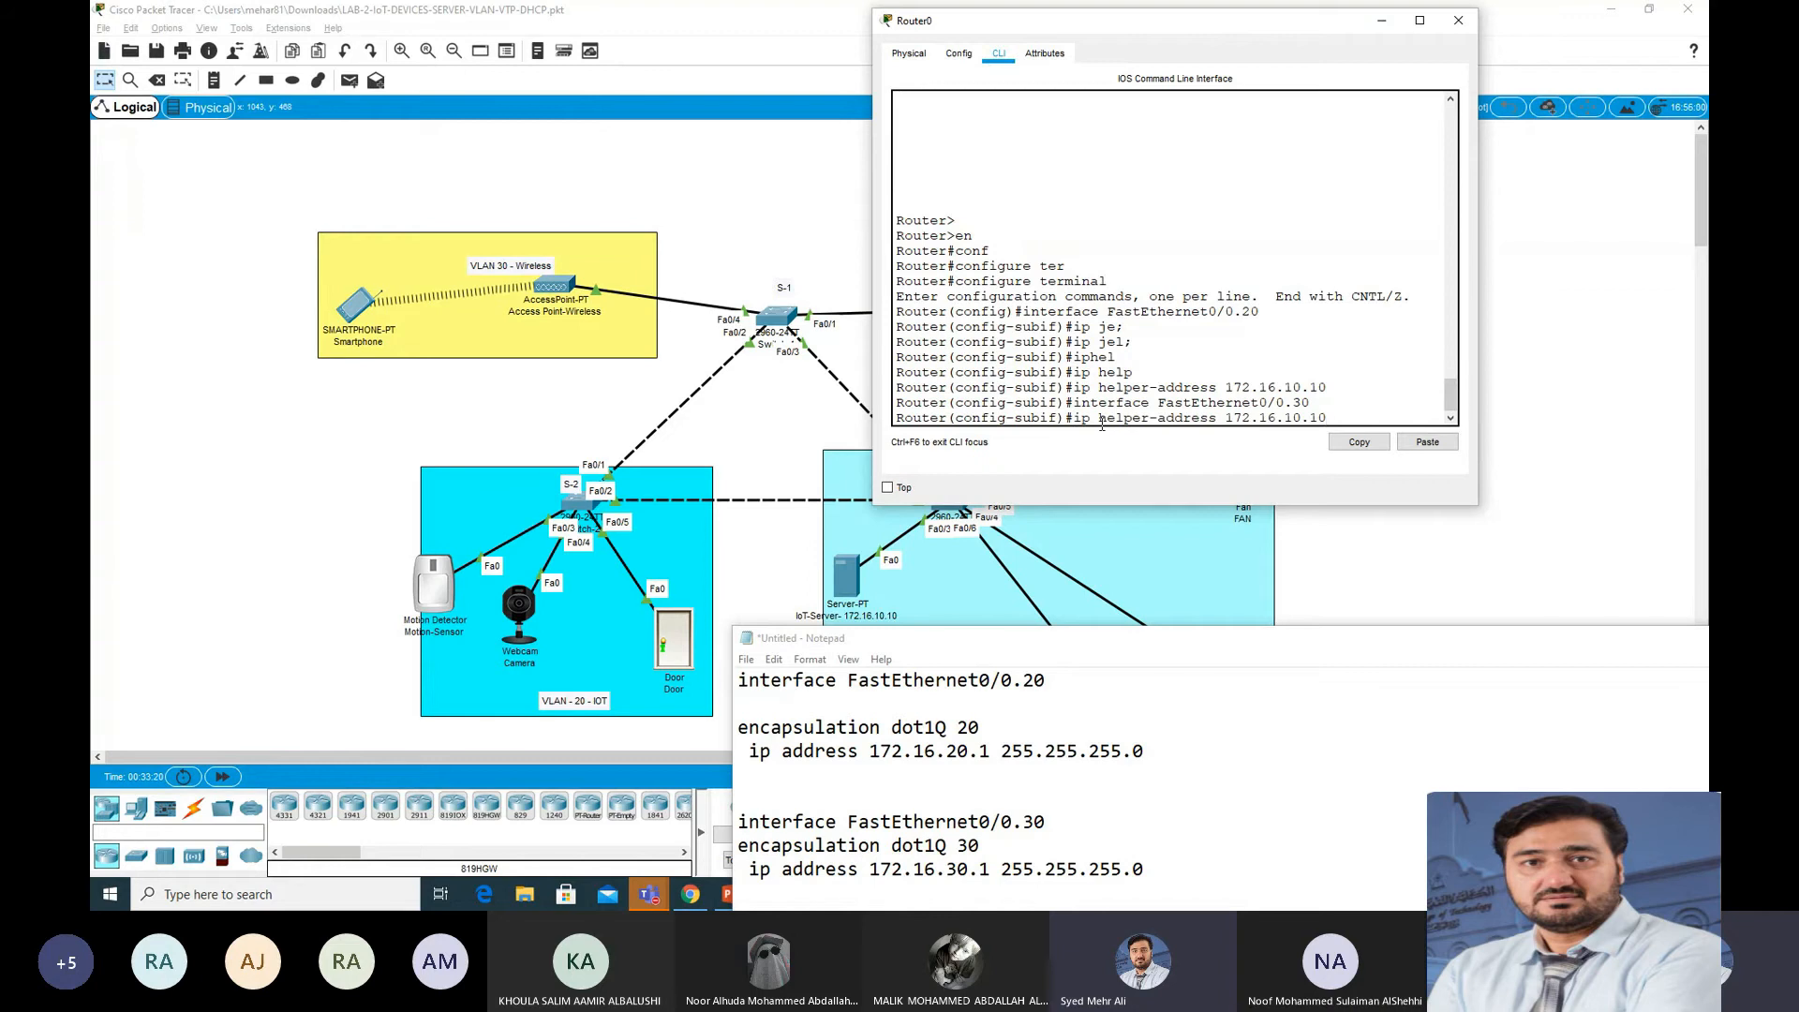
key(Return)
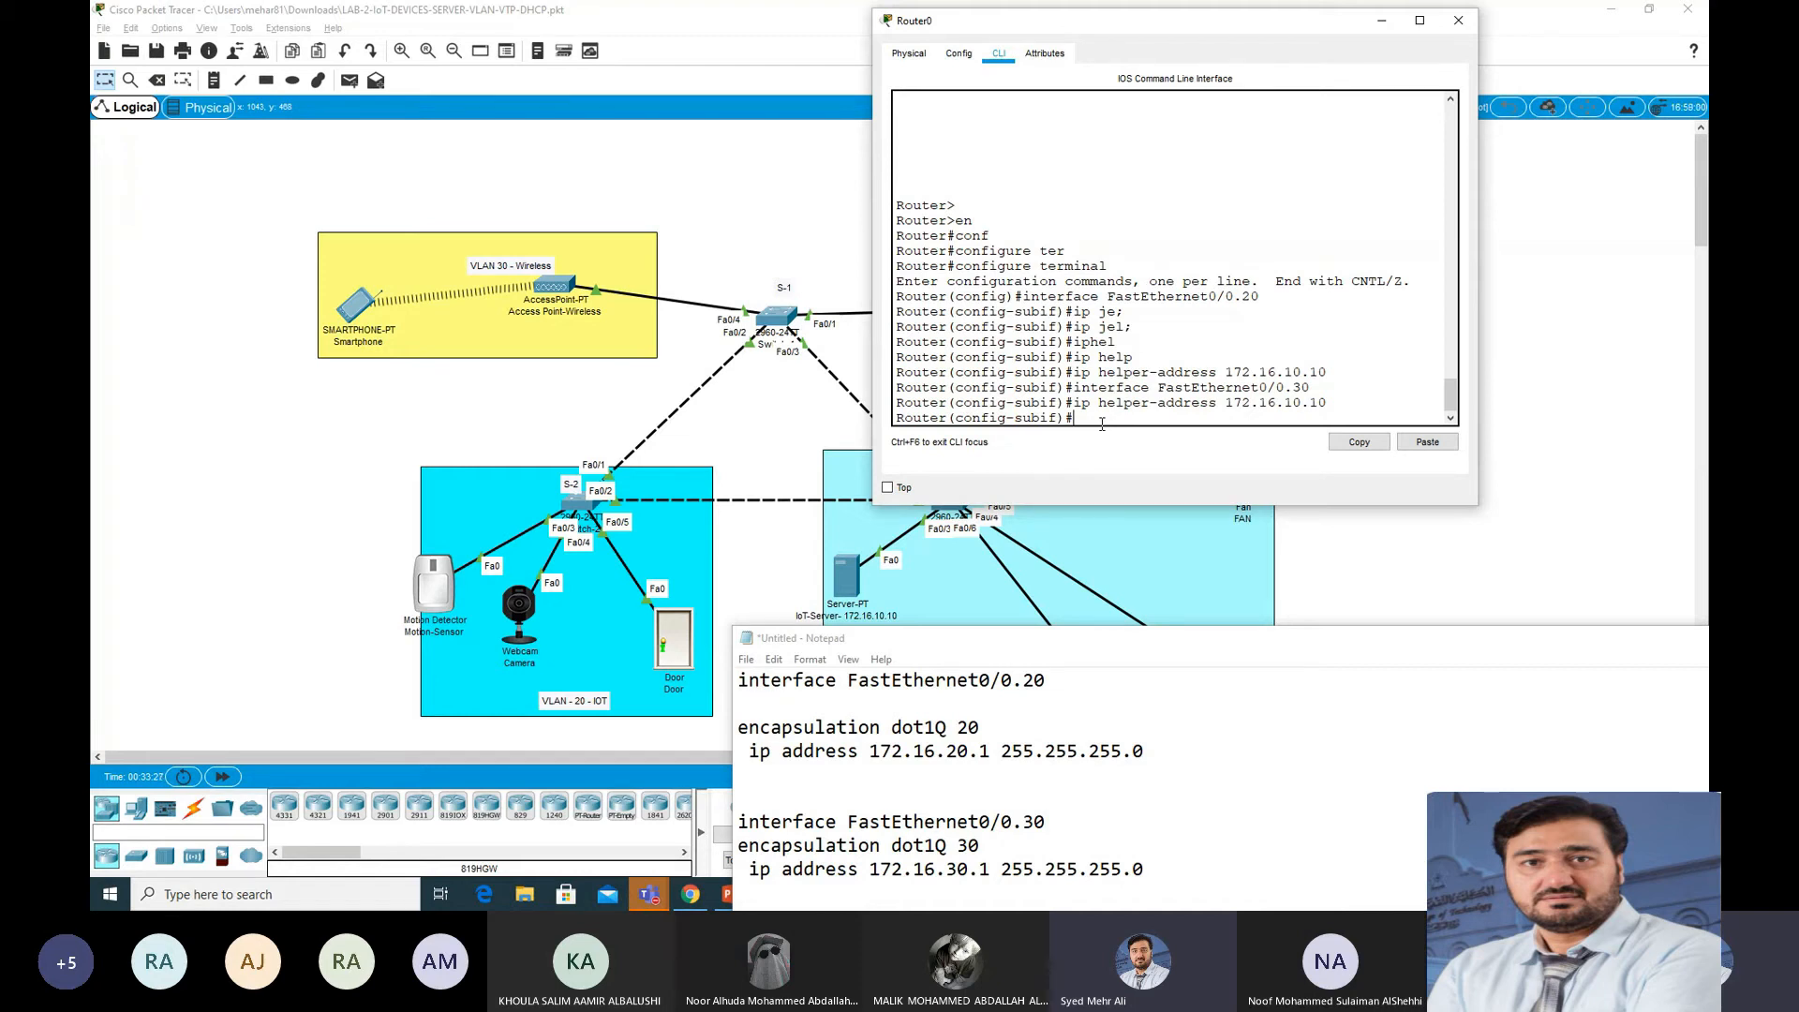
Step: Return to the topology and send a simple PDU from IoT-Server to Router0 to test connectivity
click(377, 424)
click(350, 81)
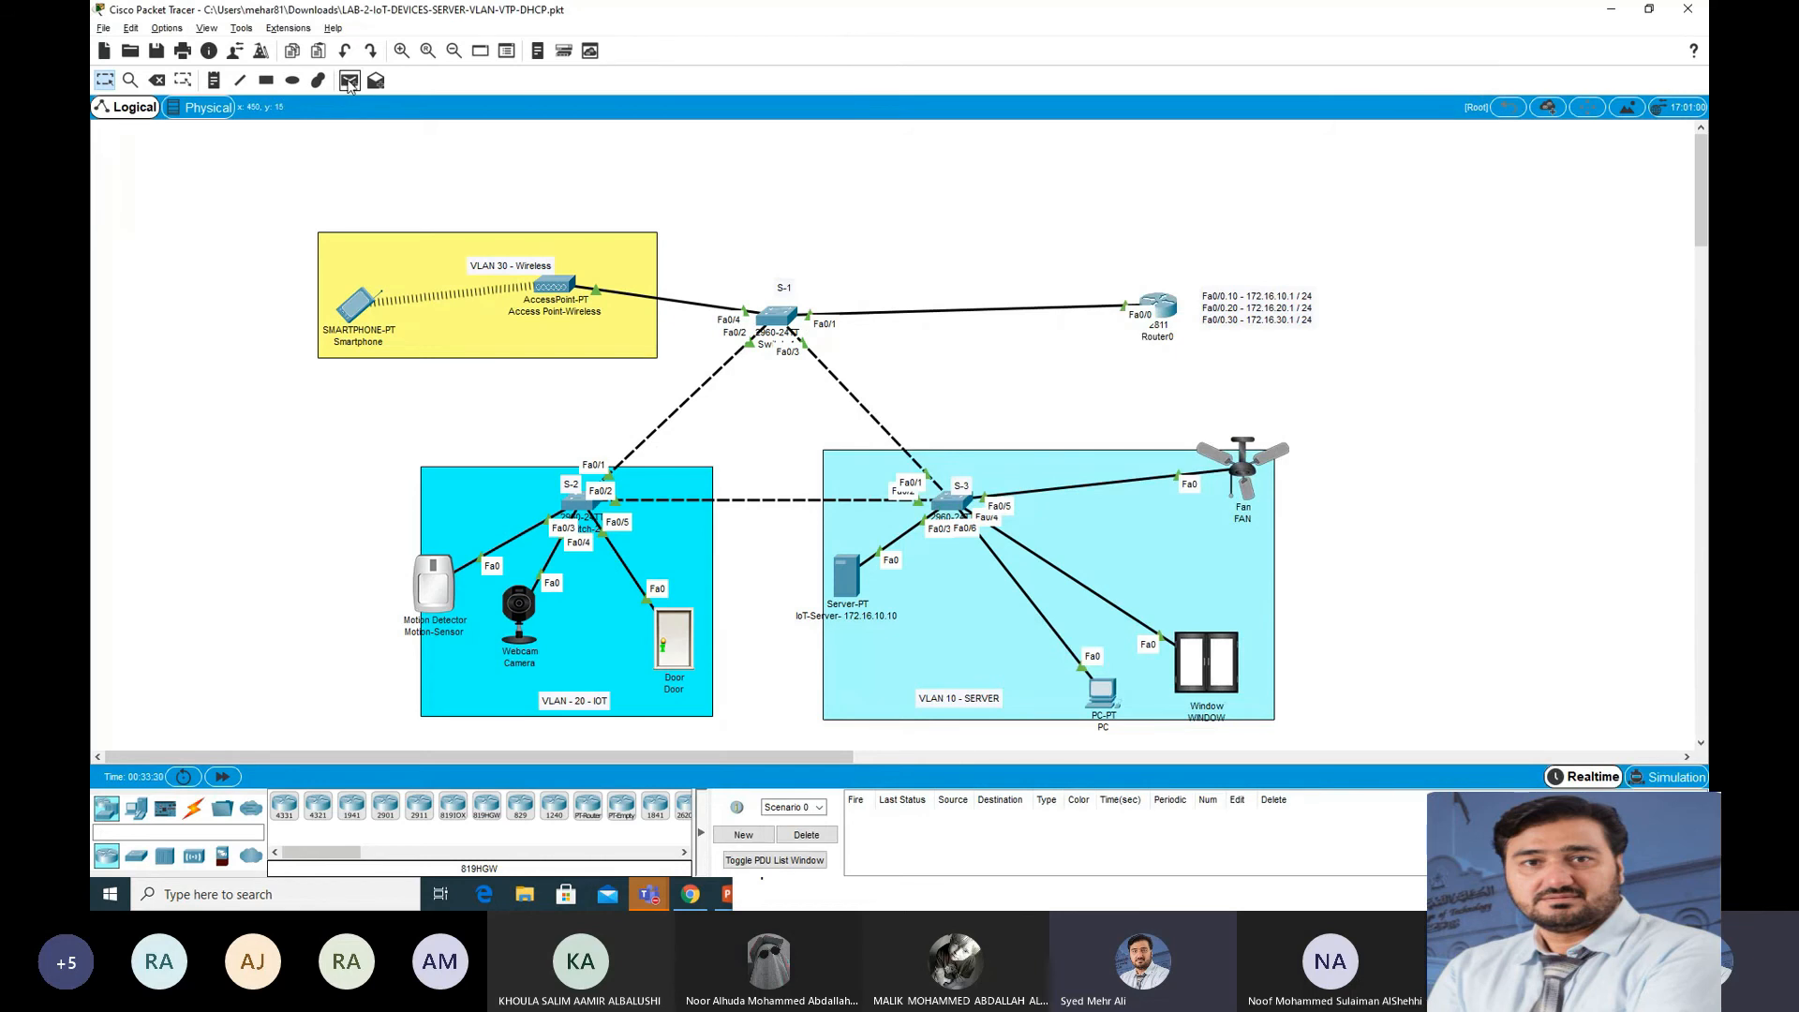
click(847, 576)
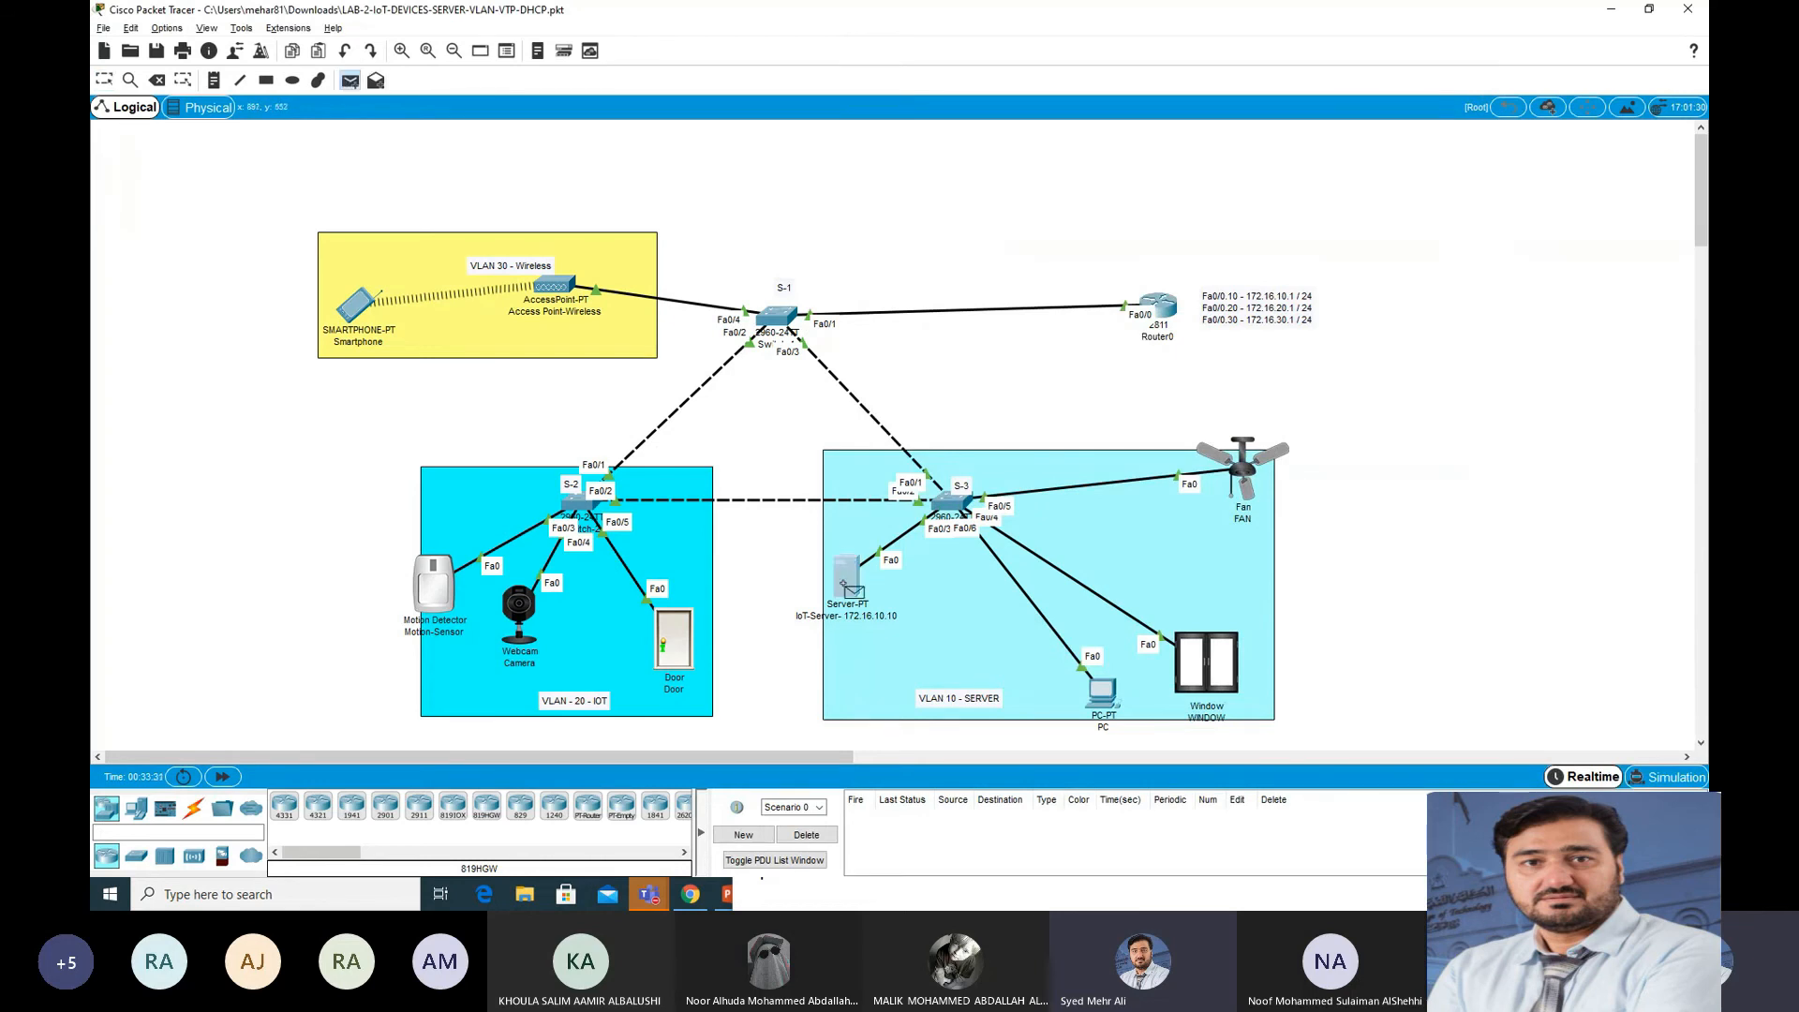
click(1162, 316)
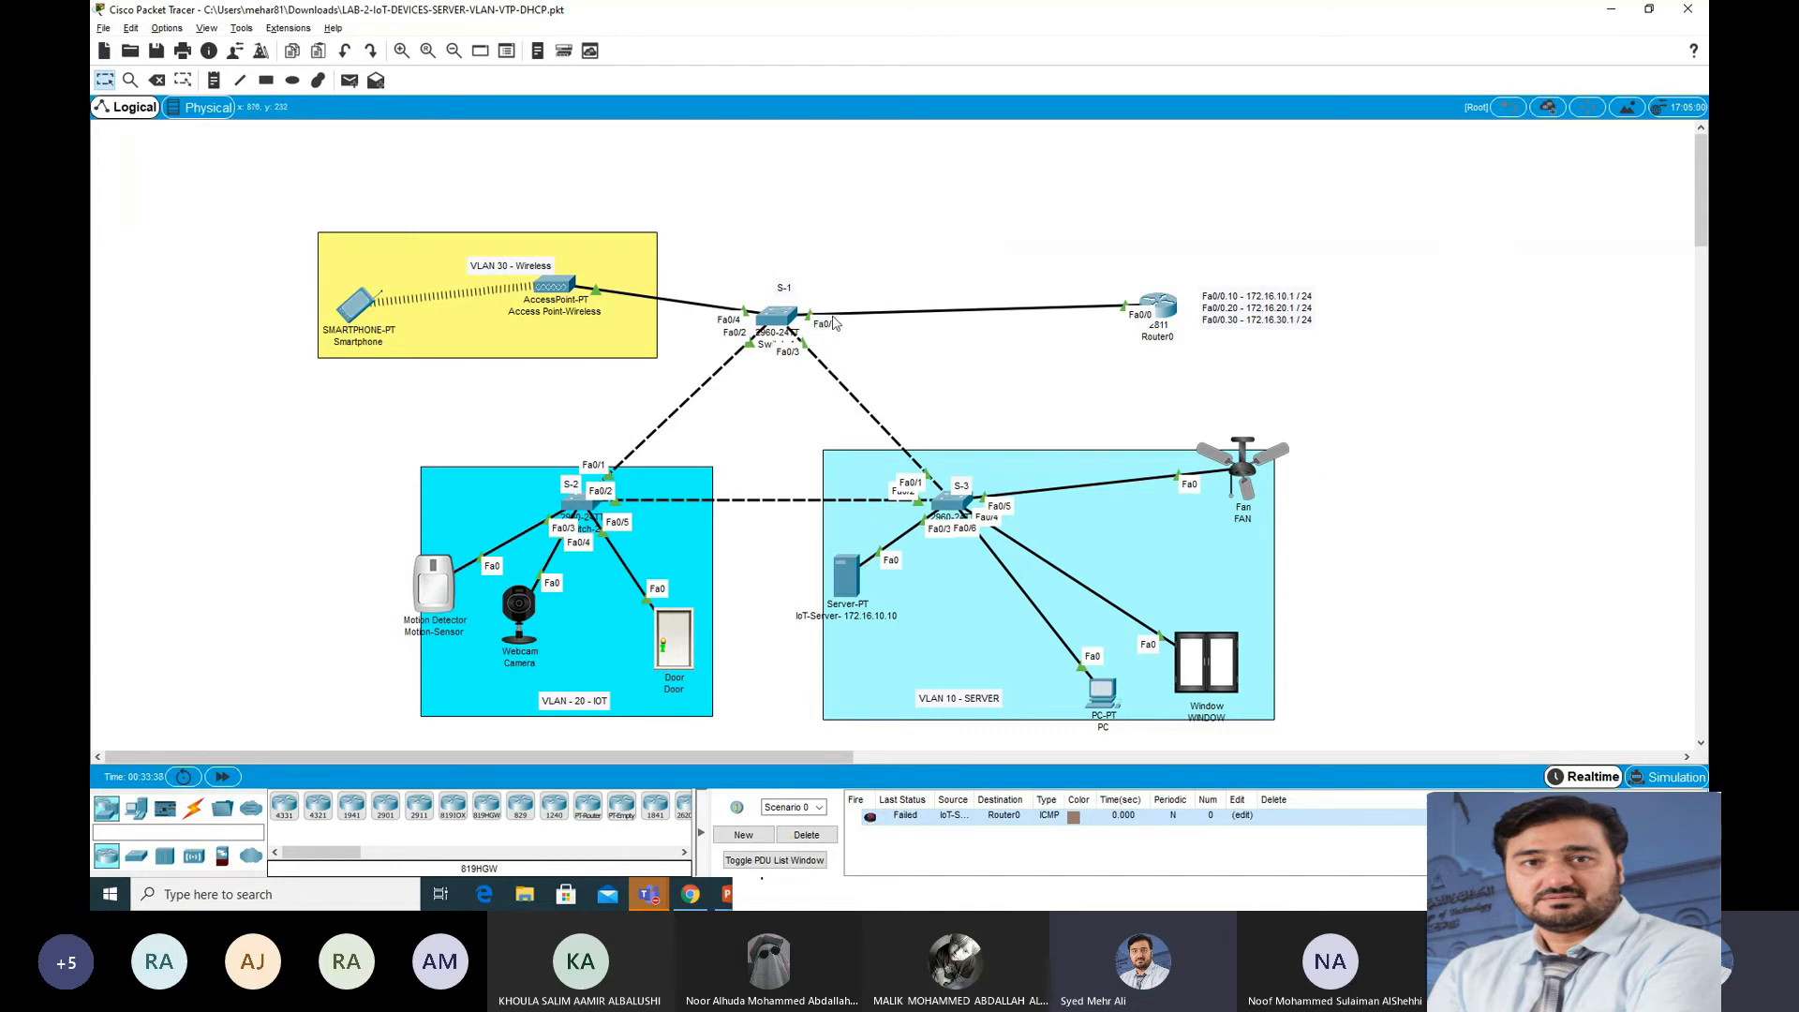
drag(1158, 302, 1165, 302)
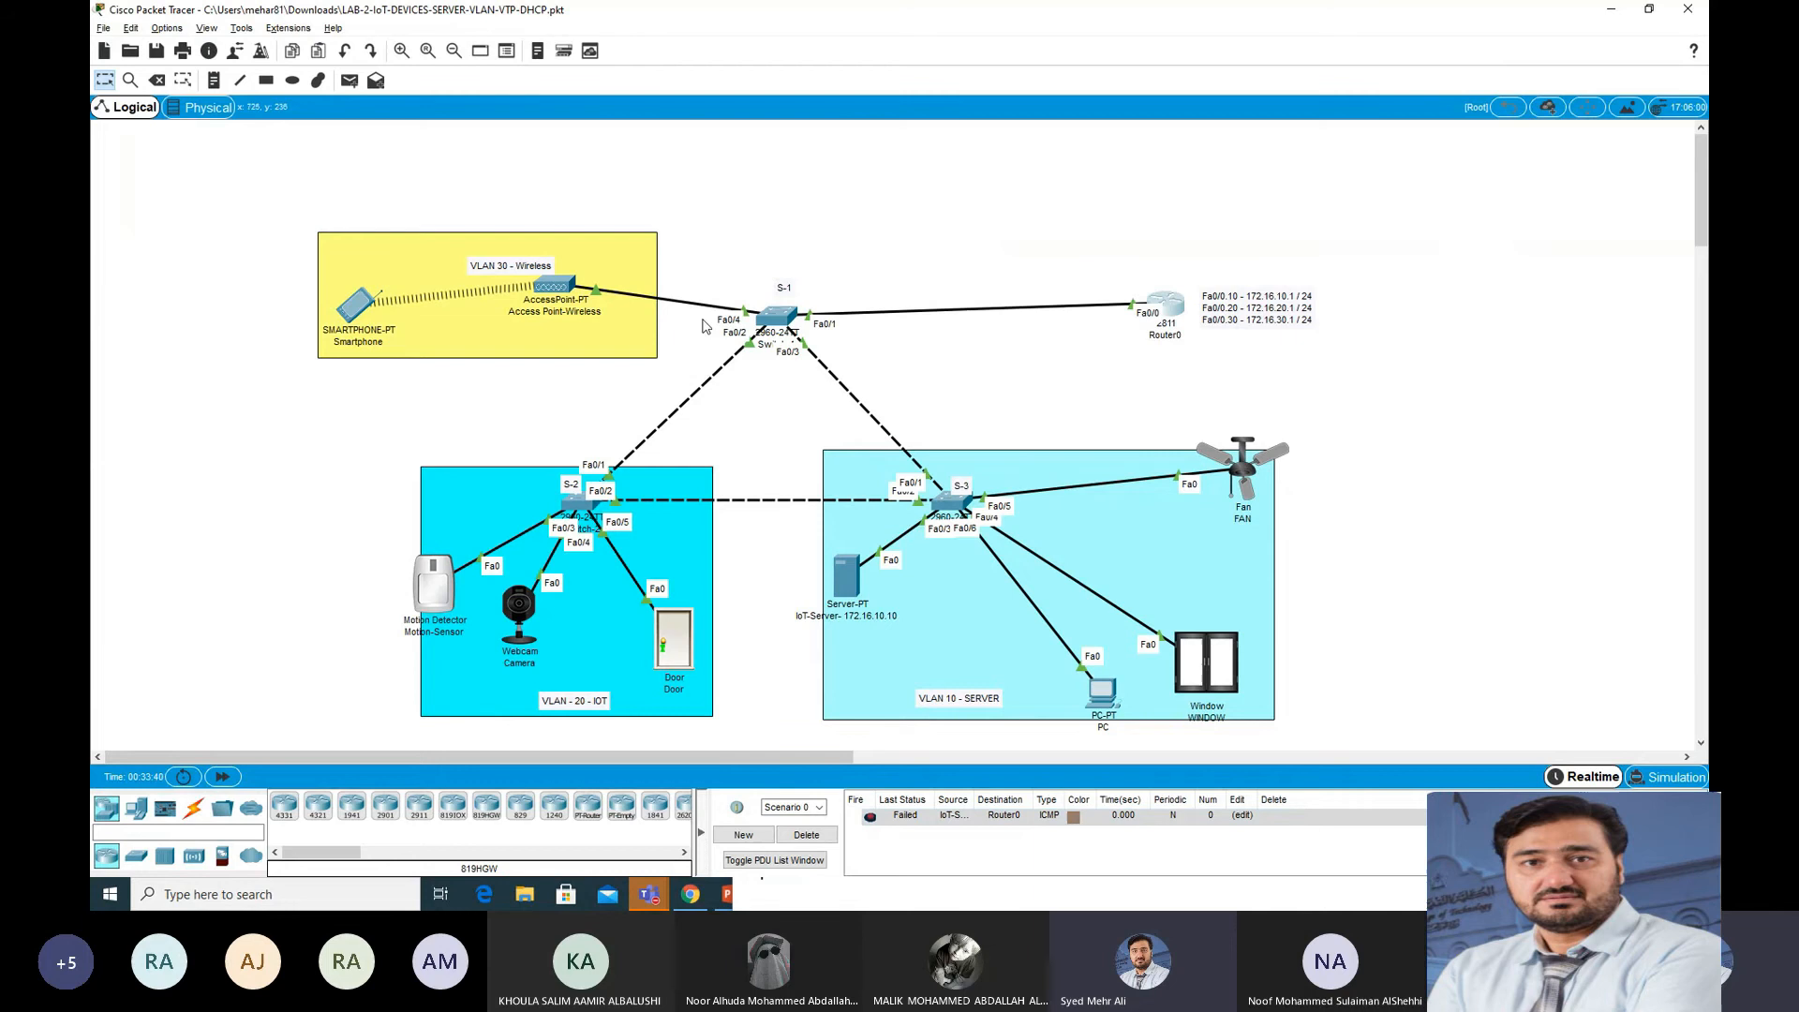
Step: Open Switch-1's configuration, move and enlarge its window for a clear view, and select the FastEthernet0/1 interface
click(785, 319)
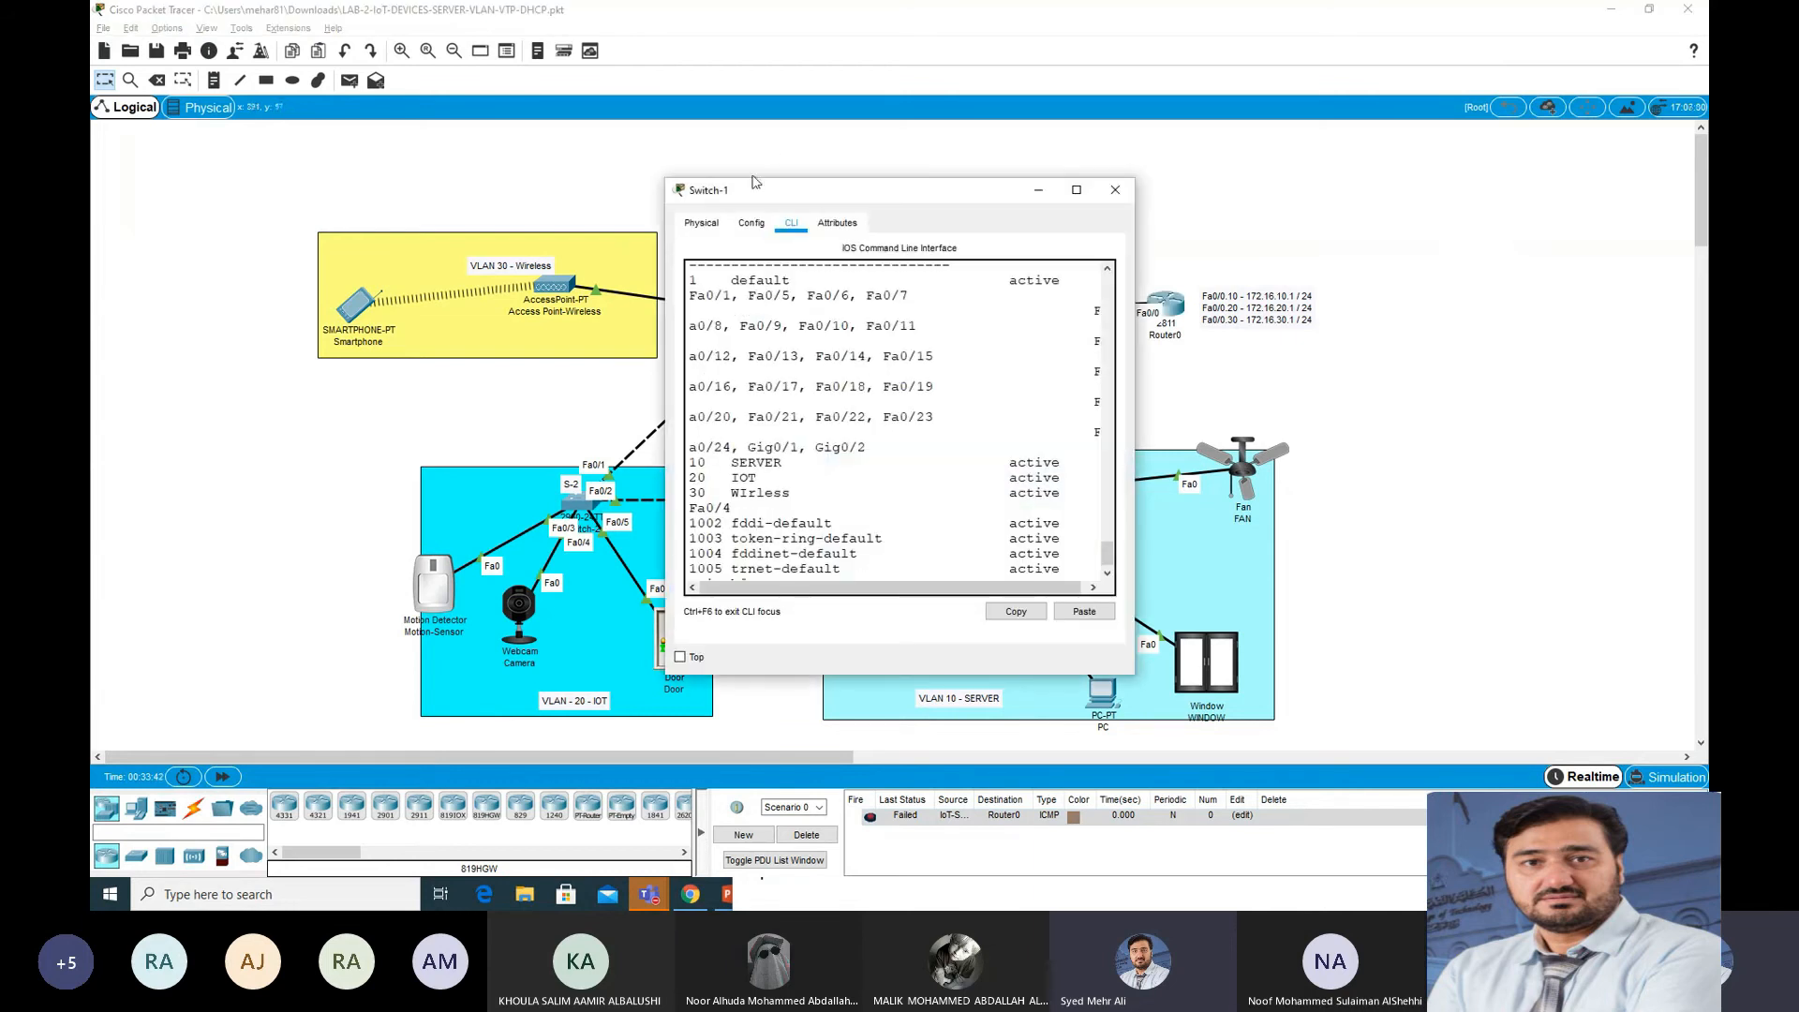
drag(796, 189, 1401, 165)
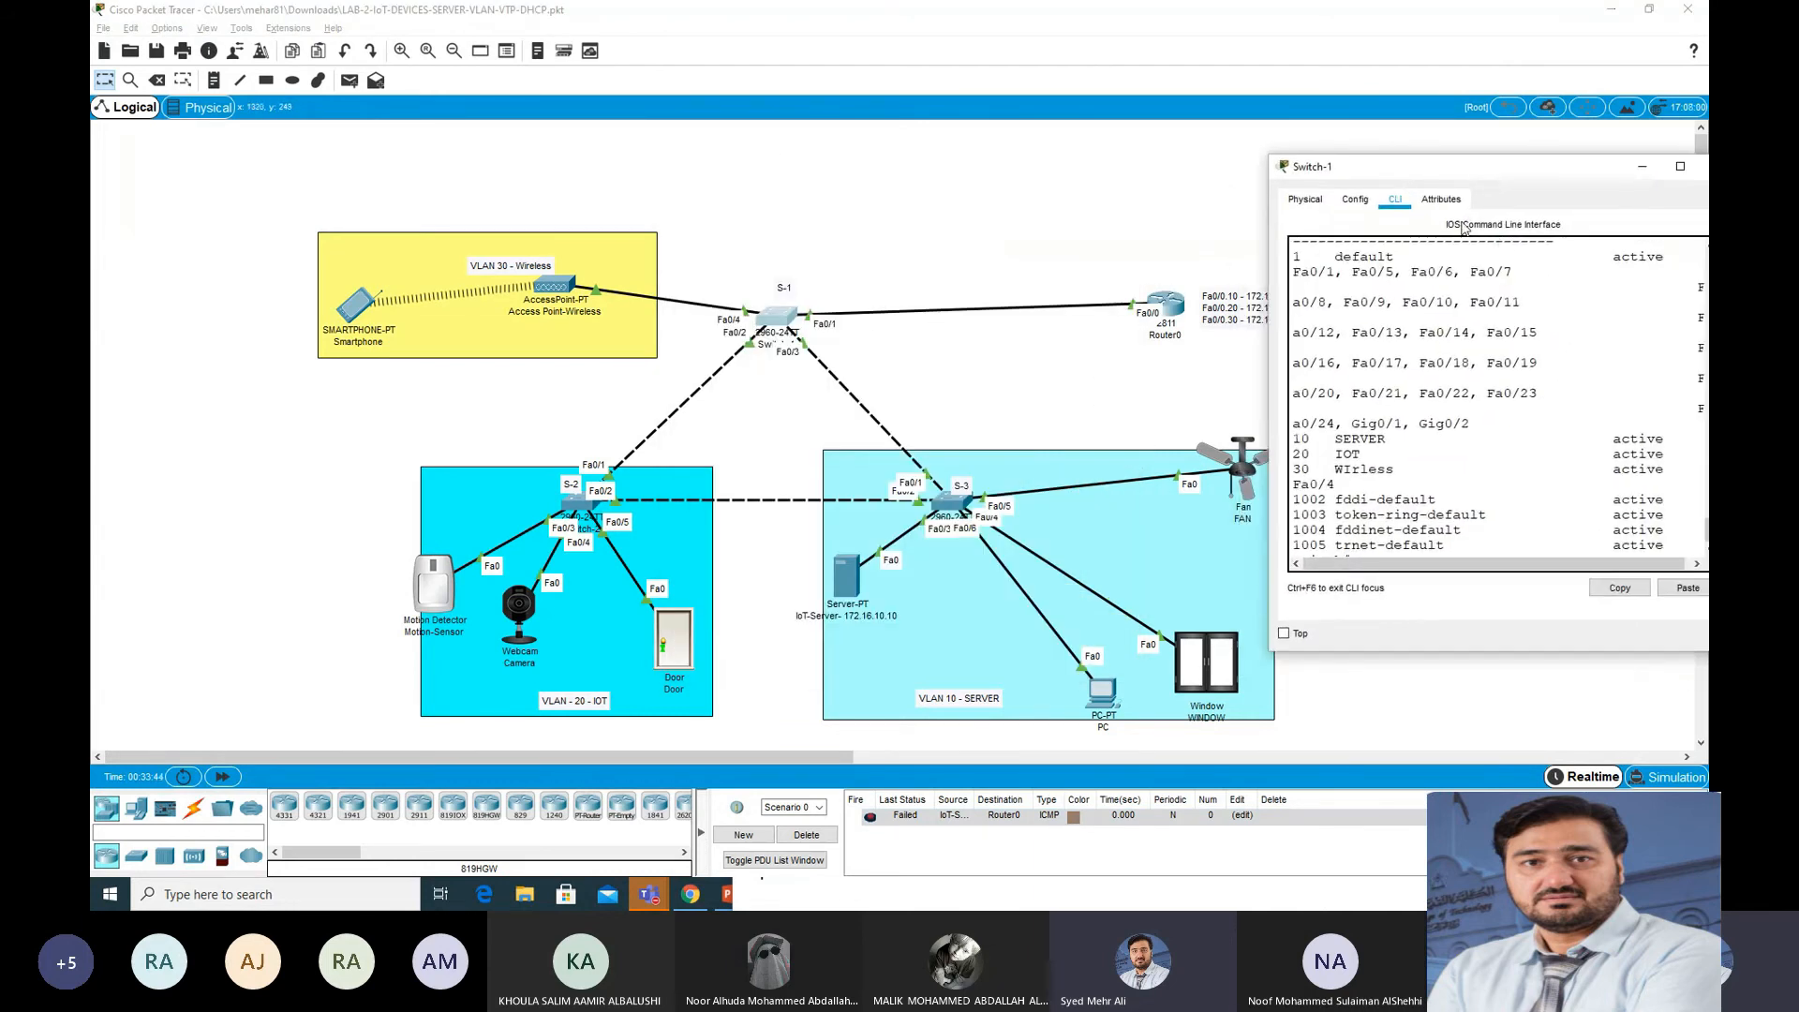
click(1356, 204)
click(1374, 330)
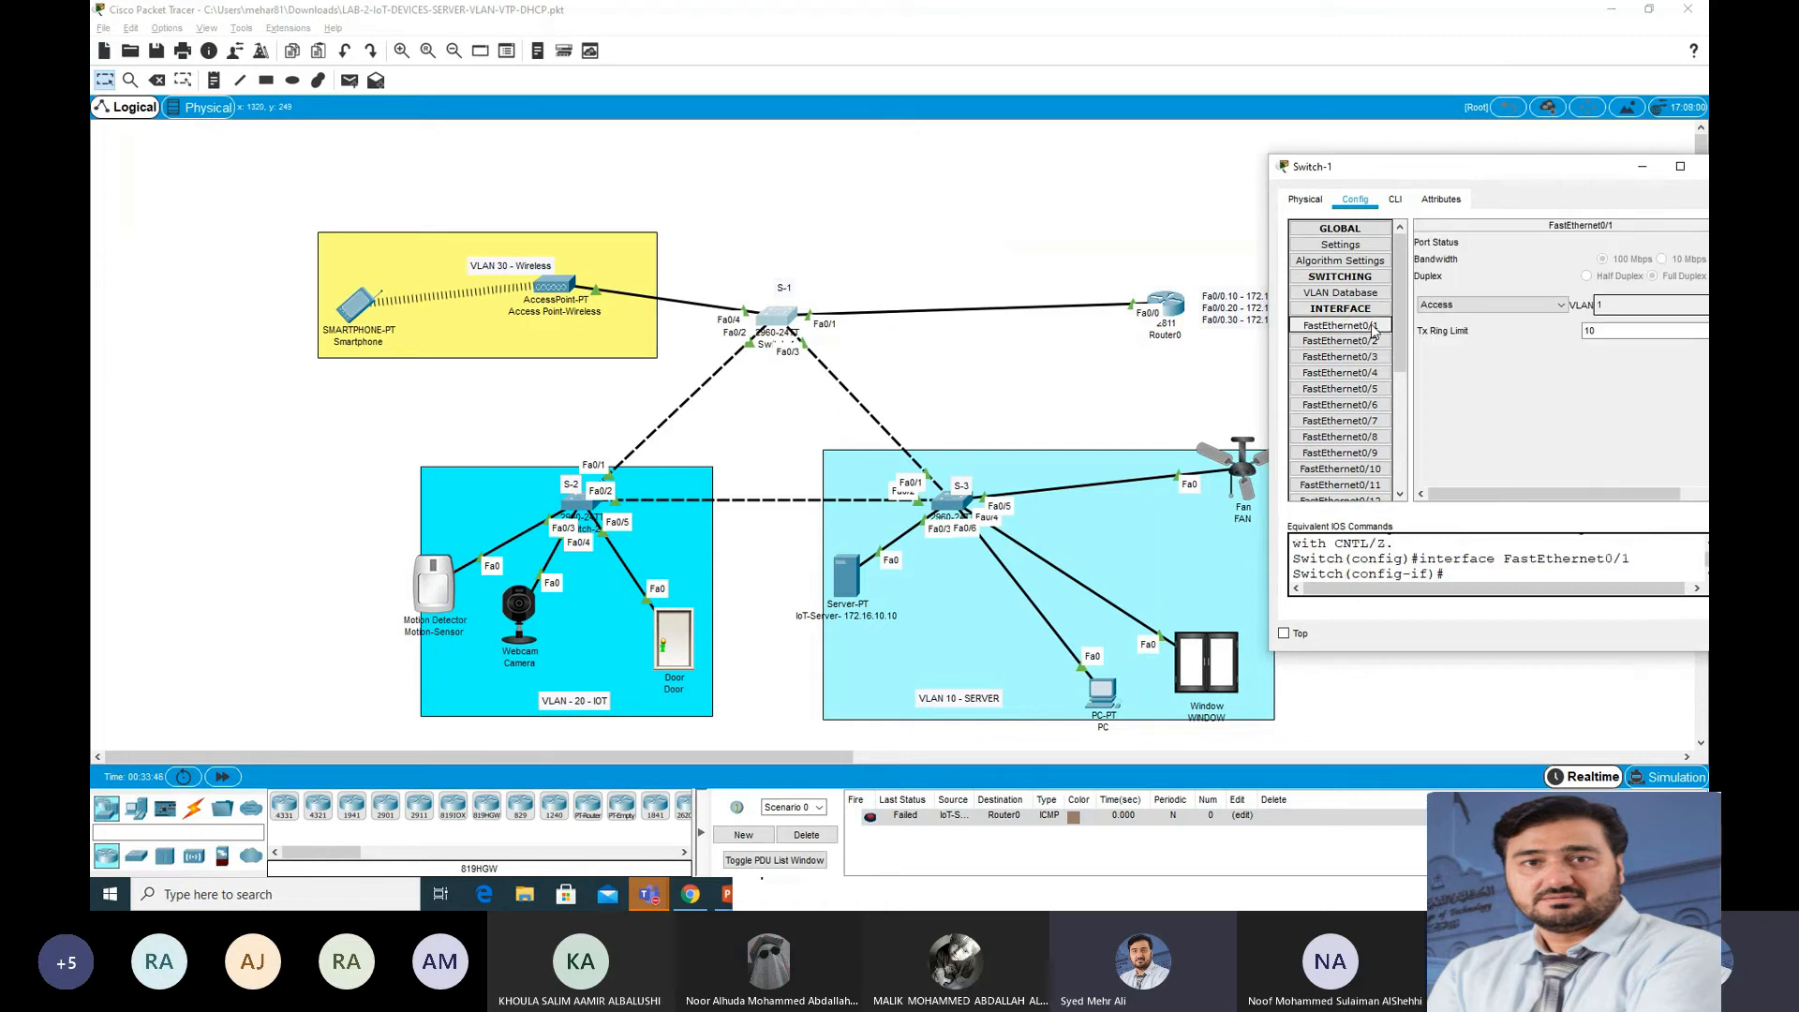
drag(1425, 172, 1397, 118)
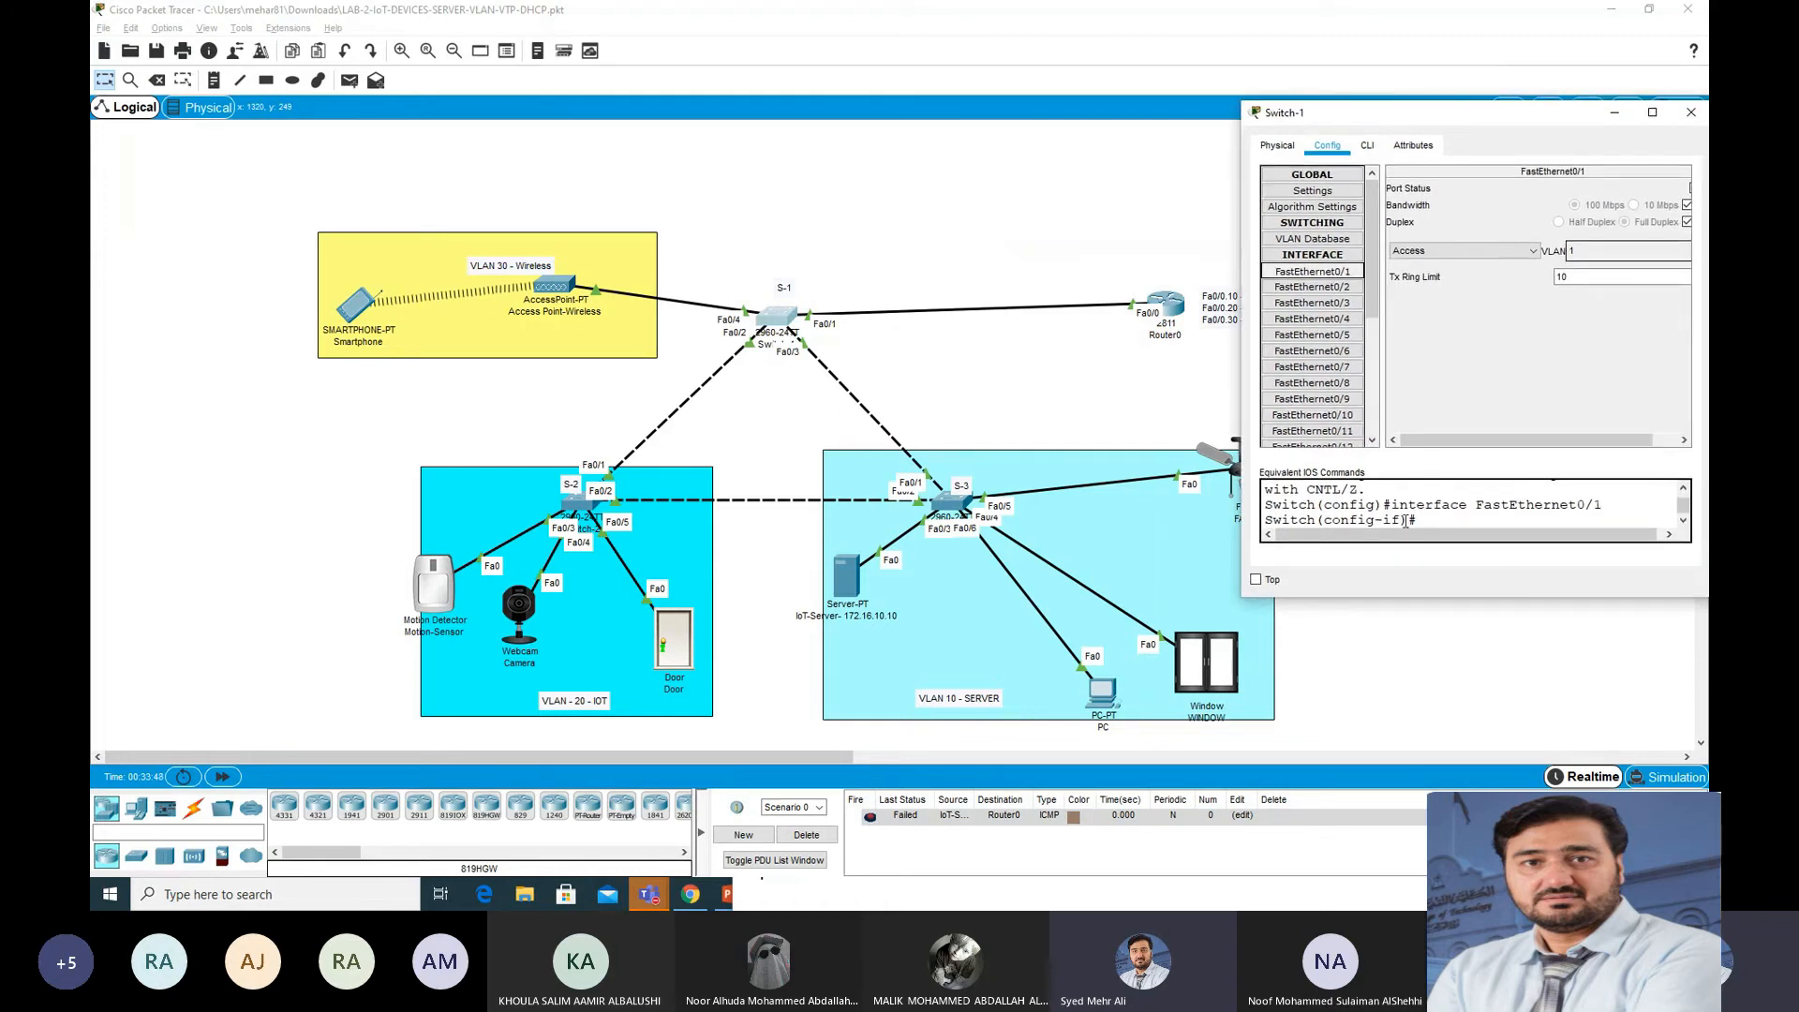
drag(1431, 597, 1433, 695)
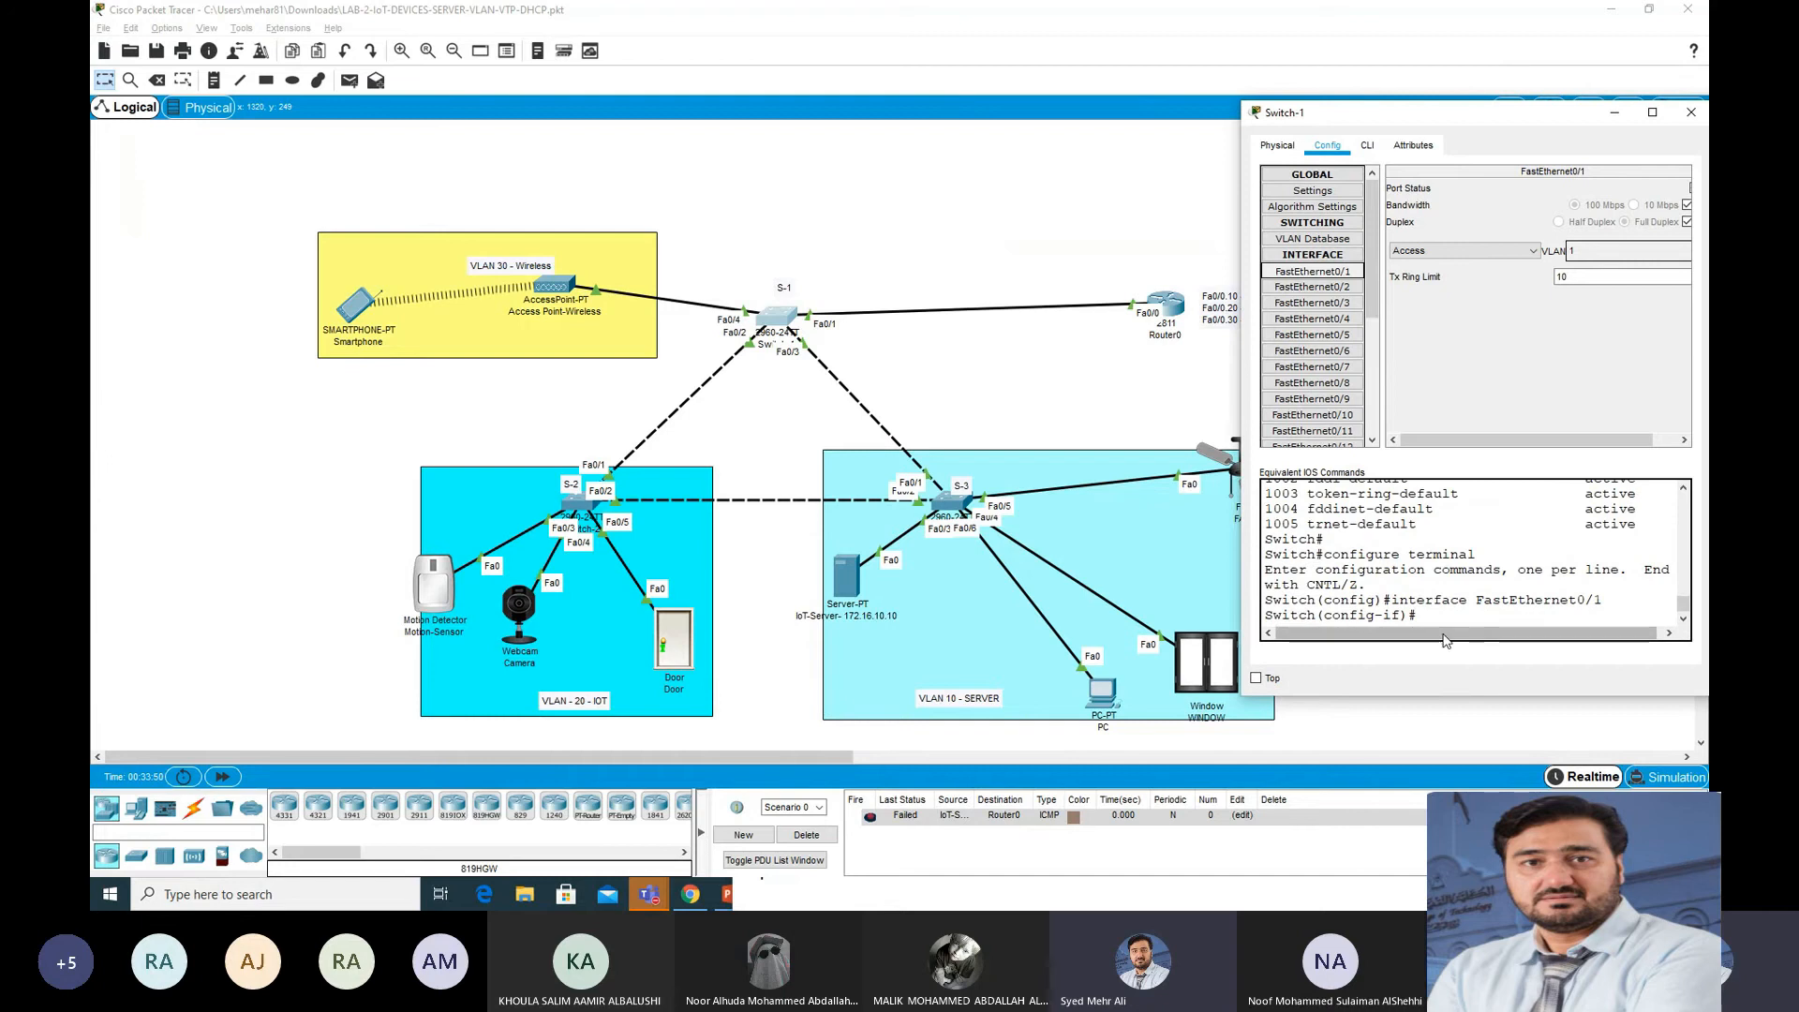
click(1342, 271)
click(1342, 275)
click(1342, 275)
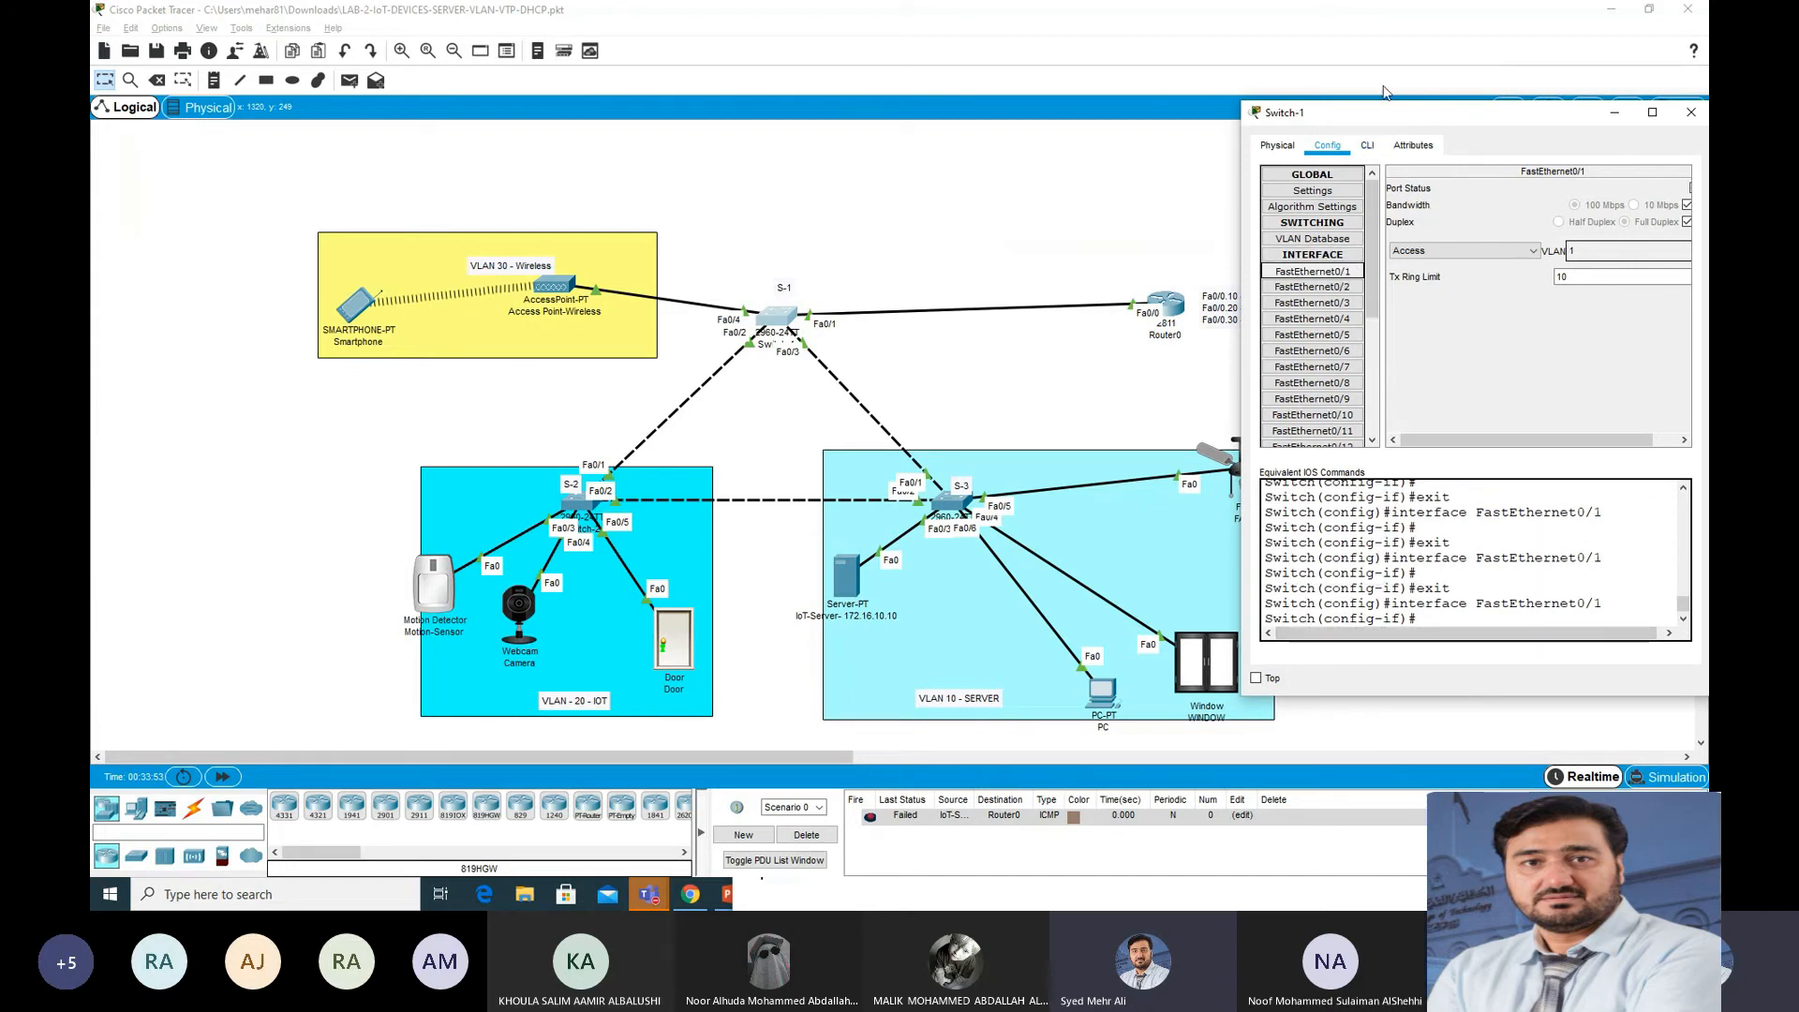
Step: Run switchport mode trunk on FastEthernet0/1 in Switch-1's command line interface
click(1369, 148)
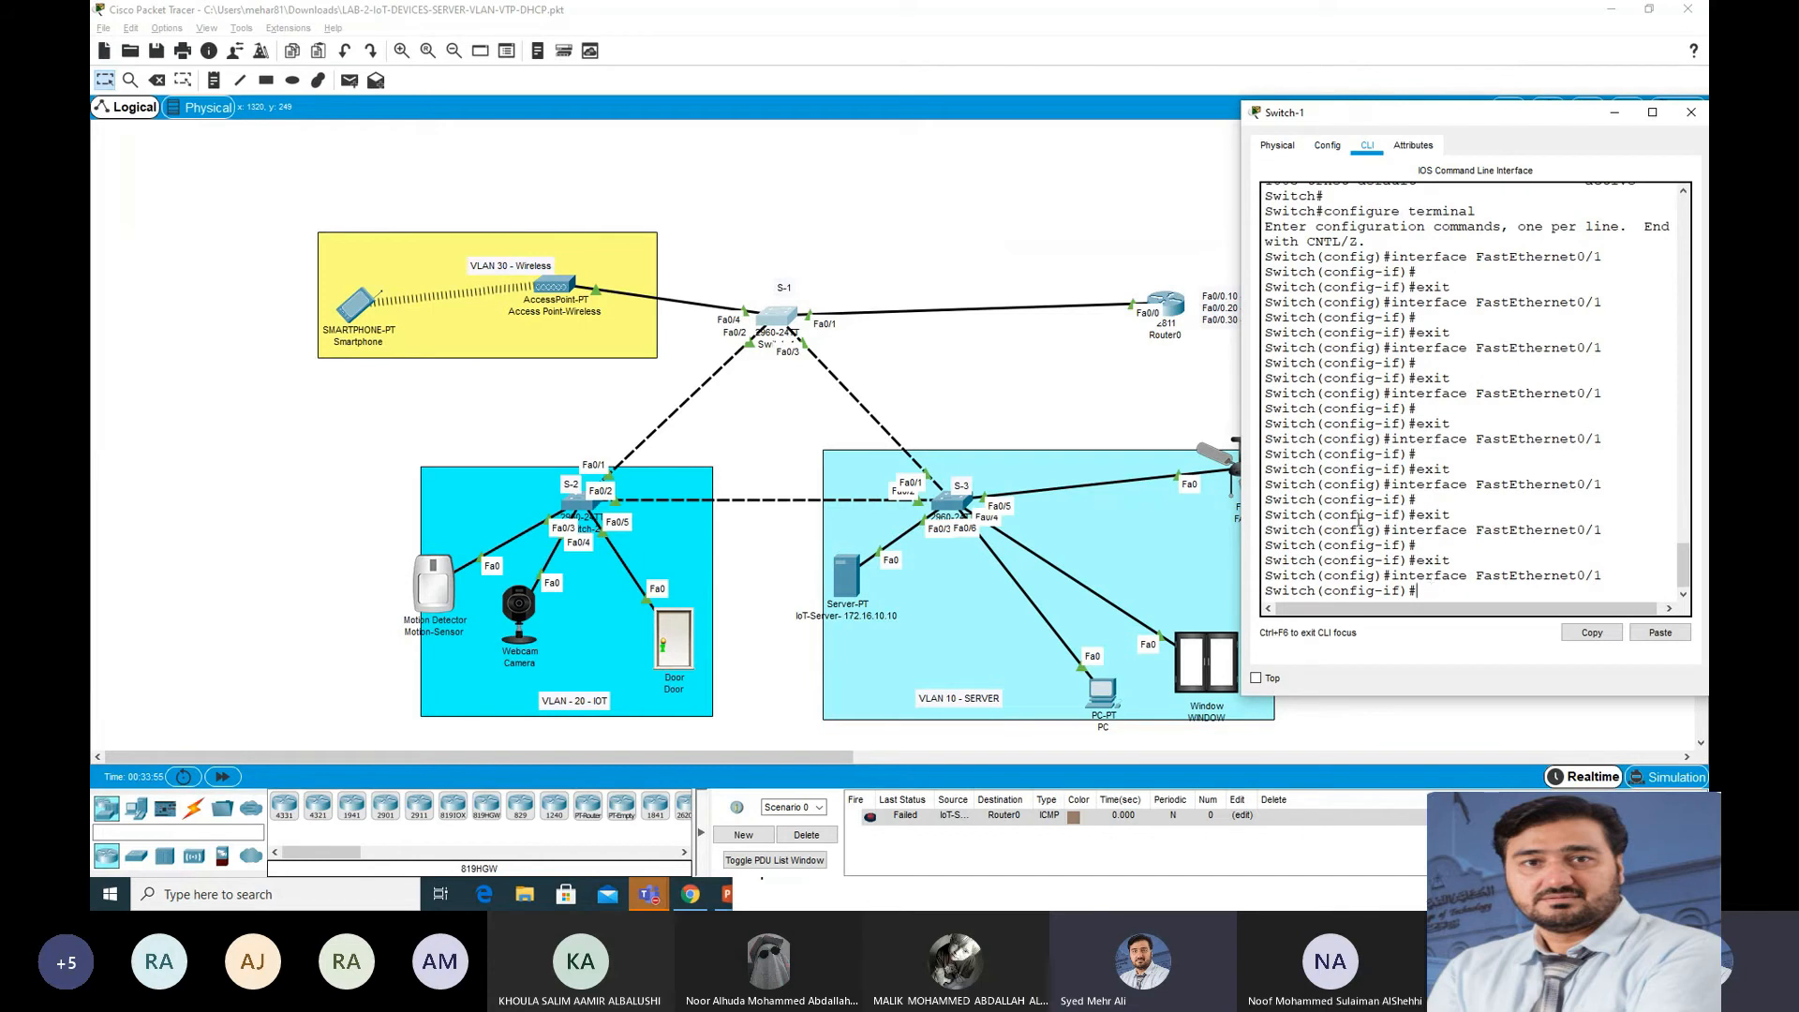
drag(1243, 586, 1156, 581)
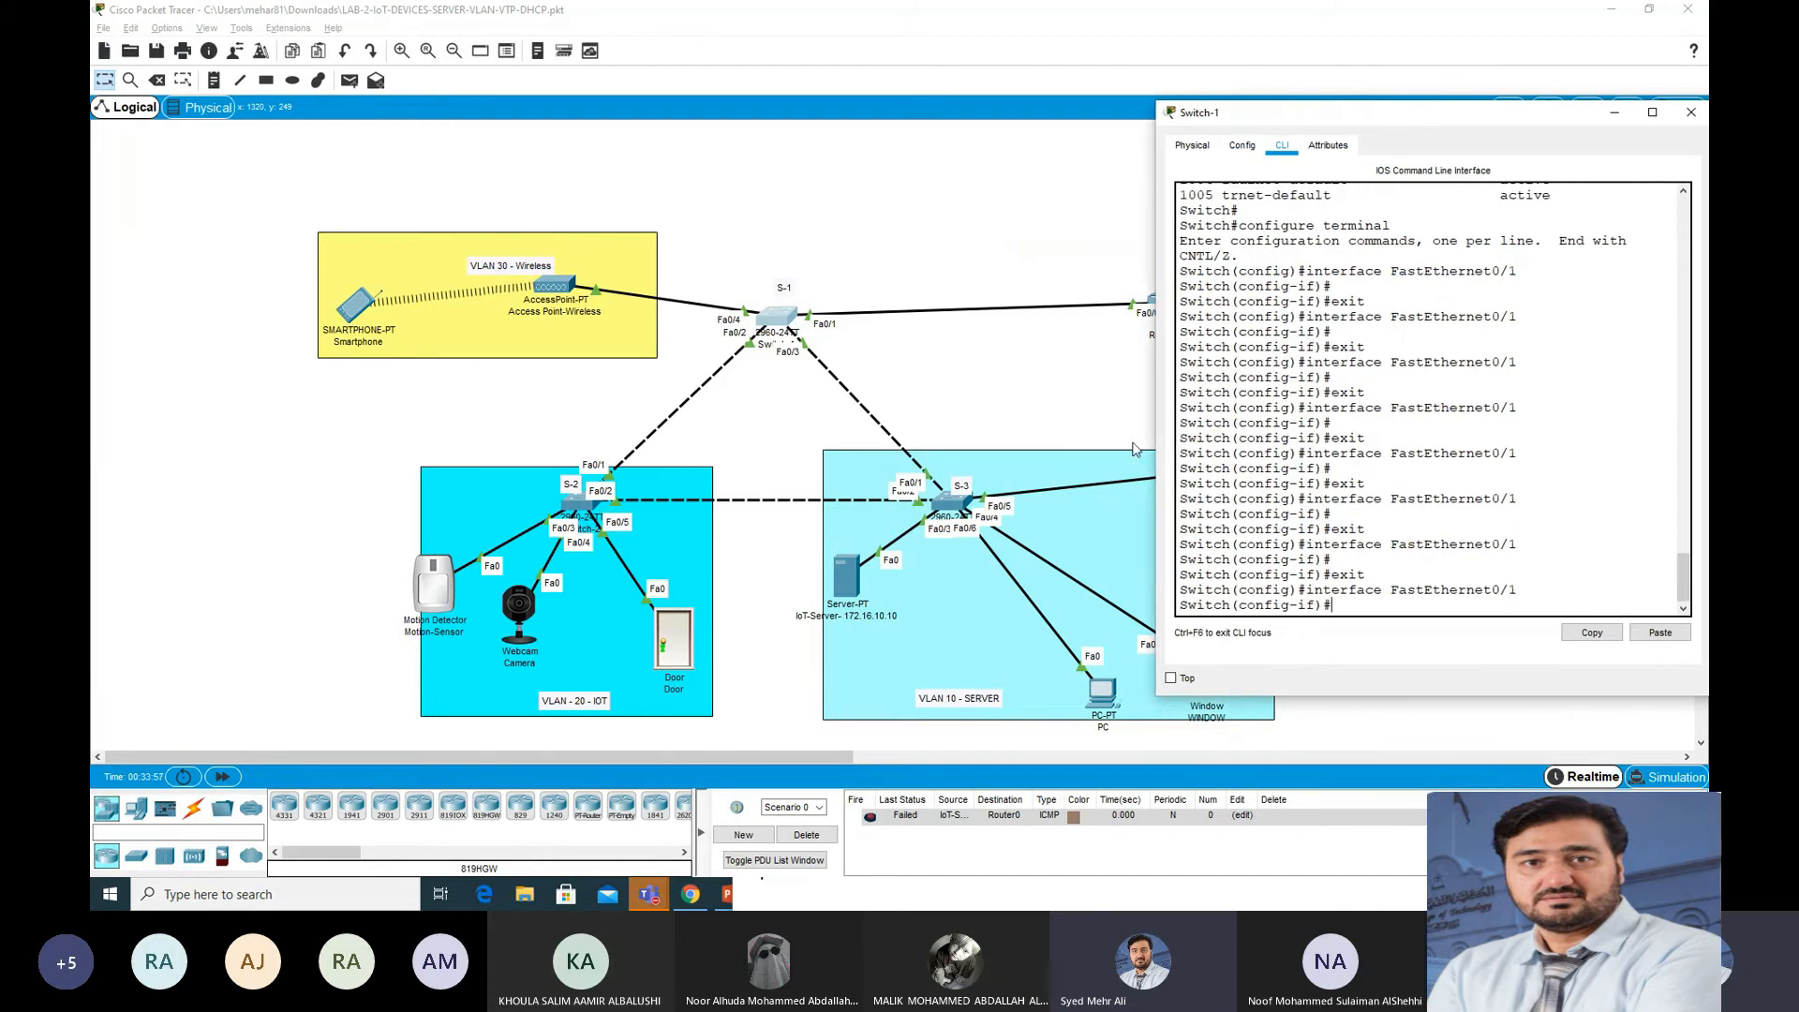
text(swi)
key(Tab)
text(mode)
key(Tab)
text(trun)
key(Tab)
key(Return)
key(Return)
key(Return)
key(Return)
key(Return)
key(Return)
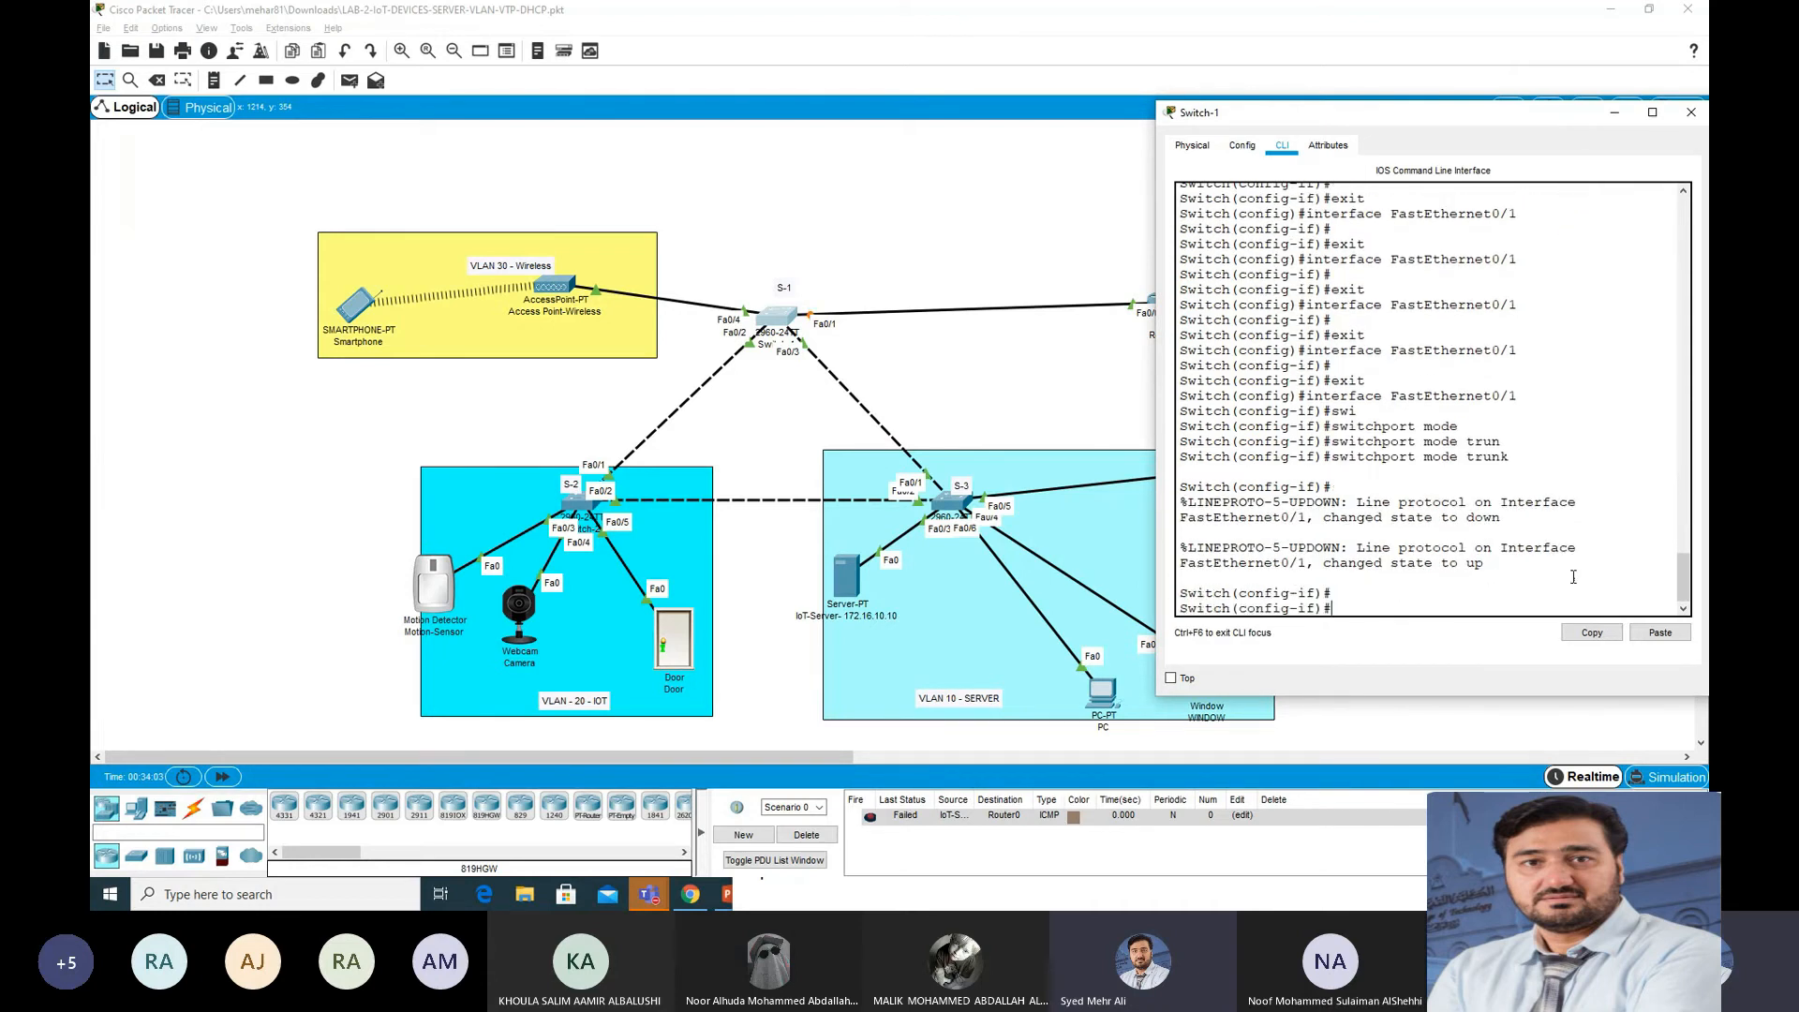
key(Return)
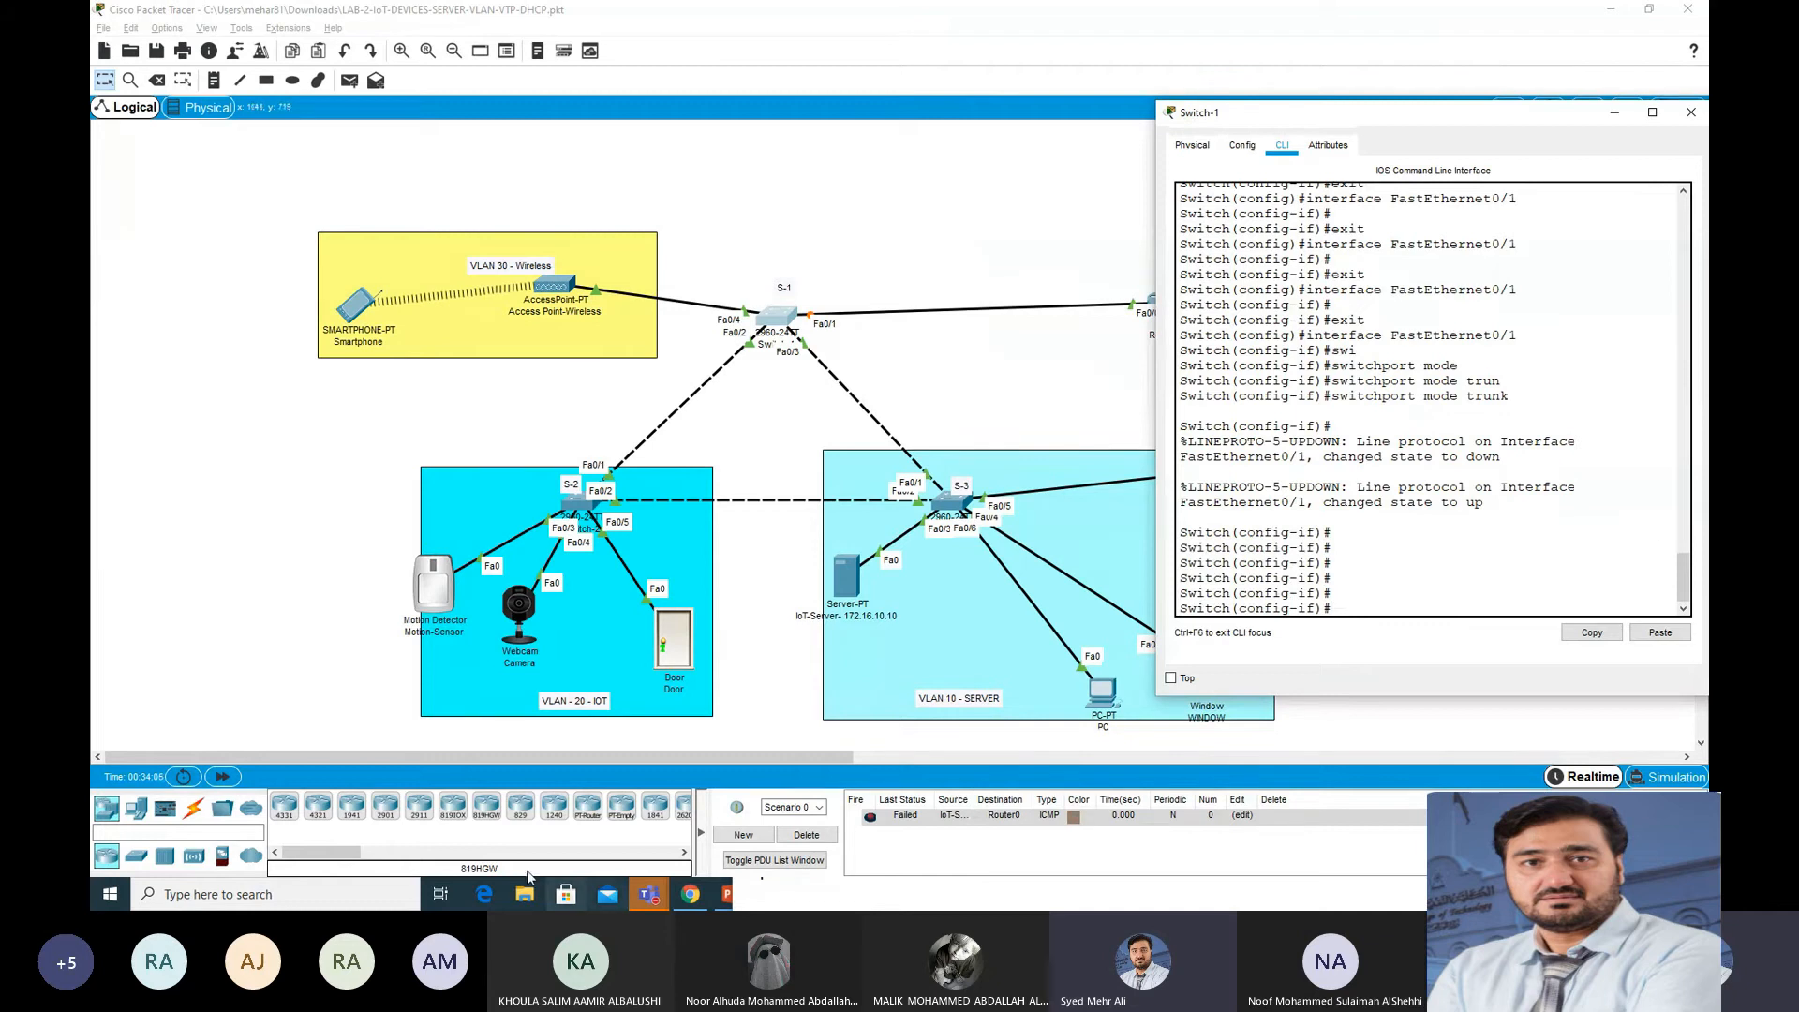
Step: Fast-forward the network time, test IoT-Server to Router0 again with a simple PDU, and delete the PDU scenario
click(221, 776)
click(222, 777)
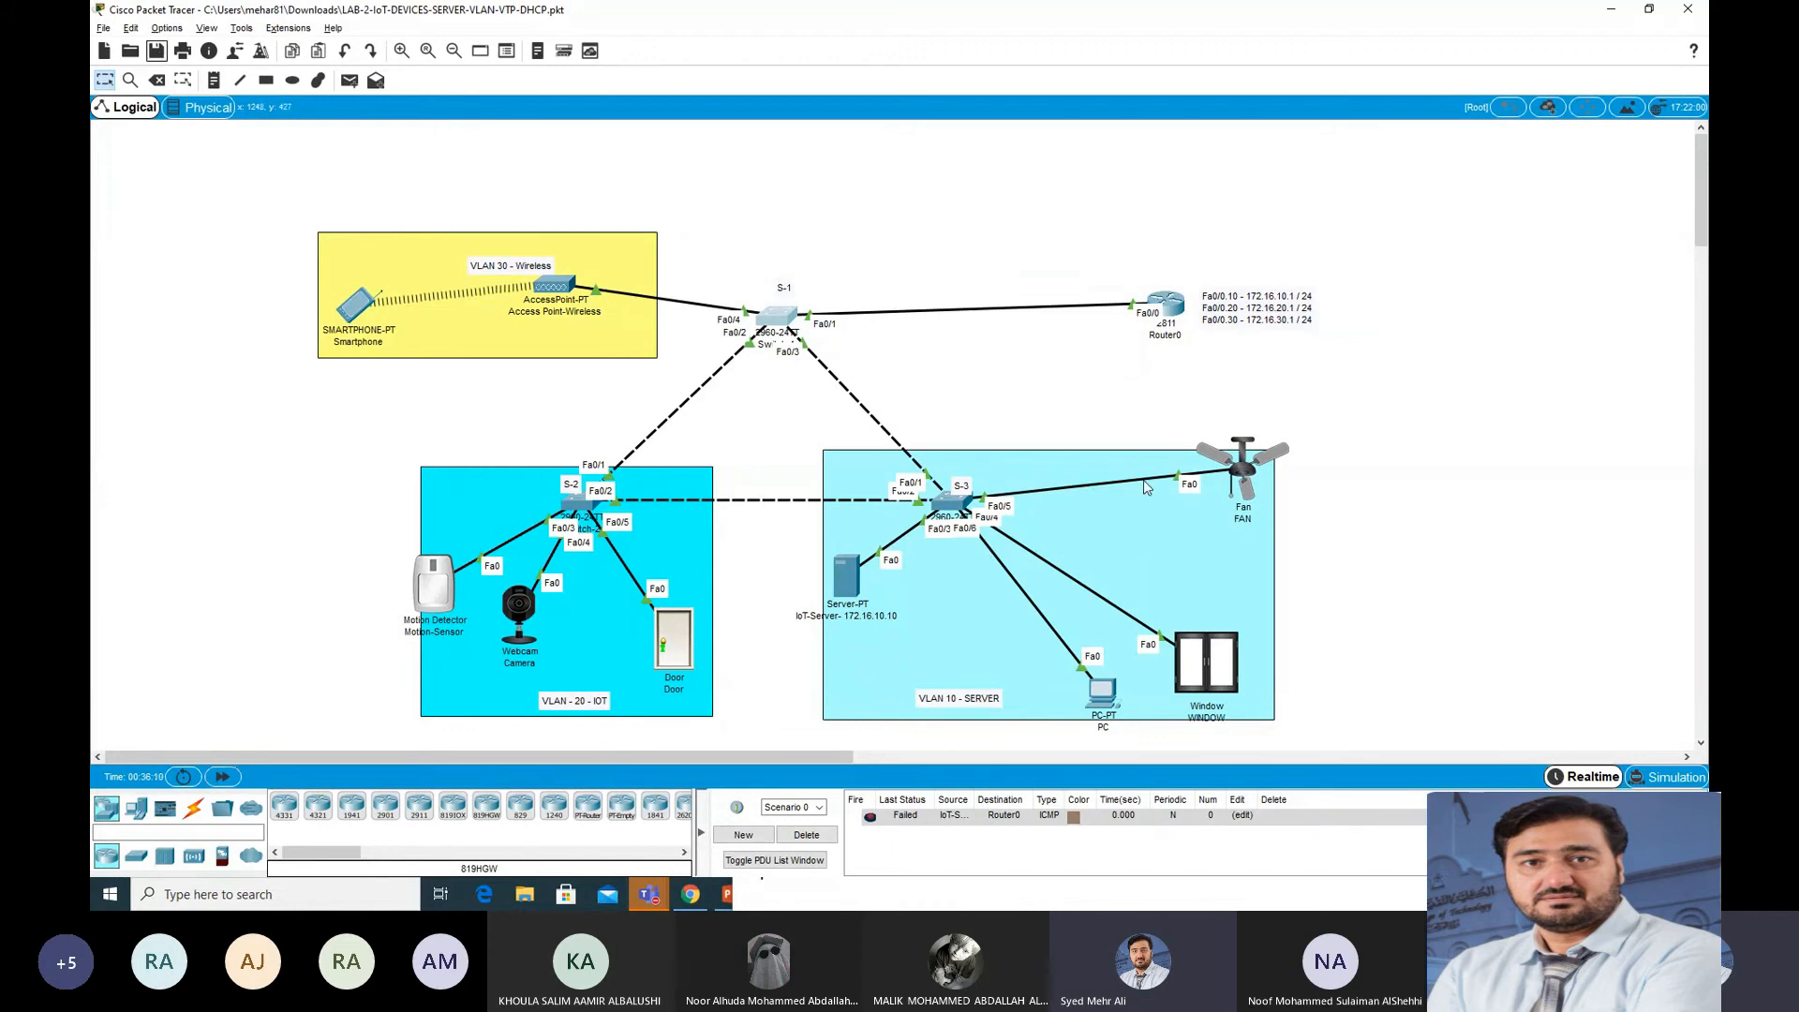
click(348, 79)
click(848, 573)
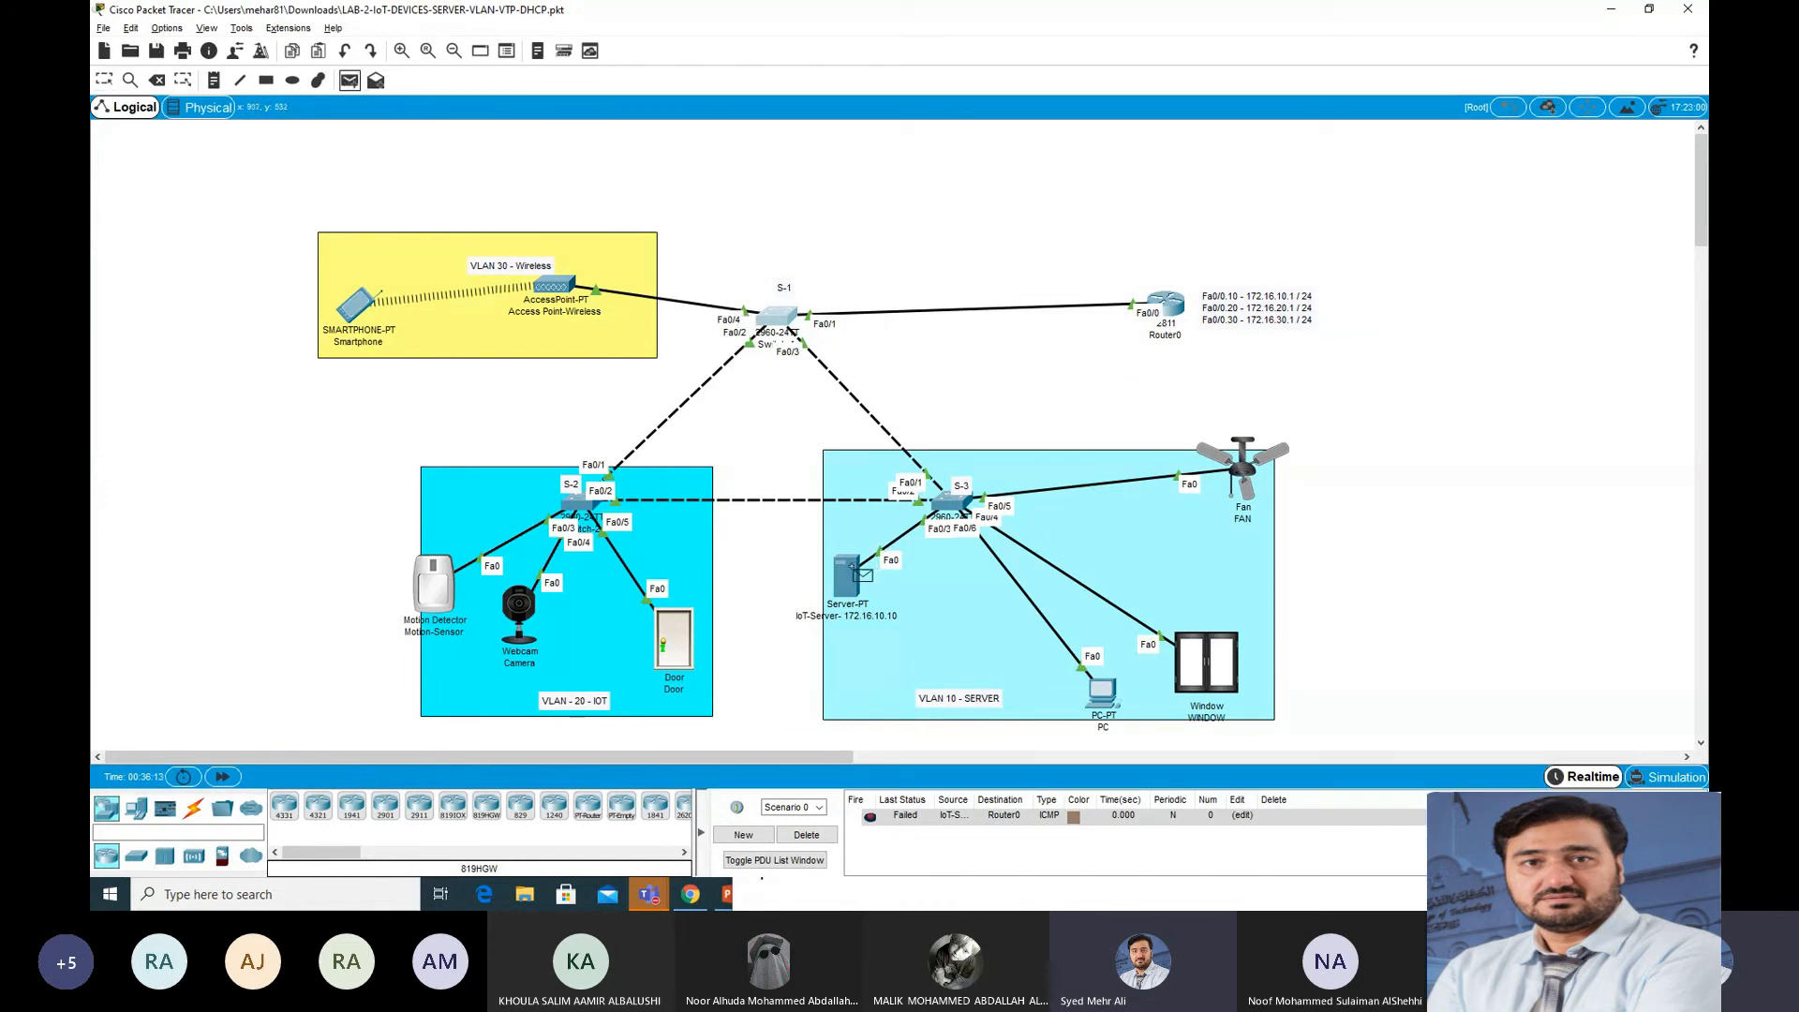
click(1153, 309)
click(869, 818)
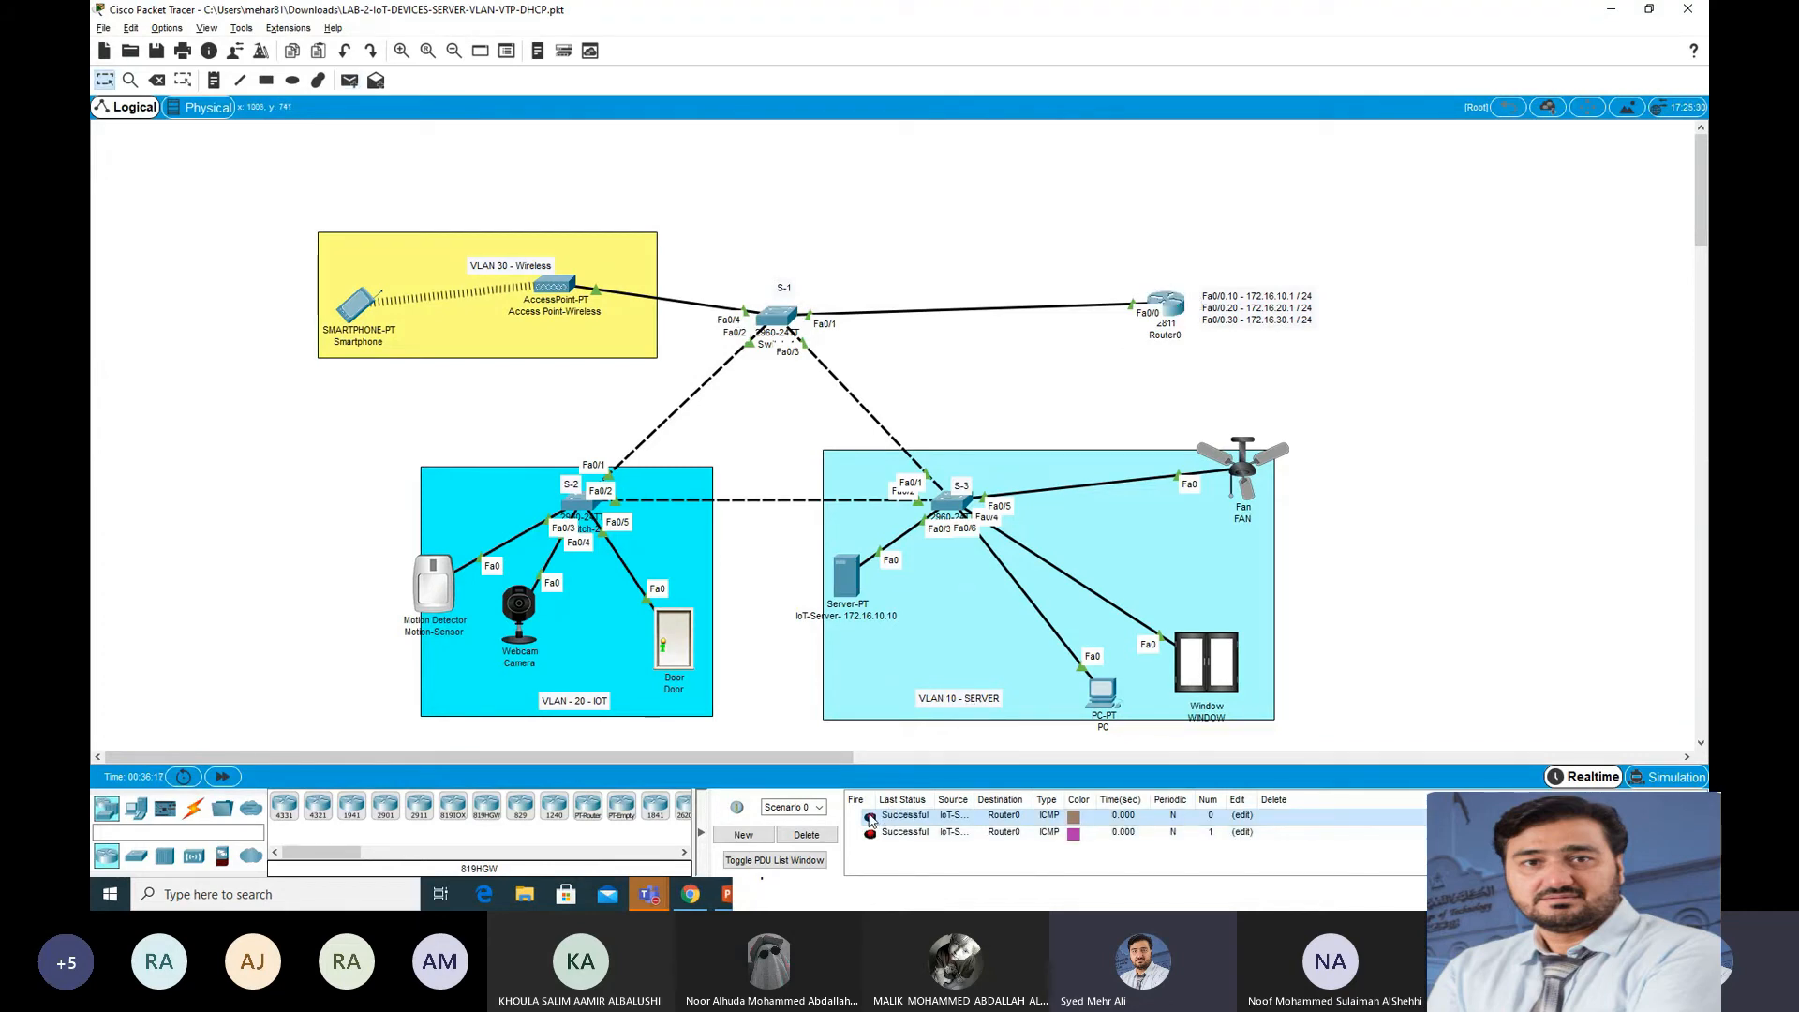
click(807, 834)
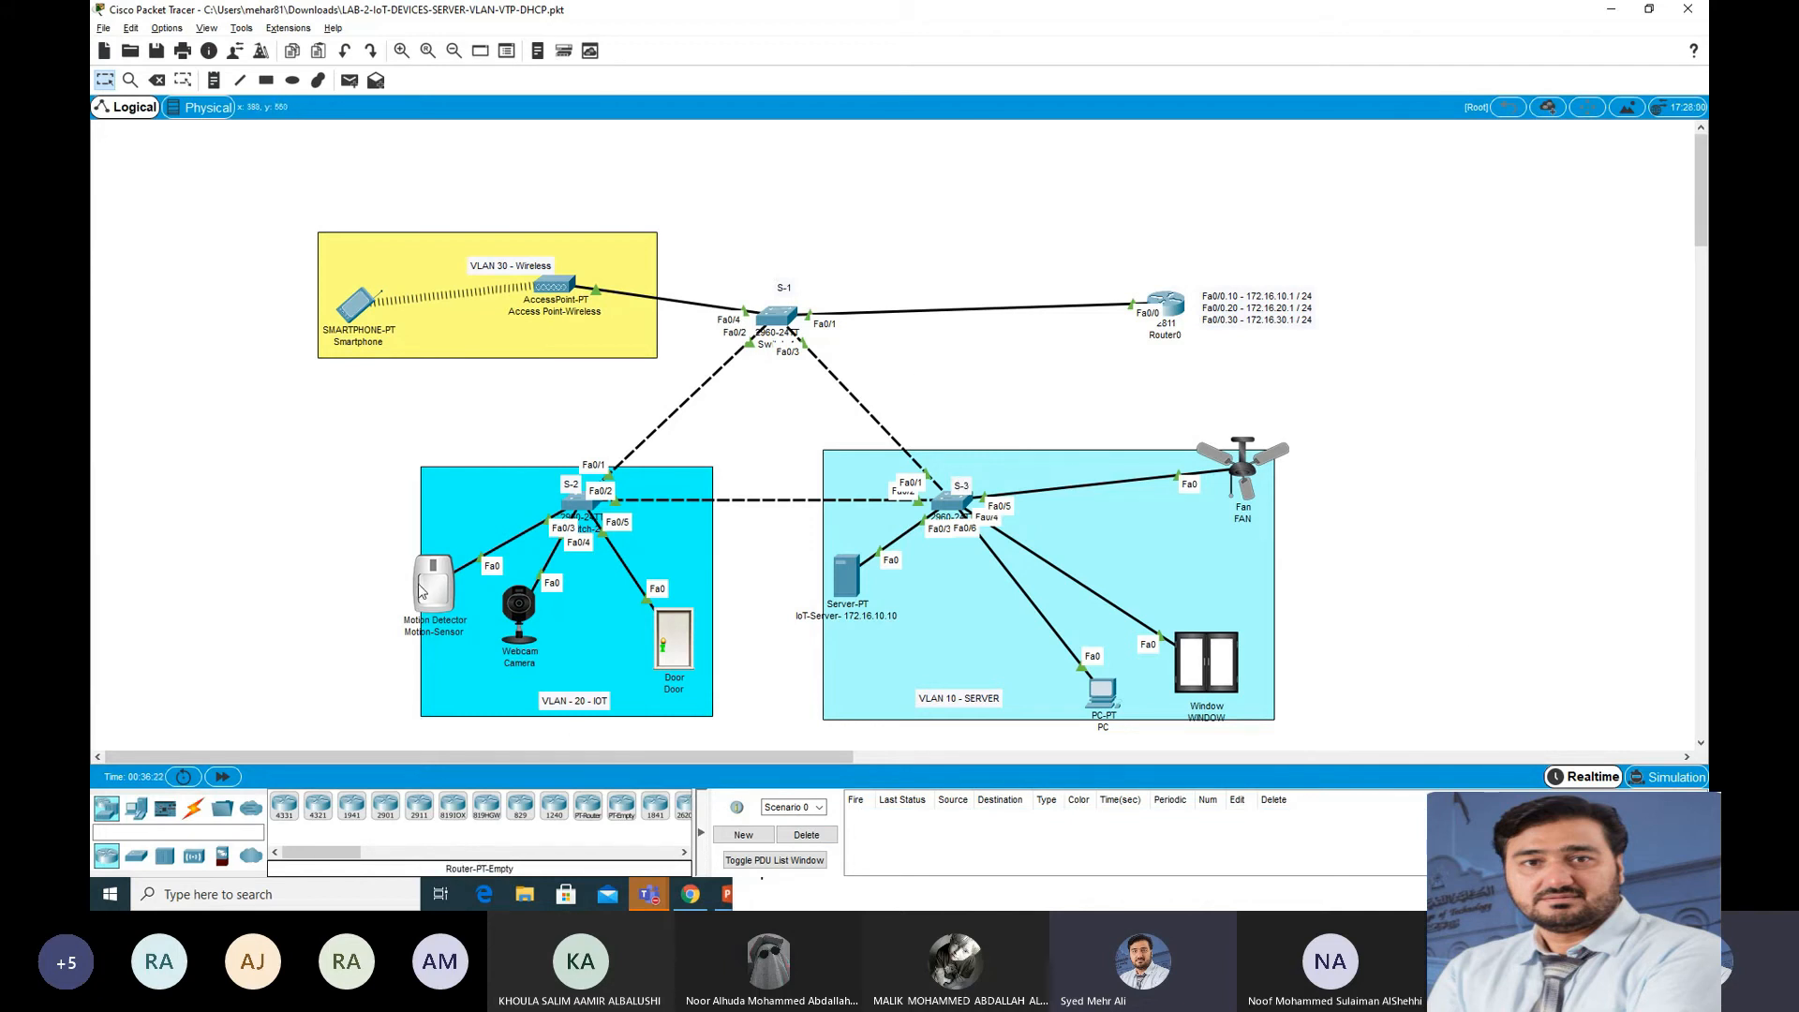
click(853, 577)
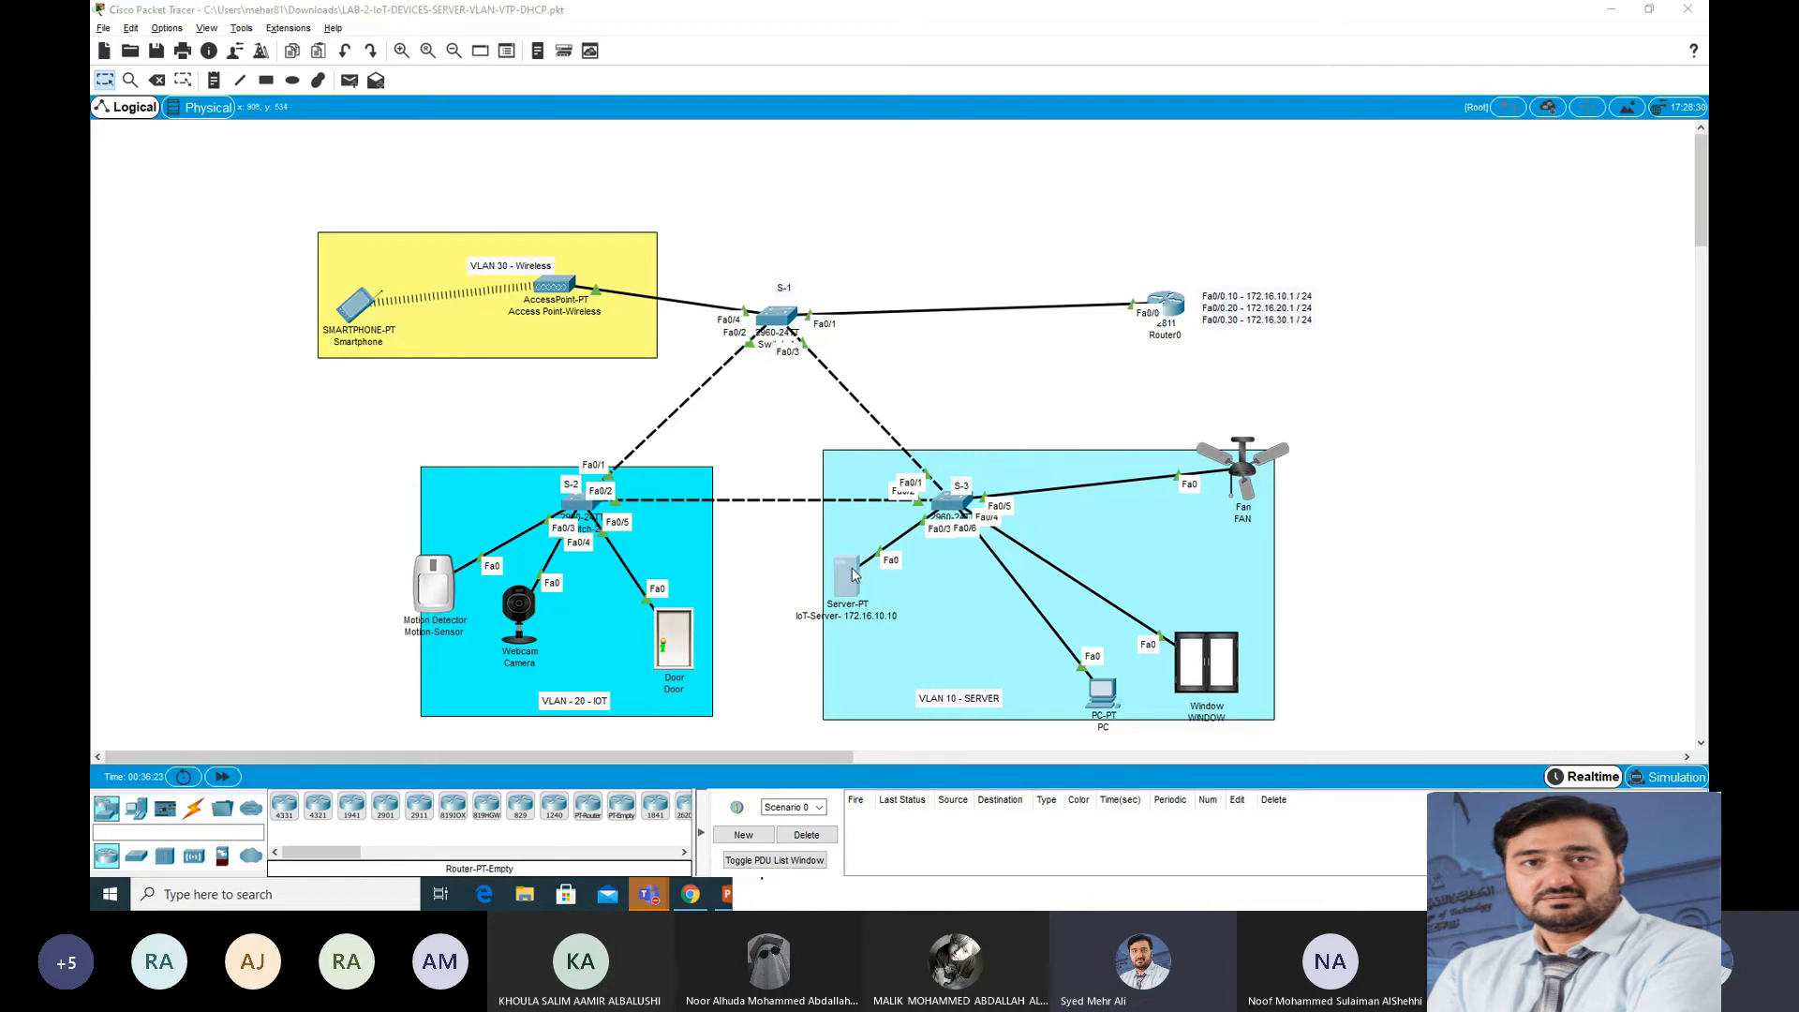
drag(869, 201, 1318, 157)
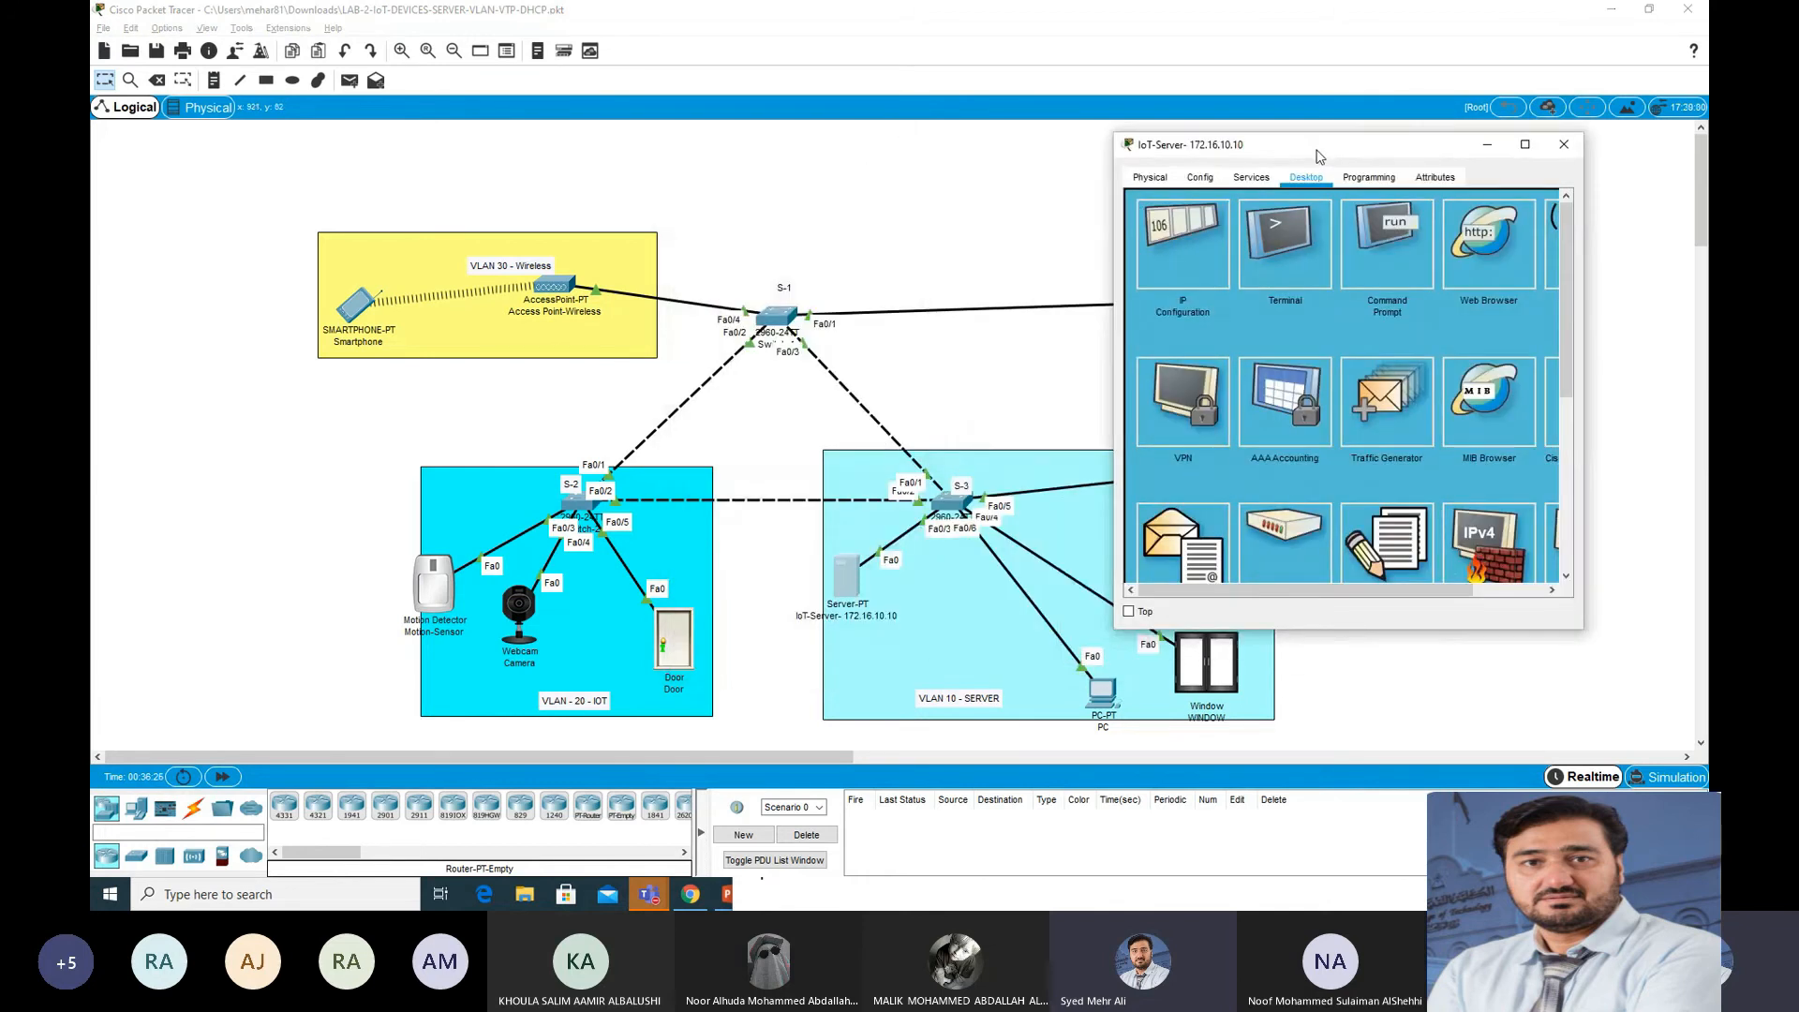
click(740, 245)
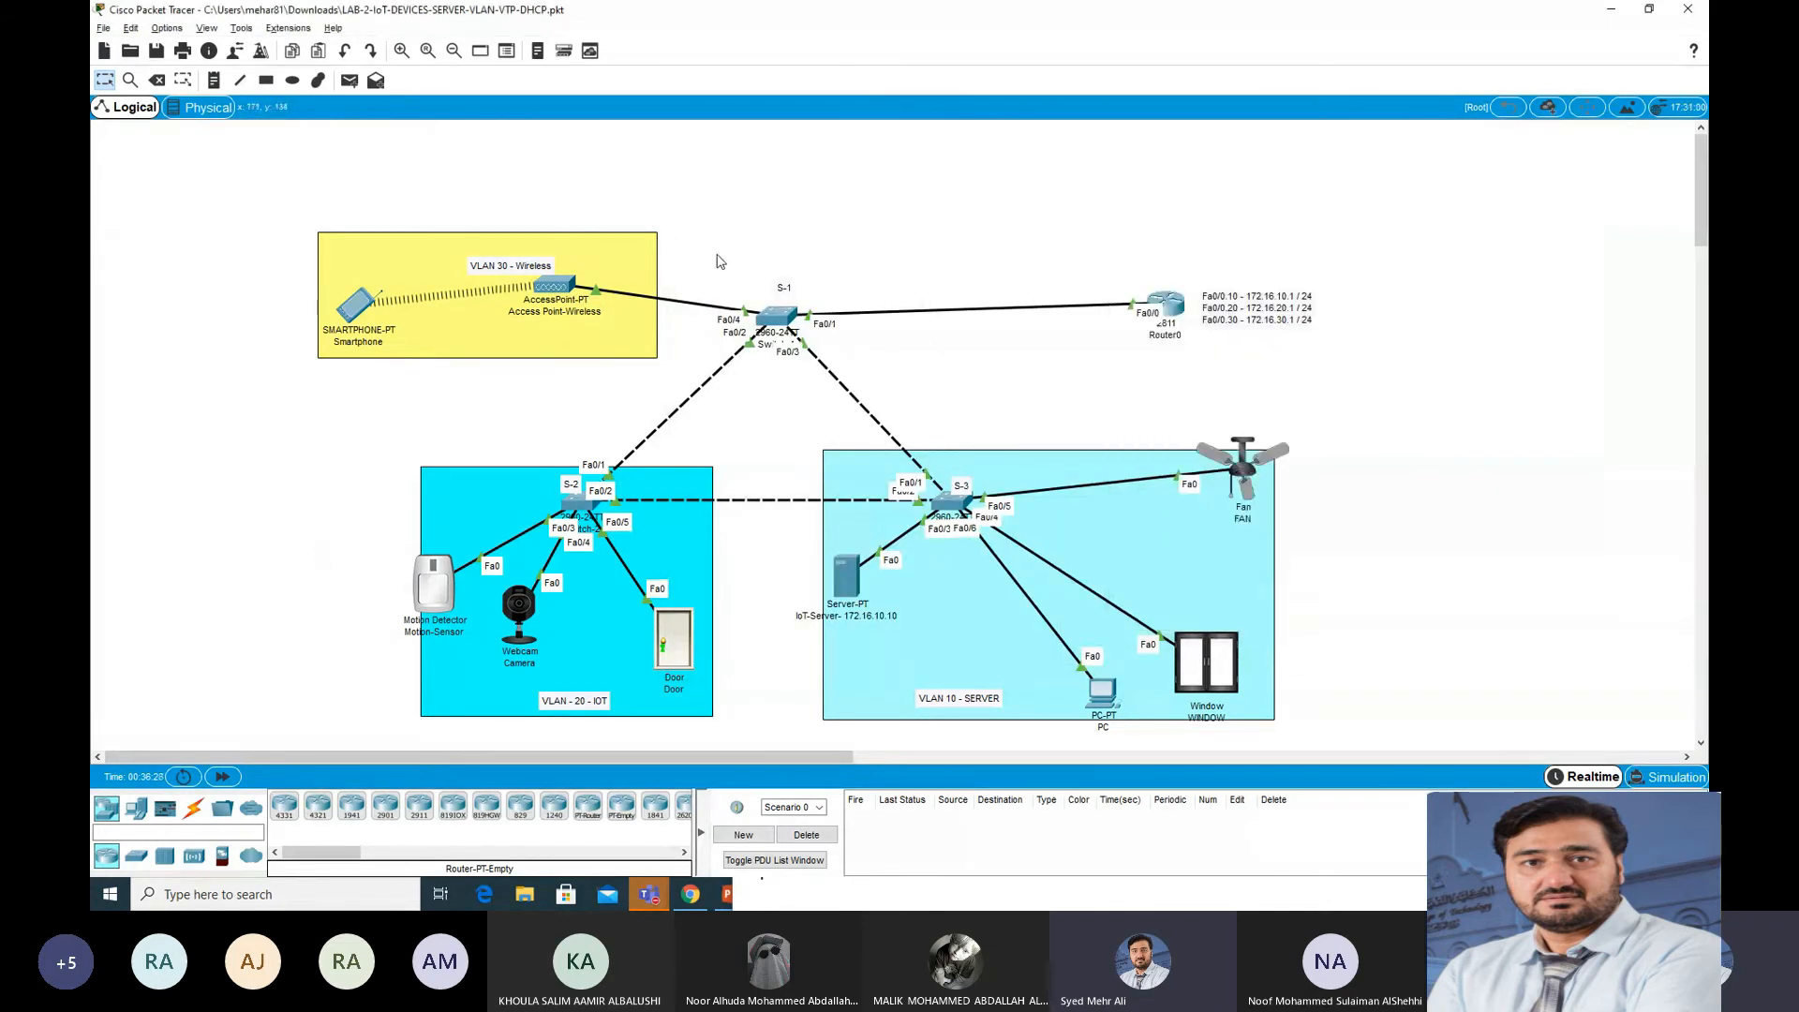
Step: Set the Motion-Sensor's FastEthernet0 IP configuration to DHCP and close its window
click(441, 597)
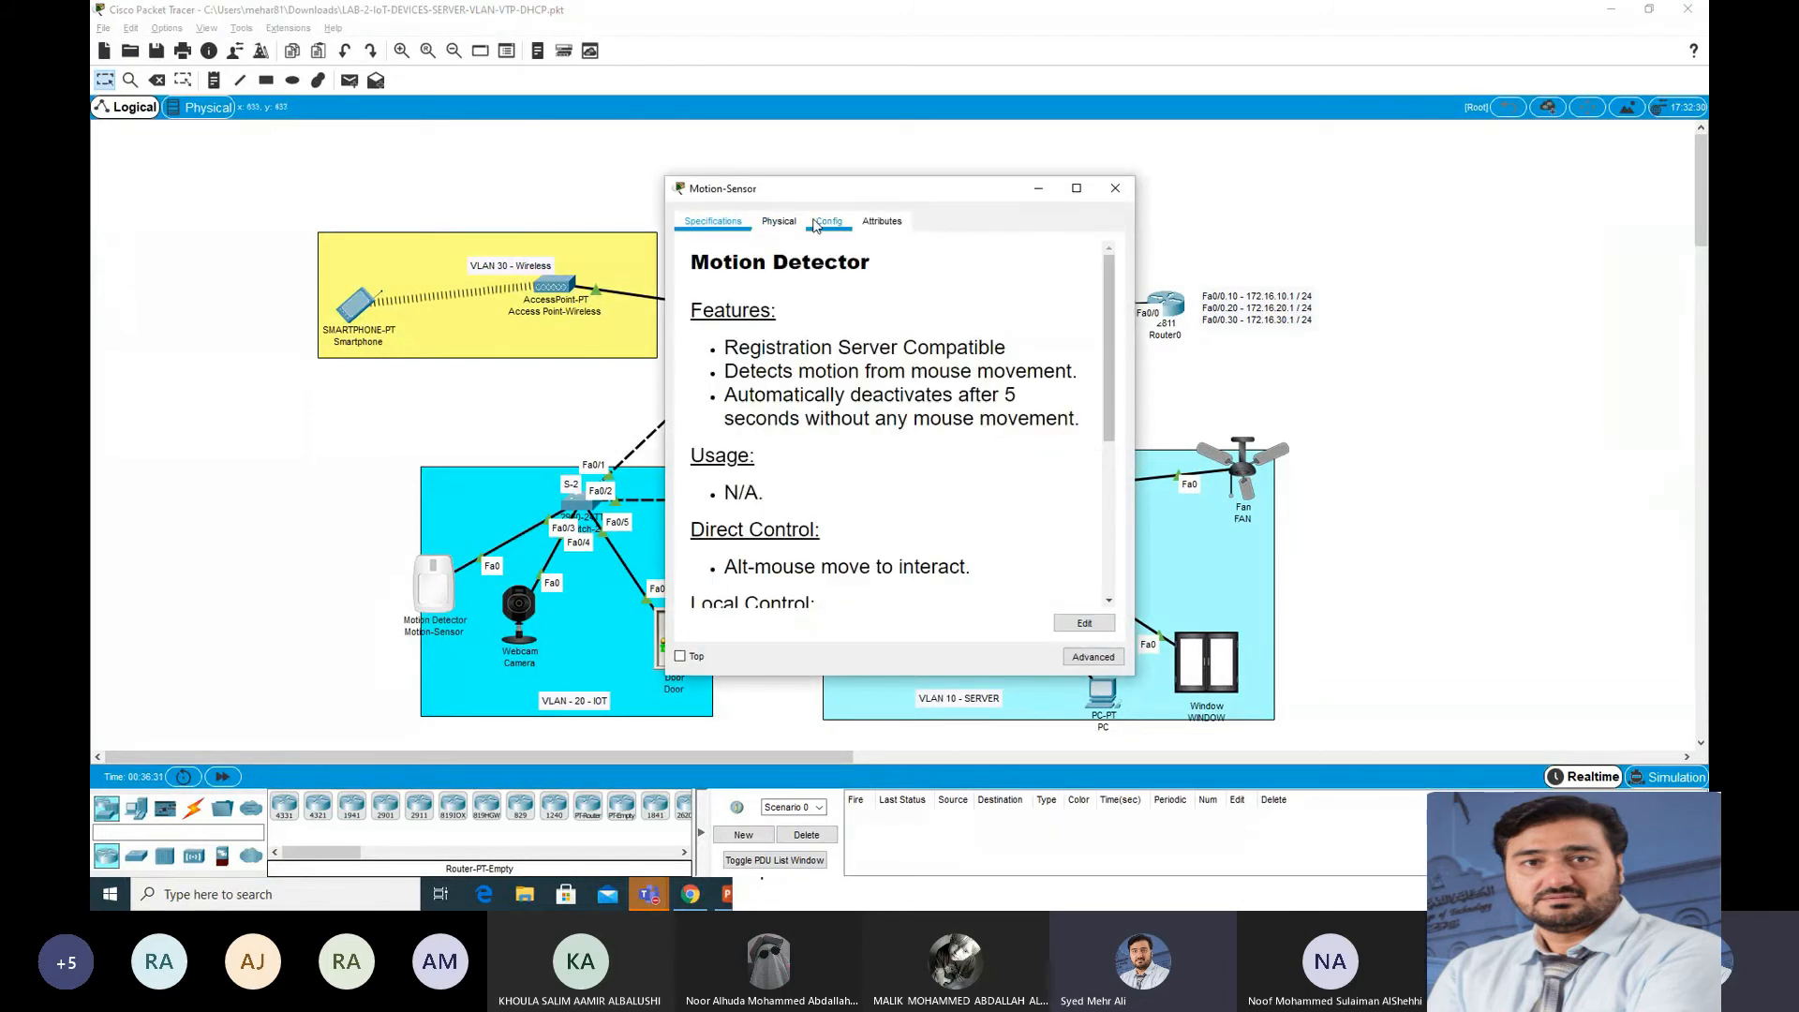
click(824, 225)
click(766, 333)
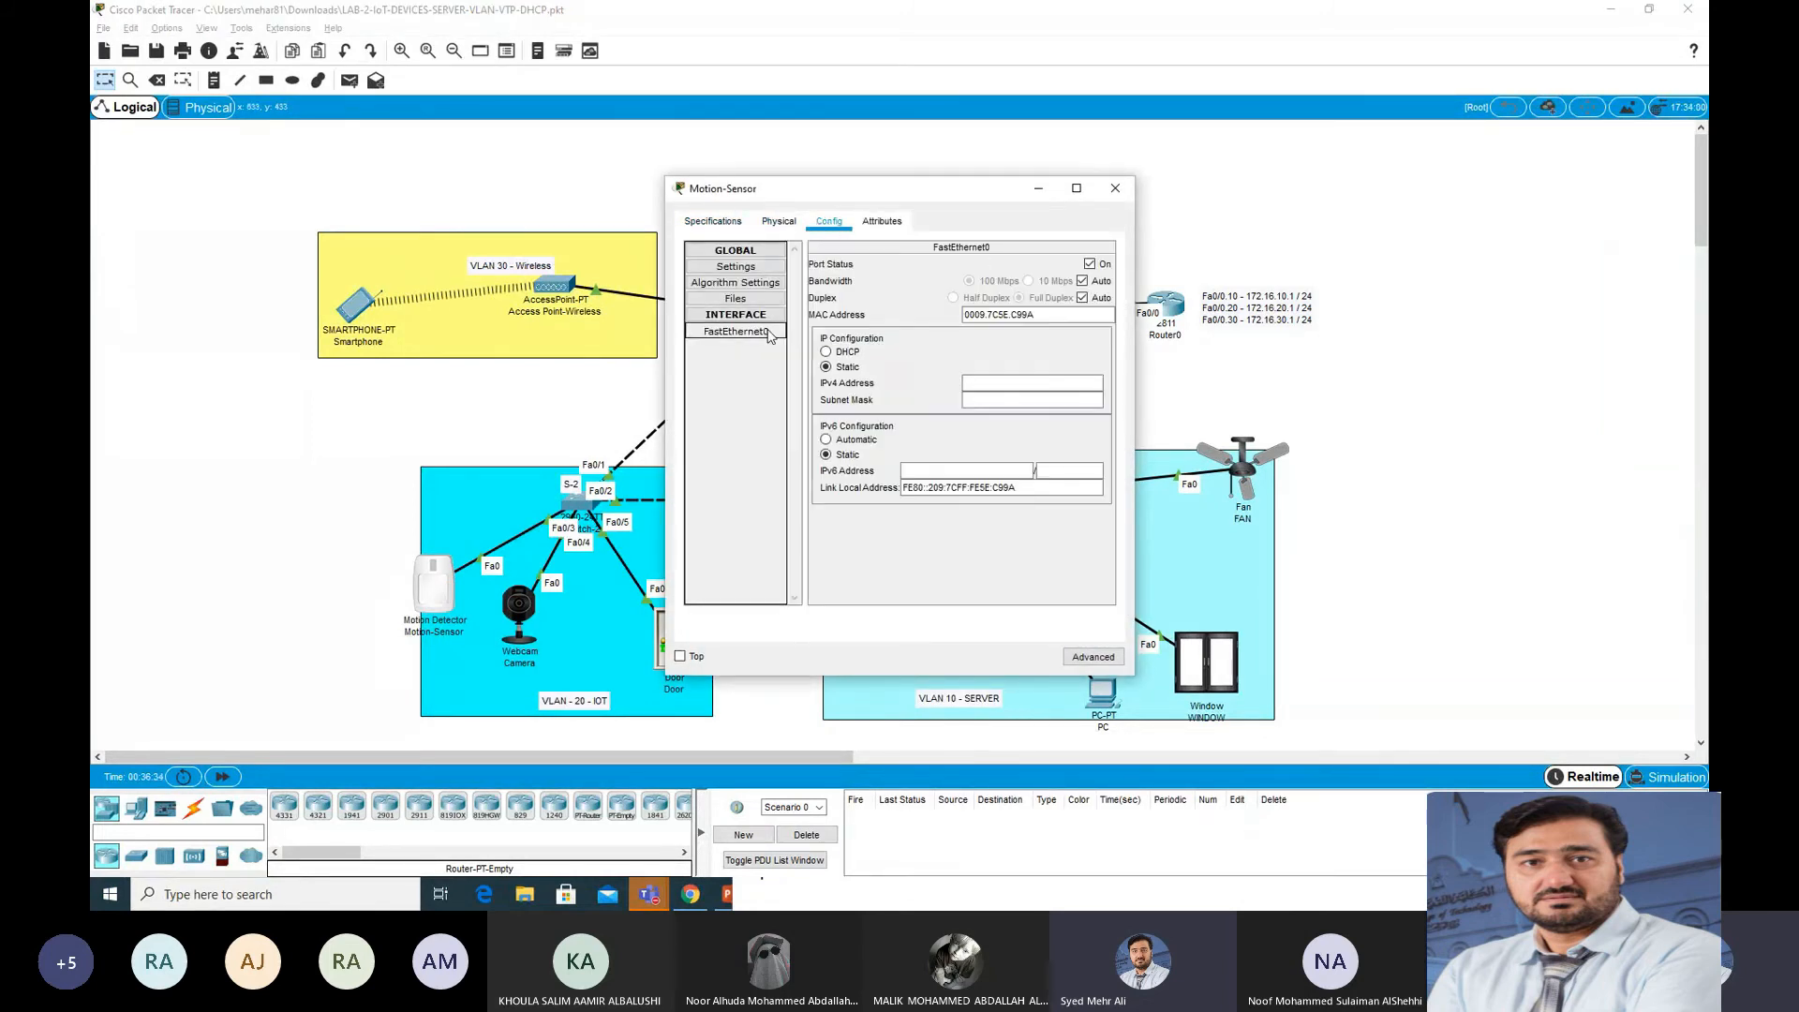
click(826, 353)
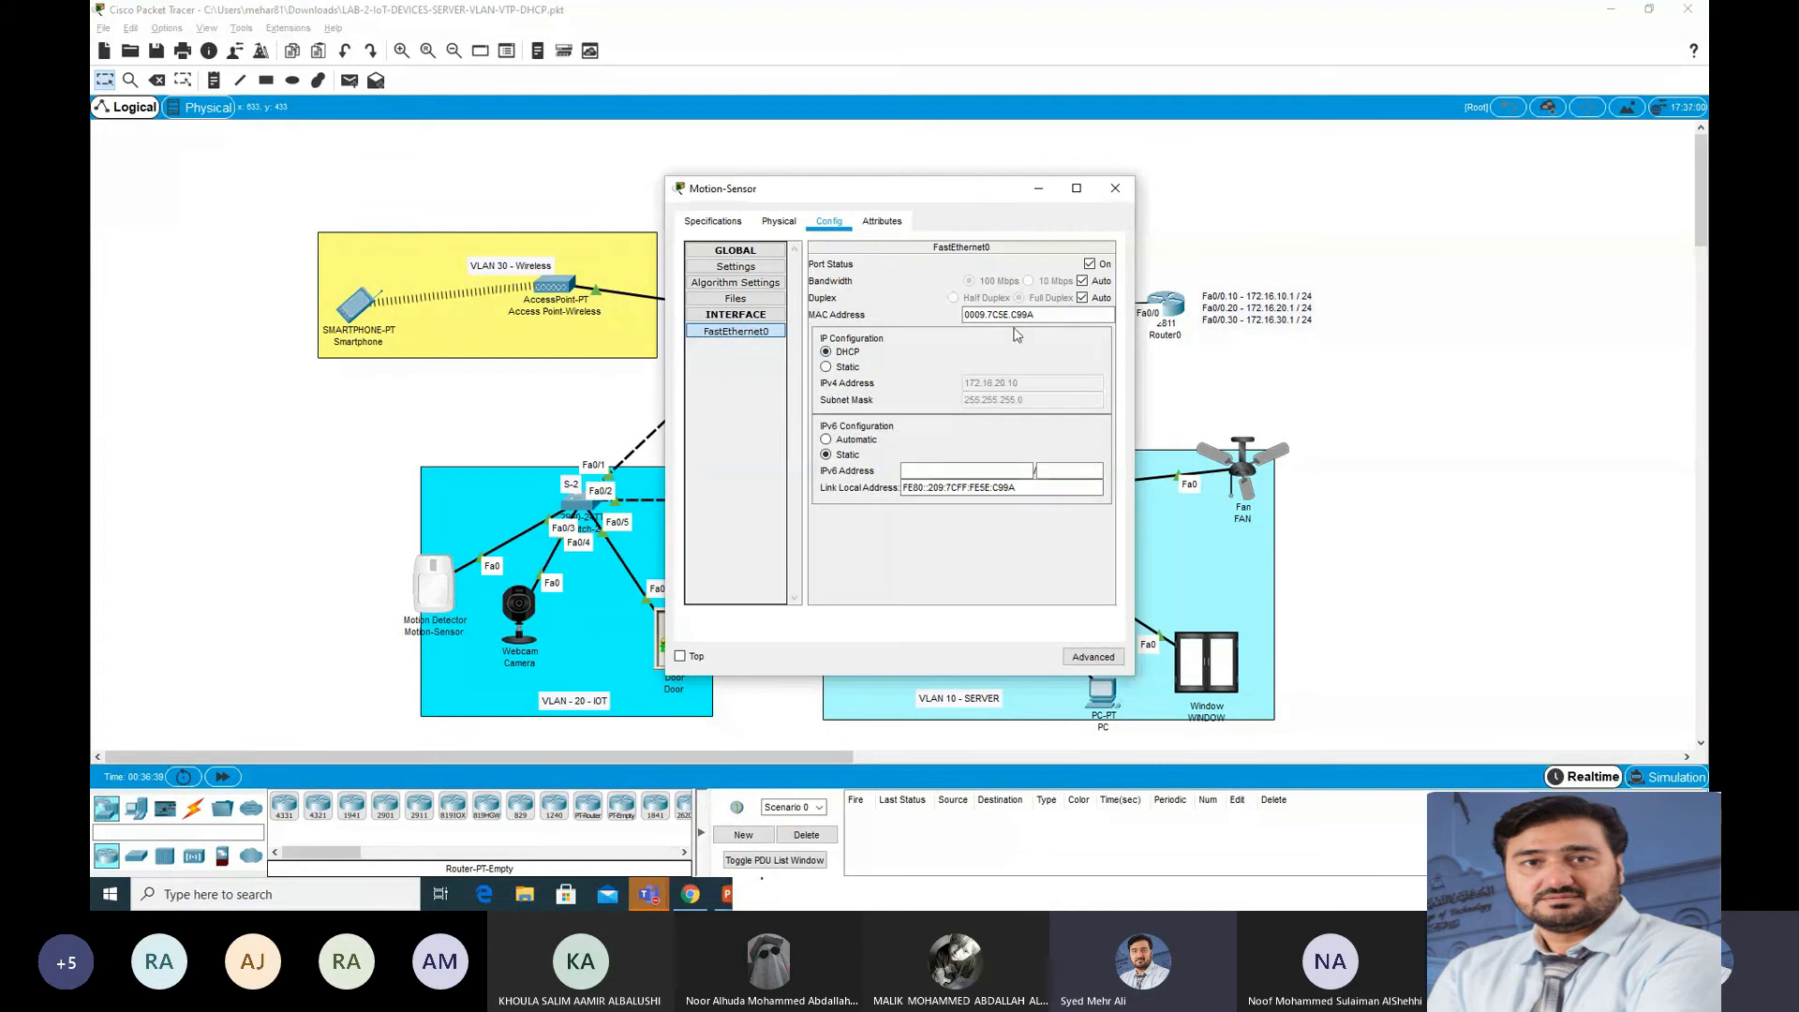
click(1115, 188)
Step: Set the Camera's FastEthernet0 IP configuration to DHCP and close its window
click(518, 662)
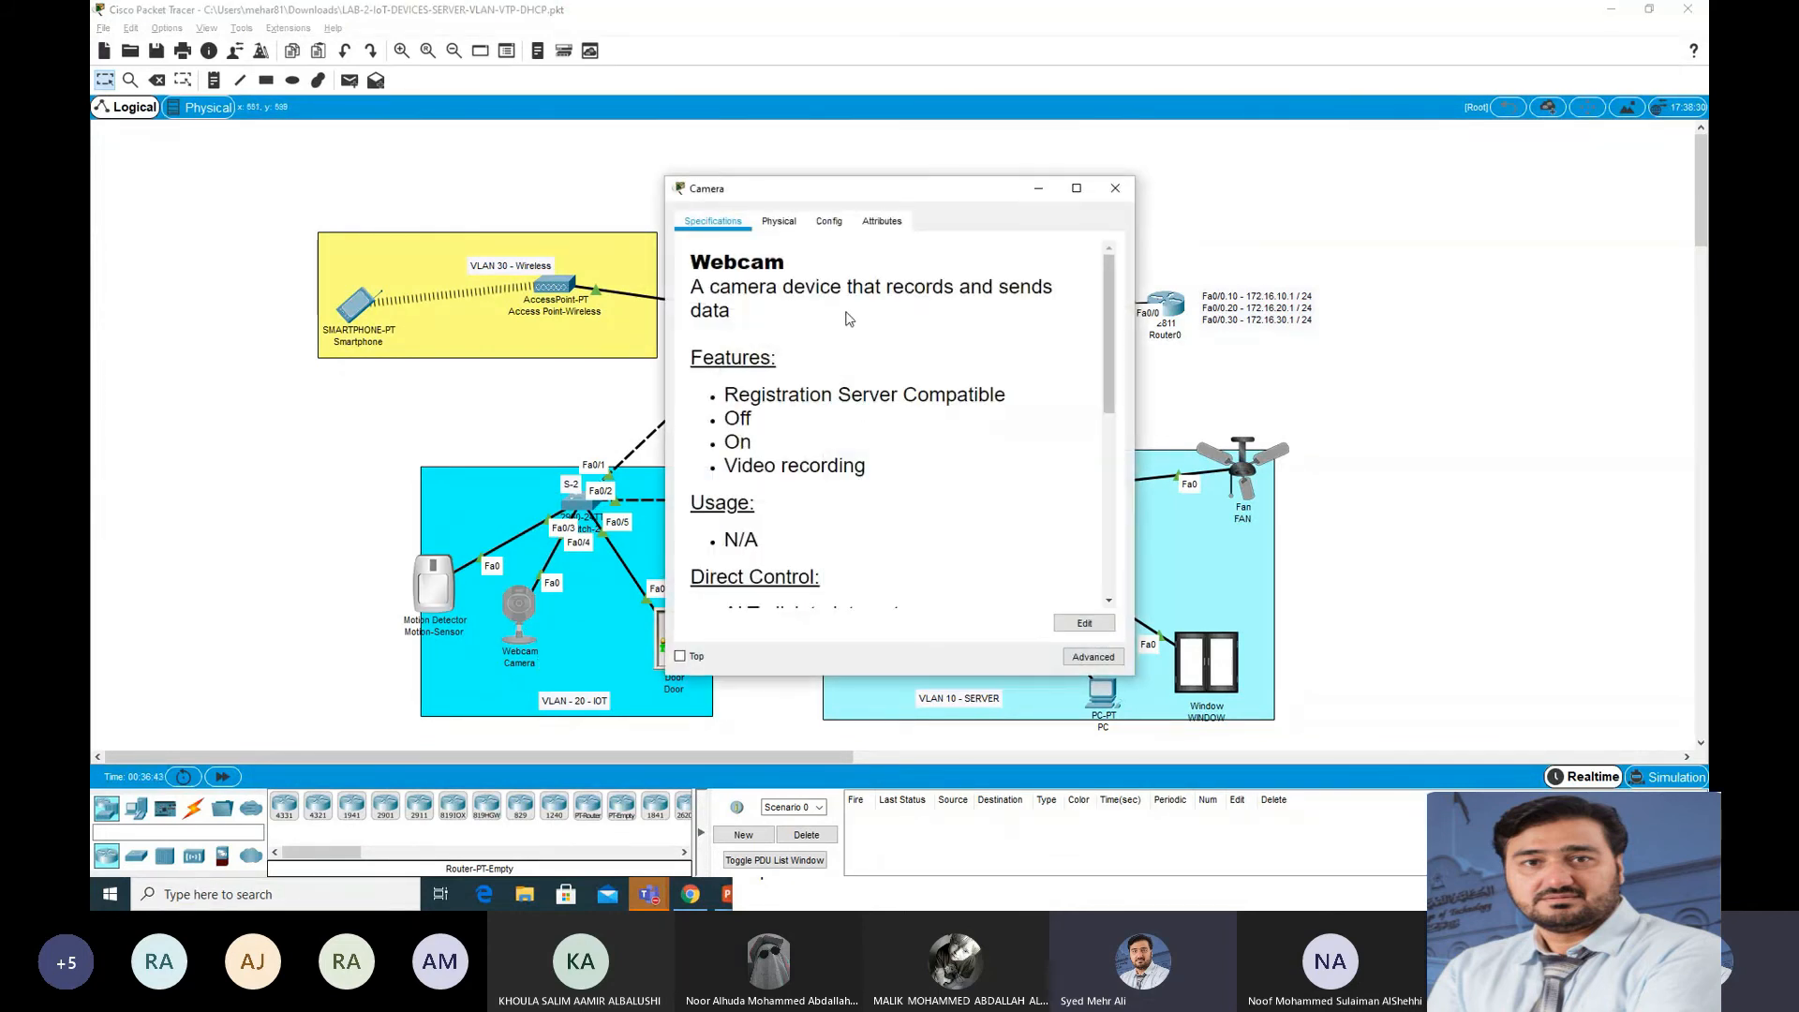
click(829, 222)
click(766, 333)
click(846, 357)
drag(813, 194, 1151, 158)
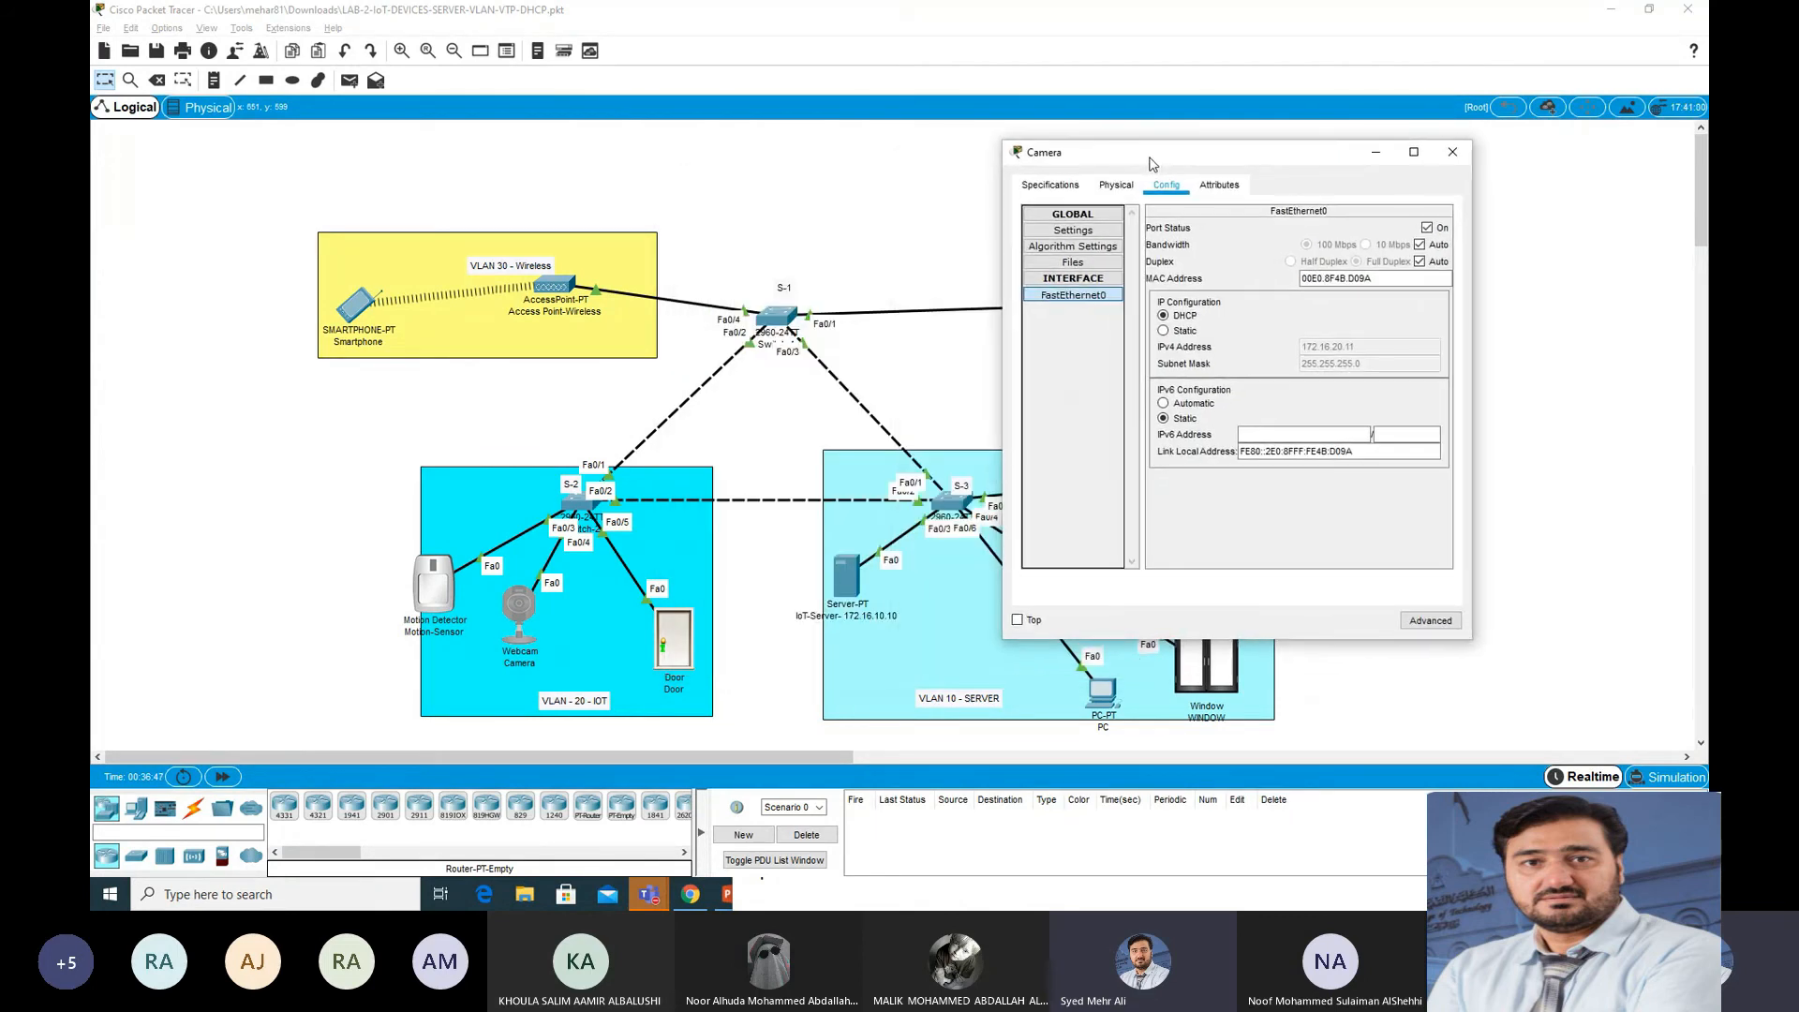
click(1452, 152)
Step: Set the Door's FastEthernet0 IP configuration to DHCP and close its window
click(686, 648)
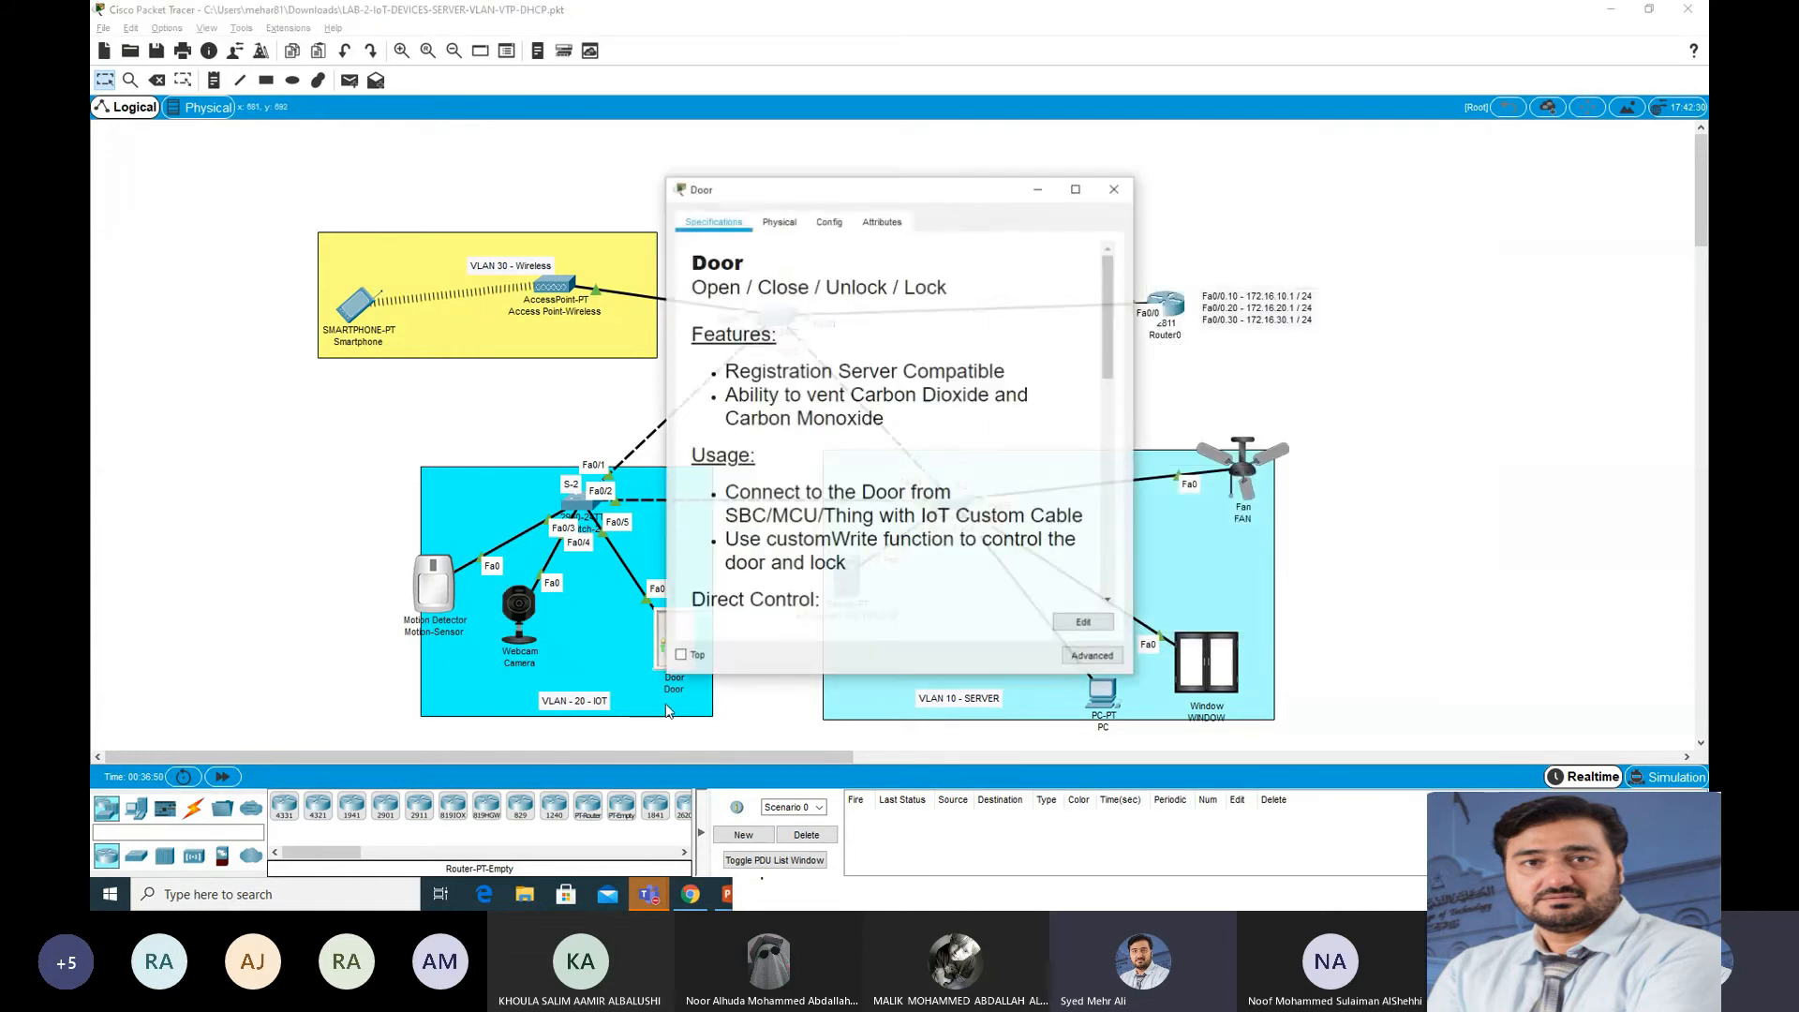
click(830, 223)
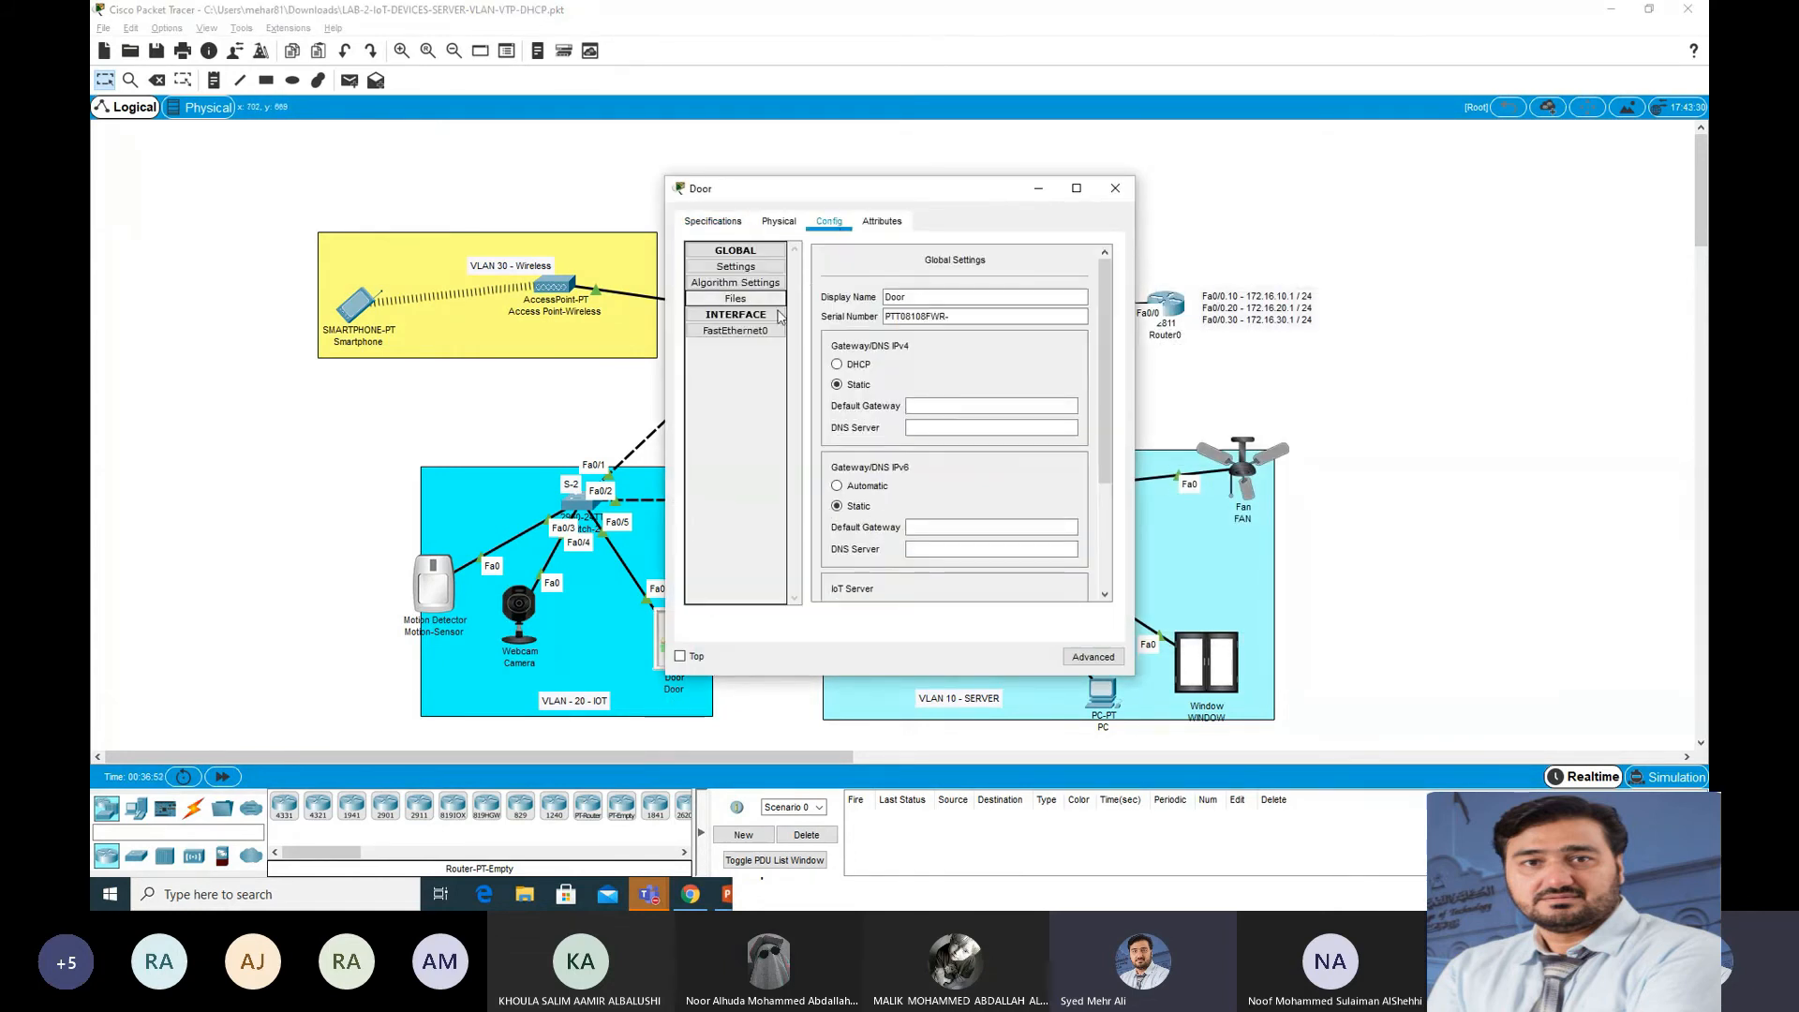
click(761, 333)
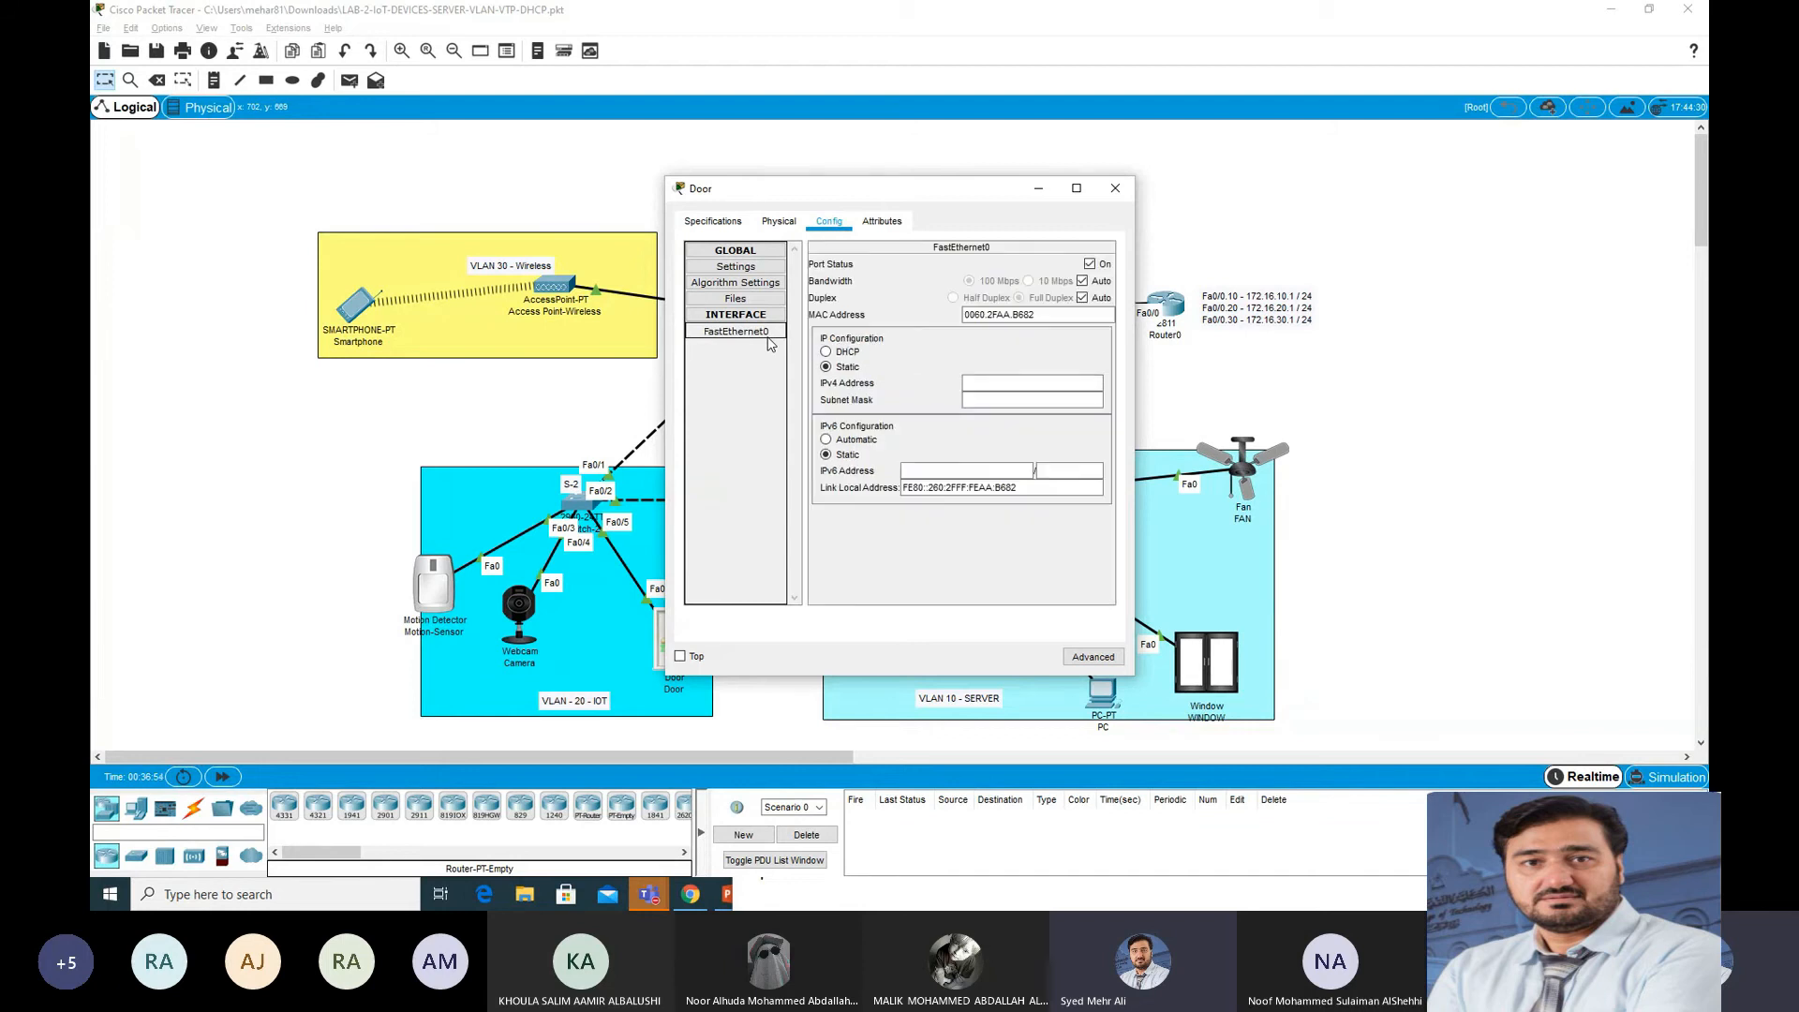
click(846, 355)
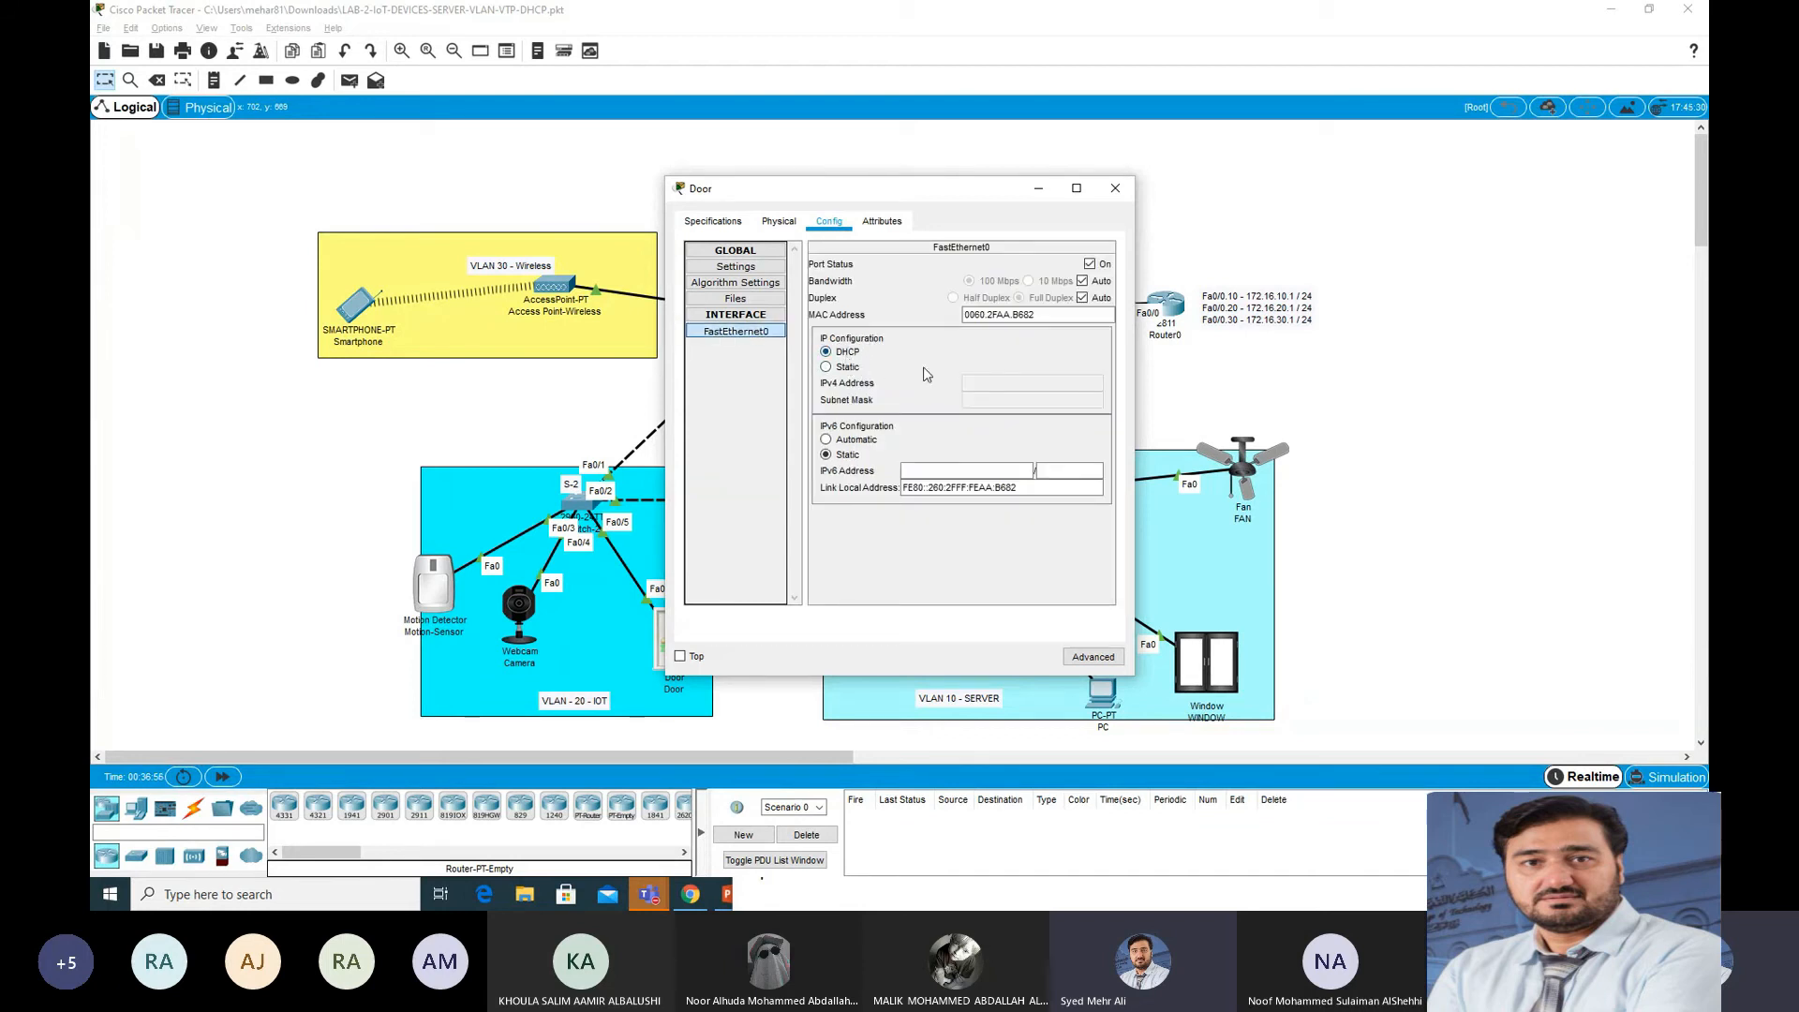
click(1115, 188)
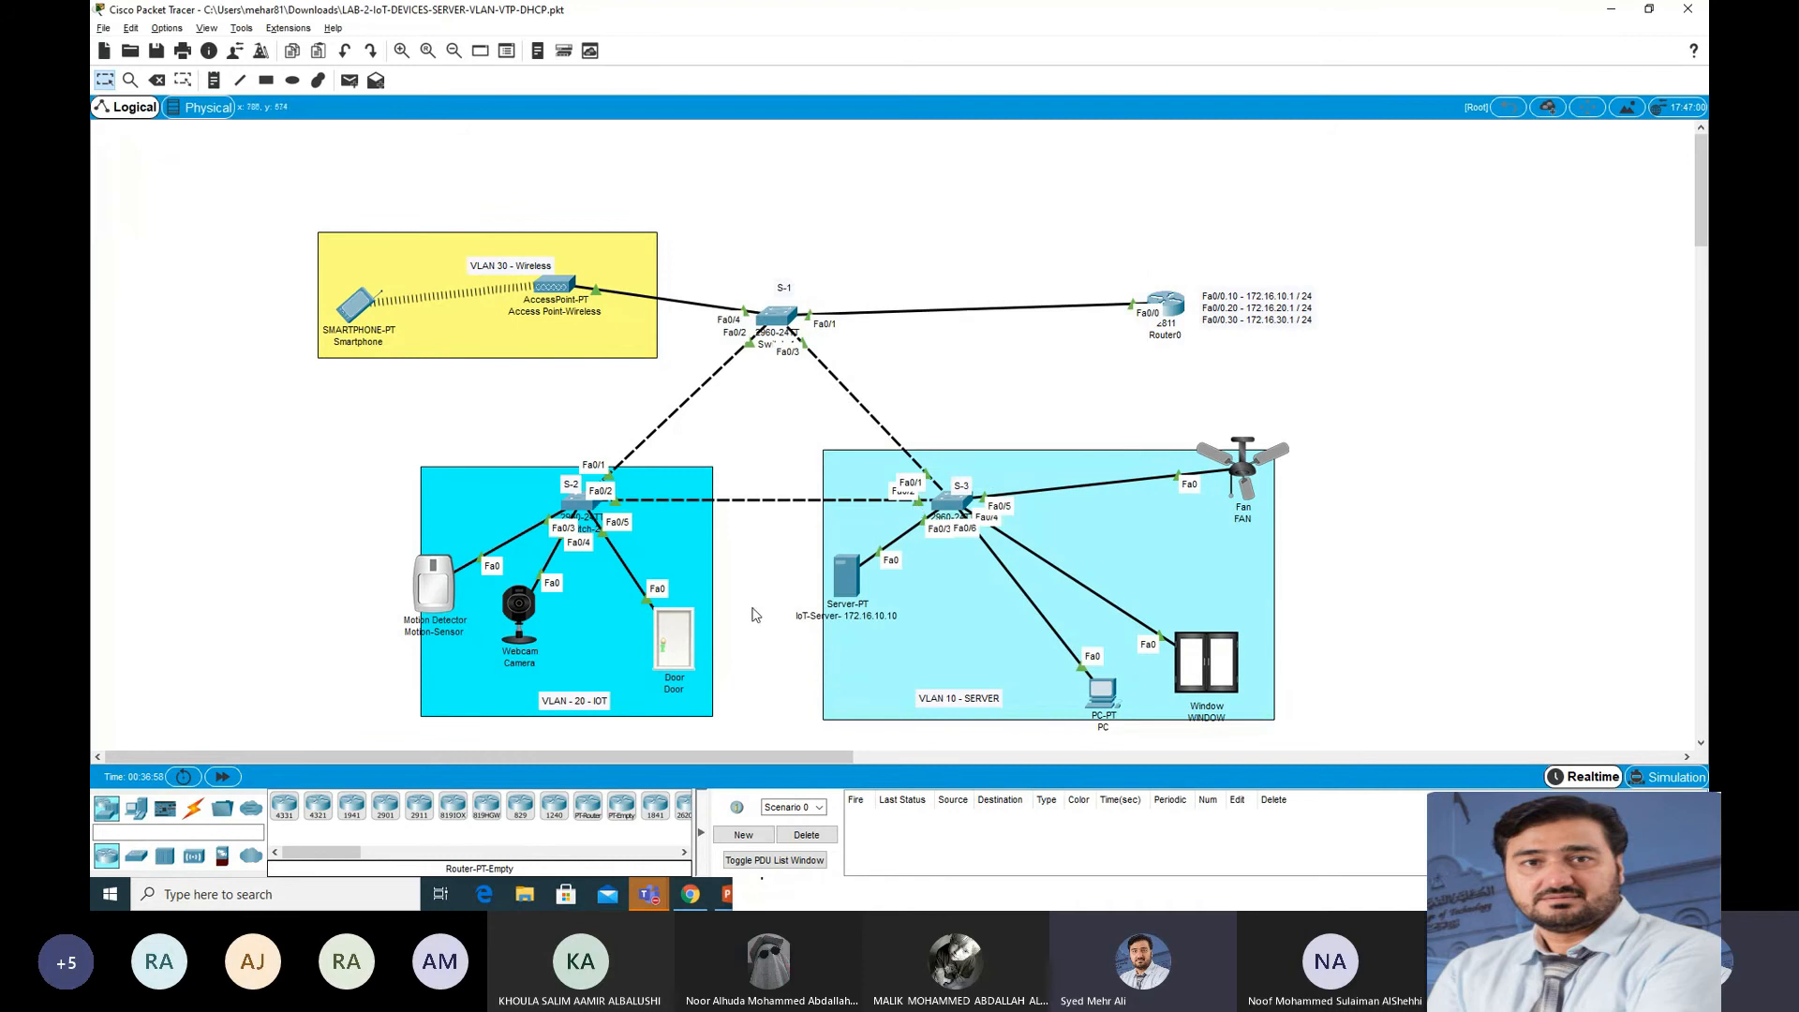
Step: Switch the PC's IPv4 configuration on FastEthernet0 to DHCP and close its window
click(1099, 690)
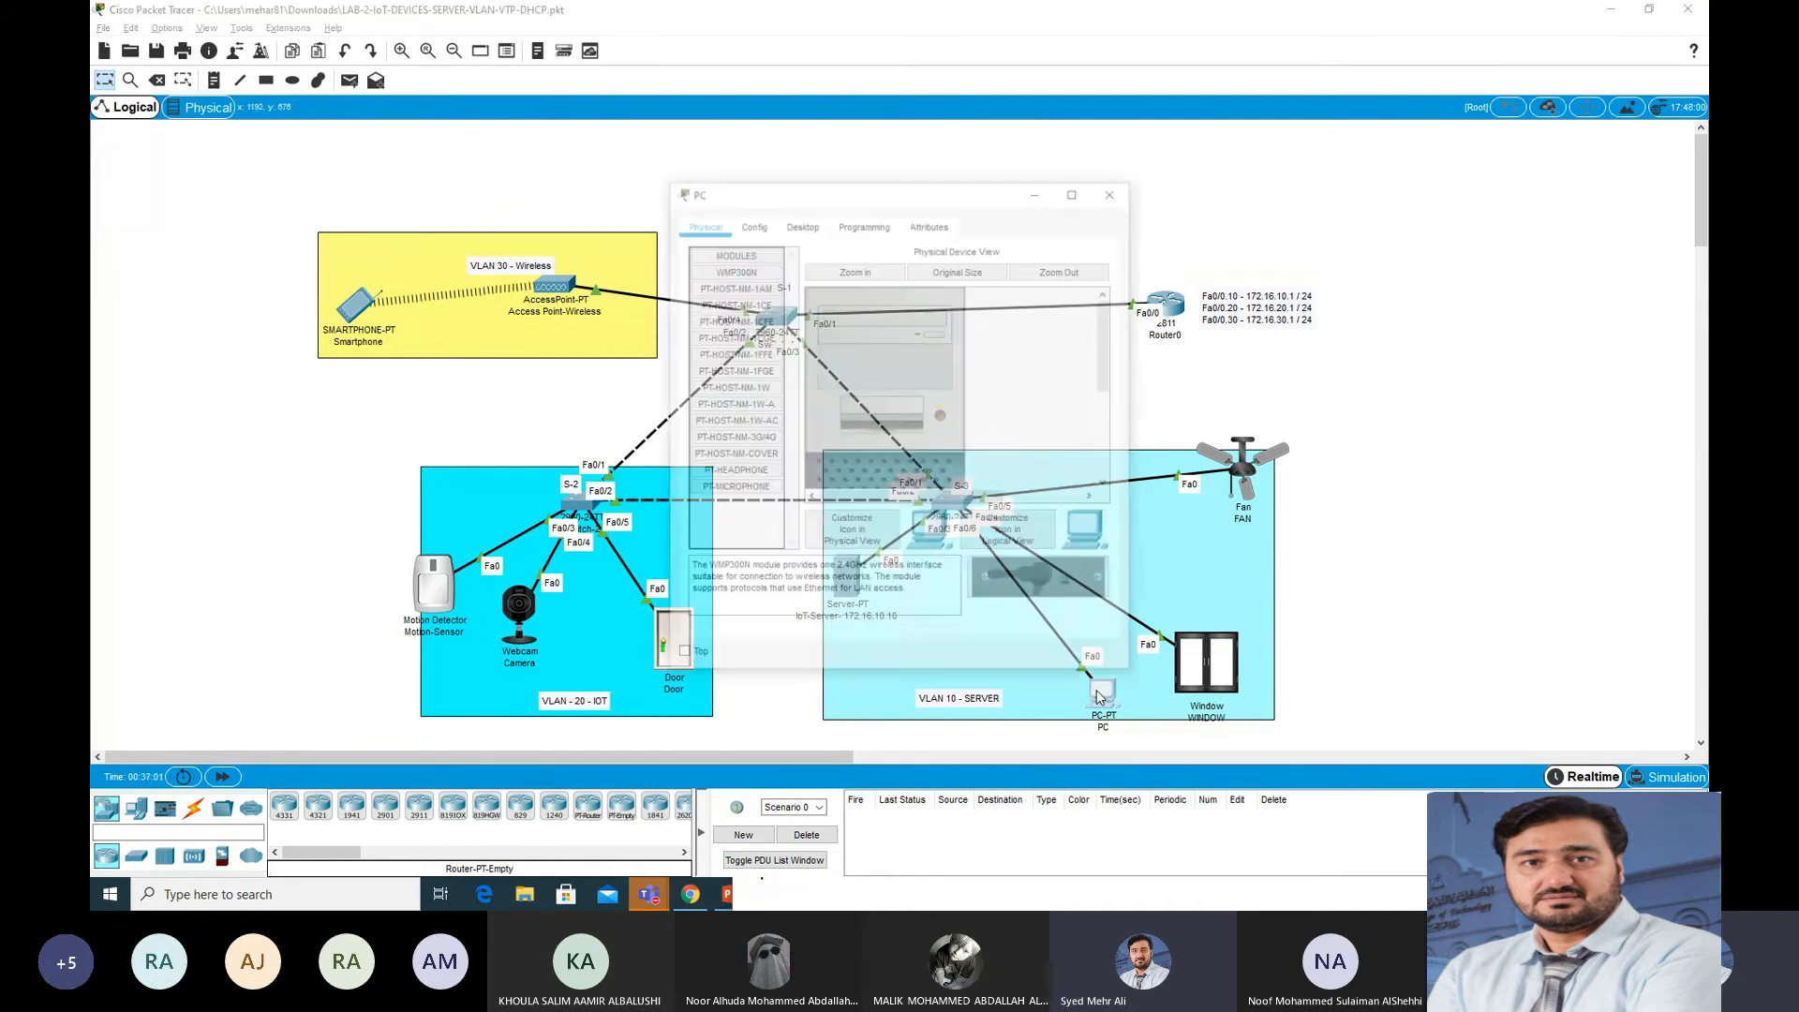
click(801, 223)
click(734, 298)
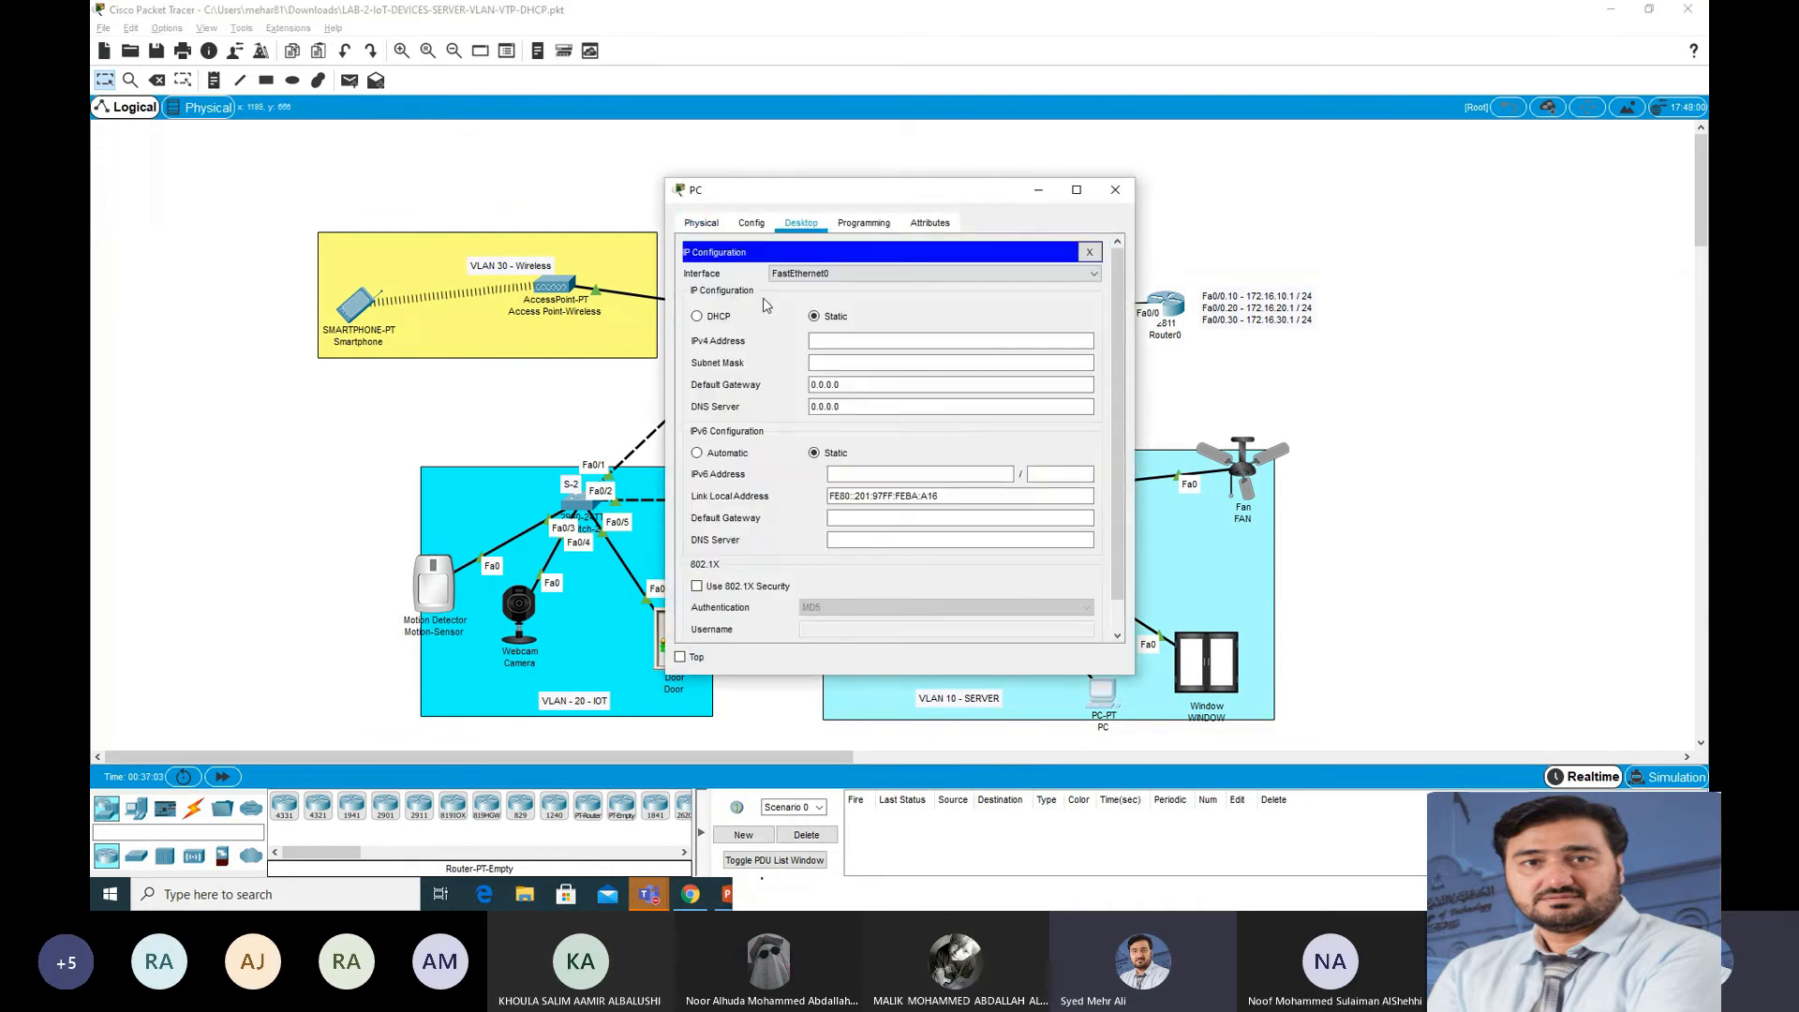
click(697, 316)
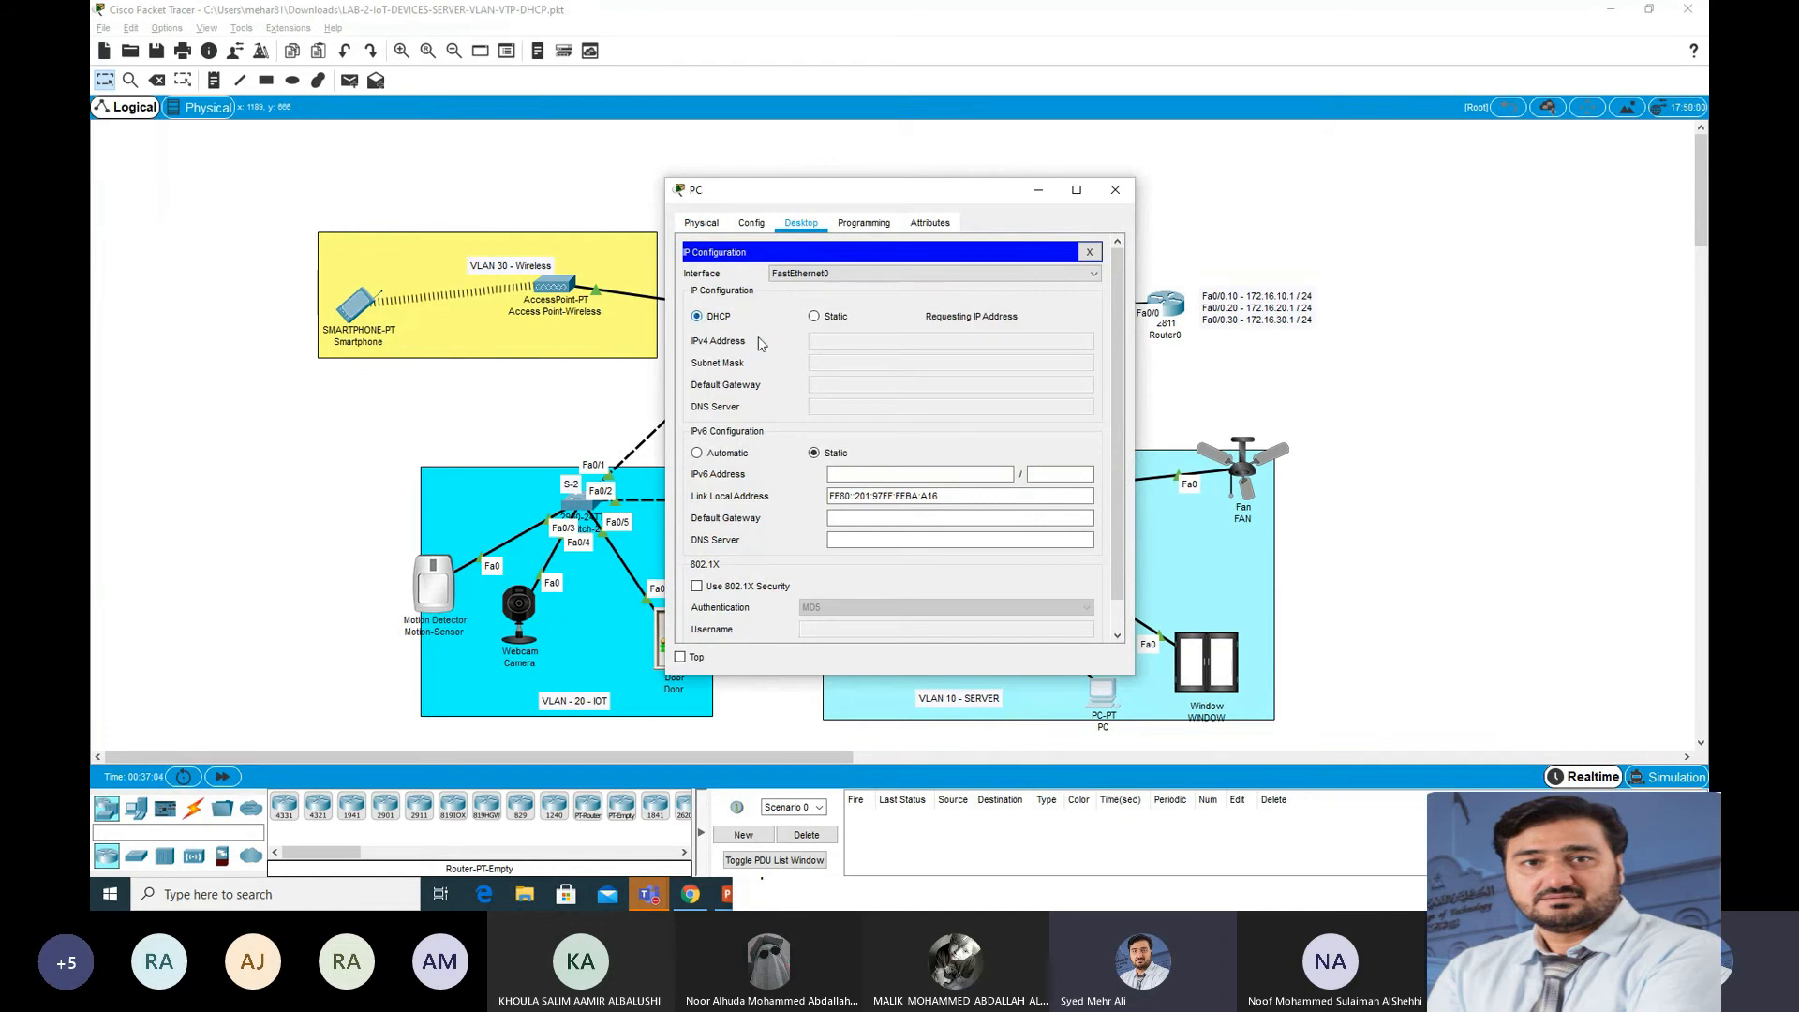
click(1116, 191)
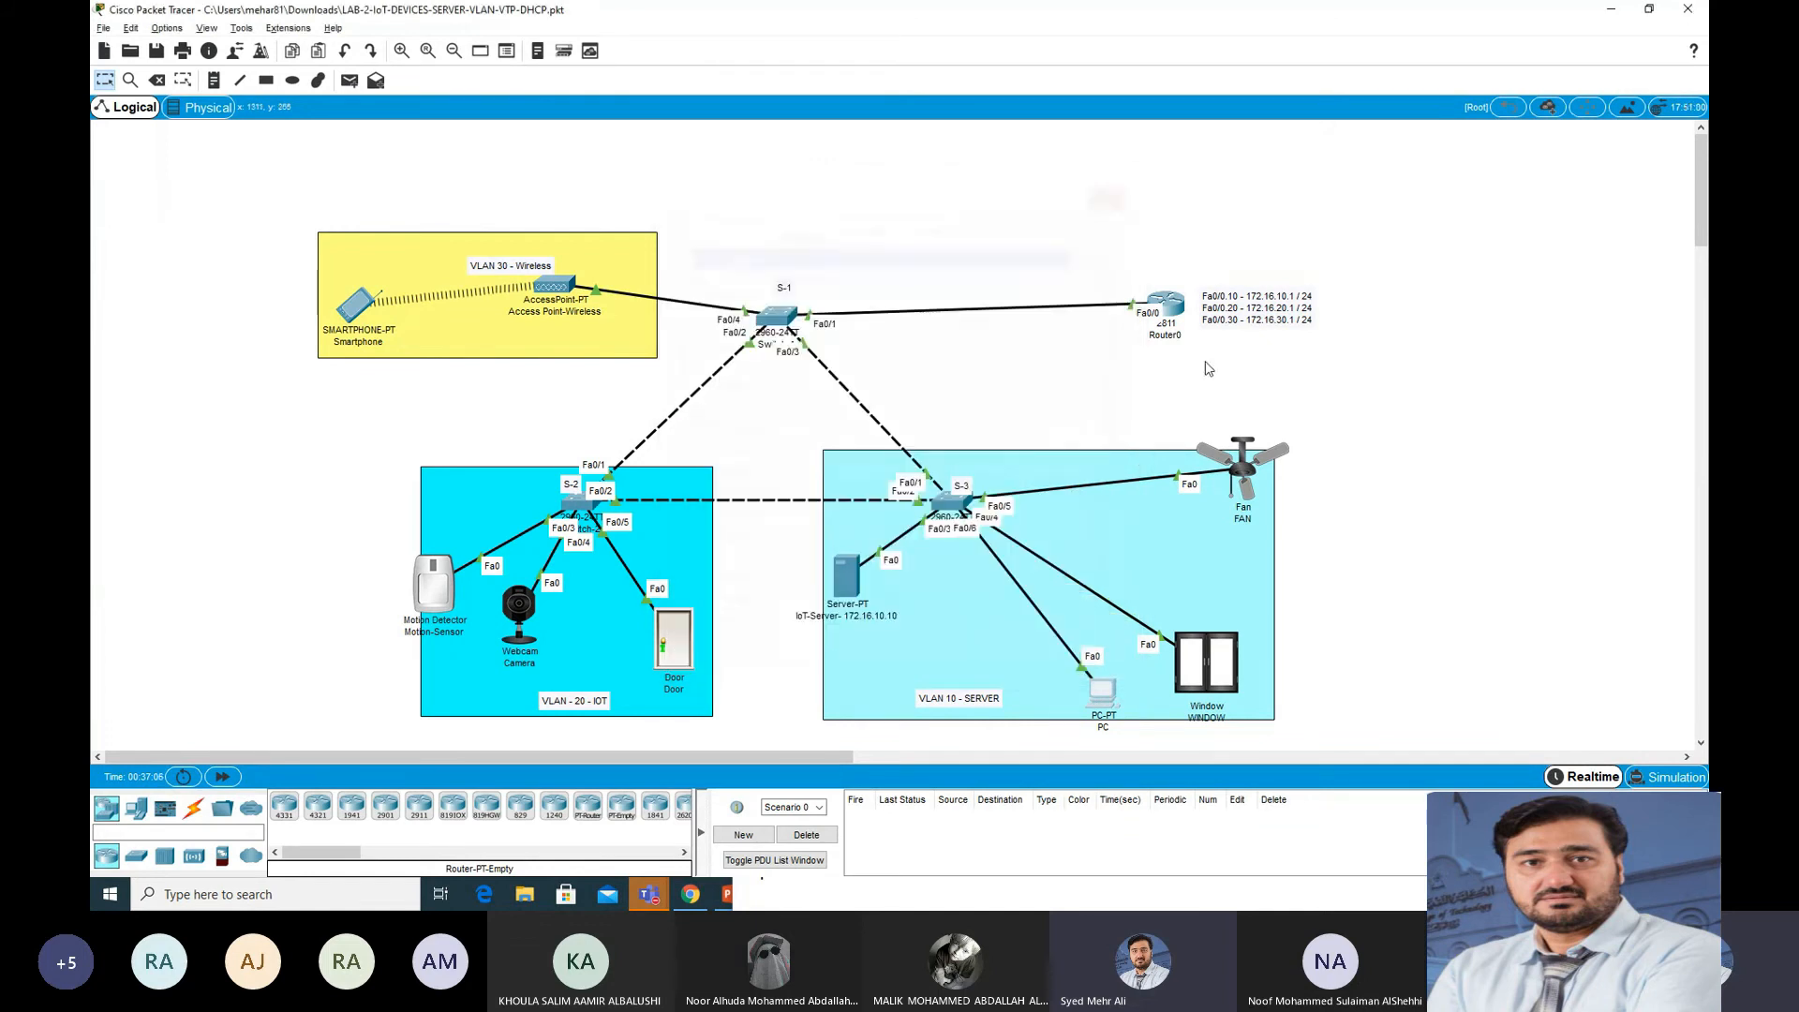
Step: Set the WINDOW device's FastEthernet0 IP configuration to DHCP and close its window
click(1219, 667)
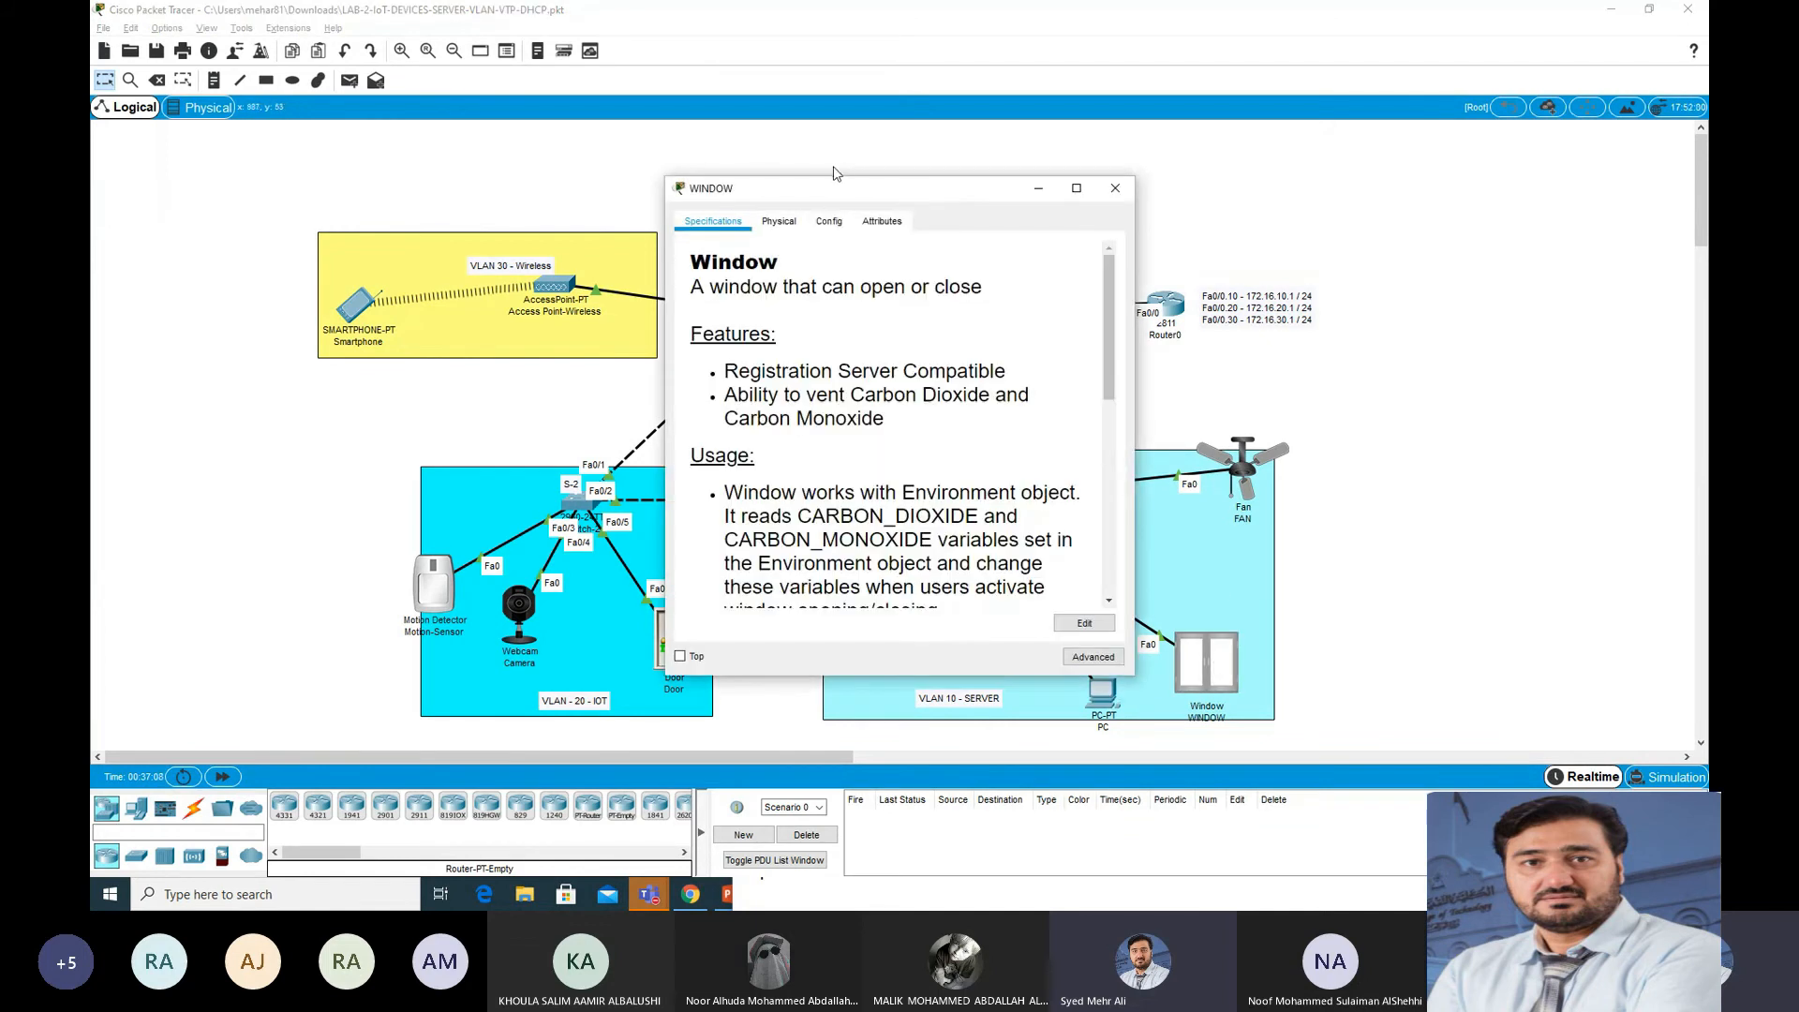
click(833, 227)
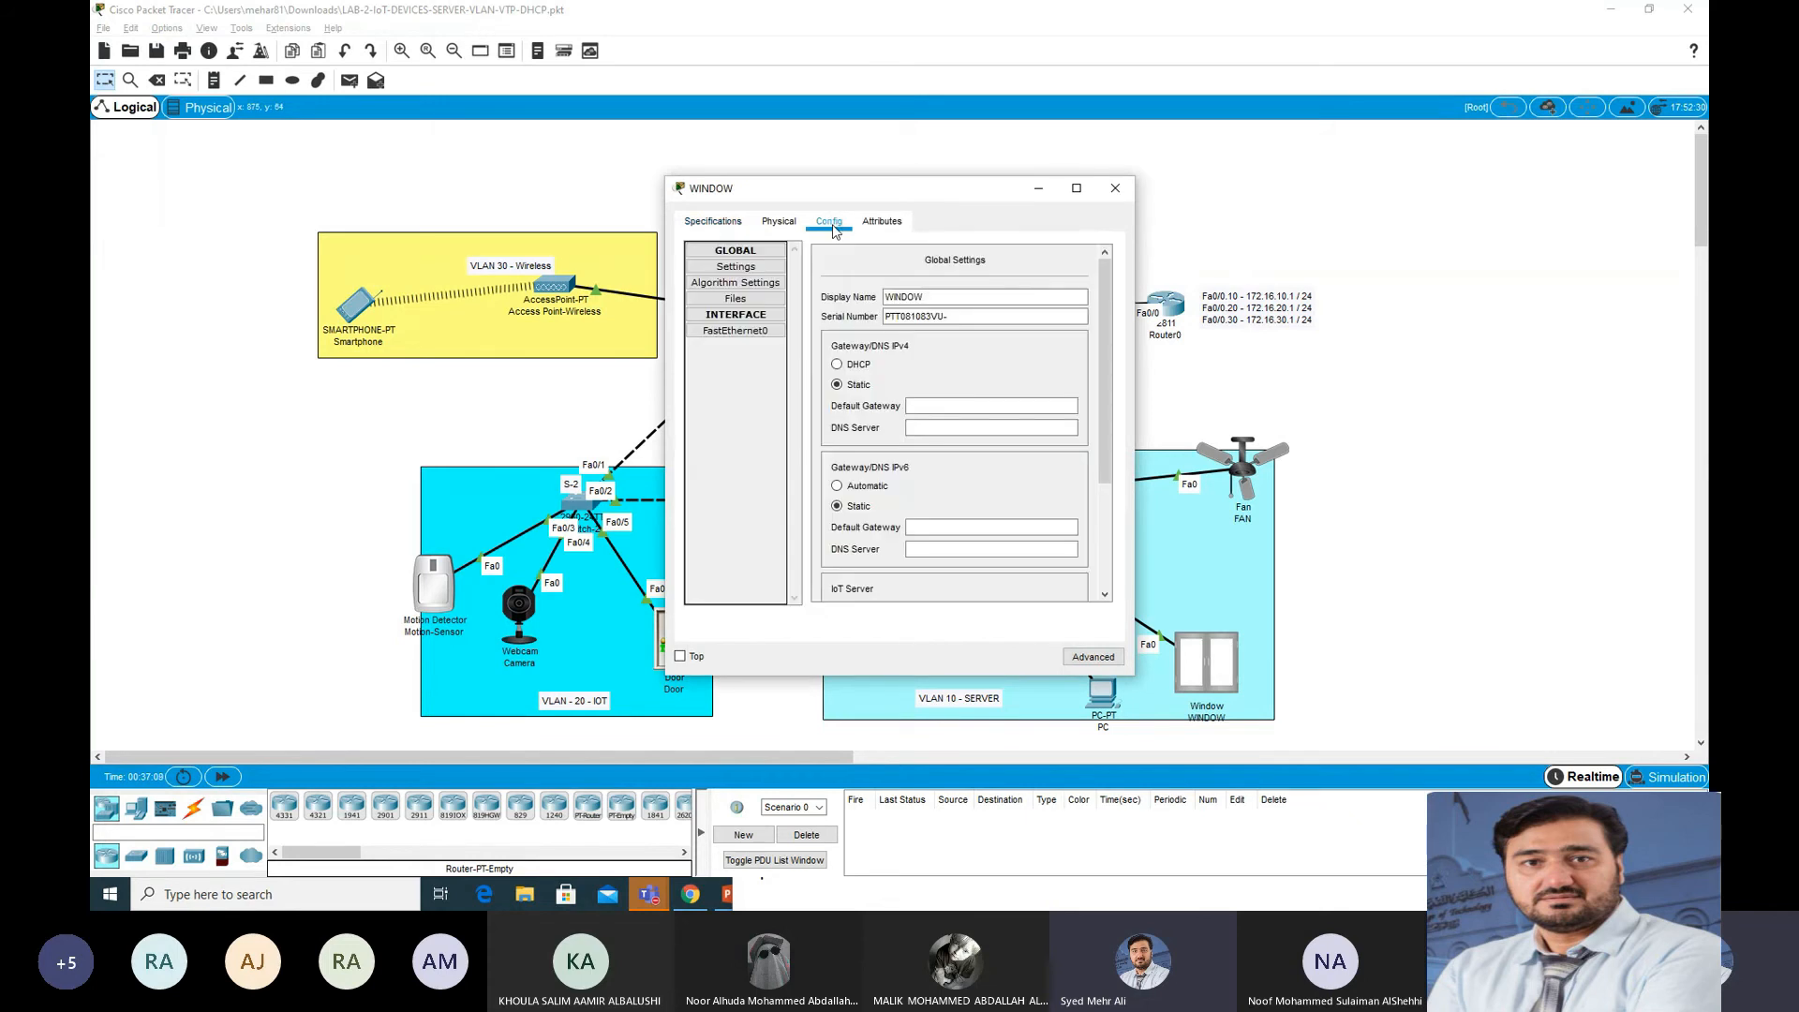
click(735, 331)
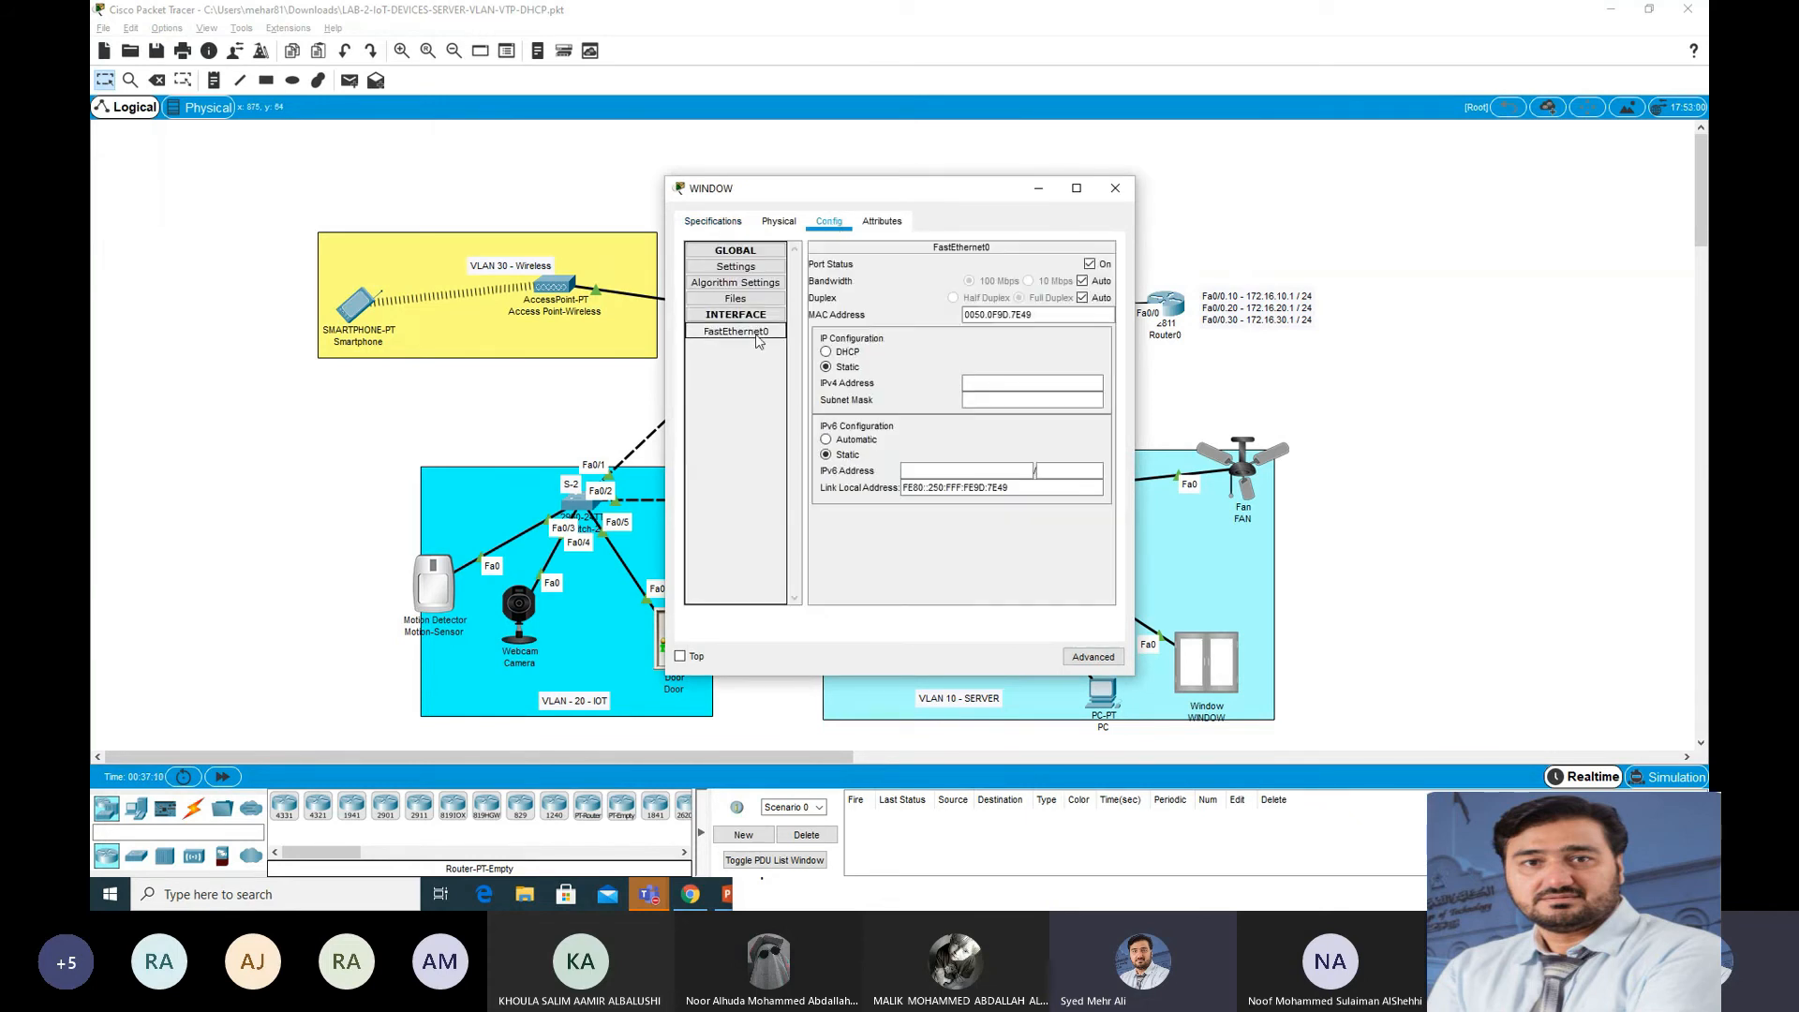
click(841, 353)
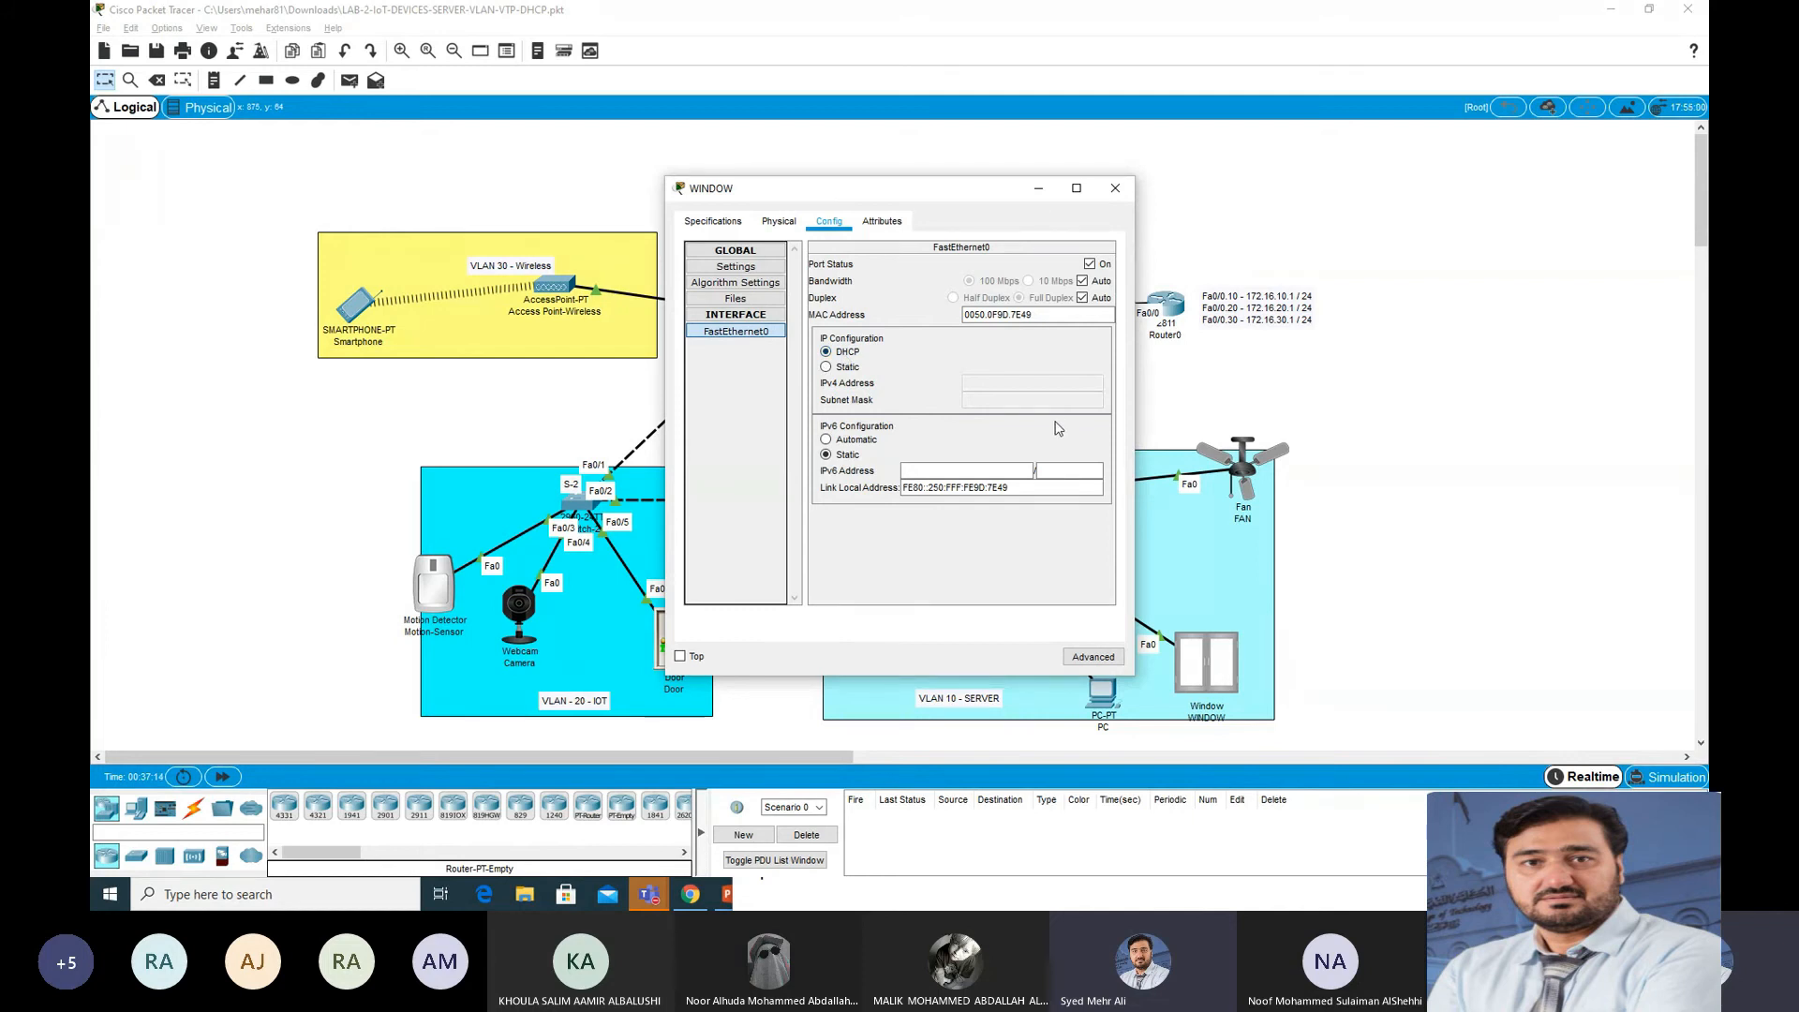
click(1115, 188)
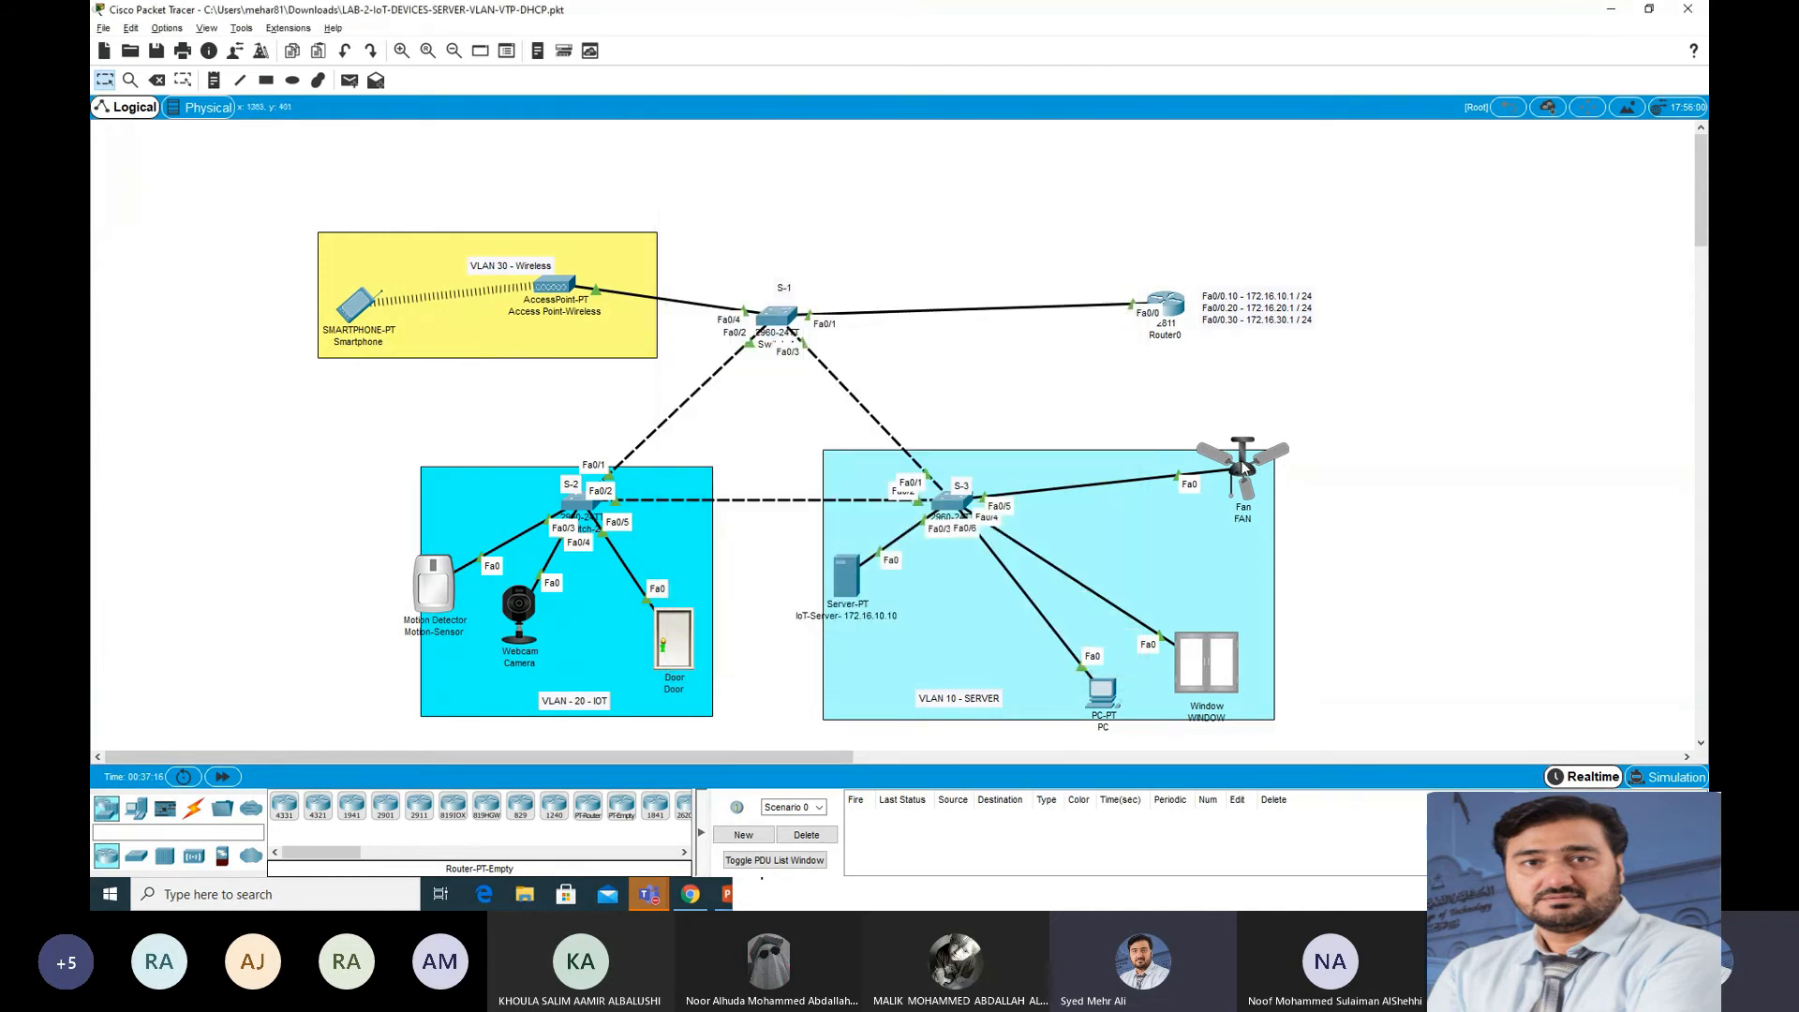
Step: Set the FAN device's FastEthernet0 IP configuration to DHCP and close its window
click(1242, 474)
click(830, 221)
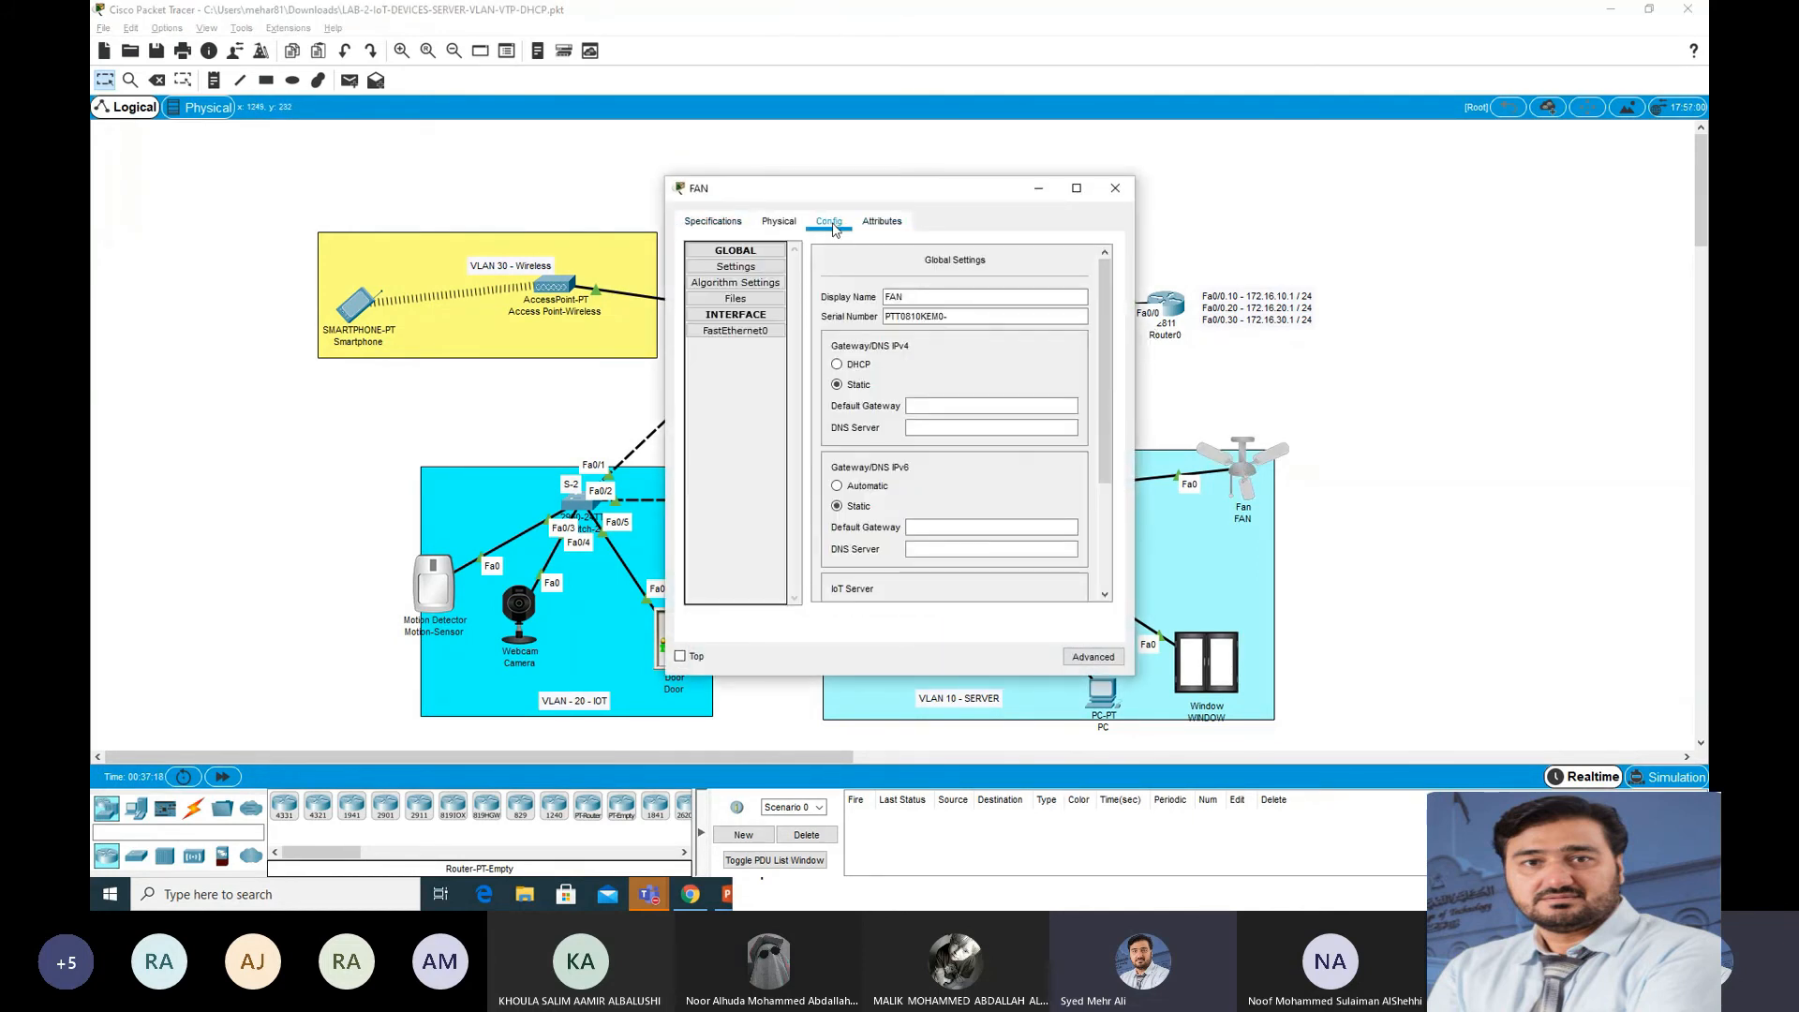
click(737, 334)
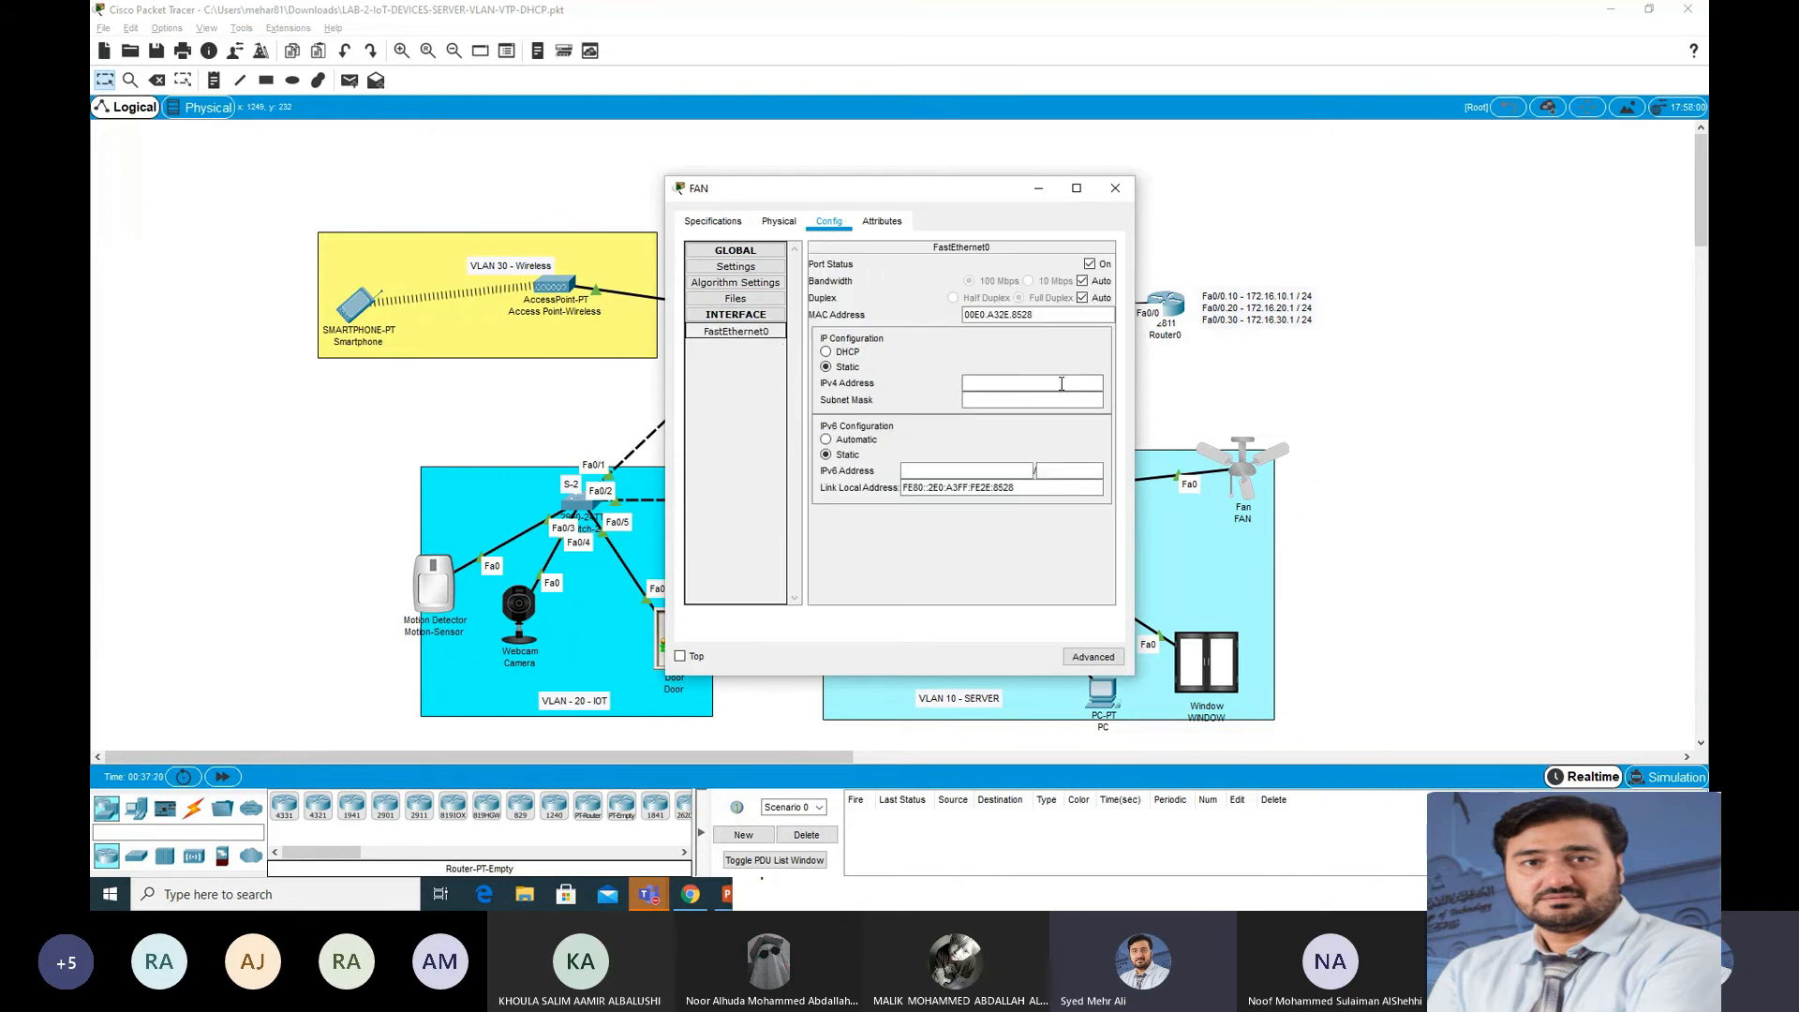
click(840, 355)
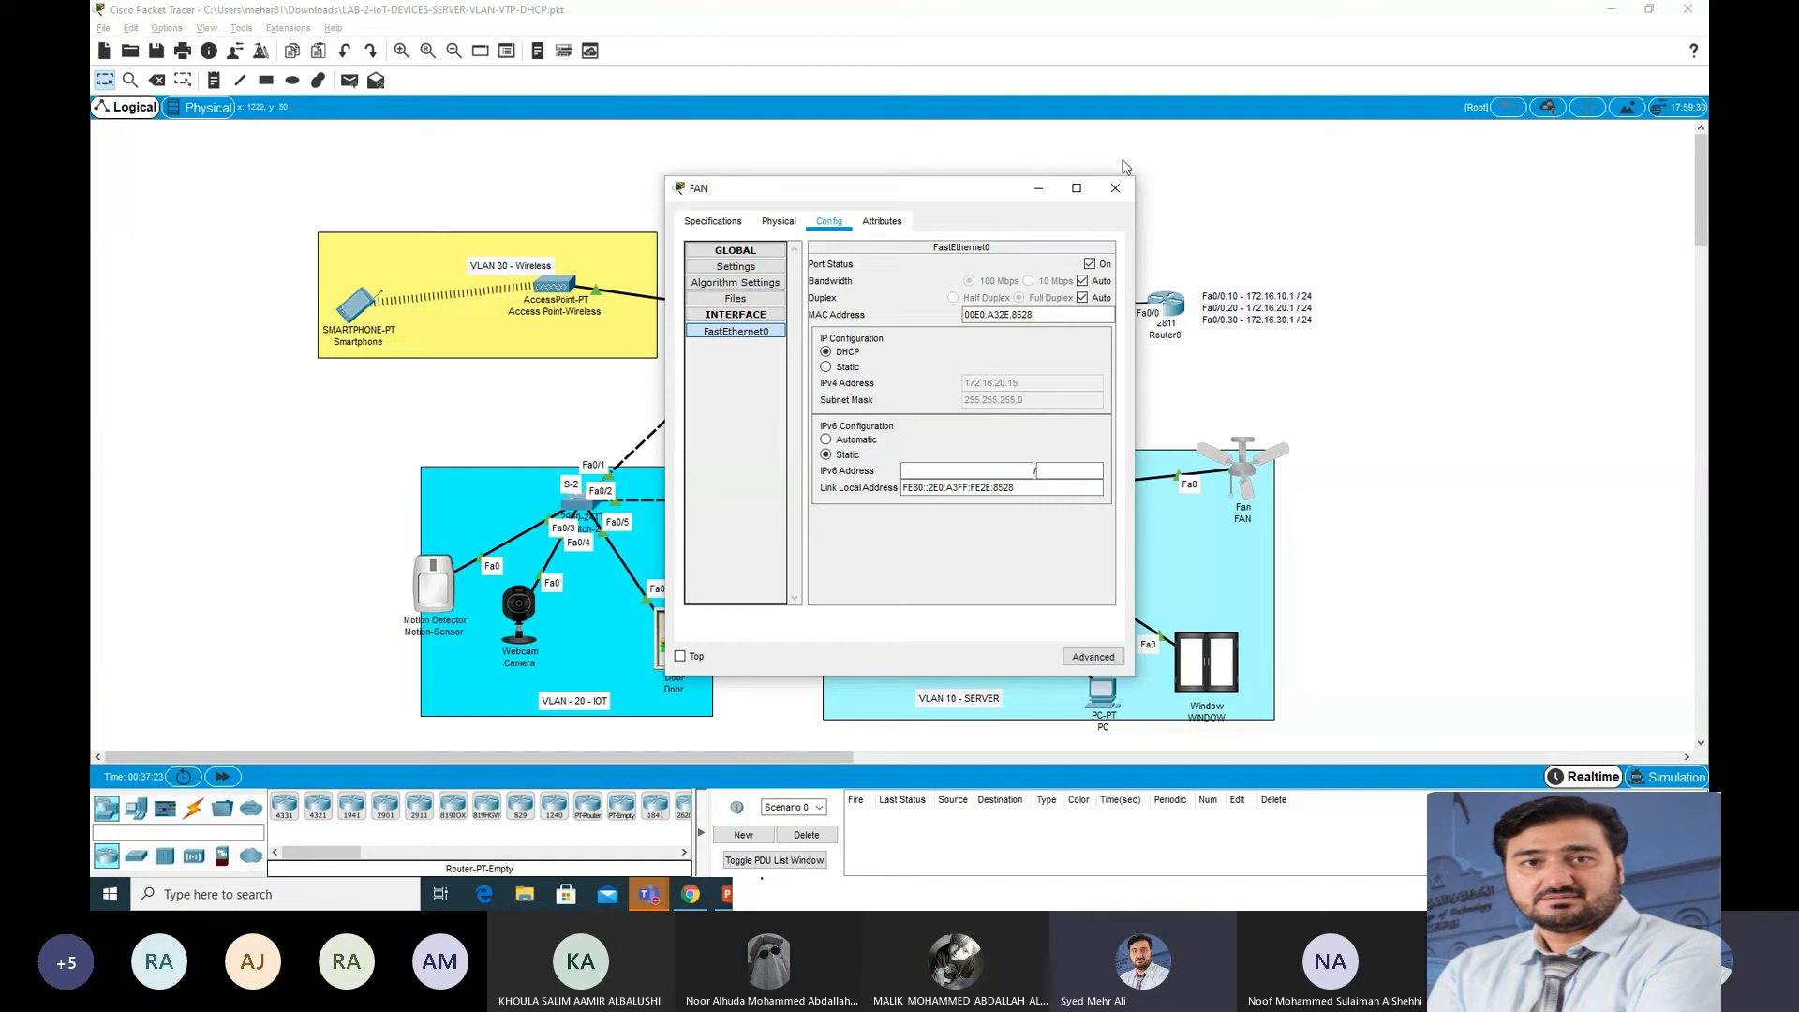
click(1115, 188)
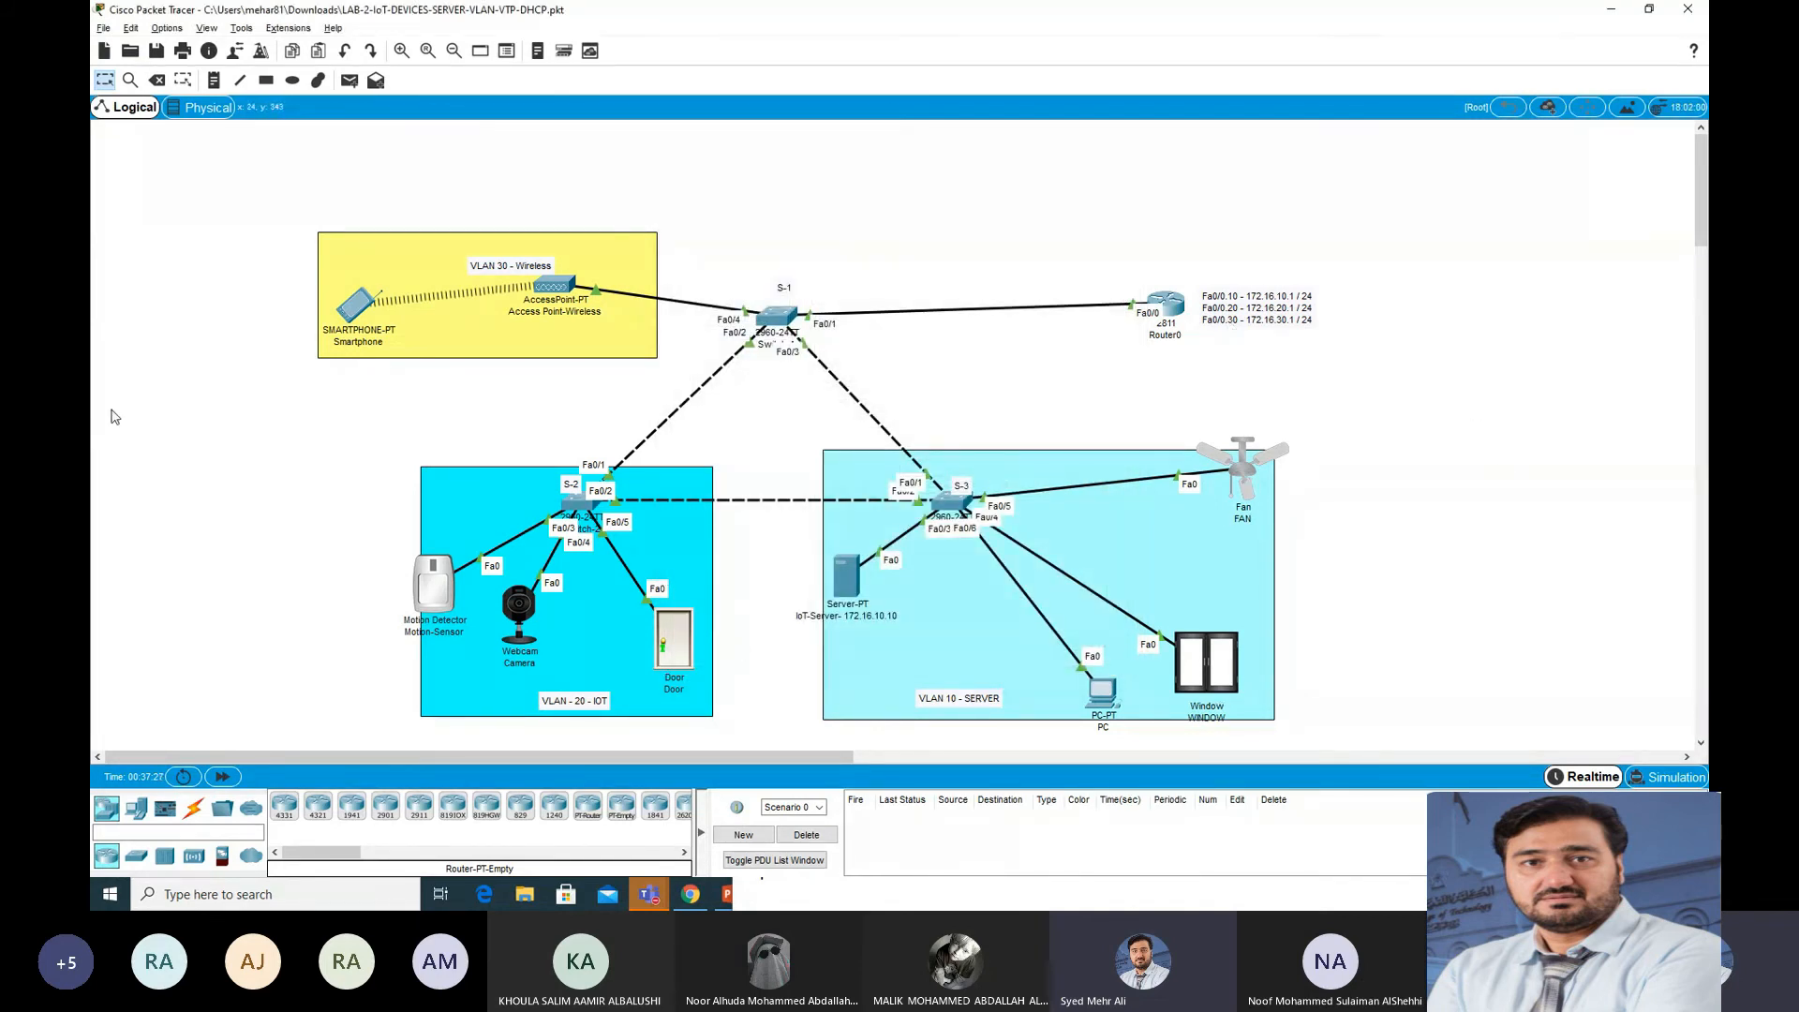
Step: Check the Smartphone's Wireless0 IP configuration and close its window
click(339, 315)
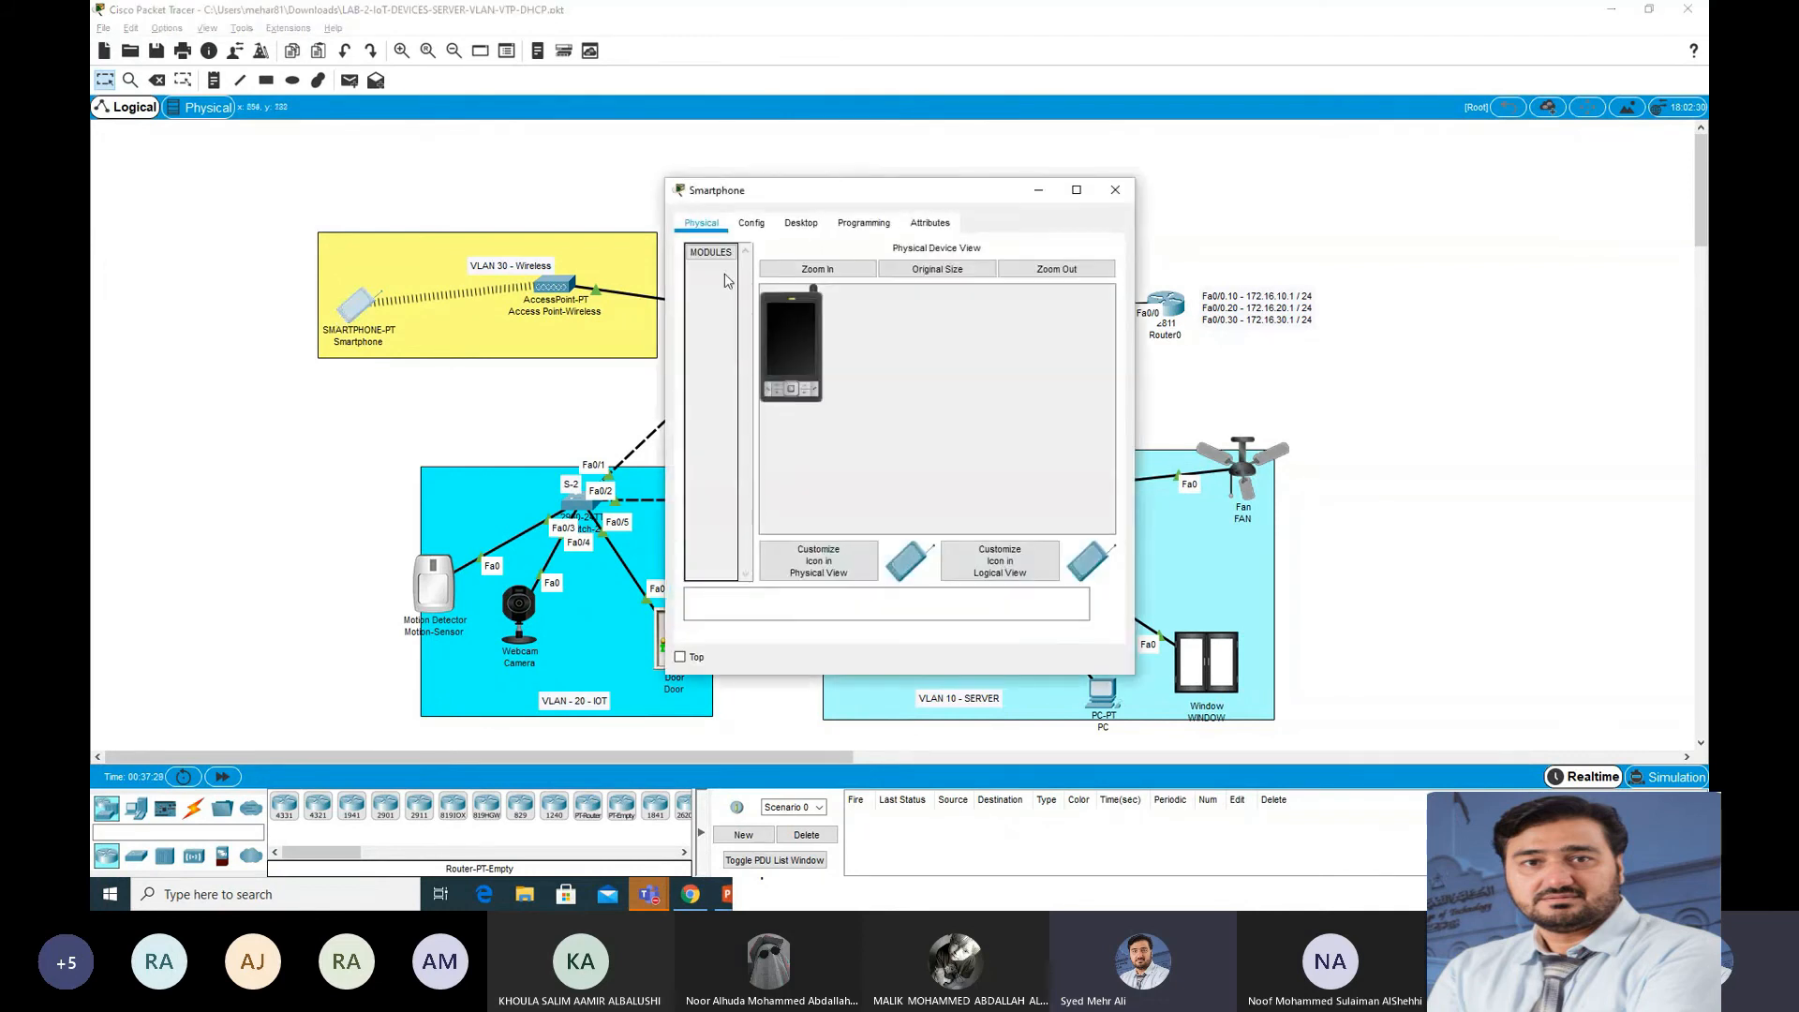
click(793, 227)
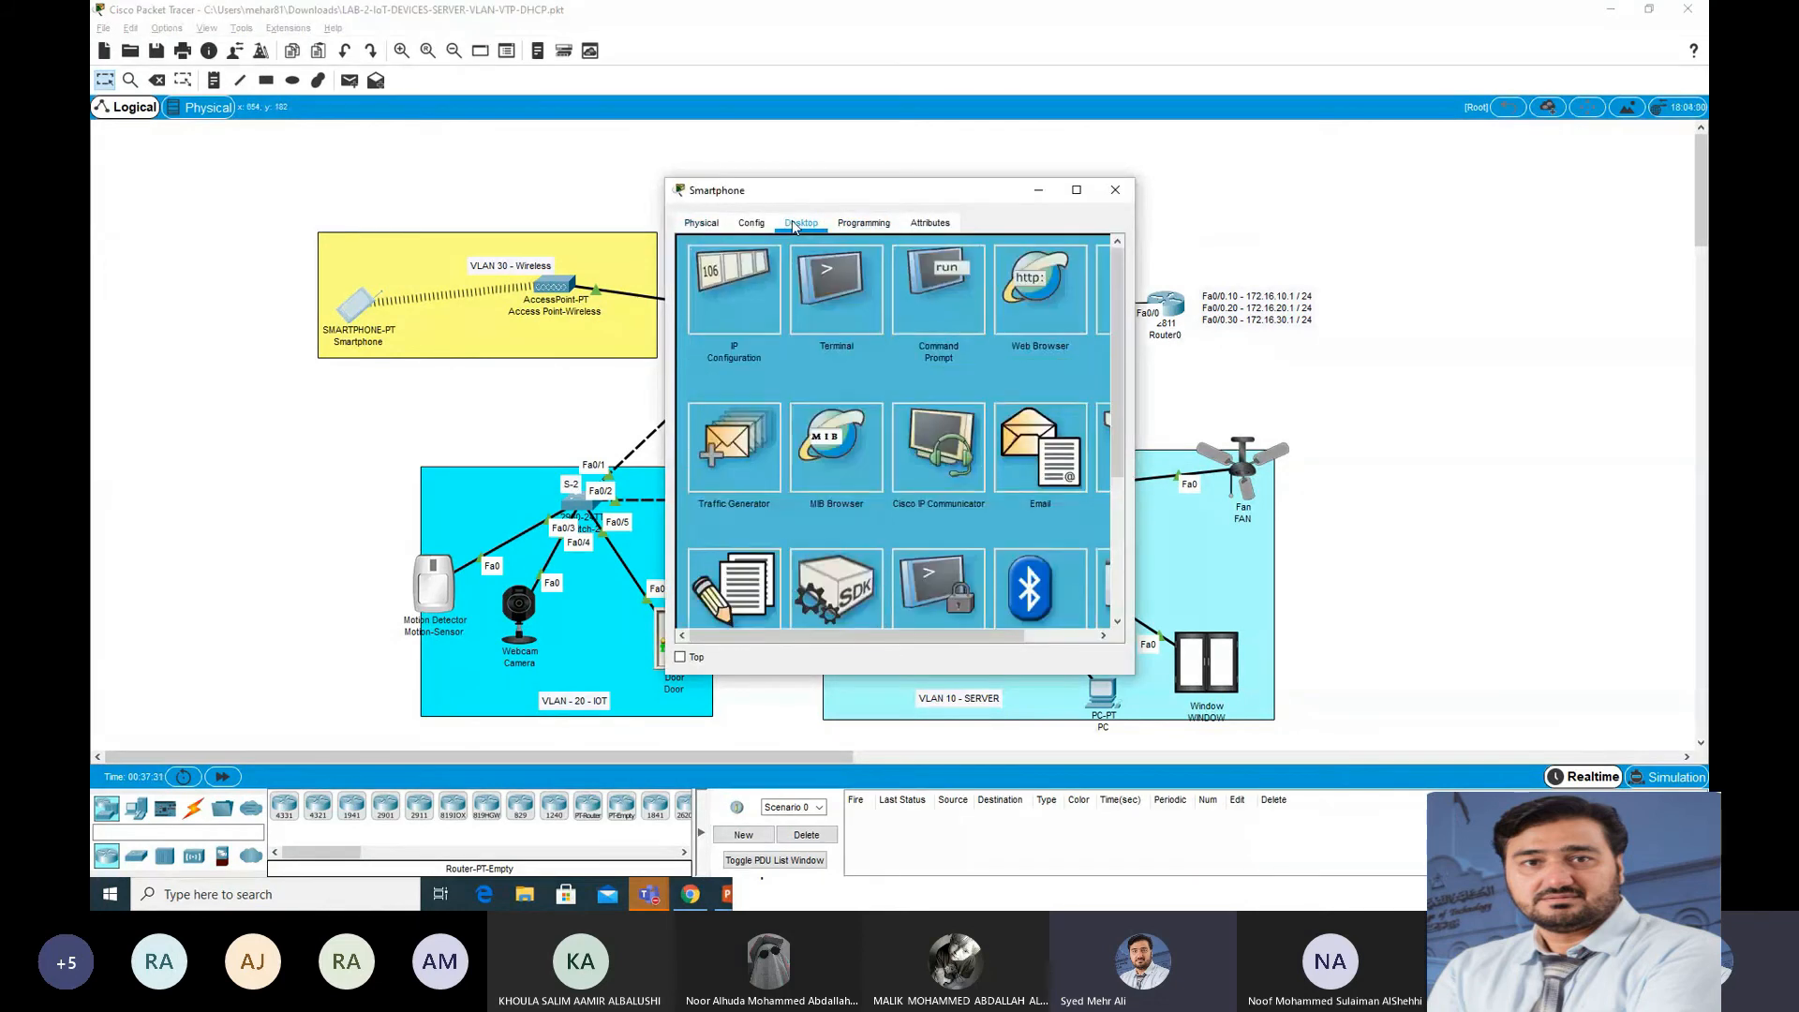
click(745, 281)
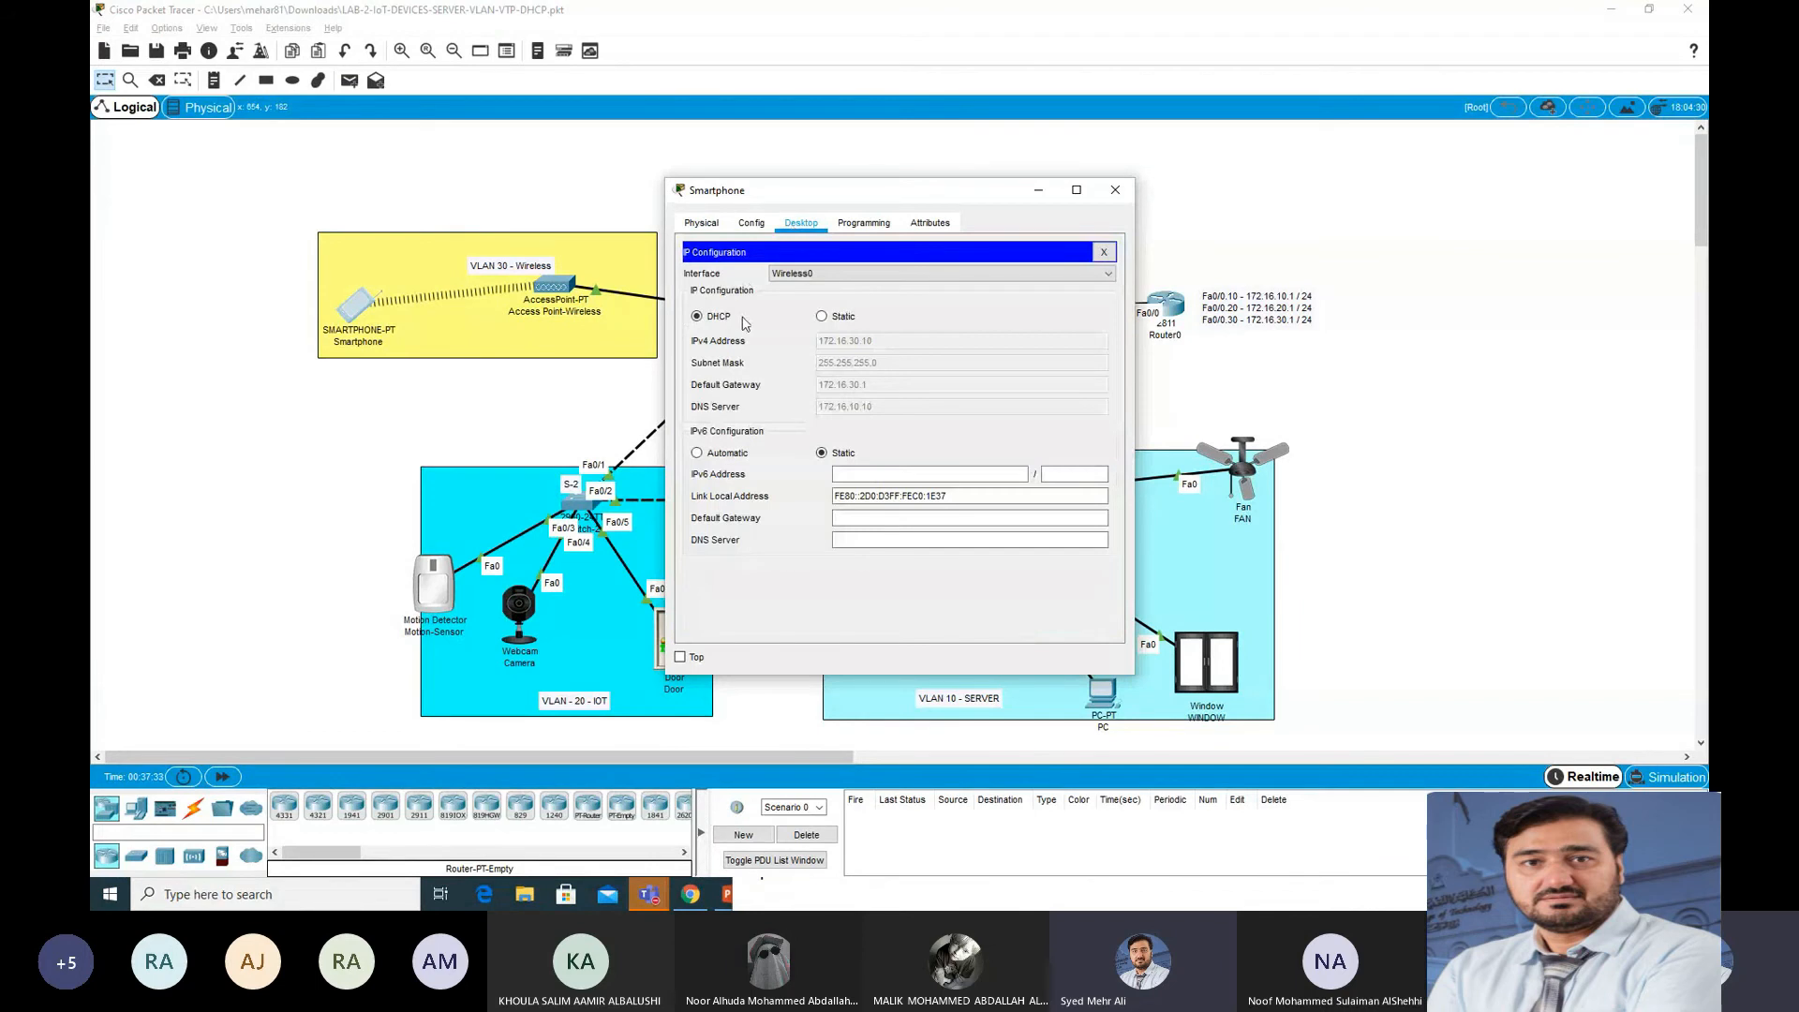
click(1117, 189)
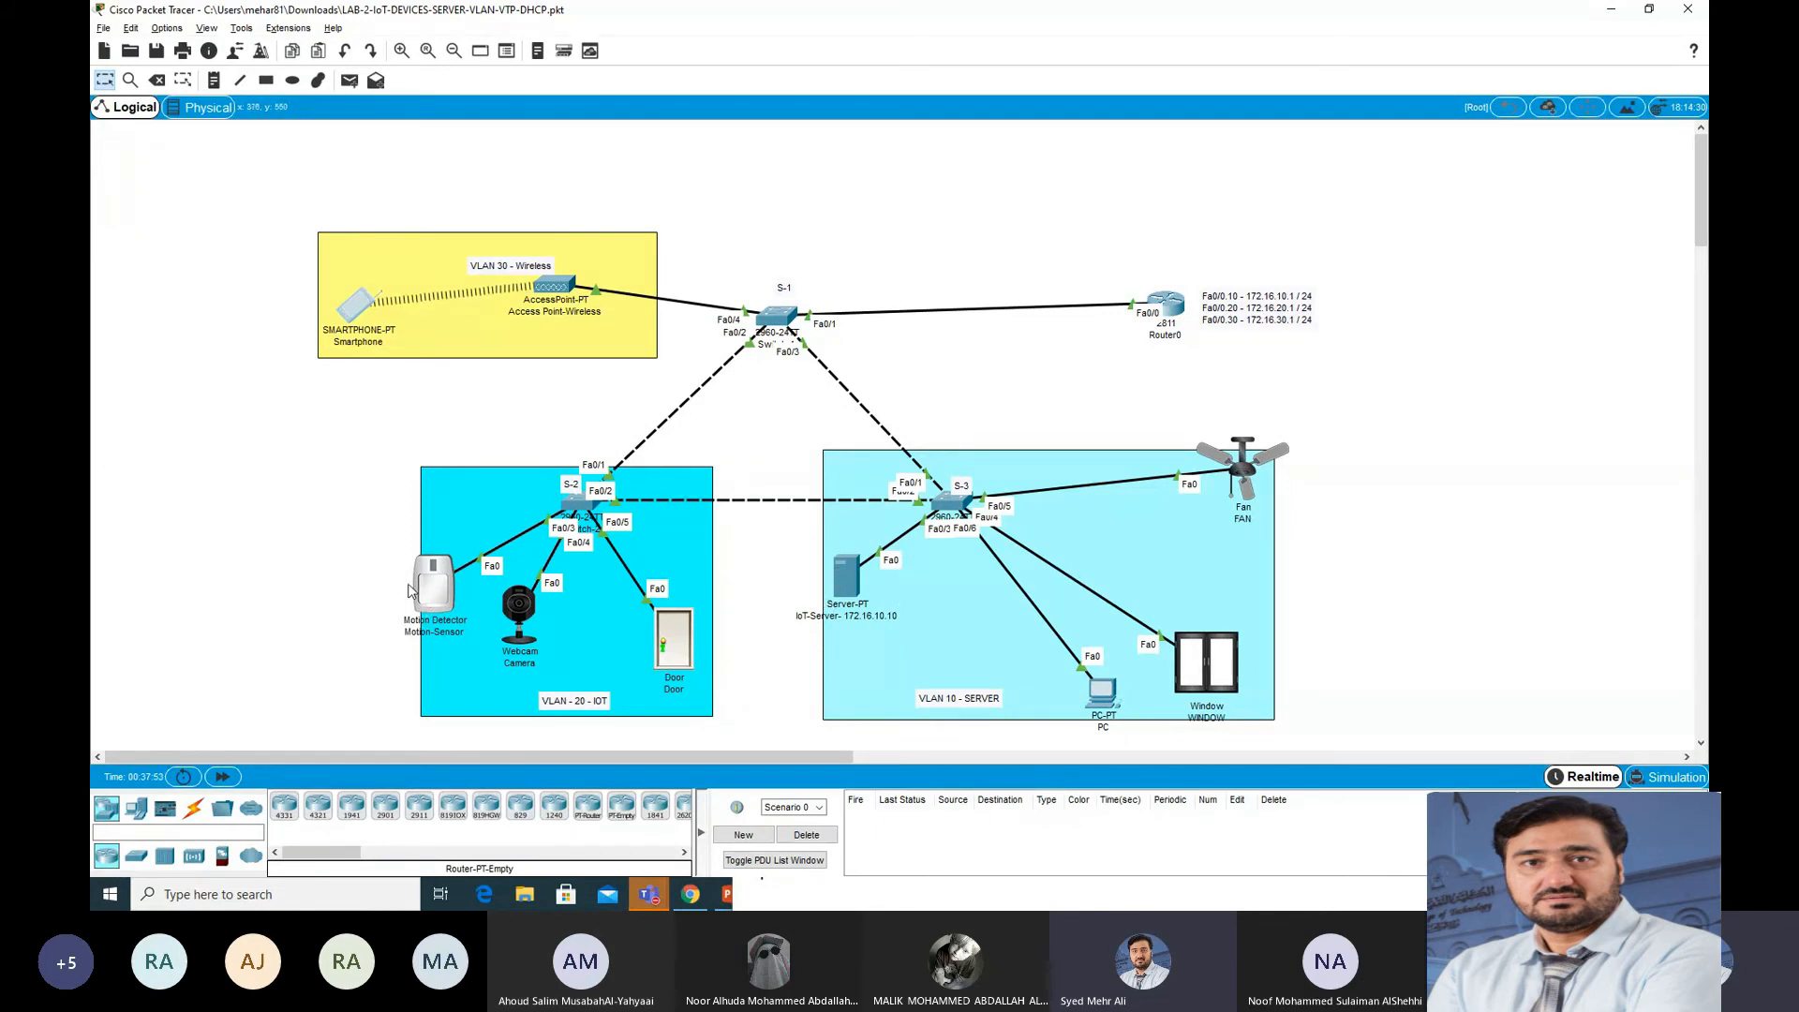
Step: Try to log in to the IoT server from the PC's IoT Monitor after editing the server address, and close the monitor
mouse_move(435, 597)
mouse_move(853, 592)
click(1099, 695)
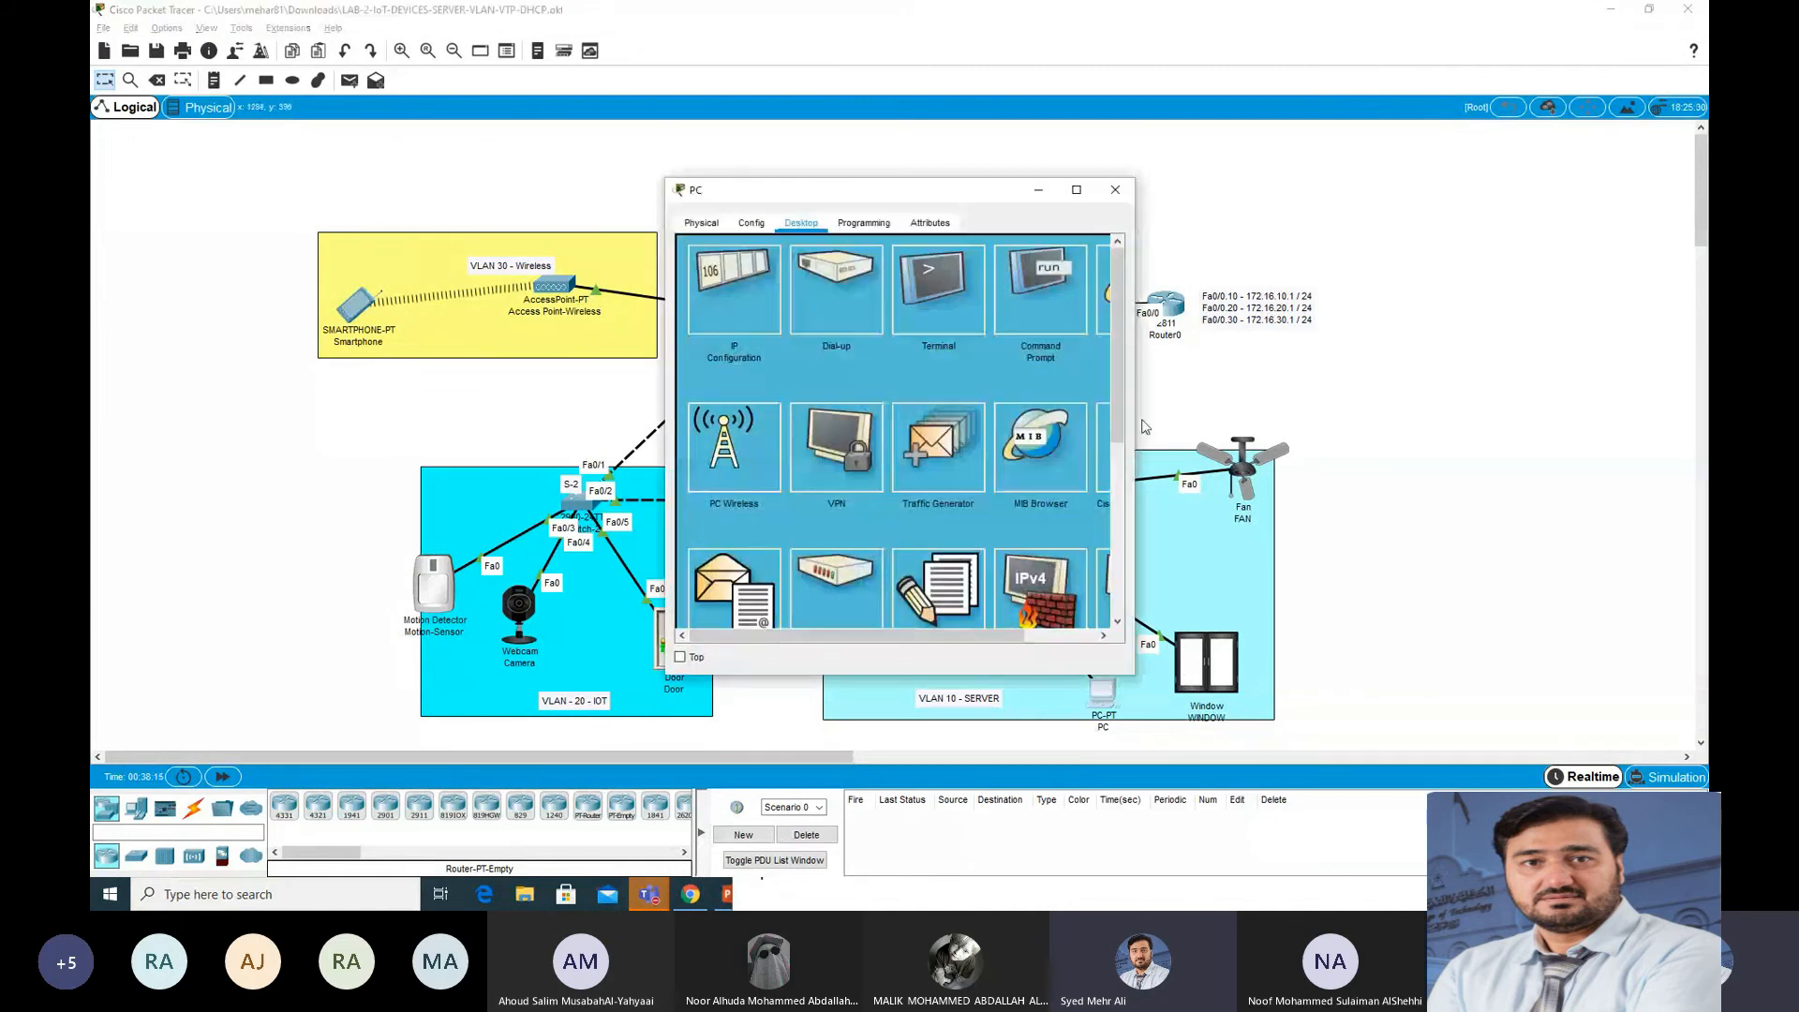
scroll(1012, 505, down, 5)
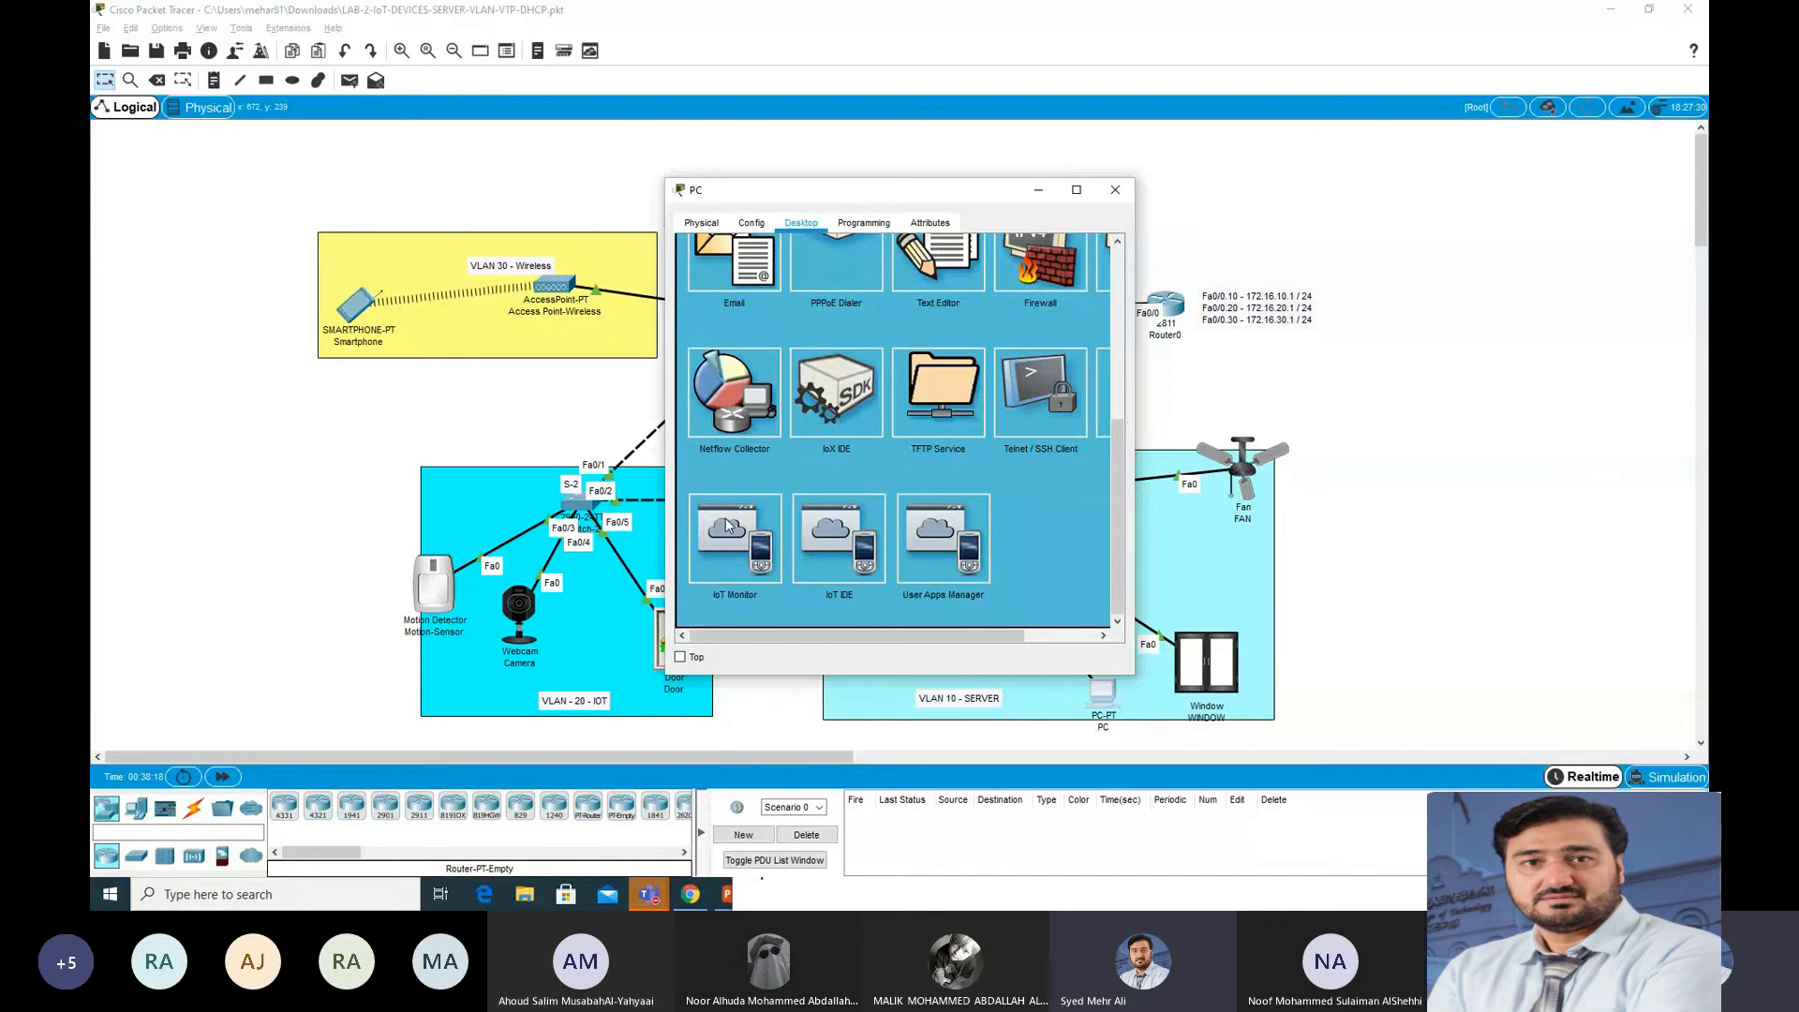
click(772, 501)
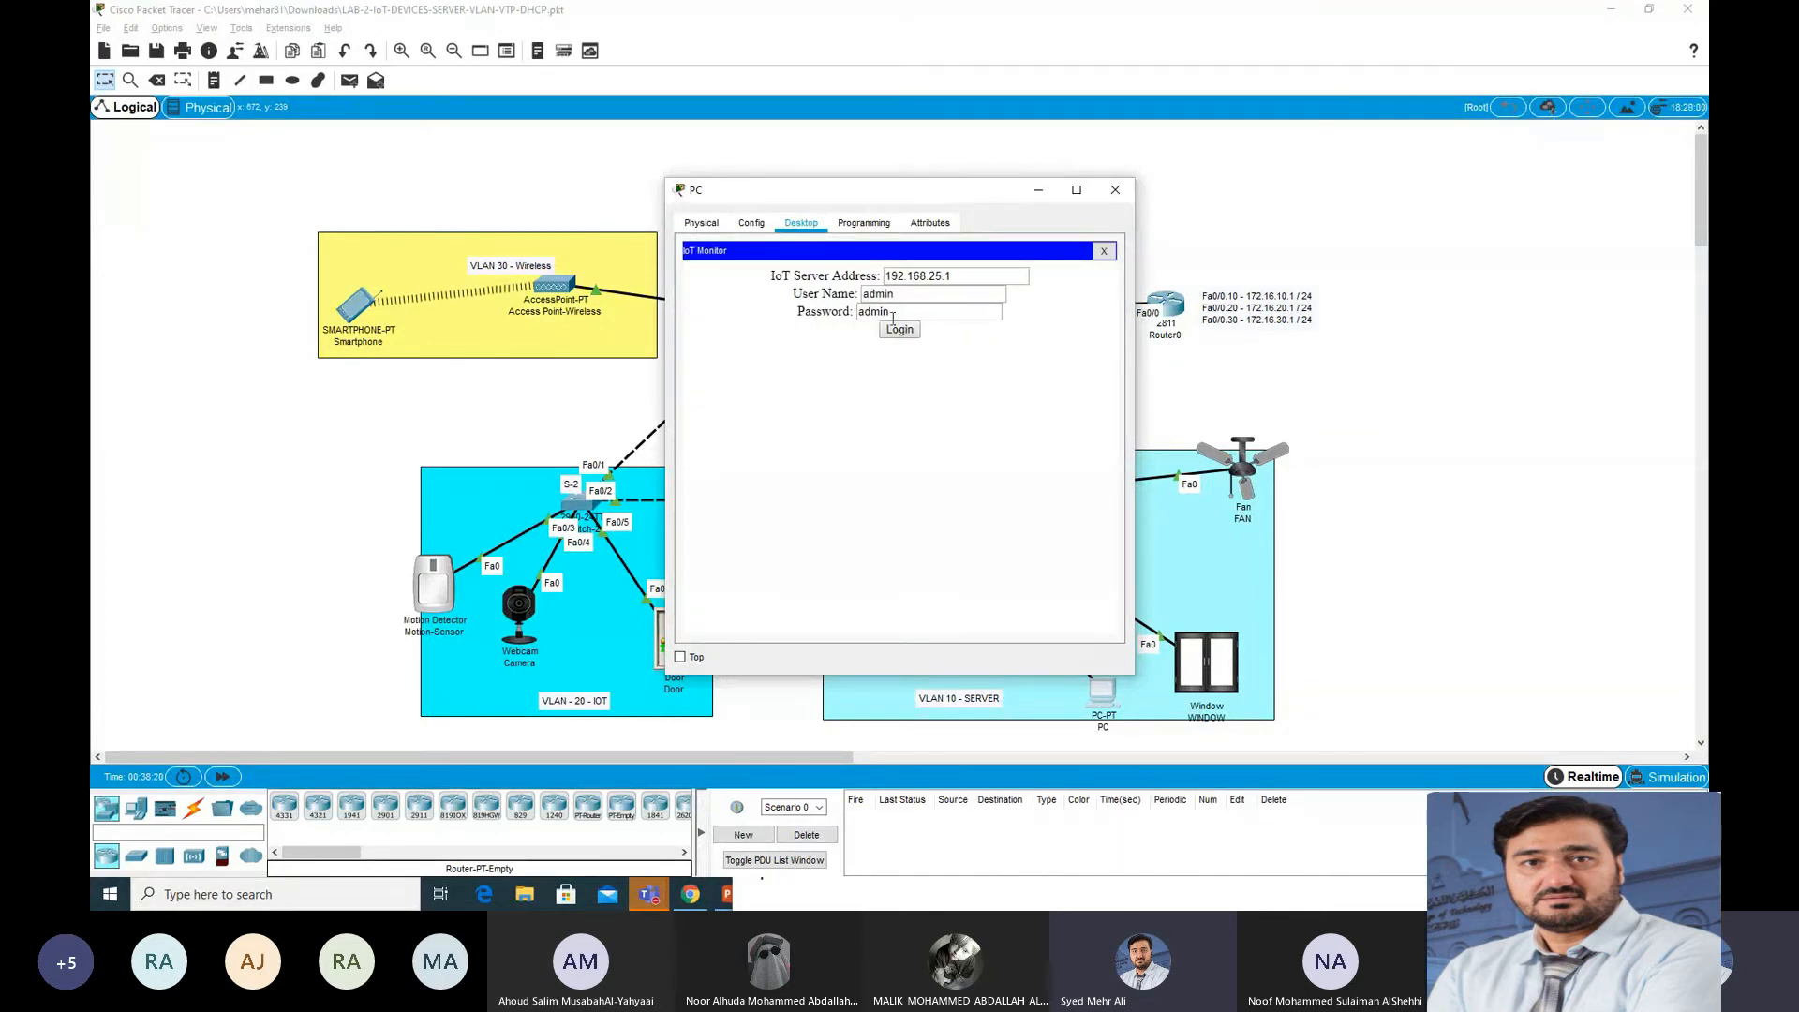
click(942, 276)
key(BackSpace)
key(BackSpace)
key(BackSpace)
key(BackSpace)
key(BackSpace)
key(BackSpace)
key(BackSpace)
key(Return)
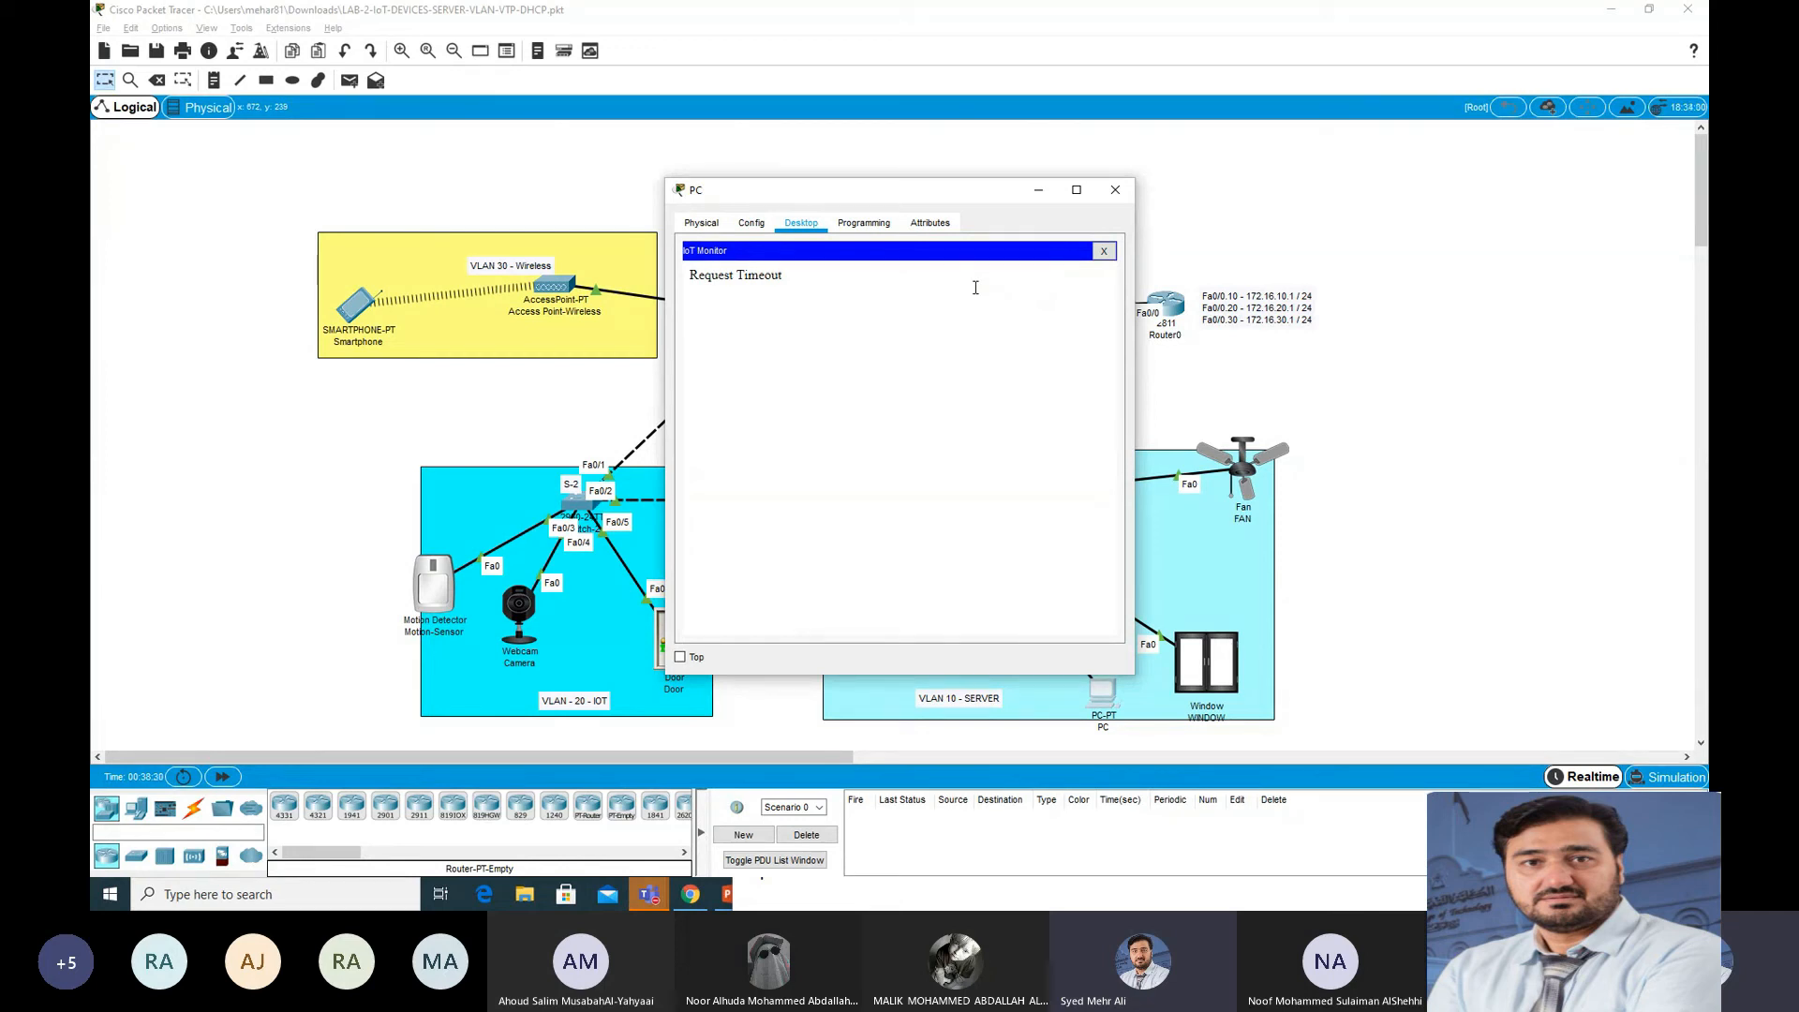
click(1104, 250)
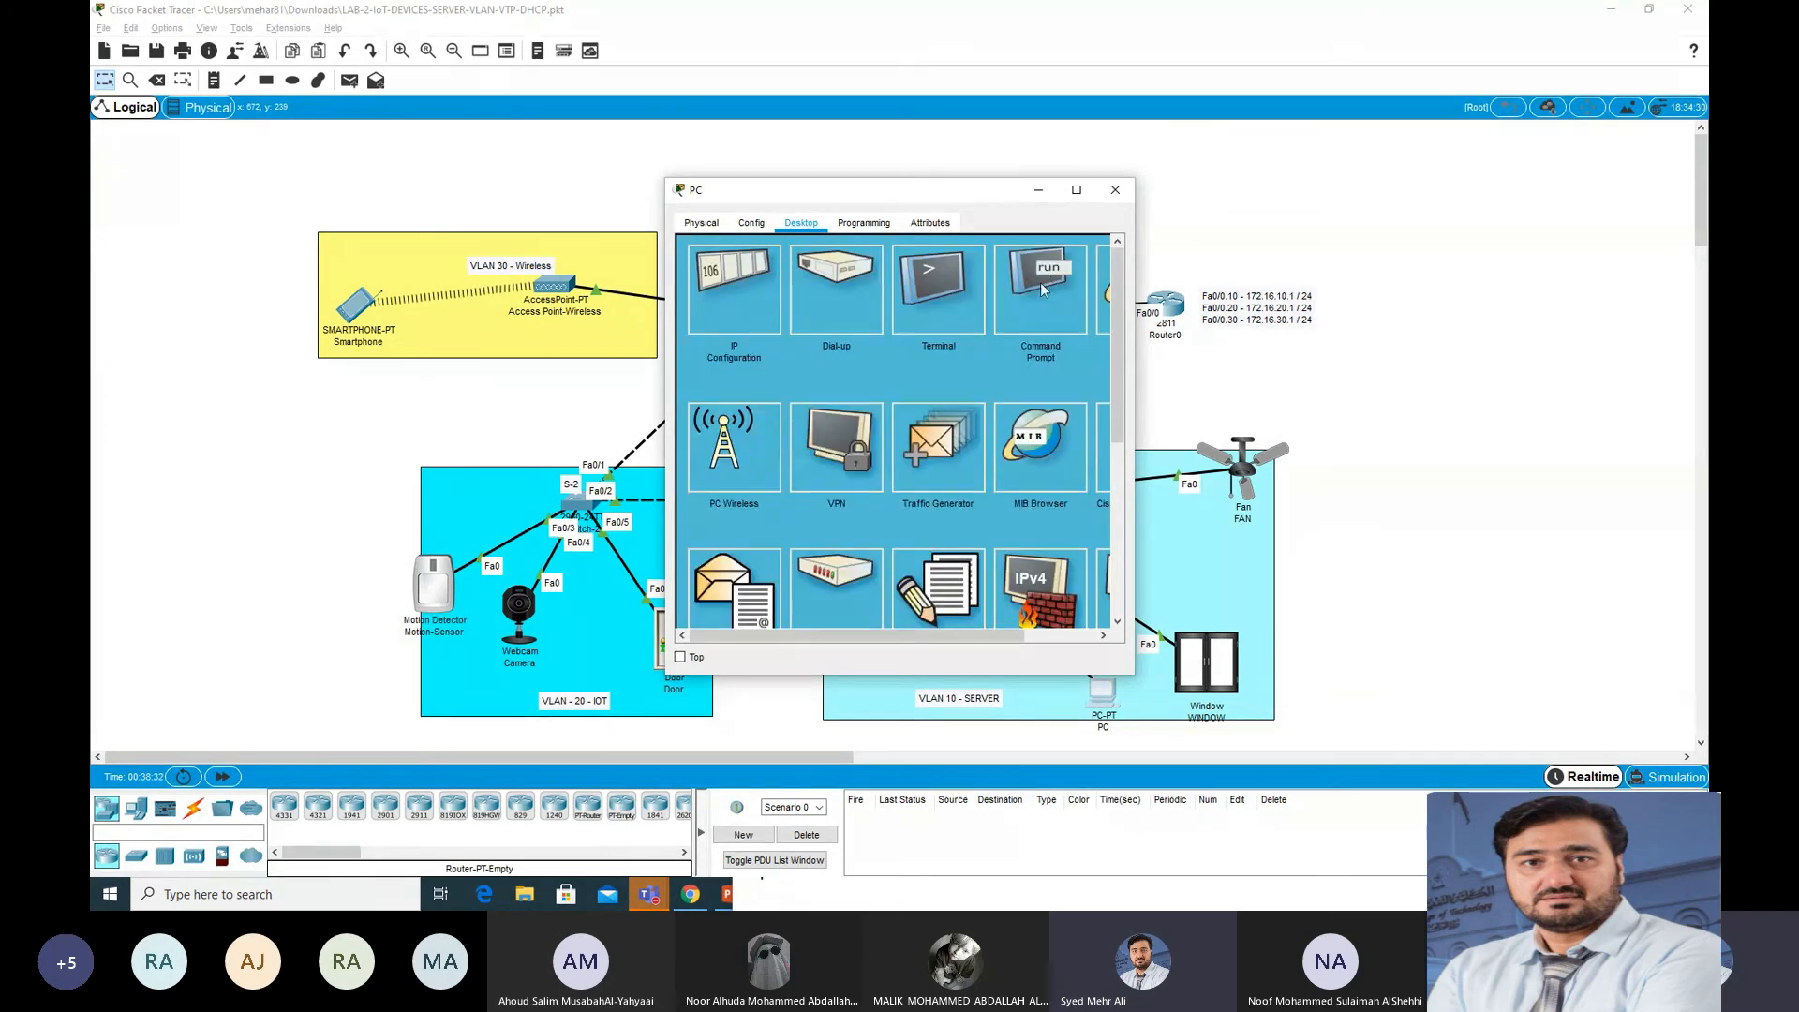
Step: Load 172.16.10.10 in the PC's web browser to check the server's page, and close the PC window
drag(1135, 300, 1376, 299)
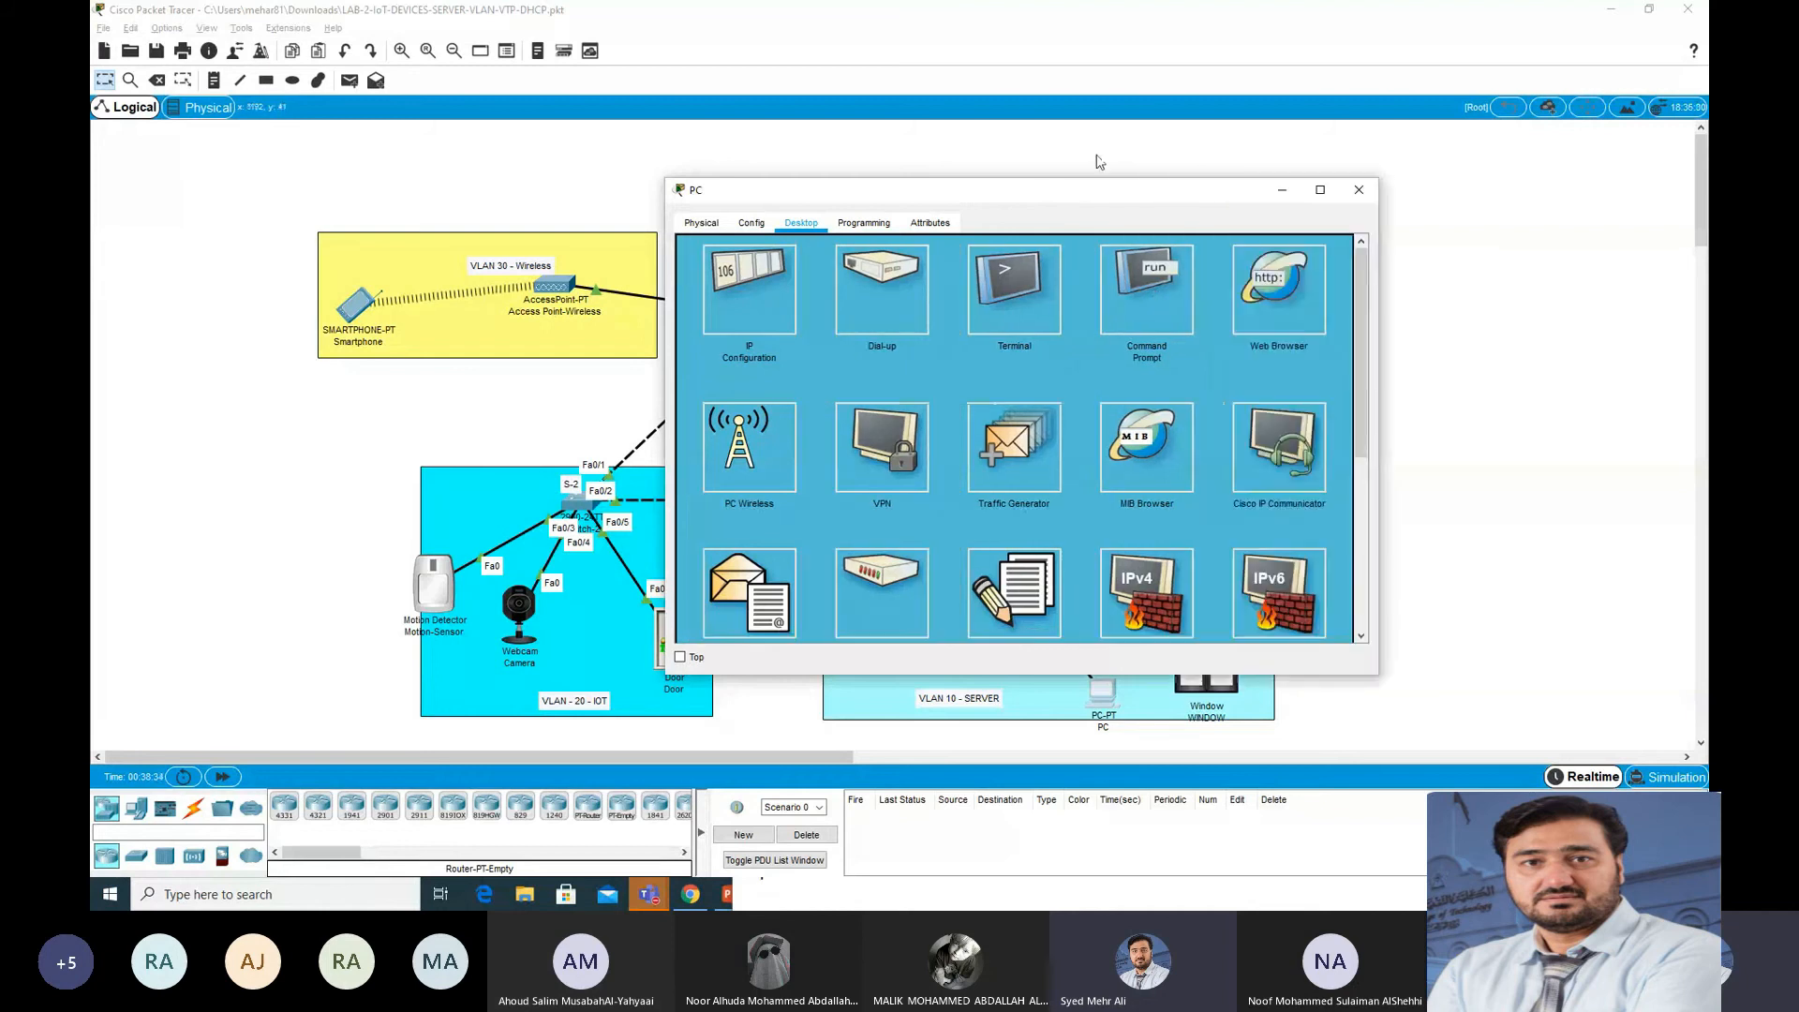
drag(1081, 198, 1405, 148)
click(1580, 240)
click(1149, 219)
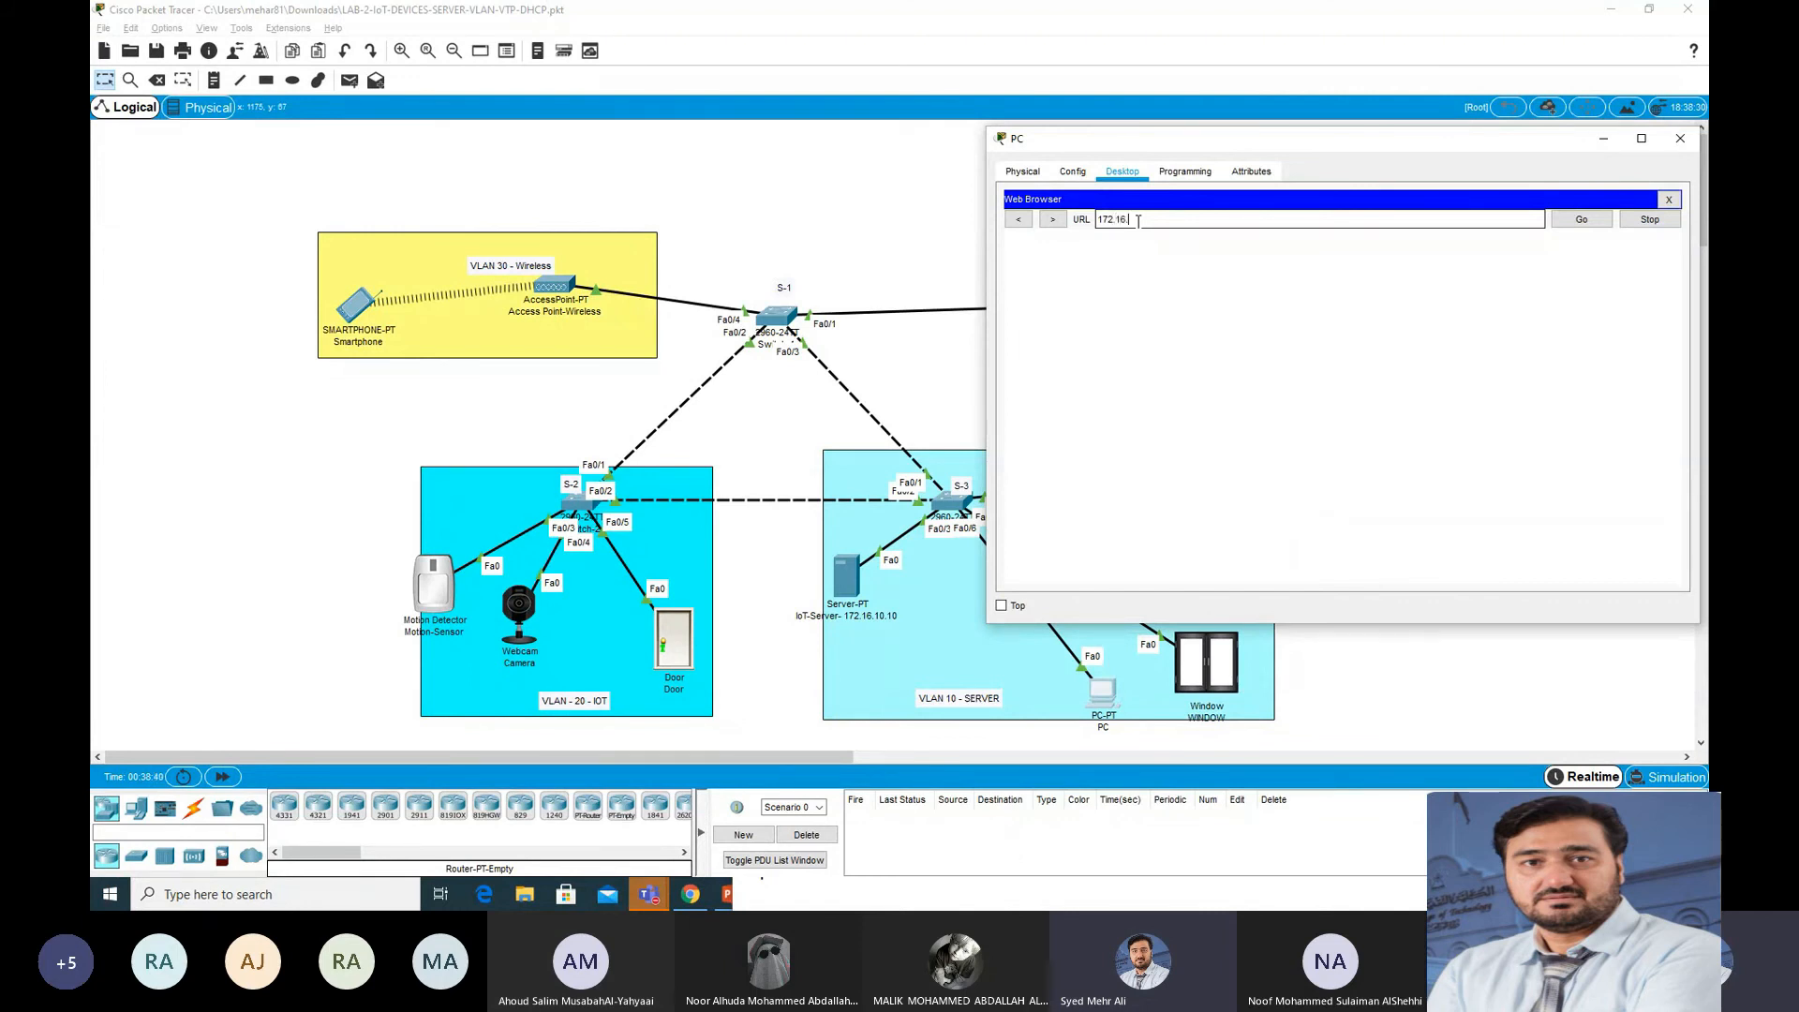
key(Return)
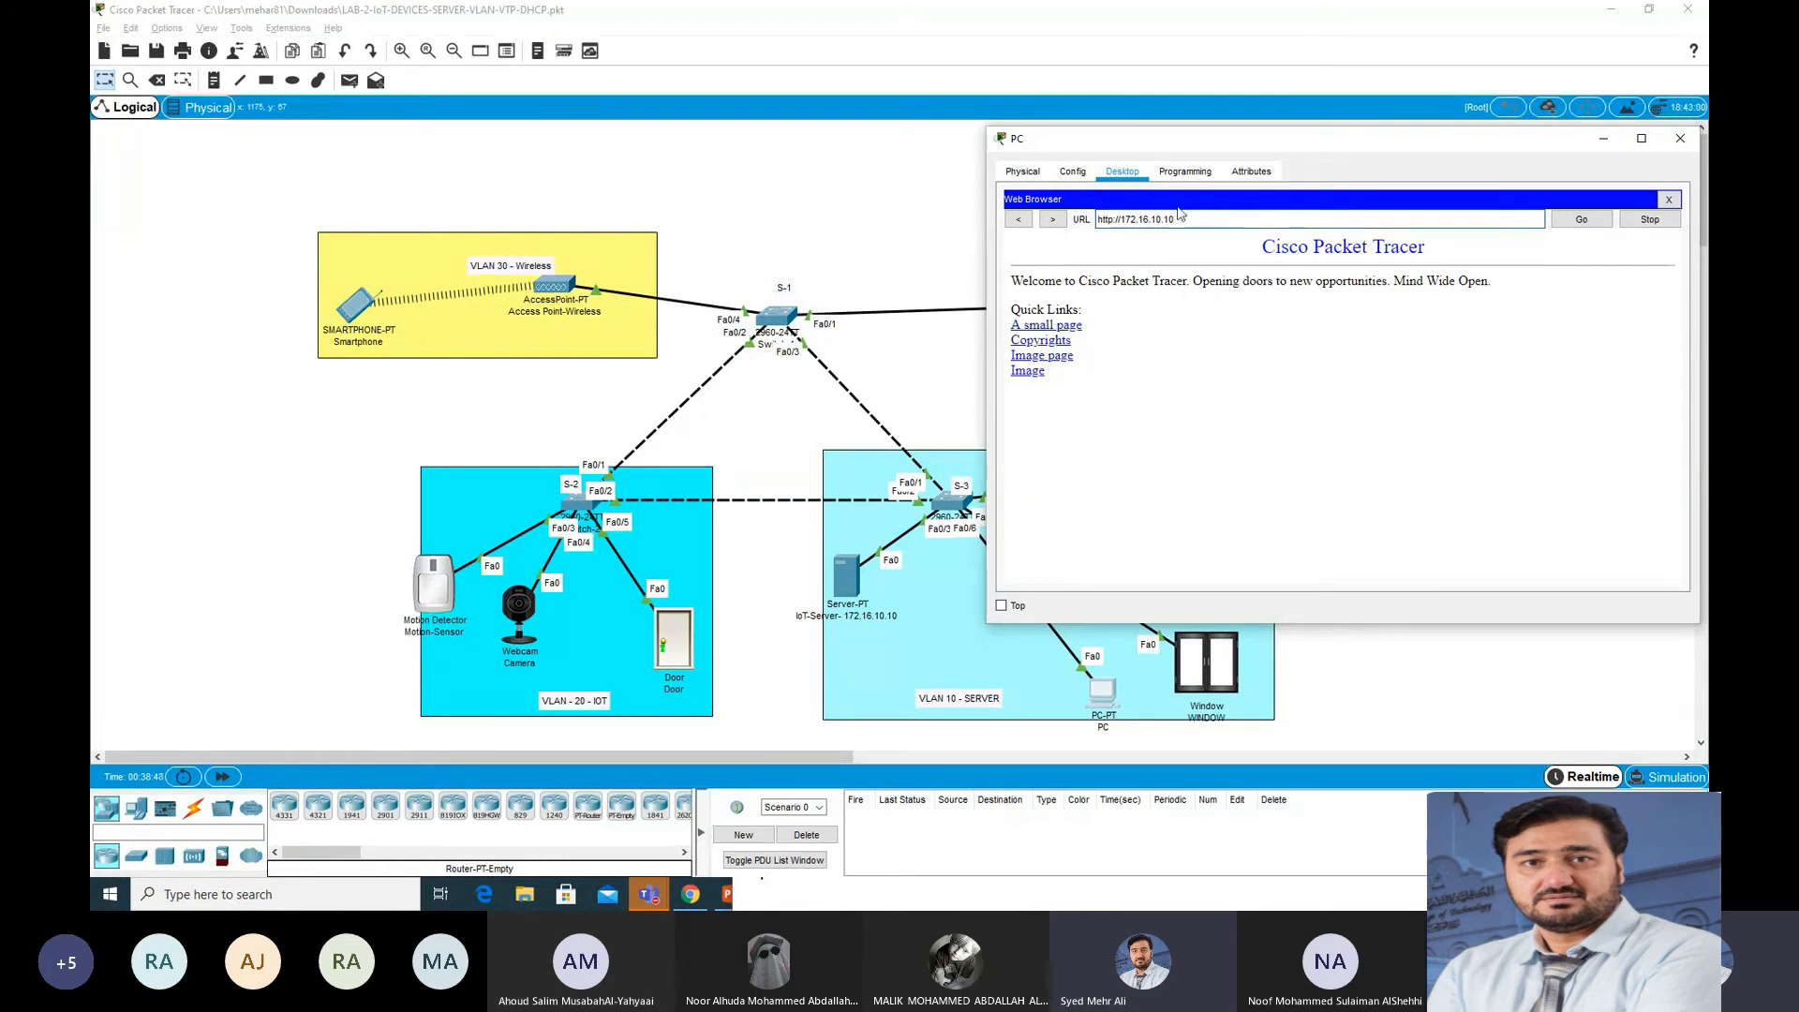
drag(1175, 218, 1125, 218)
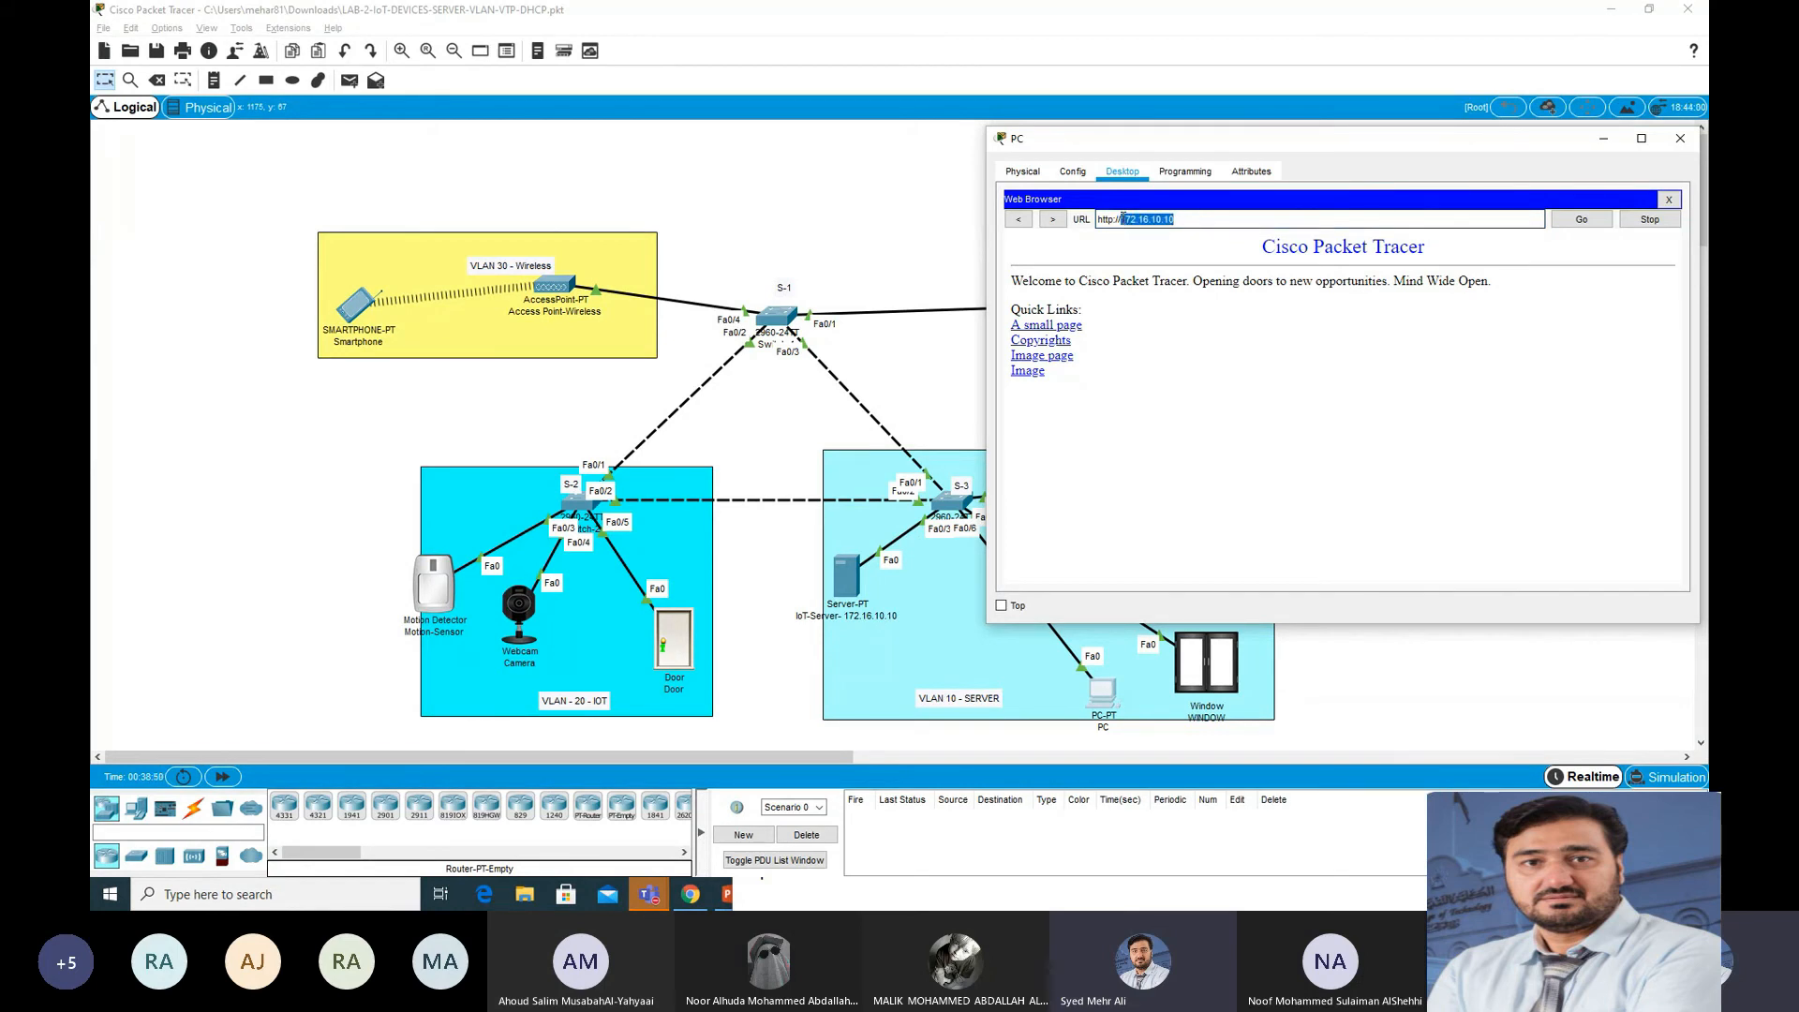
click(1671, 201)
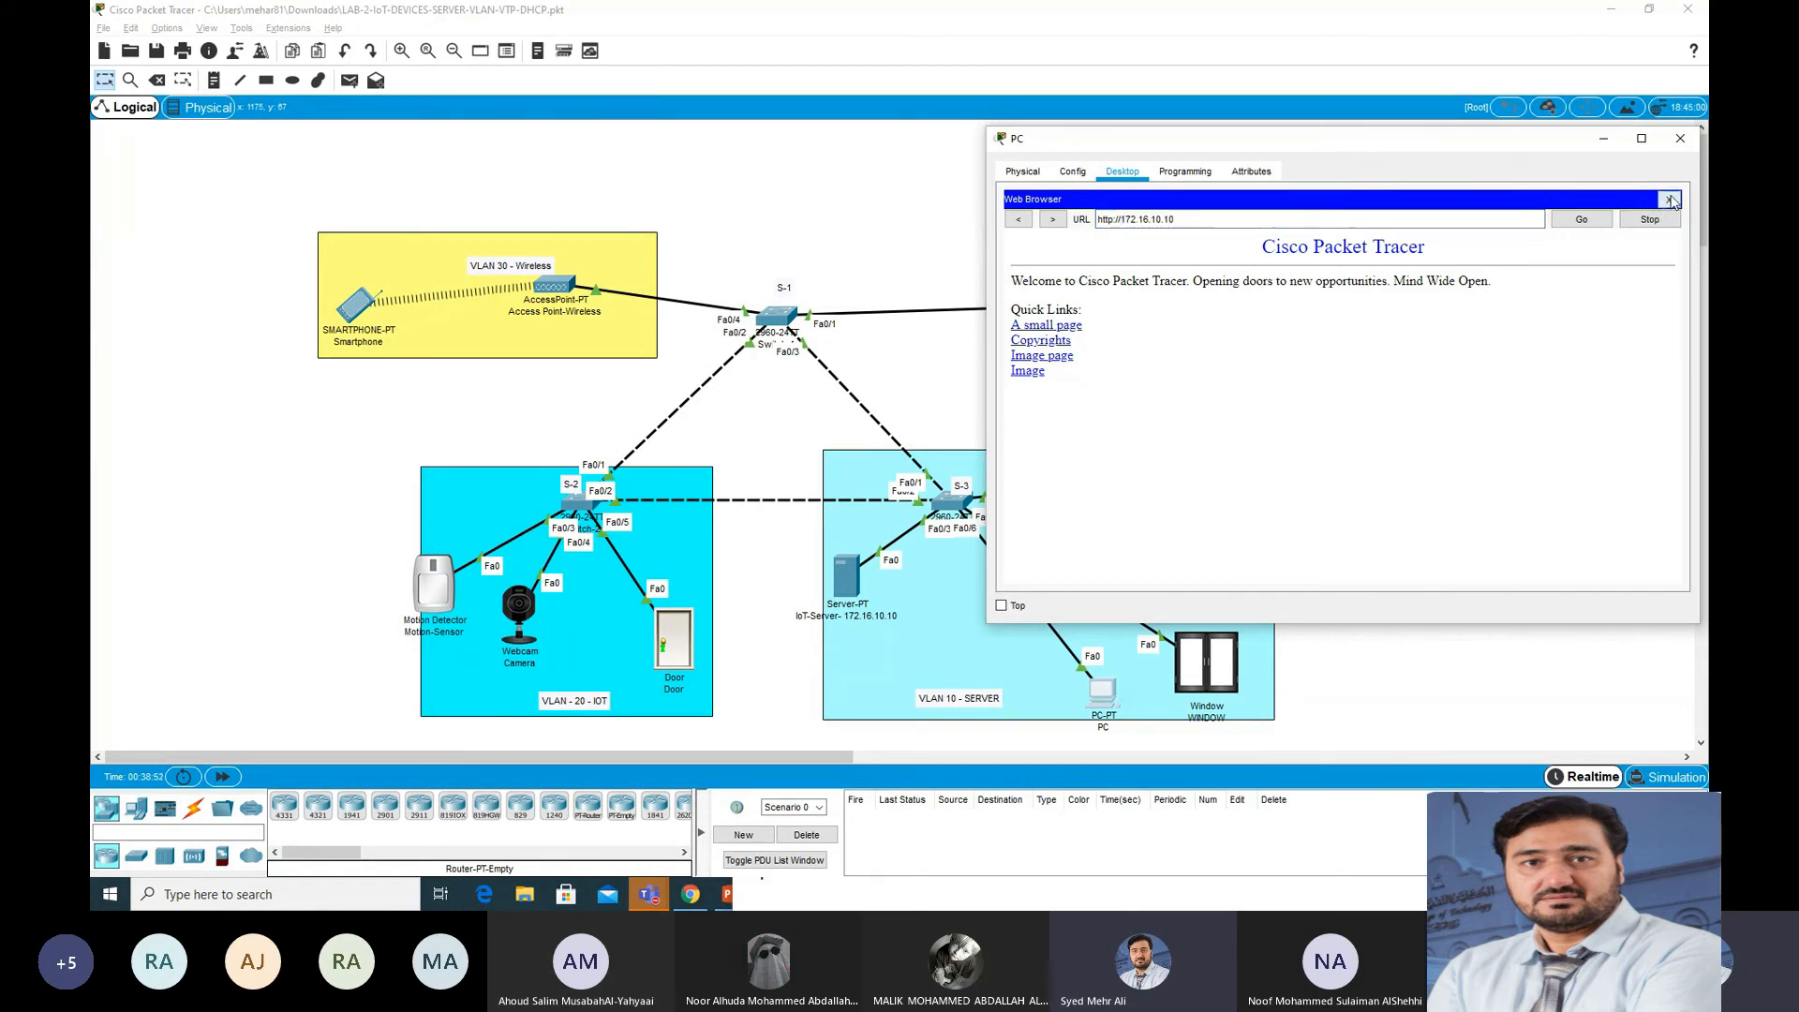
click(1680, 138)
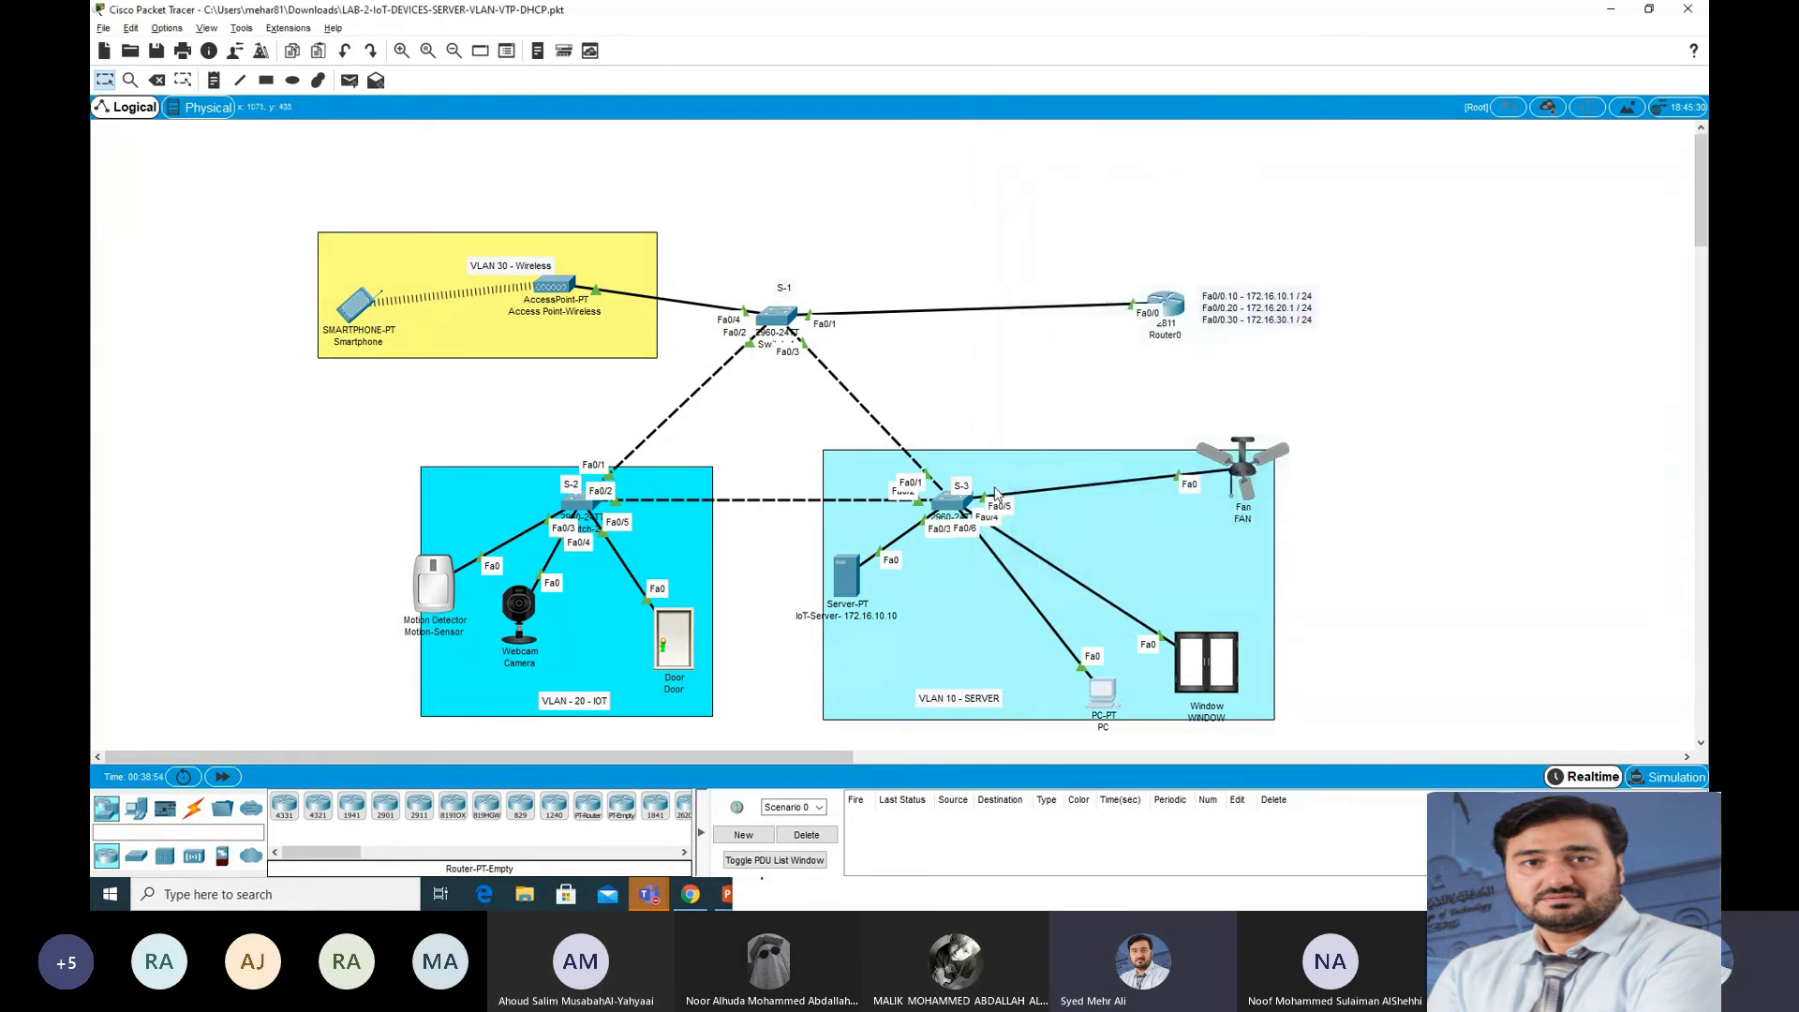
Step: Turn on the IoT registration server service on the IoT-Server and close its window
click(854, 577)
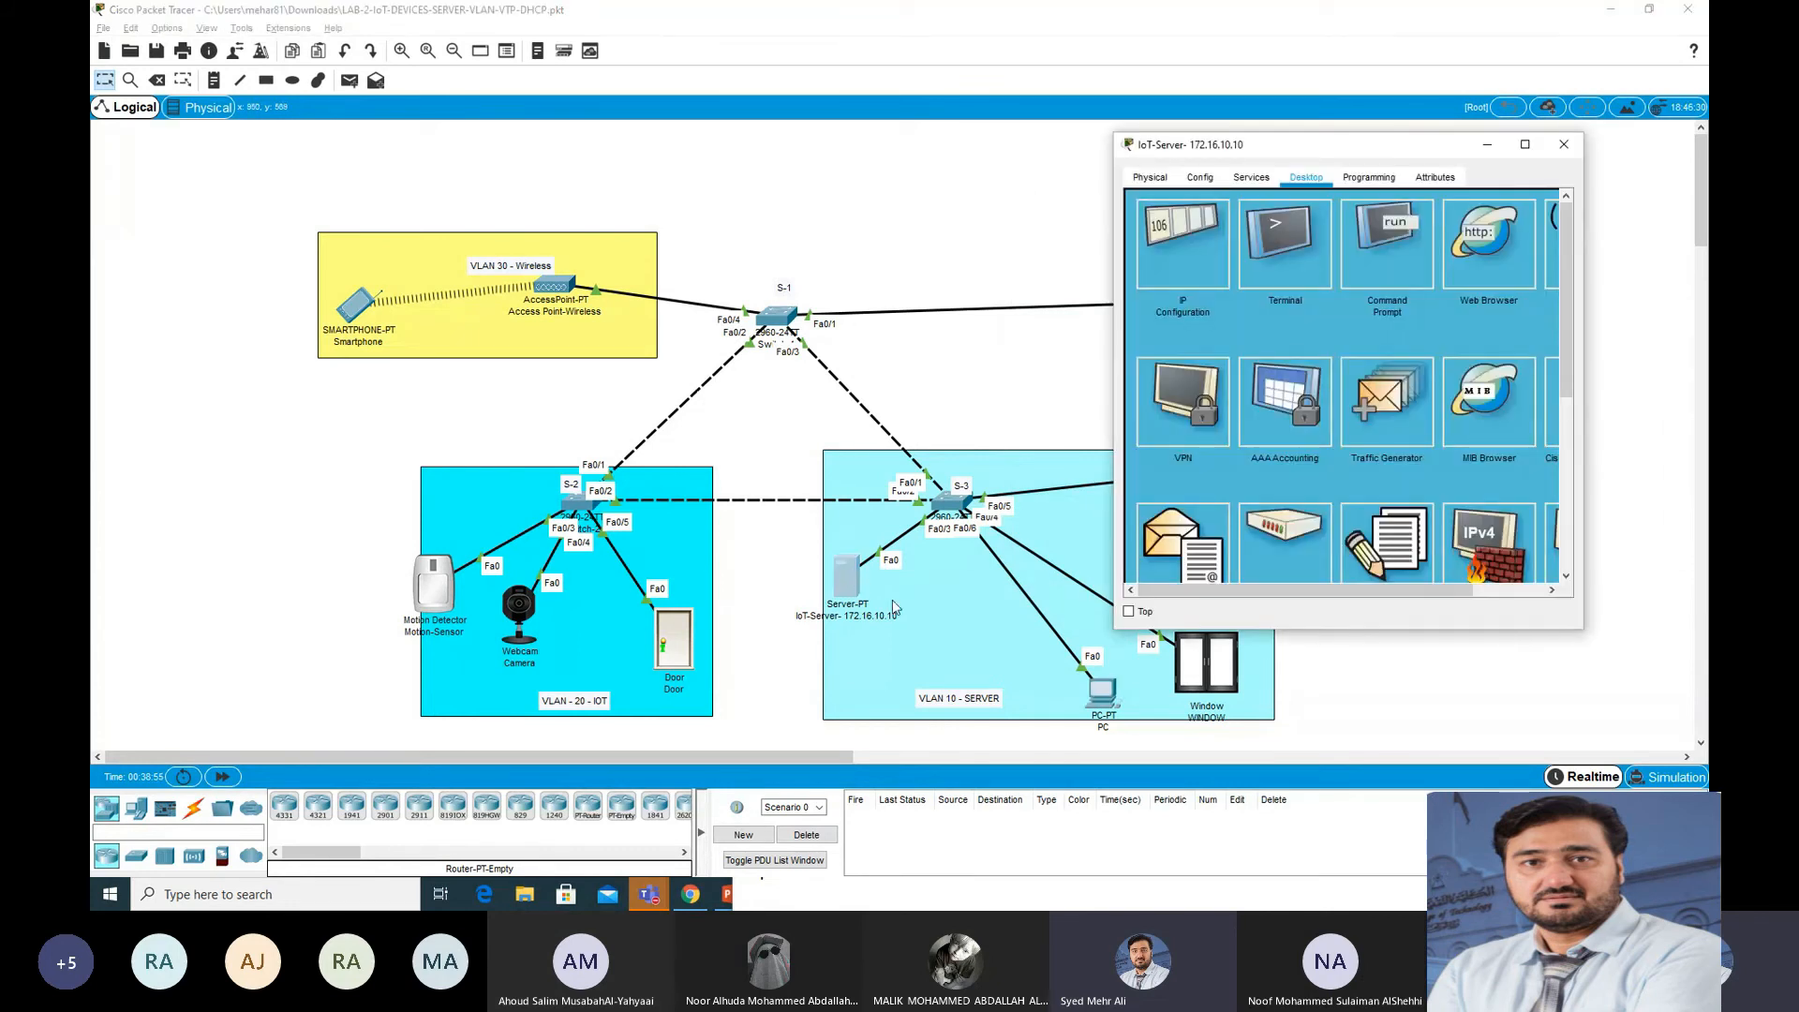
click(1251, 183)
click(1190, 385)
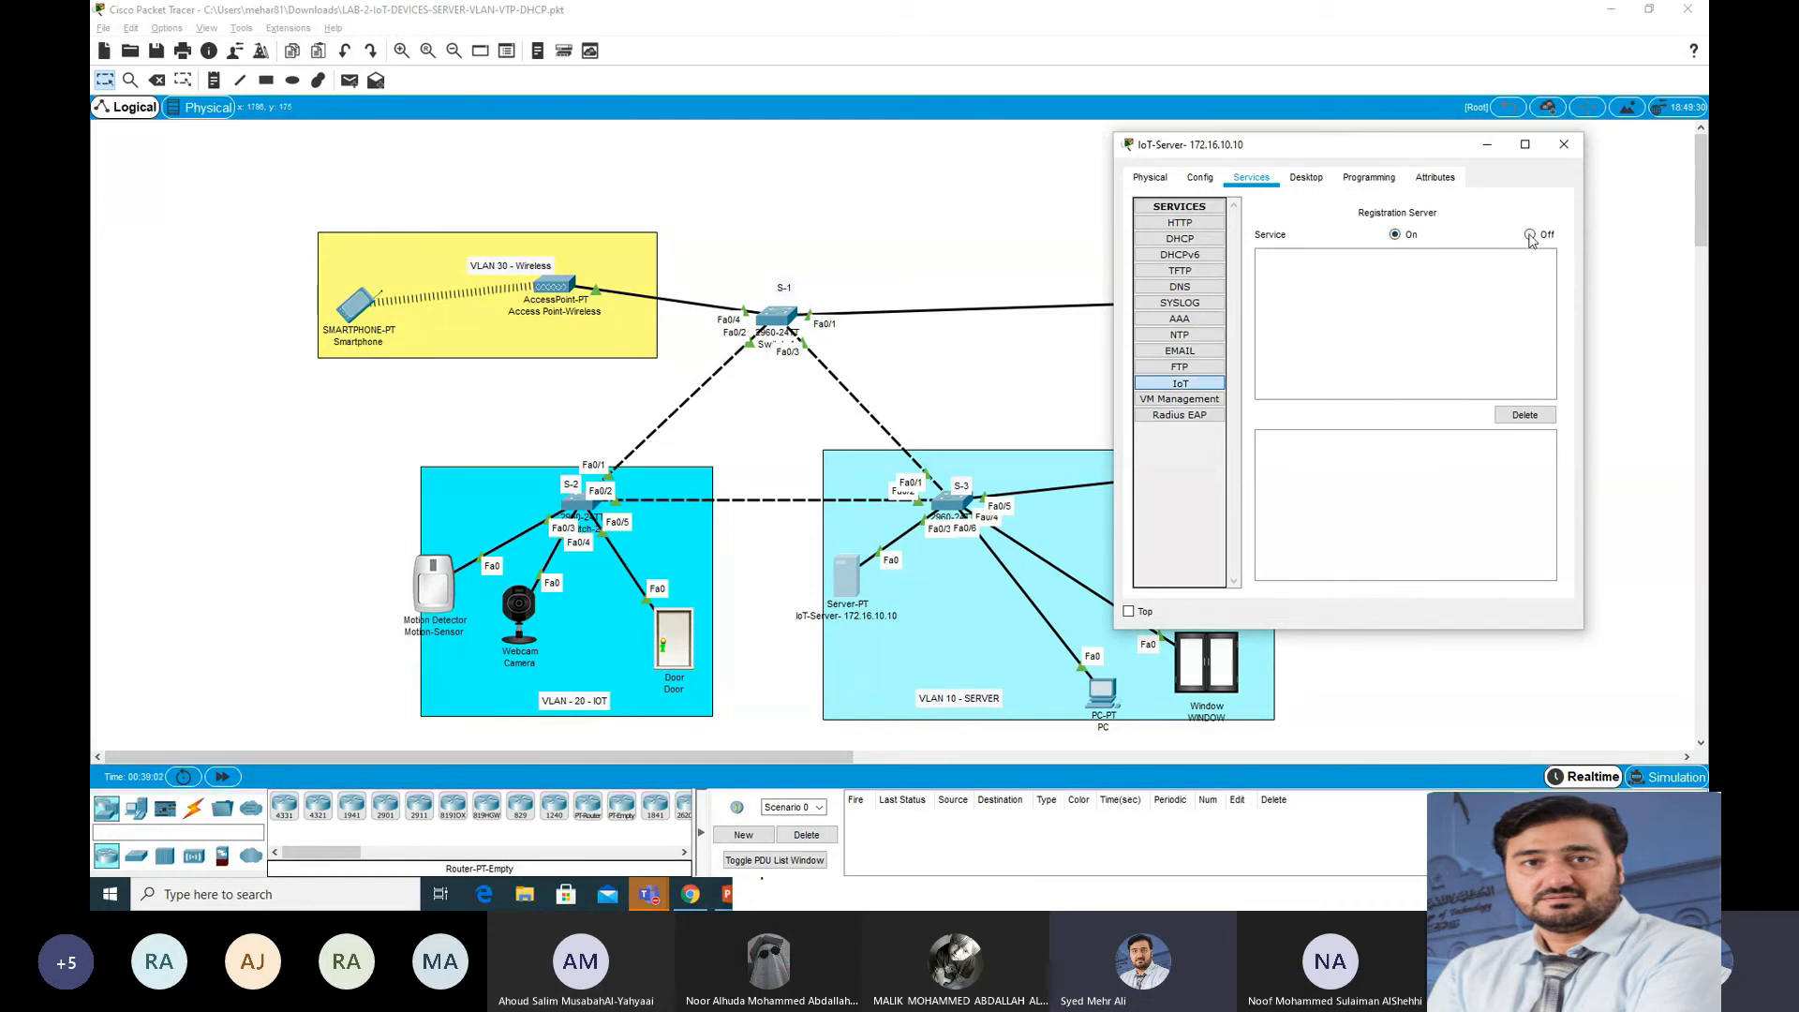
click(1564, 144)
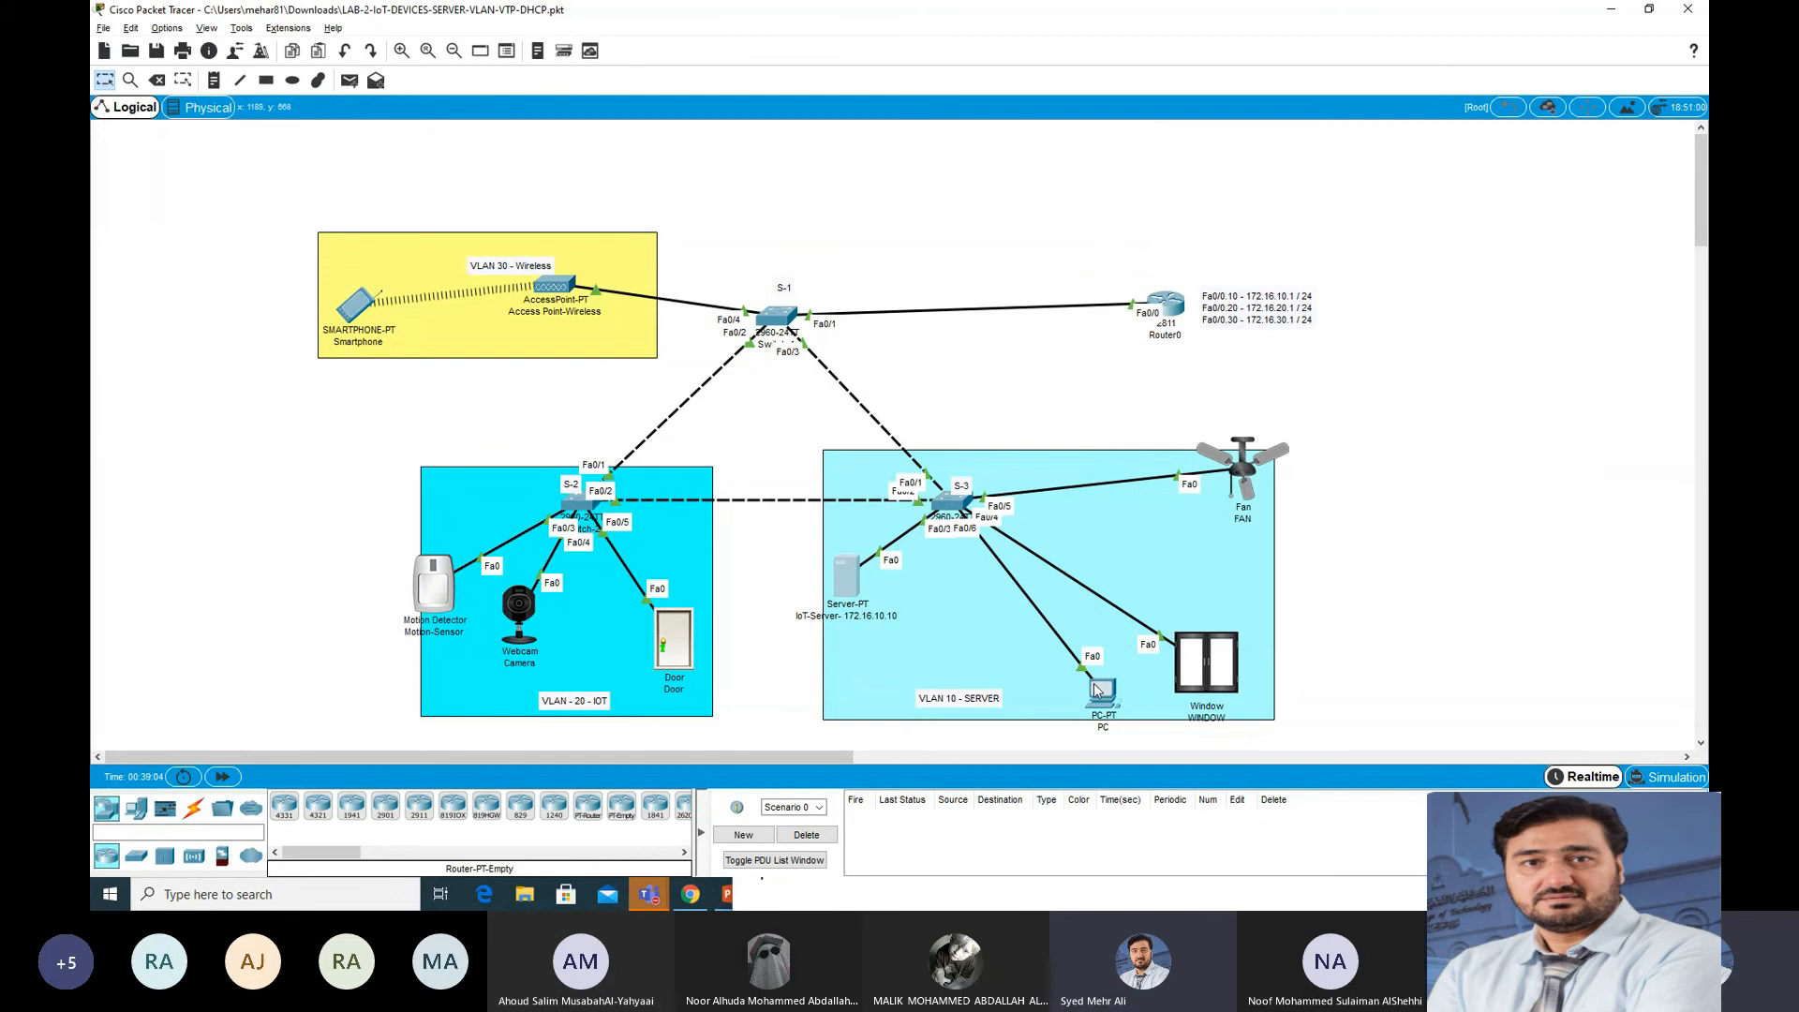
Step: Open the registration server page at 172.16.10.10 in the PC's web browser, with the PC window widened
click(1098, 691)
drag(1135, 335, 1510, 334)
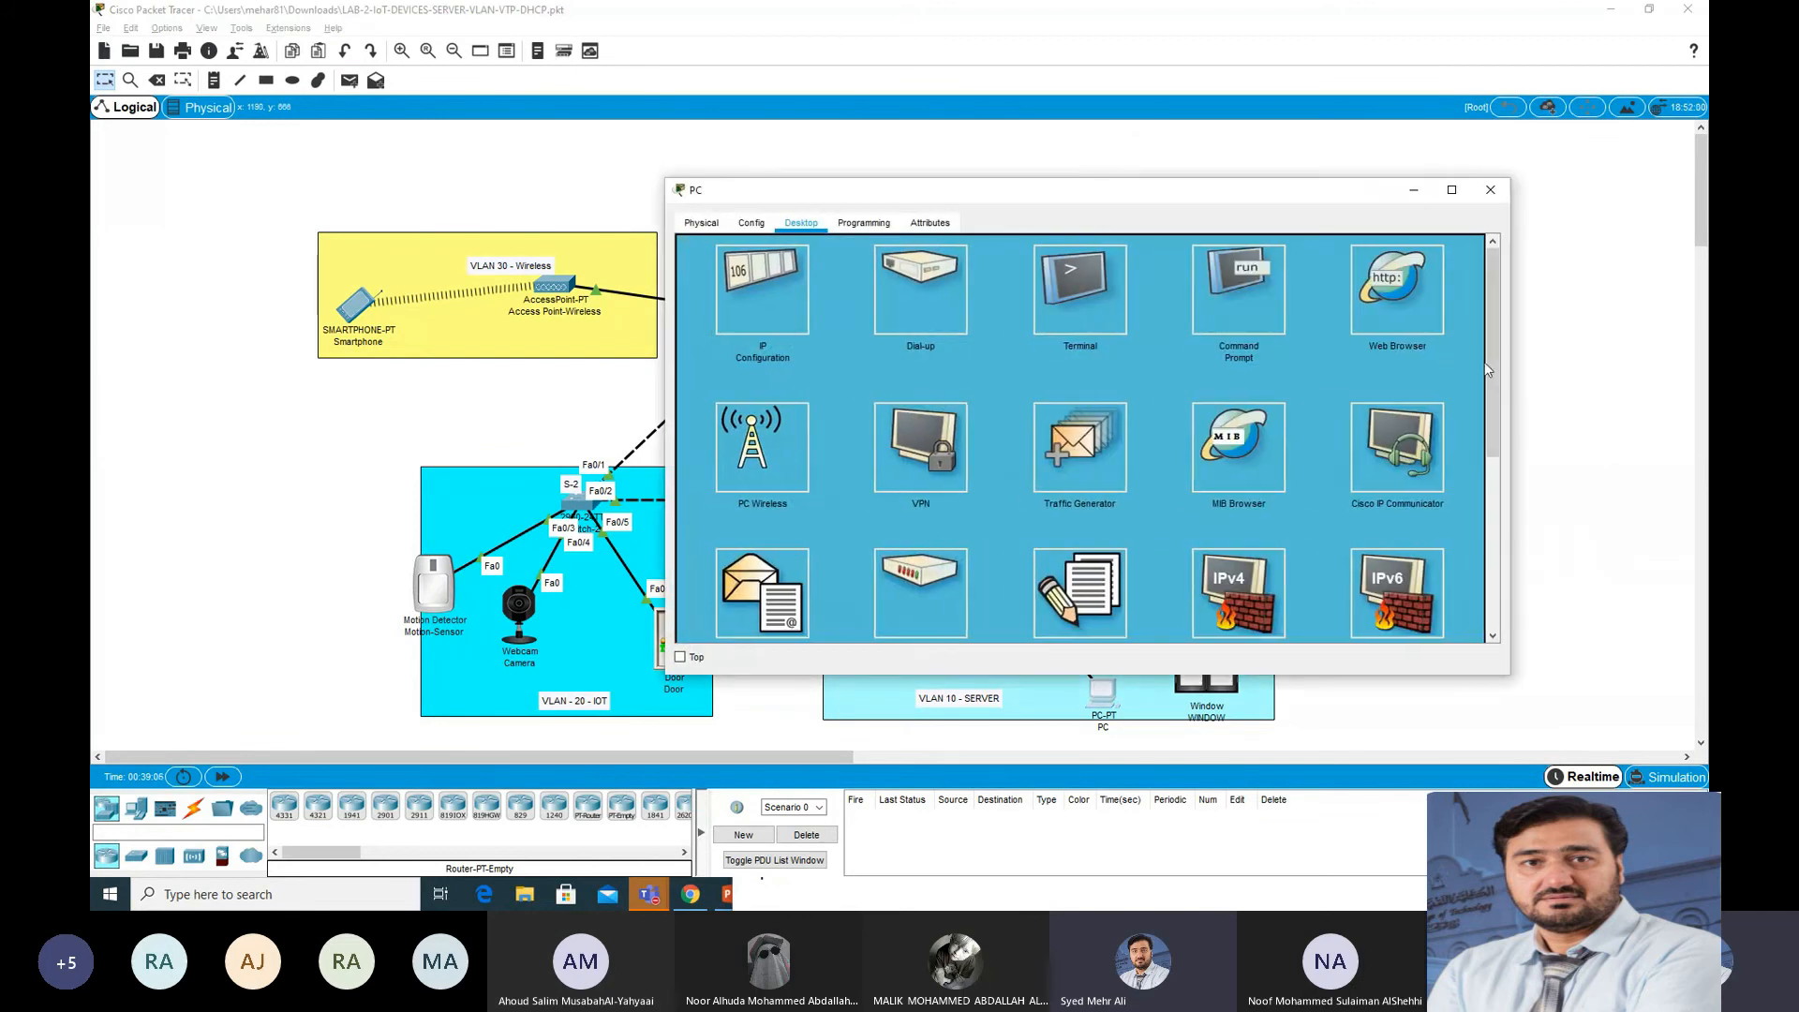
click(1398, 286)
click(983, 270)
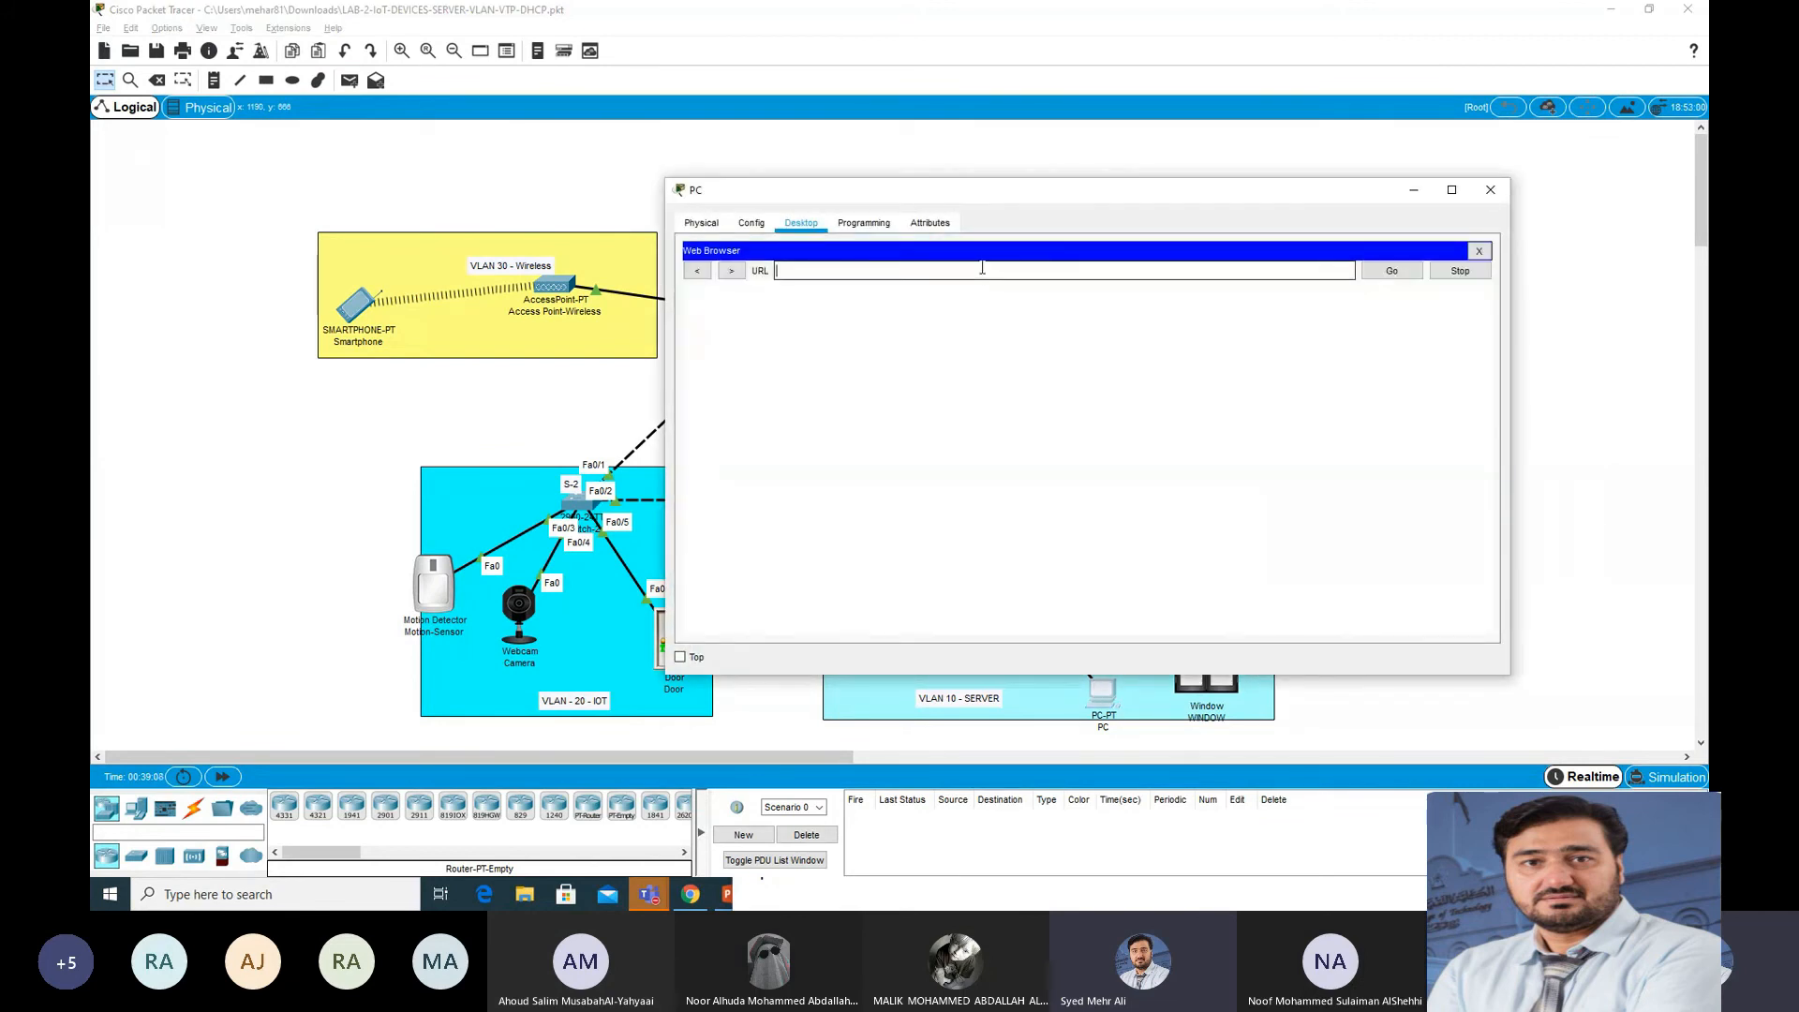
text(172.16.10.10)
key(Return)
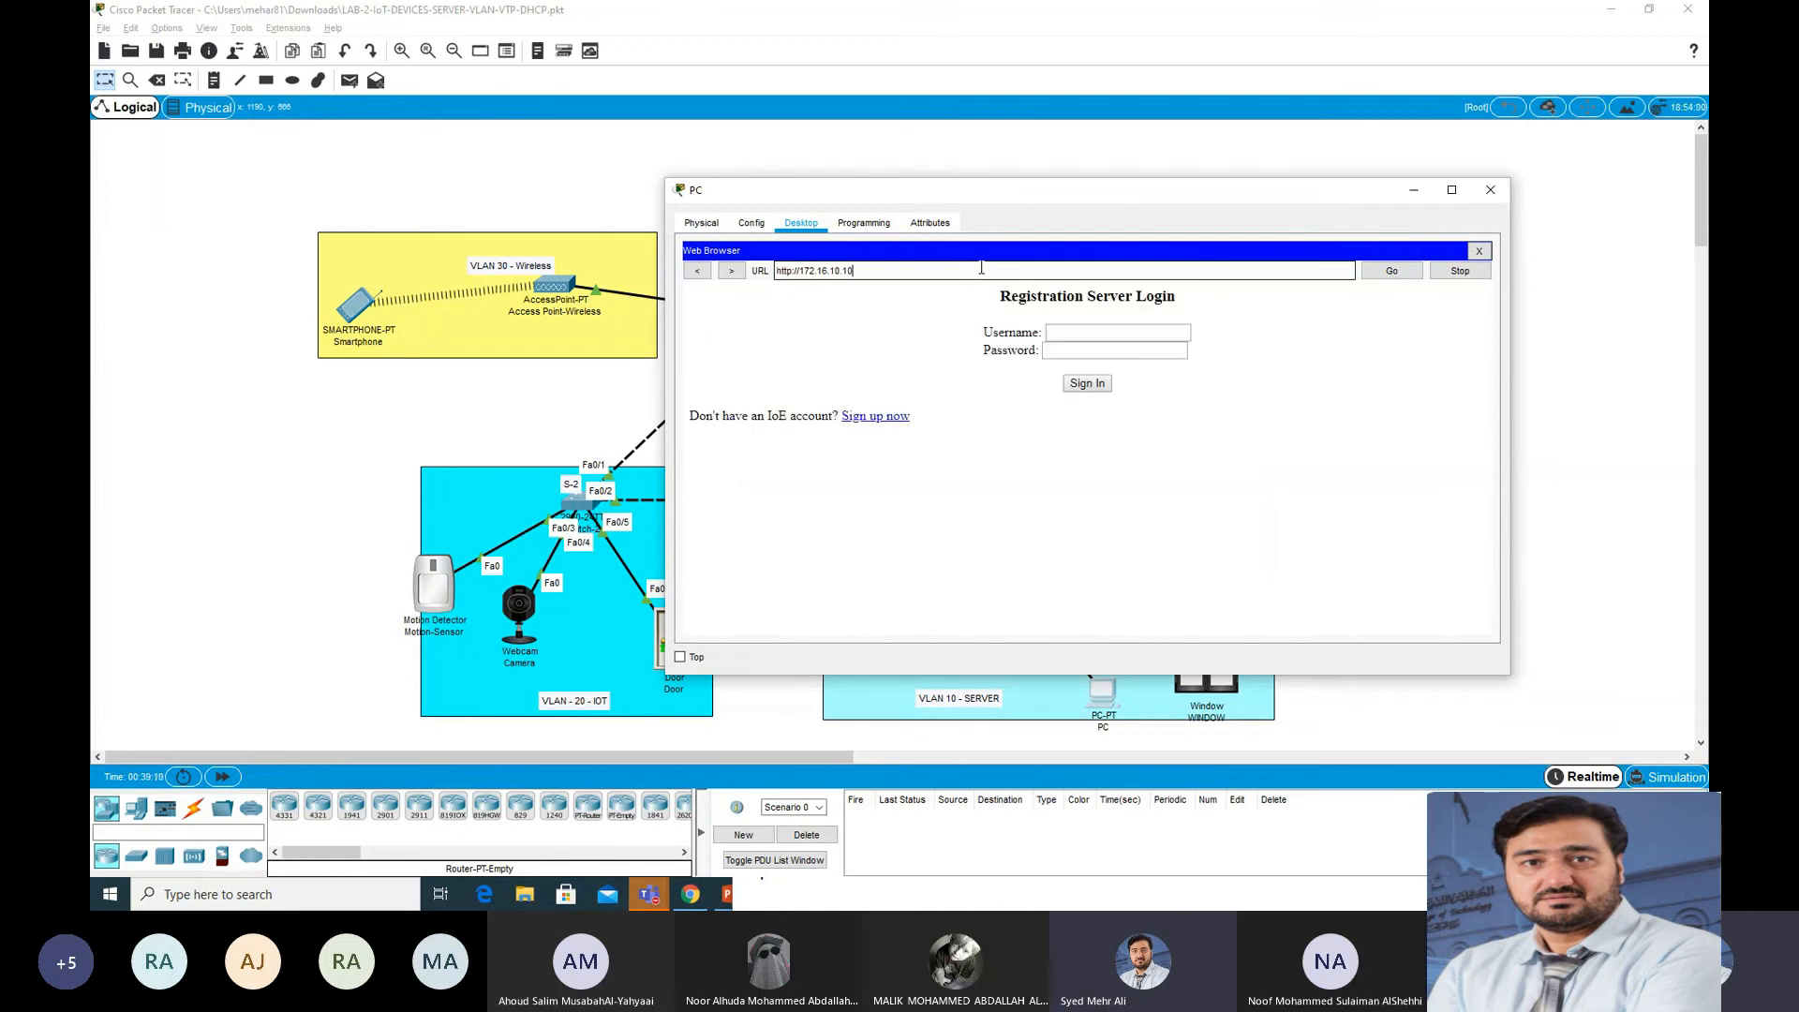
Step: Sign up for a registration server account with the username admin and an account password
click(885, 416)
click(1074, 334)
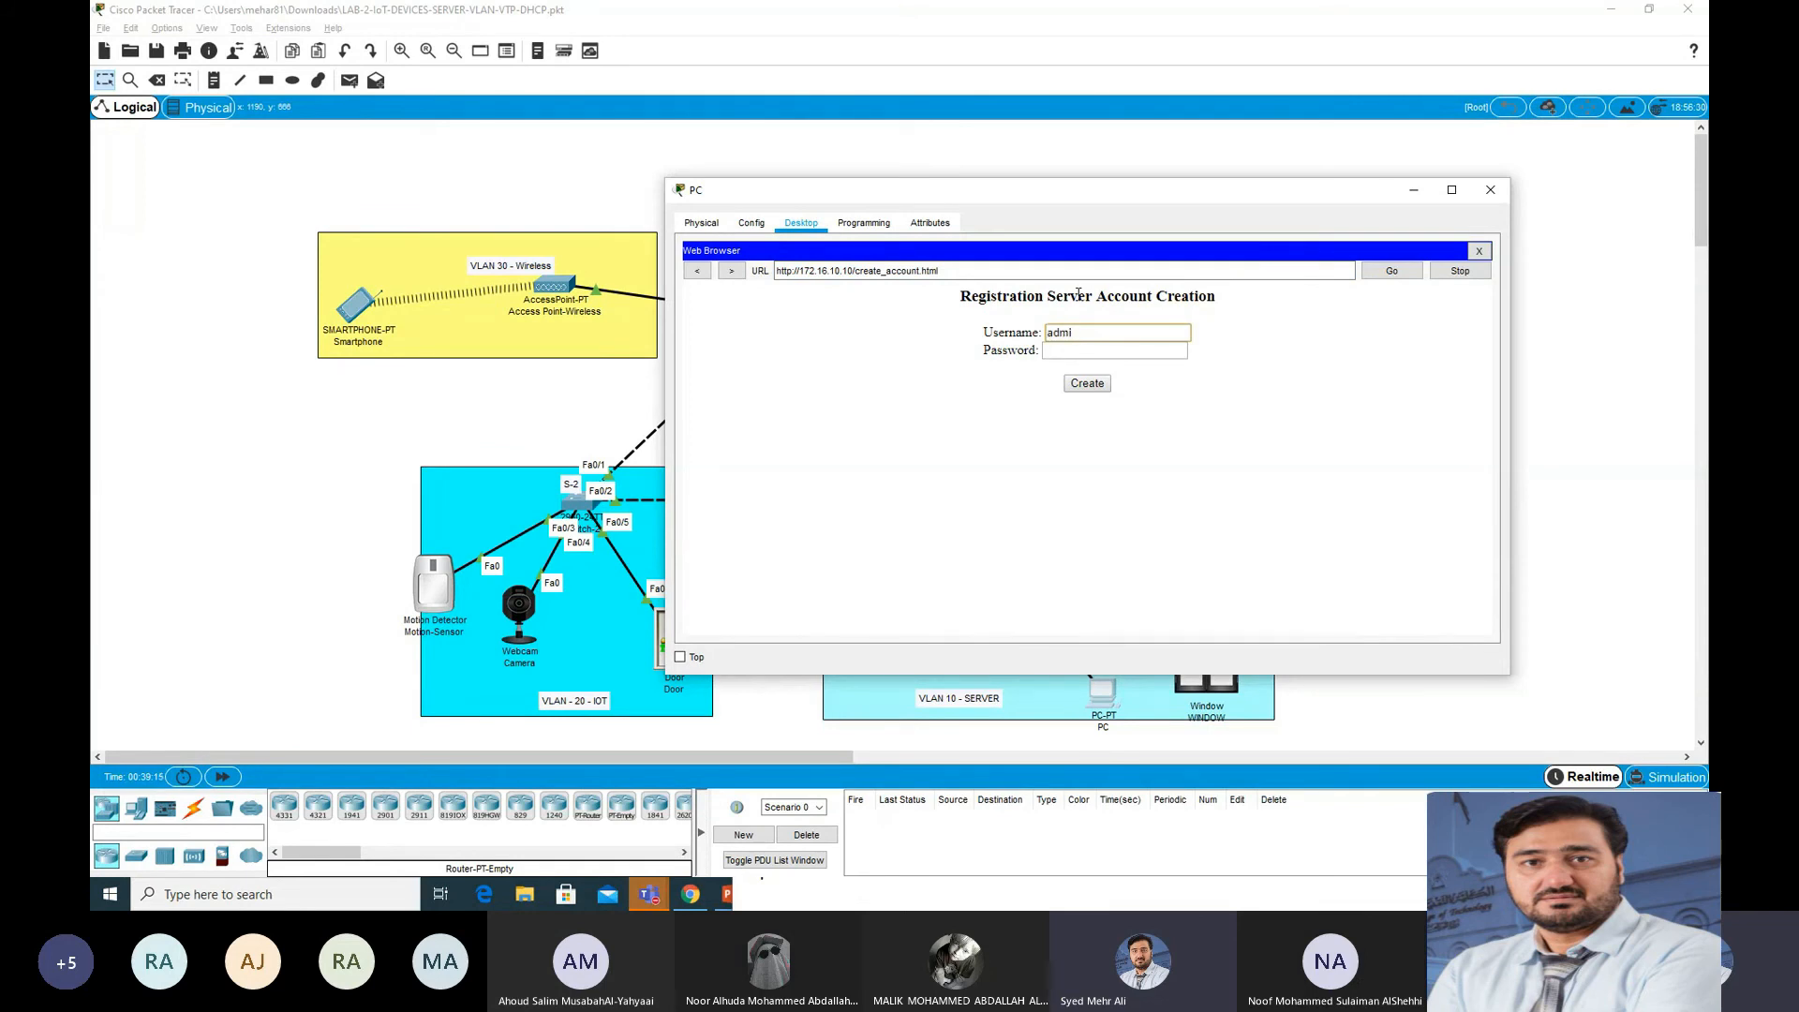
key(Tab)
click(1088, 388)
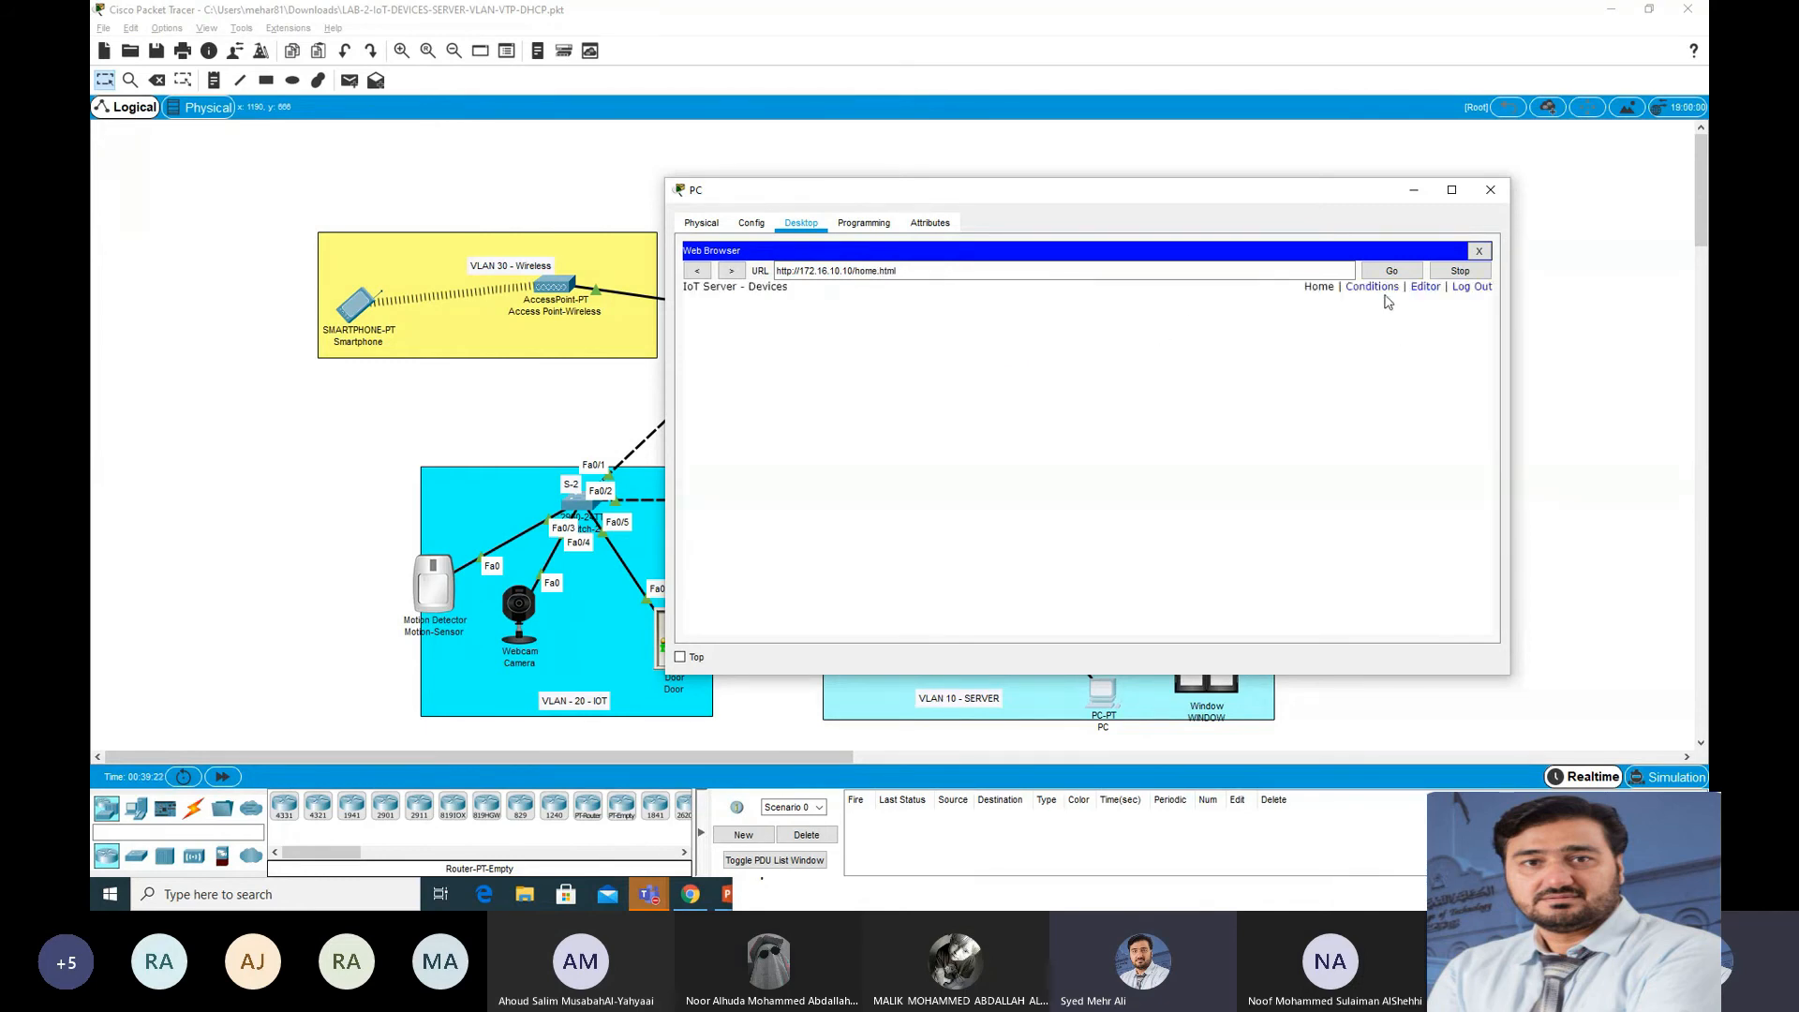
Step: Move the PC window aside and bring the network topology back to the front
drag(902, 200, 1211, 155)
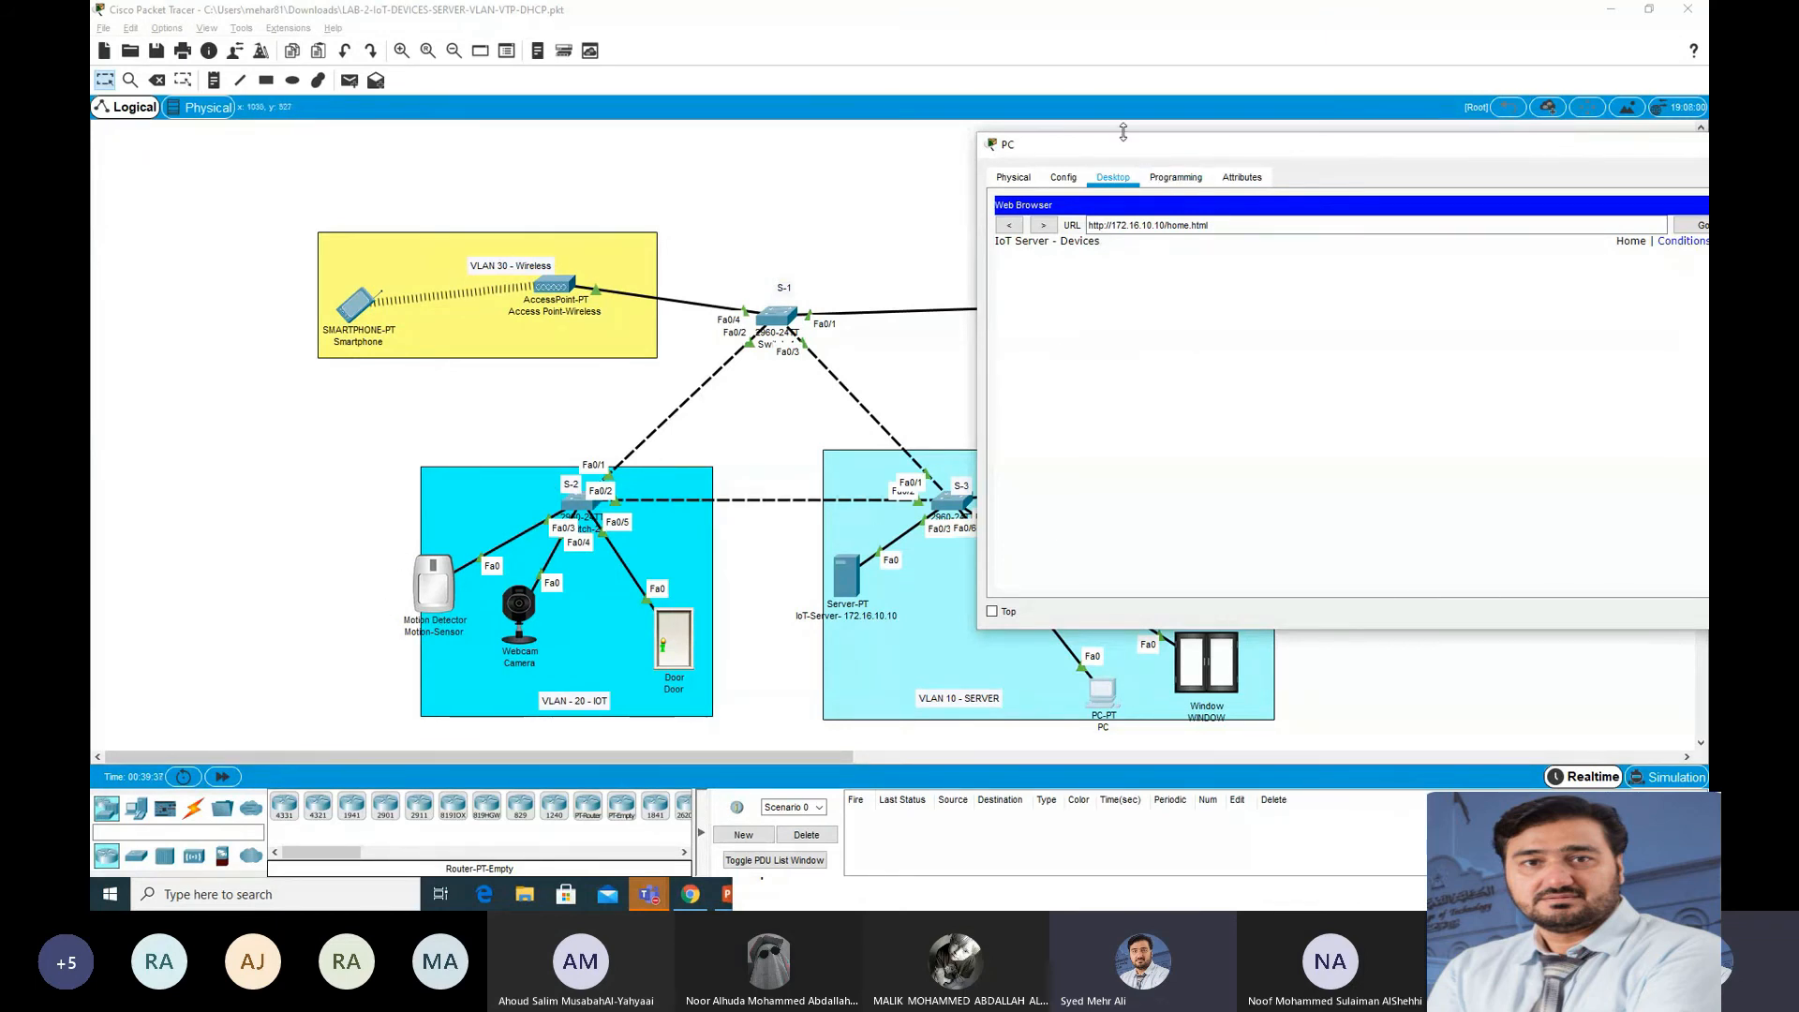
drag(1111, 143, 1230, 138)
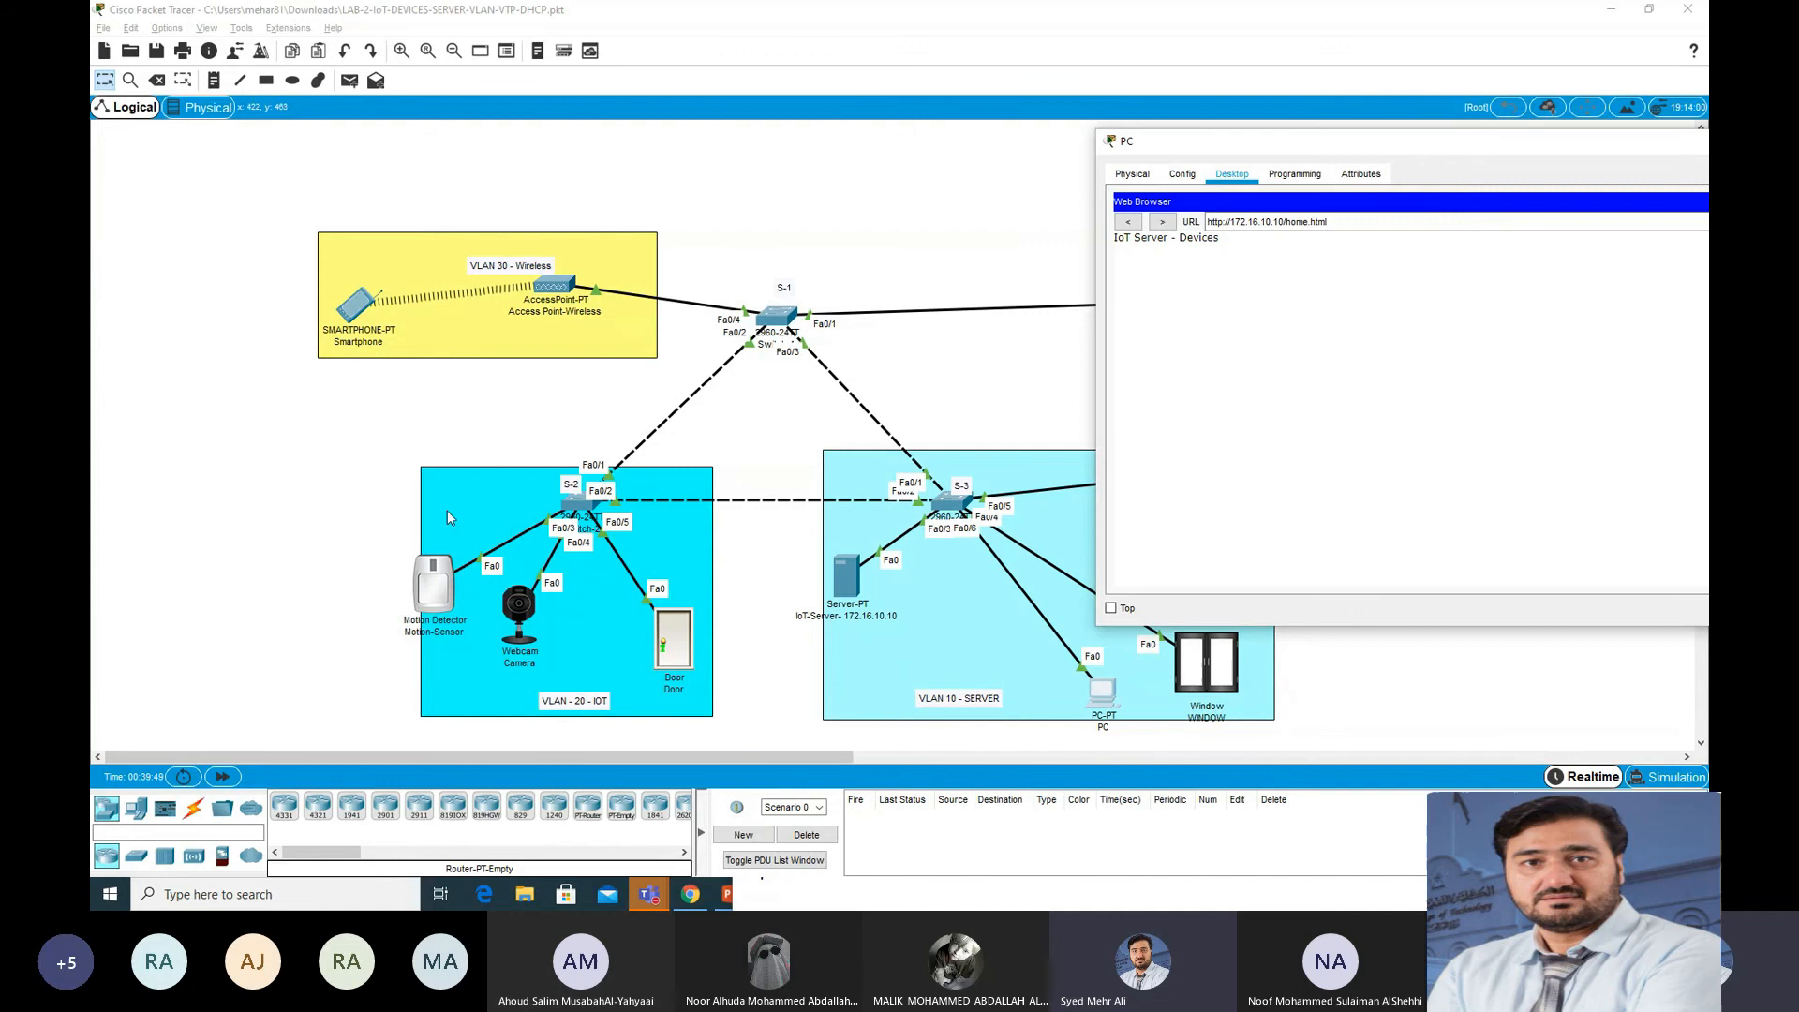
click(278, 491)
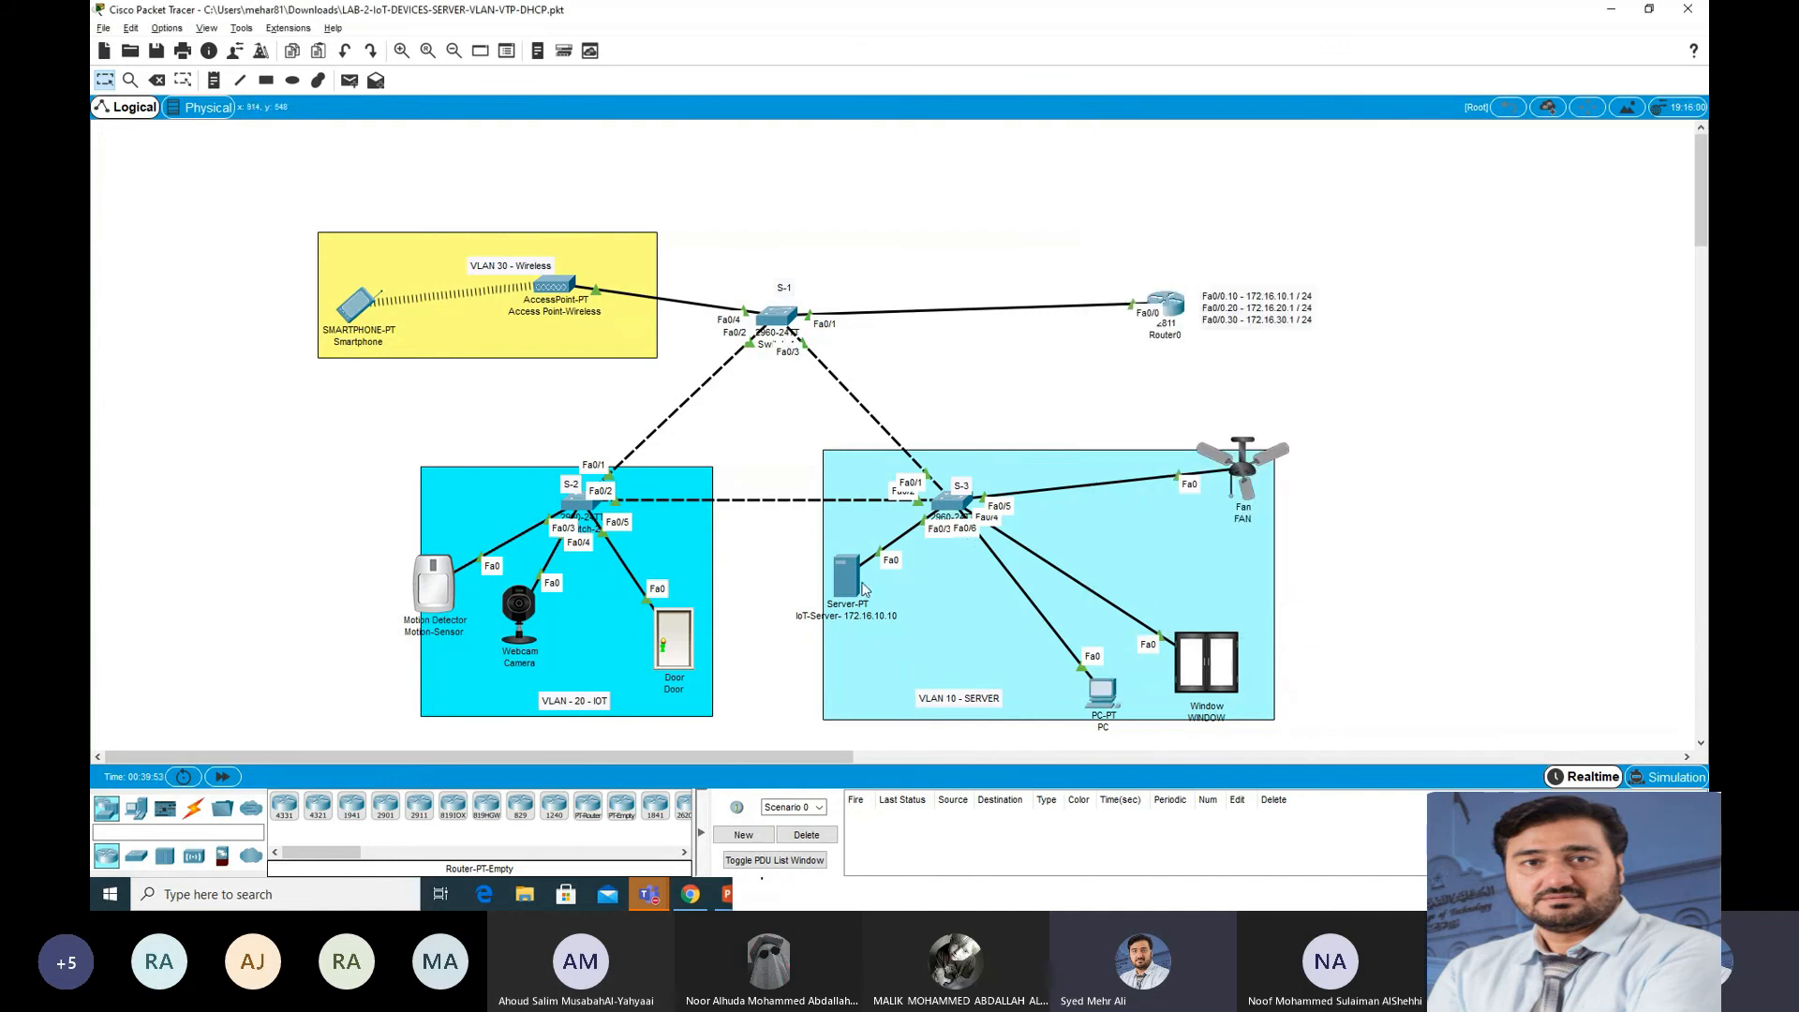
Step: Keep the PC's browser window on top and place the Motion-Sensor's configuration window beside it
click(1099, 698)
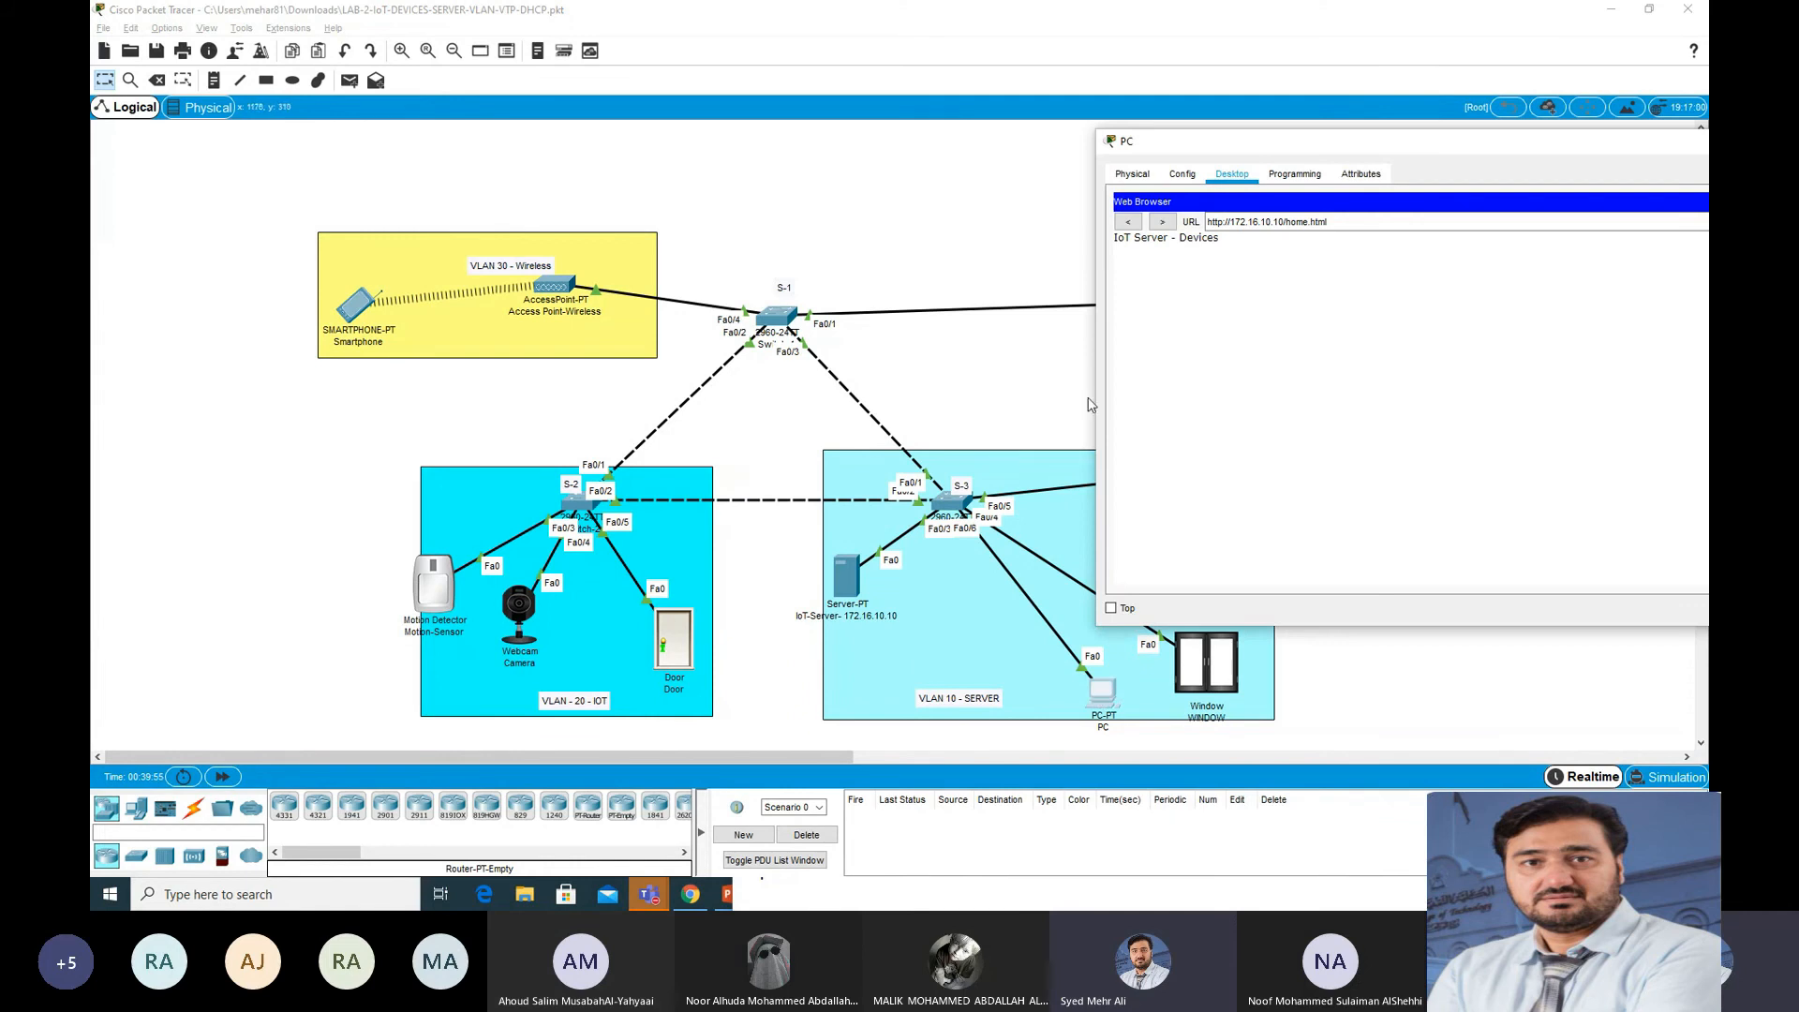
click(1111, 609)
click(446, 585)
drag(865, 189, 421, 196)
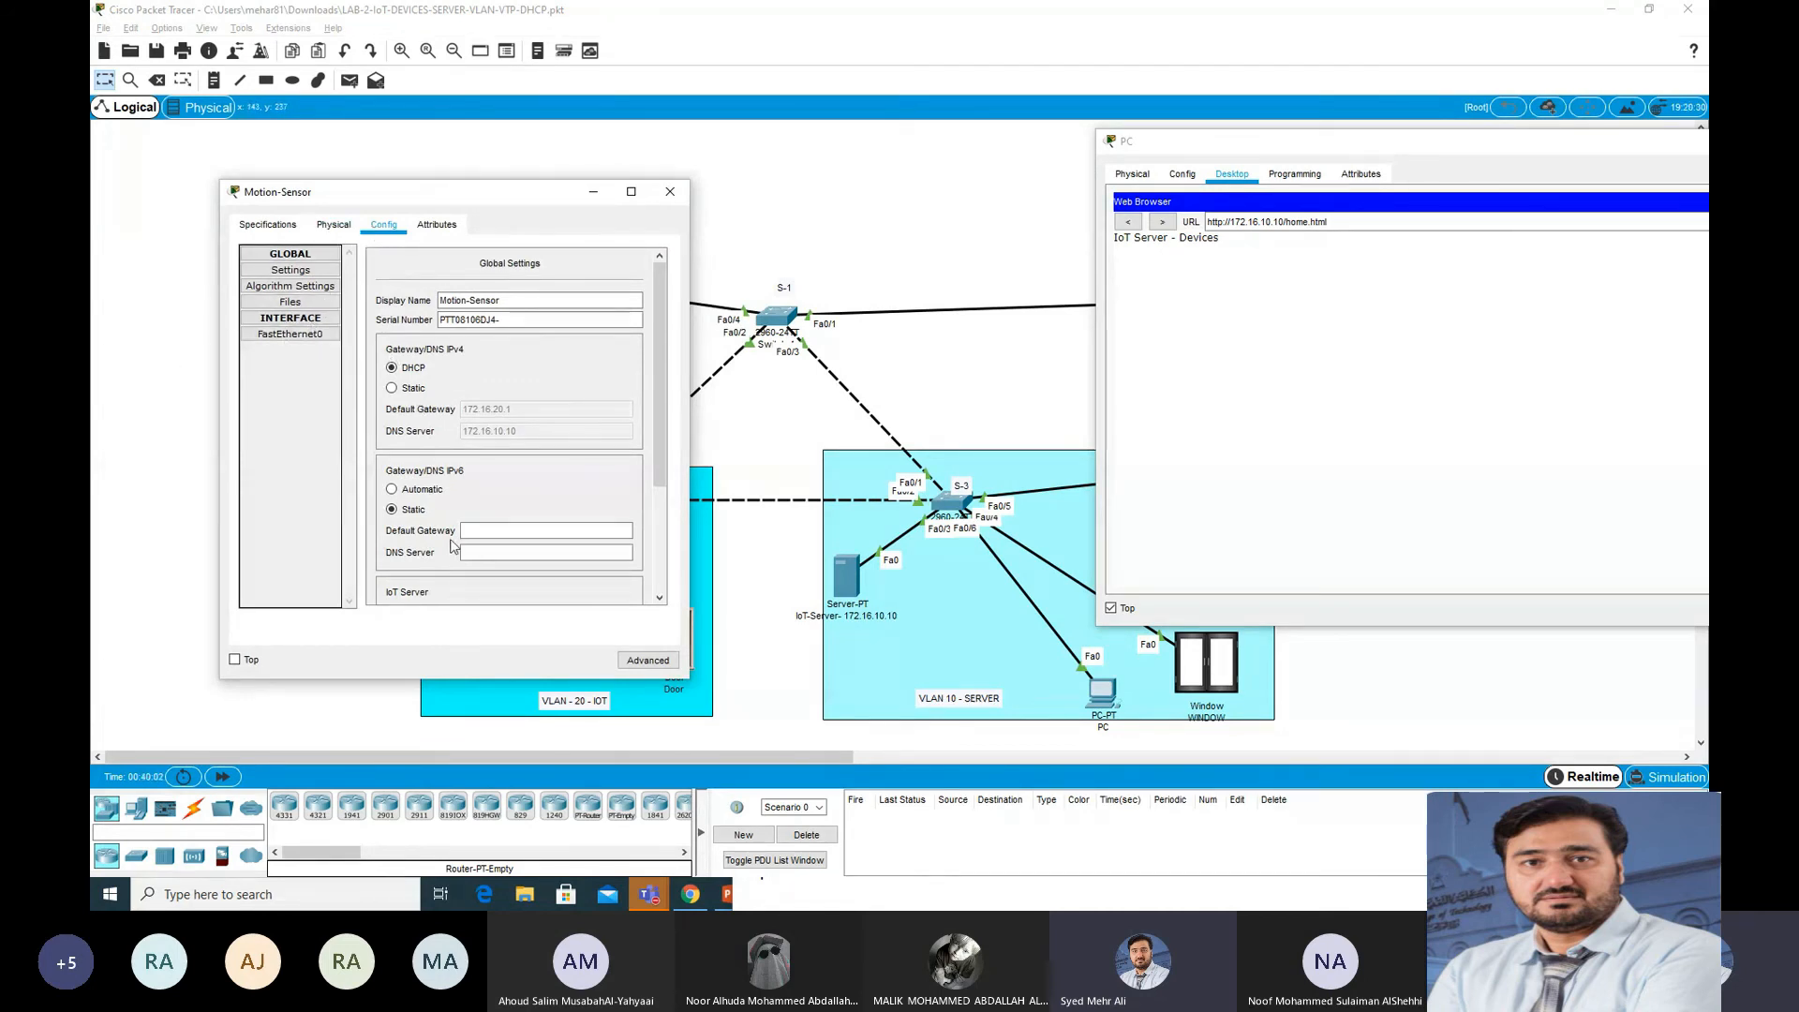
Step: Connect the Motion-Sensor to the remote IoT server 172.16.10.10 with username admin and the account password, and close its window
scroll(457, 506, down, 3)
click(433, 488)
click(508, 511)
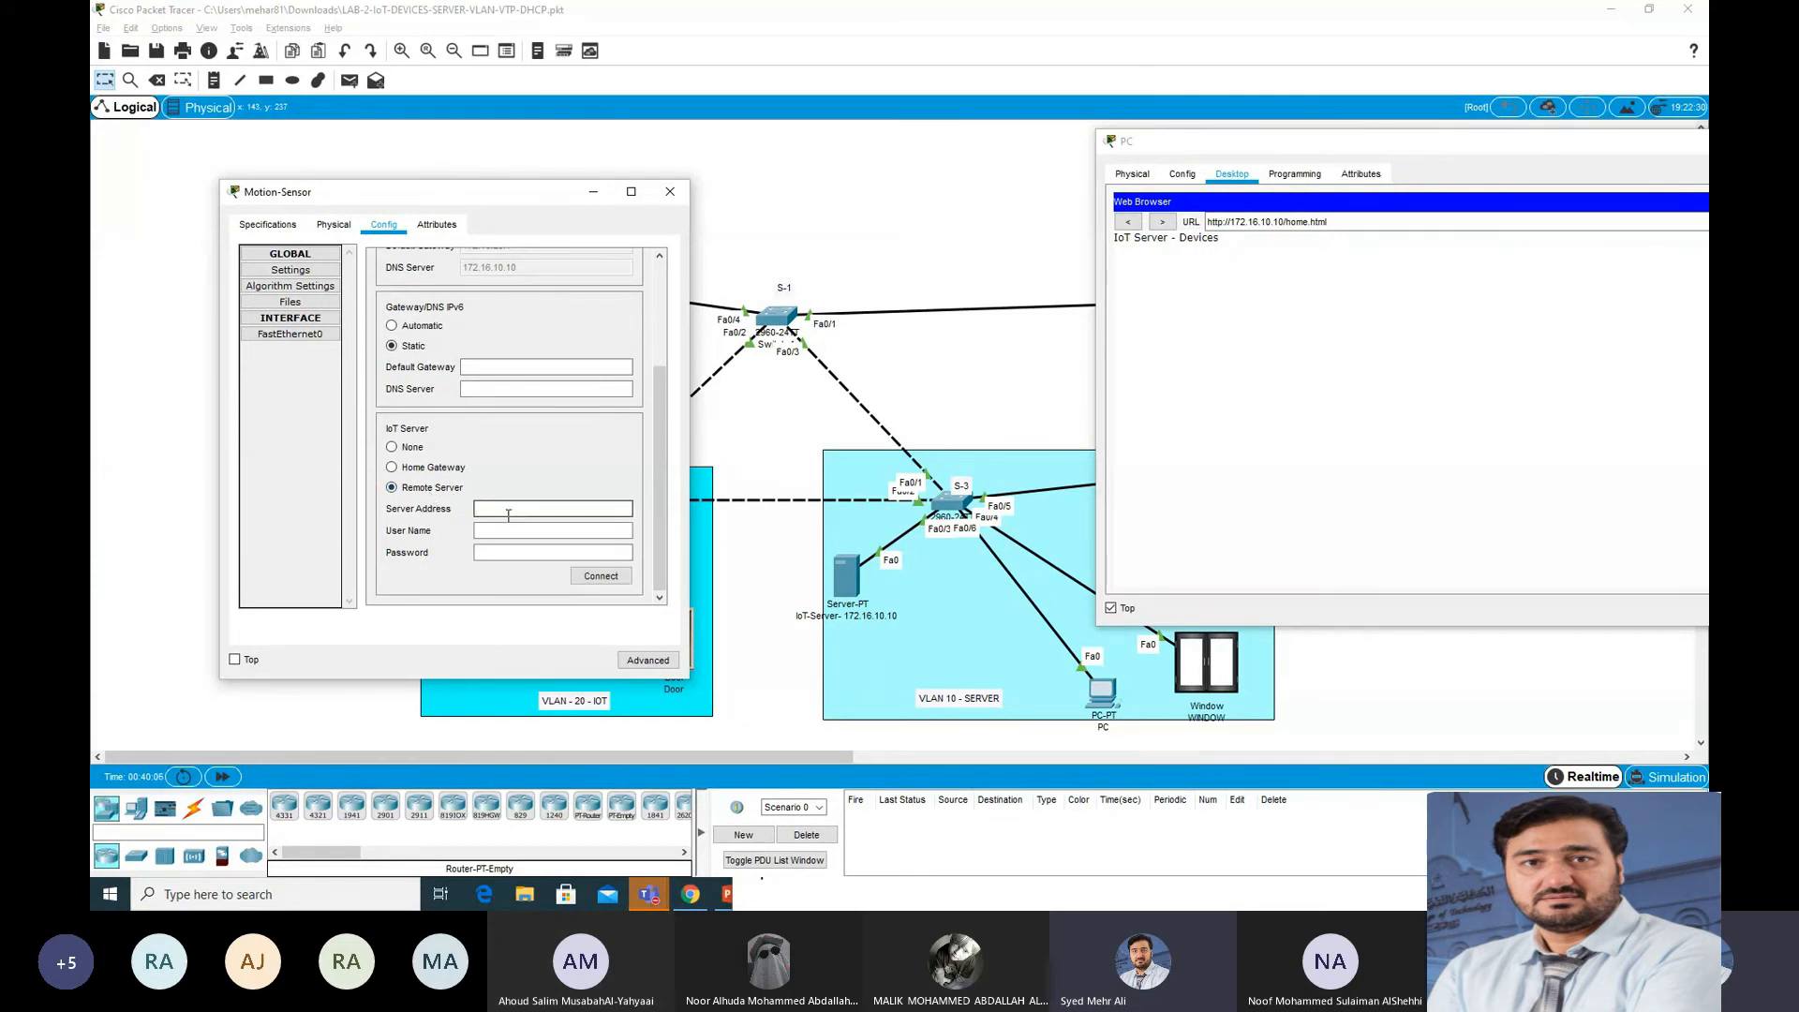
text(172.16.10.10)
click(553, 529)
text(adm)
key(Tab)
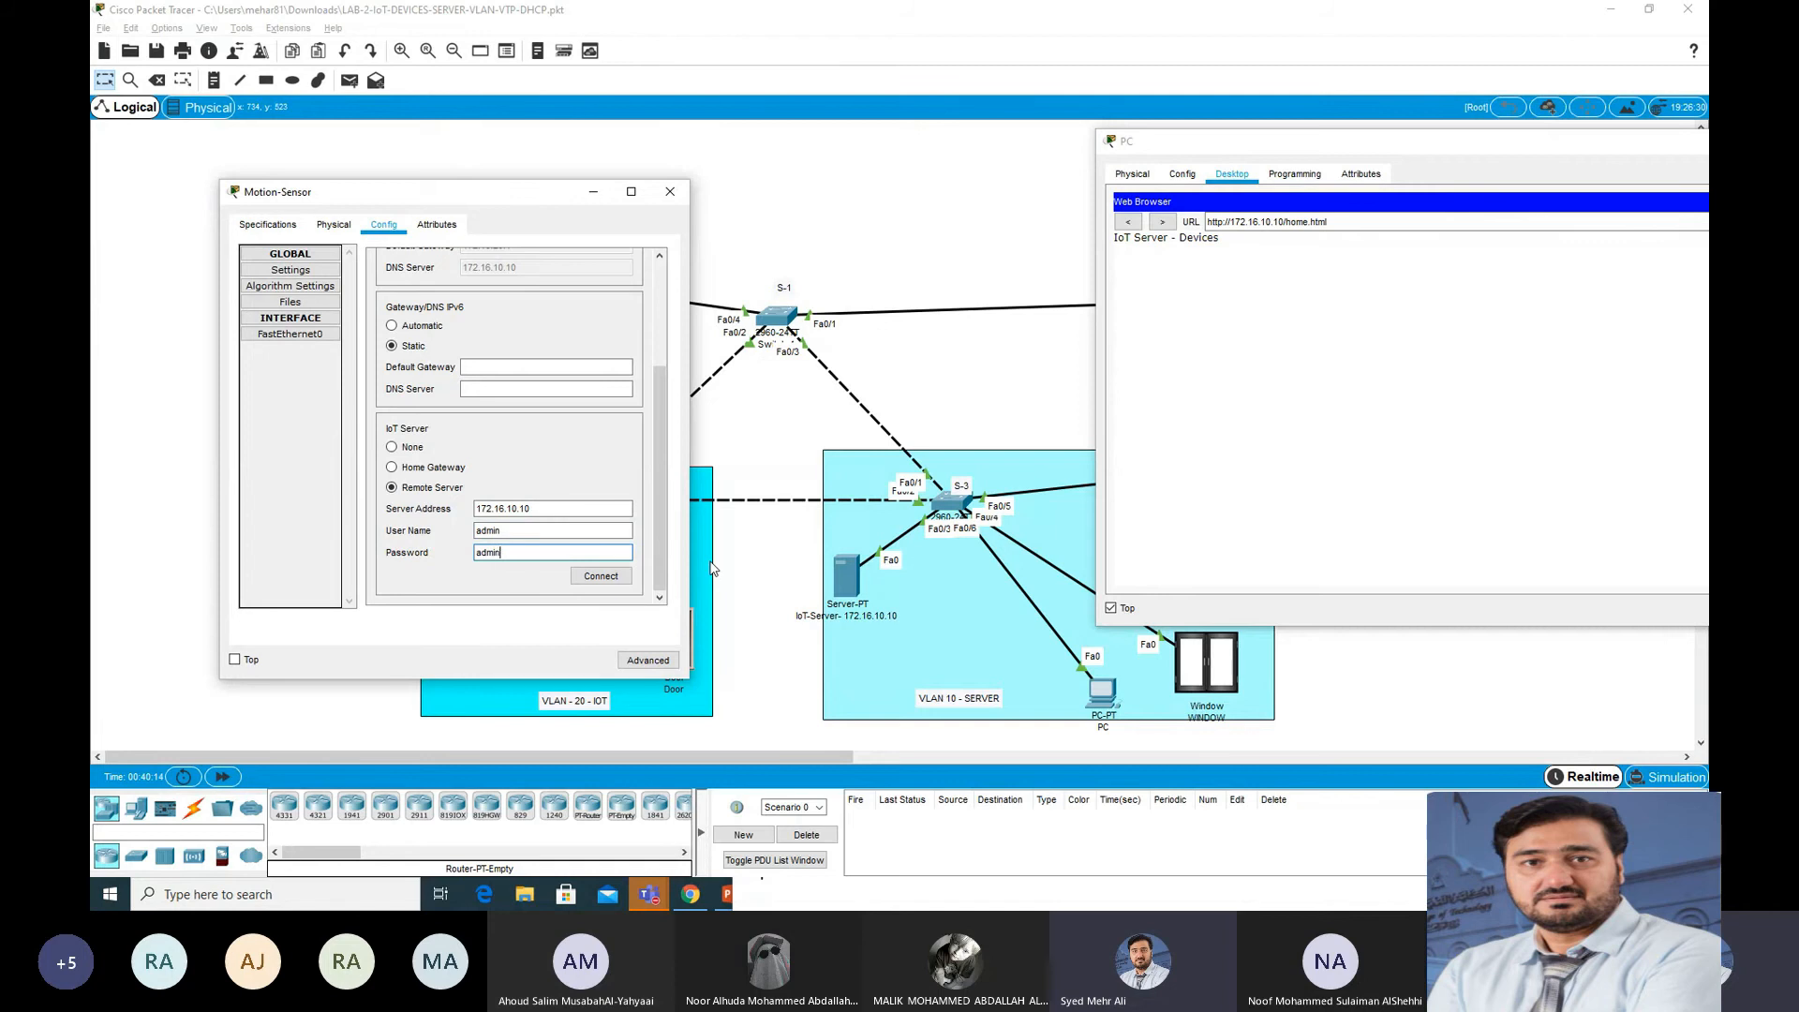
click(594, 581)
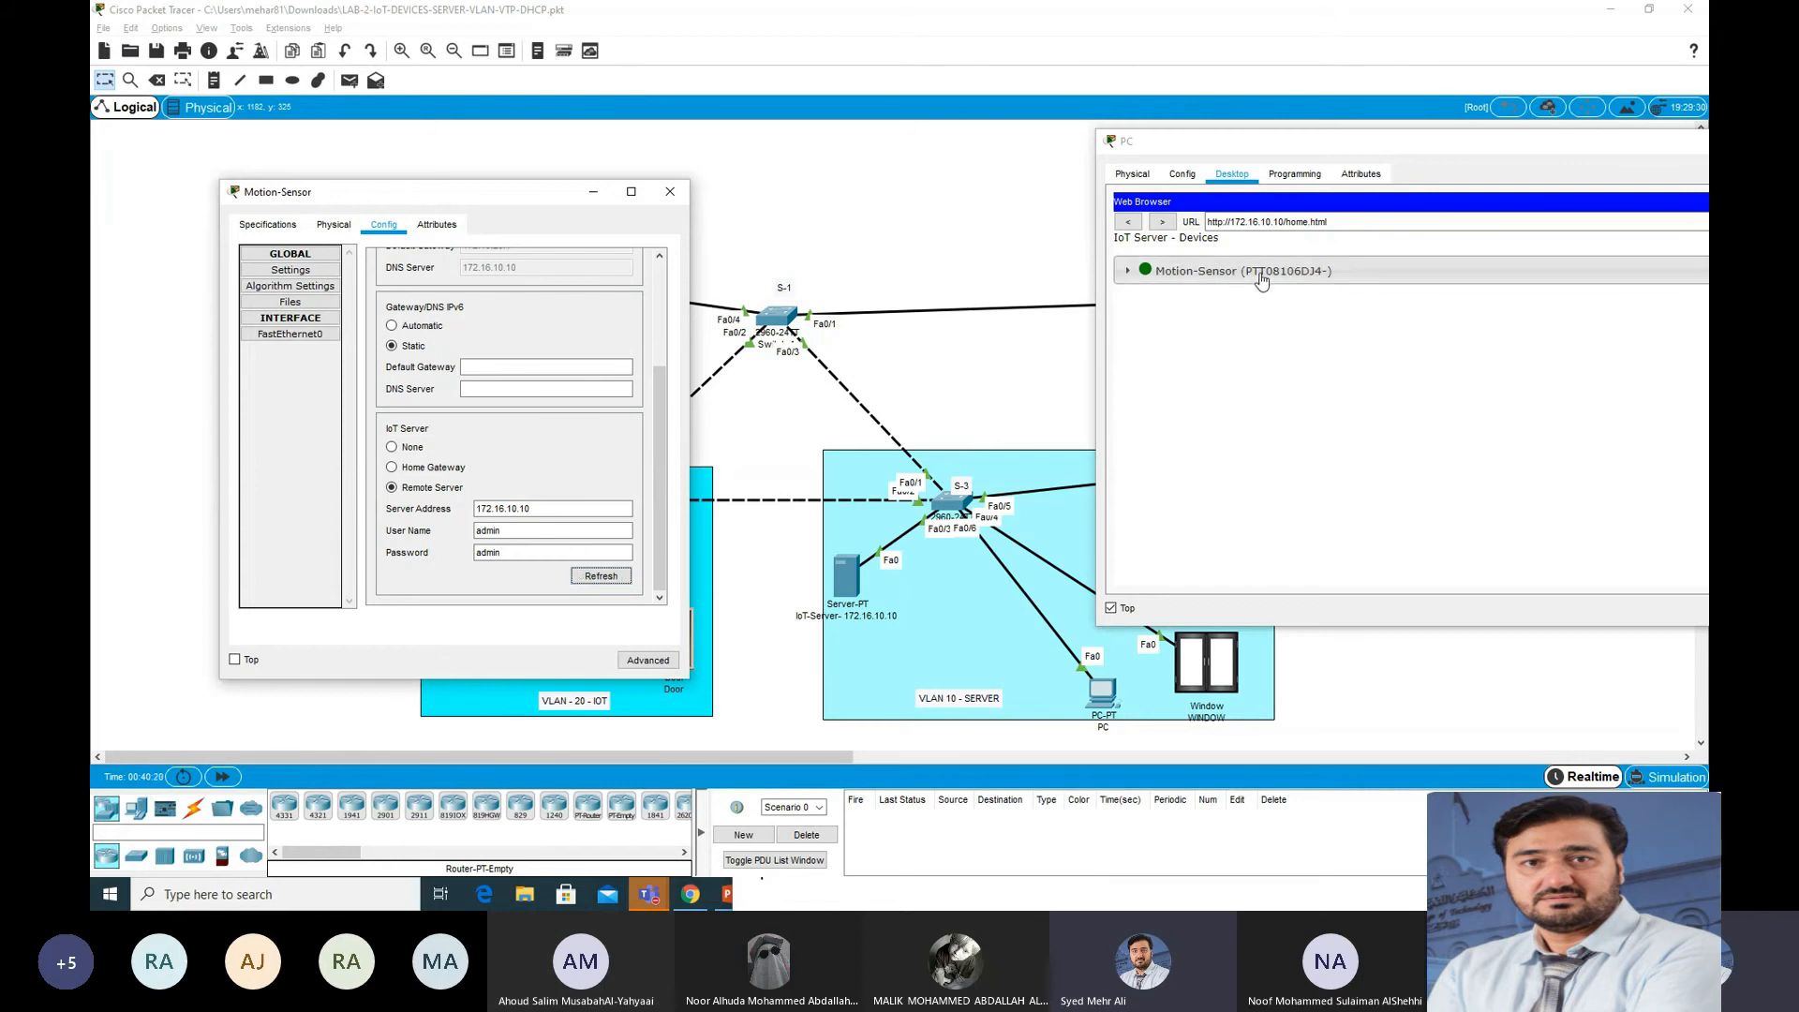
click(671, 192)
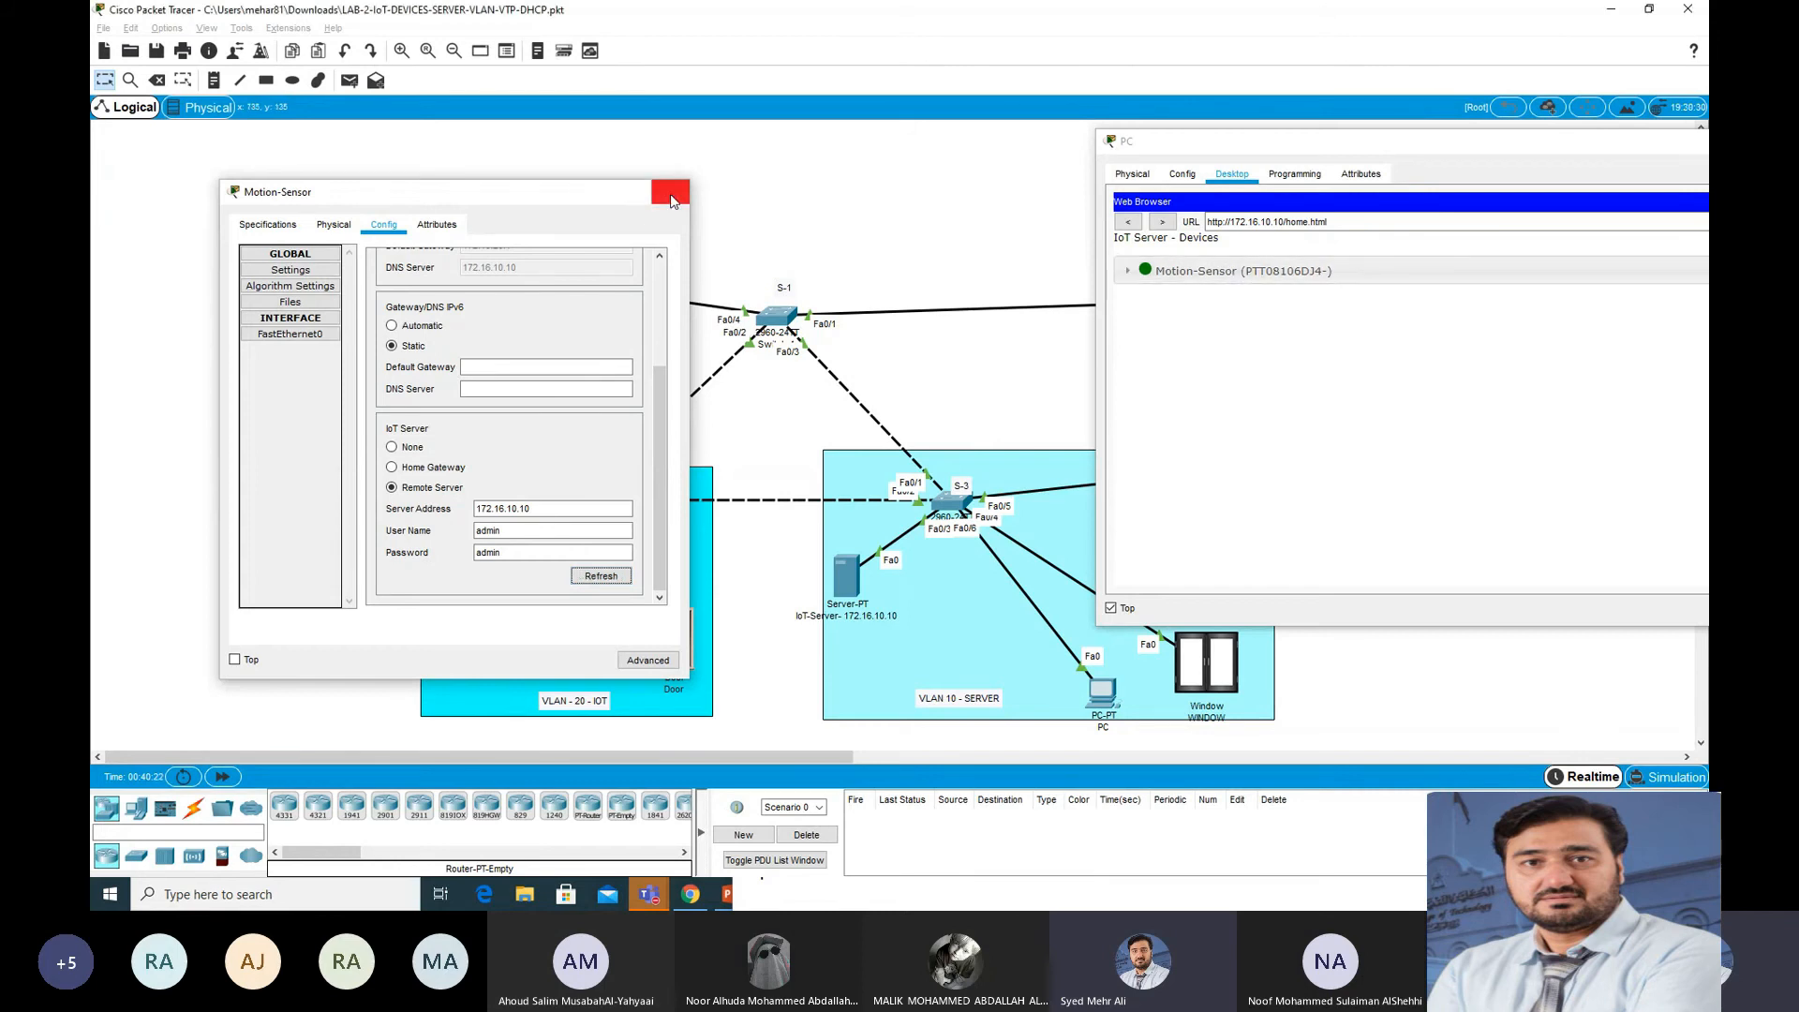
Step: Connect the Camera to the remote IoT server 172.16.10.10 with username admin and the account password, and close its window
click(515, 617)
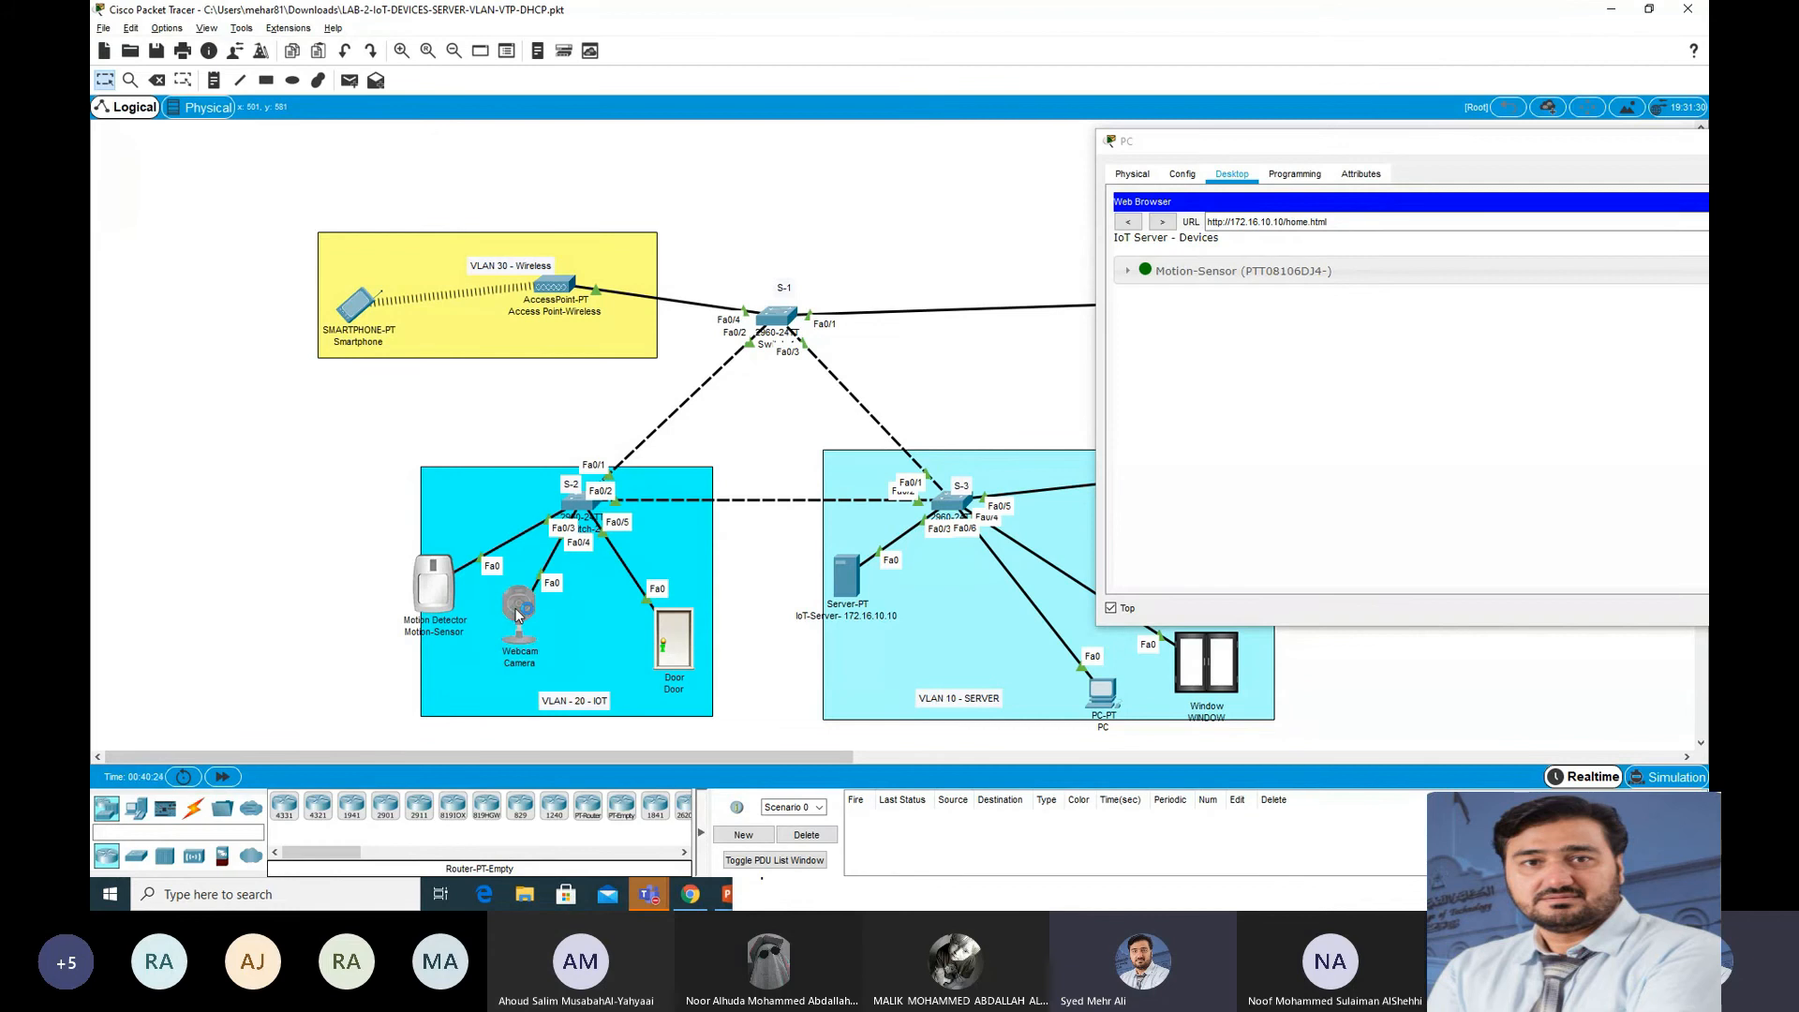
drag(773, 195, 333, 194)
scroll(445, 506, down, 2)
scroll(446, 506, down, 2)
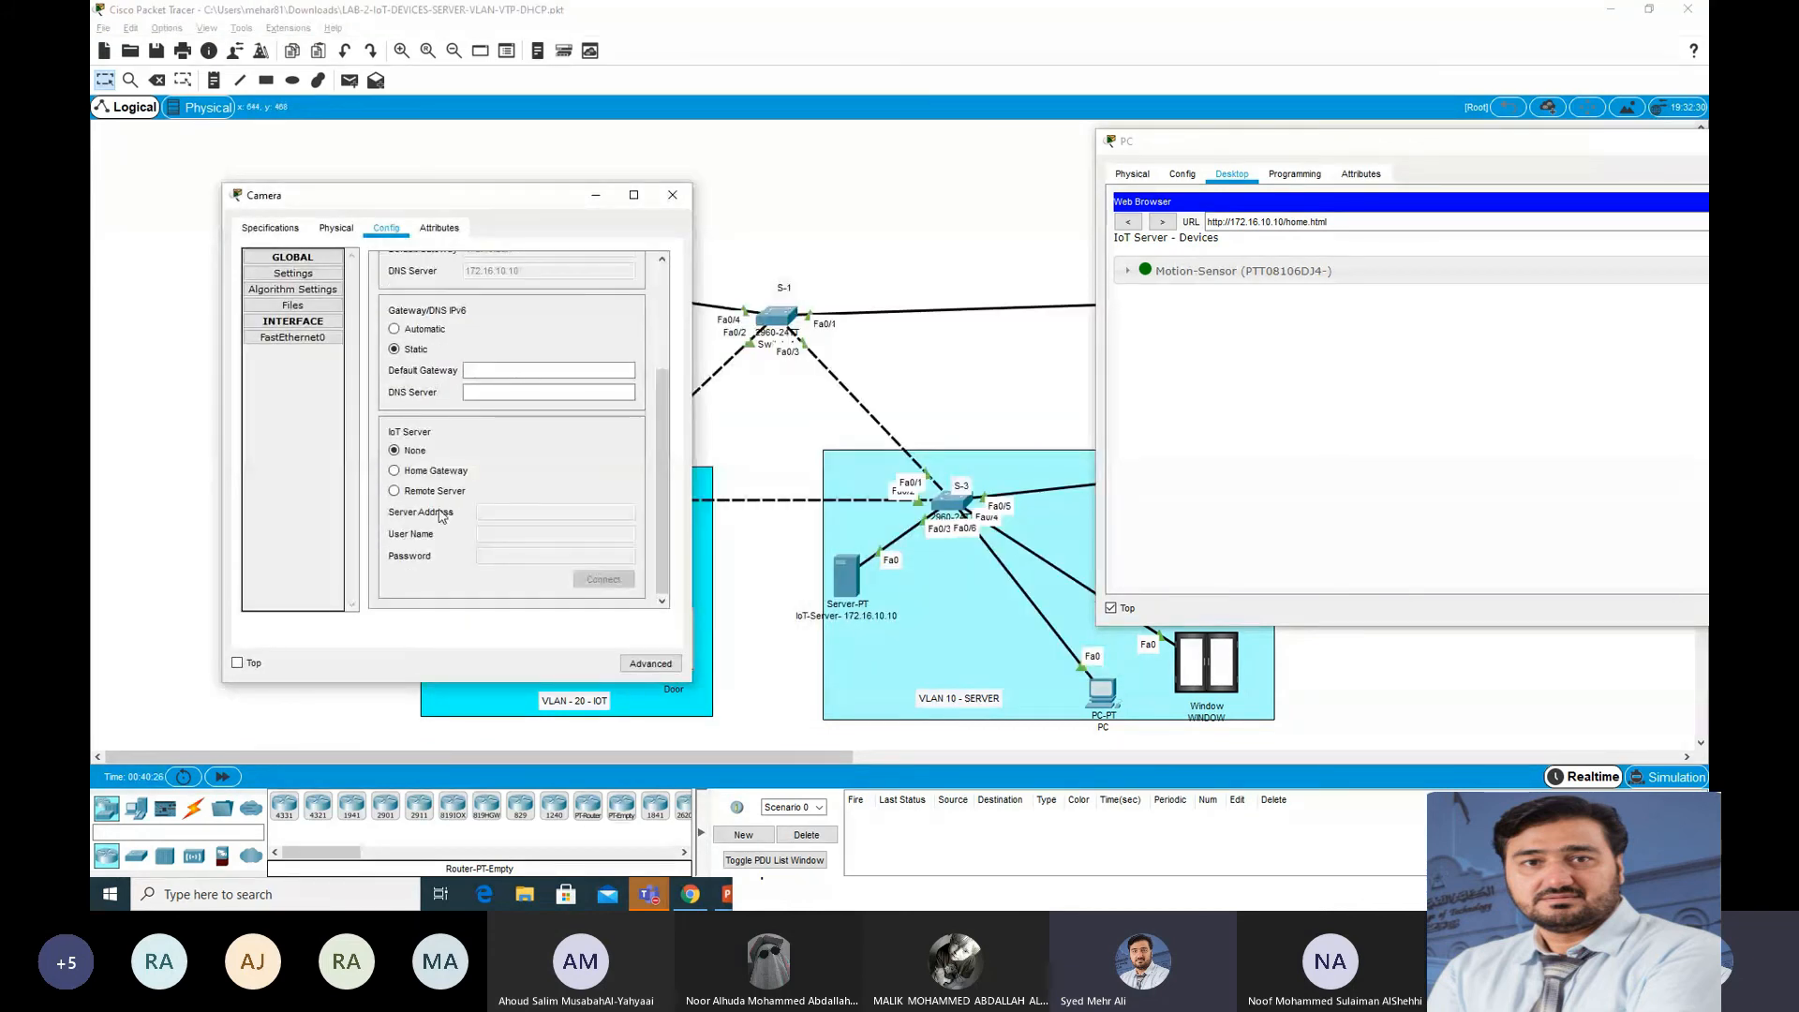
click(426, 491)
click(505, 510)
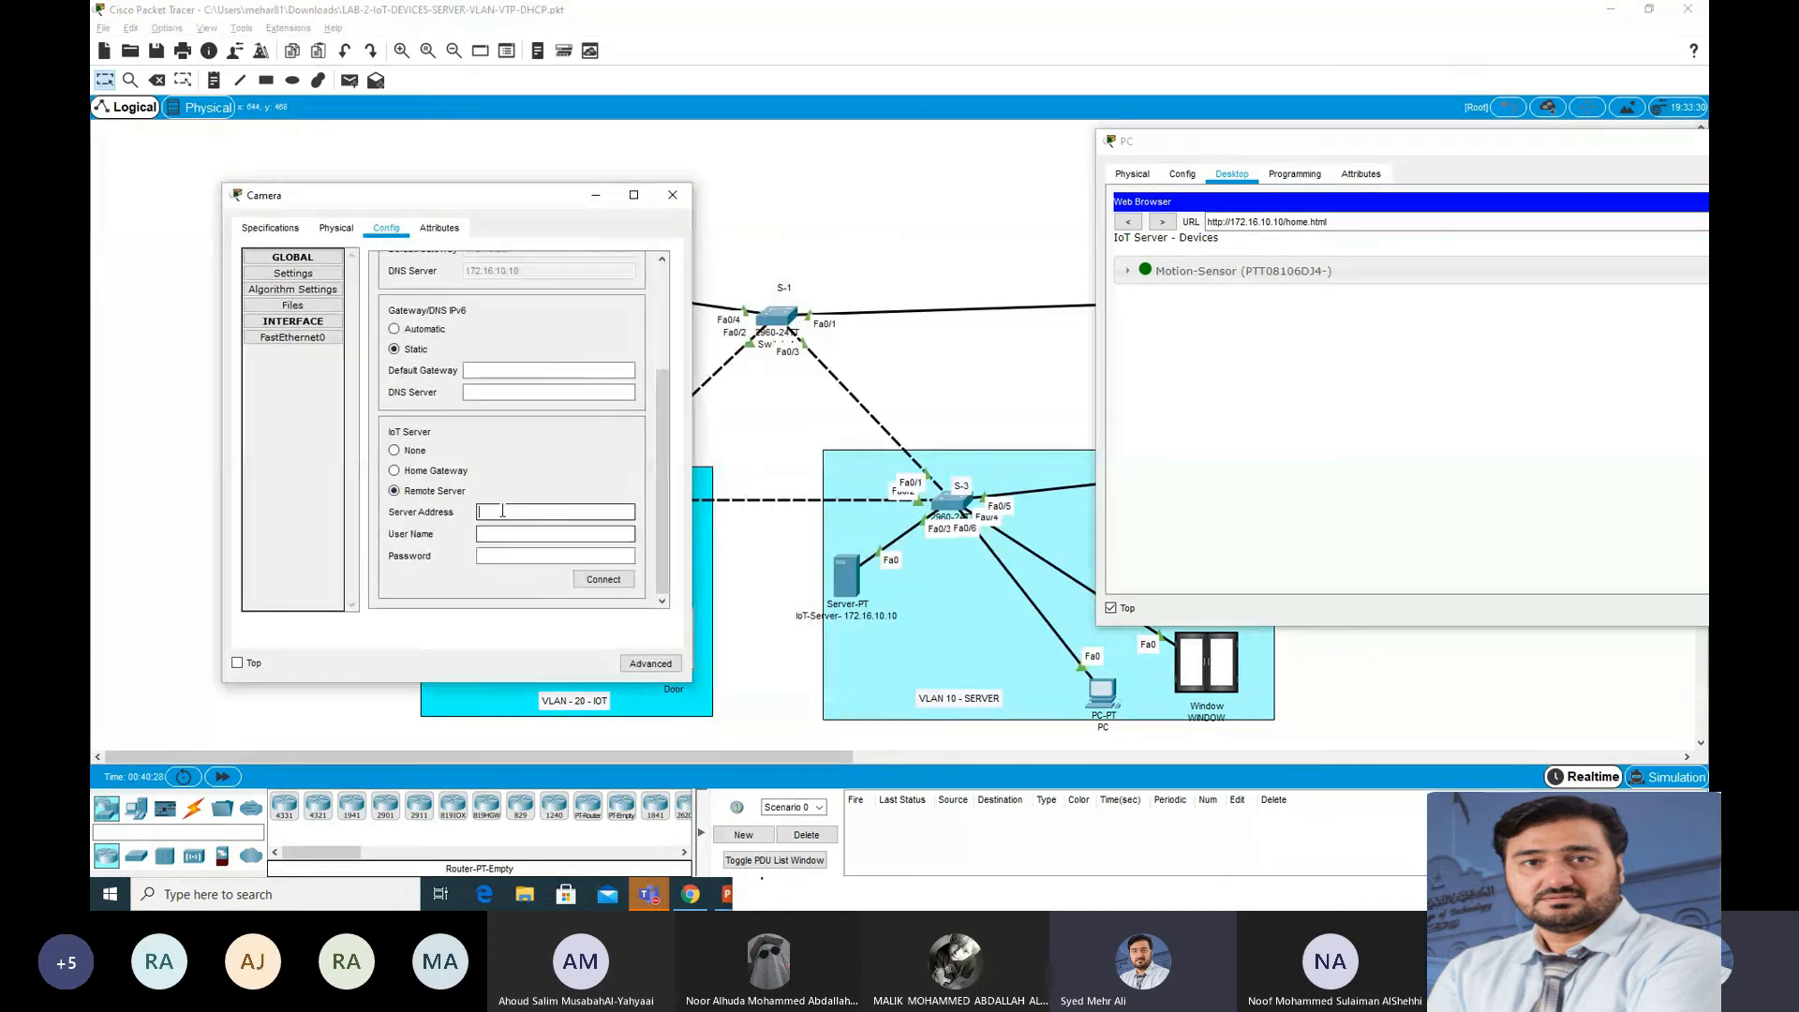
text(172.16.10.10)
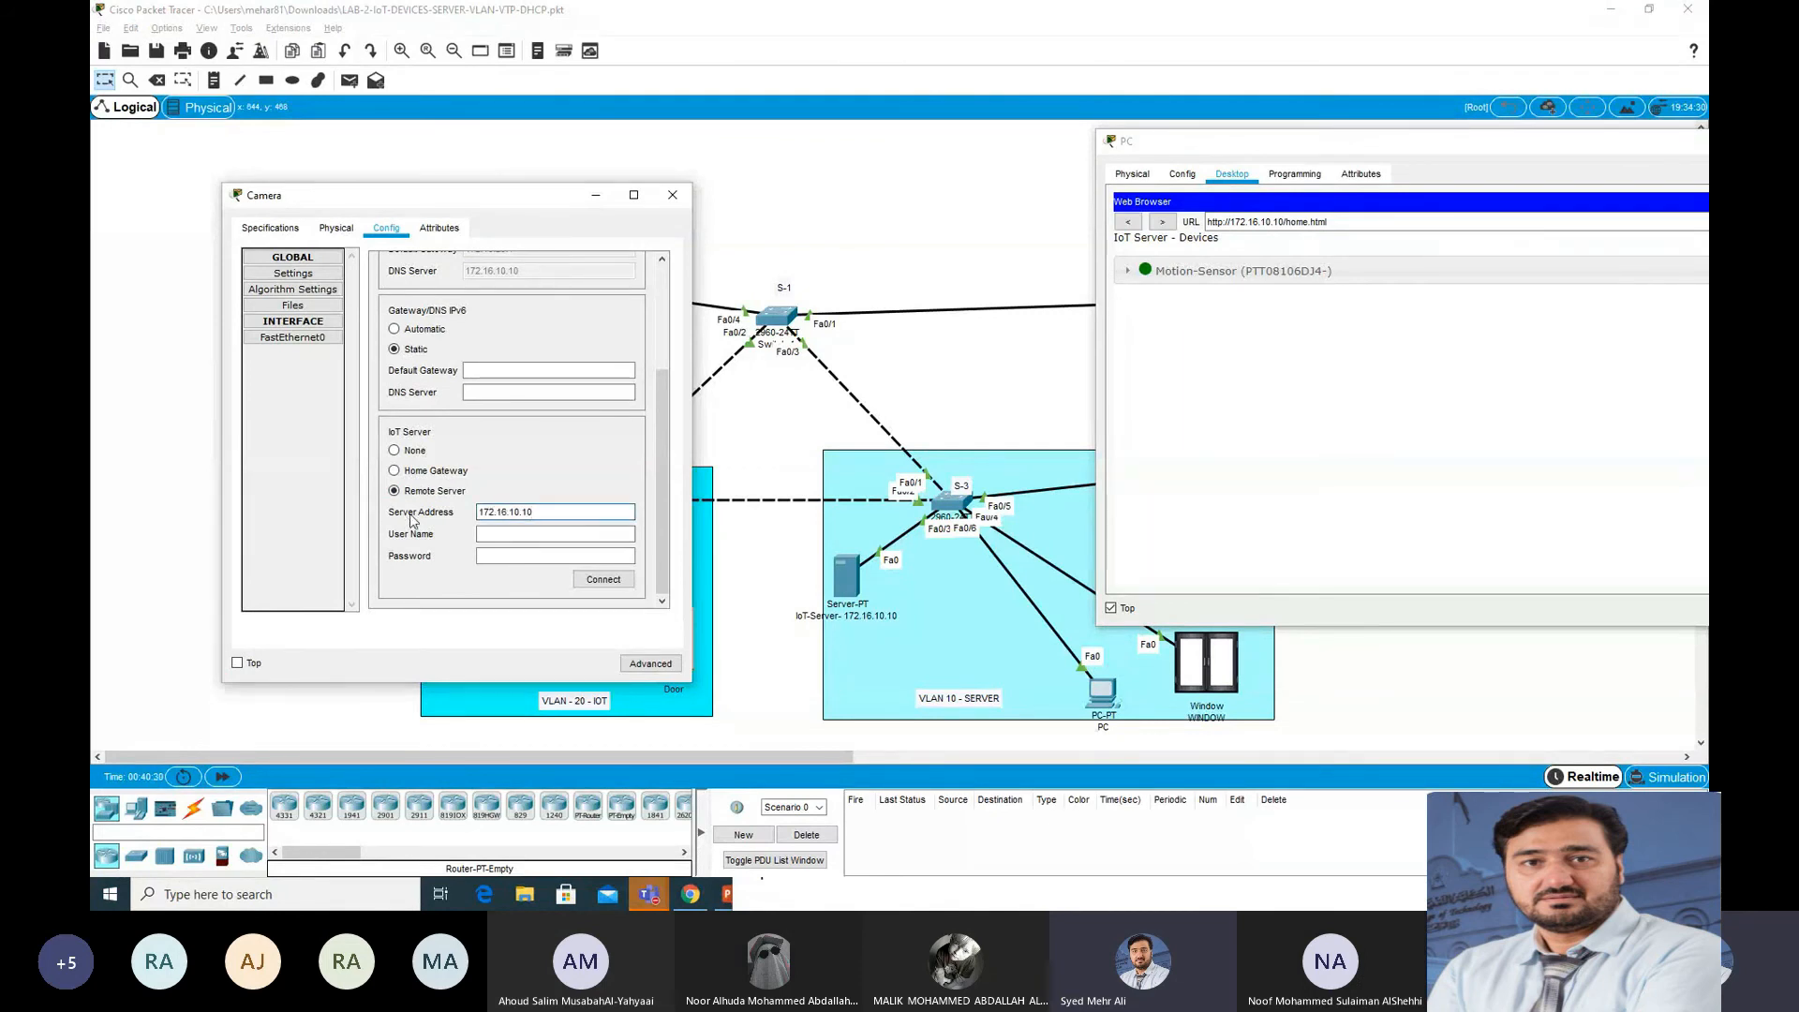
click(501, 533)
key(Tab)
text(ad)
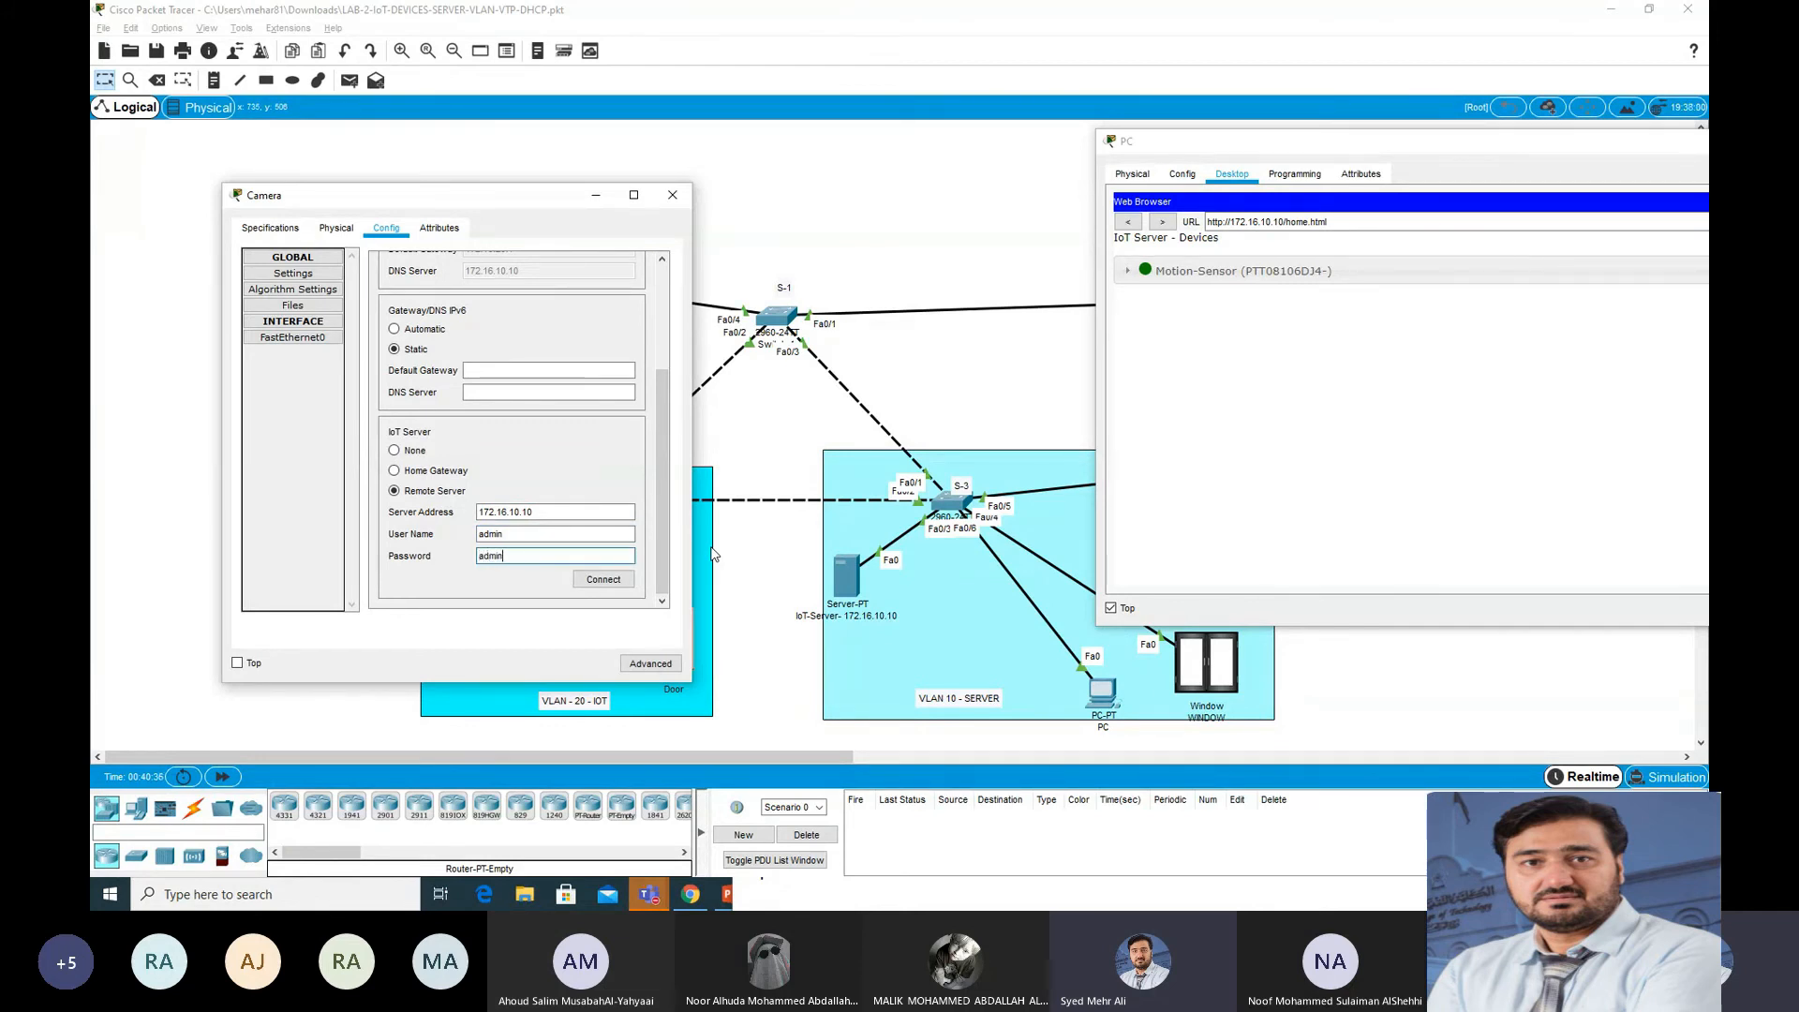
click(611, 579)
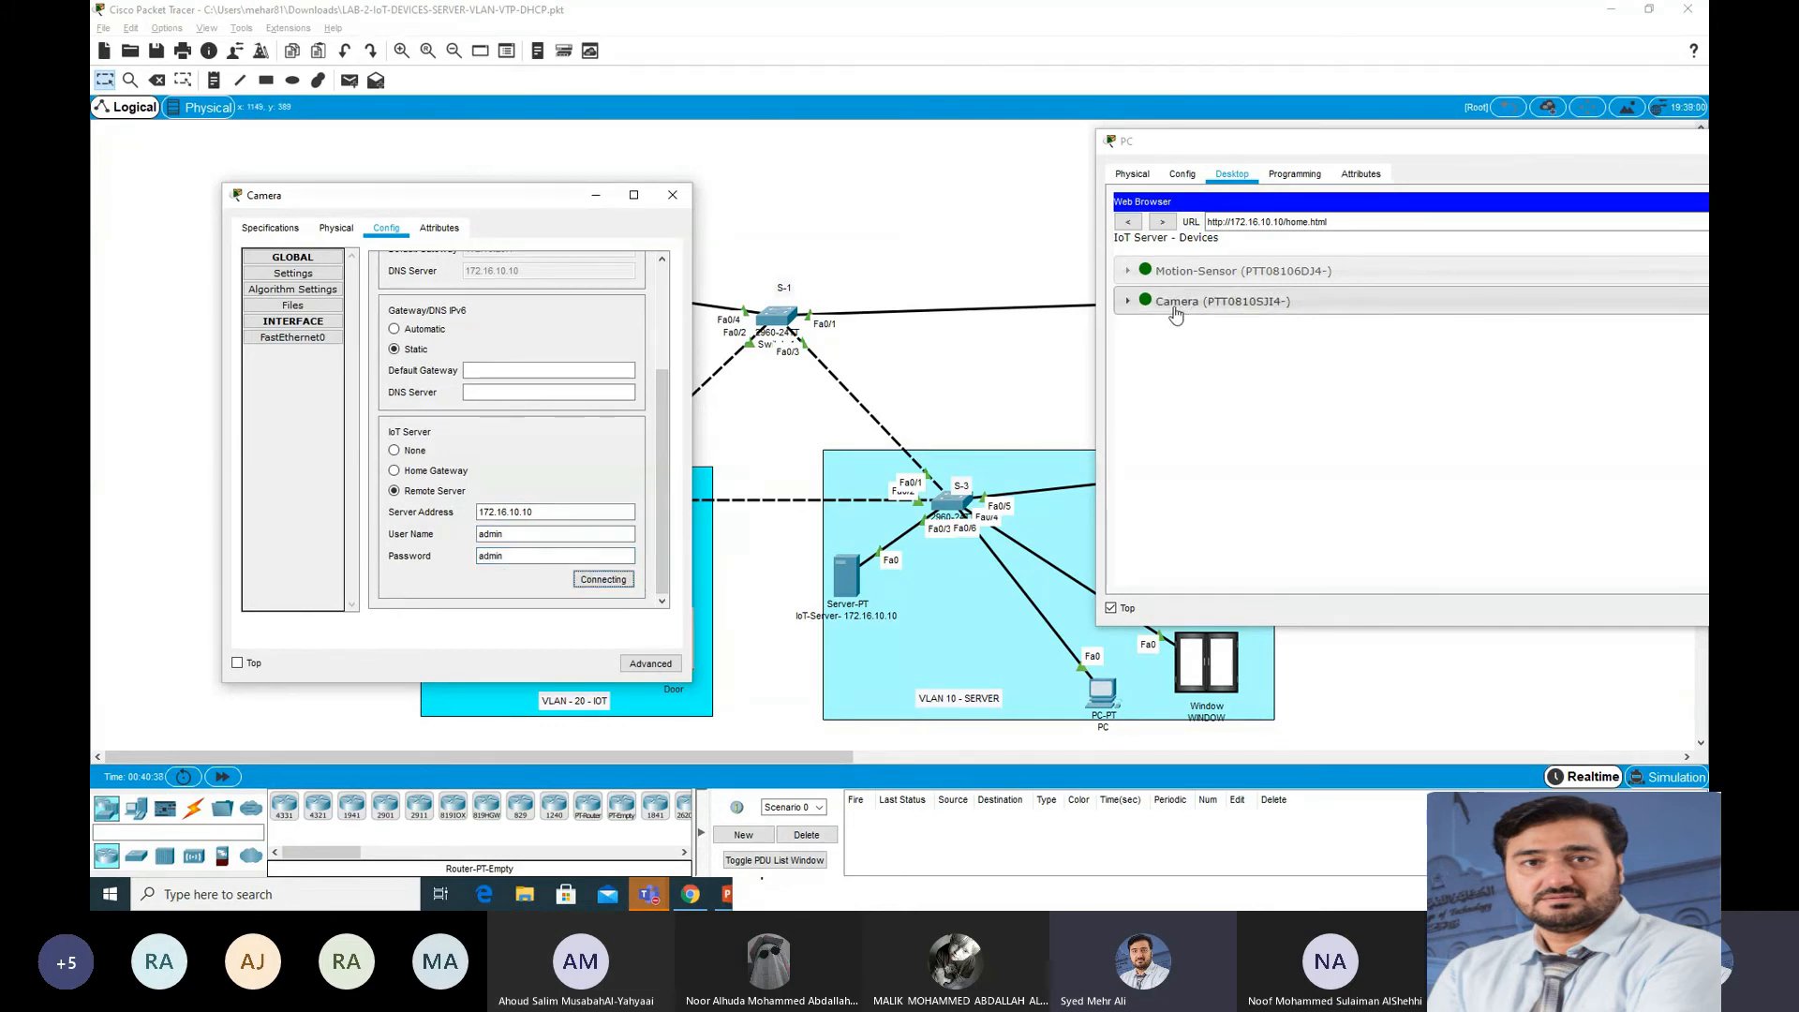
click(682, 198)
Step: Connect the Door to the remote IoT server 172.16.10.10 with username admin and the account password, and close its window
click(679, 649)
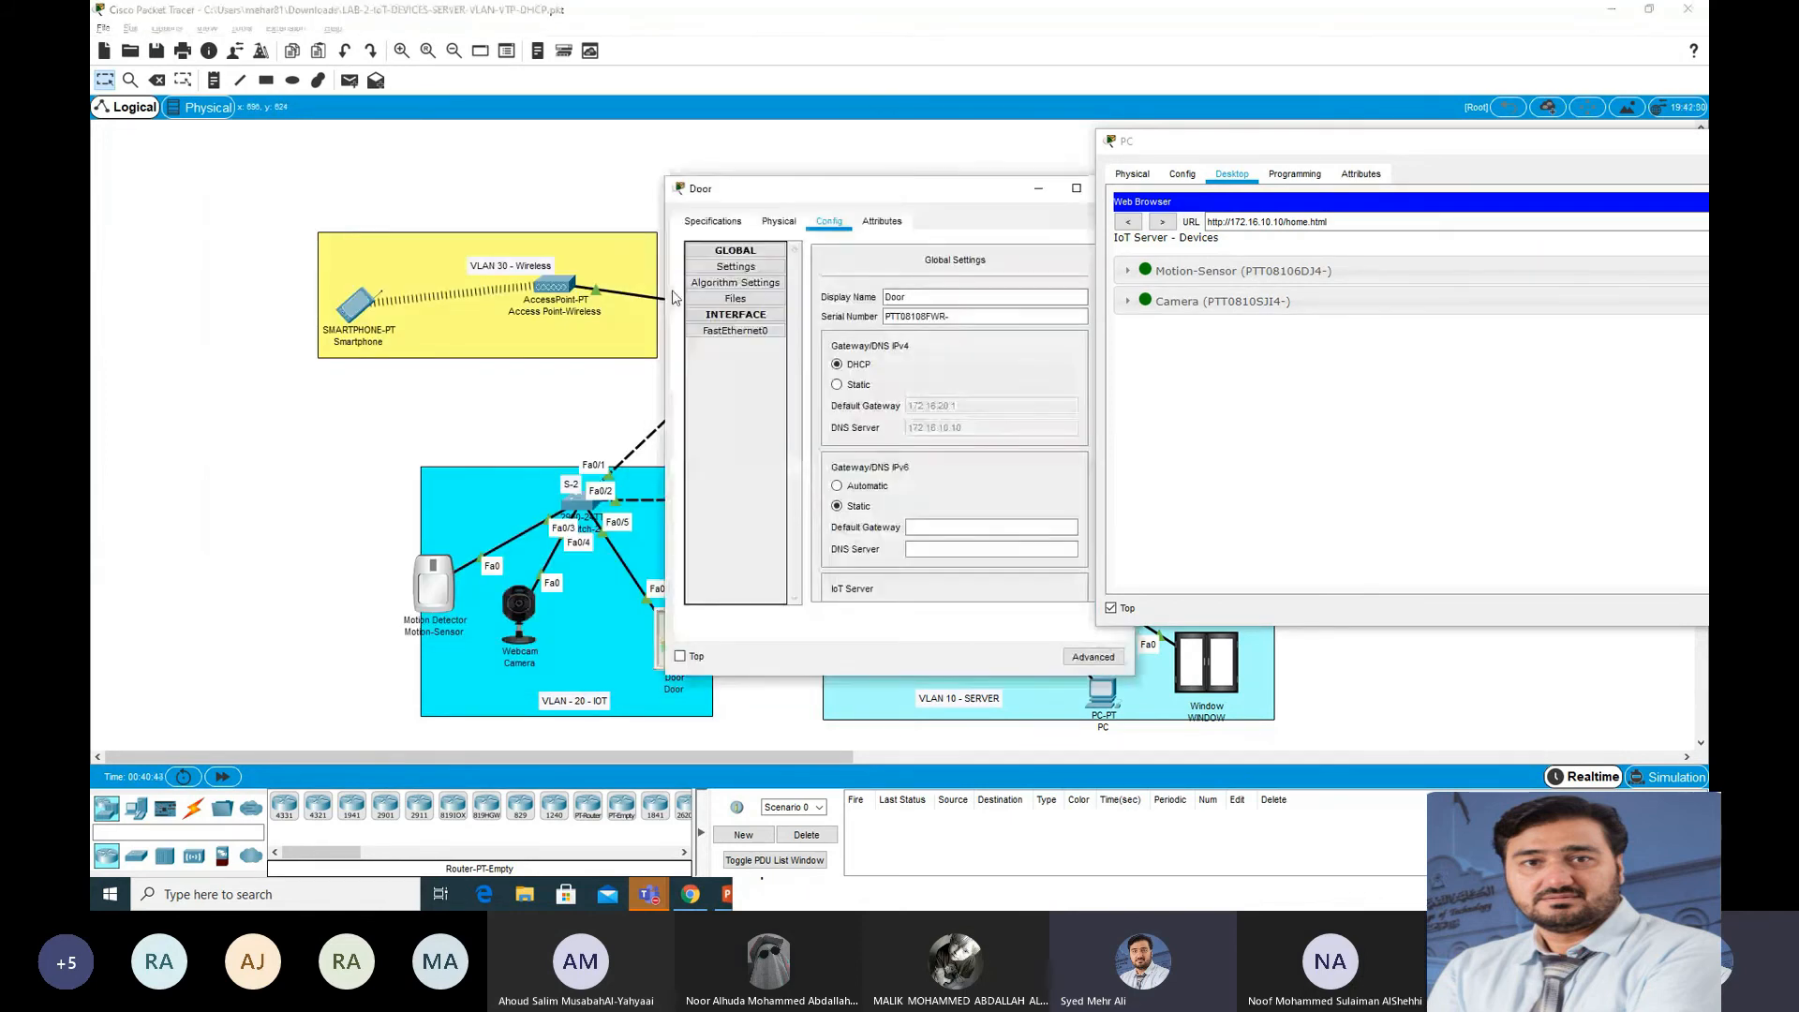
drag(752, 194, 279, 188)
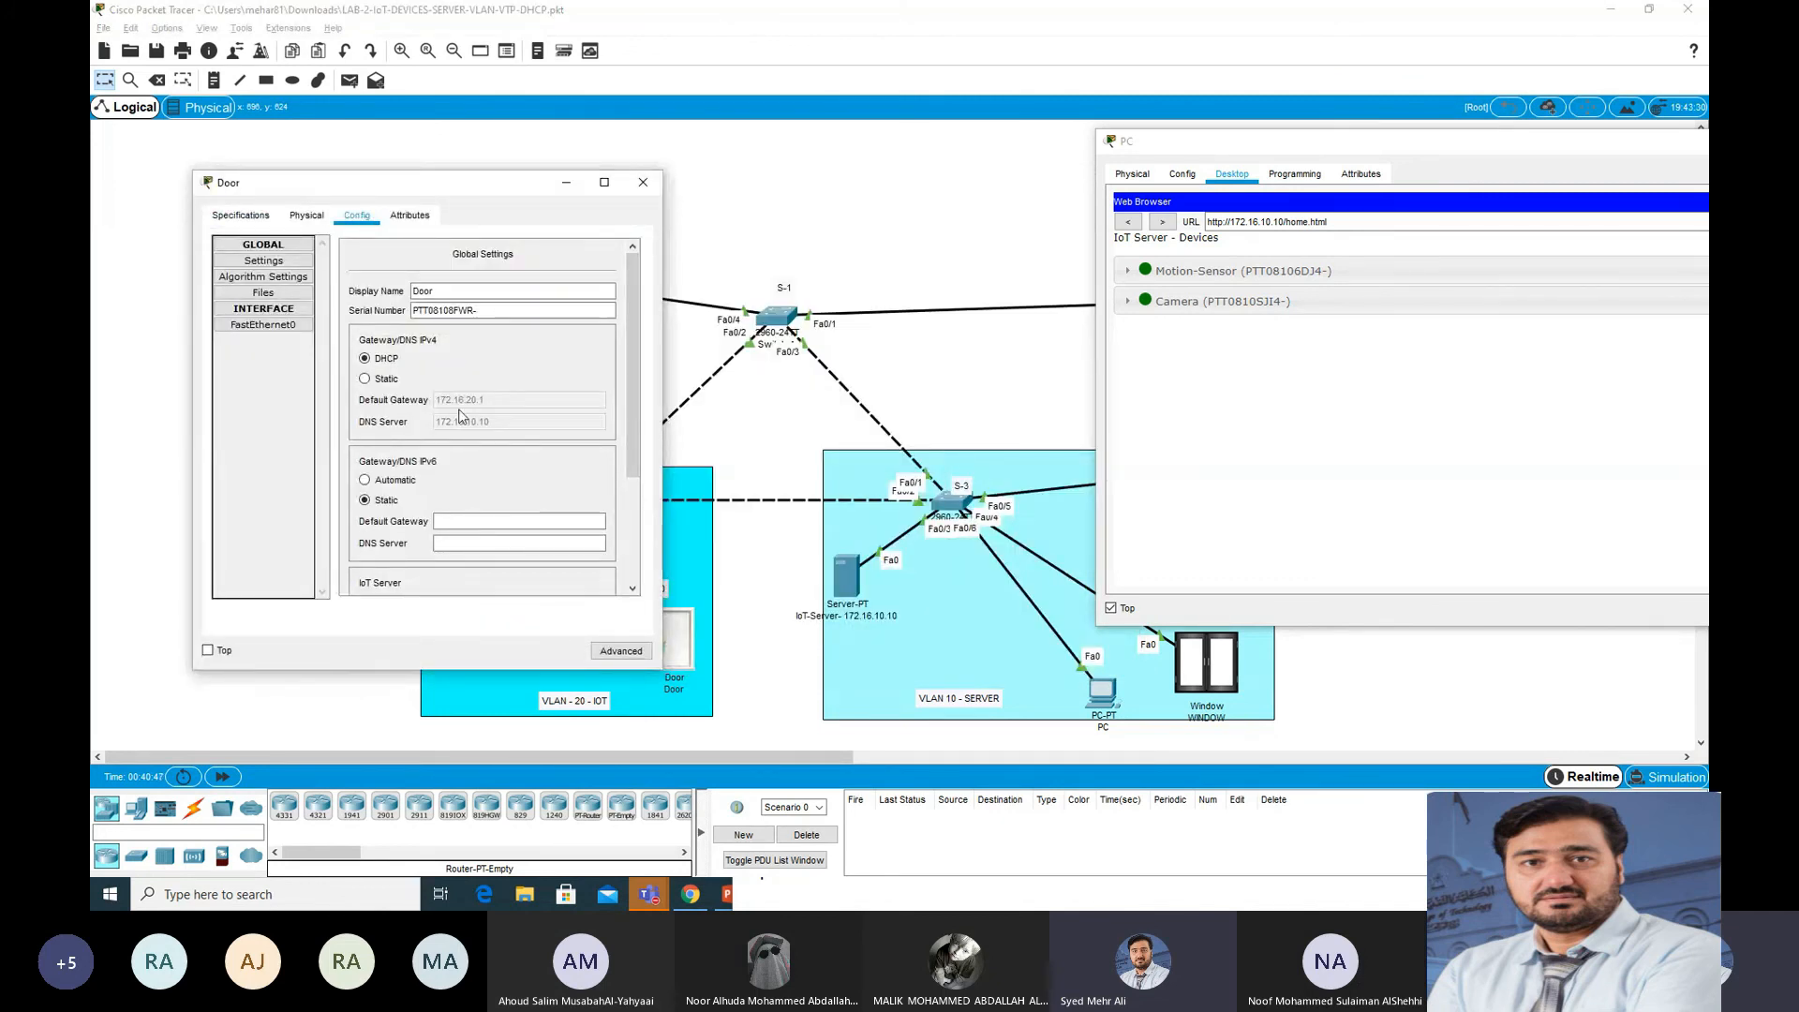
scroll(535, 565, down, 3)
click(422, 485)
click(488, 500)
text(172.16.10.10)
click(488, 521)
text(admin)
key(Tab)
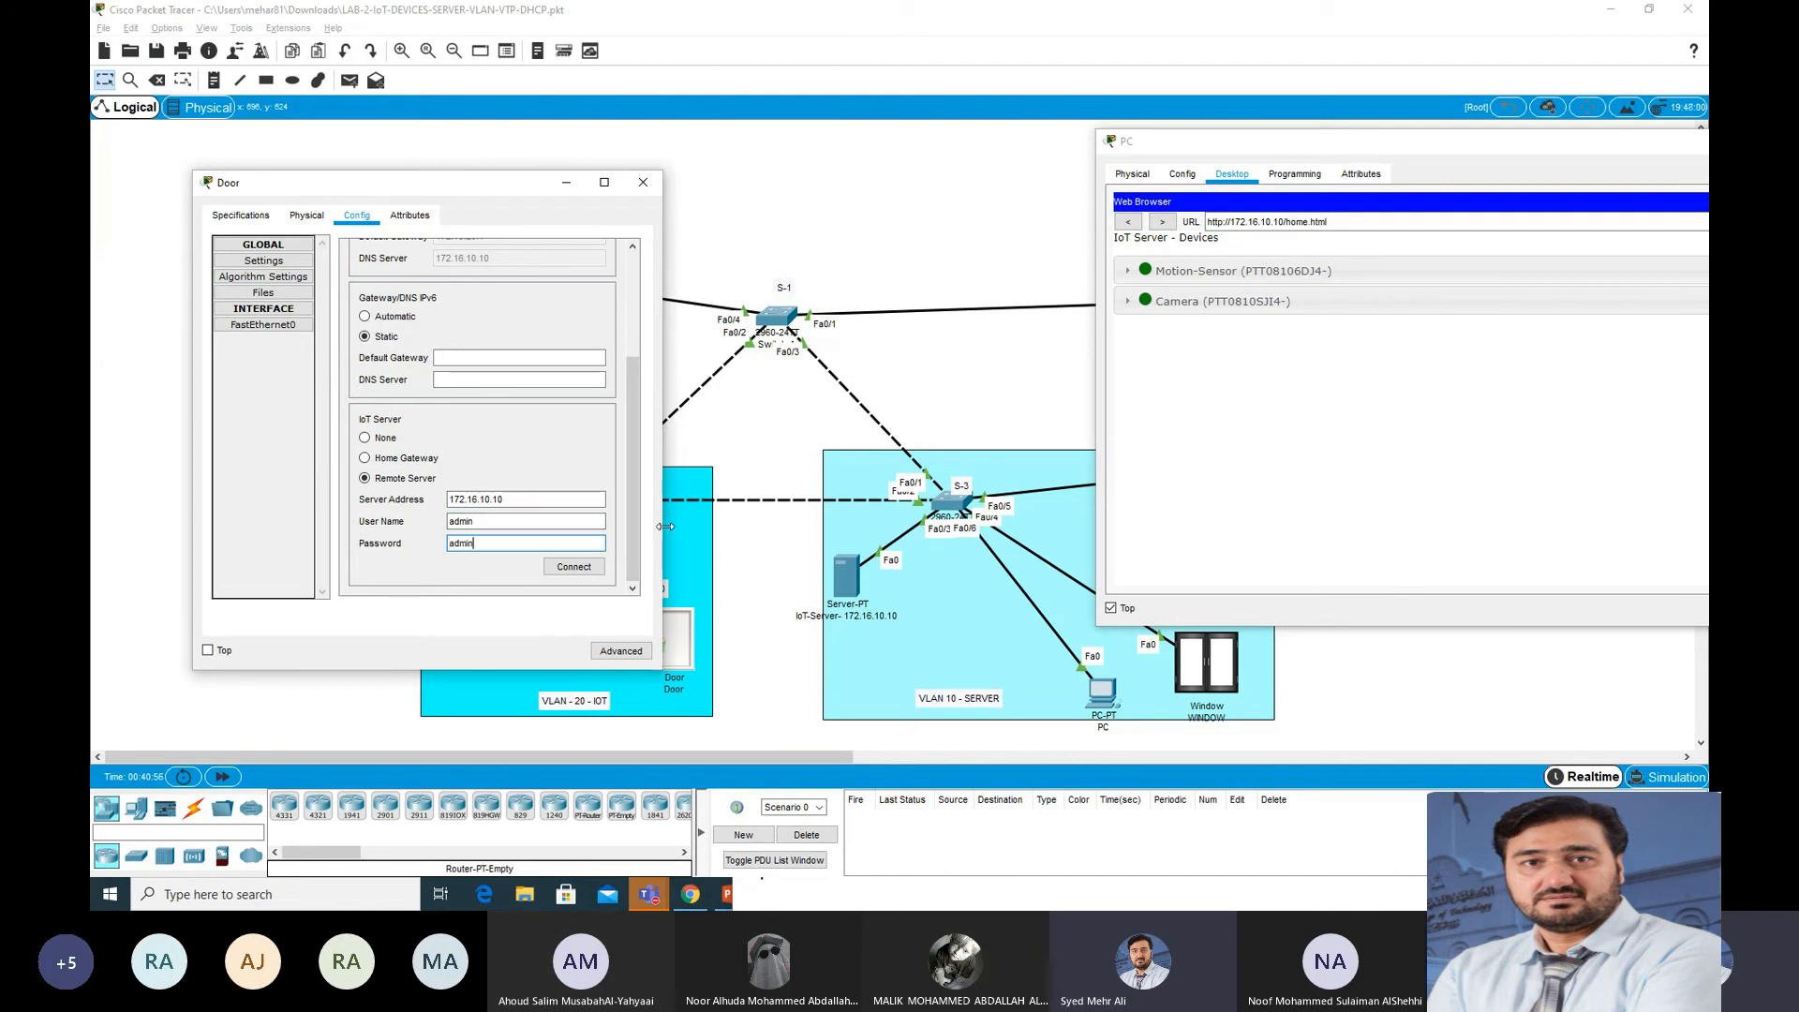
text(admin)
click(574, 567)
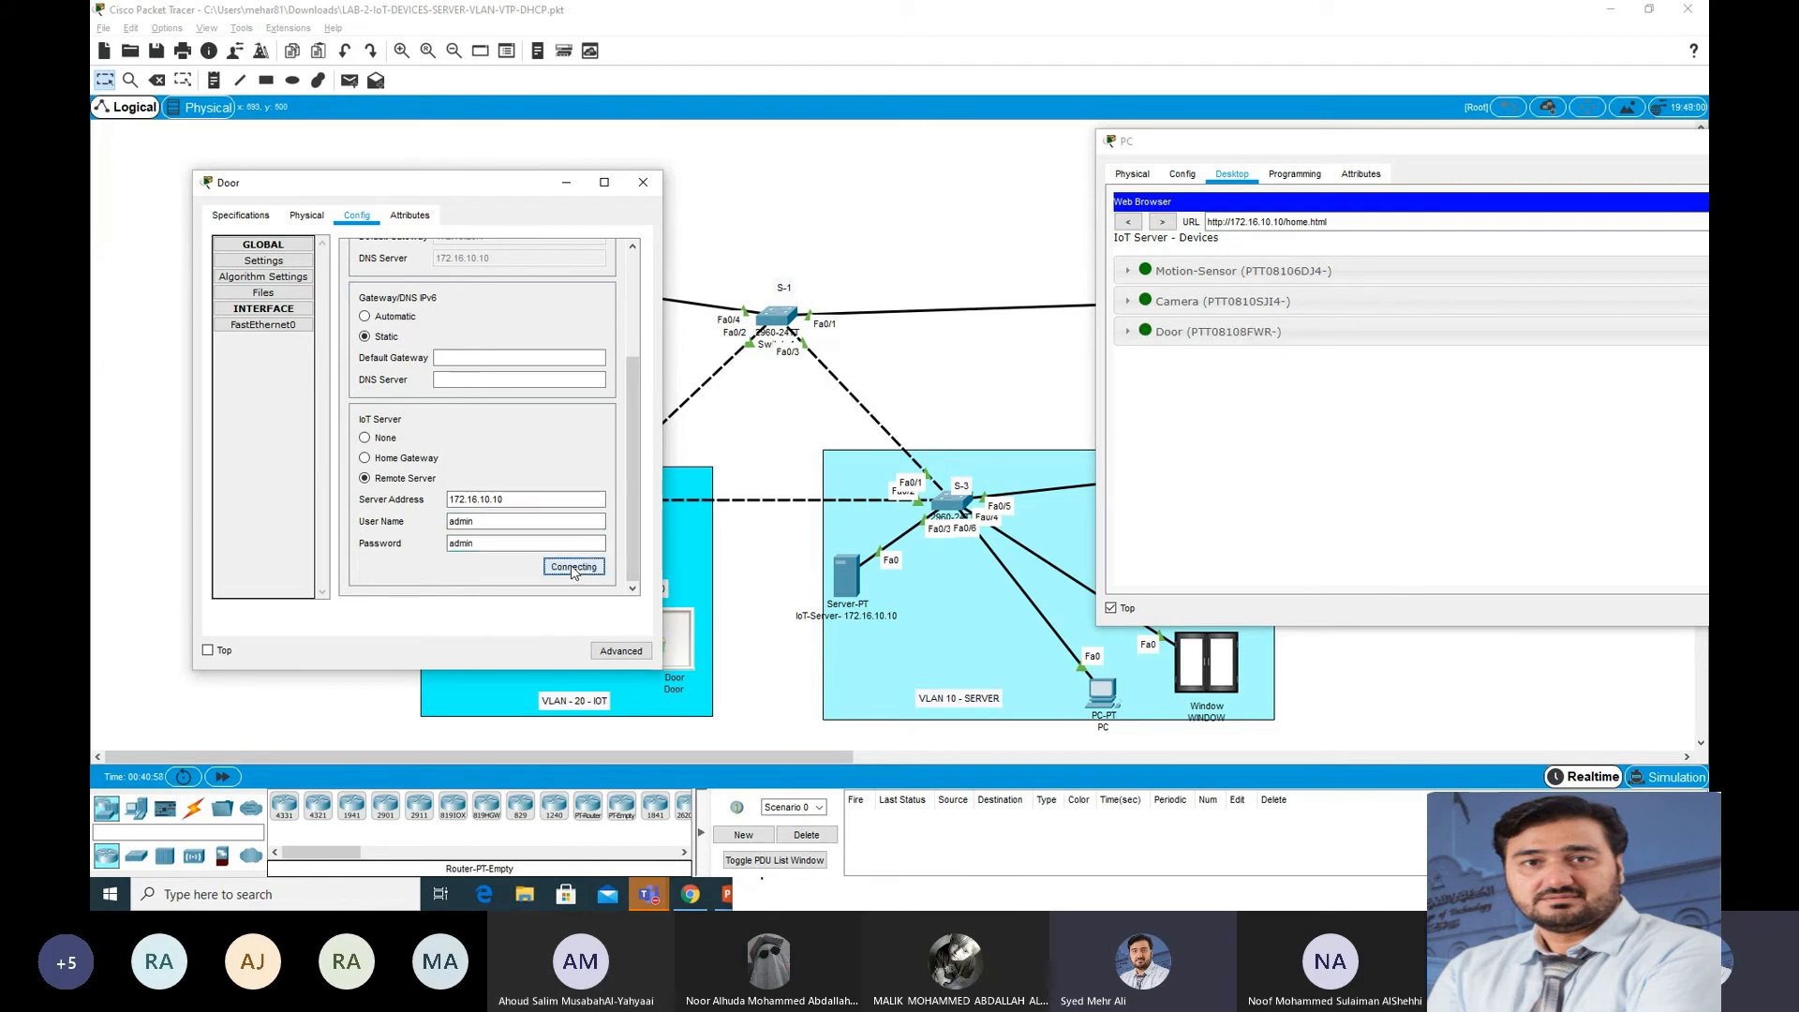
click(645, 184)
Step: Move the PC window clear of the VLAN 10 devices and place the WINDOW device's configuration beside it
drag(1320, 146, 1490, 127)
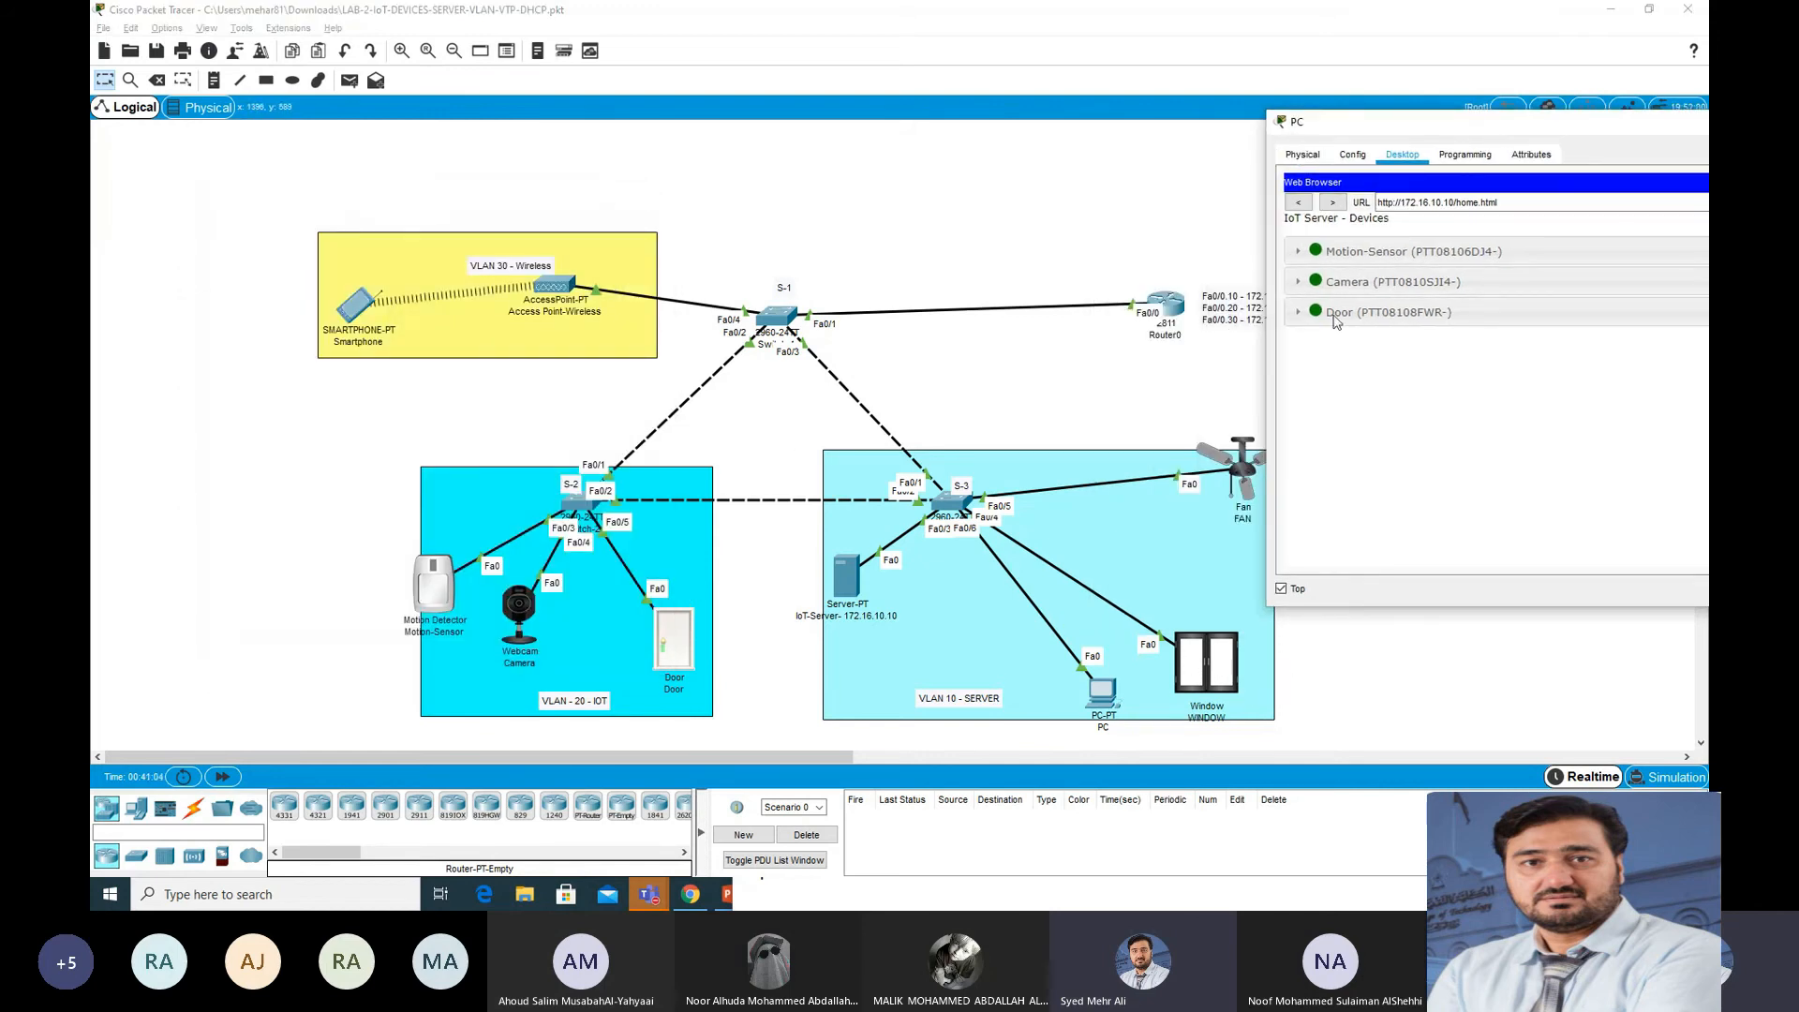
drag(1358, 139, 236, 133)
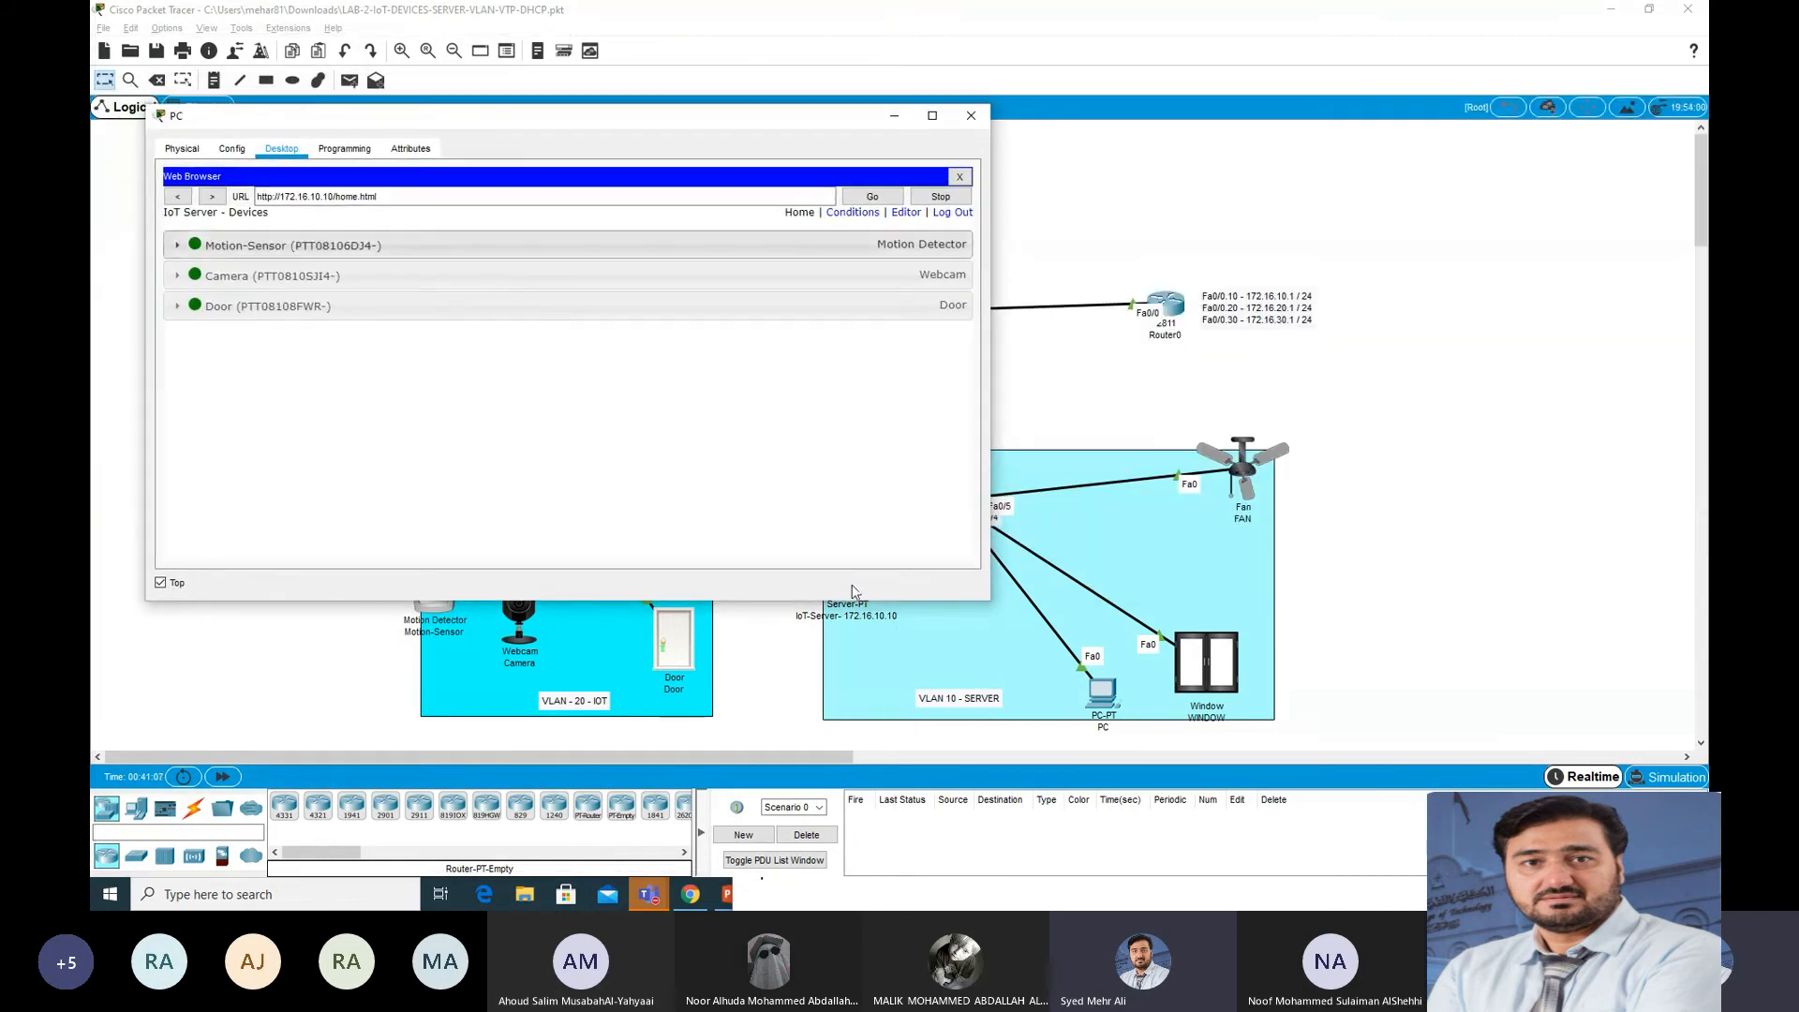
click(1209, 667)
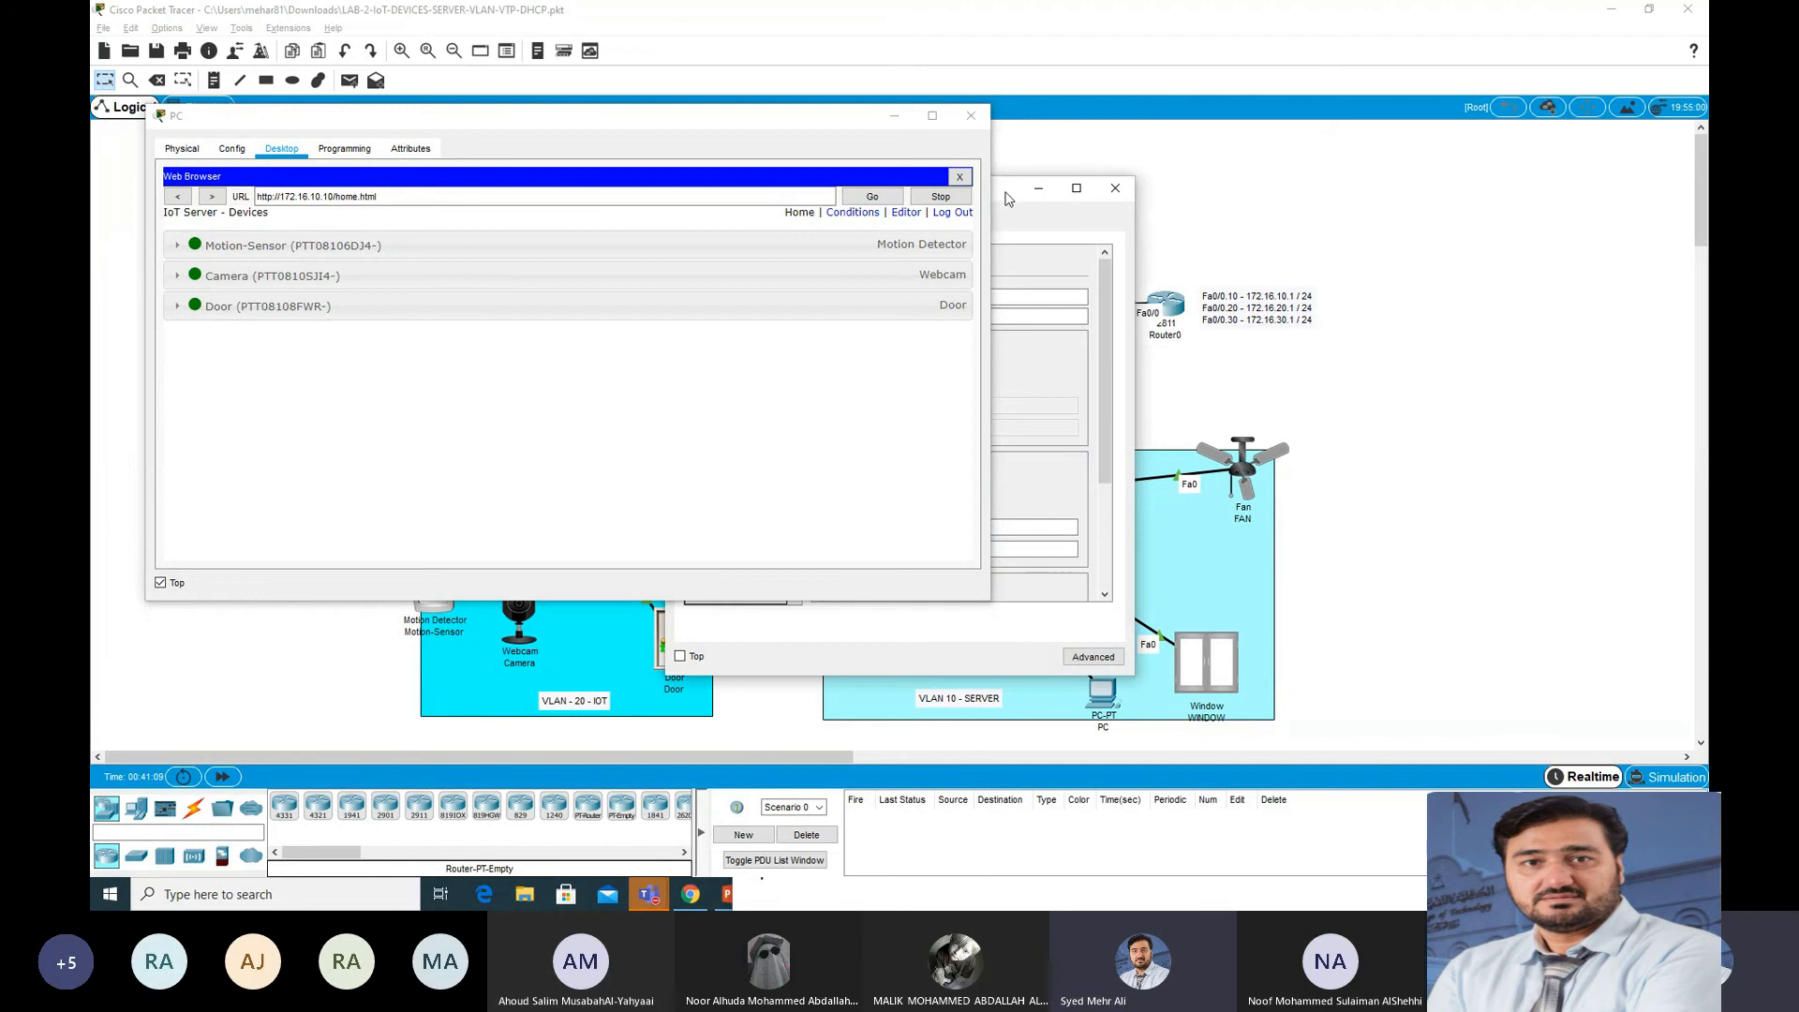
drag(1008, 199, 1494, 246)
Step: Connect the WINDOW device to the remote IoT server 172.16.10.10 with username admin and the account password, and close its configuration
scroll(1375, 573, down, 5)
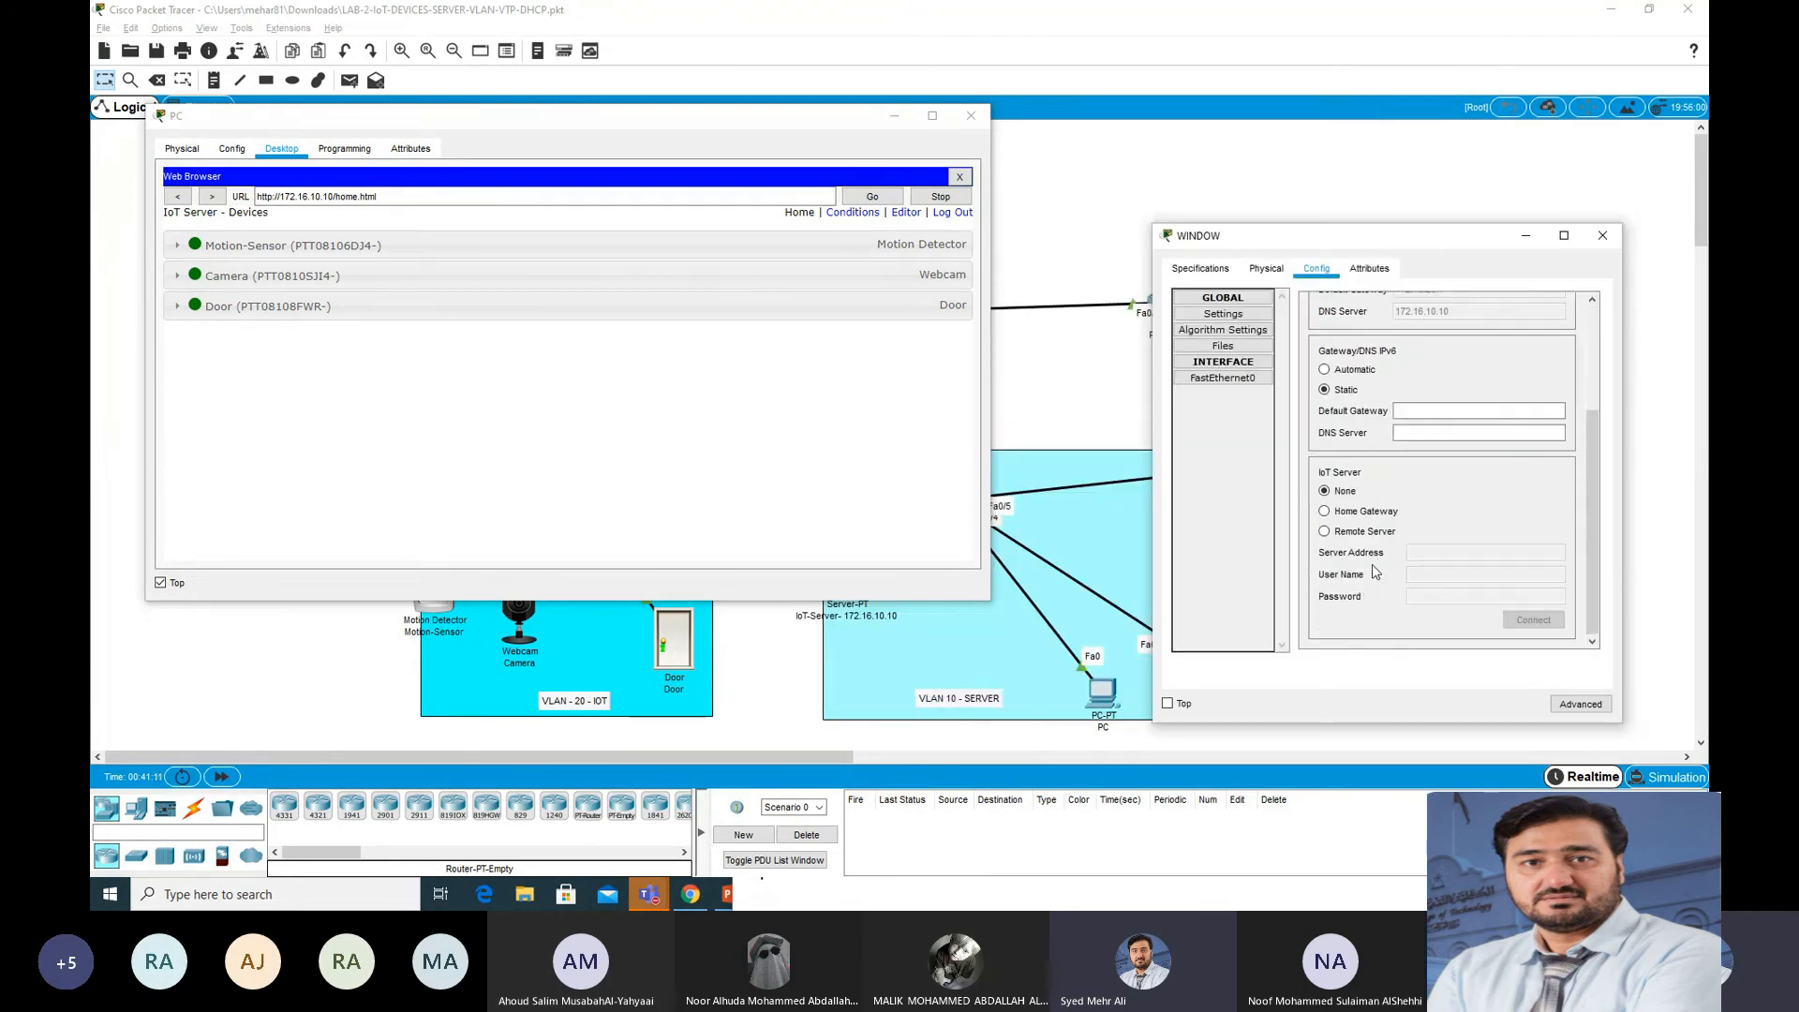
click(1366, 531)
click(1427, 555)
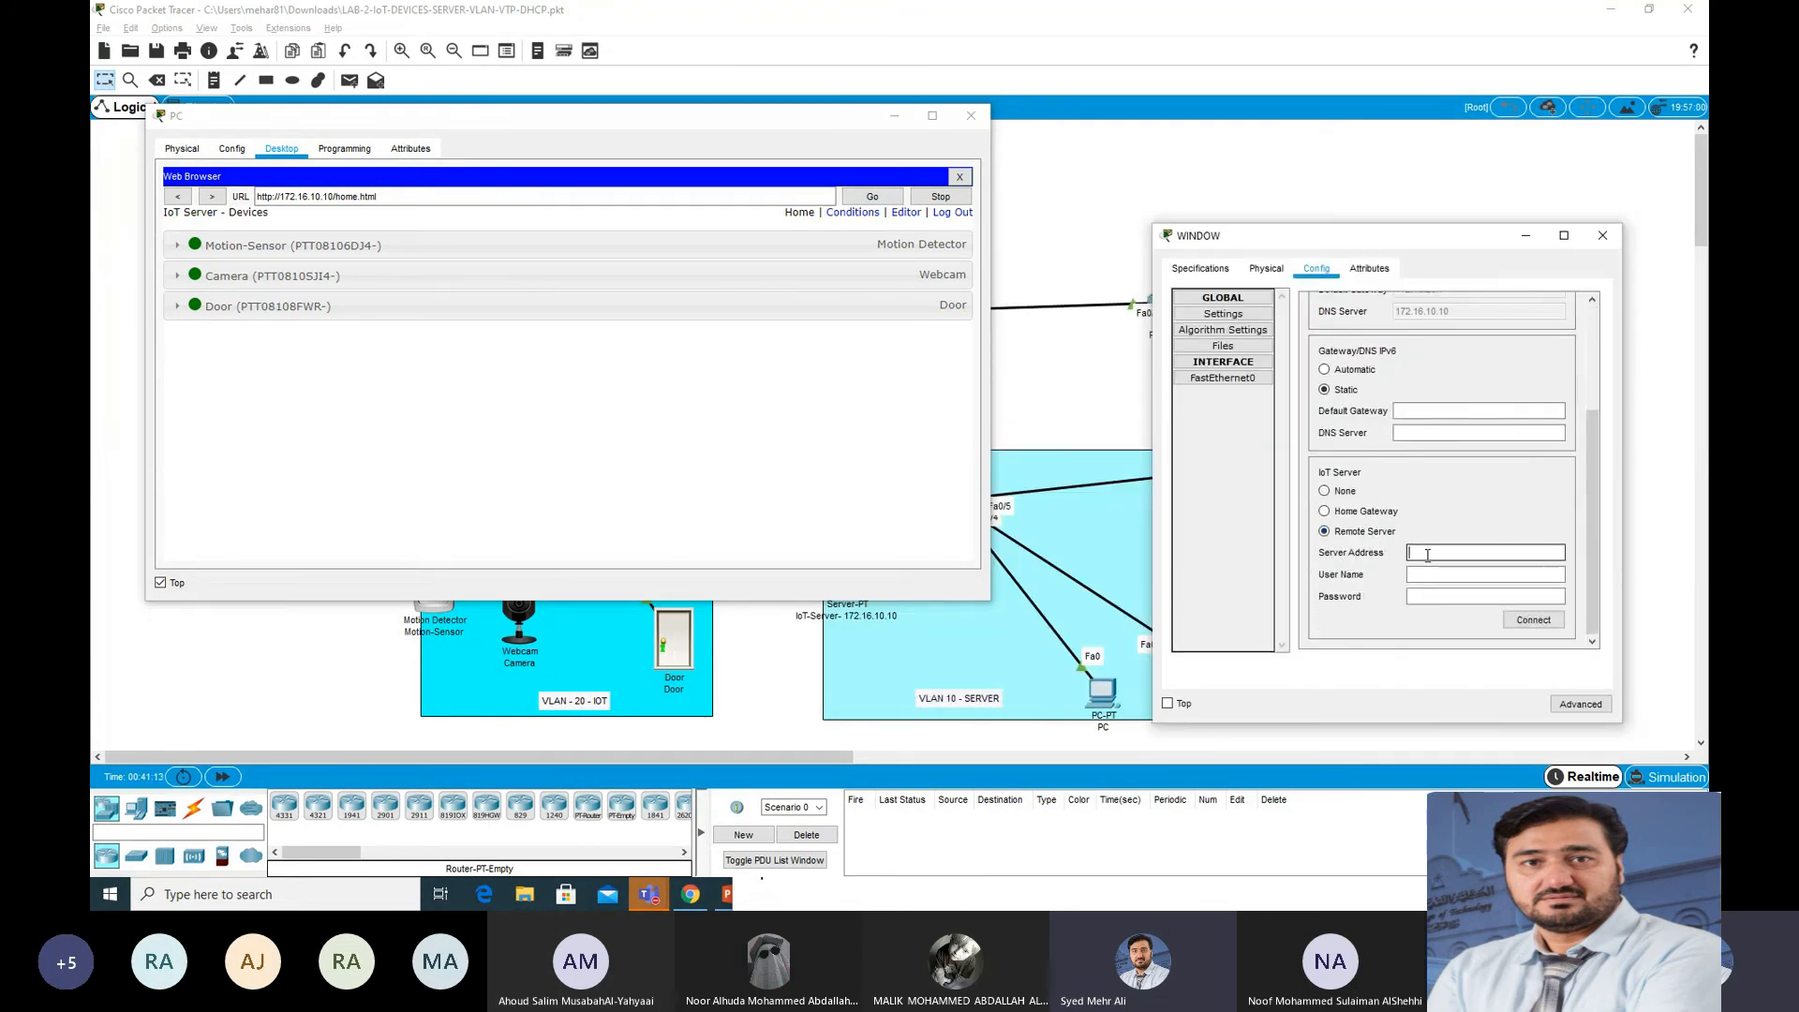
text(172.16.10.10)
click(1428, 570)
text(admin)
key(Tab)
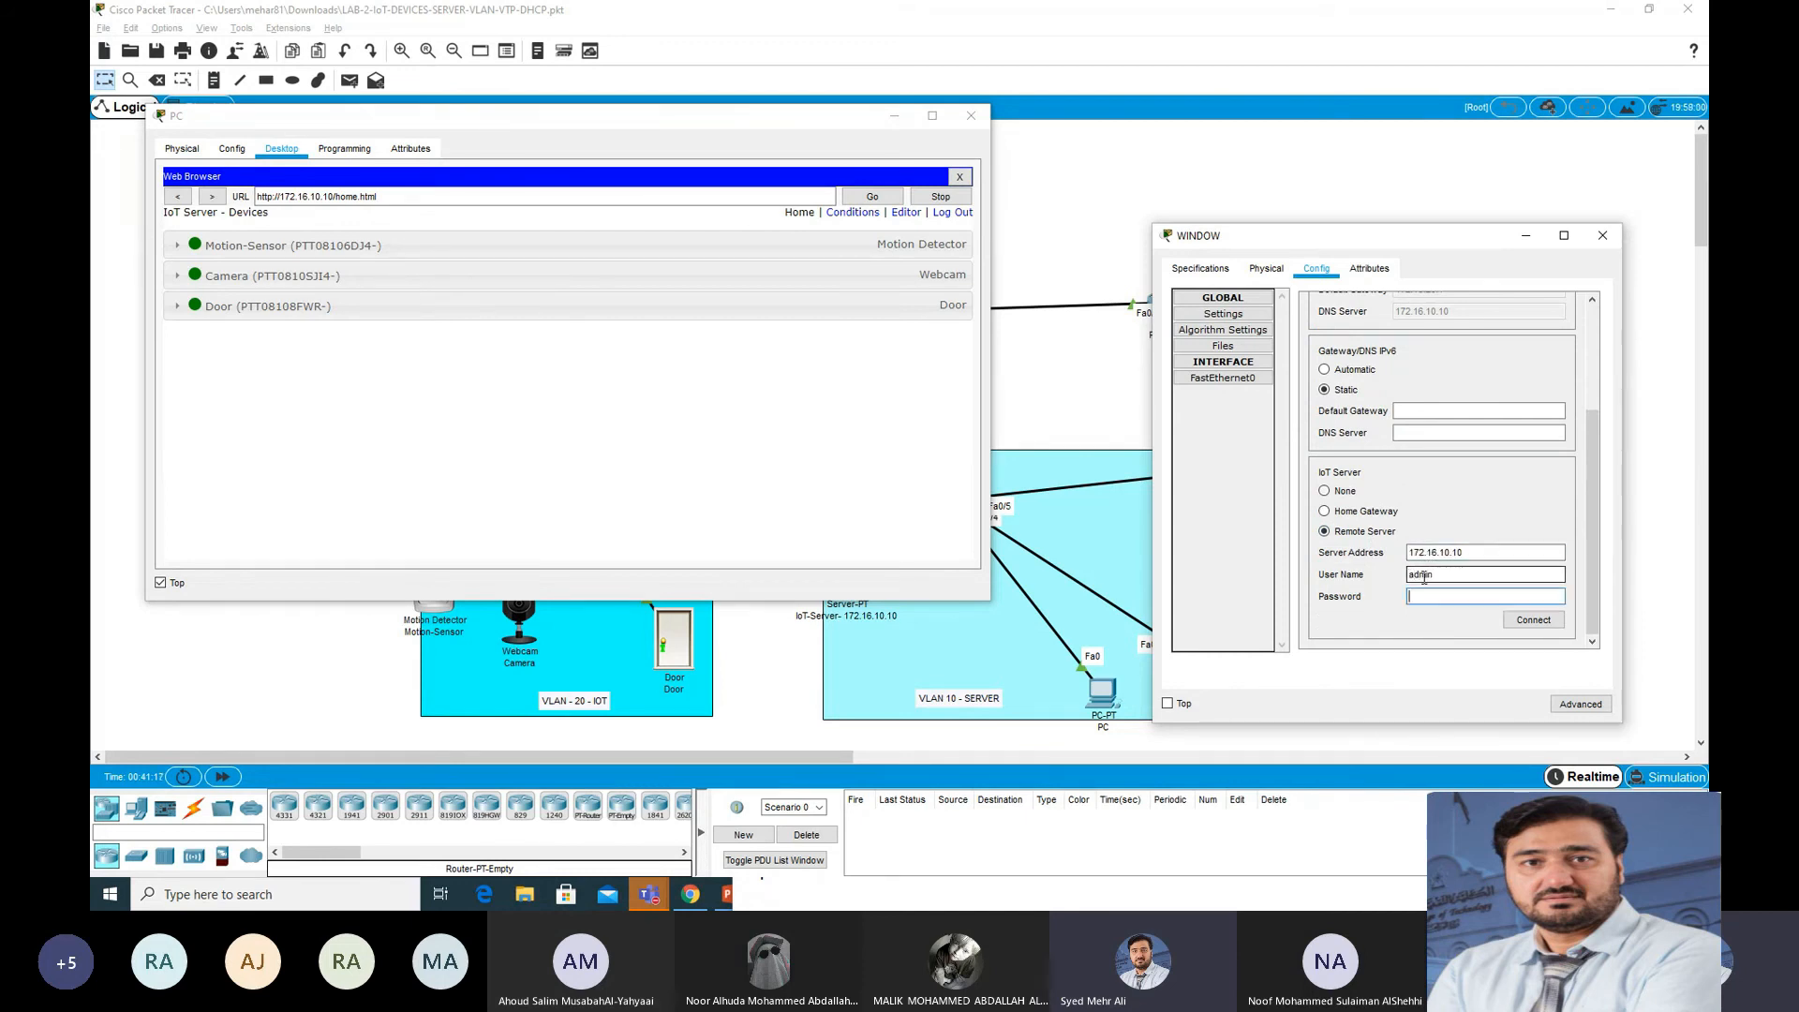
text(admin)
click(1529, 621)
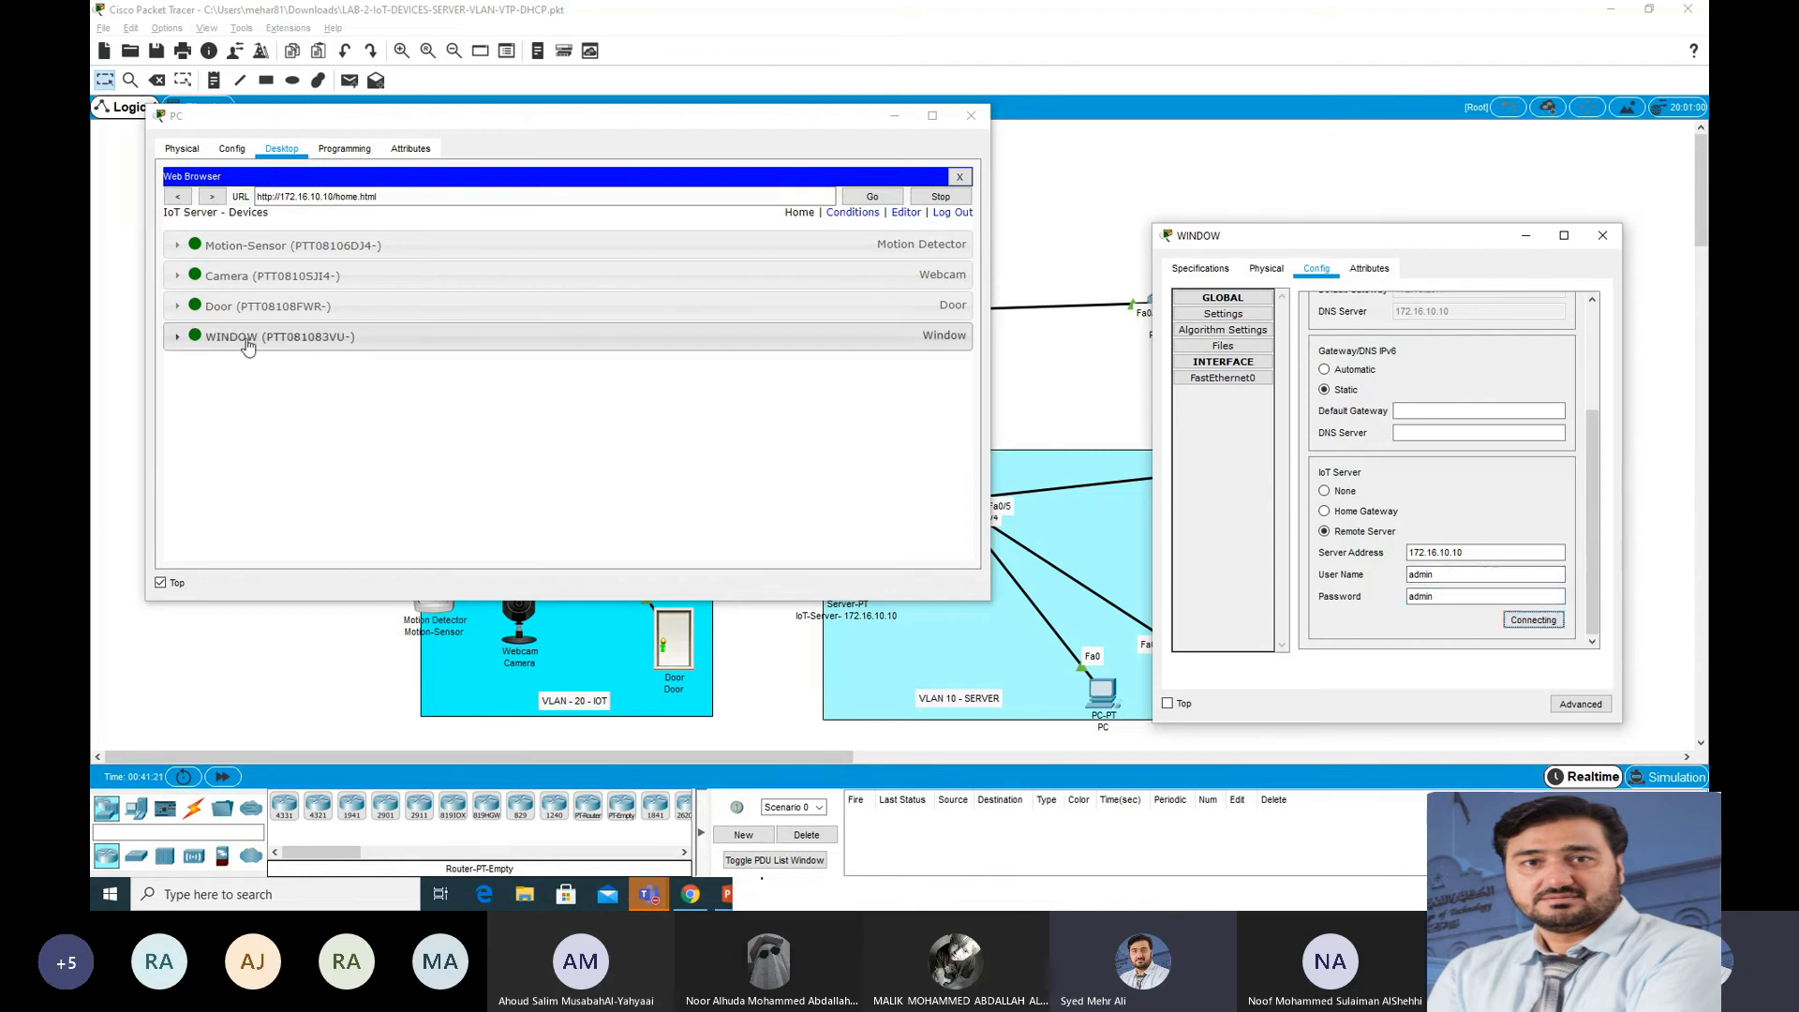
click(1602, 236)
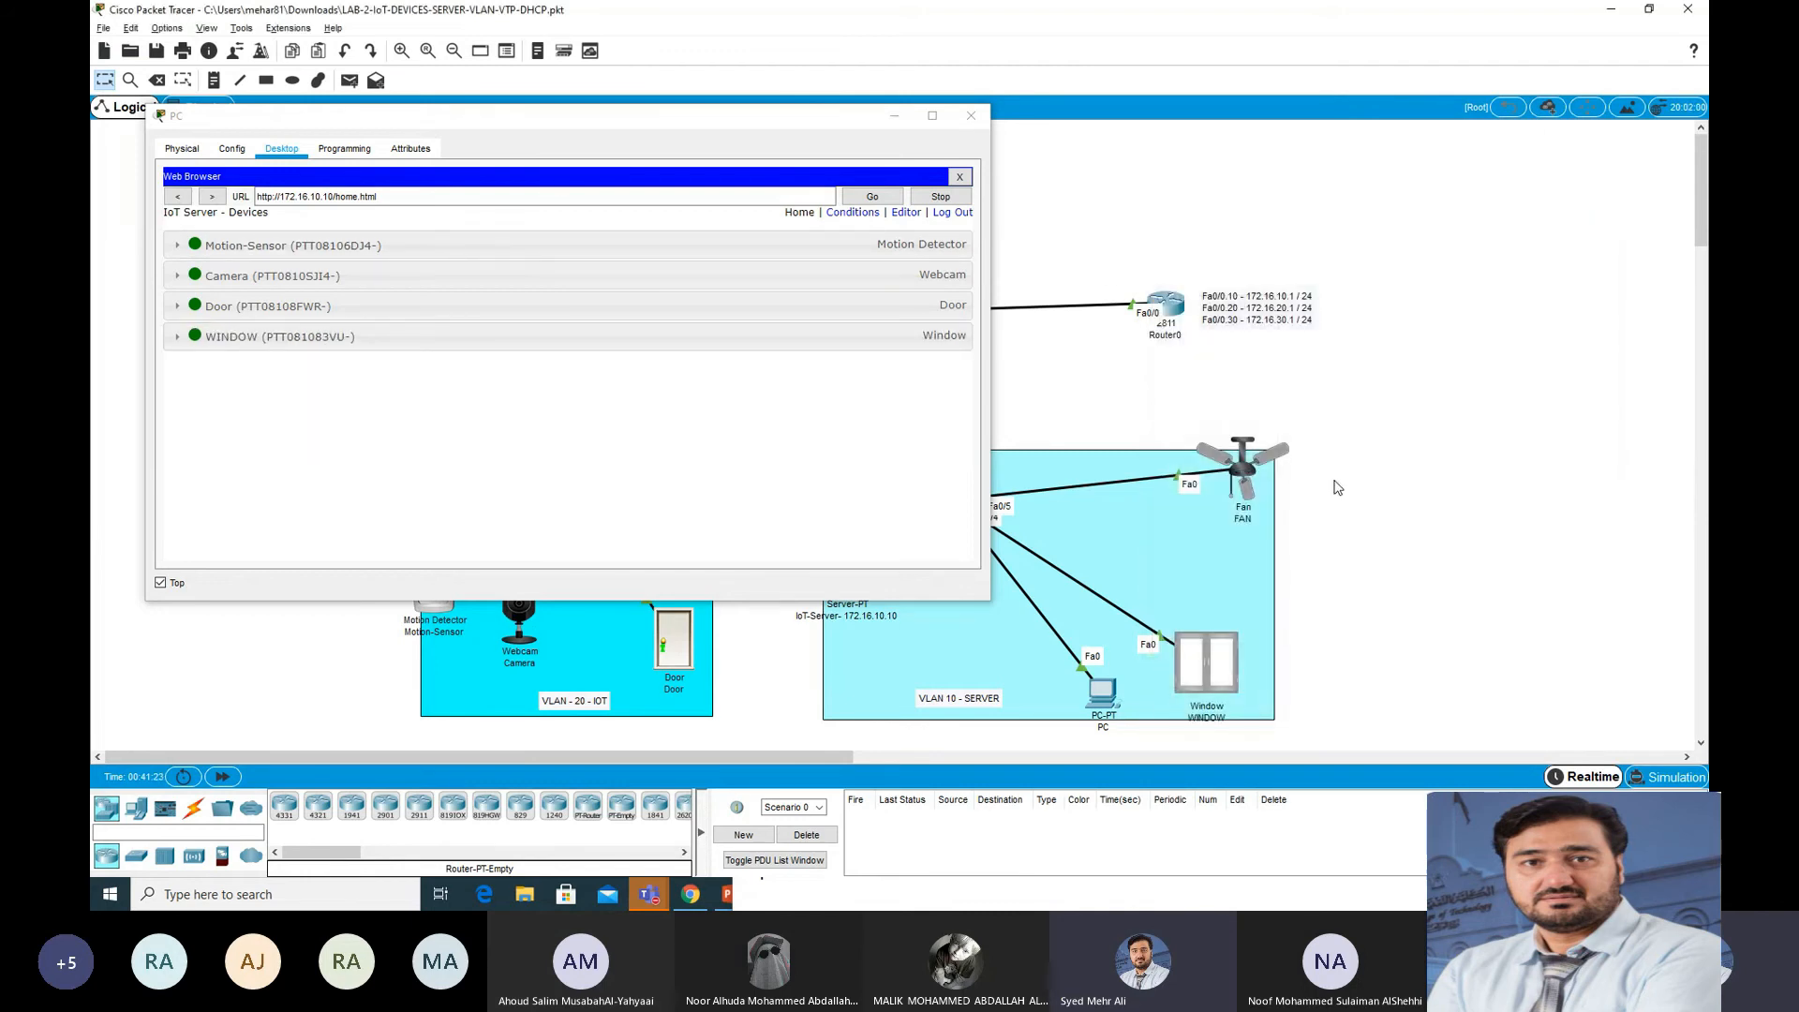
Step: Open the FAN's configuration and place it beside the narrowed PC window
click(1206, 661)
drag(996, 194, 771, 217)
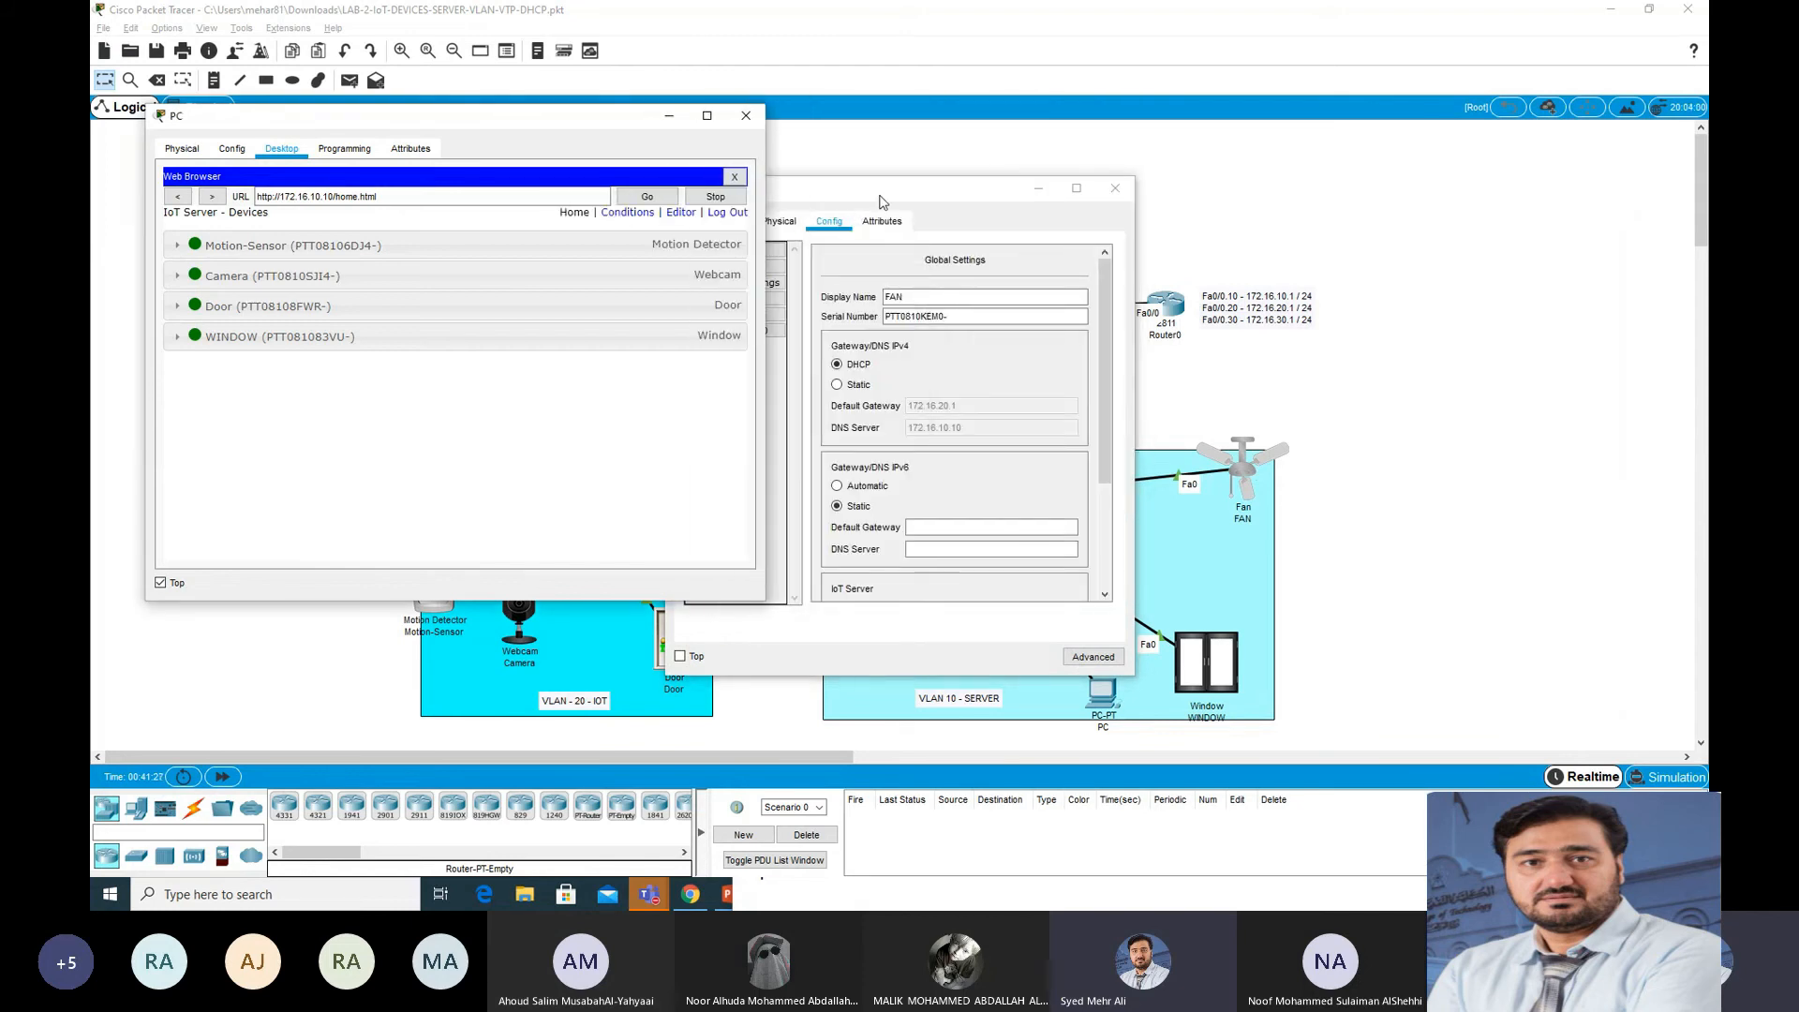
drag(880, 201, 1349, 203)
Step: Connect the FAN to the remote IoT server 172.16.10.10 with username admin and the account password, and close its window
scroll(1349, 525, down, 3)
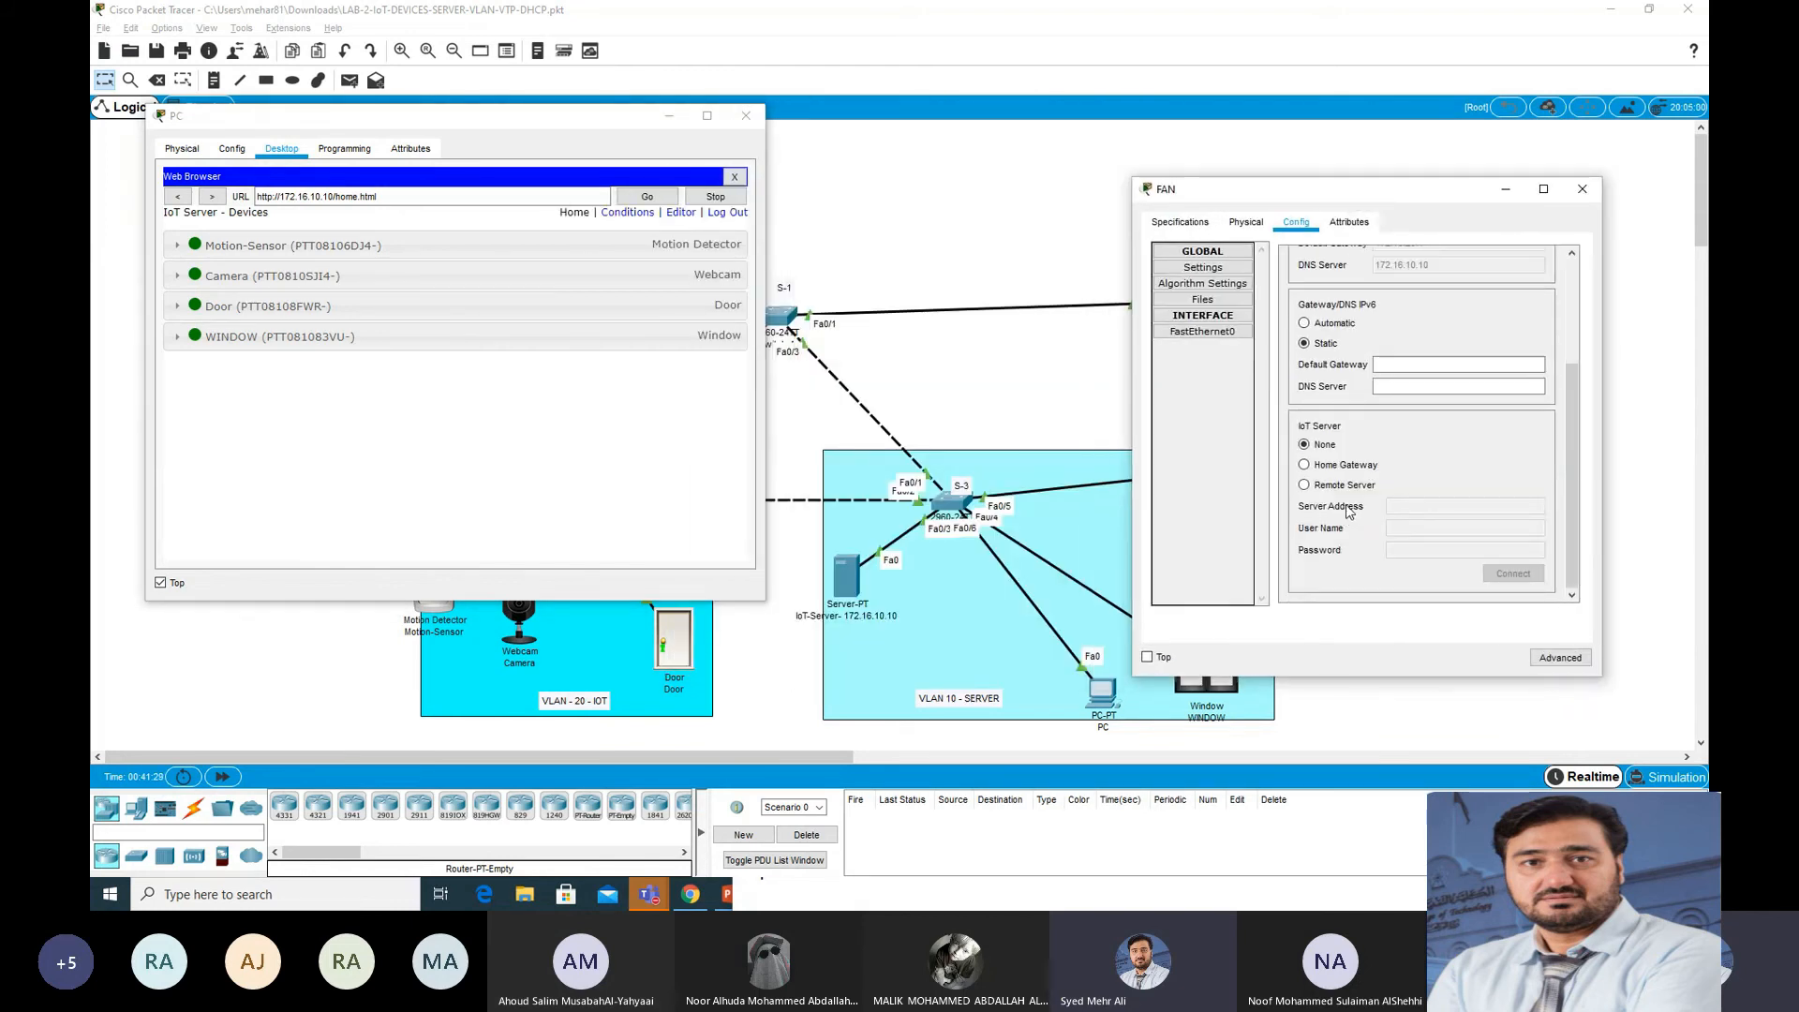
click(1336, 485)
click(1410, 506)
text(172.16.10.10)
click(1419, 527)
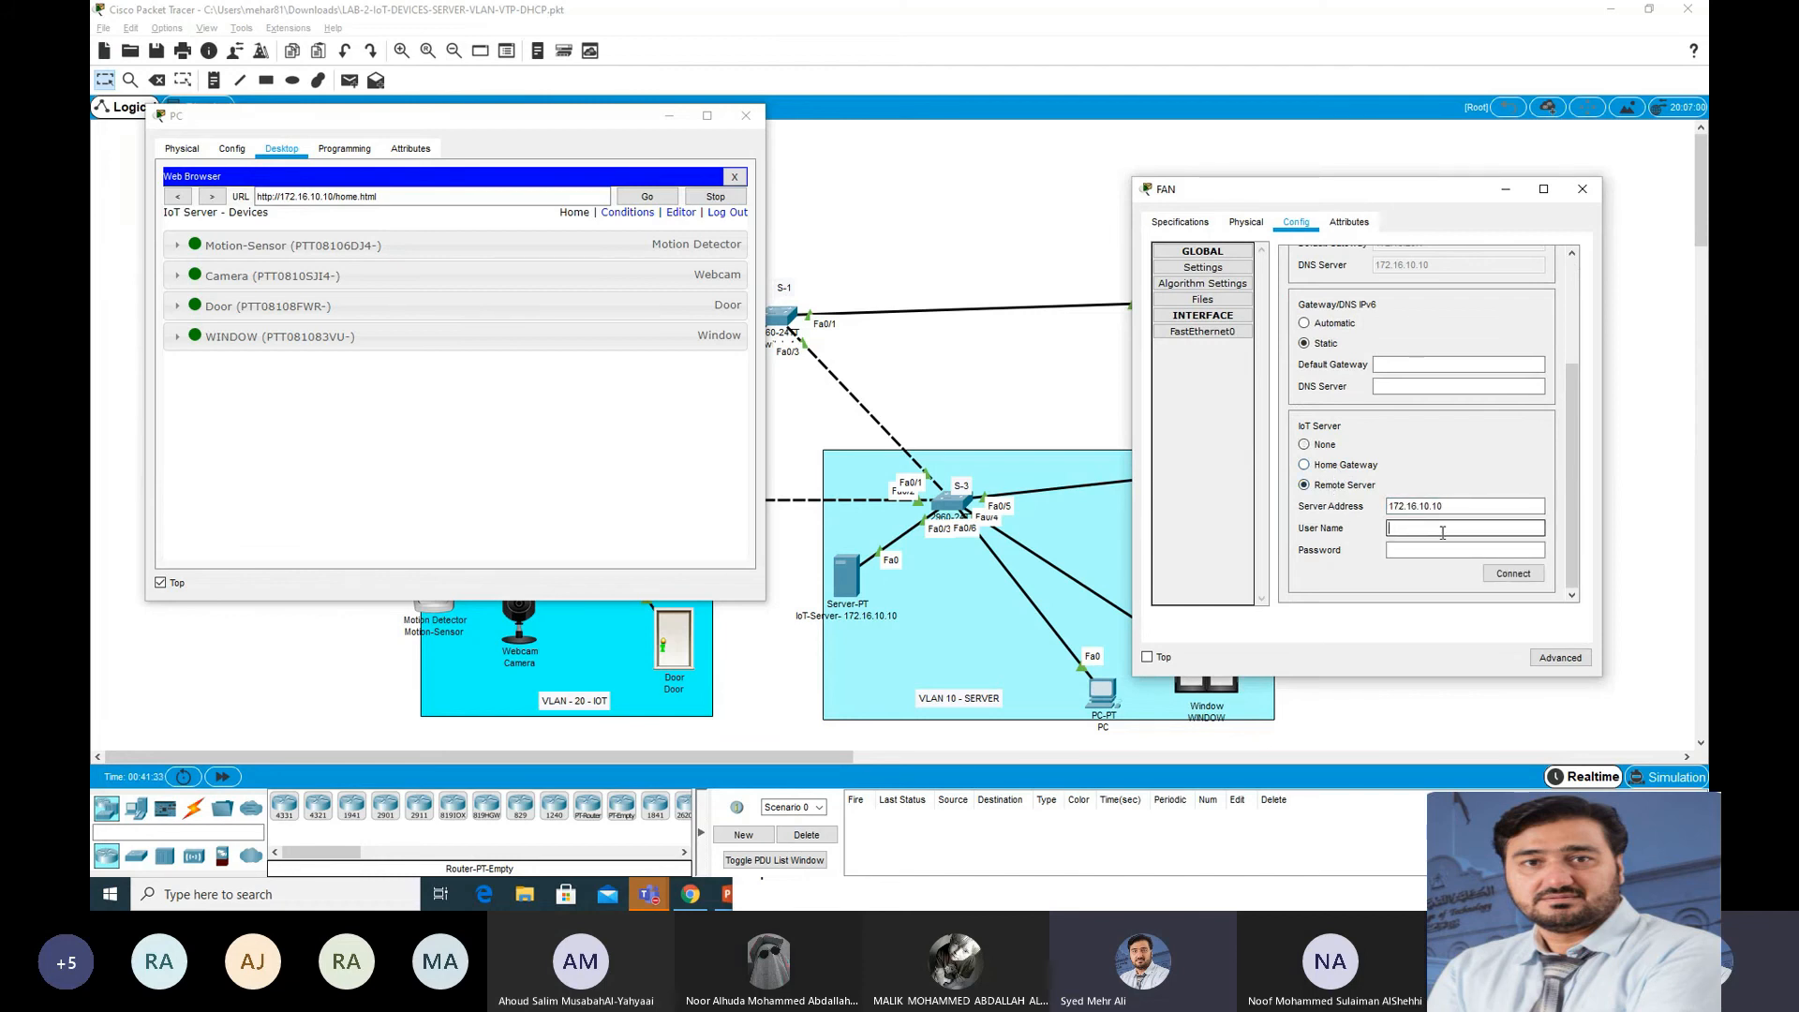
text(admin)
key(Tab)
text(admin)
click(1514, 574)
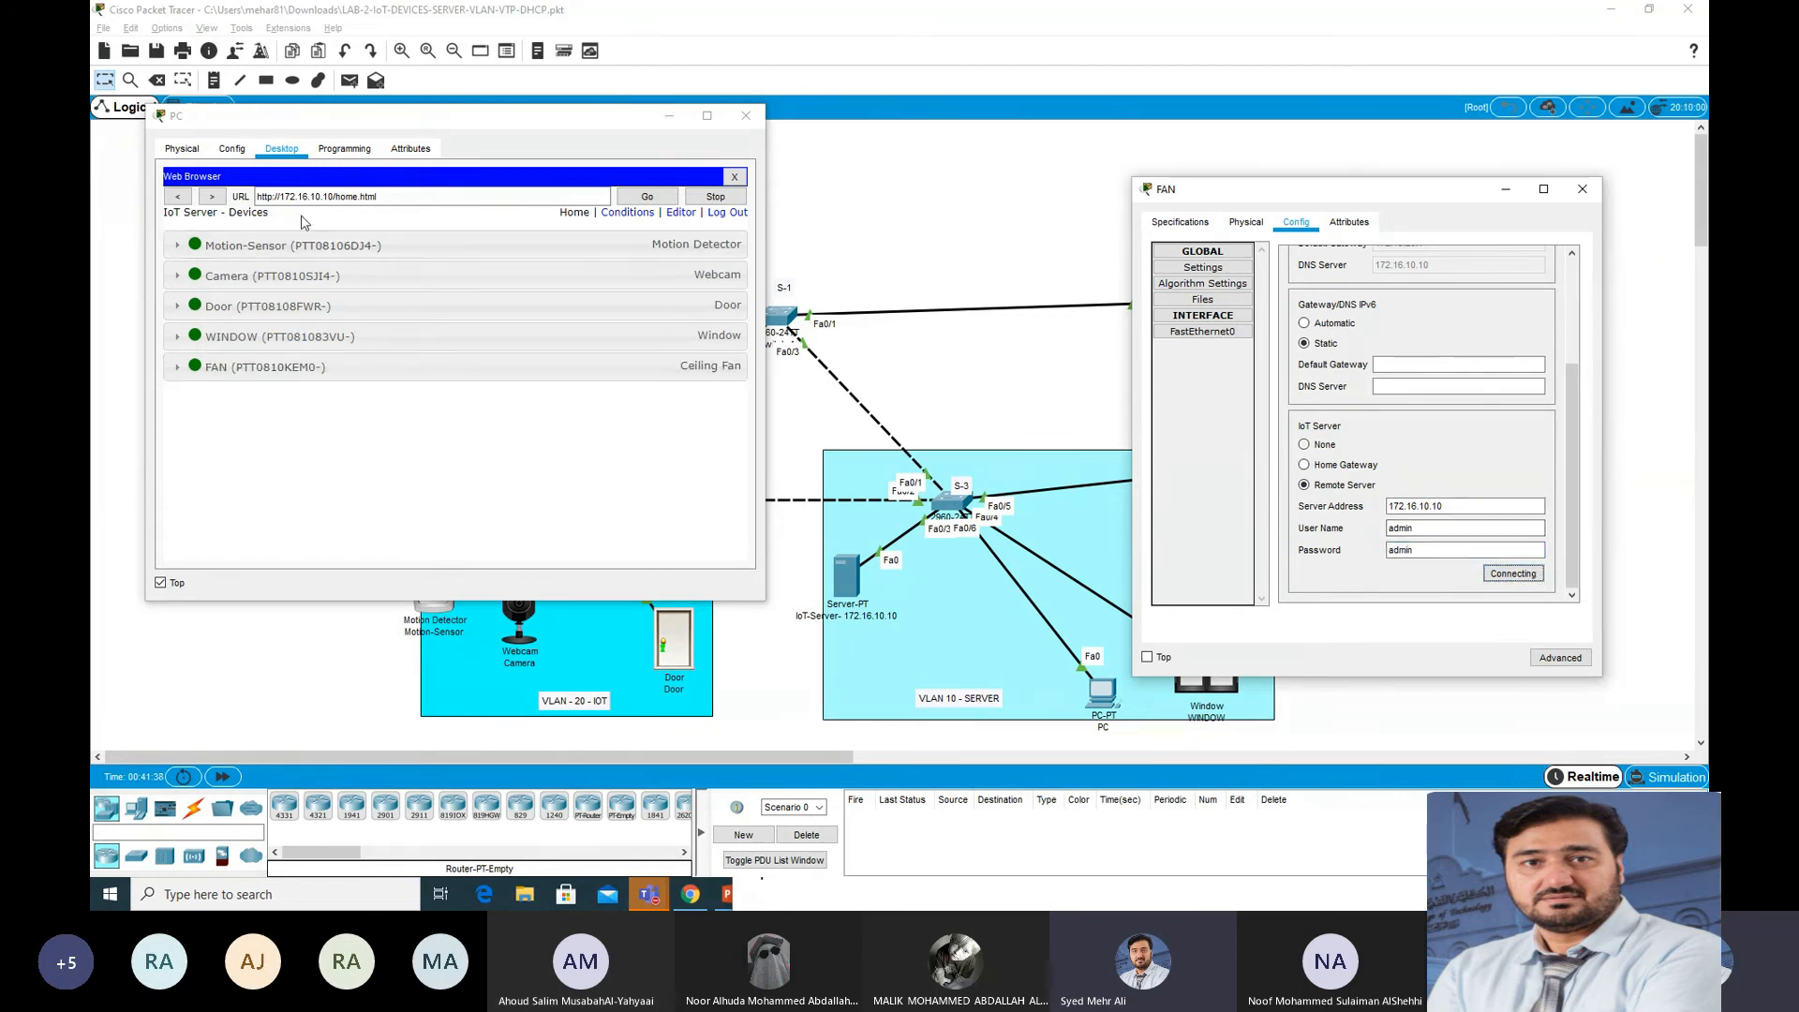
click(1591, 190)
Step: Stop keeping the PC window on top and switch to the LAB-2 document in Word
drag(436, 123, 483, 140)
click(999, 598)
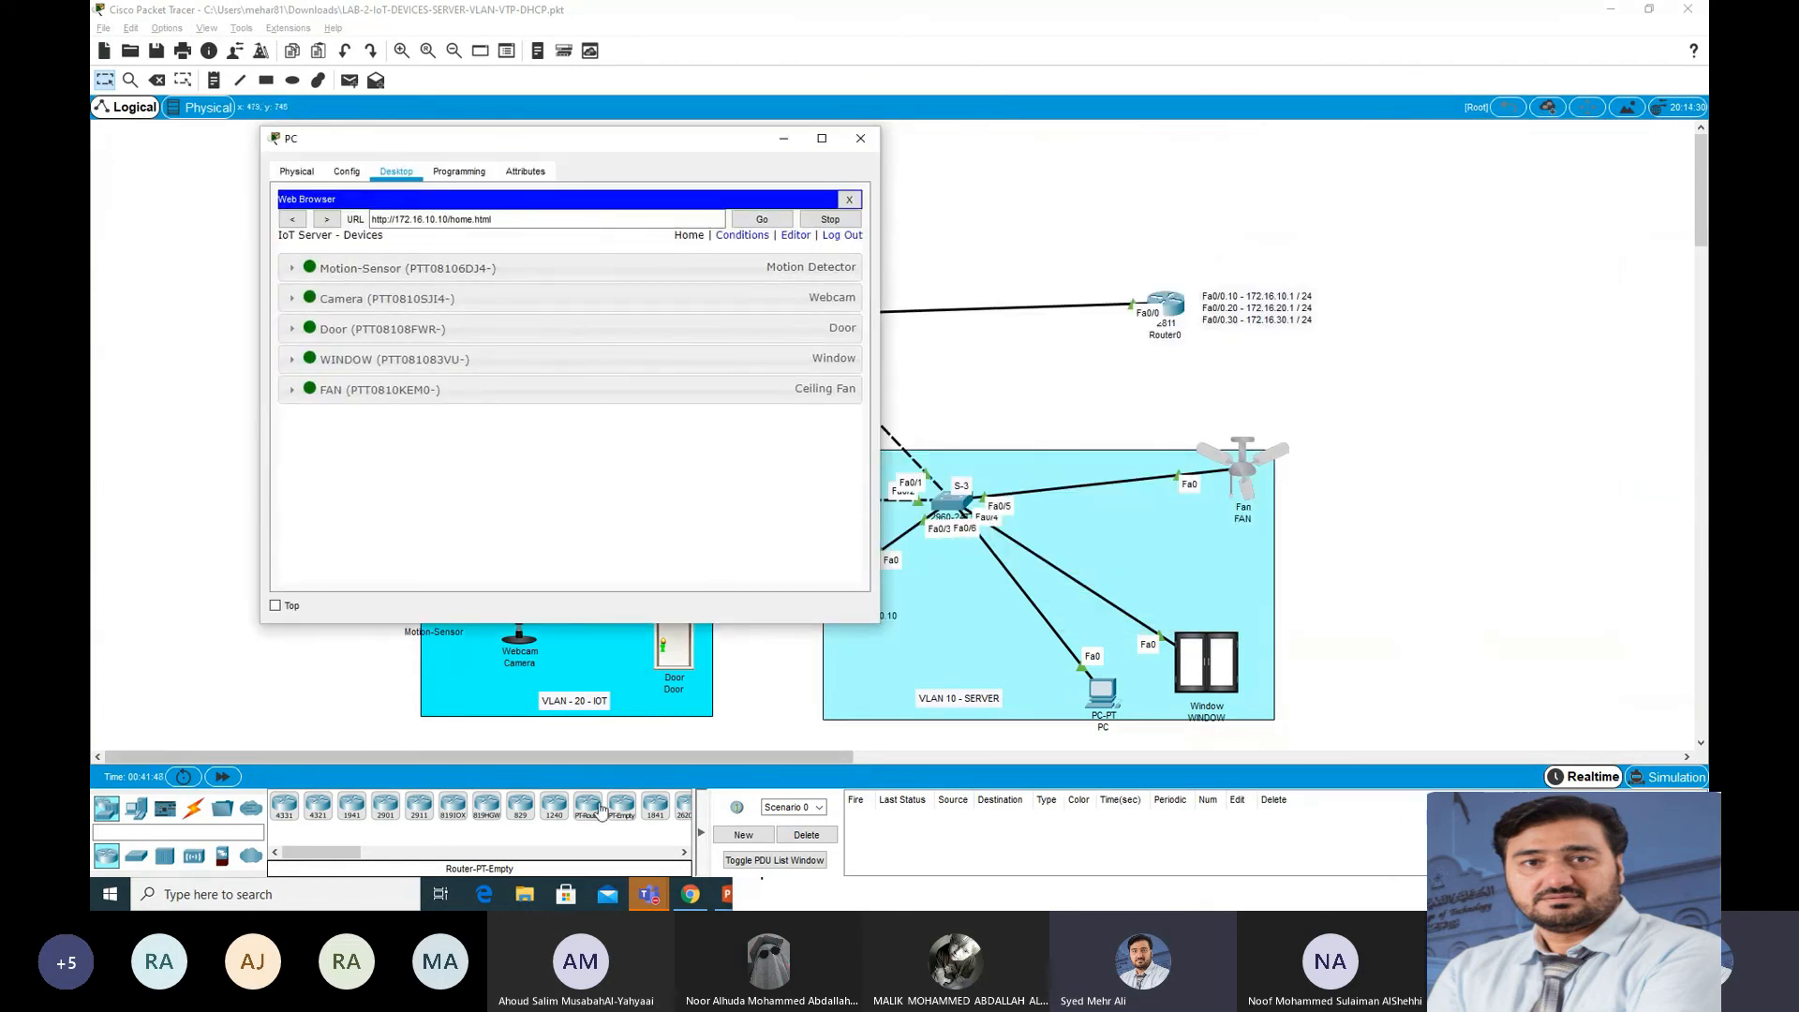
key(alt+Tab)
key(alt+Tab)
key(alt+Tab)
key(alt+Tab)
key(alt+Tab)
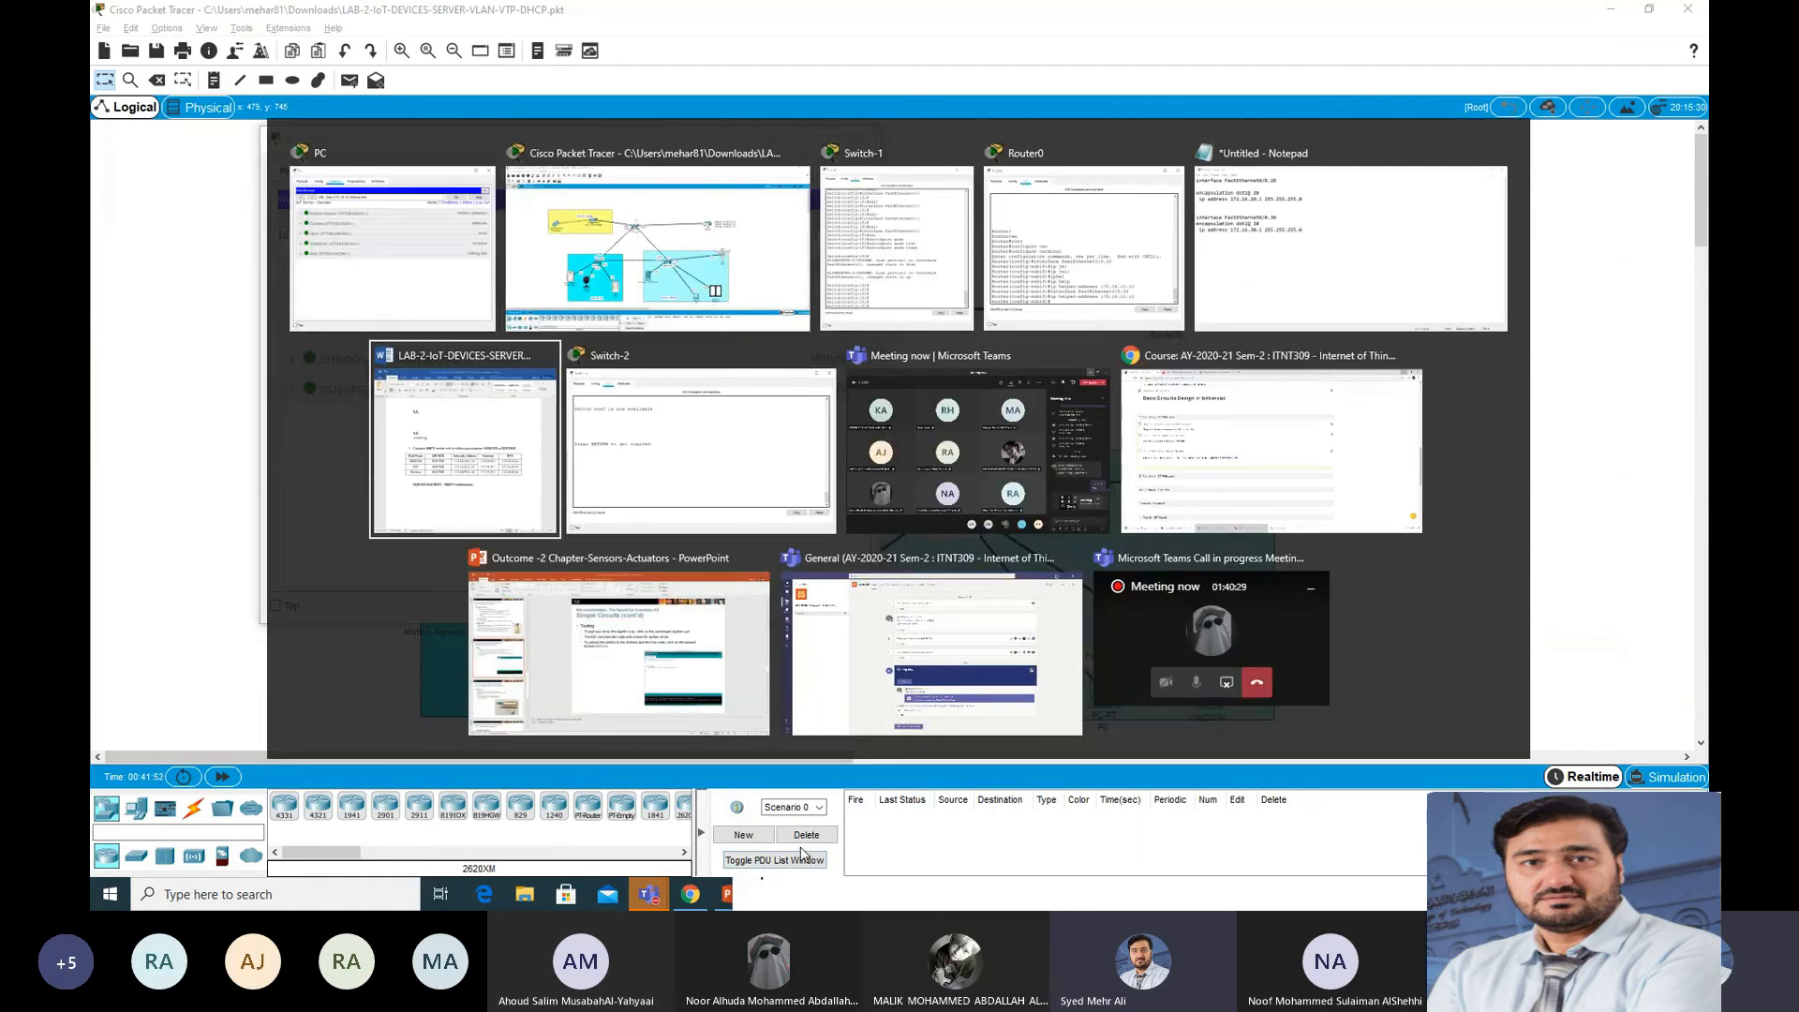
Step: Read the lab tasks on device registration, server conditions and monitoring, and return to the network topology in Packet Tracer
scroll(1499, 525, down, 4)
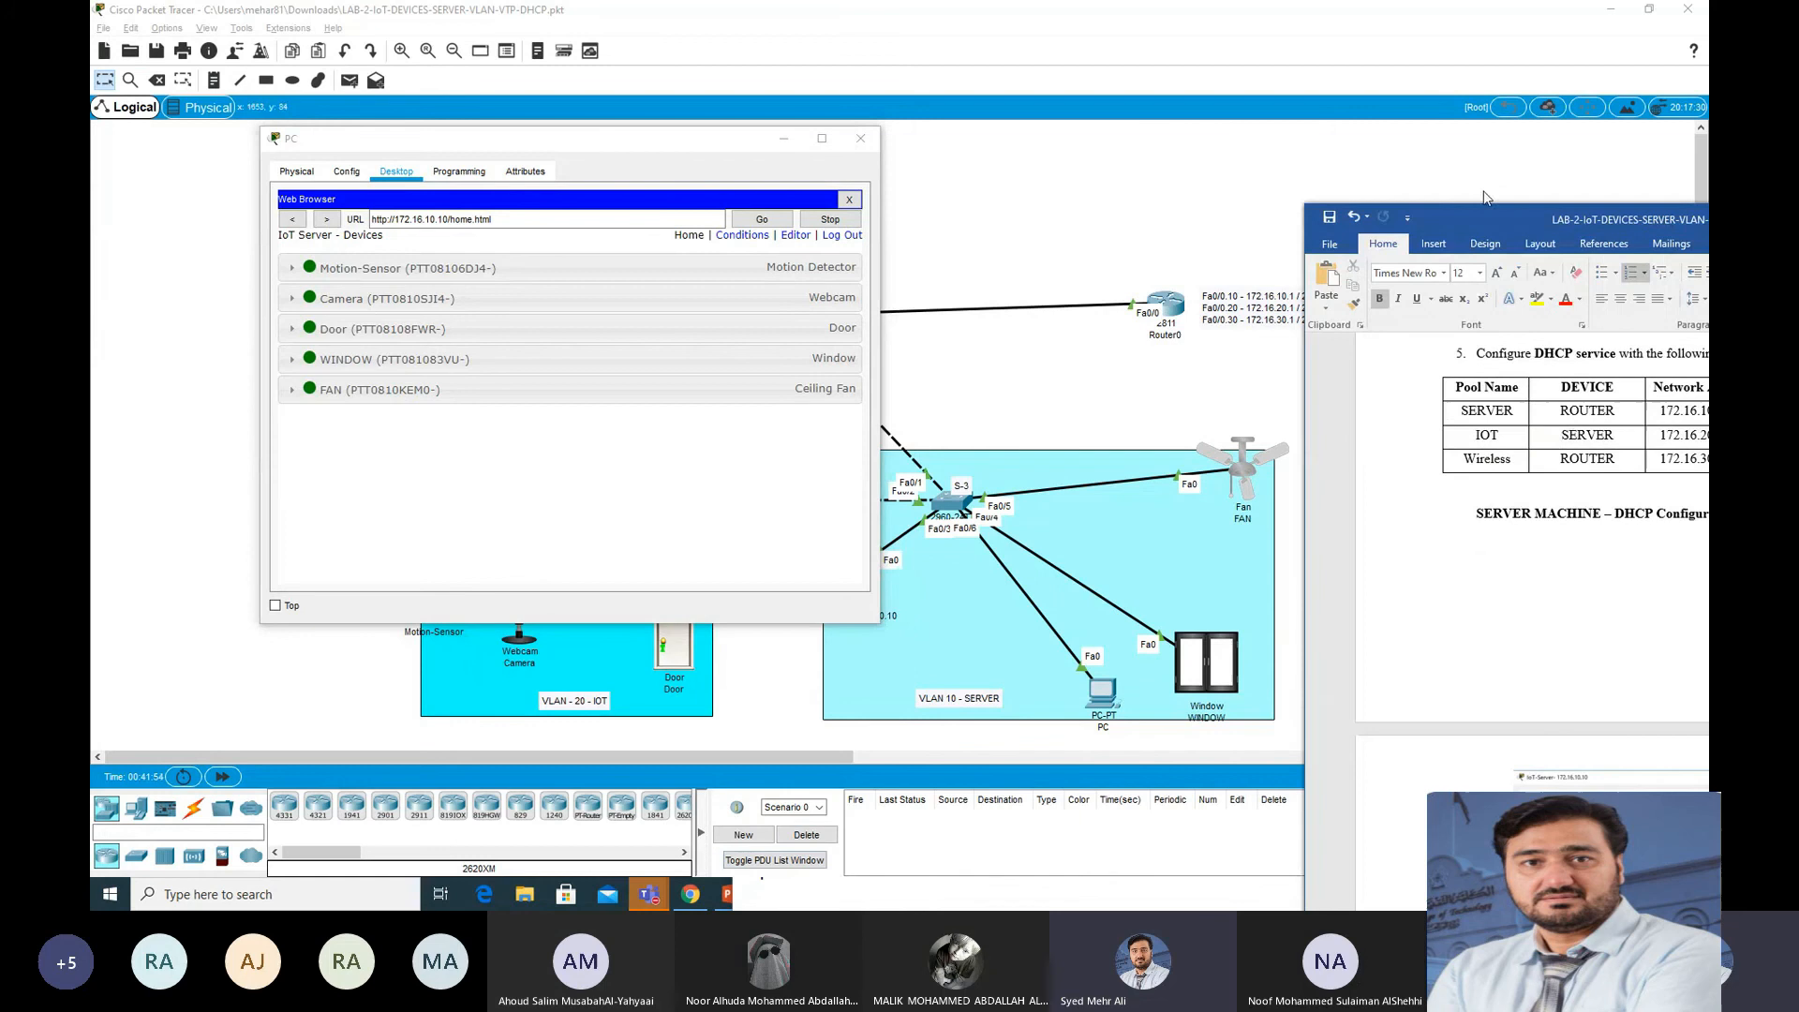
drag(1428, 192, 1291, 83)
scroll(1366, 525, down, 5)
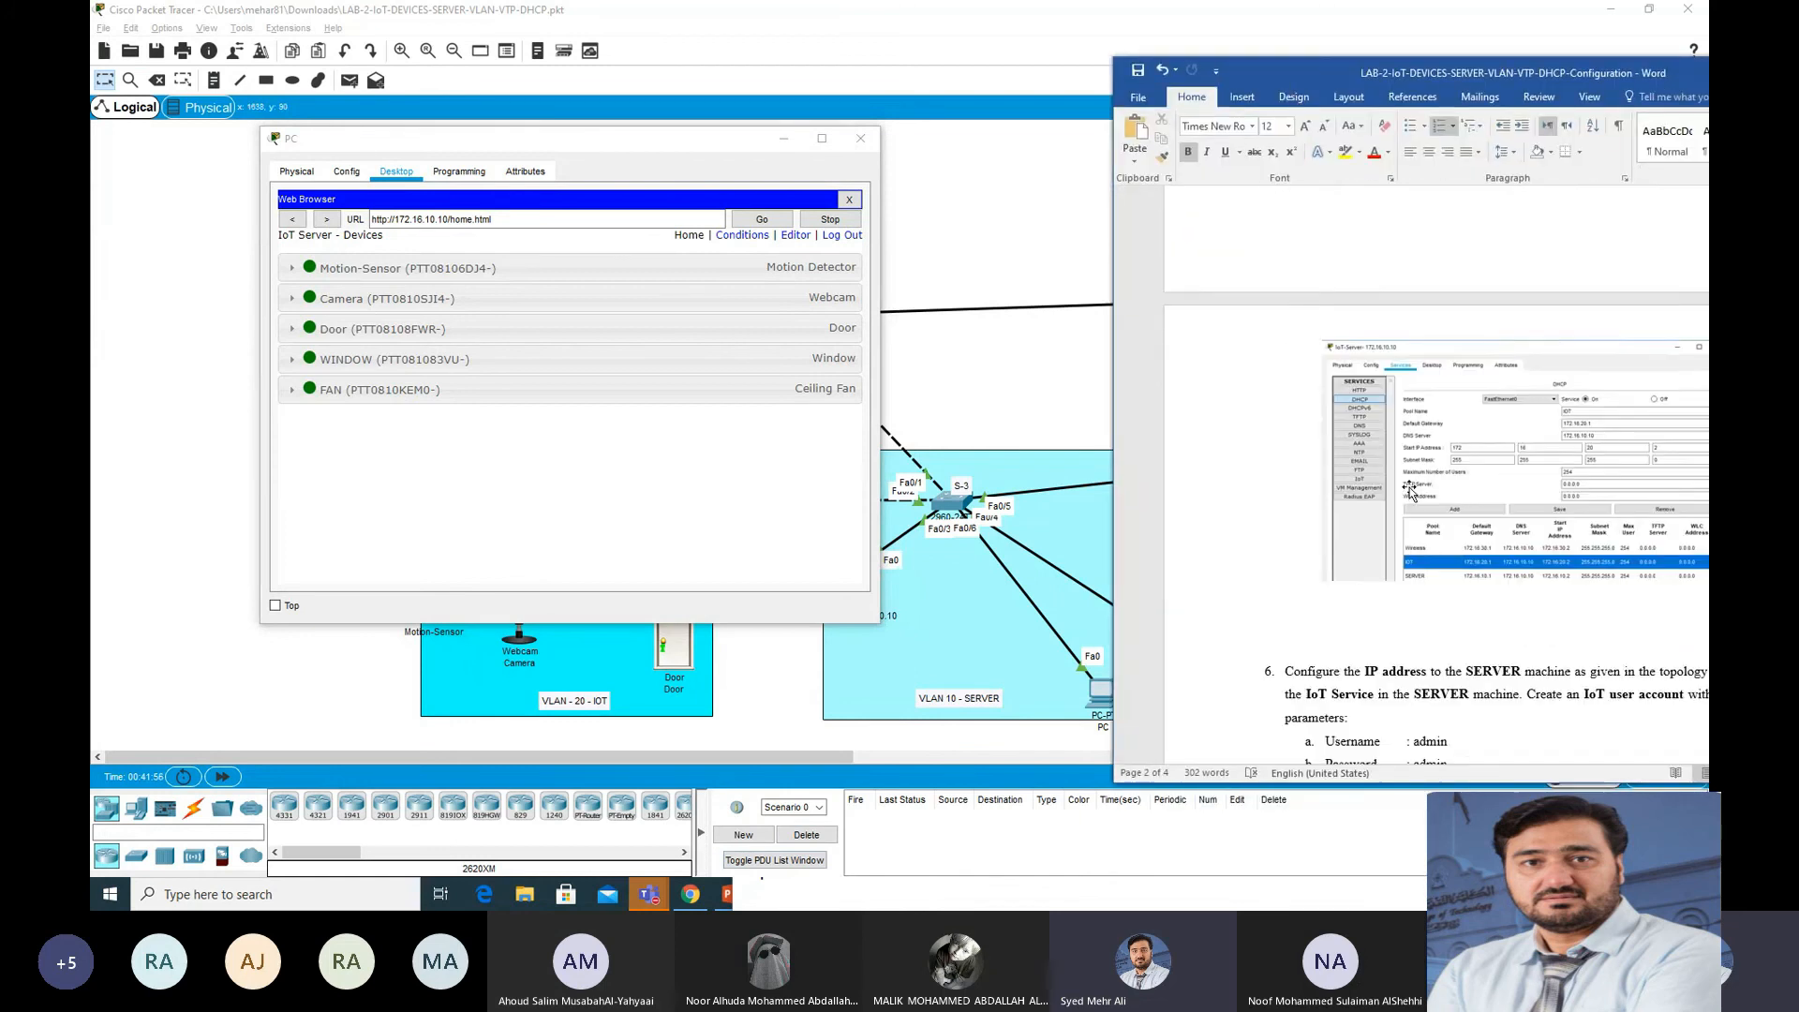
scroll(1365, 524, down, 10)
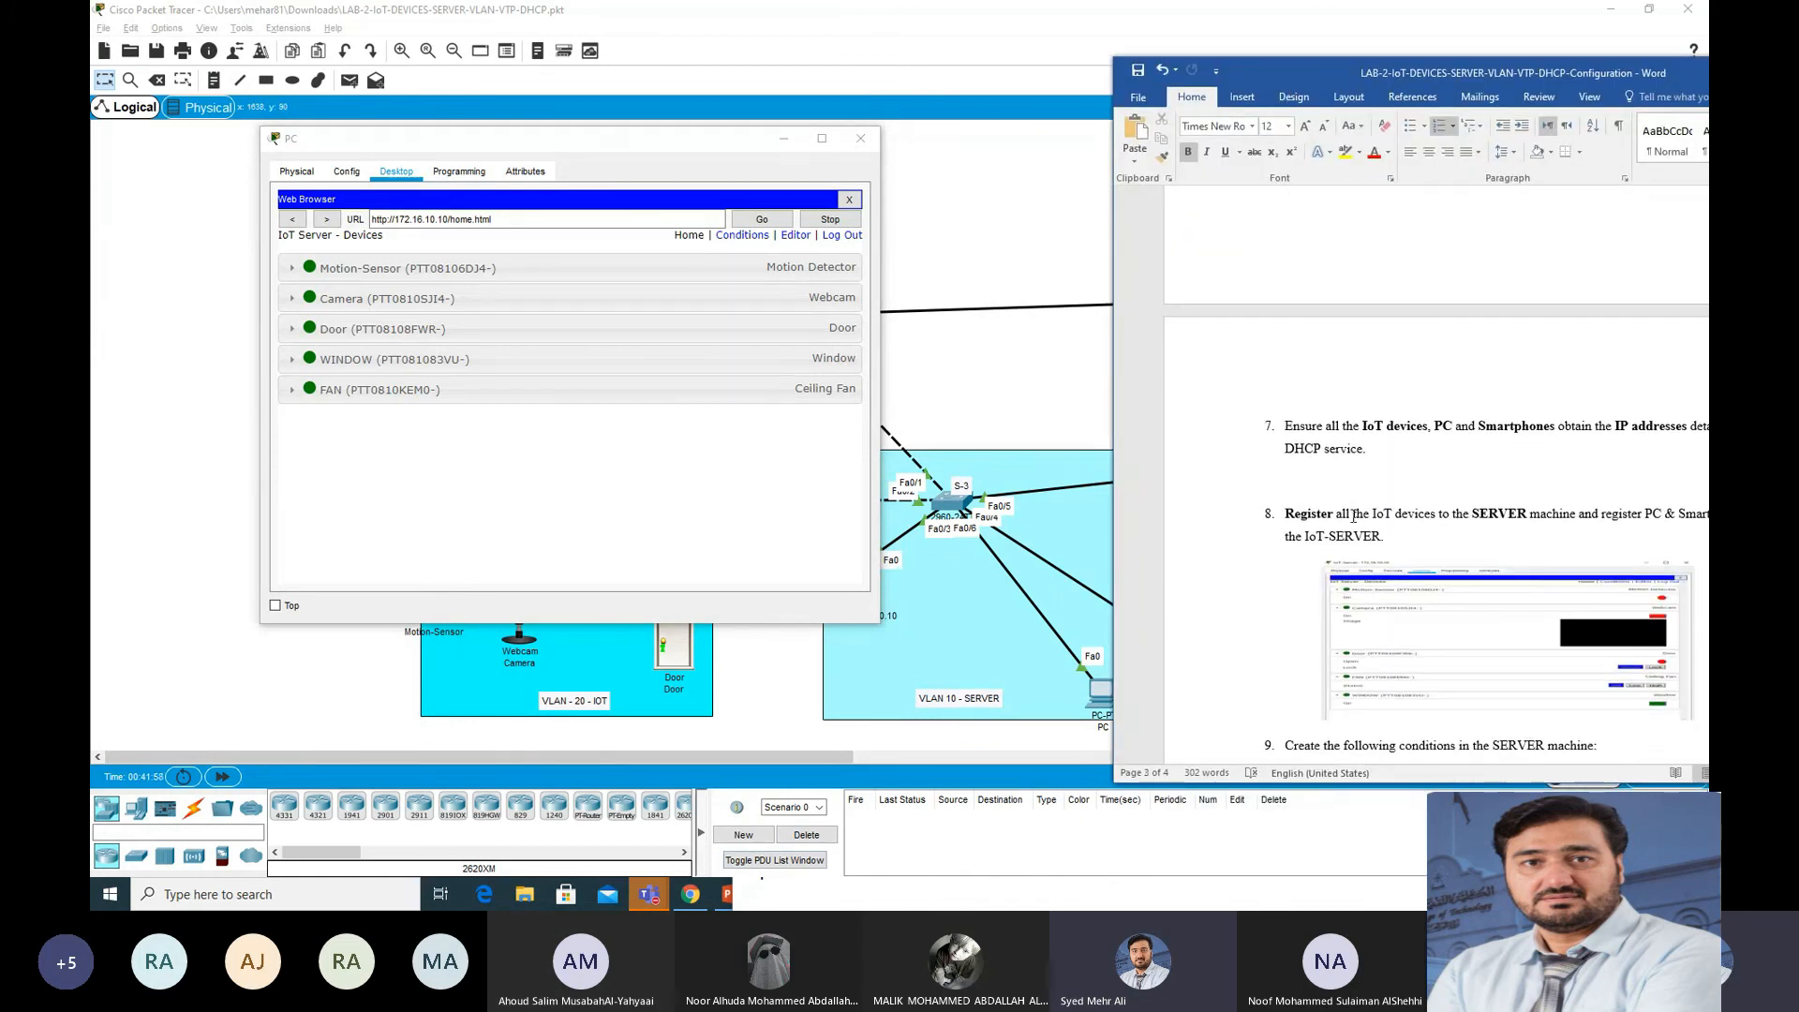
scroll(1351, 516, down, 3)
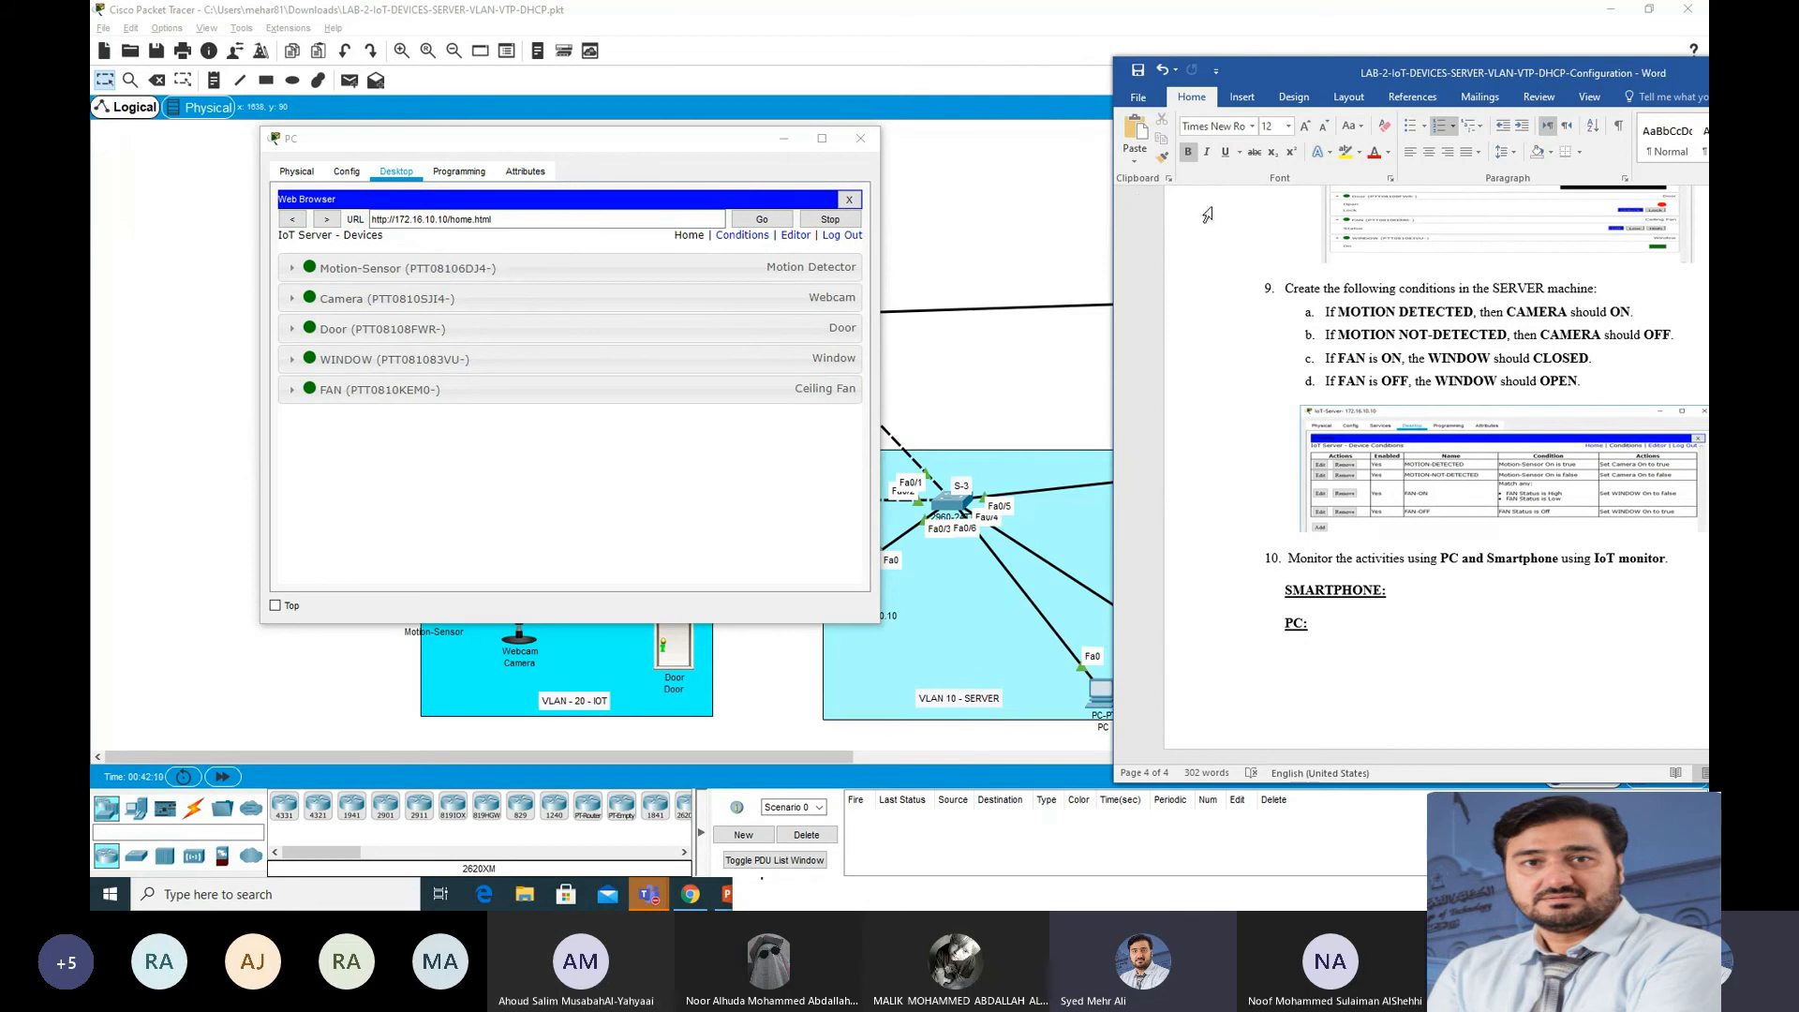
click(1059, 206)
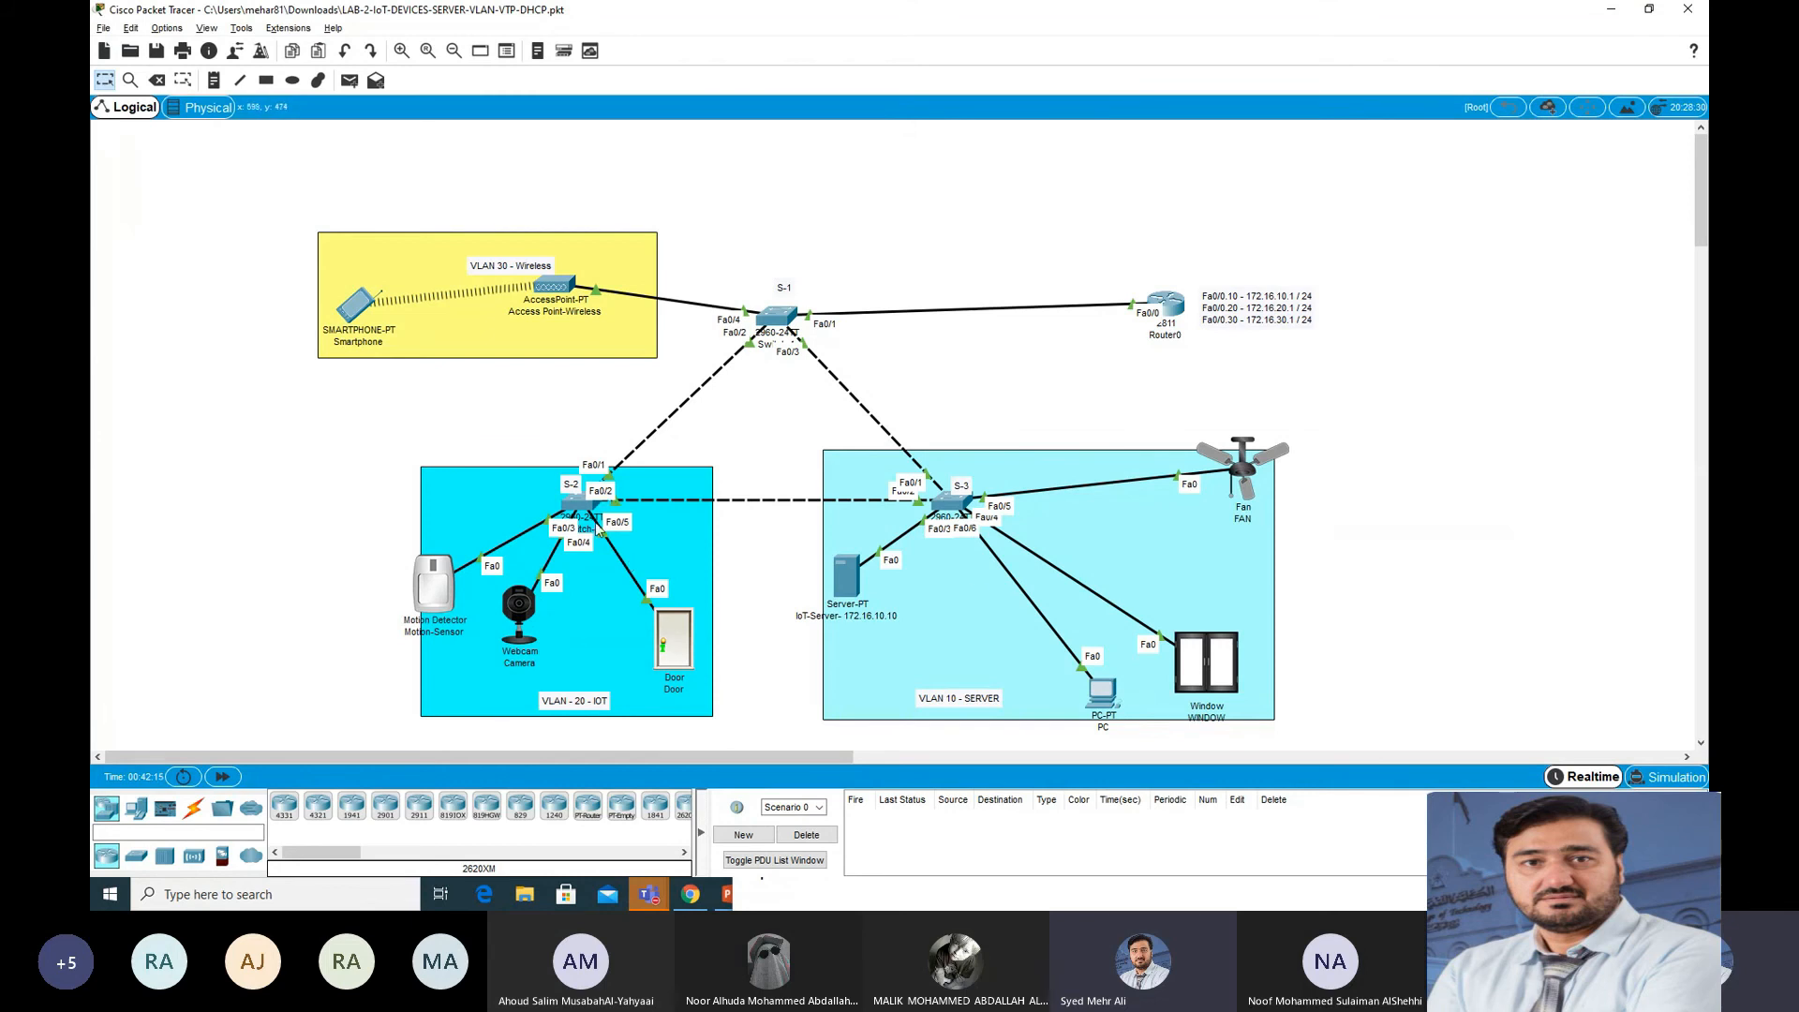
Step: Open the IoT server's conditions page in the PC's web browser and add a rule named Motion Detection On
click(1107, 700)
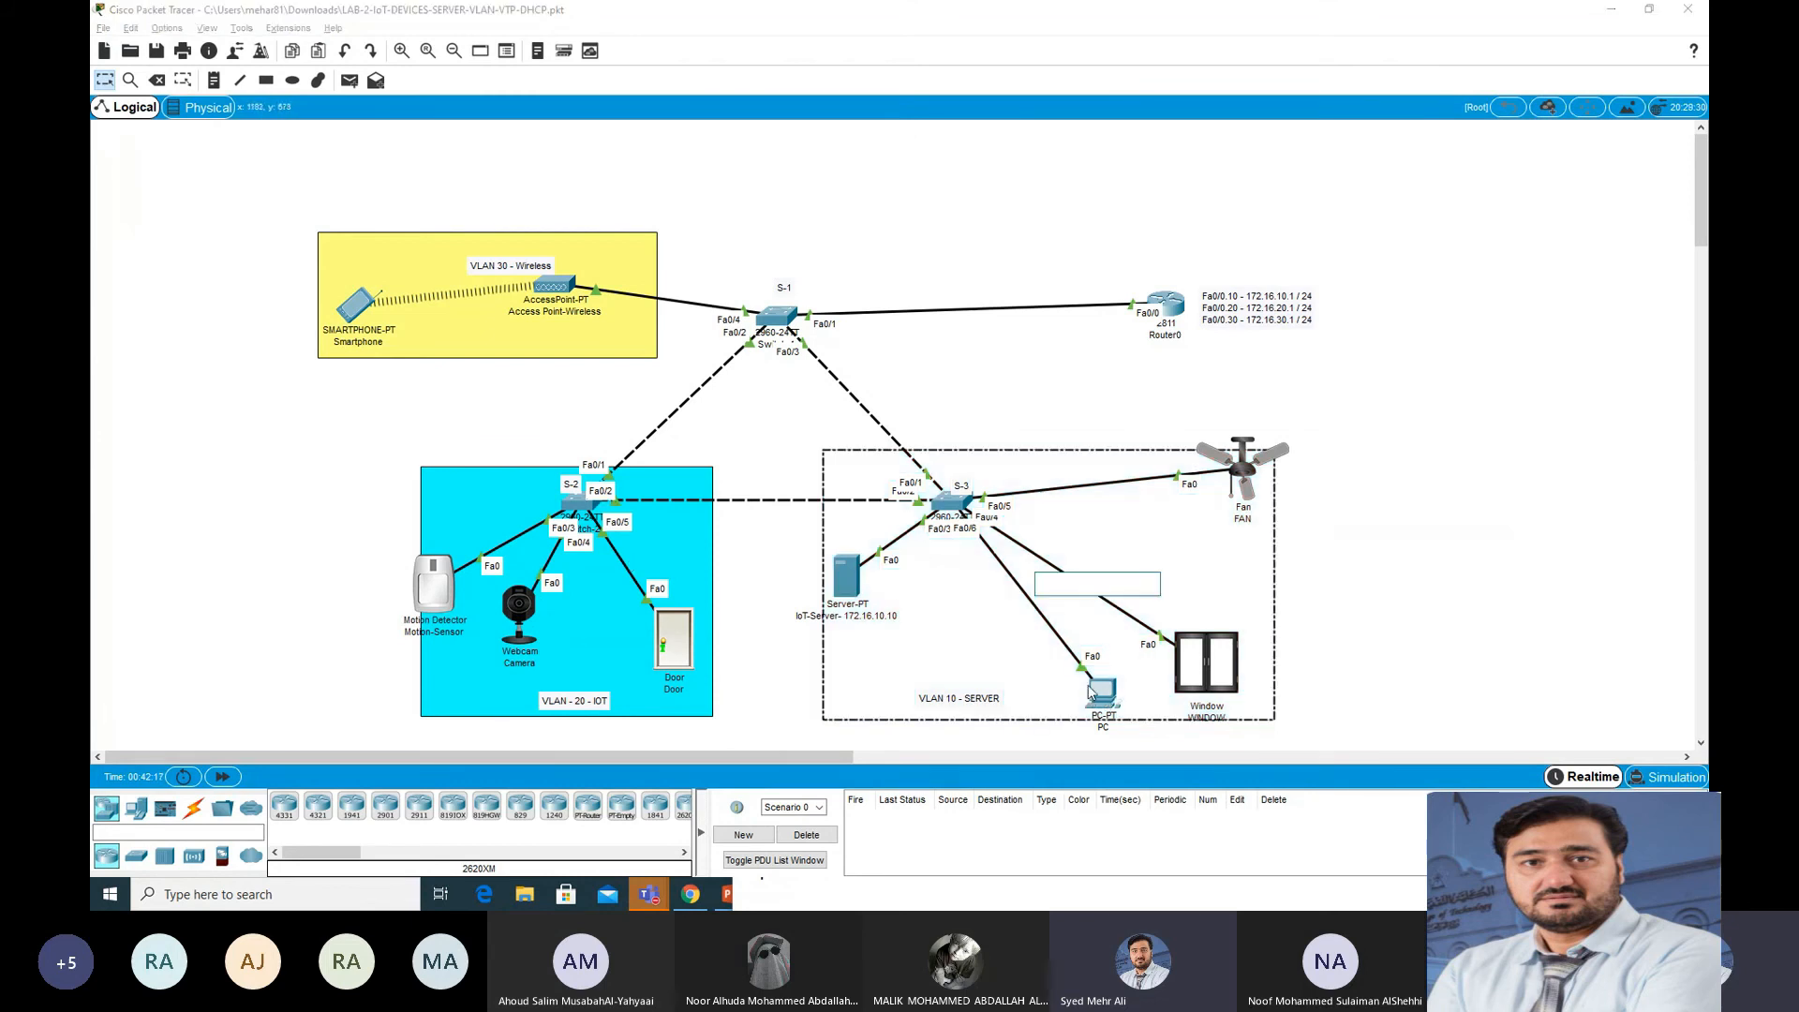
drag(546, 147, 1127, 152)
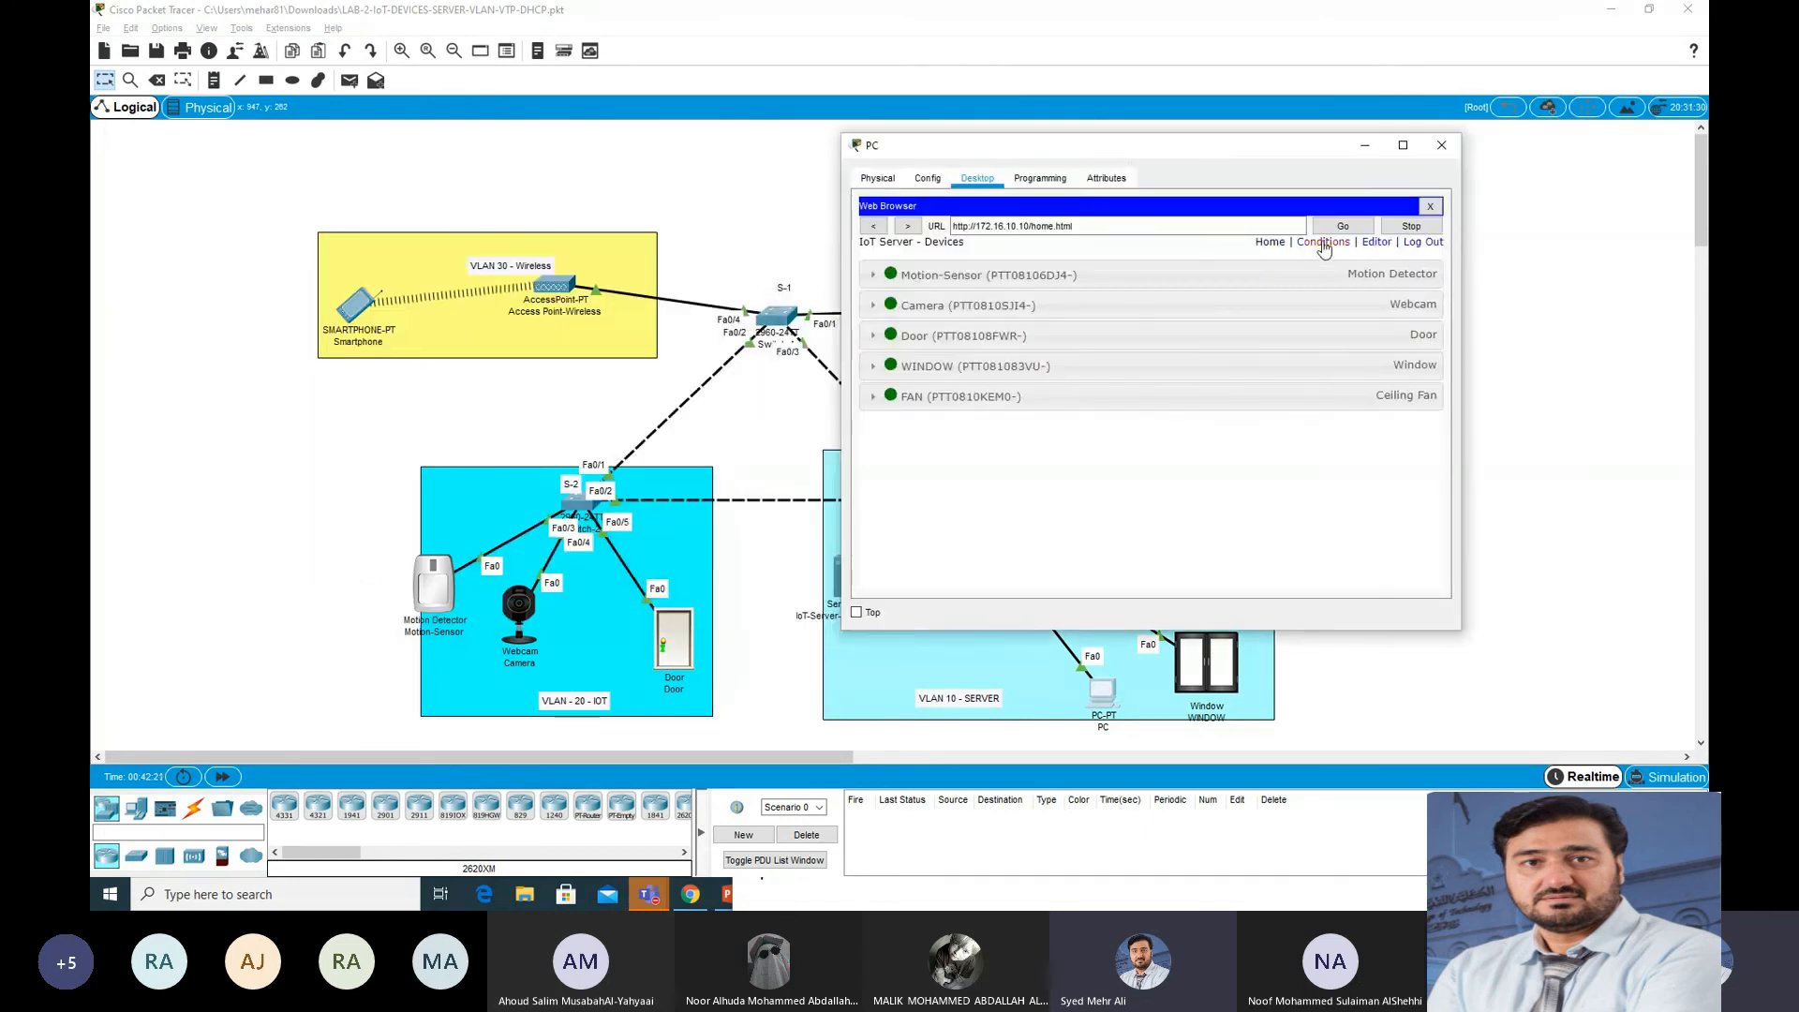
click(1321, 242)
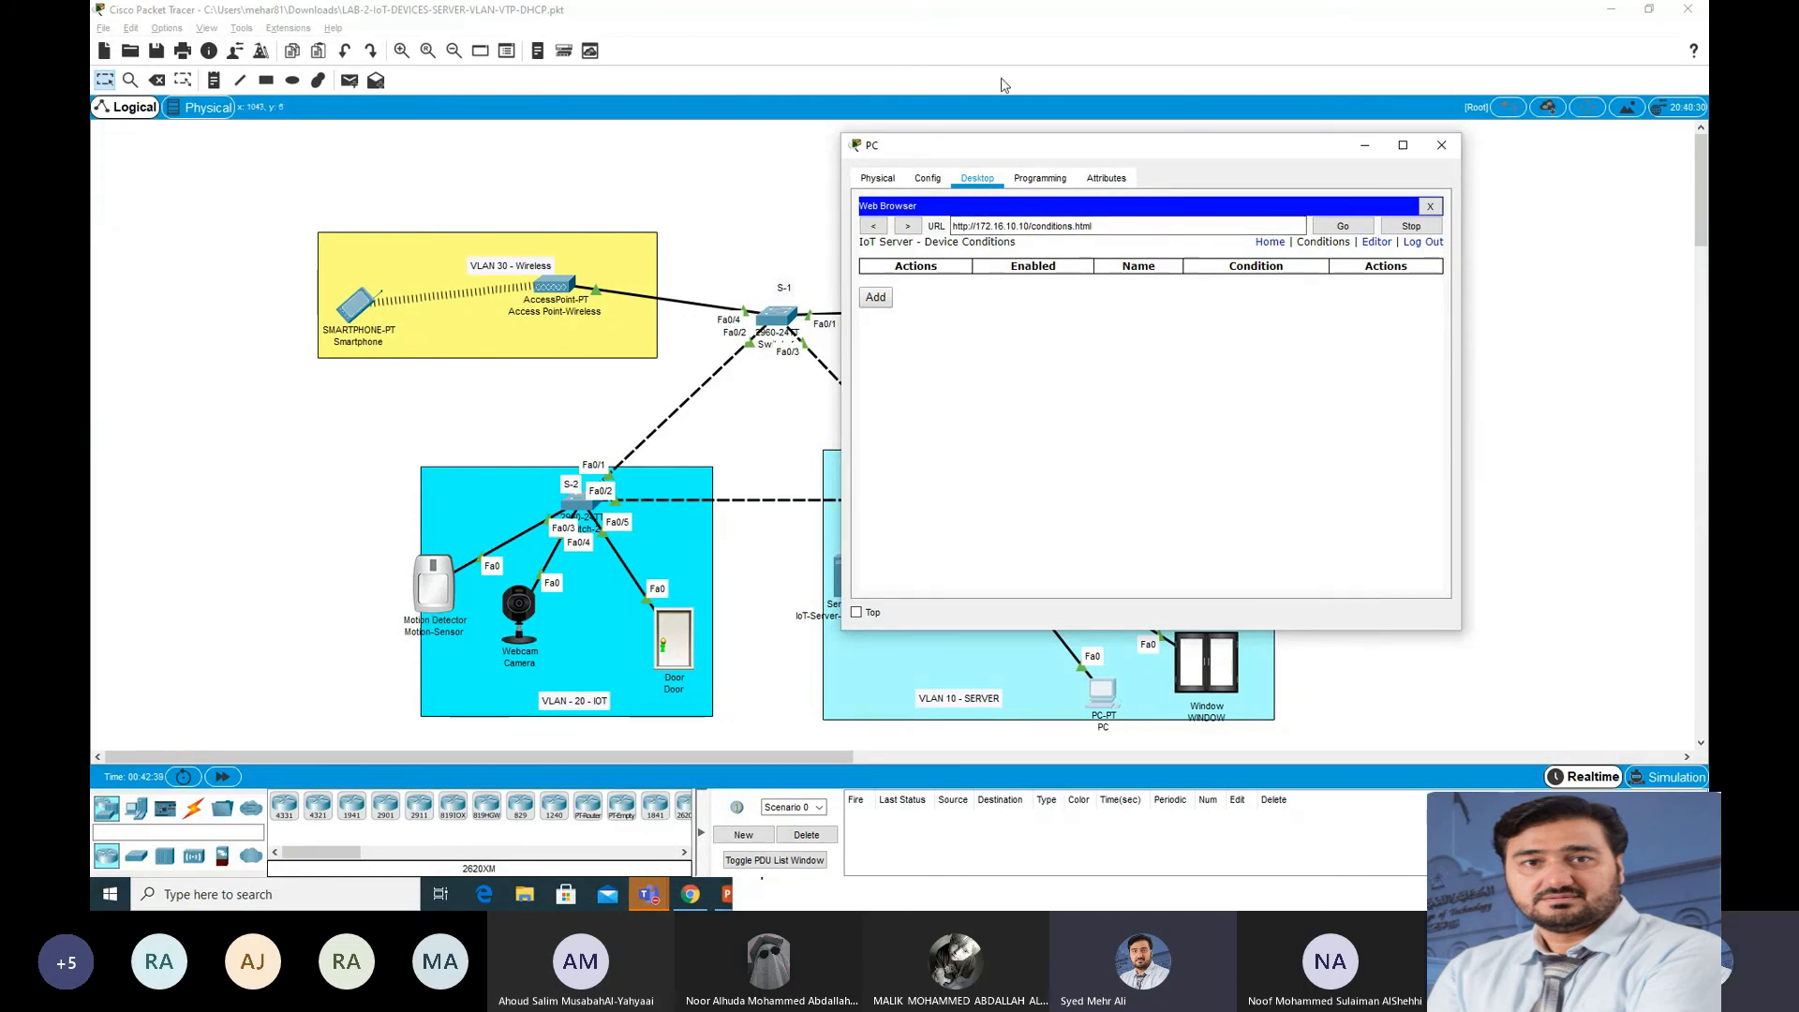
click(877, 299)
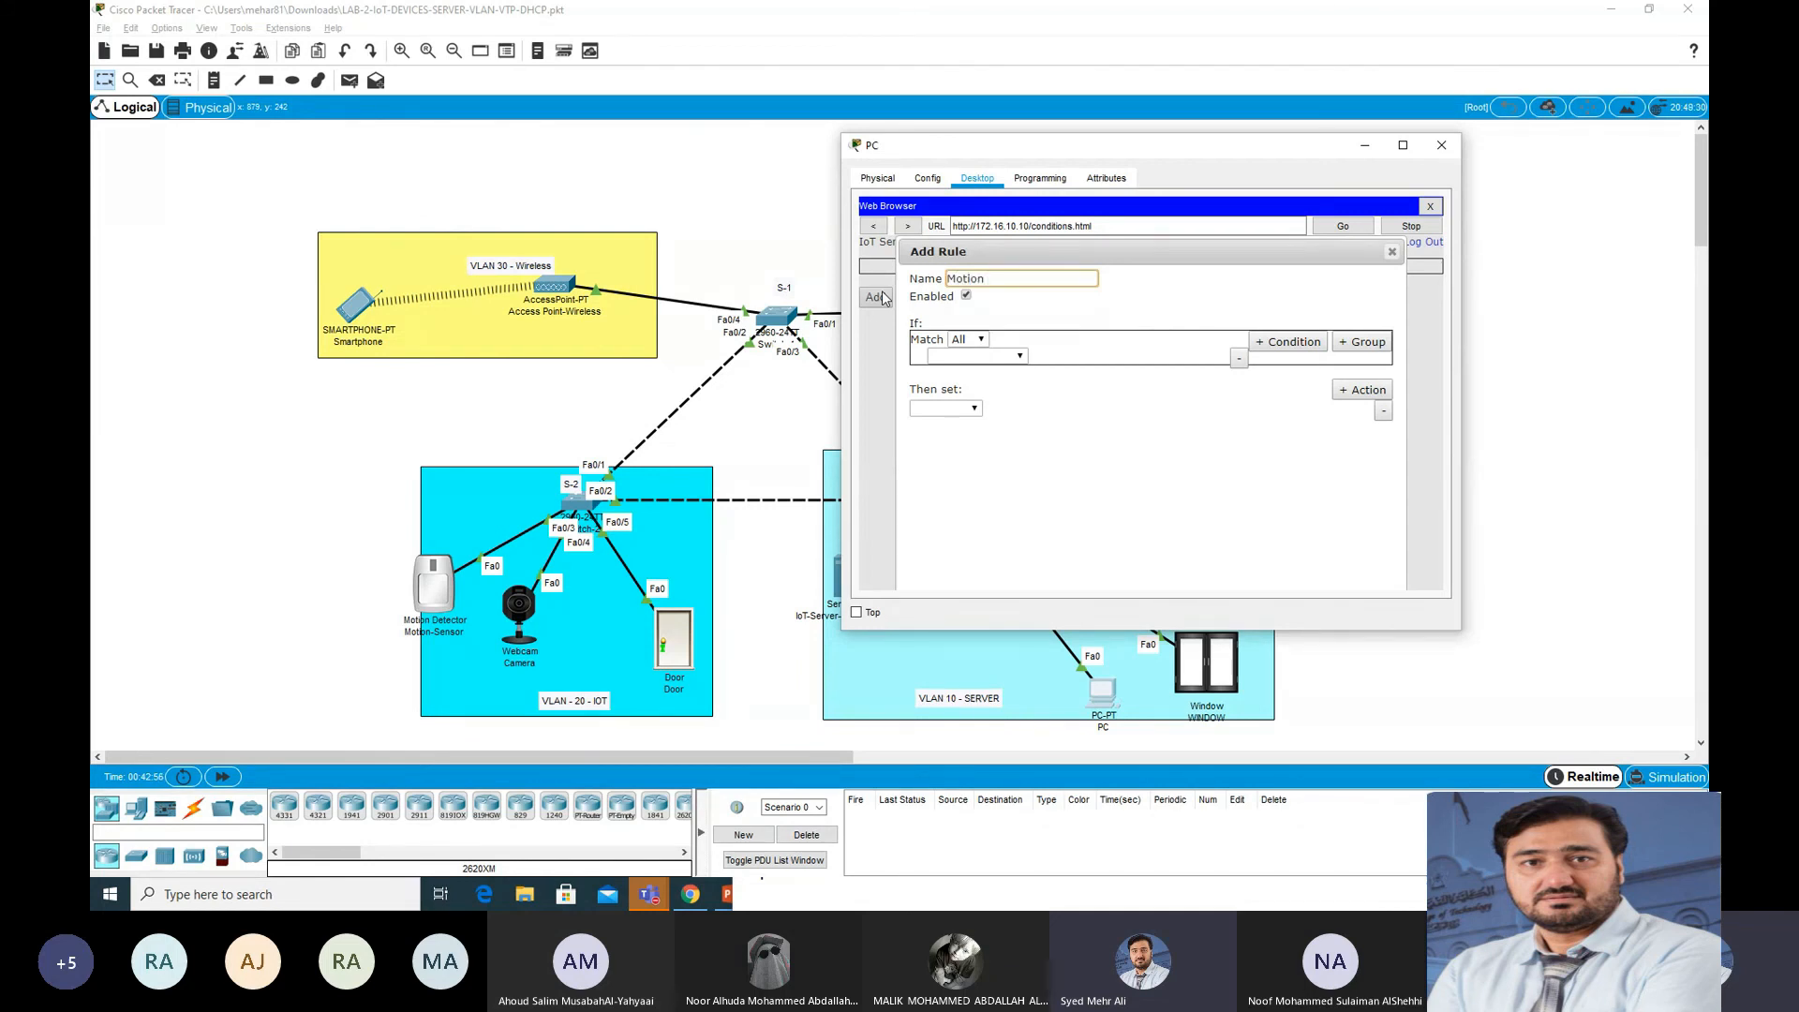
text(etection On)
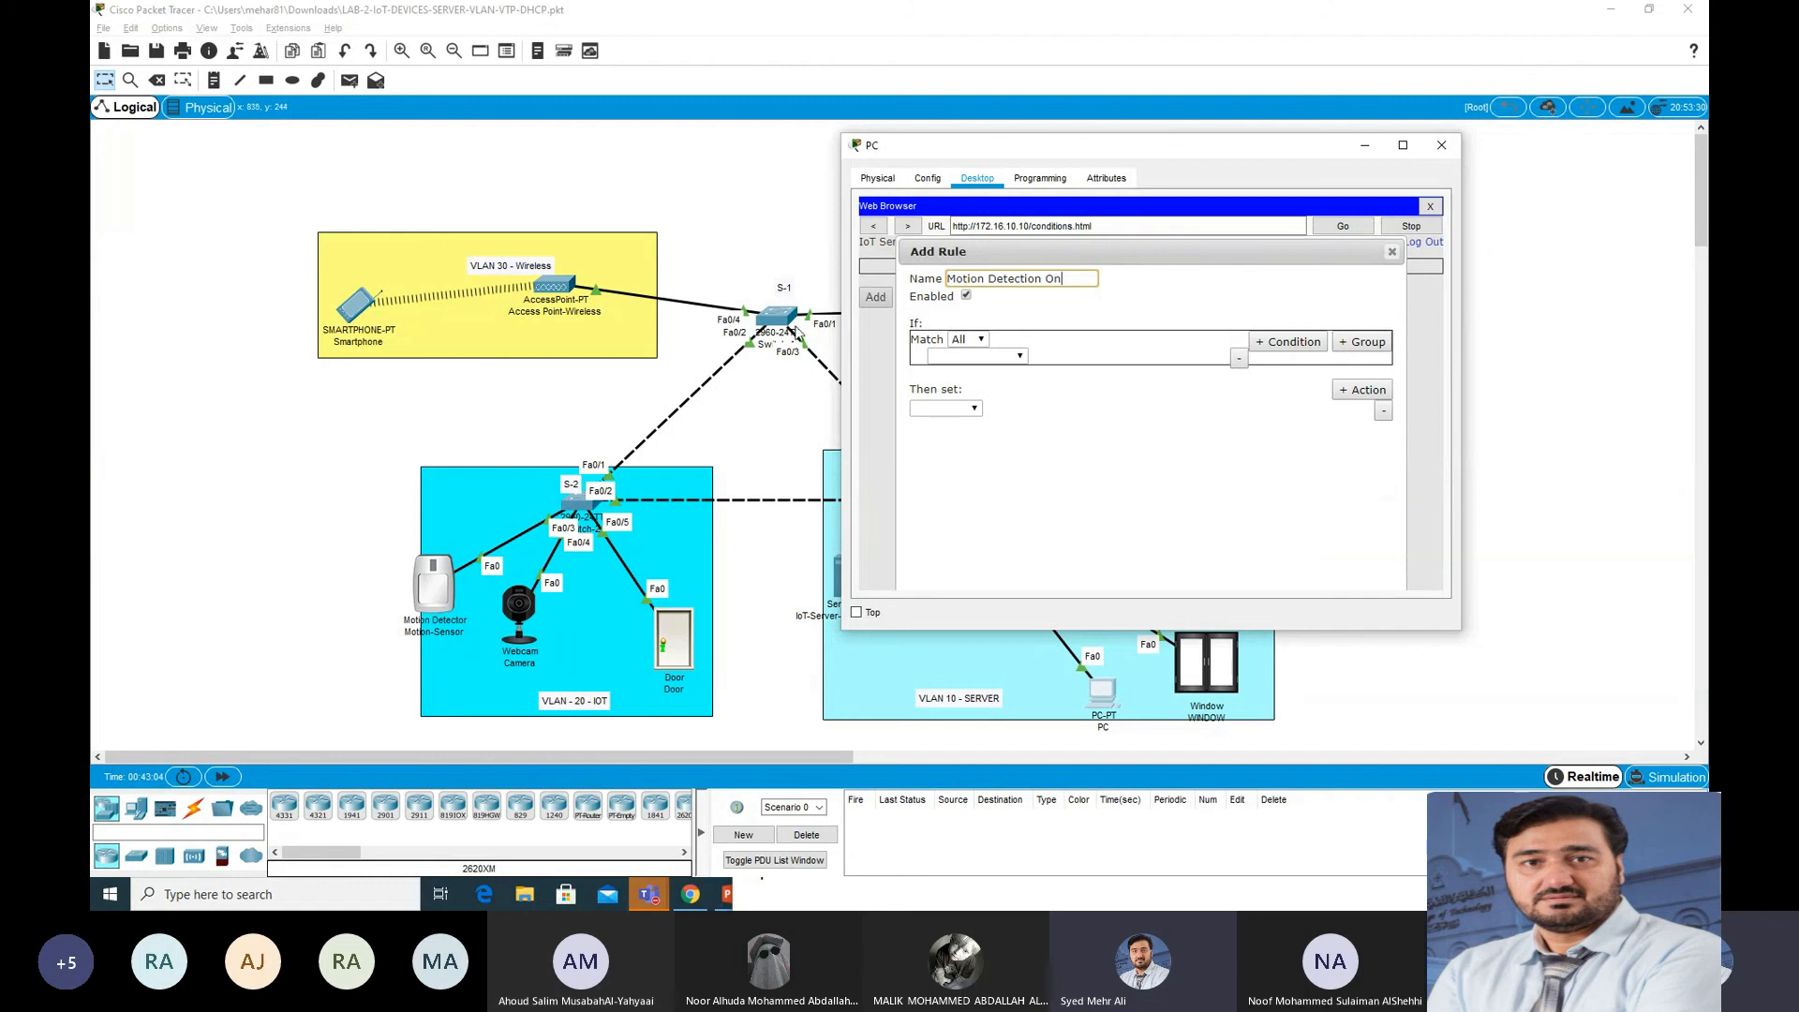
Step: Make the rule set Camera On to true when Motion-Sensor On is true, and save it
click(983, 358)
click(980, 372)
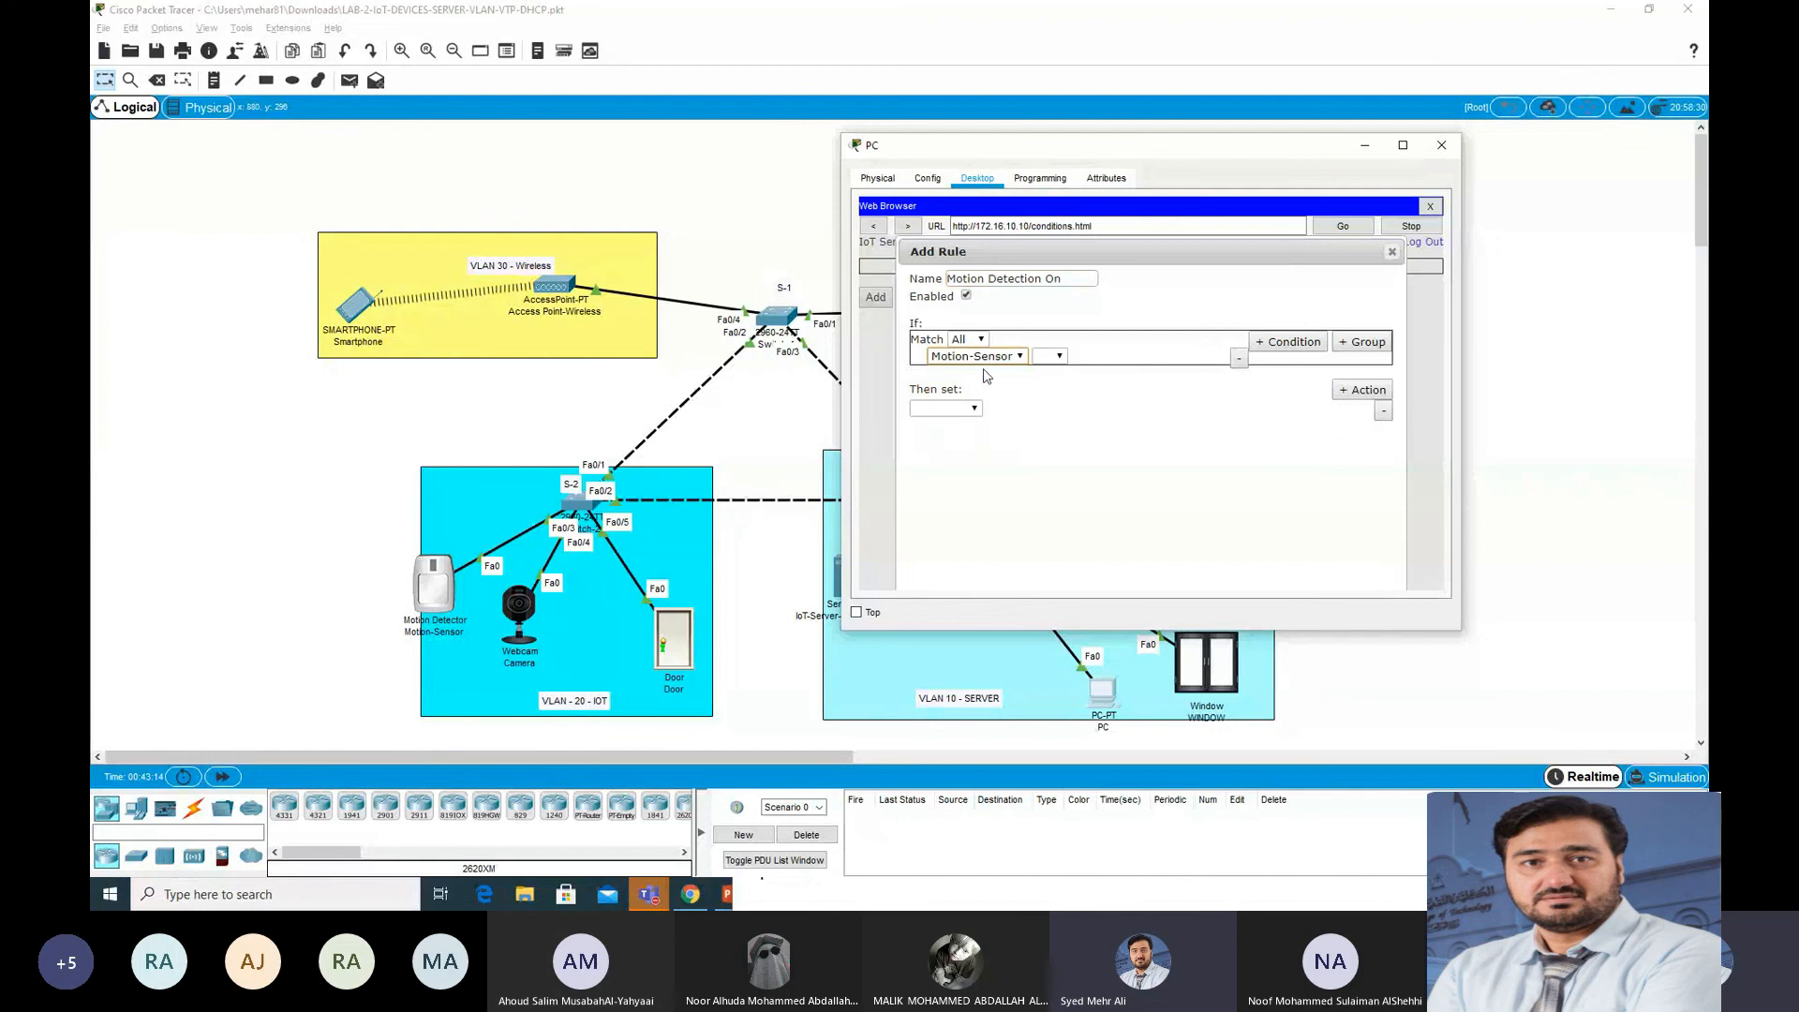
click(1051, 357)
click(1046, 373)
click(956, 408)
click(951, 427)
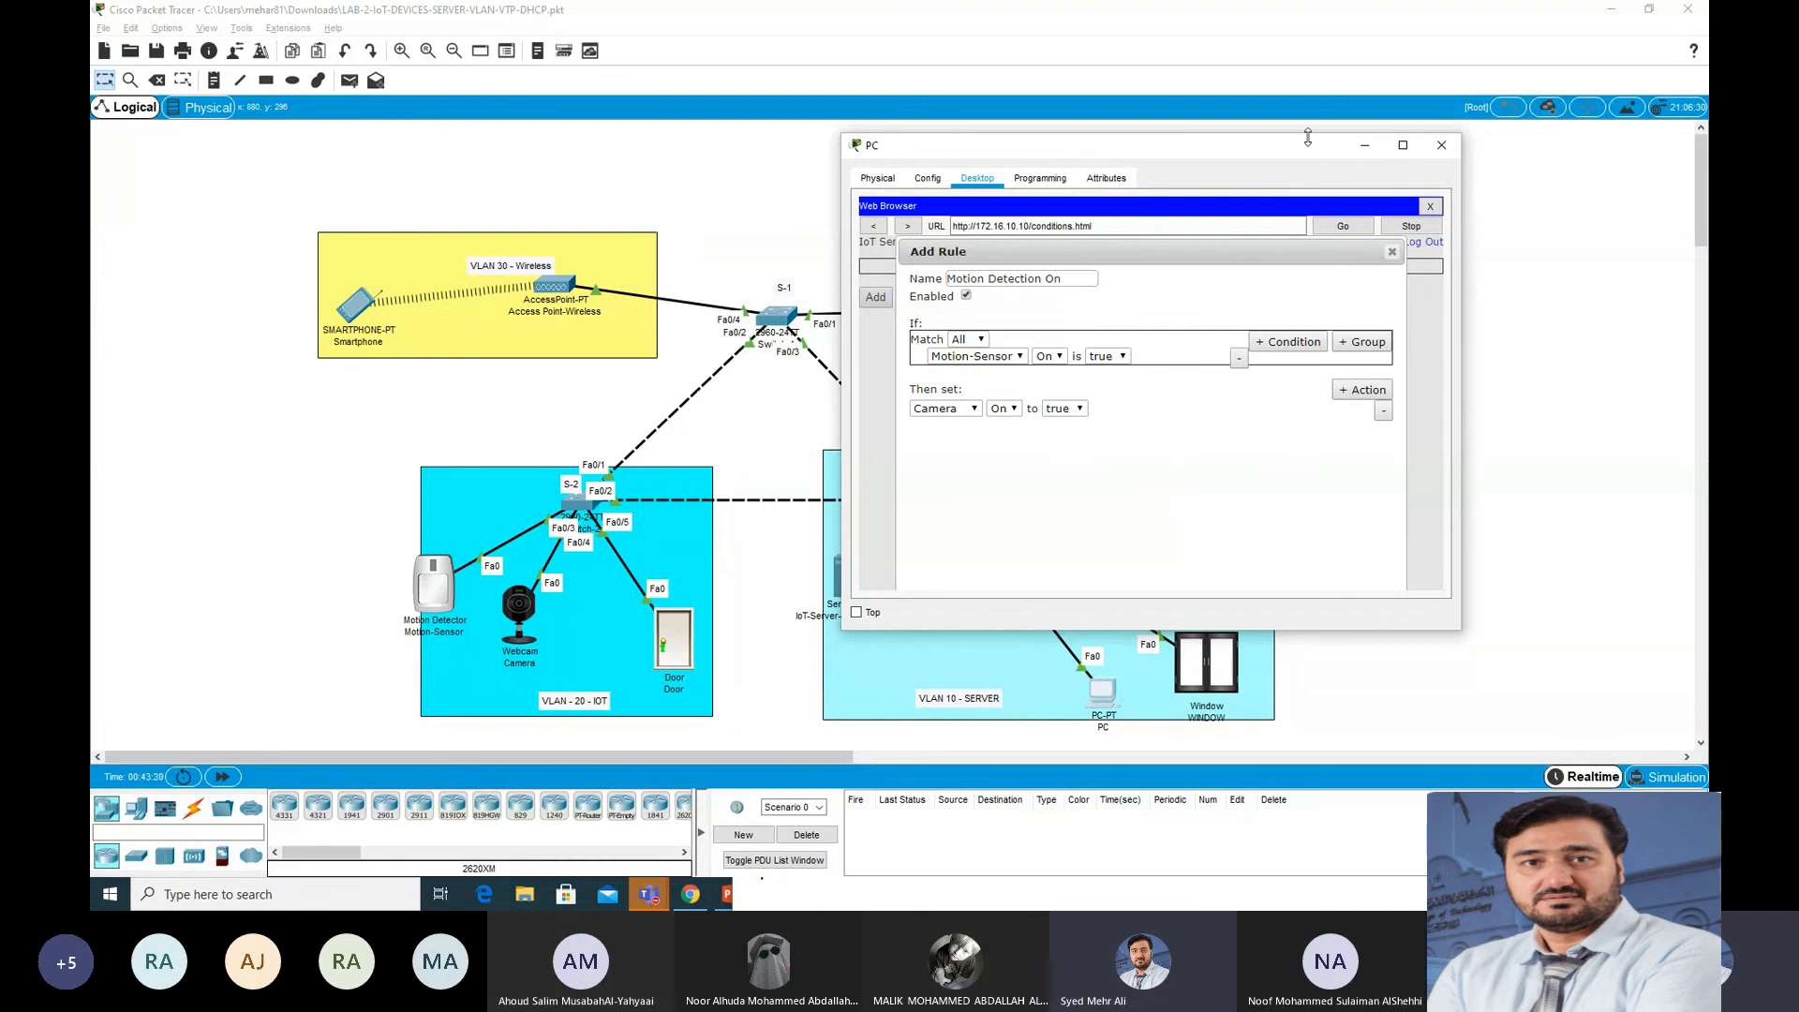
drag(1308, 137, 1308, 51)
click(1301, 530)
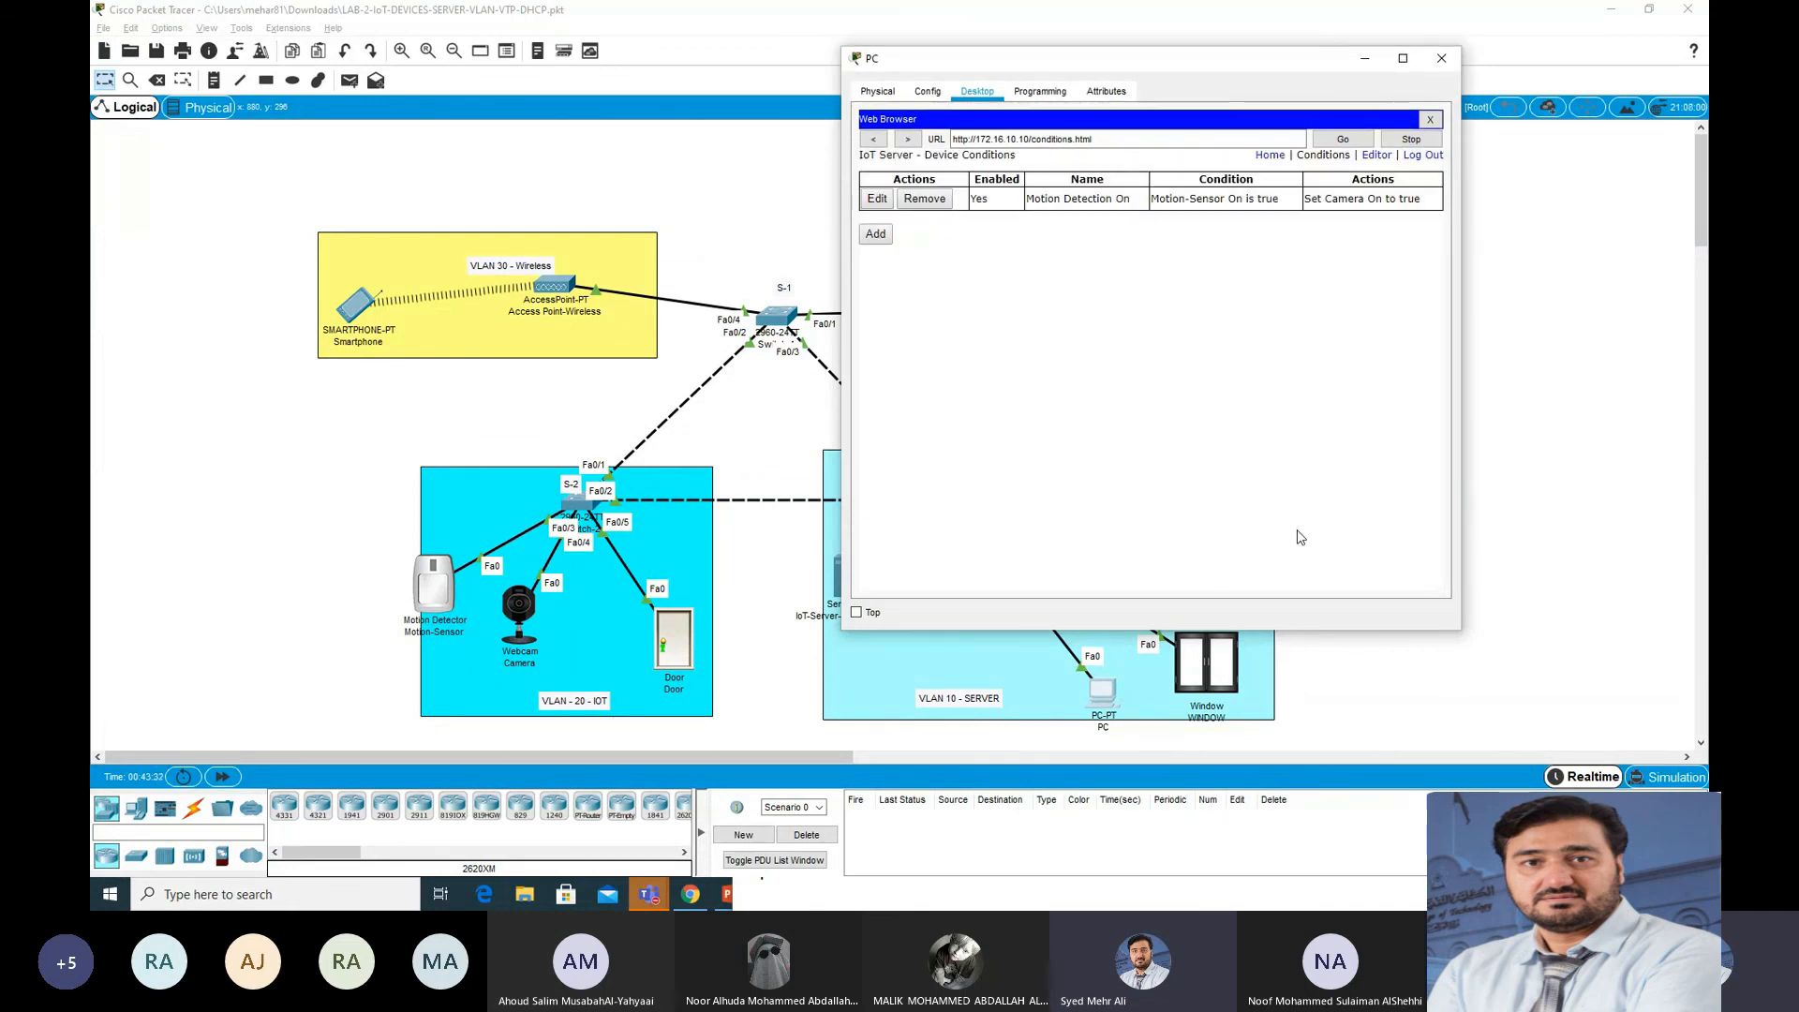
Step: Add another server rule named NO motion
click(876, 235)
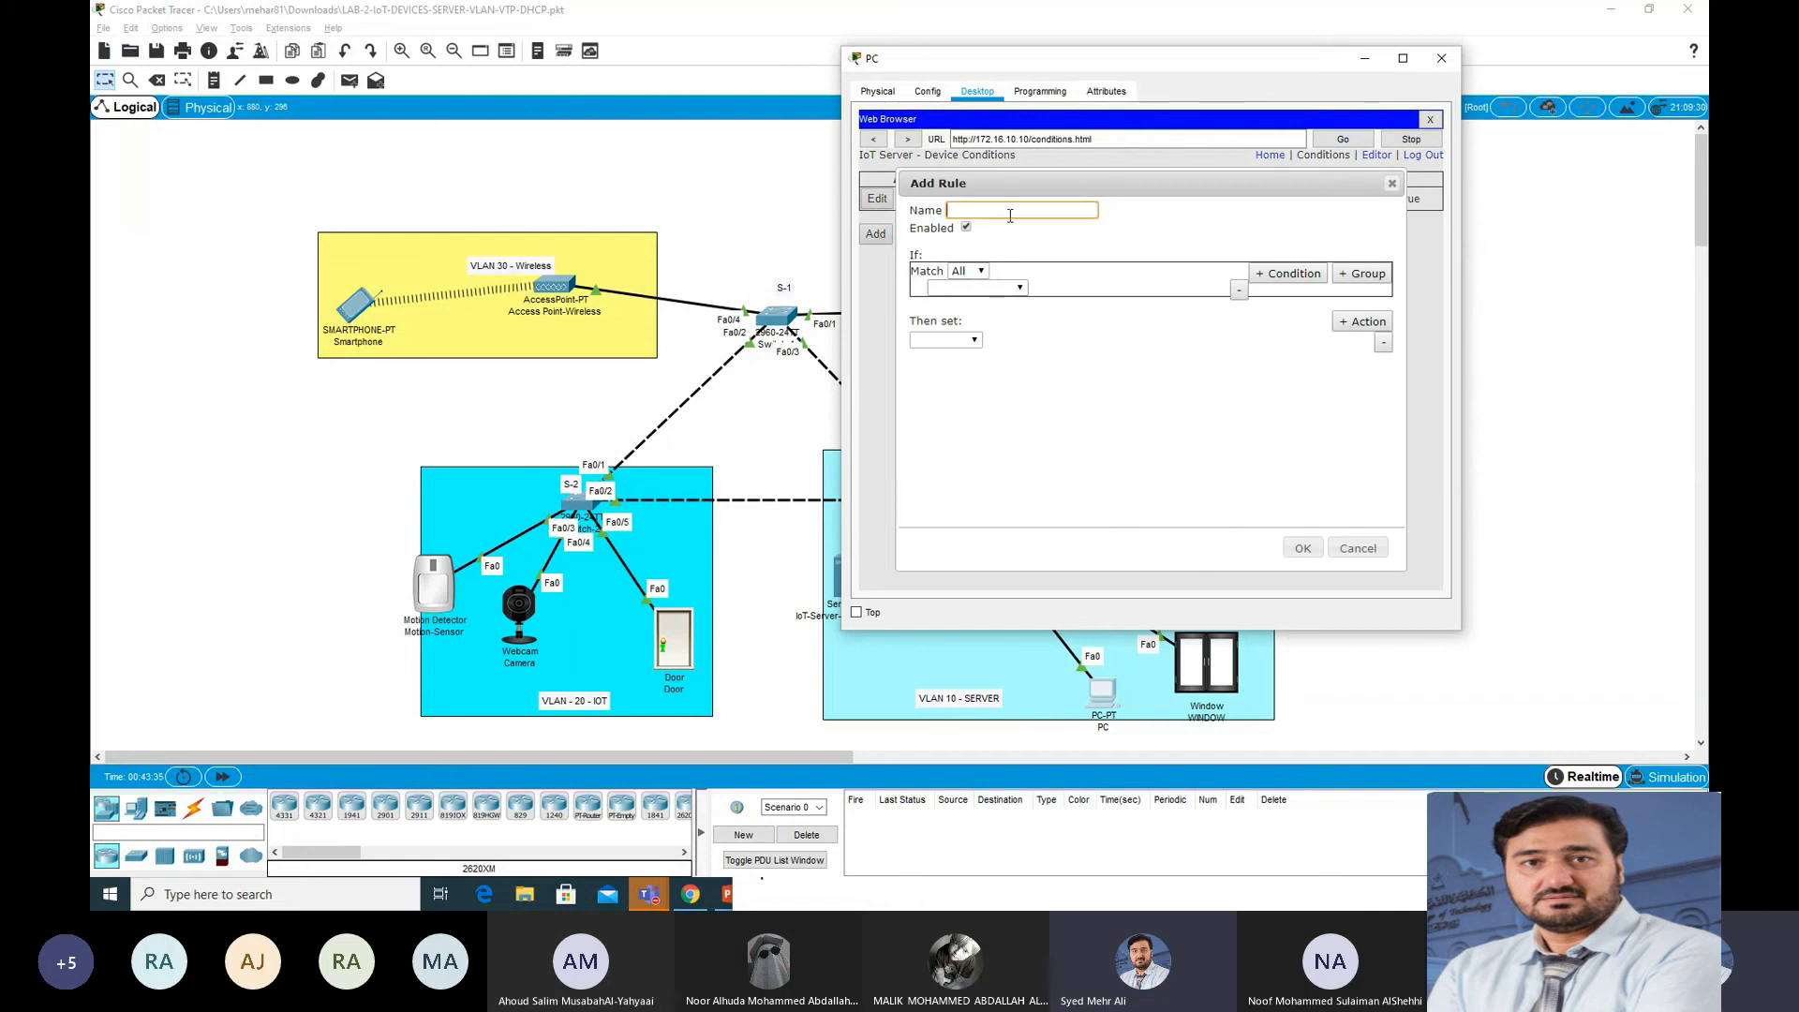
text(NO motion)
click(1015, 289)
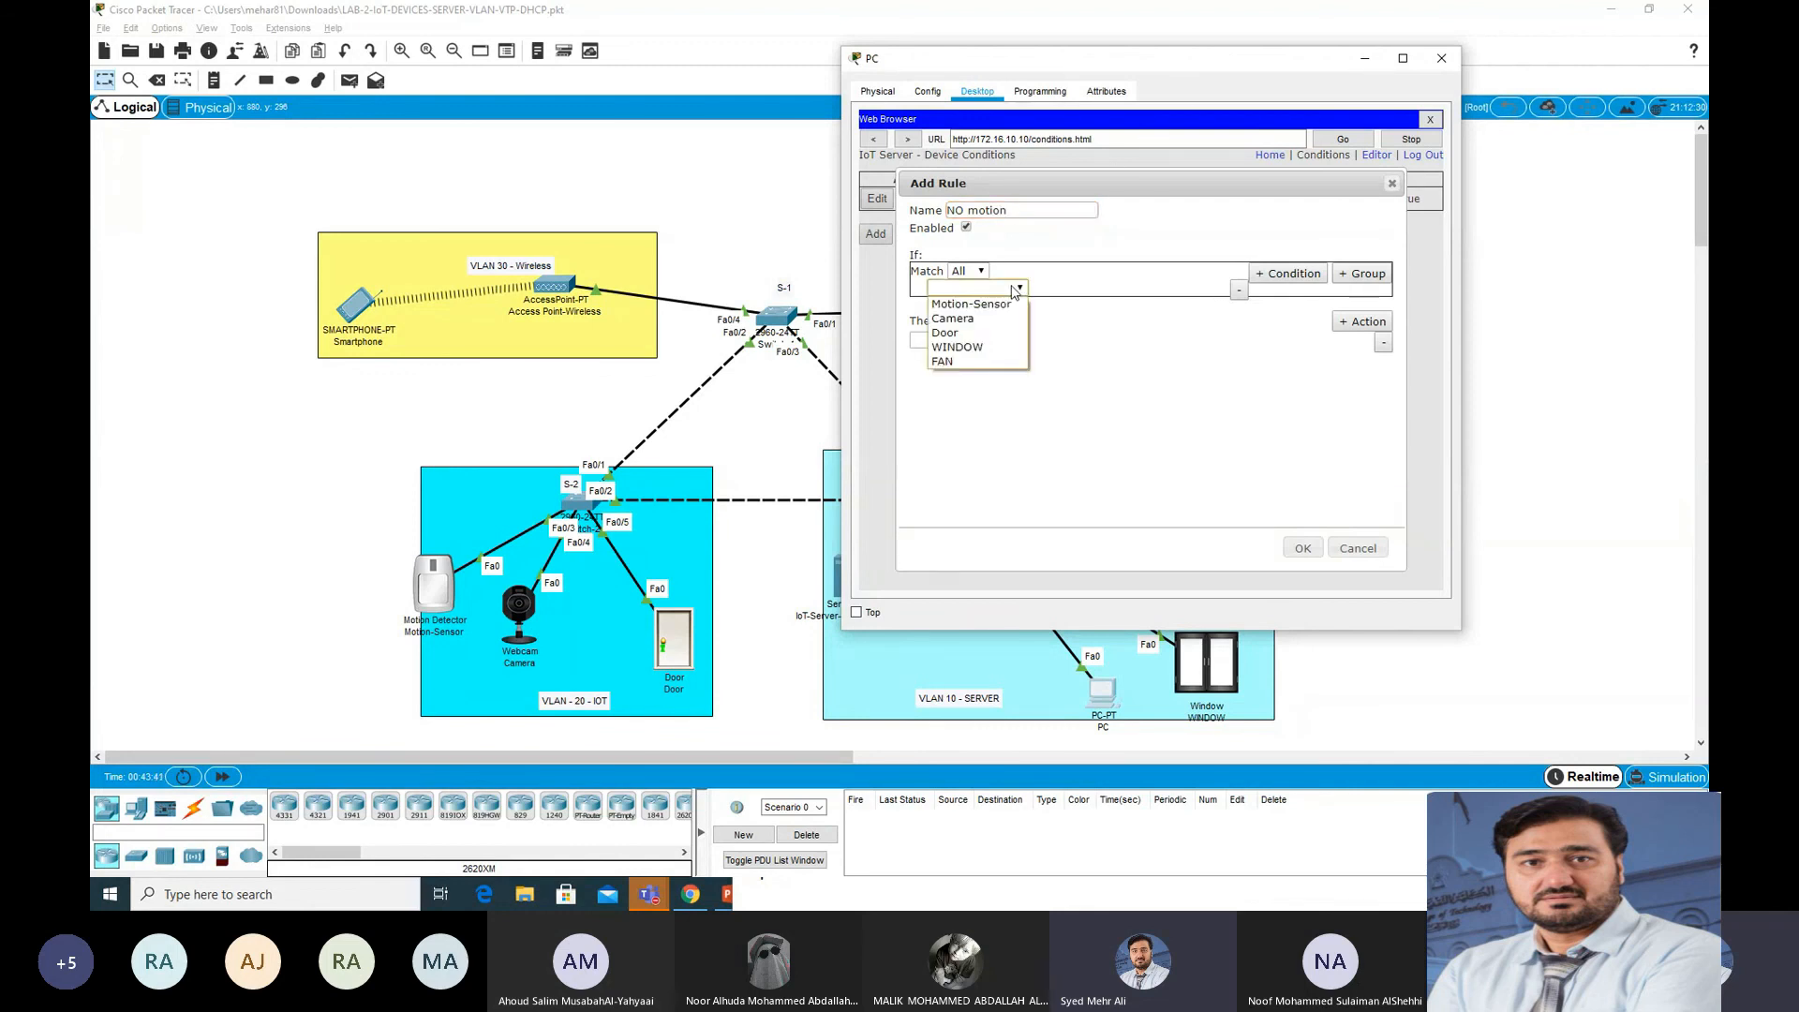
click(970, 319)
click(1047, 287)
click(1045, 306)
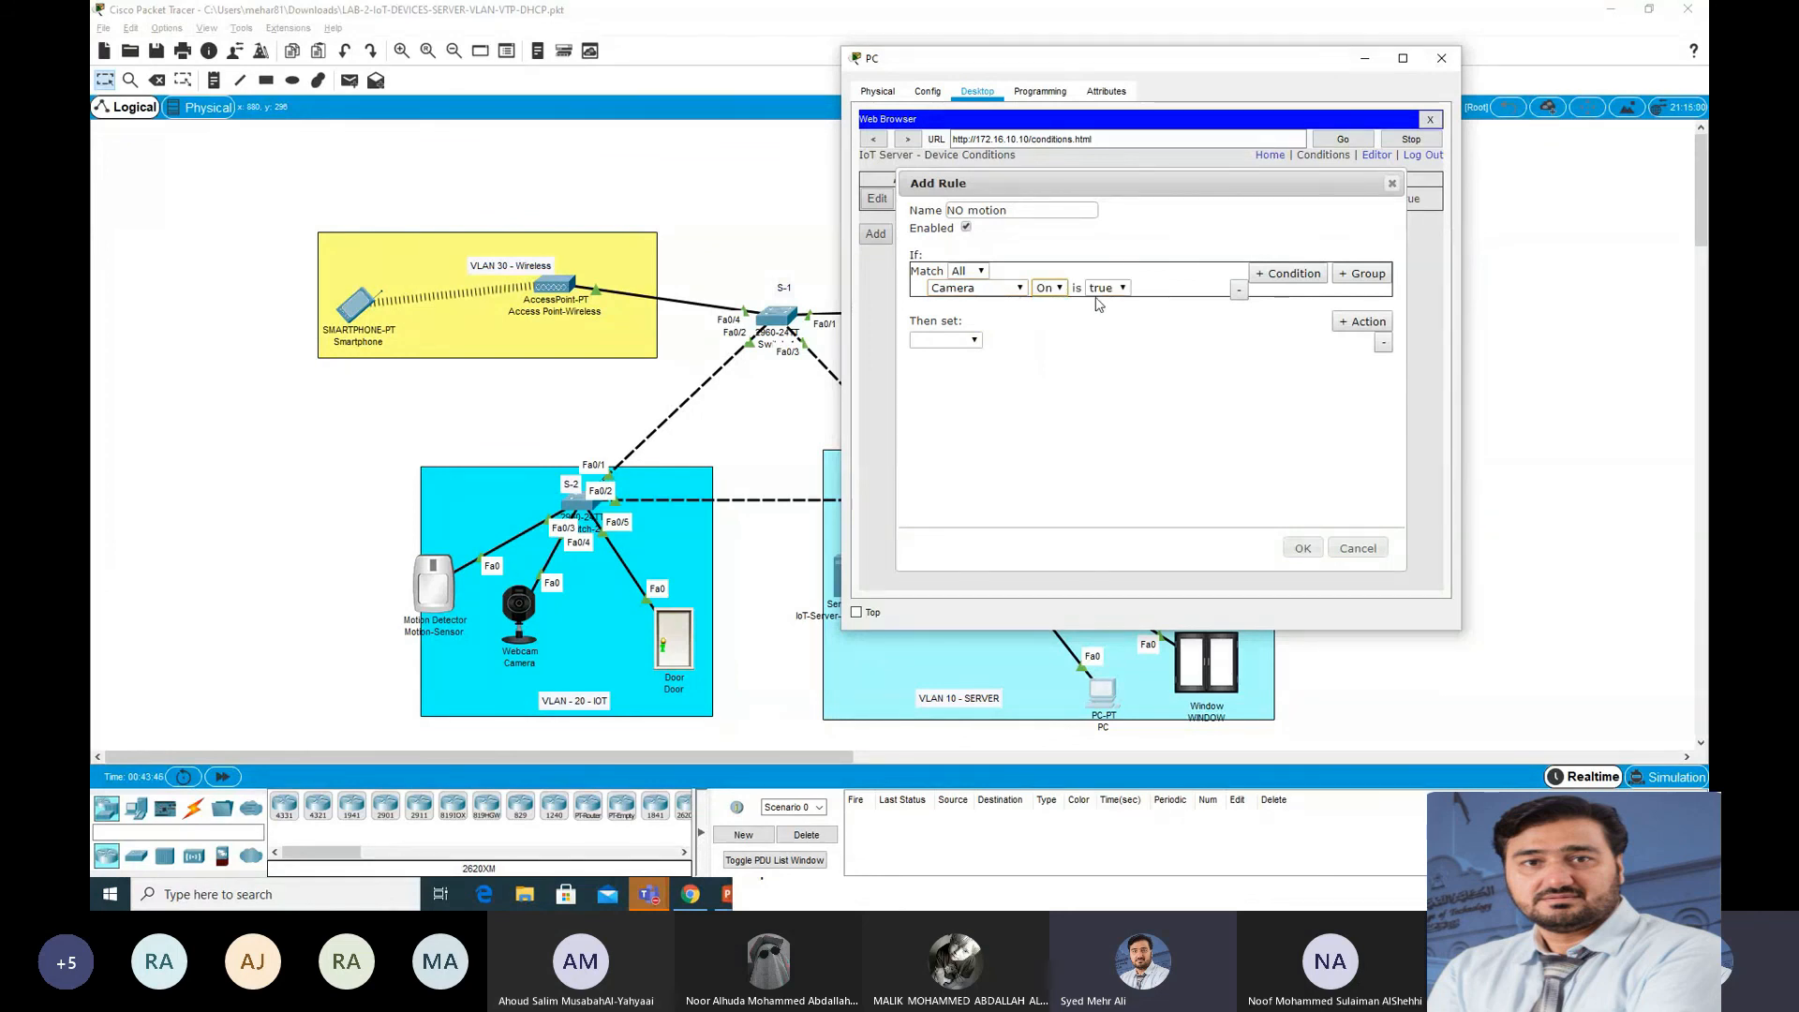
click(1104, 287)
click(1104, 319)
Step: Set the NO motion rule's condition to Motion-Sensor On is false
click(995, 293)
click(974, 323)
click(1049, 289)
click(1045, 304)
click(1107, 288)
click(1106, 320)
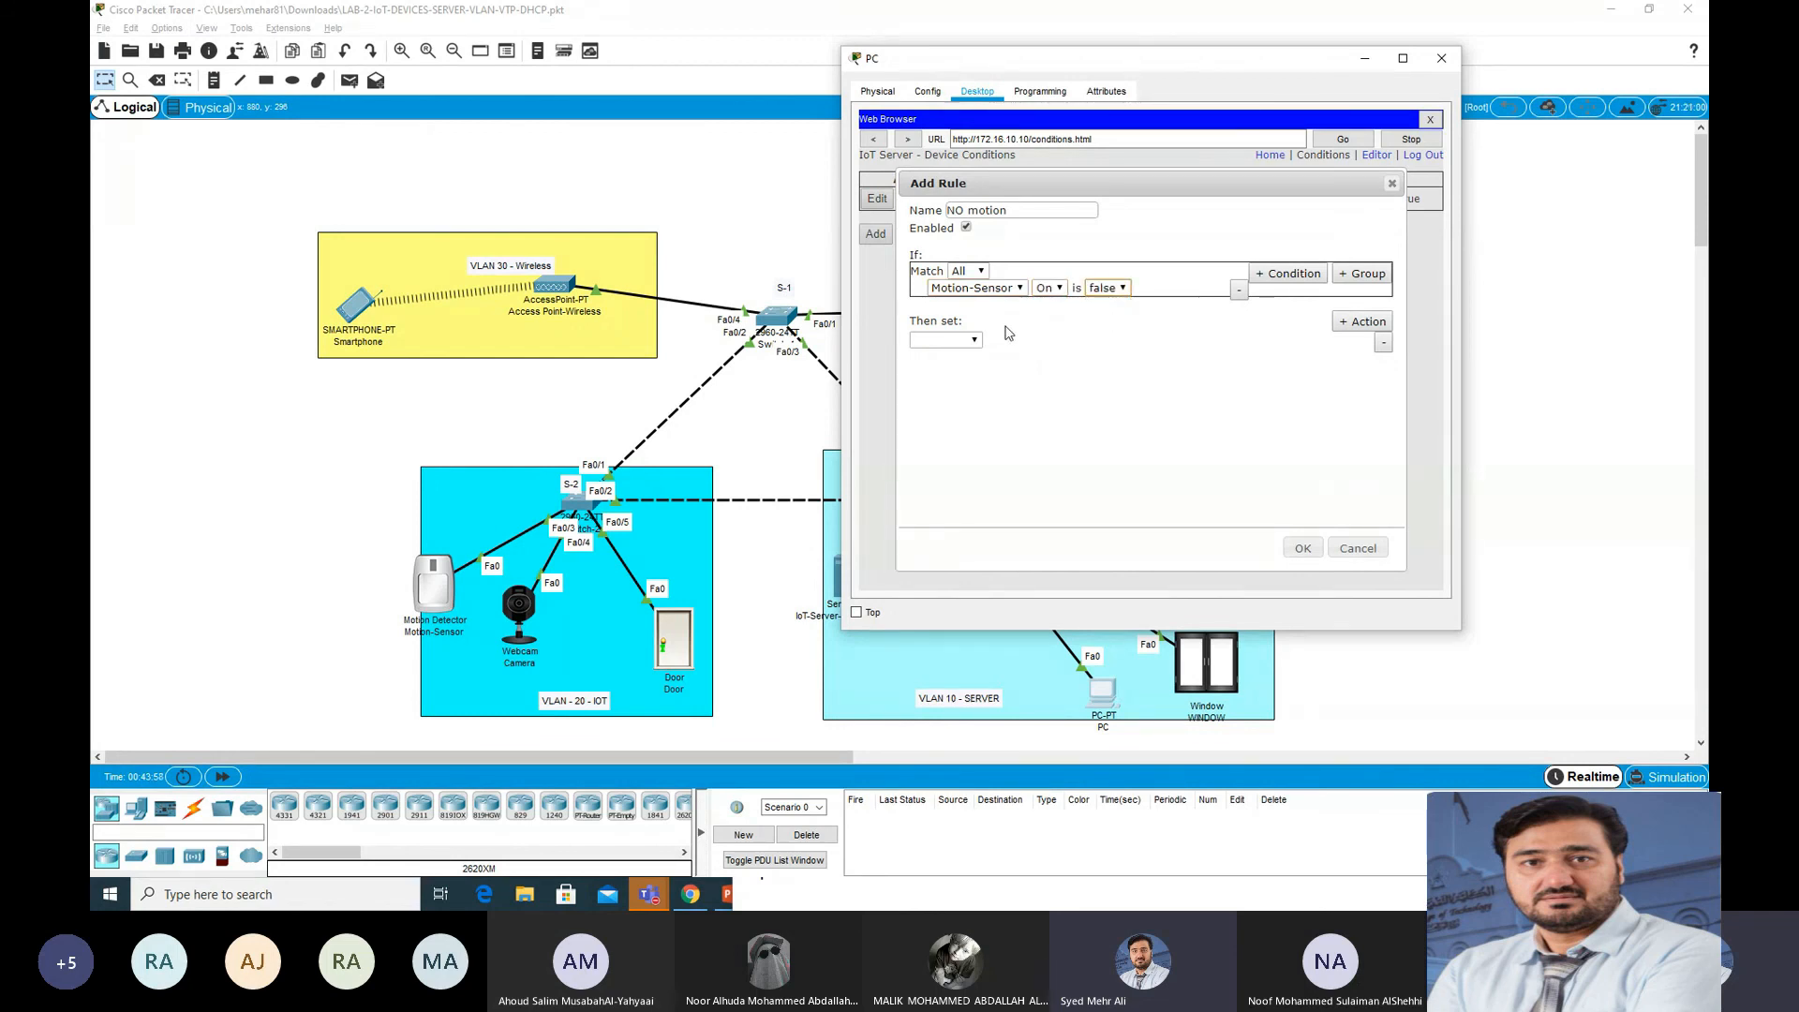
Step: Set the NO motion rule's action to Camera On to false and save the rule
click(972, 340)
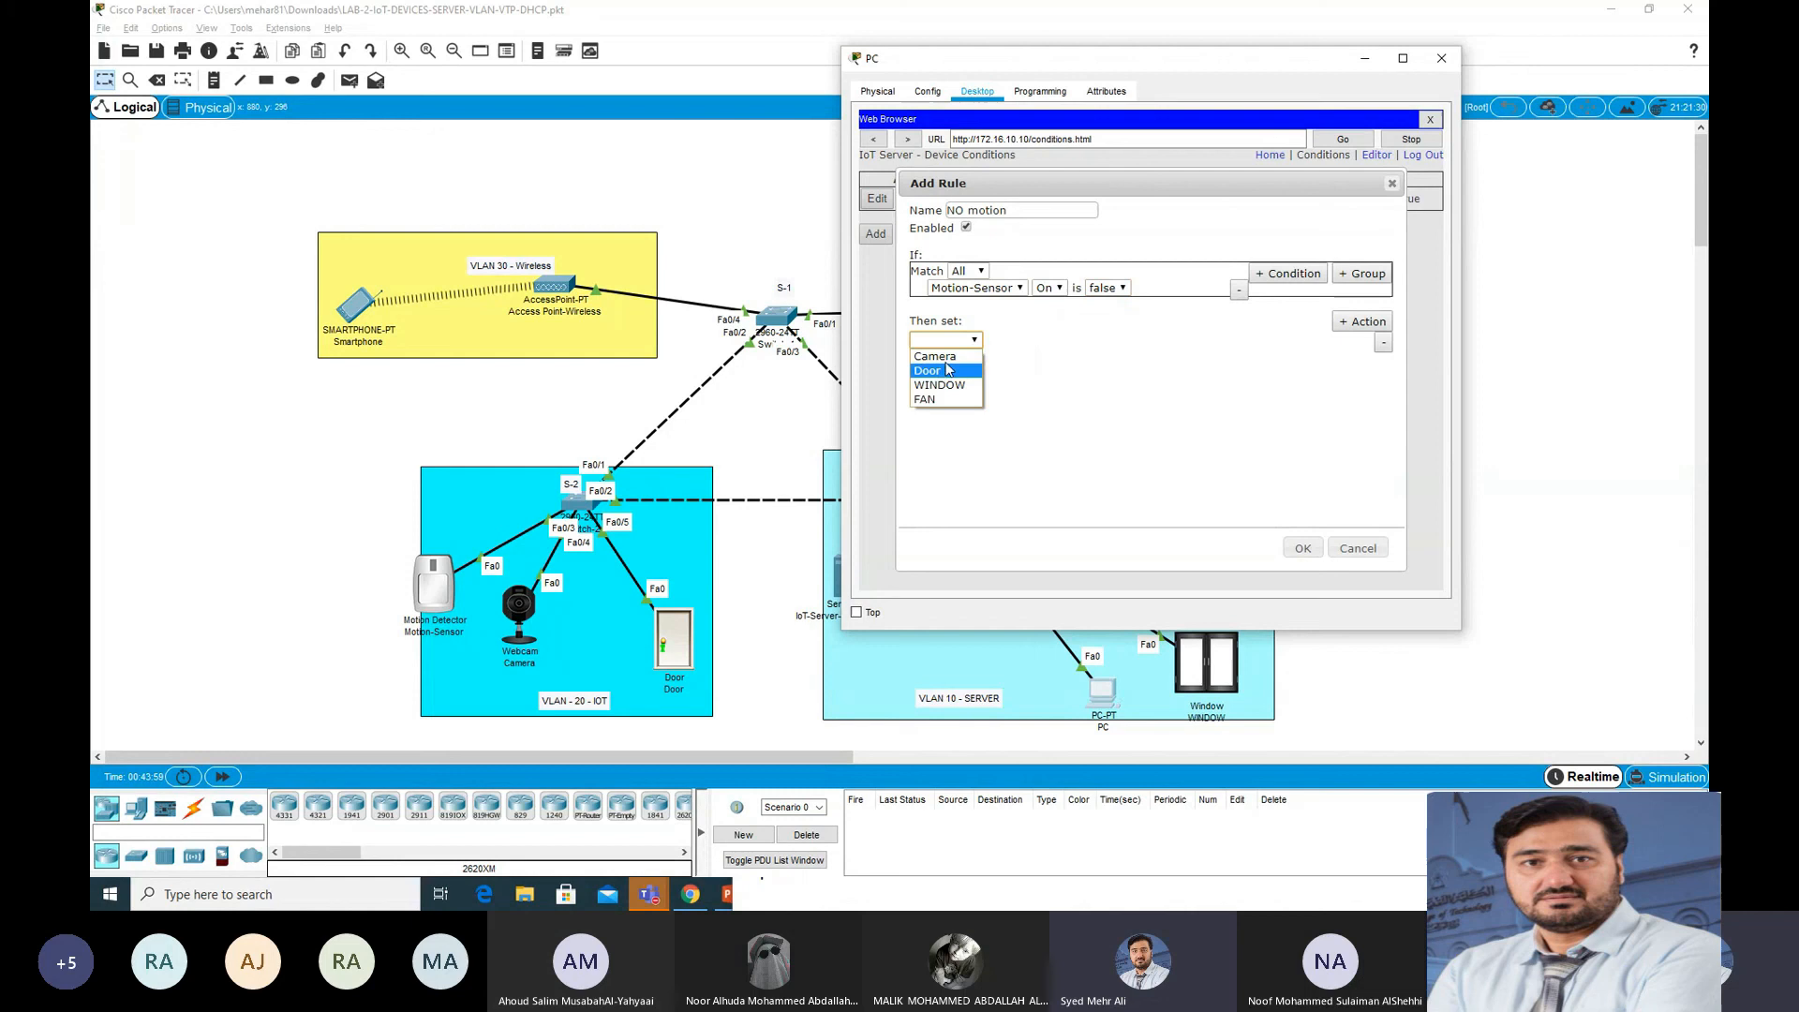
click(937, 357)
click(1008, 341)
click(999, 357)
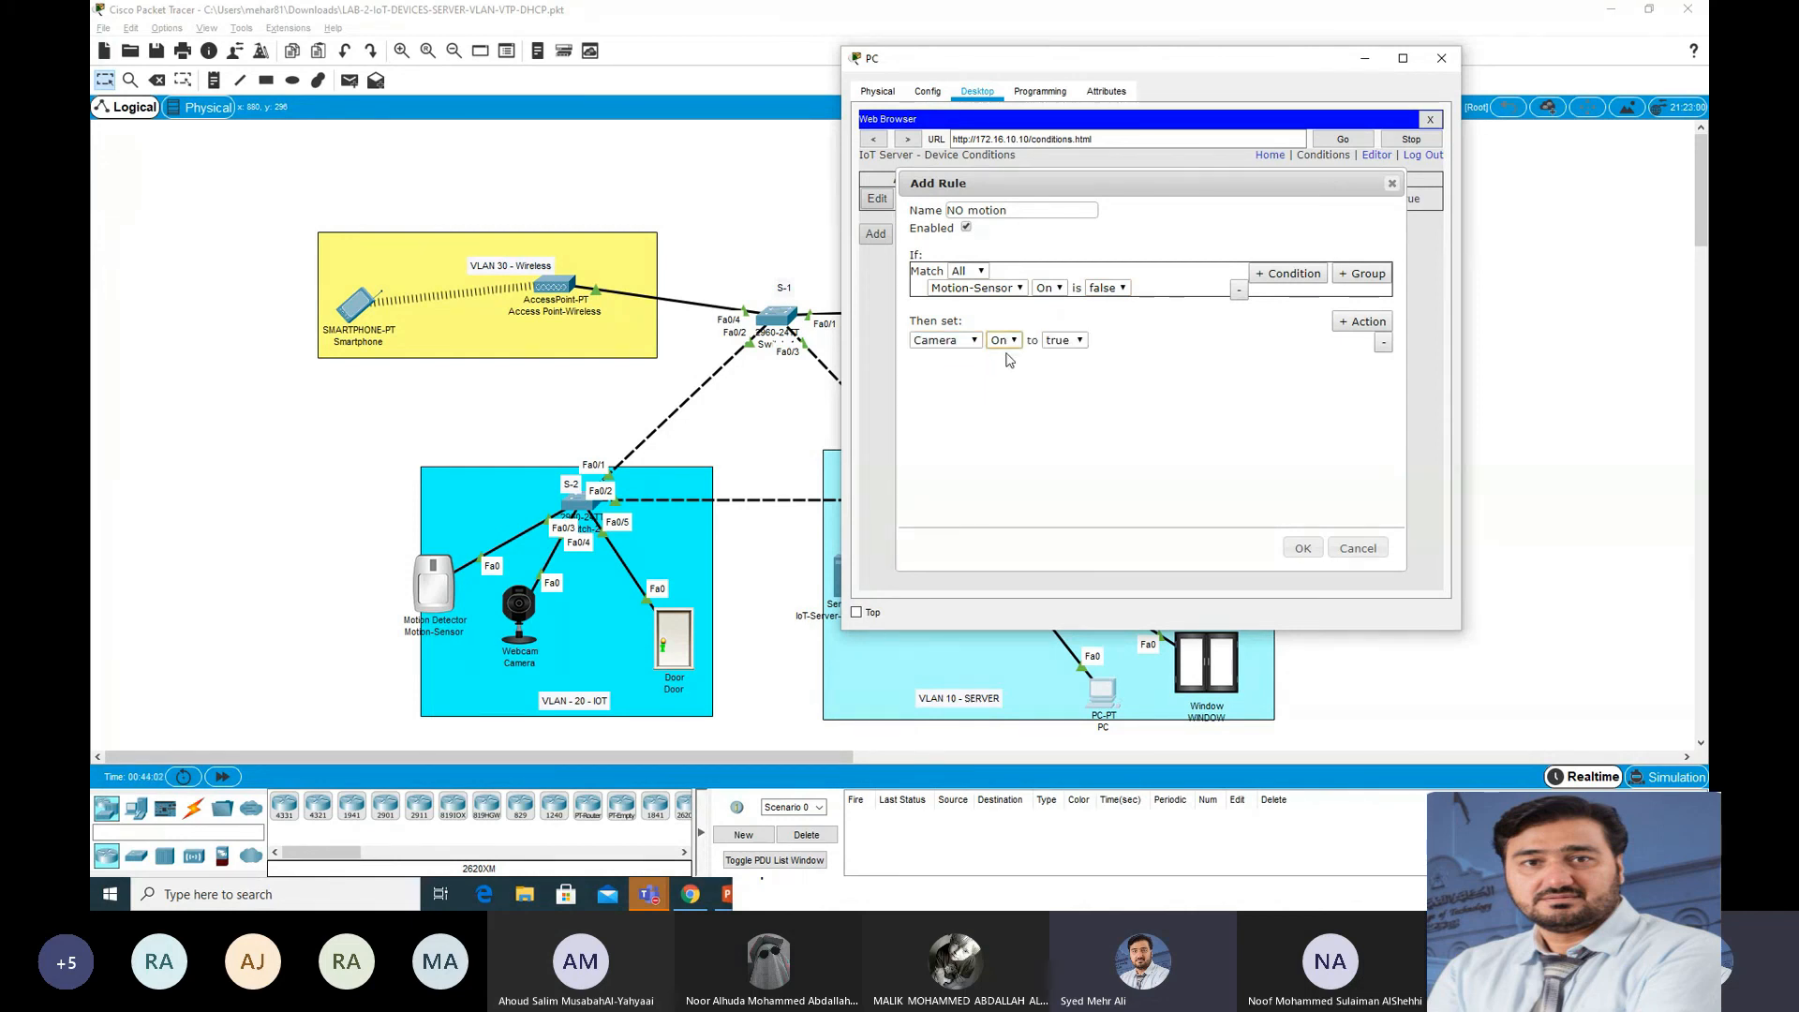
click(1063, 340)
click(1069, 372)
click(1303, 547)
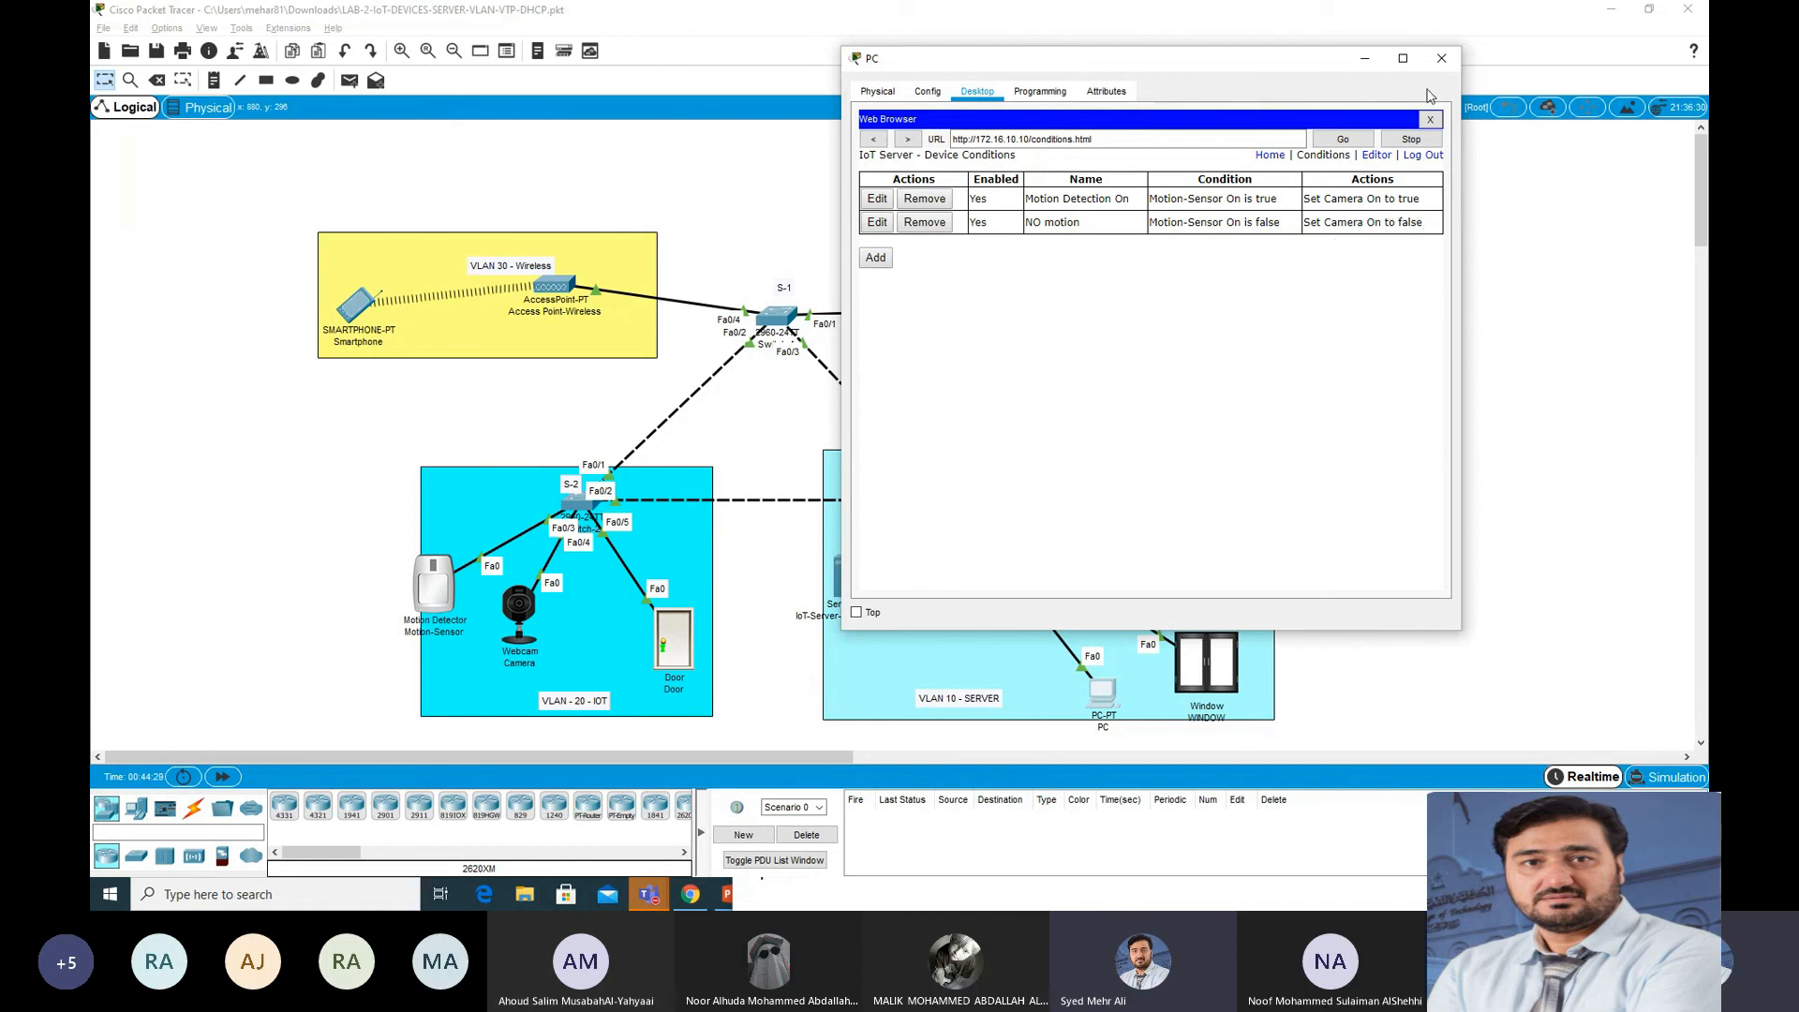
Step: Close the PC's web browser and open its IoT Monitor
drag(1220, 75, 1455, 77)
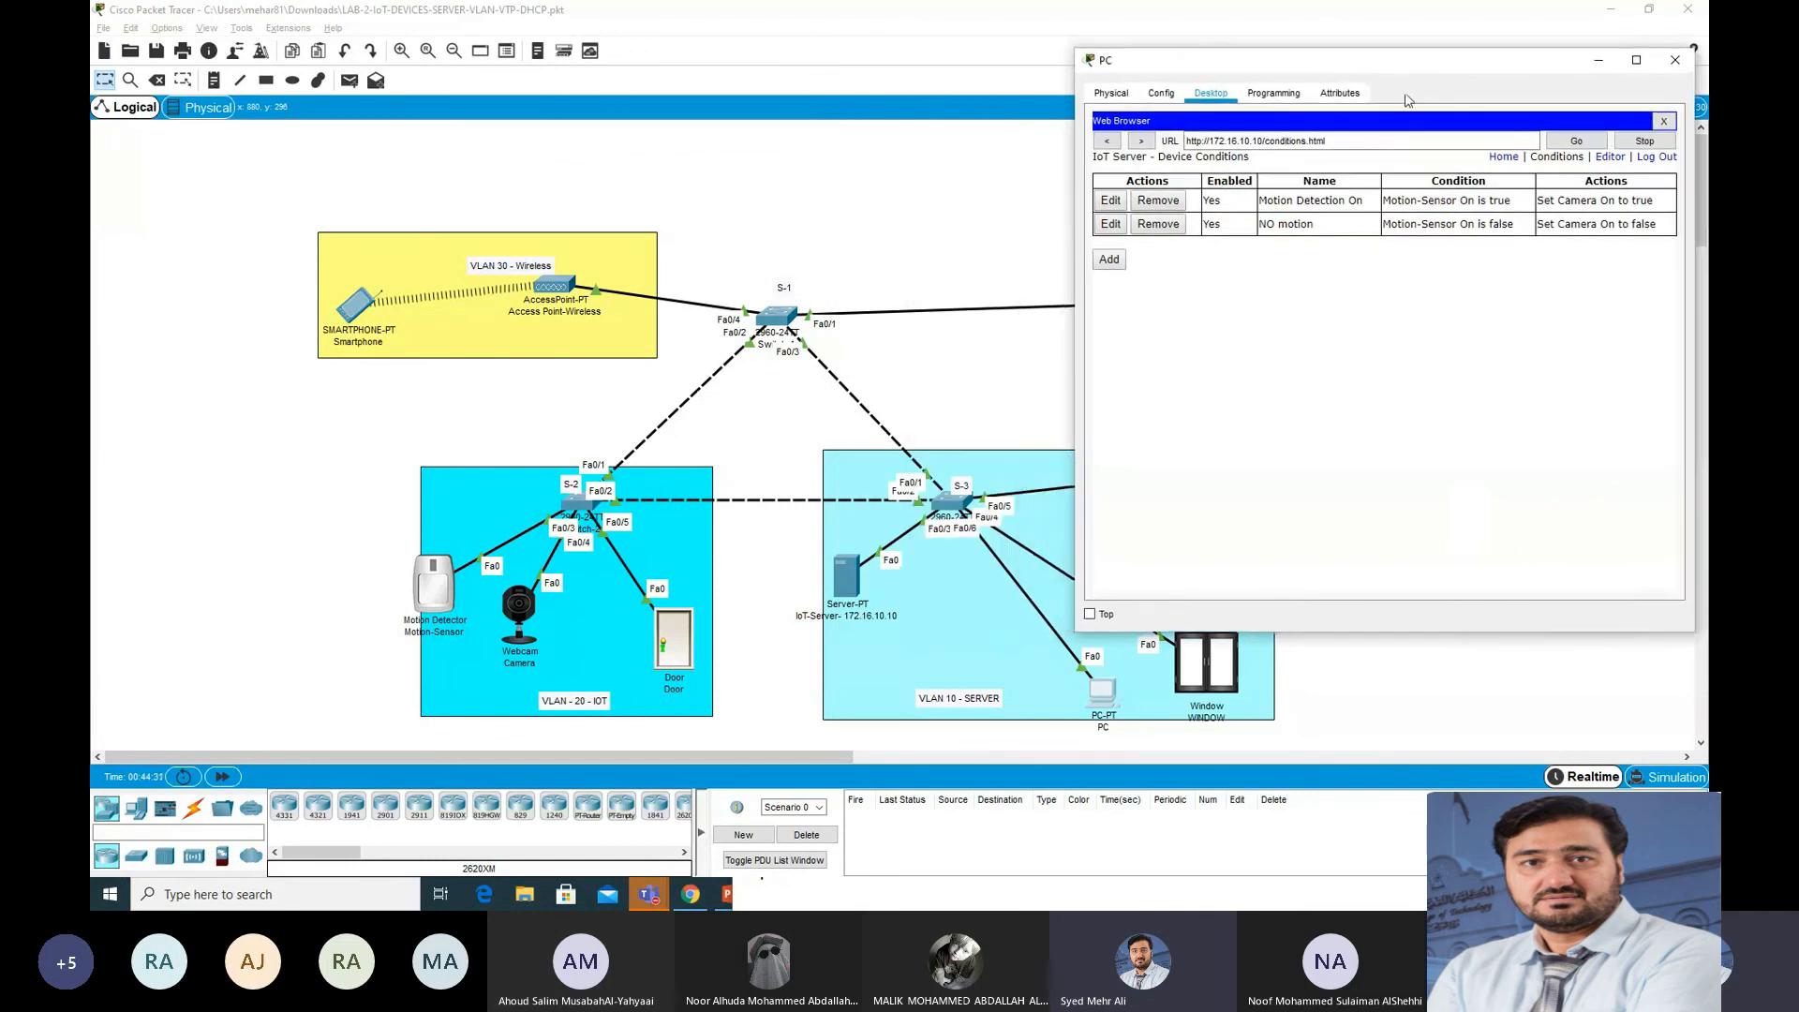
click(1662, 122)
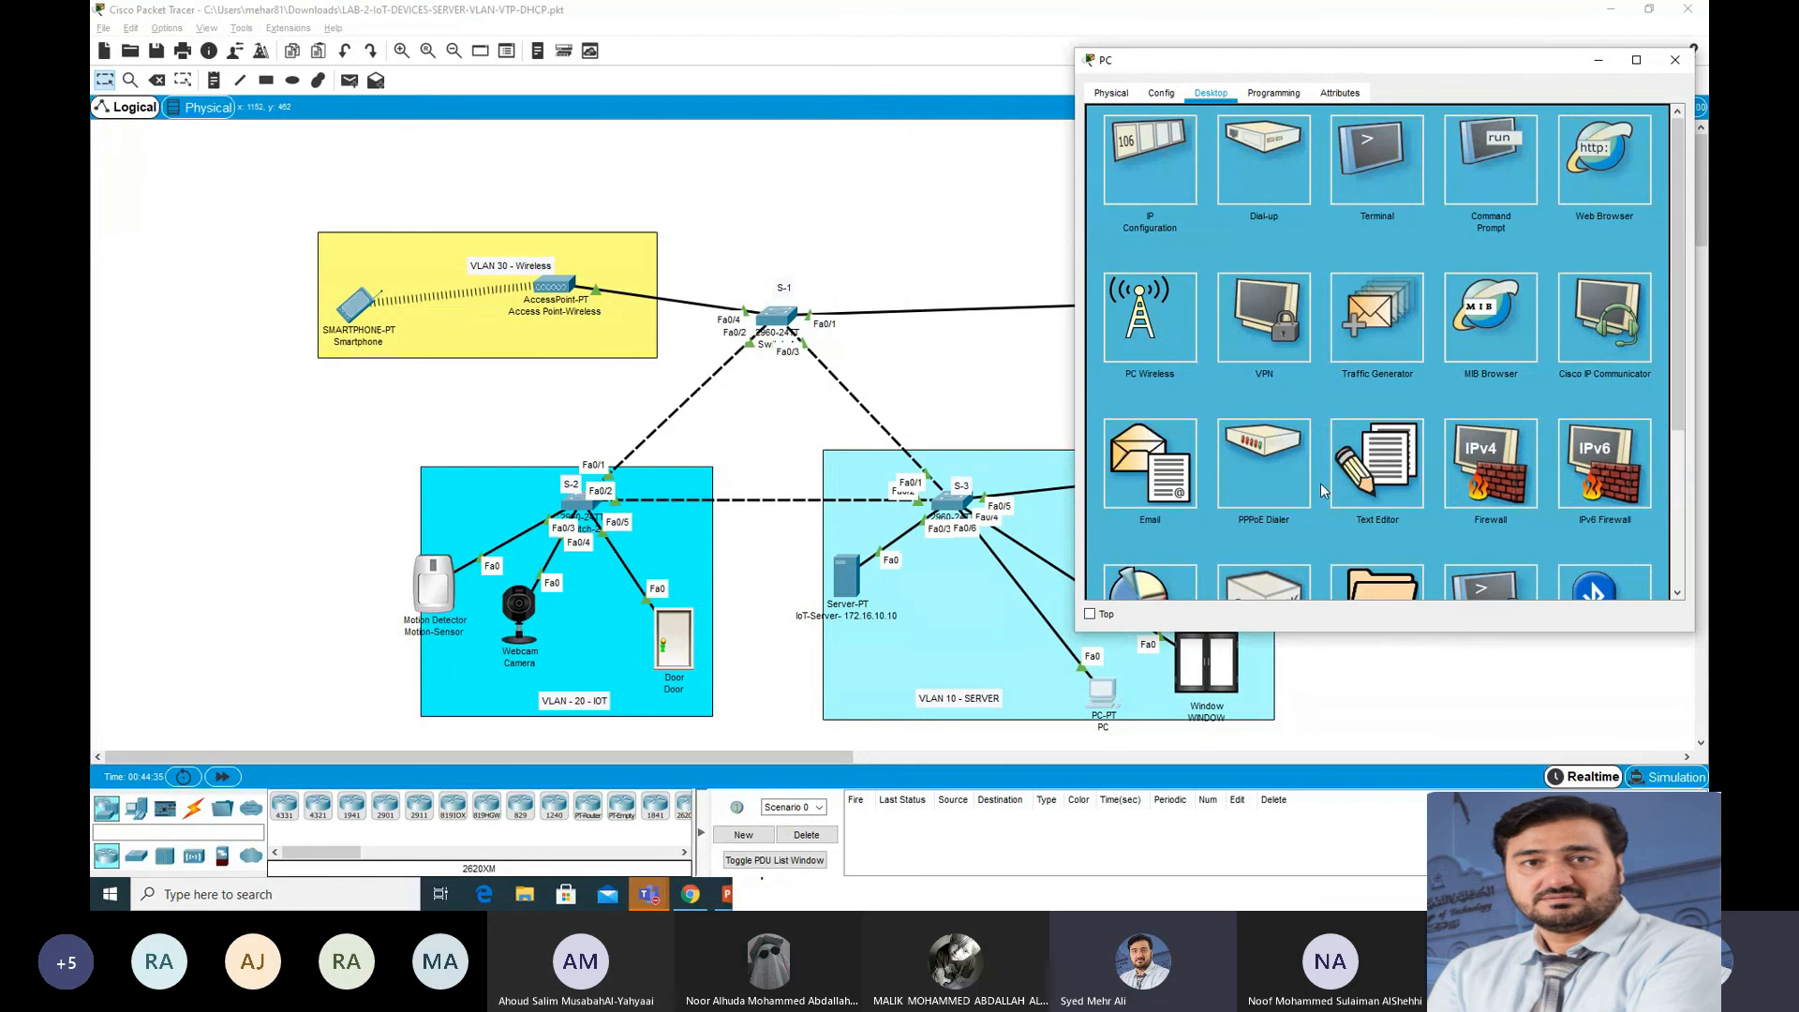
scroll(1345, 462, down, 3)
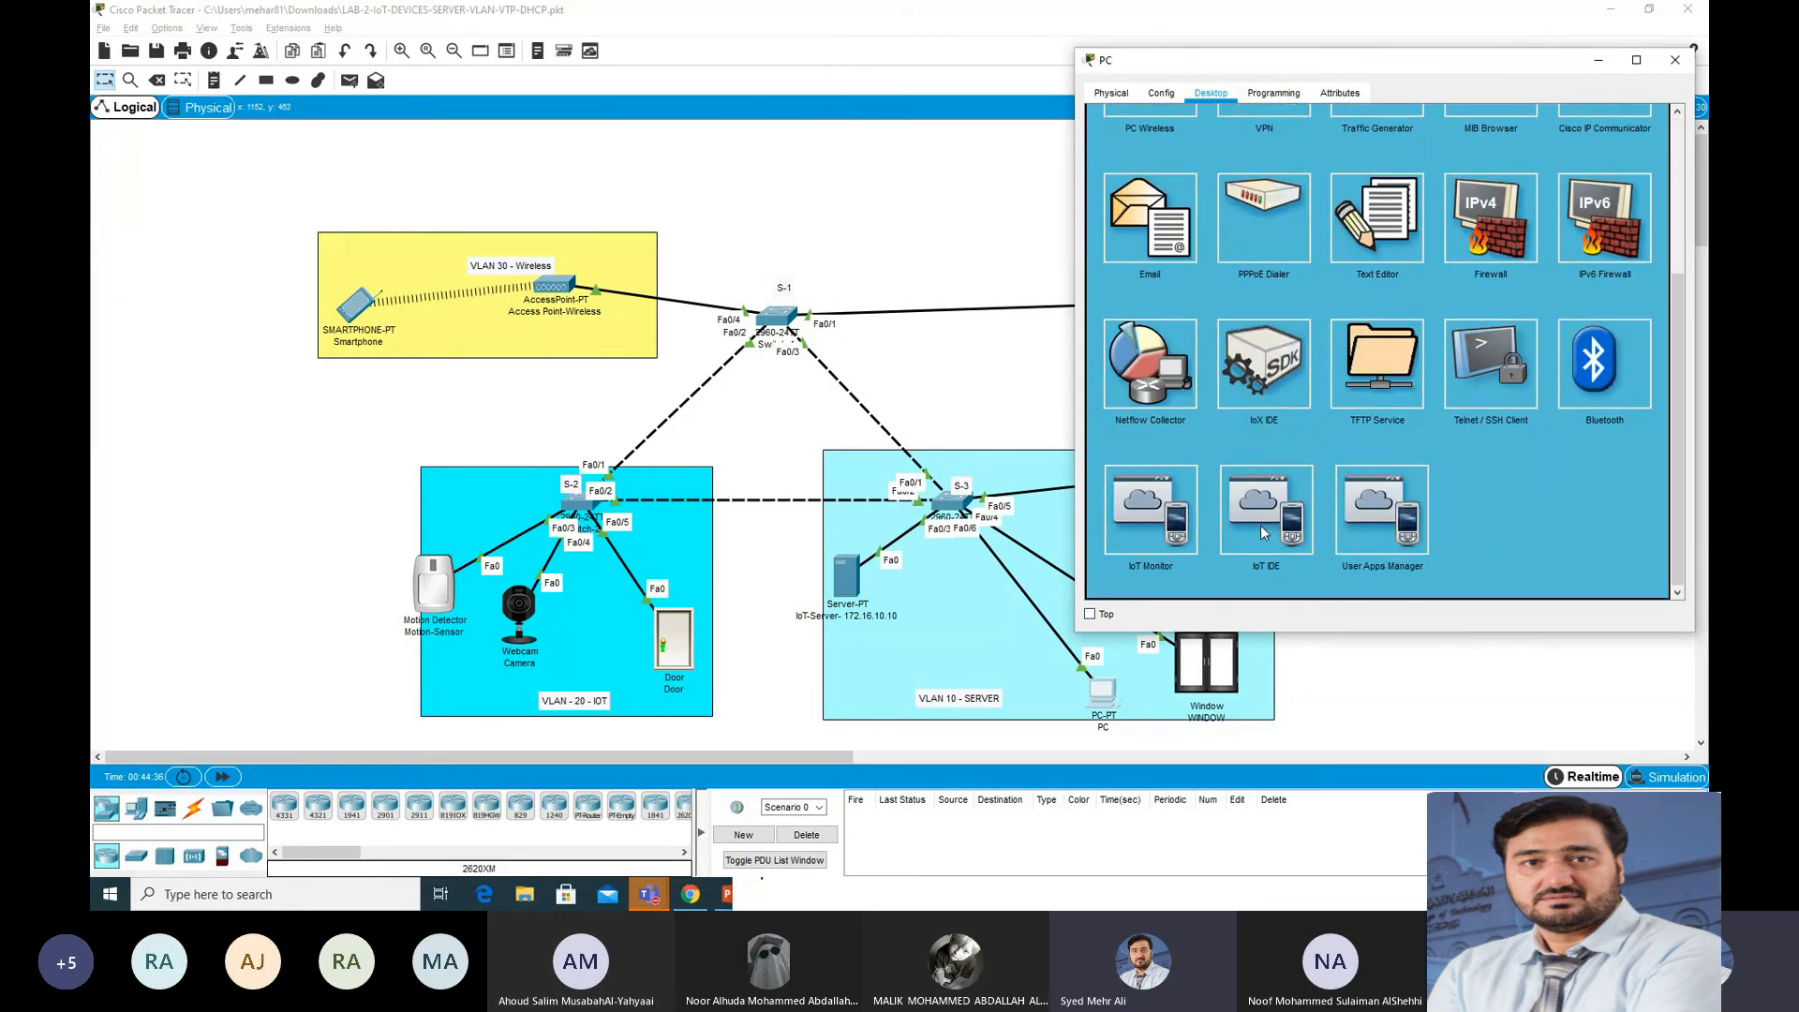
click(1185, 499)
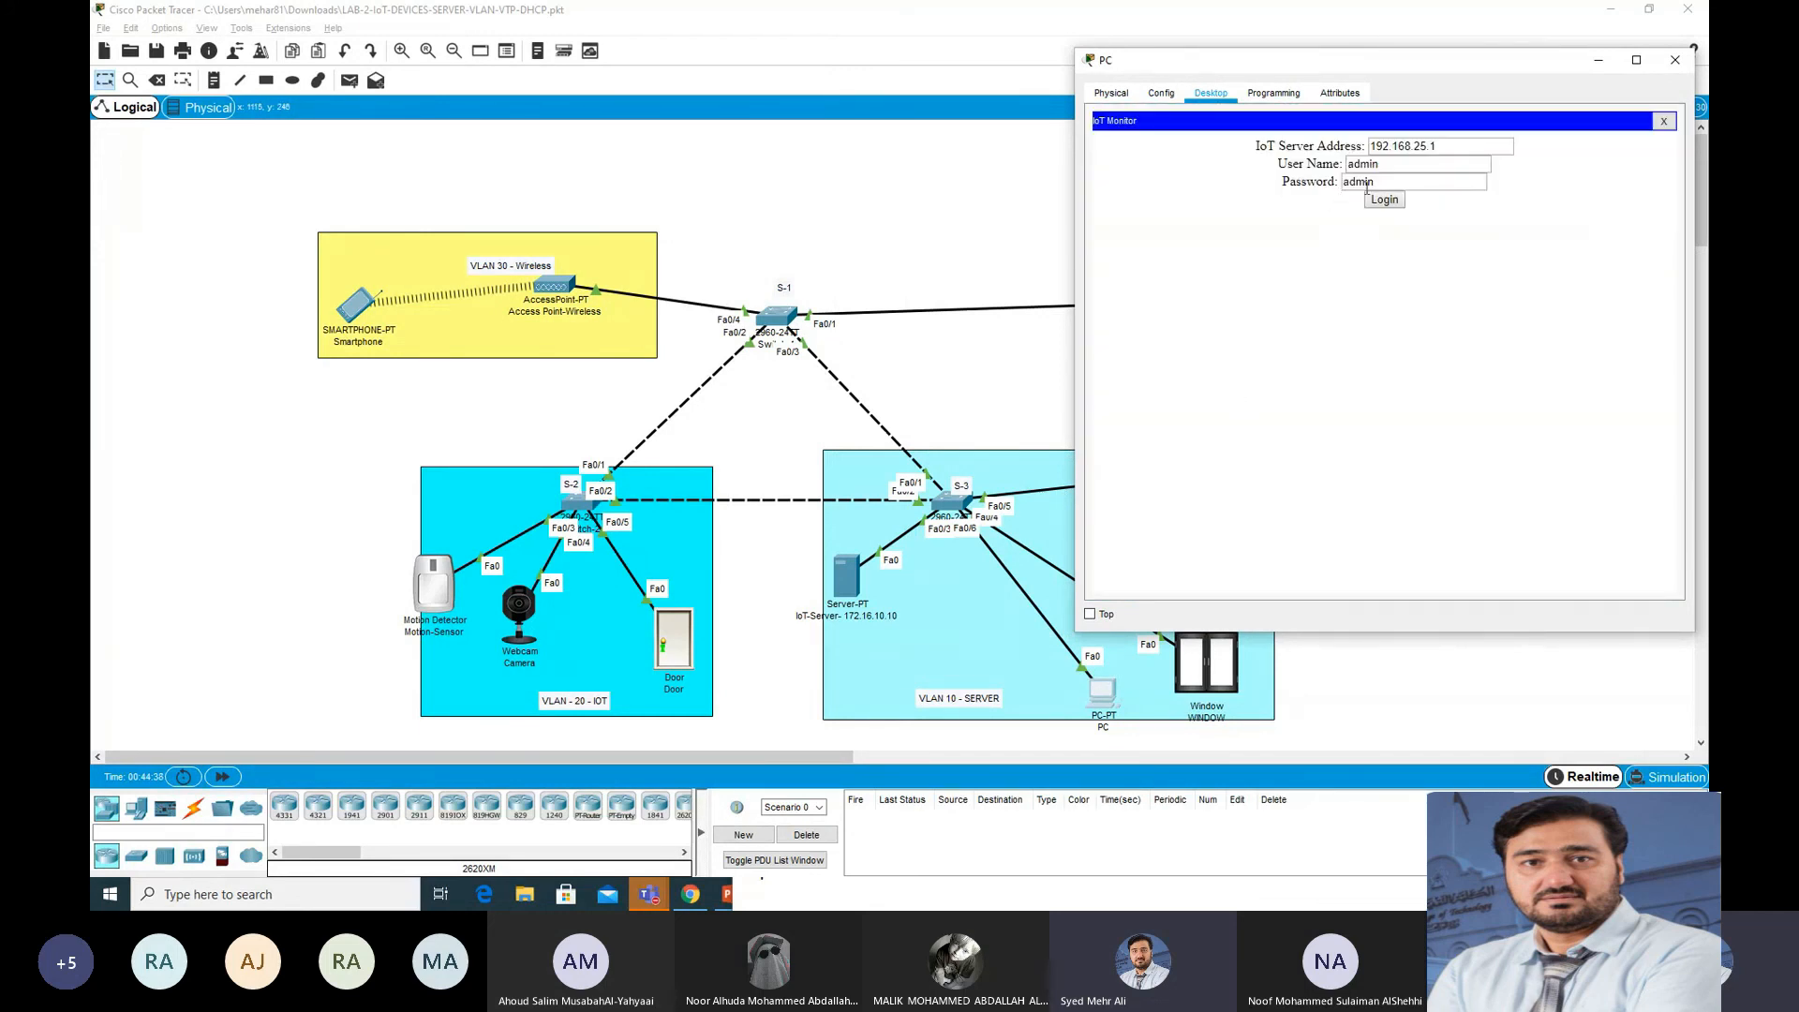
Step: Set the IoT Server address to 172.16.10.10 and log in with the prefilled credentials
click(1448, 145)
key(BackSpace)
key(BackSpace)
key(BackSpace)
key(BackSpace)
key(BackSpace)
key(BackSpace)
key(BackSpace)
key(BackSpace)
text(6.10.10)
click(1383, 199)
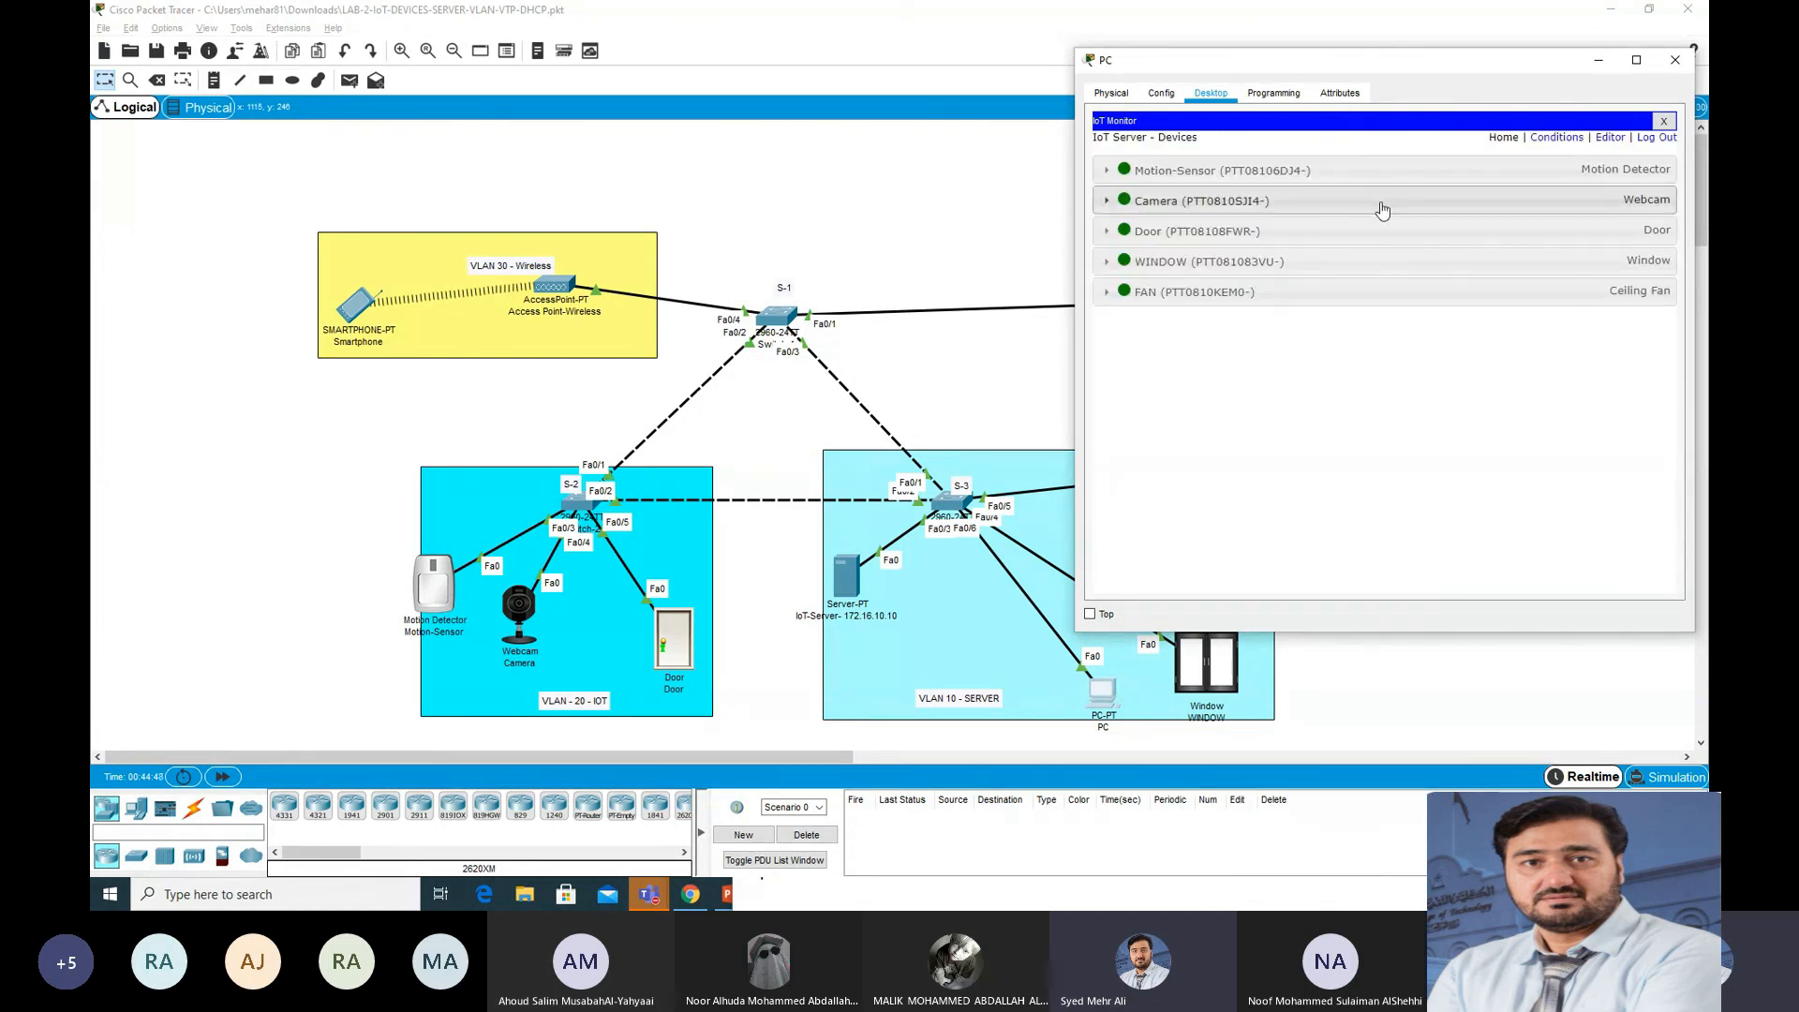
Step: Expand the Motion-Sensor and Camera entries in the IoT Monitor and test the motion sensor in the topology
click(1248, 181)
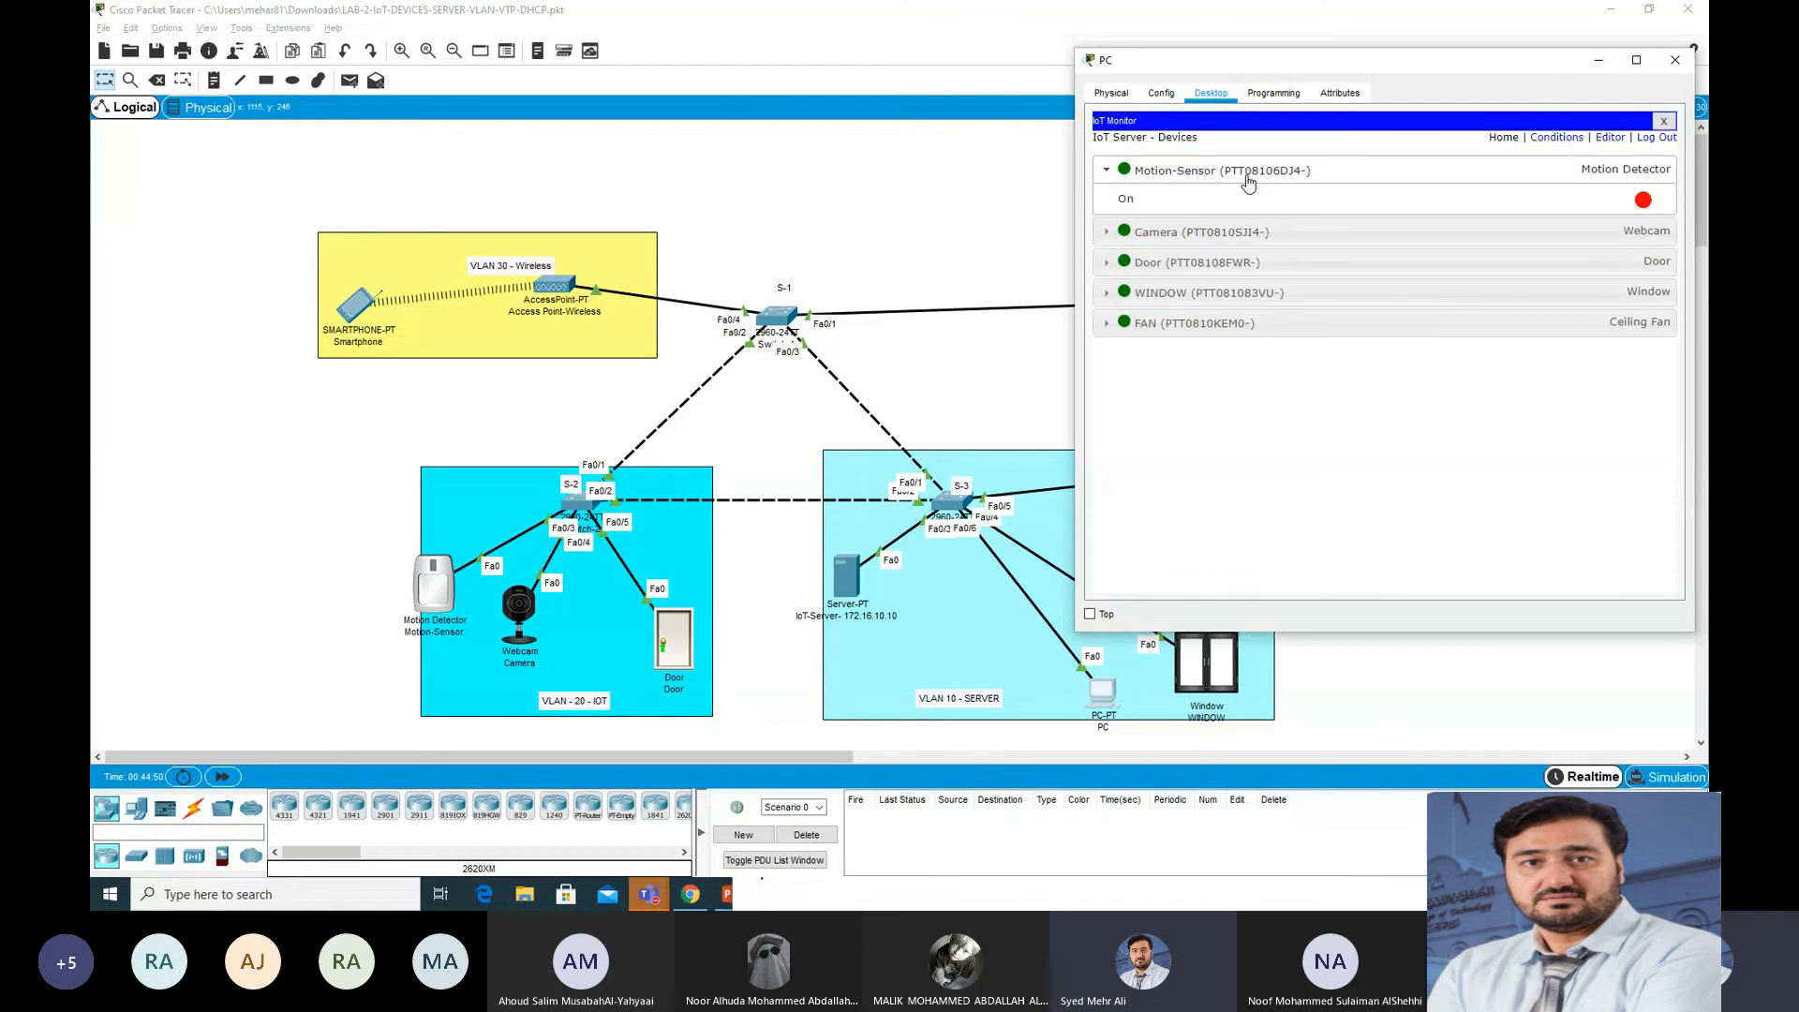
click(1169, 236)
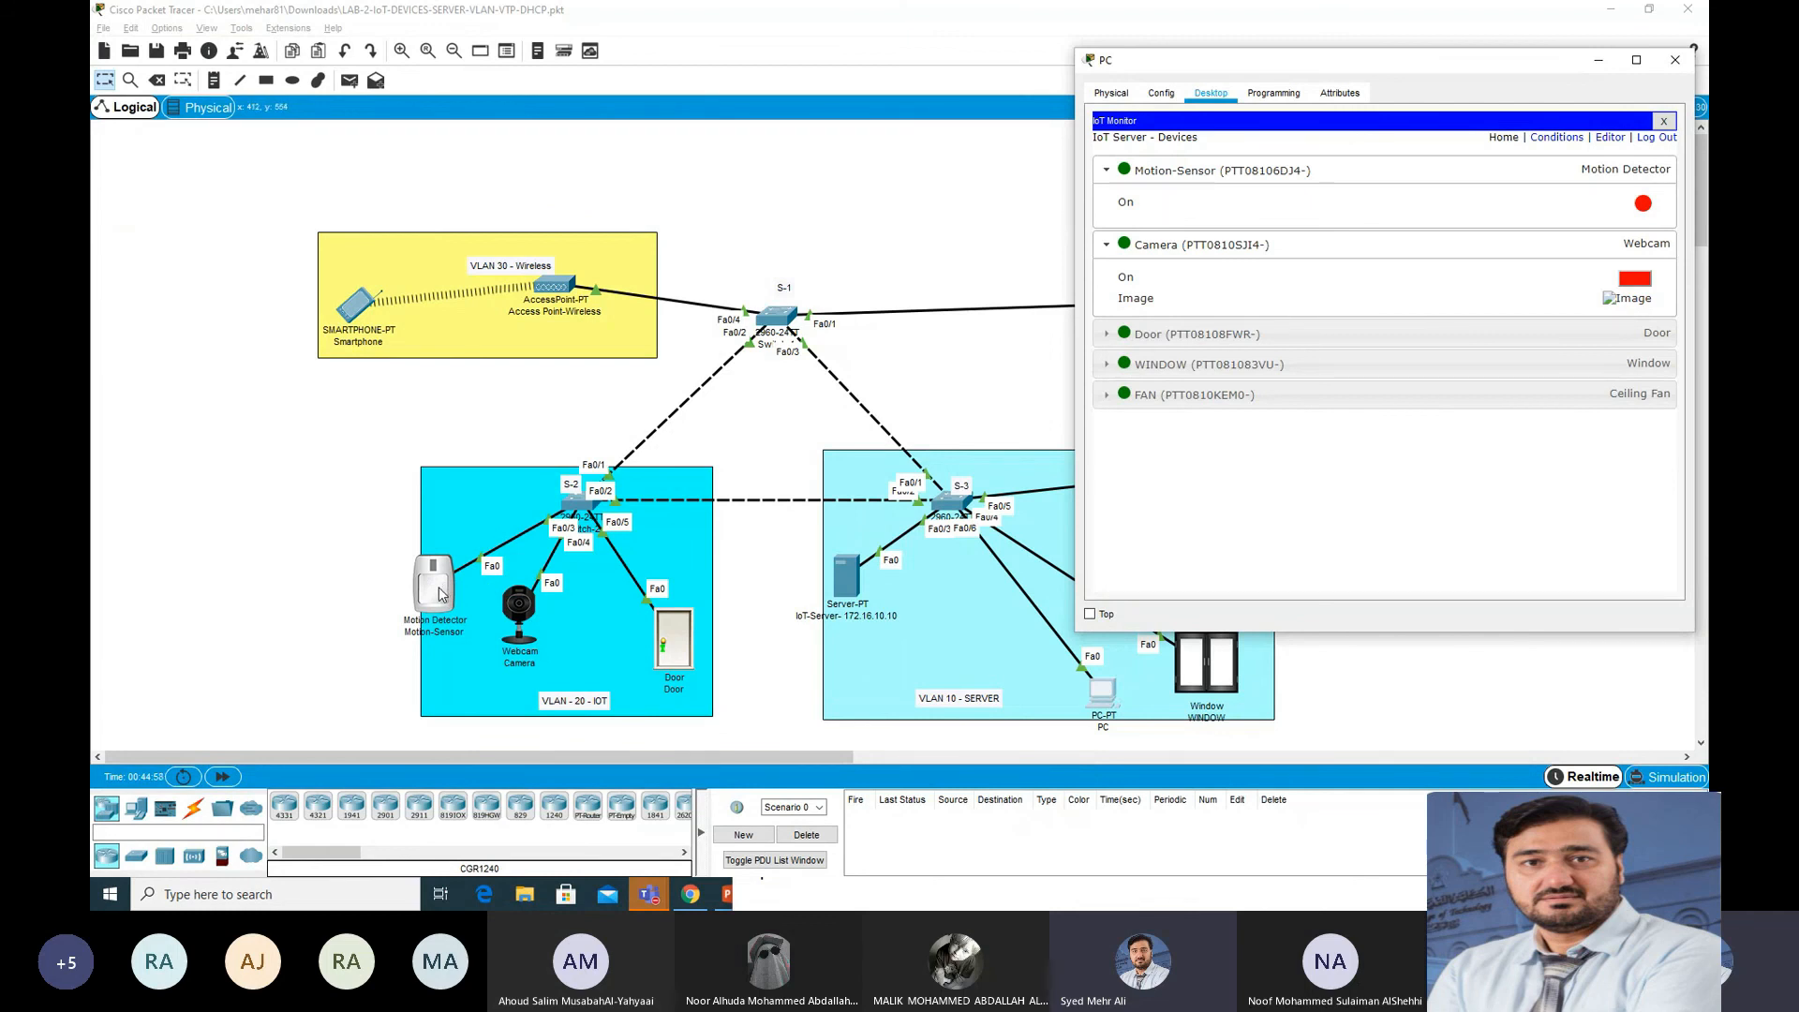
key(alt)
Step: Check the FAN and WINDOW conditions in the LAB-2 Word document and return to the PC's IoT Monitor
drag(1239, 58, 362, 58)
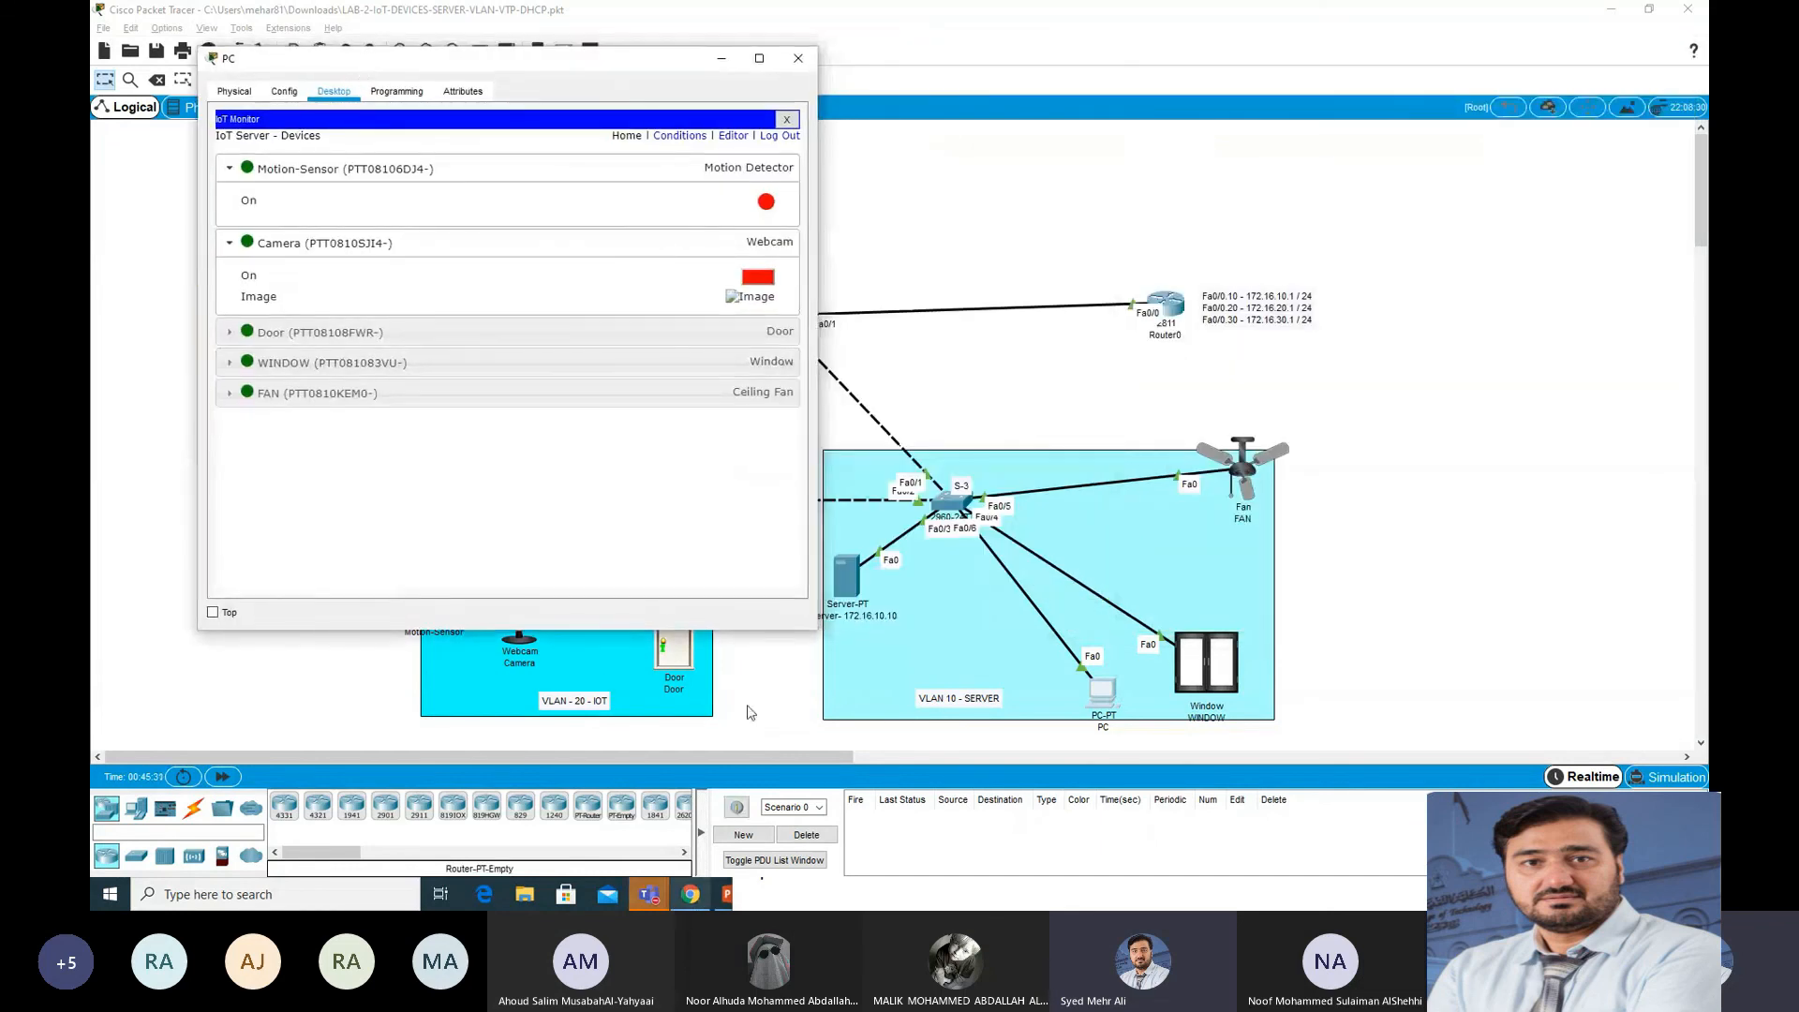
key(alt+Tab)
key(alt+Tab)
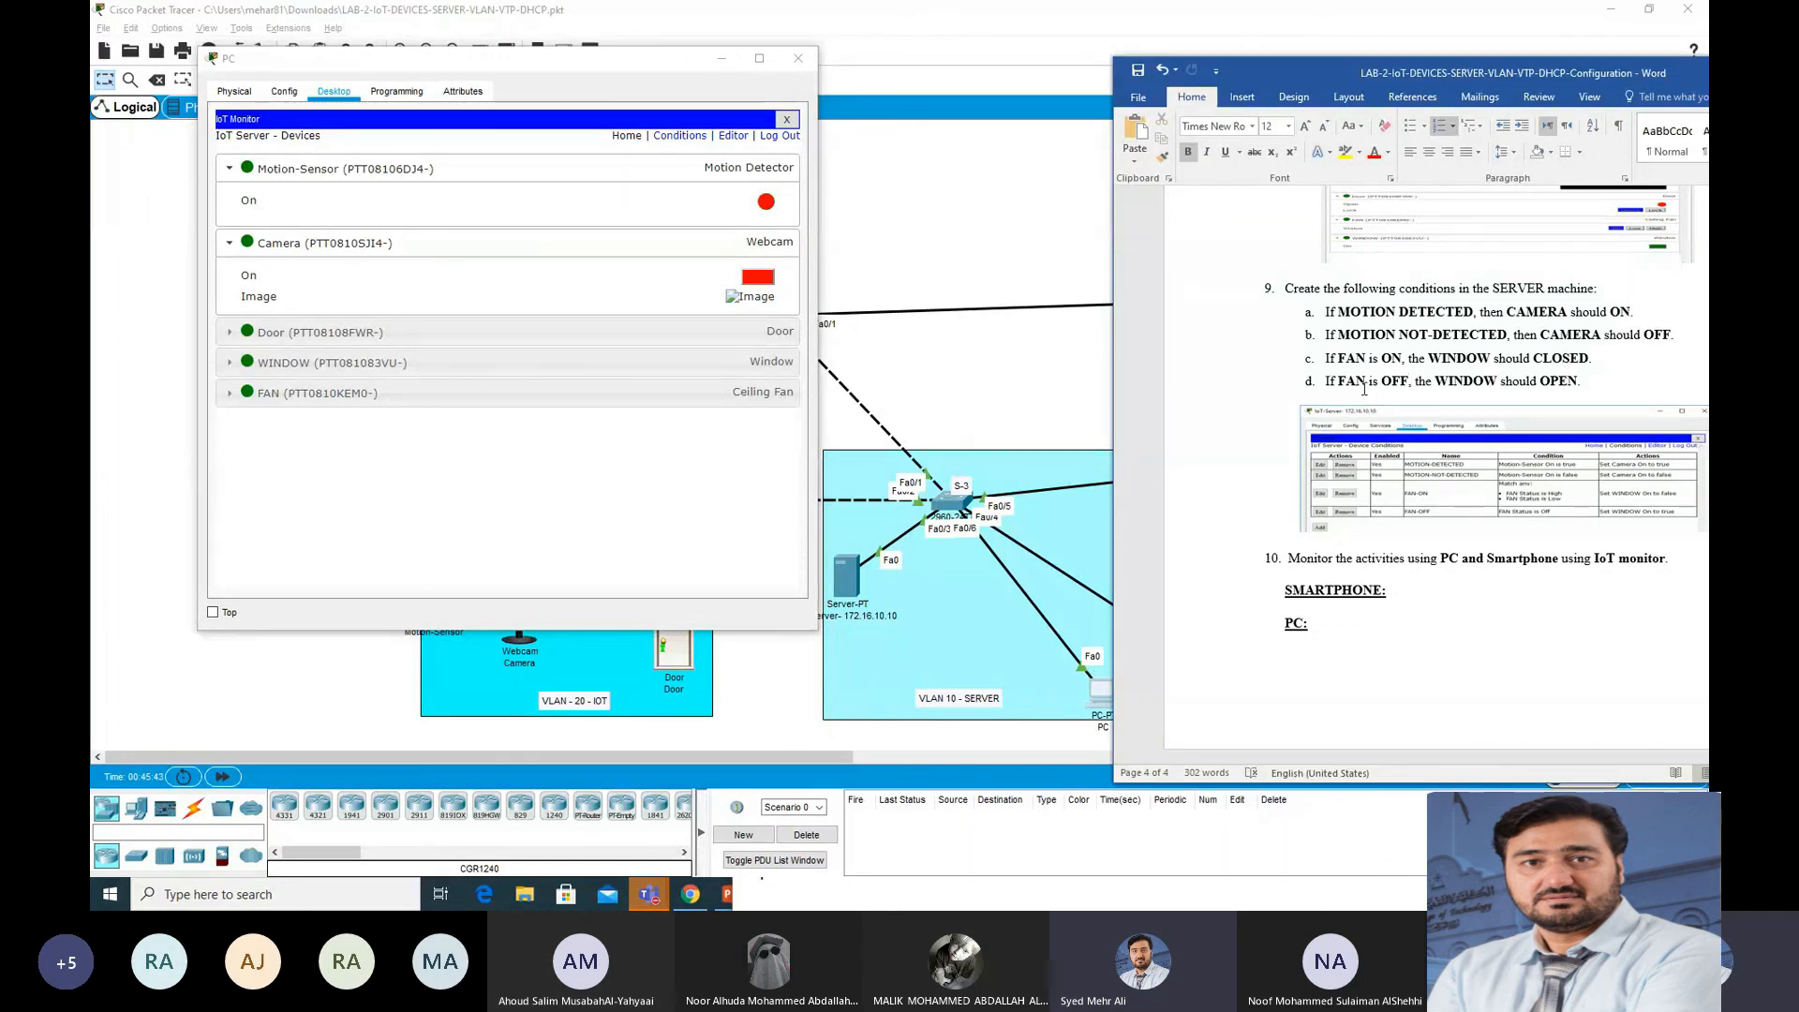
drag(1424, 70, 1655, 127)
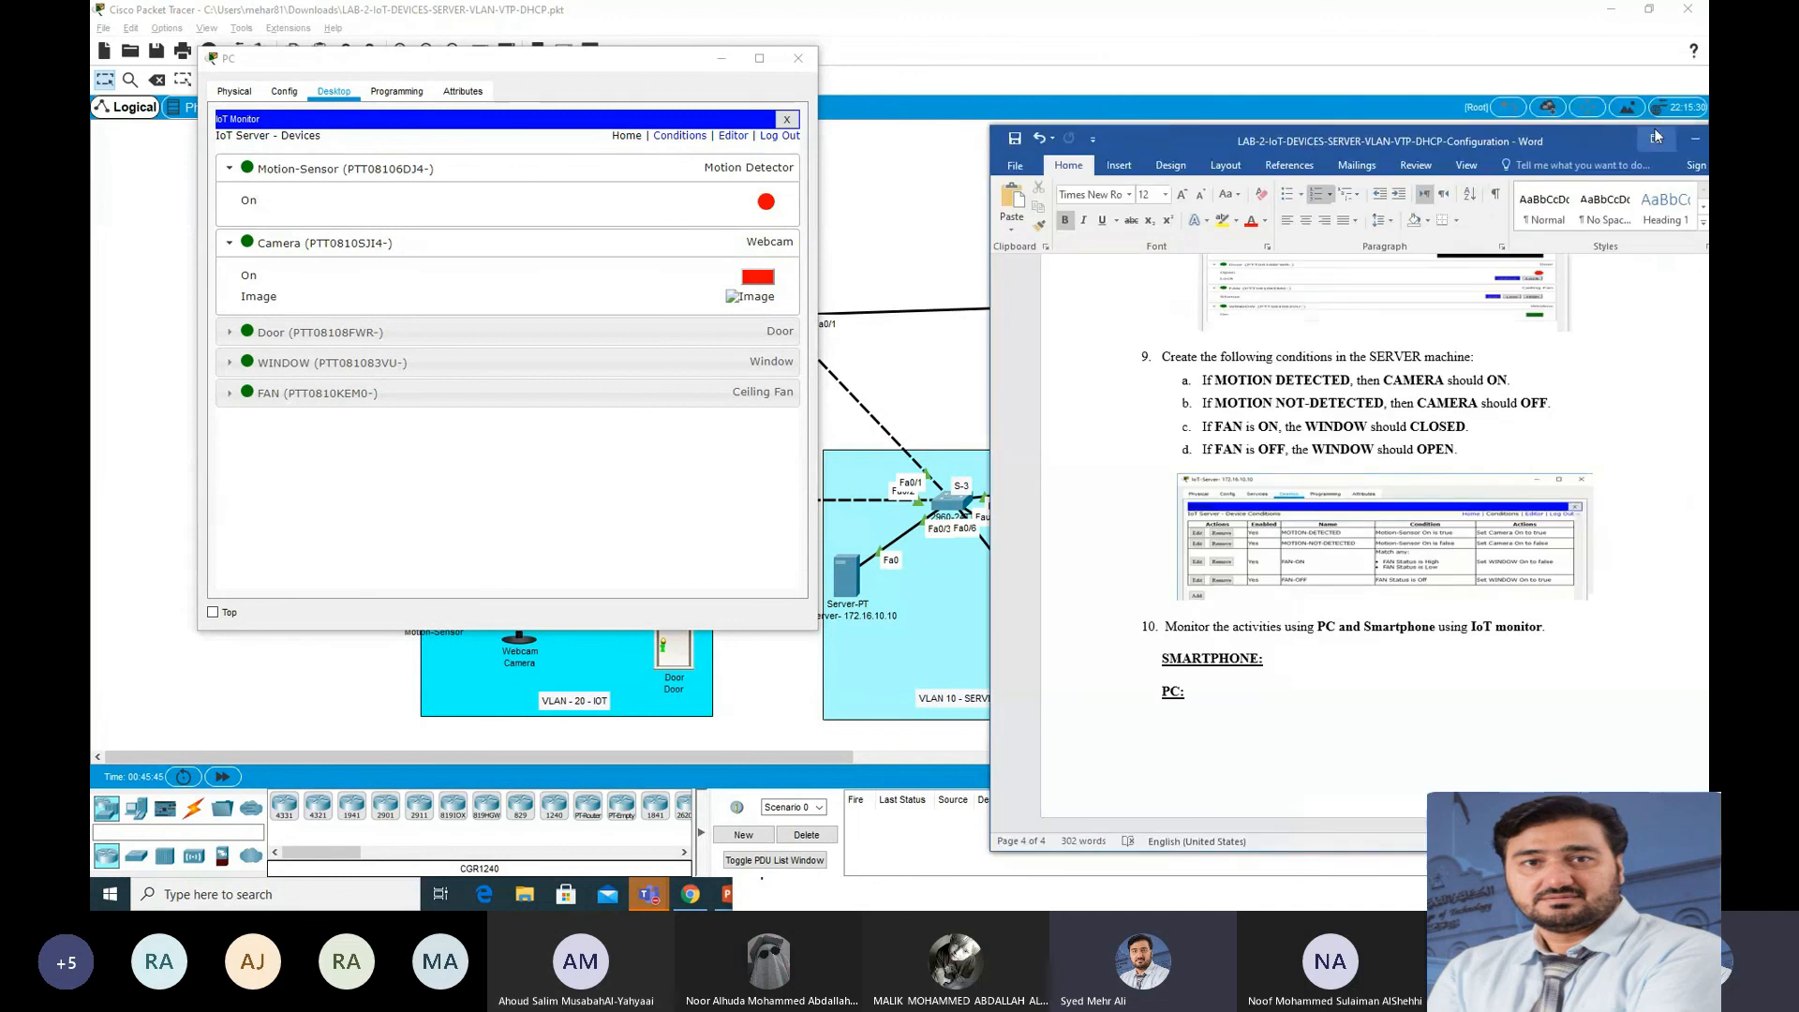
click(1692, 142)
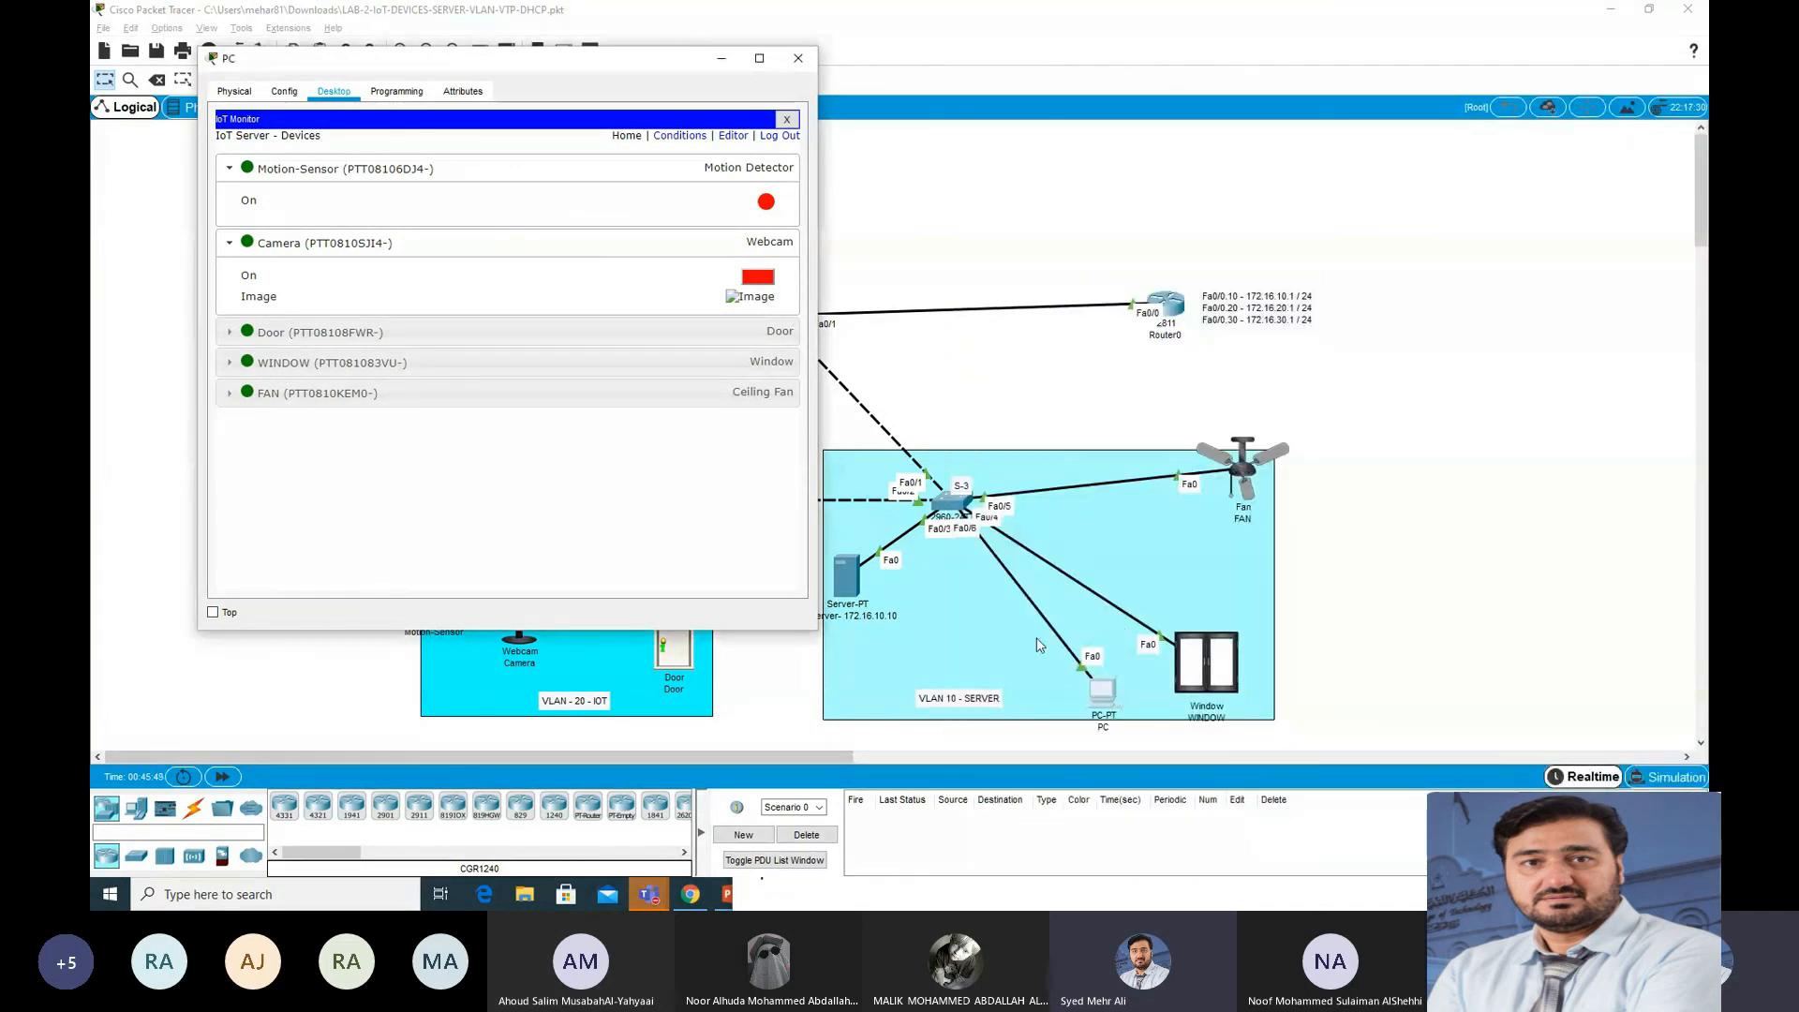
Step: Open the IoT Monitor's conditions list and keep the PC window on top beside the LAB-2 document in Word
click(693, 141)
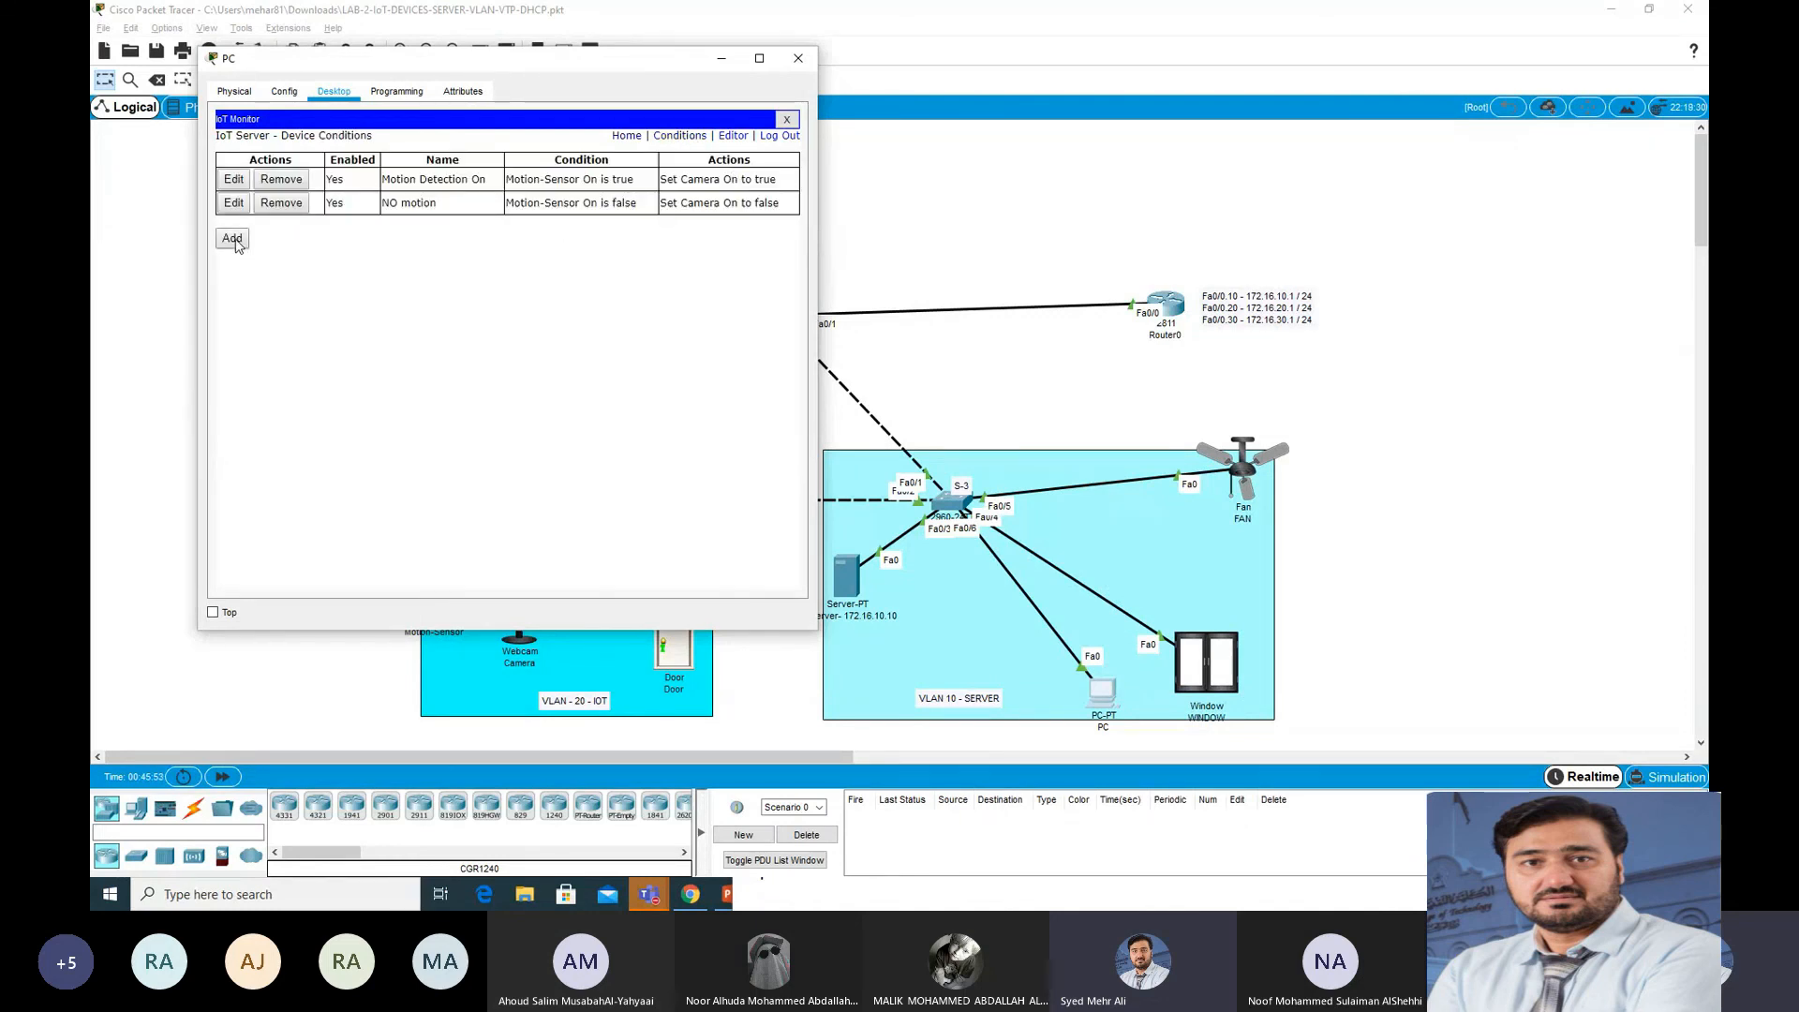
drag(350, 70, 305, 70)
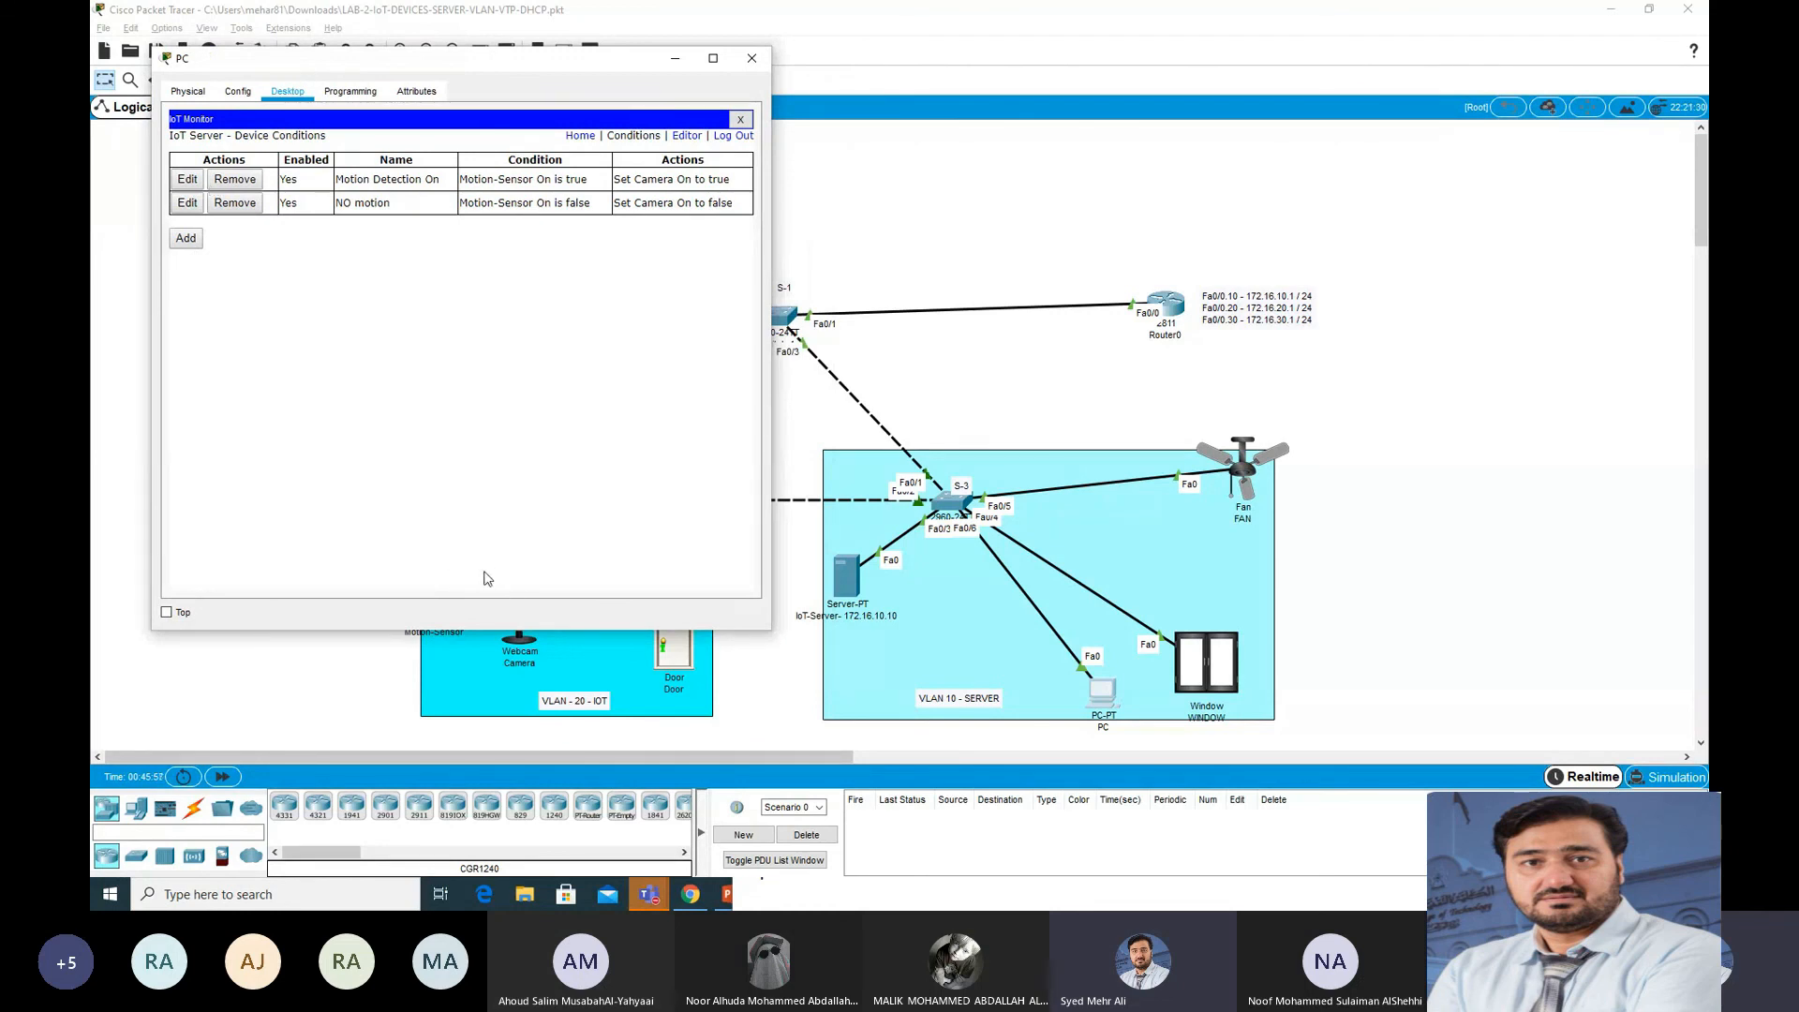
click(177, 614)
key(alt+Tab)
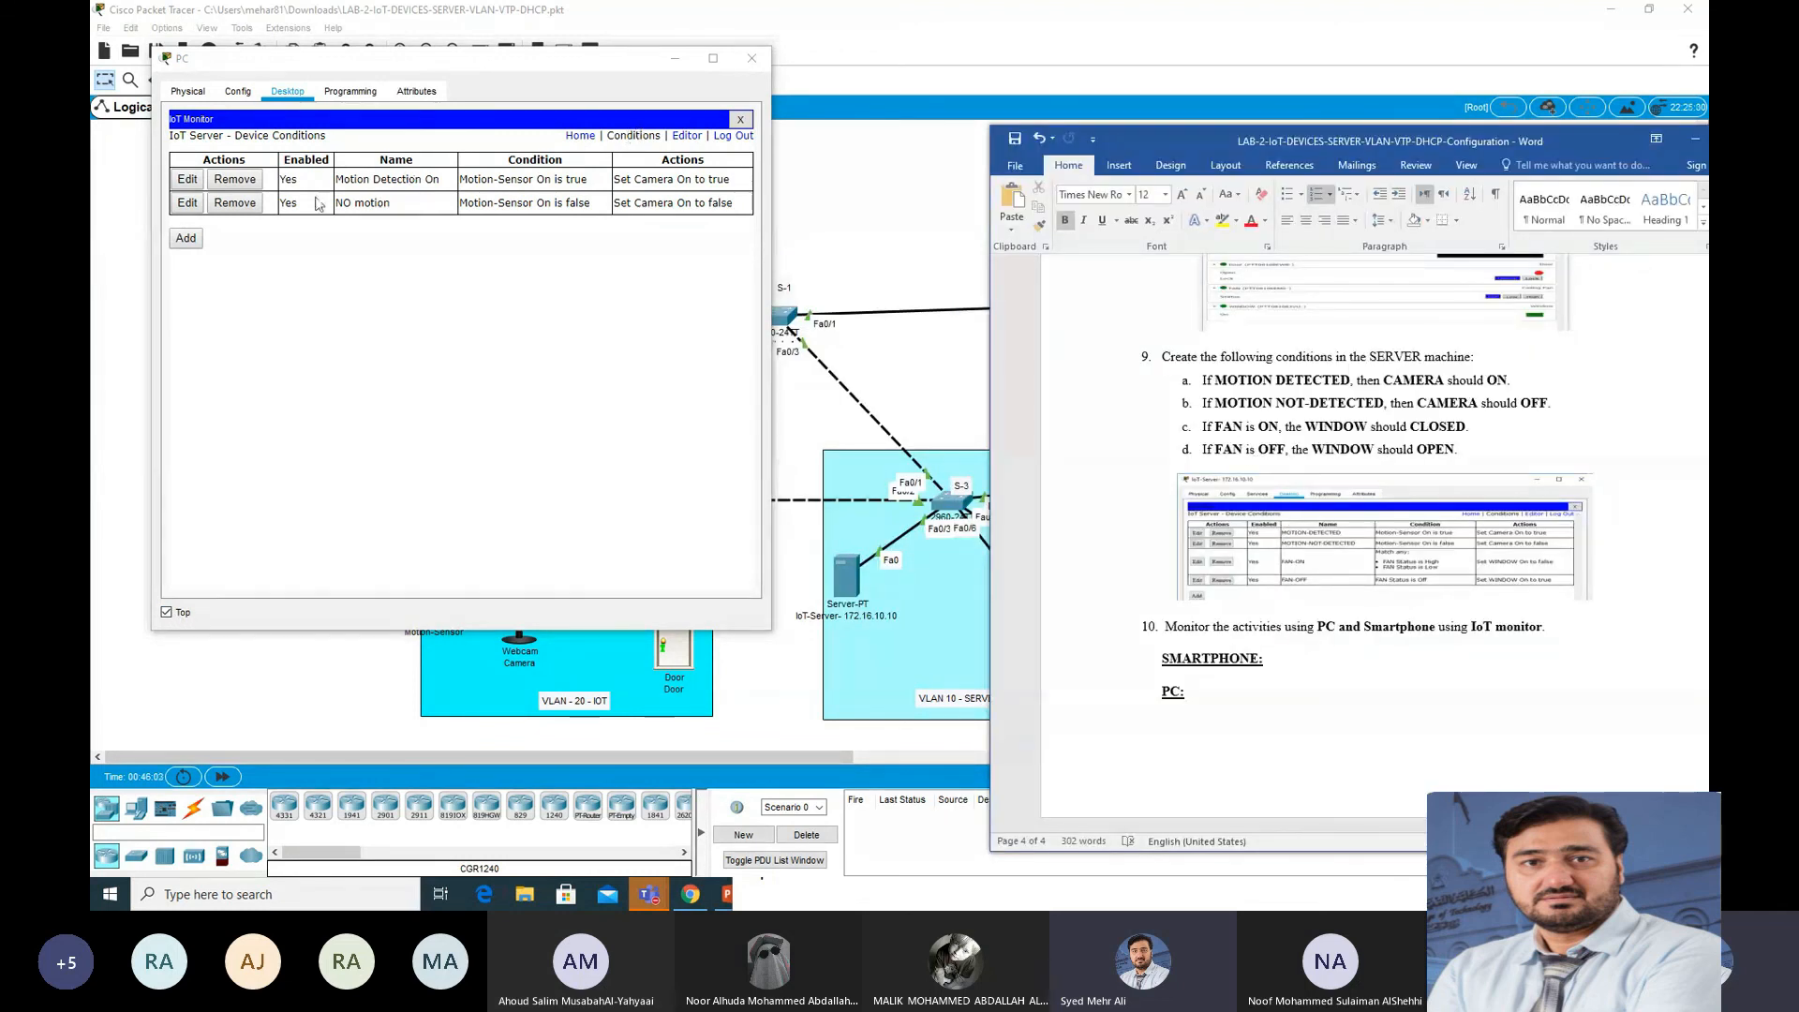
Step: Add a rule named FAN ON with the condition FAN Status is High
click(188, 242)
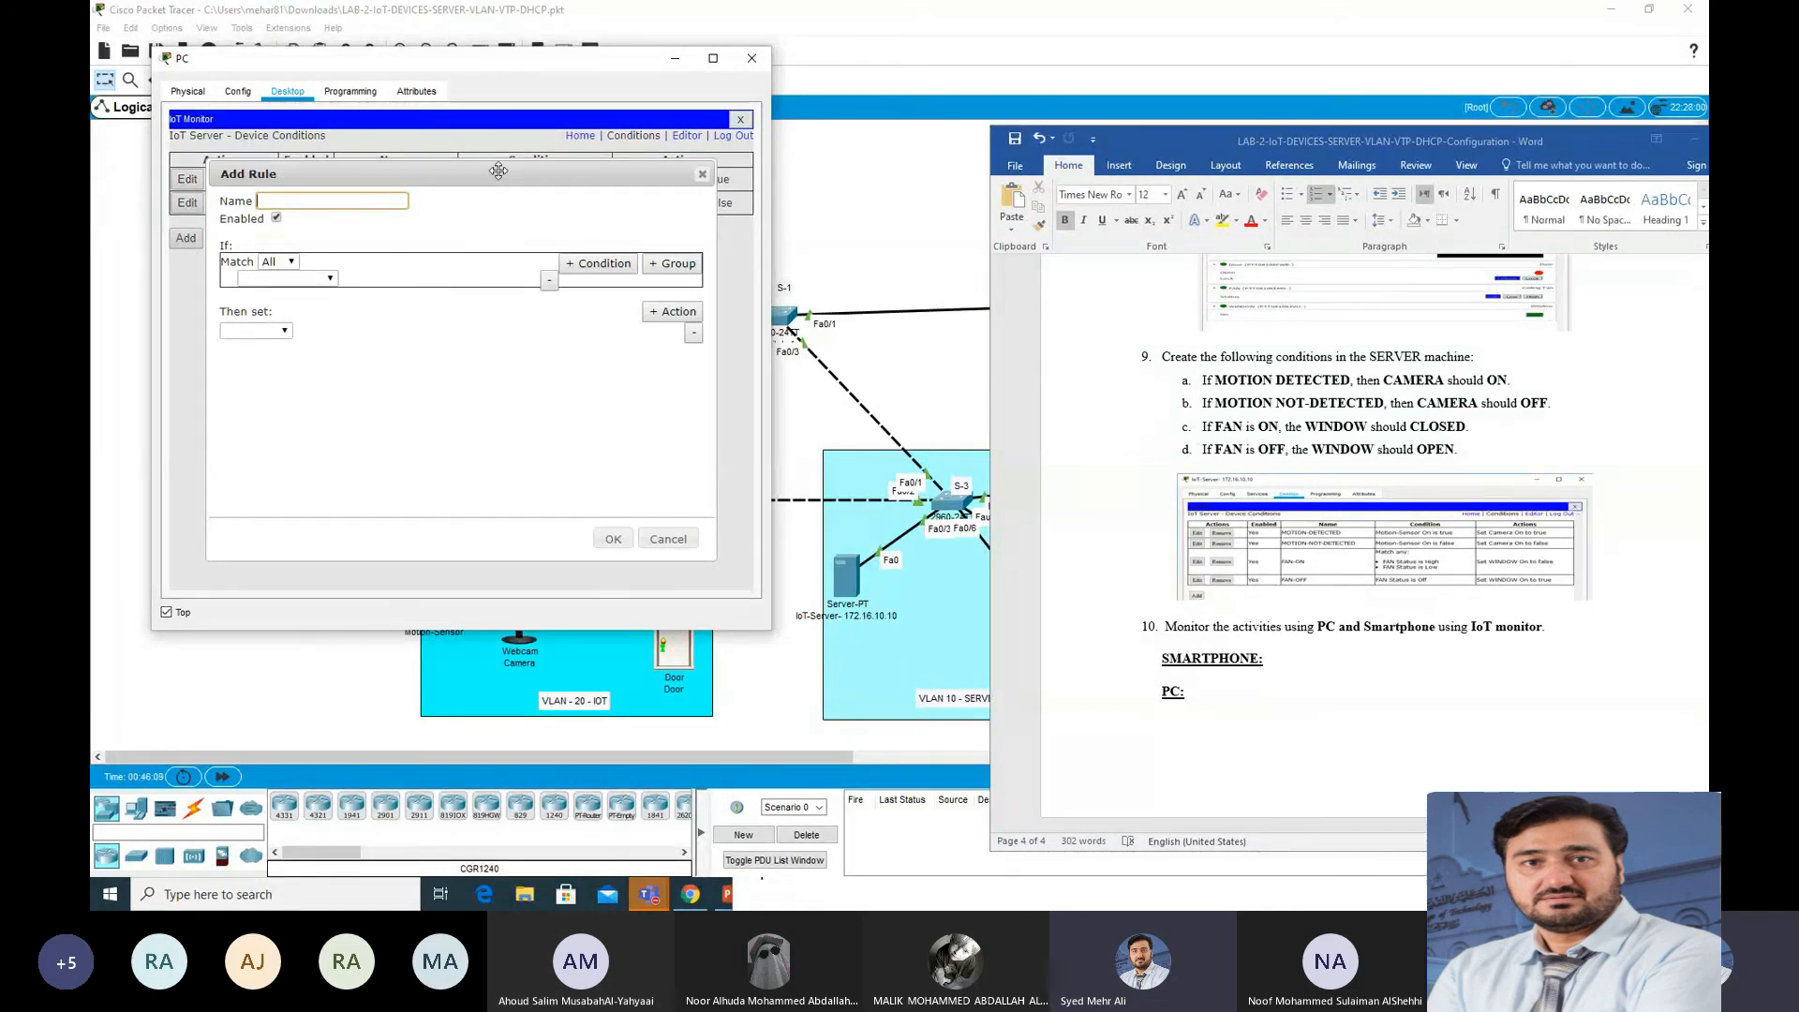
text(FAN ON)
click(302, 284)
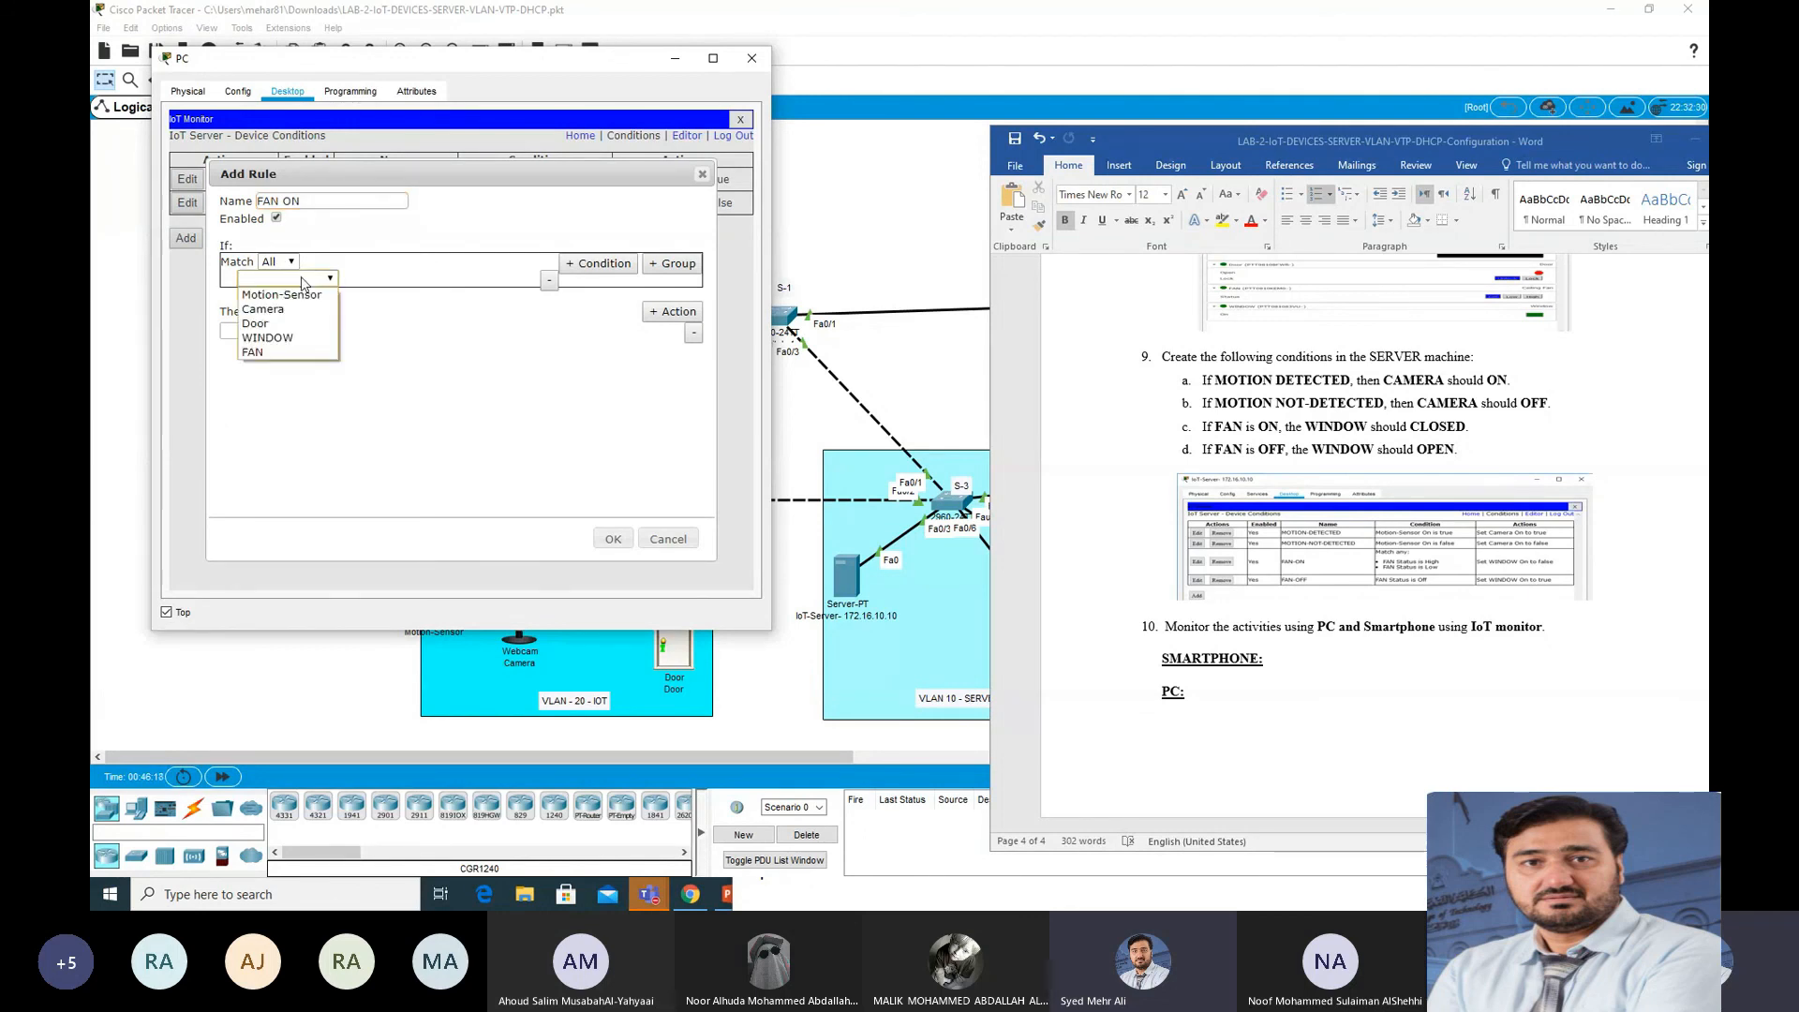
click(276, 354)
click(370, 279)
click(368, 296)
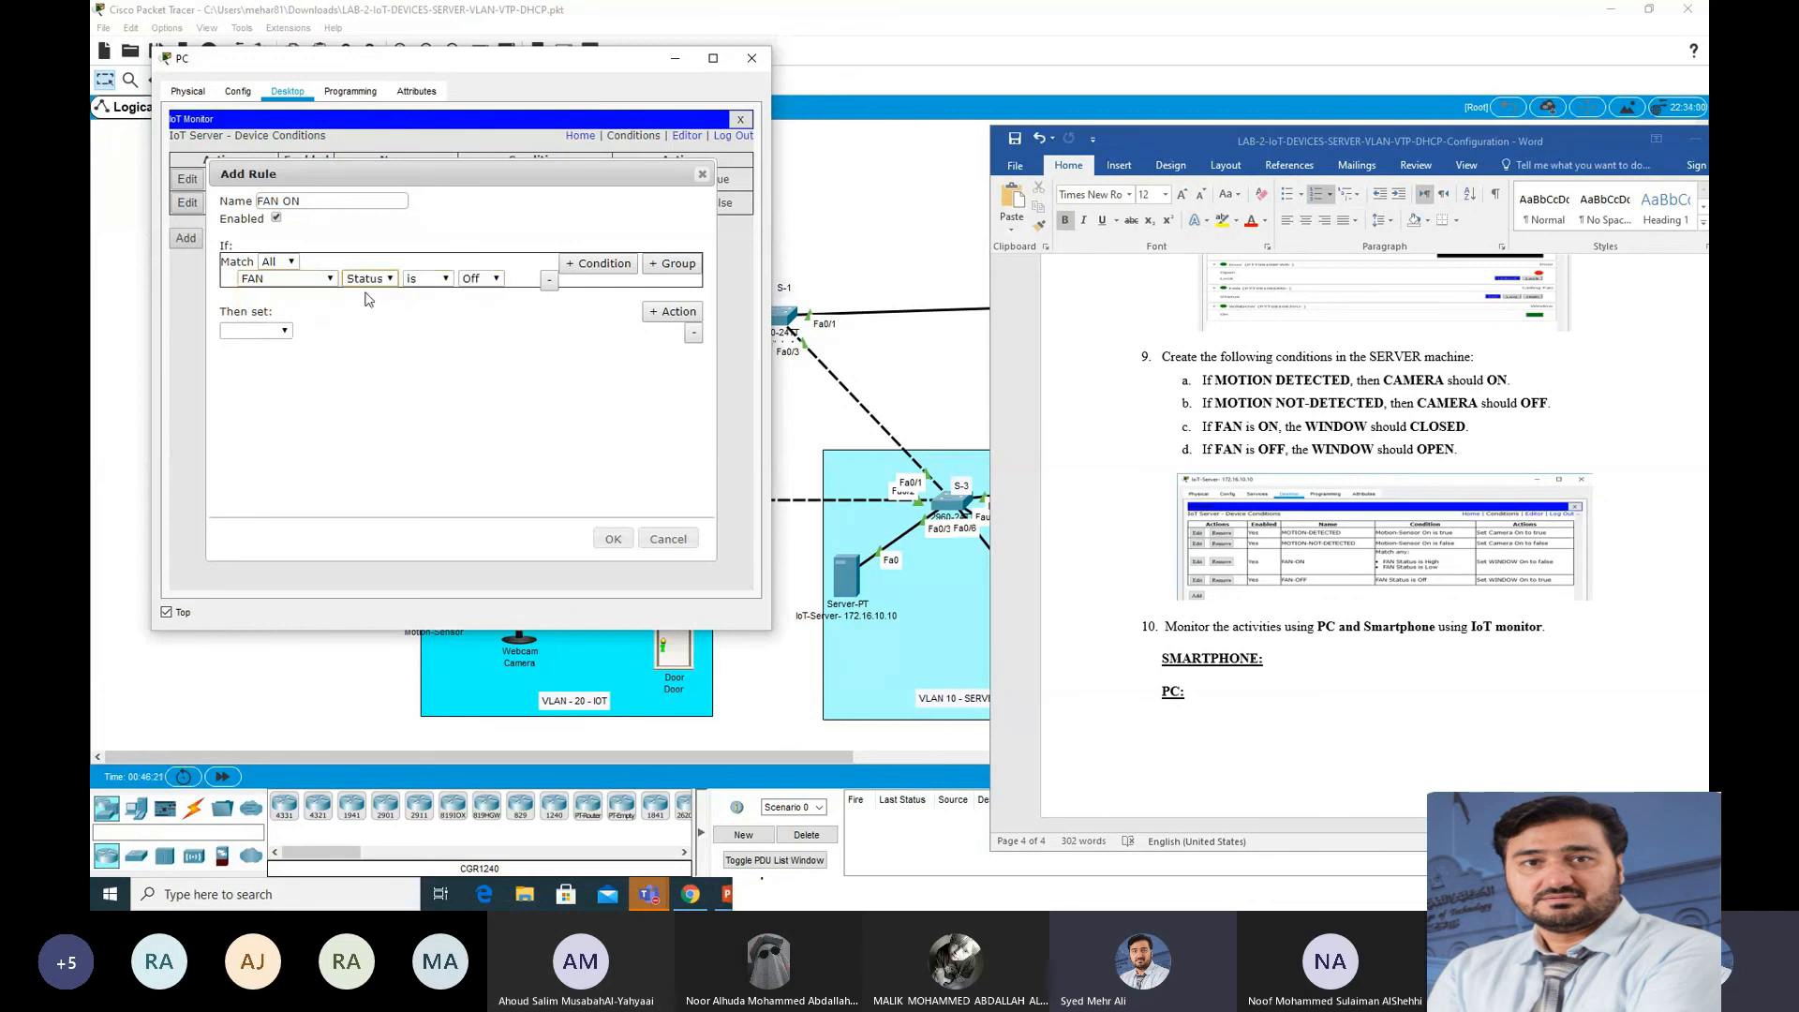
click(471, 279)
click(476, 325)
Step: Set the FAN ON rule's action to WINDOW On to false
click(285, 332)
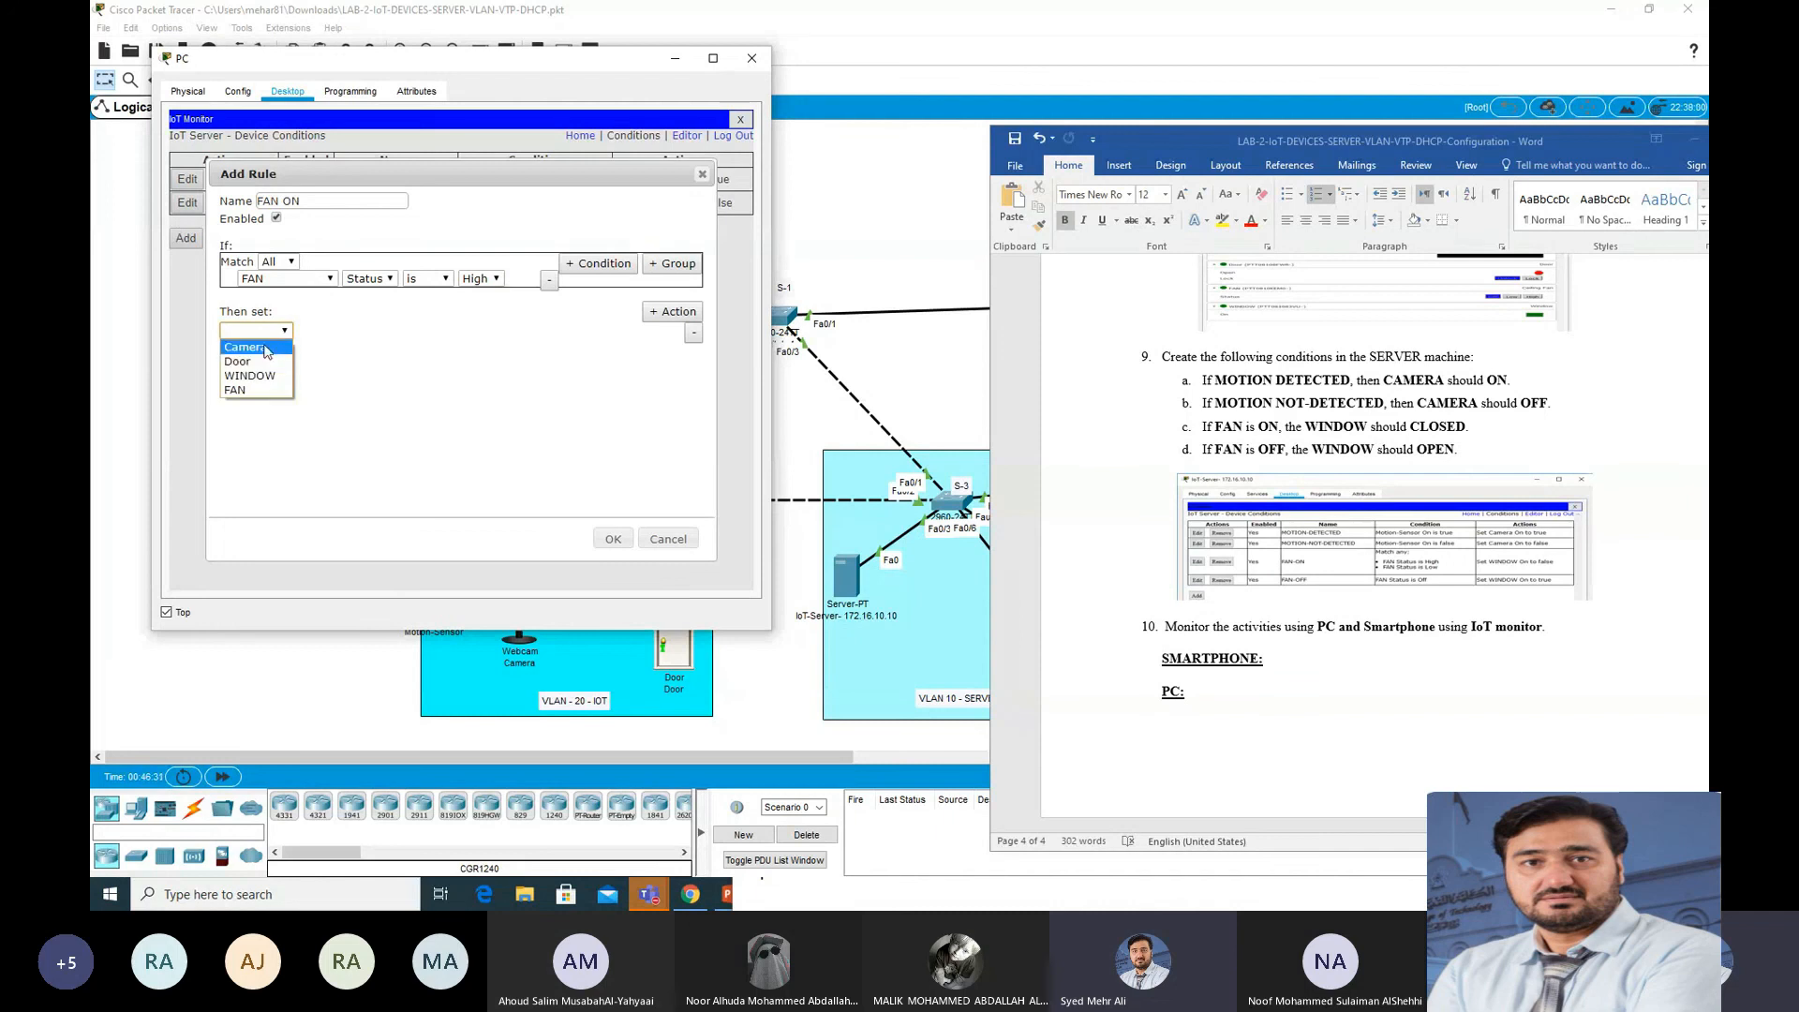
click(247, 375)
click(311, 334)
click(309, 347)
click(374, 331)
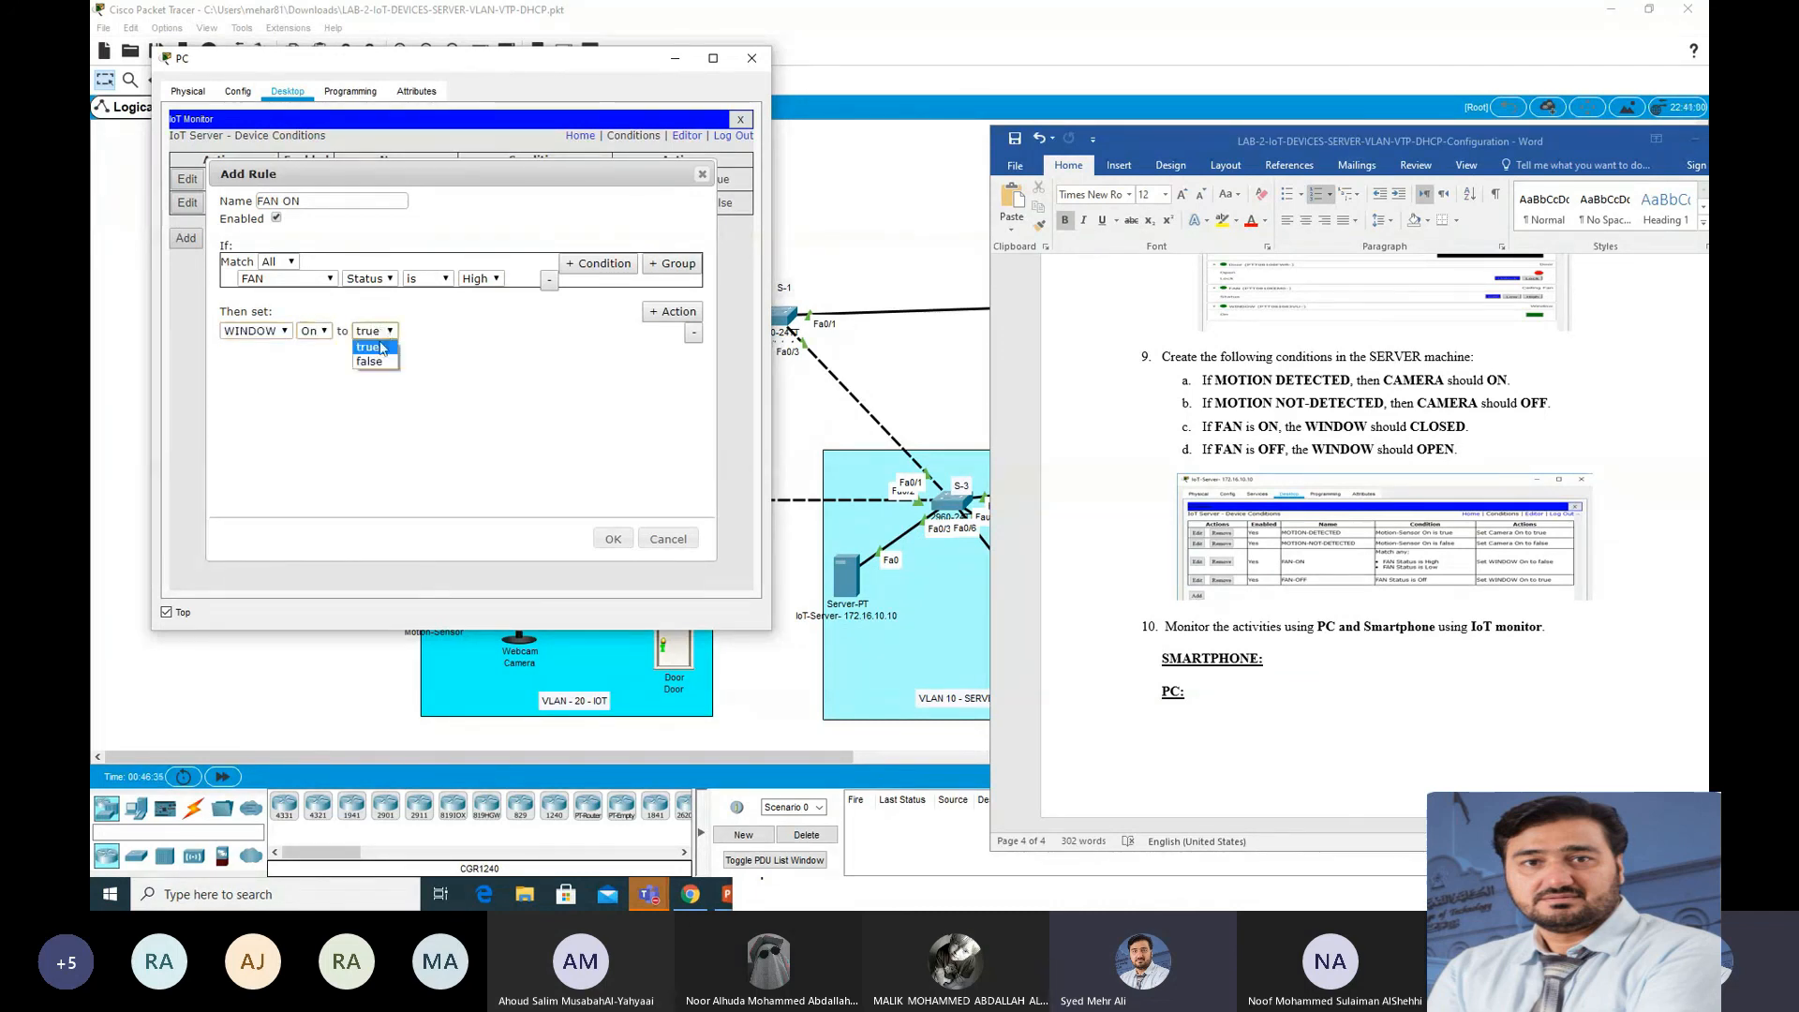
click(382, 368)
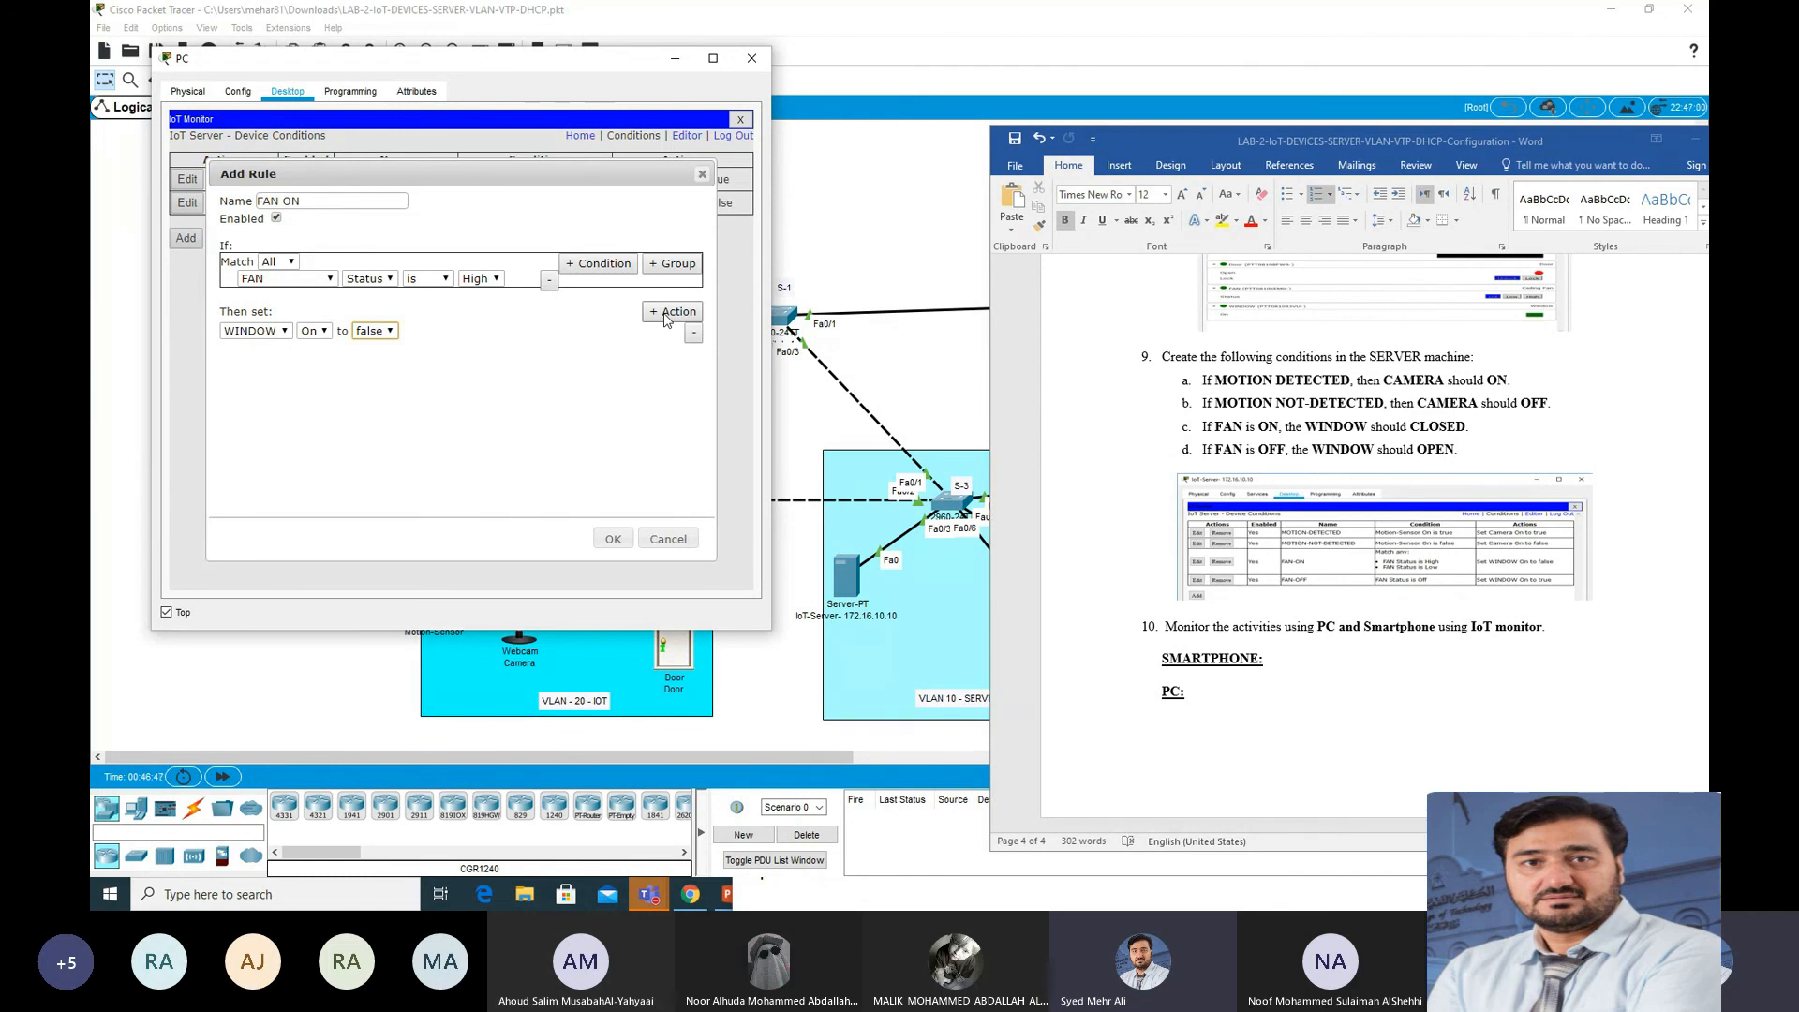
Step: Save the FAN ON rule and add a rule named FAN-OFF with the condition FAN Status is Off
click(612, 539)
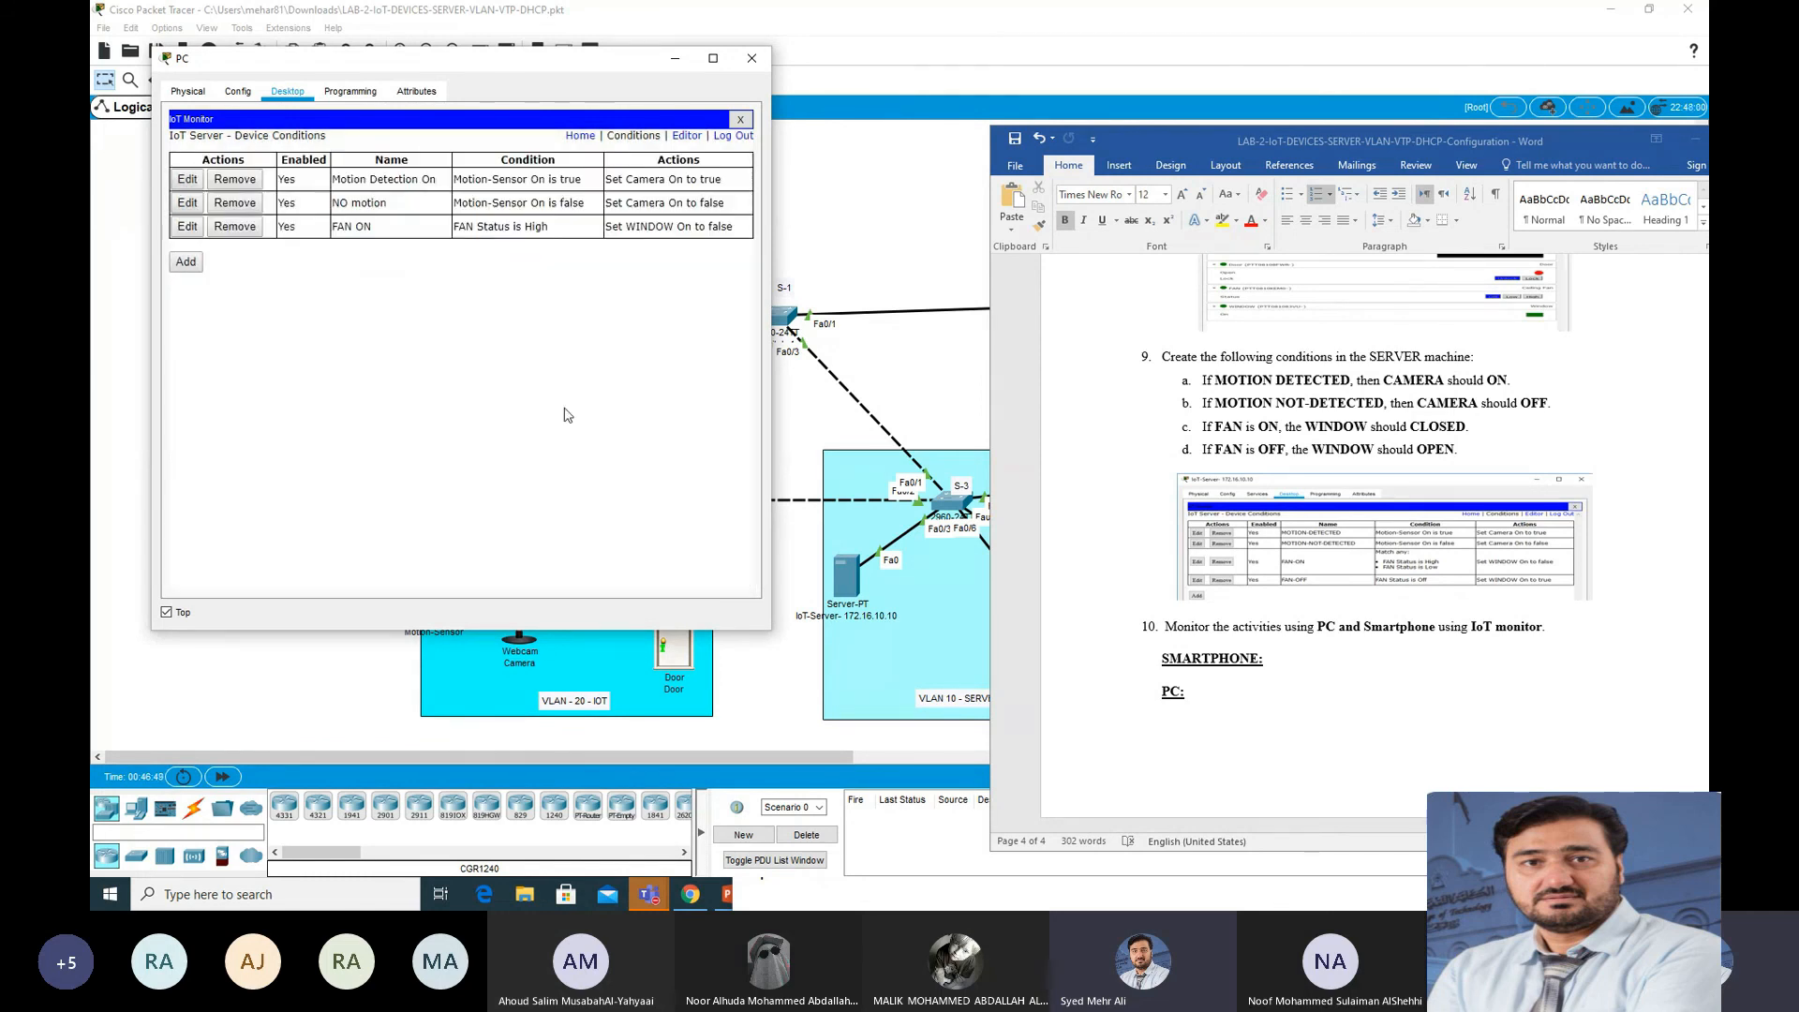
click(186, 262)
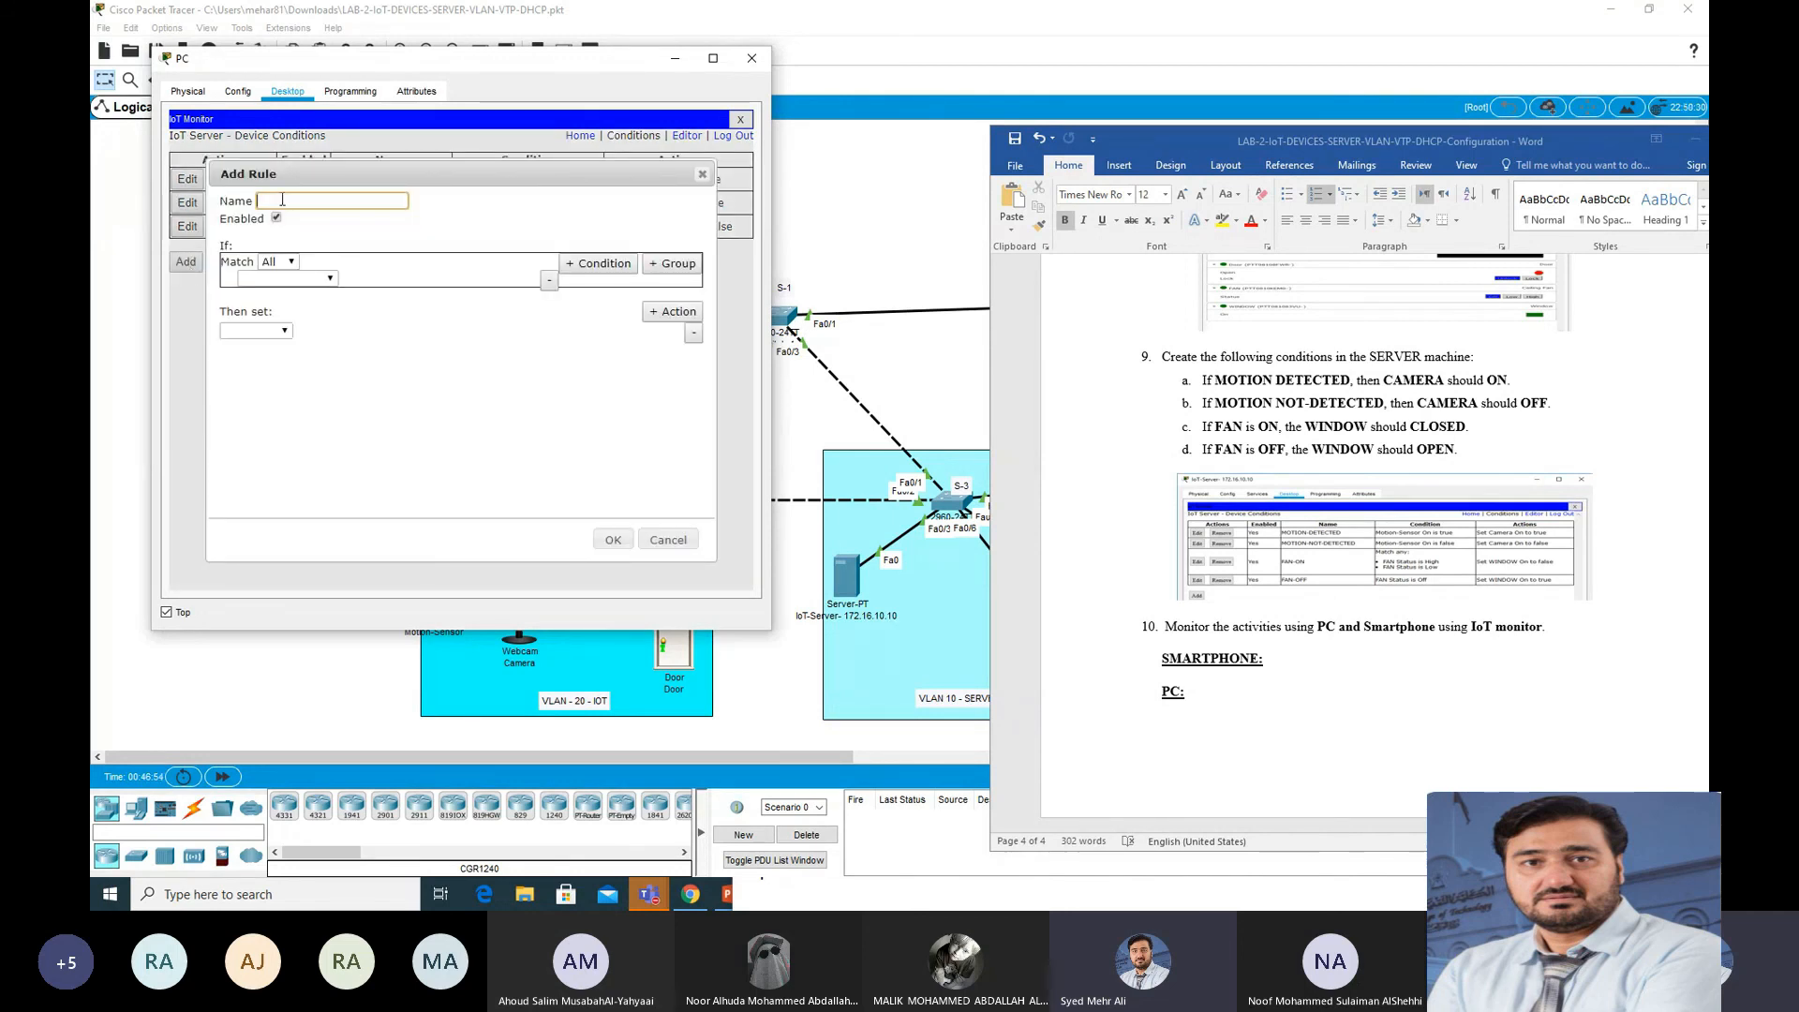
text(FAN-OFF)
click(300, 278)
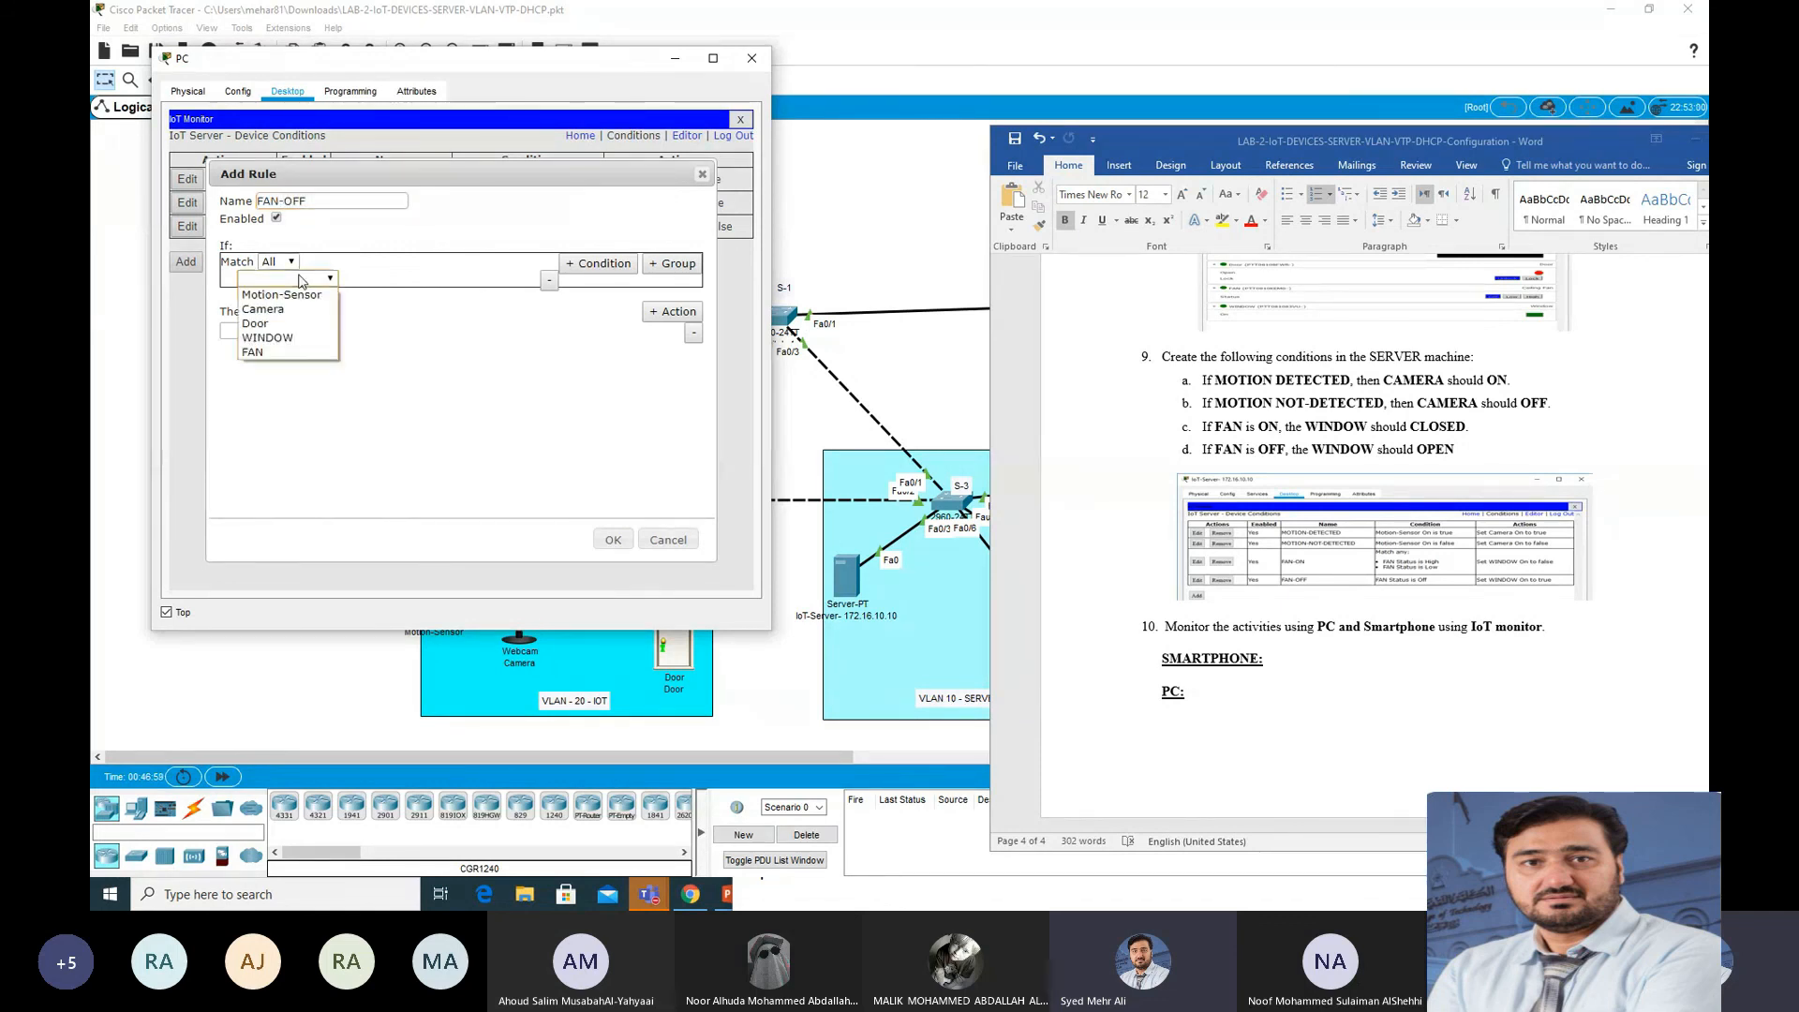
click(260, 353)
click(370, 278)
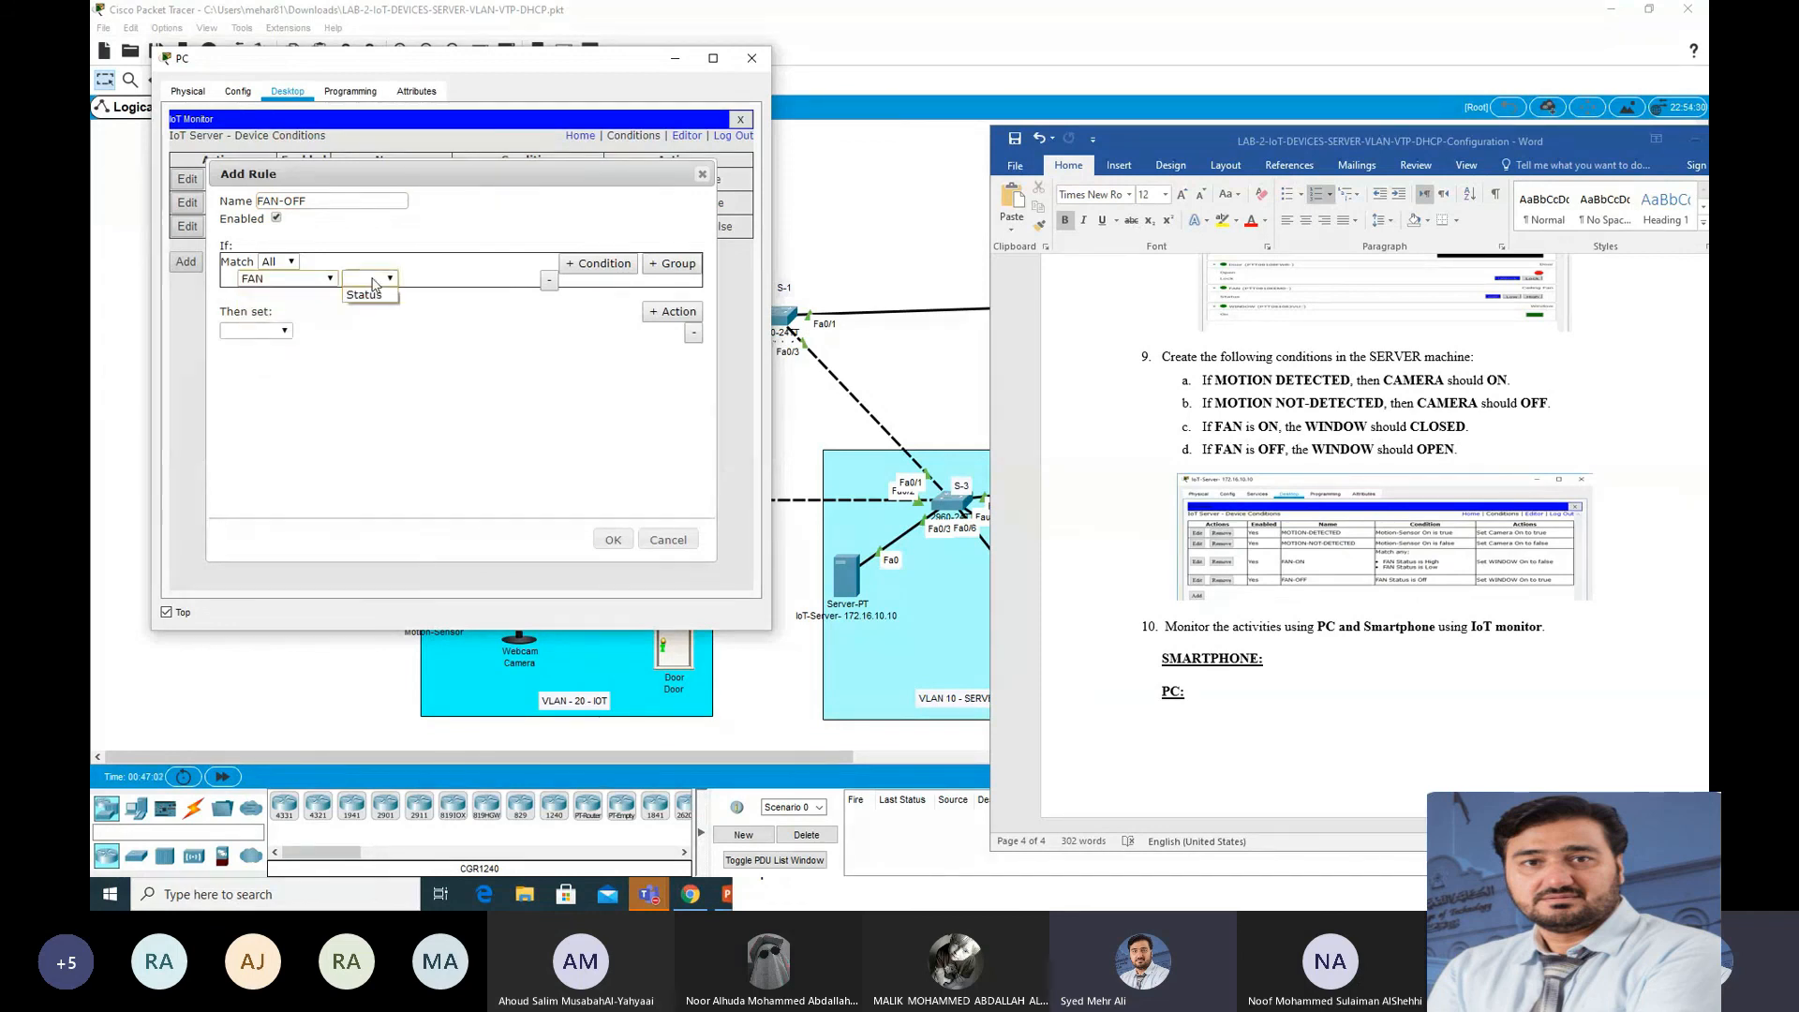
click(372, 298)
Step: Set the FAN-OFF rule's action to WINDOW On to true and save the rule
click(284, 334)
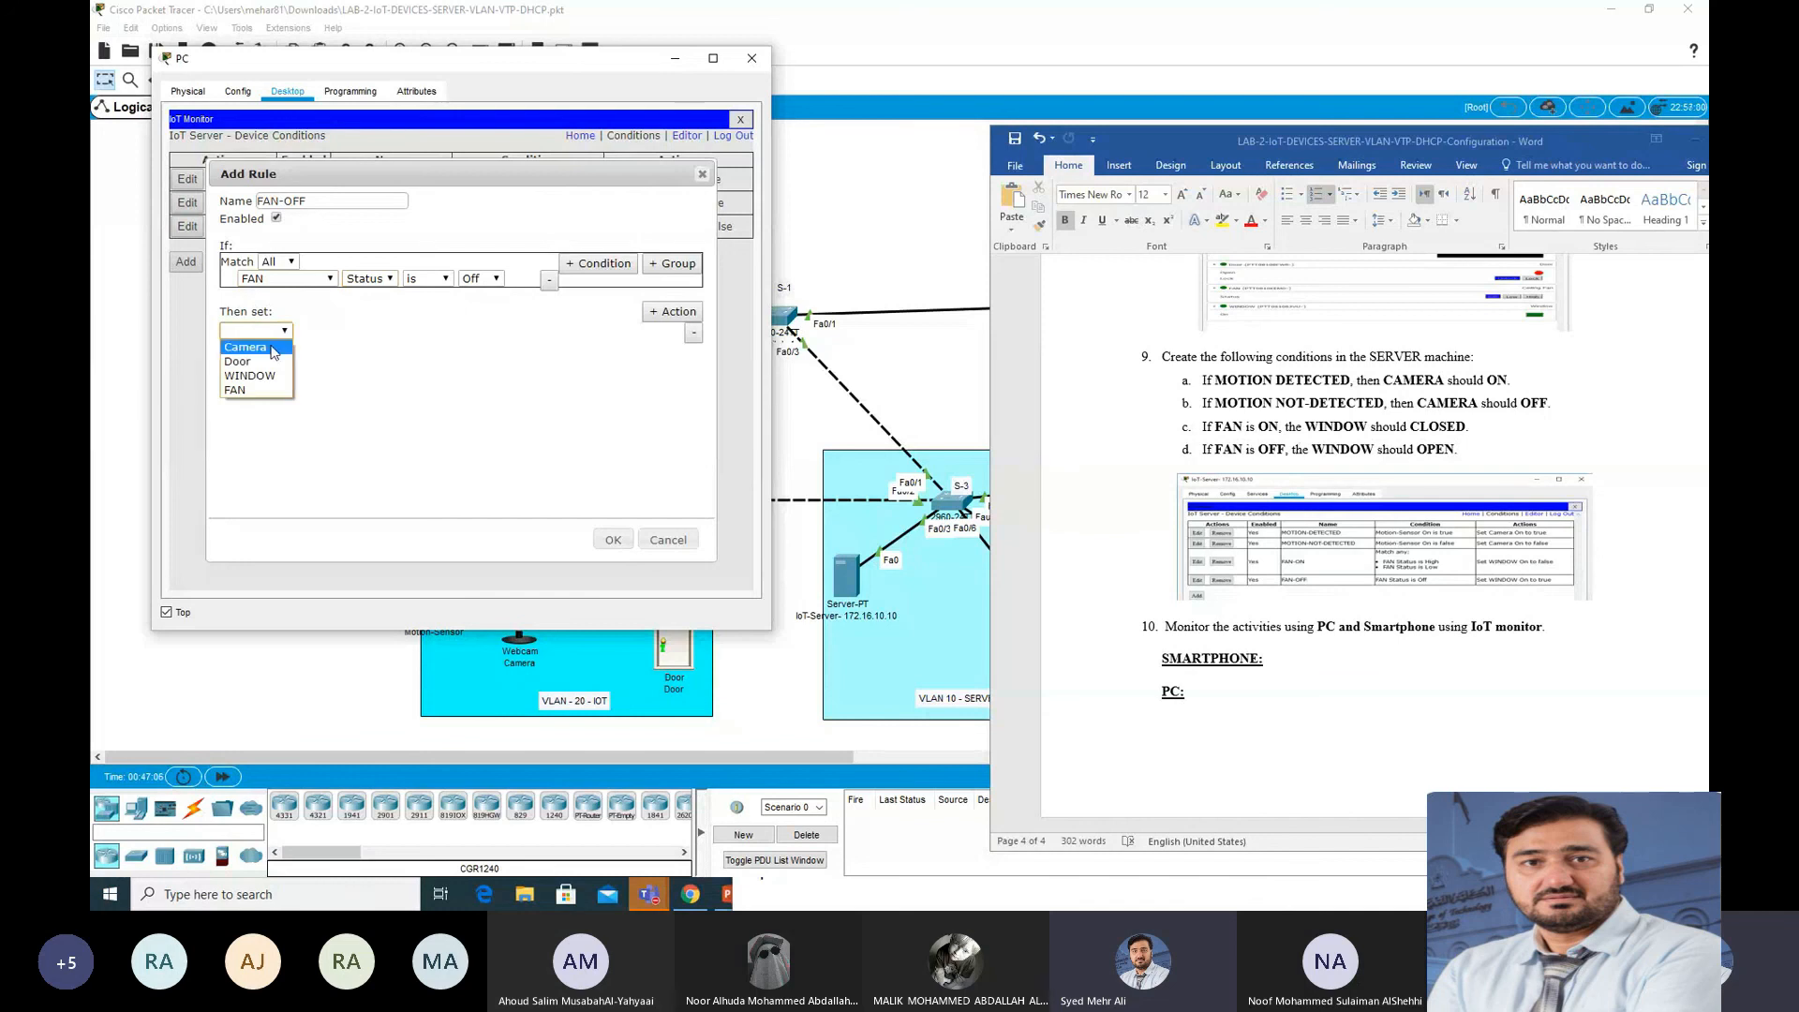
click(271, 381)
click(314, 330)
click(311, 348)
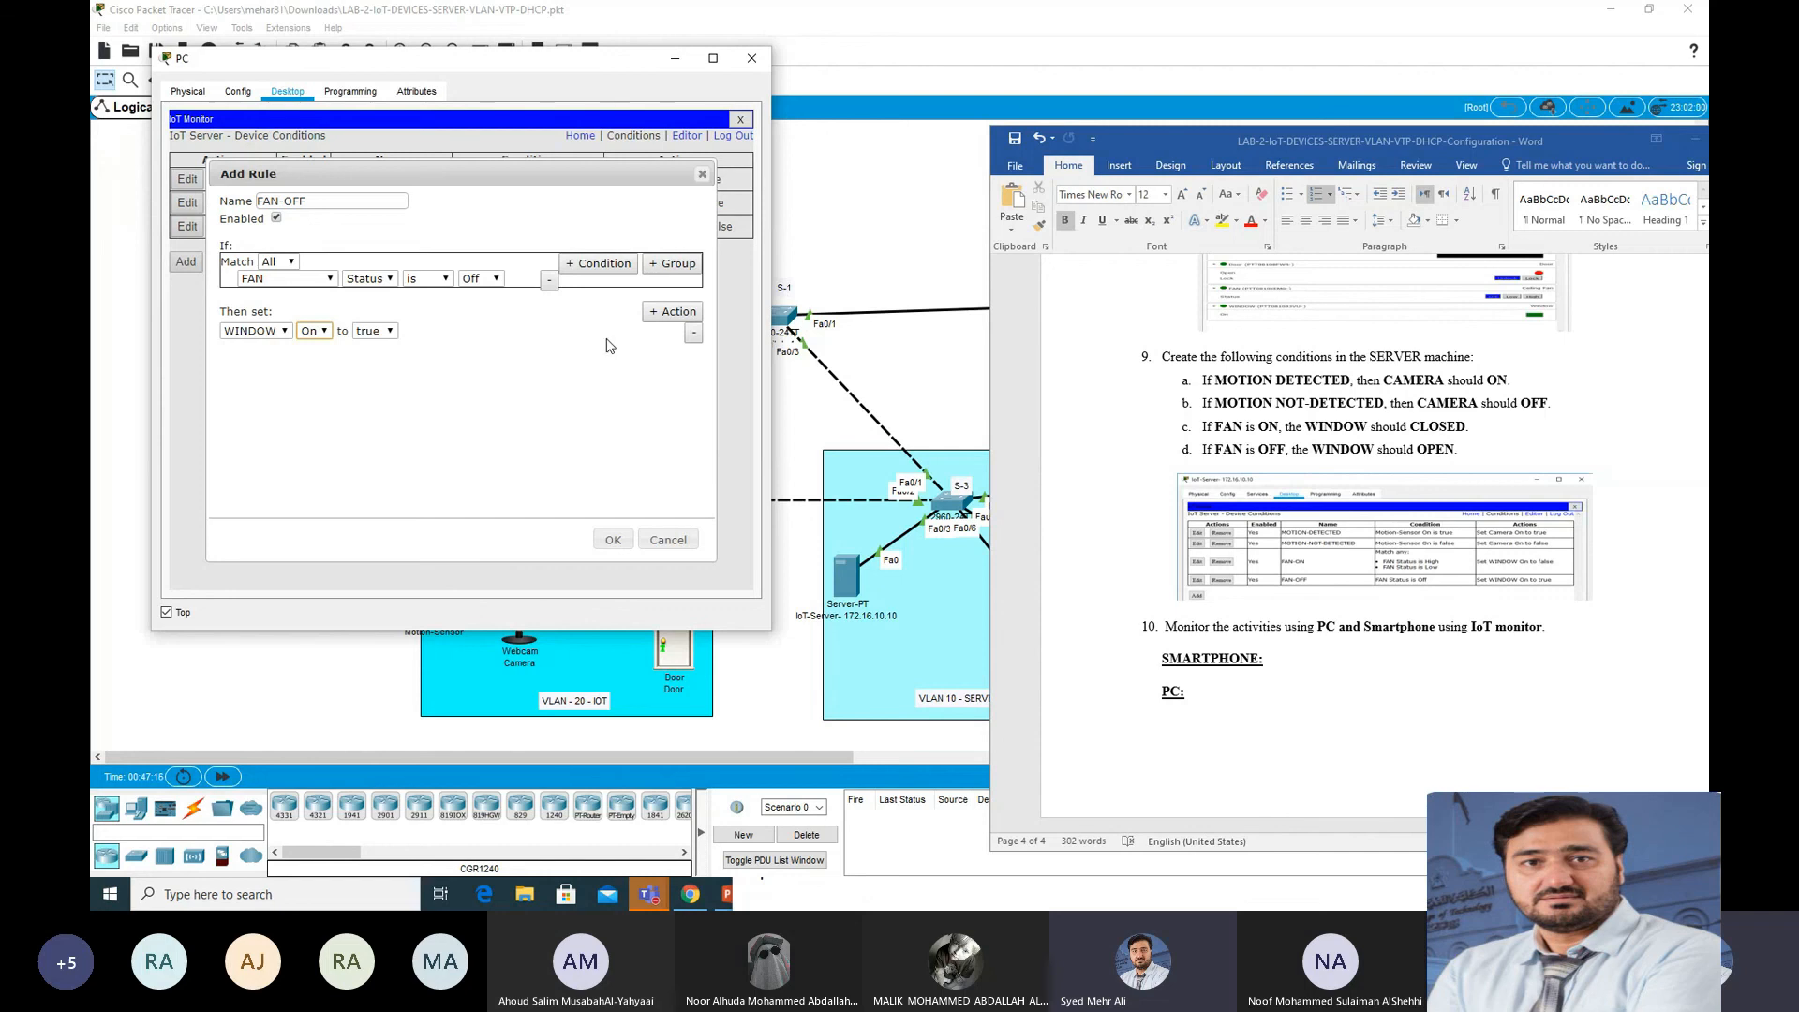
click(613, 540)
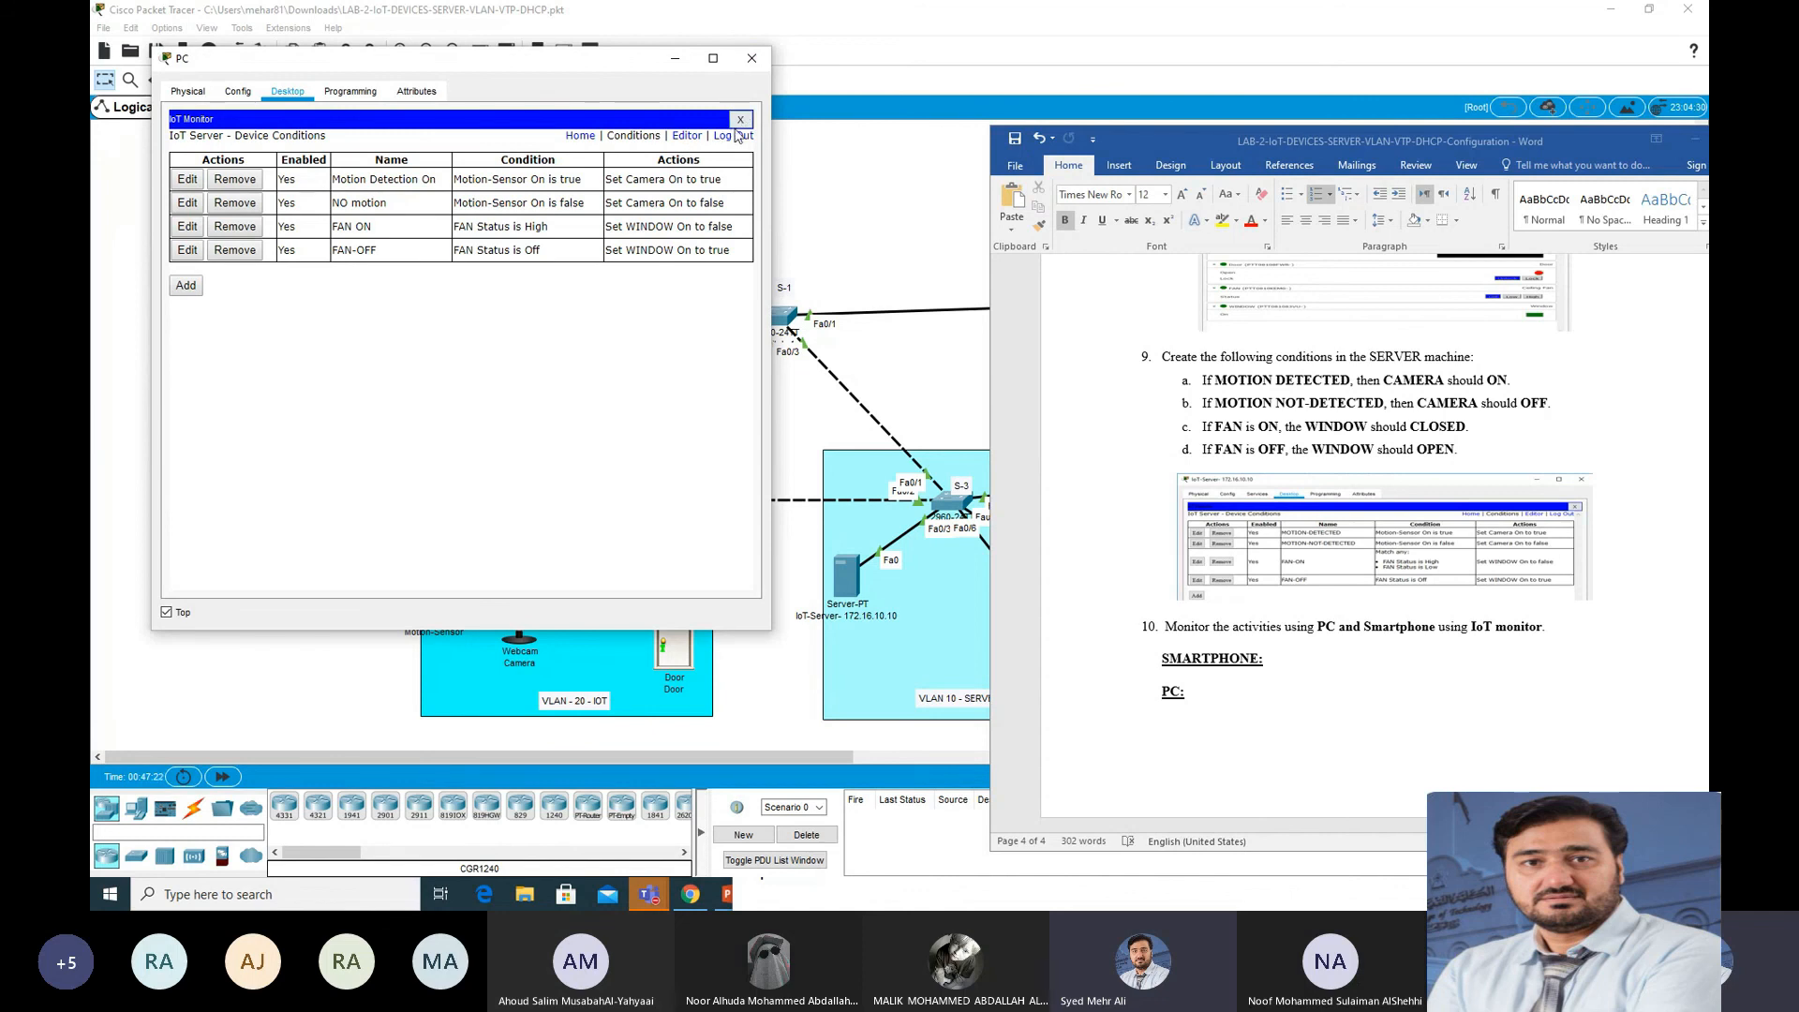
click(579, 137)
click(216, 259)
click(217, 334)
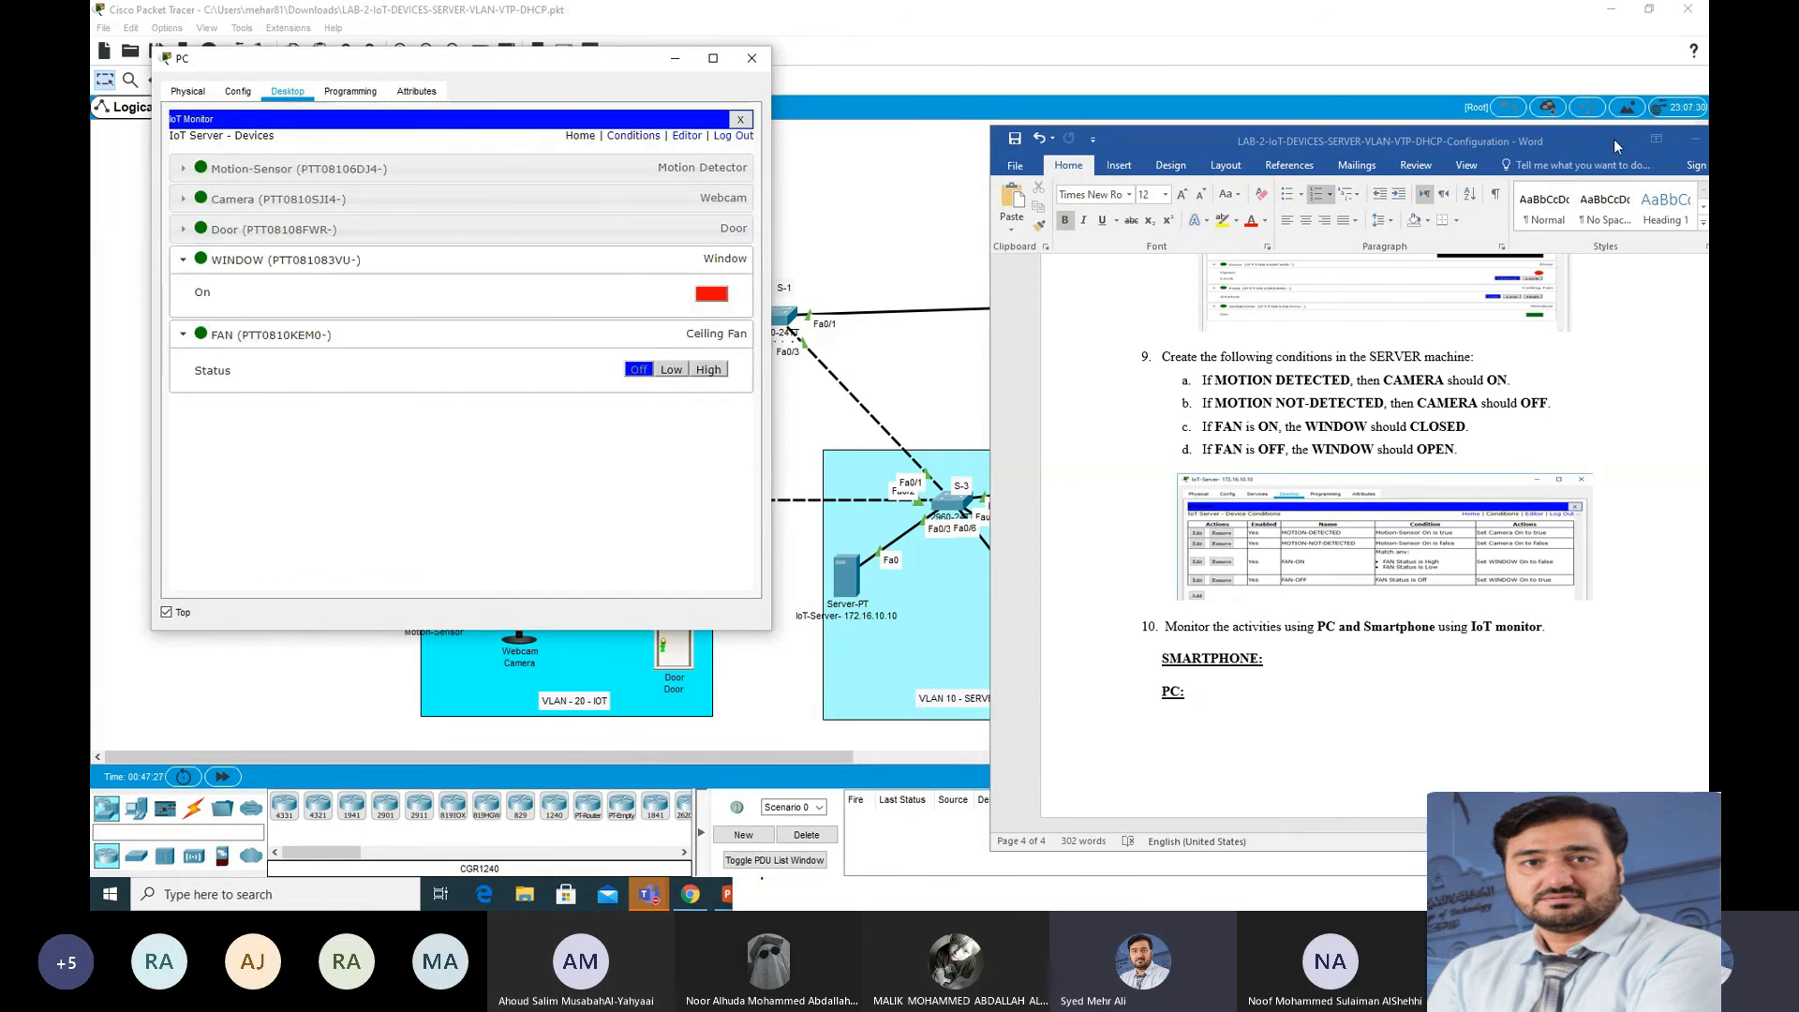
drag(1613, 141, 1464, 147)
click(1534, 143)
drag(522, 63, 504, 96)
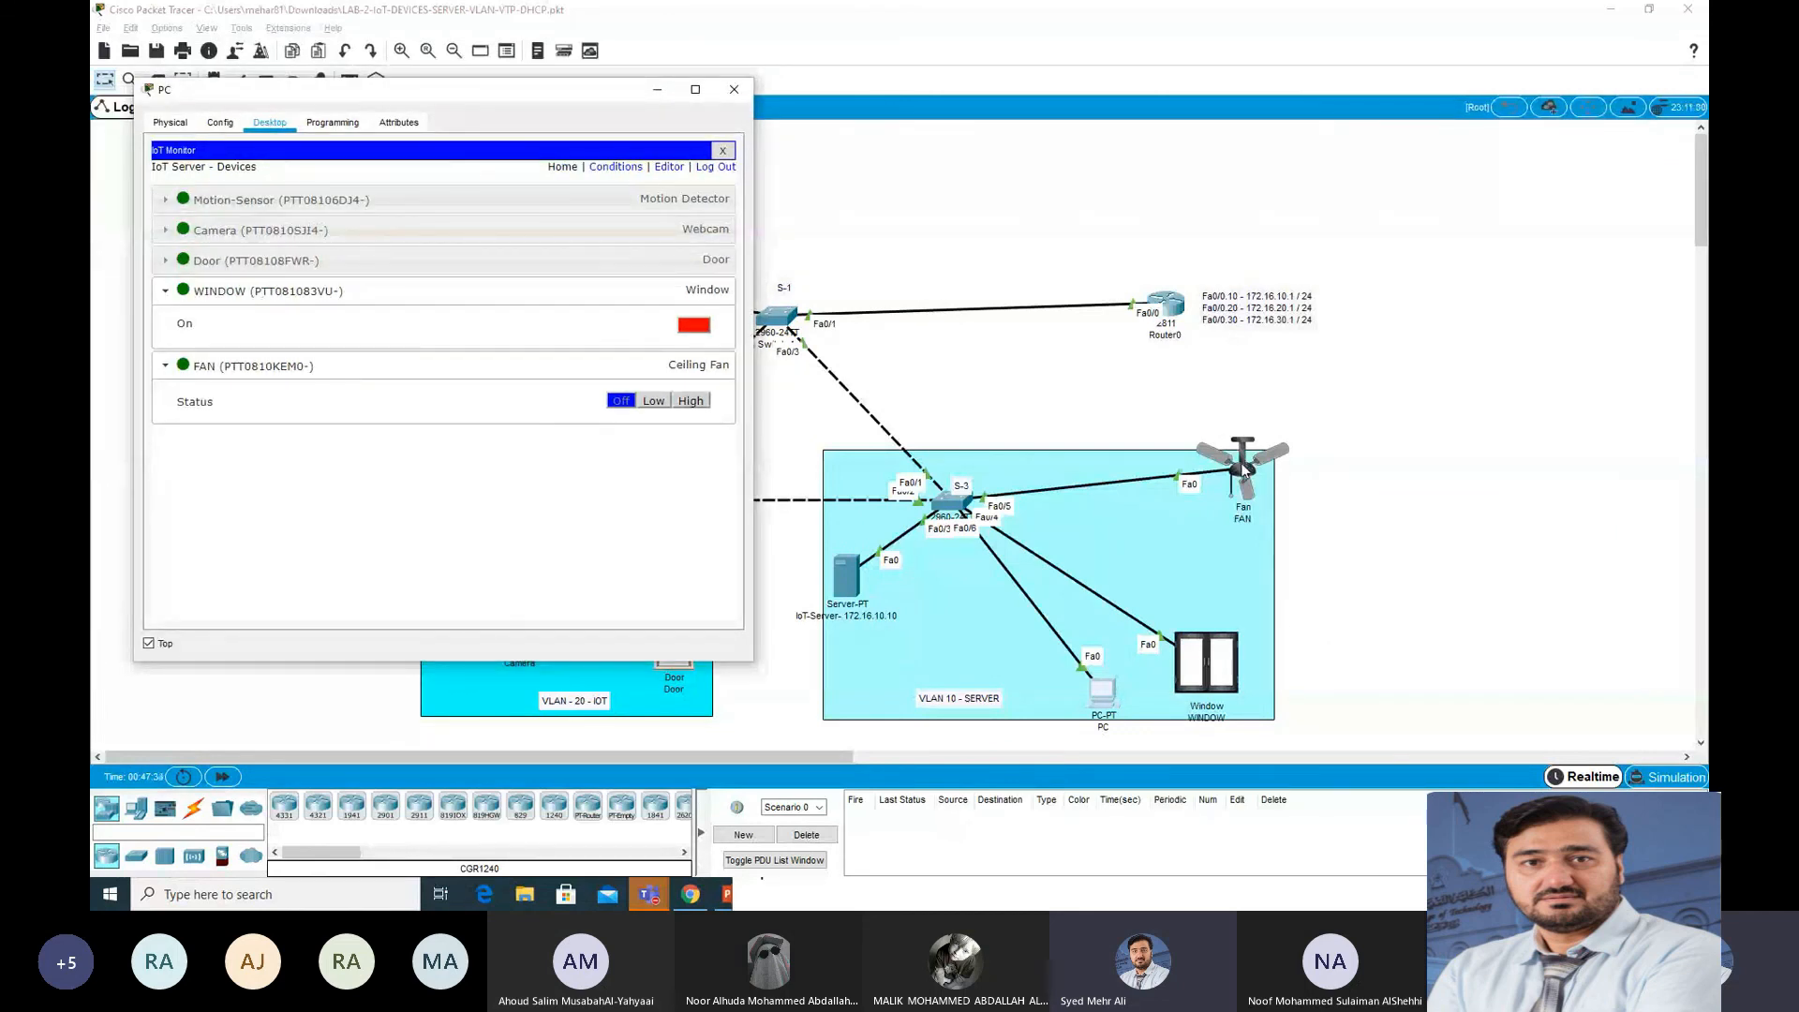
Step: Cycle the fan in the topology through Low, High and Off to test the WINDOW rules
alt+click(1239, 476)
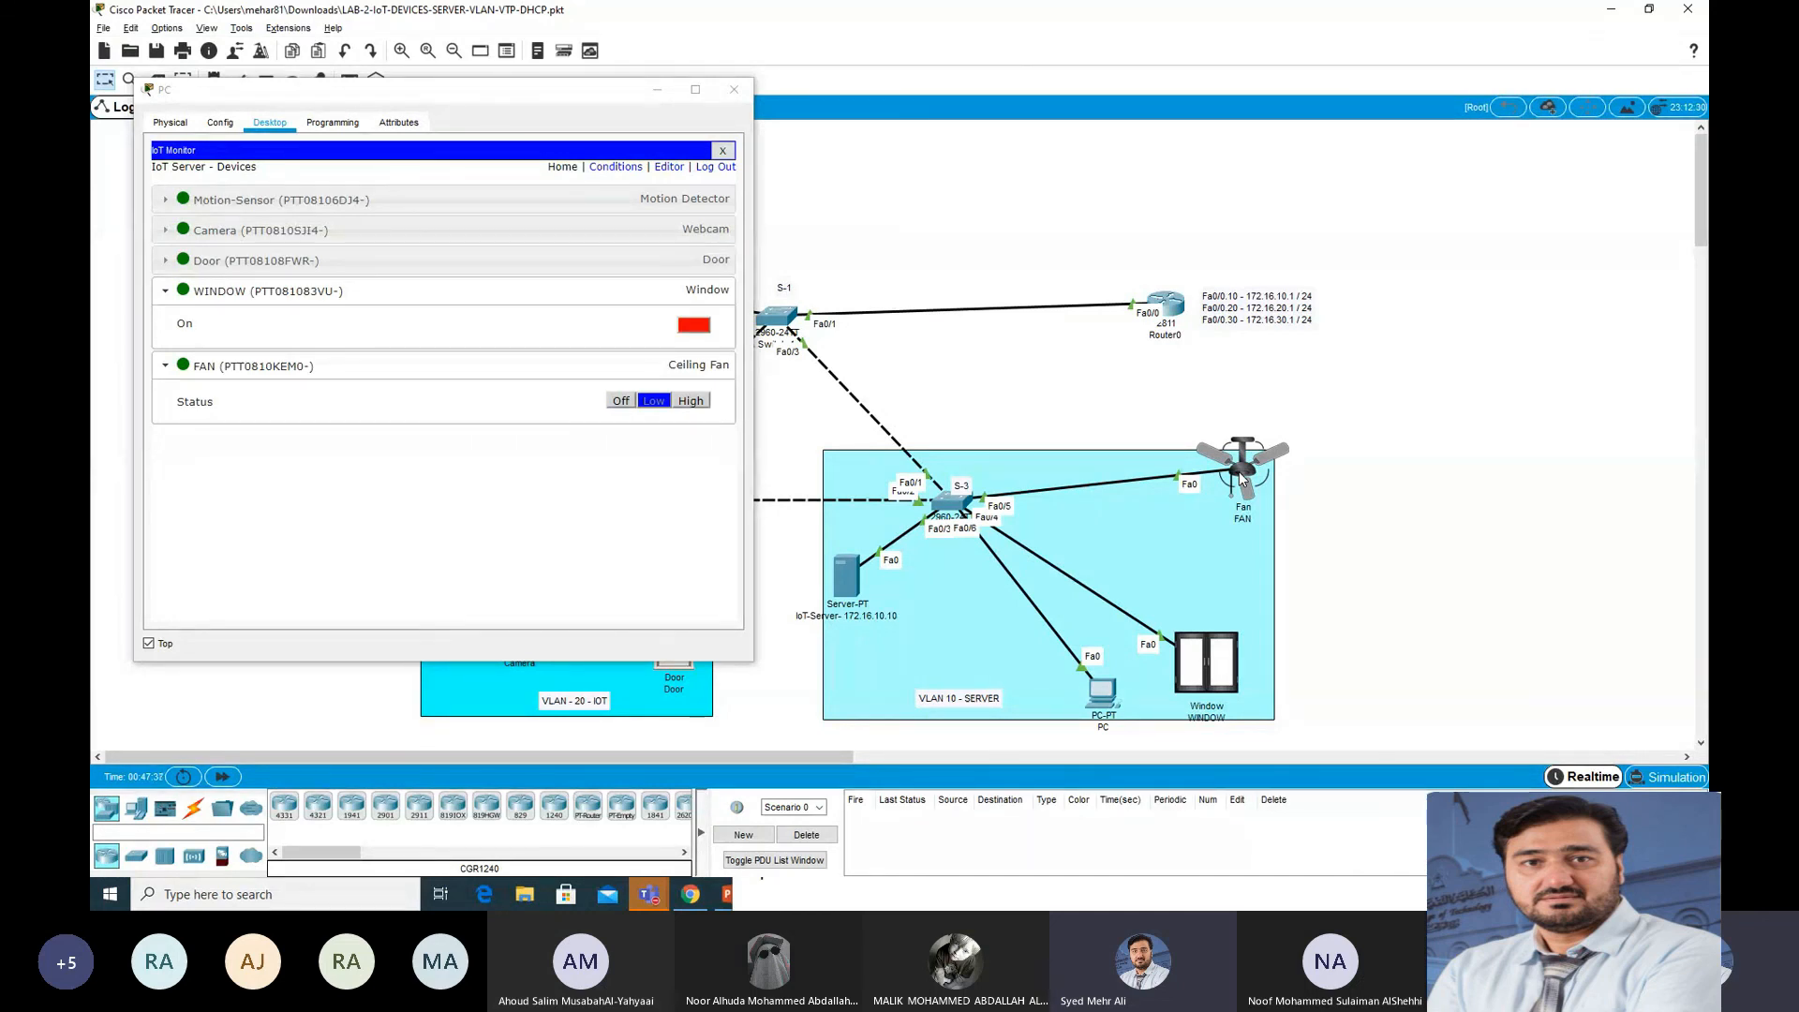
alt+click(1240, 477)
click(691, 333)
alt+click(1243, 478)
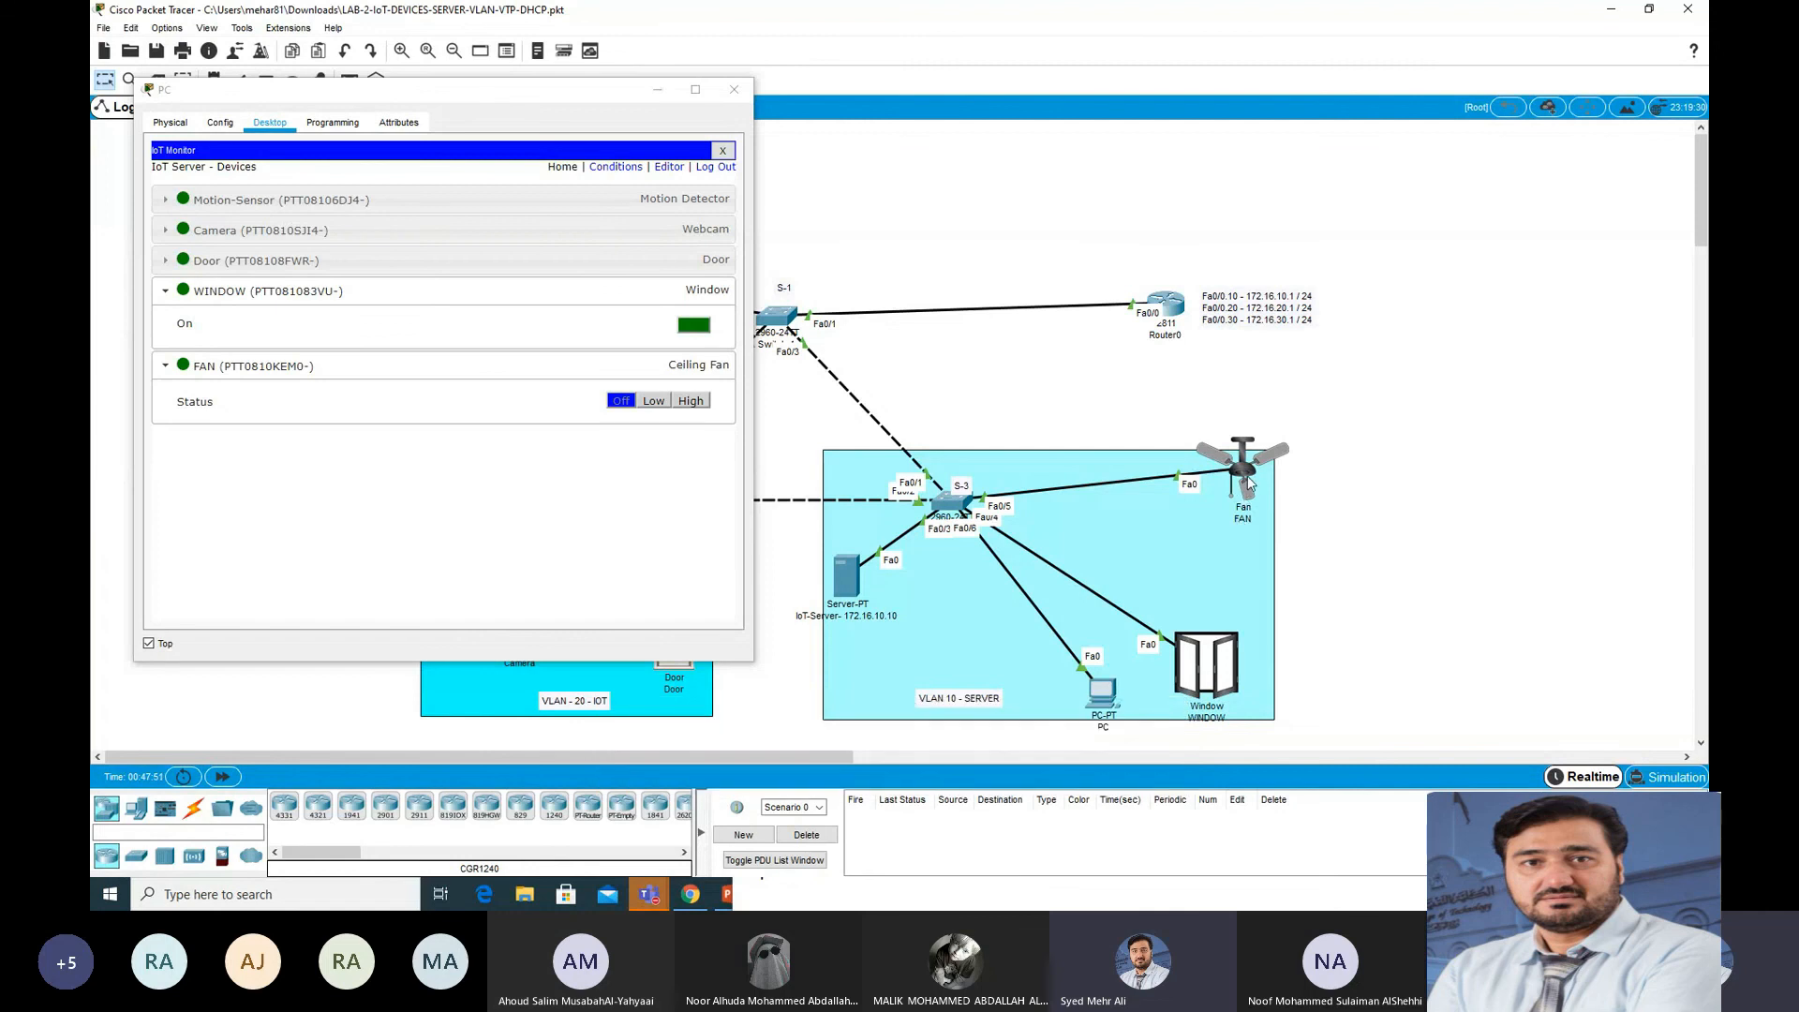
Step: Step the fan through Low to High, then stop keeping the PC window on top and close it
mouse_move(1245, 471)
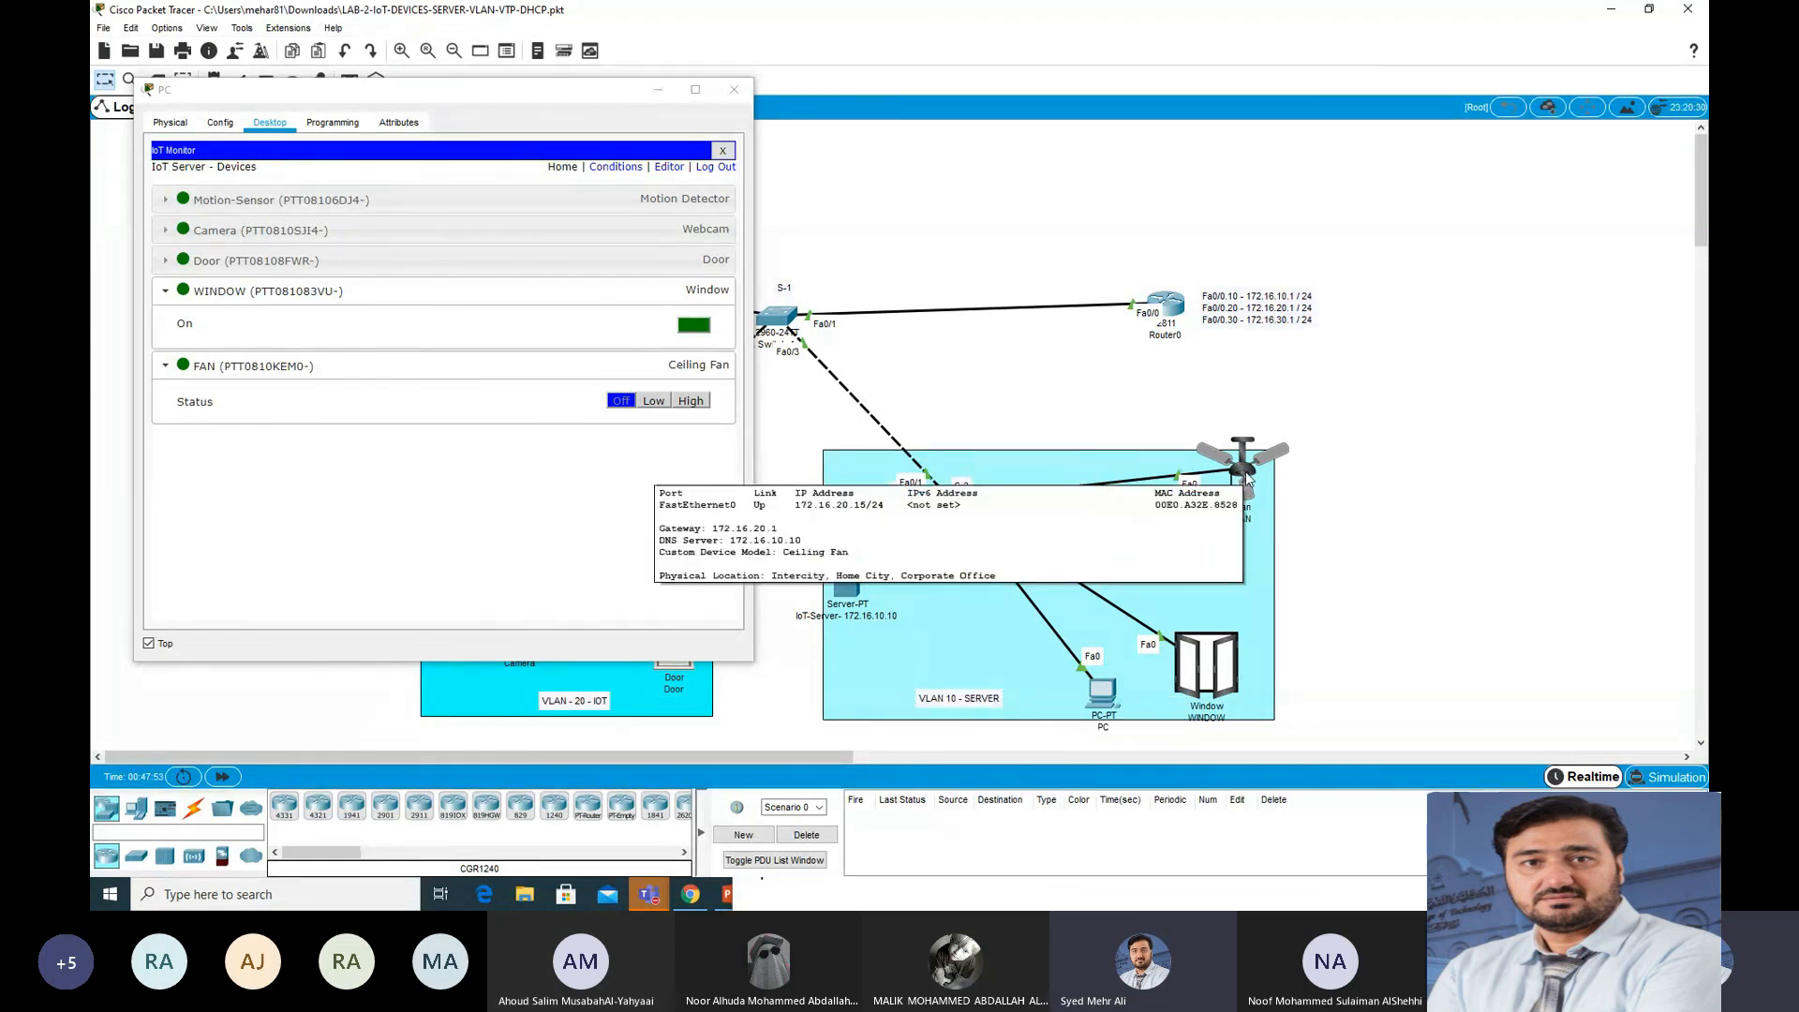
alt+click(1245, 470)
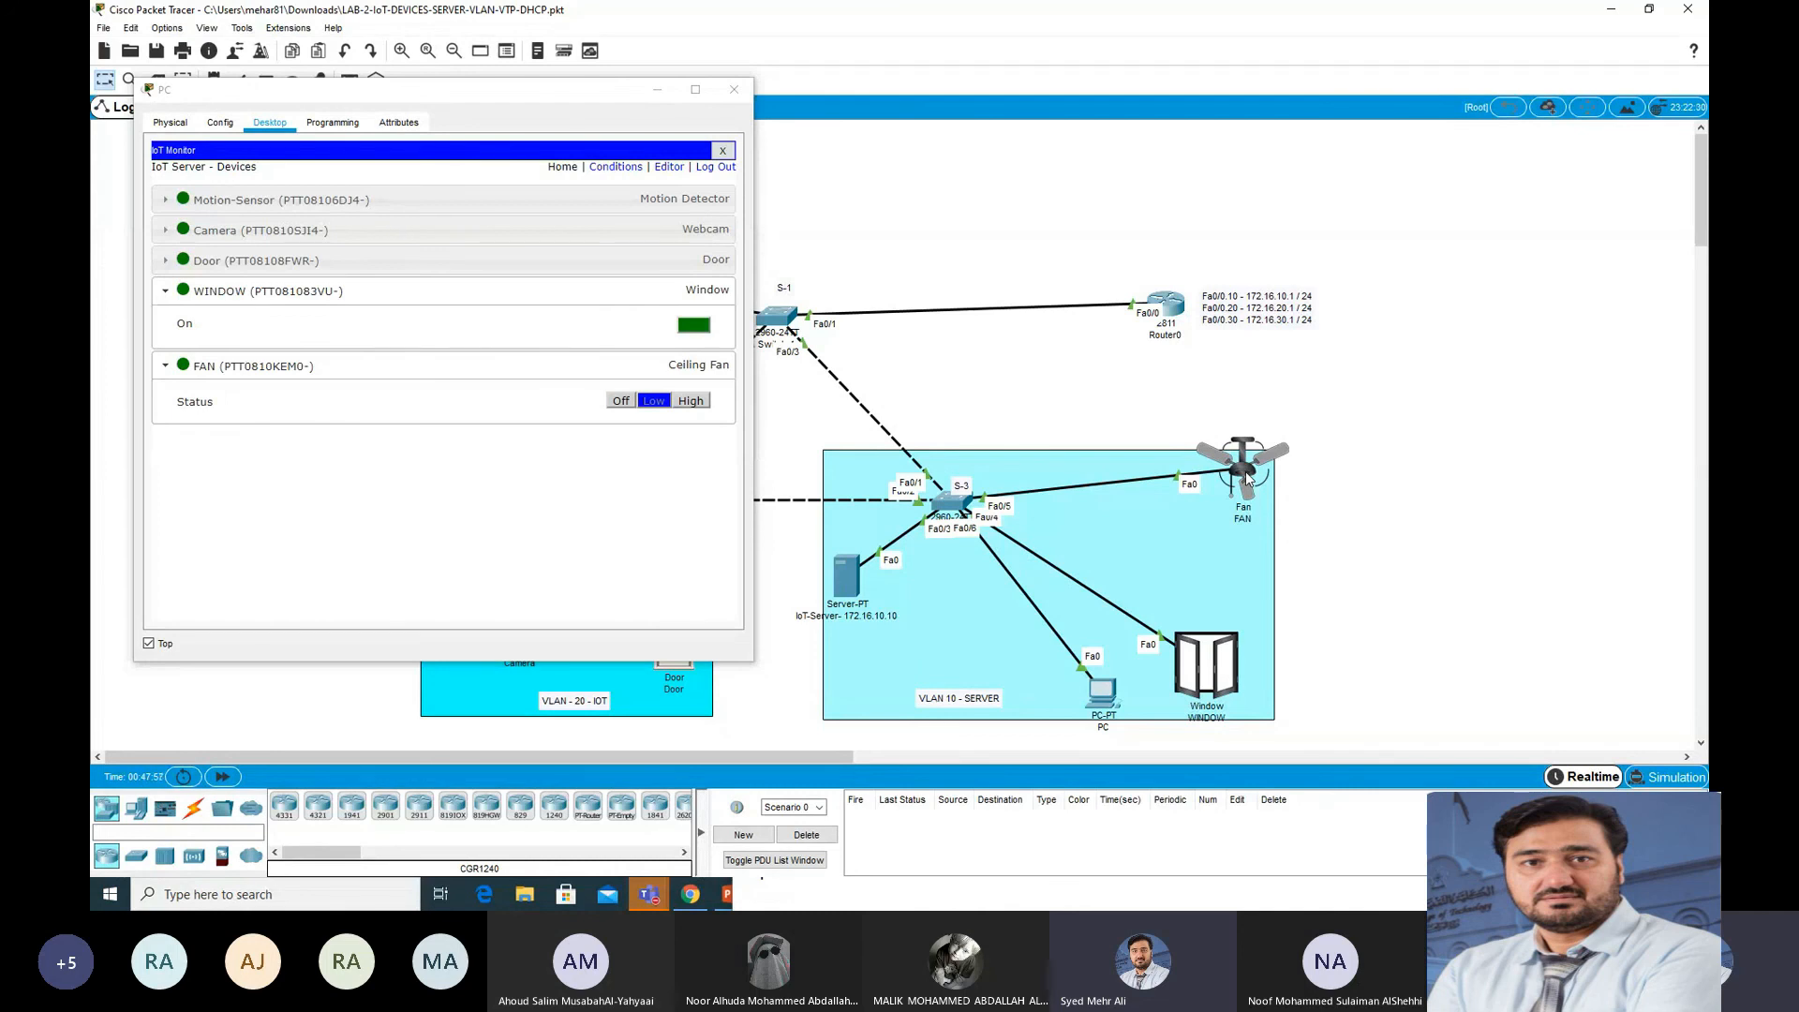
alt+click(1246, 470)
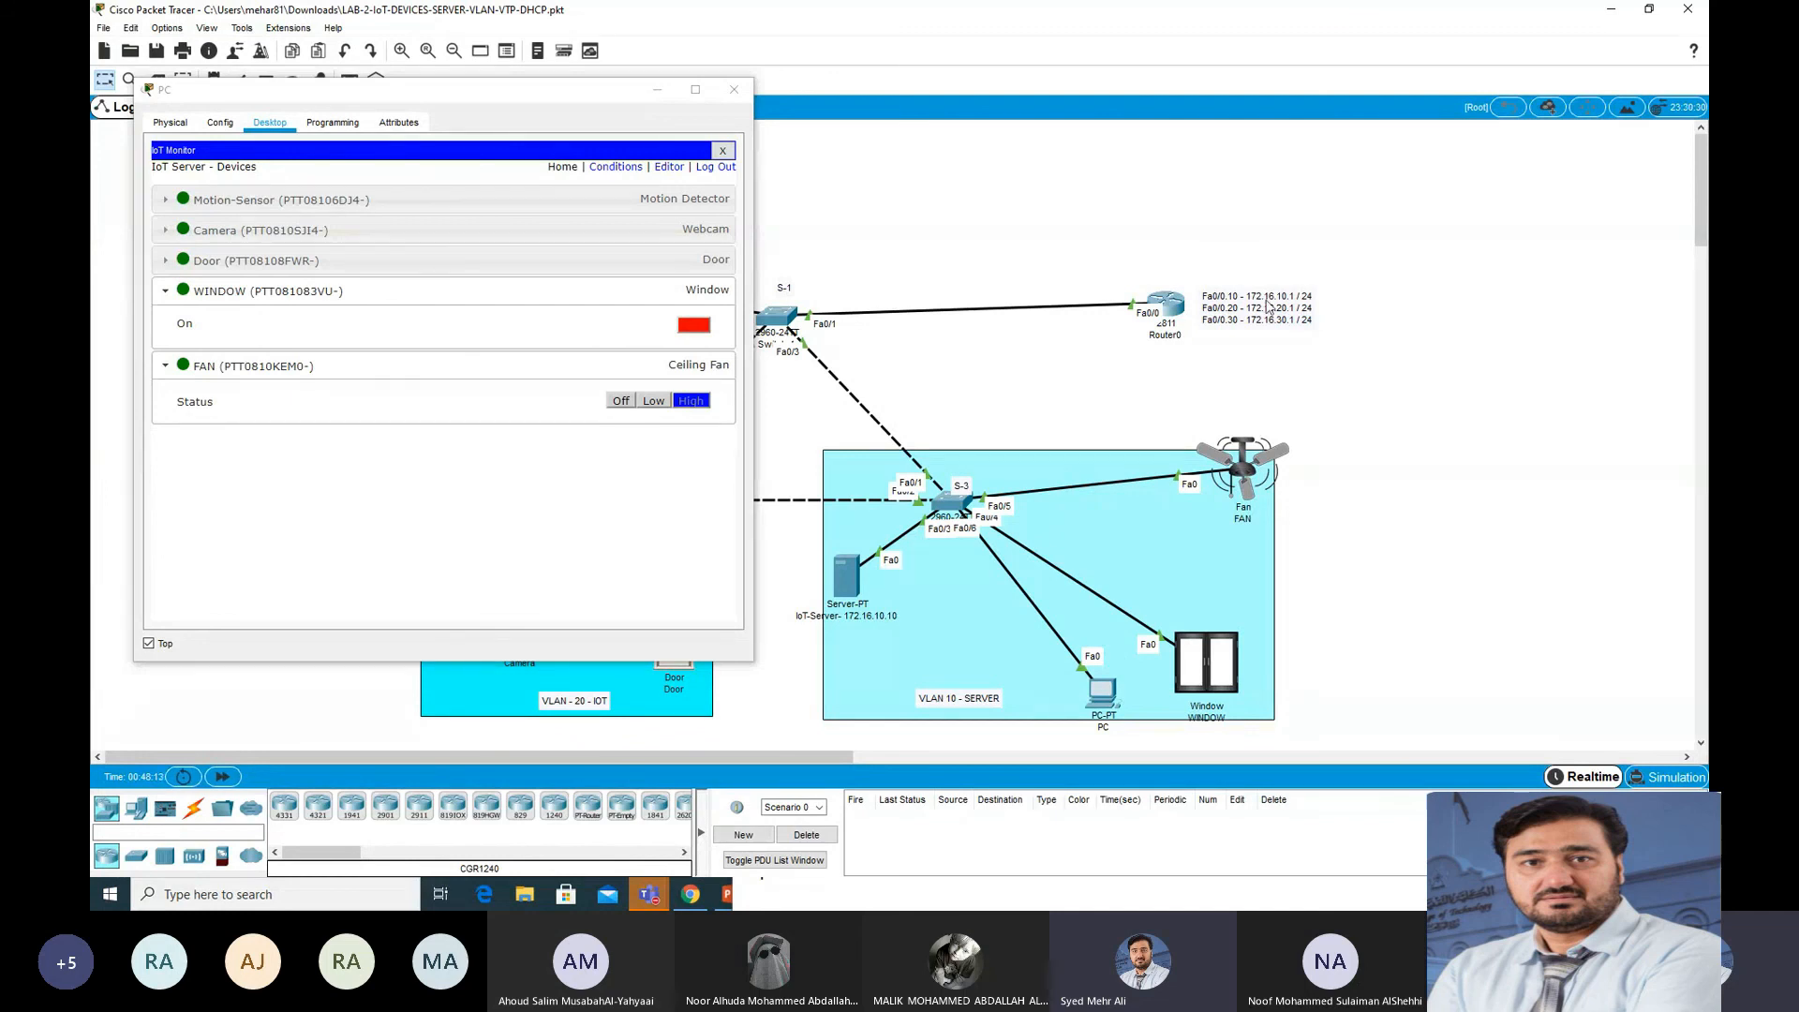
click(149, 644)
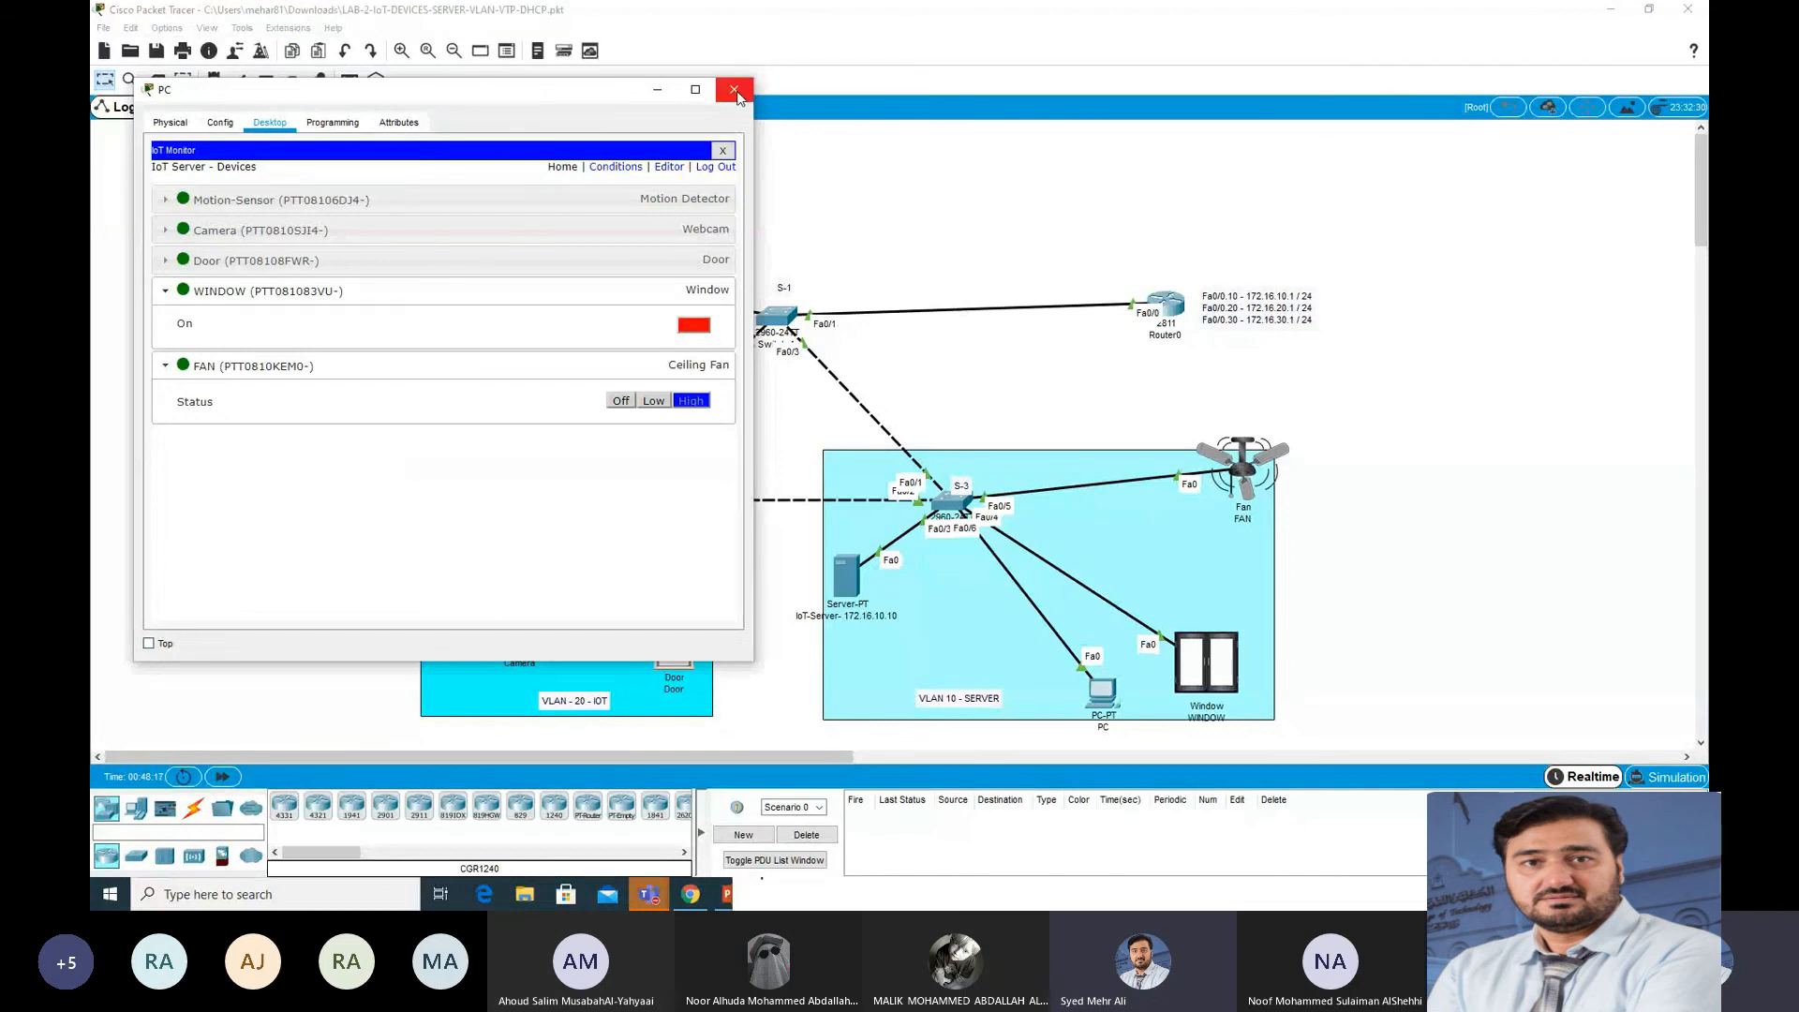
click(733, 89)
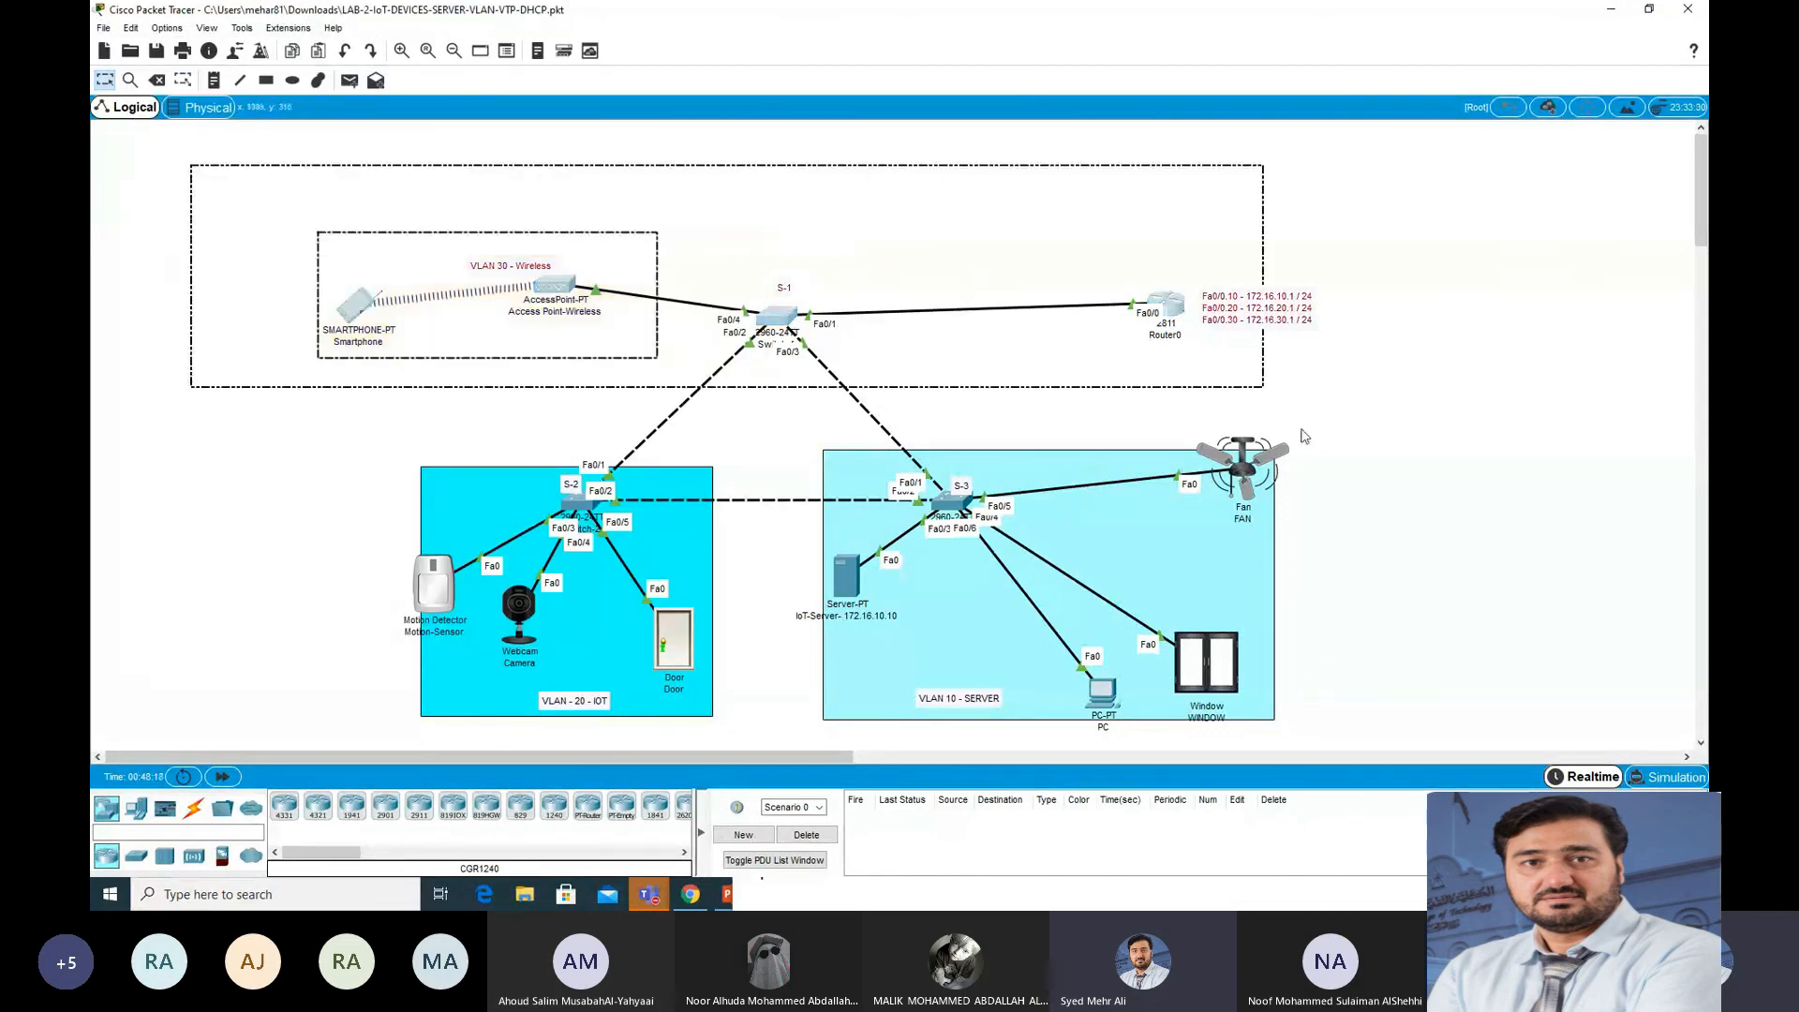